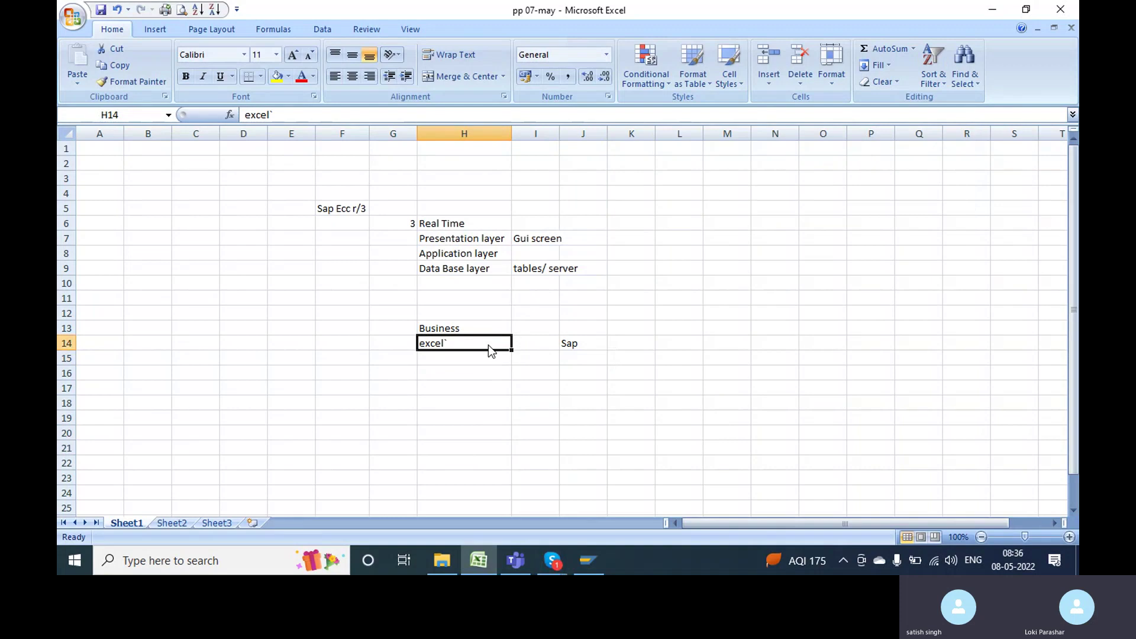
Replace the business entry in H14 with 'wheel- manufacturing'
text(indsutry)
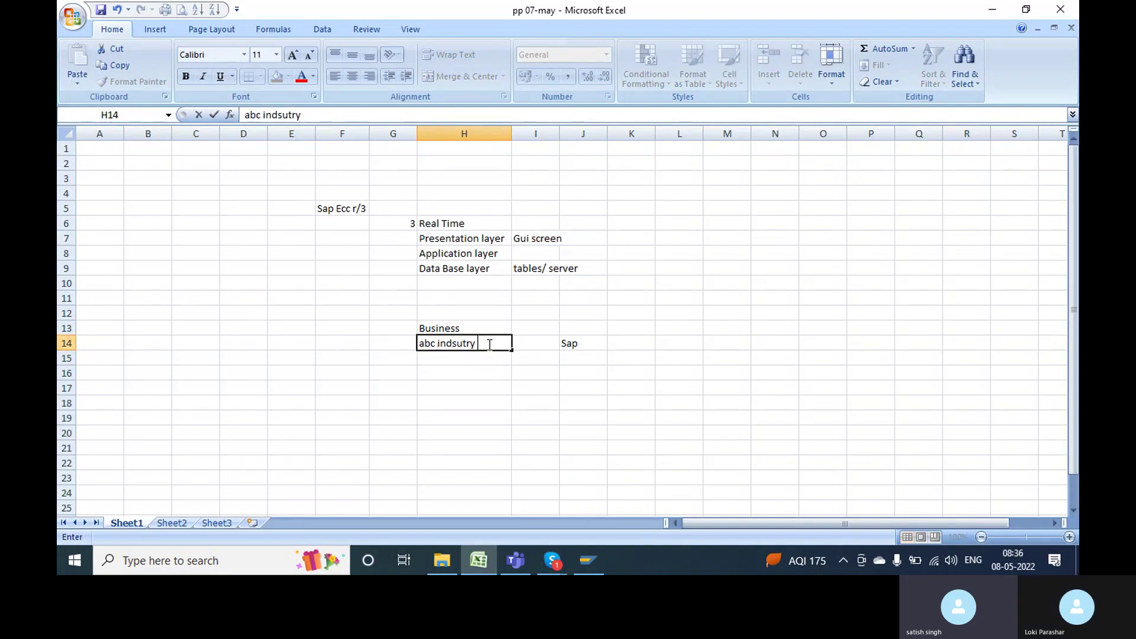
key(Return)
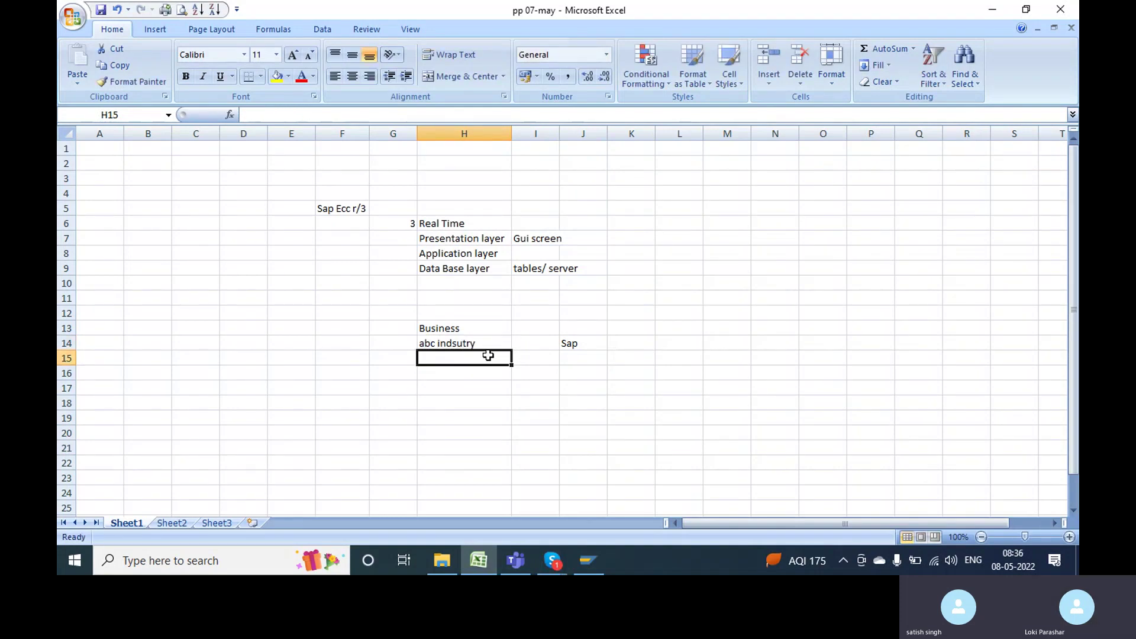
key(Up)
text(wheel)
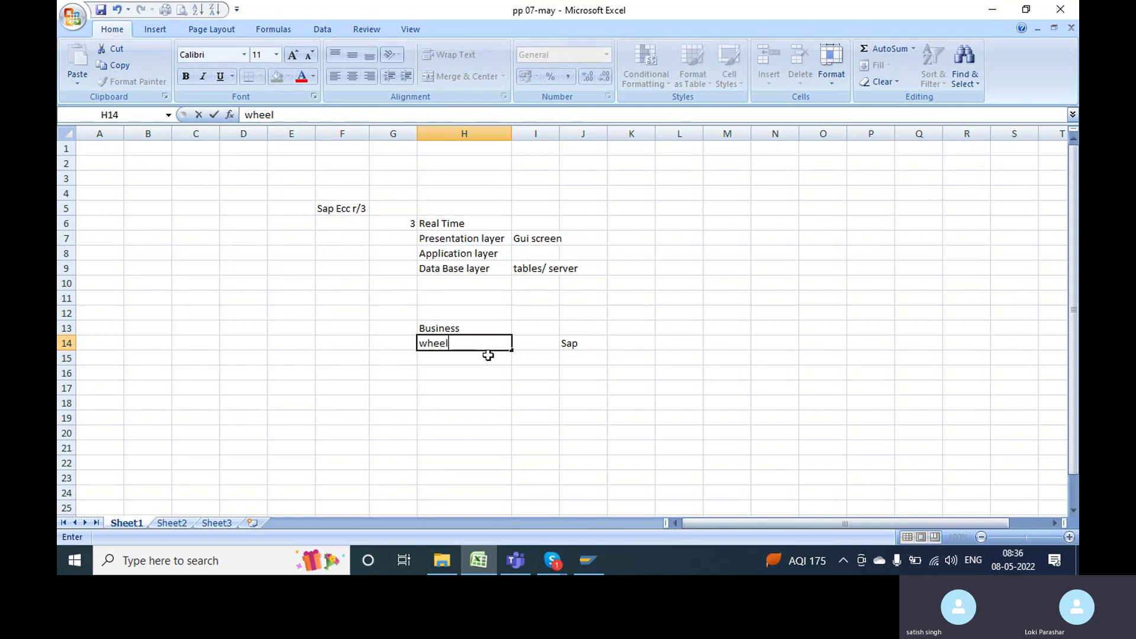
text(- manufacturing)
key(Return)
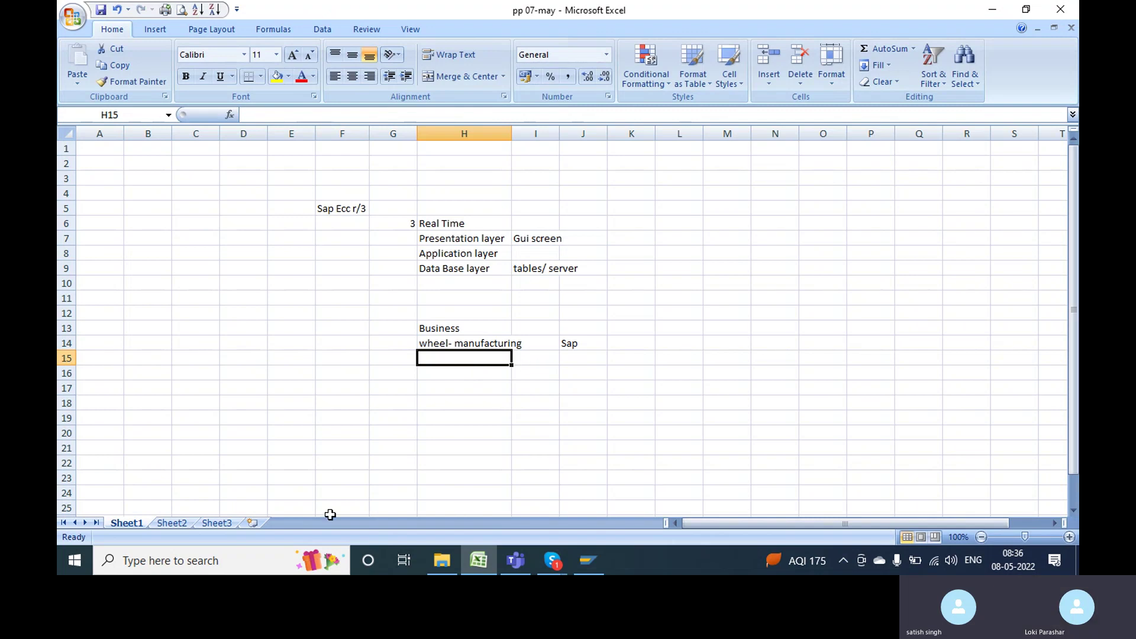
Capture a Snipping Tool snip of the worksheet area and return to Excel
click(225, 562)
text(snip)
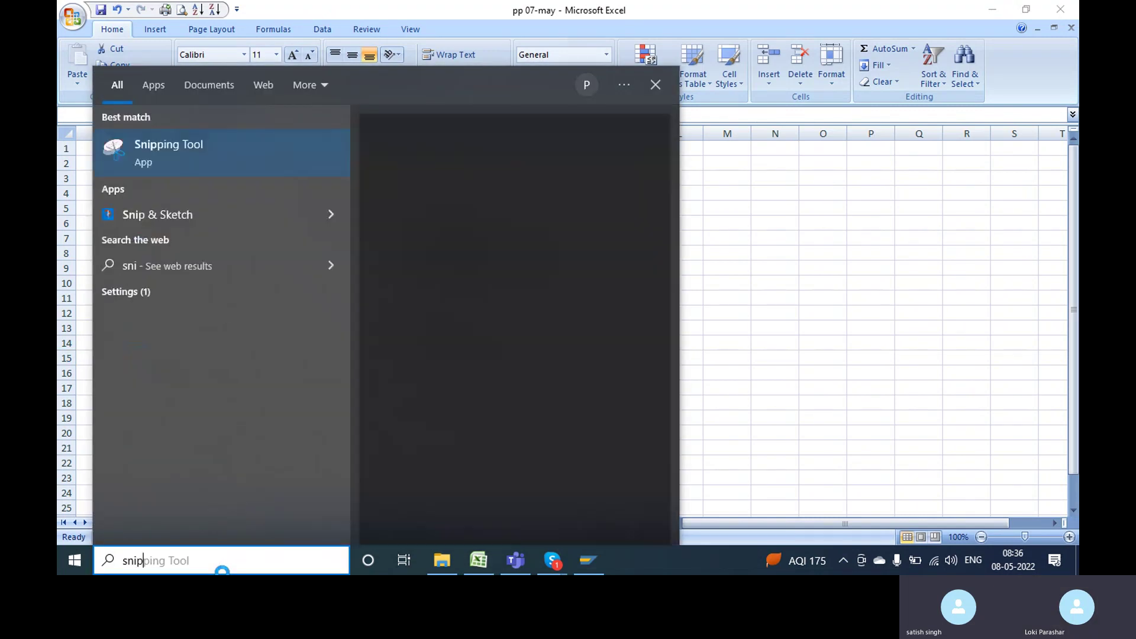
key(Return)
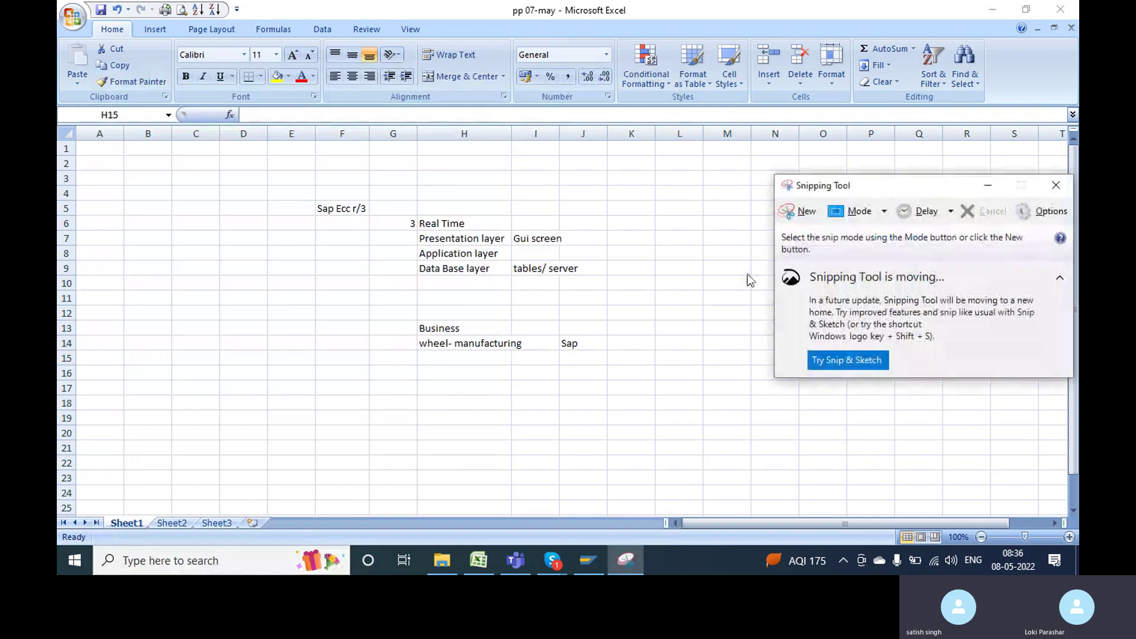
drag(172, 242, 824, 507)
click(1002, 309)
List tyre, tube and rim in H16:H18
click(466, 345)
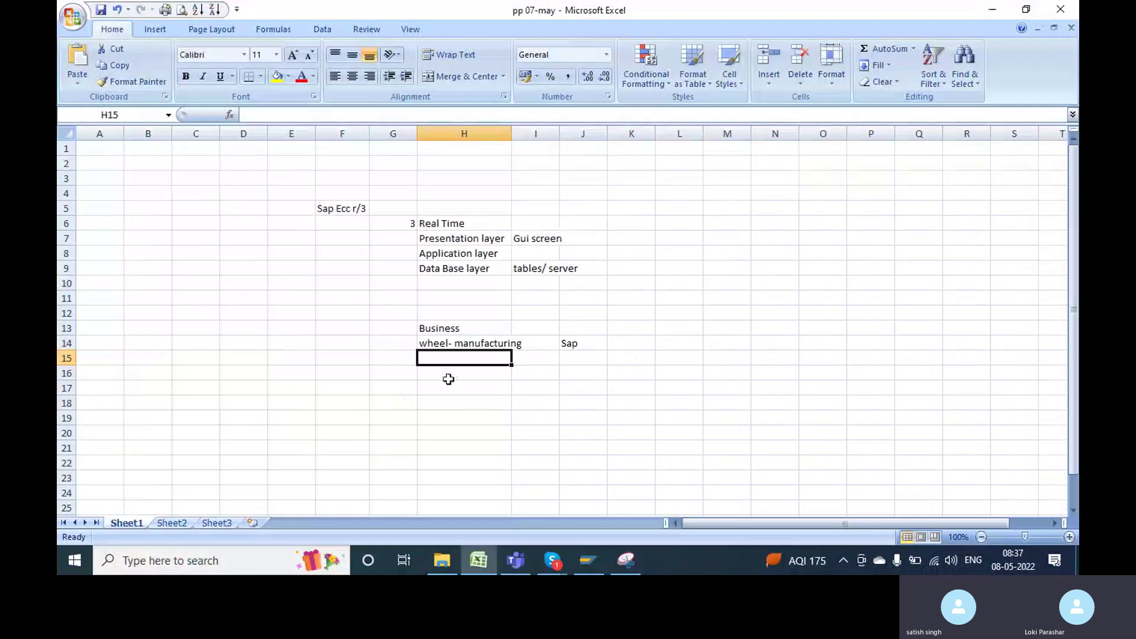
click(462, 366)
text(tyre)
key(Return)
text(tube)
key(Return)
text(rim)
key(Return)
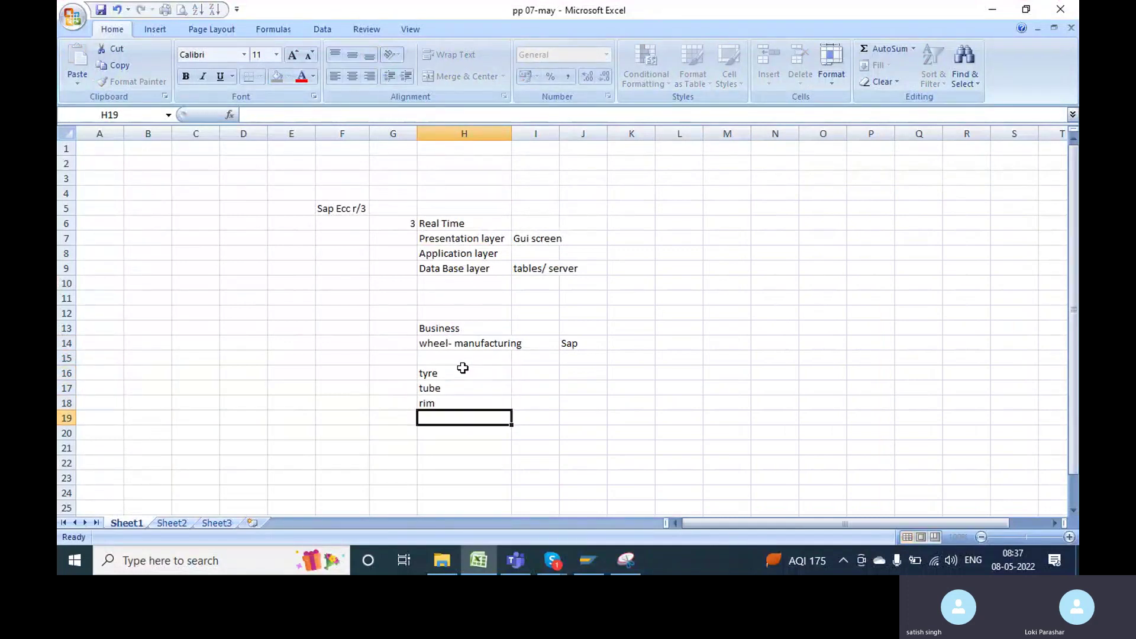
Merge G16:G18 and label the merged cell RM
drag(381, 370, 391, 404)
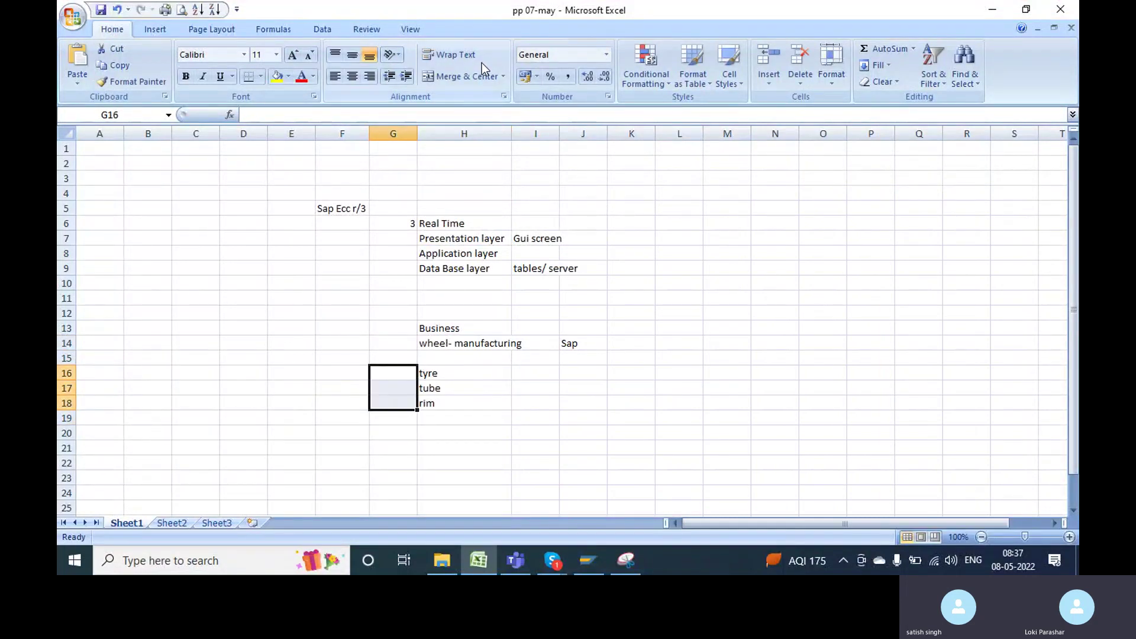
click(477, 74)
text(rim)
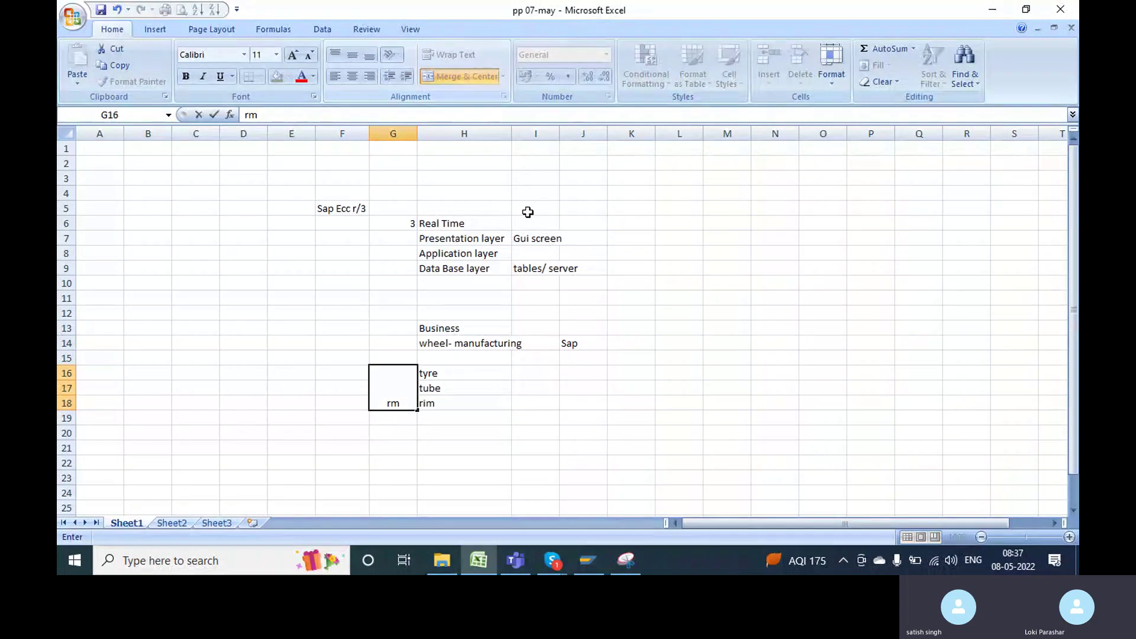
key(BackSpace)
text(Rm)
key(Return)
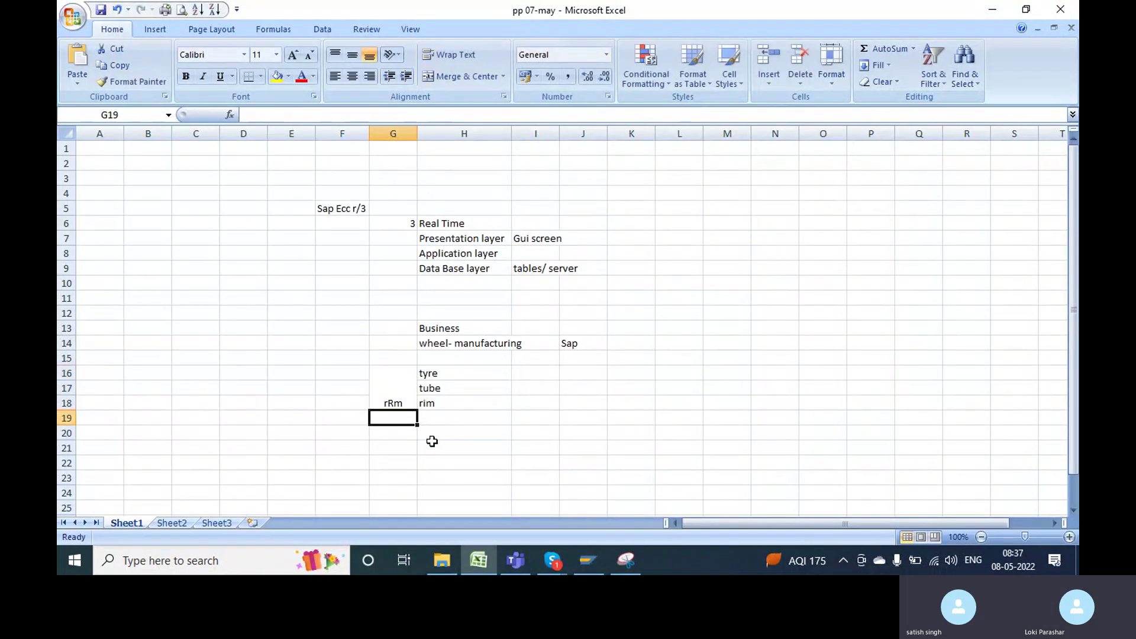
click(390, 385)
text(rm)
key(Return)
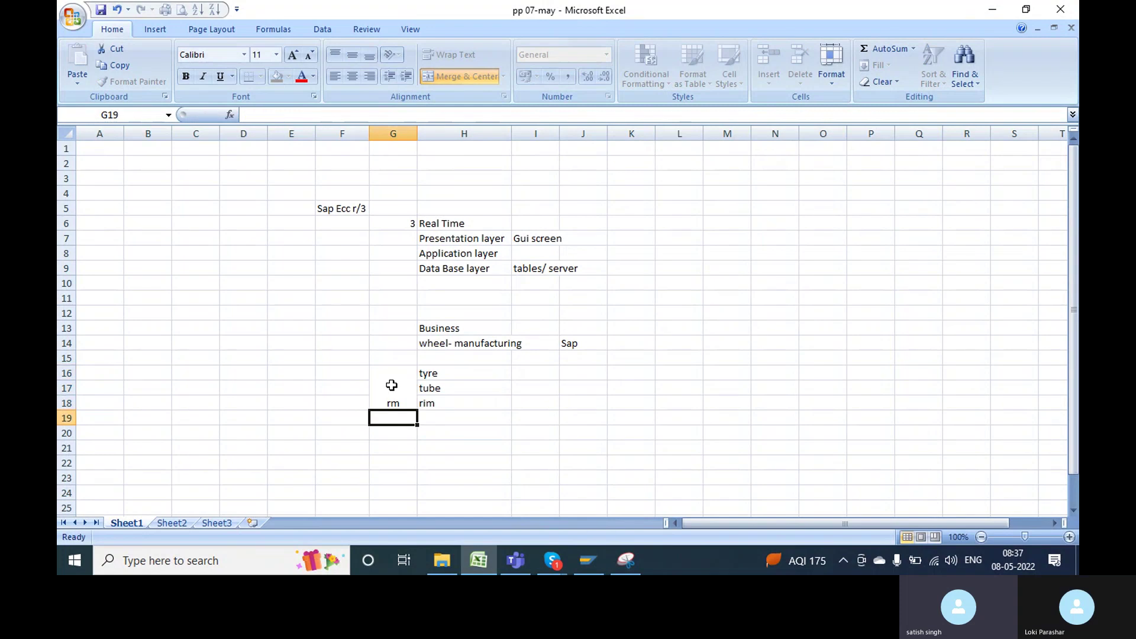
click(391, 385)
text(RM)
key(Return)
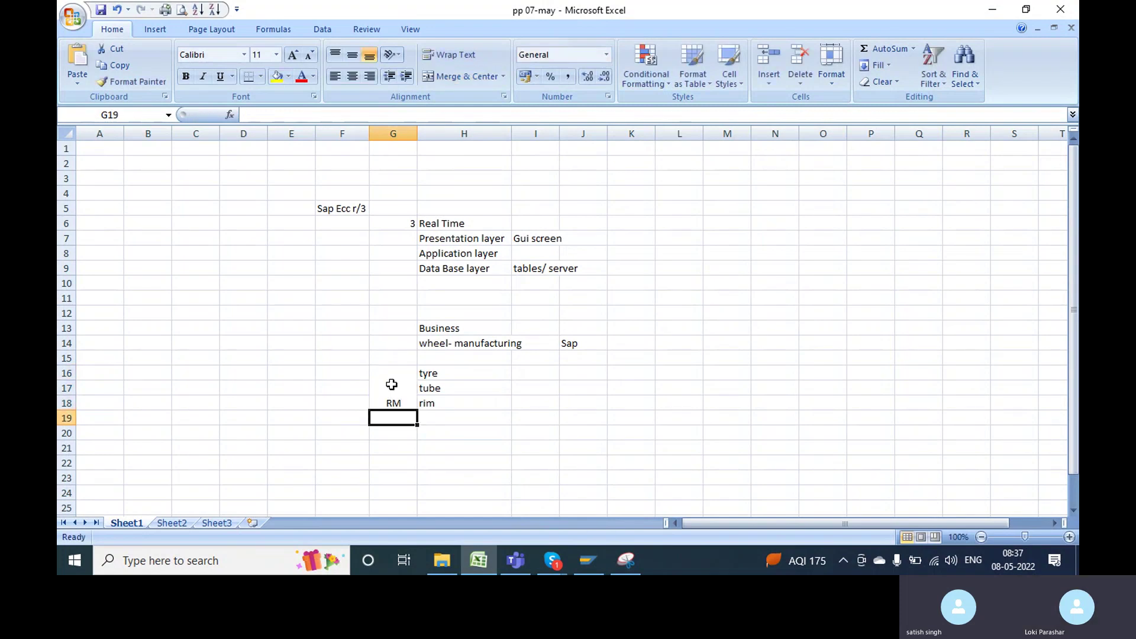
Left-align the RM label and centre it vertically
click(391, 390)
click(336, 76)
click(353, 55)
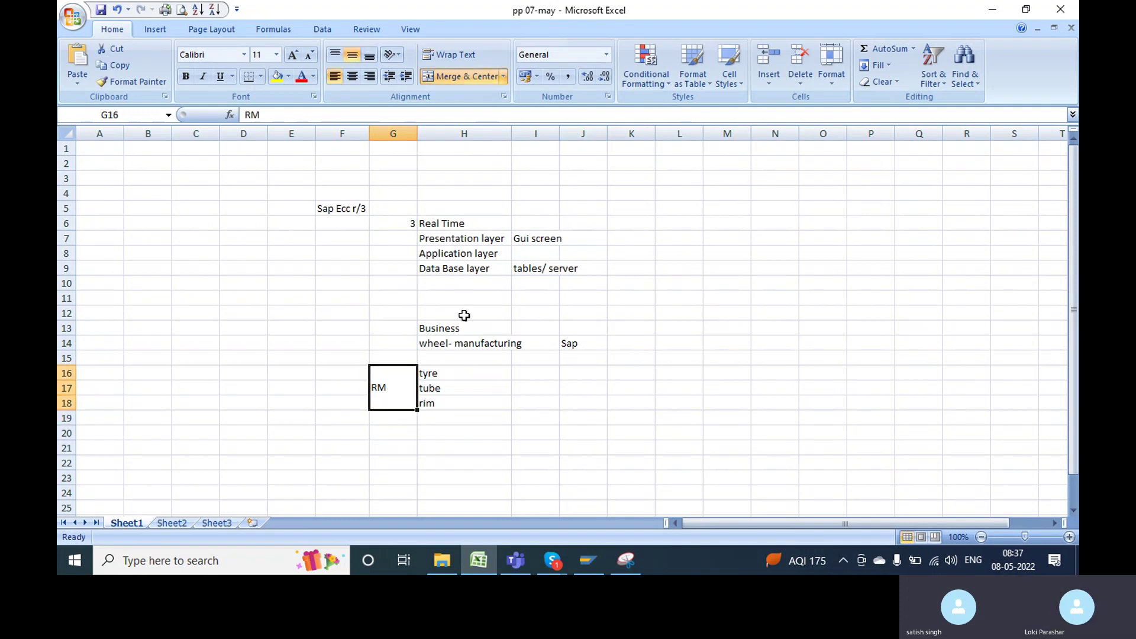
click(491, 344)
click(214, 343)
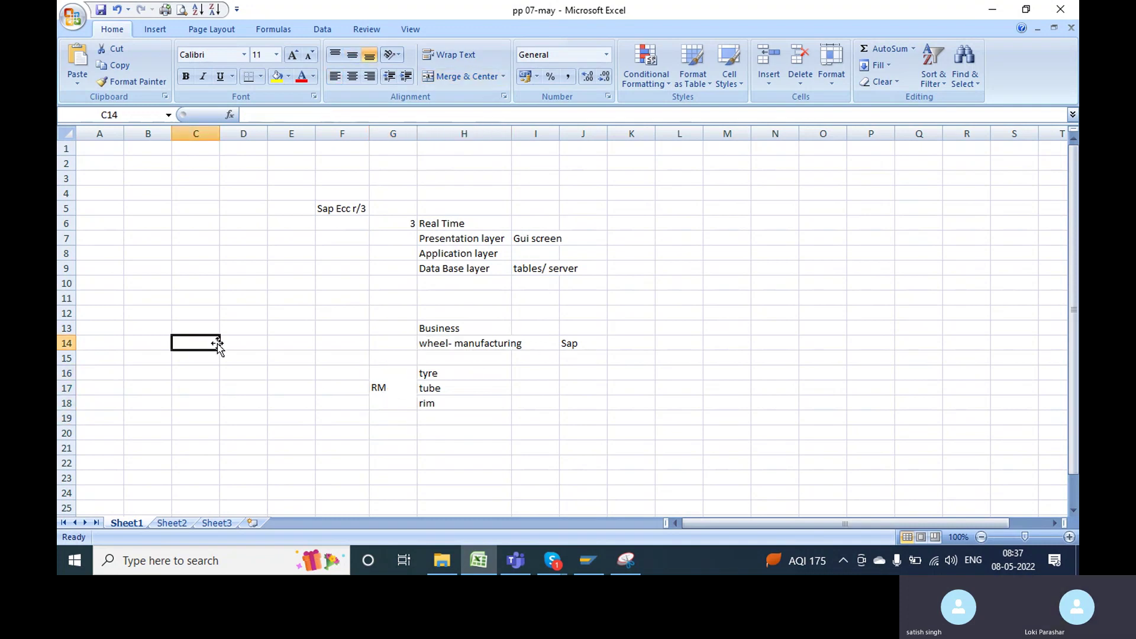
Enter MAKE TO ORDER and MAKE TO STOCK in C14:C15 and widen column C
text(MAKE OT)
key(BackSpace)
key(BackSpace)
text(TO ORDER)
key(Return)
text(MAKE TO STOCK)
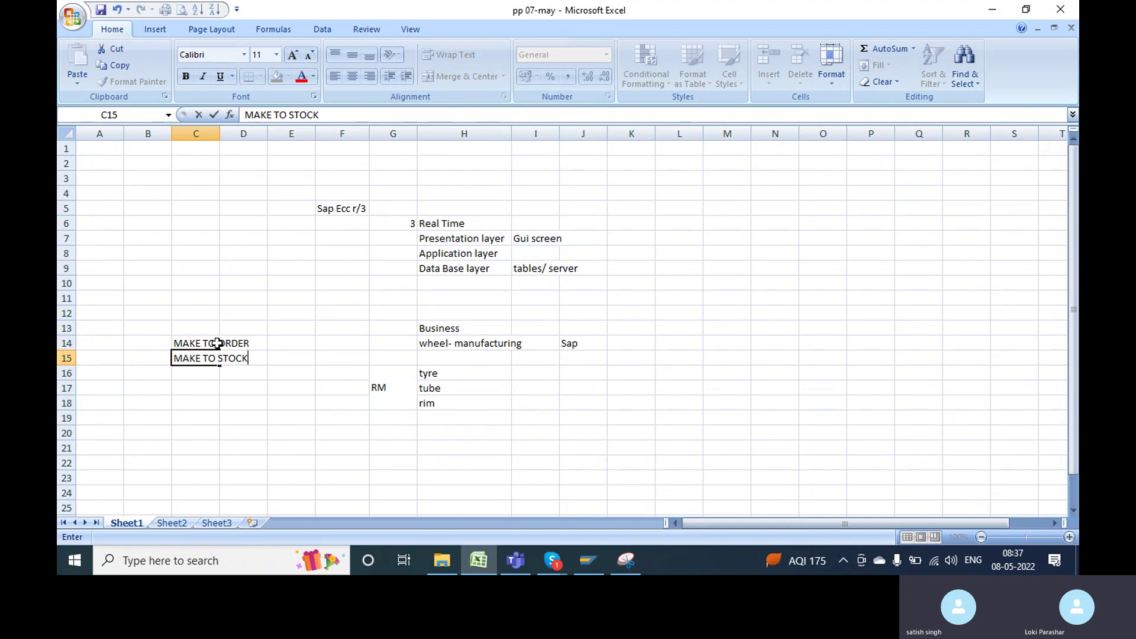
key(Return)
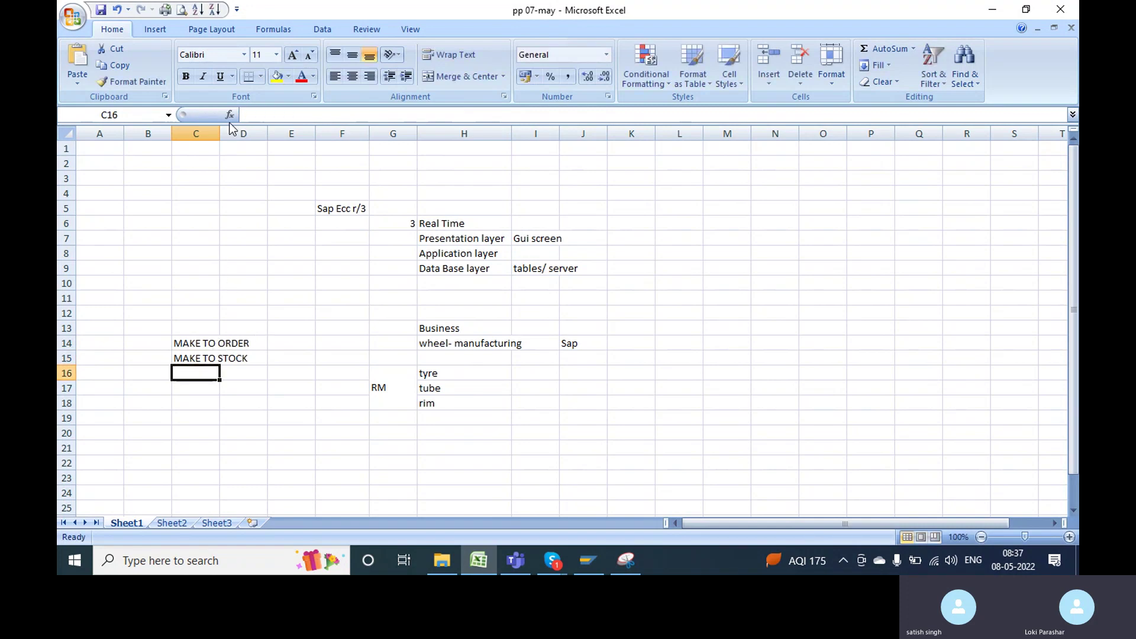
drag(222, 133, 253, 133)
Enter SHIP in D14 and MOTOR BIKE in D15, then fit column D
click(295, 340)
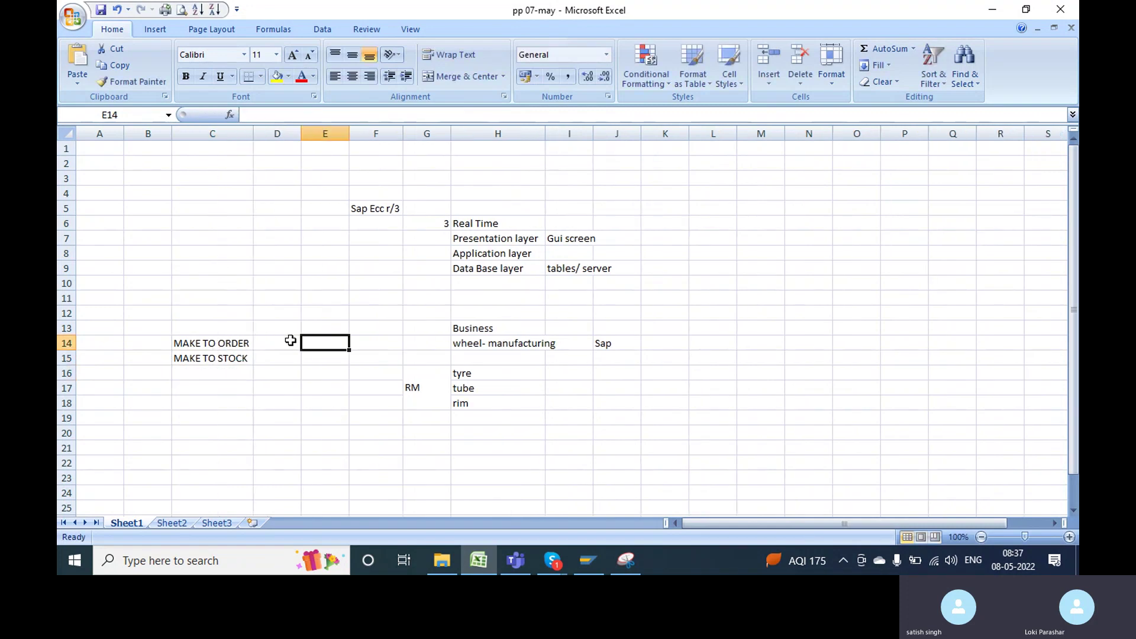
text(SHIP)
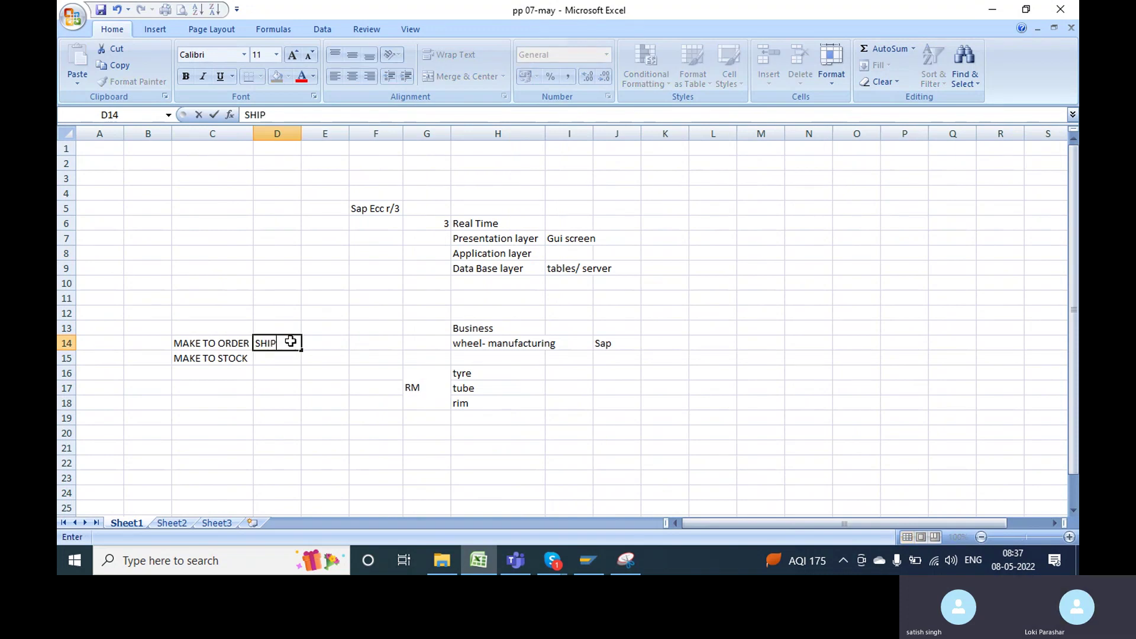
key(Return)
text(M)
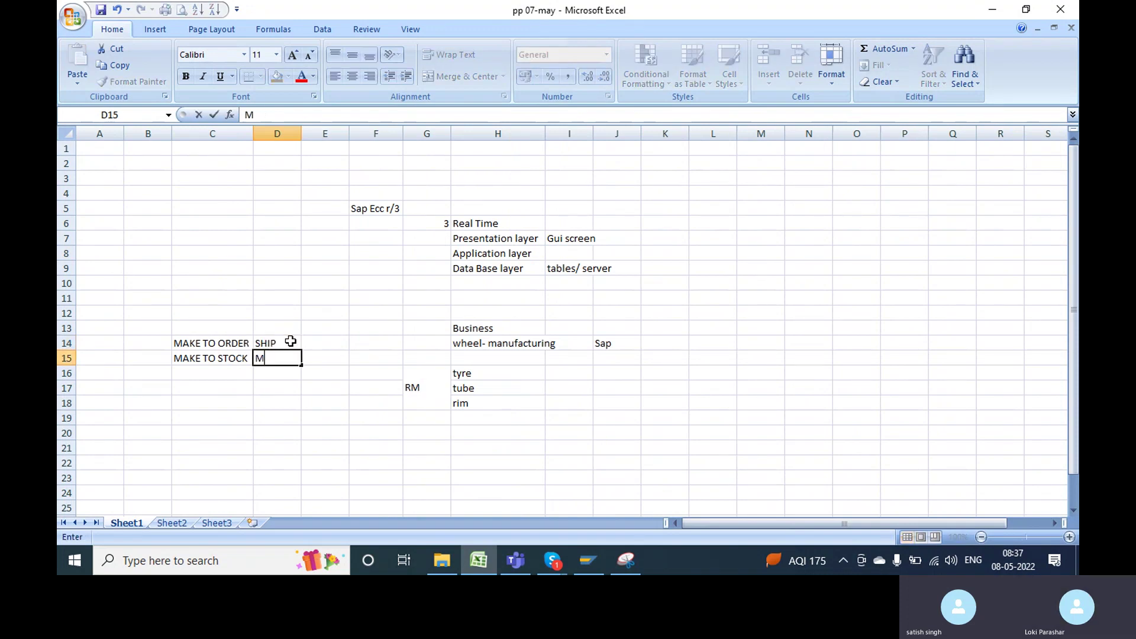
text(OTOR BIKE)
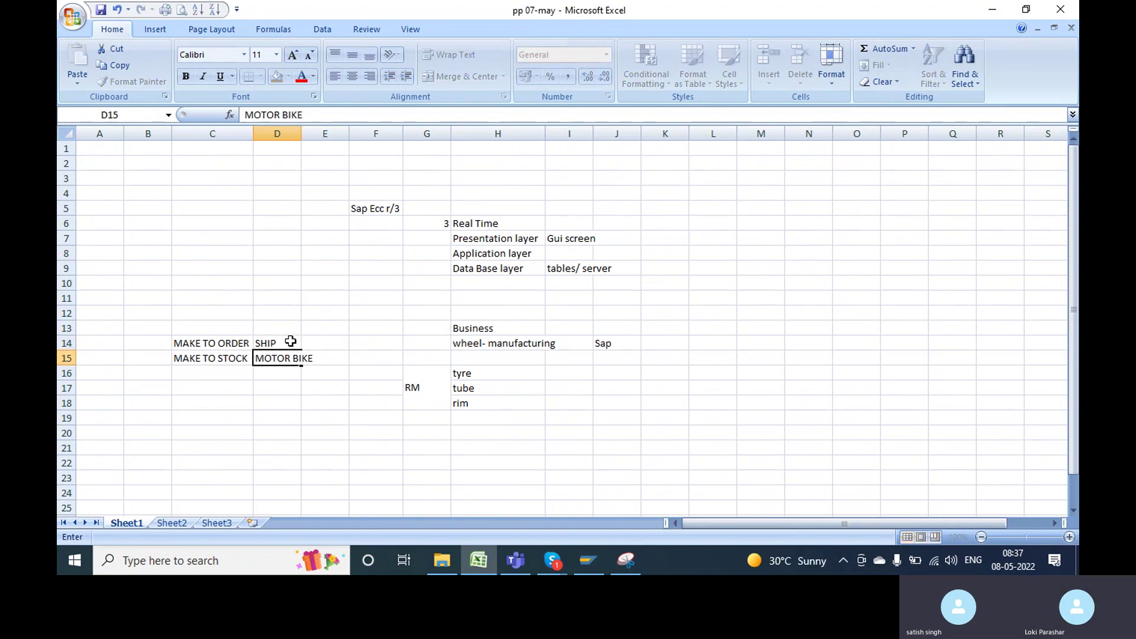
key(Return)
drag(278, 340, 275, 361)
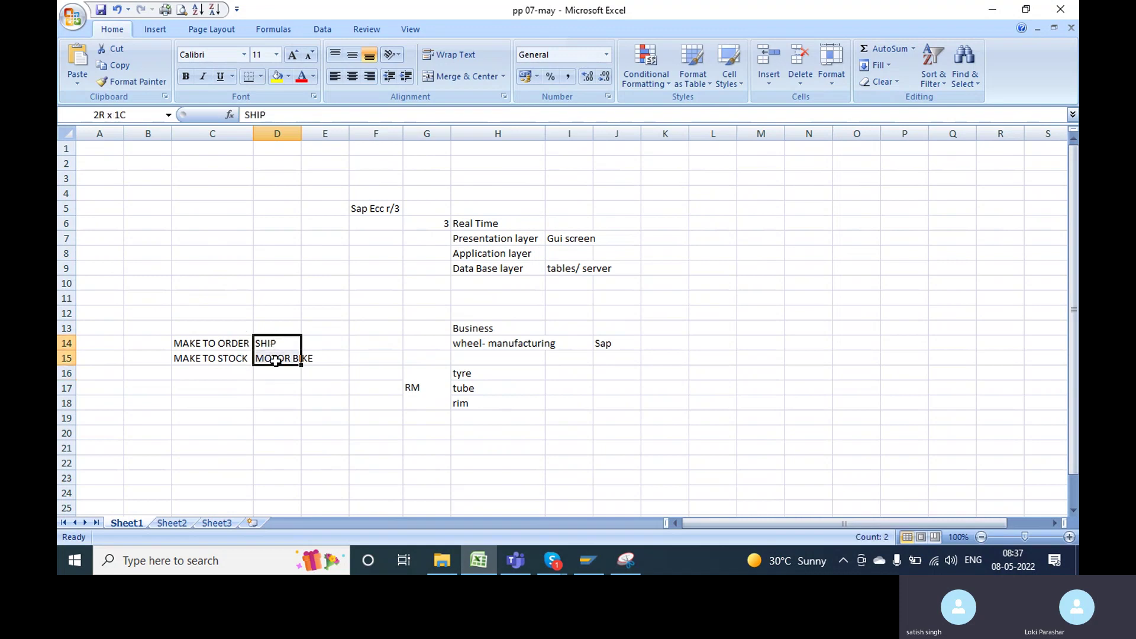
key(ctrl+Home)
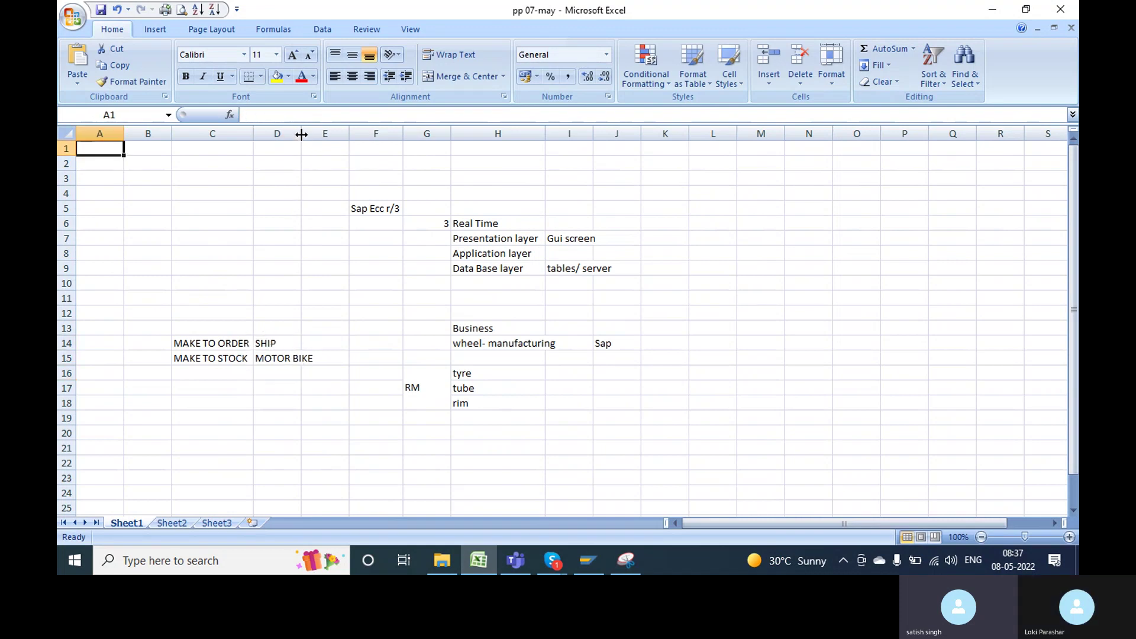
double_click(302, 137)
Change D14 to SHIP/AIRCRAFT and widen column D to fit it
double_click(297, 341)
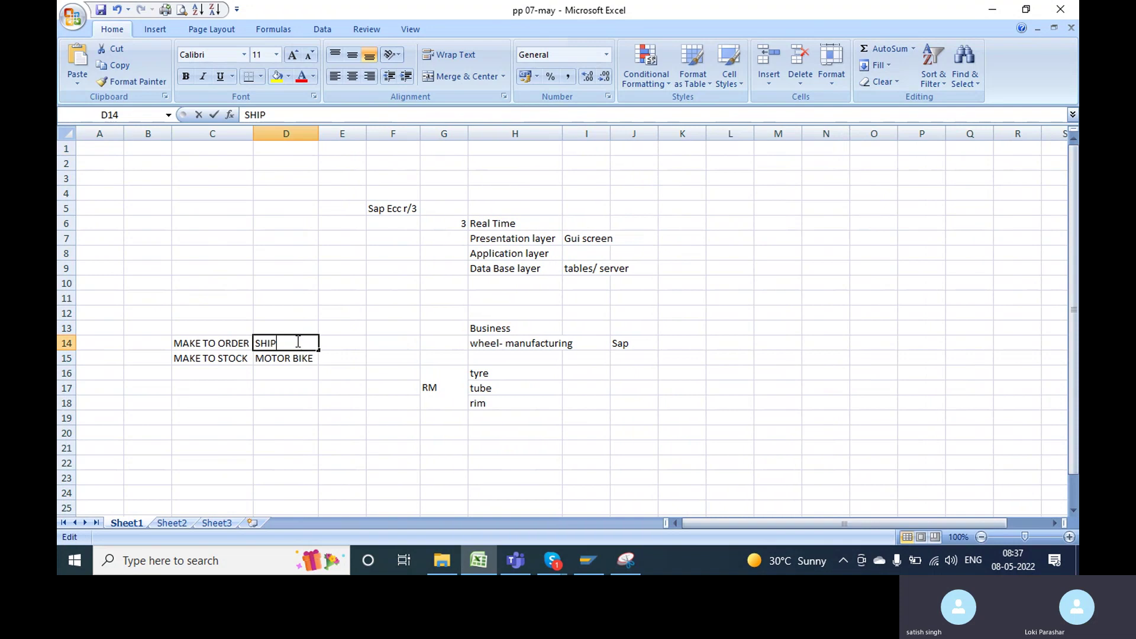
text(/AIRCRAFT)
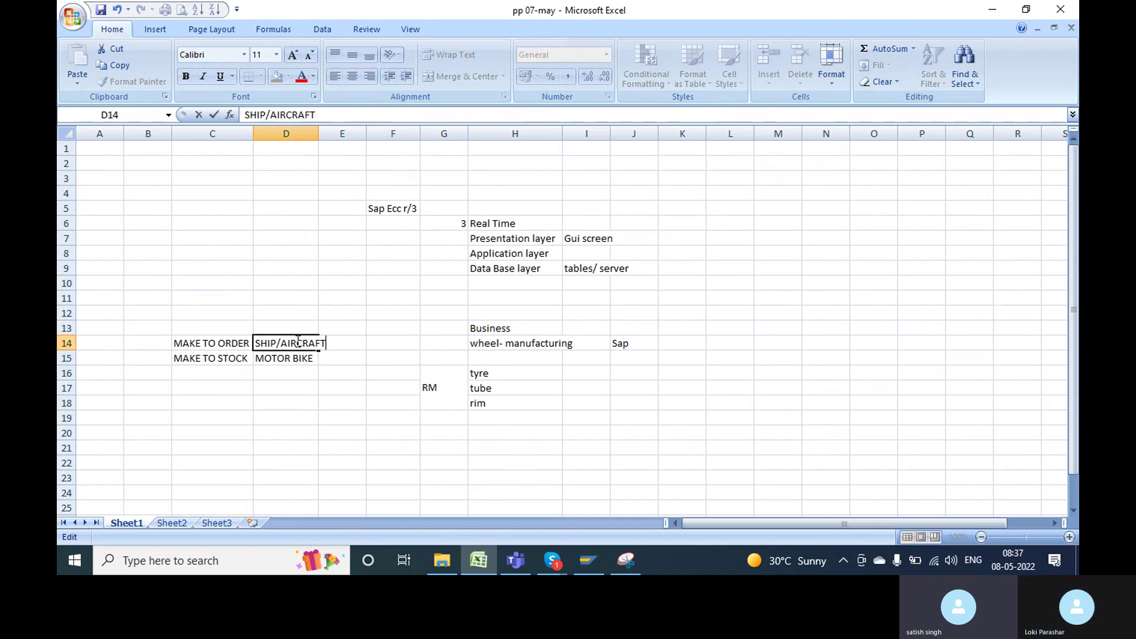
key(Return)
click(299, 358)
double_click(311, 357)
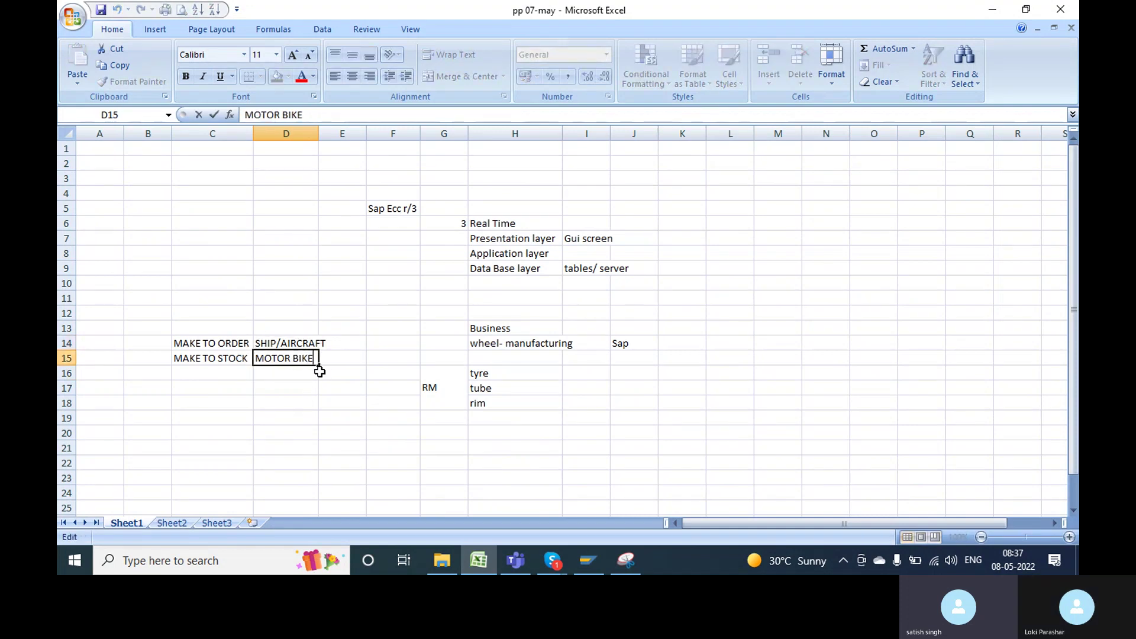
click(297, 342)
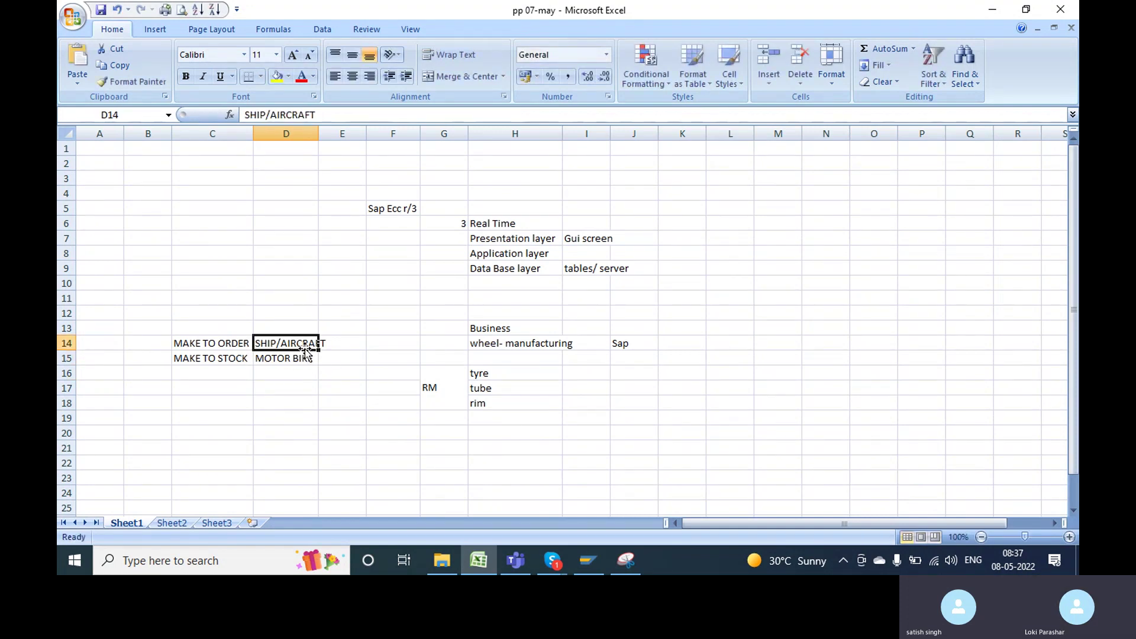
click(347, 347)
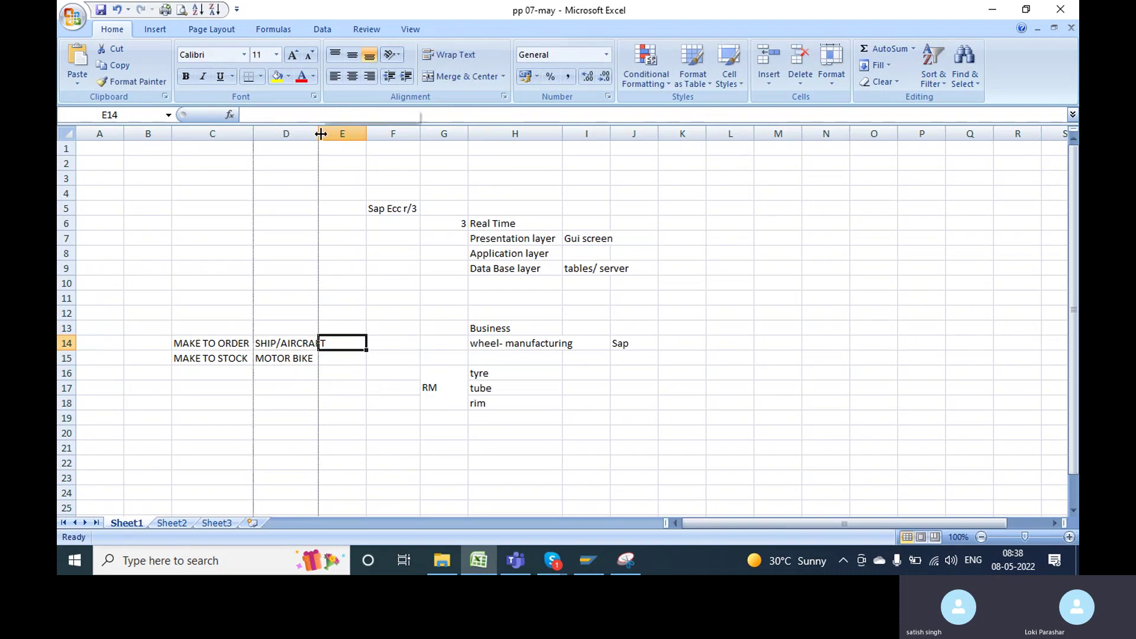
drag(317, 135, 347, 134)
drag(378, 373, 385, 360)
Enter SALES ORDER in E14 beside make-to-order
click(378, 342)
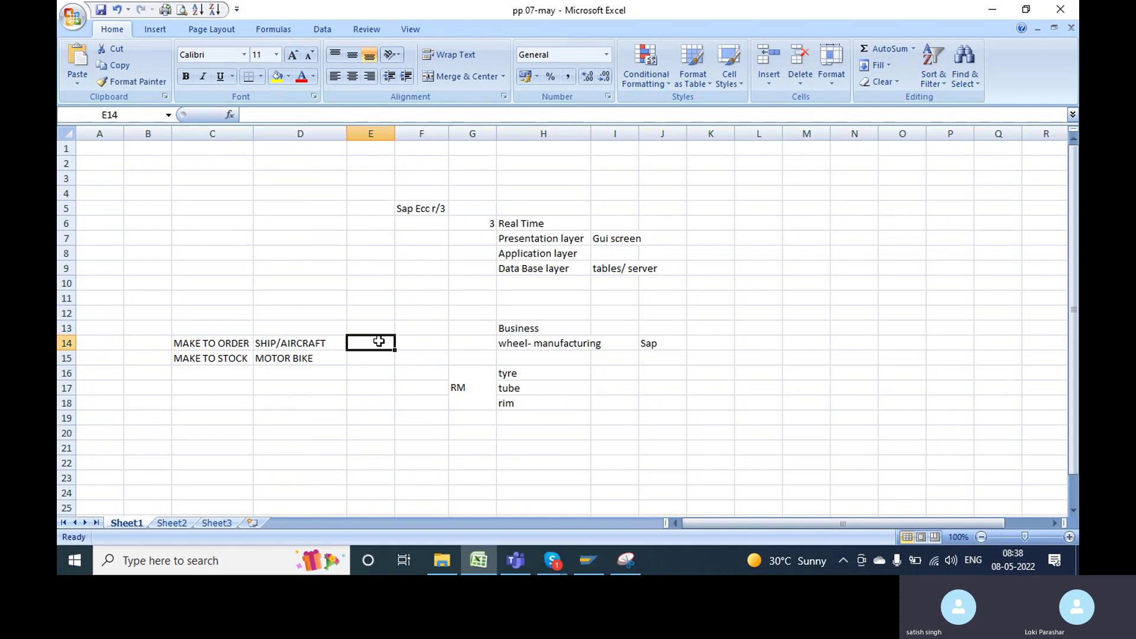
text(SALES ORDER)
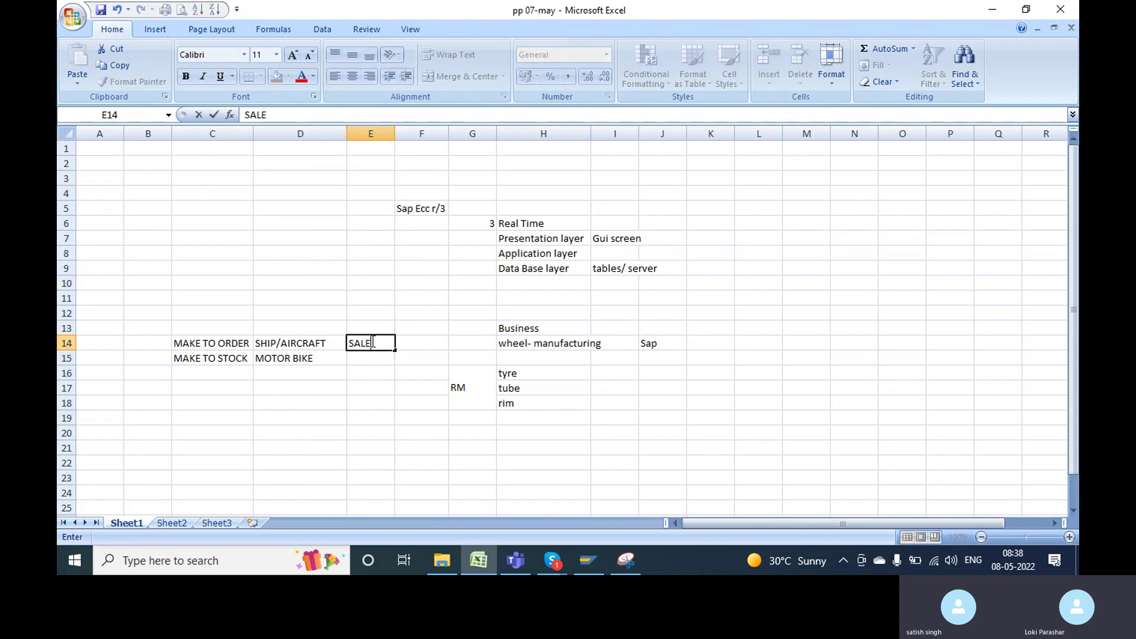
key(Return)
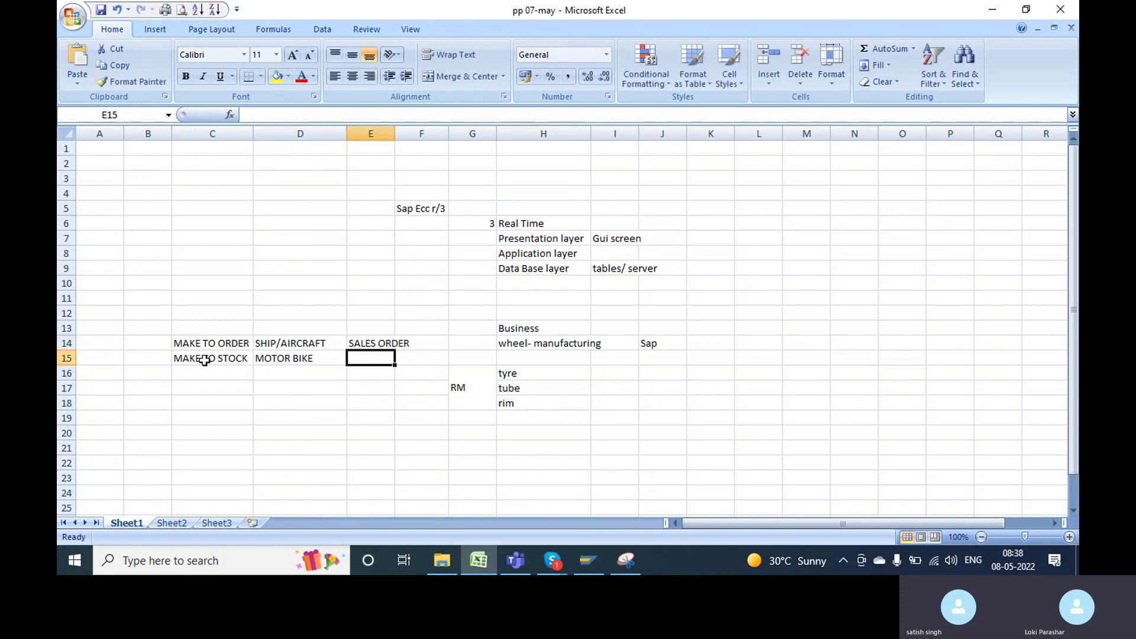
Extend D15 to 'MOTOR BIKE /COCA COLA/ CEMENT' and autofit column D
click(208, 361)
click(283, 358)
double_click(328, 357)
text(/COCA)
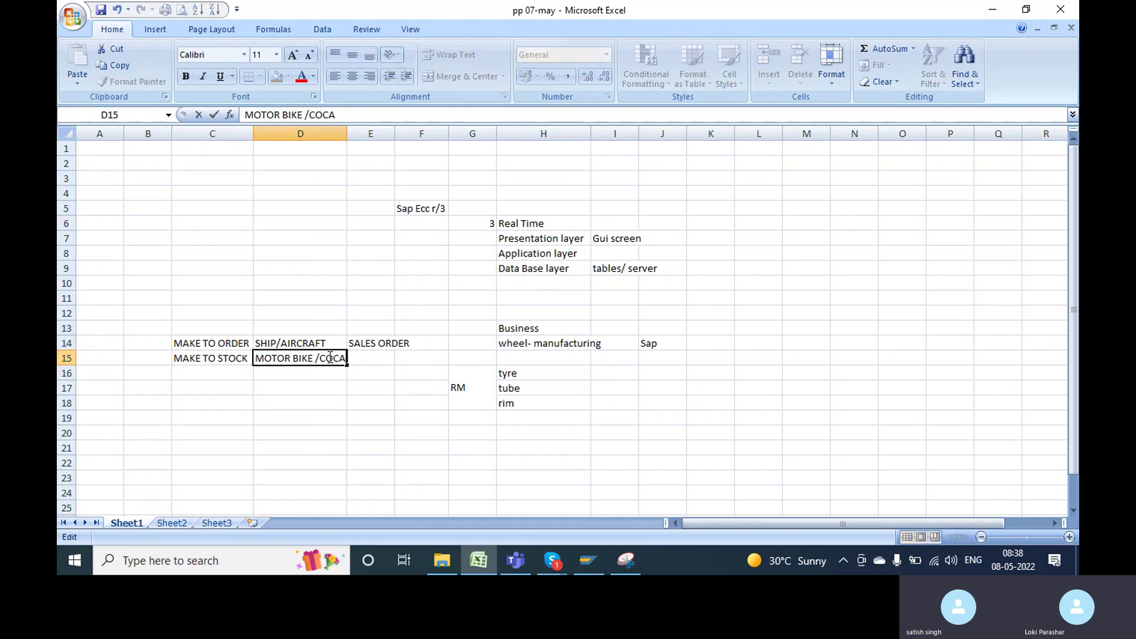
text( COLA)
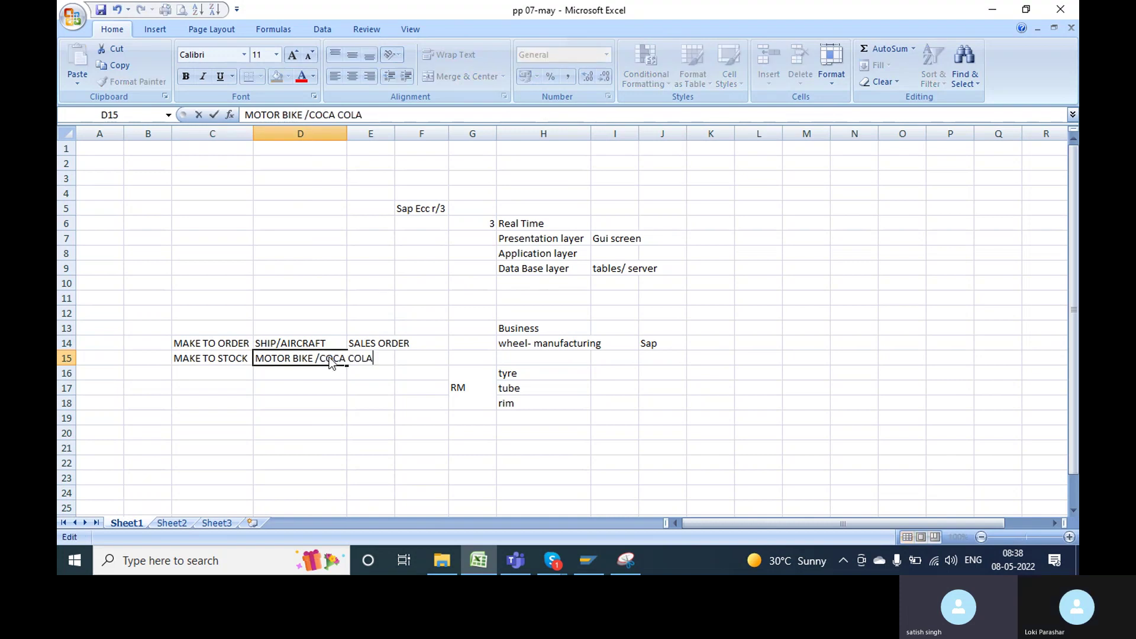
text(/ CEMENT)
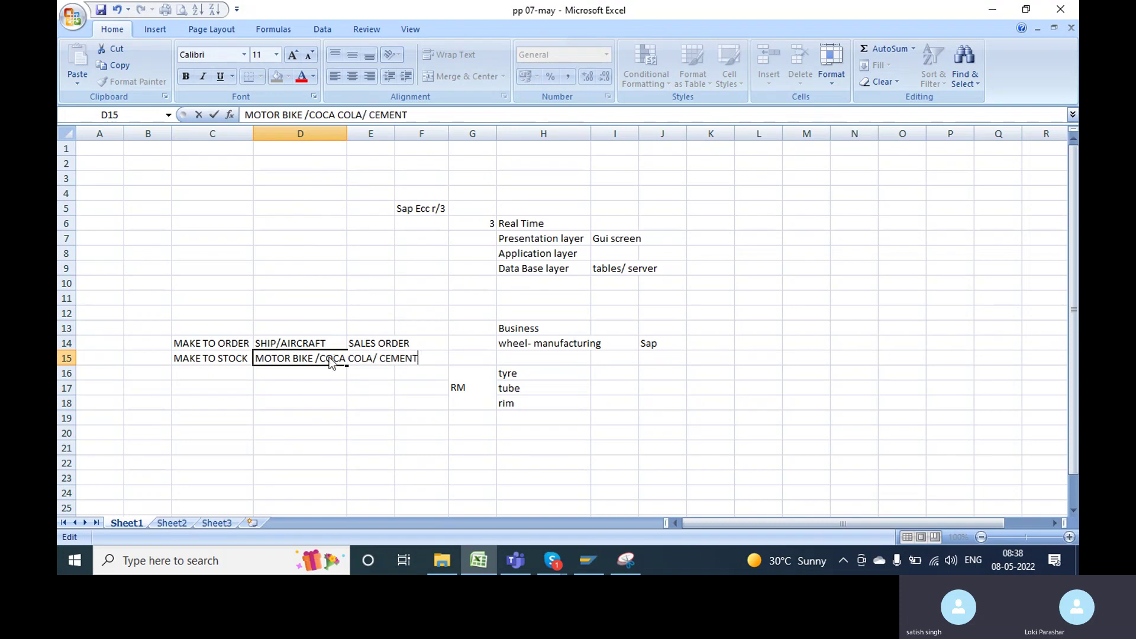
click(337, 410)
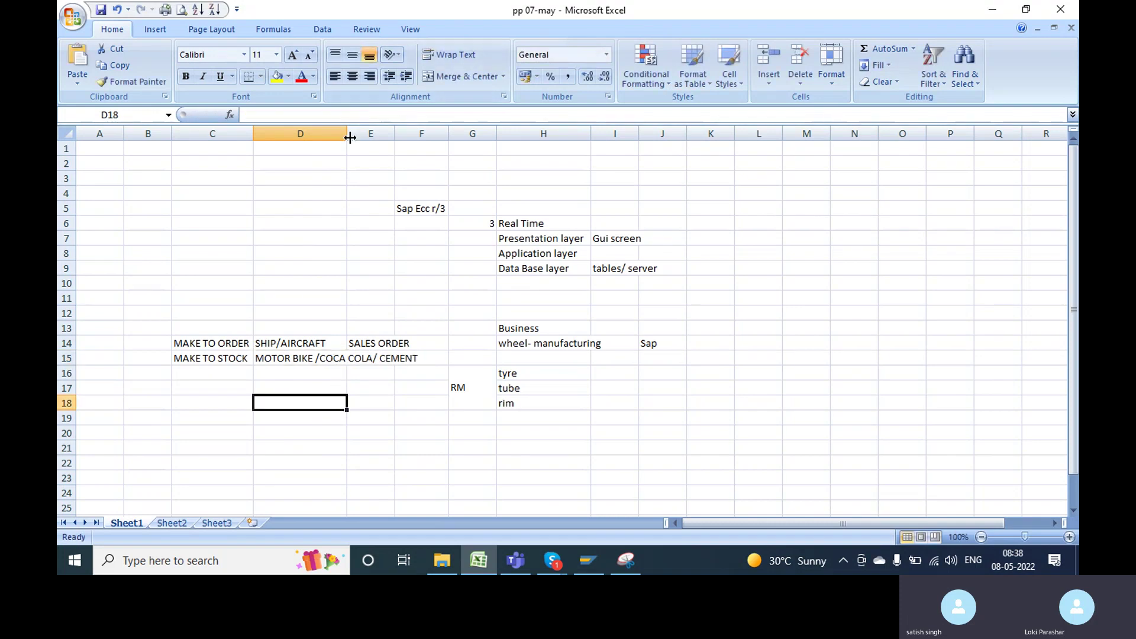
double_click(348, 135)
Enter FORCAST in E15 beside make-to-stock
click(452, 358)
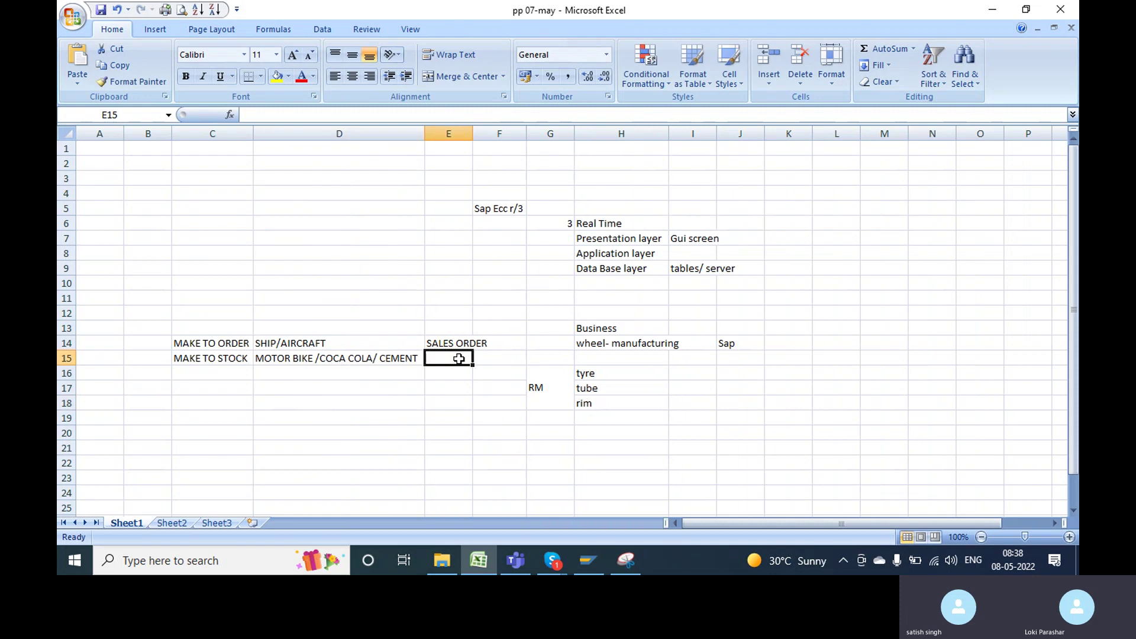
text(FOR)
text(ASRT)
key(BackSpace)
key(BackSpace)
key(BackSpace)
text(CAS)
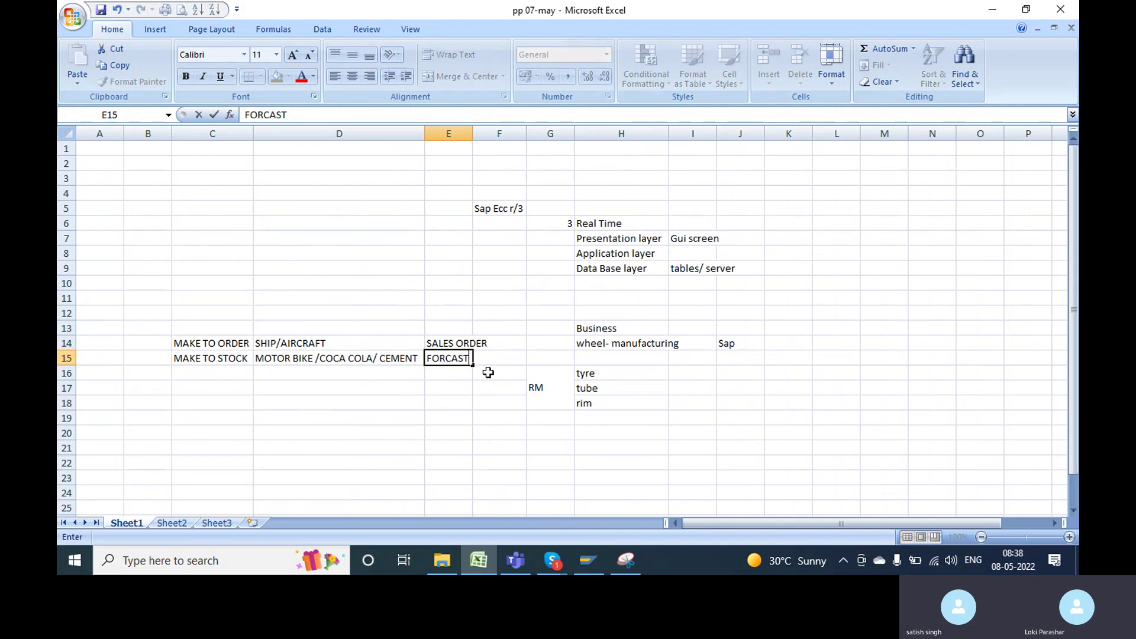
click(311, 356)
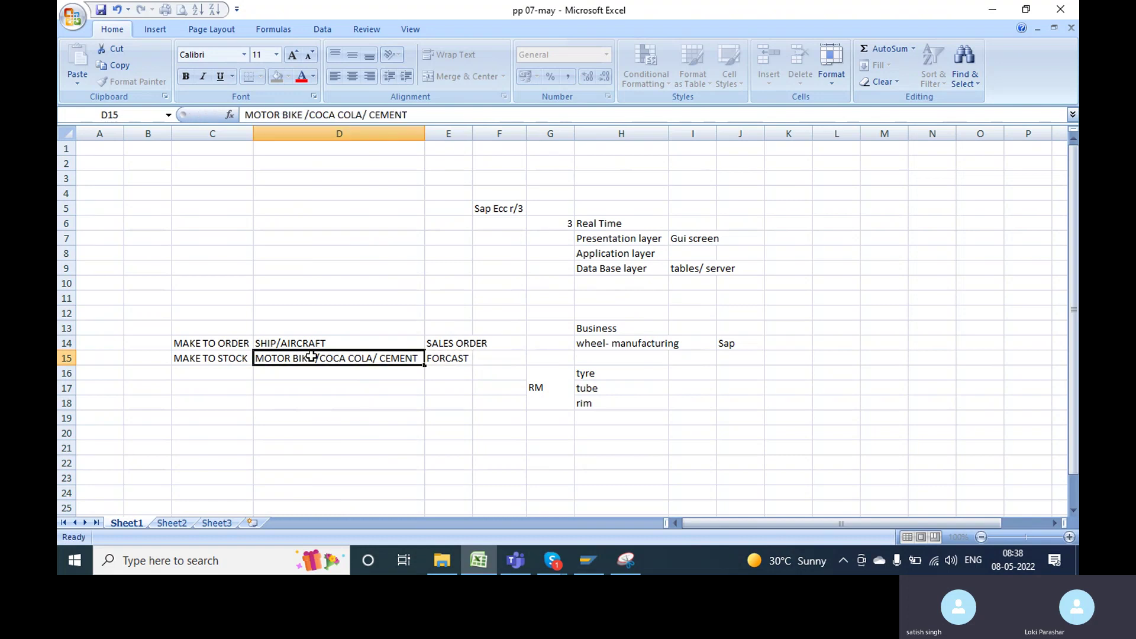
Review the order-type entries by selecting cells across C14:E15
drag(312, 355, 368, 358)
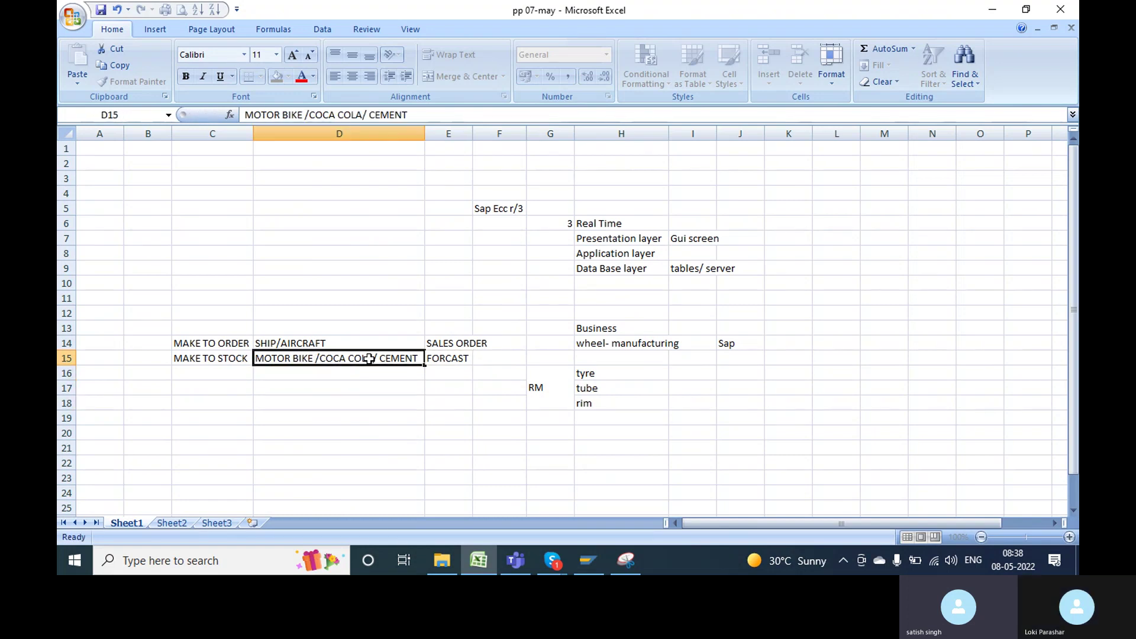
click(371, 393)
click(299, 359)
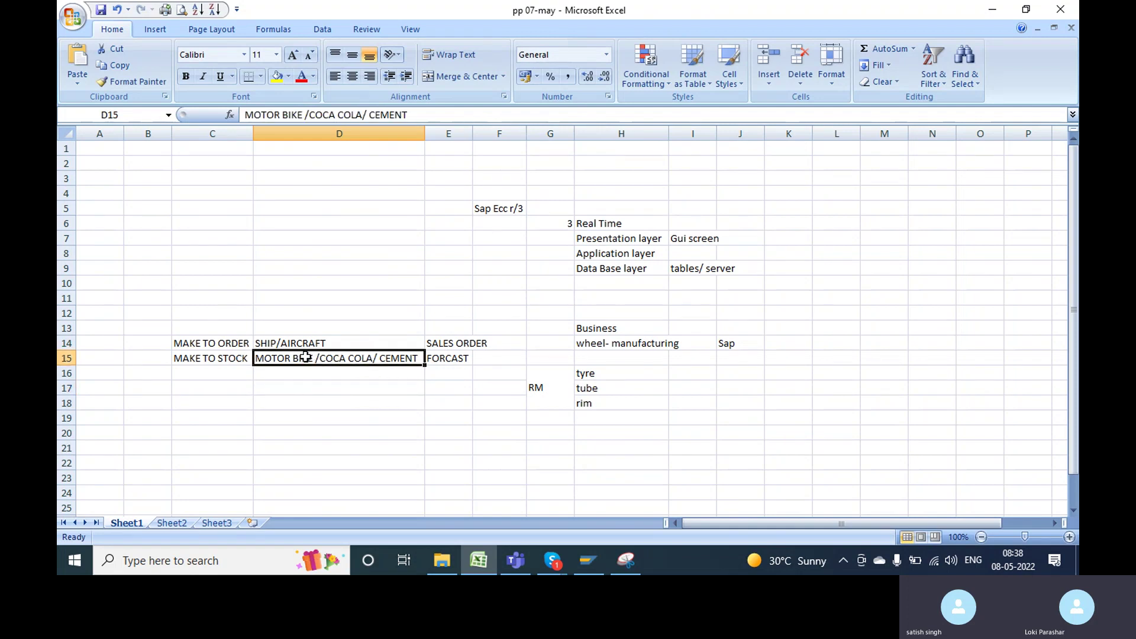
click(313, 379)
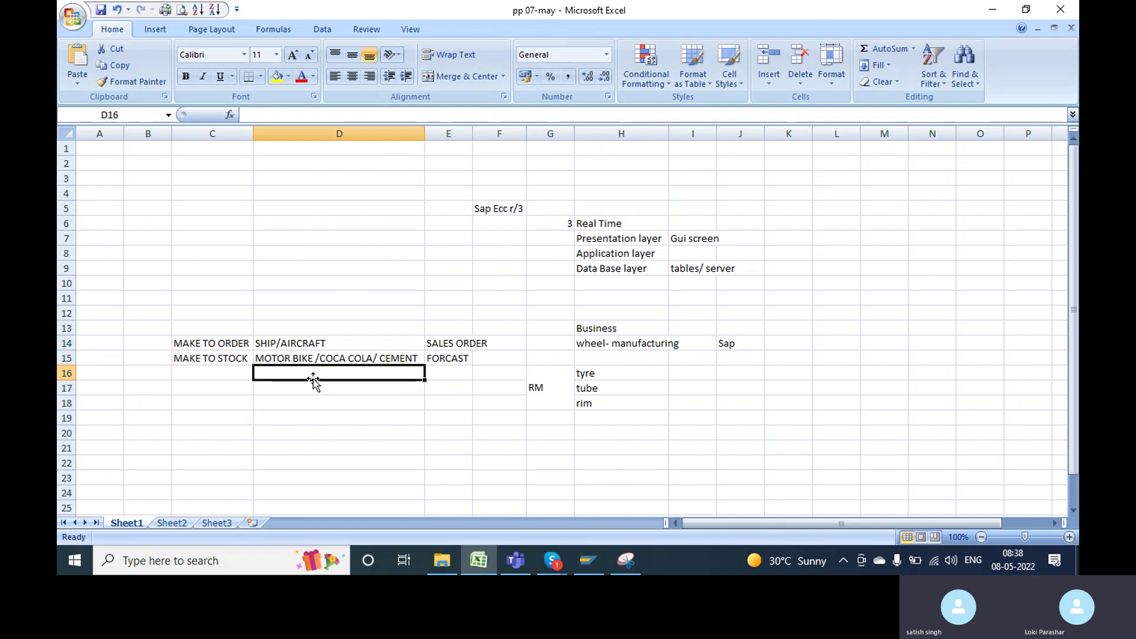
click(337, 362)
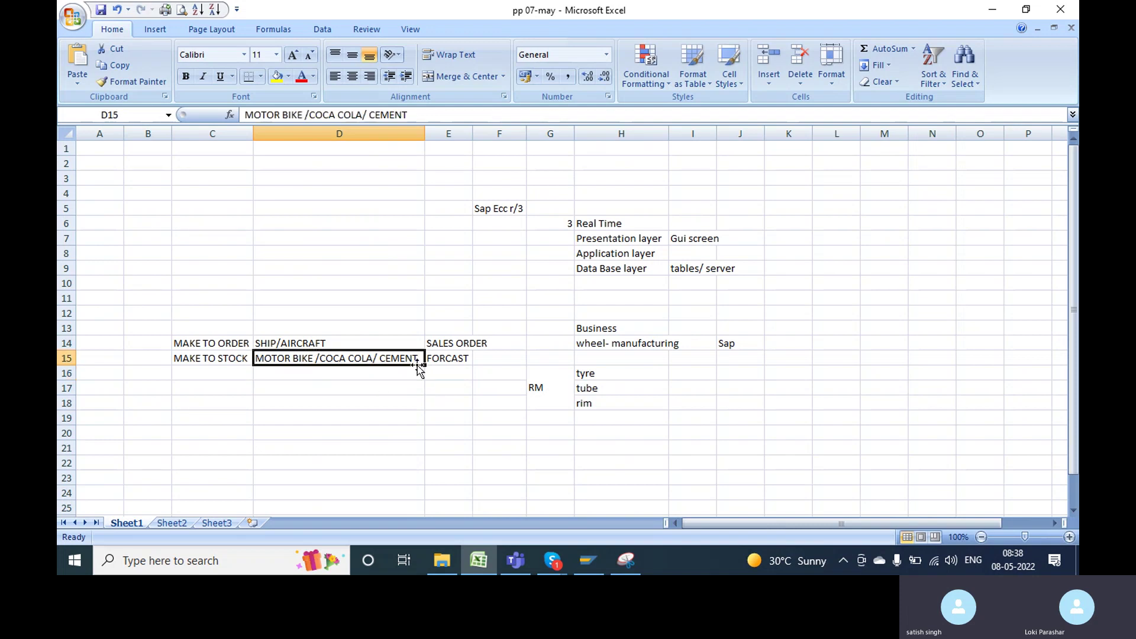
click(463, 358)
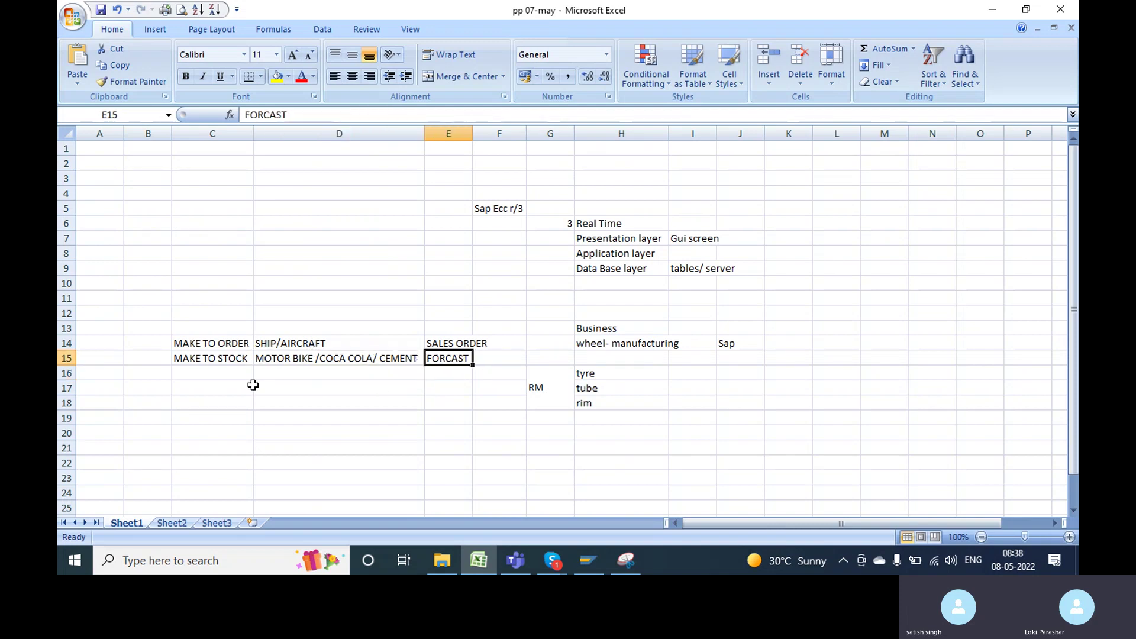
click(222, 364)
click(214, 344)
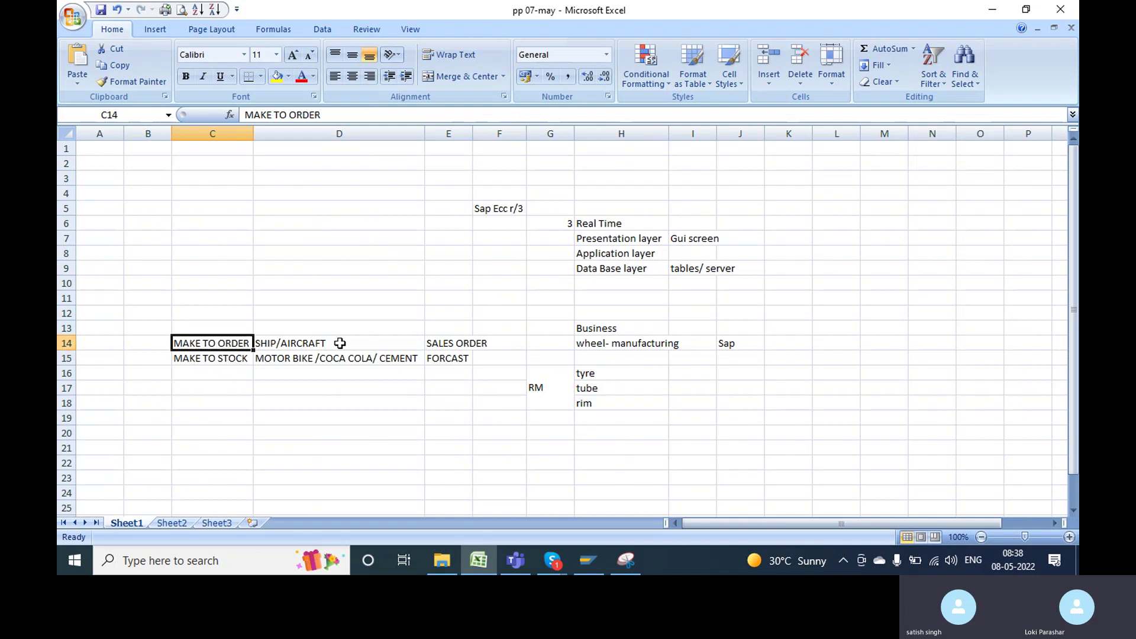
click(462, 343)
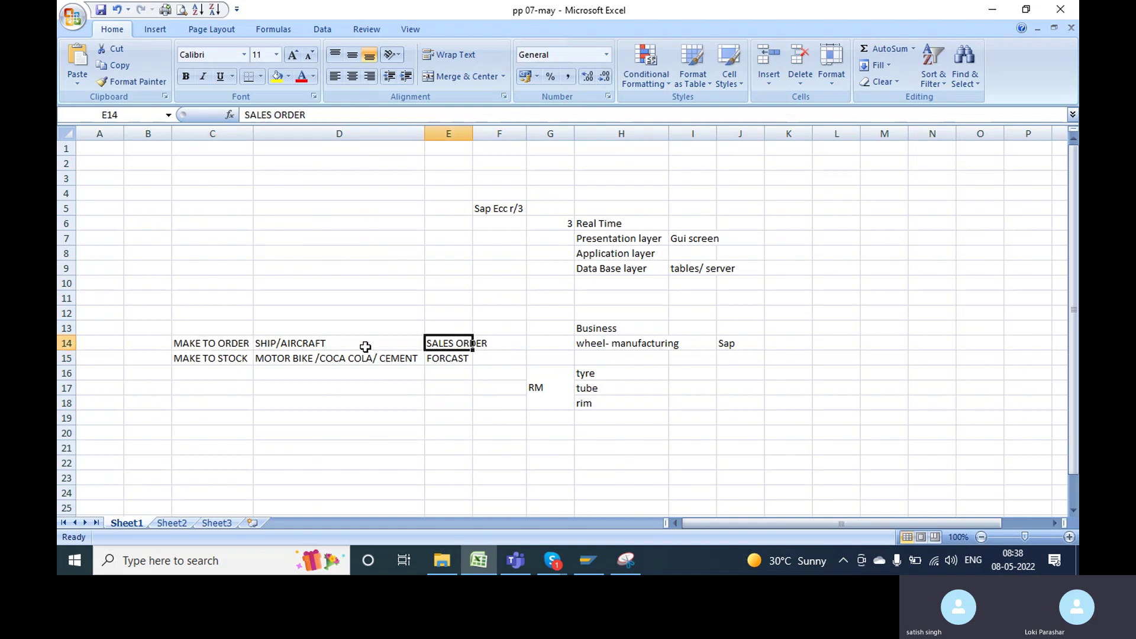
Type PLANNING and MANUFACTURING in D17:D18, then clear them again
drag(187, 343, 444, 354)
click(277, 374)
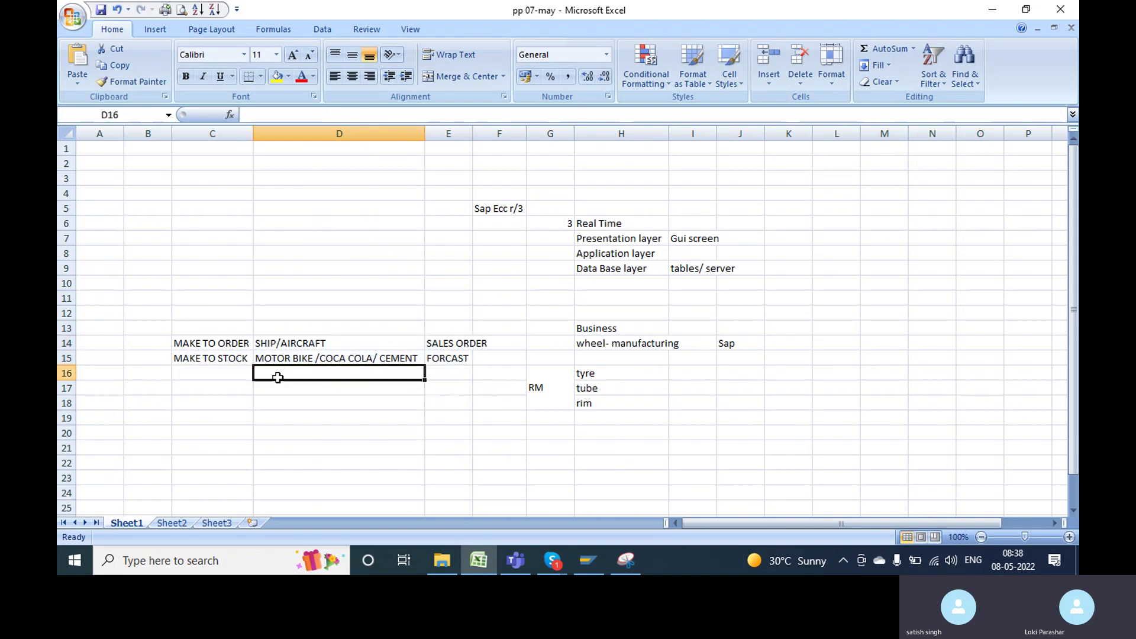
click(277, 386)
text(PLANNING)
key(Return)
text(MANUFACTURING)
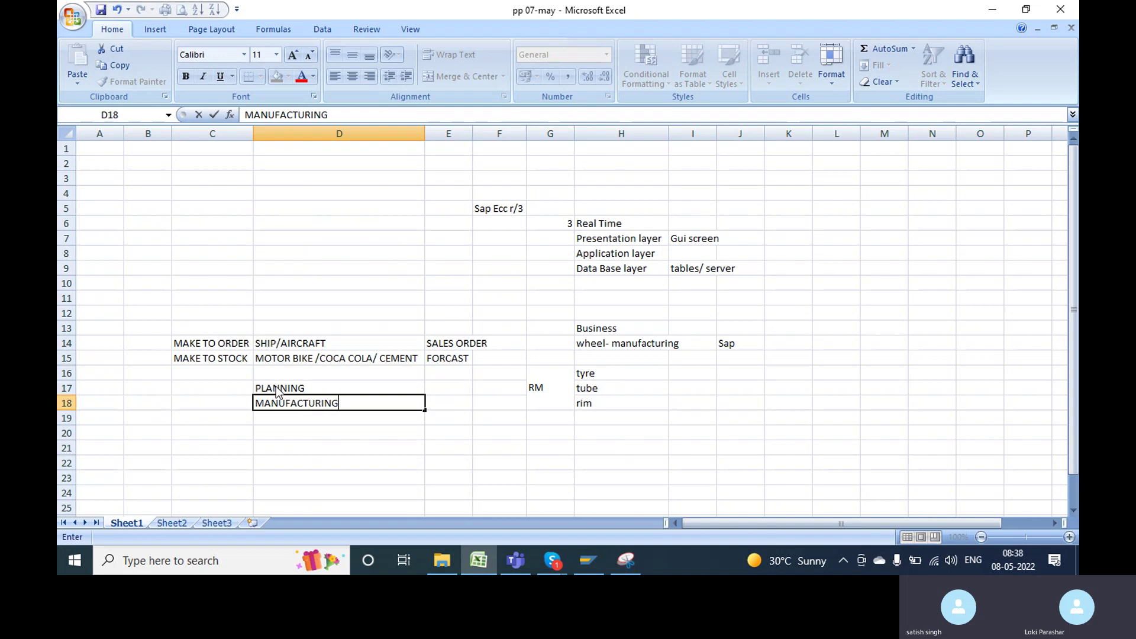
key(Return)
drag(276, 388, 269, 420)
key(Delete)
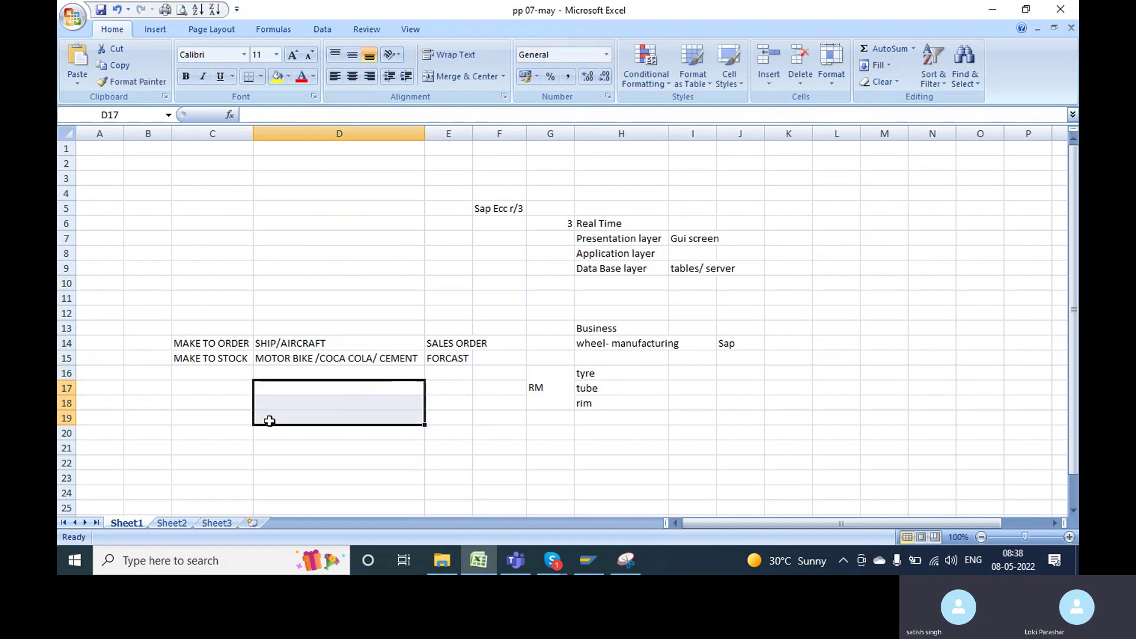
Move wheel- manufacturing from H14 down to H15
click(743, 337)
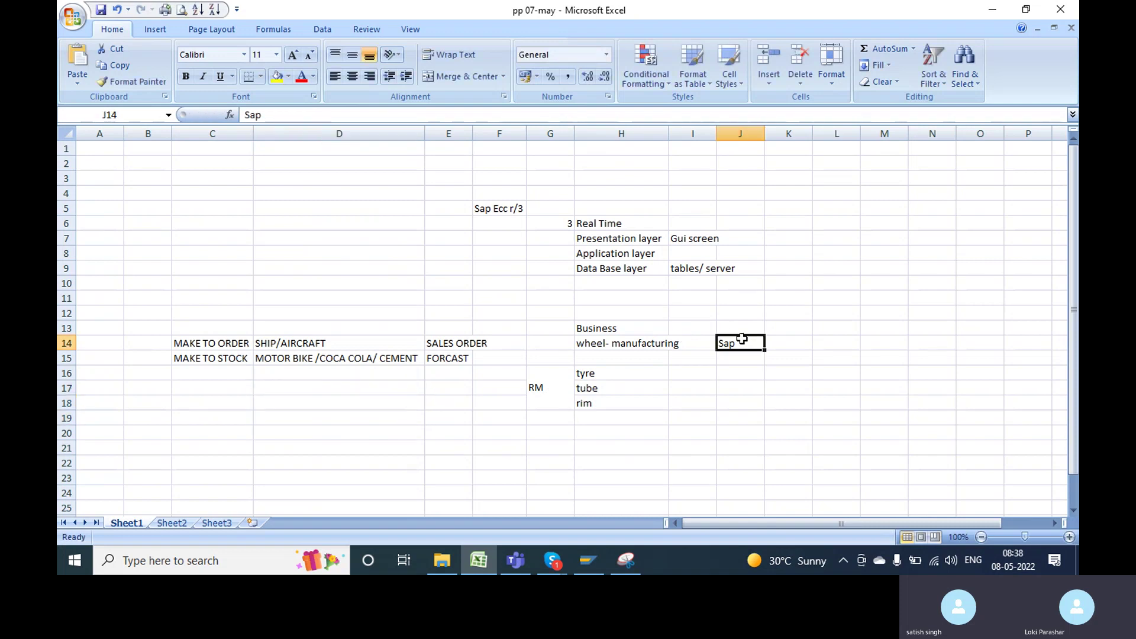
click(592, 344)
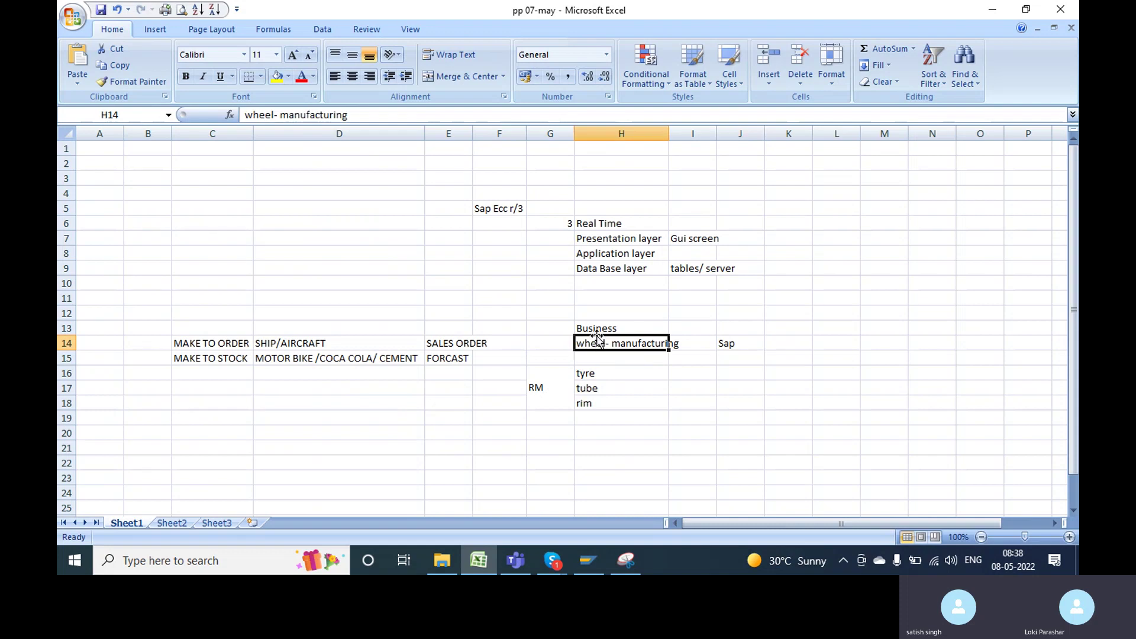
key(ctrl+c)
click(595, 357)
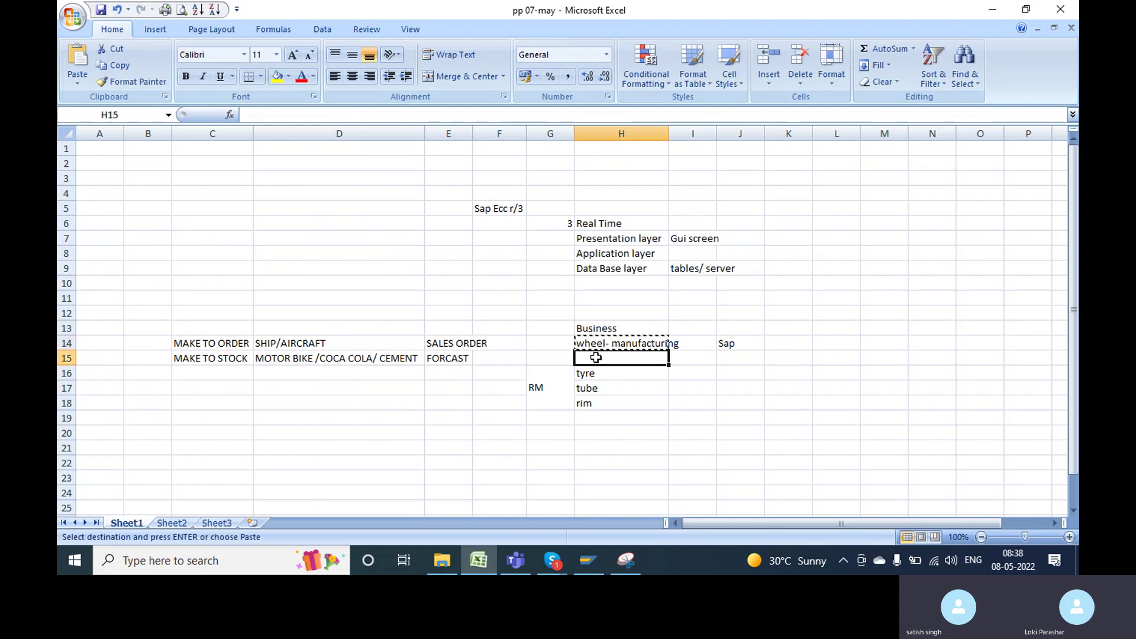
key(ctrl+v)
click(603, 347)
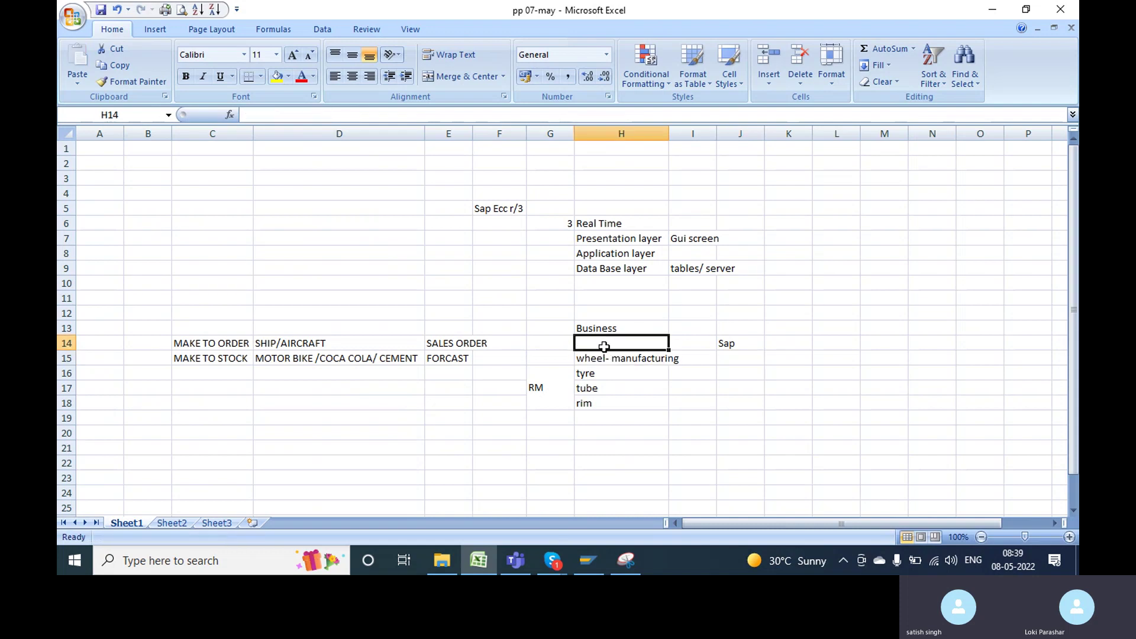
Select the order-type table C14:E15 and the notes area C5:I18 to review the layout
drag(223, 343, 470, 358)
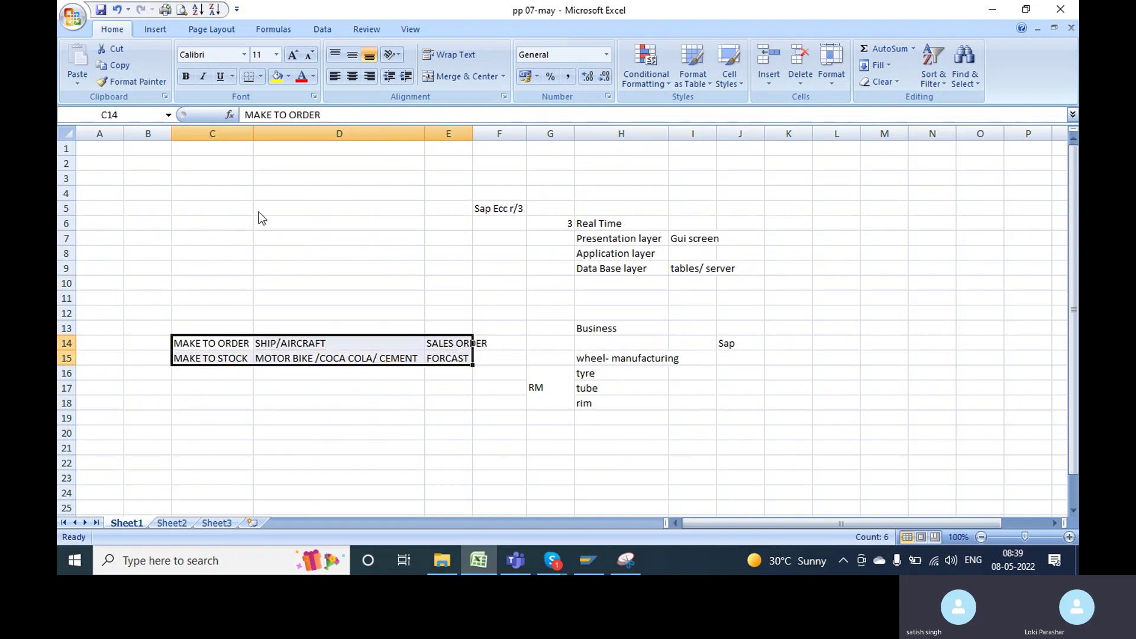
drag(213, 207, 665, 401)
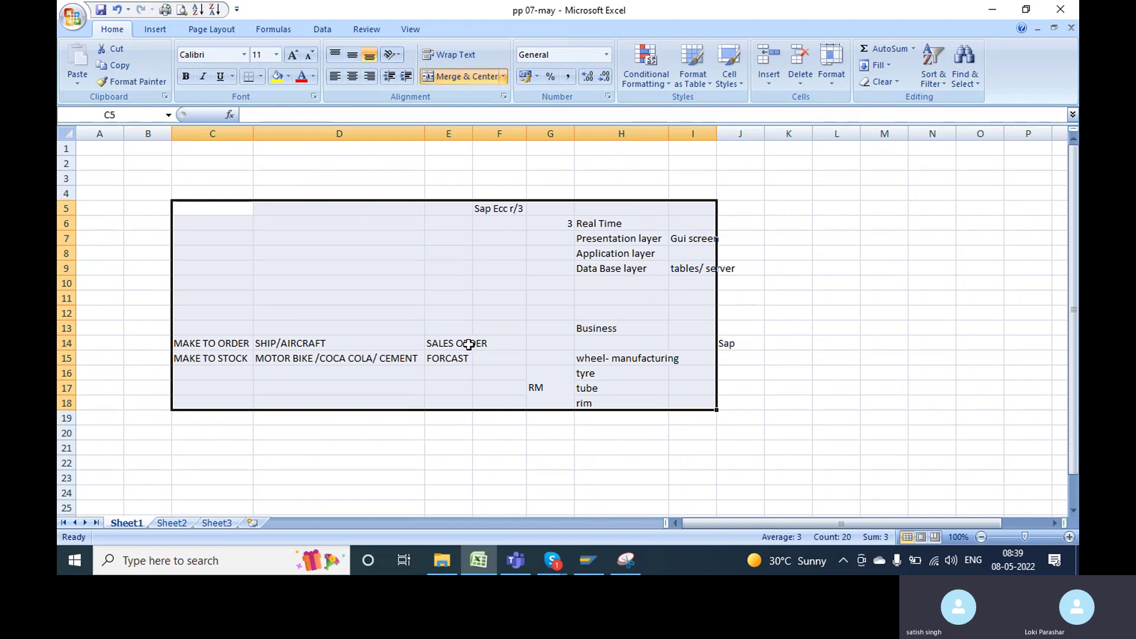
click(627, 358)
click(586, 434)
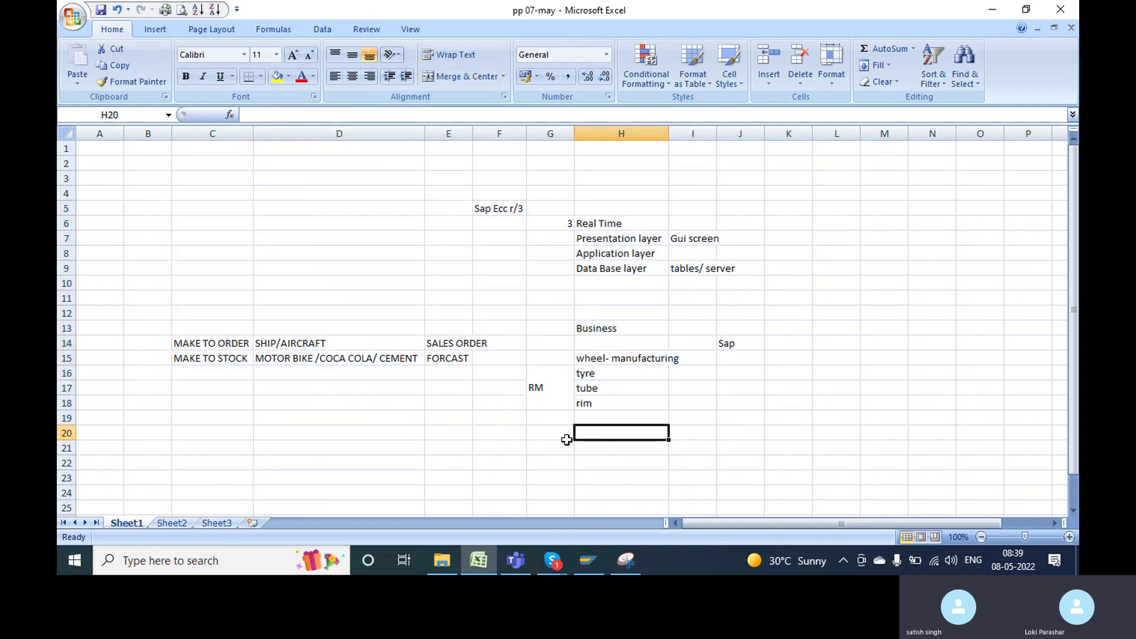
Enter PLANT HEAD and PRODCUTION HEAD in H20:H21, SAP in J19 and AS-IS in I20
text(PLANT HEAD)
key(Return)
text(PRODCUTION )
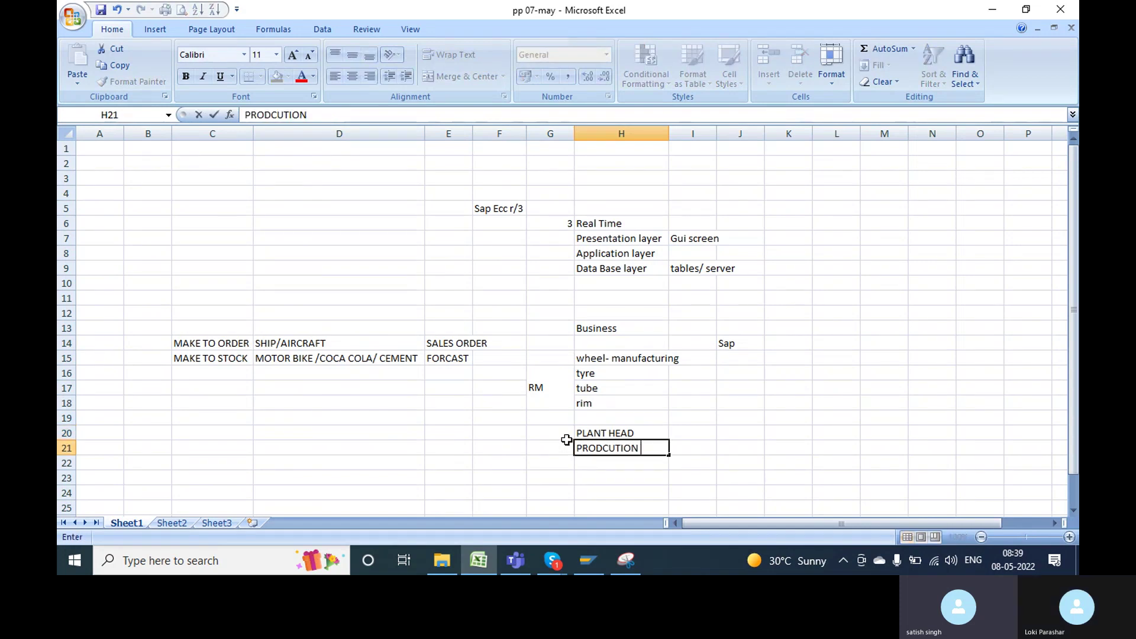
text(HEAD)
key(Return)
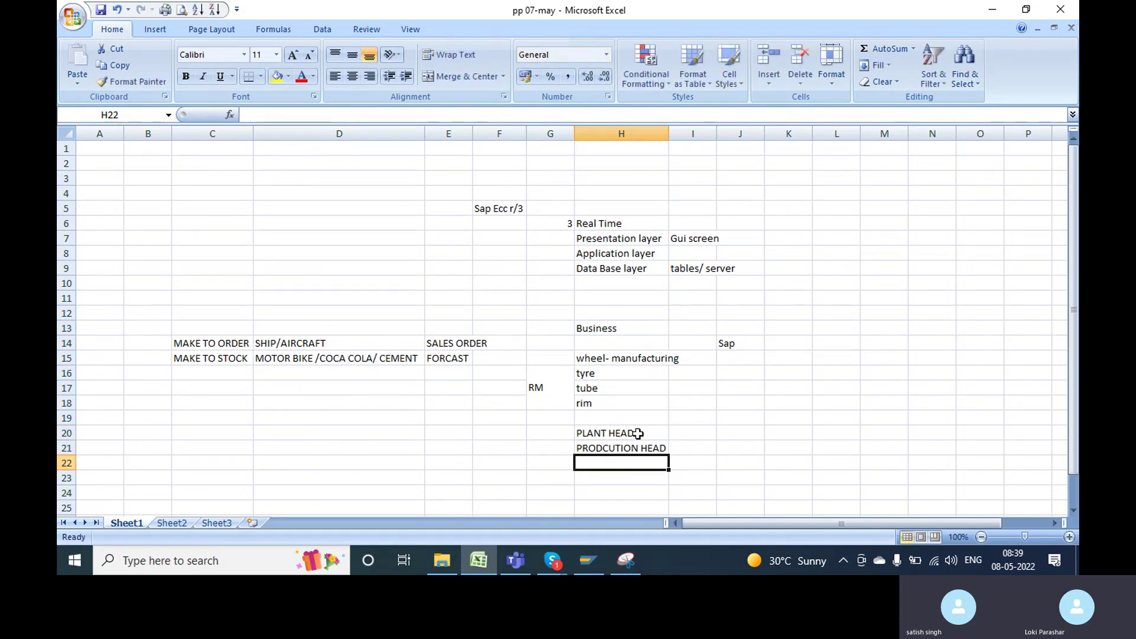
click(743, 417)
text(SAP)
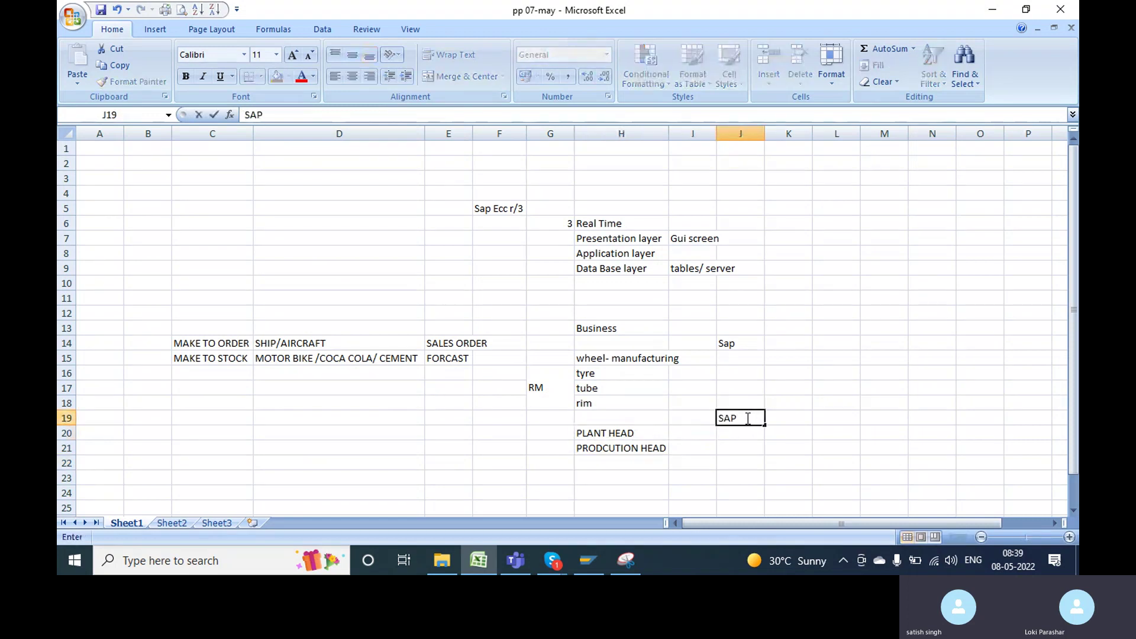
click(596, 431)
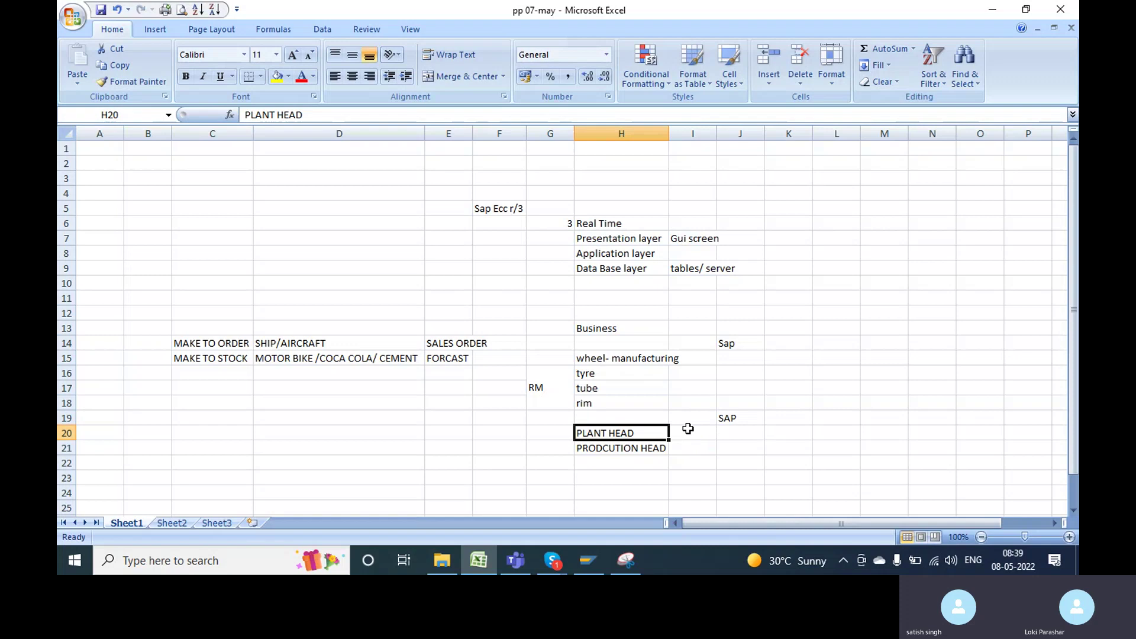
click(687, 428)
text(AS-IS)
key(Return)
Type VENDO in D20, then erase the unfinished entry
click(406, 432)
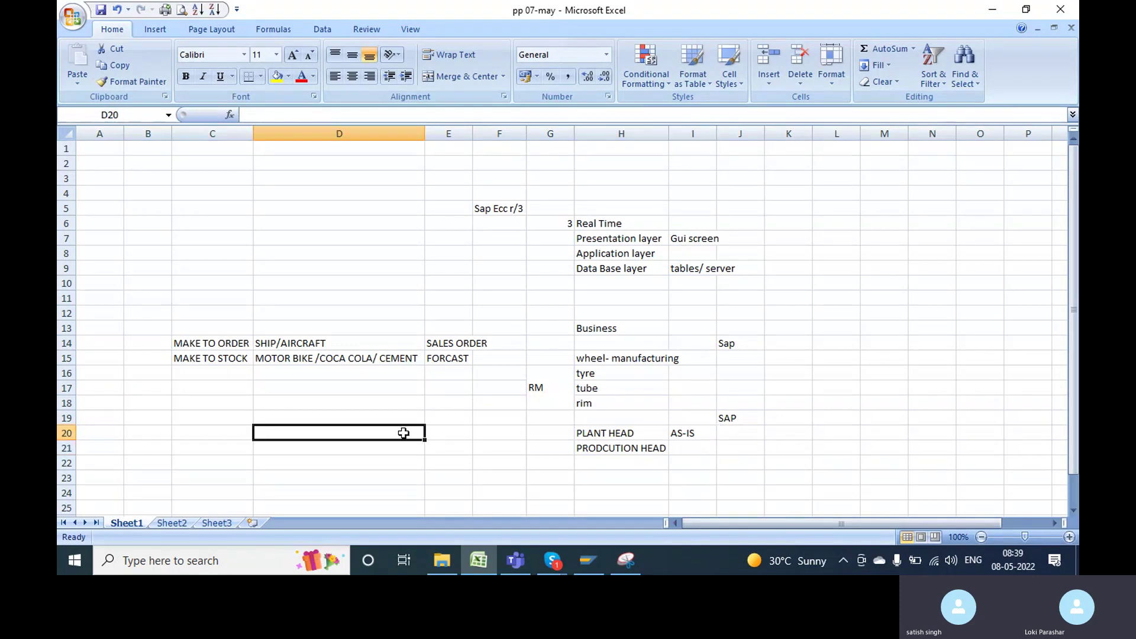
text(VENDO)
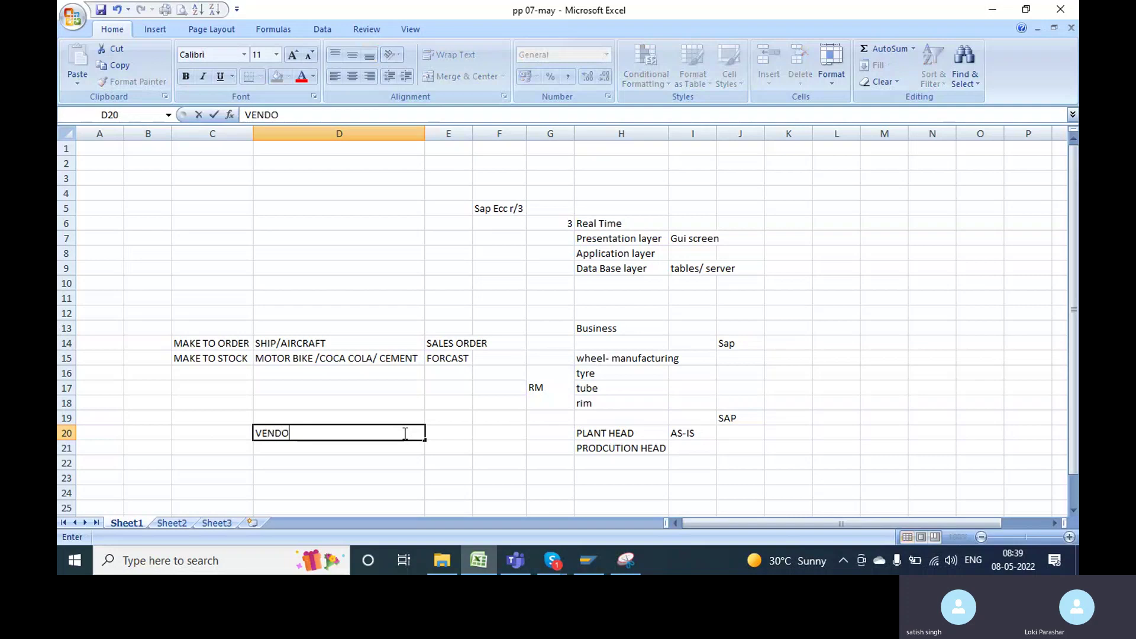
key(BackSpace)
key(BackSpace)
key(BackSpace)
key(BackSpace)
key(BackSpace)
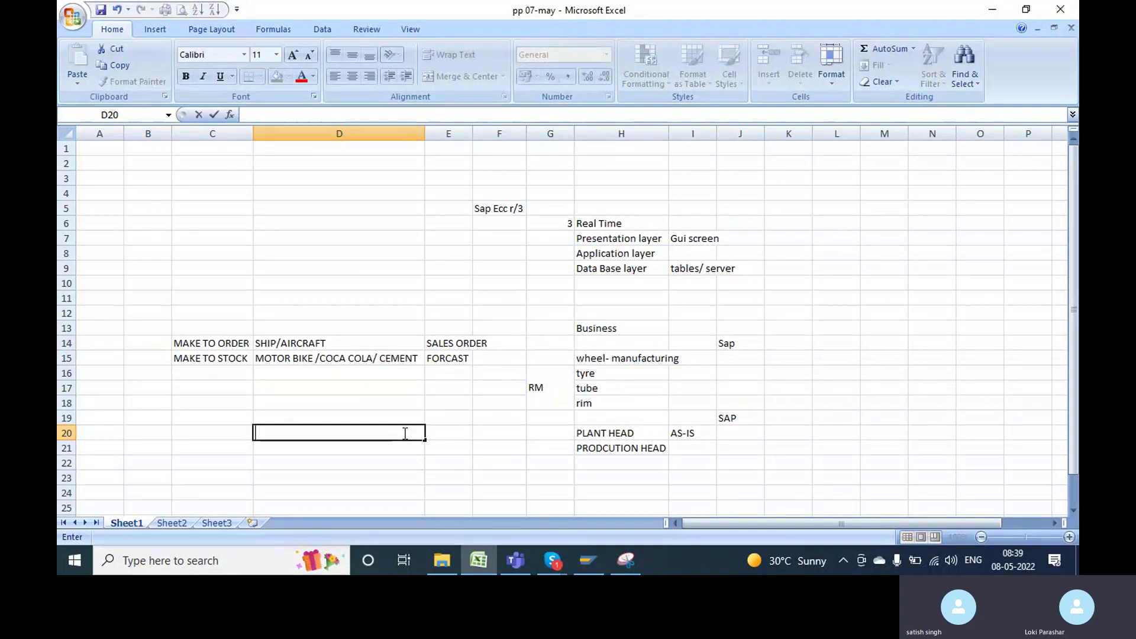
scroll(664, 375, down, 3)
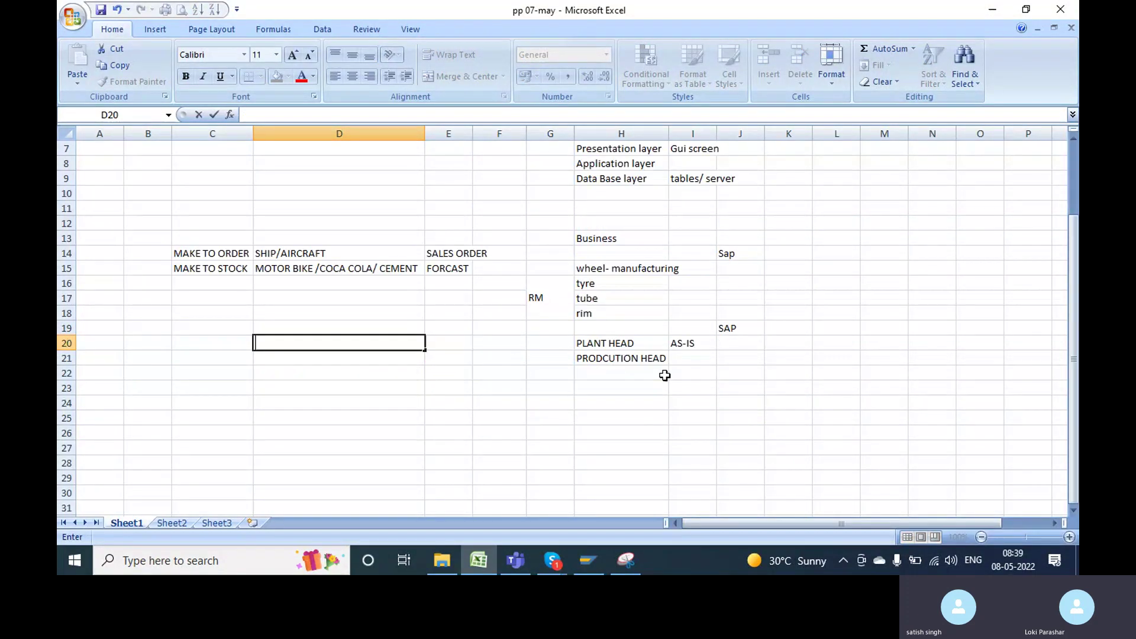
scroll(563, 419, up, 3)
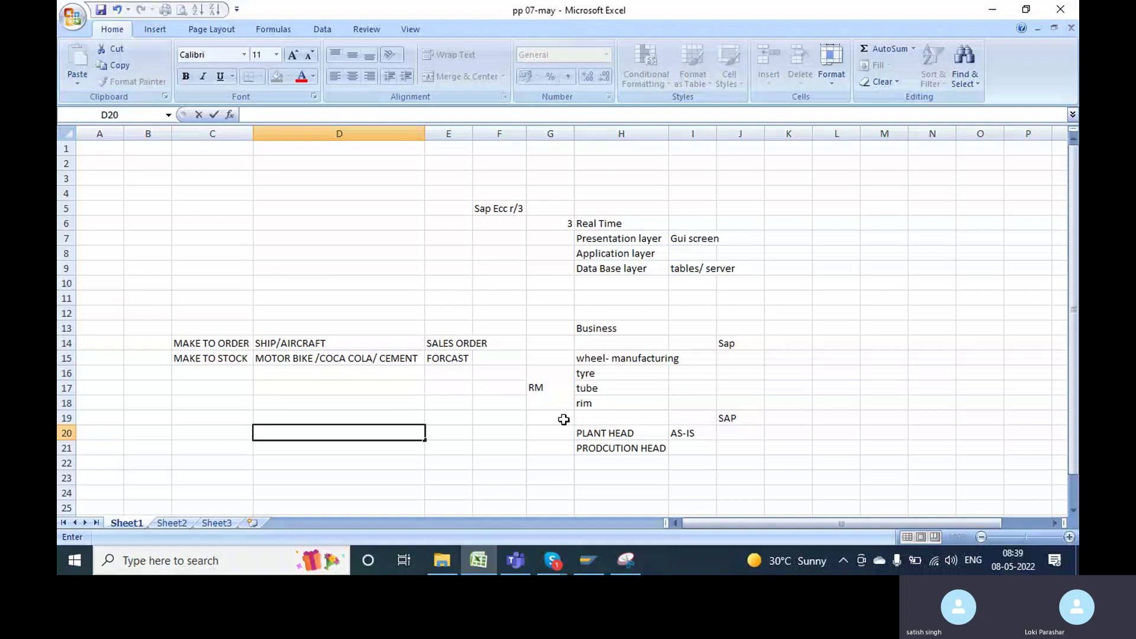
scroll(563, 419, down, 2)
Enter ENTERPRISE STRUCTURE 3 in H24, retyping it until the spelling is correct
click(589, 403)
text(ENTE)
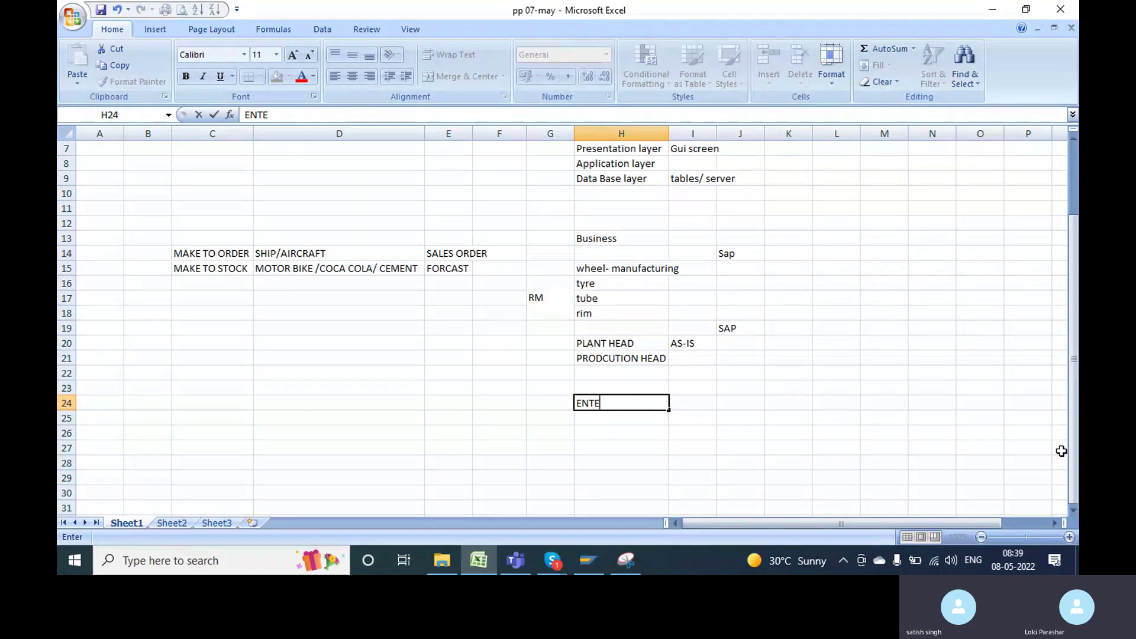
text(RPRISE STR)
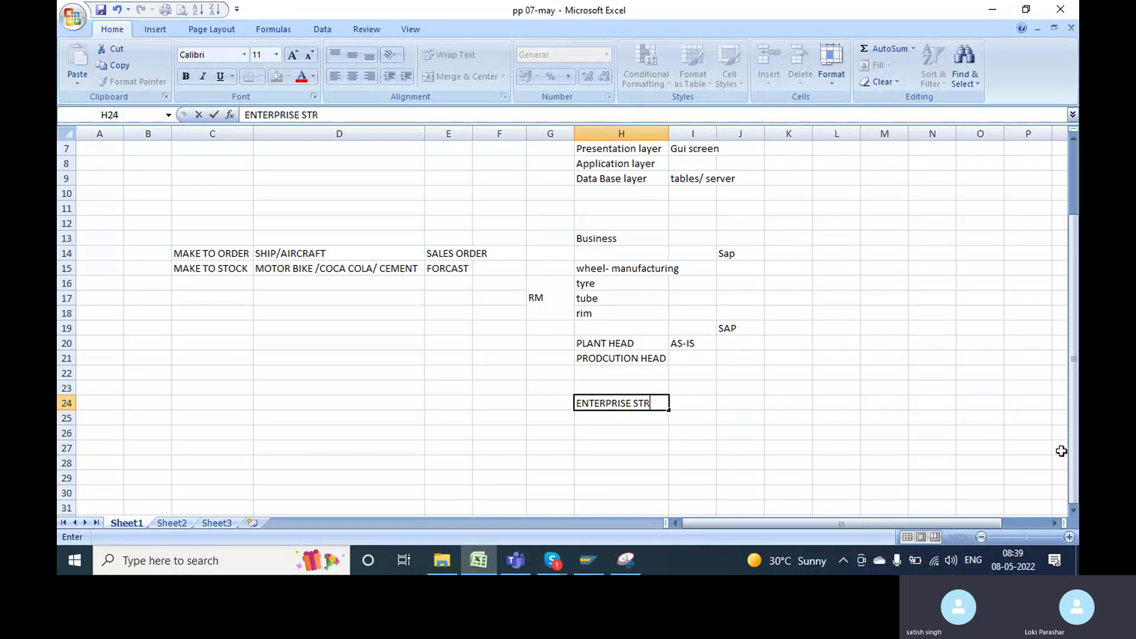
text(CUTRE)
key(Return)
click(663, 402)
text(EX)
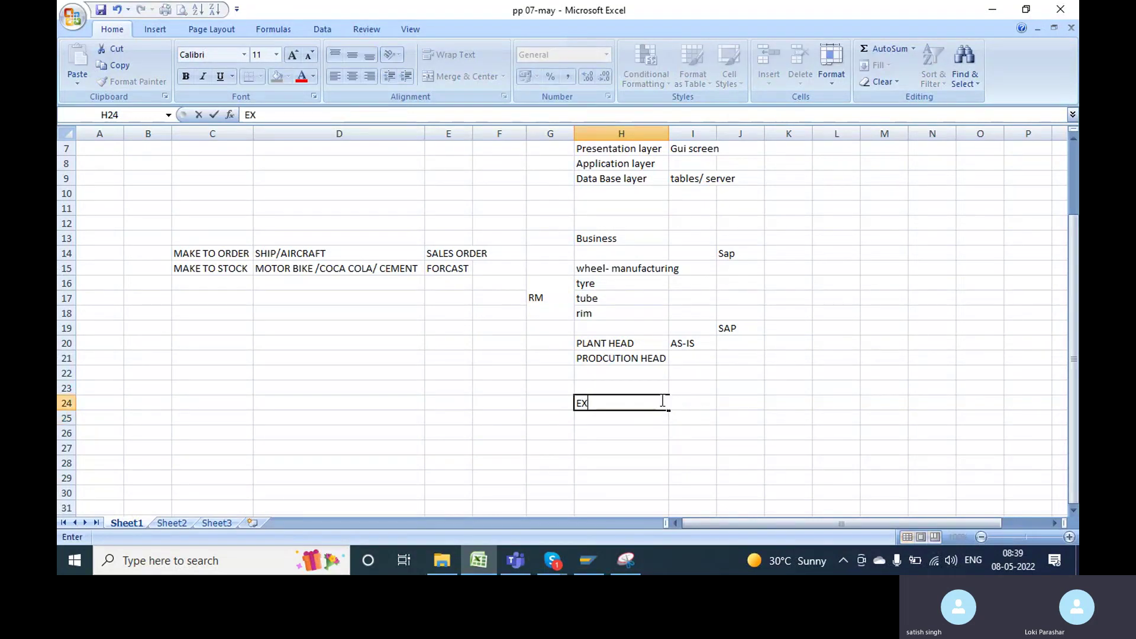
text(PRISE S)
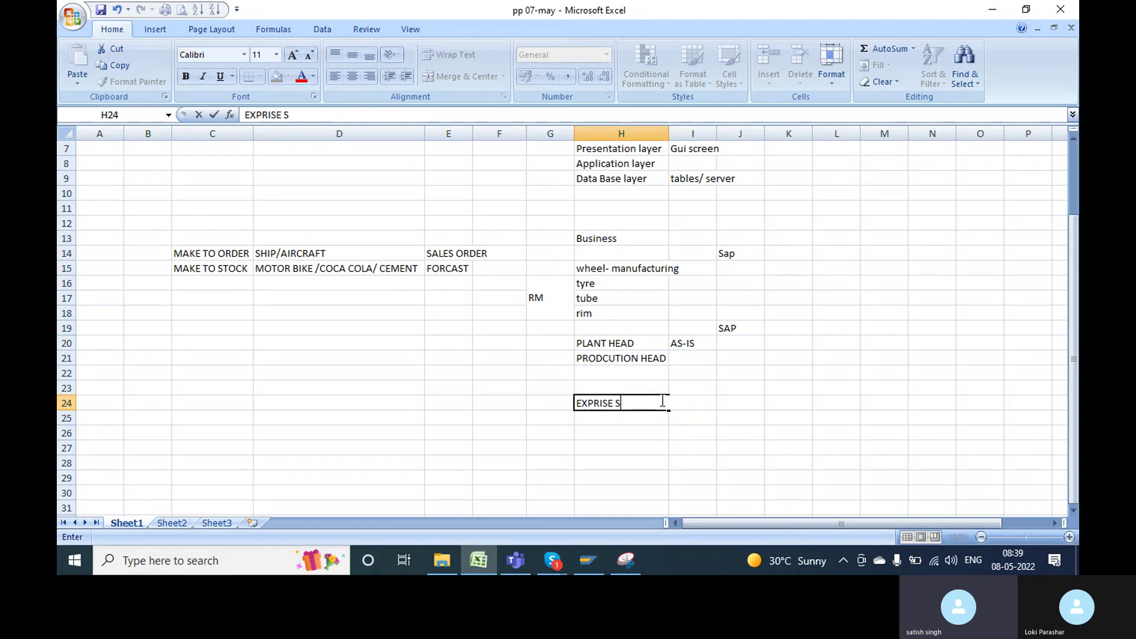
text(TRUCTUR)
text(E)
key(Return)
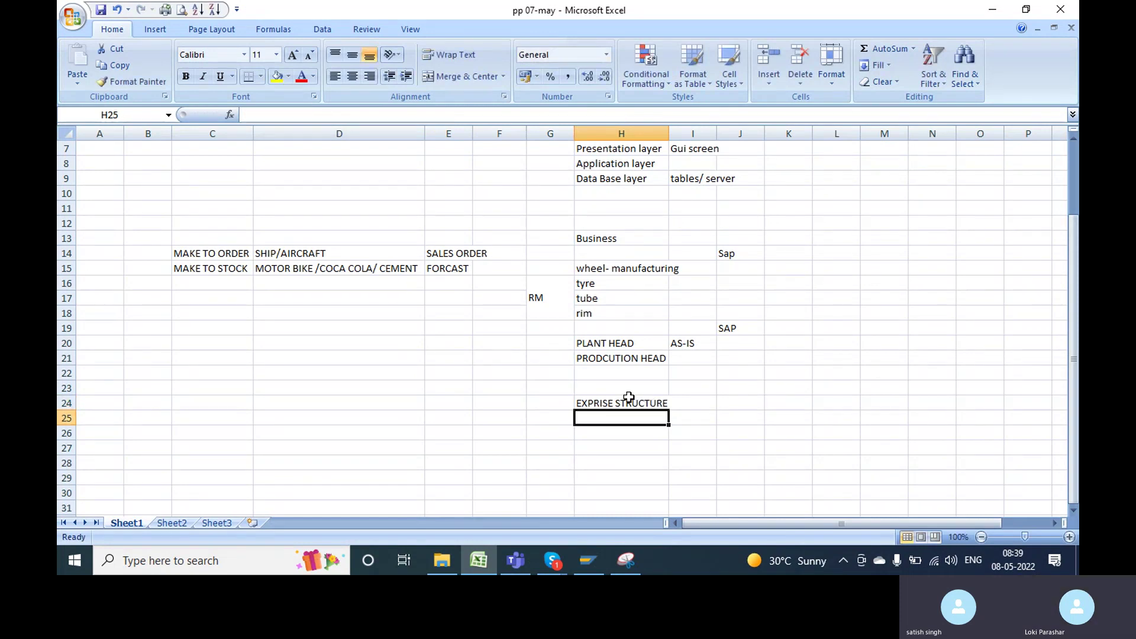
click(629, 399)
text(ENTERPR)
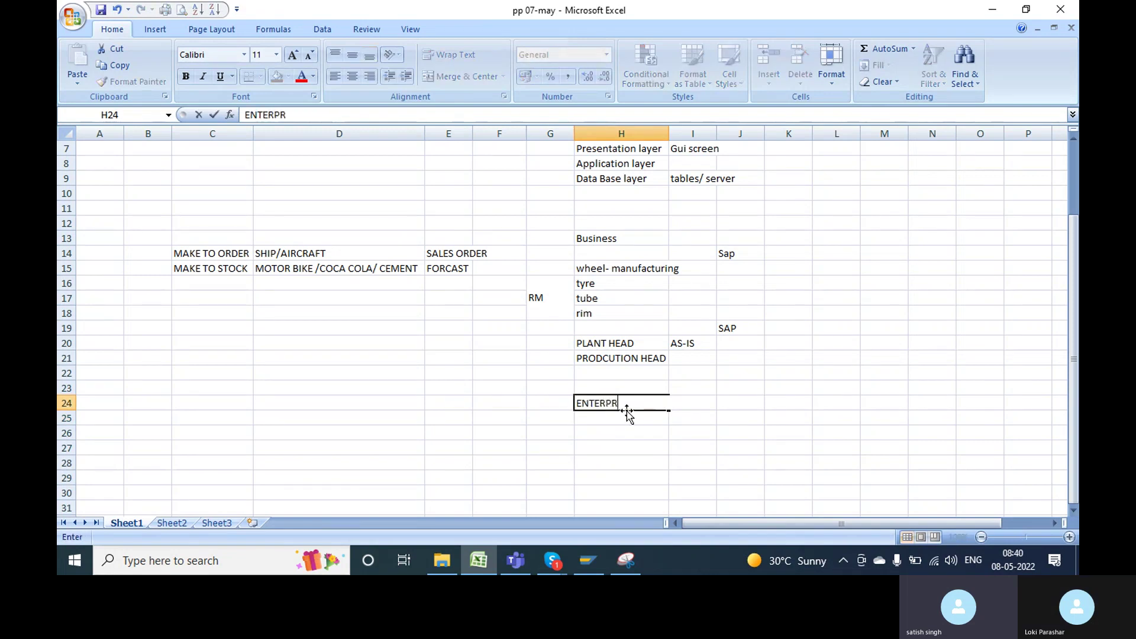
text(ISE STRUCTURE 3)
click(627, 462)
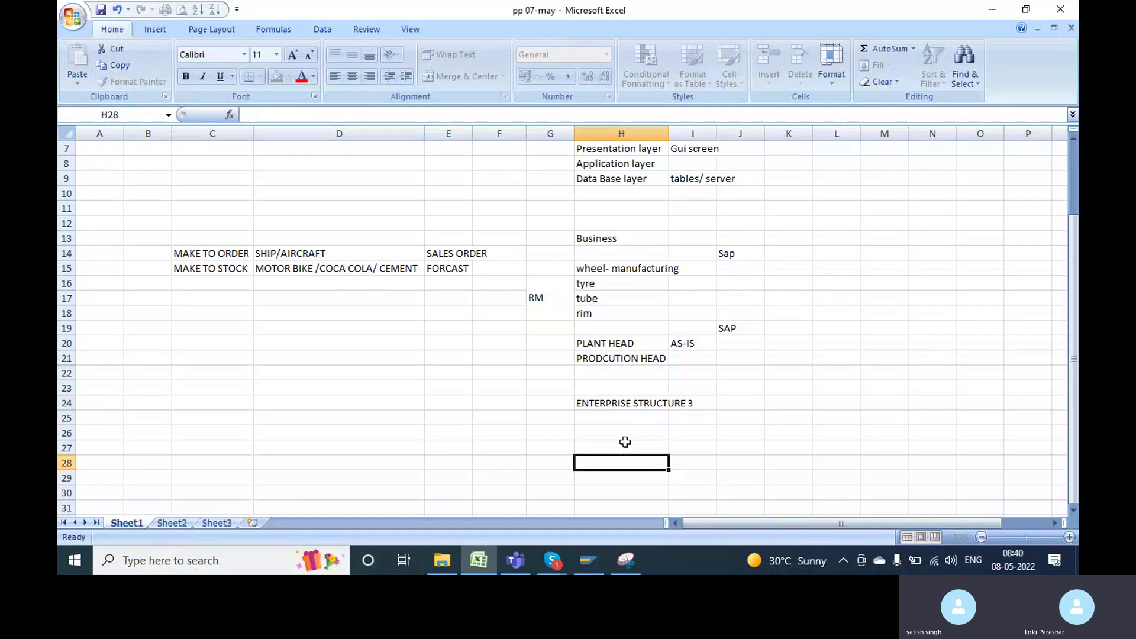
click(621, 403)
Open 'Pp 07 may' from the PP folder in Word, then return to Excel and select G29
click(441, 560)
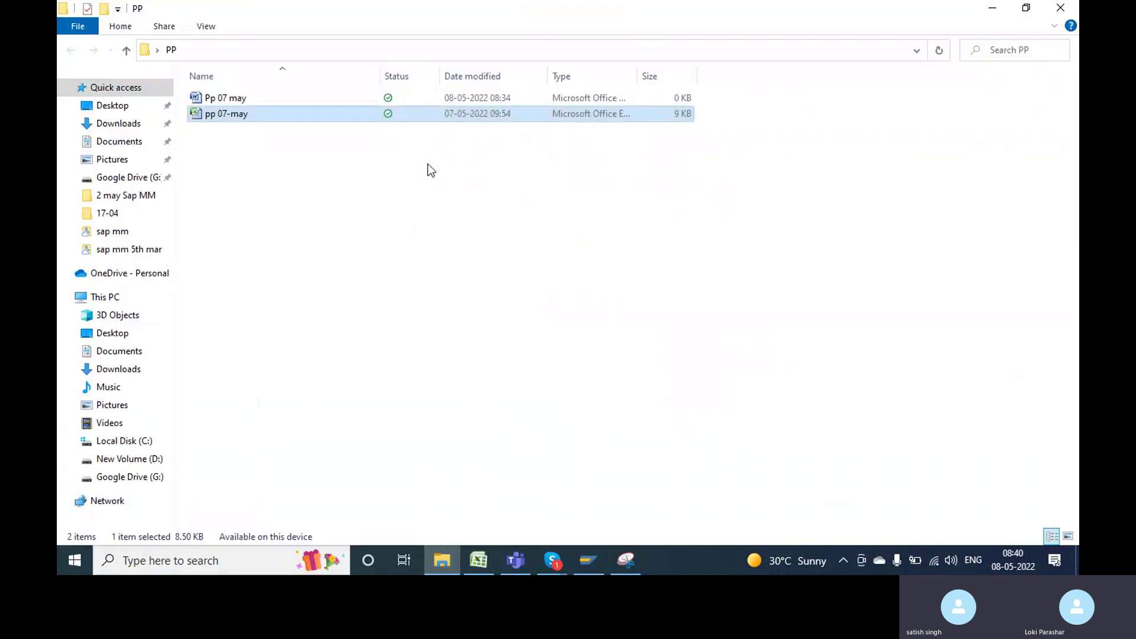
double_click(470, 100)
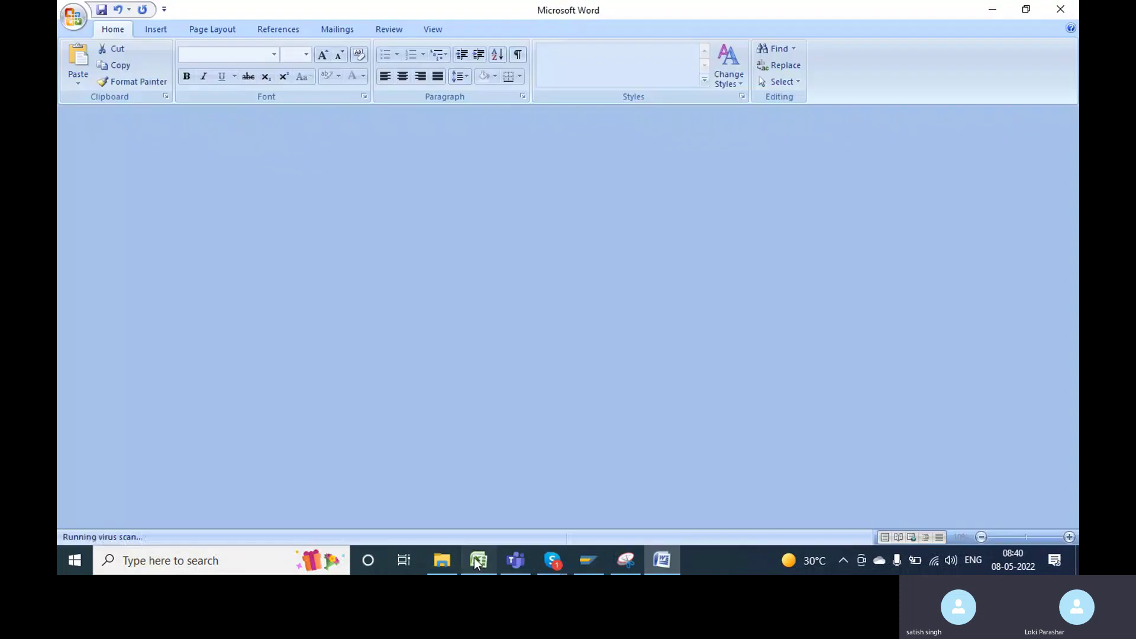
click(477, 561)
click(541, 342)
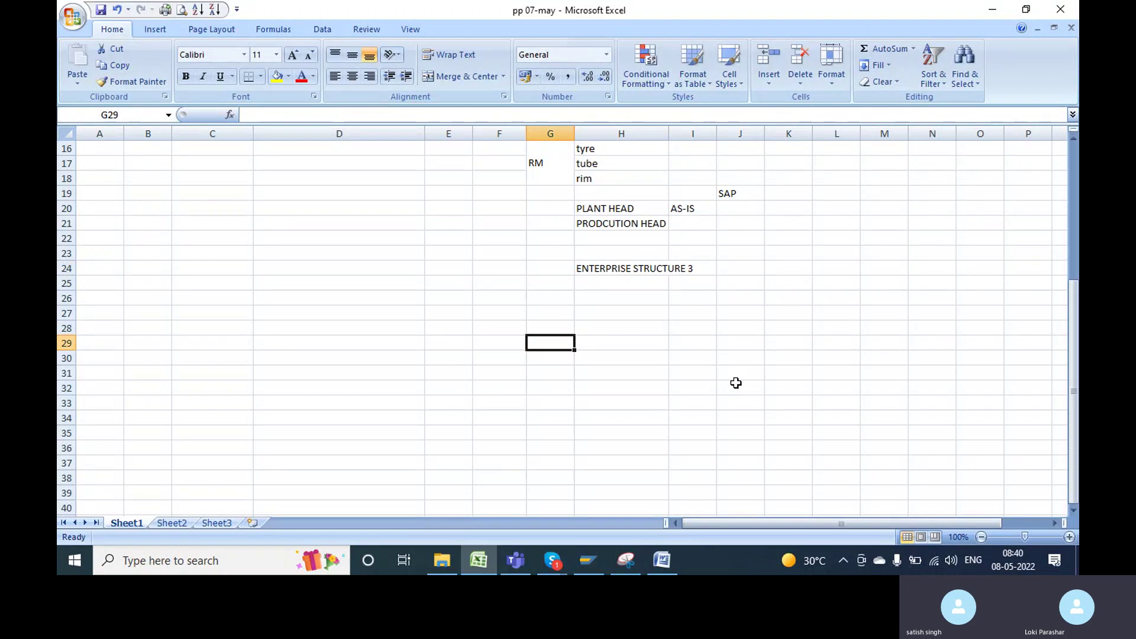
Enter Development server, Quality Server and Produciton server down G29:G31
text(Development server)
key(Return)
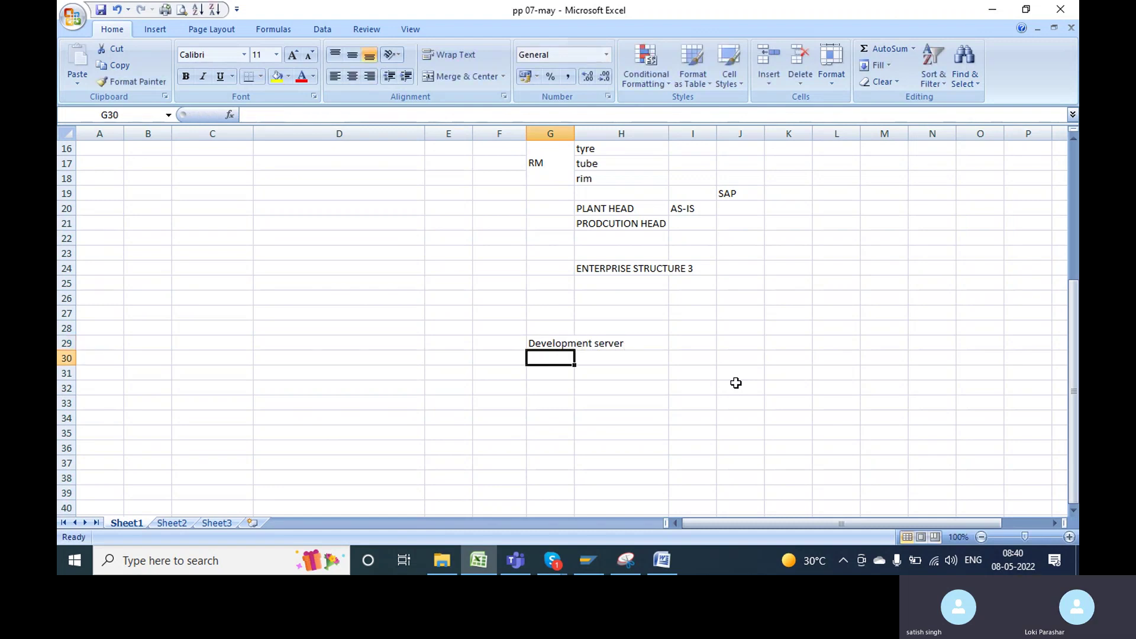
text(Quality S)
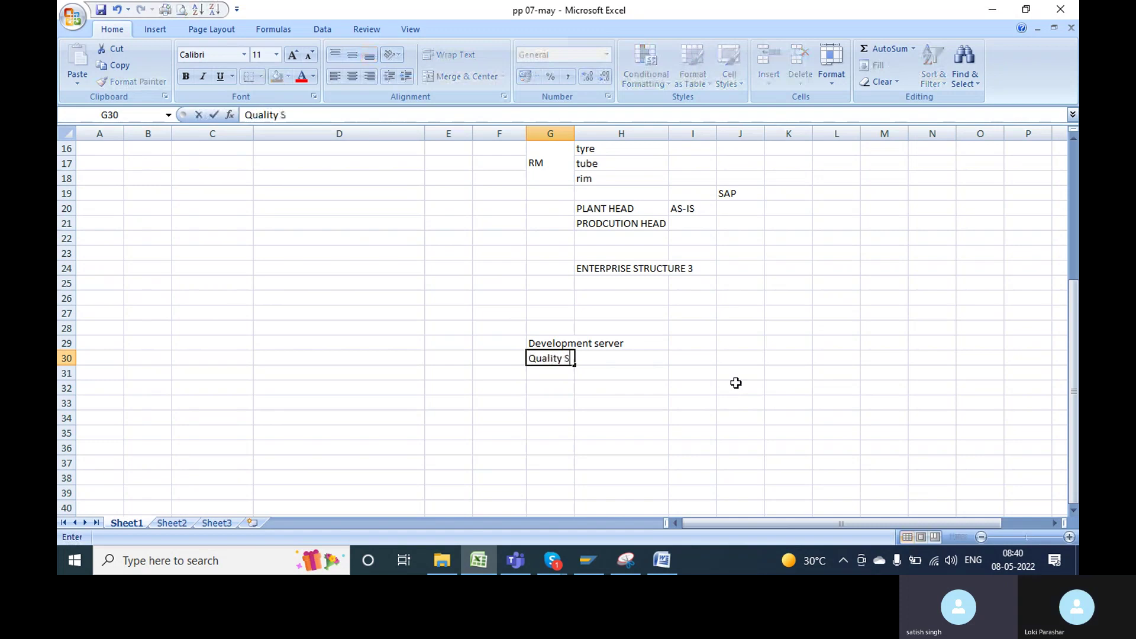
text(erver)
key(Return)
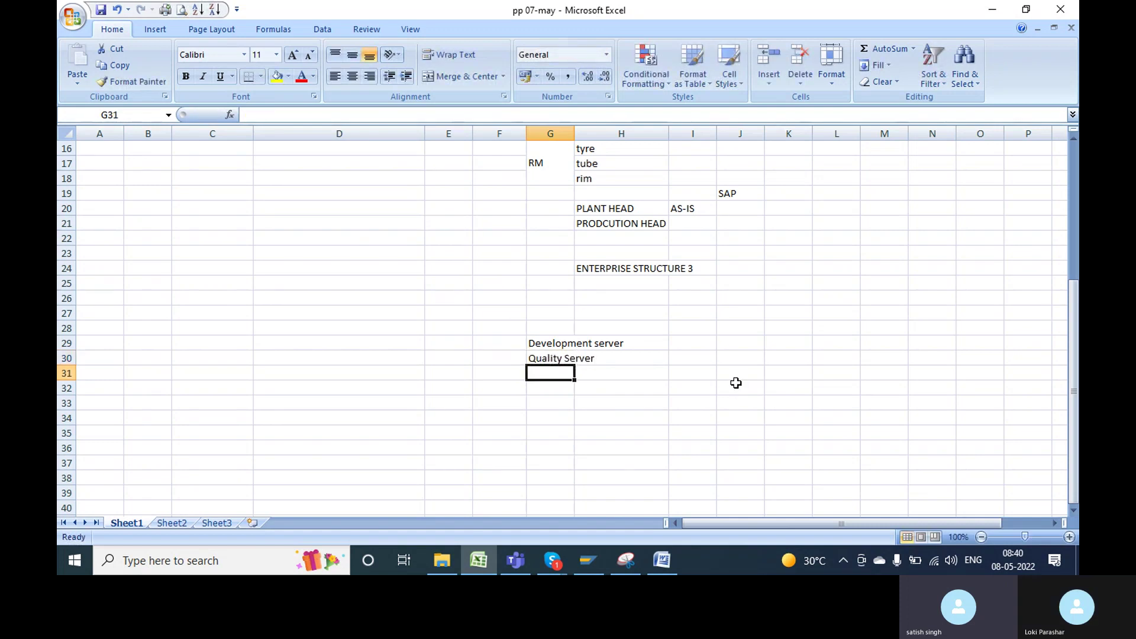
text(Prodcu)
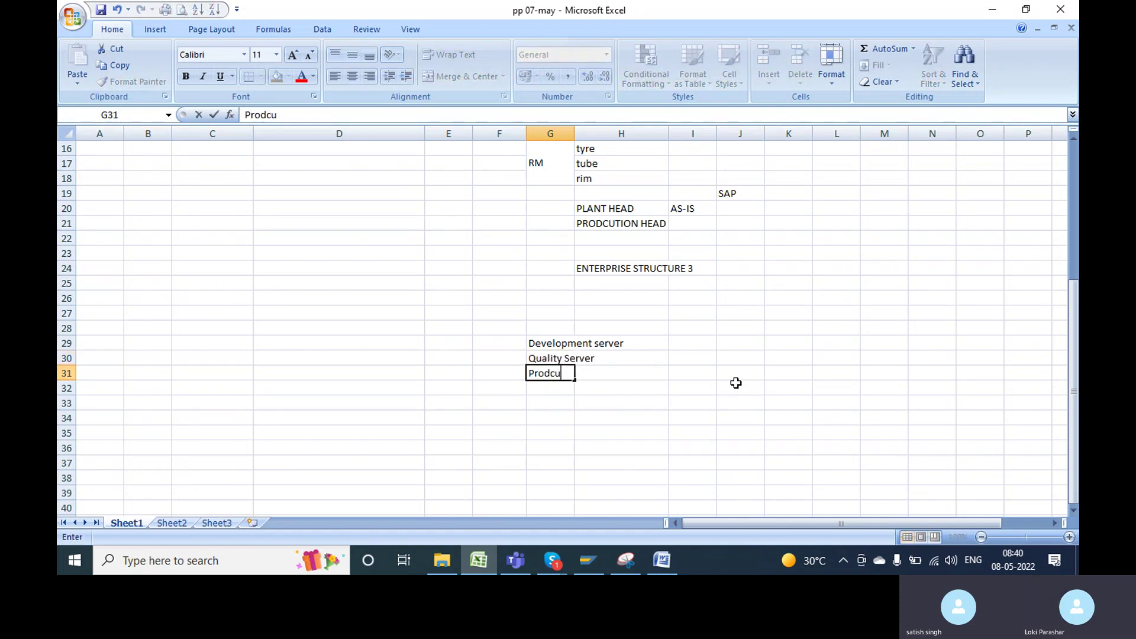
key(BackSpace)
key(BackSpace)
text(uc)
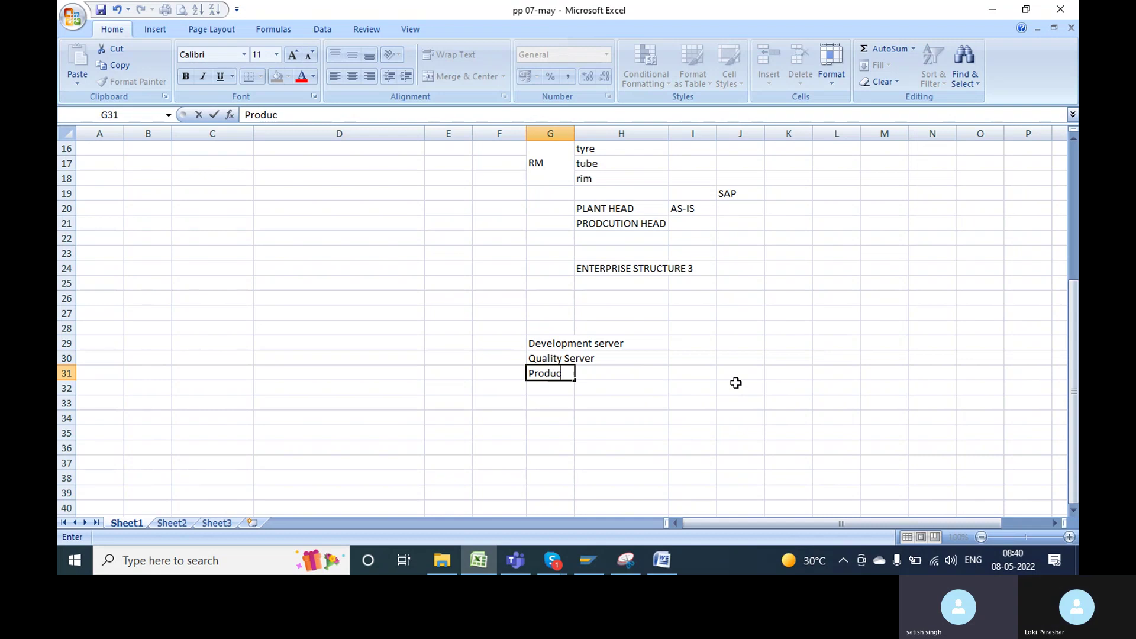
text(iton server)
key(Return)
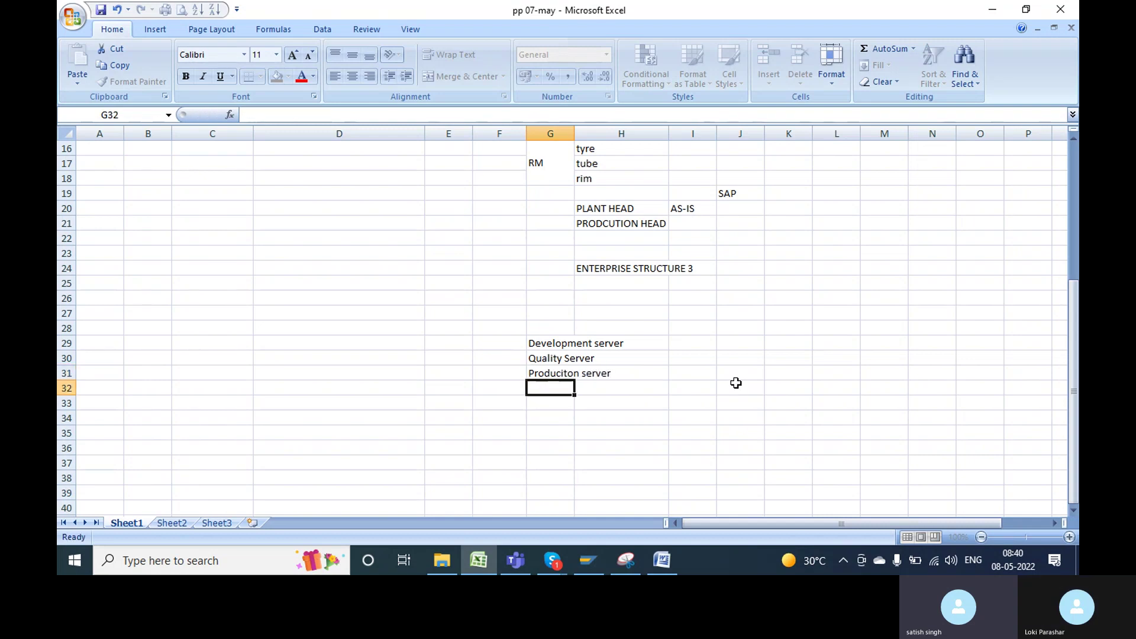
Add the heading 'Landscape in sap' in F28 and autofit columns F and G
click(507, 325)
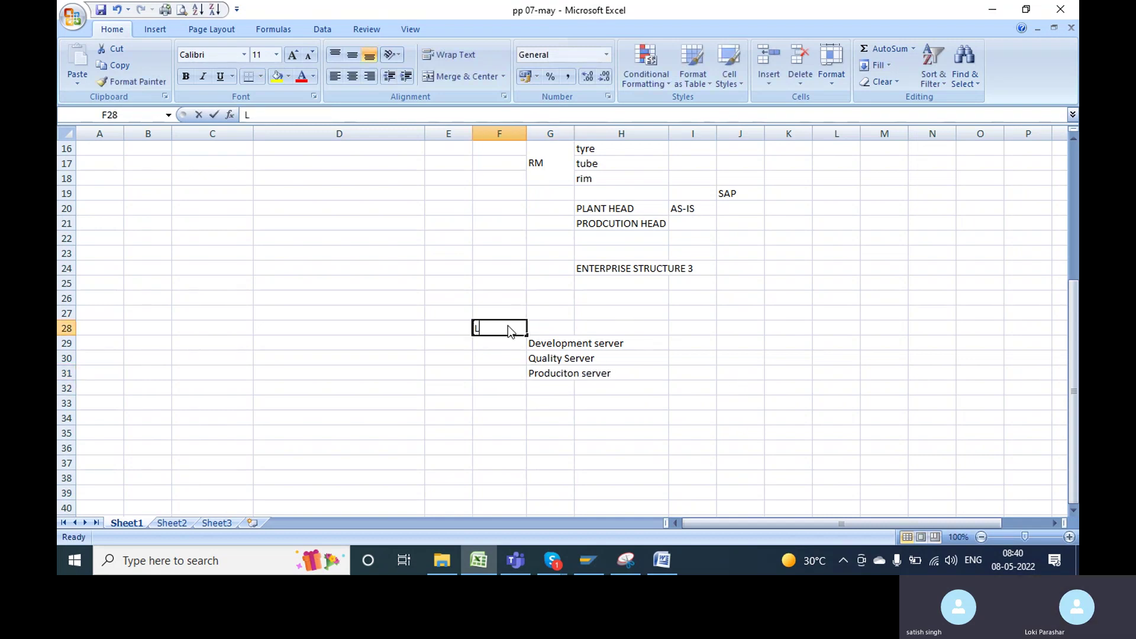
text(Landscape in sap)
key(Return)
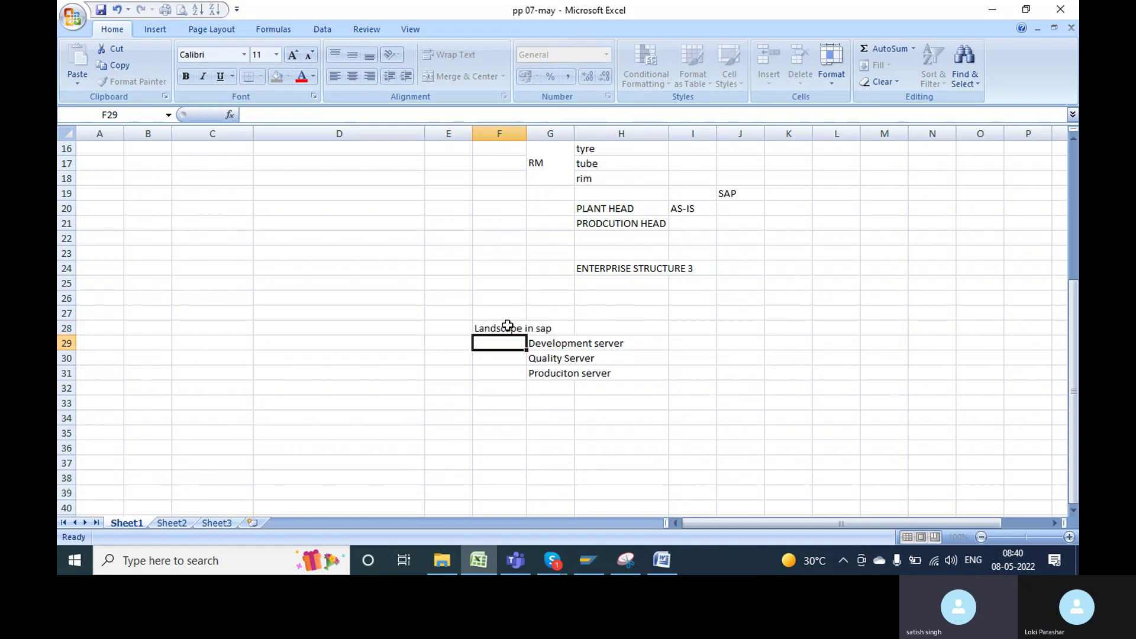
double_click(526, 134)
click(521, 133)
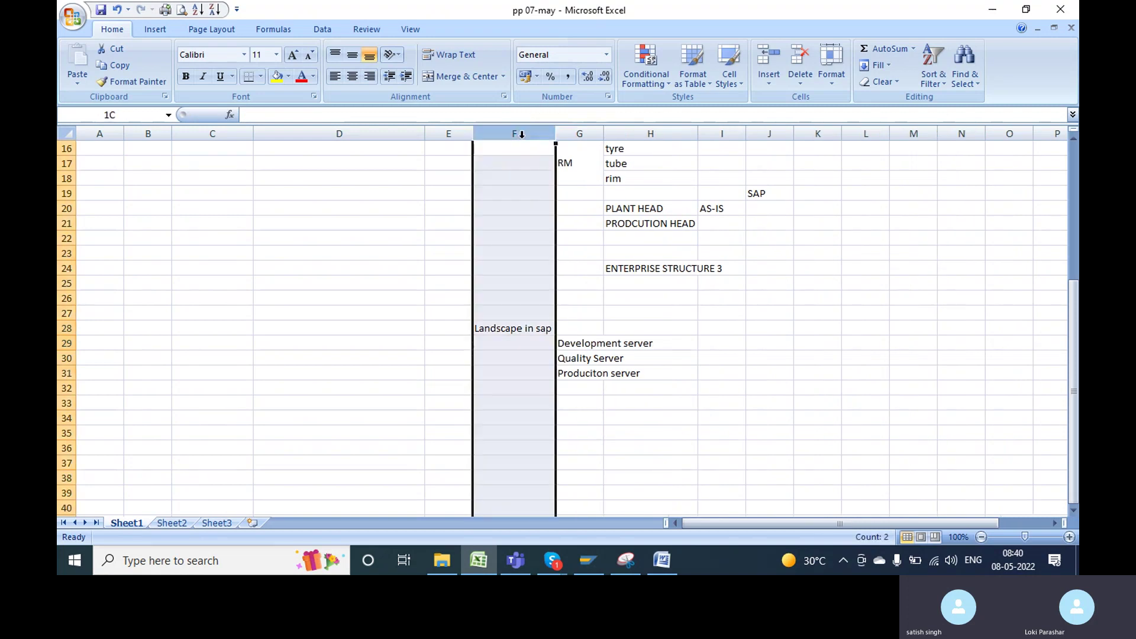
double_click(603, 133)
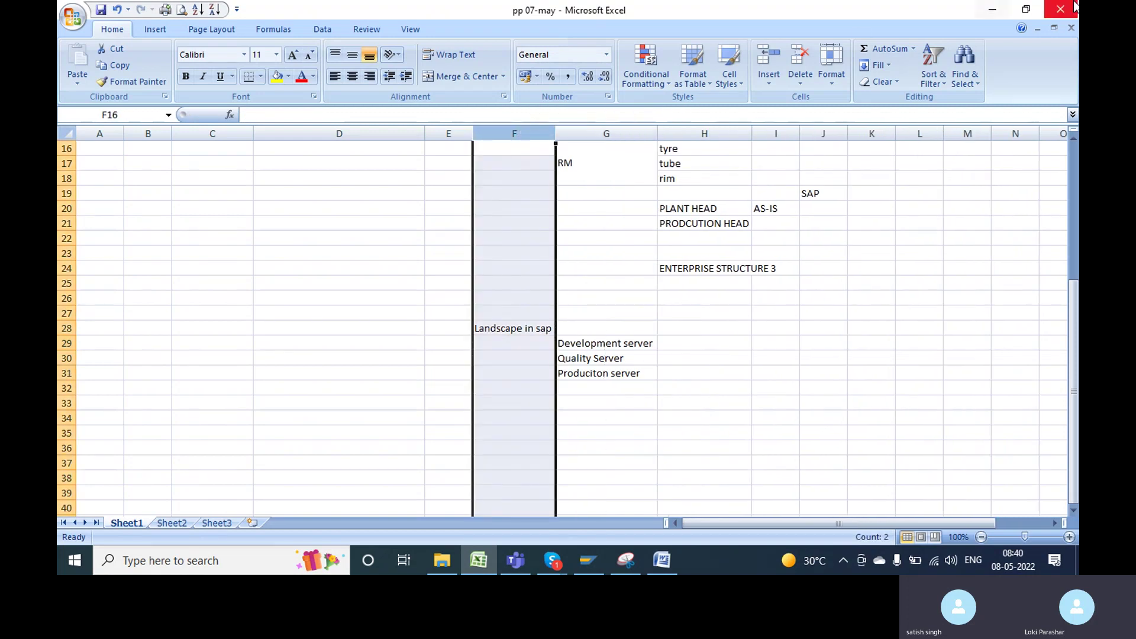
drag(616, 346, 512, 365)
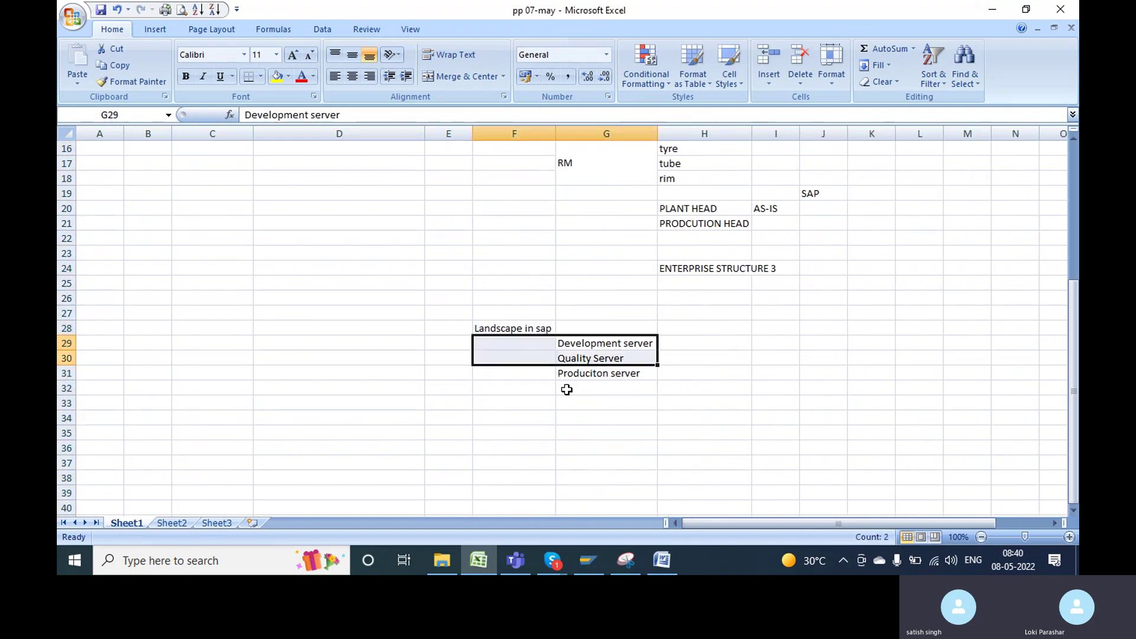
scroll(568, 385, up, 2)
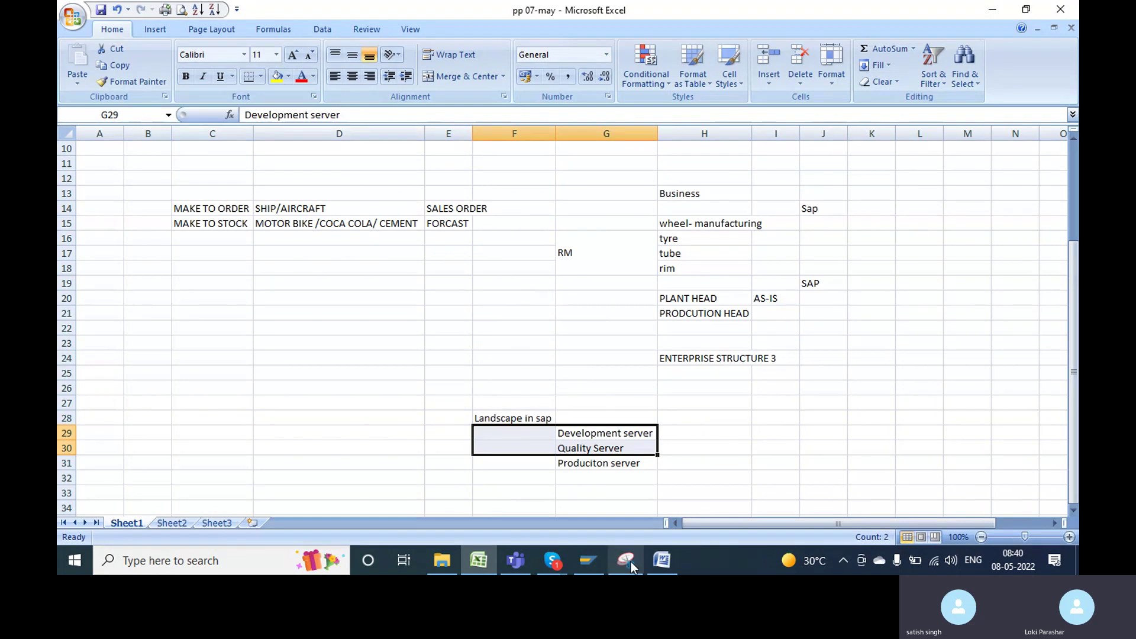
On the snip, circle AS-IS in red and handwrite a note near PRODCUTION HEAD
click(630, 565)
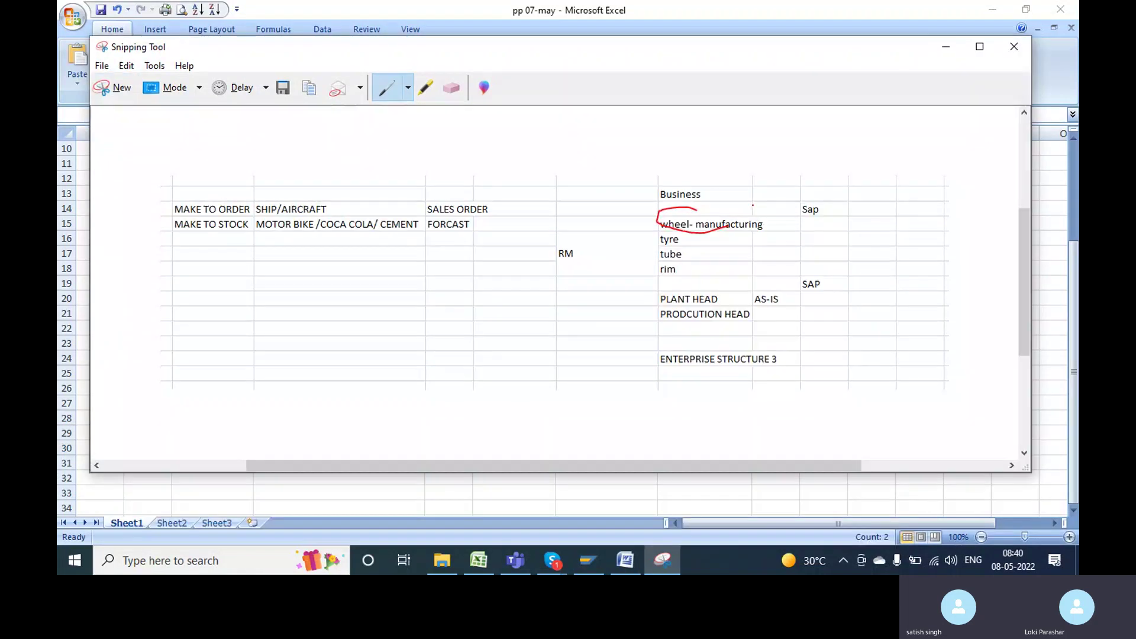
drag(752, 206, 826, 199)
scroll(771, 246, down, 1)
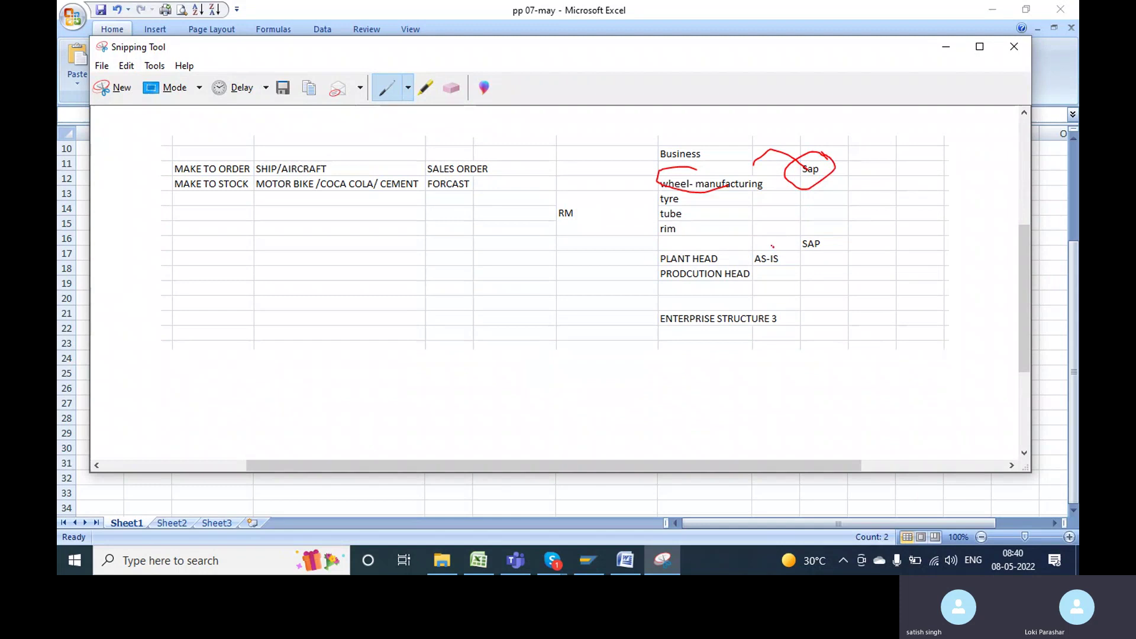
mouse_move(753, 260)
mouse_down()
mouse_move(783, 262)
mouse_move(772, 248)
mouse_up()
click(776, 291)
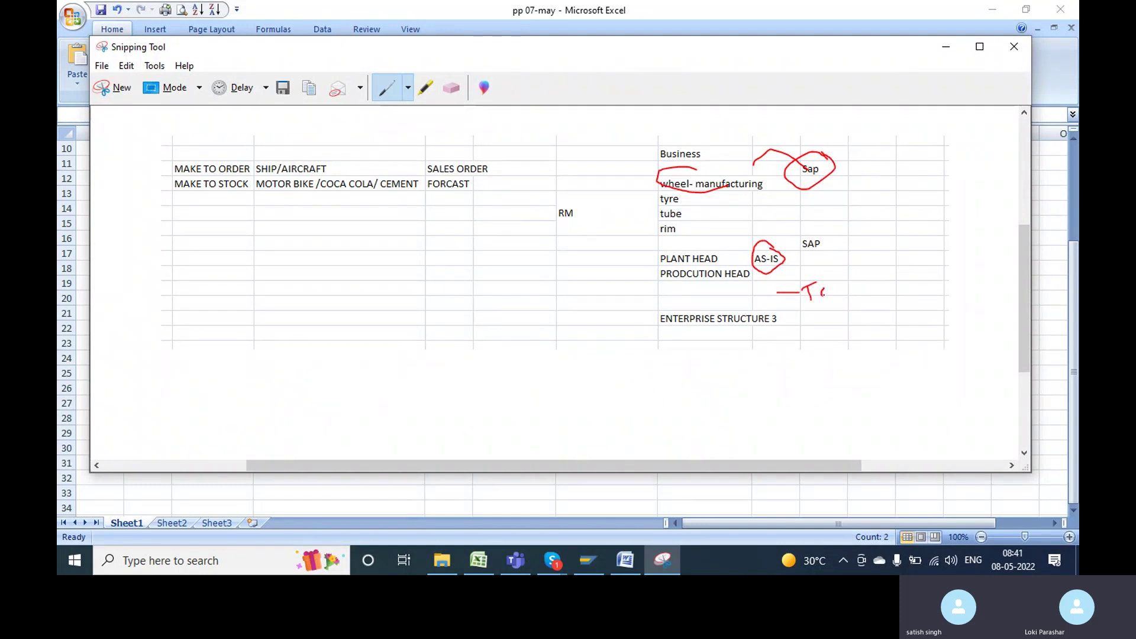
drag(821, 288, 826, 294)
drag(839, 277, 845, 289)
drag(852, 280, 853, 286)
click(853, 277)
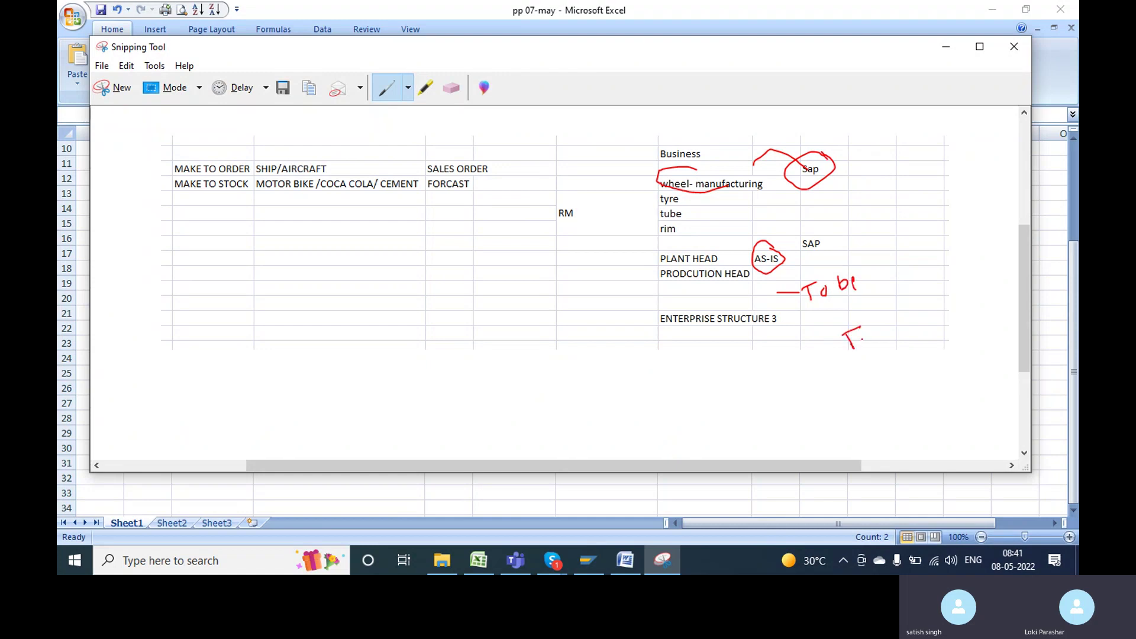
Add a red note and arrow below the list, bracket Business to ENTERPRISE STRUCTURE 3, then minimize
drag(894, 354, 814, 404)
drag(713, 398, 755, 406)
click(765, 397)
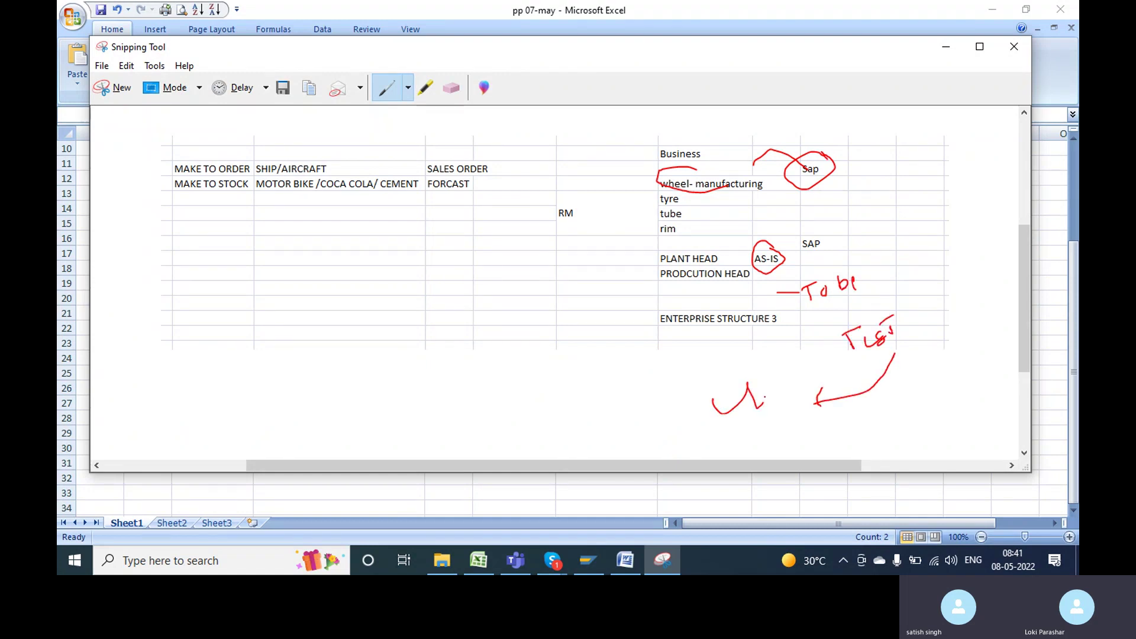
drag(802, 374, 713, 397)
drag(674, 144, 662, 320)
click(737, 288)
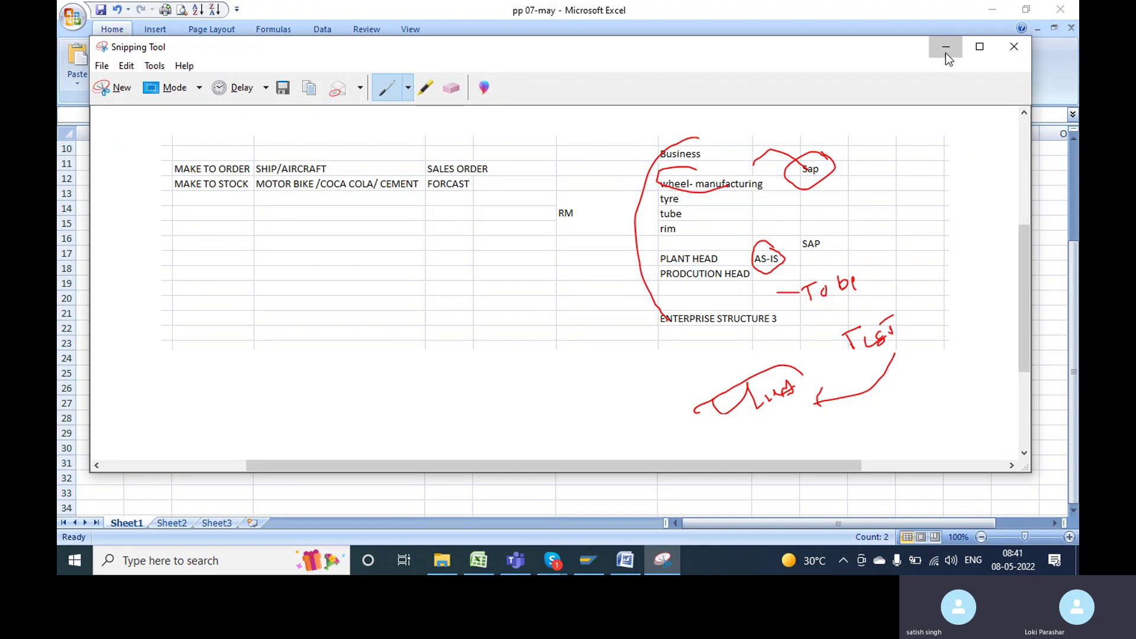
click(945, 47)
Type the label 'R & D- BIKE' in D30
scroll(644, 436, down, 1)
click(740, 386)
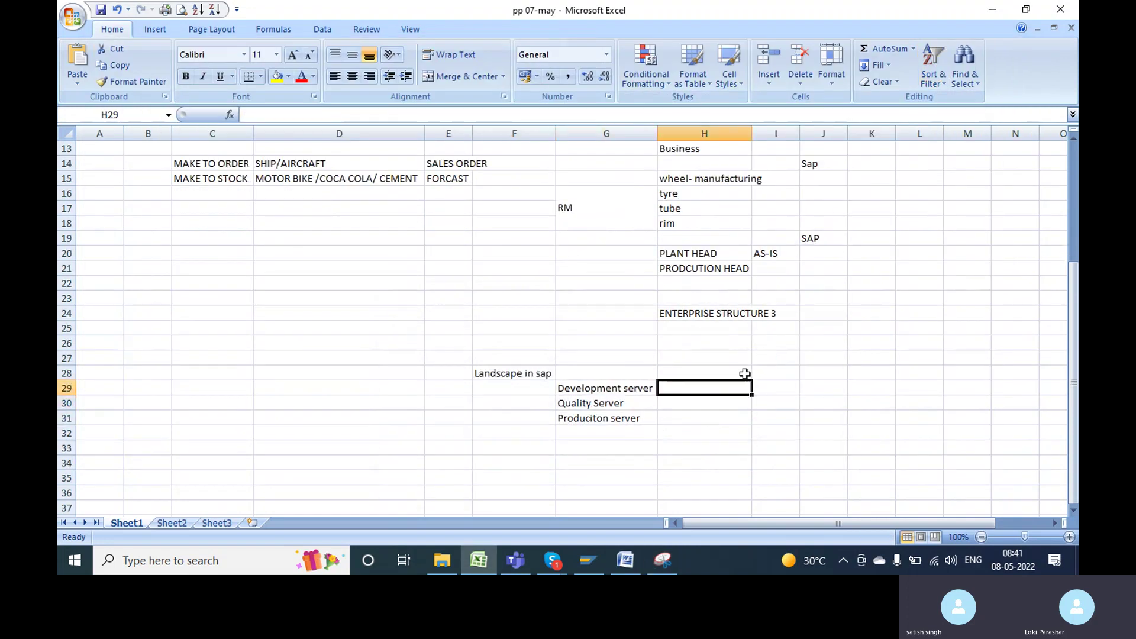
click(412, 398)
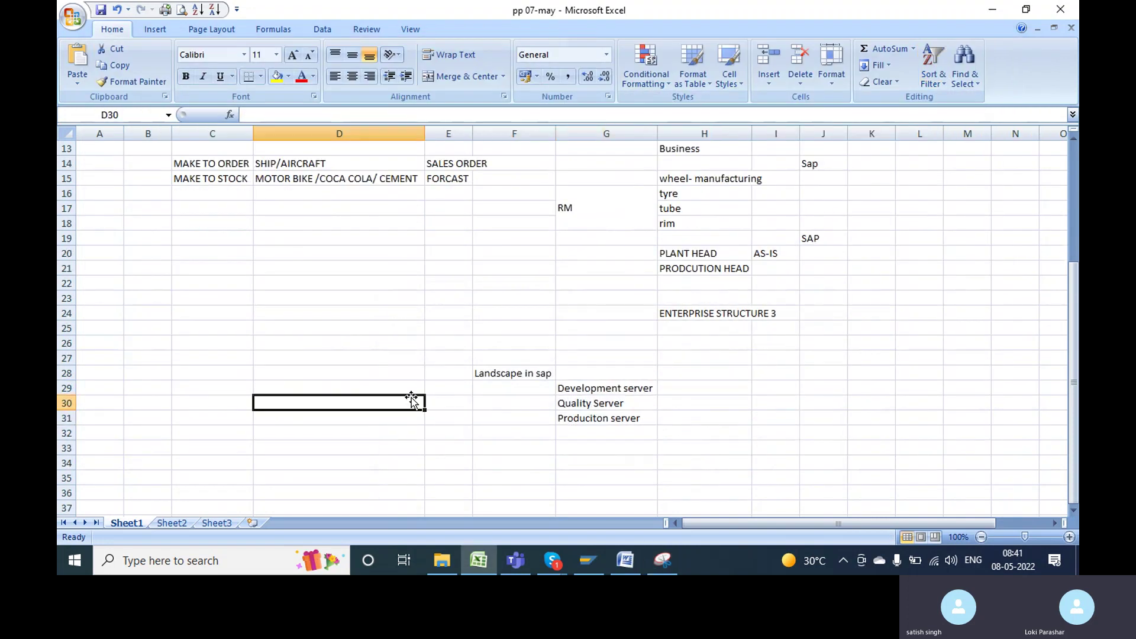
text(r & d)
key(BackSpace)
key(BackSpace)
key(BackSpace)
key(BackSpace)
text(R &)
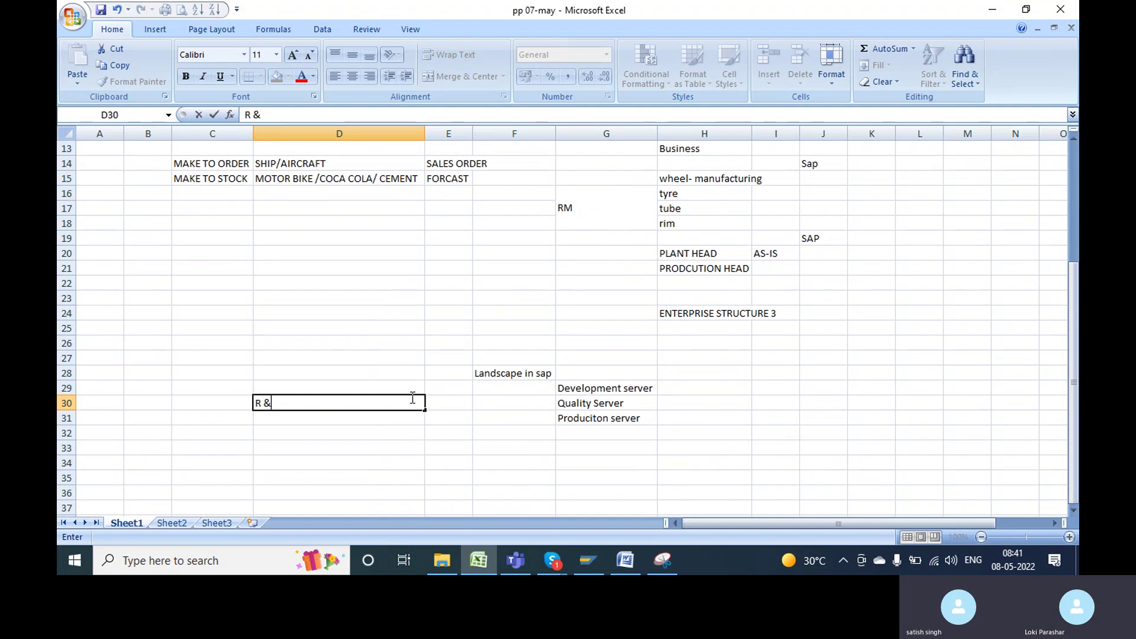
text( D-0)
text(BIKE)
click(600, 392)
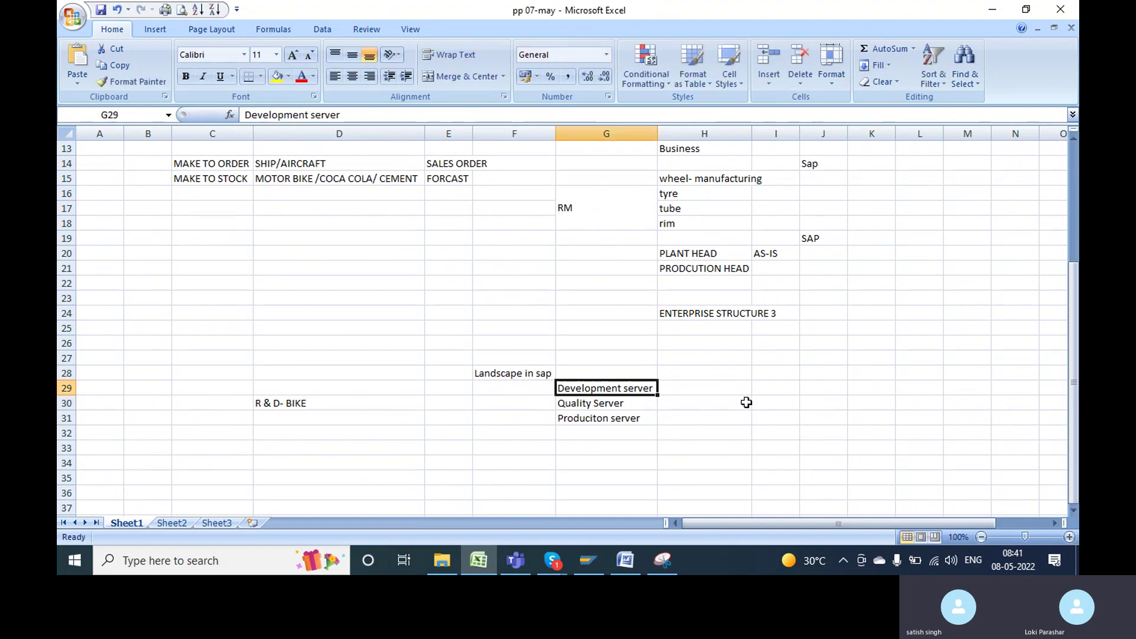
Label I28 'CONFIG-', H29 'CONFIG.' and H30 'TEST' beside the servers
click(798, 377)
text(CONFIG-)
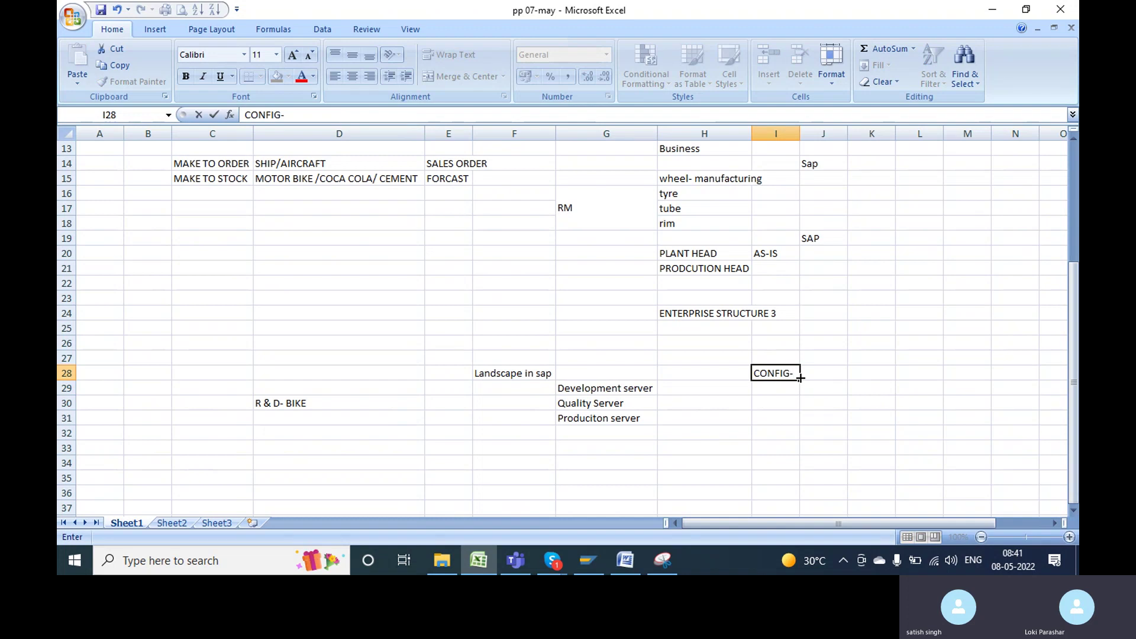
click(722, 398)
click(724, 392)
text(CO)
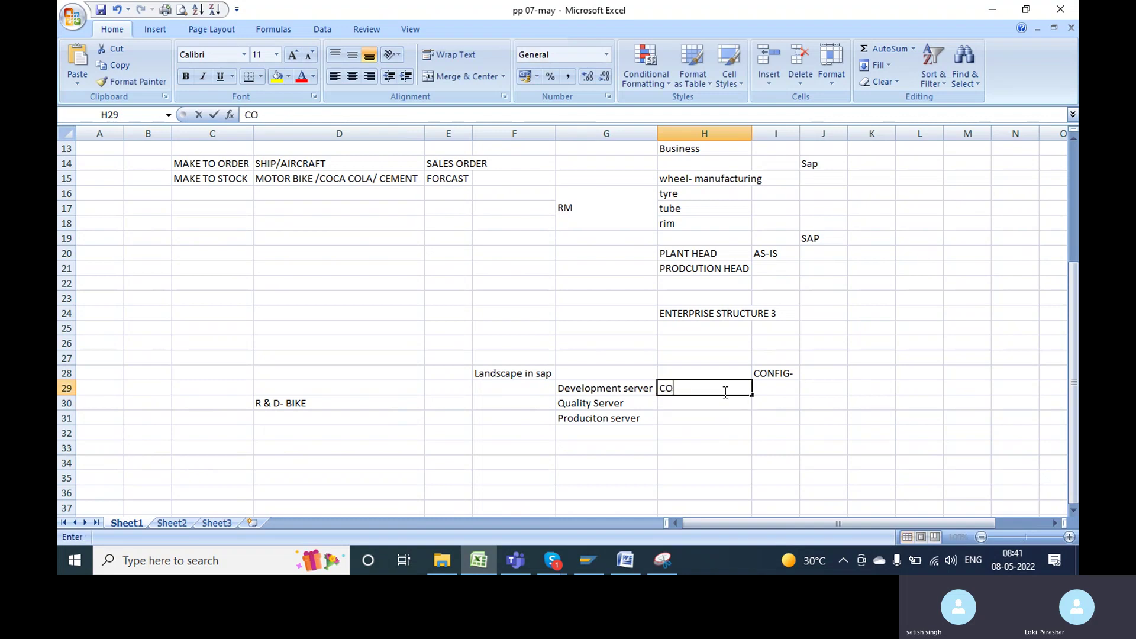
text(NFIG.)
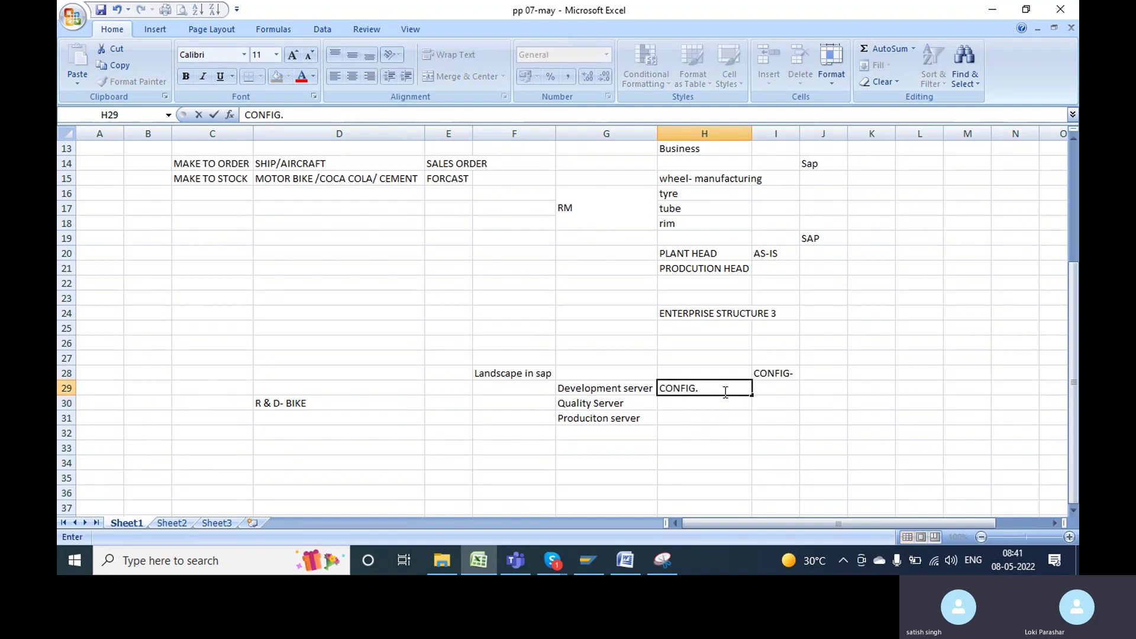
click(713, 405)
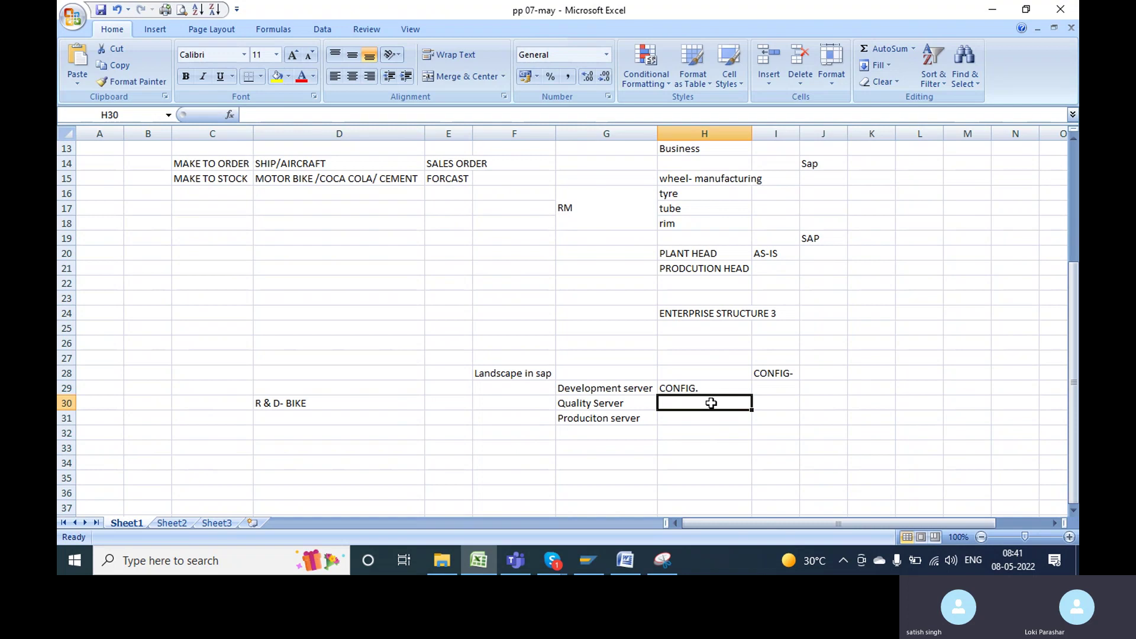
text(TEST)
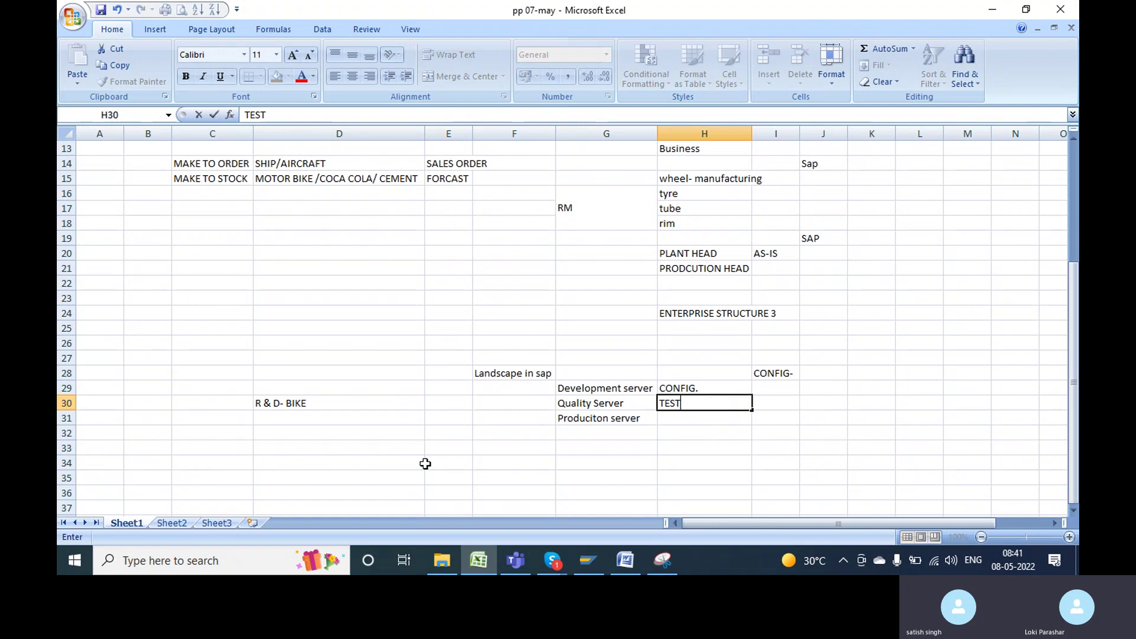
click(583, 432)
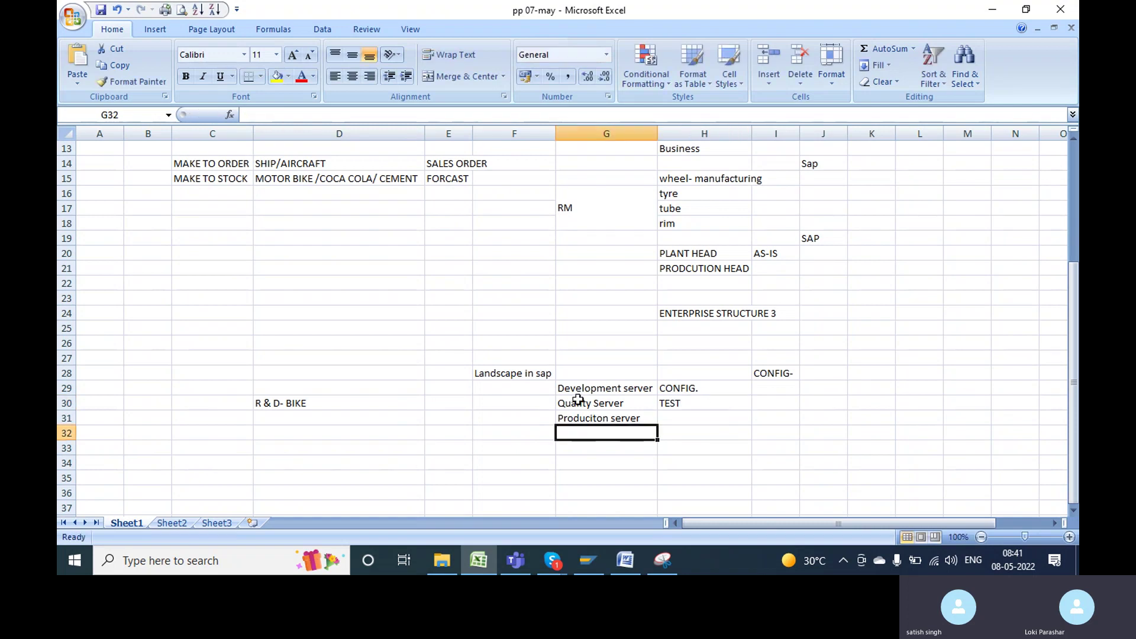
Add the headings AS-IS in G26 and TO BE in H26
click(633, 343)
text(AS-IS)
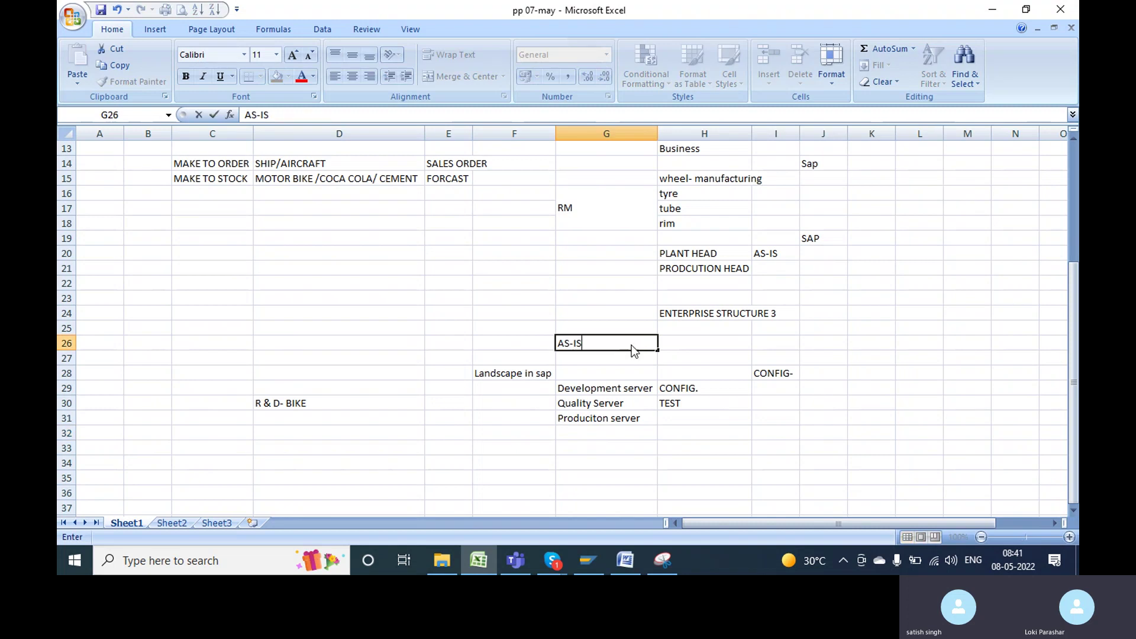
key(Return)
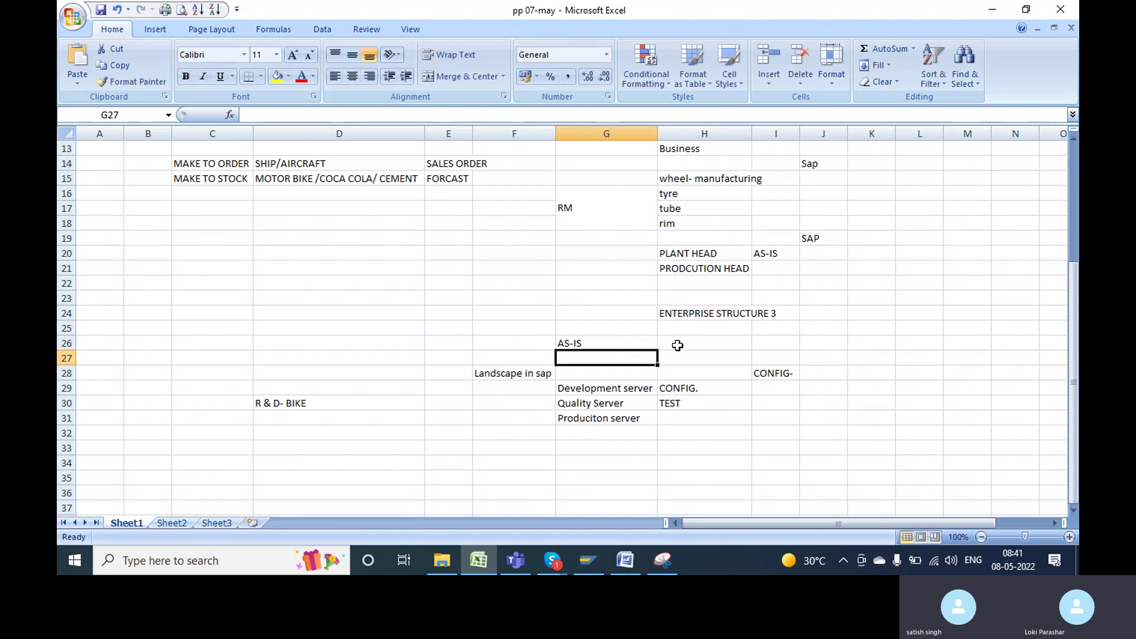
click(701, 344)
text(TO BE)
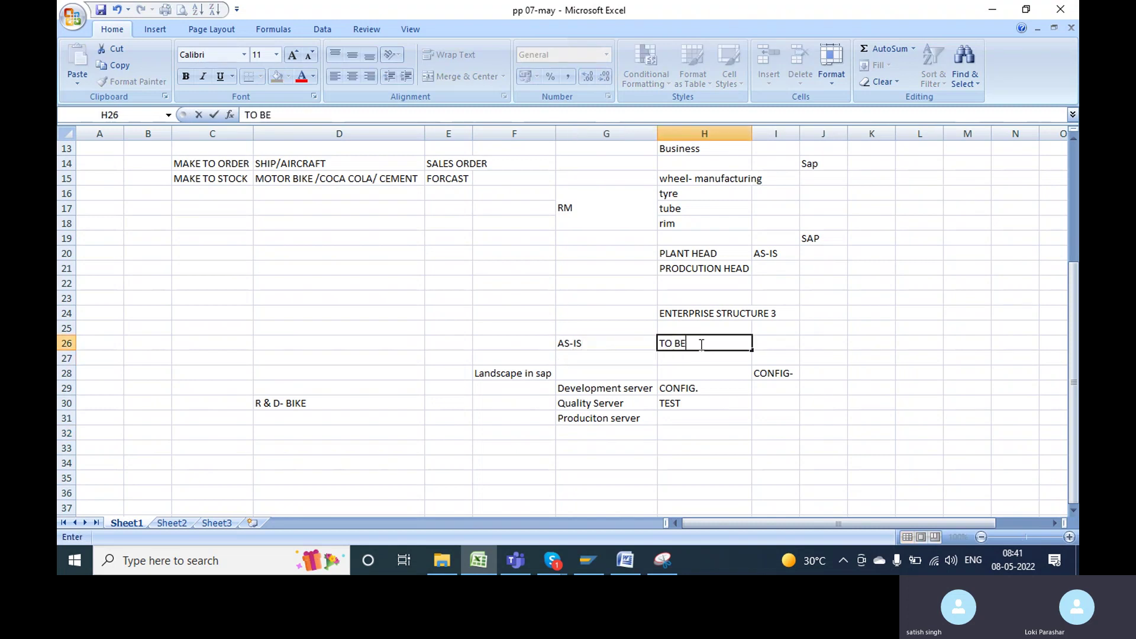
click(691, 392)
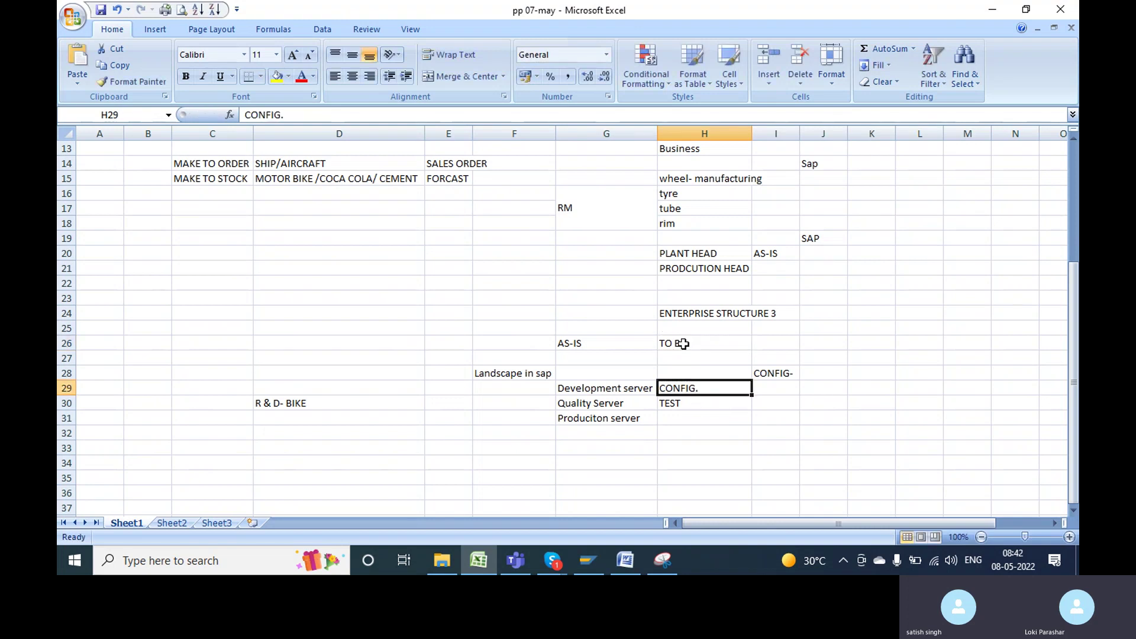
drag(583, 340, 707, 385)
click(696, 387)
List the modules PP, MM, SD and FICO down J28:J31
click(824, 369)
text(PP)
key(Return)
text(MM)
key(Return)
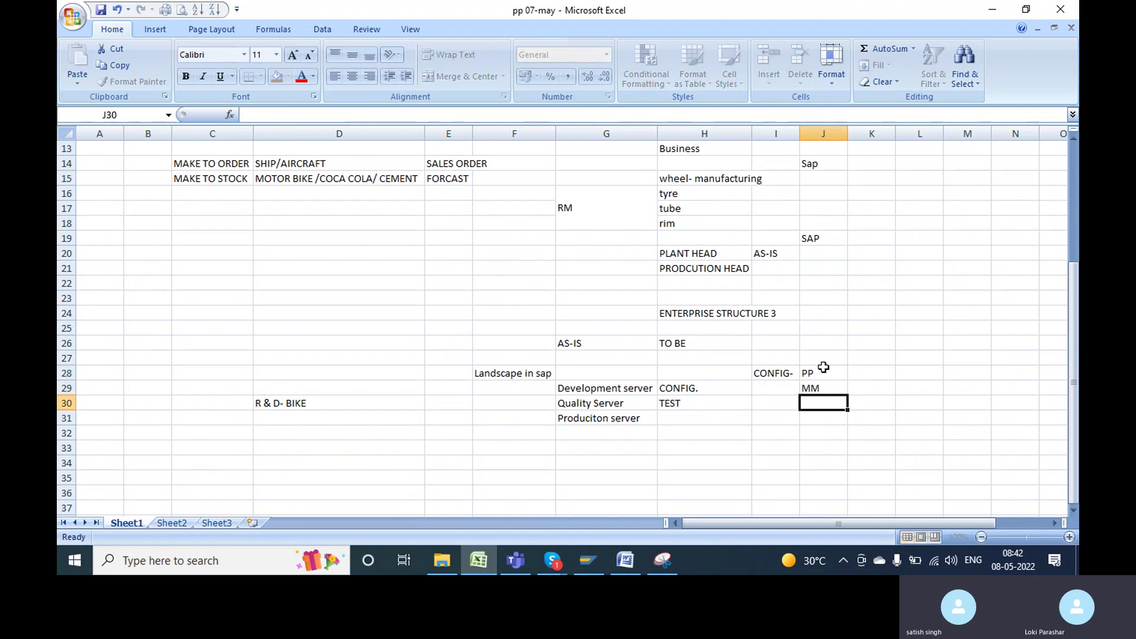
text(SD)
key(Return)
text(FICO)
key(Return)
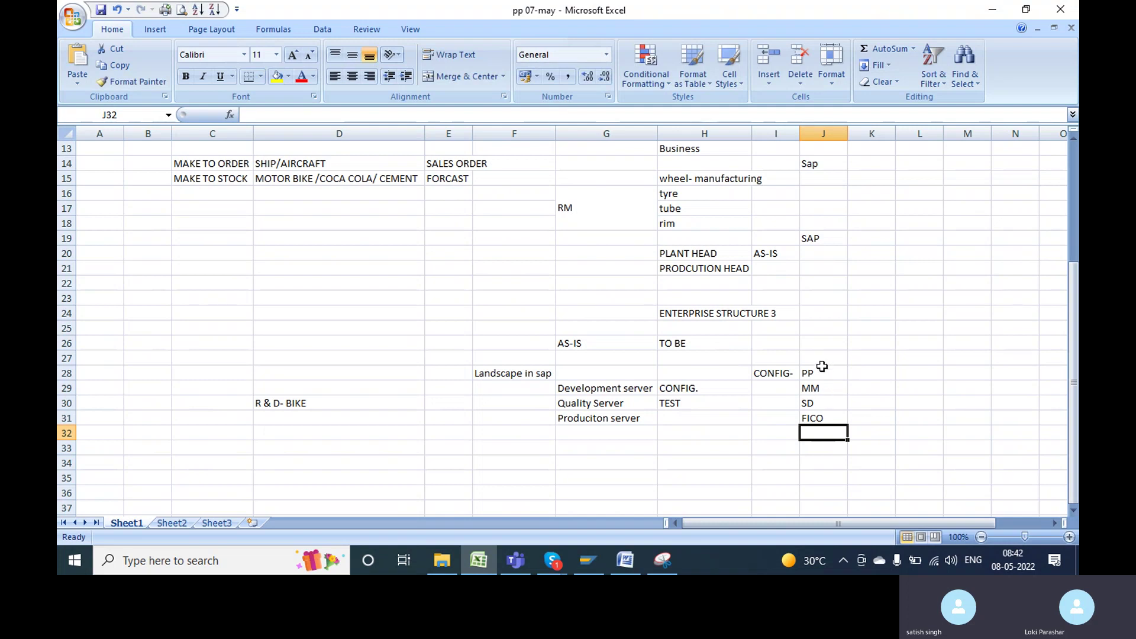
drag(820, 361, 811, 430)
drag(826, 356, 835, 369)
click(841, 416)
Start a note in L28, then clear it again
click(918, 373)
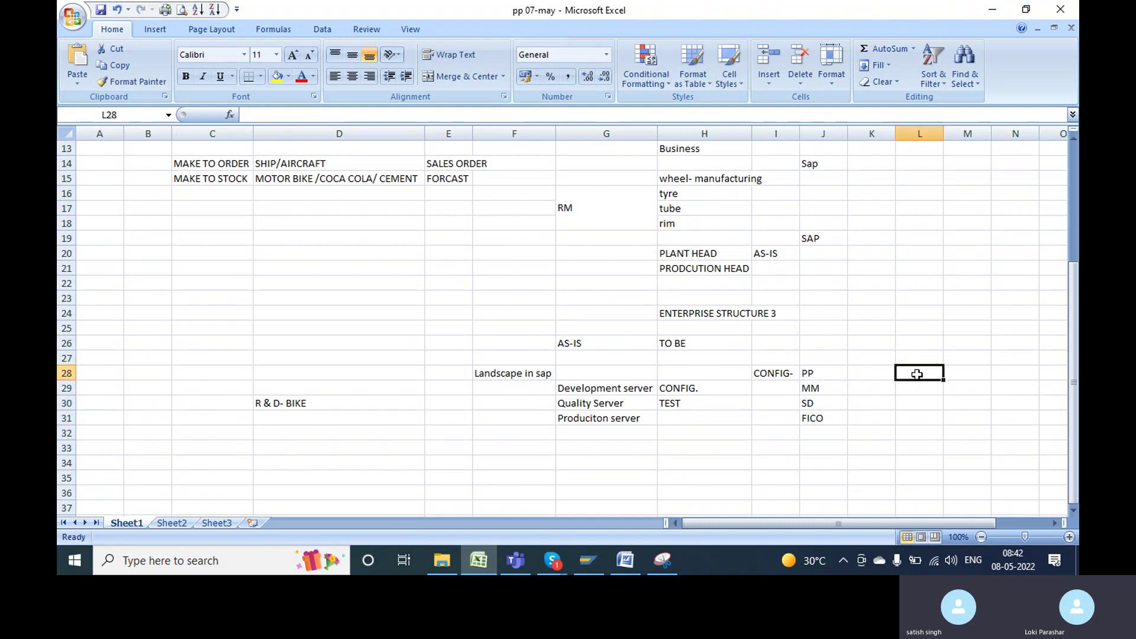
text(MA)
key(BackSpace)
text(1)
key(BackSpace)
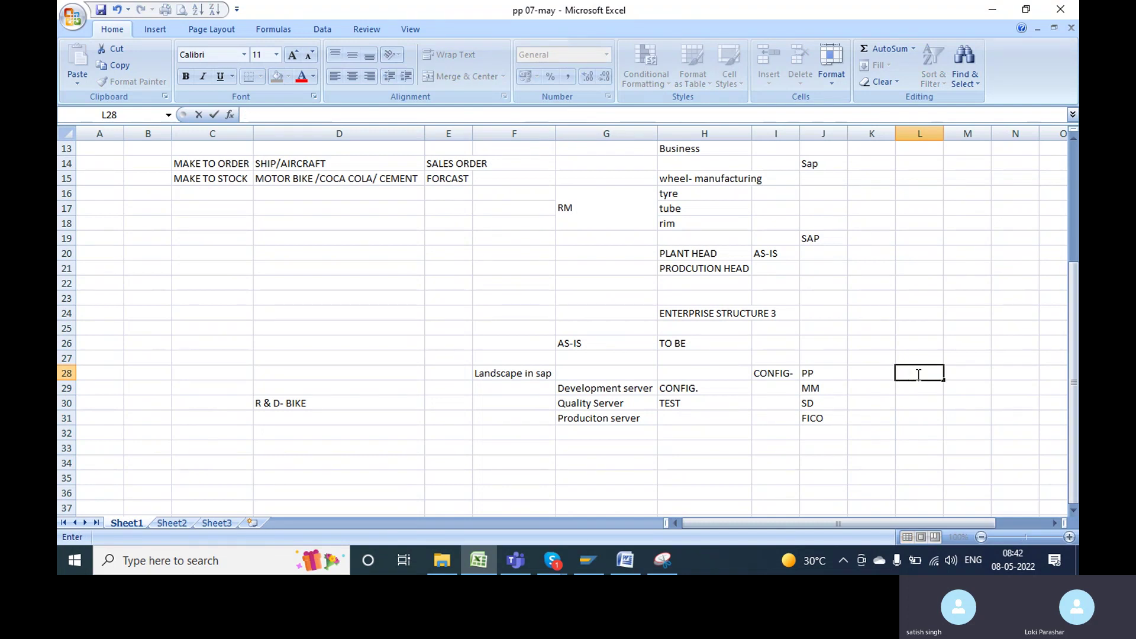
text(1 LOPBOR-200.HR)
key(Return)
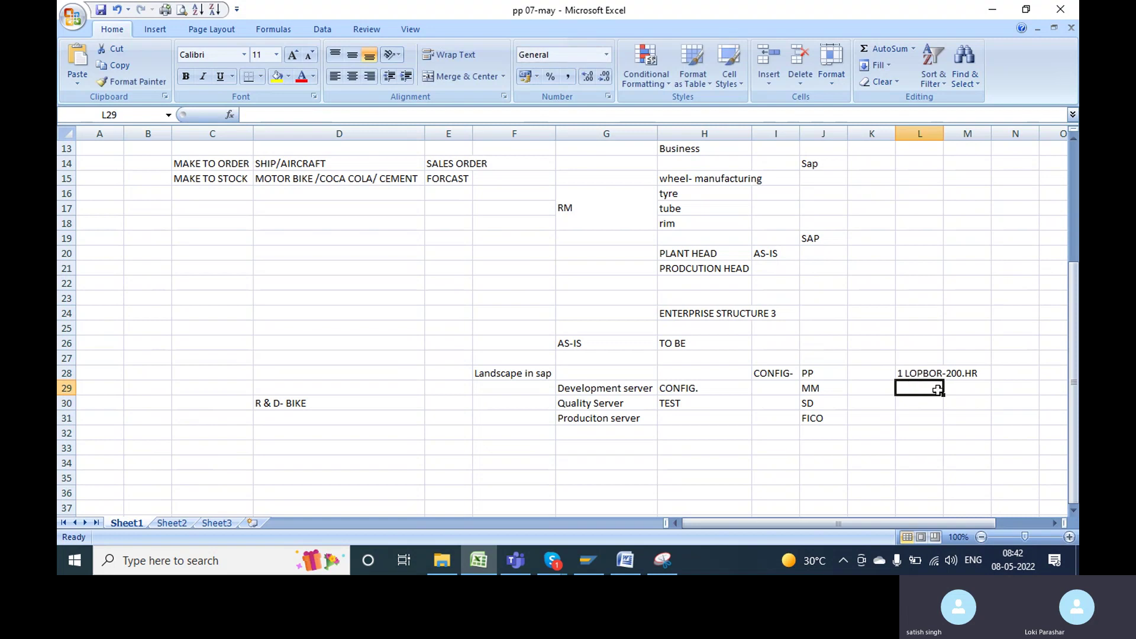
click(947, 379)
click(922, 376)
key(Delete)
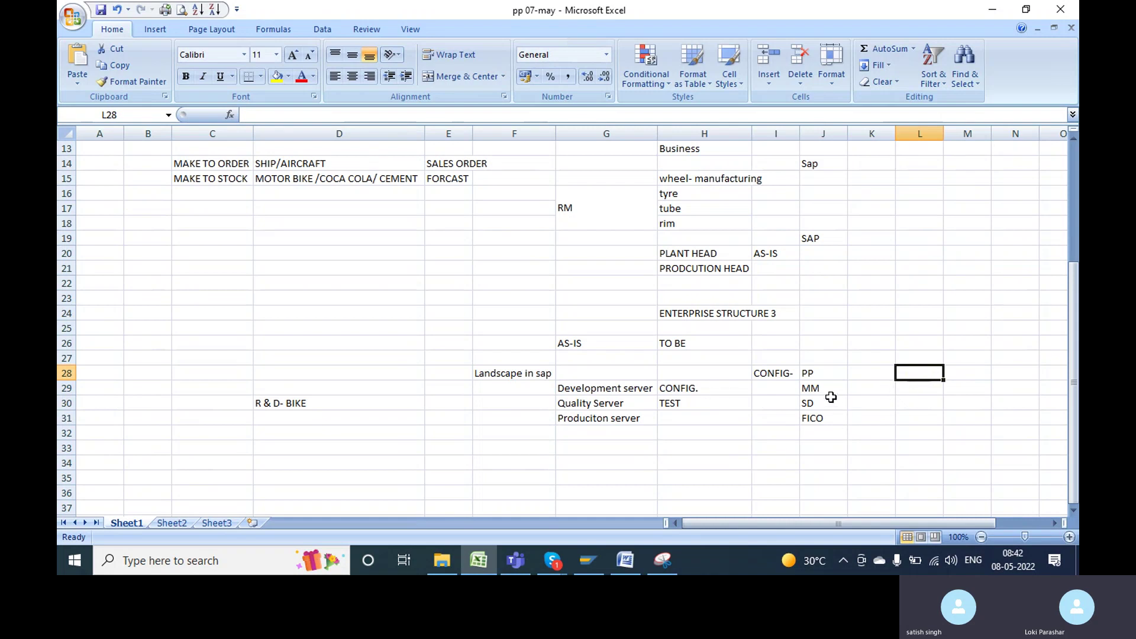
click(827, 420)
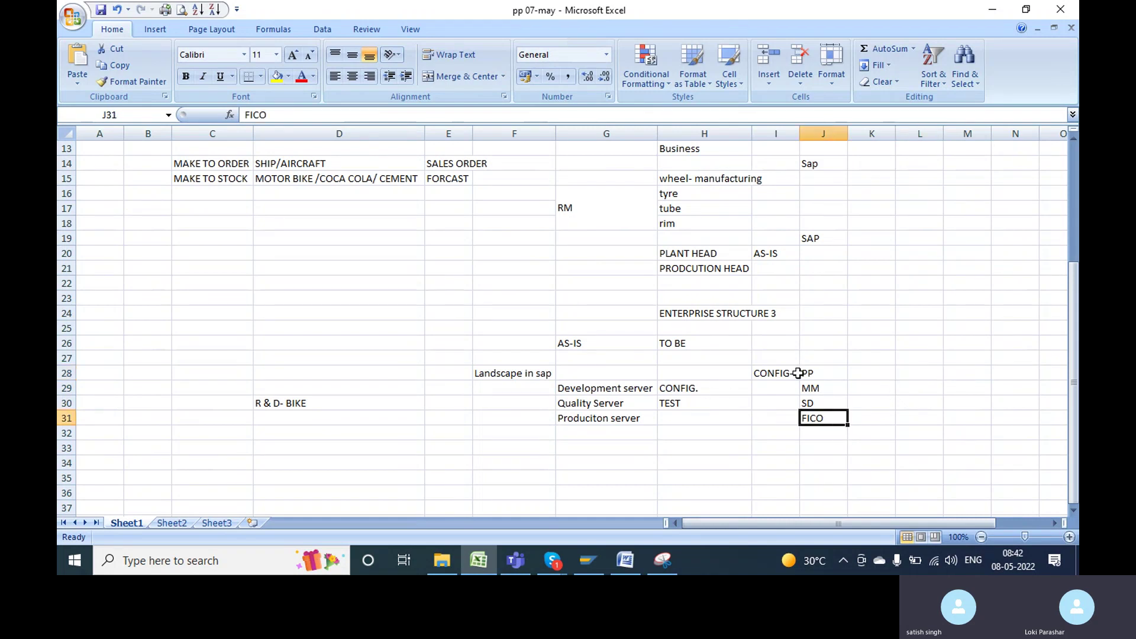
click(819, 386)
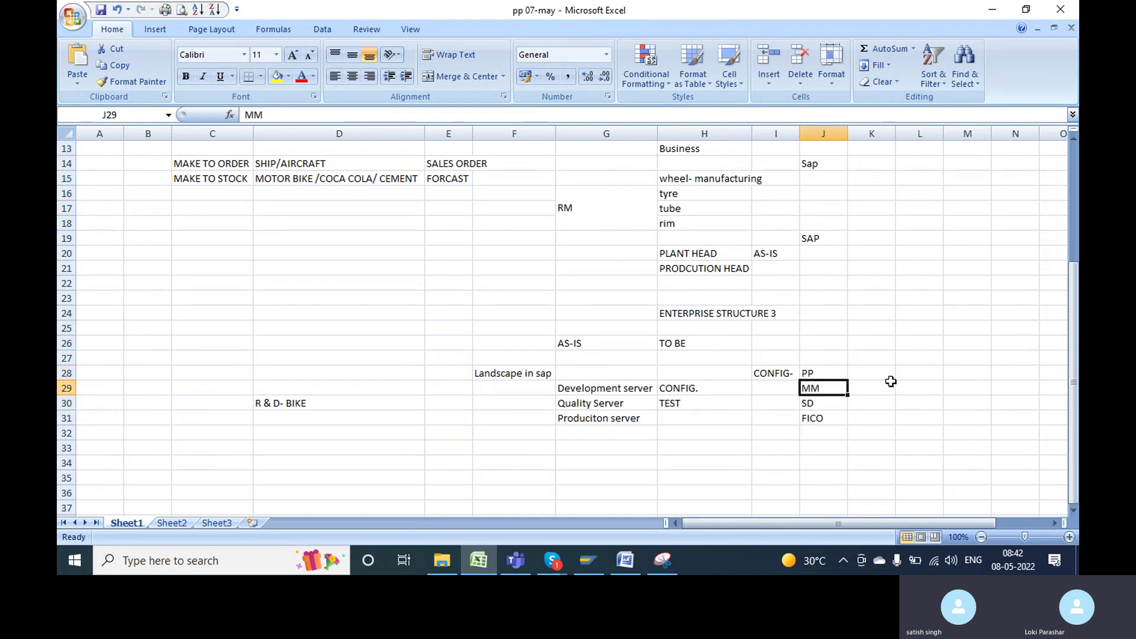
click(826, 436)
drag(823, 372, 822, 417)
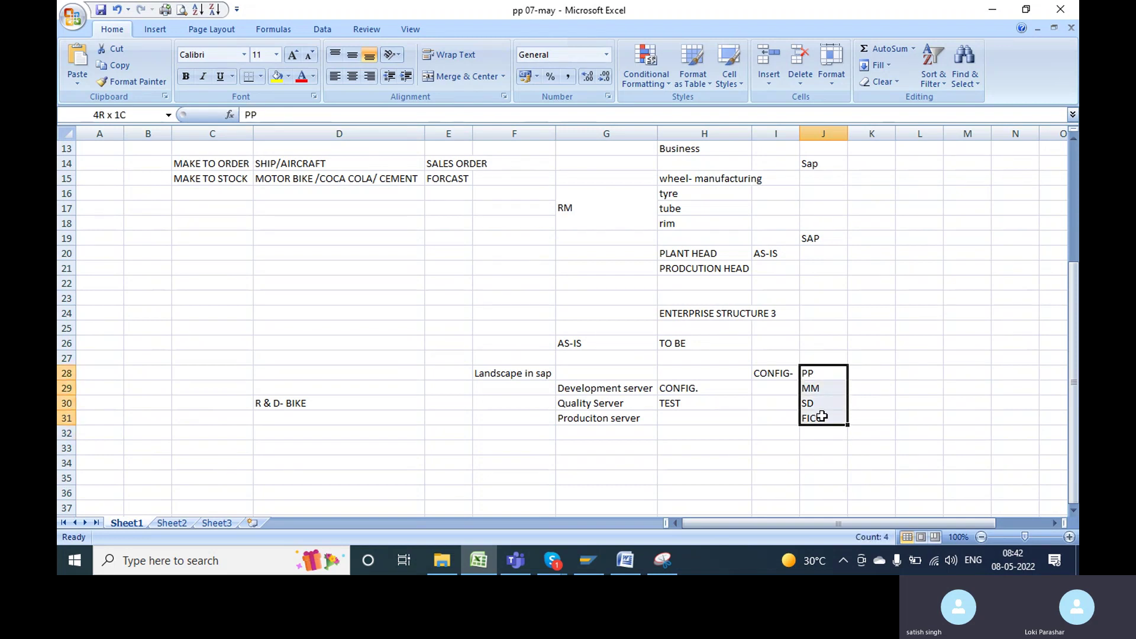
click(689, 389)
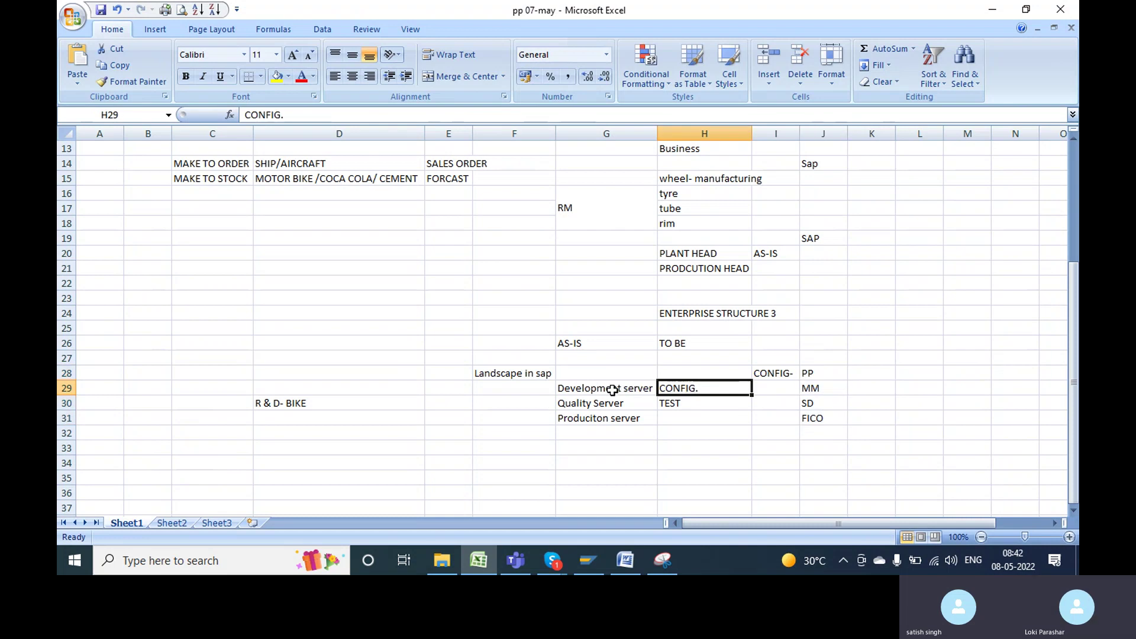
click(635, 388)
Fill Development server yellow and extend the H30 note beside Quality Server to TESTING
click(276, 75)
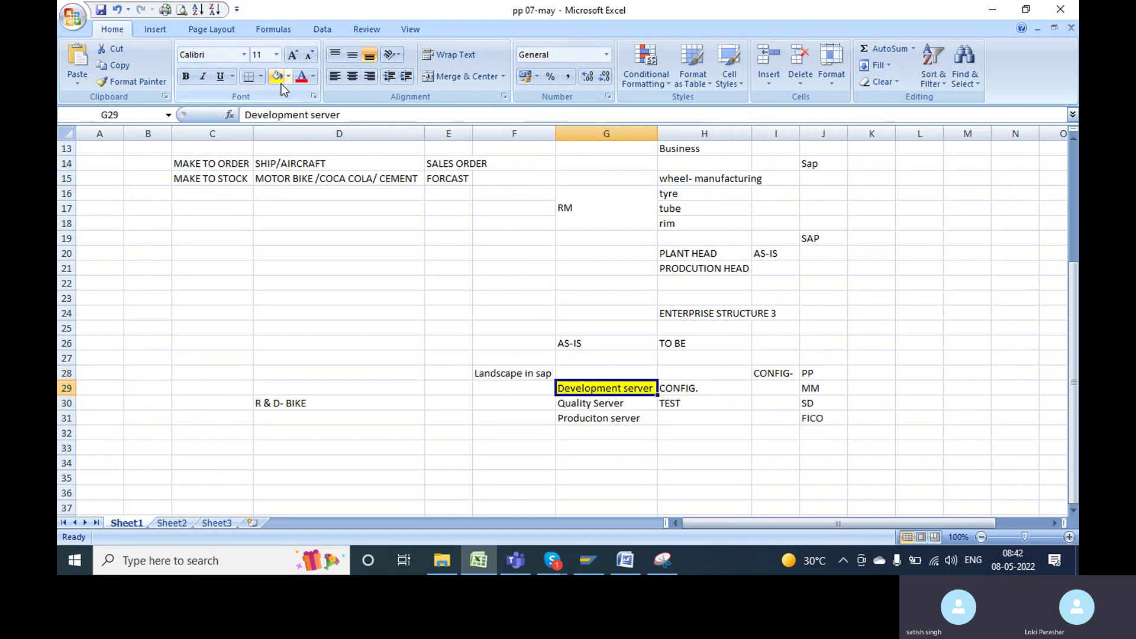
click(578, 402)
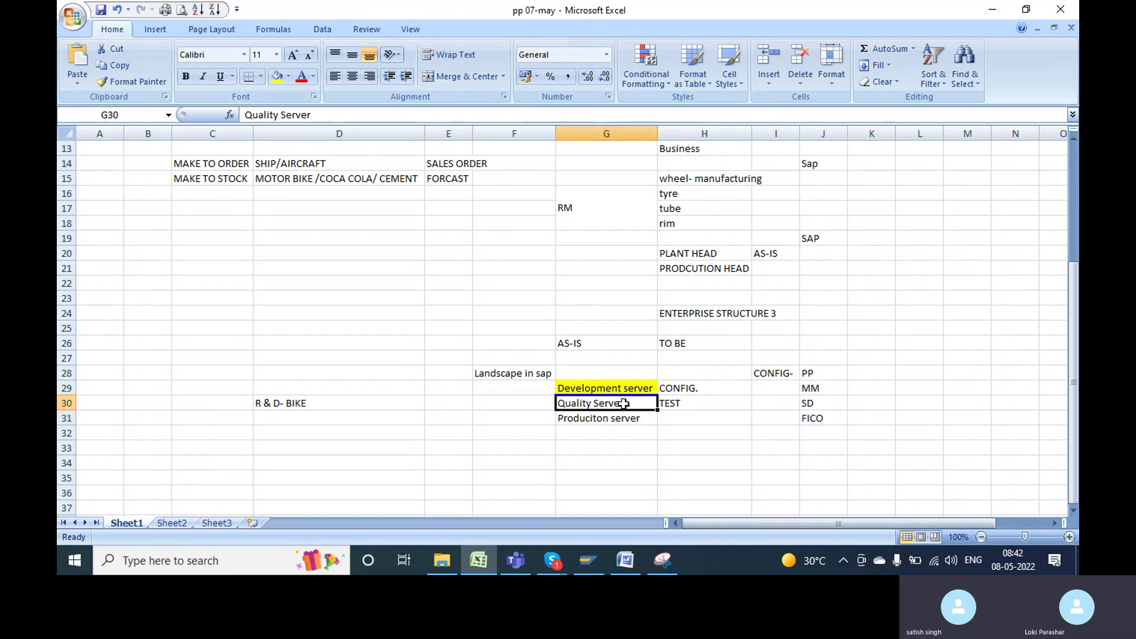
click(676, 402)
double_click(689, 402)
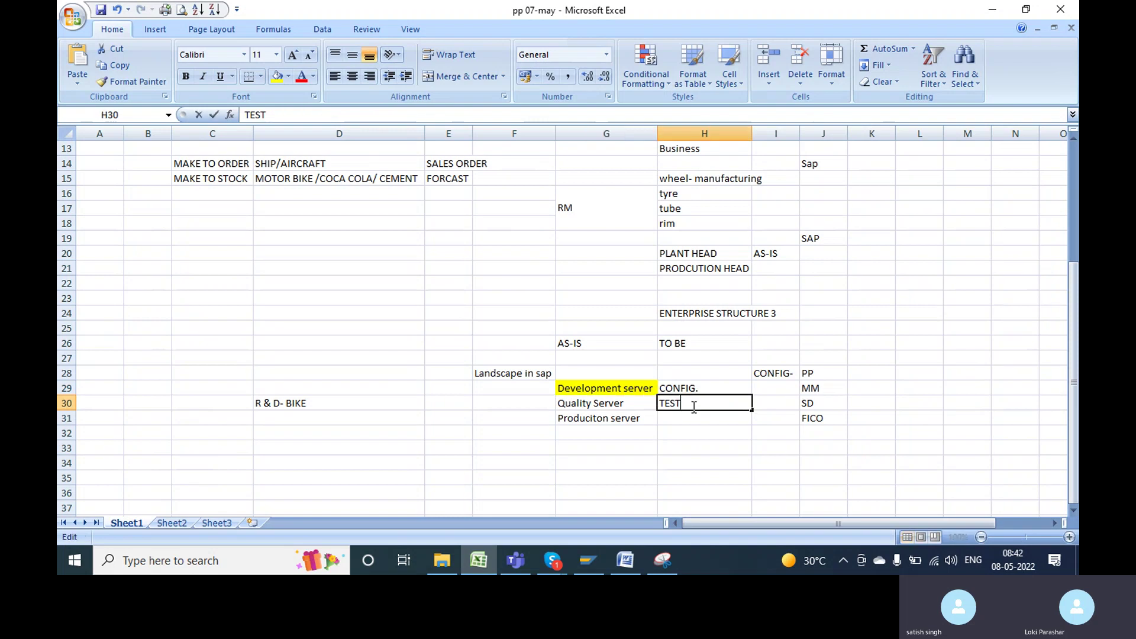
text(ING)
key(Return)
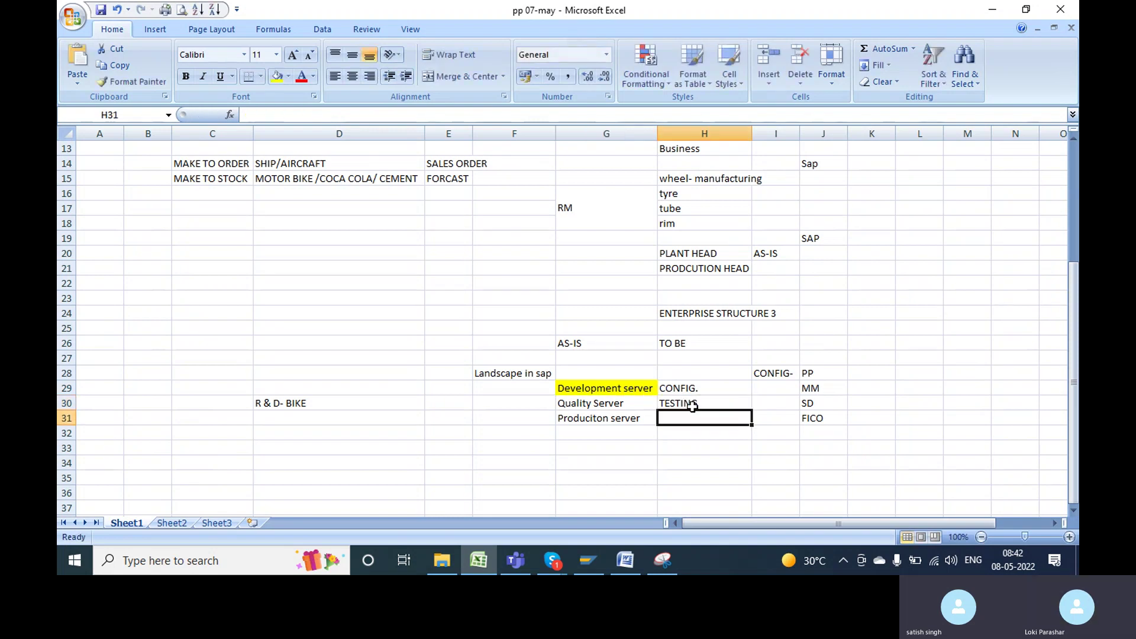
click(702, 392)
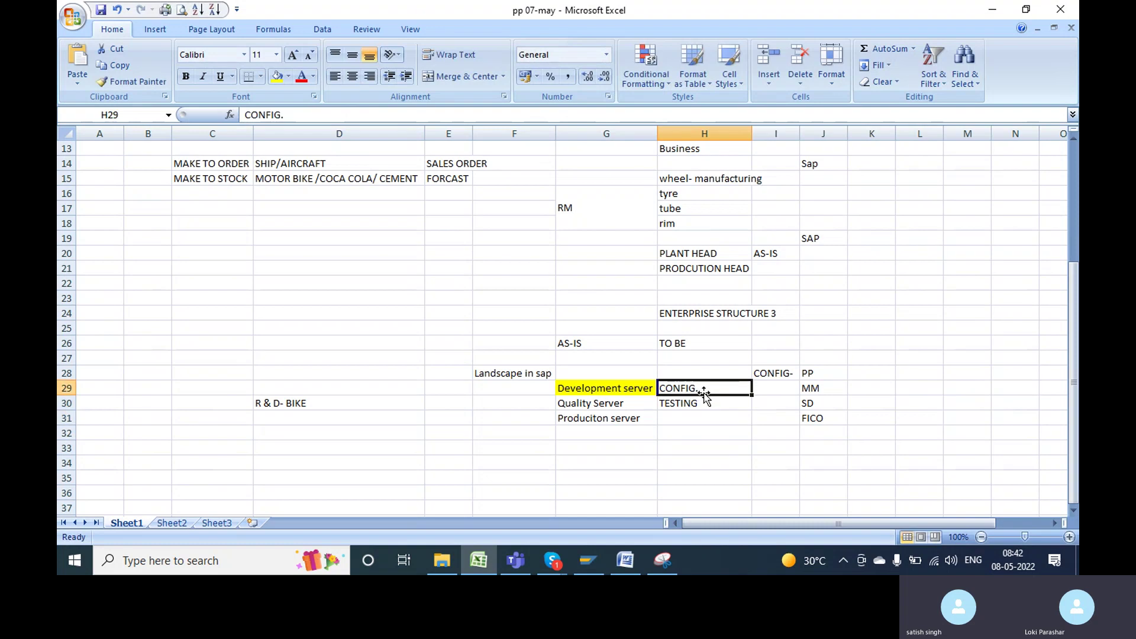
click(701, 403)
Try and discard labels in E32 and H31, then select the landscape table F28:J31
click(459, 434)
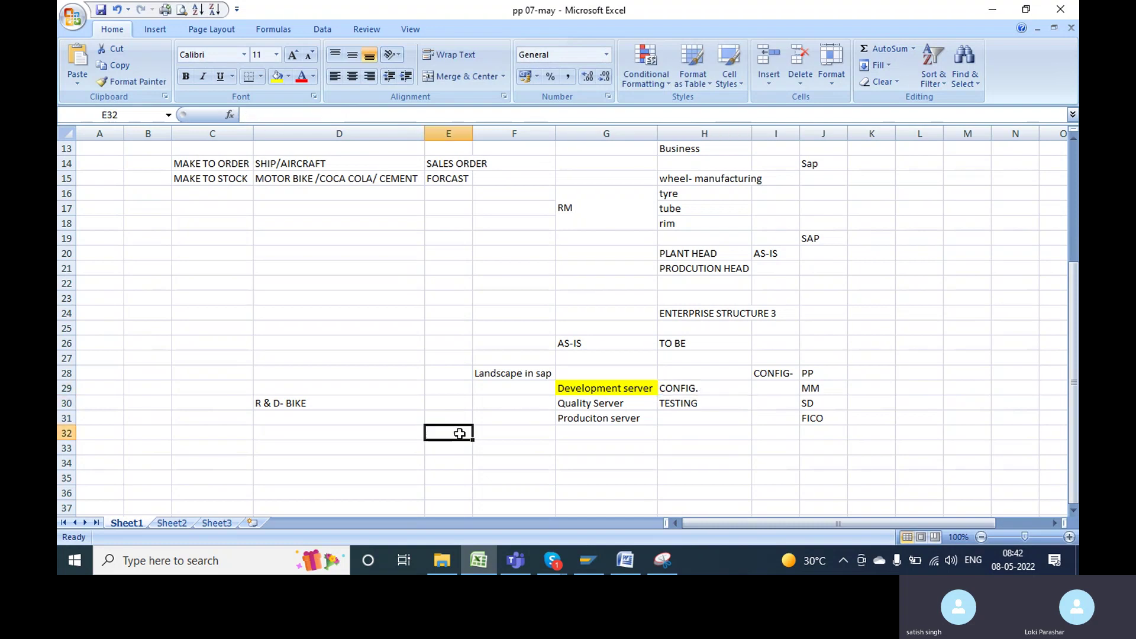
text(CLIENT -)
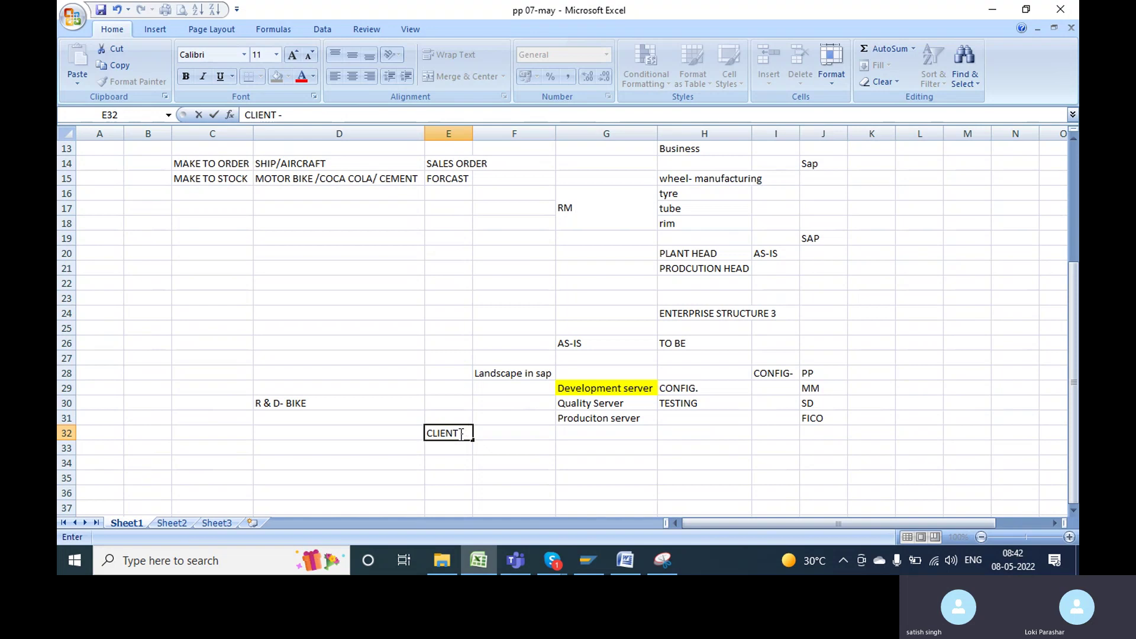
key(BackSpace)
key(BackSpace)
key(BackSpace)
key(BackSpace)
key(BackSpace)
key(BackSpace)
key(BackSpace)
key(BackSpace)
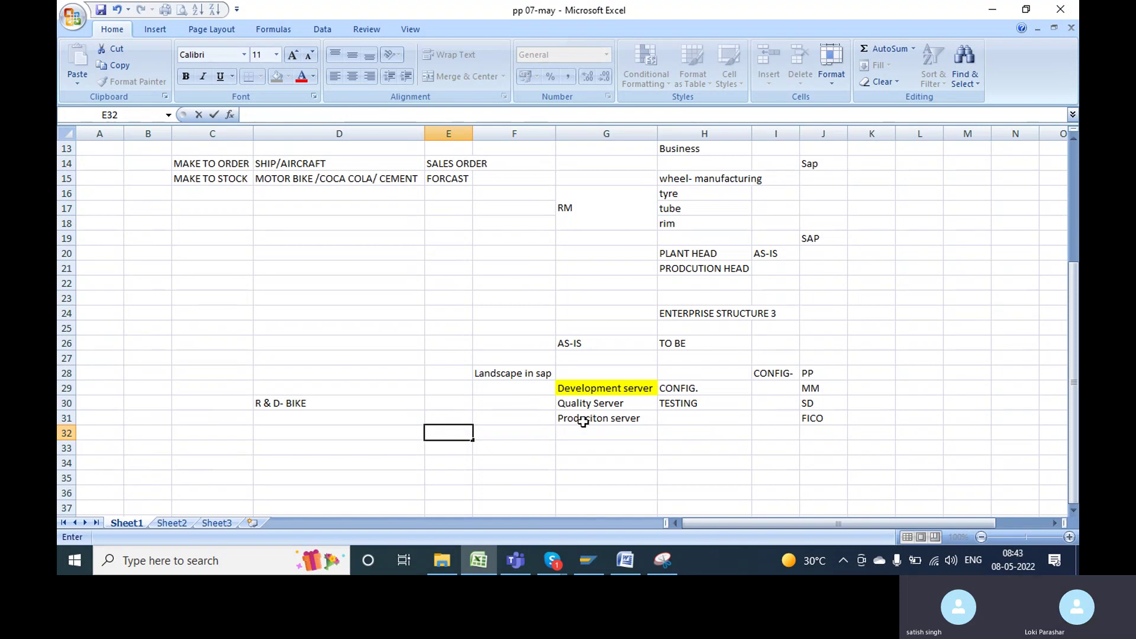
click(666, 419)
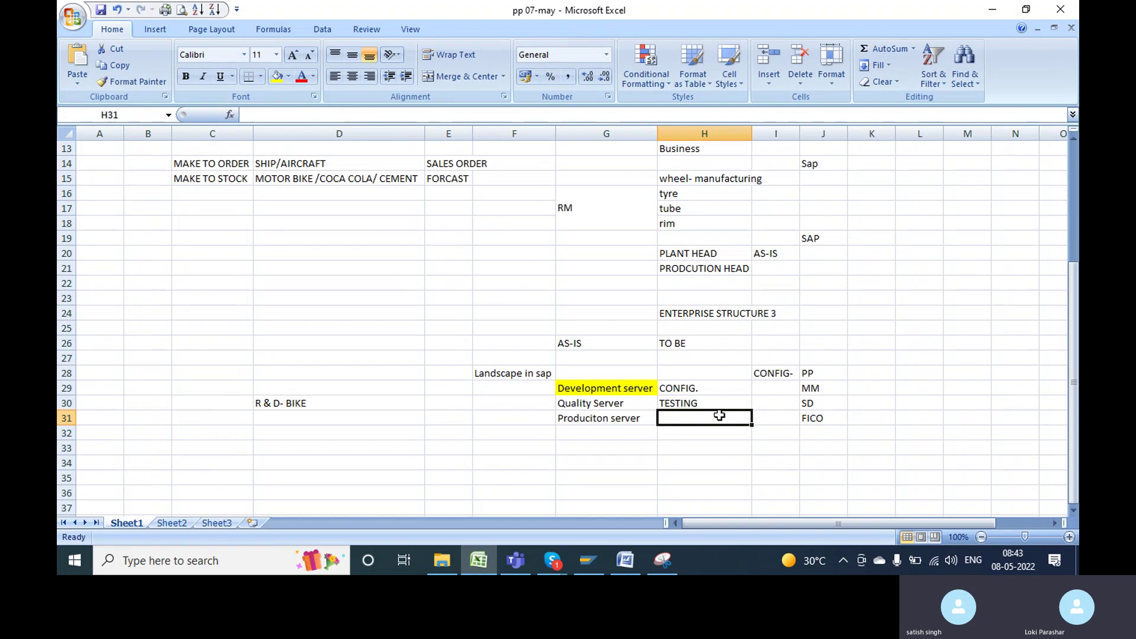
text(T)
key(BackSpace)
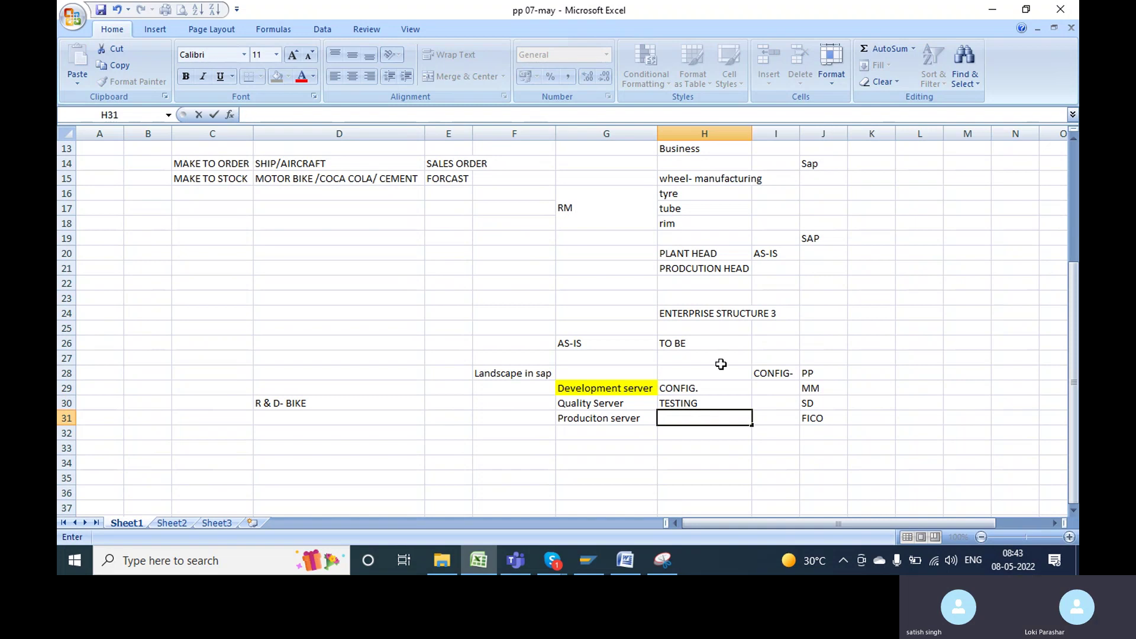
drag(505, 377, 811, 419)
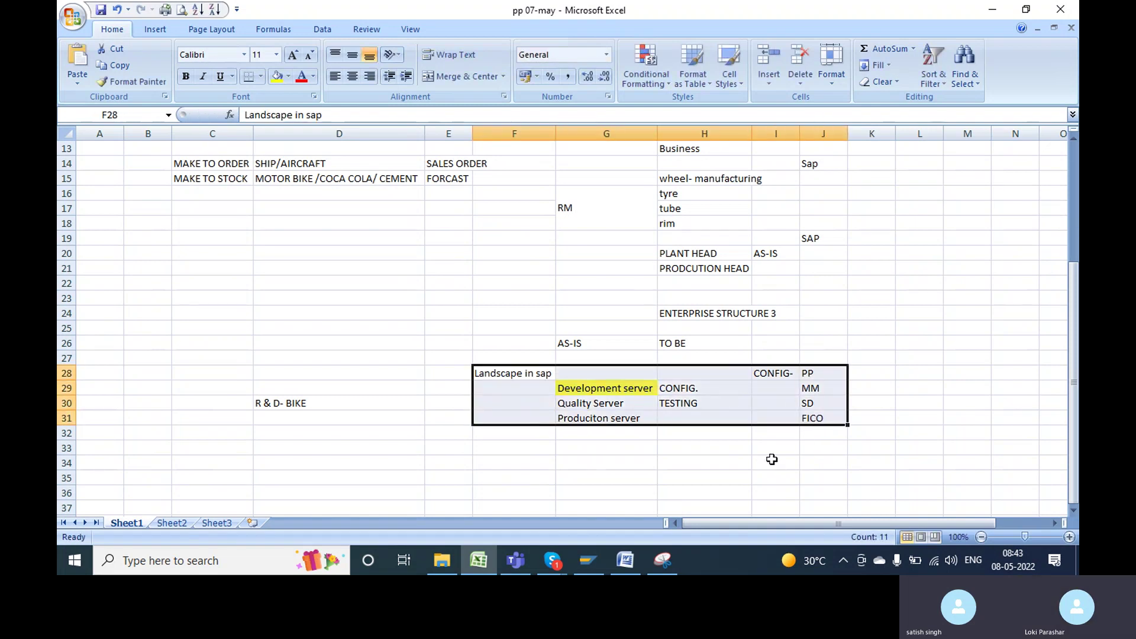
click(552, 560)
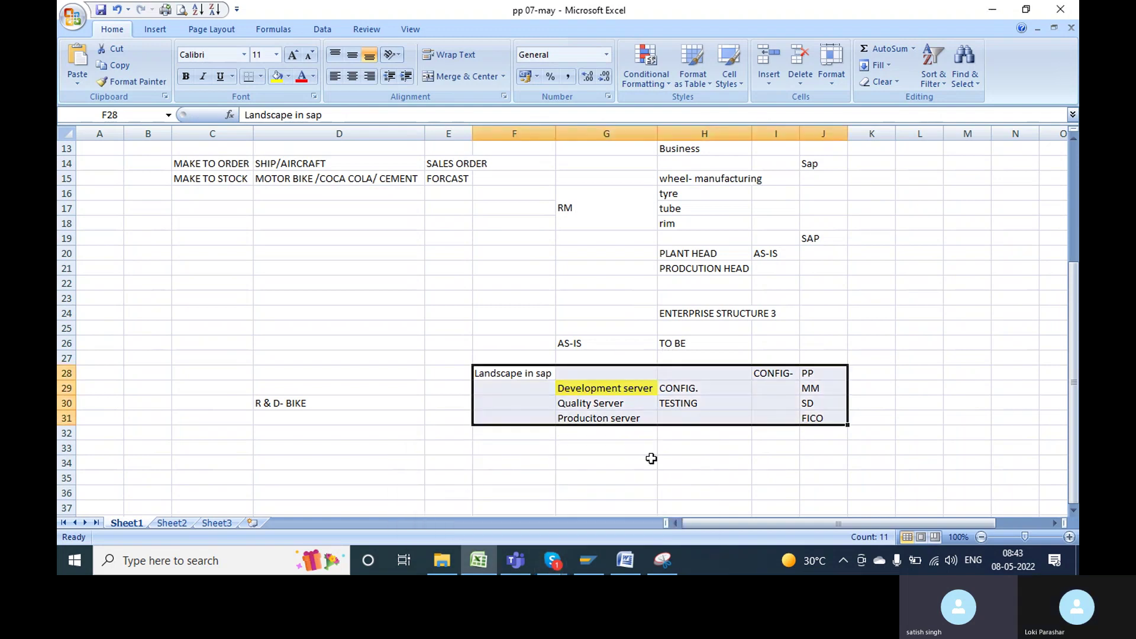
Open the Sap connection's logon screen, snip it, and circle client 800 in red
click(589, 559)
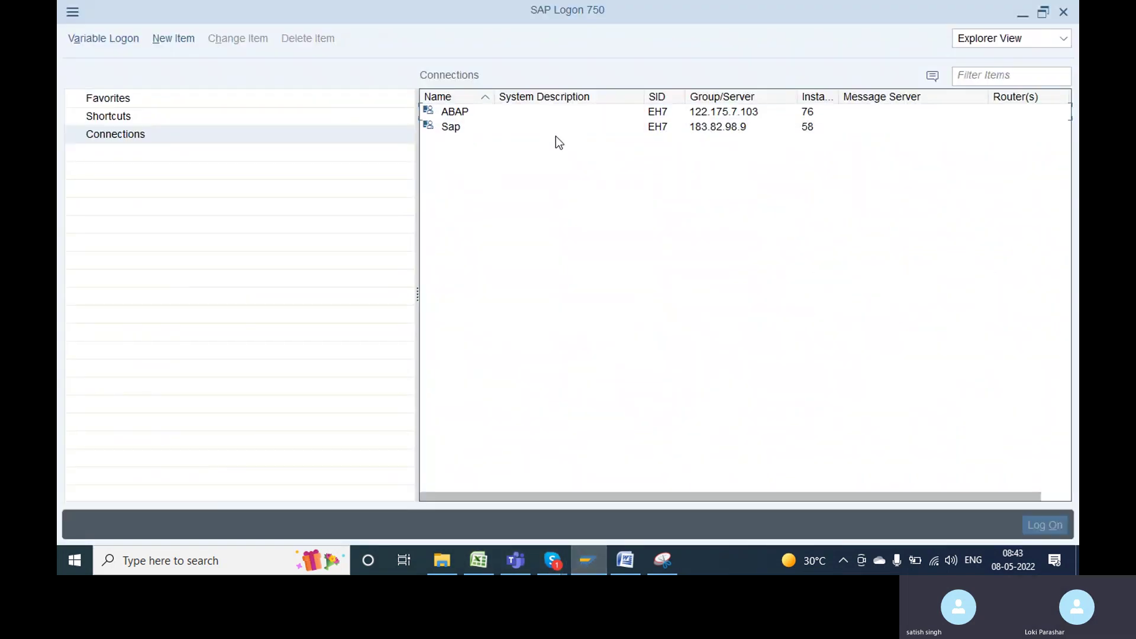
double_click(459, 129)
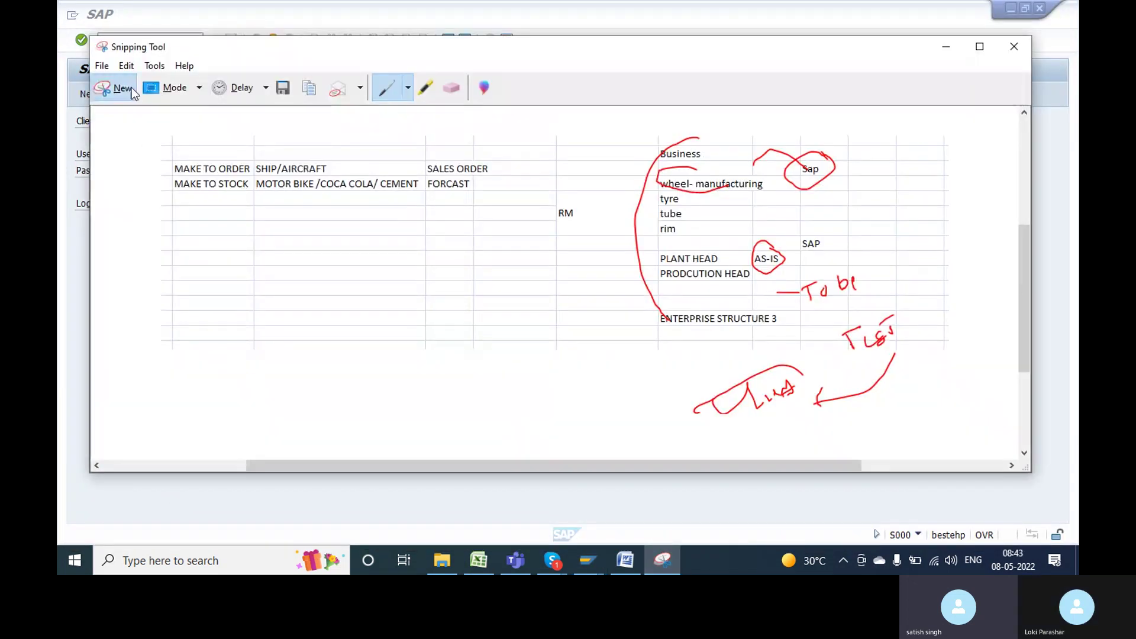
click(109, 89)
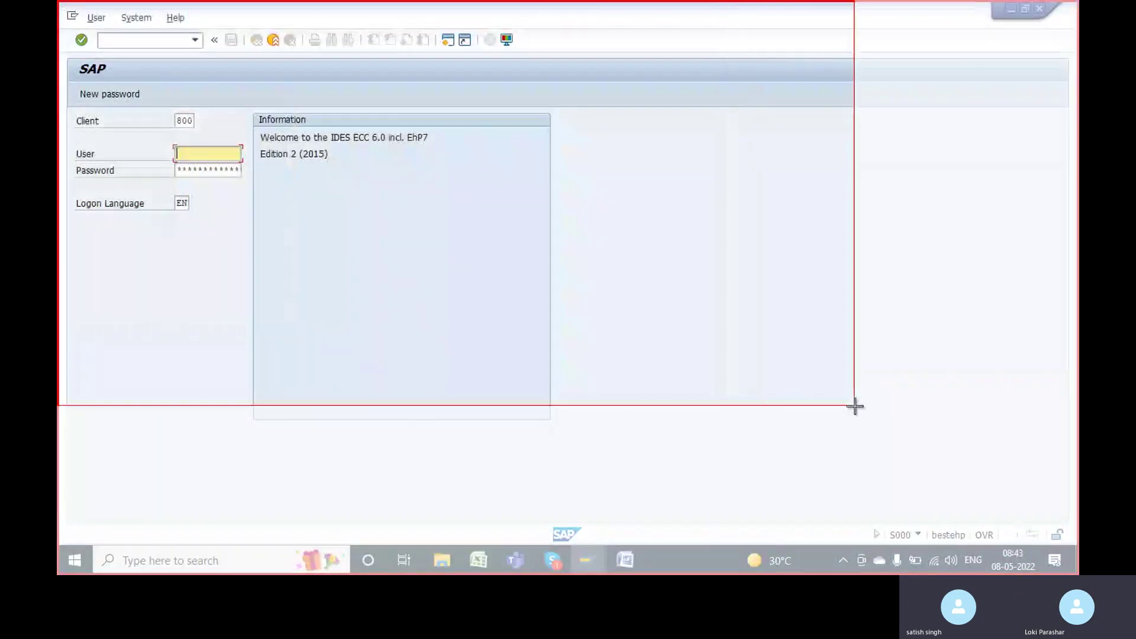
drag(854, 406, 855, 409)
mouse_move(262, 218)
mouse_down()
mouse_move(241, 242)
mouse_move(264, 253)
mouse_move(259, 216)
mouse_move(364, 190)
mouse_move(355, 207)
mouse_move(444, 199)
mouse_up()
Add more red arrow and loop strokes beside the circled client 800, then return to Excel
drag(286, 204, 324, 186)
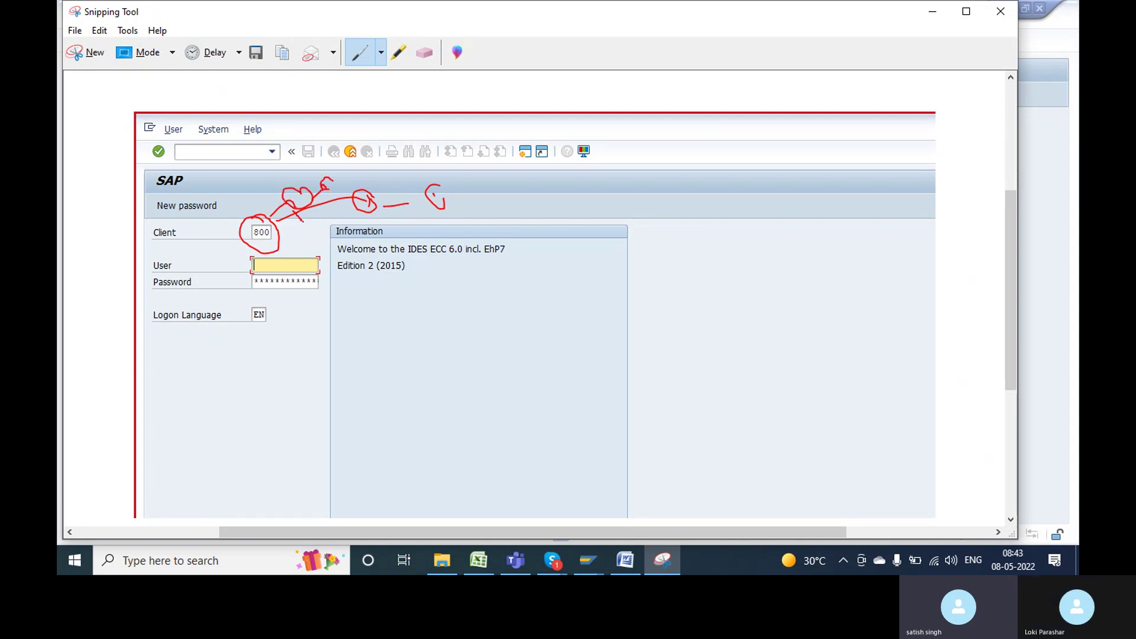
drag(305, 226, 303, 221)
drag(319, 210, 293, 225)
click(484, 561)
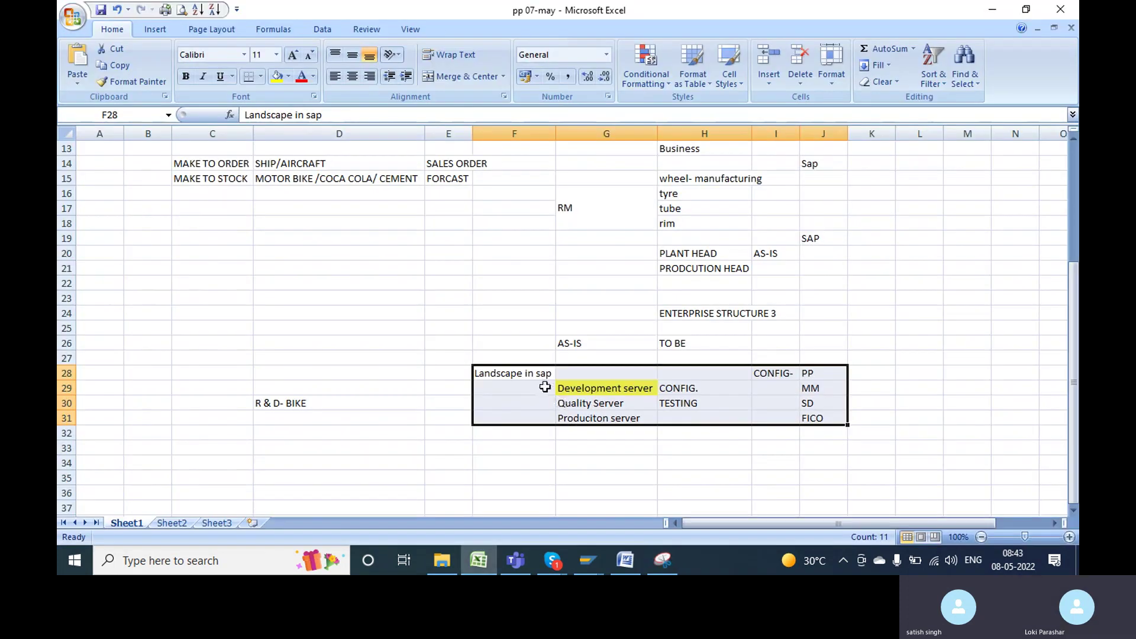
Enter clients 800, 810 and 820 in F29:F31 beside the three servers
click(500, 390)
text(800)
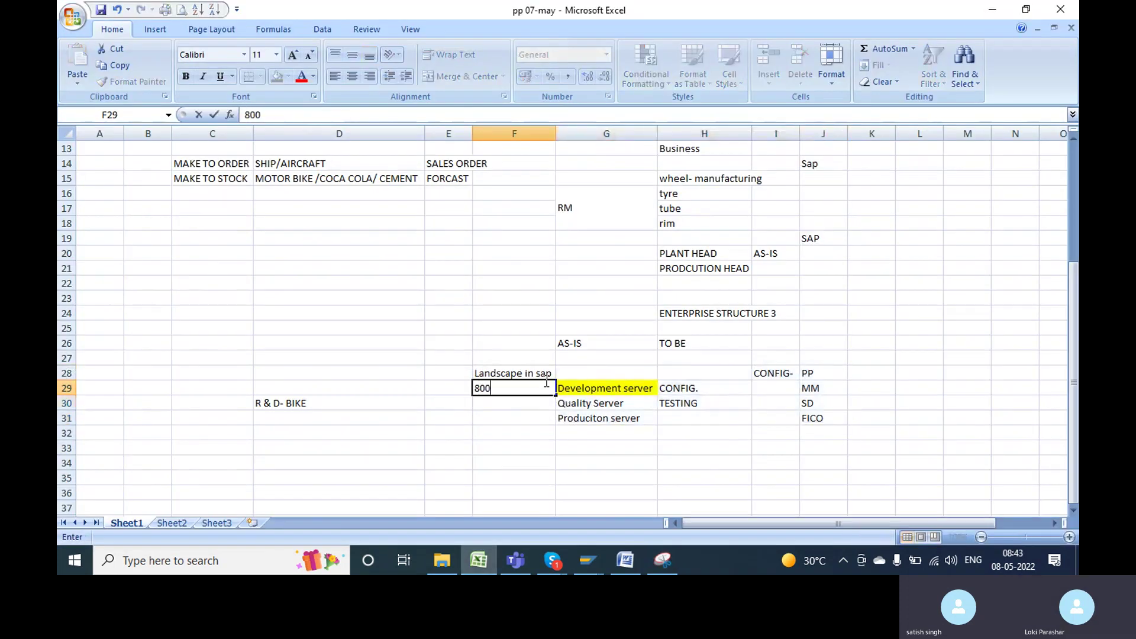
key(Return)
text(810)
key(Return)
text(820)
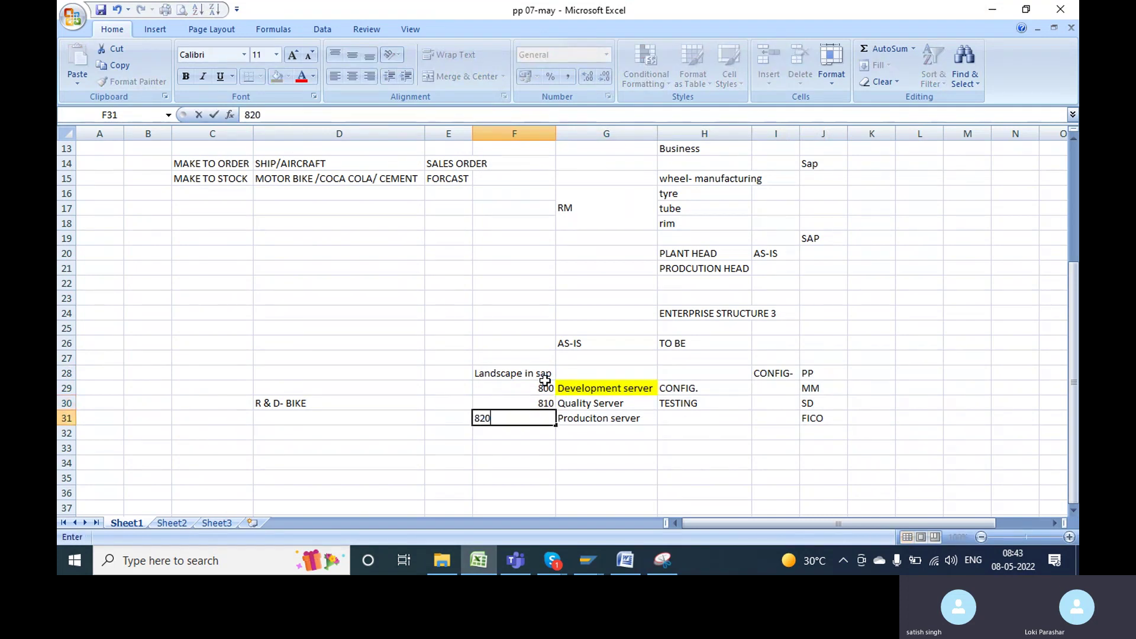
key(Return)
click(675, 563)
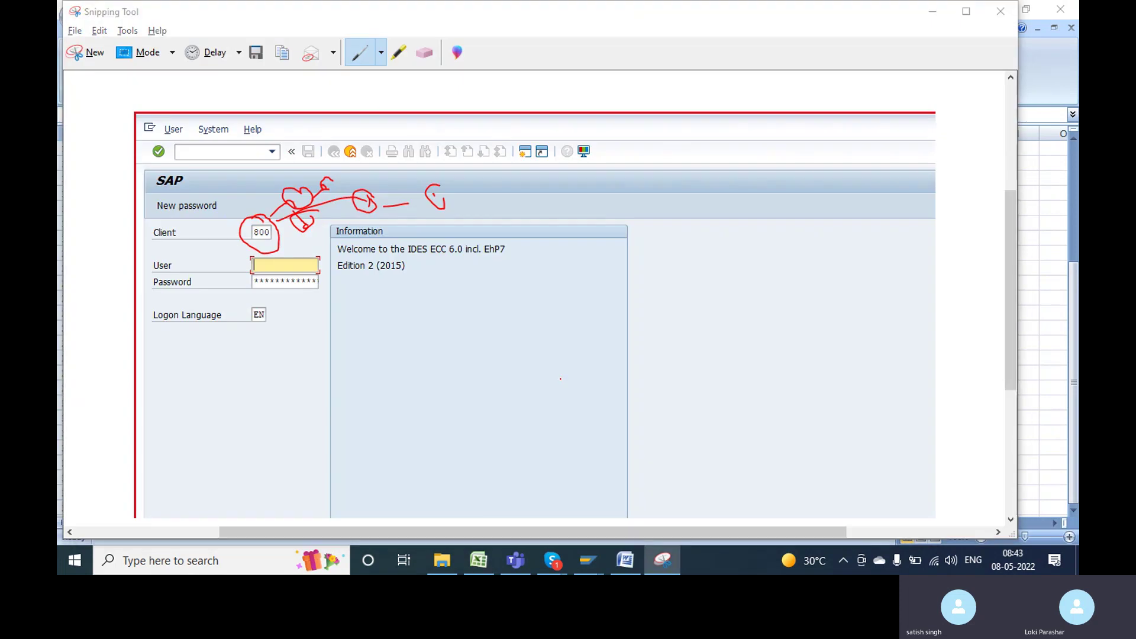
key(alt+Tab)
Copy the 800 Development server row F29:G29 to F35:G35
drag(515, 389, 562, 390)
key(ctrl+c)
key(Down)
key(Down)
key(Down)
key(Down)
key(Down)
key(Down)
key(ctrl+v)
scroll(594, 411, down, 2)
key(Escape)
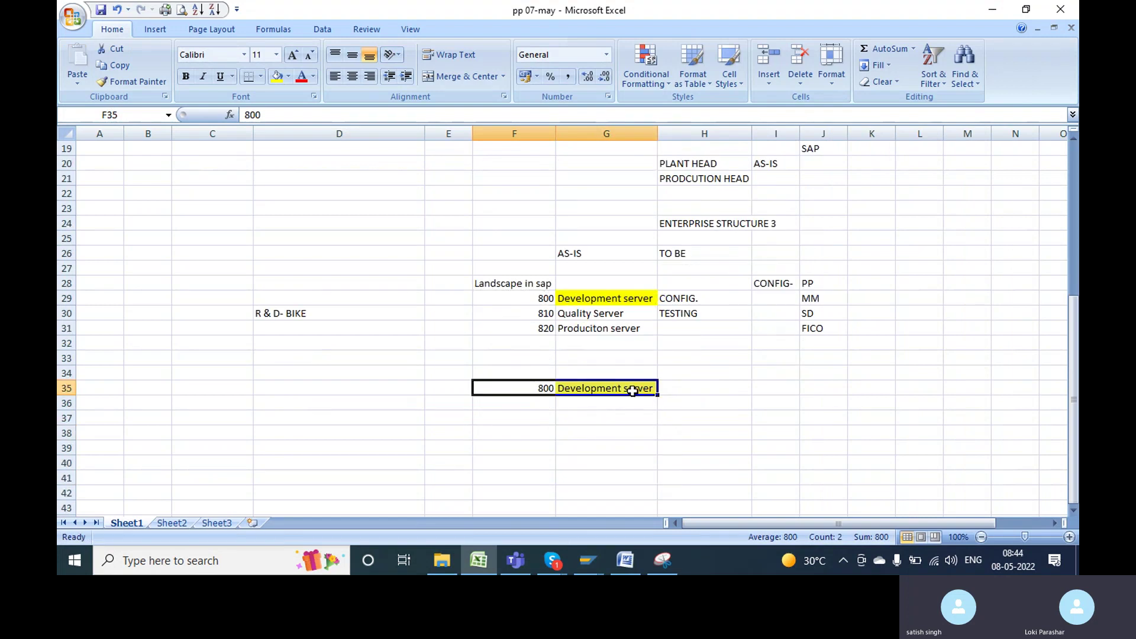
click(629, 388)
Enter QUALITY and PRODUCTION in H36:H37 and Development in H35
click(699, 405)
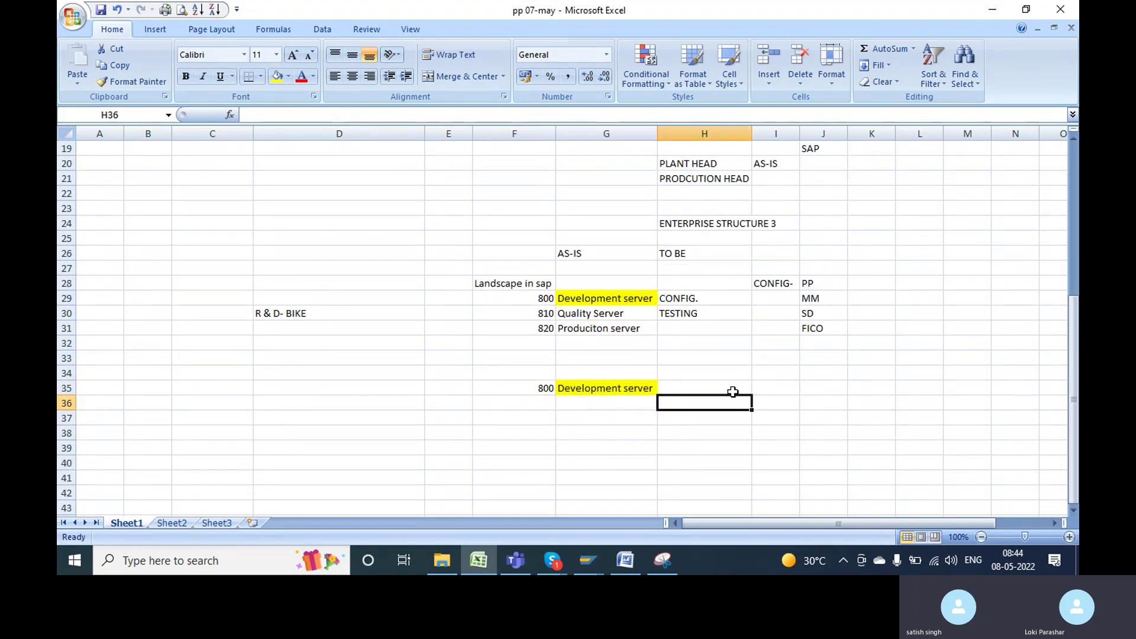
text(QUALITY)
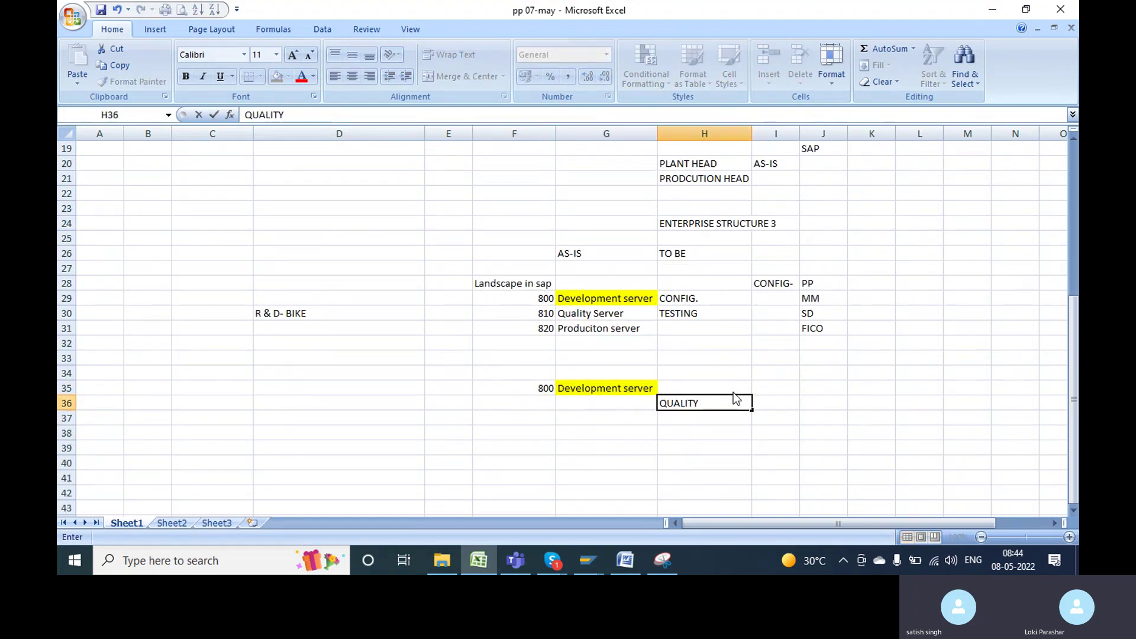
key(Return)
text(PRODUCTION)
key(Return)
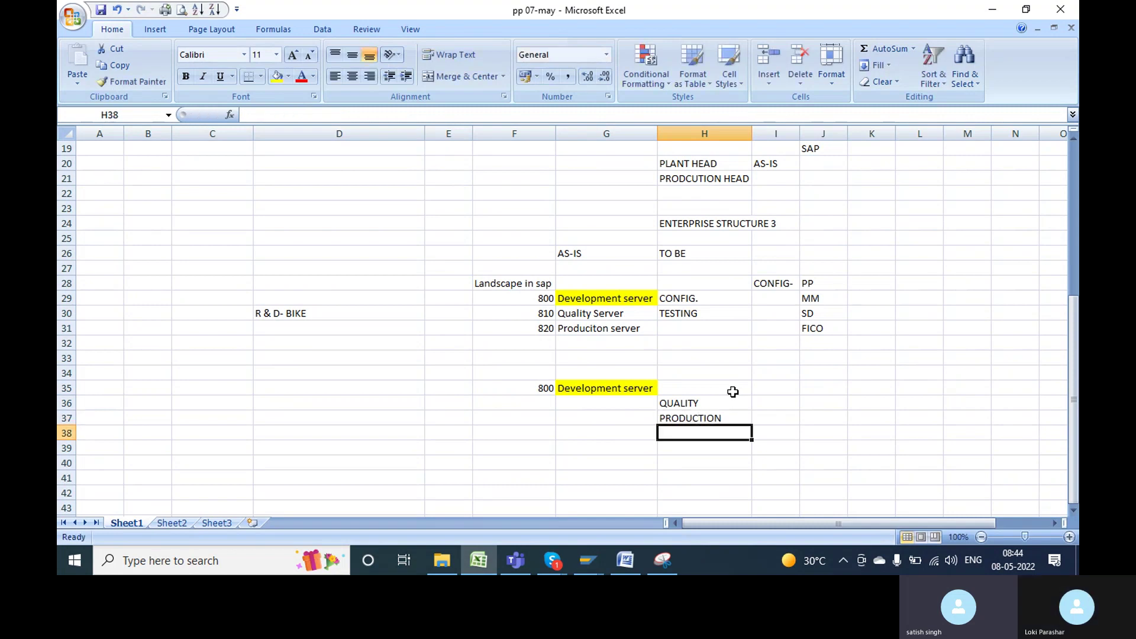
click(717, 389)
text(VELOPMET)
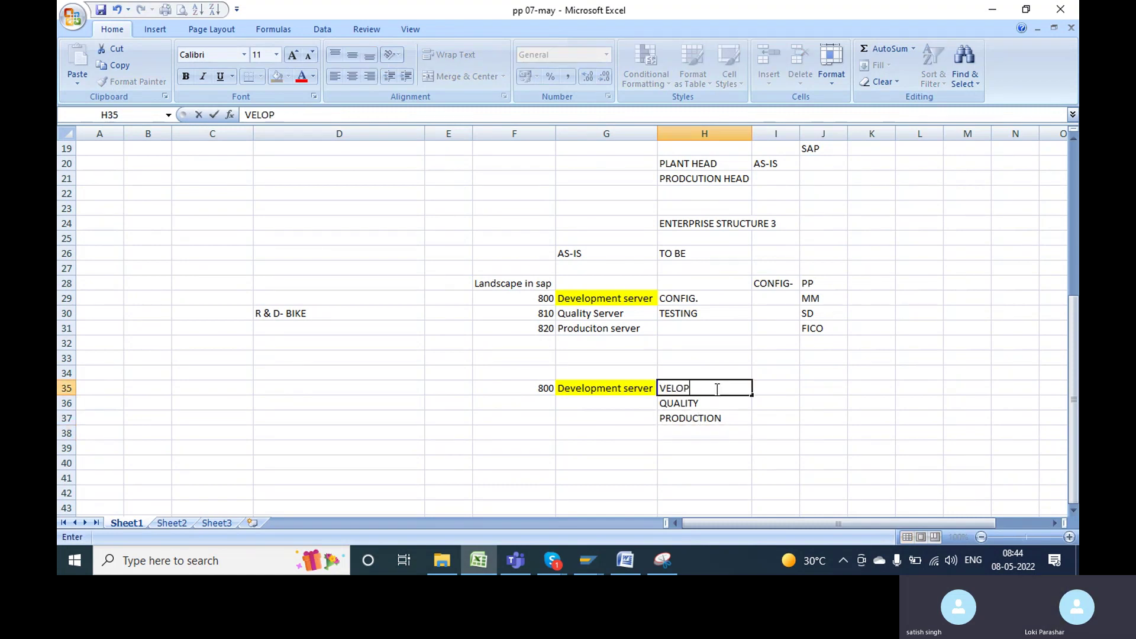
key(BackSpace)
key(BackSpace)
key(BackSpace)
key(BackSpace)
key(BackSpace)
key(BackSpace)
key(BackSpace)
text(Development)
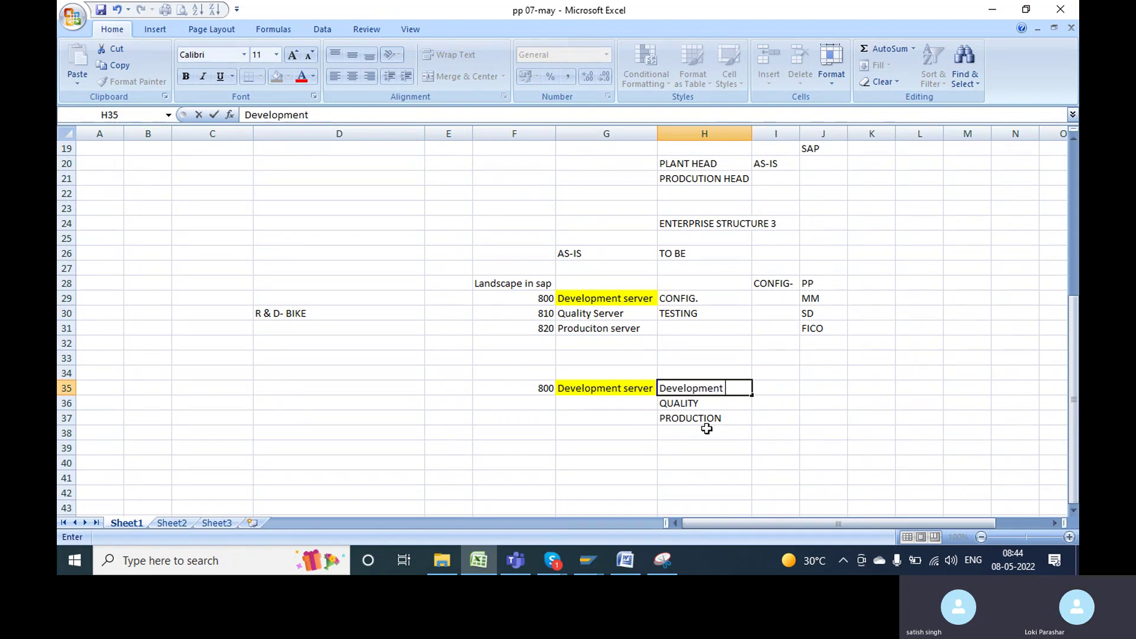
key(Return)
Retype H36:H37 as Quality and Production in mixed case
drag(713, 388, 702, 421)
click(701, 402)
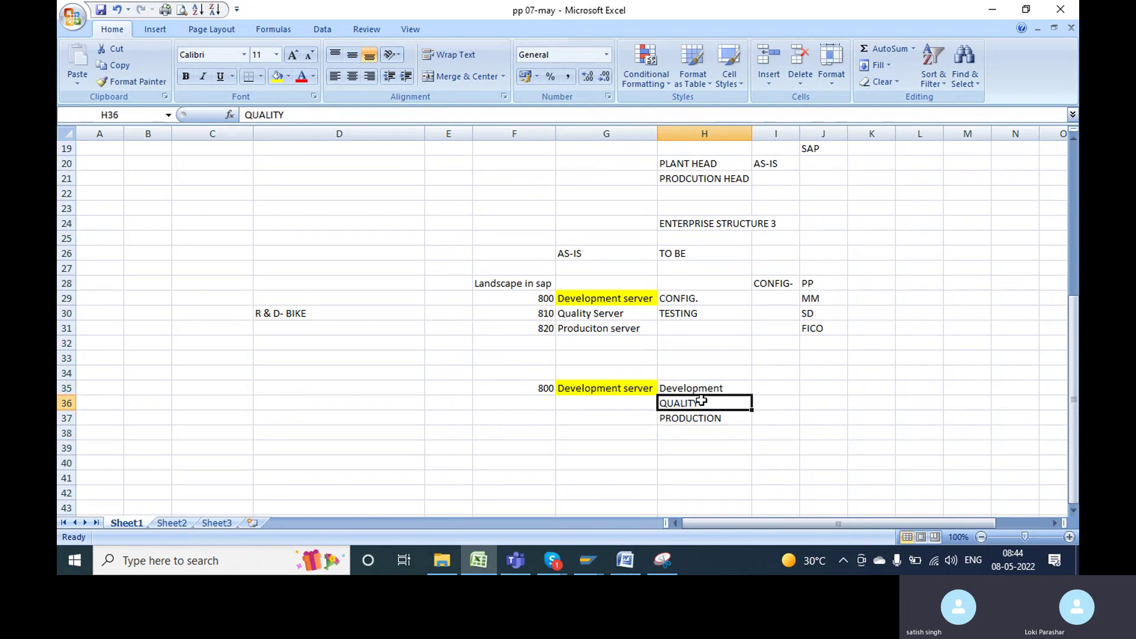
text(Quality)
key(Return)
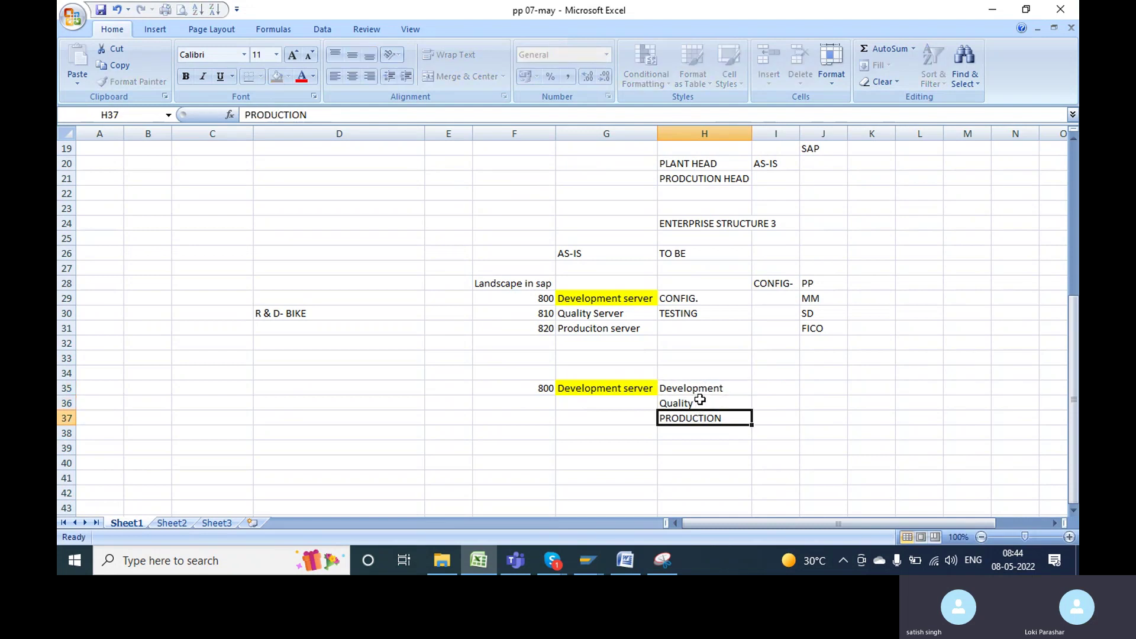
text(Production)
key(Return)
Review the server rows and the Development, Quality, Production list, then switch back to the snip
drag(550, 314, 612, 314)
click(578, 325)
key(Right)
click(605, 382)
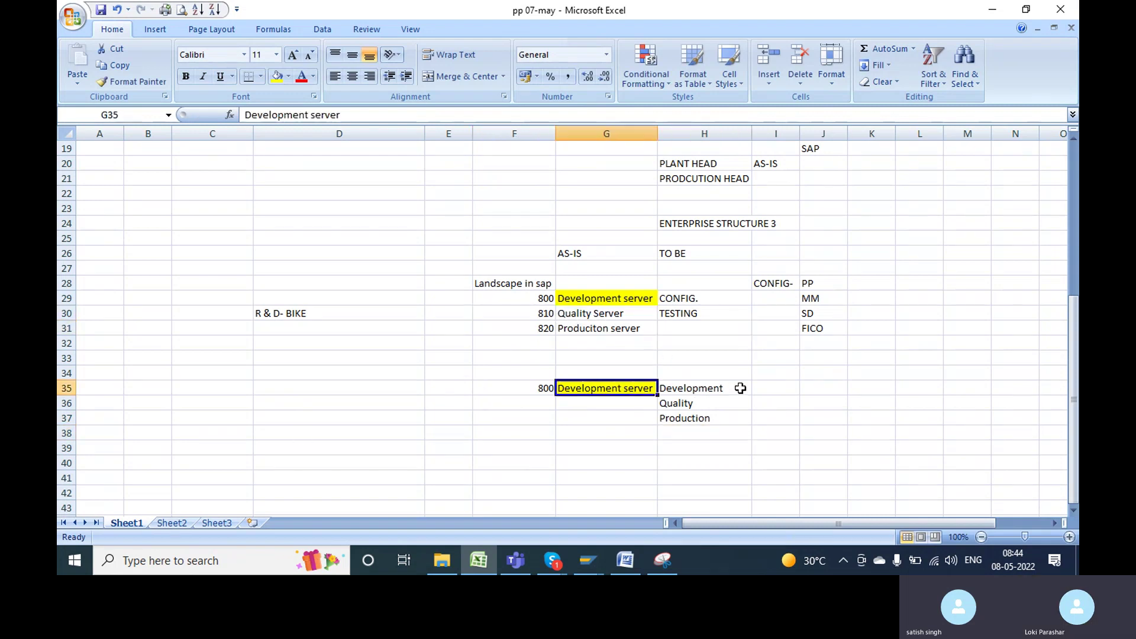
drag(735, 385, 723, 420)
key(alt+Tab)
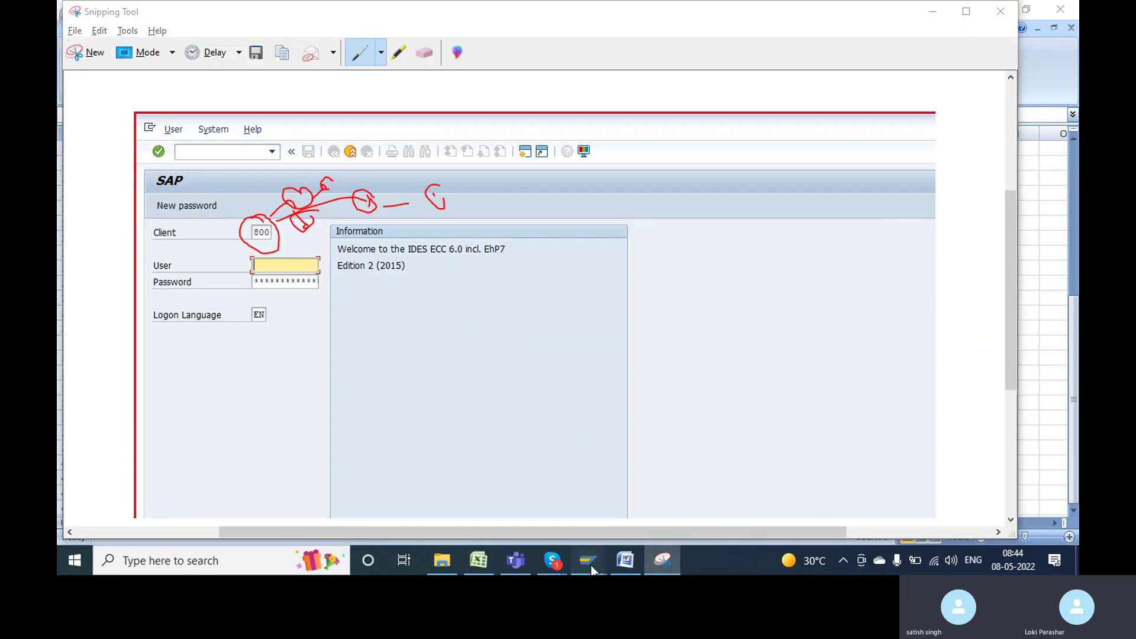
Log on to SAP client 800 by entering the user name and password
mouse_move(588, 560)
click(648, 501)
text(lokesh)
key(Tab)
text(*)
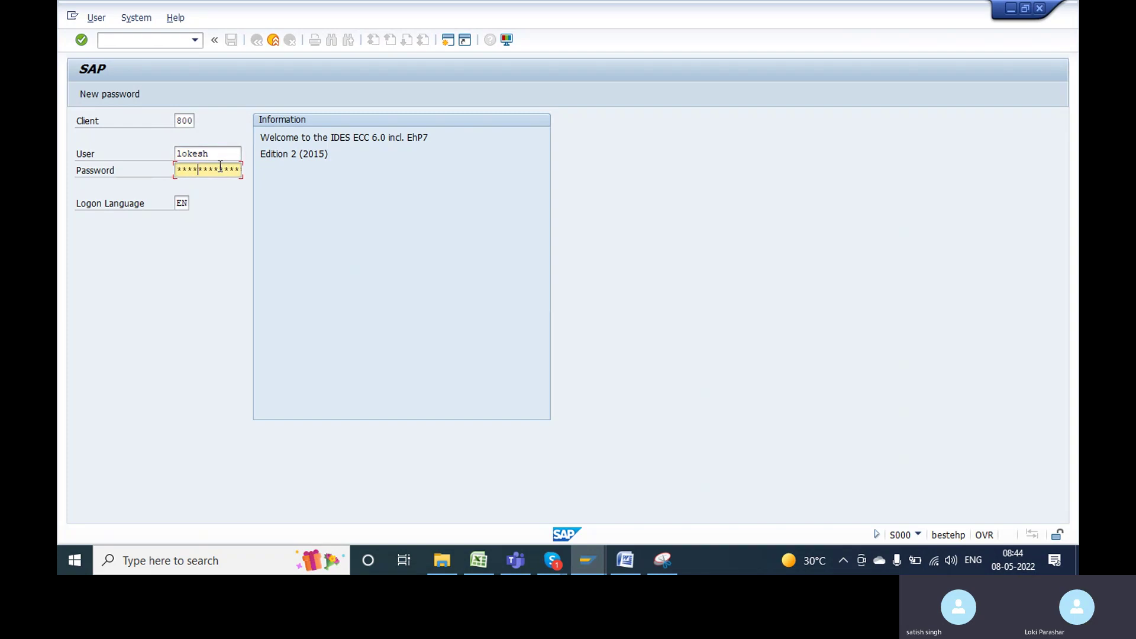
key(Return)
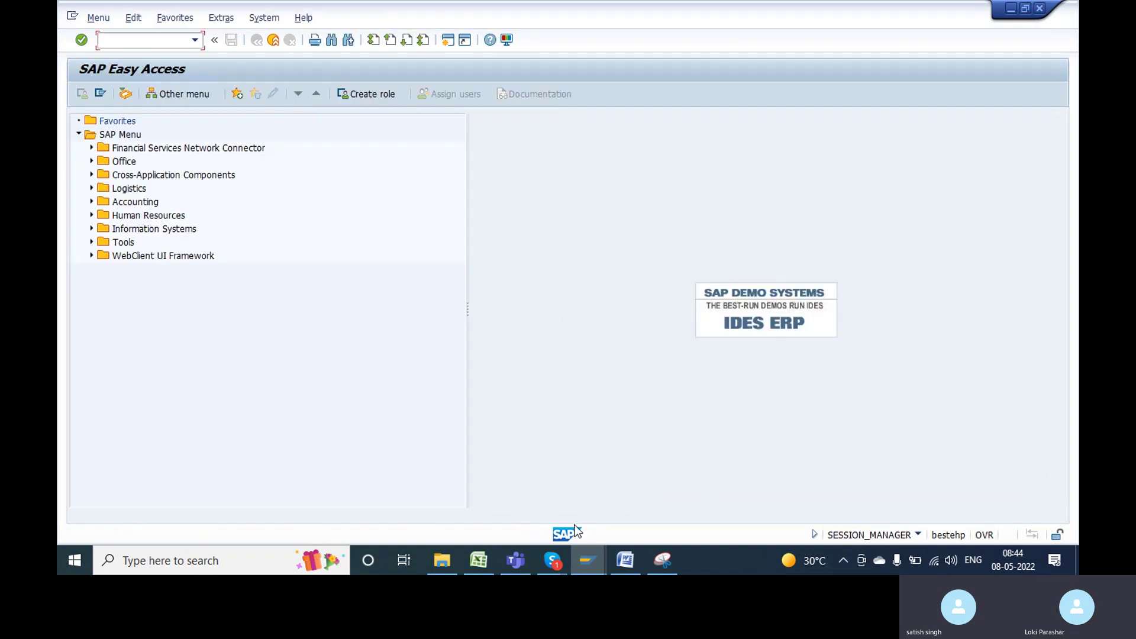
Bring up the Skype call and open its chat messages
mouse_move(552, 560)
click(487, 504)
click(835, 507)
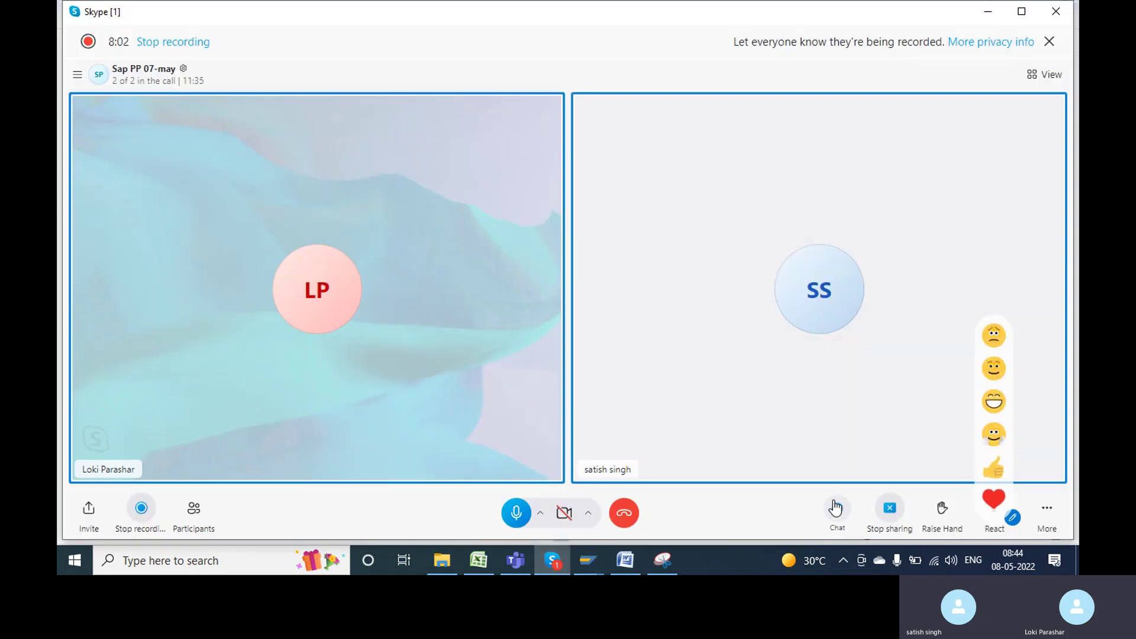
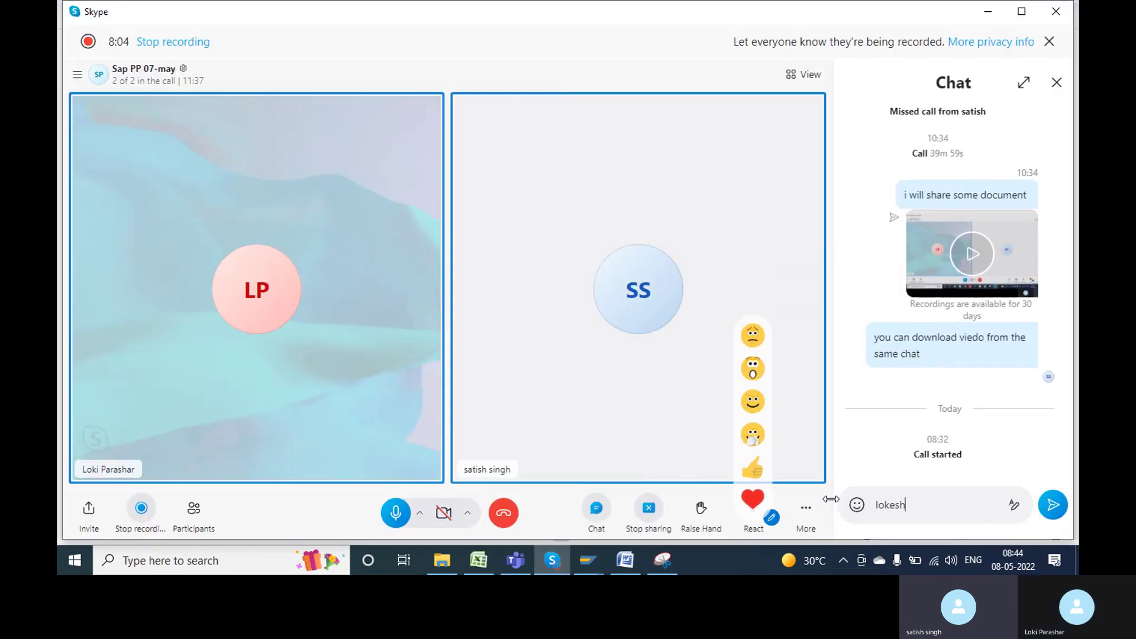
Send the SAP user name and password as two Skype chat messages, then return to SAP
key(BackSpace)
key(BackSpace)
key(BackSpace)
key(BackSpace)
key(BackSpace)
key(BackSpace)
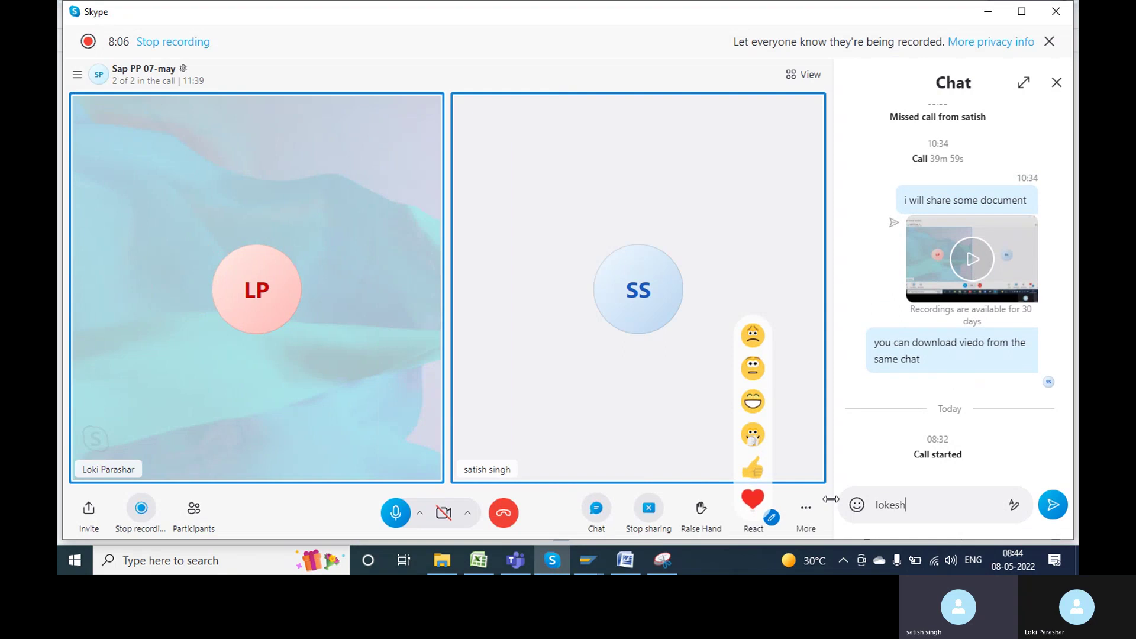
key(Return)
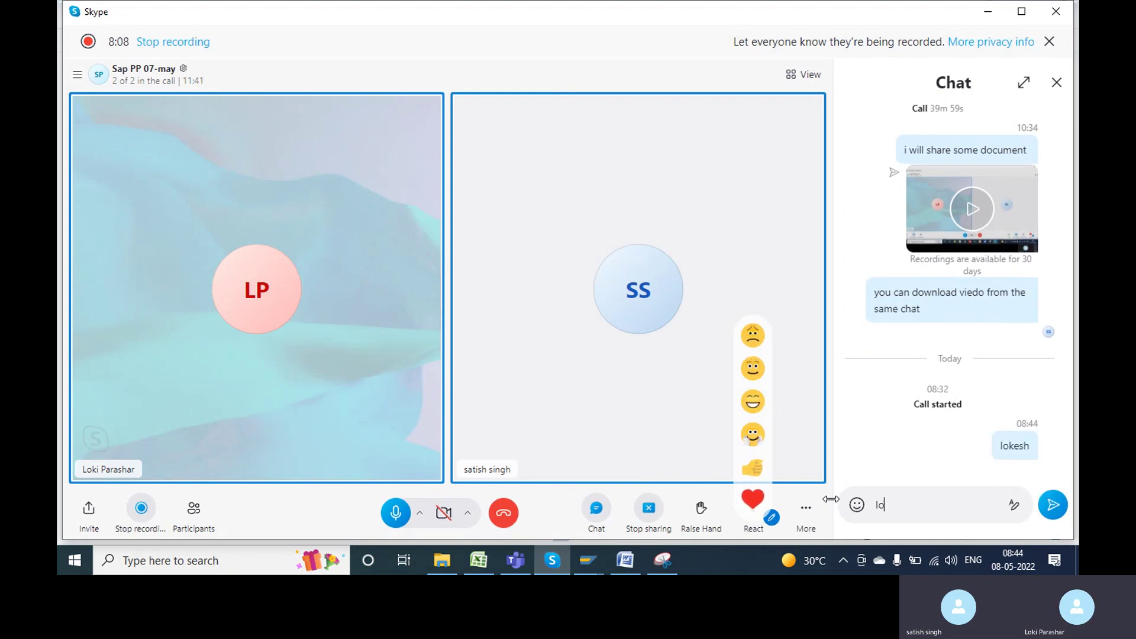
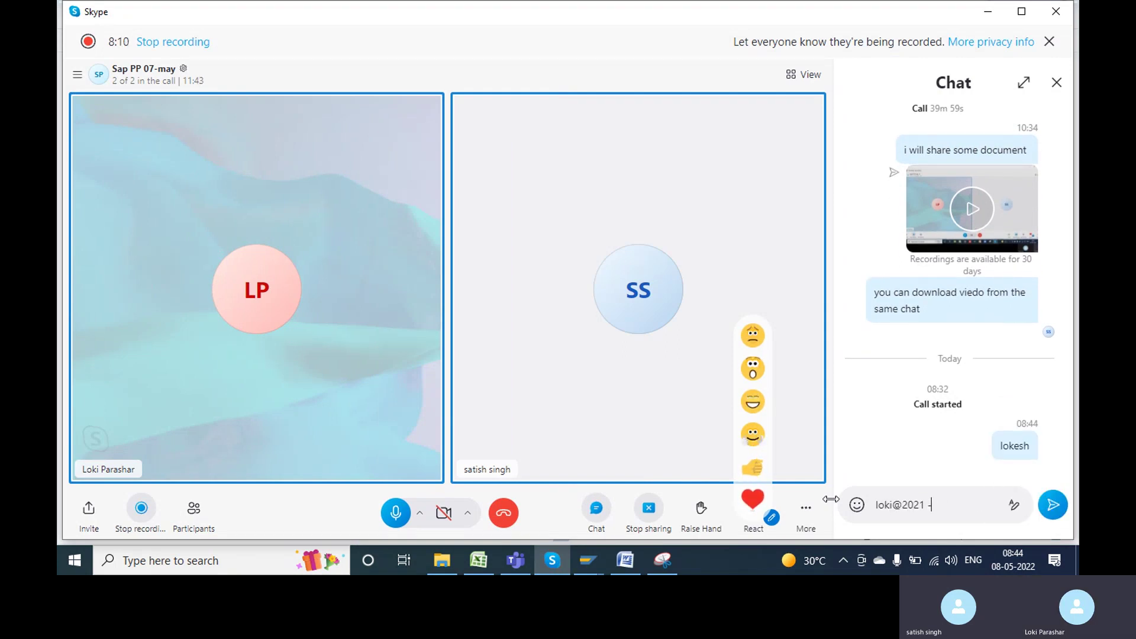
key(Return)
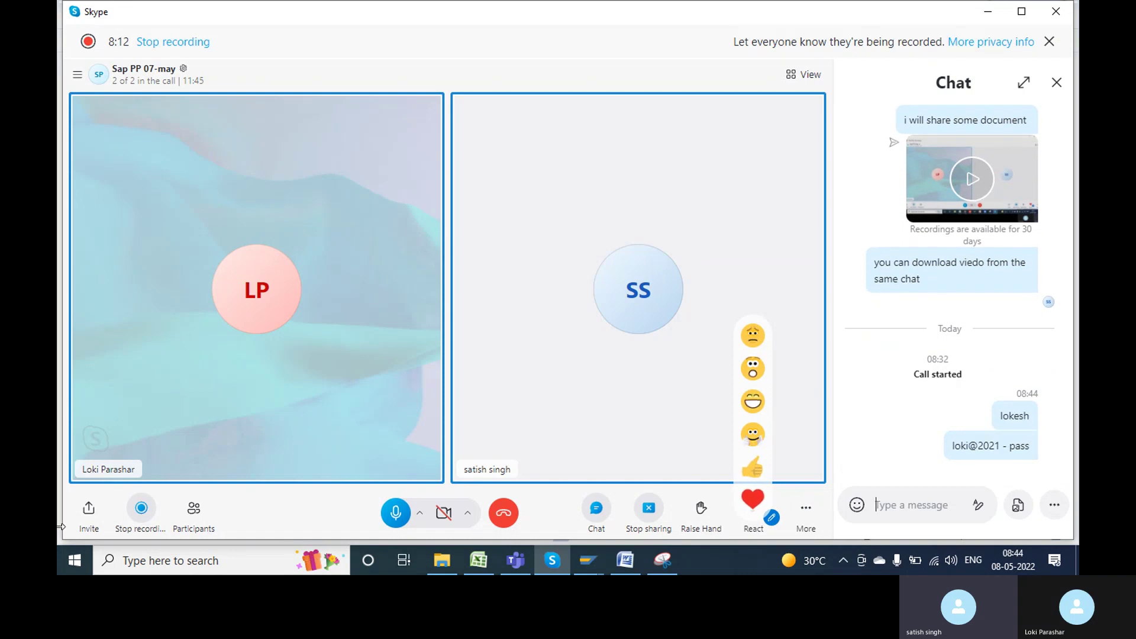
click(991, 12)
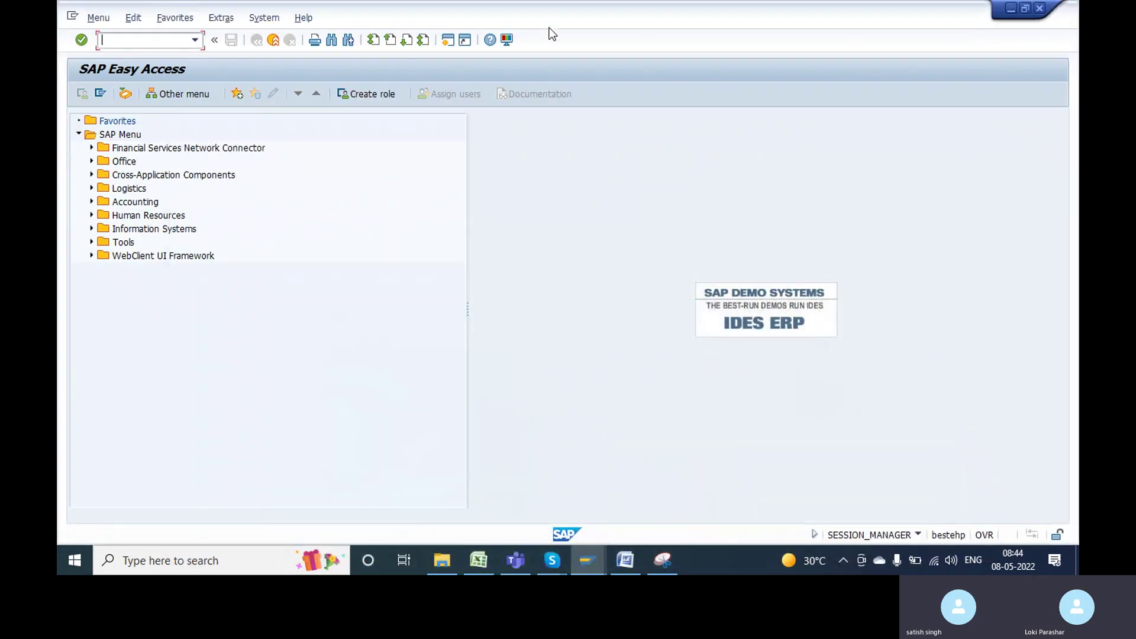
Log off the SAP session and bring up the SAP Logon connection list
click(1041, 8)
click(205, 276)
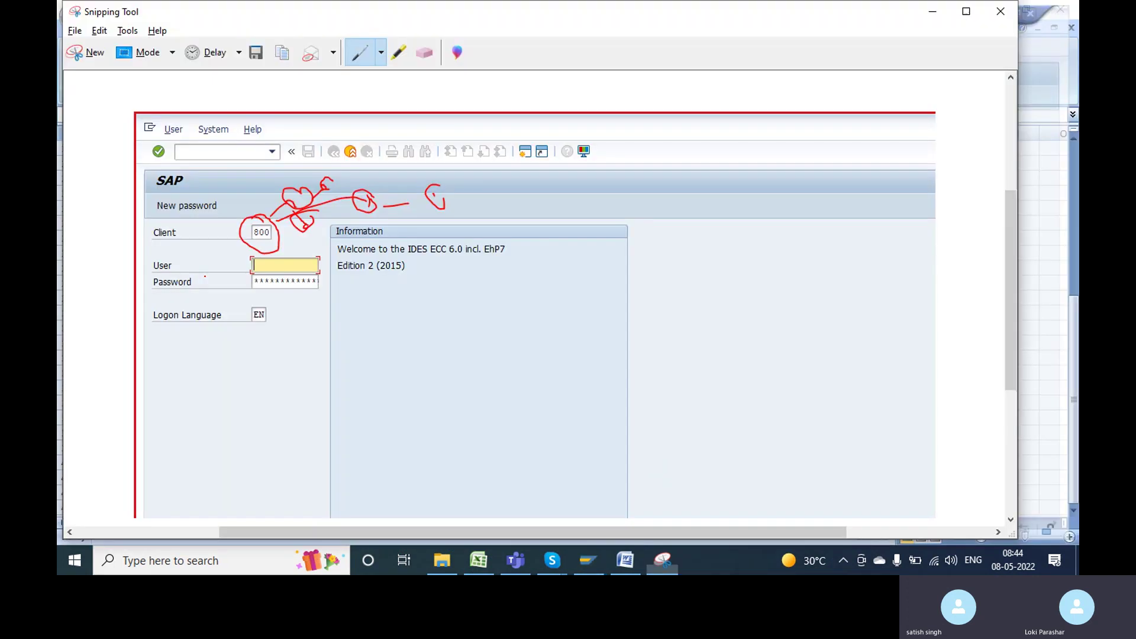
click(574, 559)
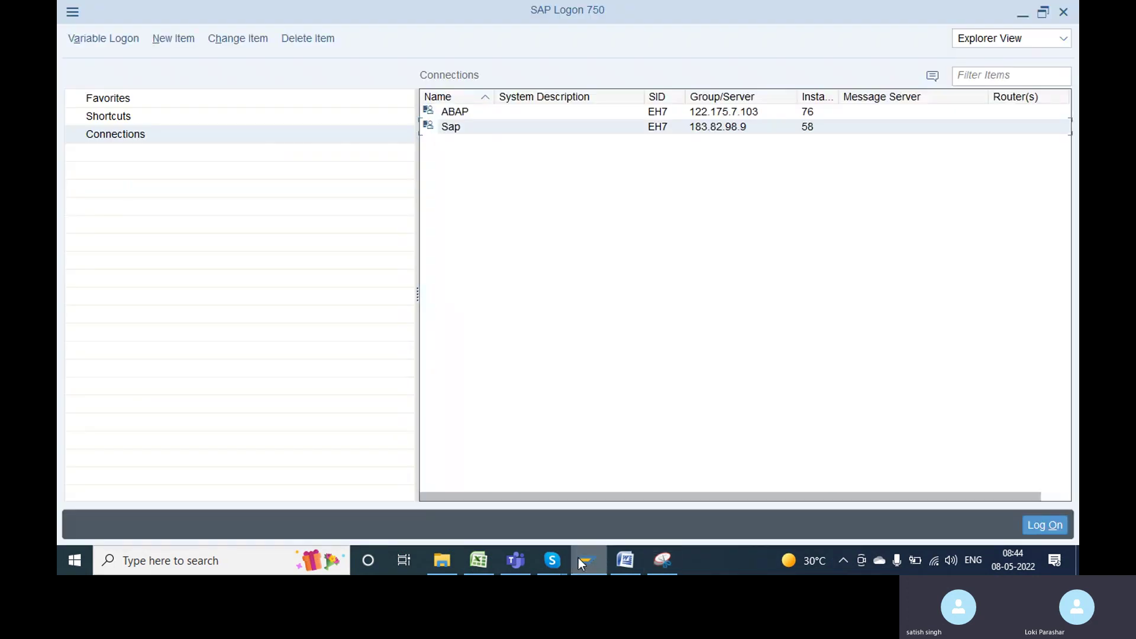
right_click(858, 106)
click(876, 163)
Sign back on through the Sap connection with the user name and password
double_click(507, 127)
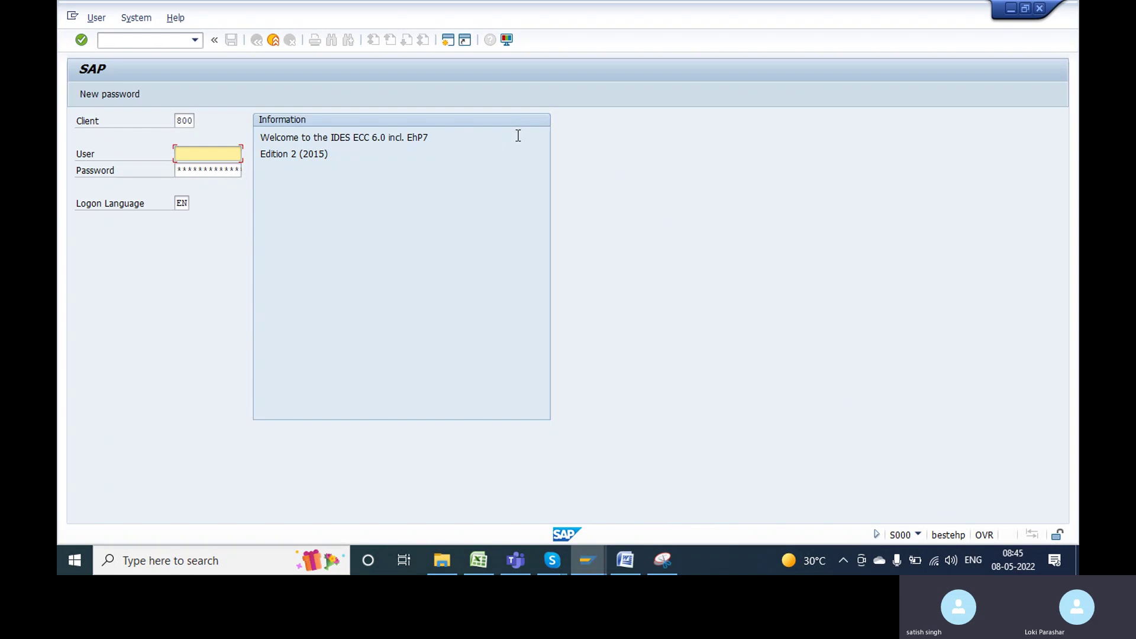
text(lokesh)
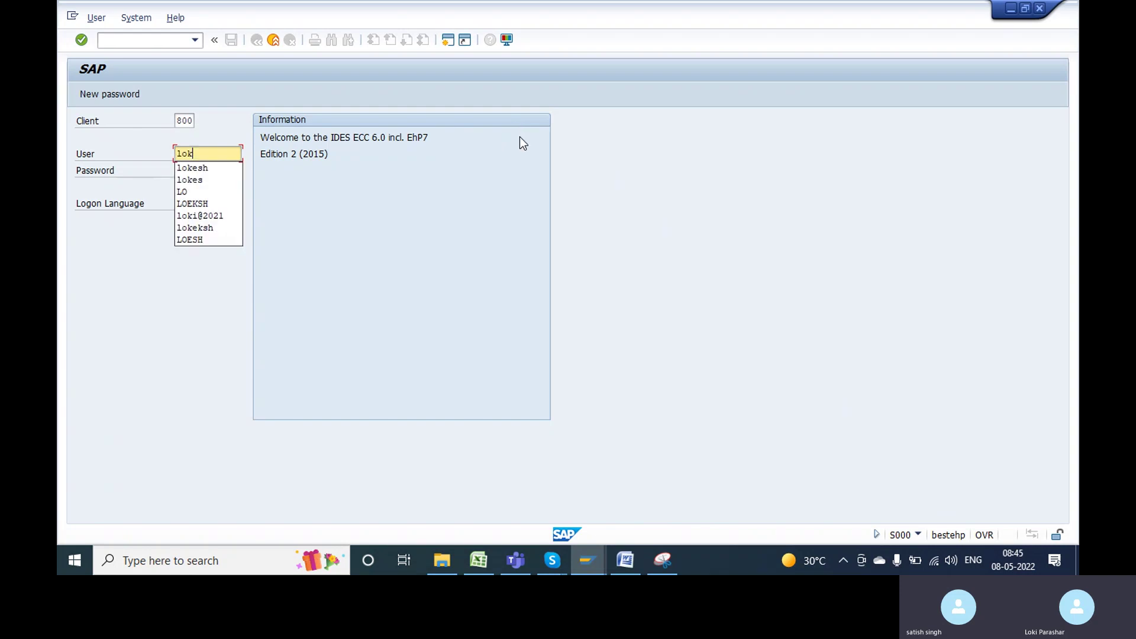
key(Tab)
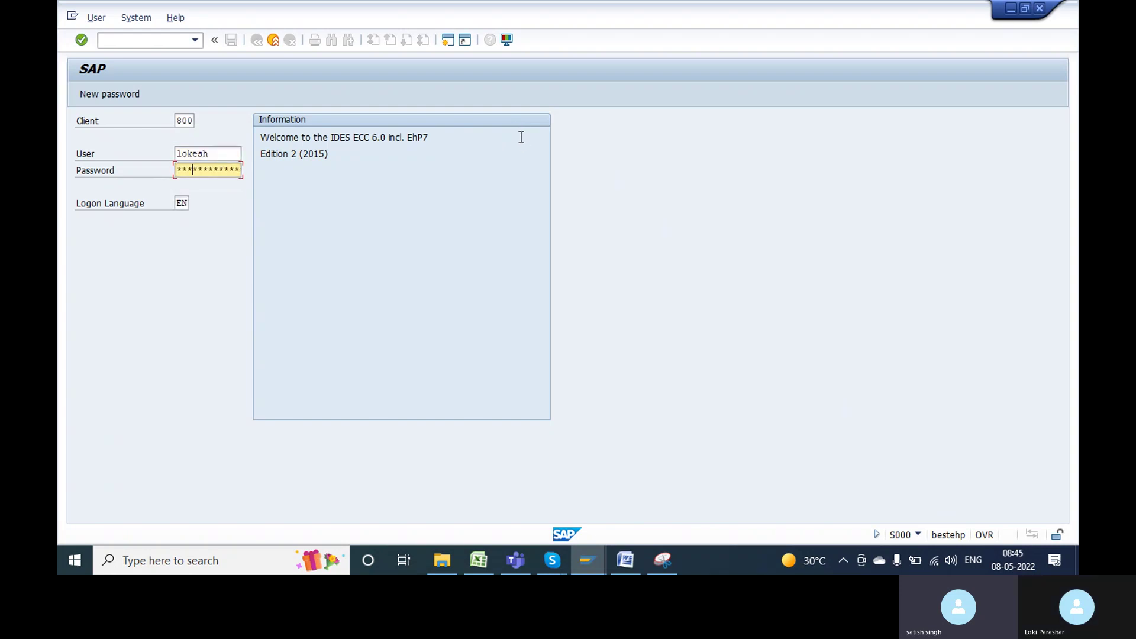
key(Return)
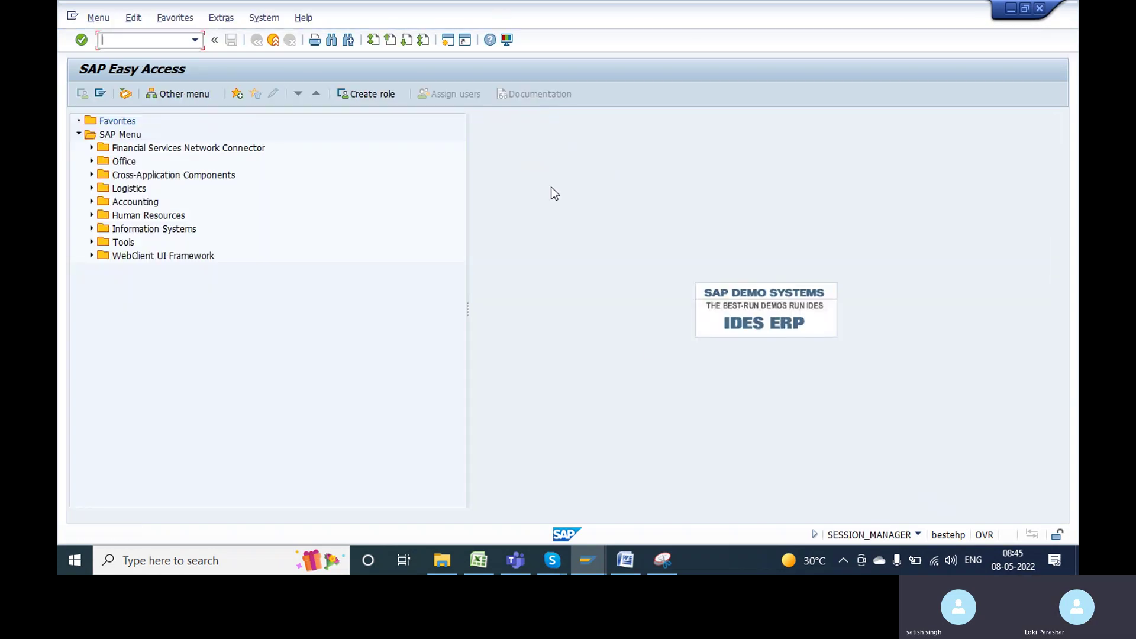
click(627, 565)
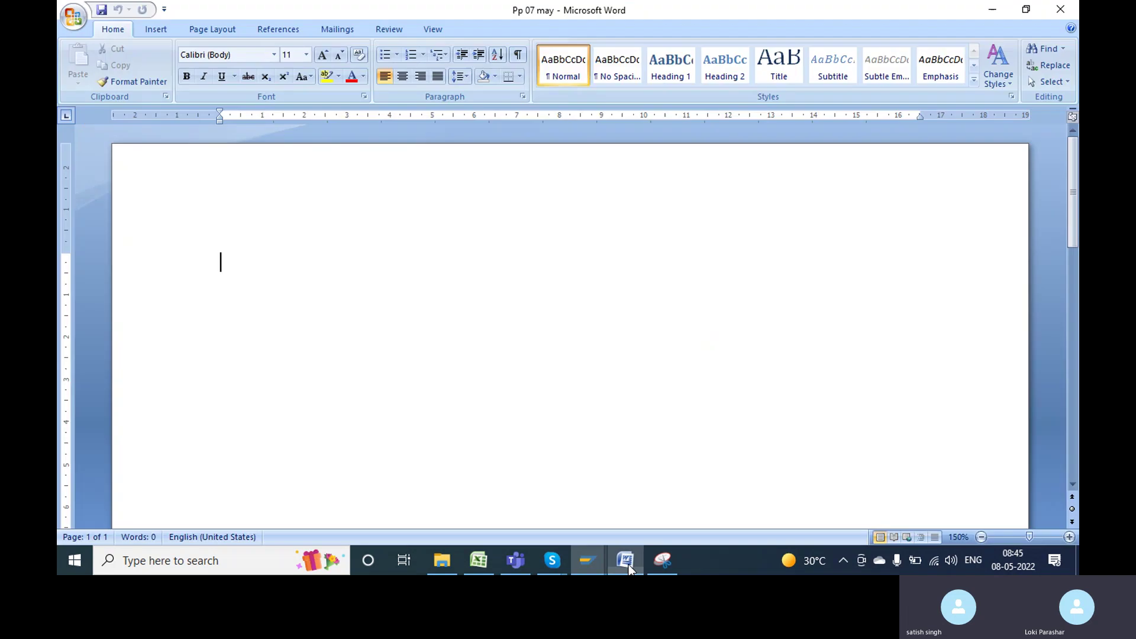
Type the Word heading 'Enterprise structure In sap' and underline it
text(Enterprise strucut)
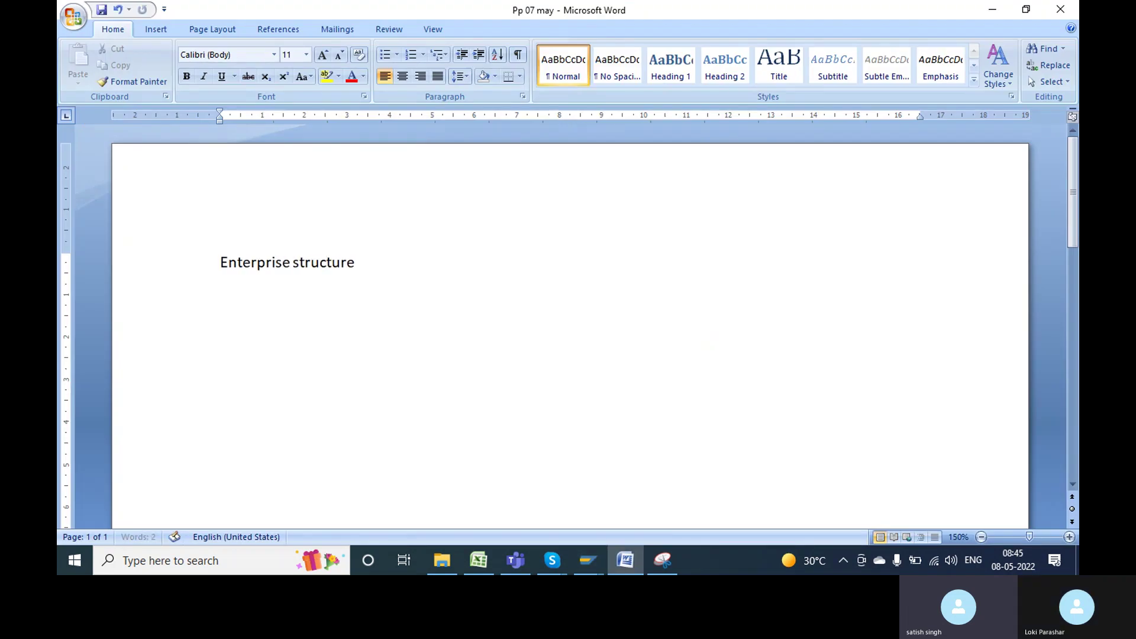
text(n sap)
key(ctrl+Left)
key(Home)
key(shift+Right)
key(shift+Right)
key(shift+Right)
key(shift+Right)
key(shift+Right)
key(shift+Right)
key(shift+Right)
key(shift+Right)
key(shift+Right)
key(shift+Right)
key(shift+Right)
key(shift+Right)
key(shift+Right)
key(shift+Right)
key(shift+Right)
key(shift+Right)
key(shift+Right)
key(shift+Right)
key(shift+Right)
key(shift+Right)
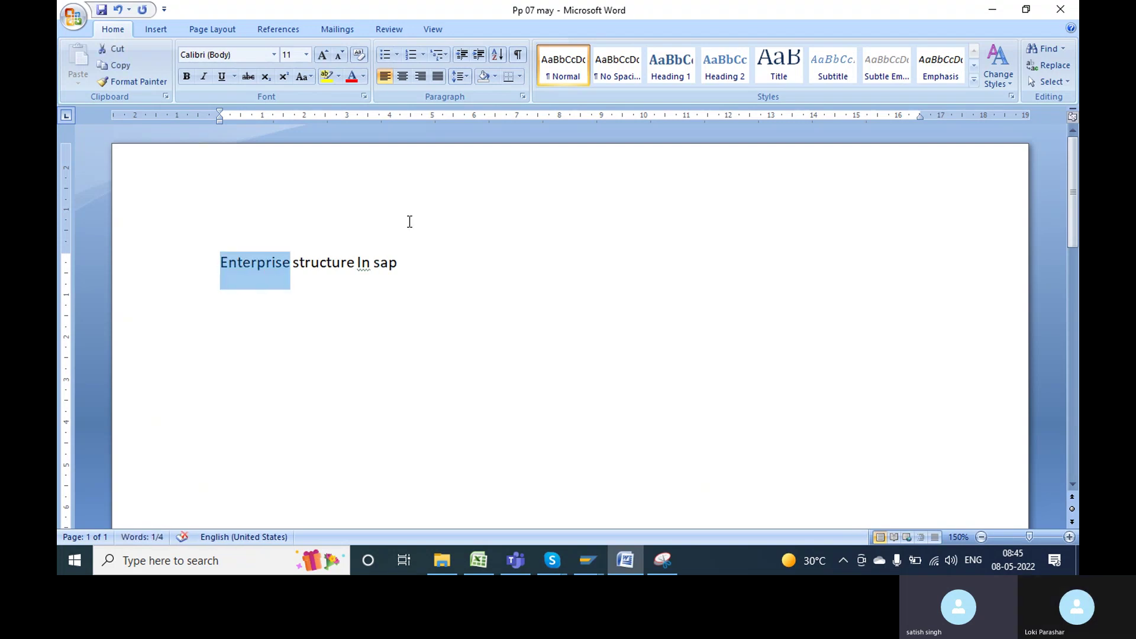
key(ctrl+u)
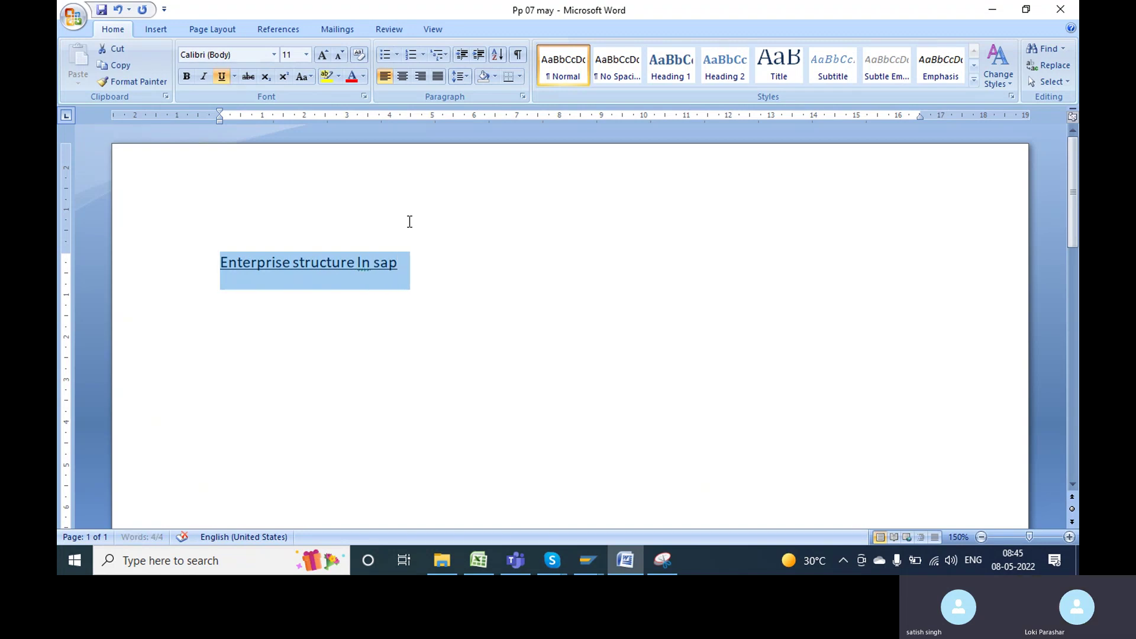
click(479, 560)
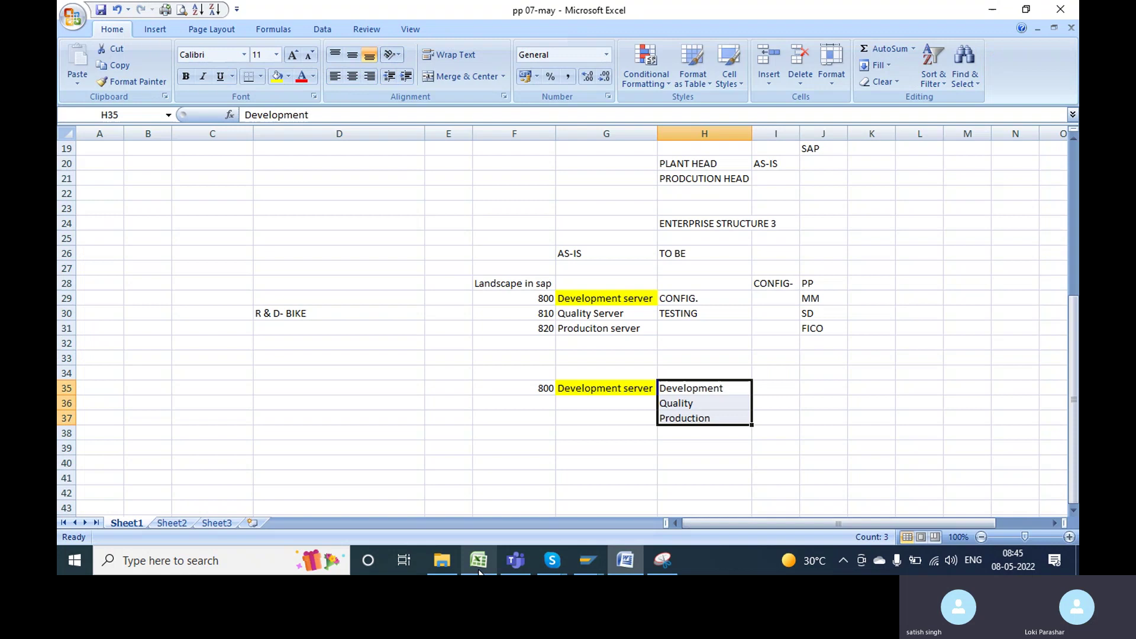
On Sheet2, enter Client, Company code, Plant code and Storage location in F8, F10, F12, F14
click(171, 523)
click(356, 253)
text(C)
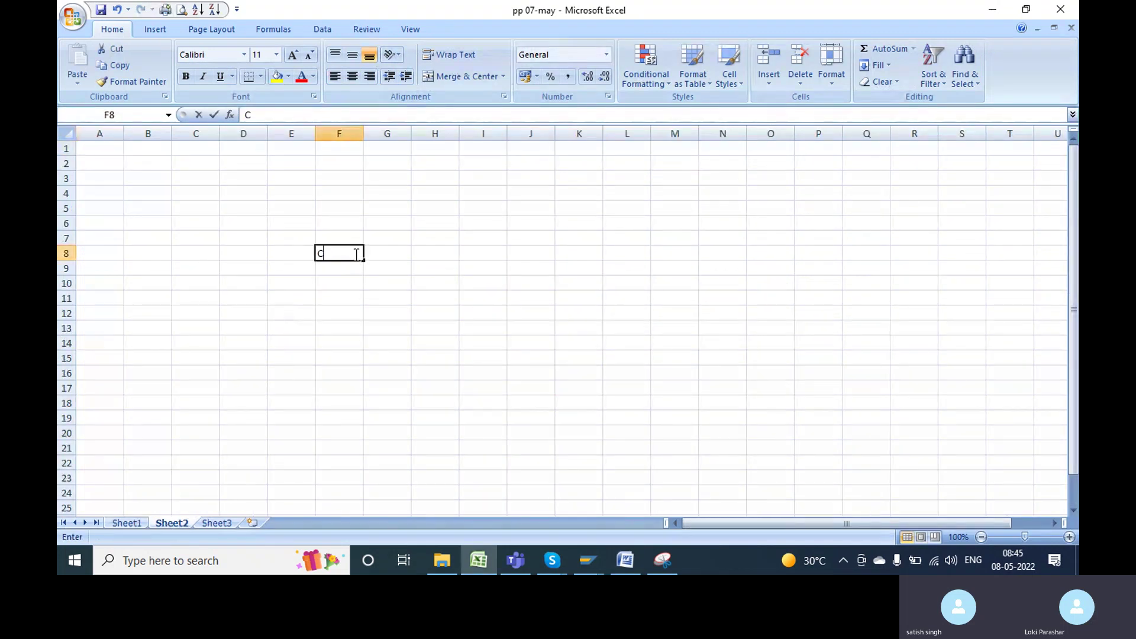
text(lient)
key(Return)
key(Return)
text(Cl)
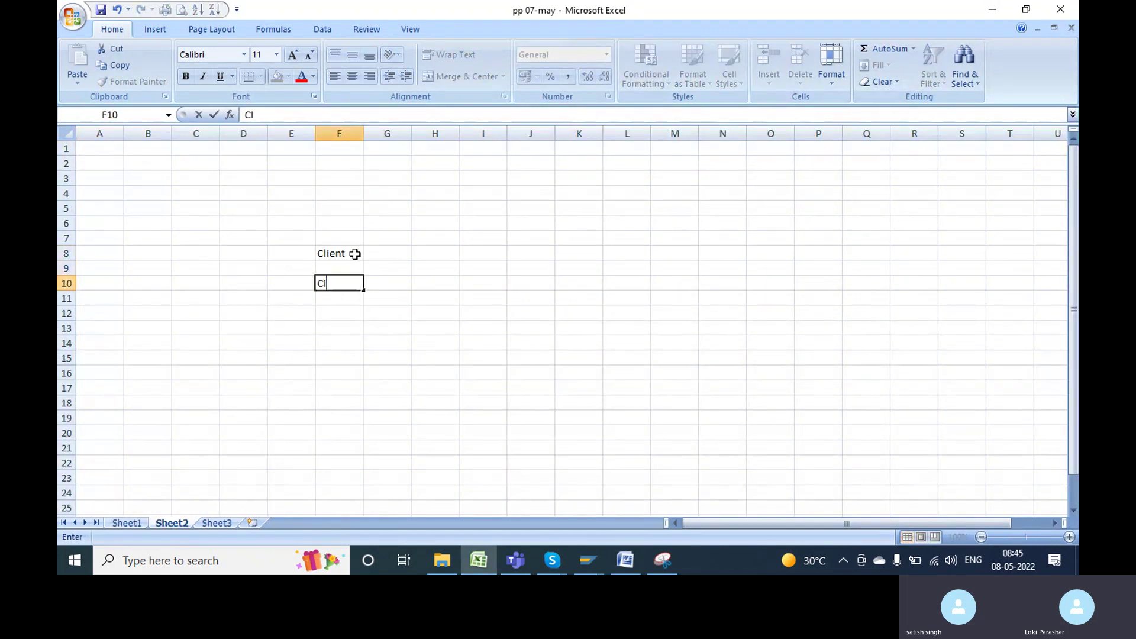
key(BackSpace)
text(ompany code)
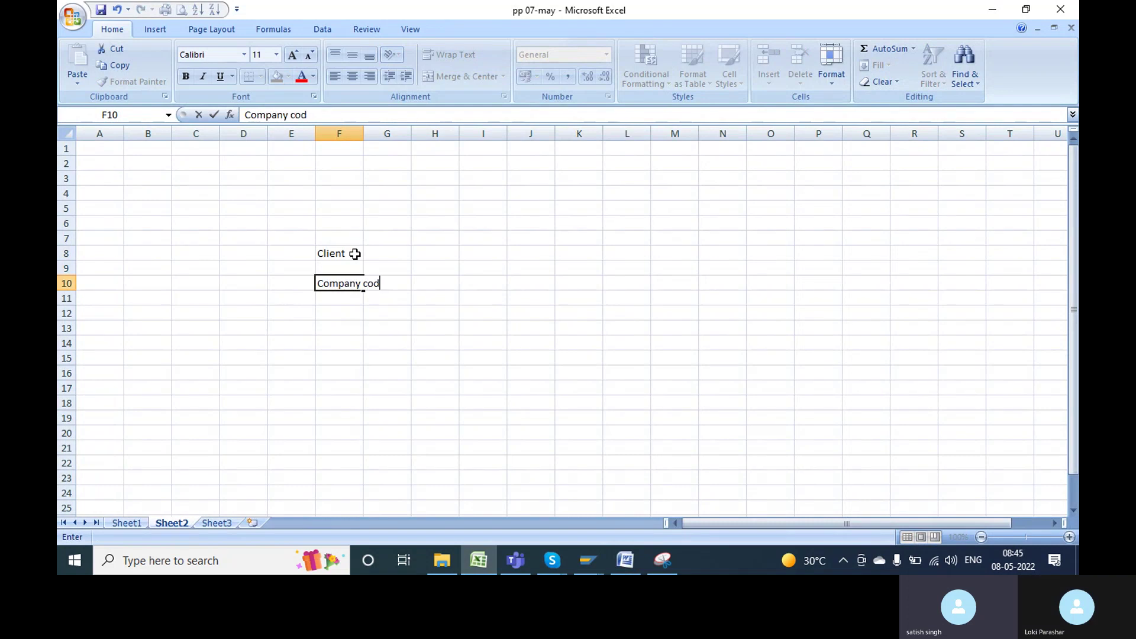
key(Return)
key(Return)
text(Plant )
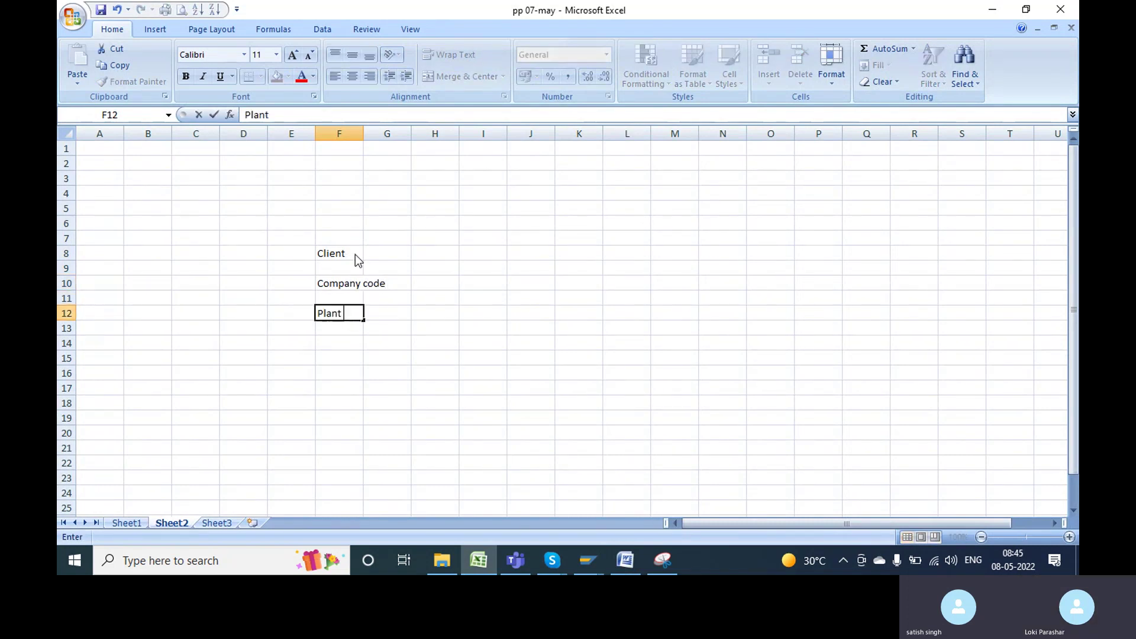
text(code)
key(Return)
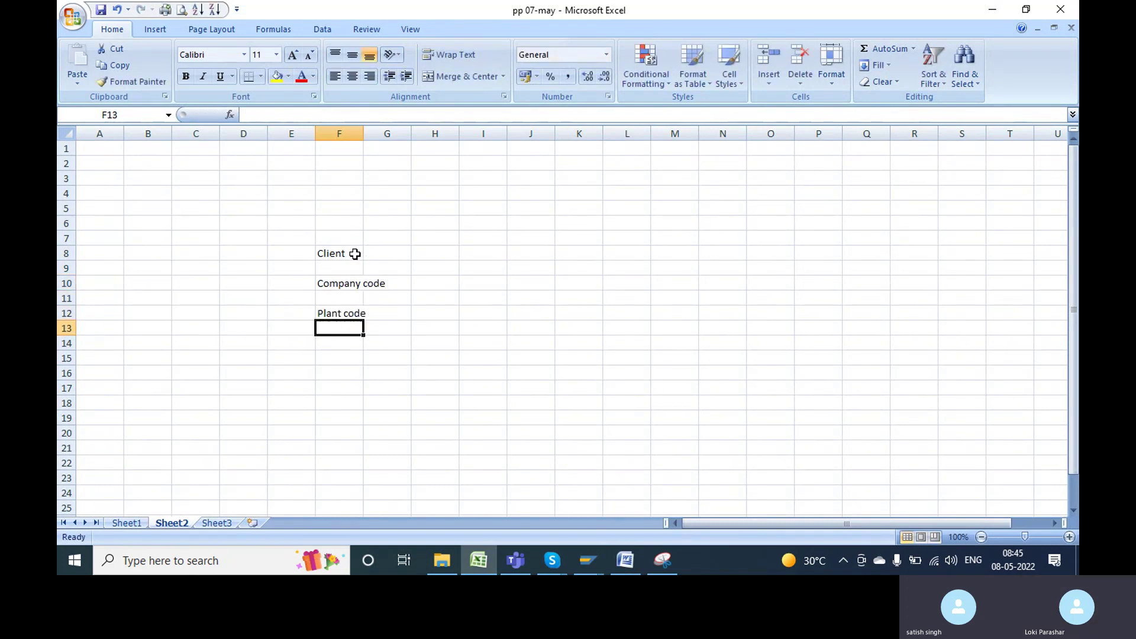
key(Return)
text(Storage location)
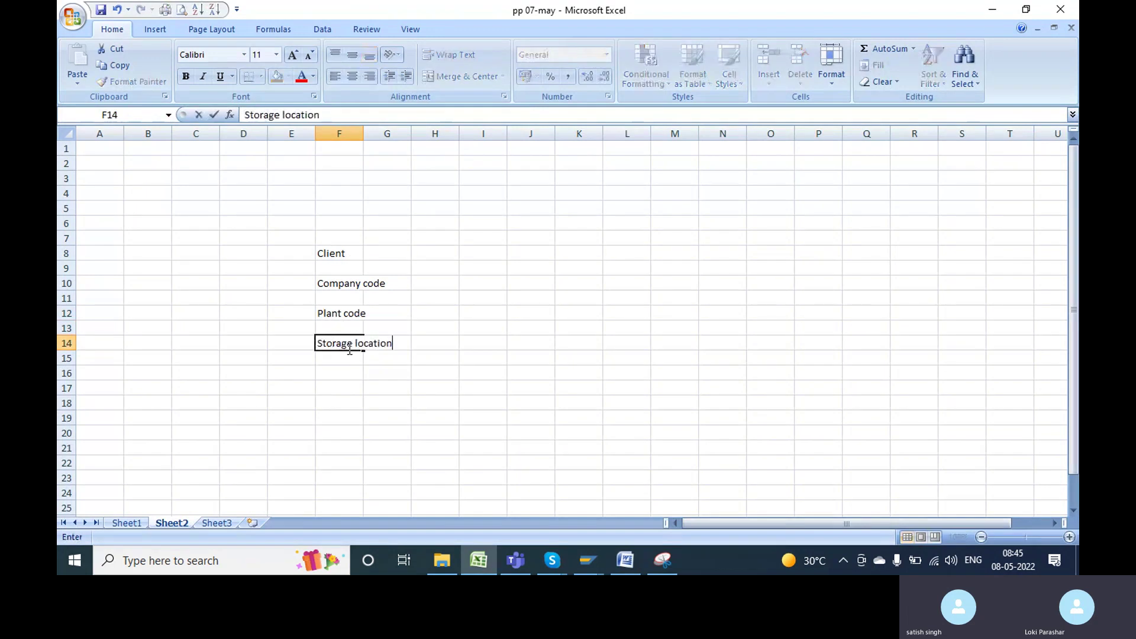
key(Return)
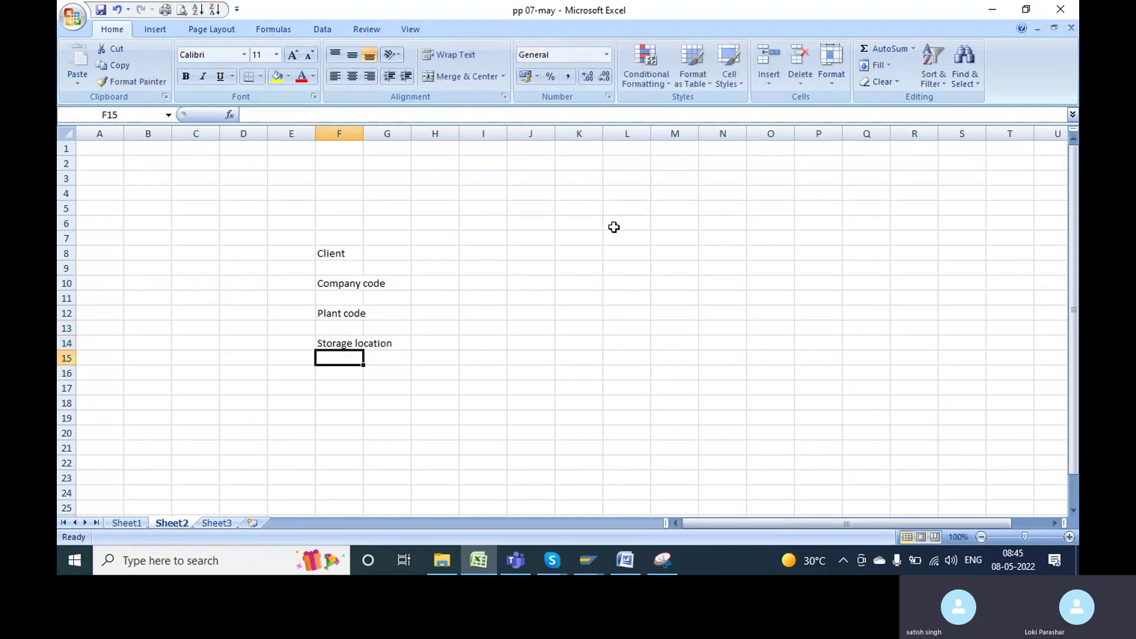
Enter the heading client in M6 and start a company entry in M8
click(664, 226)
text(lien)
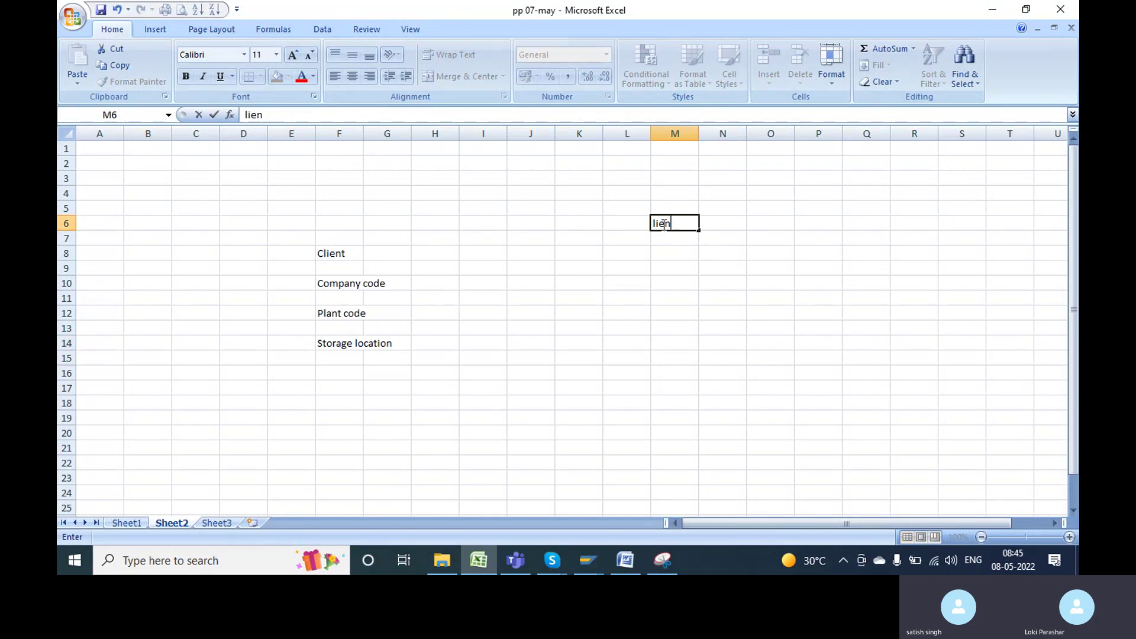
text(tient)
key(Return)
key(Return)
text(Company)
key(BackSpace)
key(BackSpace)
key(BackSpace)
key(BackSpace)
key(BackSpace)
key(BackSpace)
key(BackSpace)
text(tata)
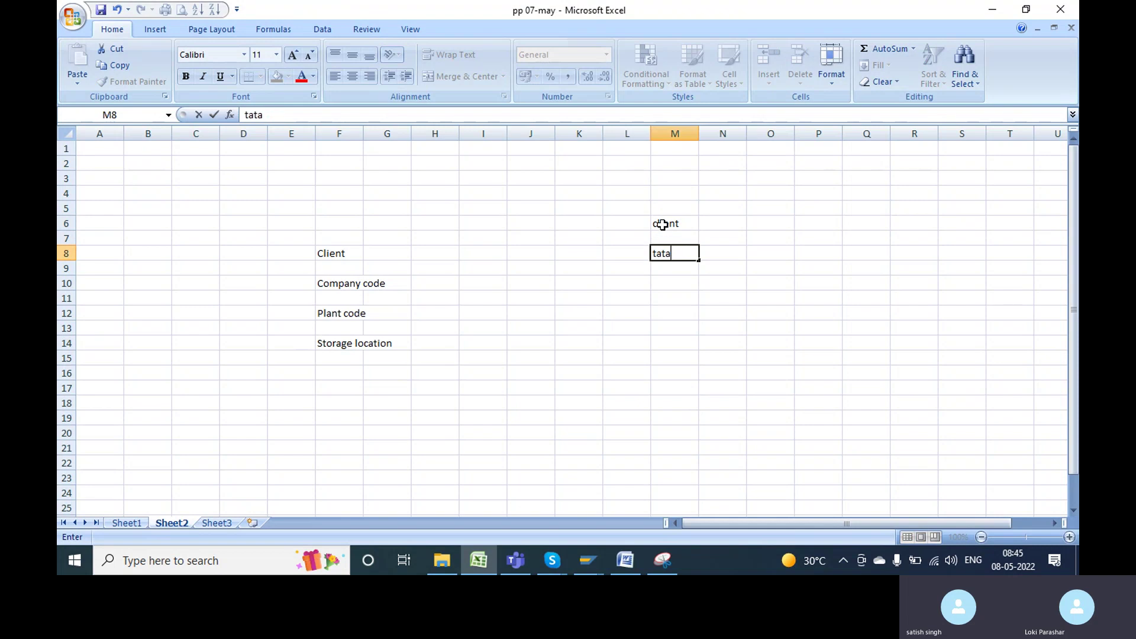
key(BackSpace)
key(BackSpace)
key(BackSpace)
Enter Tata Group in M8 and Tata Power in M10
text(Ta)
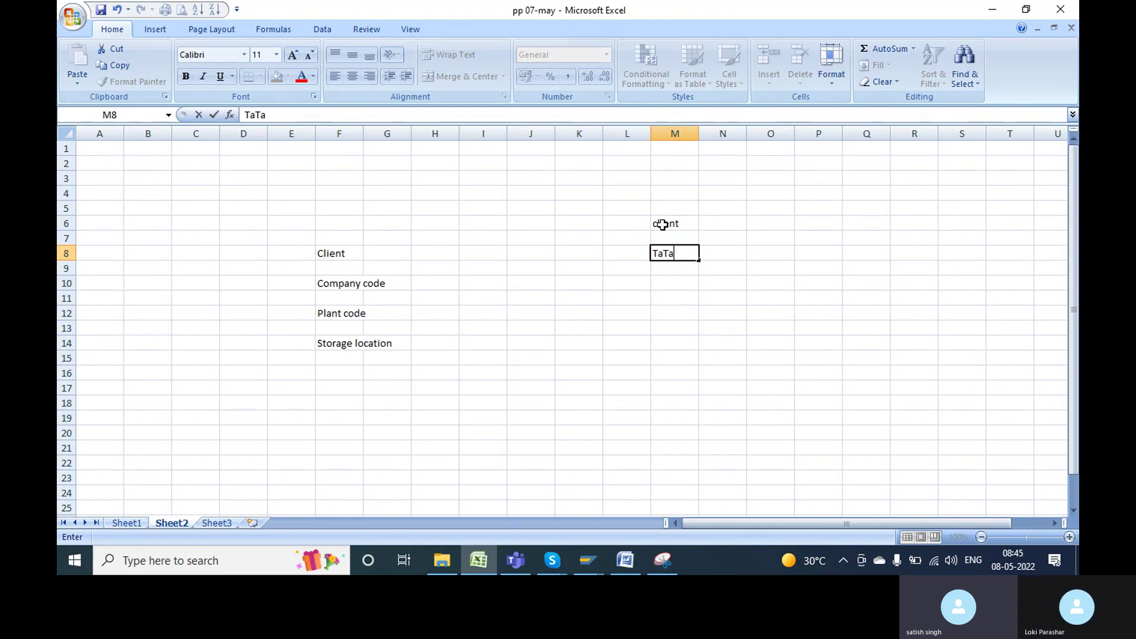
text(ta Group)
key(Return)
key(Return)
text(Tata Poer)
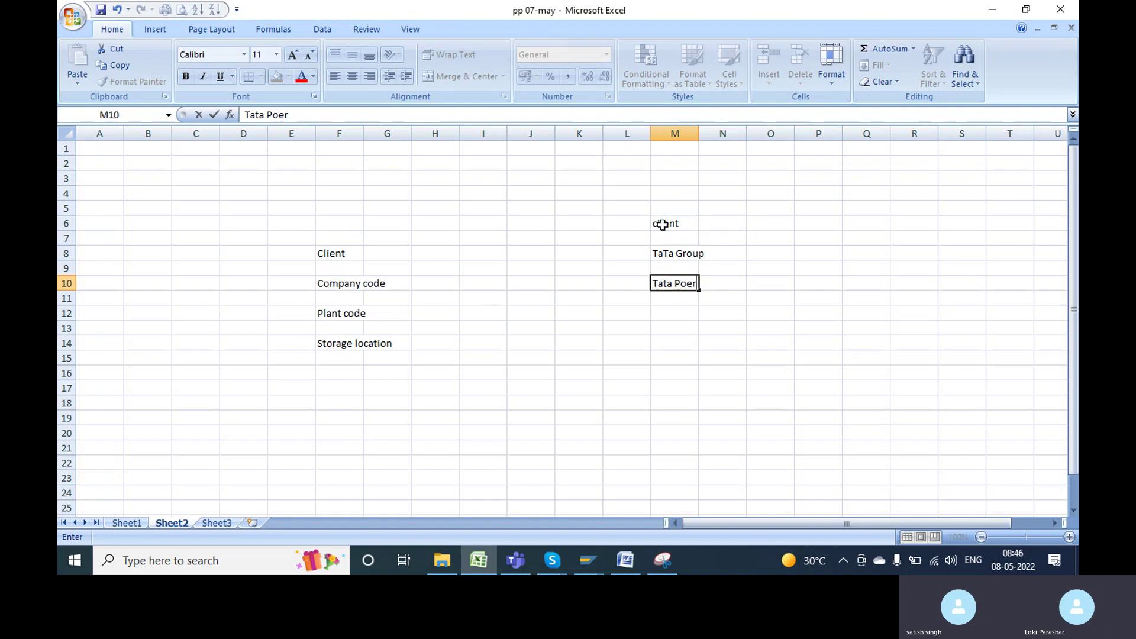
text(we)
key(Return)
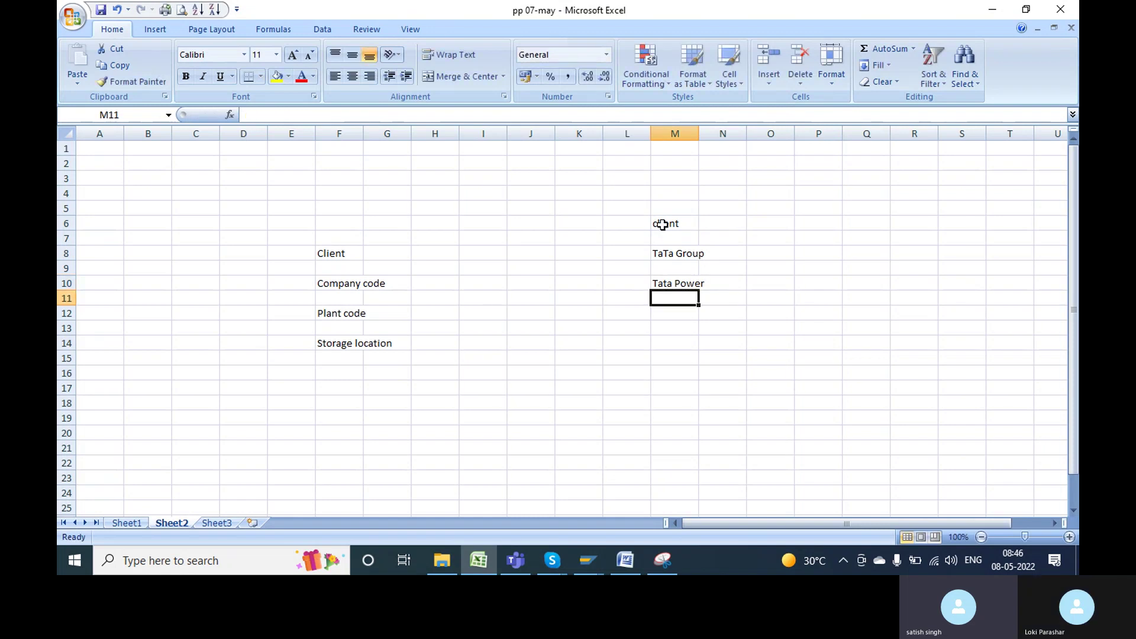
Label K10 as TCs, add Tata Steel in O10, and start code Sto1 in K12
click(593, 283)
text(TCs)
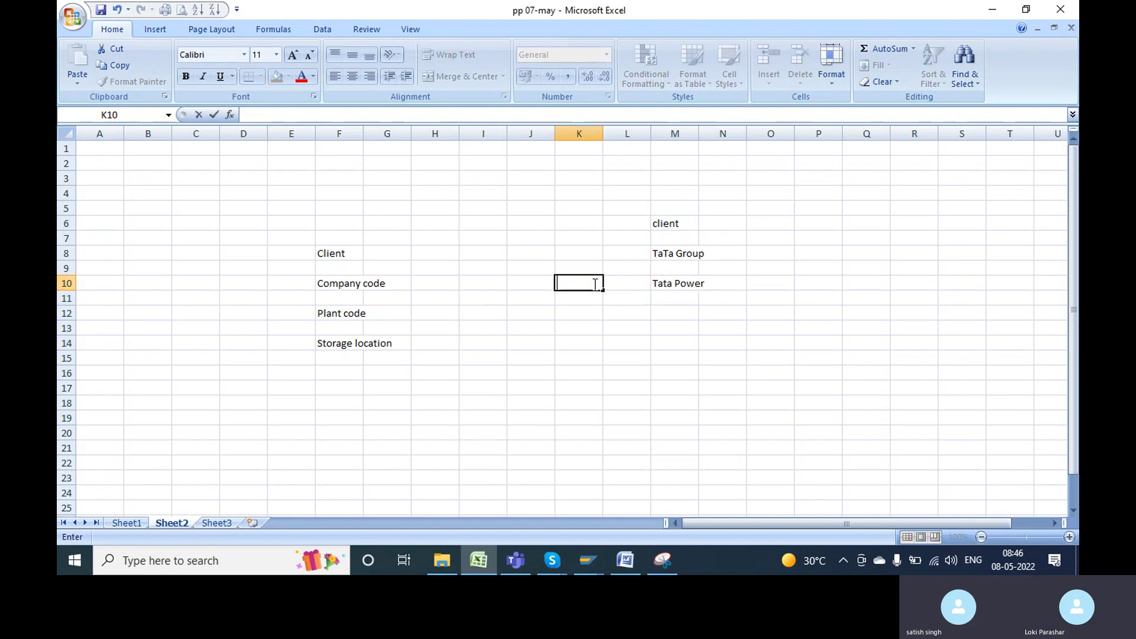
click(774, 282)
text(Tata Steel)
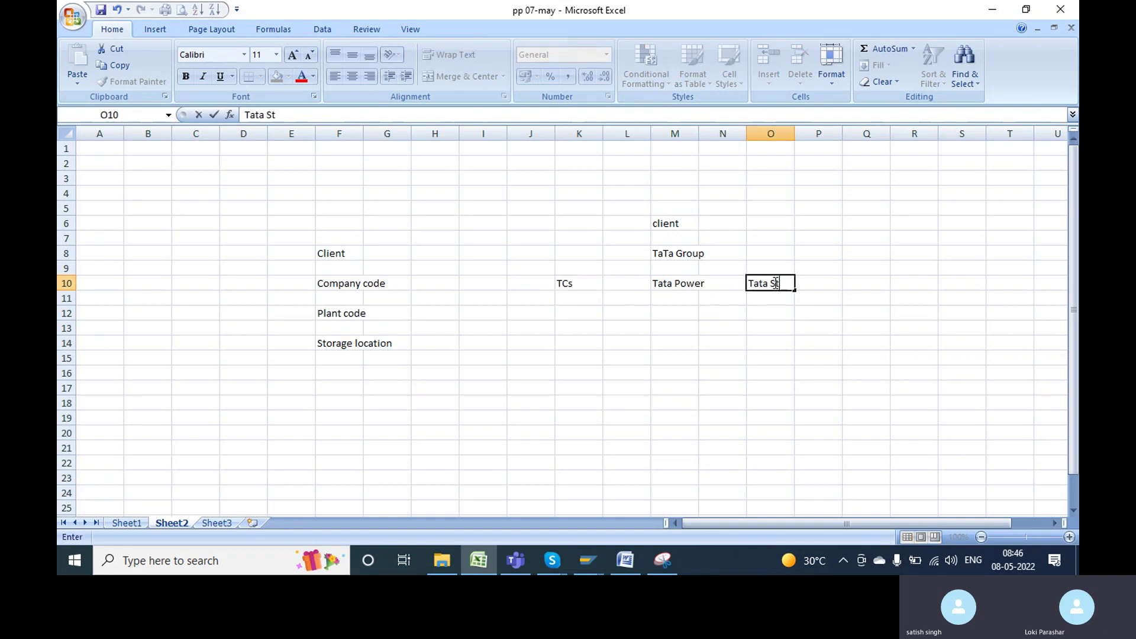
key(Return)
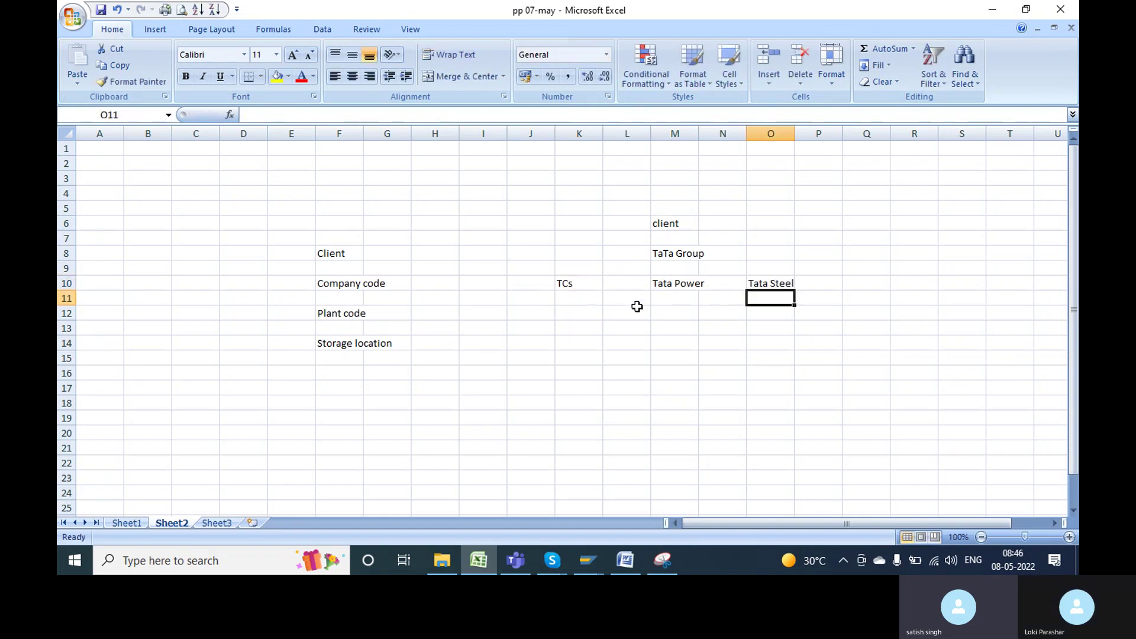
click(578, 318)
text(St)
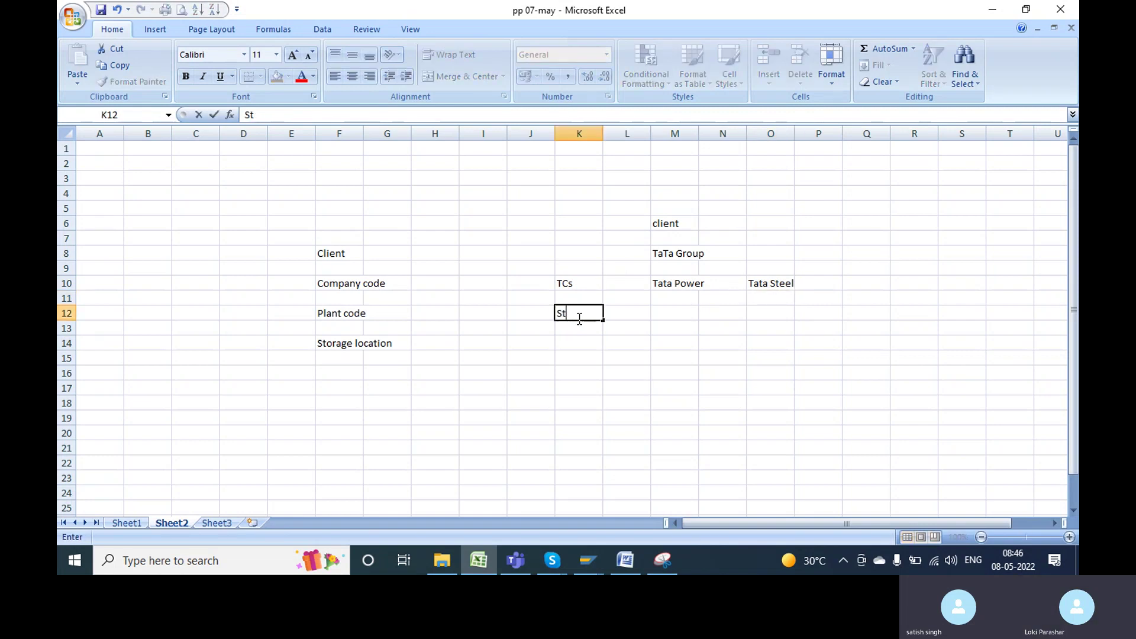
text(o1)
Fill the TCs codes St01, st02 and st03 into K12:K14
key(Return)
text(st02)
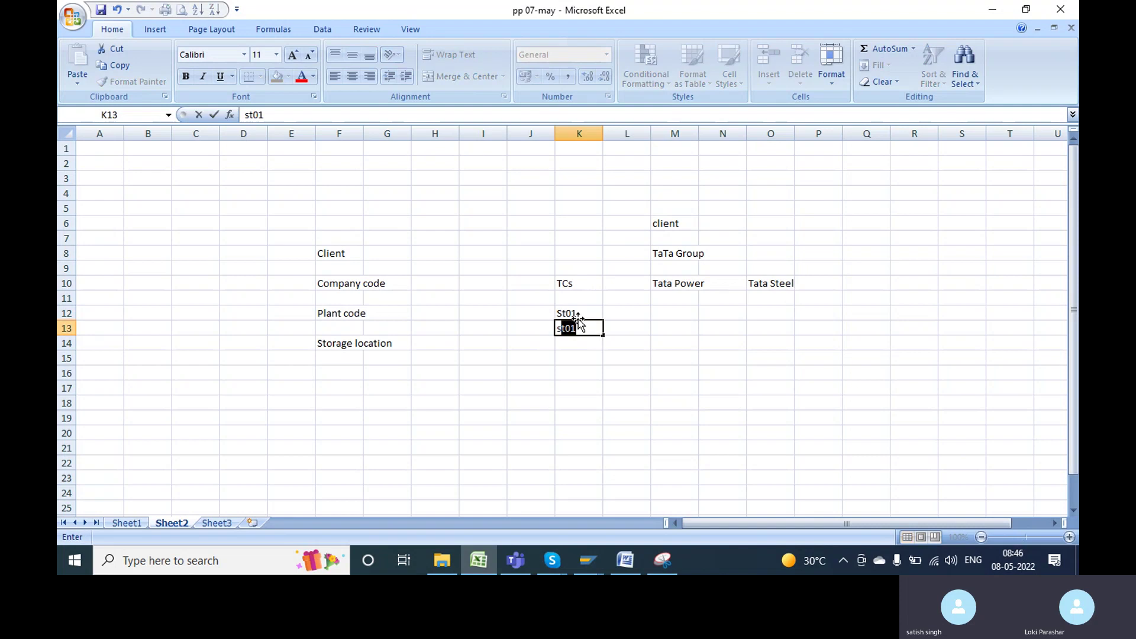
key(Return)
text(st03)
key(Return)
Label rows 12–14 as rm, sfg and fg in J12:J14
click(544, 316)
text(rm)
key(Return)
text(sfg)
key(Return)
text(fg)
key(Return)
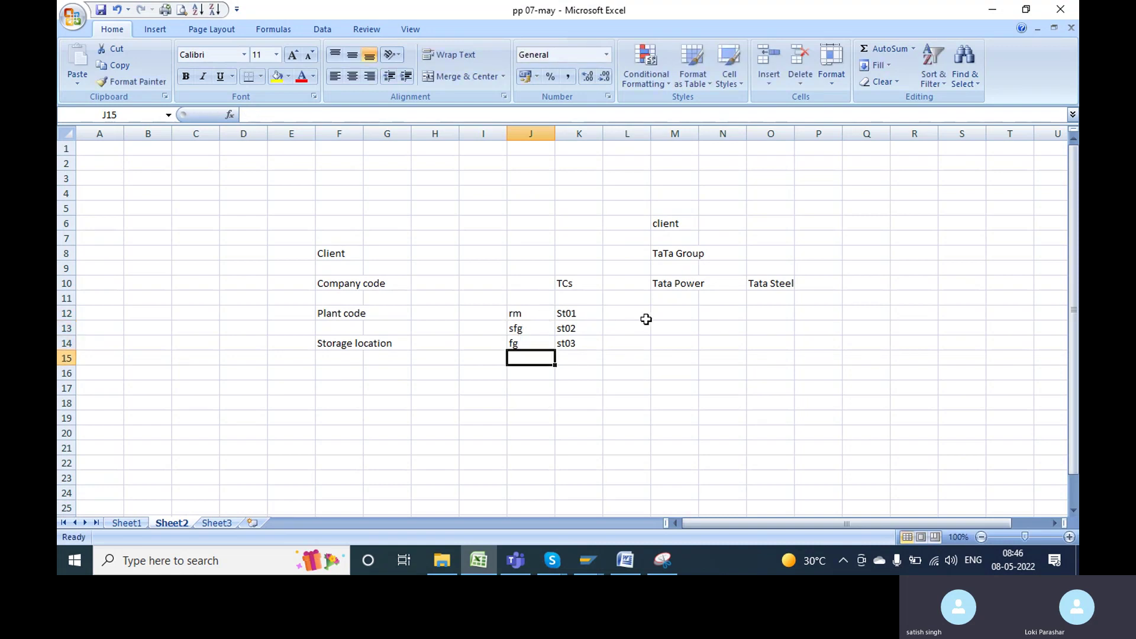
Enter Tata Power's codes lt01, lt02 and lt03 into M12:M14
click(664, 313)
text(lt01)
key(Return)
text(l)
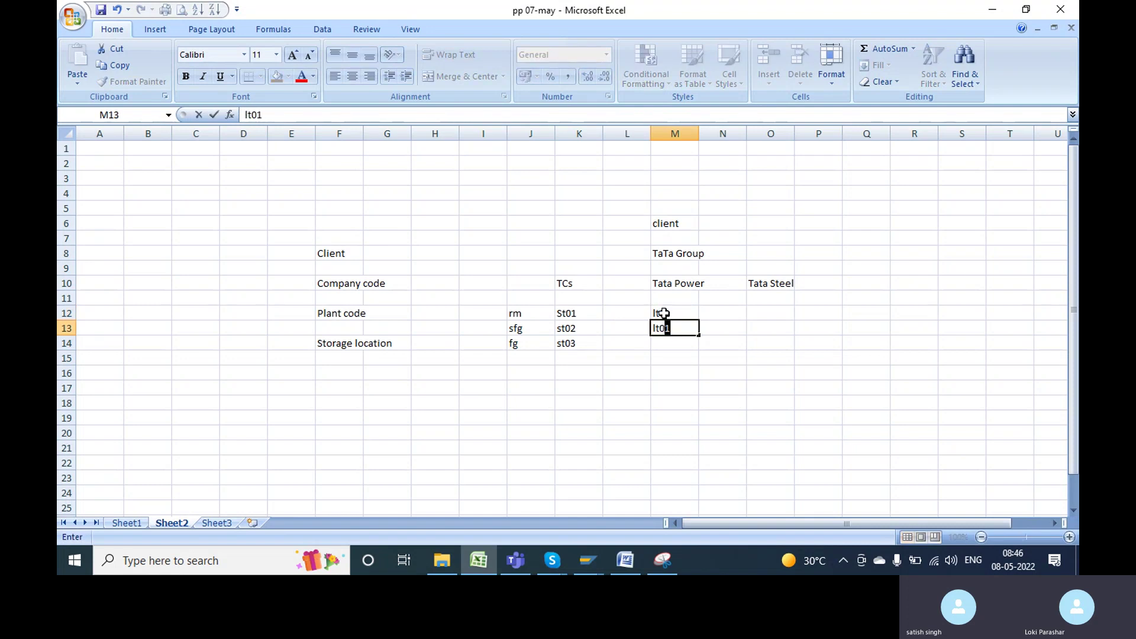
click(663, 314)
click(667, 326)
text(lt02)
key(Return)
text(t)
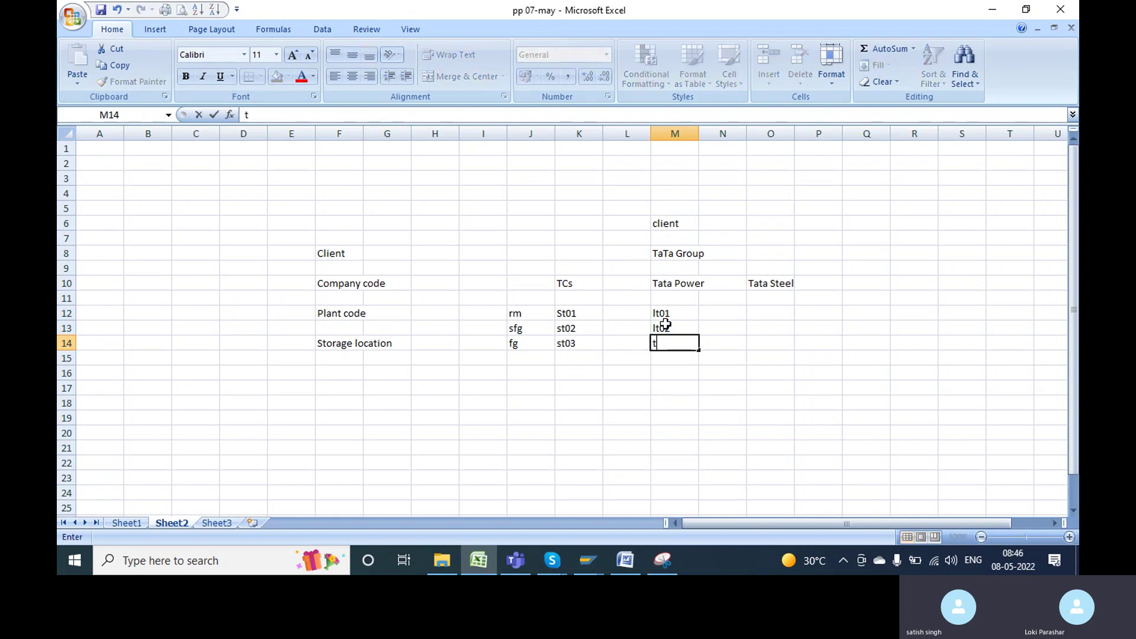
text(lt03)
key(Return)
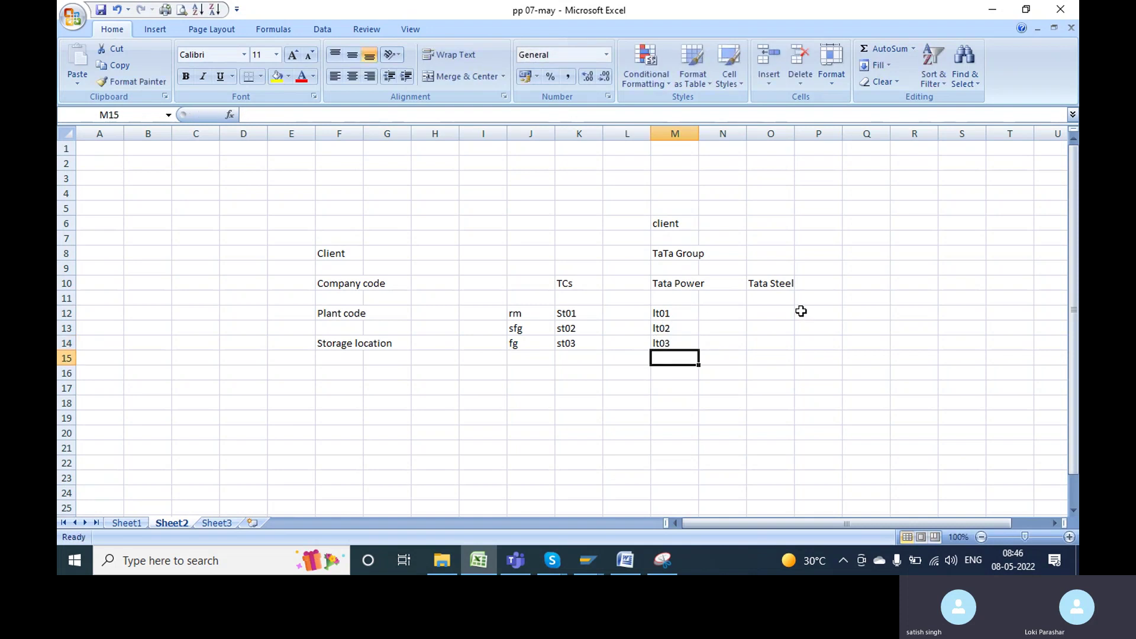
Enter Tata Steel's codes tl01, tl02 and tl03 into O12:O14
click(782, 312)
text(t1)
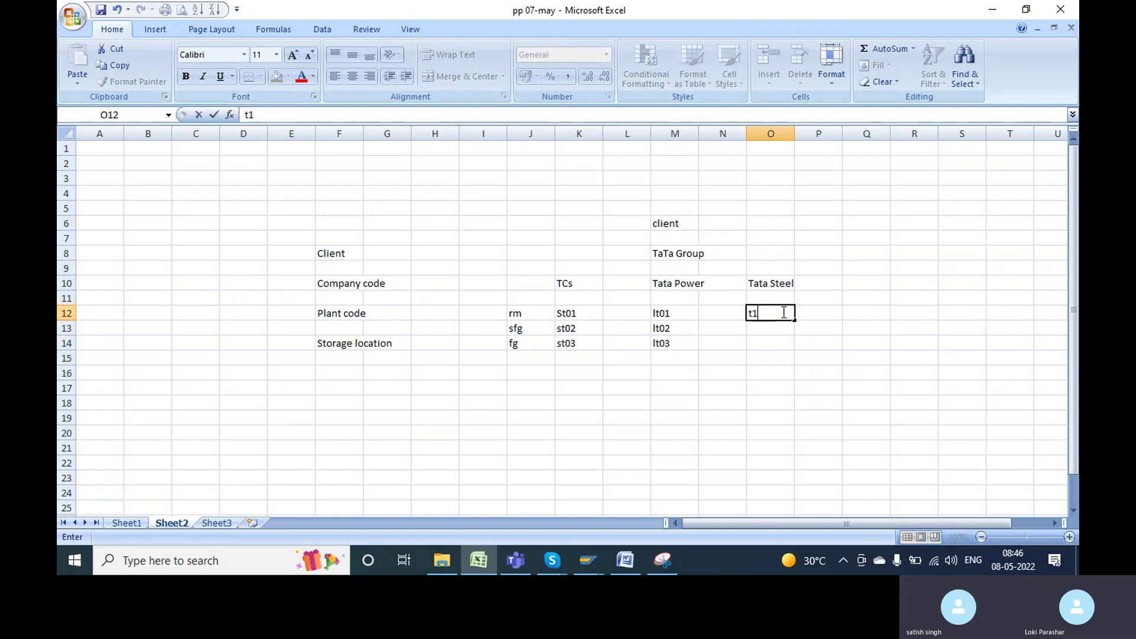
text(01)
key(Return)
text(tl02)
key(Return)
text(tl03)
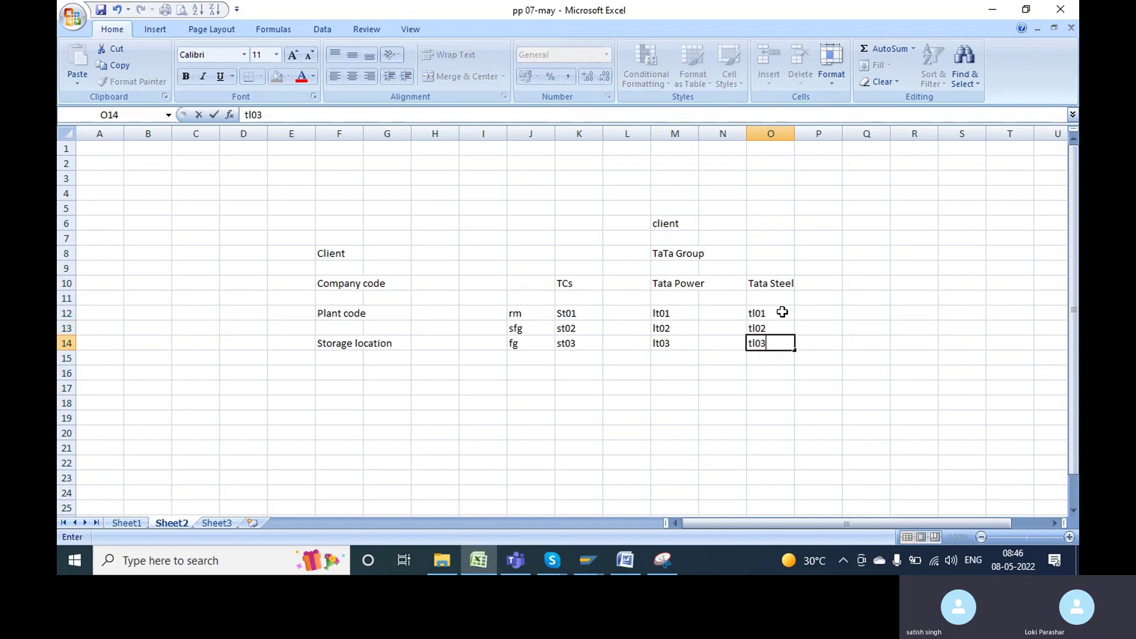
key(Return)
Autofit column F so the Storage location label fits
drag(577, 312, 769, 343)
click(349, 249)
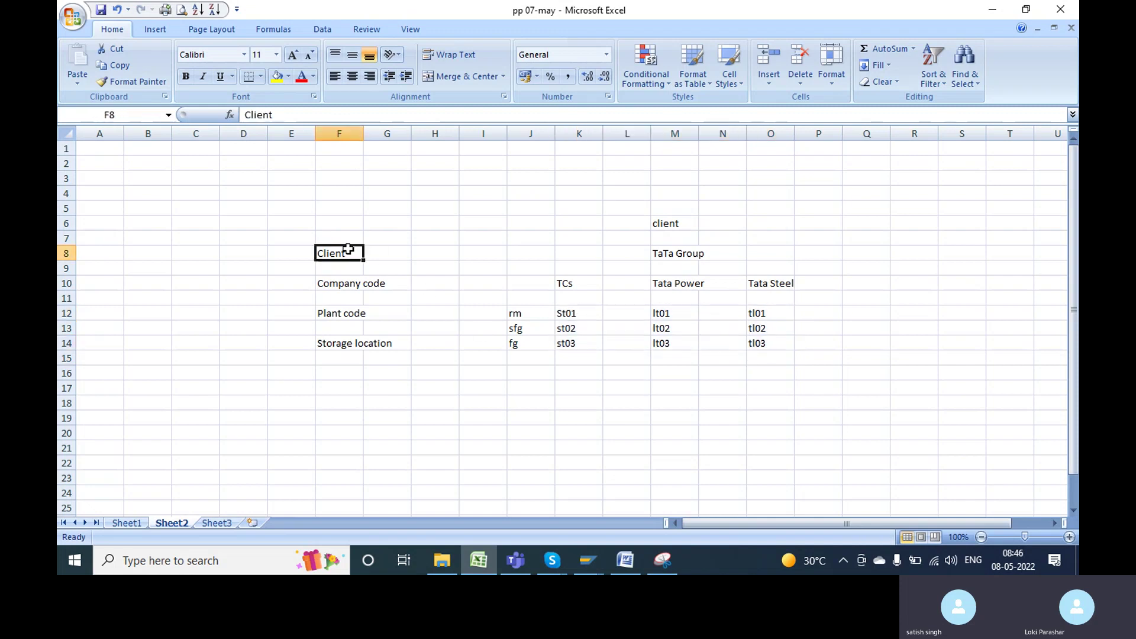
click(368, 251)
click(344, 282)
double_click(363, 134)
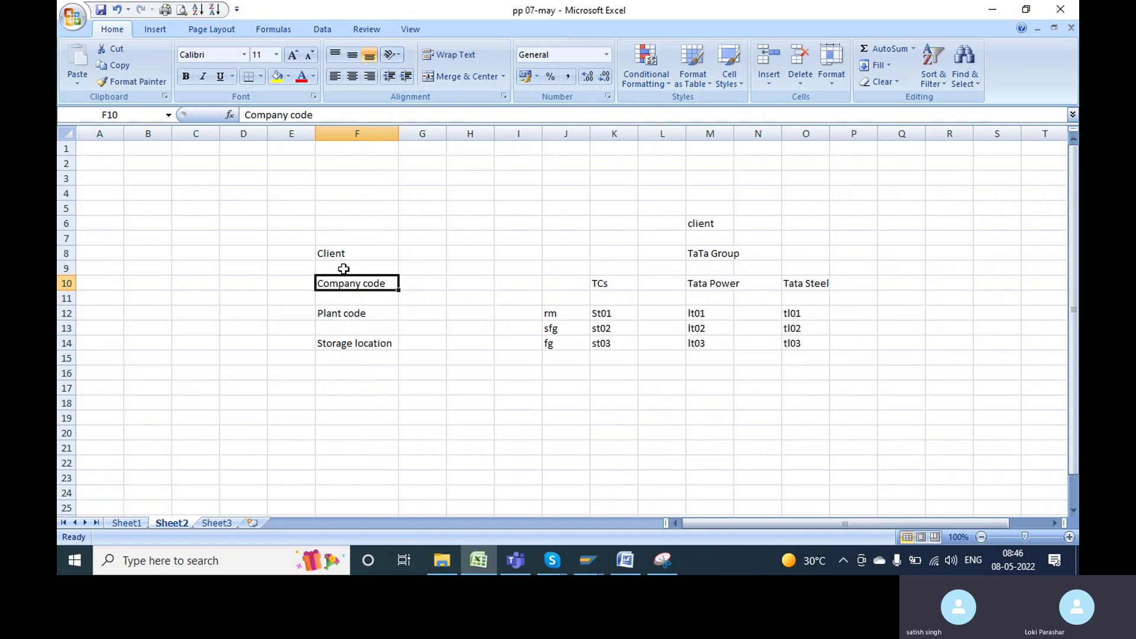
drag(343, 253, 375, 400)
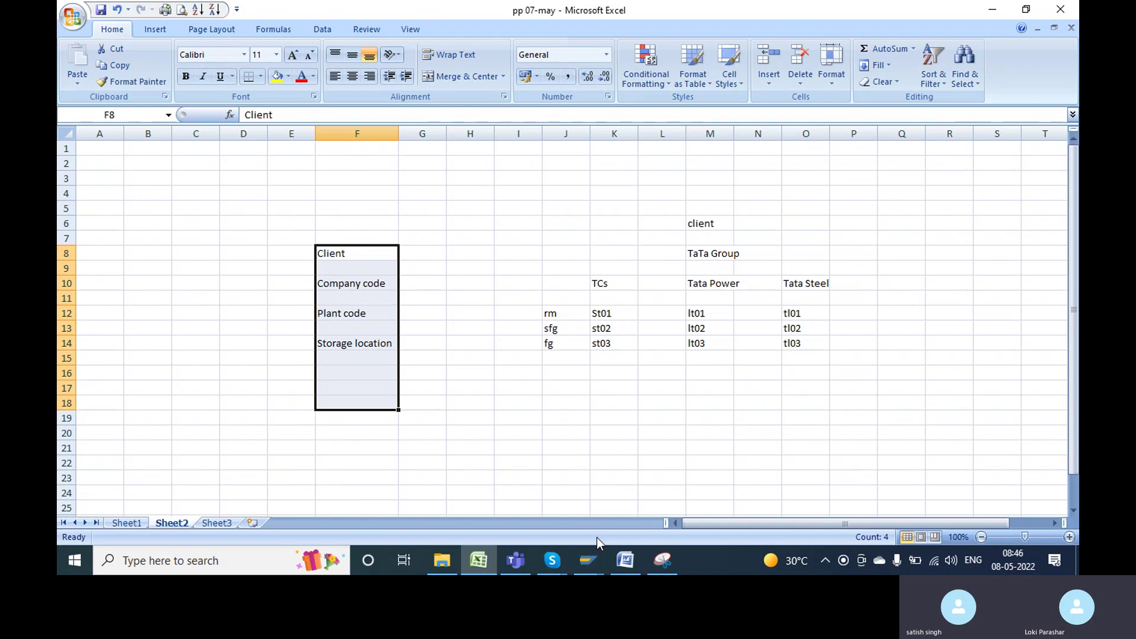
Switch from the spreadsheet to SAP Easy Access via its taskbar preview
mouse_move(595, 553)
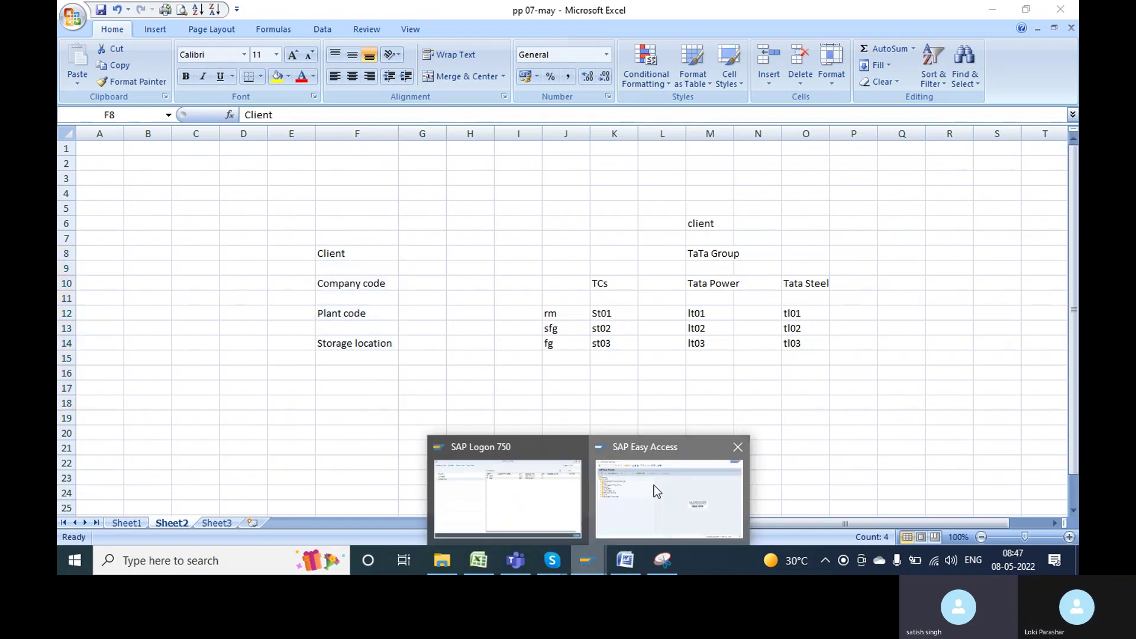
click(654, 485)
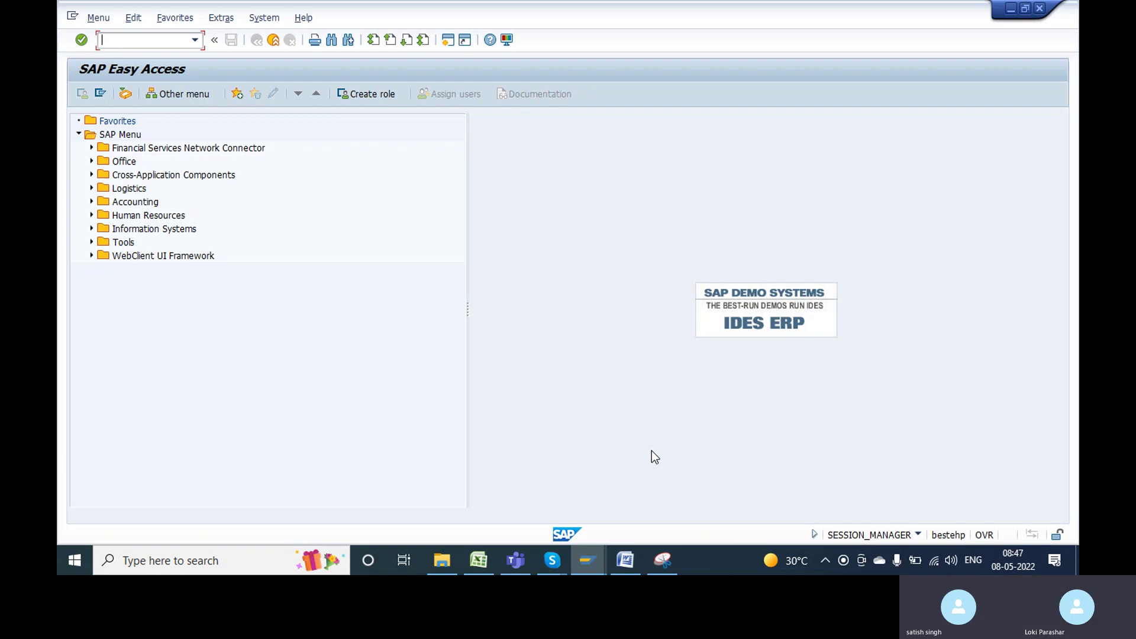
Type the enterprise-structure definition on a new line below the Word heading
click(628, 570)
click(424, 266)
key(Return)
text(the struc)
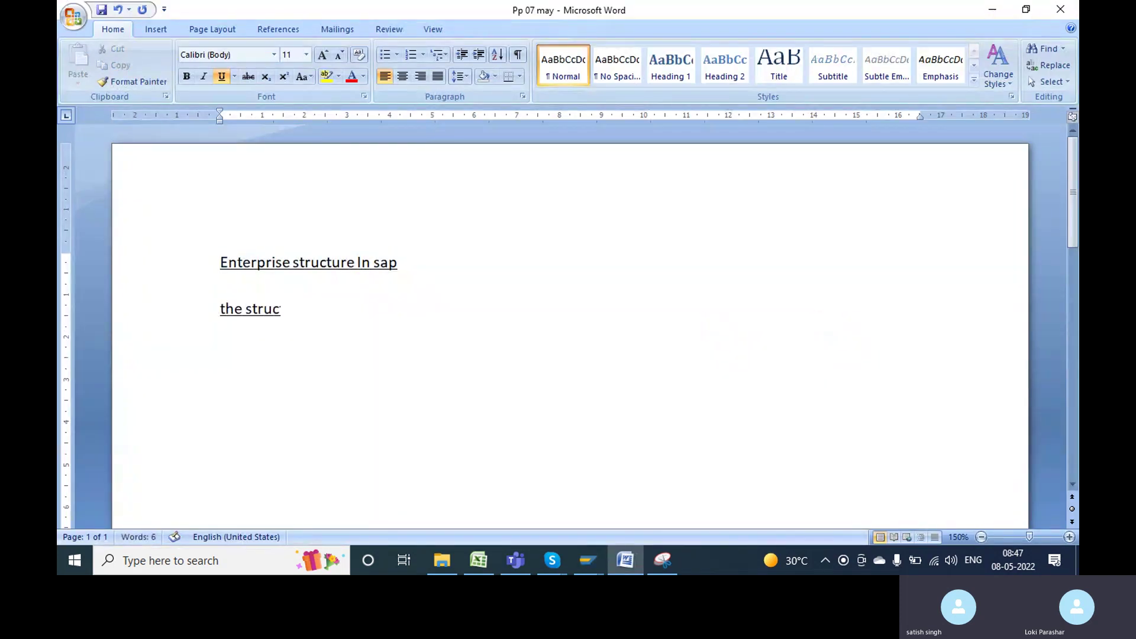
text(ture that re)
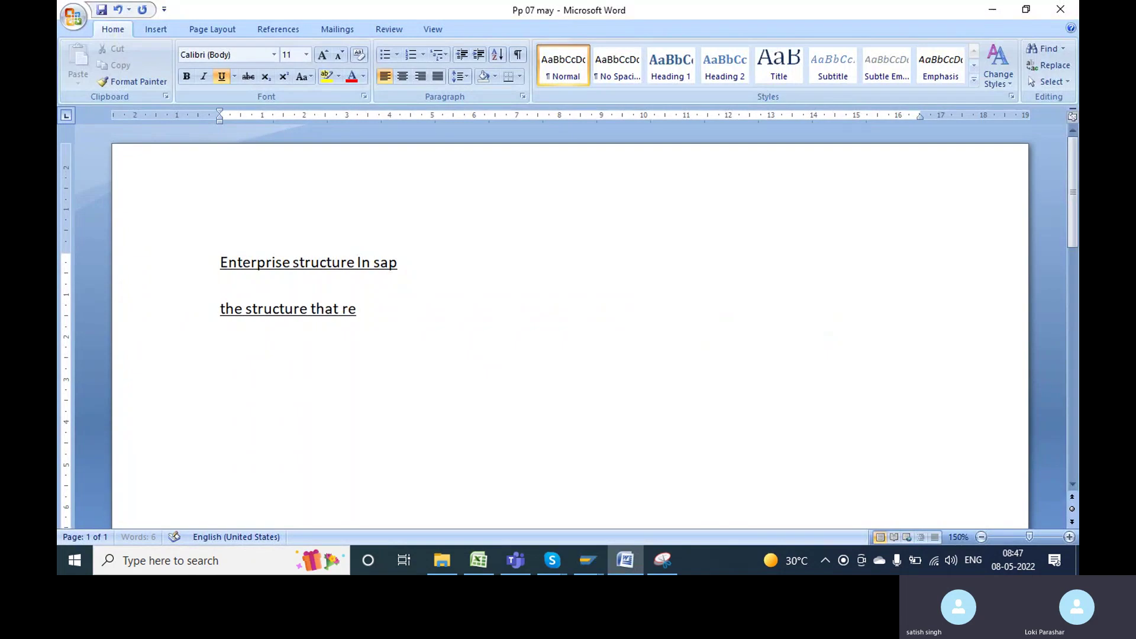
text(preset ab ebter)
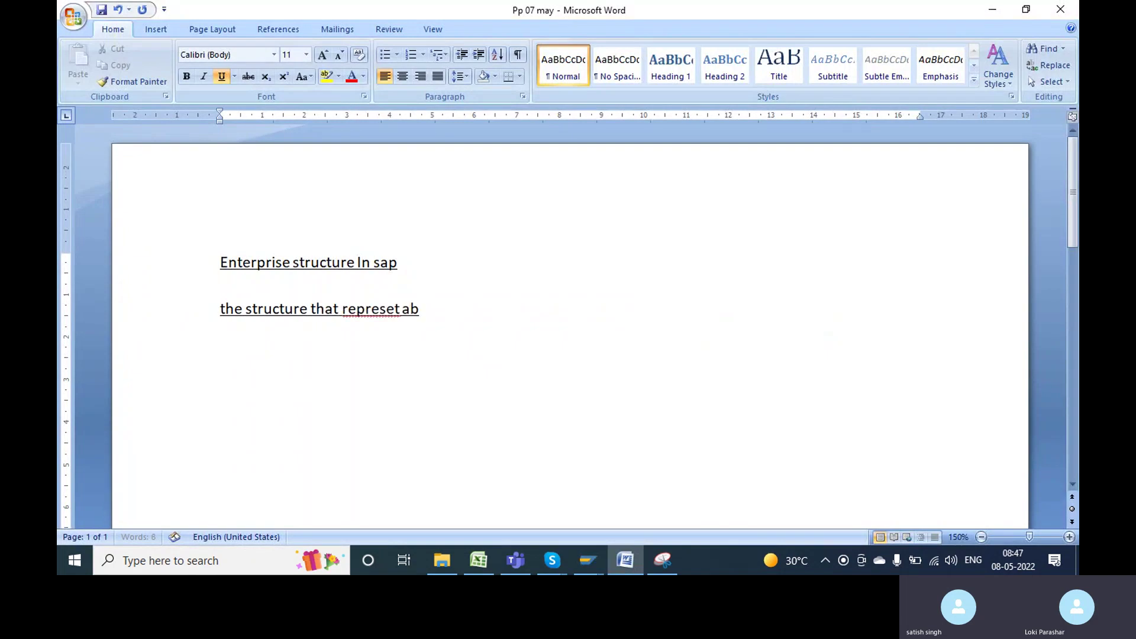
key(BackSpace)
key(BackSpace)
key(BackSpace)
key(BackSpace)
text(nterprise in the sap )
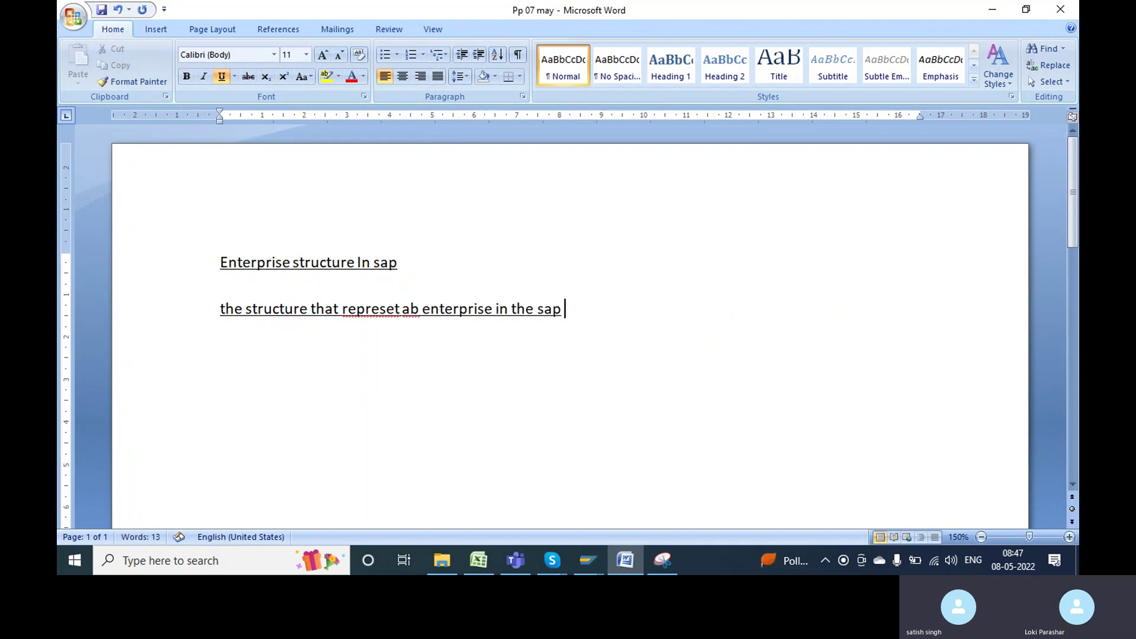
text(erp syter)
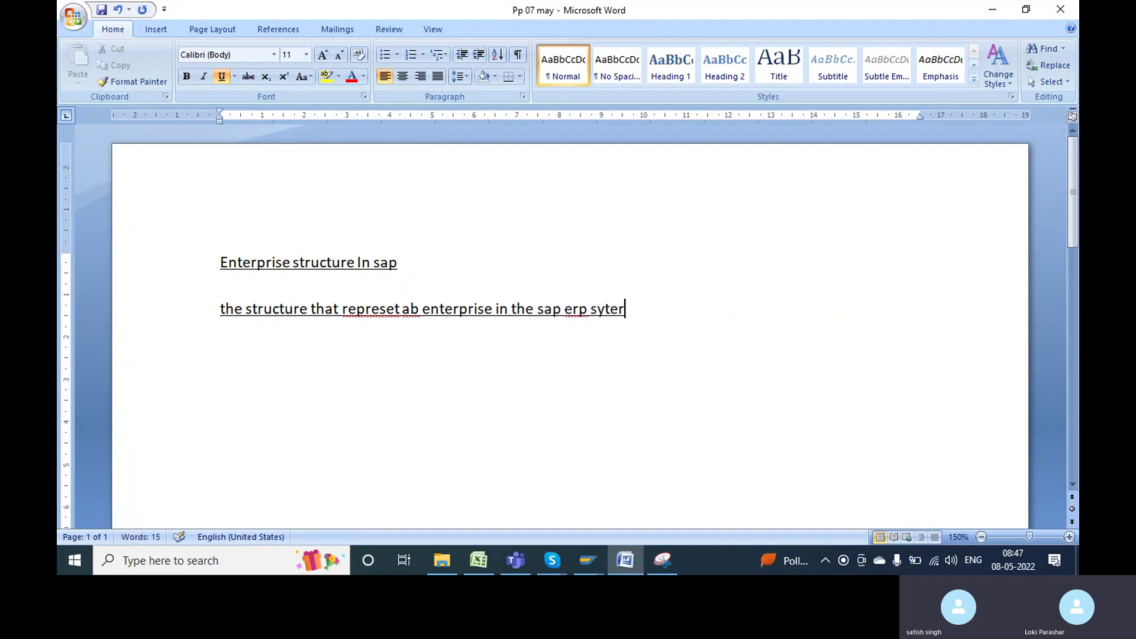
key(BackSpace)
text(m)
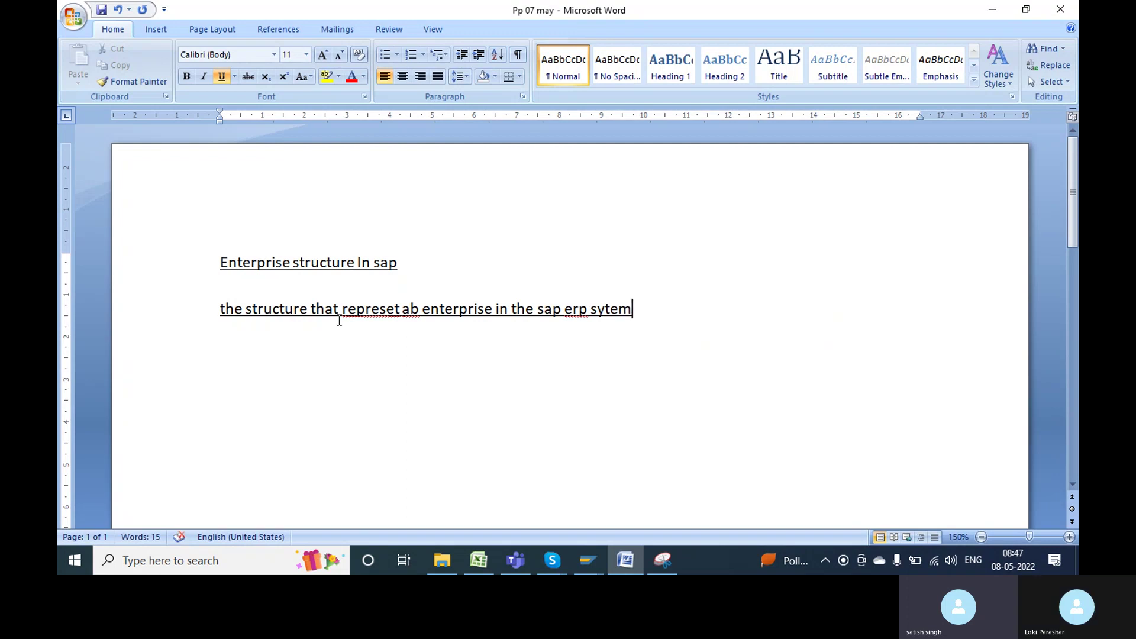
Correct the misspellings to 'represent', 'an' and 'system' using spelling suggestions
right_click(355, 318)
click(435, 83)
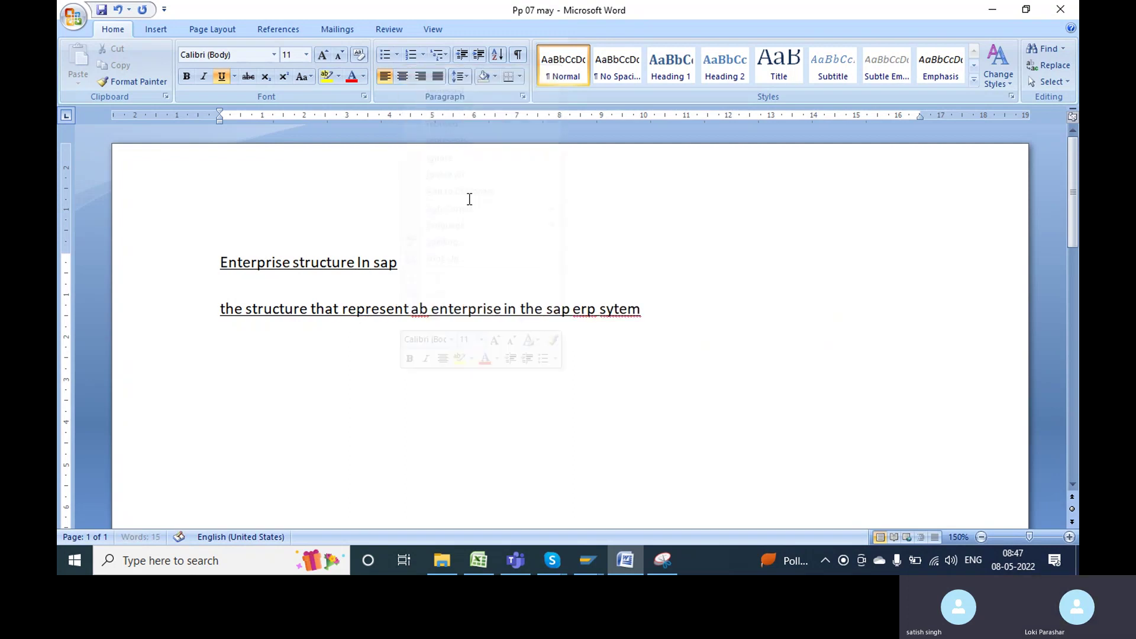
click(429, 319)
key(BackSpace)
text(n)
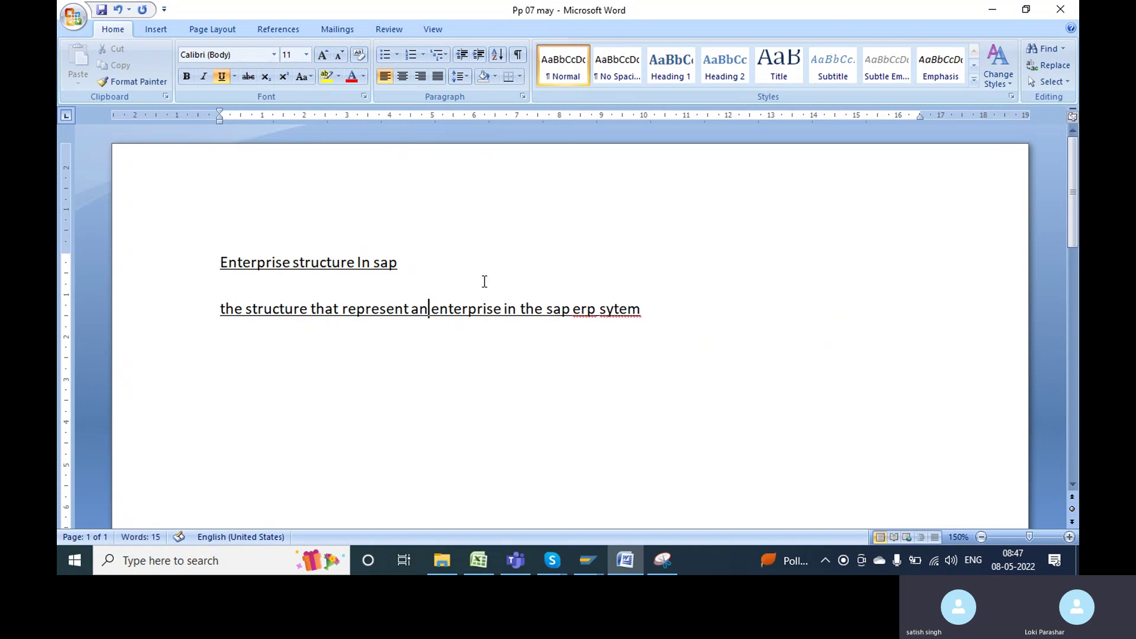
right_click(619, 313)
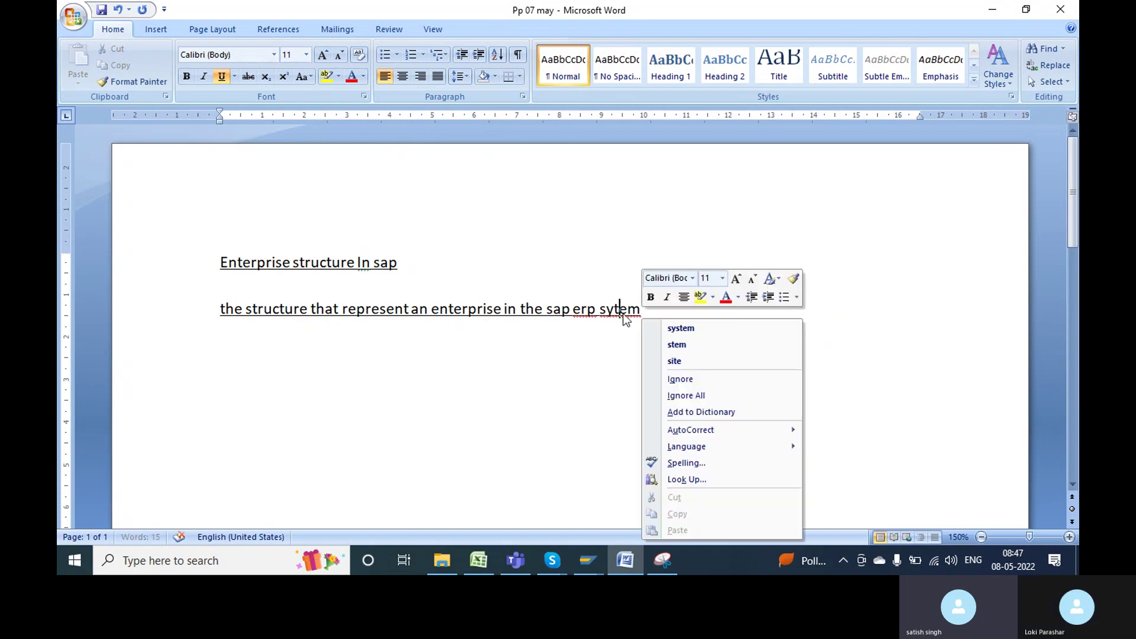
click(680, 327)
right_click(591, 318)
click(628, 74)
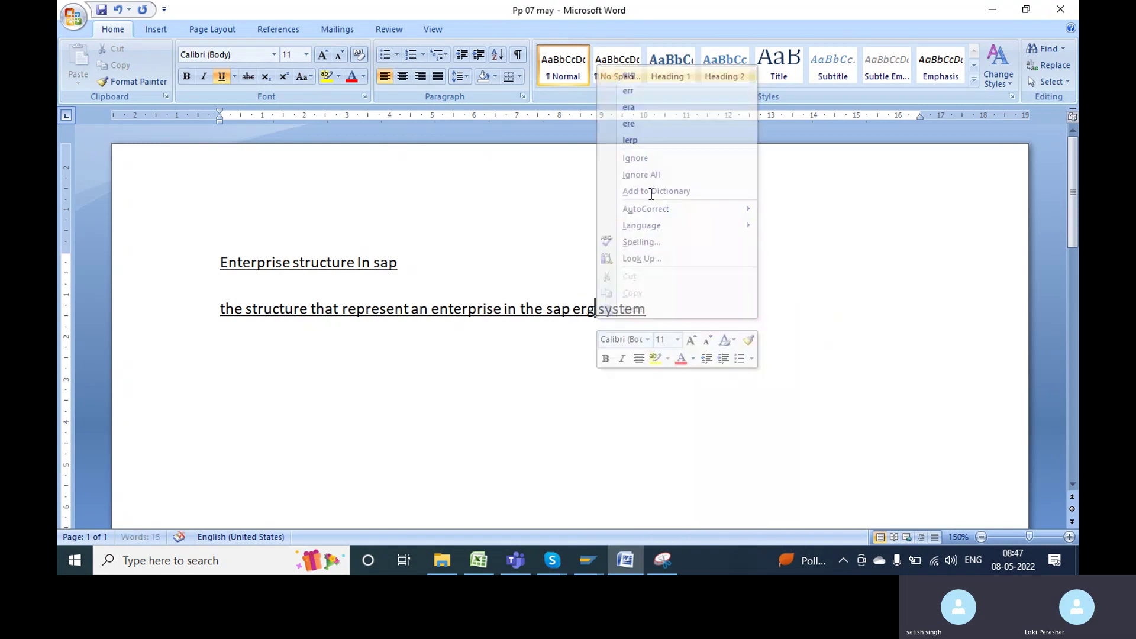
Retype the acronym as ERP and remove the underline from the definition line
double_click(586, 316)
text(ERP)
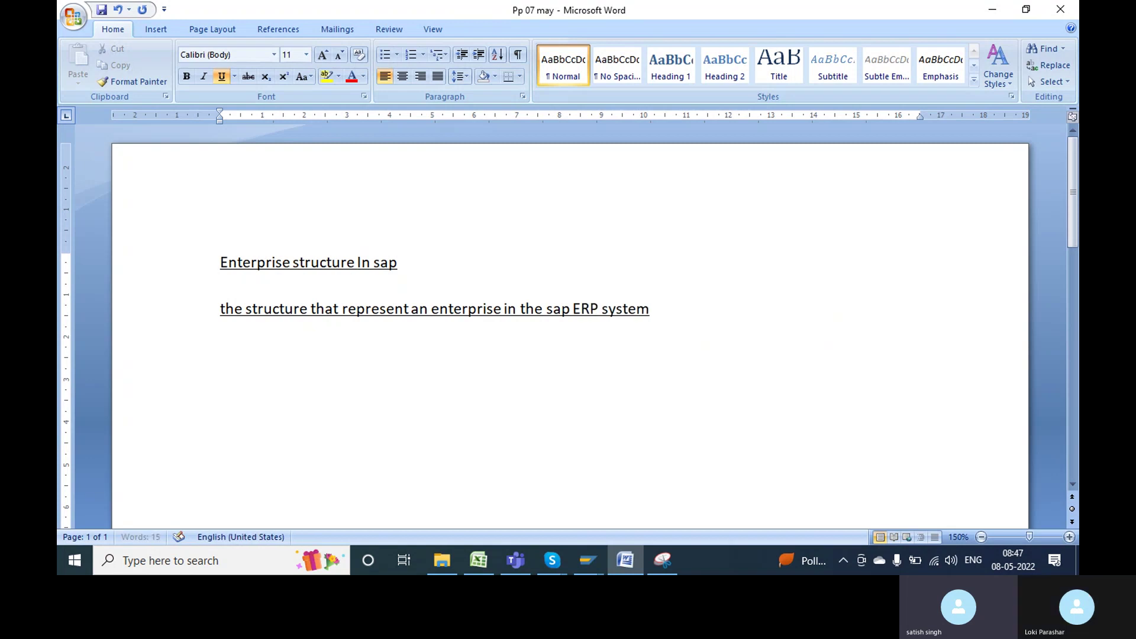
triple_click(671, 313)
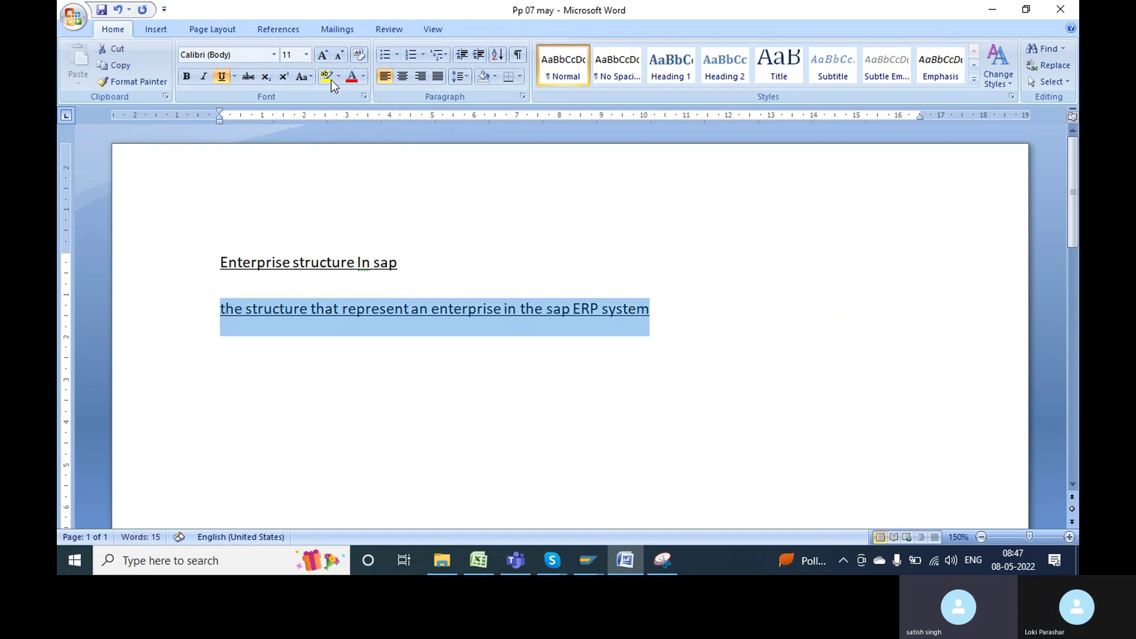
click(222, 77)
click(412, 310)
Pull the definition up under the heading and highlight the heading in yellow
key(Up)
key(BackSpace)
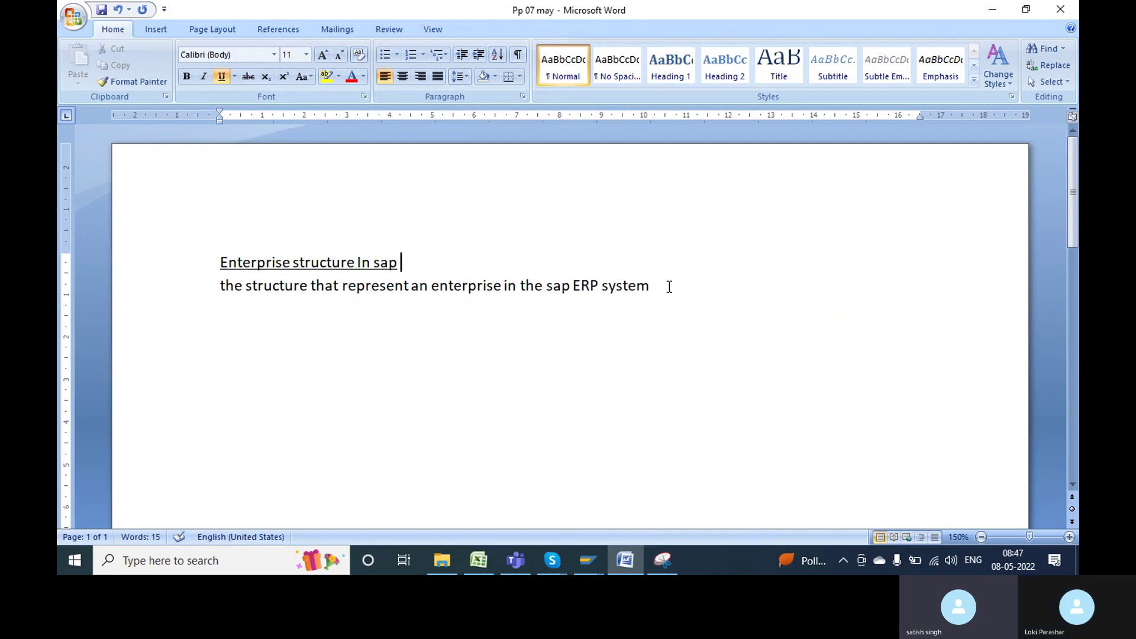
drag(293, 262, 373, 321)
drag(399, 263, 246, 252)
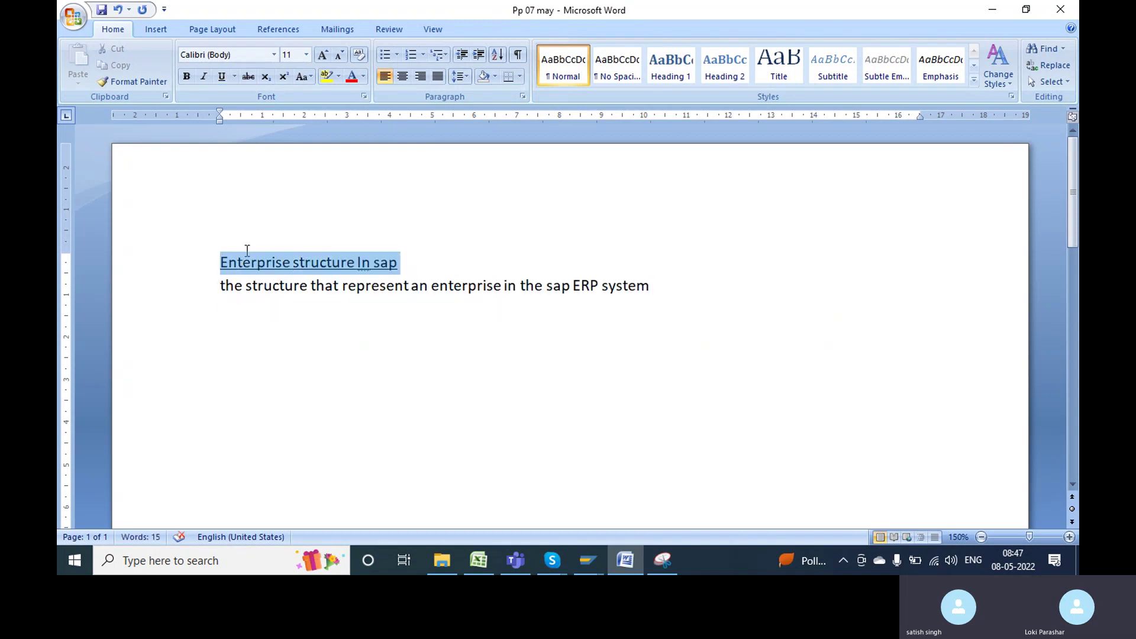
click(320, 77)
key(Left)
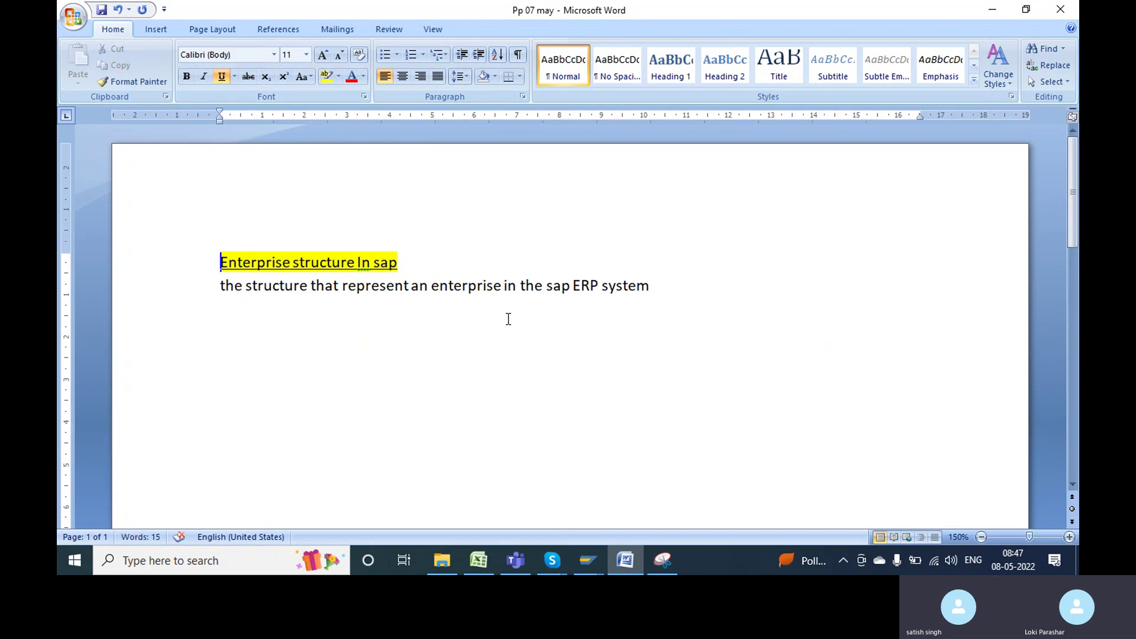
Add 'Step- 1' followed by 'Creation of company code :' below the definition
click(688, 289)
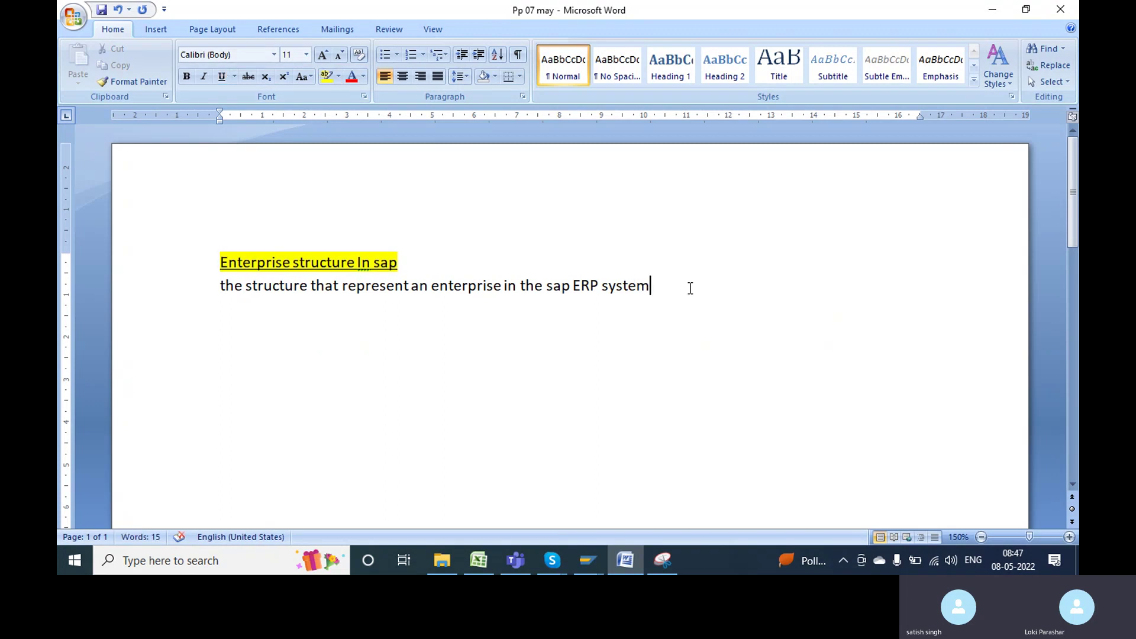
key(Return)
key(Return)
text(Step- q)
key(BackSpace)
text(1)
key(Return)
text(Creation of)
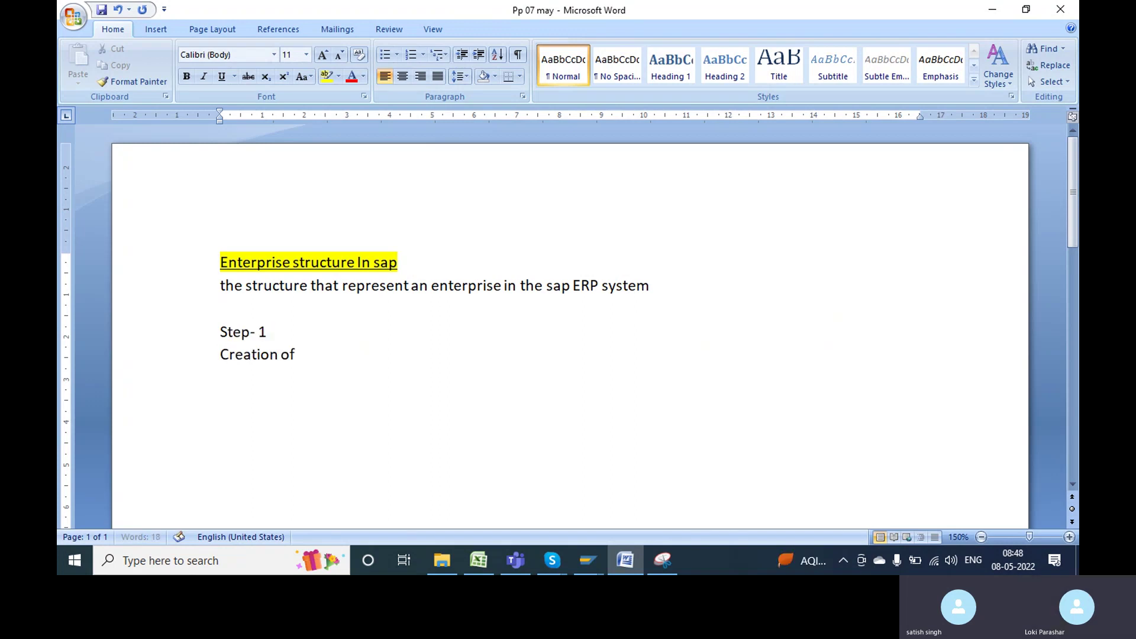
text( company code )
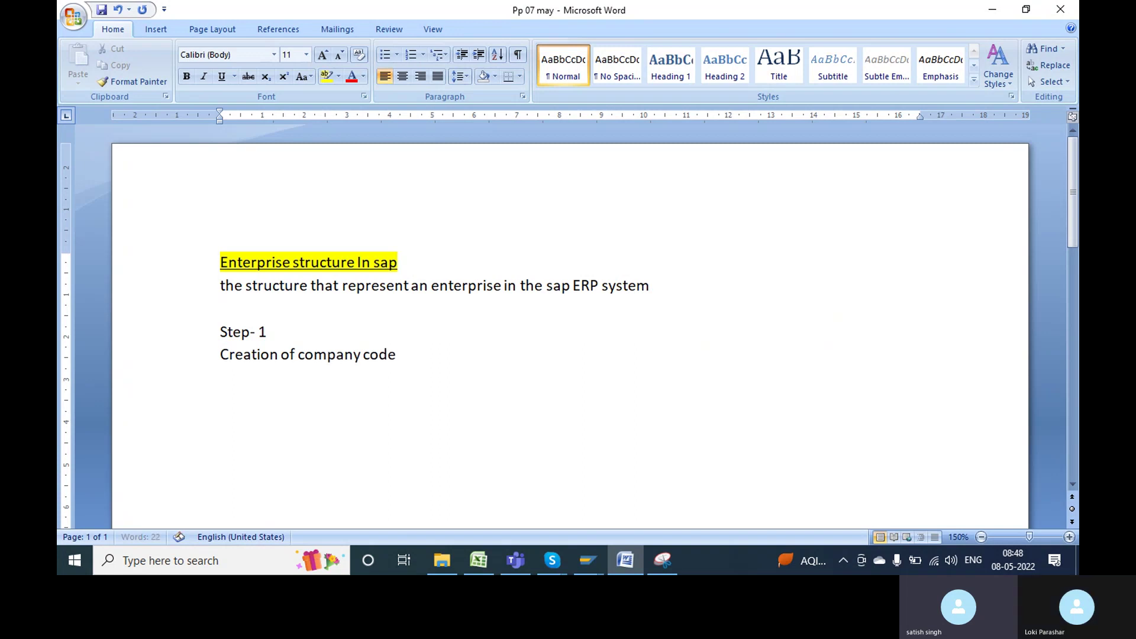
text(:)
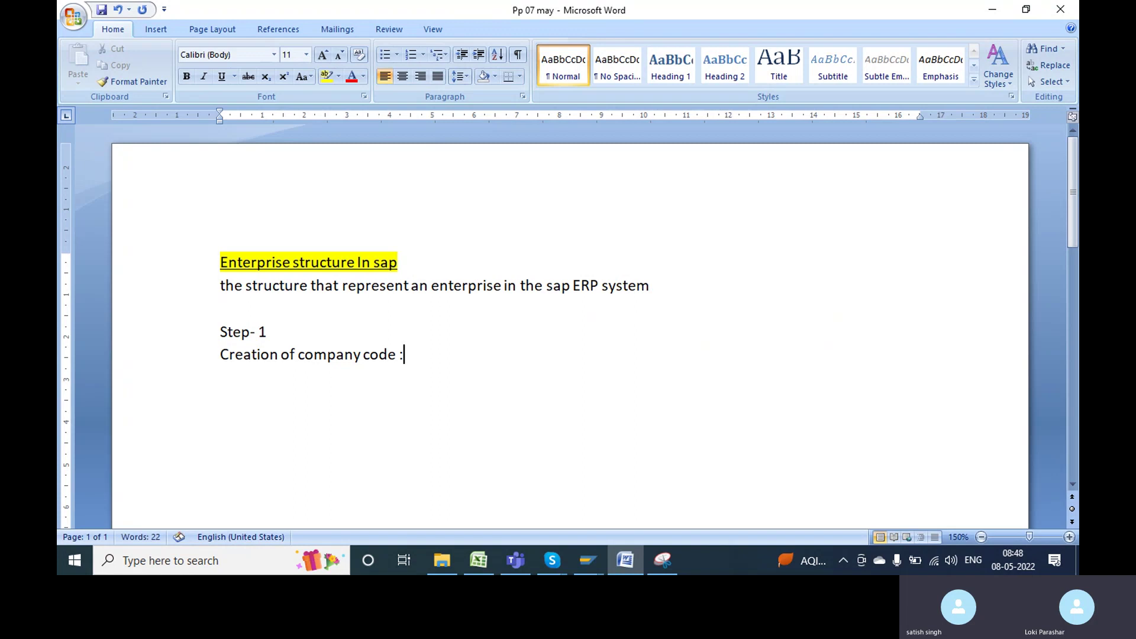
Take a new Snipping Tool capture of the whole SAP Easy Access screen
mouse_move(595, 556)
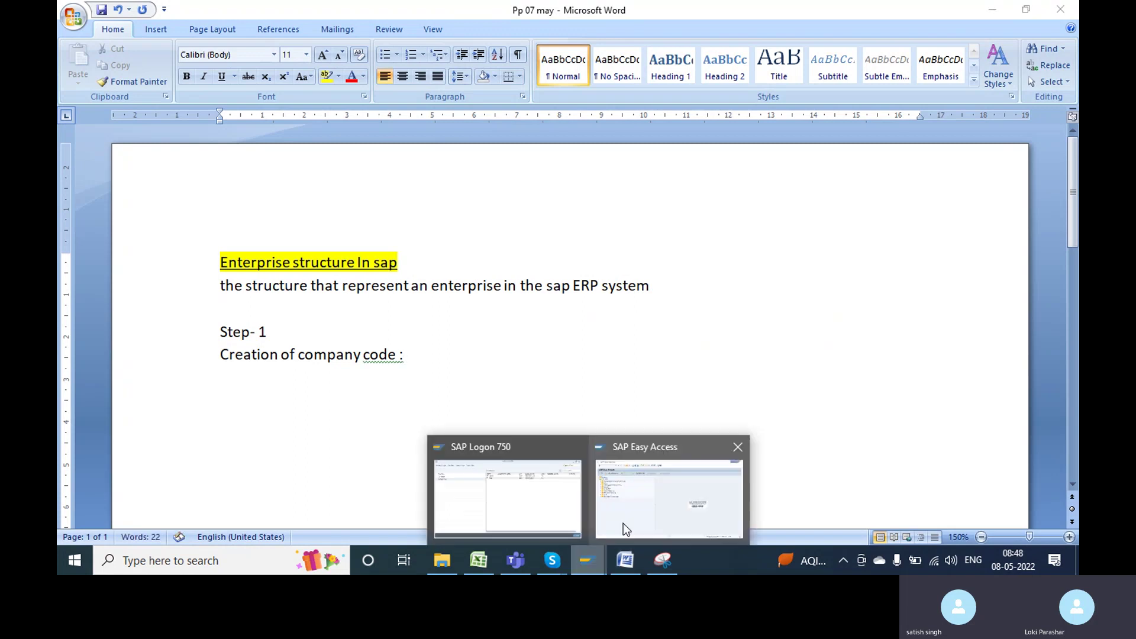
click(648, 496)
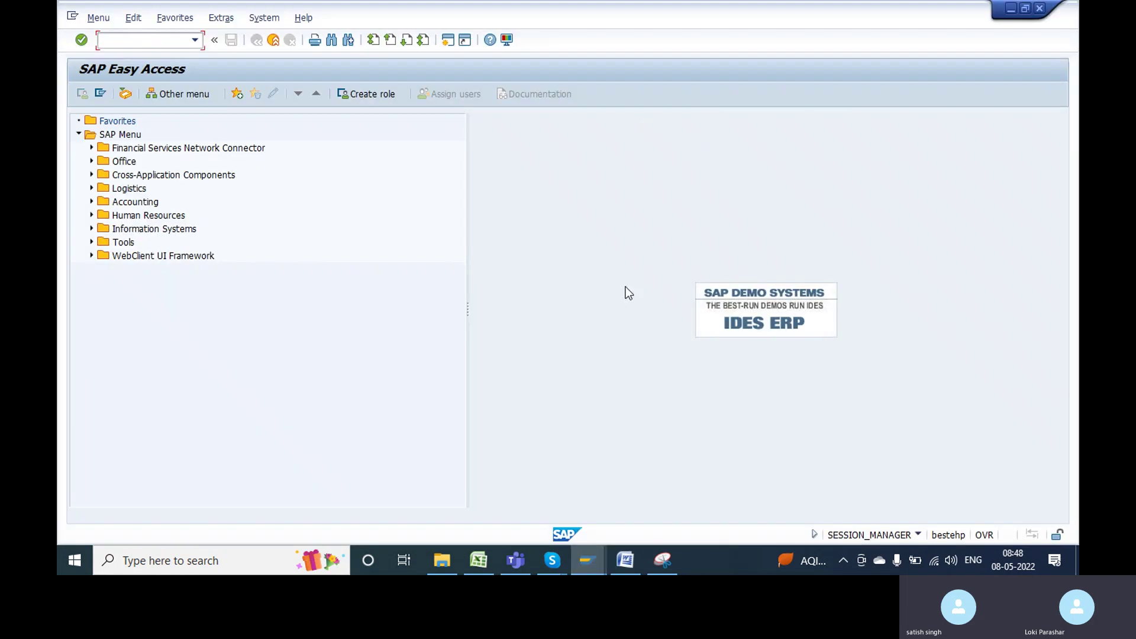
click(674, 560)
click(95, 54)
drag(58, 2, 961, 451)
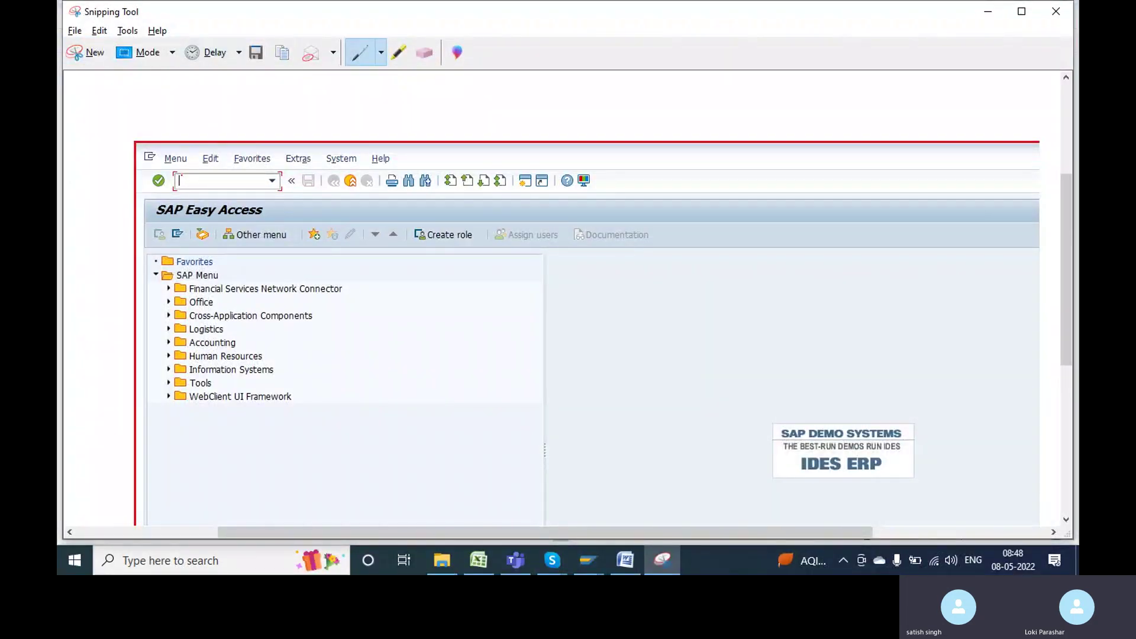
Circle the empty command field in red and add a line with a handwritten note
mouse_move(172, 167)
mouse_down()
mouse_move(168, 200)
mouse_move(288, 199)
mouse_move(265, 167)
mouse_up()
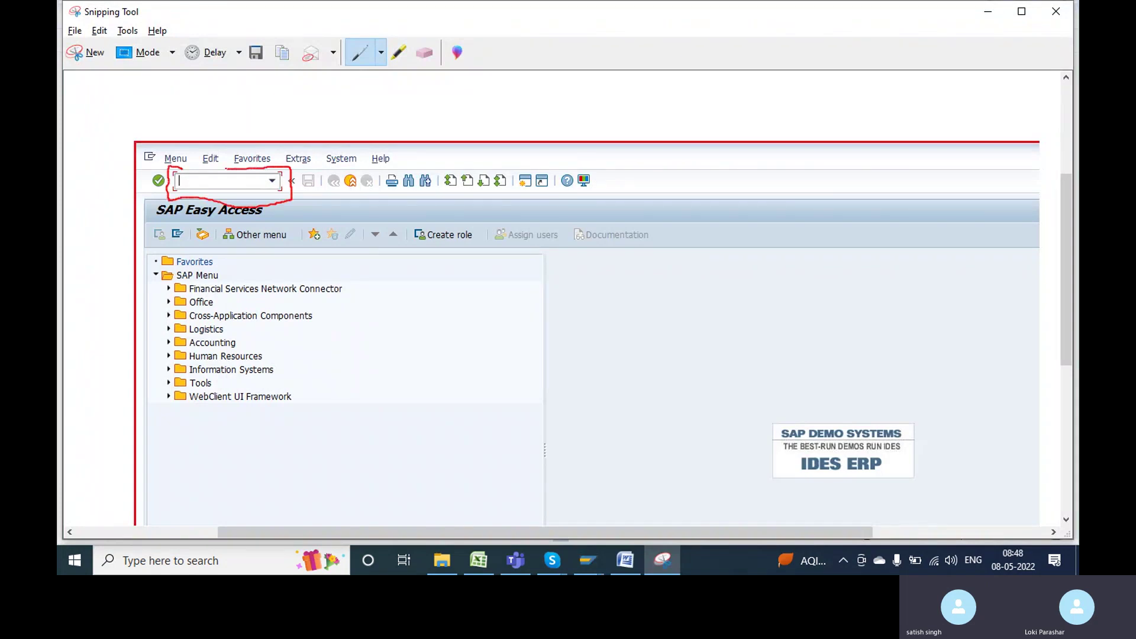
drag(290, 199, 382, 354)
mouse_move(436, 329)
mouse_down()
mouse_move(428, 349)
mouse_move(443, 356)
mouse_up()
drag(448, 335, 489, 337)
mouse_move(496, 323)
mouse_down()
mouse_move(414, 361)
mouse_move(439, 355)
mouse_up()
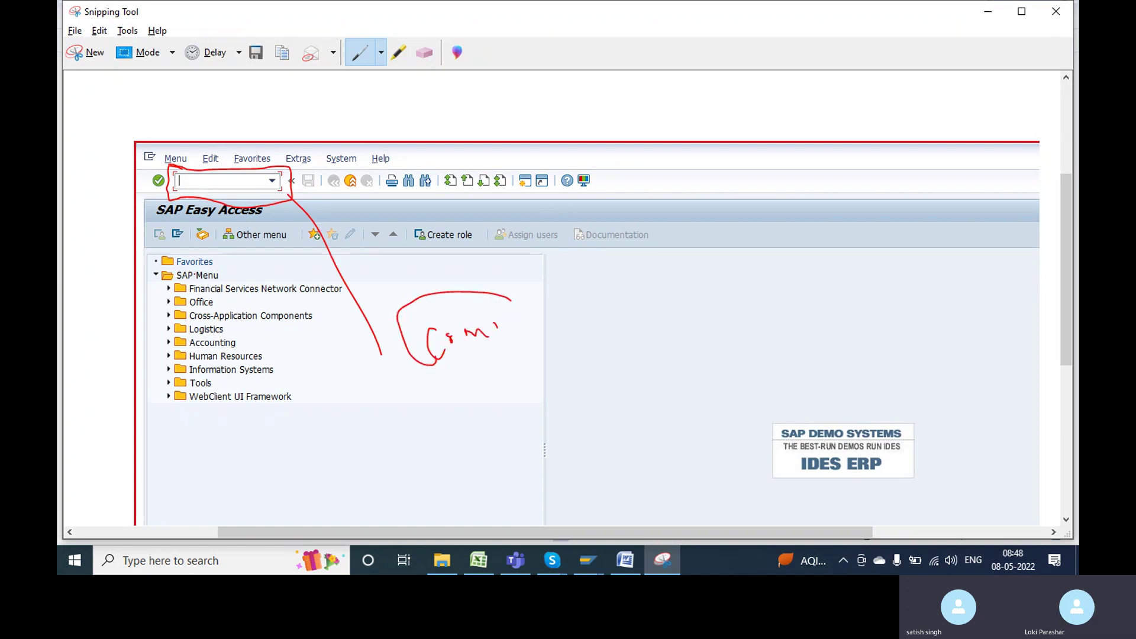
Loop around the SAP Menu tree in red and add extra pen strokes
mouse_move(130, 288)
mouse_down()
mouse_move(126, 385)
mouse_move(177, 418)
mouse_move(334, 394)
mouse_move(347, 278)
mouse_move(305, 258)
mouse_move(149, 274)
mouse_up()
drag(330, 407, 376, 438)
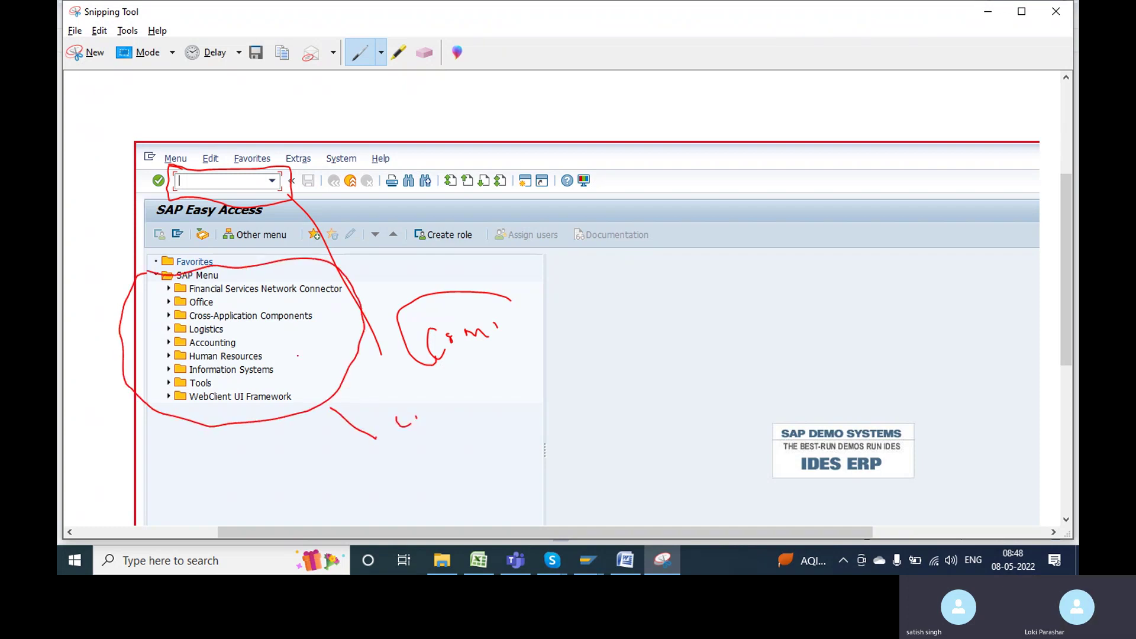
drag(259, 290, 258, 384)
drag(243, 167, 346, 92)
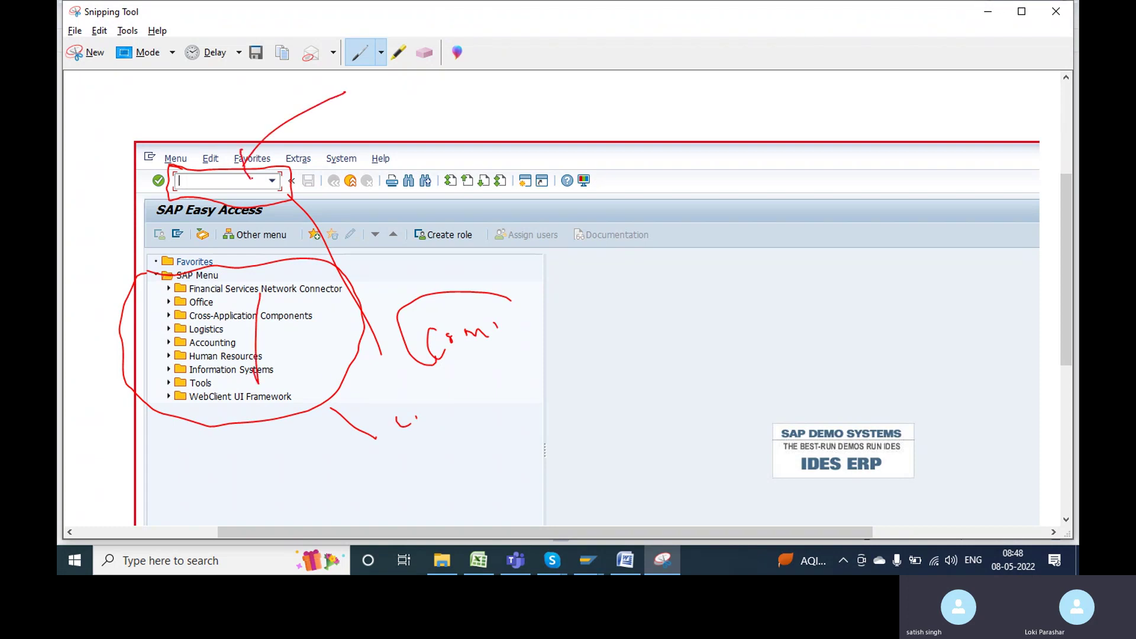
Give the Company code label in cell F10 a yellow fill in the Excel mapping sheet
click(987, 11)
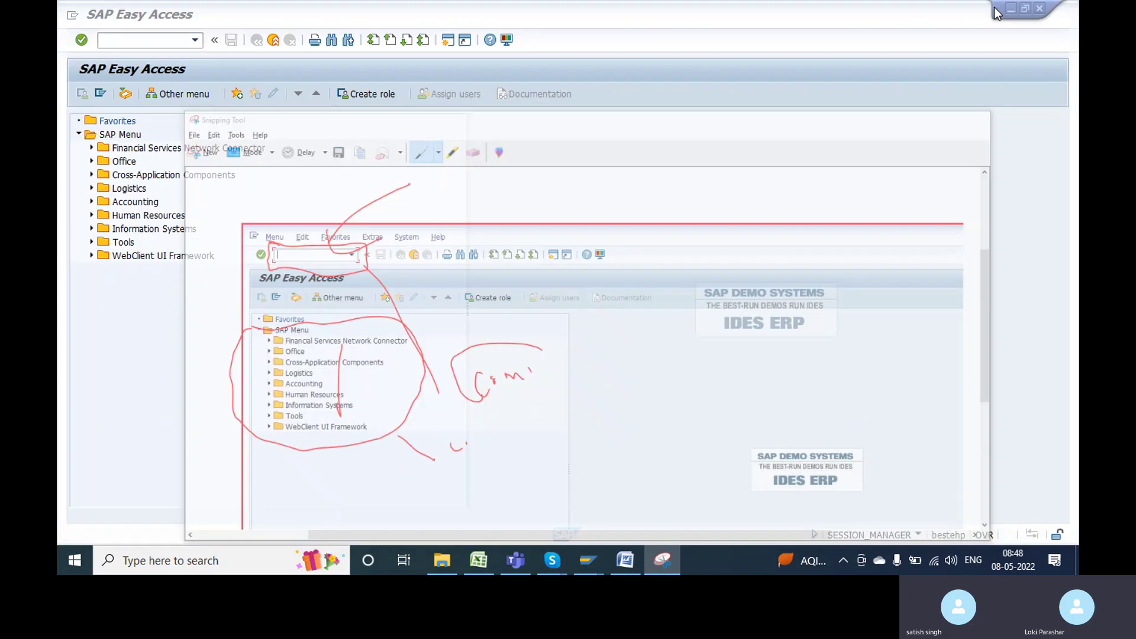
click(626, 559)
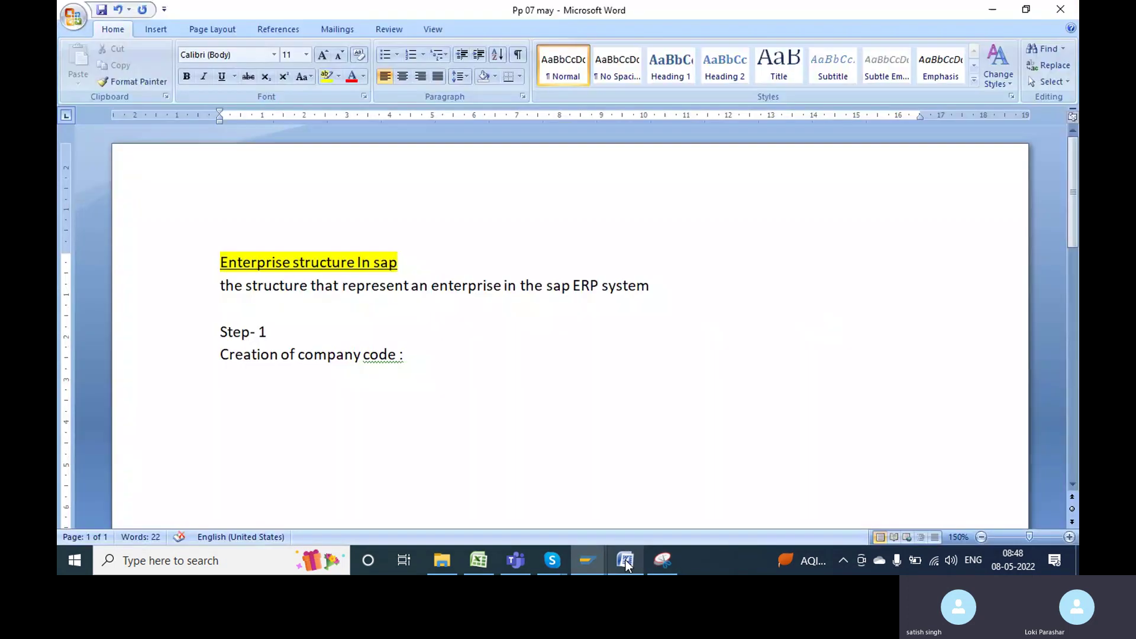
right_click(394, 357)
click(491, 552)
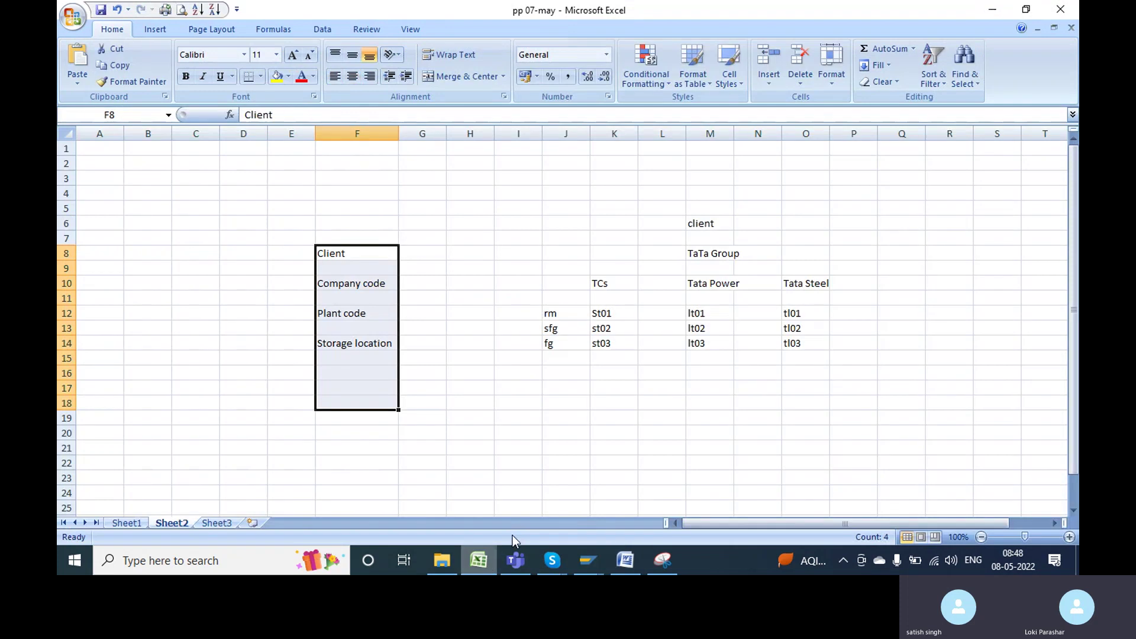
click(356, 283)
click(277, 76)
click(501, 402)
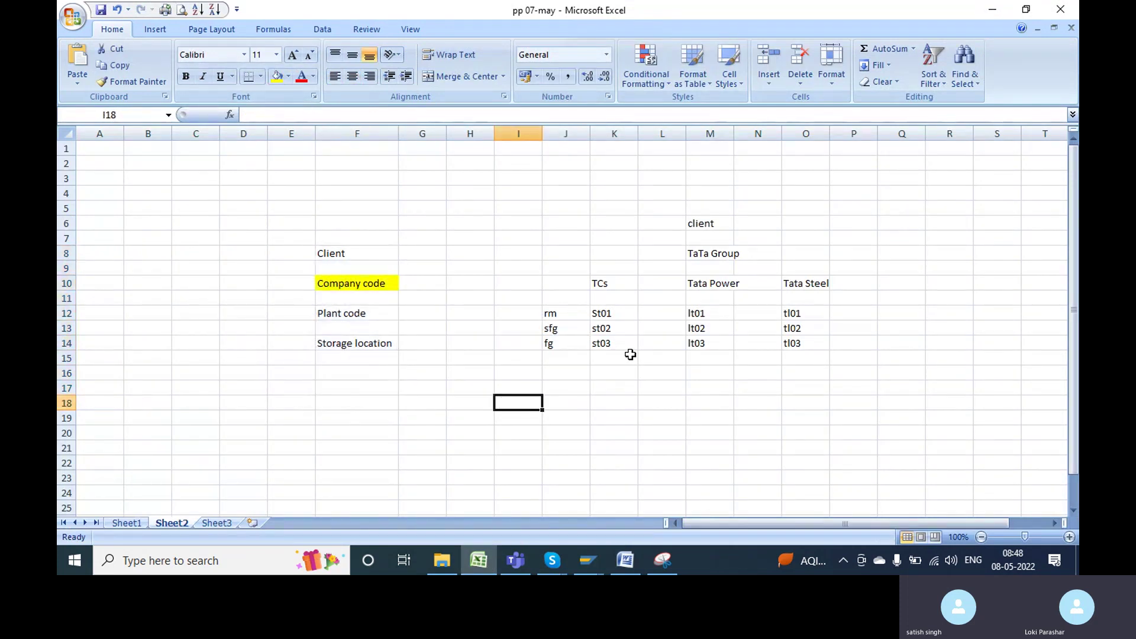
Return to the SAP Easy Access window
key(alt+Tab)
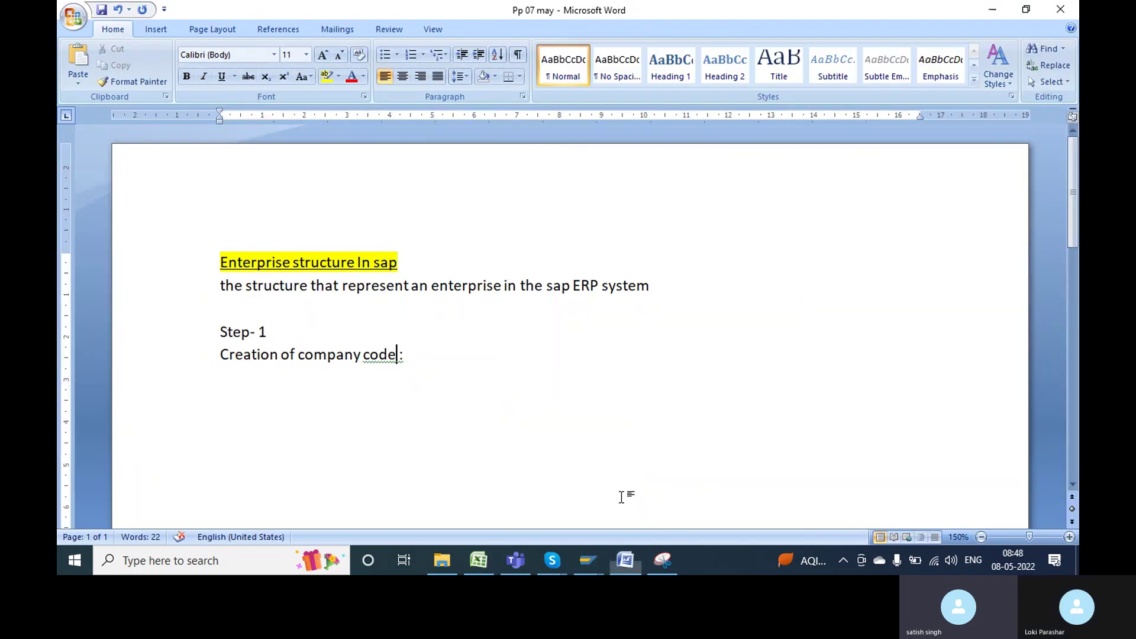
mouse_move(587, 560)
click(661, 512)
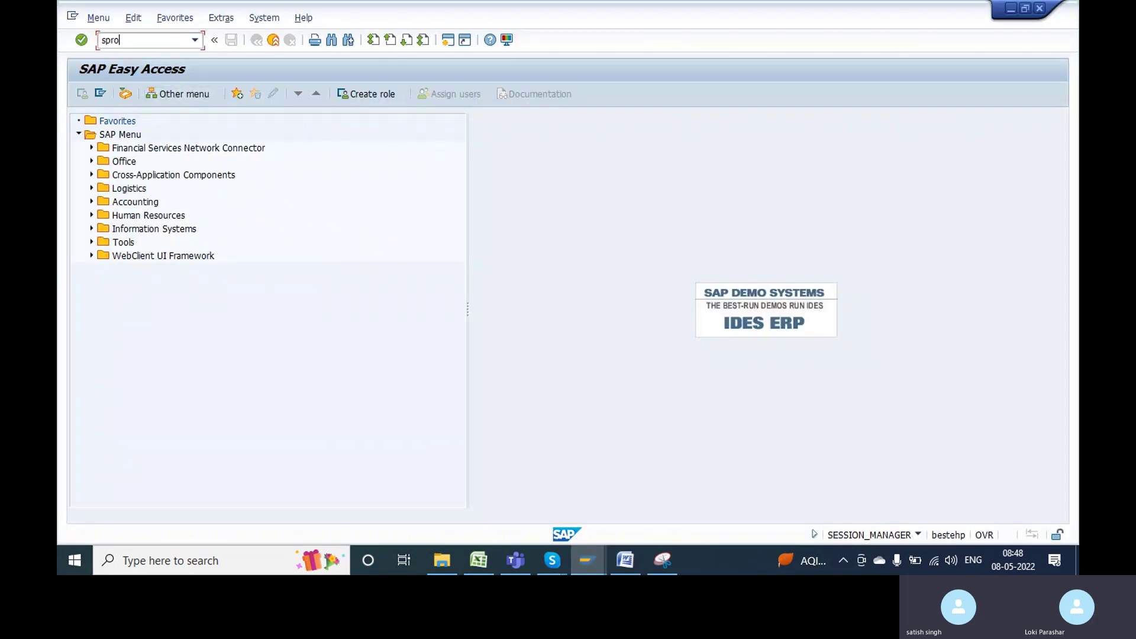
Run the transaction from the SAP command field using /n
click(125, 36)
text(/n)
key(Return)
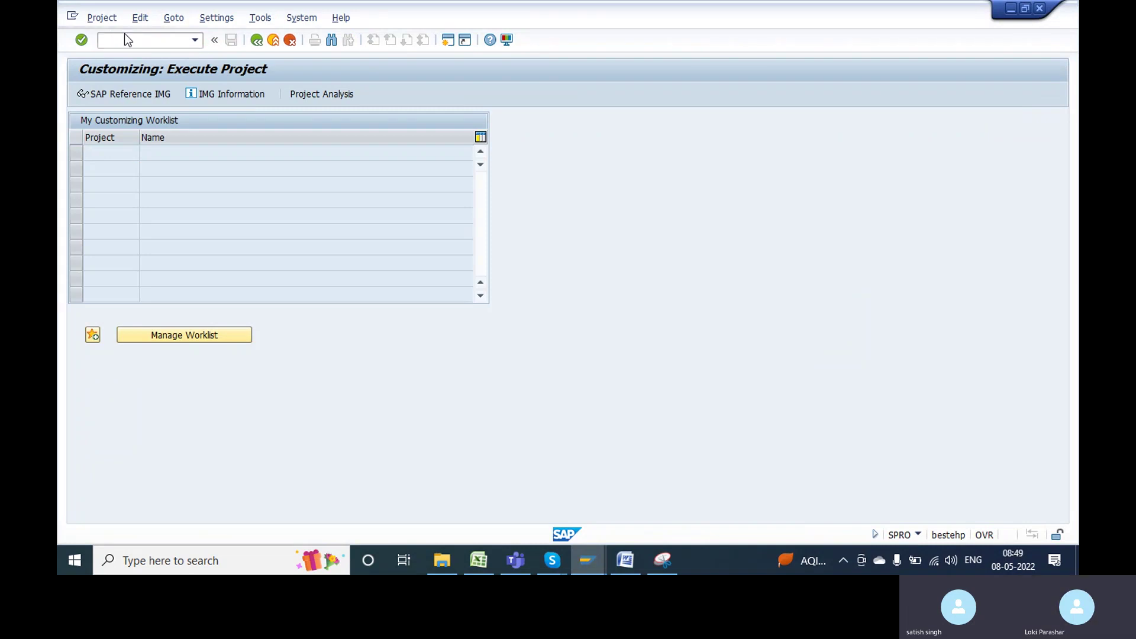
Add 'Spro →' on a new line below the step in the Word notes
click(624, 560)
text(:)
key(Return)
key(Return)
text(Spro)
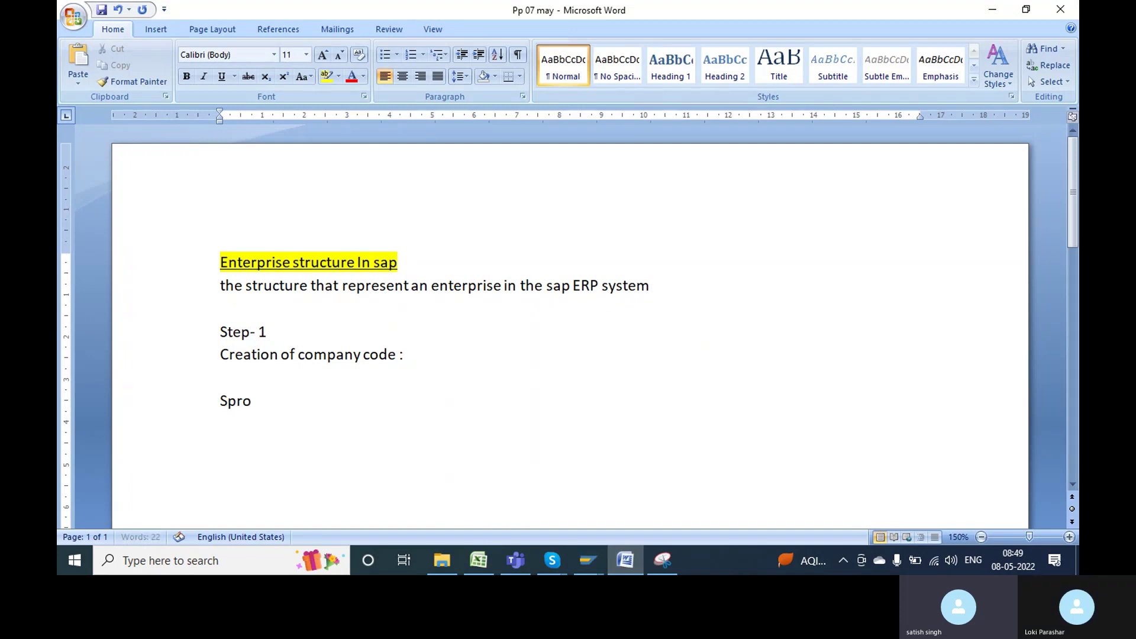
text( →)
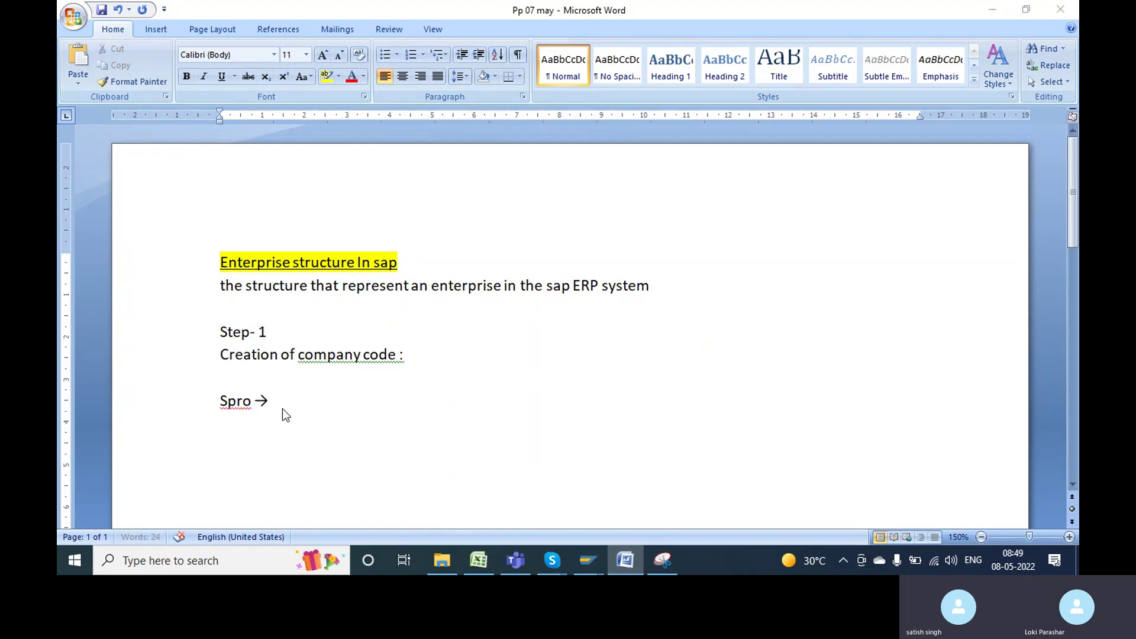
Open Customizing: Execute Project in SAP and snip that screen
key(alt+Tab)
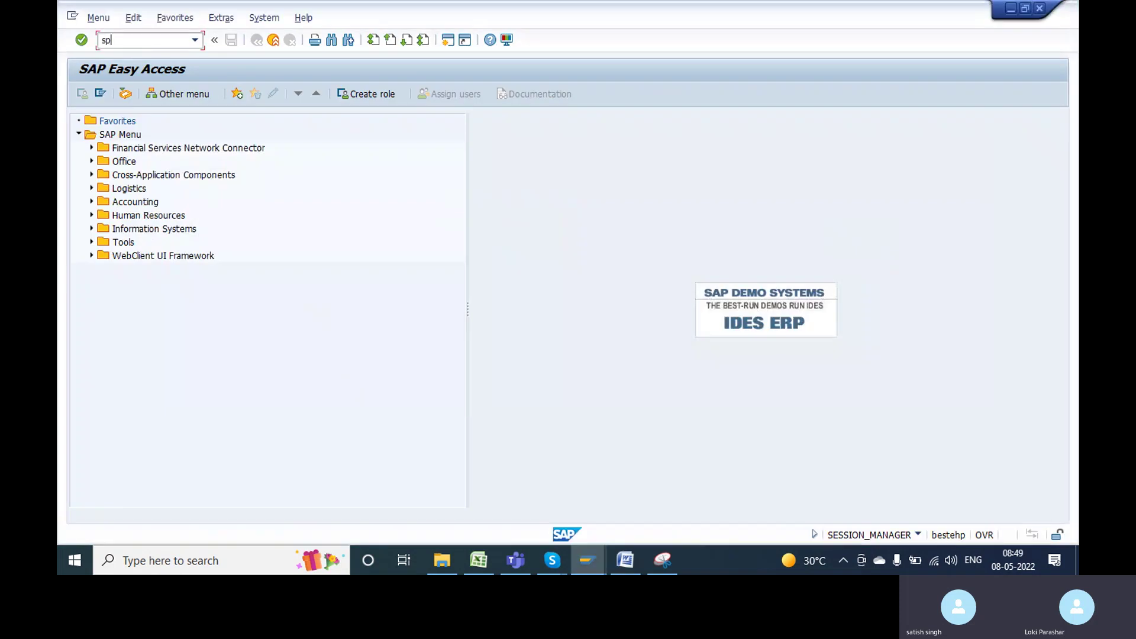
key(Return)
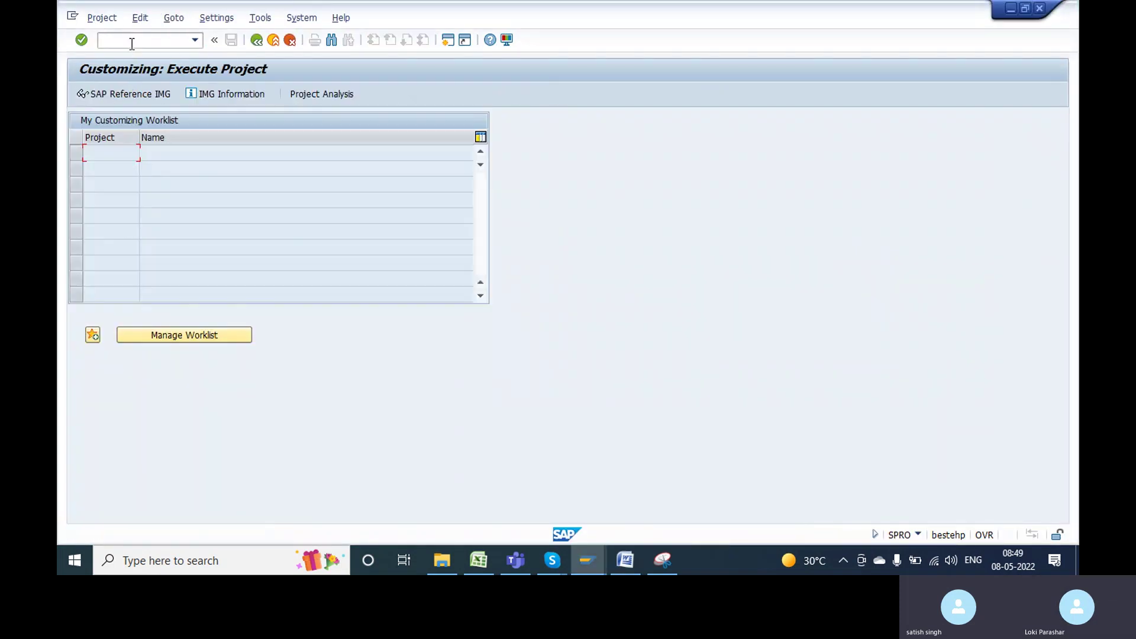
click(656, 559)
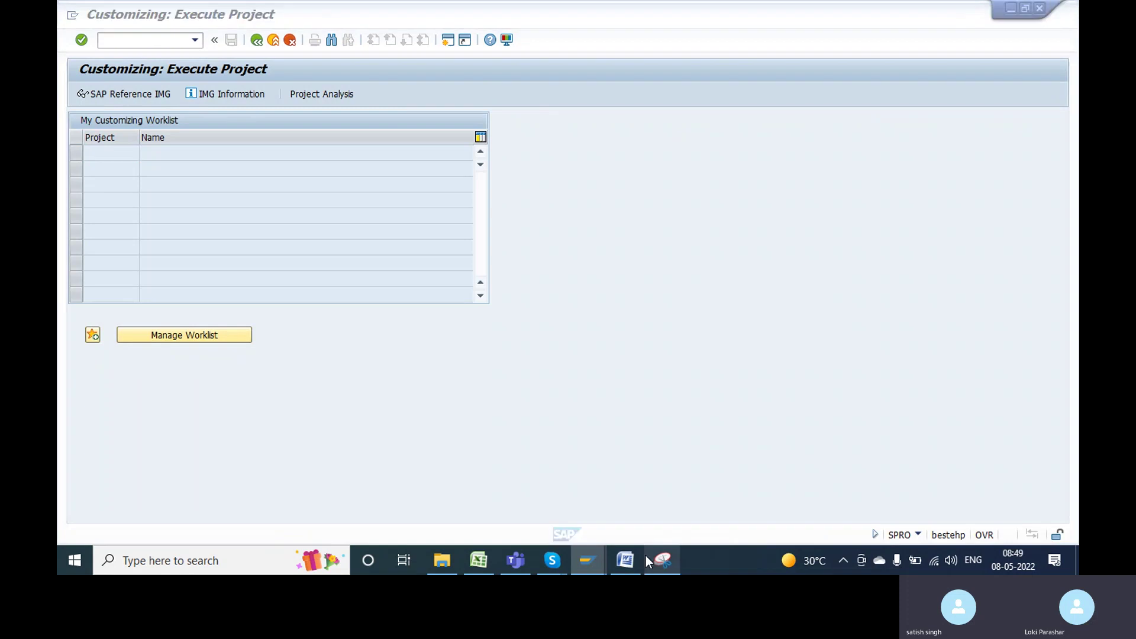
drag(58, 1, 637, 426)
Highlight SAP Reference IMG in yellow with red arrows on the snip, then open it in SAP
click(399, 52)
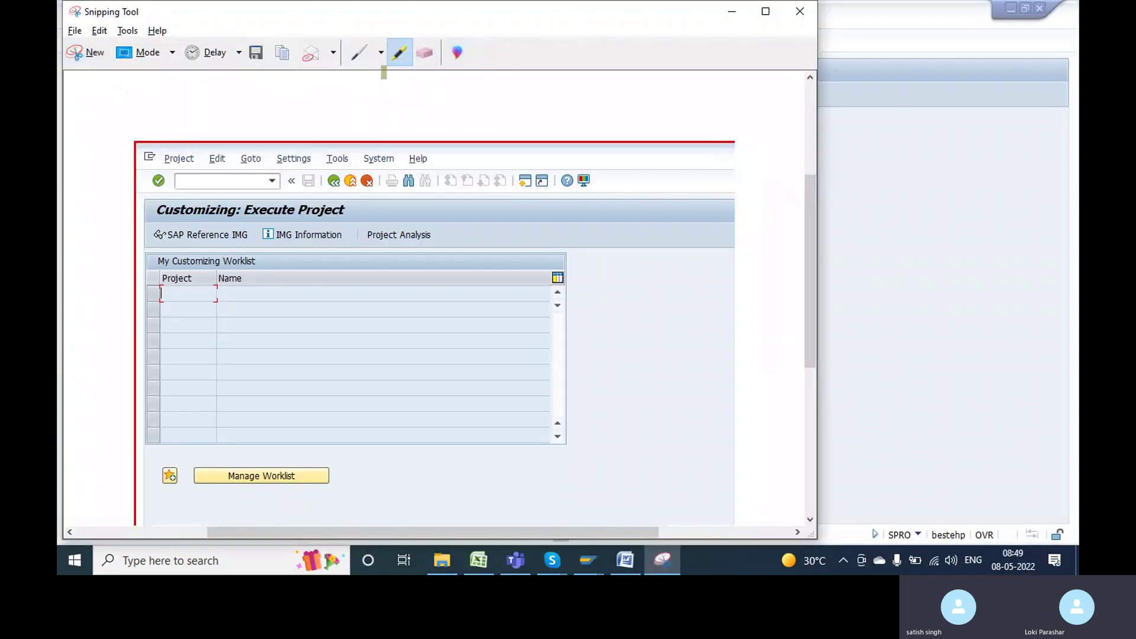
mouse_move(155, 232)
mouse_down()
mouse_move(240, 237)
mouse_move(195, 227)
mouse_move(152, 236)
mouse_move(208, 243)
mouse_move(172, 243)
mouse_move(178, 261)
mouse_move(250, 248)
mouse_move(201, 200)
mouse_up()
click(360, 53)
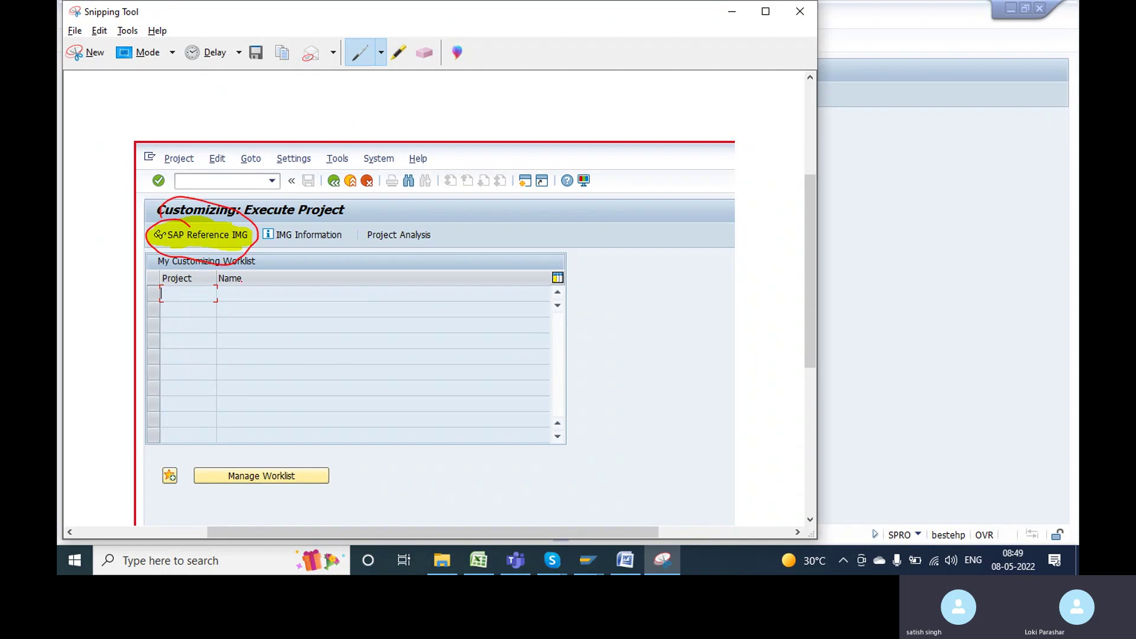
drag(227, 256, 267, 354)
drag(231, 271, 284, 298)
click(917, 226)
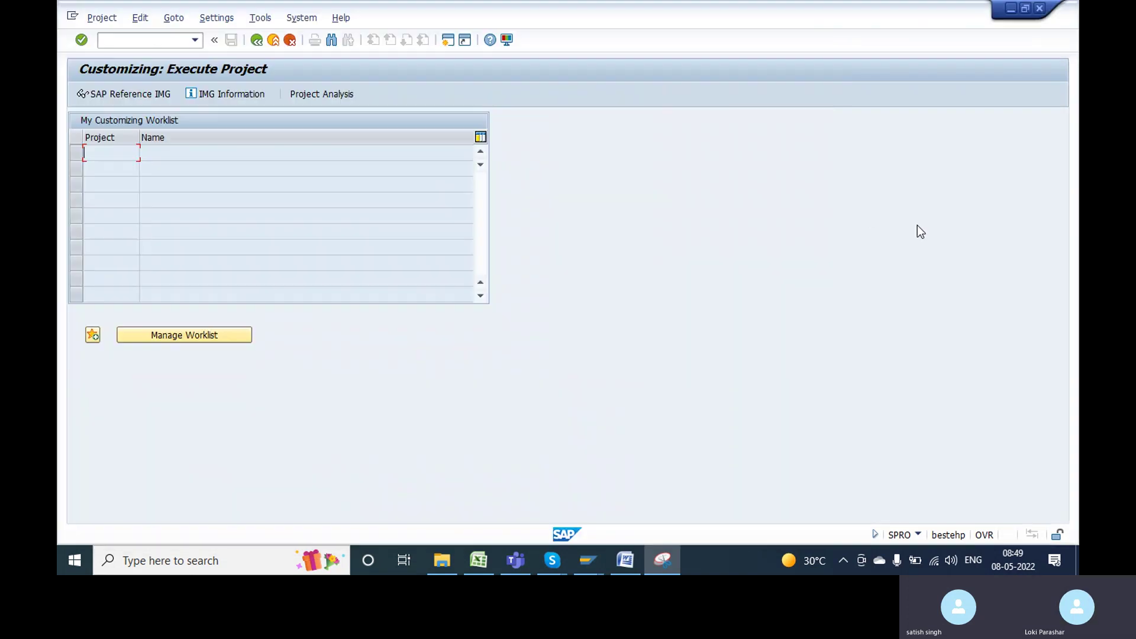
click(125, 97)
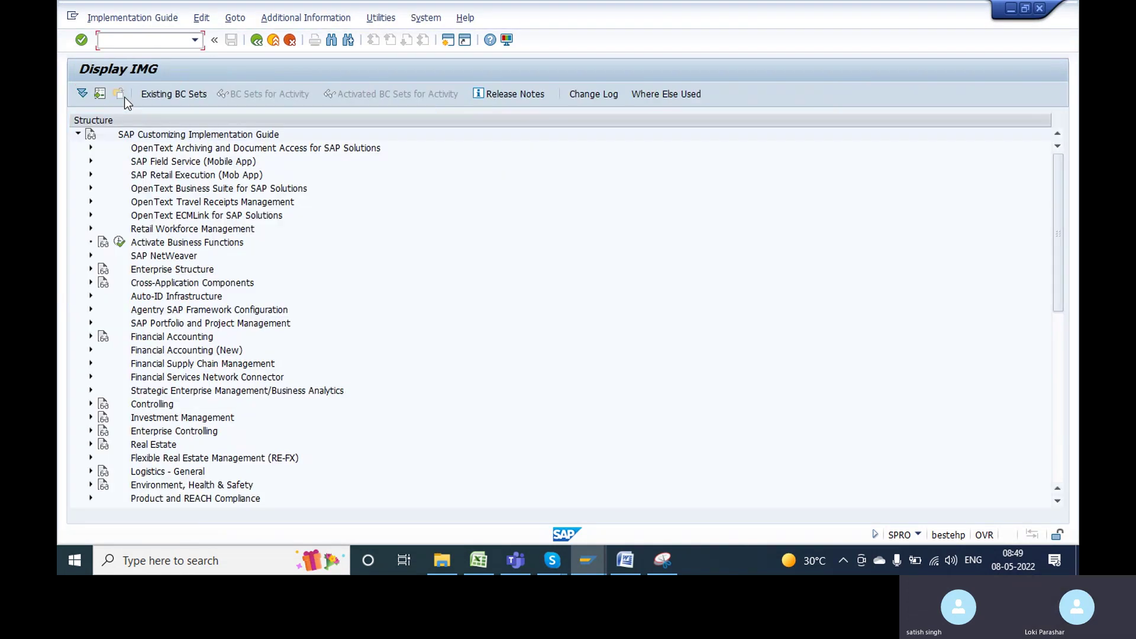
Snip the Display IMG tree and highlight its top entries and Controlling in yellow
key(alt+Tab)
click(89, 48)
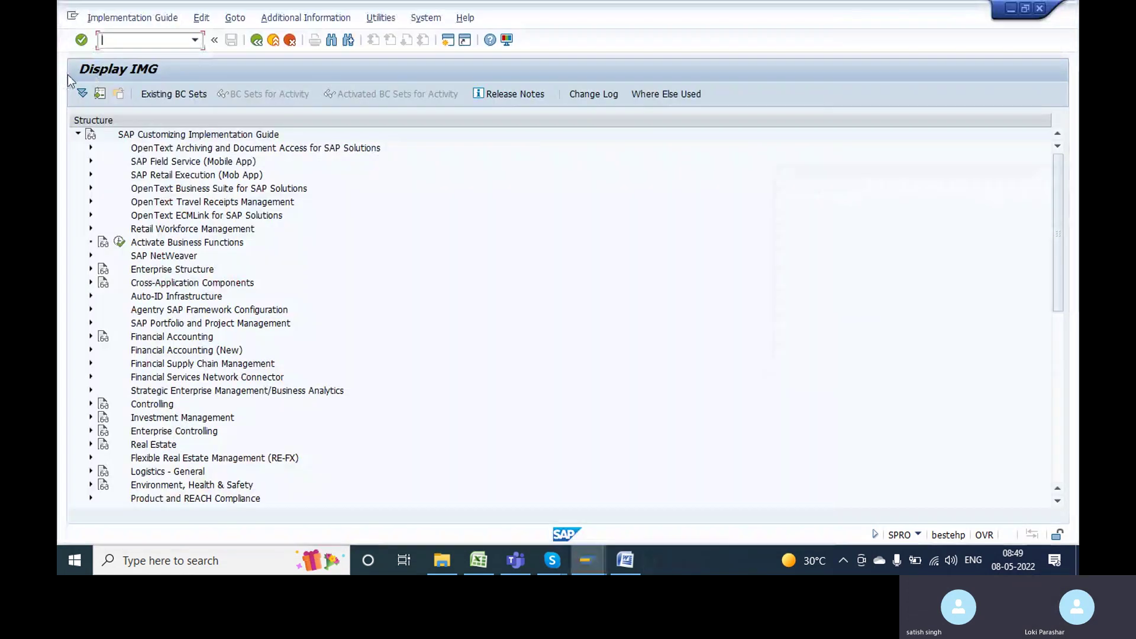
drag(59, 65, 459, 520)
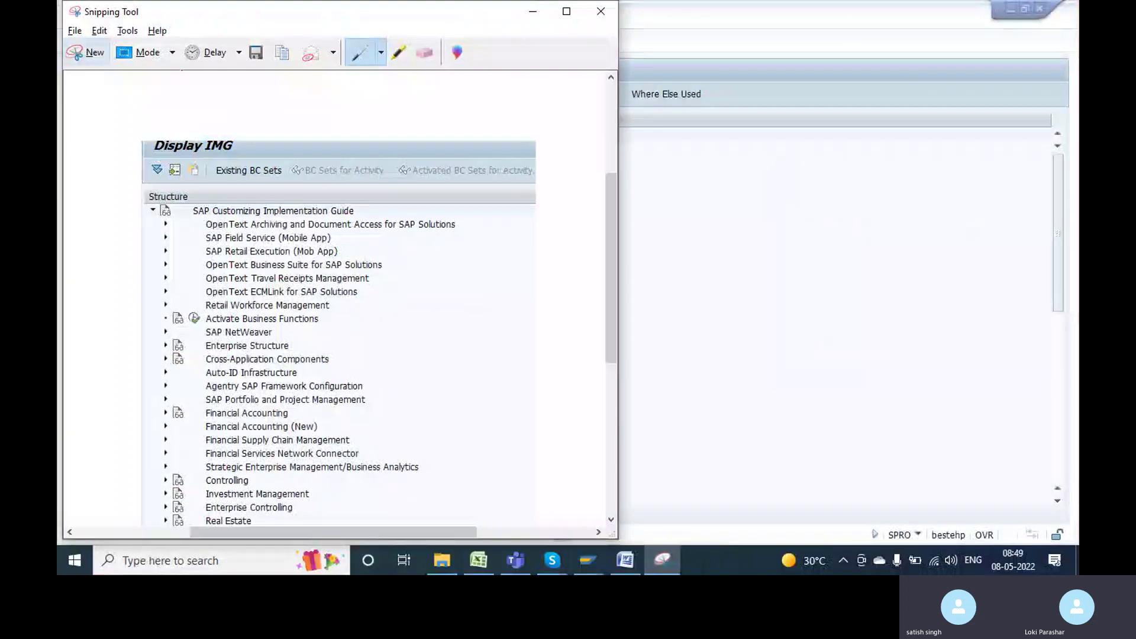
click(398, 52)
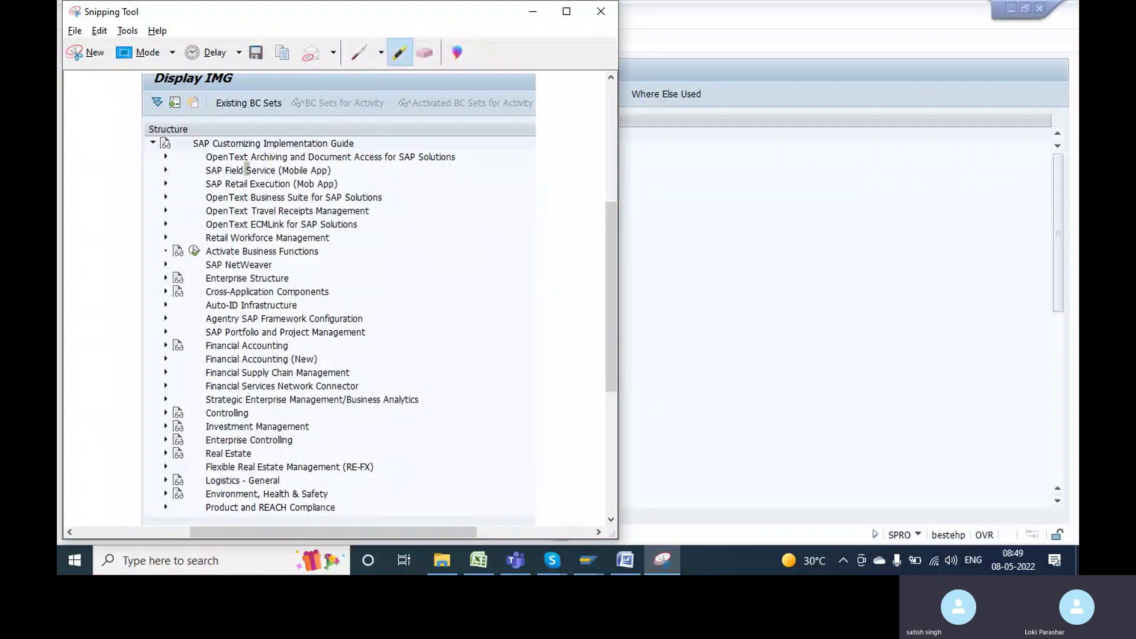
mouse_move(188, 142)
mouse_down()
mouse_move(275, 124)
mouse_move(362, 155)
mouse_move(220, 157)
mouse_up()
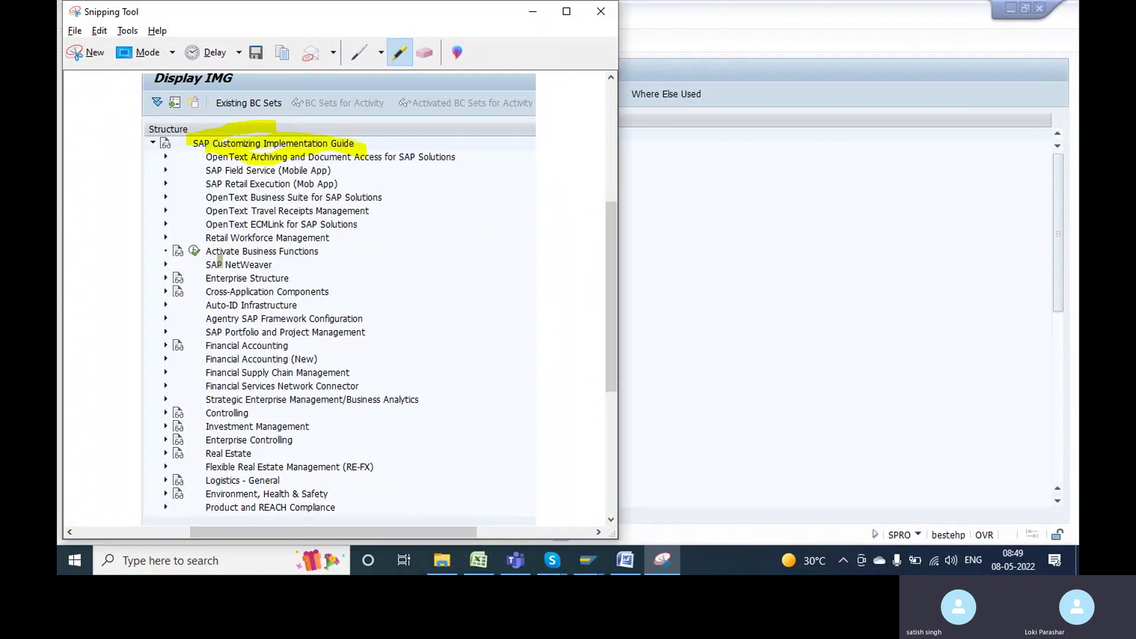
scroll(227, 342, down, 1)
drag(205, 319, 284, 318)
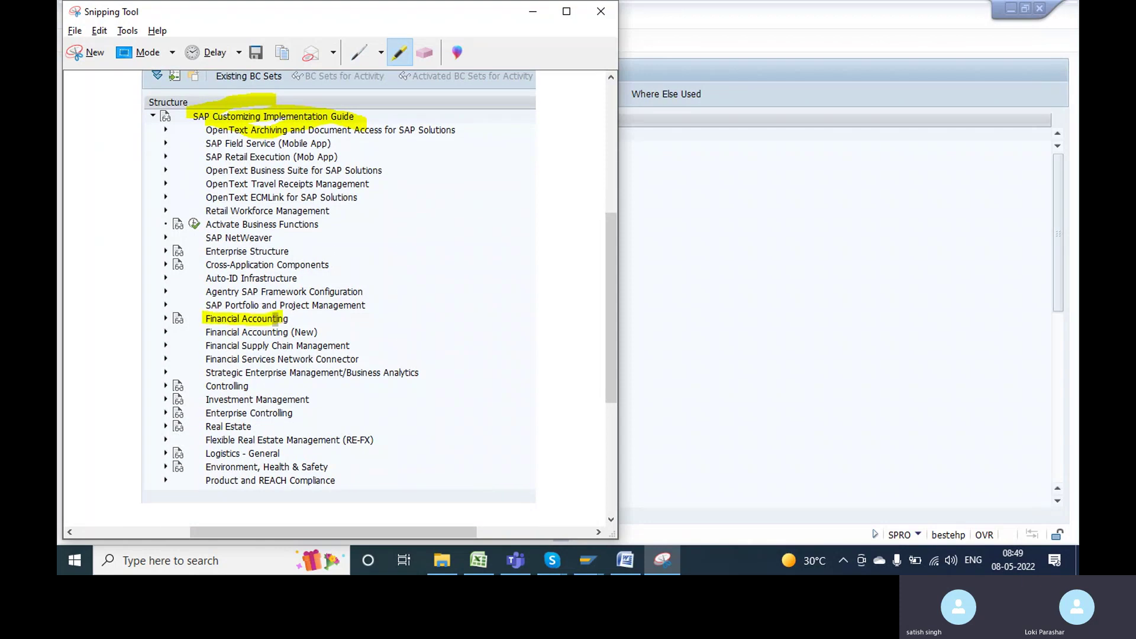
mouse_move(207, 386)
mouse_down()
mouse_move(237, 386)
mouse_move(225, 407)
mouse_move(251, 414)
mouse_move(213, 427)
mouse_move(214, 441)
mouse_move(225, 453)
mouse_move(257, 450)
mouse_move(218, 465)
mouse_move(293, 459)
mouse_move(219, 488)
mouse_move(323, 481)
mouse_up()
Scroll the SAP IMG down and snip the lower part of the module list
click(779, 328)
scroll(467, 369, down, 7)
click(663, 560)
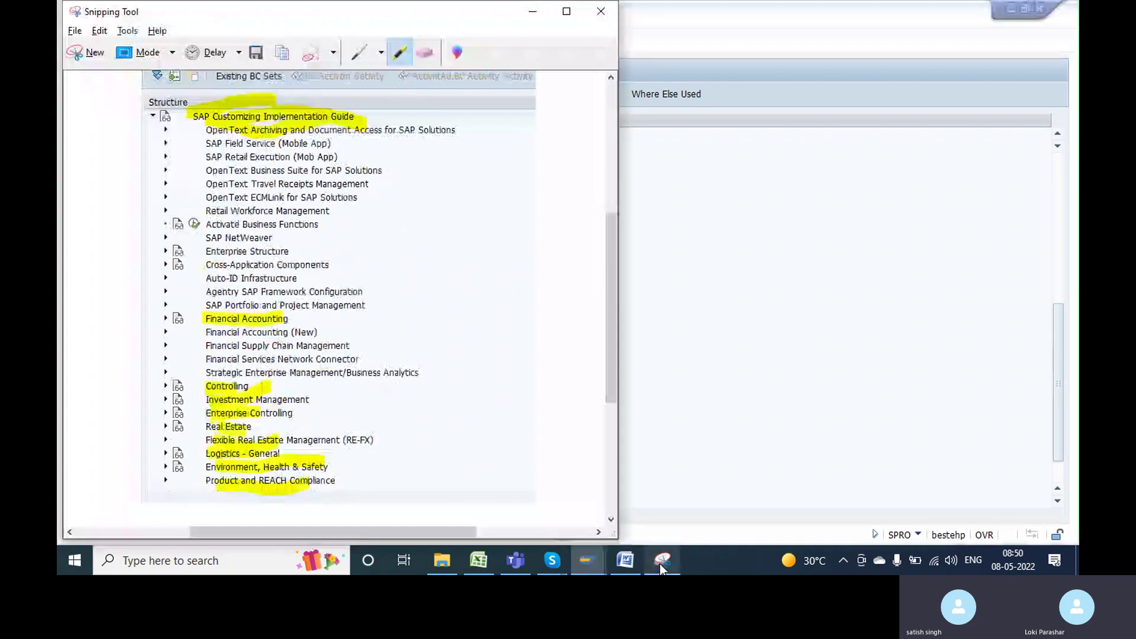
click(98, 54)
drag(452, 96, 59, 538)
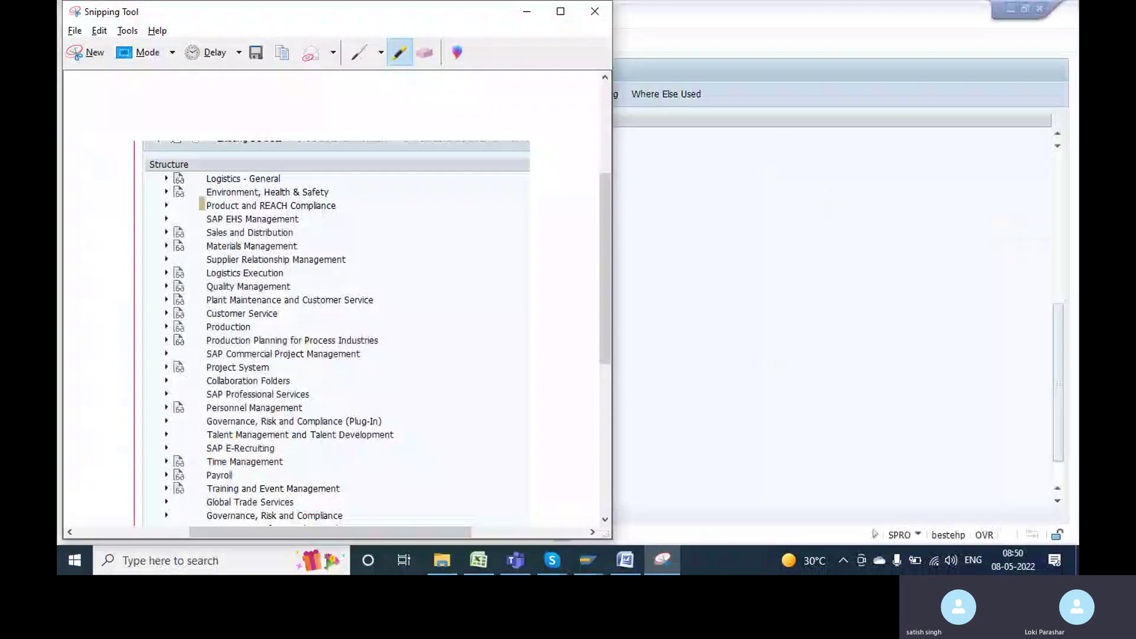
Highlight modules from Logistics - General and Sales and Distribution through Payroll and Governance, Risk and Compliance
drag(203, 193, 311, 168)
mouse_move(195, 233)
mouse_down()
mouse_move(270, 231)
mouse_move(236, 244)
mouse_move(287, 234)
mouse_up()
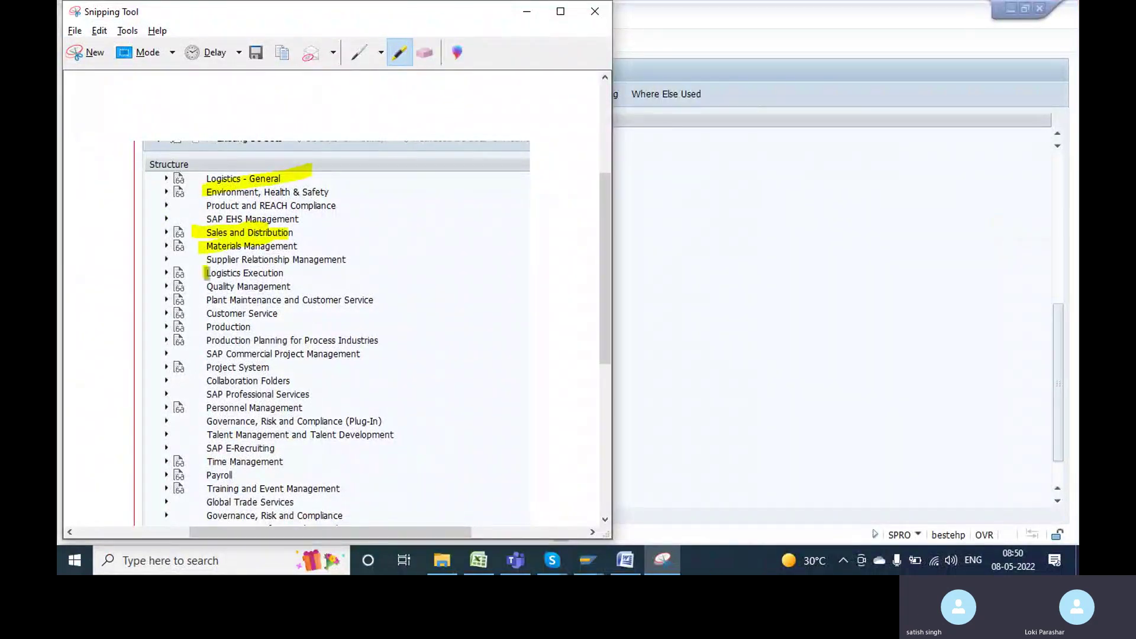
drag(203, 276, 273, 270)
drag(214, 291, 261, 283)
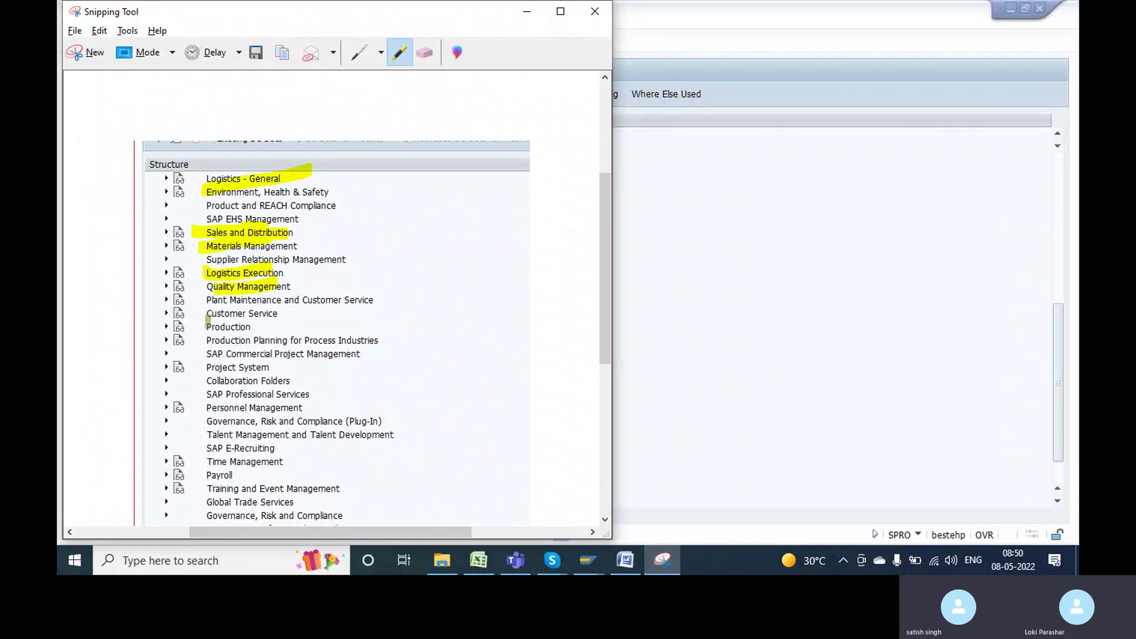
drag(207, 325, 261, 323)
drag(195, 345, 379, 340)
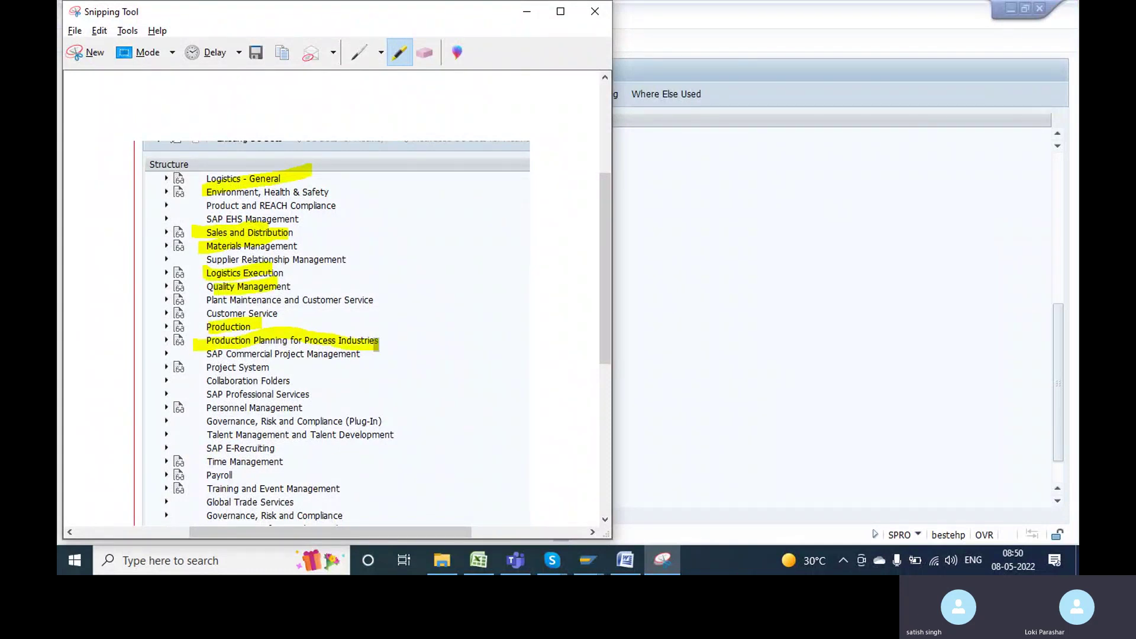
mouse_move(202, 371)
mouse_down()
mouse_move(270, 363)
mouse_move(296, 404)
mouse_up()
drag(207, 475, 266, 453)
drag(204, 475, 342, 487)
drag(206, 502, 261, 501)
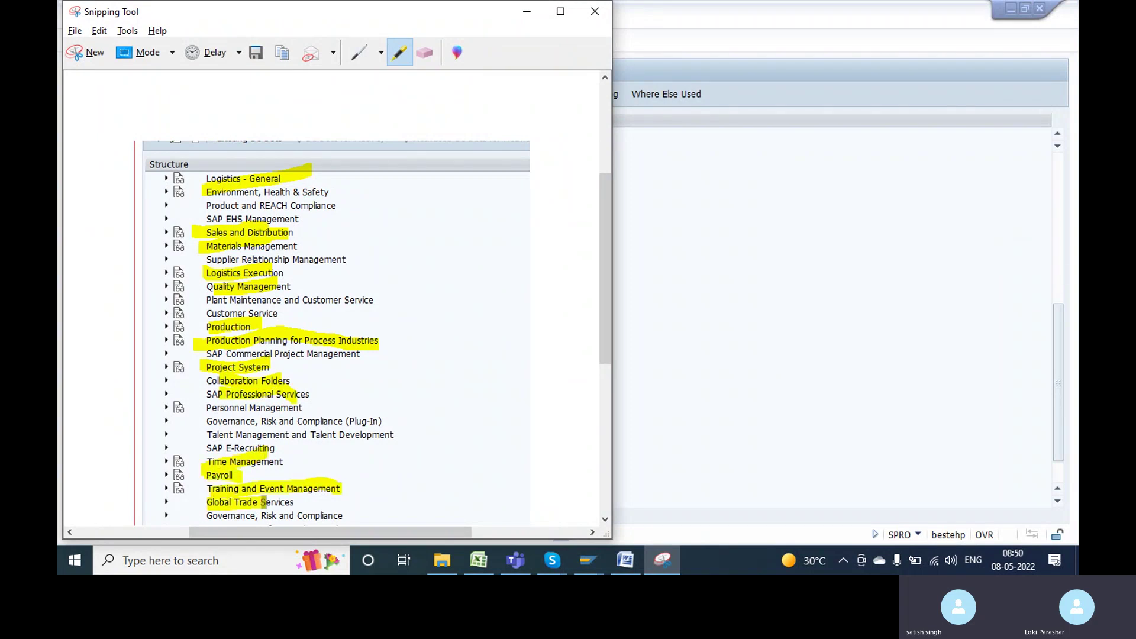
drag(195, 513, 286, 518)
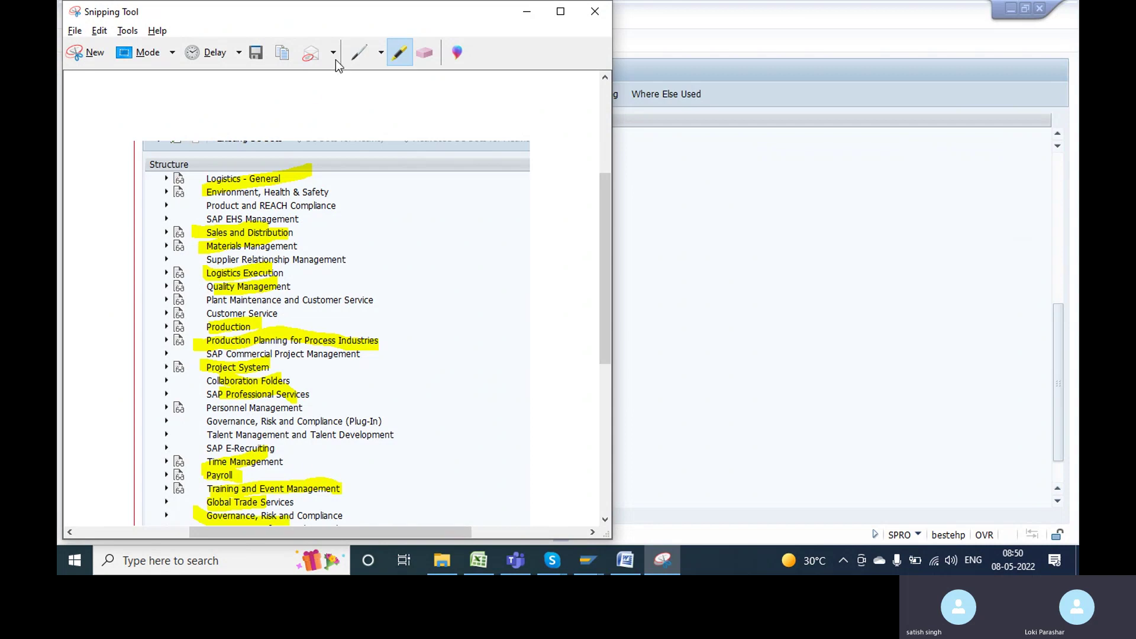
Draw a red line and loop beside the highlighted modules
click(356, 55)
mouse_move(337, 172)
mouse_down()
mouse_move(441, 447)
mouse_move(438, 525)
mouse_up()
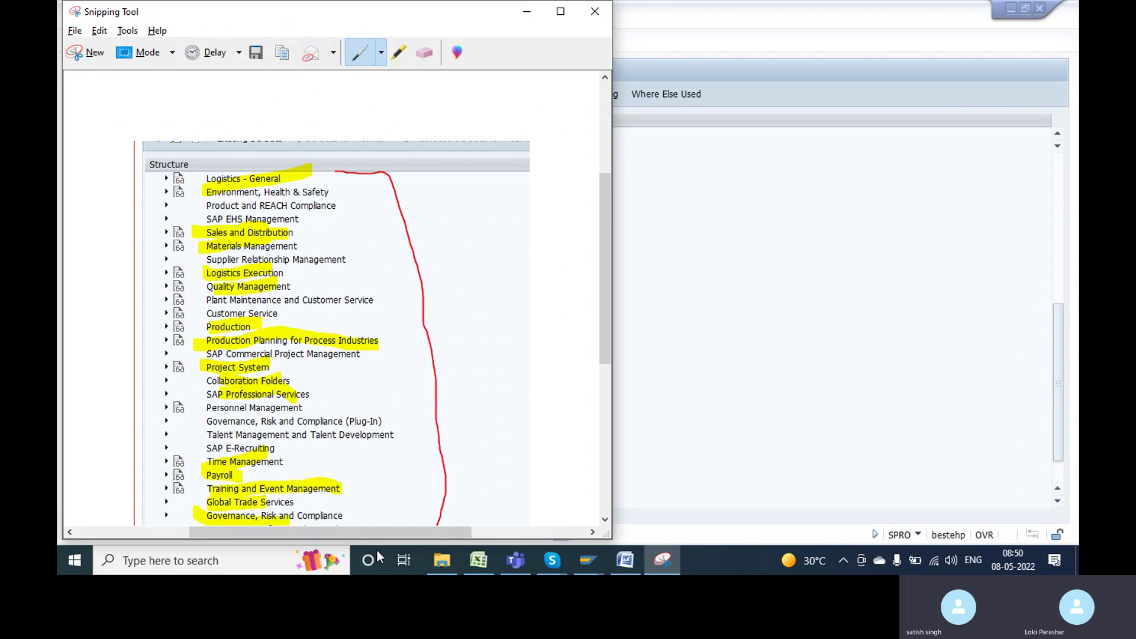
mouse_move(455, 231)
mouse_down()
mouse_move(471, 290)
mouse_move(467, 251)
mouse_up()
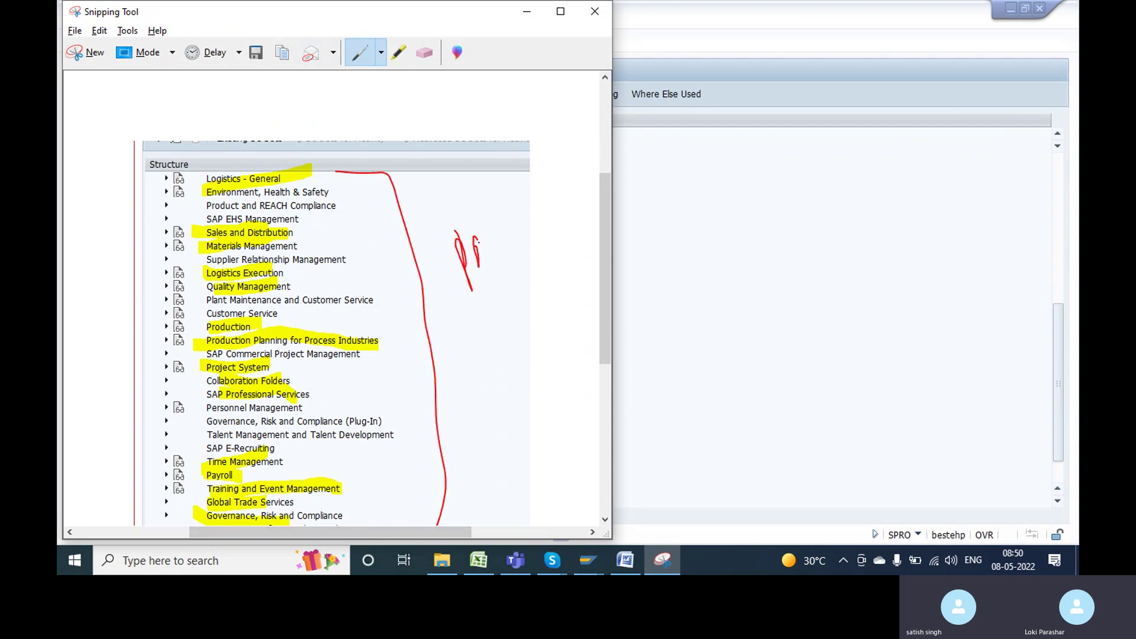
mouse_move(471, 209)
mouse_down()
mouse_move(499, 303)
mouse_move(507, 238)
mouse_up()
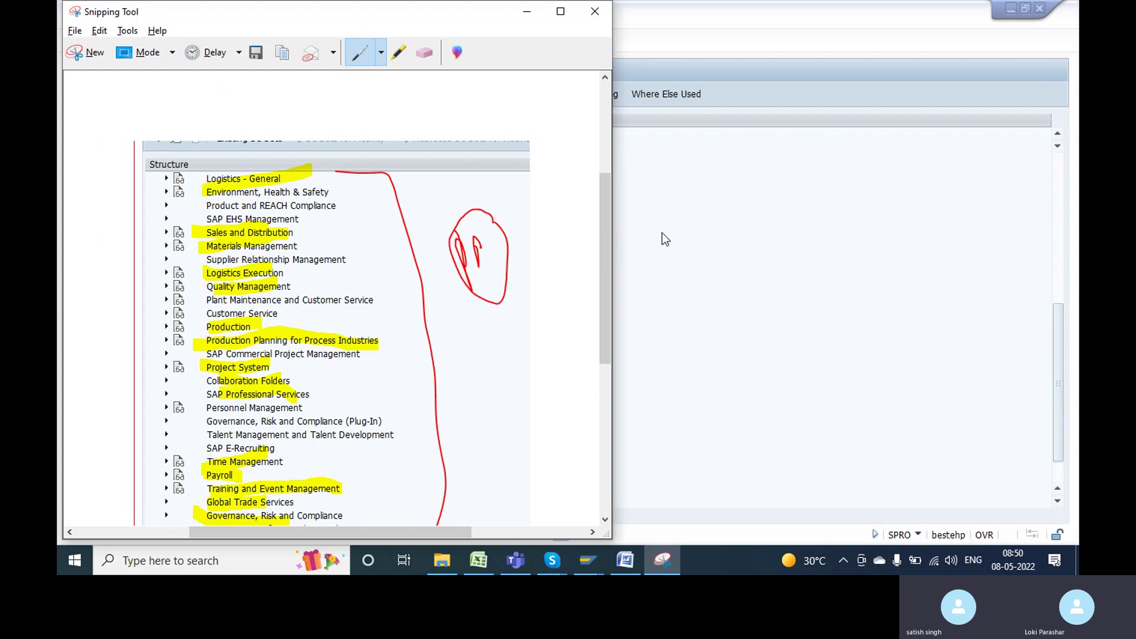
Leave the IMG in SAP with /n to return to the start screen
click(662, 233)
drag(1058, 313, 1050, 170)
click(142, 39)
text(/n)
key(Return)
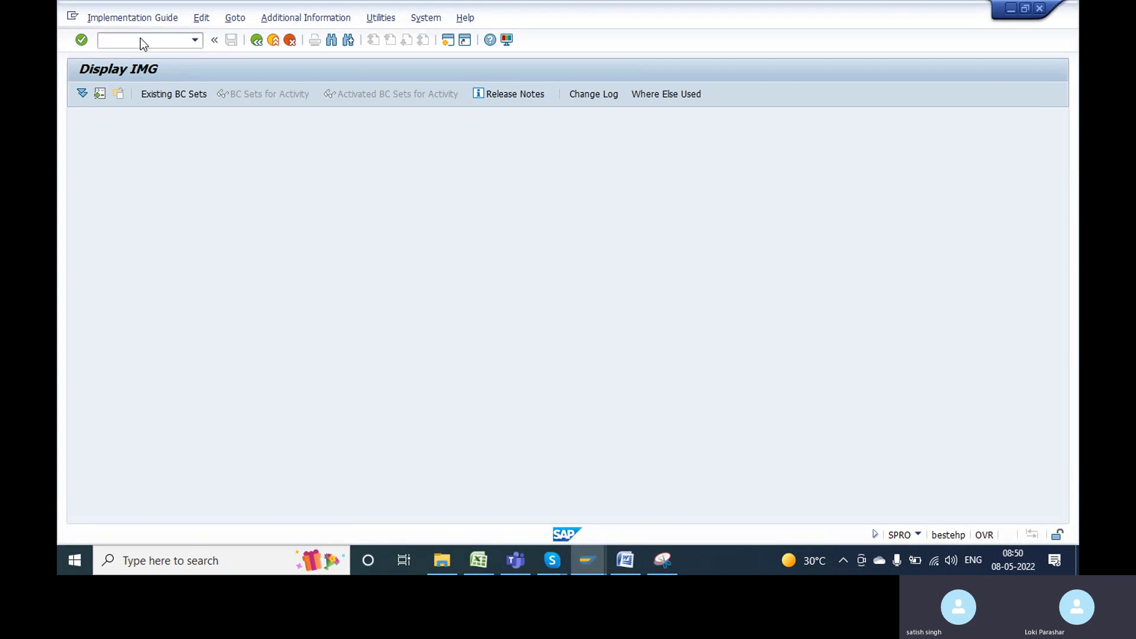
Run spro and open the SAP Reference IMG
text(spro)
key(Return)
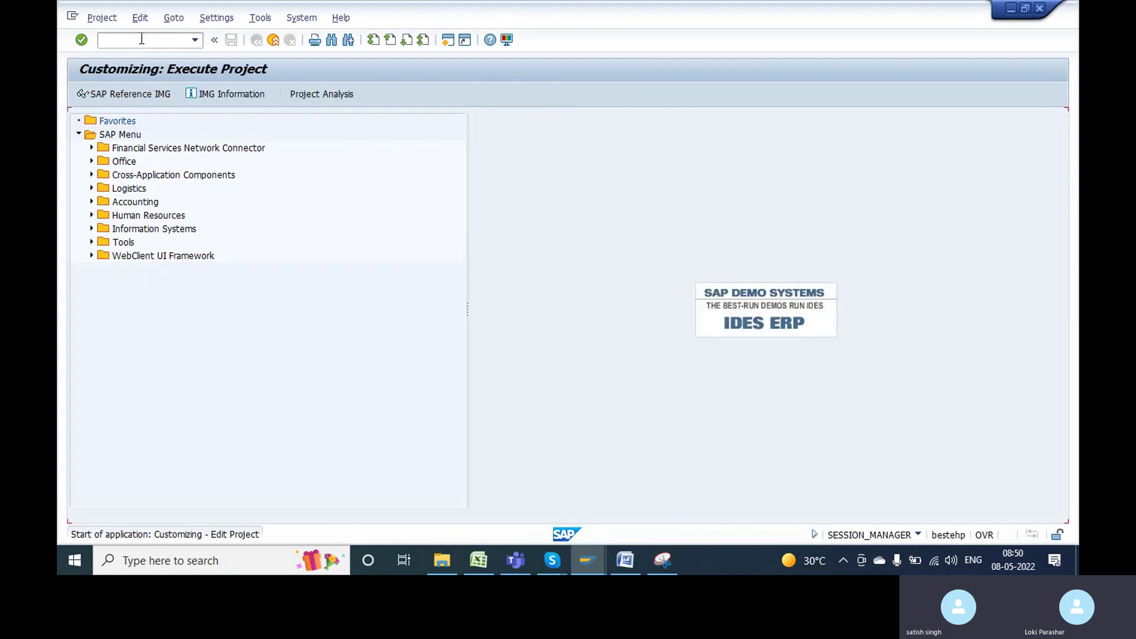
click(151, 92)
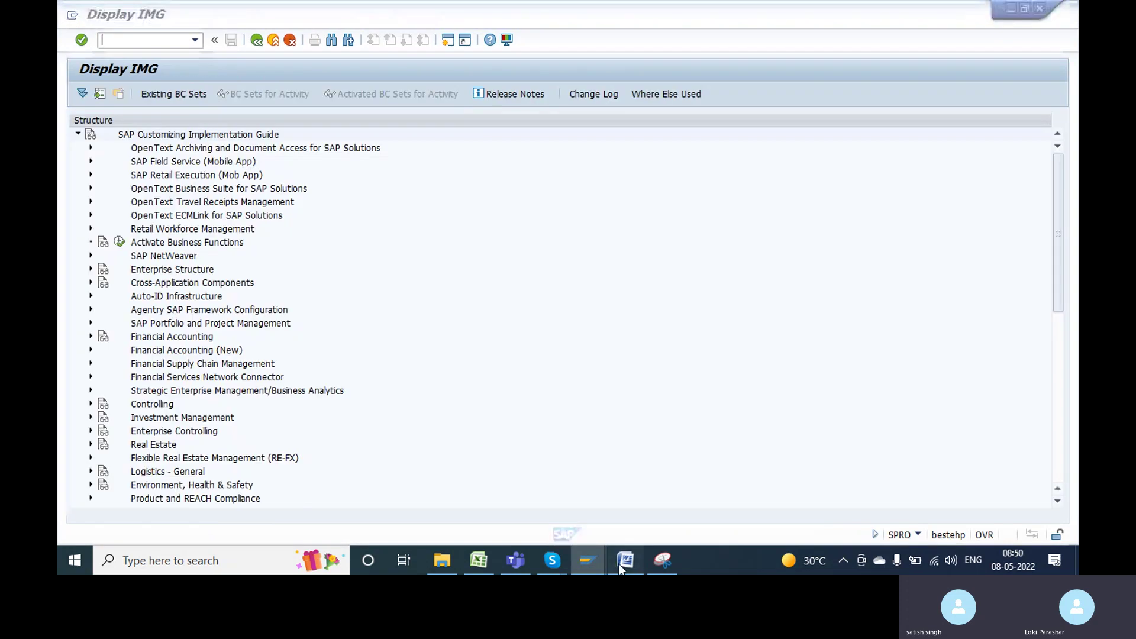
Extend the Word note path with 'sap ref img →'
click(622, 562)
text(sap ef i)
key(BackSpace)
key(BackSpace)
text(ref img →)
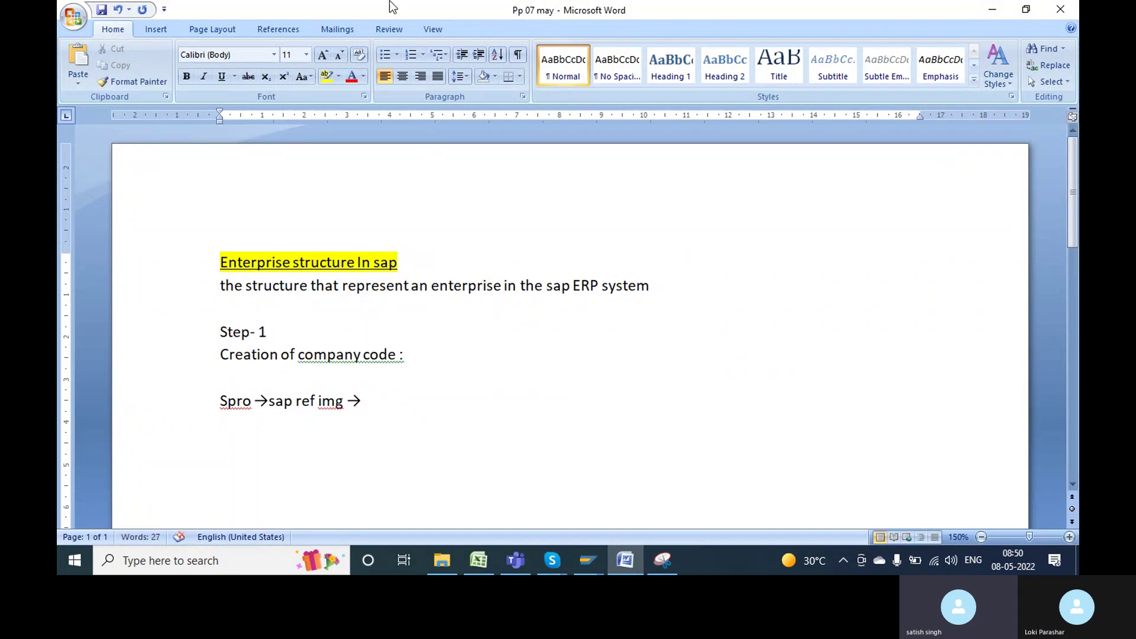
key(alt+Tab)
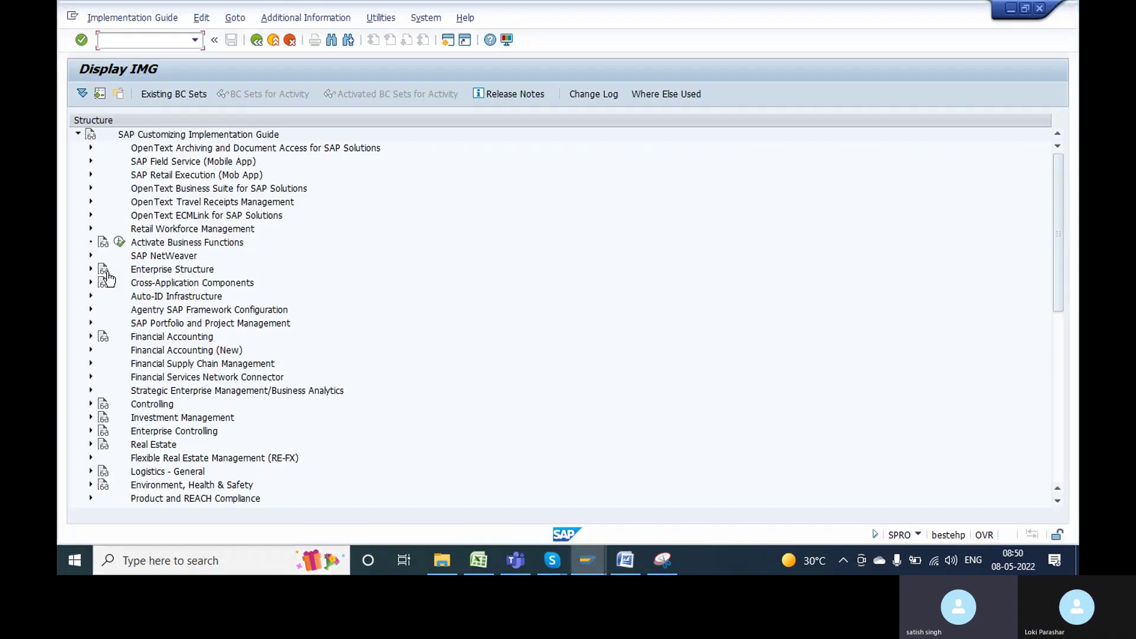
Snip the SAP Display IMG window and highlight Enterprise Structure in yellow
click(672, 552)
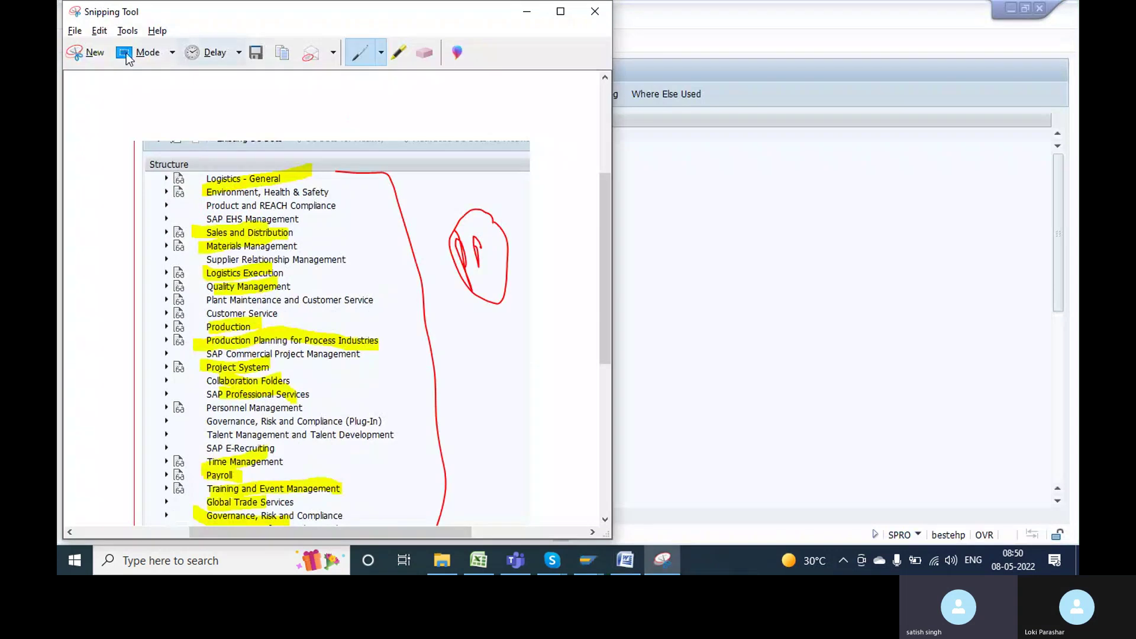
click(105, 56)
drag(58, 2, 477, 547)
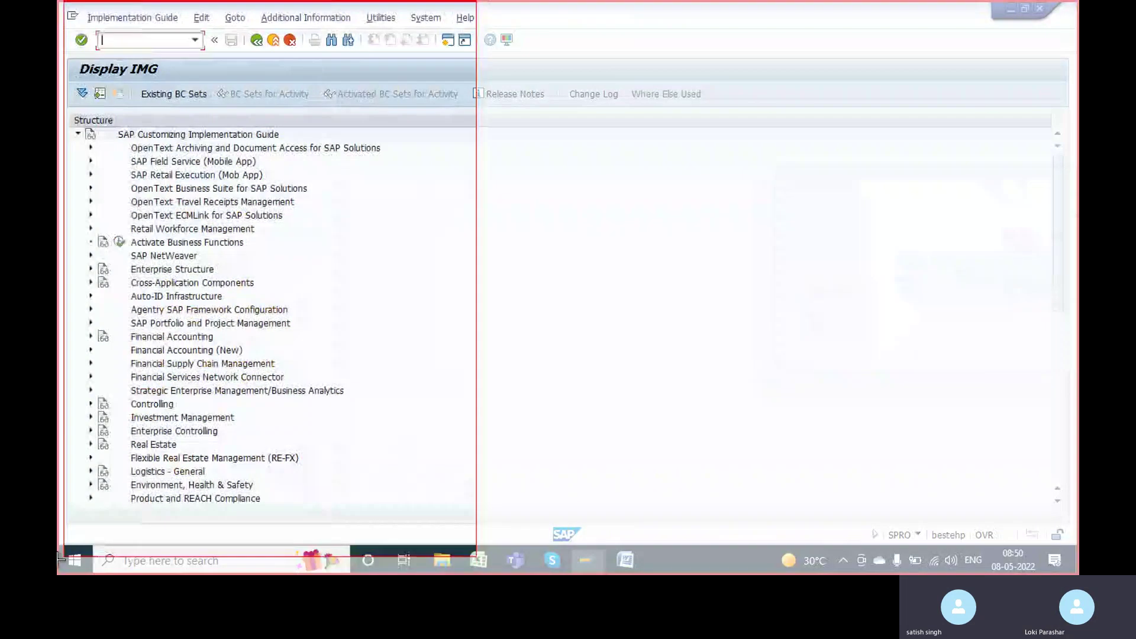
click(399, 52)
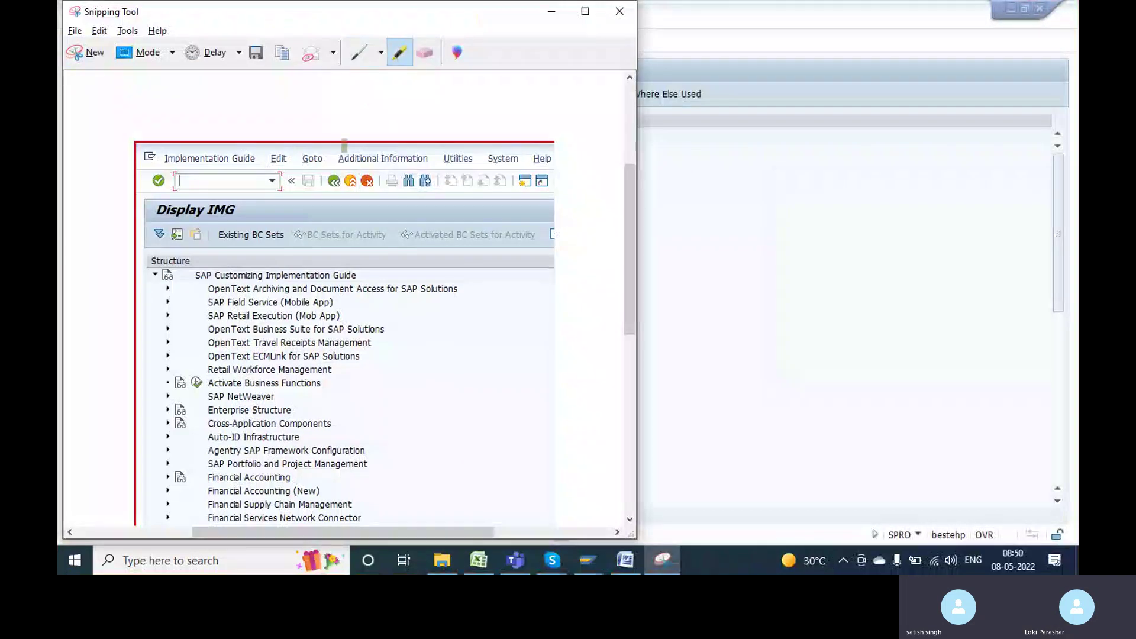
mouse_move(208, 409)
mouse_down()
mouse_move(292, 411)
mouse_move(157, 409)
mouse_up()
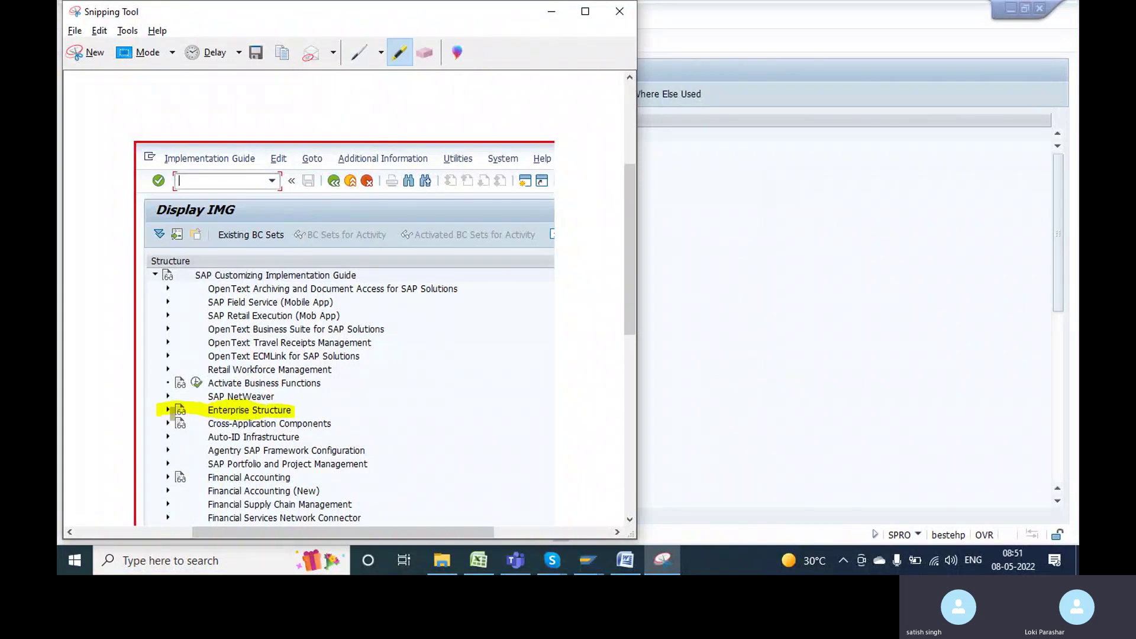
click(359, 53)
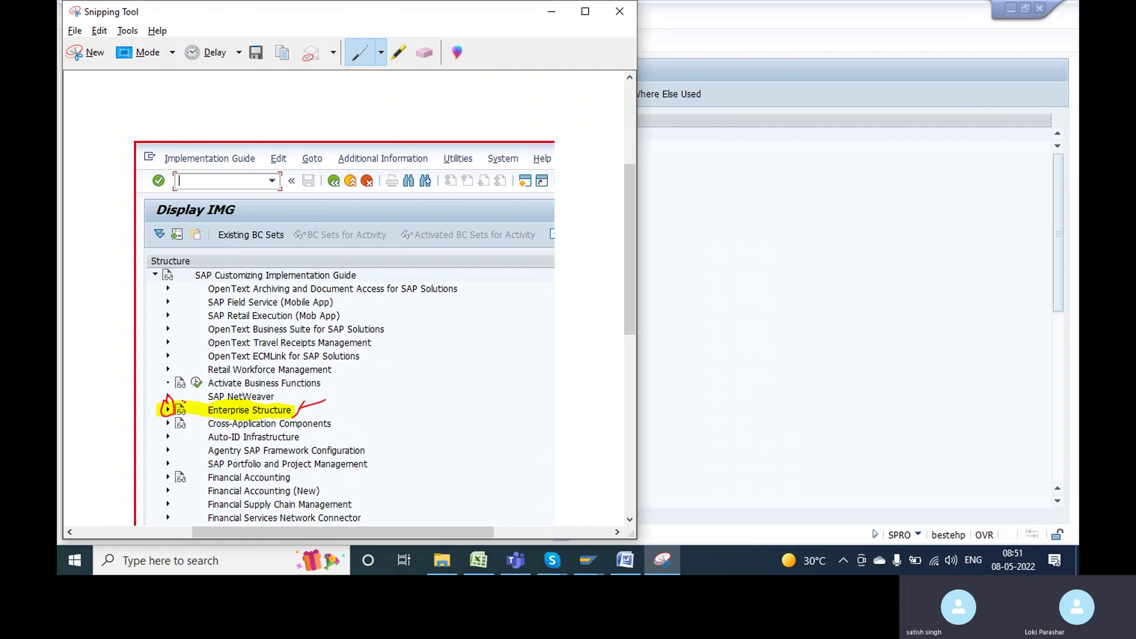
click(712, 300)
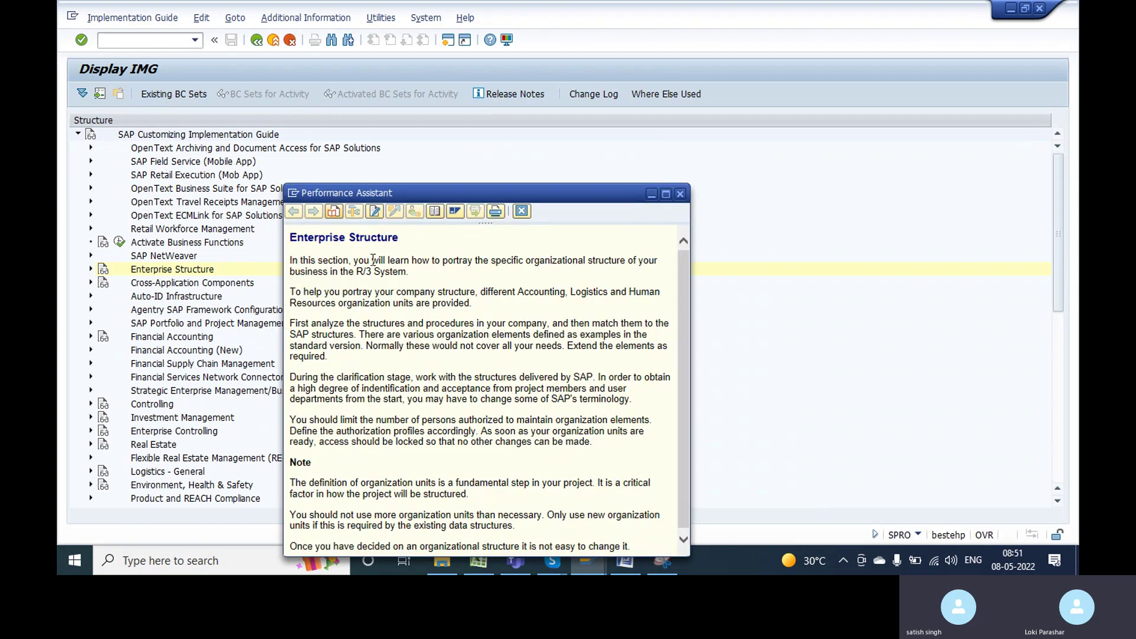
drag(375, 262, 423, 274)
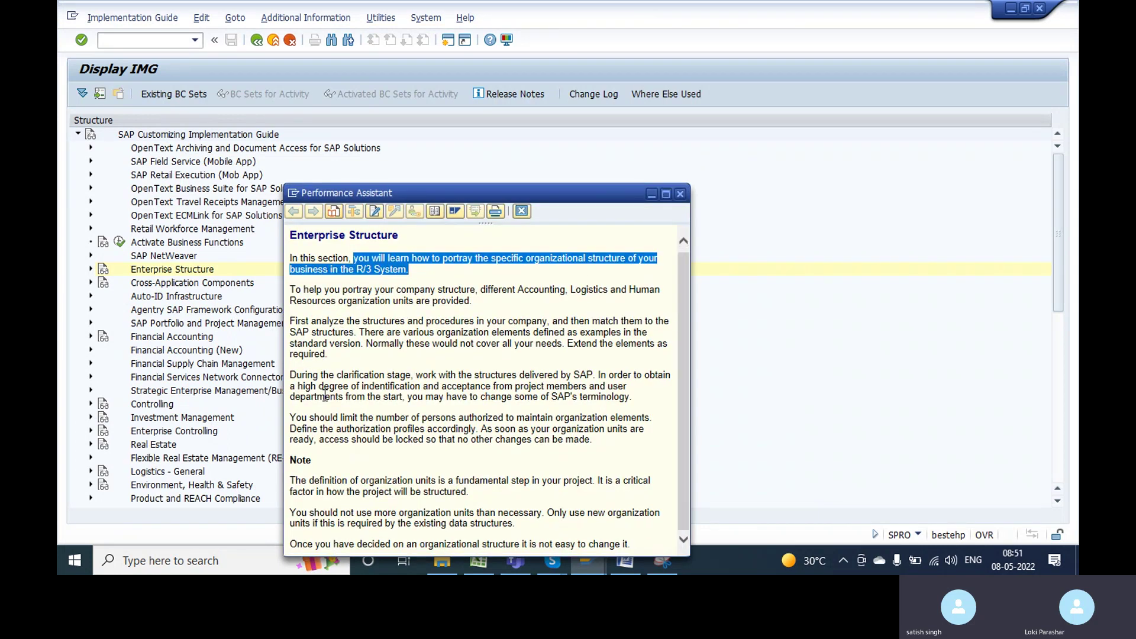
drag(291, 377, 611, 397)
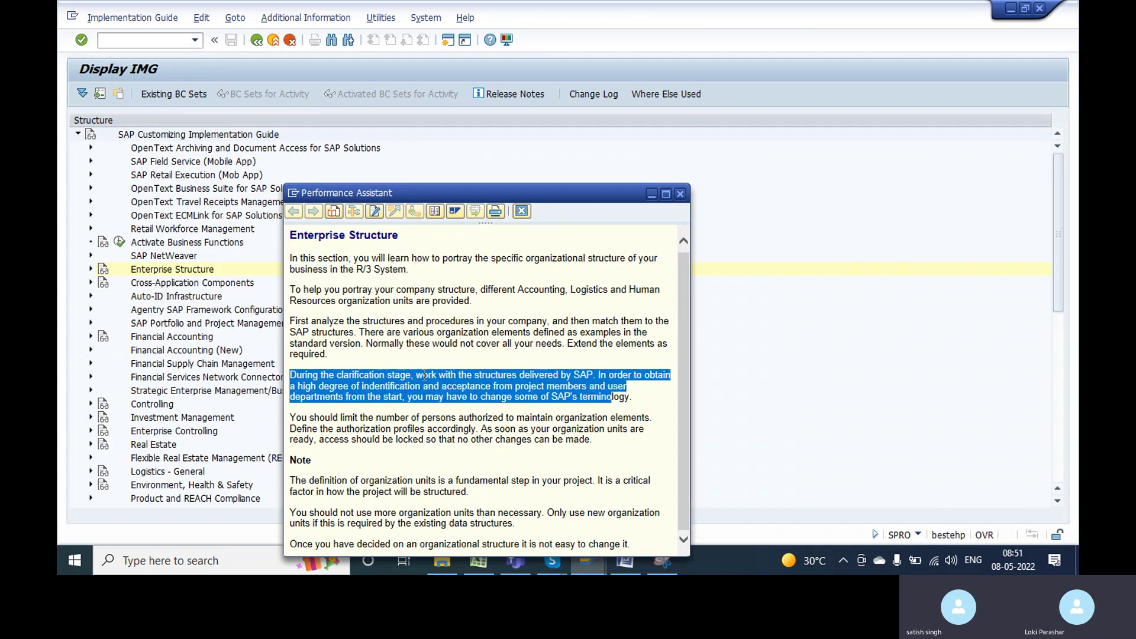
click(460, 377)
drag(496, 376, 599, 395)
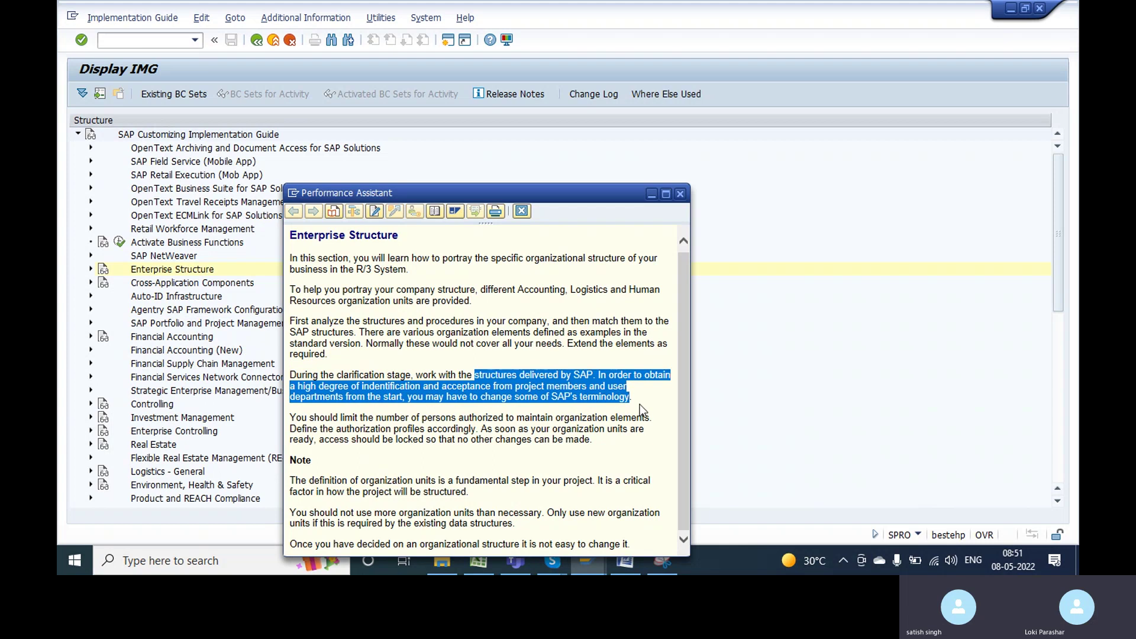
drag(361, 385, 512, 396)
drag(309, 418, 453, 441)
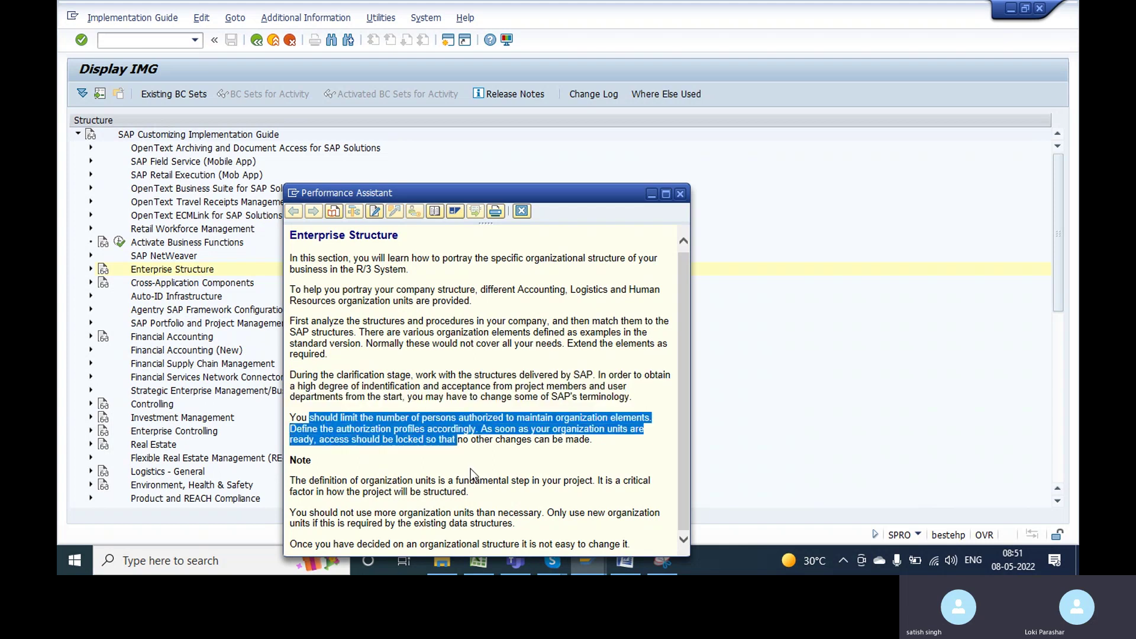
click(383, 316)
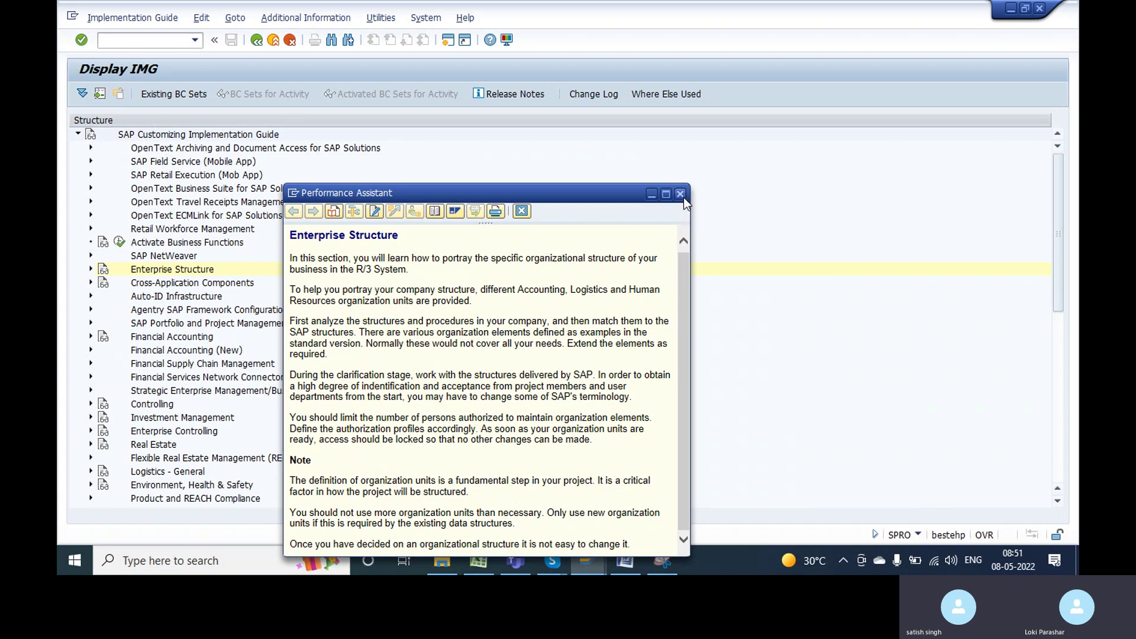
click(105, 266)
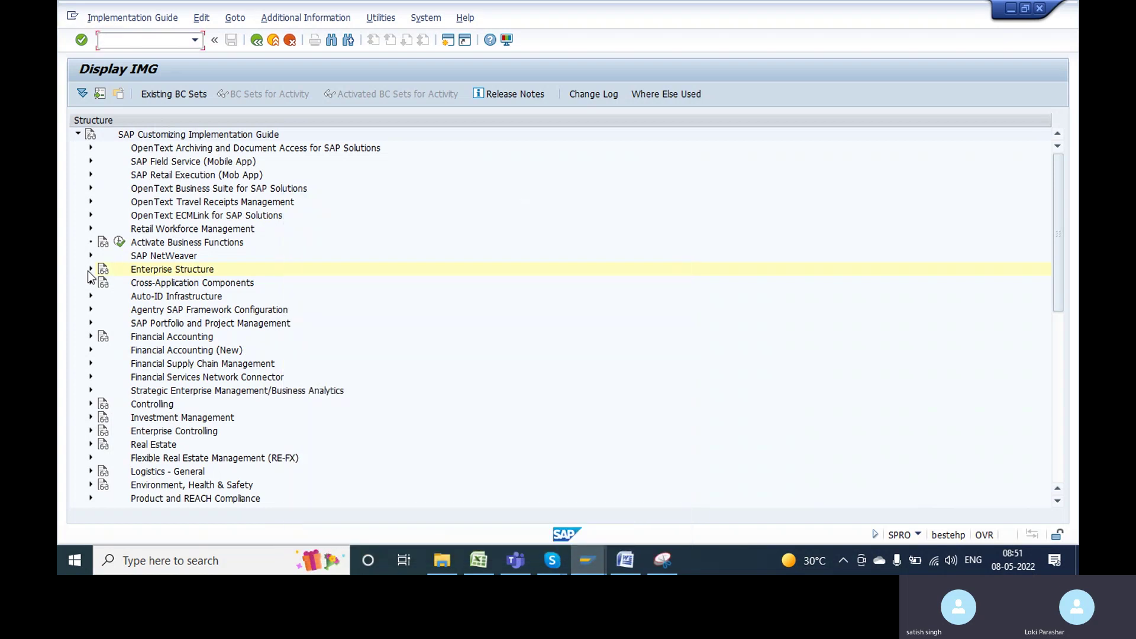
Expand Enterprise Structure and snip the expanded IMG tree
click(91, 269)
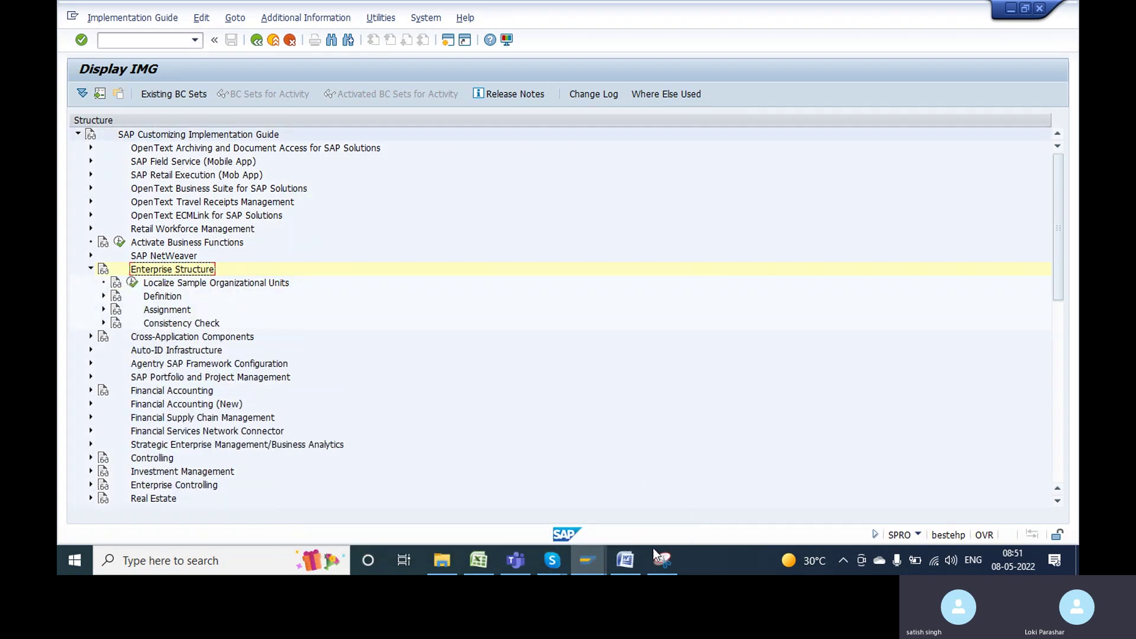
click(663, 564)
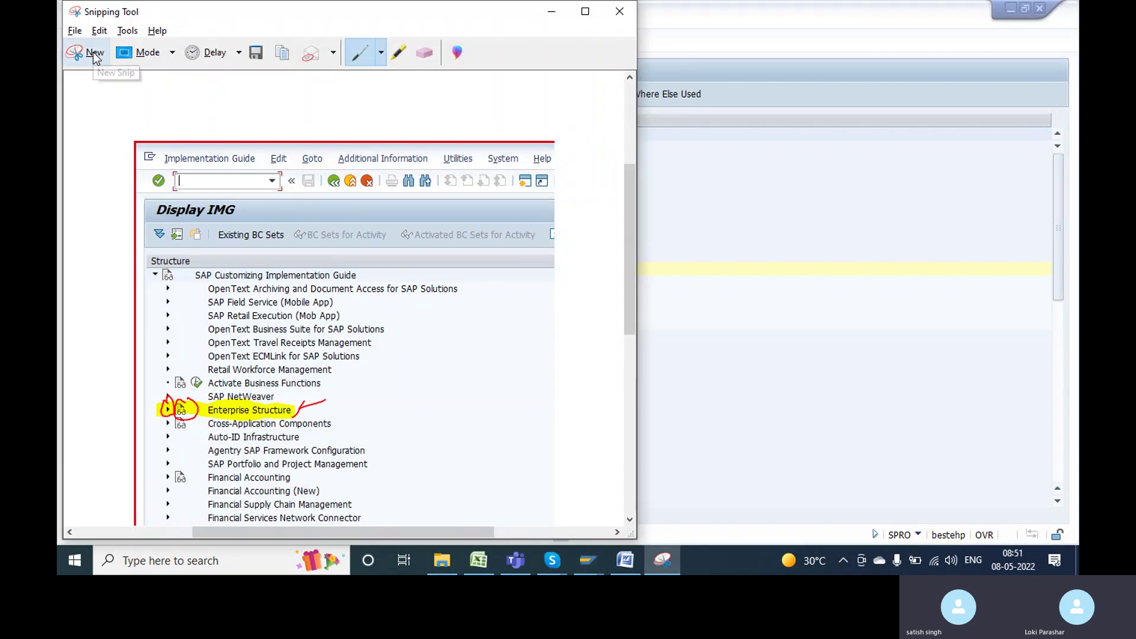
click(90, 52)
drag(62, 127, 485, 421)
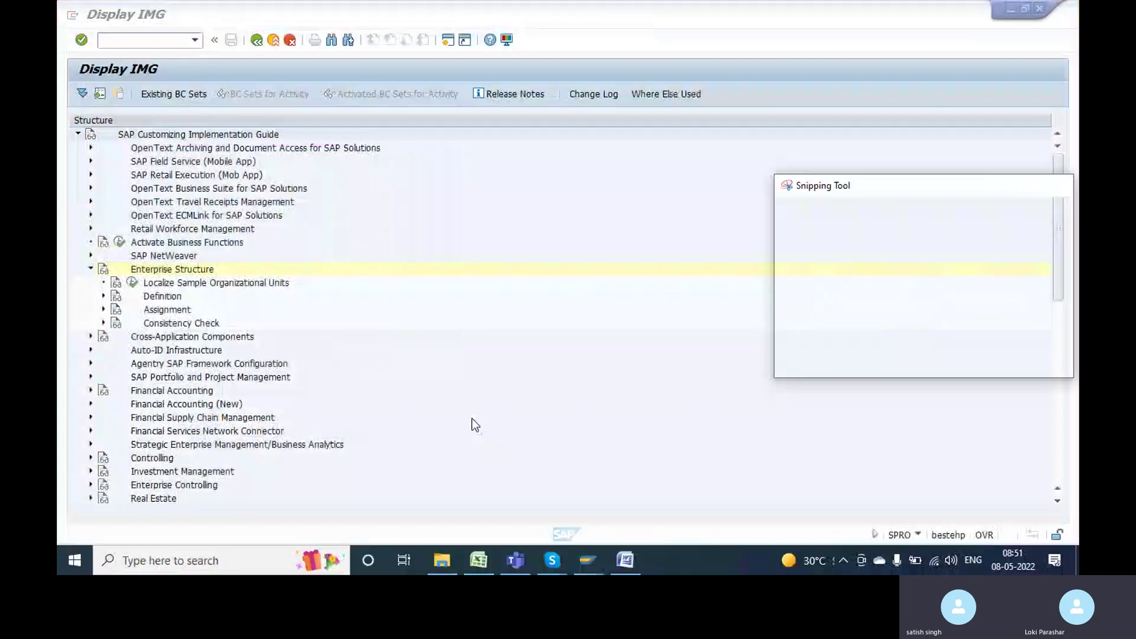
Highlight Enterprise Structure and its sub-items in yellow, and circle Definition in red
click(398, 52)
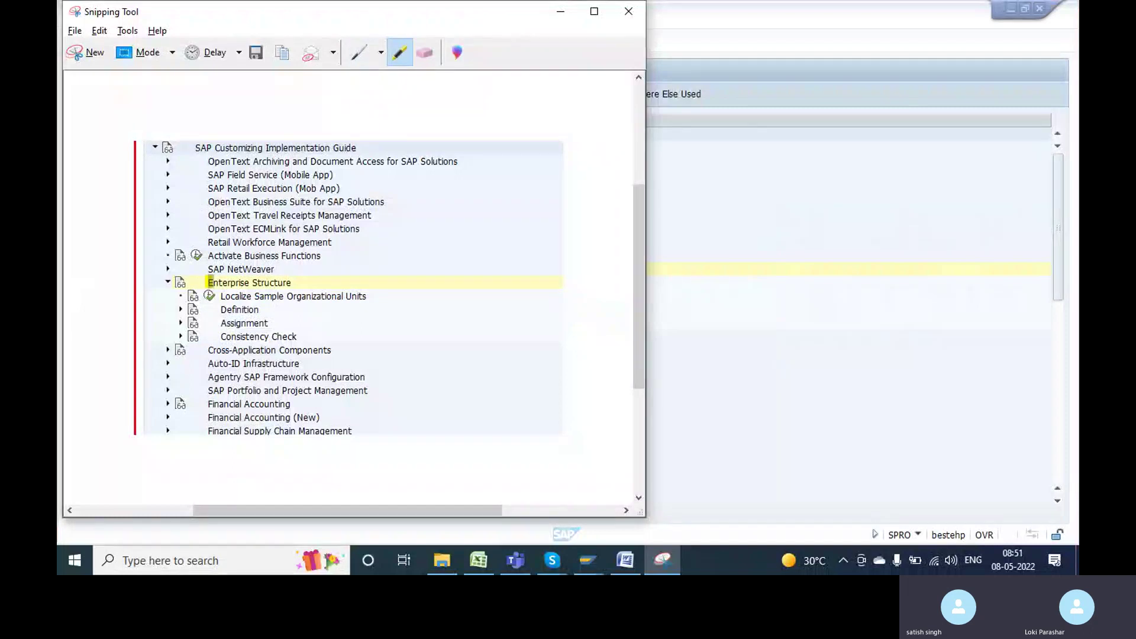
drag(205, 282, 285, 282)
drag(167, 284, 168, 277)
mouse_move(214, 308)
mouse_down()
mouse_move(239, 304)
mouse_move(305, 336)
mouse_up()
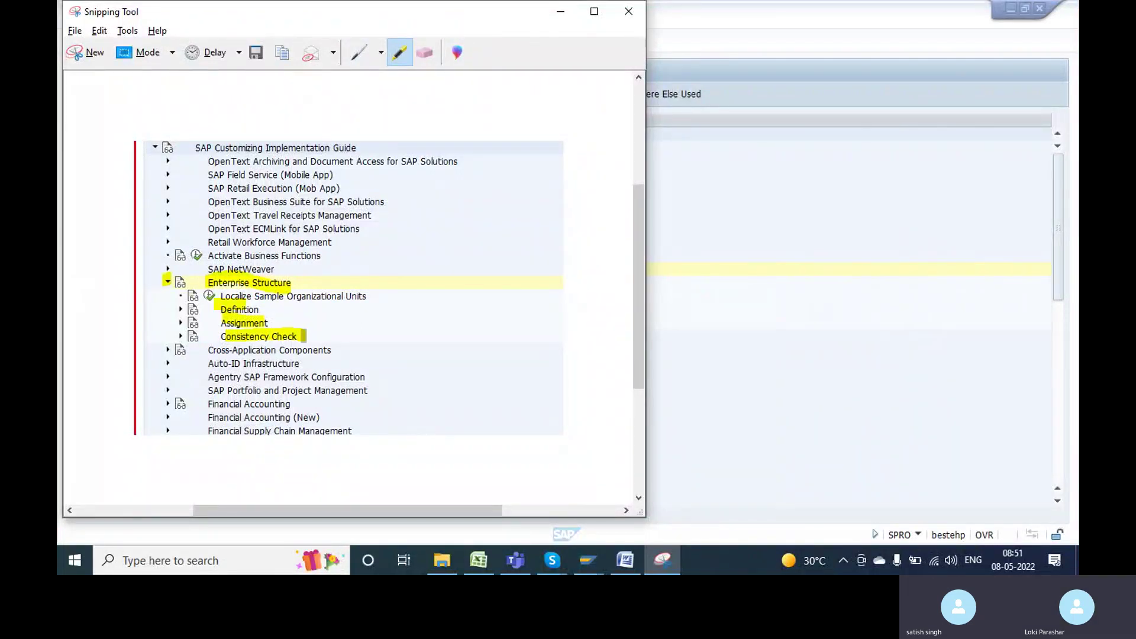
drag(219, 298, 347, 298)
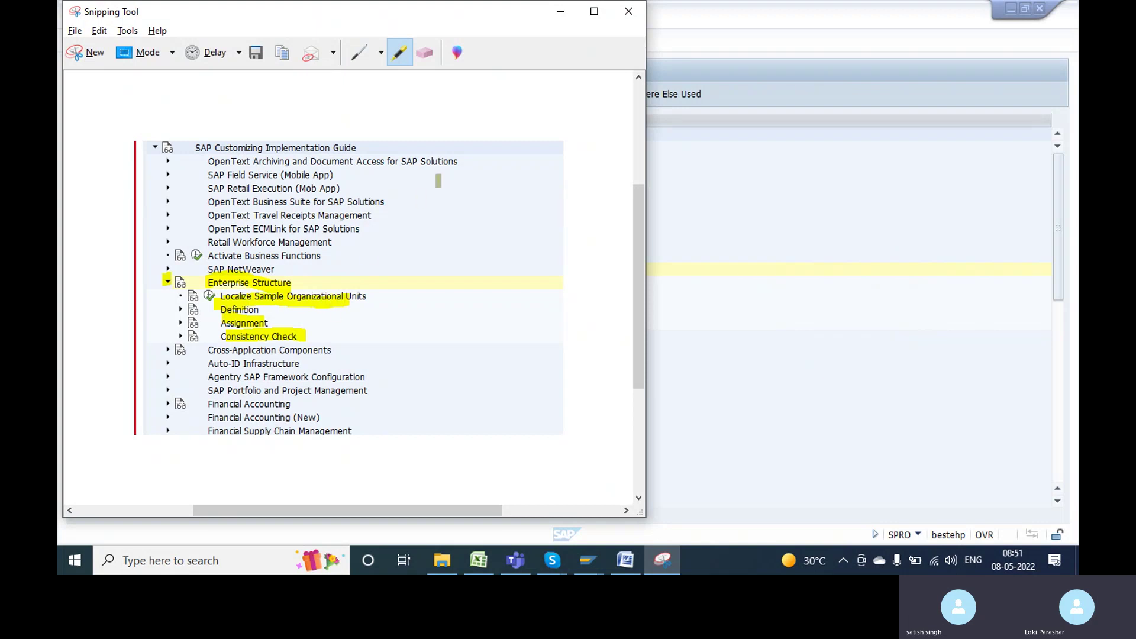
click(359, 53)
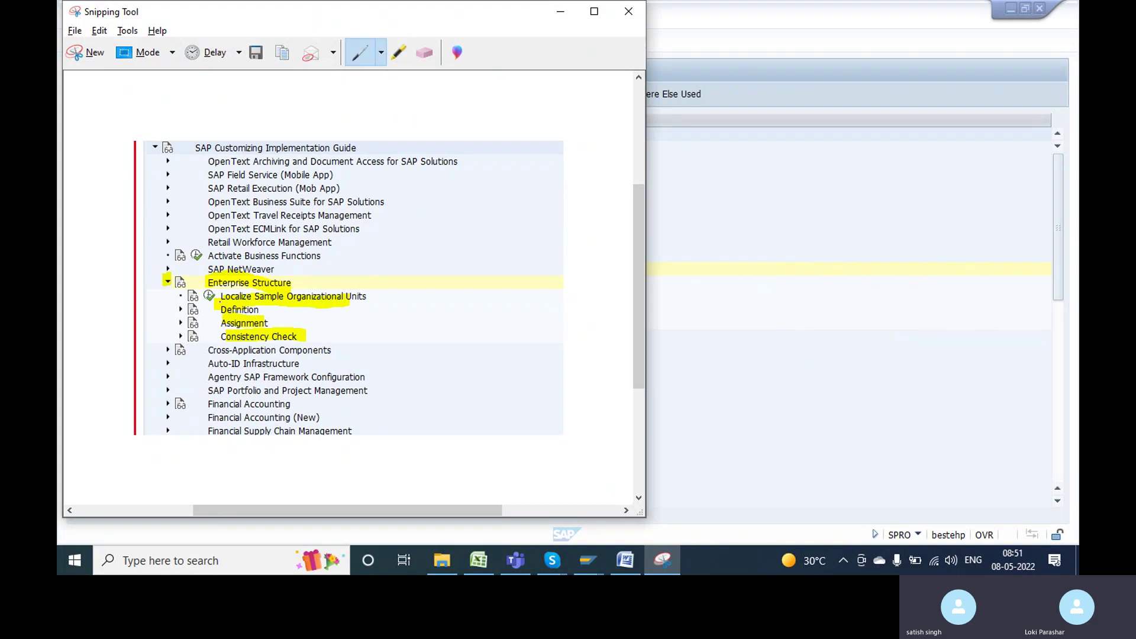
mouse_move(220, 316)
mouse_down()
mouse_move(261, 304)
mouse_move(220, 306)
mouse_up()
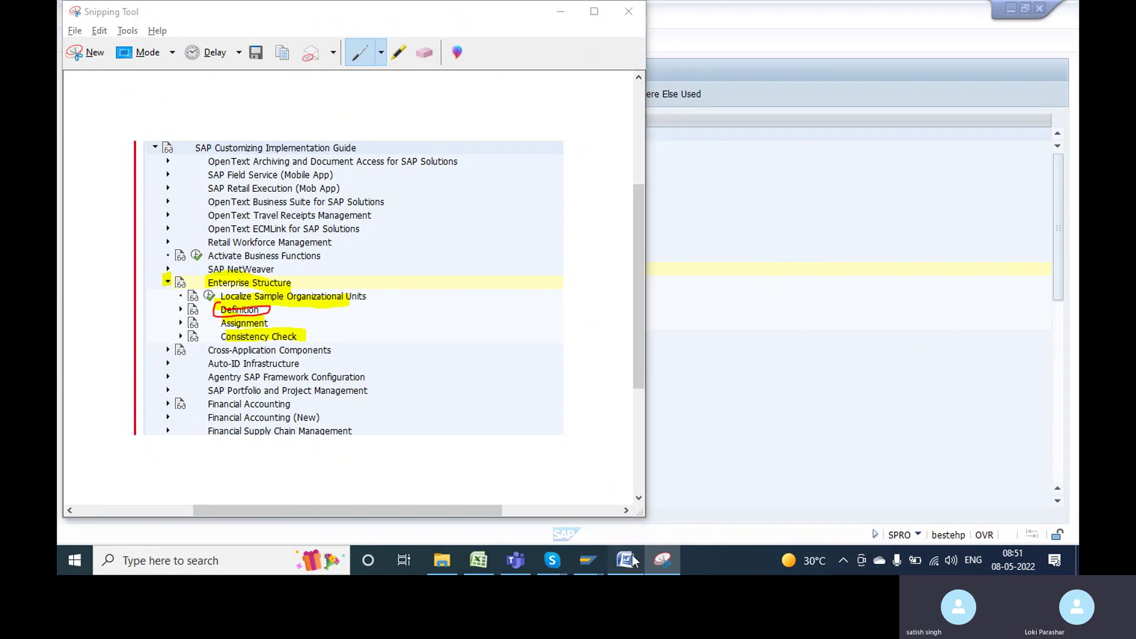
click(625, 560)
Append 'Enterprise structure →' to the Spro path in the Word notes
text(Enter)
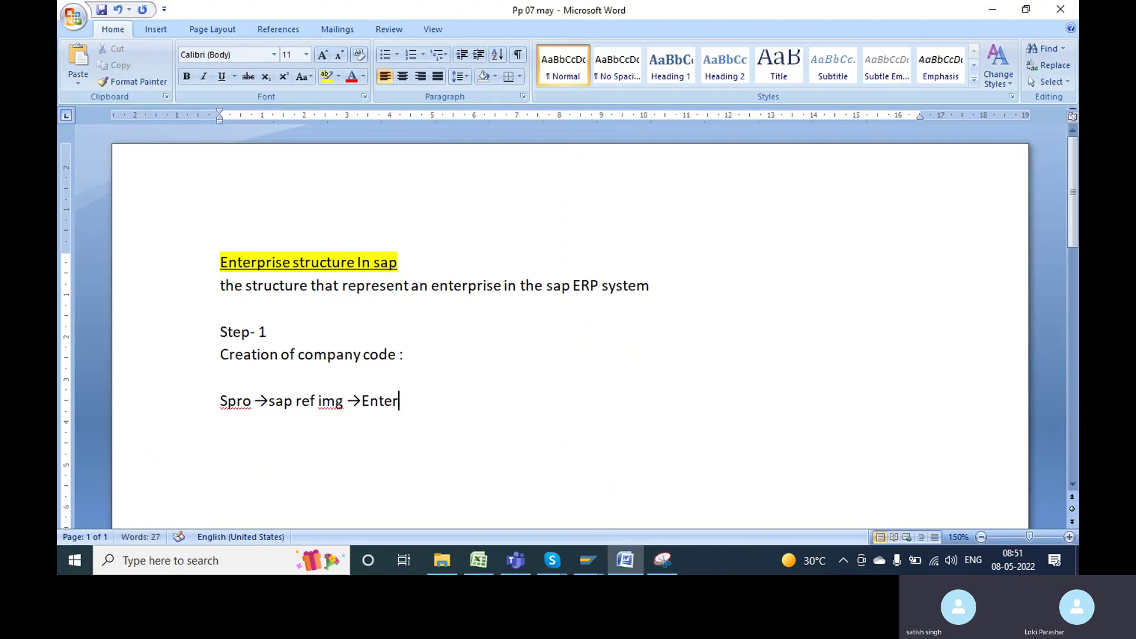
text(prise str)
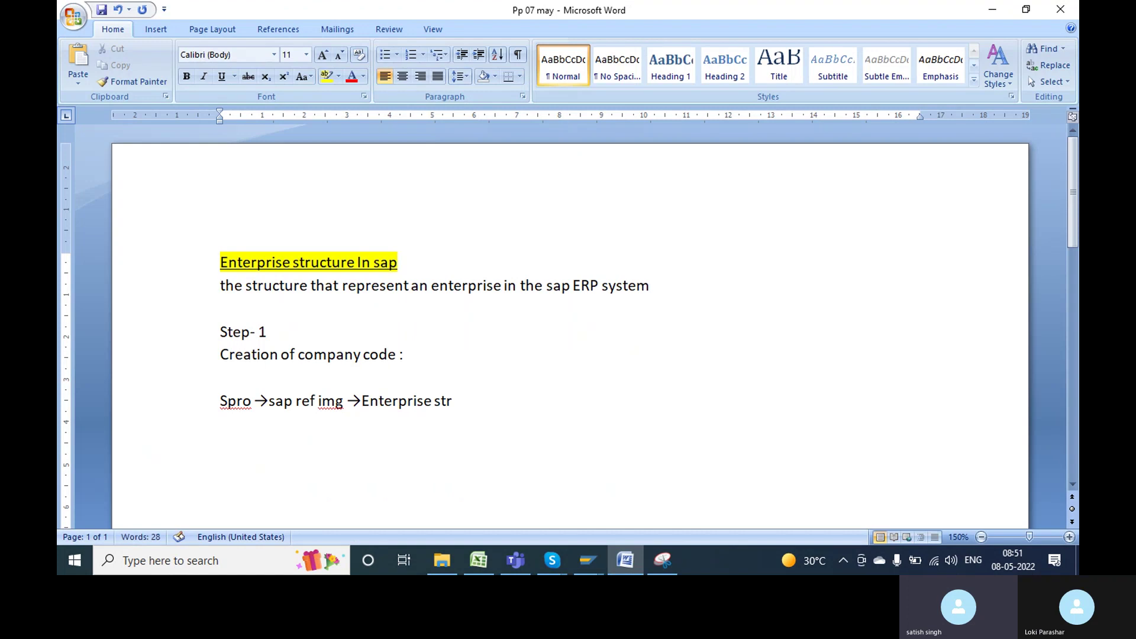
text(ucture →)
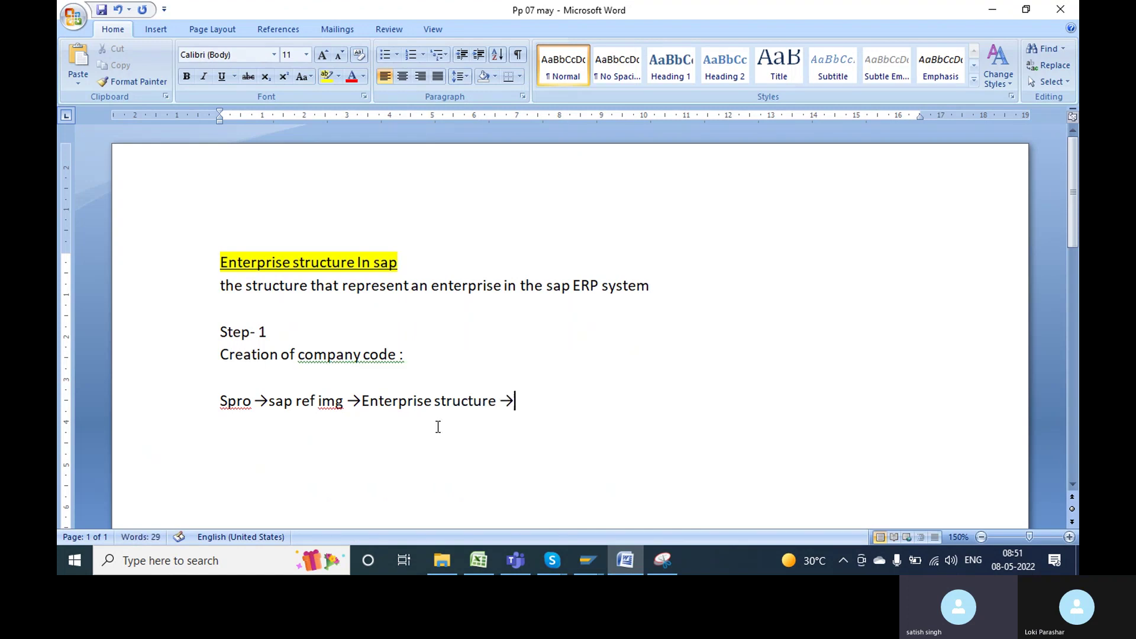
key(alt+Tab)
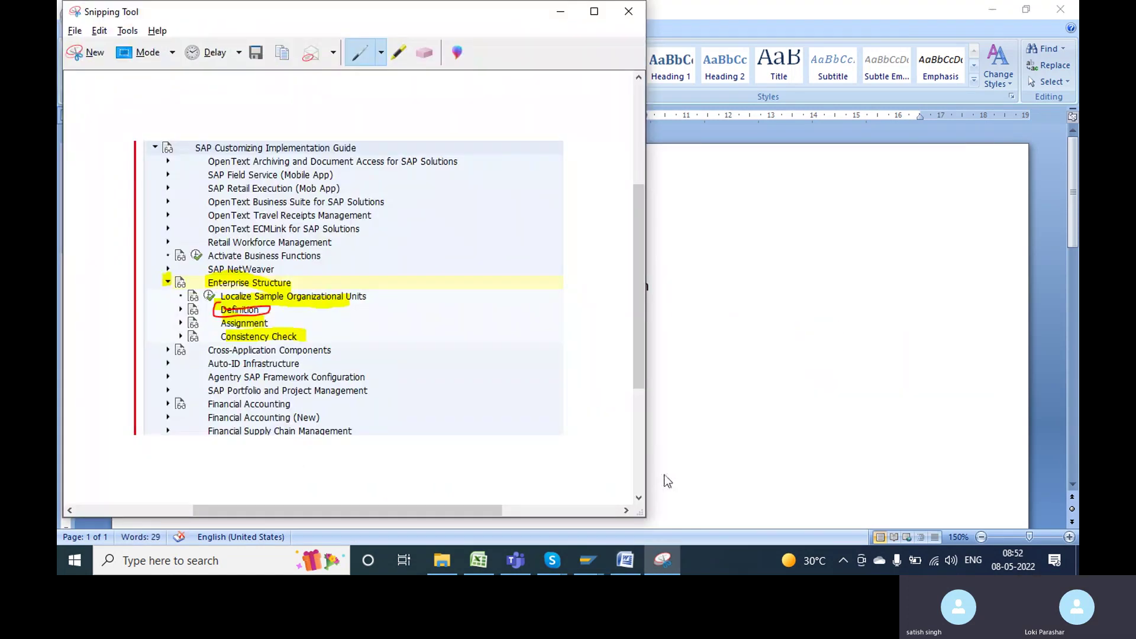
click(625, 558)
Expand Definition in the IMG tree and snip it
click(590, 560)
click(644, 491)
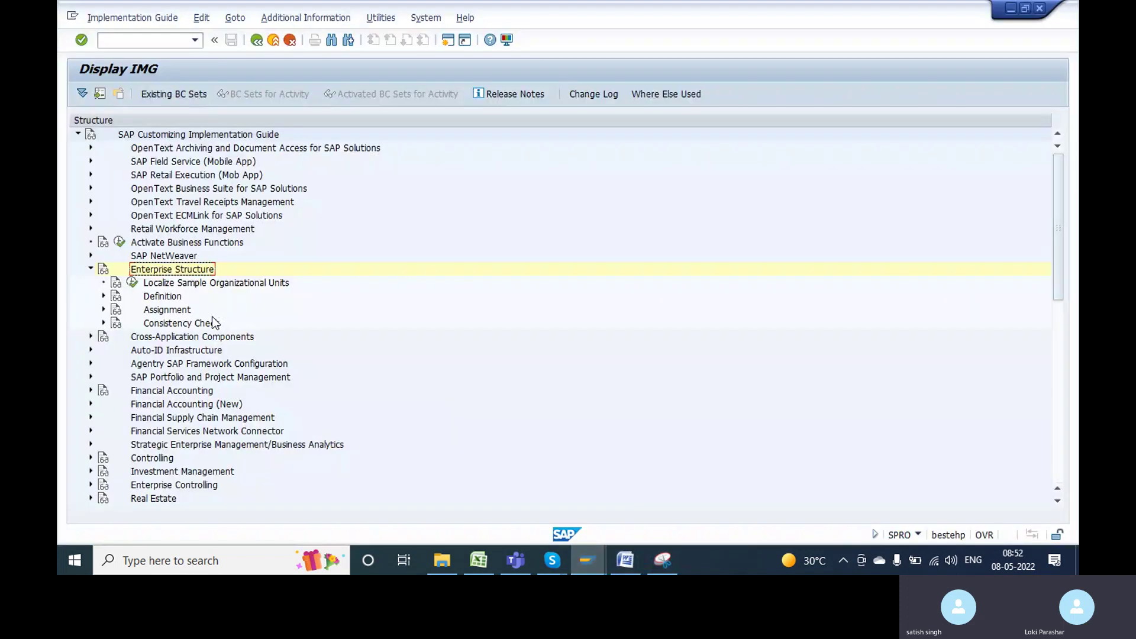
click(157, 298)
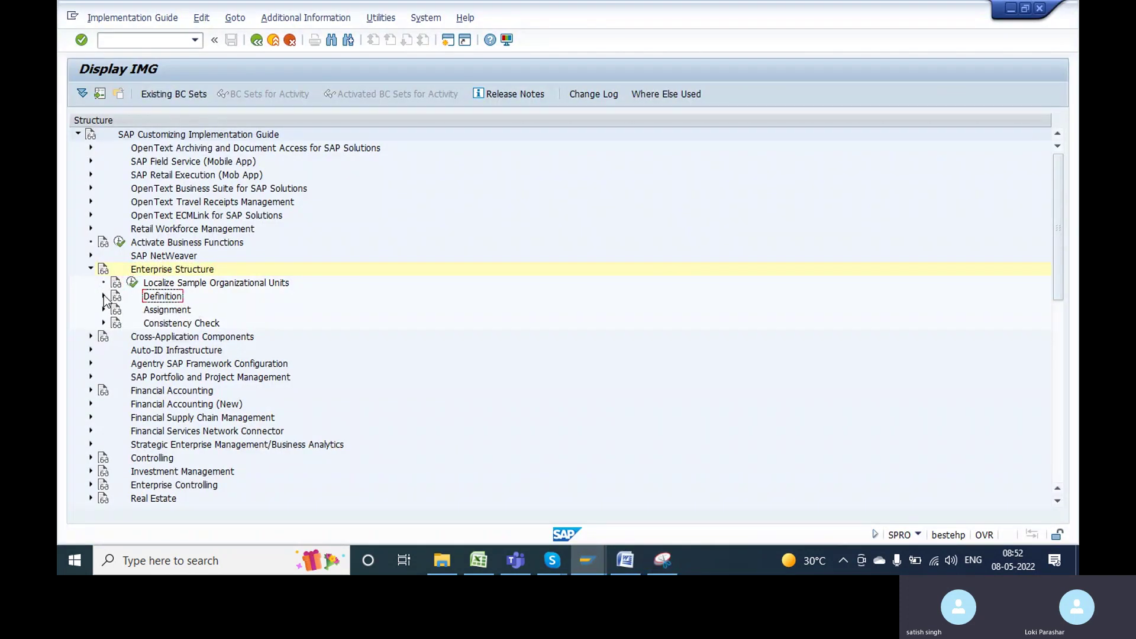
click(103, 296)
click(662, 560)
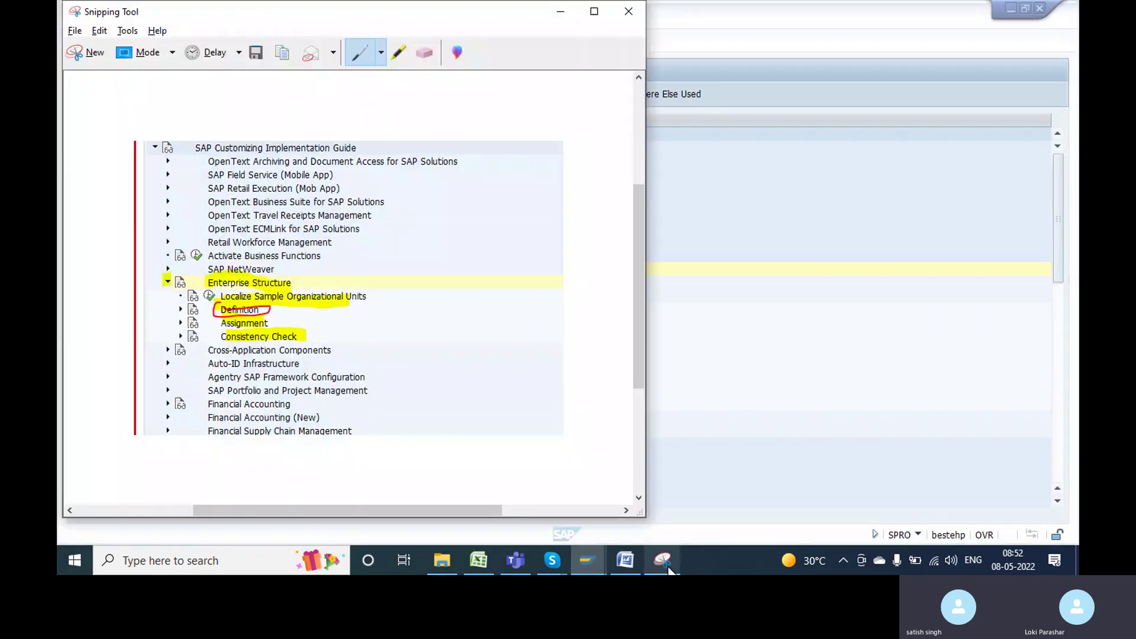
click(92, 51)
drag(59, 137, 539, 468)
Highlight Enterprise Structure and Definition in yellow and bracket Definition's sub-areas in red
click(399, 54)
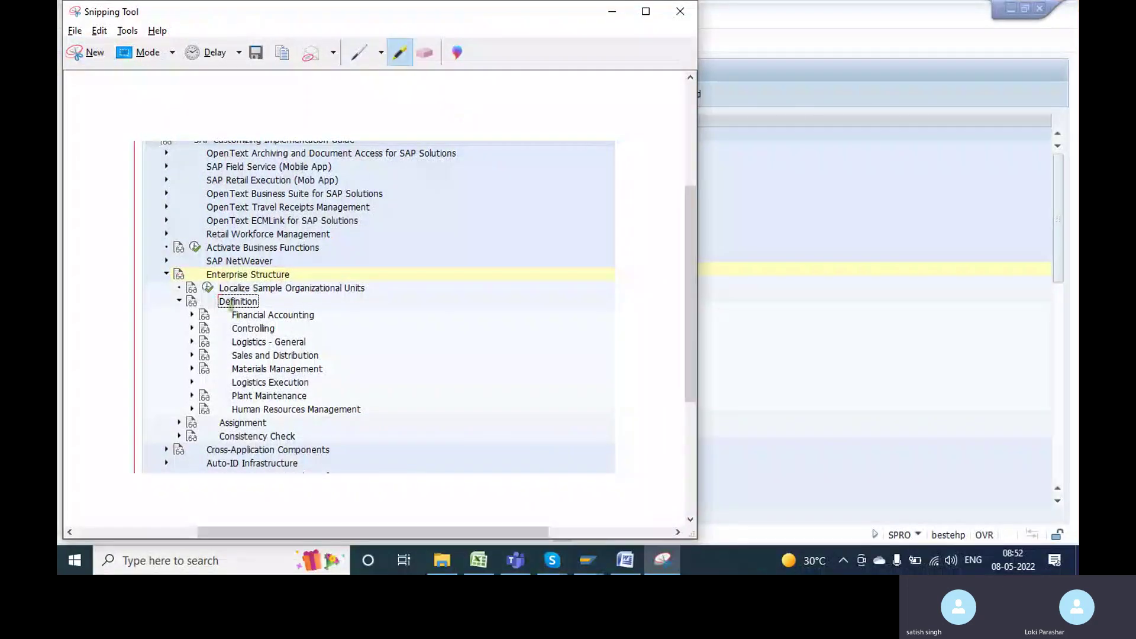
drag(203, 275, 271, 275)
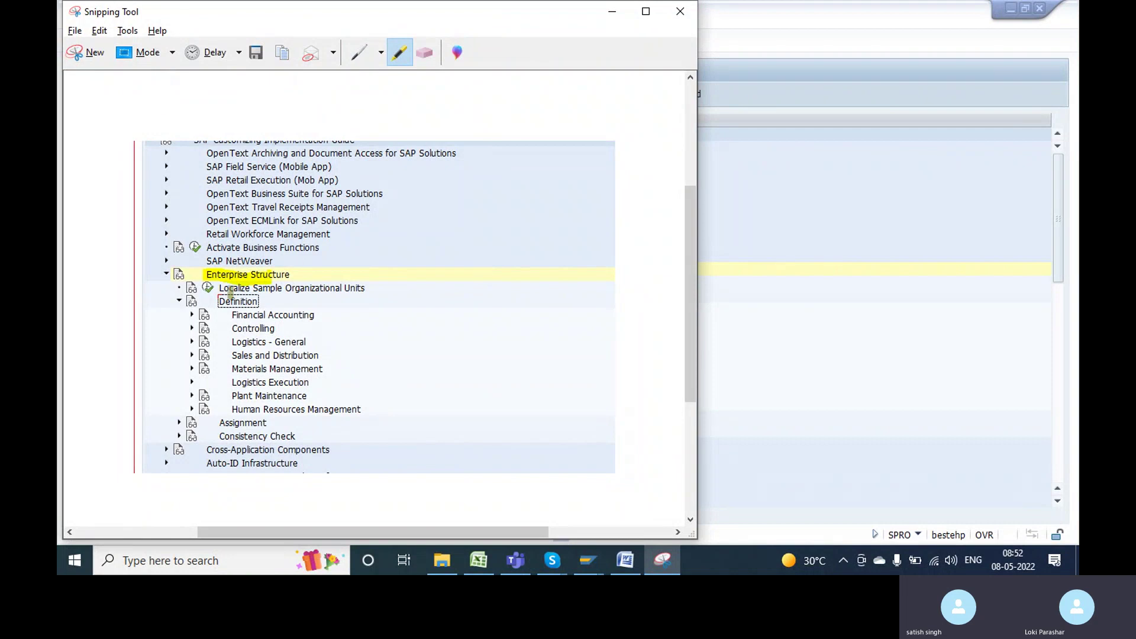
drag(218, 301, 259, 303)
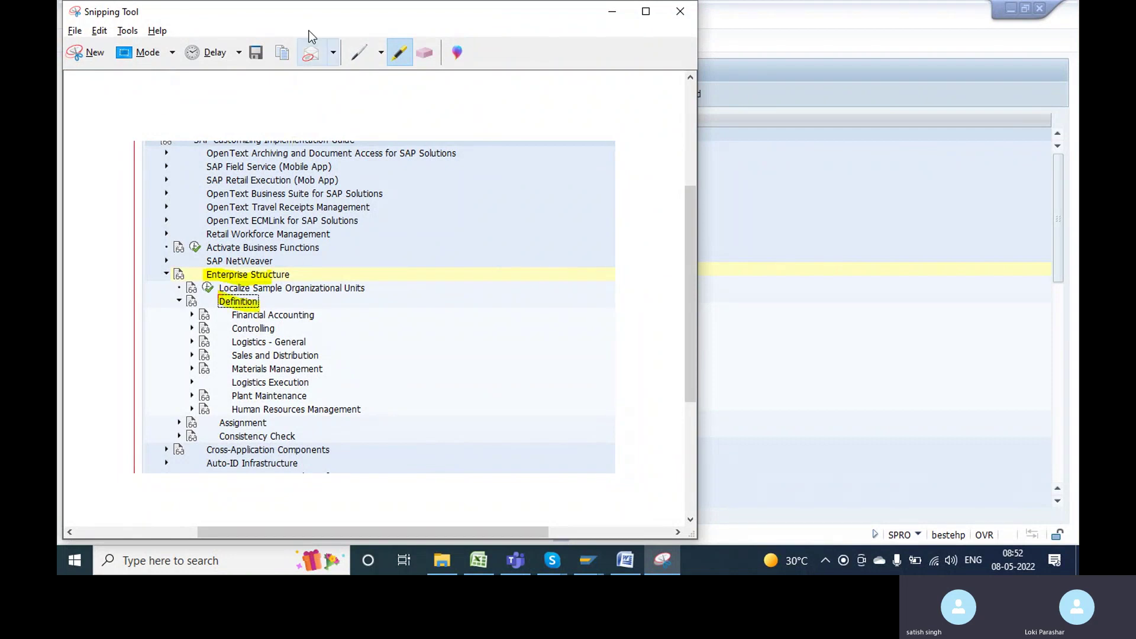
click(367, 61)
mouse_move(321, 317)
mouse_down()
mouse_move(317, 396)
mouse_move(379, 392)
mouse_up()
drag(333, 331, 381, 324)
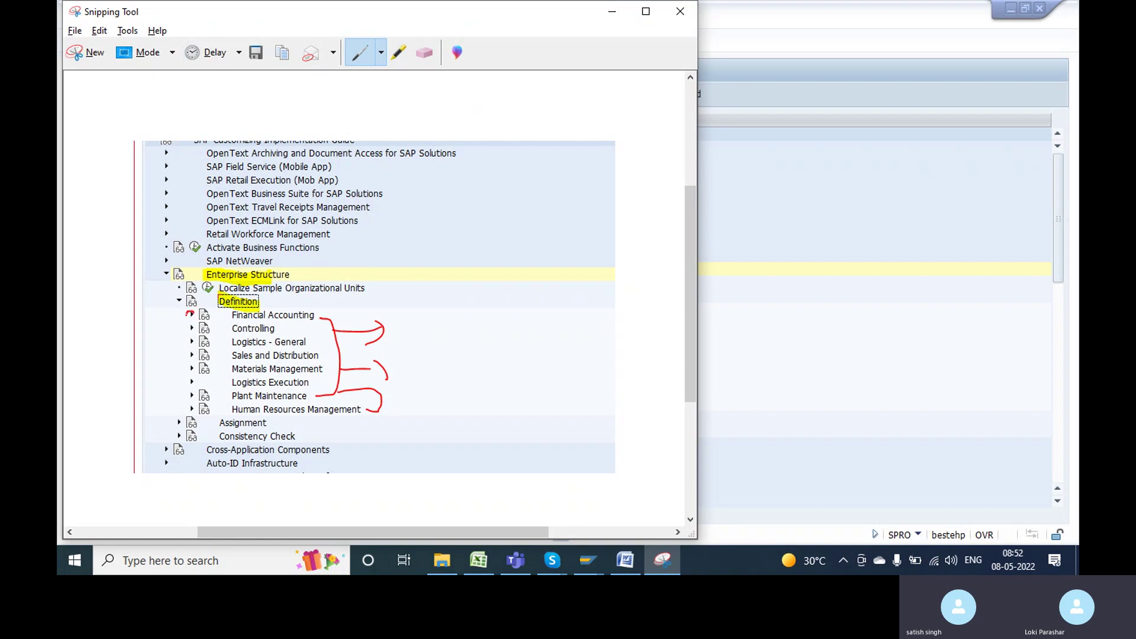
mouse_move(631, 559)
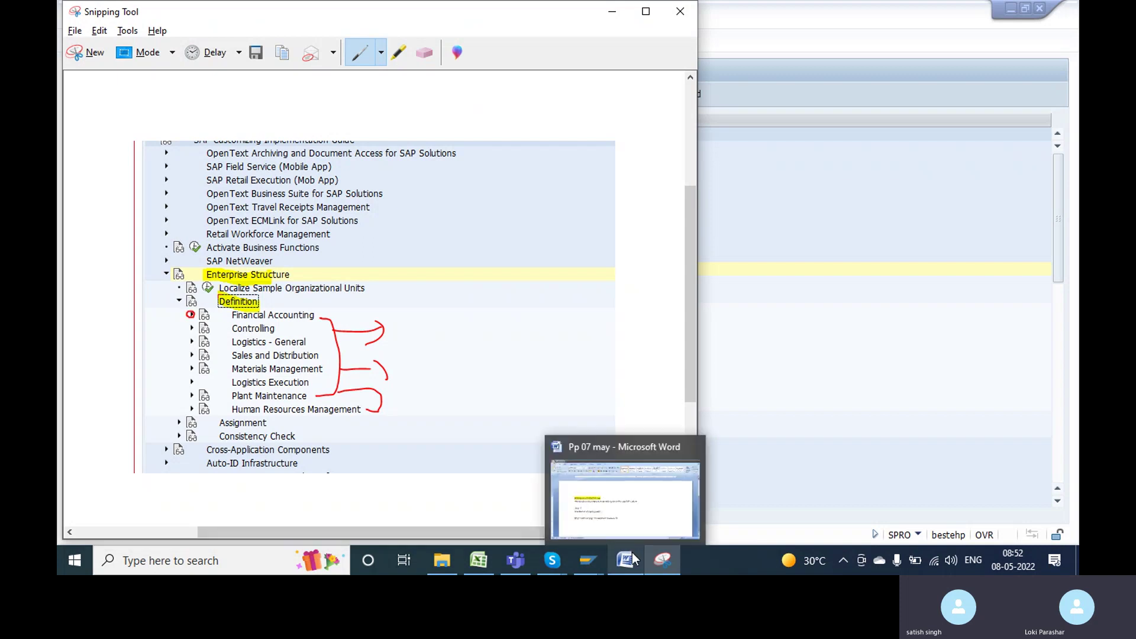
Extend the Spro path with 'Defination → Finance accounting'
click(632, 558)
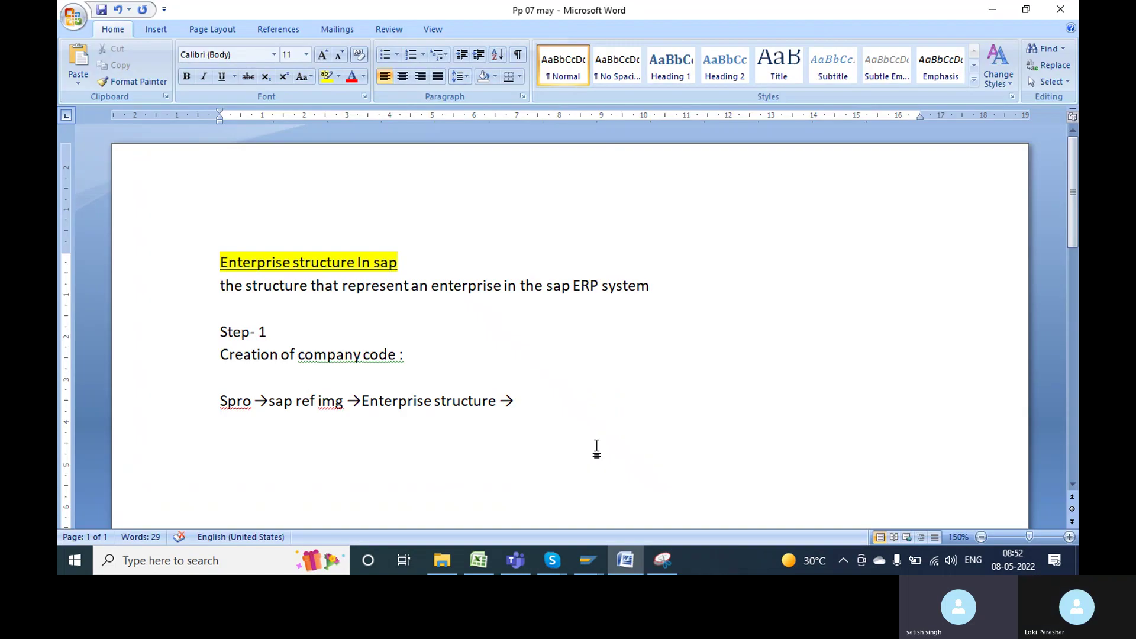
text(Defination → Finane a)
key(BackSpace)
text(nce accounting)
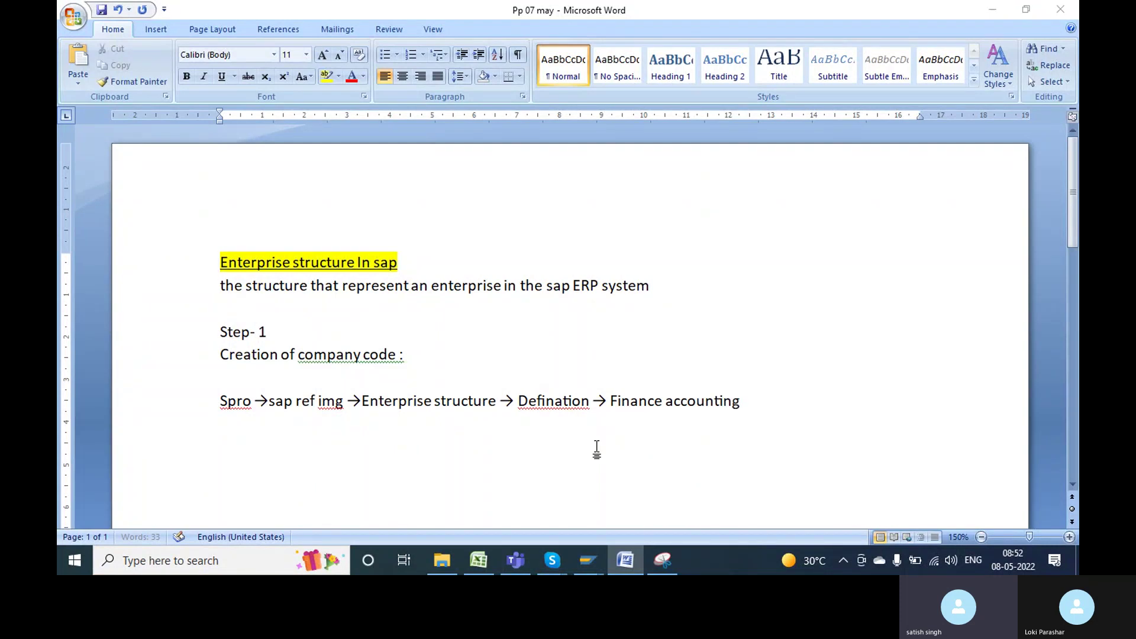
key(alt+Tab)
Expand Financial Accounting and snip the SAP structure tree
click(586, 562)
click(645, 509)
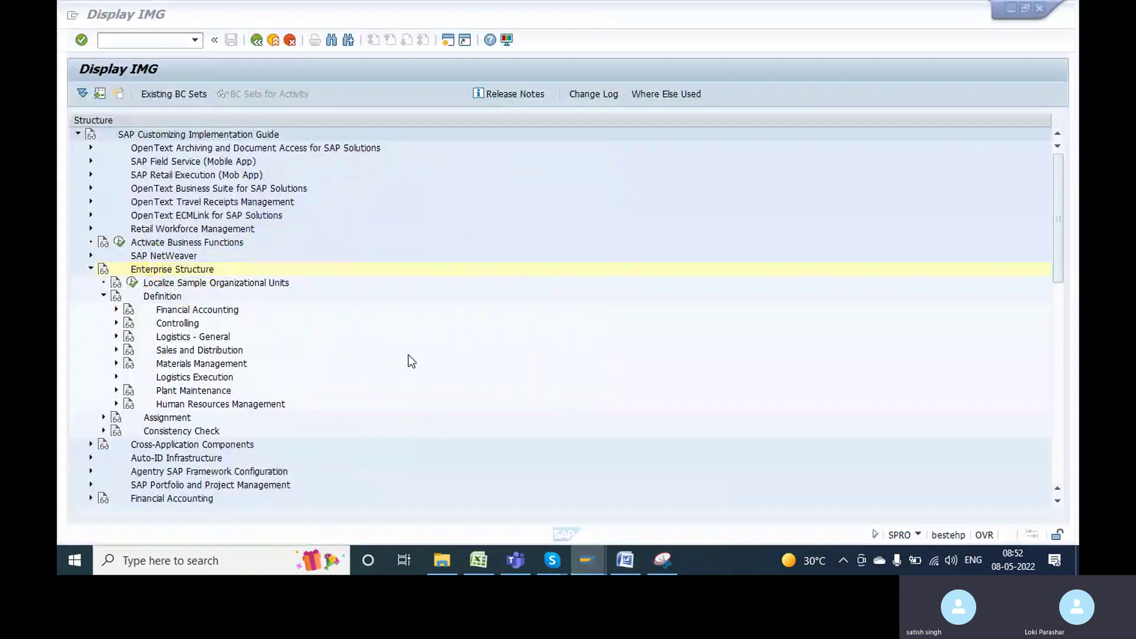
click(117, 310)
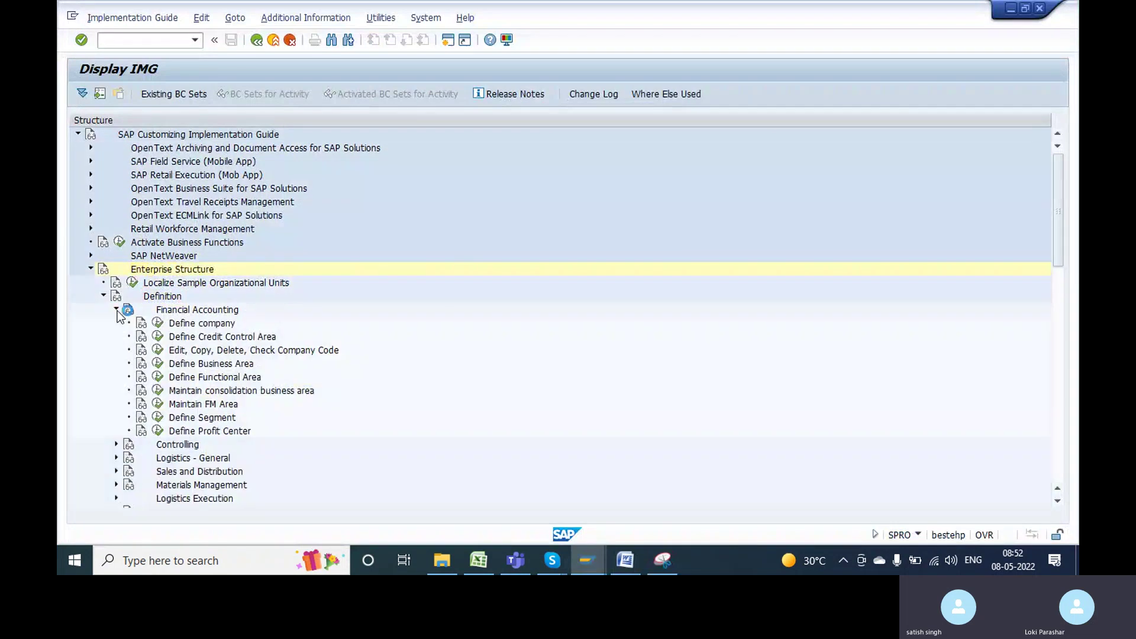
click(659, 568)
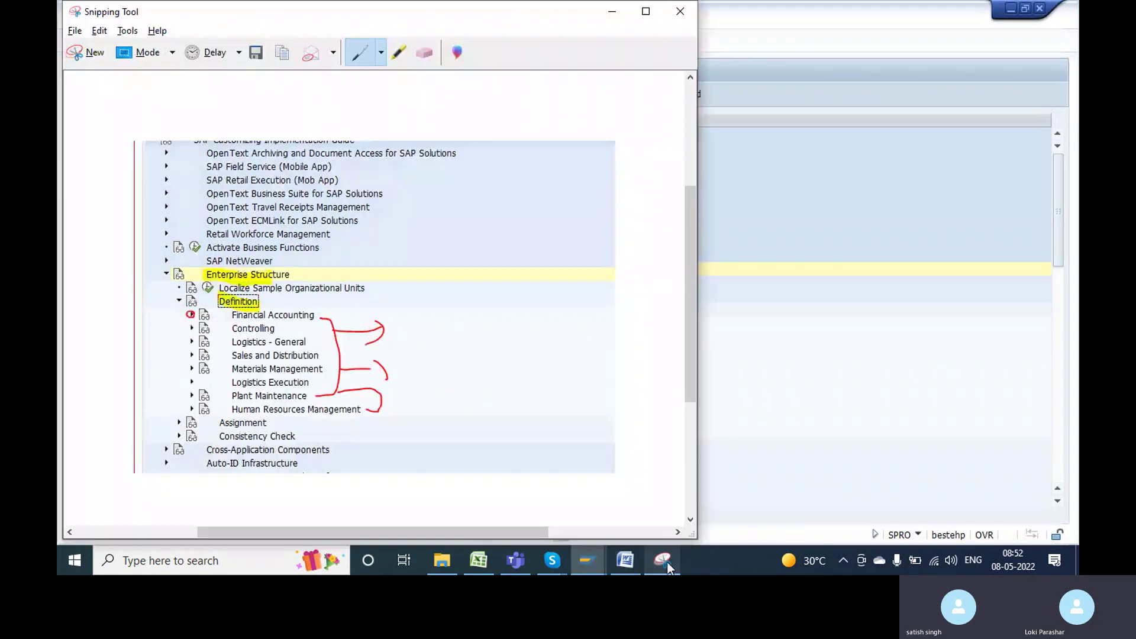
click(94, 50)
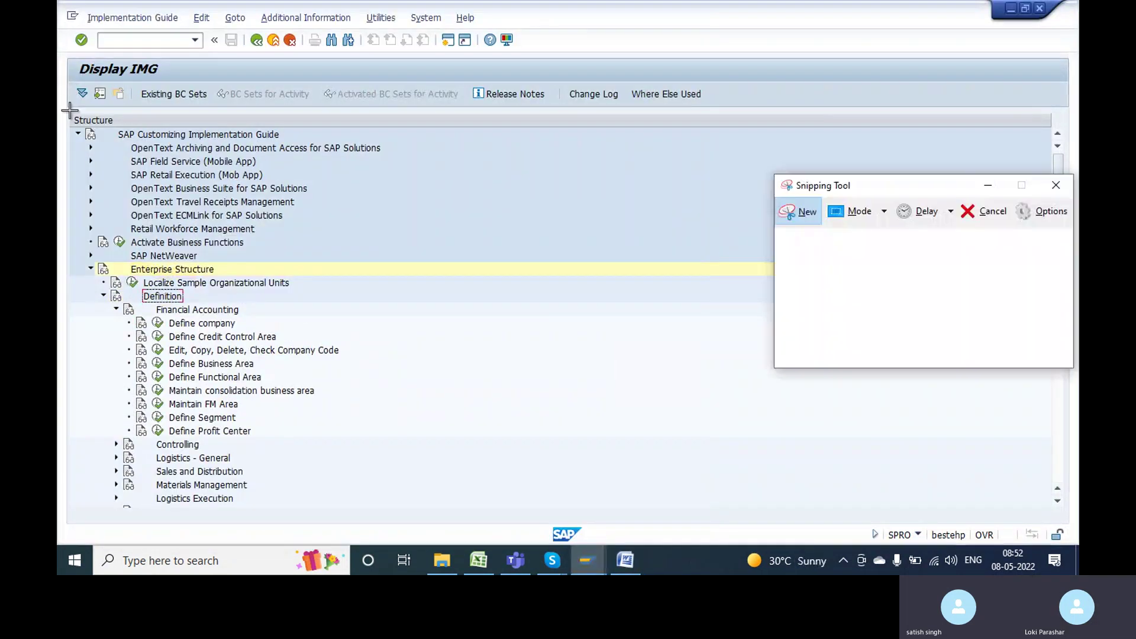
drag(70, 111, 570, 469)
Highlight the path down to Define company in yellow, then open its documentation
click(398, 54)
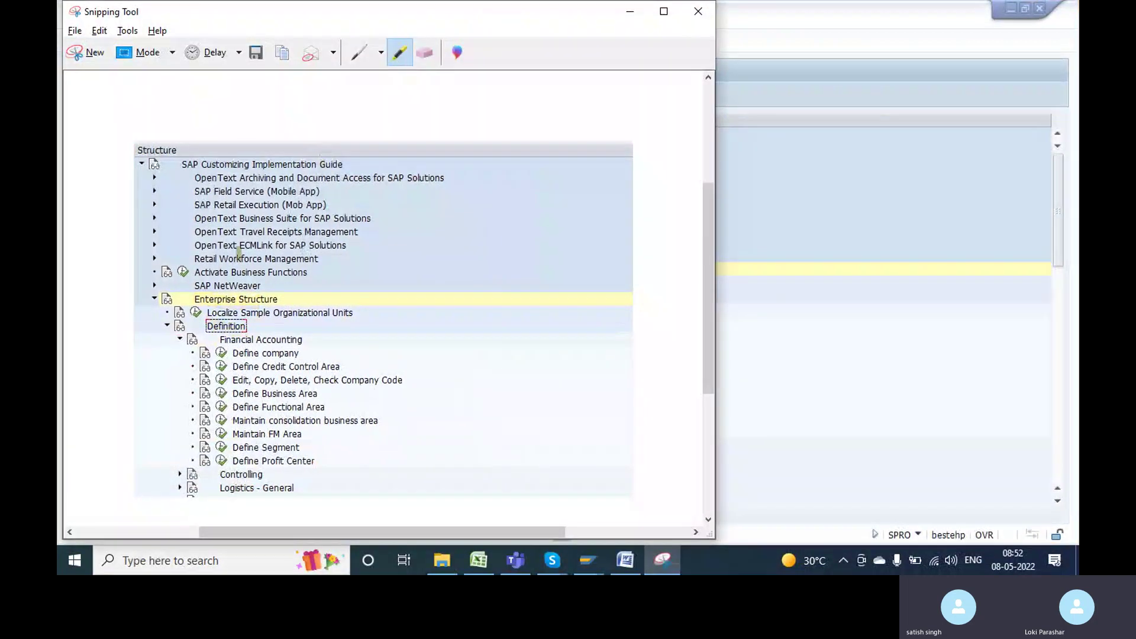
mouse_move(184, 296)
mouse_down()
mouse_move(239, 296)
mouse_move(245, 325)
mouse_move(309, 327)
mouse_up()
drag(235, 354, 305, 353)
click(359, 52)
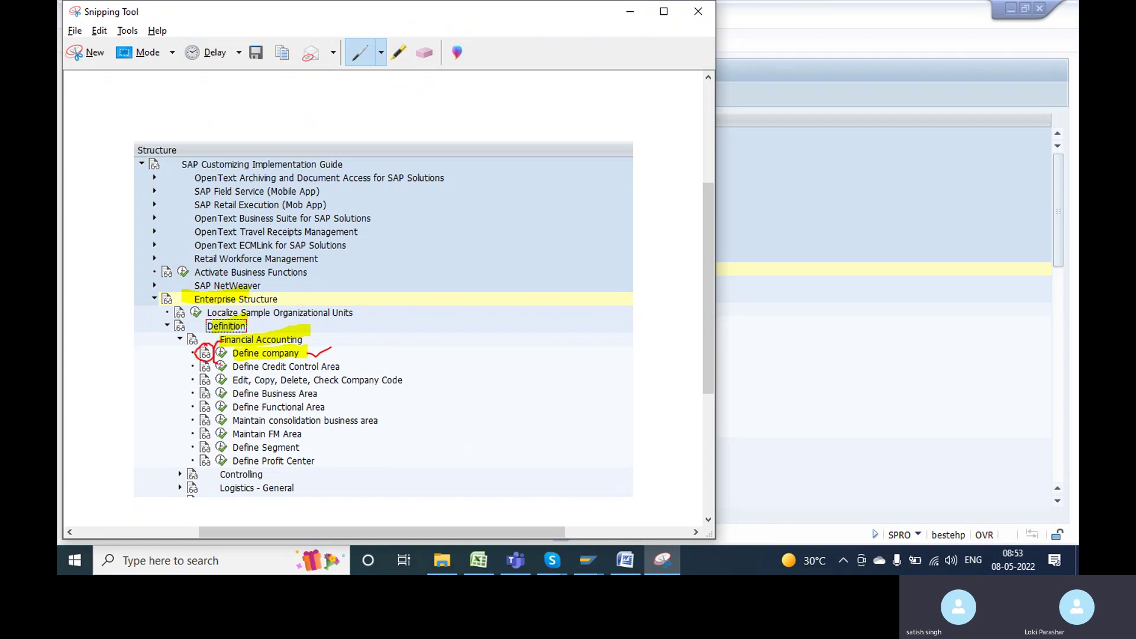
click(791, 236)
click(141, 323)
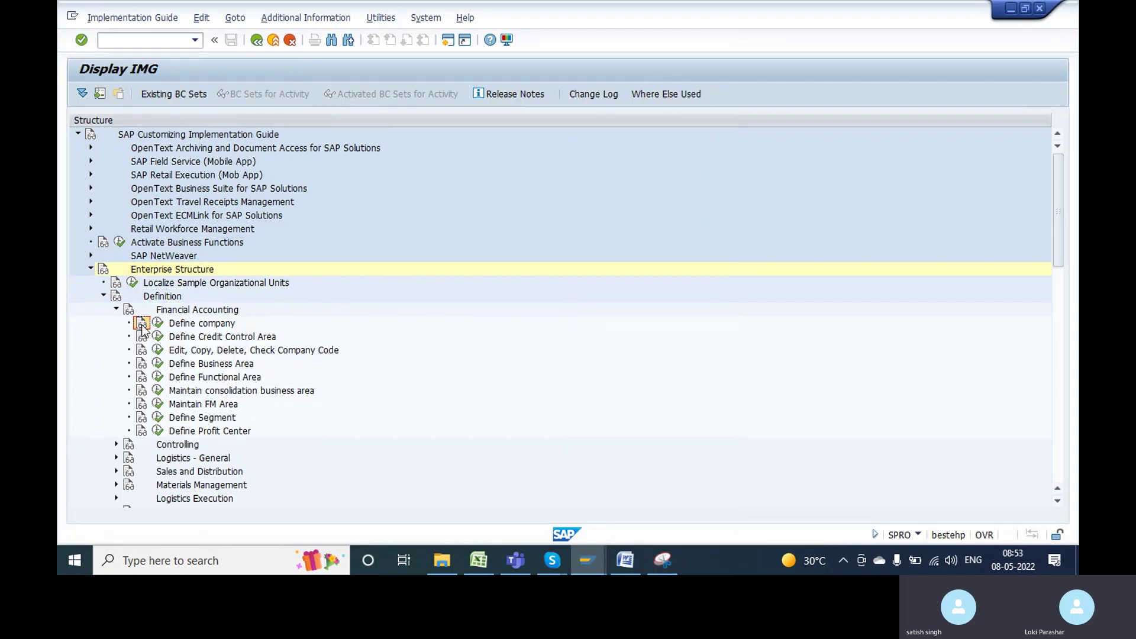
Select and copy the documentation sentence that defines a company
drag(362, 262, 367, 262)
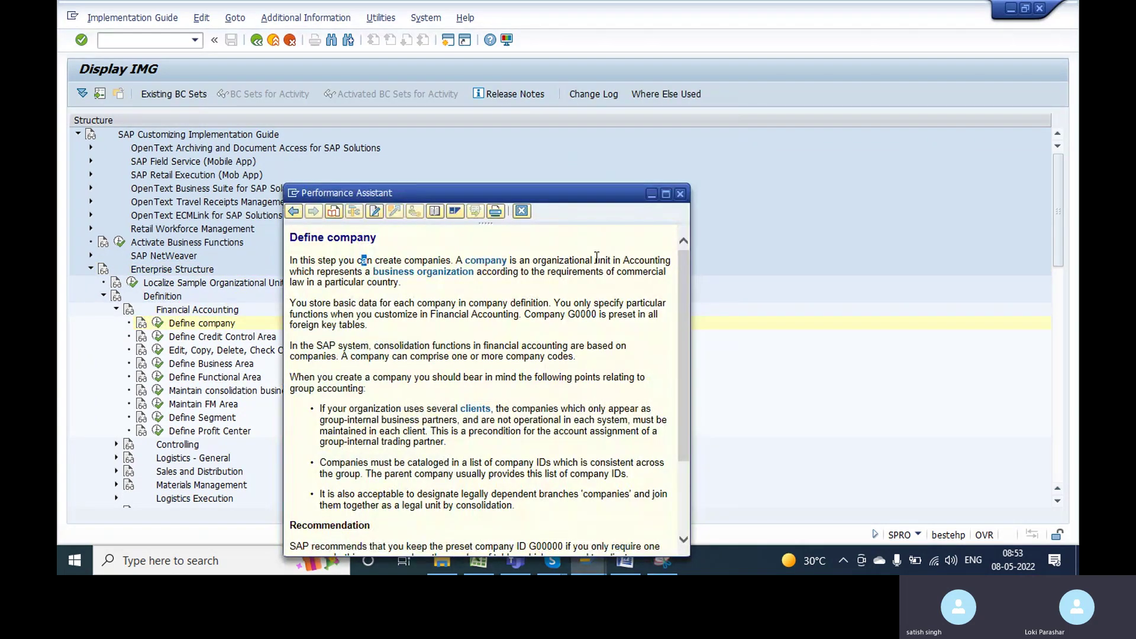
drag(595, 260, 606, 260)
drag(414, 279, 454, 261)
key(ctrl+c)
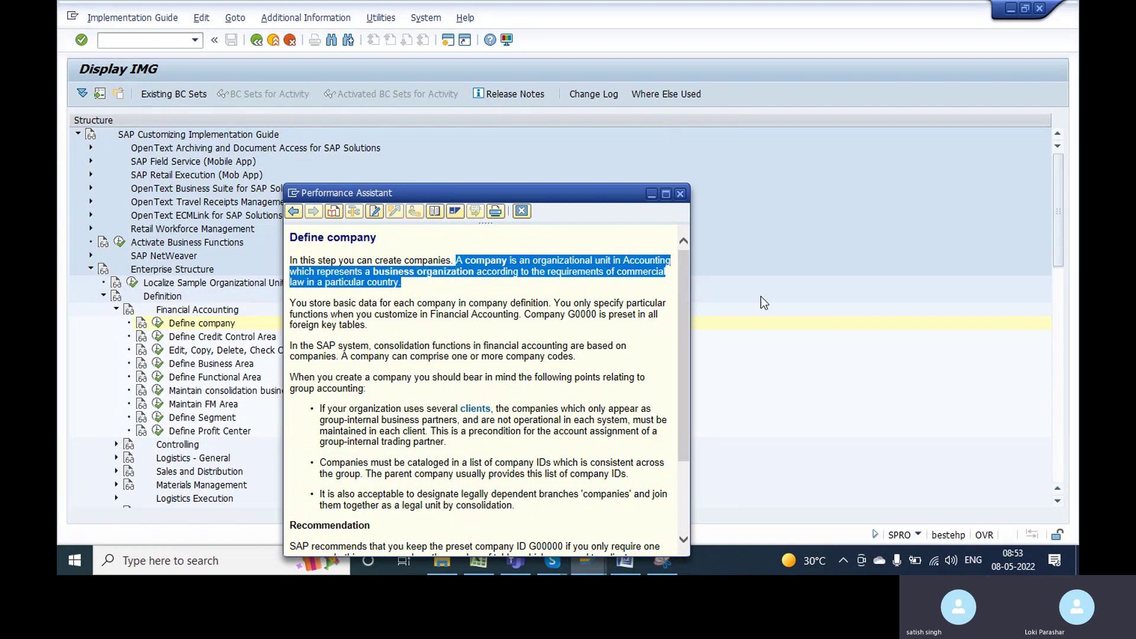
click(708, 417)
Paste the copied company definition into the Word notes
click(626, 562)
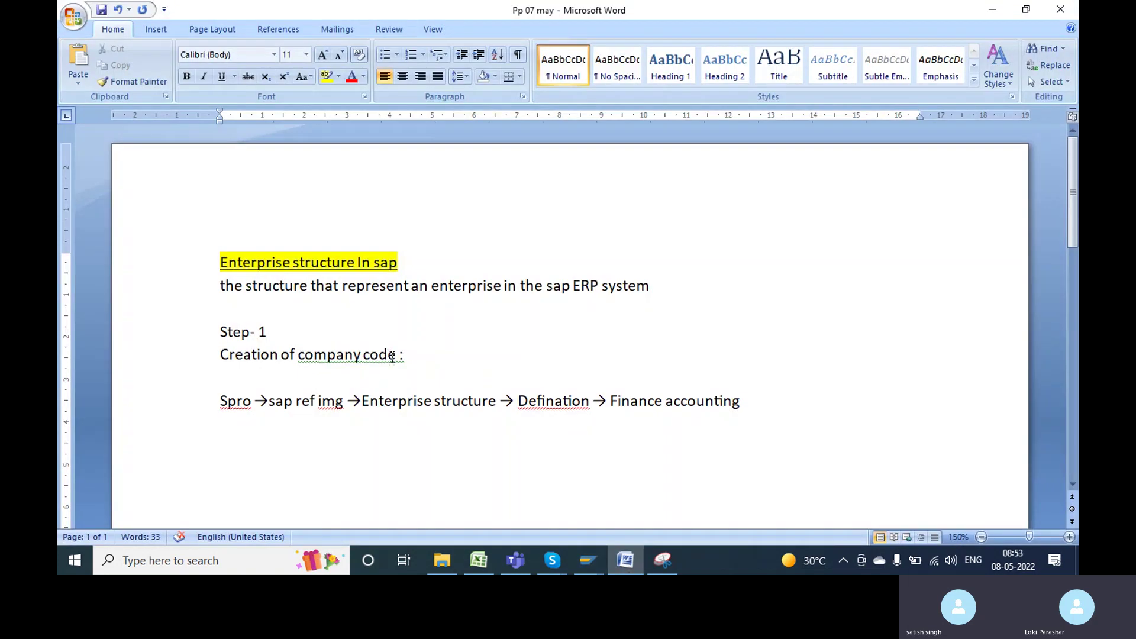
key(ctrl+v)
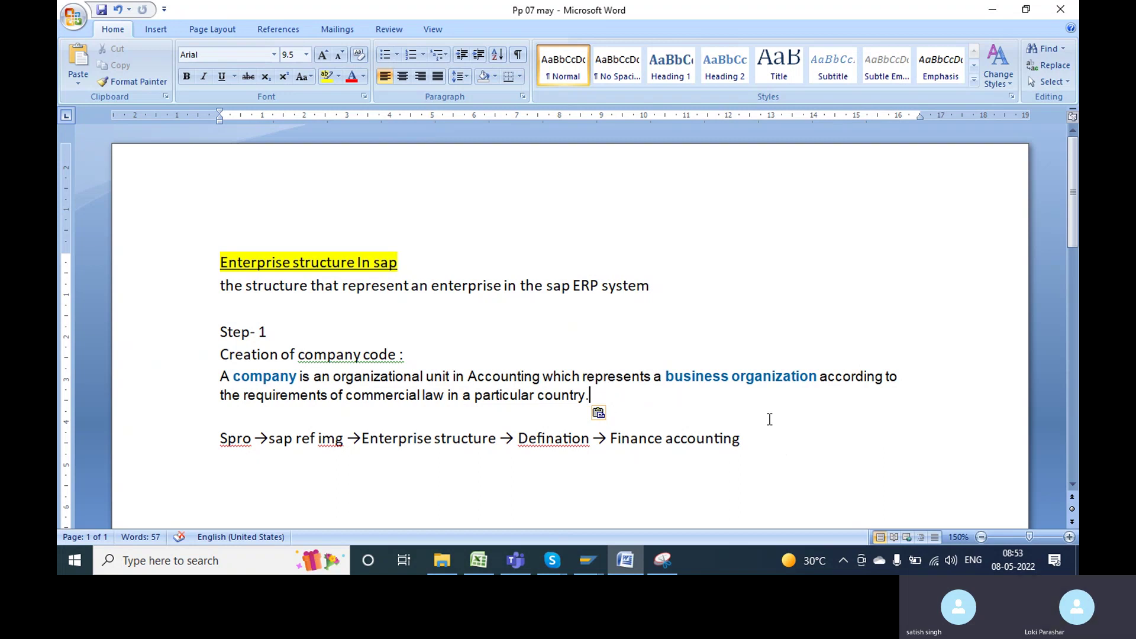
key(Return)
key(Return)
Type a trial 'german --> indian -->' line, then erase it
click(292, 447)
text(germa)
text(n )
text(--> )
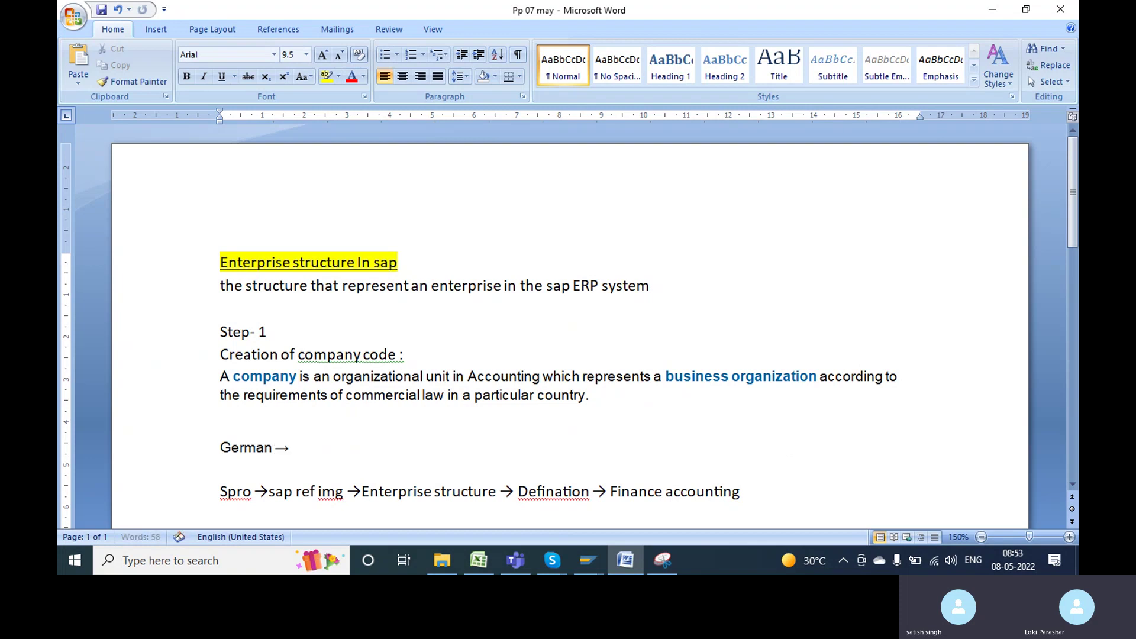
text(indian -->)
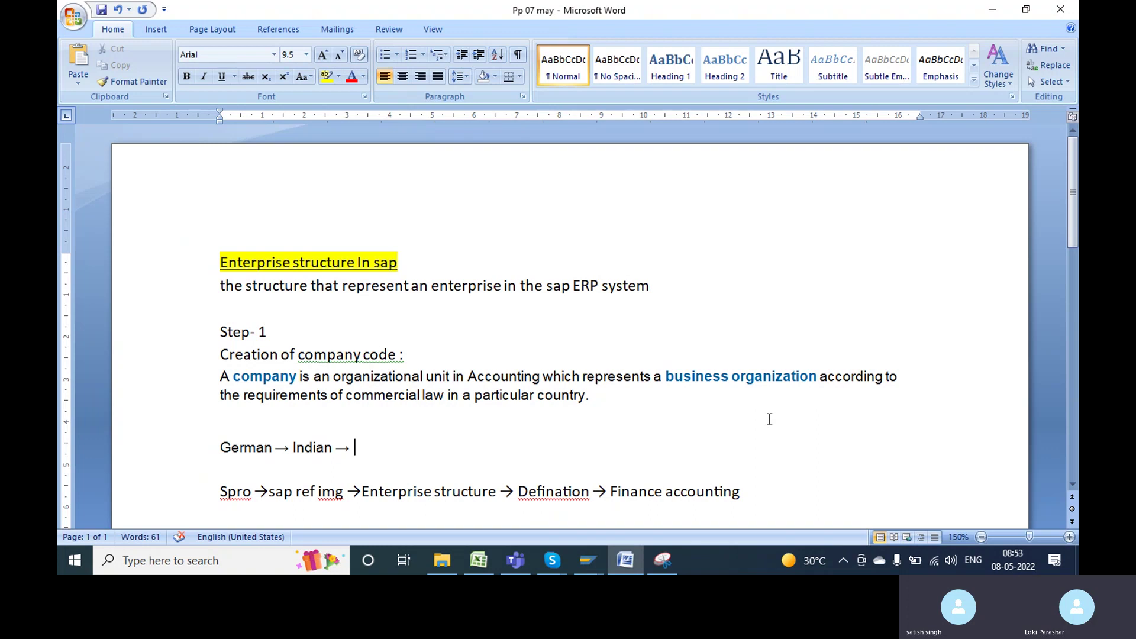
key(BackSpace)
key(BackSpace)
key(BackSpace)
key(BackSpace)
key(BackSpace)
key(BackSpace)
key(BackSpace)
key(BackSpace)
key(BackSpace)
key(BackSpace)
key(BackSpace)
key(BackSpace)
key(BackSpace)
key(BackSpace)
key(BackSpace)
key(BackSpace)
key(BackSpace)
key(BackSpace)
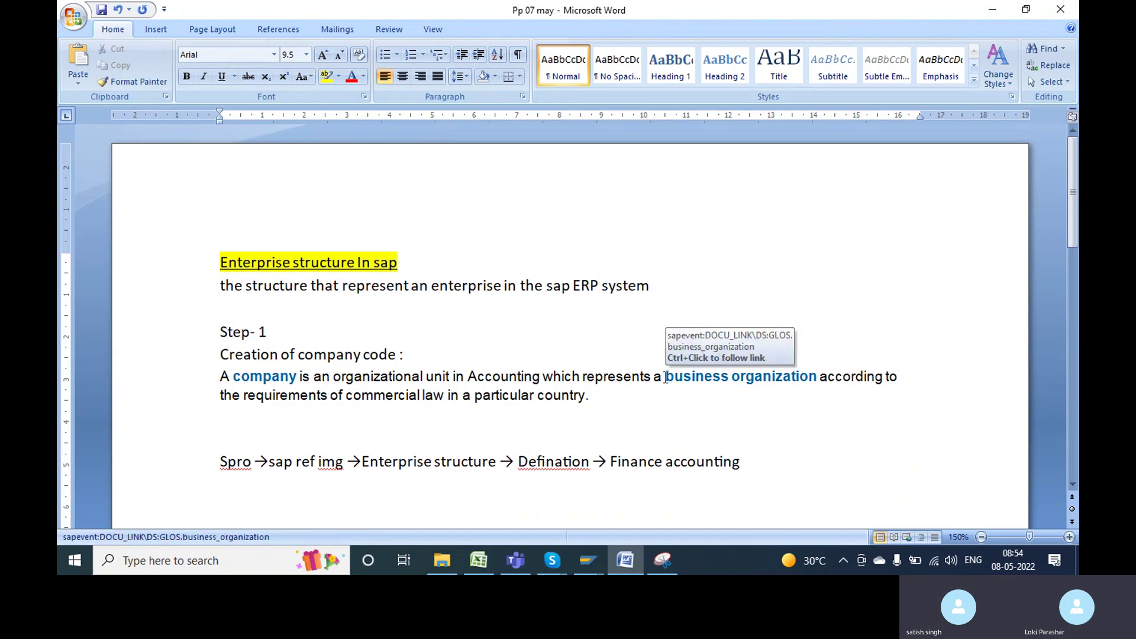
drag(329, 397, 423, 412)
click(490, 420)
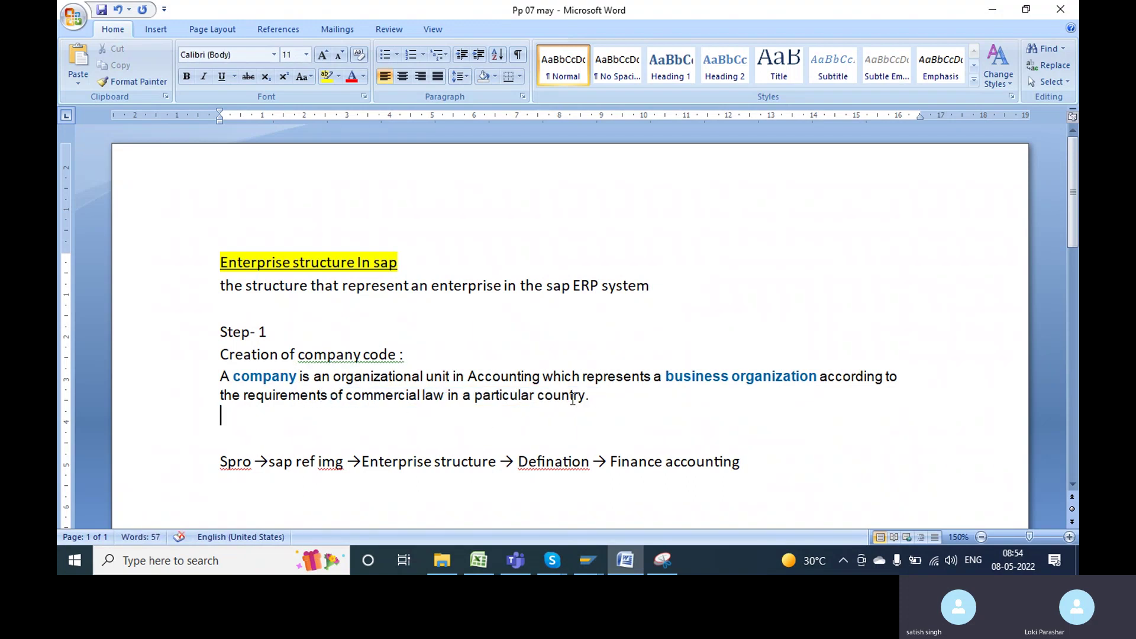
click(594, 403)
click(601, 410)
Add trial 'indian -->' and 'europe' lines above the Spro path, then delete them
key(Return)
text(indian -->)
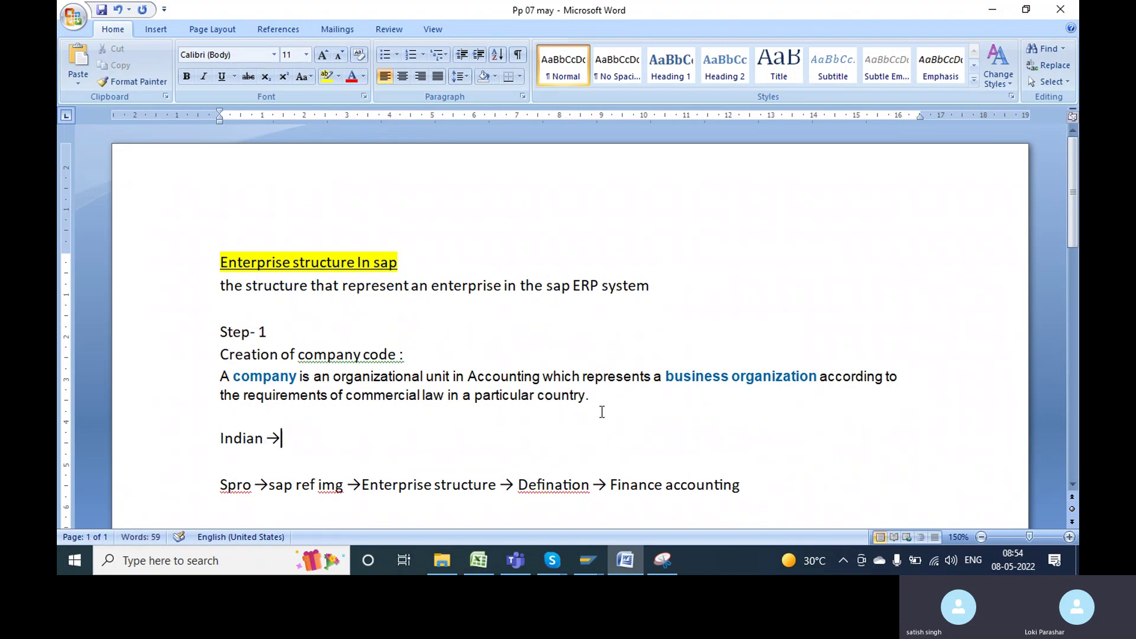
key(Return)
text(curope)
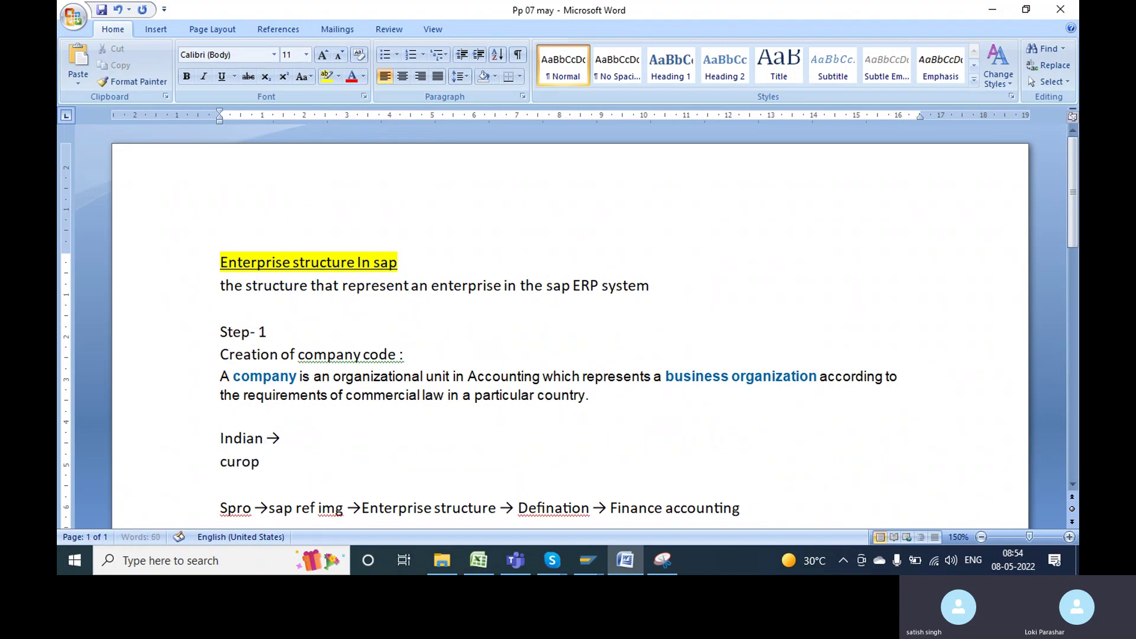
key(BackSpace)
key(BackSpace)
key(BackSpace)
key(BackSpace)
key(BackSpace)
key(BackSpace)
text(europe)
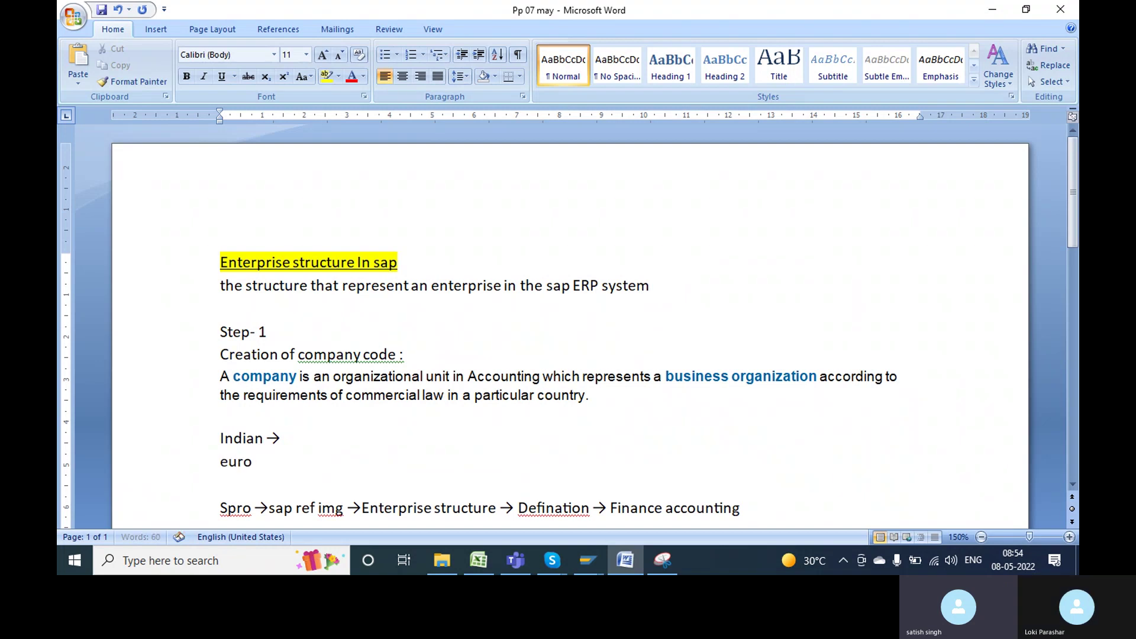
key(Return)
key(BackSpace)
key(BackSpace)
key(BackSpace)
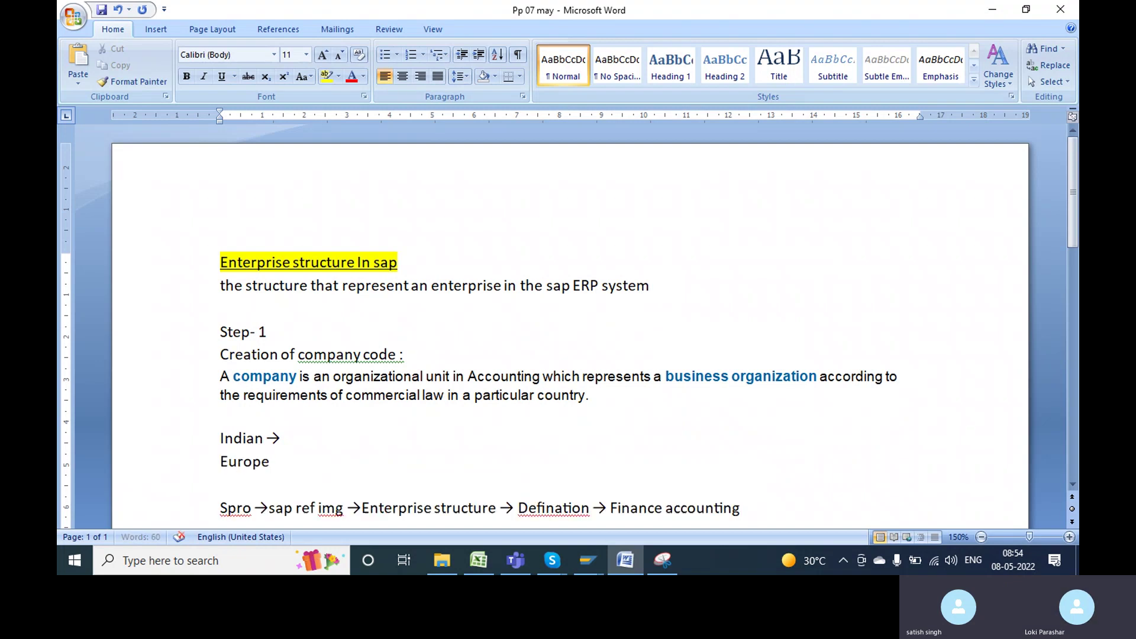
key(BackSpace)
key(BackSpace)
key(BackSpace)
key(BackSpace)
key(BackSpace)
key(BackSpace)
key(BackSpace)
key(BackSpace)
key(BackSpace)
key(BackSpace)
key(BackSpace)
key(BackSpace)
key(BackSpace)
key(BackSpace)
key(BackSpace)
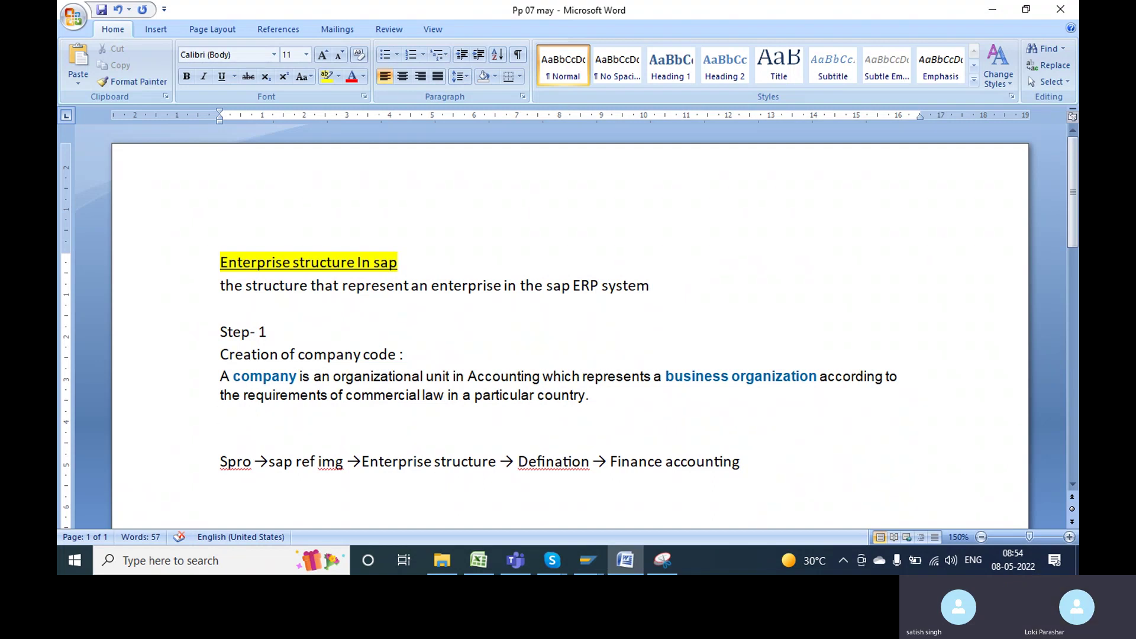
scroll(645, 414, down, 1)
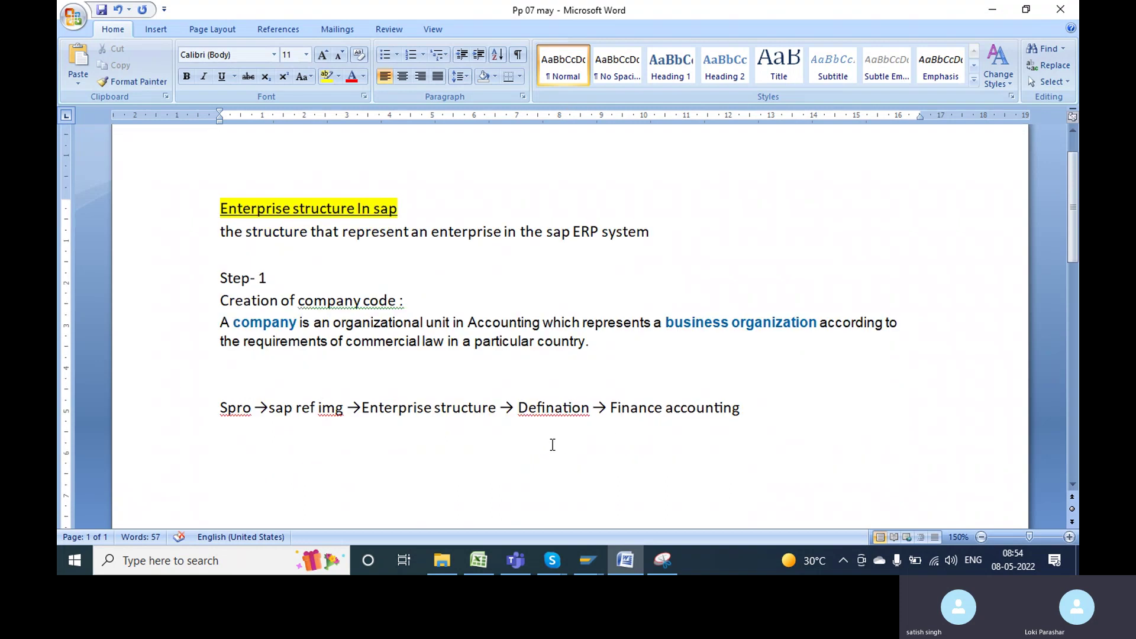
Correct 'Defination' to 'Definition' in the Spro path
right_click(564, 411)
click(669, 196)
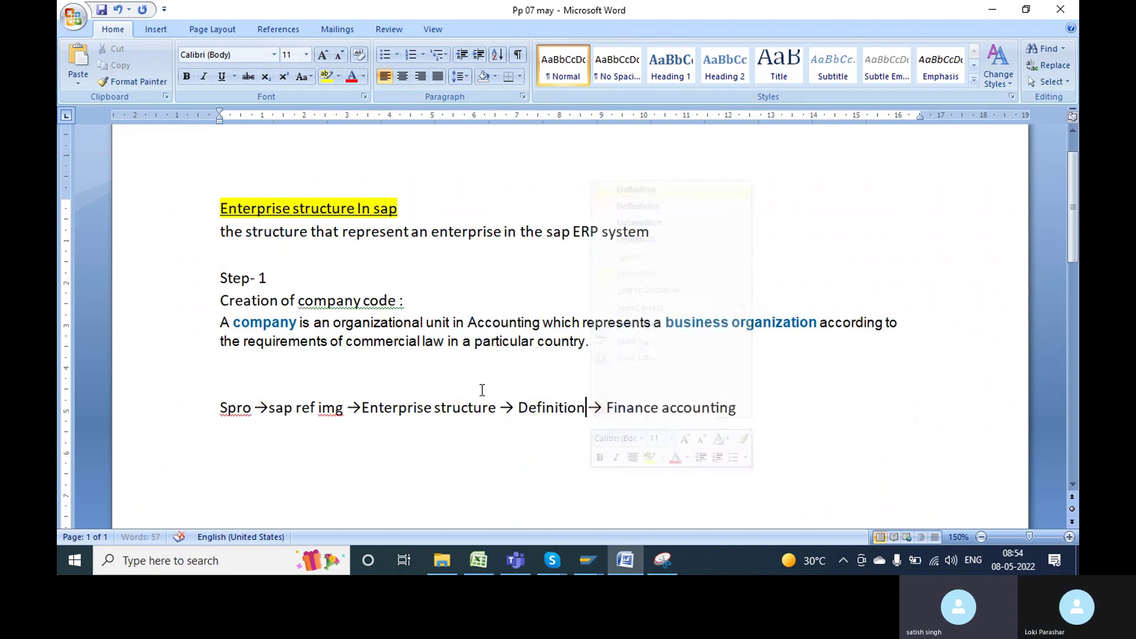
click(746, 401)
drag(269, 408, 533, 421)
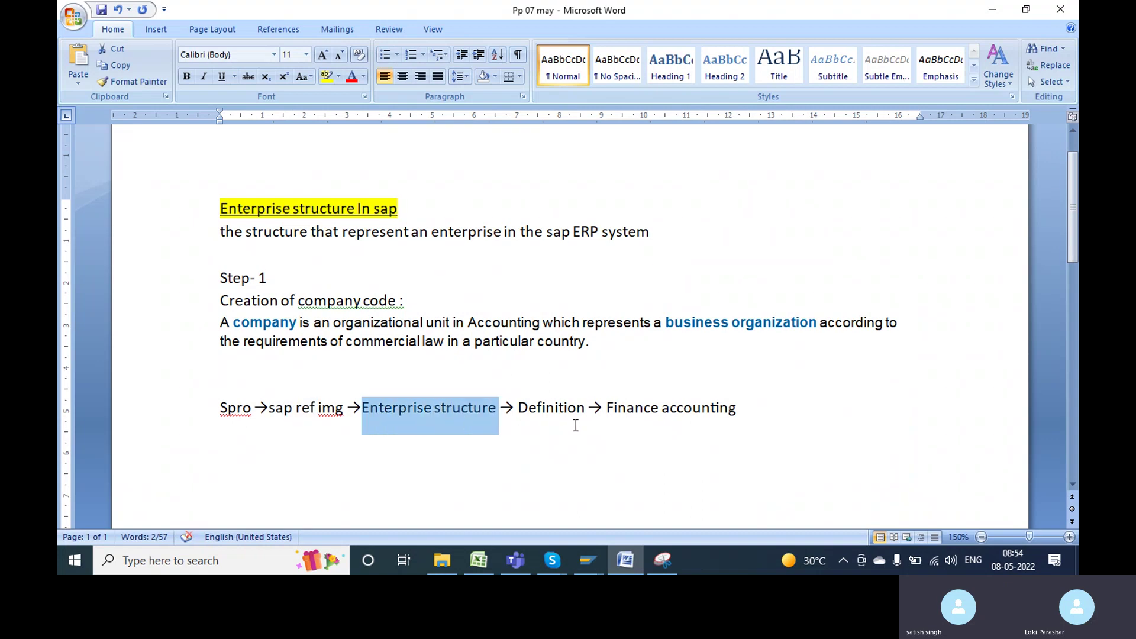
Append '--> Define Company code' to the end of the Spro path
click(782, 408)
text(--> Defi)
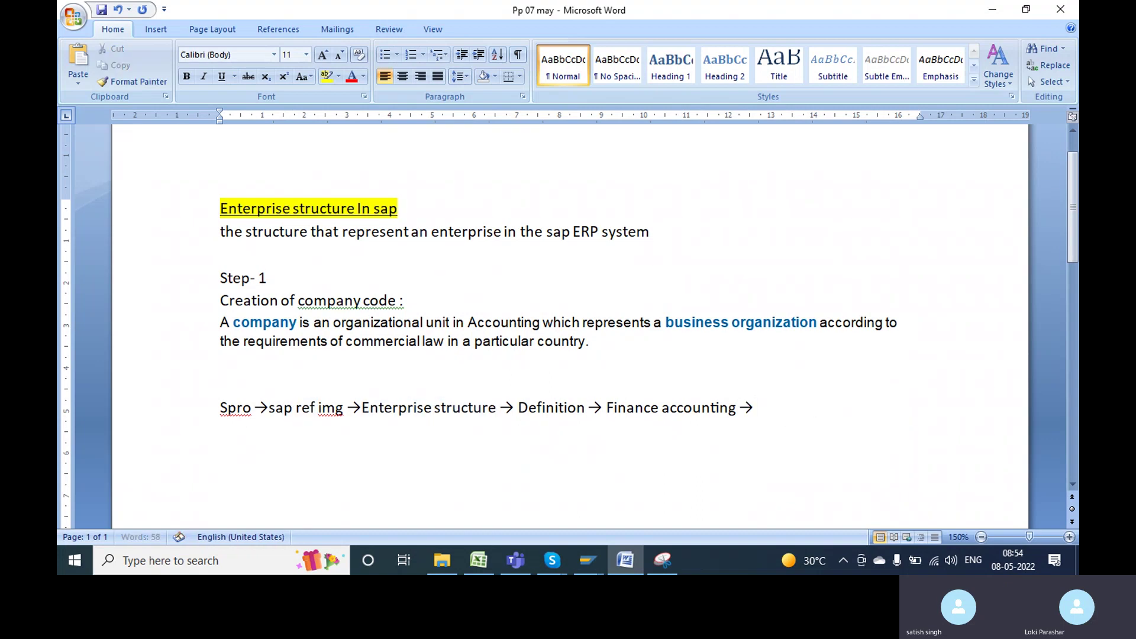
text(ne COmpany)
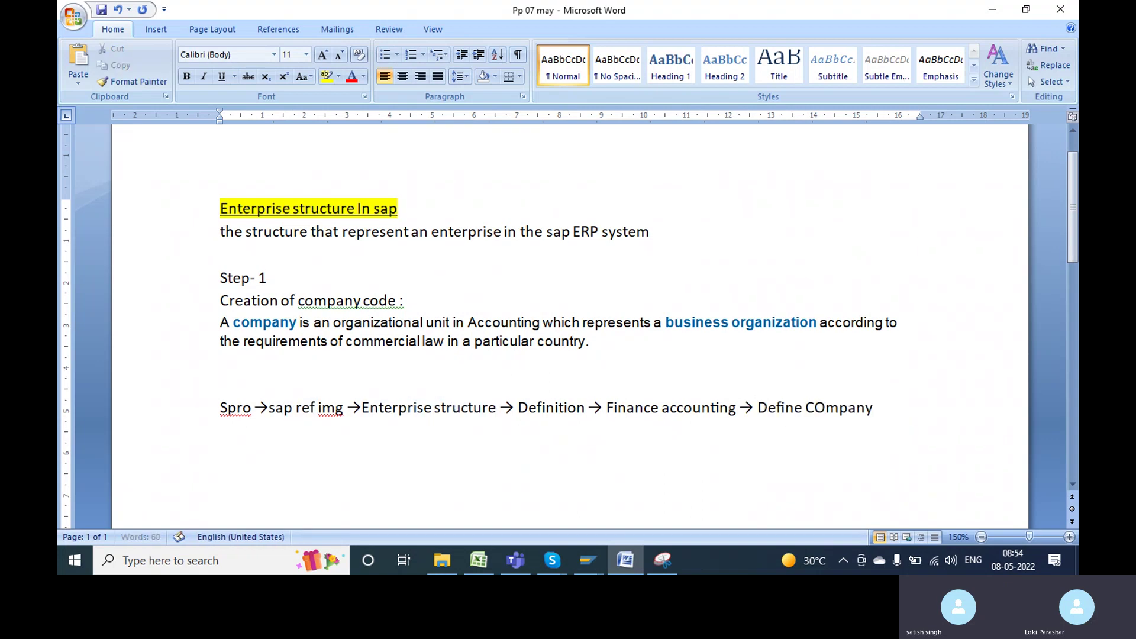
text( cde)
key(BackSpace)
key(BackSpace)
text(ode)
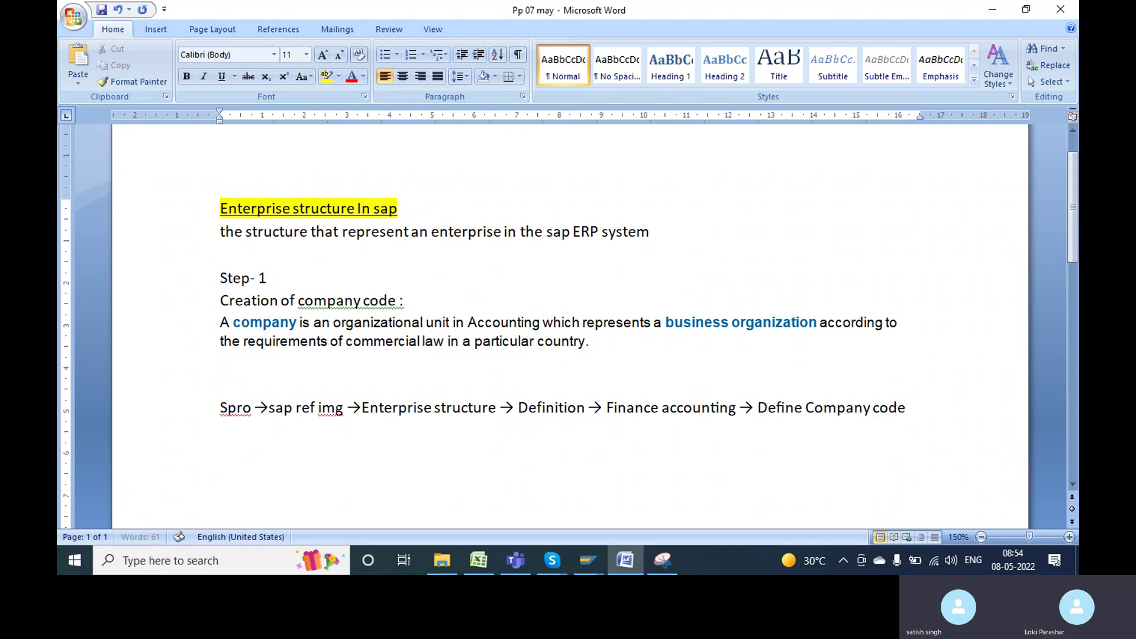
click(598, 556)
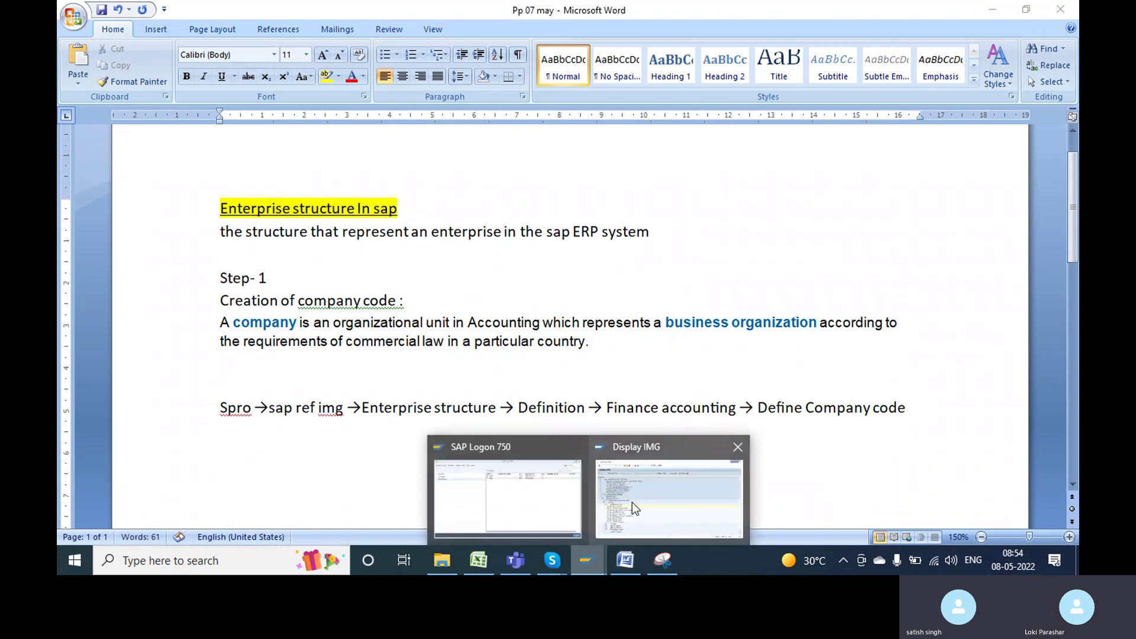
Restart SPRO with /n and open the SAP Reference IMG
click(647, 495)
click(178, 41)
text(/n)
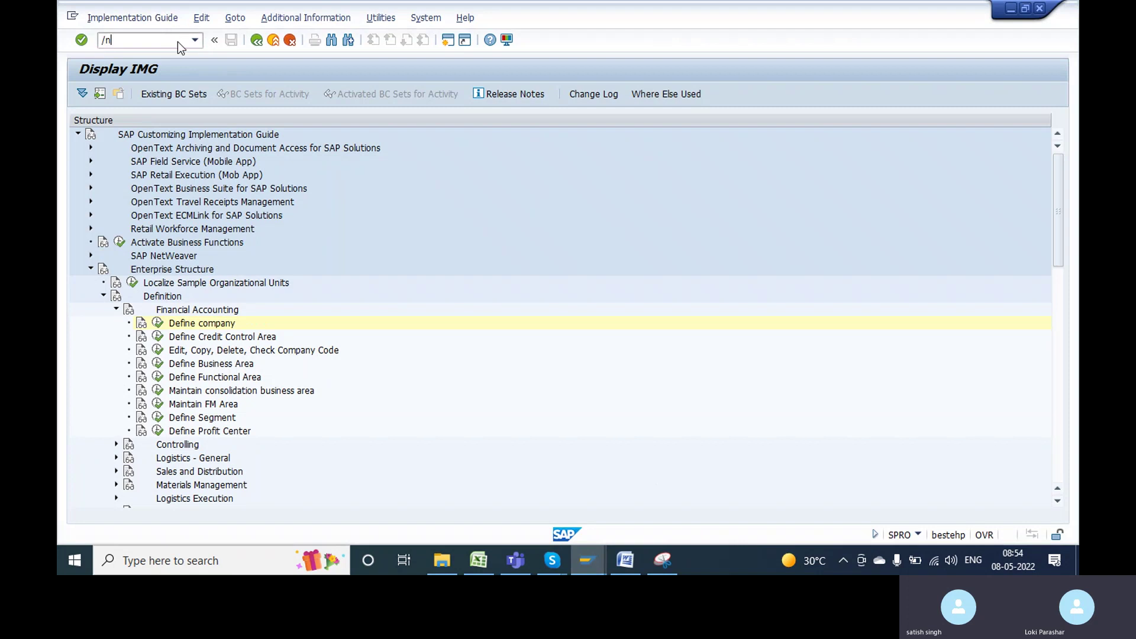
key(Return)
text(spro)
key(Return)
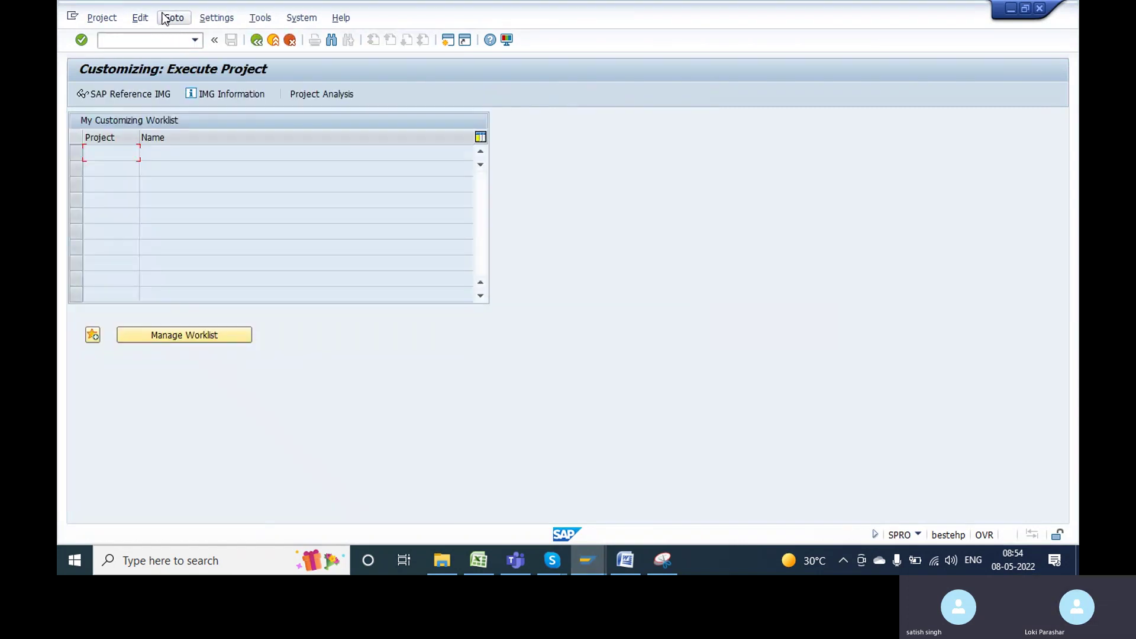
click(154, 95)
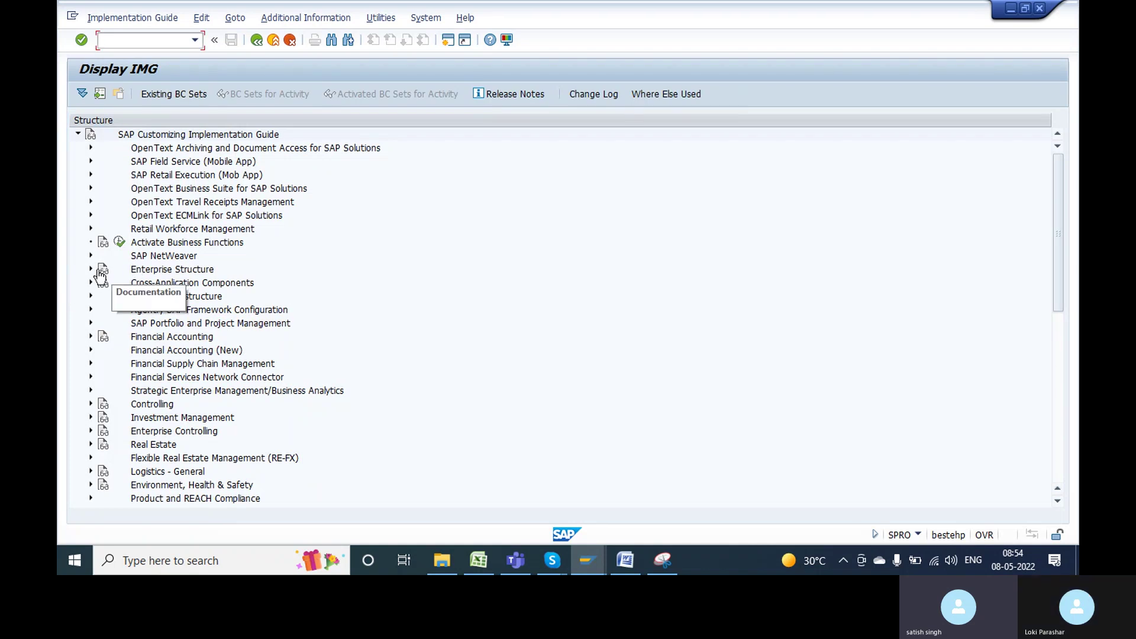
Expand Enterprise Structure, Definition and Financial Accounting, and select Define company
click(92, 270)
click(167, 298)
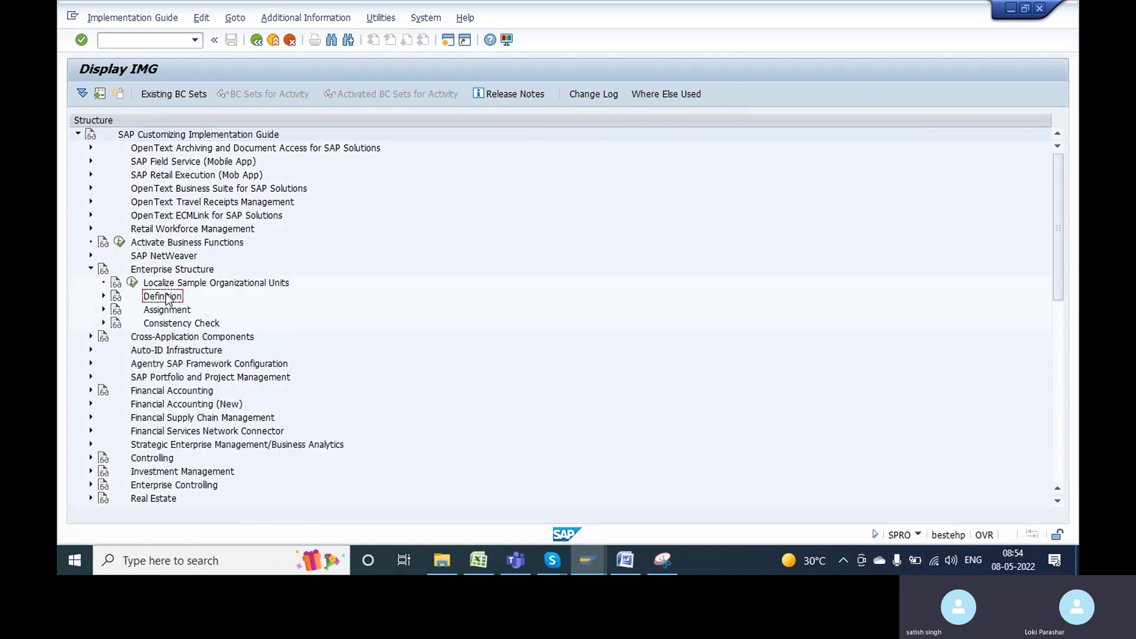
click(104, 296)
click(115, 311)
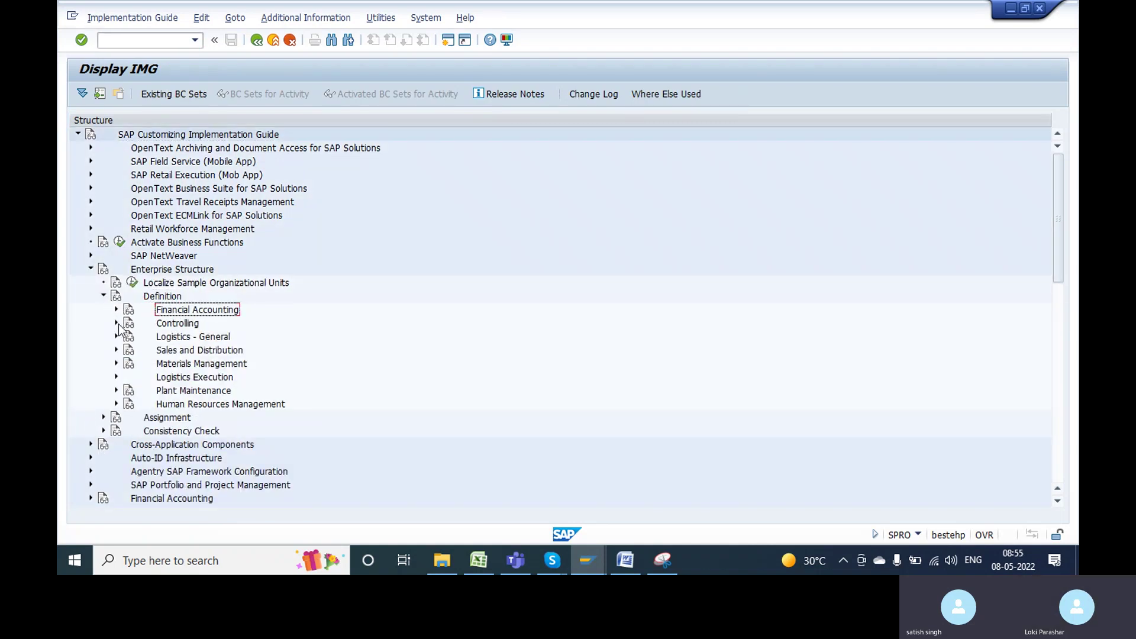
click(115, 310)
click(190, 325)
Draw a red line down from Define company in the annotated snip
click(673, 560)
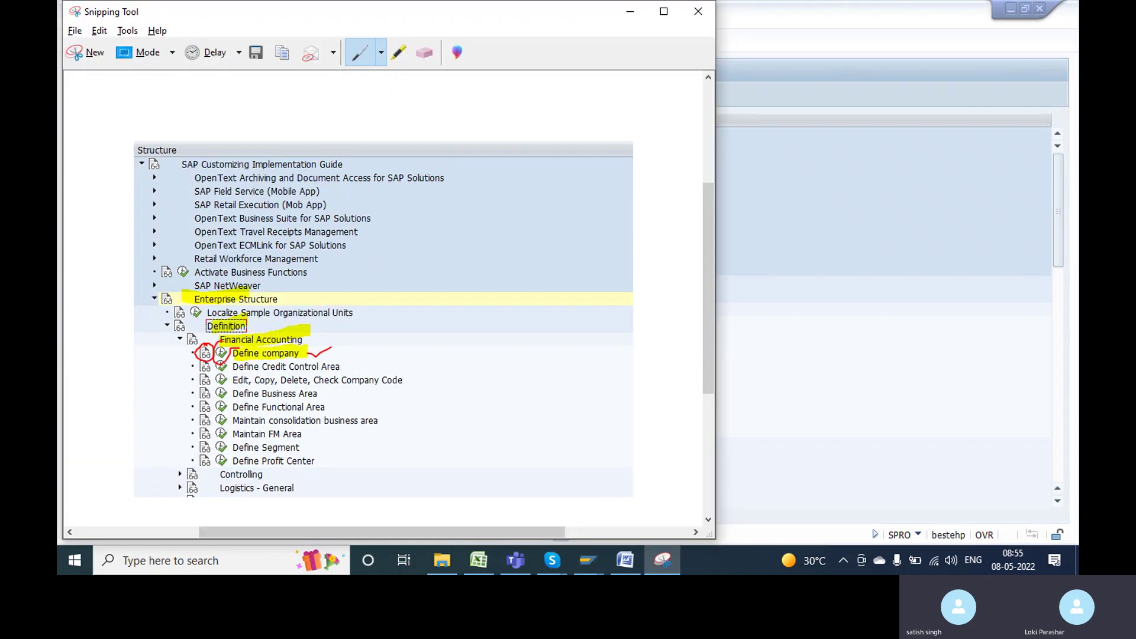
drag(234, 356, 263, 418)
click(857, 306)
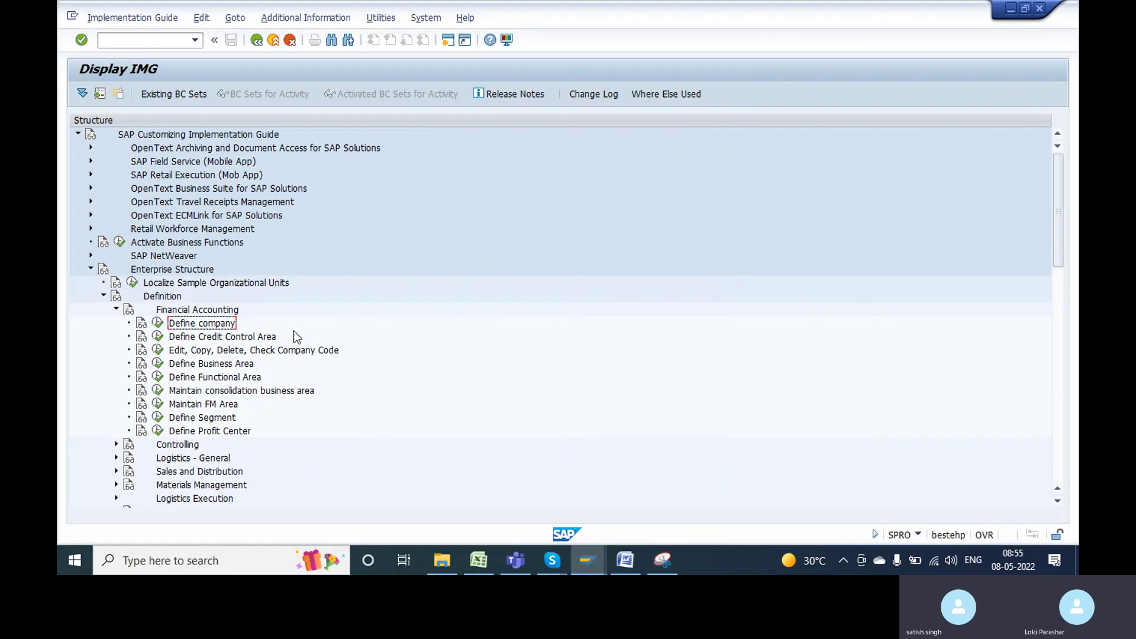
Open Define company and snip the company list table
click(158, 322)
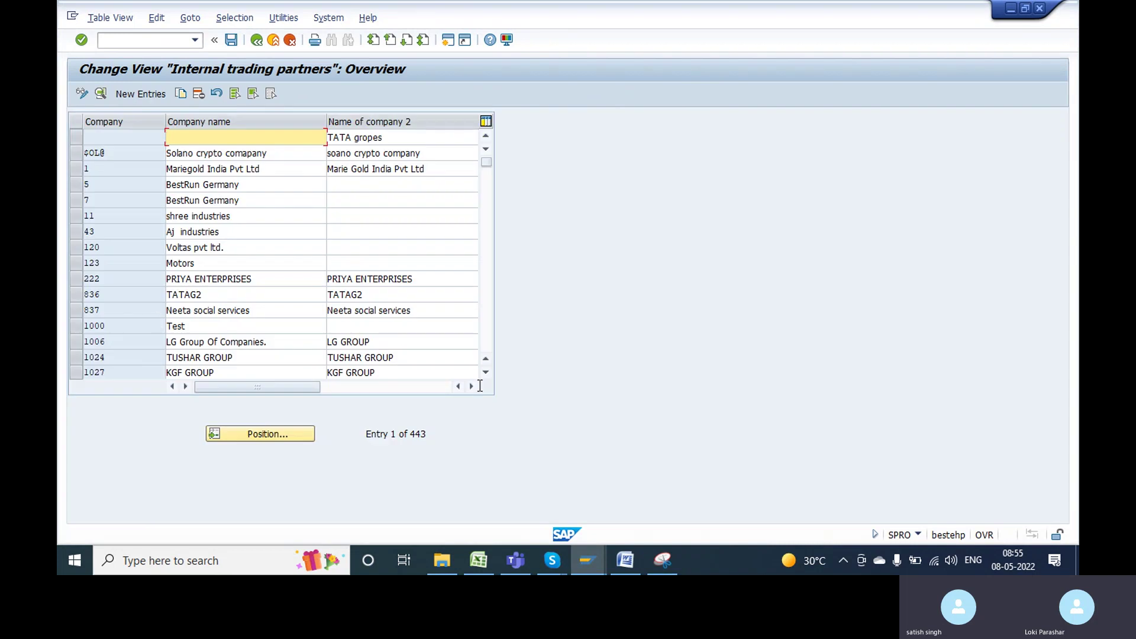
click(662, 558)
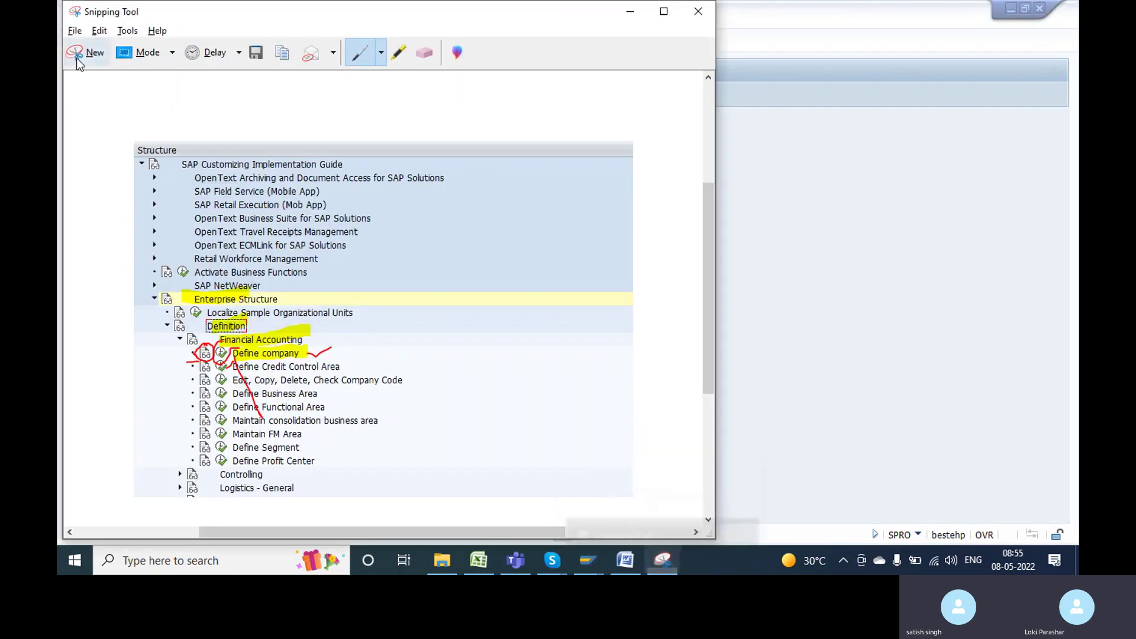
click(88, 52)
drag(599, 2, 59, 485)
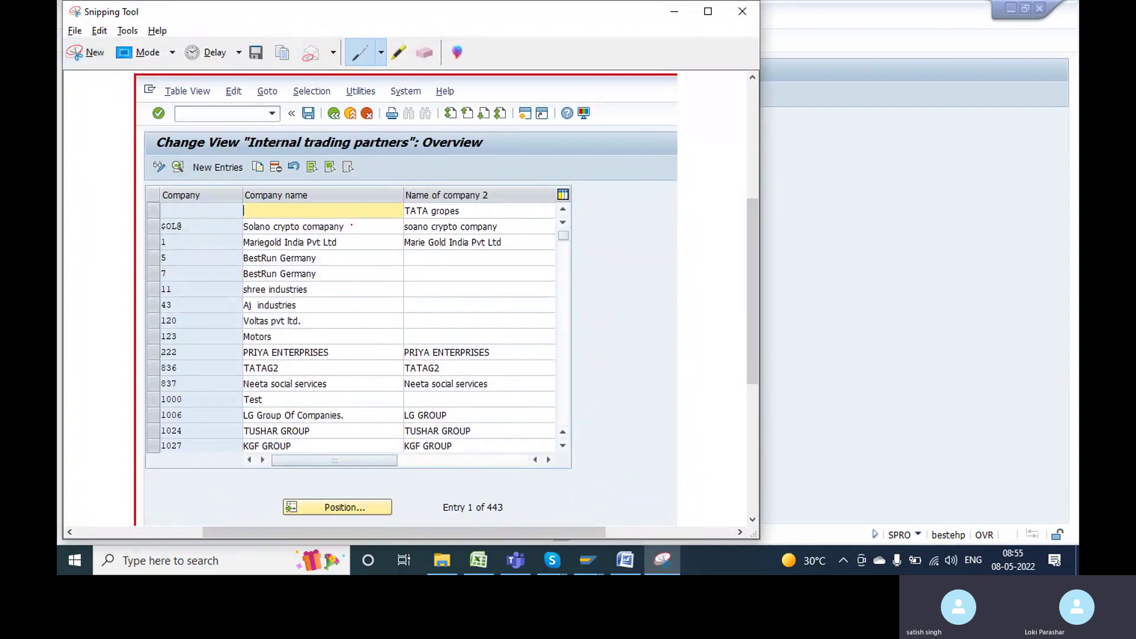
Mark the company rows, Name of company 2 column and new-entries button in red
drag(341, 266, 369, 259)
drag(347, 293, 370, 285)
drag(359, 310, 420, 315)
drag(379, 346, 409, 334)
drag(366, 373, 403, 351)
drag(362, 410, 384, 403)
drag(358, 443, 378, 440)
drag(369, 463, 443, 439)
mouse_move(526, 216)
mouse_down()
mouse_move(512, 433)
mouse_move(495, 445)
mouse_up()
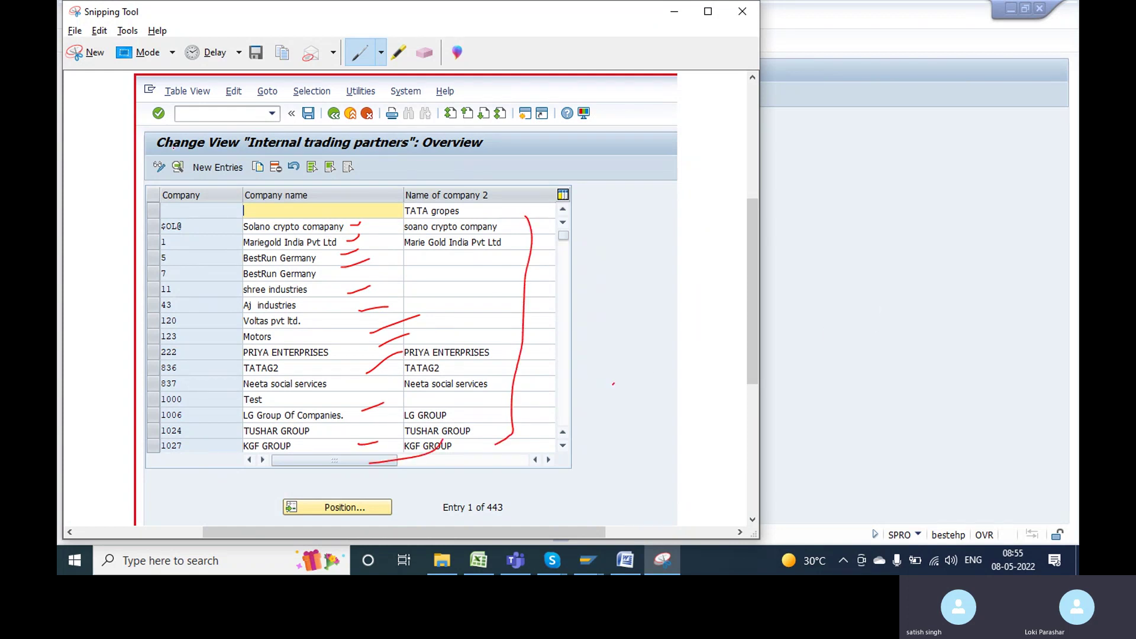
mouse_move(186, 177)
mouse_down()
mouse_move(236, 187)
mouse_move(253, 154)
mouse_move(198, 151)
mouse_up()
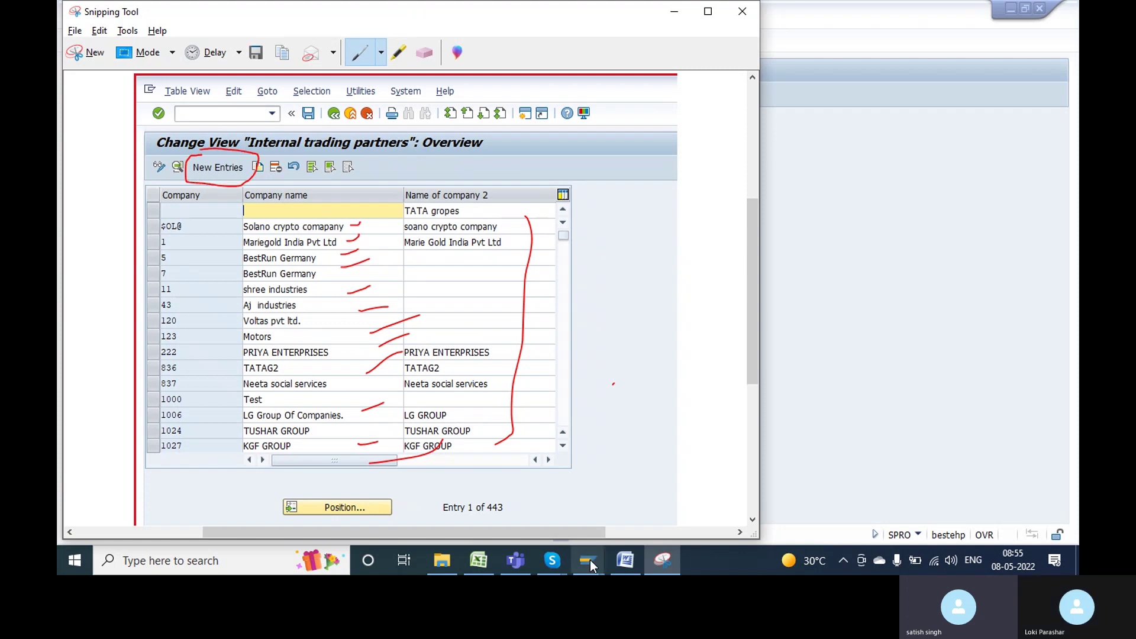
Minimize the Snipping Tool and call window, then start a New Entries company record in SAP
click(553, 562)
click(560, 478)
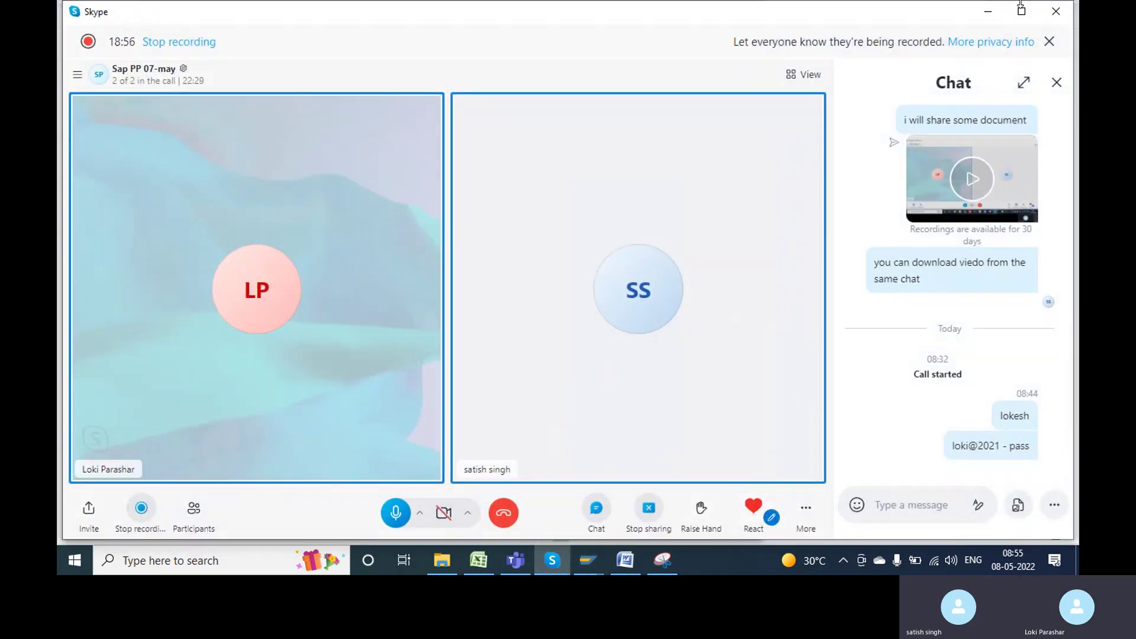
click(991, 13)
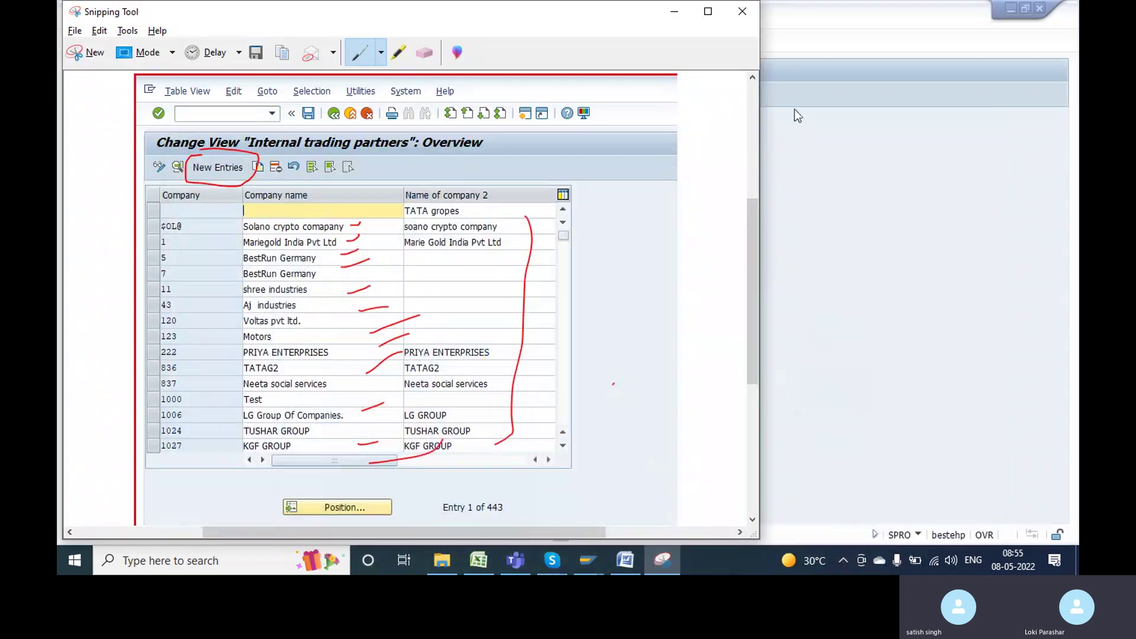
right_click(797, 102)
click(829, 161)
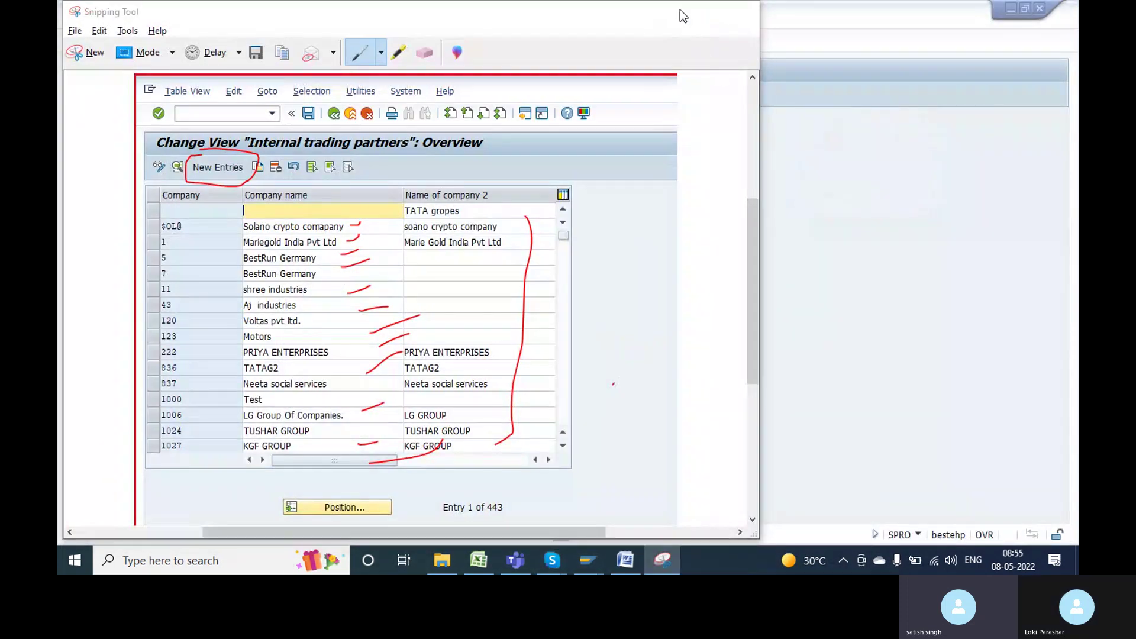
click(674, 10)
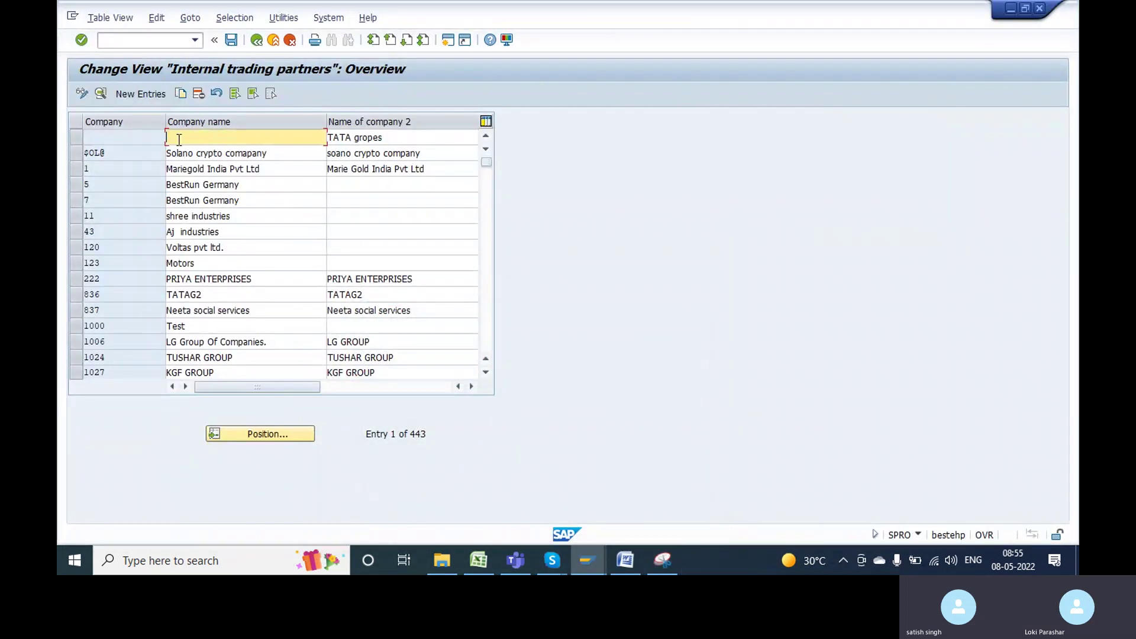
click(144, 94)
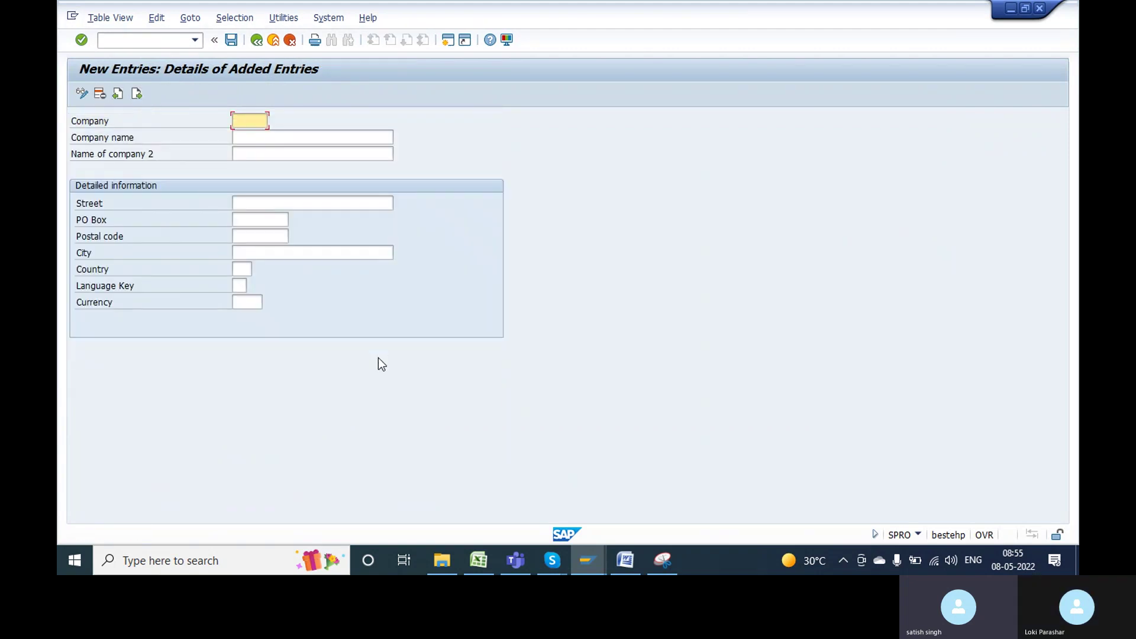
In Word, add the note lines 'four Digit', 'numeric', 'alphanumeric' and 'alphabactic' below the Spro line
click(478, 560)
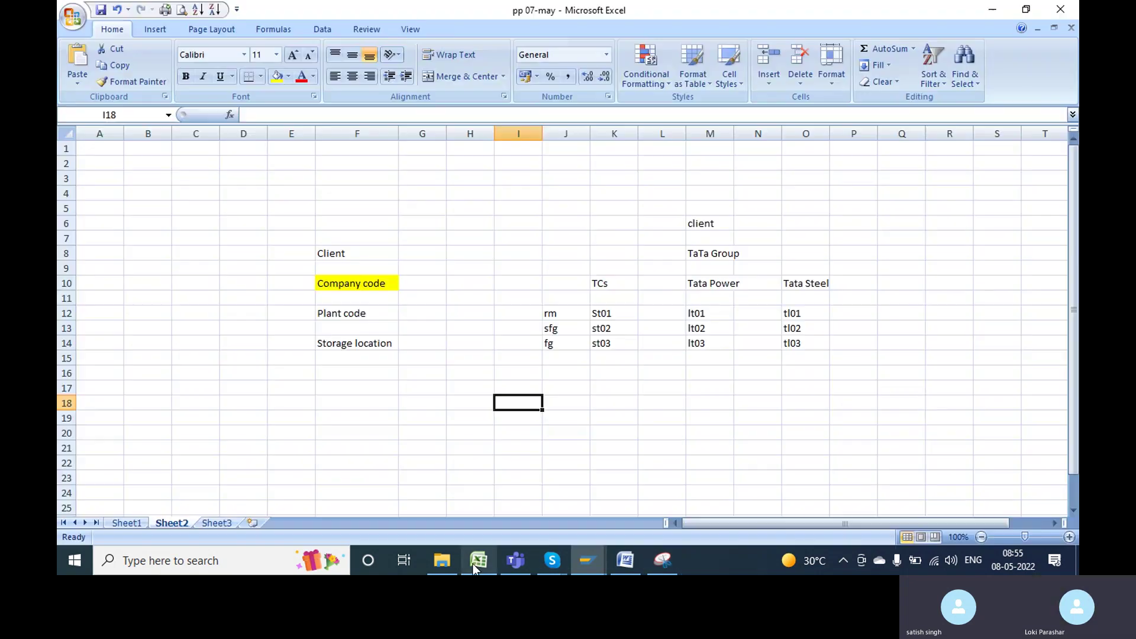
click(618, 562)
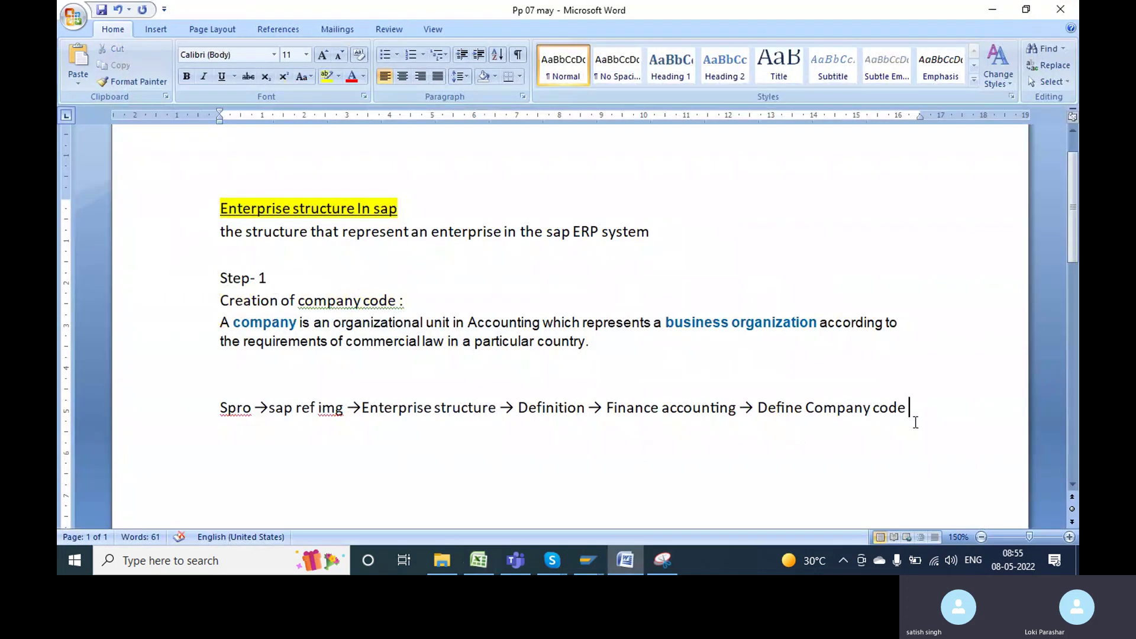
key(Return)
text(four DIg)
key(BackSpace)
key(BackSpace)
text(igit)
key(Return)
text(numeric)
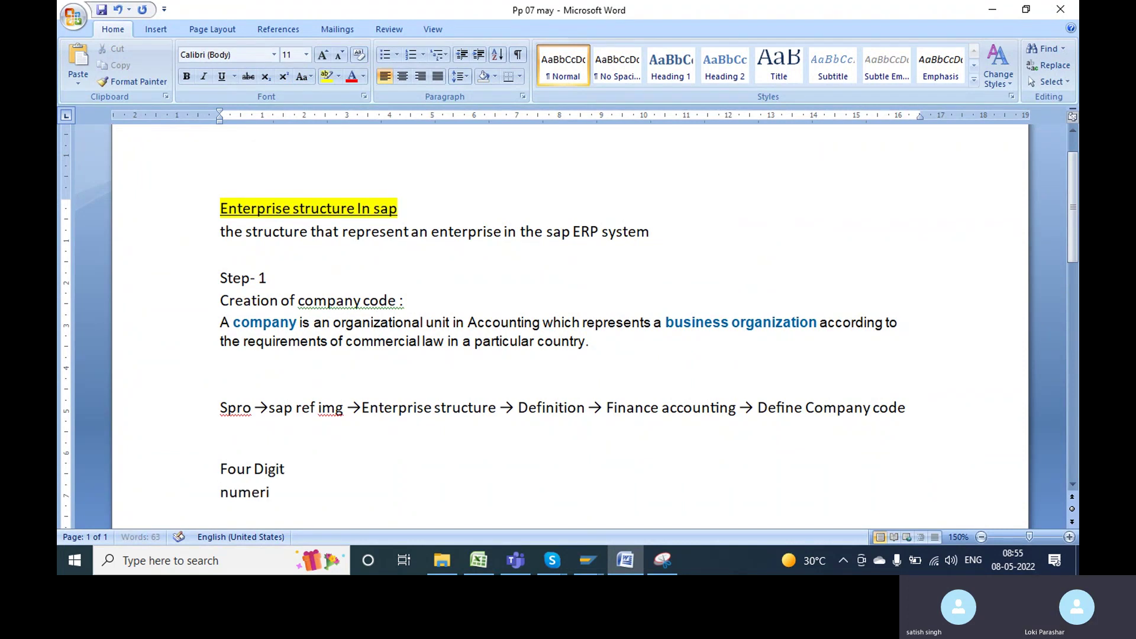
key(Return)
text(alphanumeri)
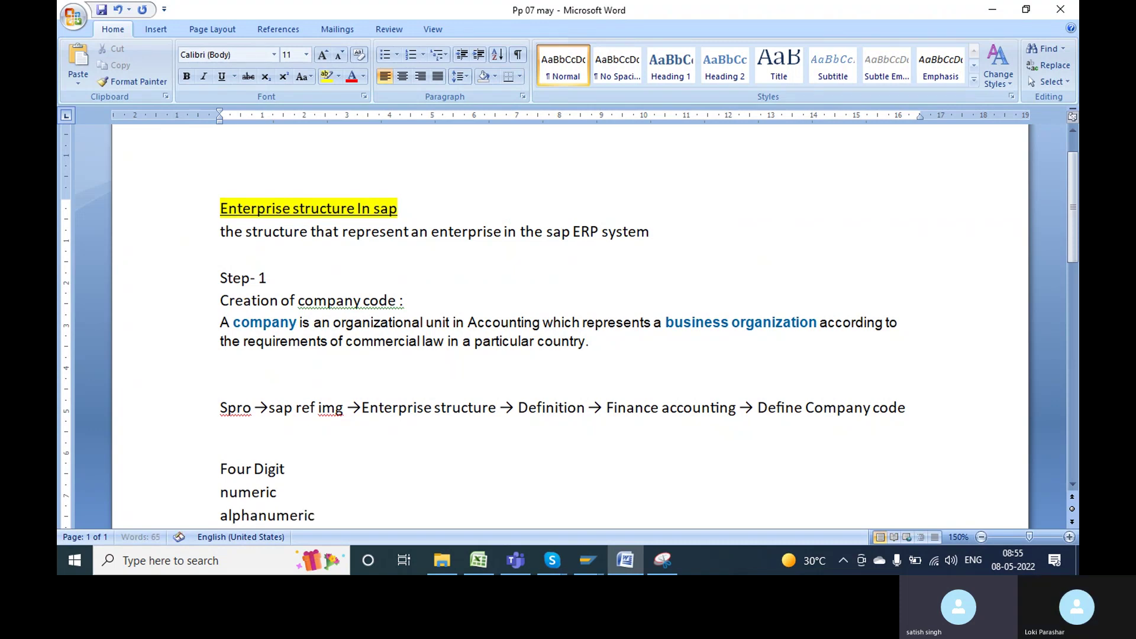
text(c)
key(Return)
text(alphabactic)
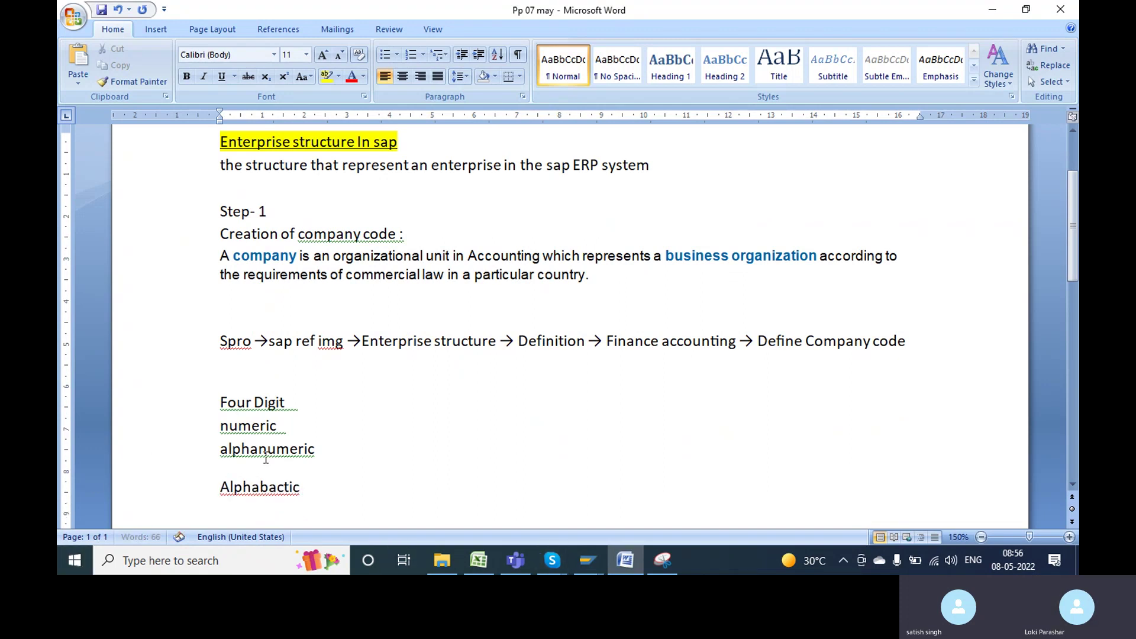
Delete those newly added note lines again
drag(309, 499, 207, 370)
key(Delete)
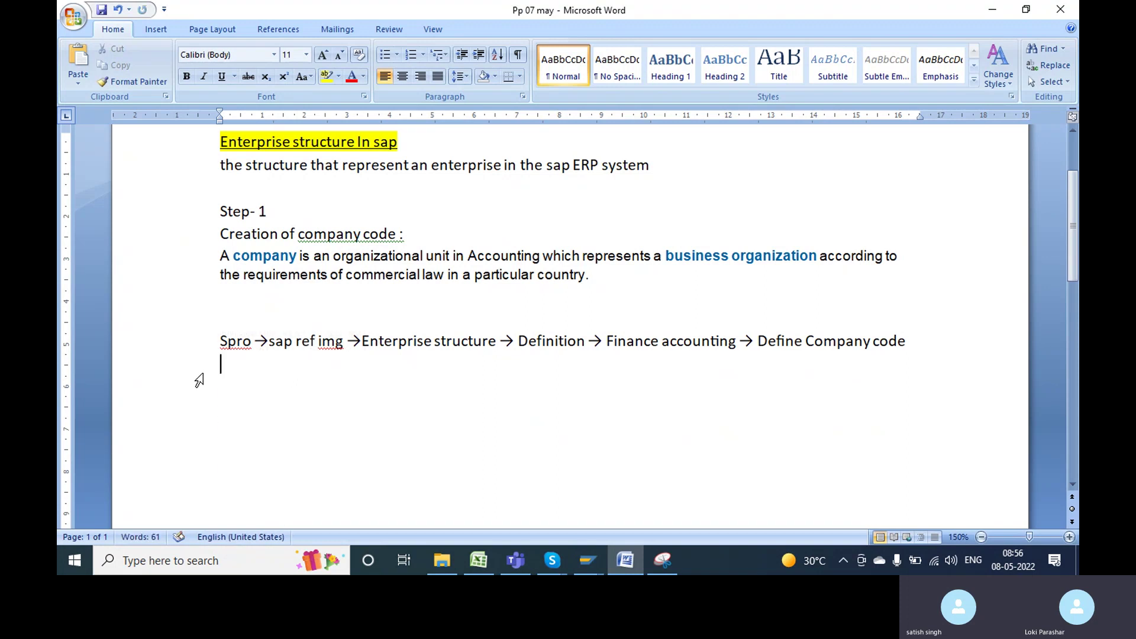
click(479, 560)
Enter company 8801 with the name KP Group in the new company entry form
click(578, 562)
click(541, 491)
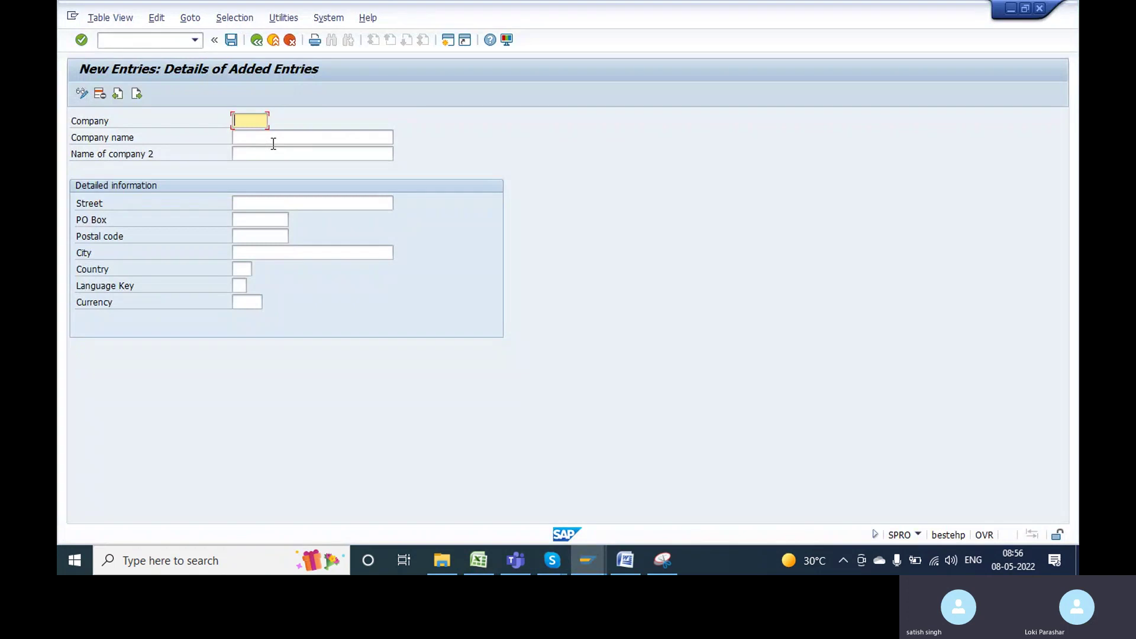
text(9901)
key(BackSpace)
key(BackSpace)
key(BackSpace)
key(BackSpace)
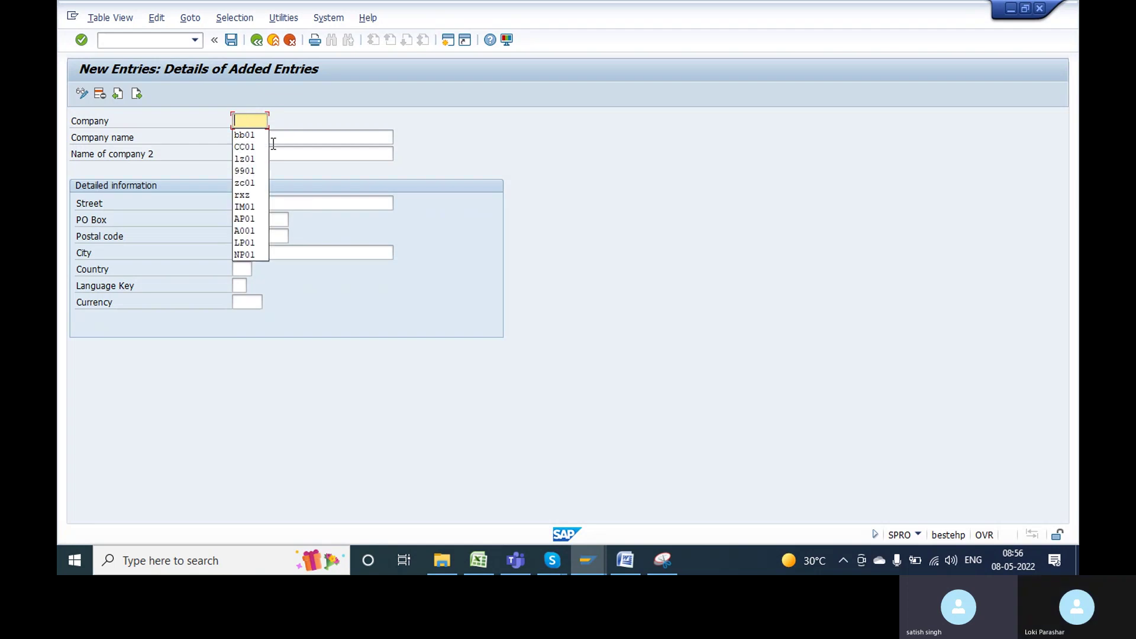
text(8801)
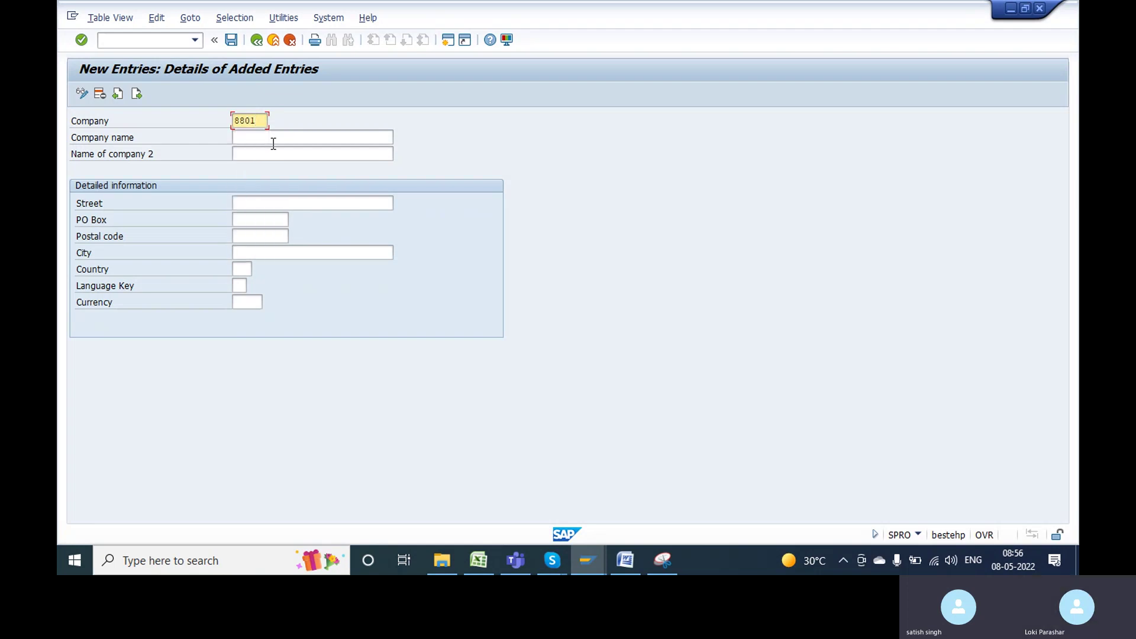
click(273, 144)
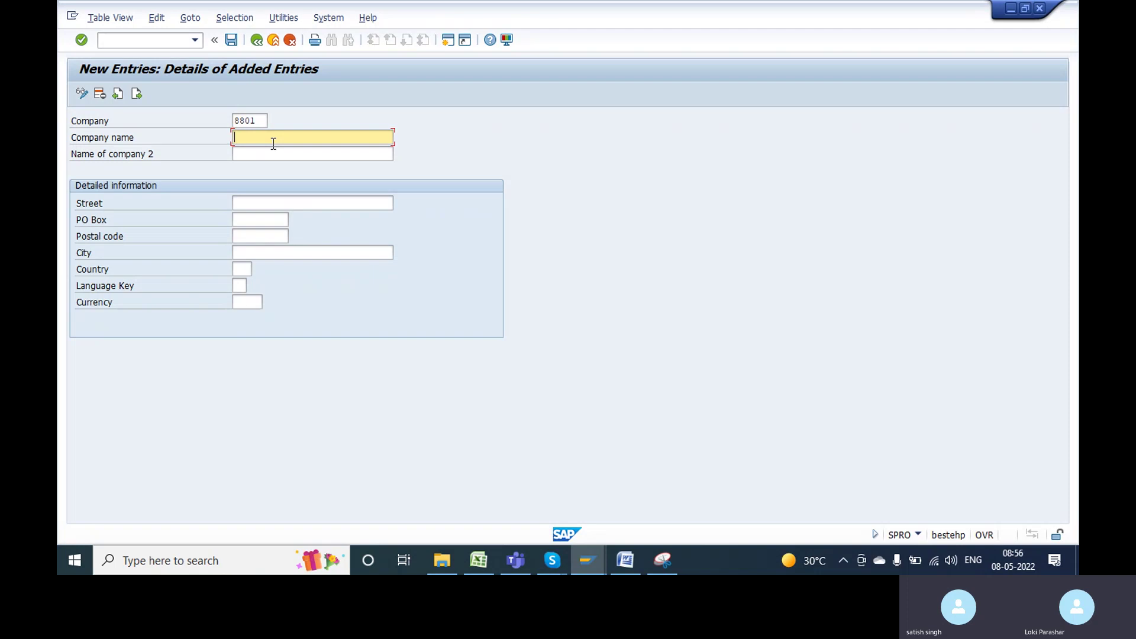
text(wheels)
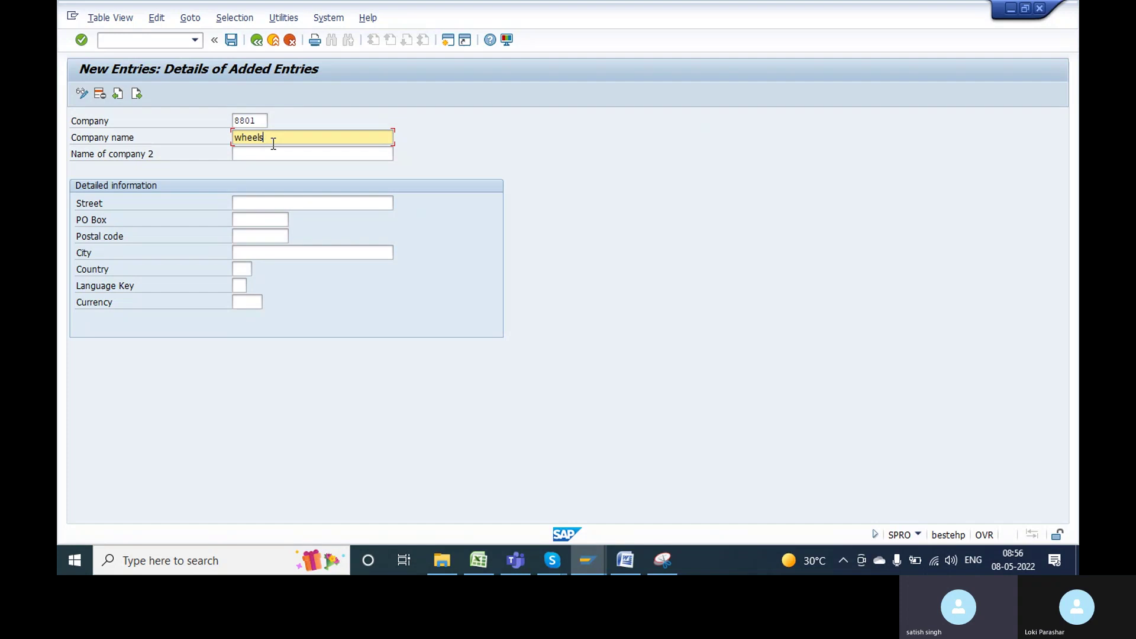
key(BackSpace)
key(BackSpace)
key(BackSpace)
key(BackSpace)
key(BackSpace)
key(BackSpace)
text(Whe)
key(BackSpace)
key(BackSpace)
key(BackSpace)
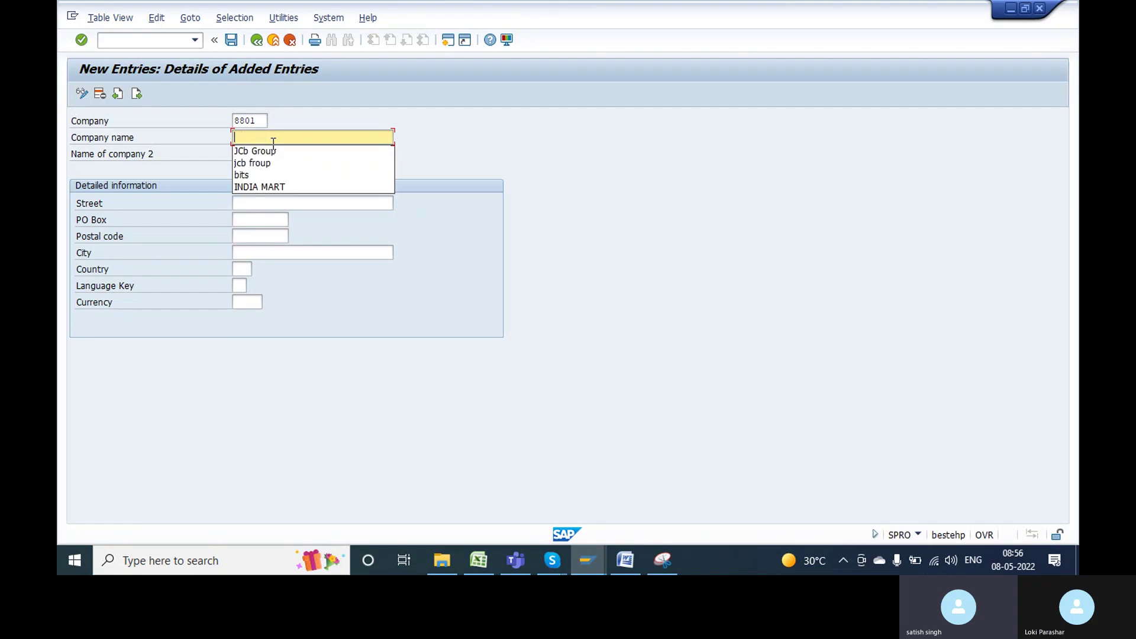
text(TYre)
text(Kp)
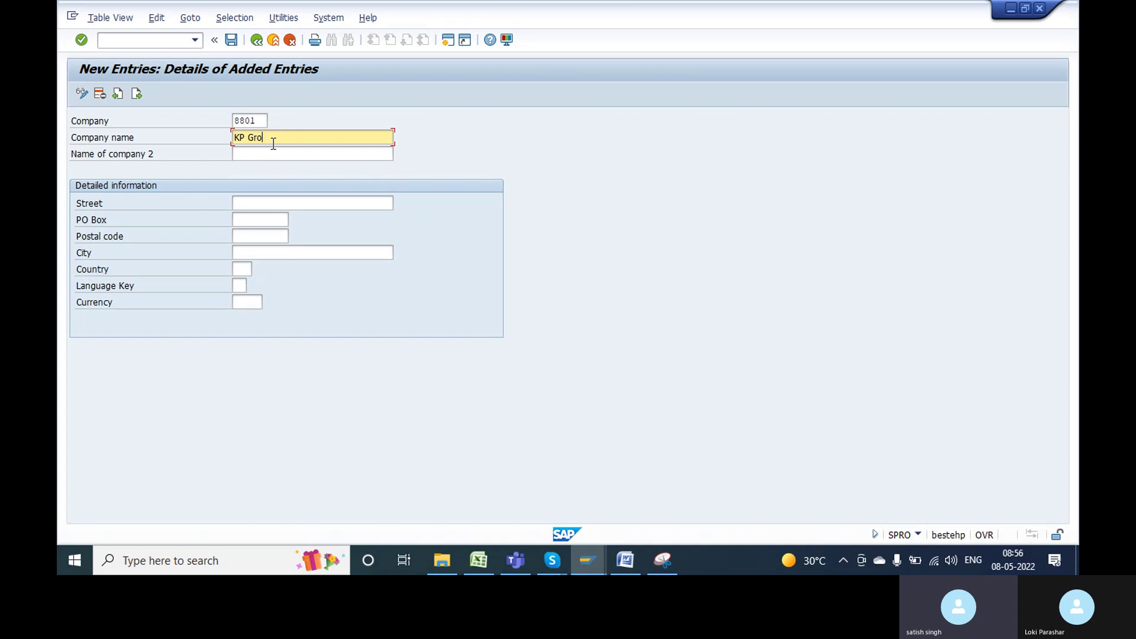
Fill in street 375, postal code 121001, city Faridabad, country IN, language EN, currency INR, then save
key(Tab)
key(Tab)
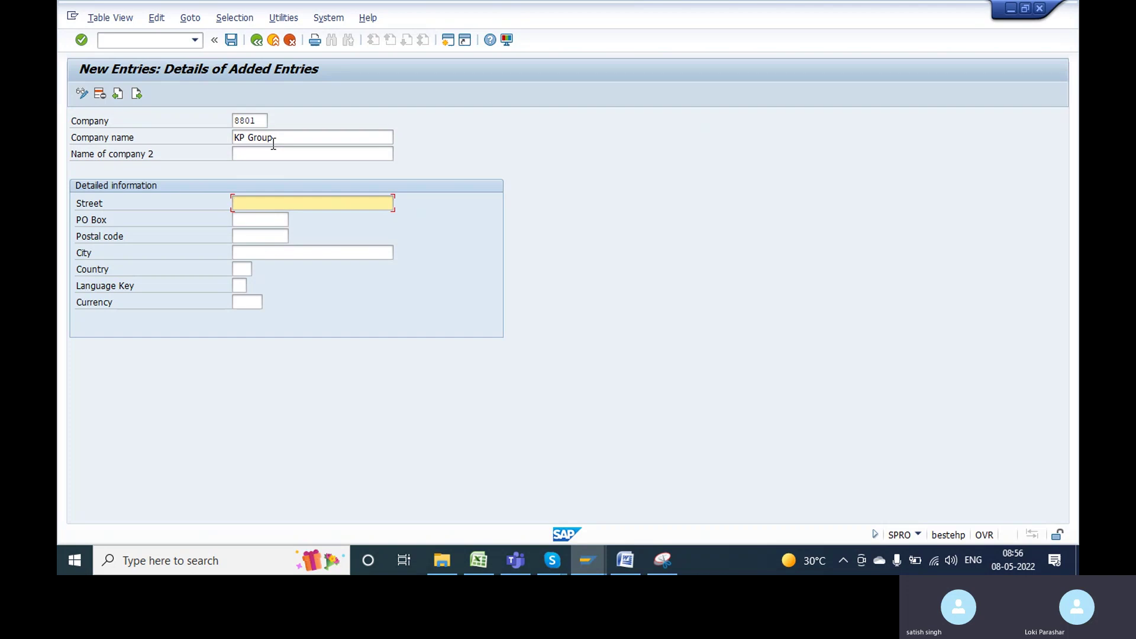
text(375)
key(Tab)
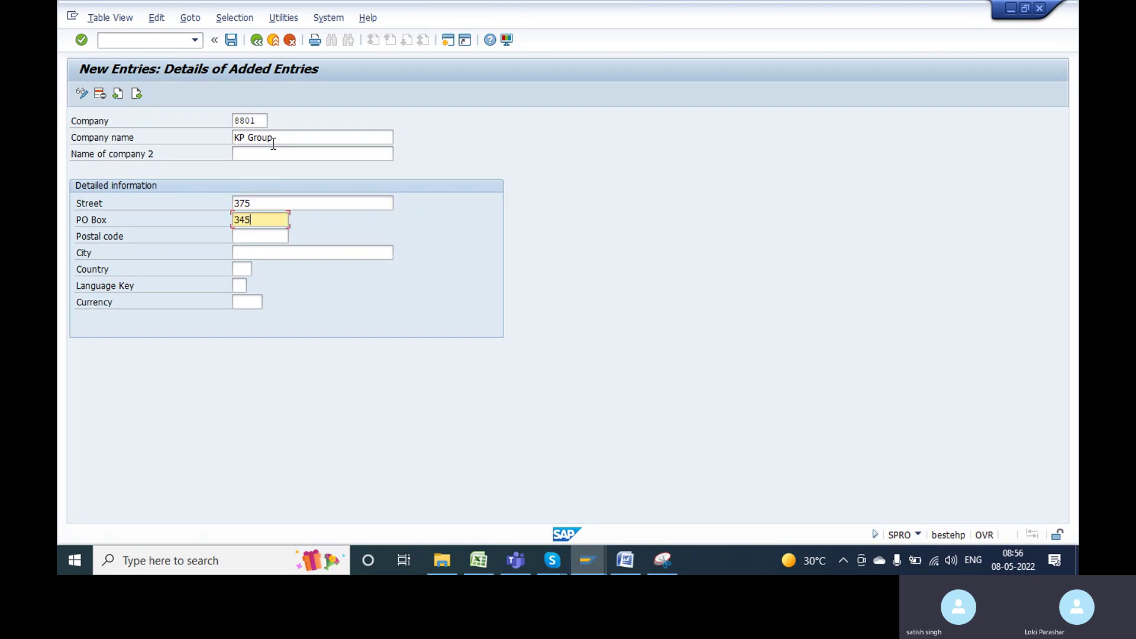
key(Tab)
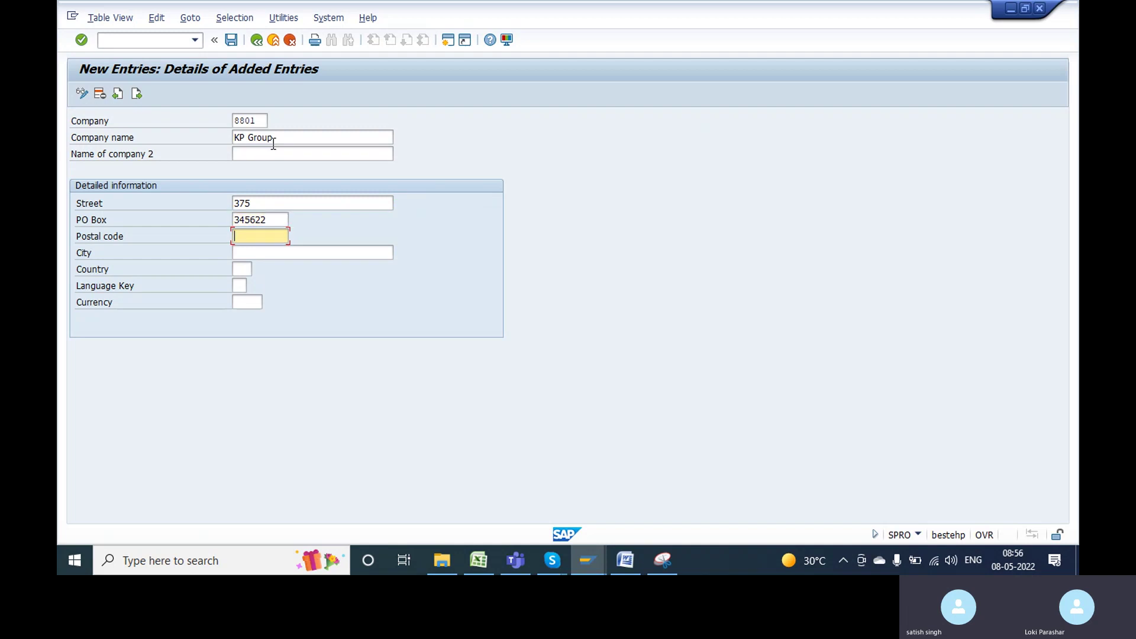
text(121001)
key(Tab)
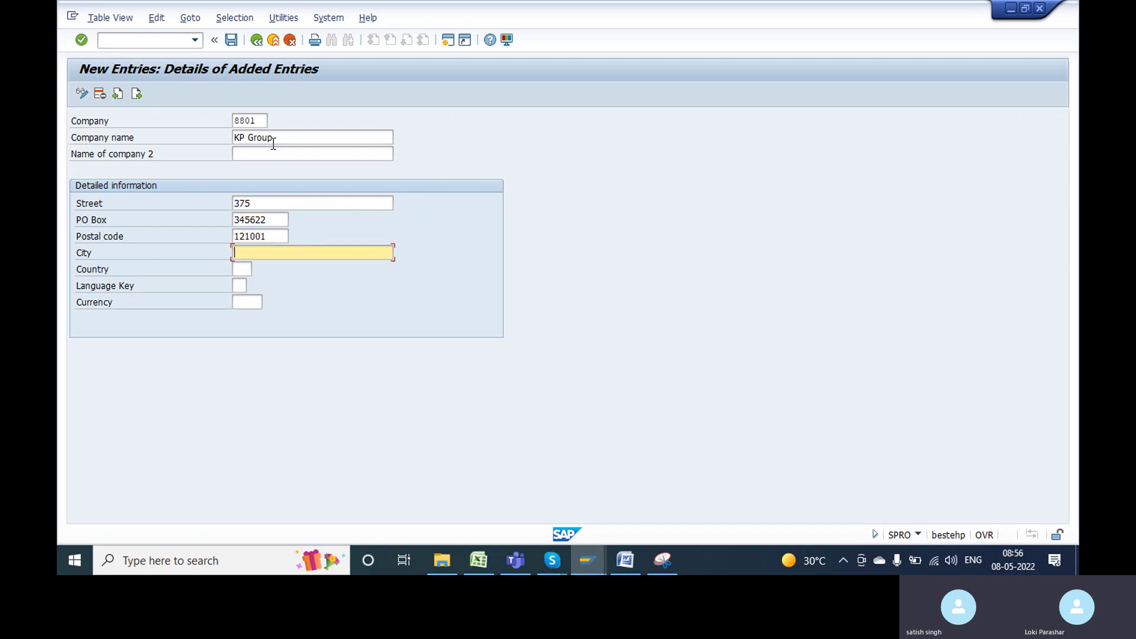
text(faridabad)
key(Tab)
text(inr)
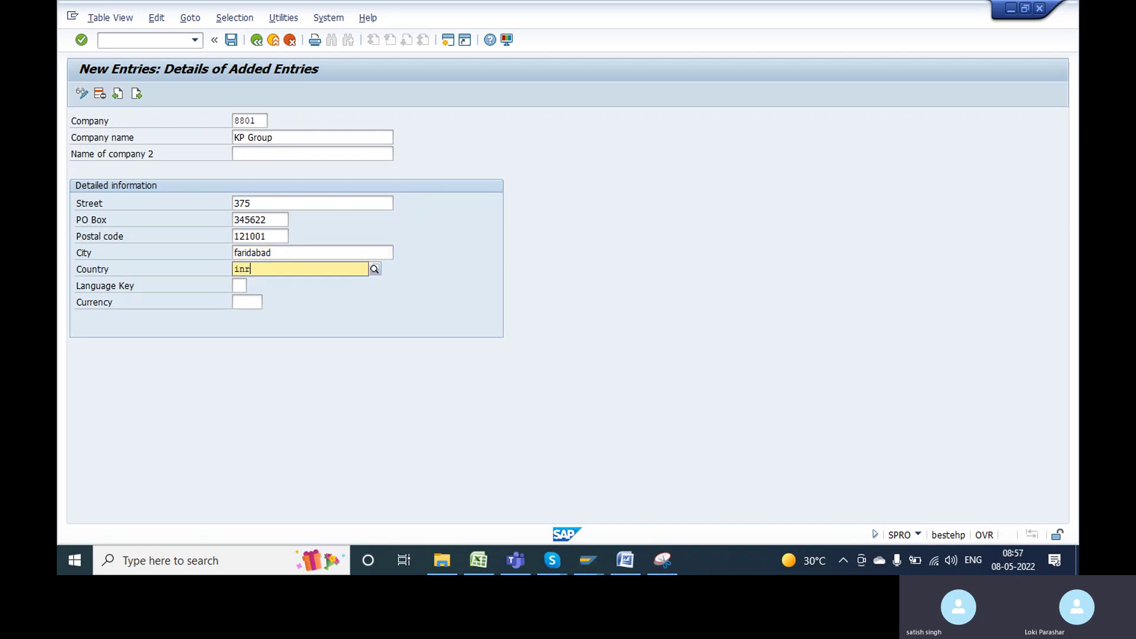
key(Tab)
text(en)
key(Tab)
text(inr)
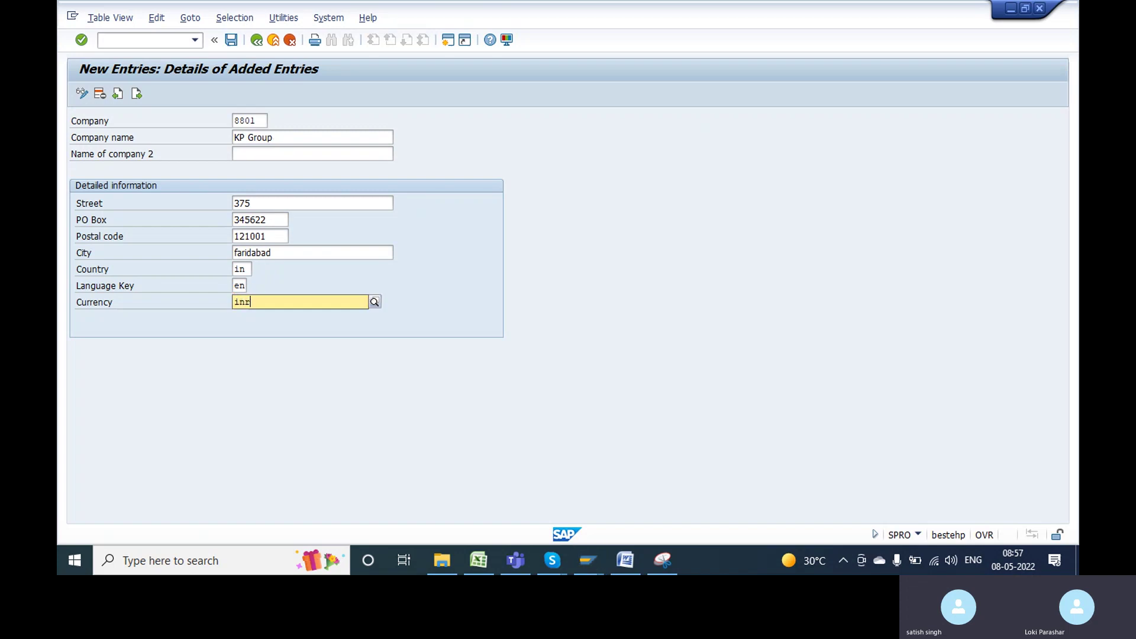
key(Return)
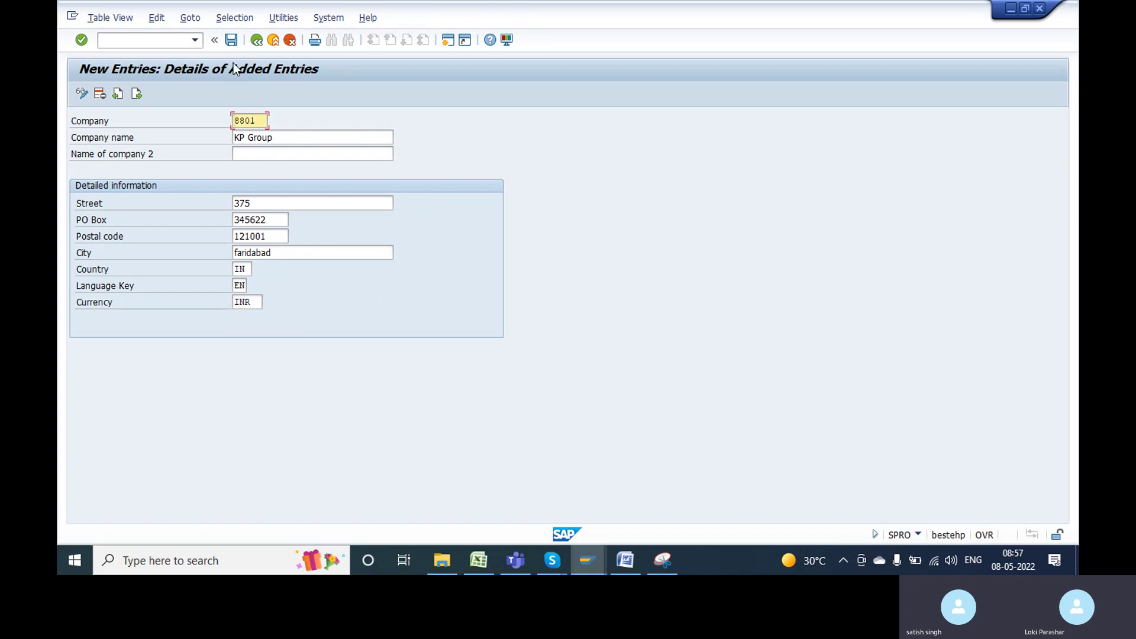
click(231, 40)
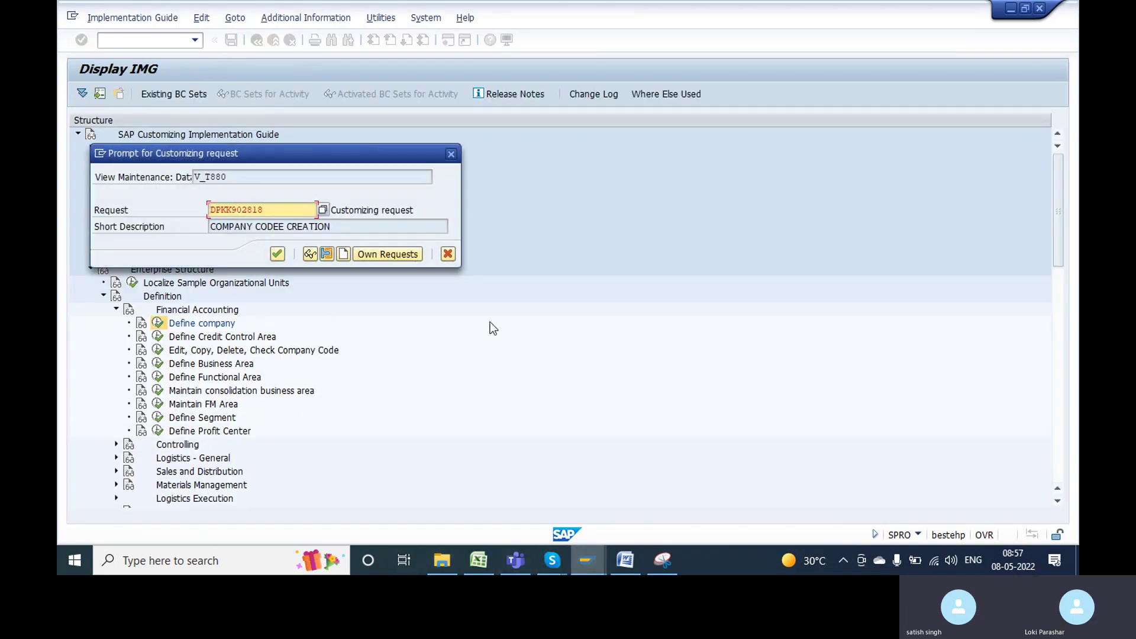
Snip the Prompt for Customizing request dialog with Snipping Tool
drag(223, 155, 433, 157)
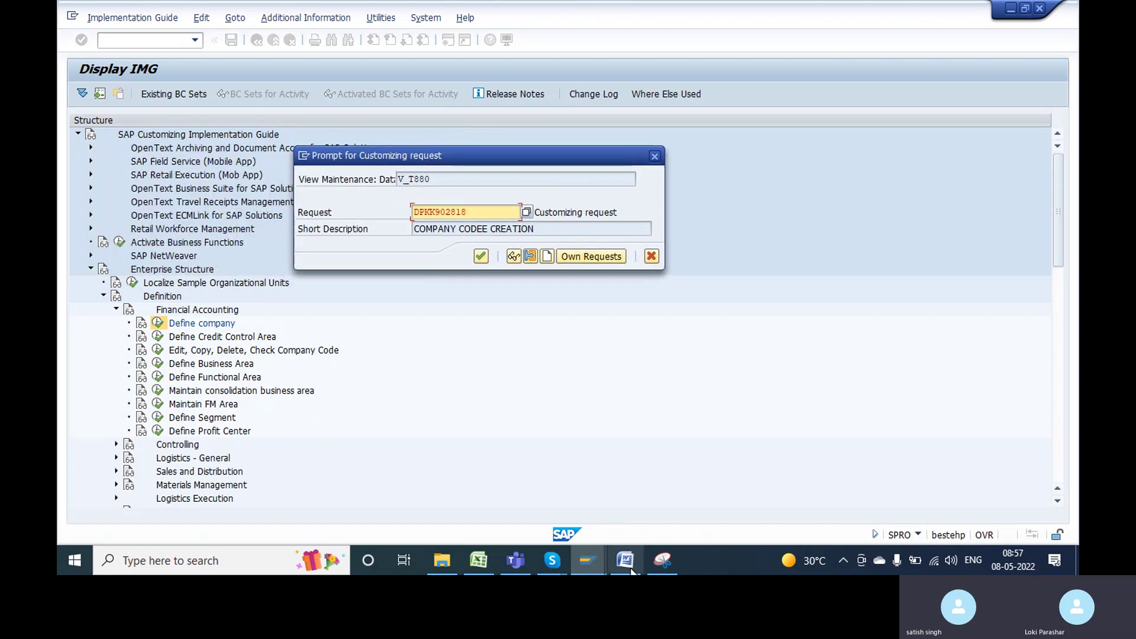
click(662, 560)
click(102, 51)
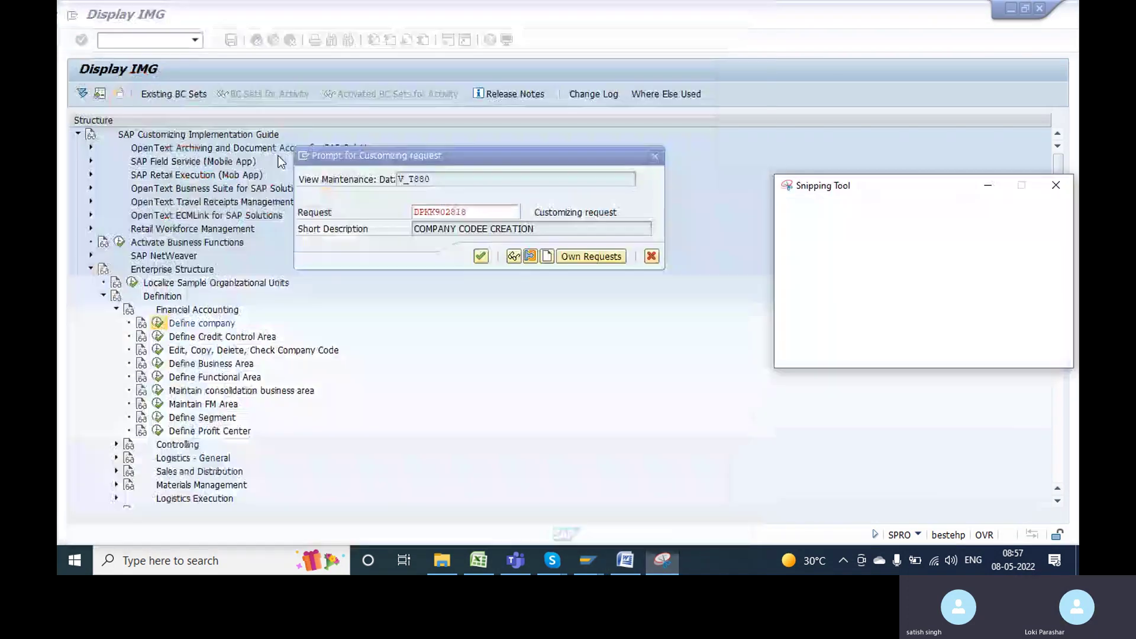
drag(278, 136, 757, 364)
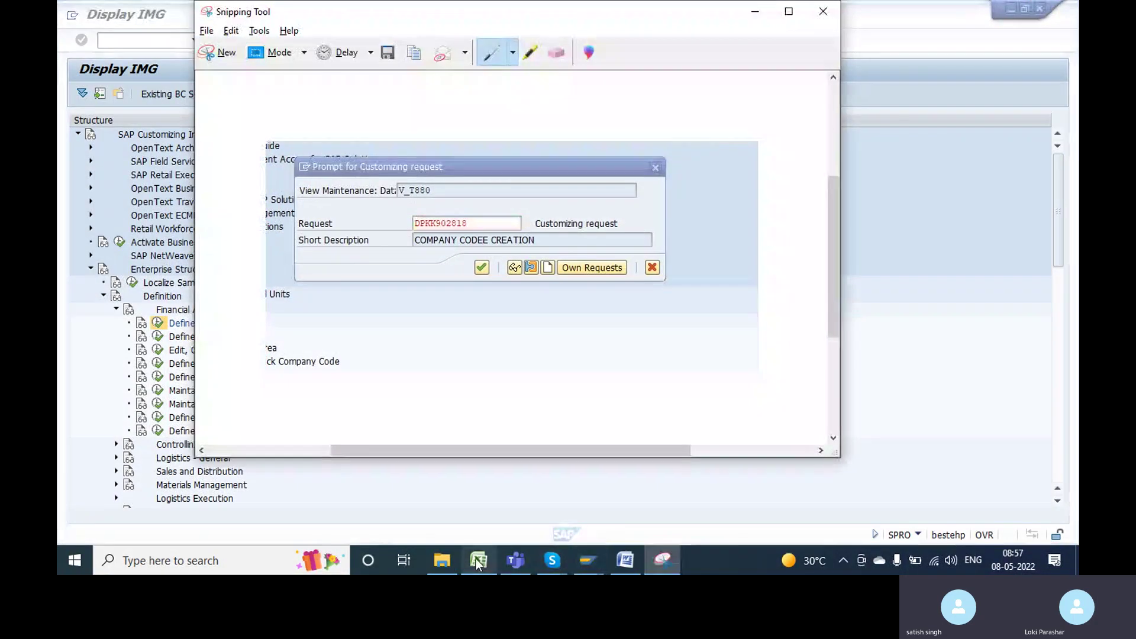
In the Excel notes, select the Development and Quality server cells G29:G30 on Sheet1
click(479, 560)
click(394, 329)
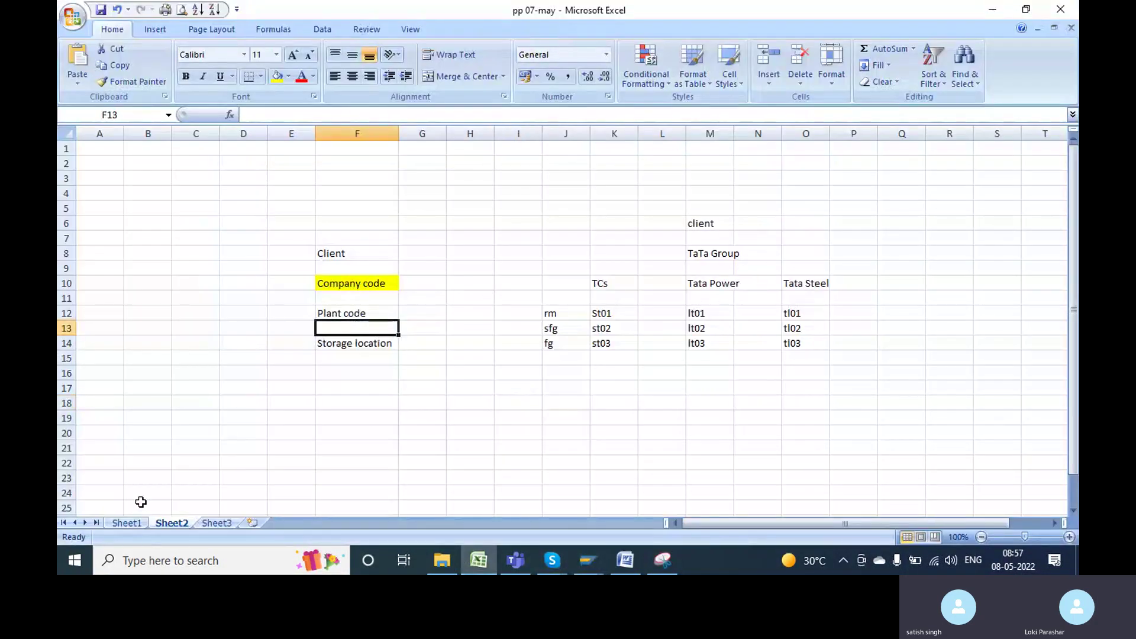
click(128, 522)
click(619, 300)
click(642, 309)
drag(639, 299, 637, 310)
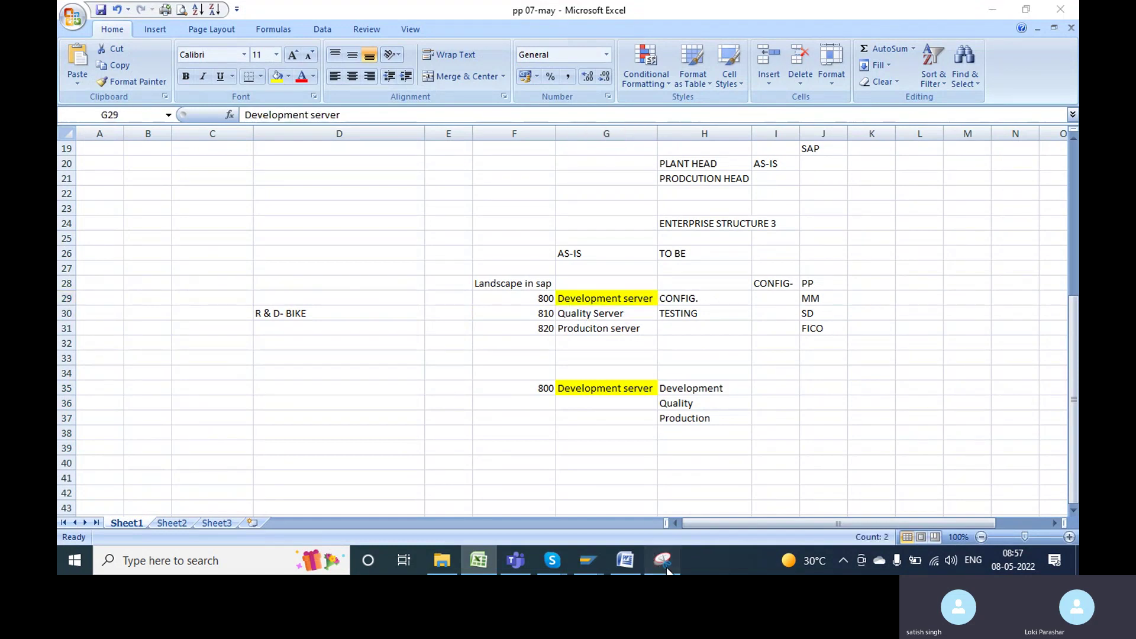
Circle the request number and short description in red, then select the request number in SAP
click(662, 561)
mouse_move(436, 202)
mouse_down()
mouse_move(395, 225)
mouse_move(432, 260)
mouse_move(550, 226)
mouse_move(436, 202)
mouse_up()
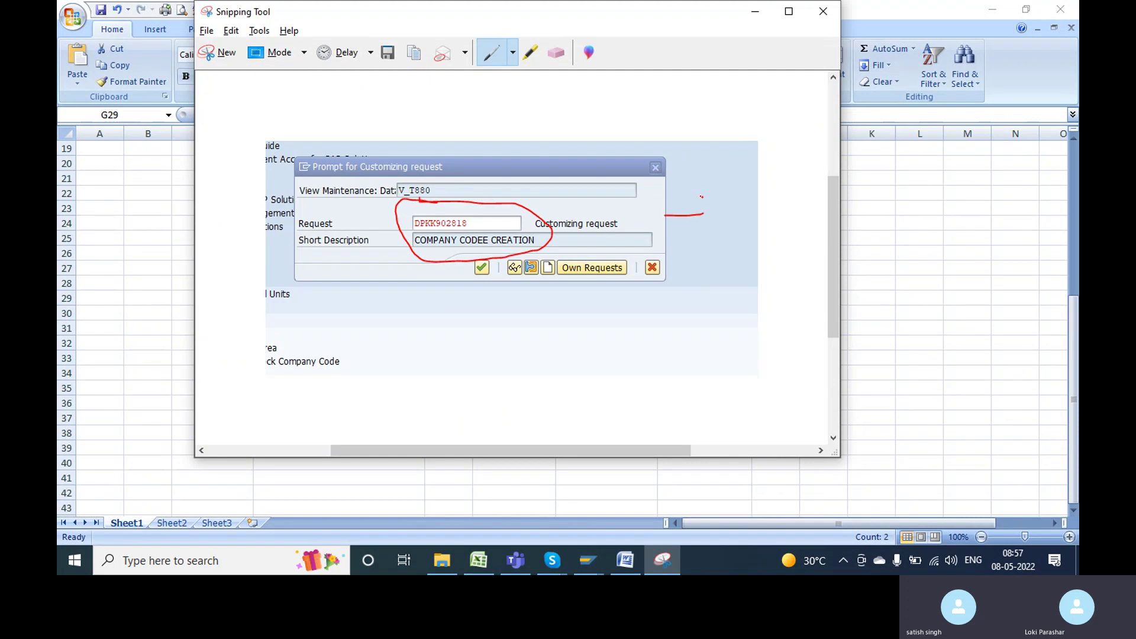
mouse_move(589, 557)
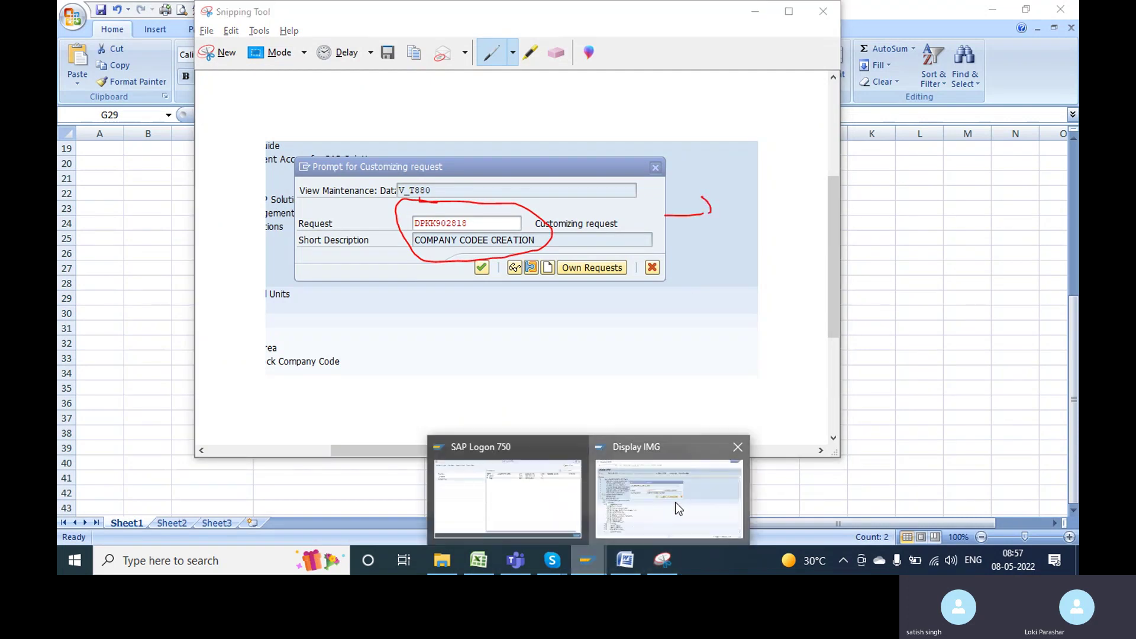
click(676, 502)
drag(483, 212, 394, 204)
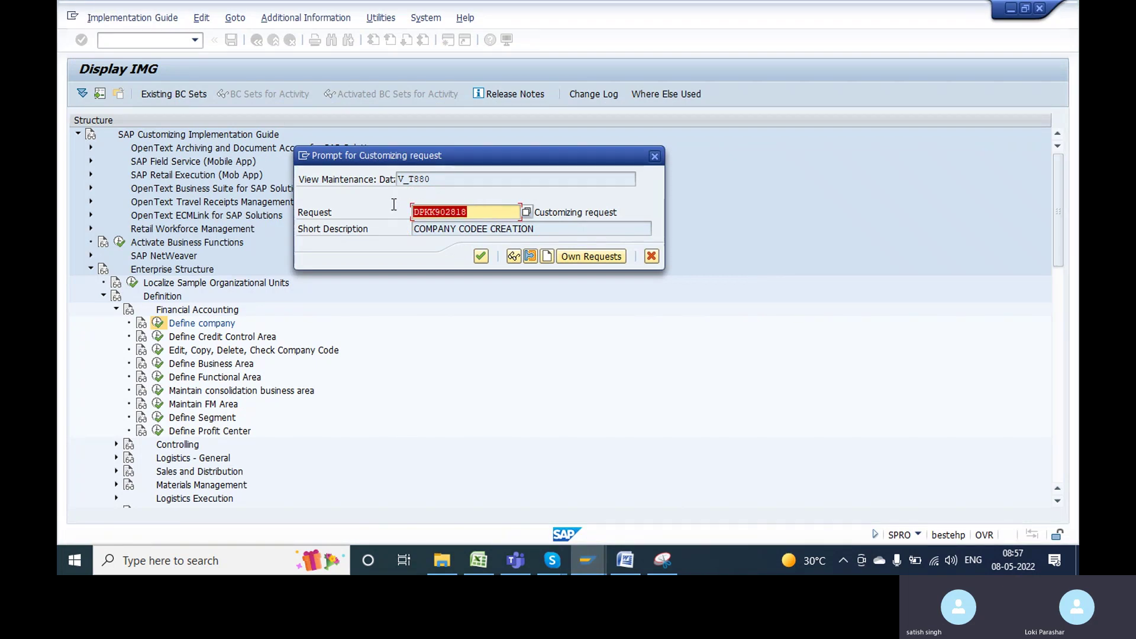
Create a customizing request titled 'New COmpany code Created' and save company 8801 under it
click(545, 256)
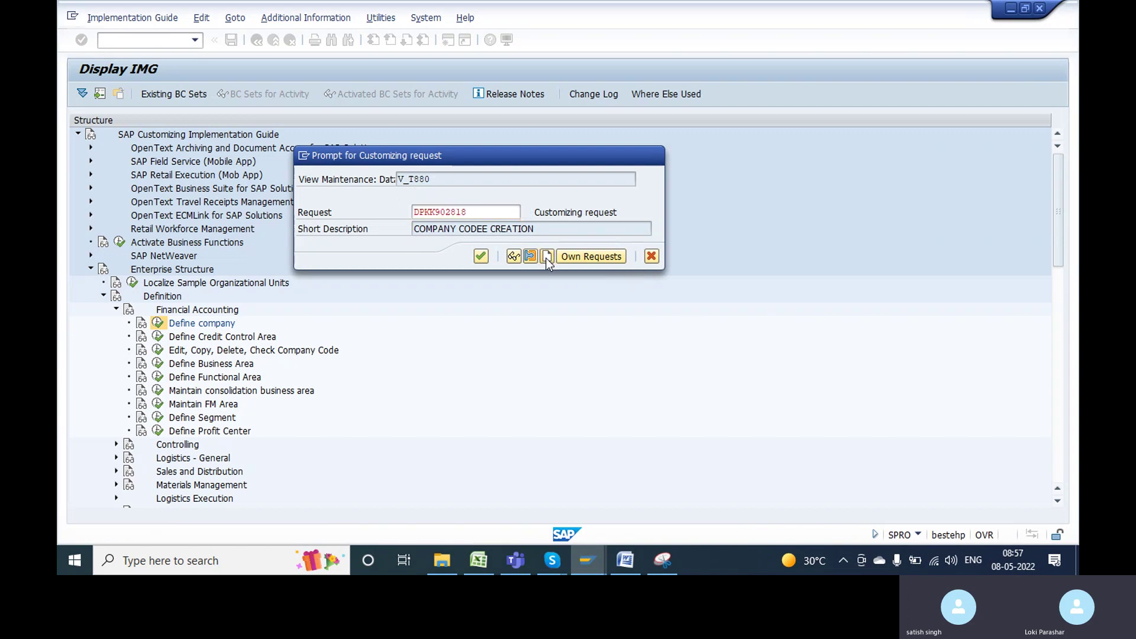
text(New com)
key(BackSpace)
key(BackSpace)
key(BackSpace)
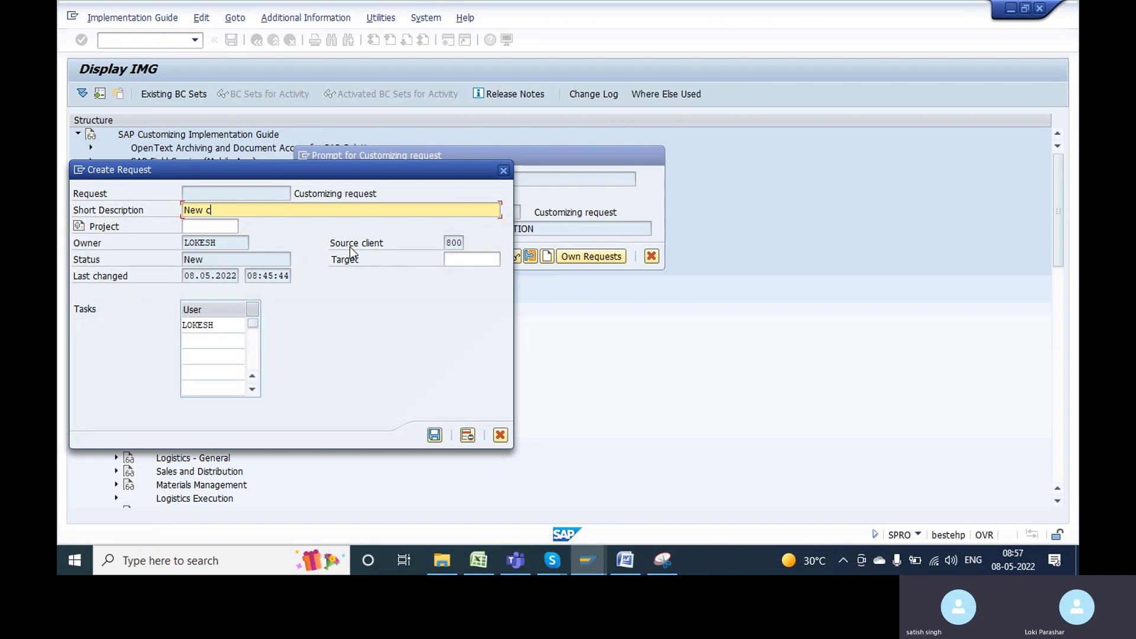
text(COmpa)
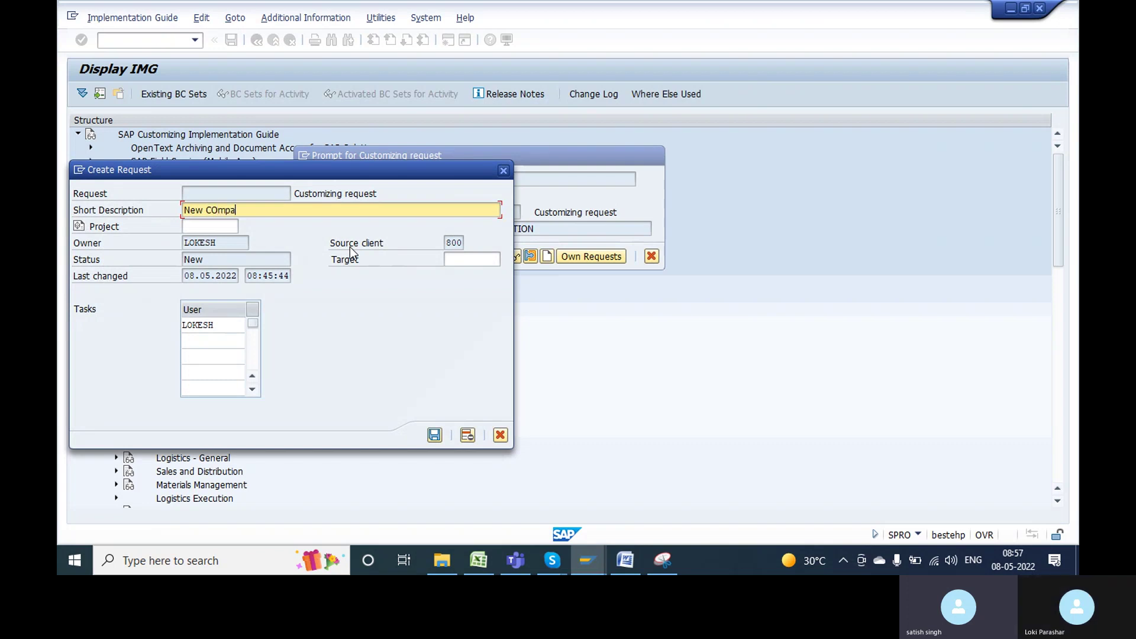
text(ny code Created)
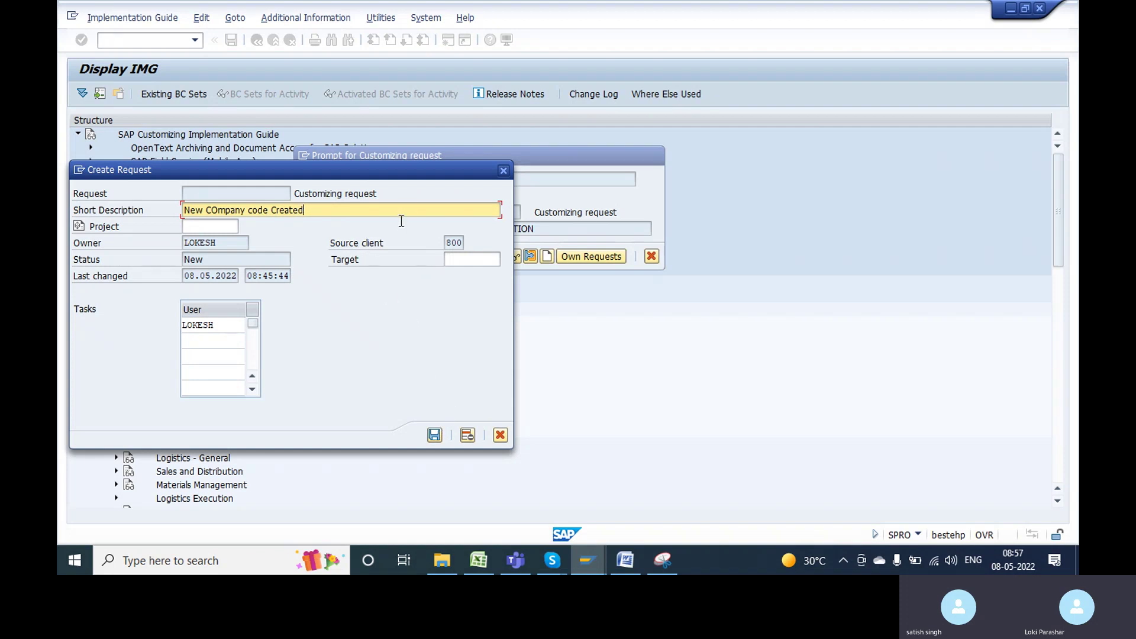
drag(424, 167, 499, 232)
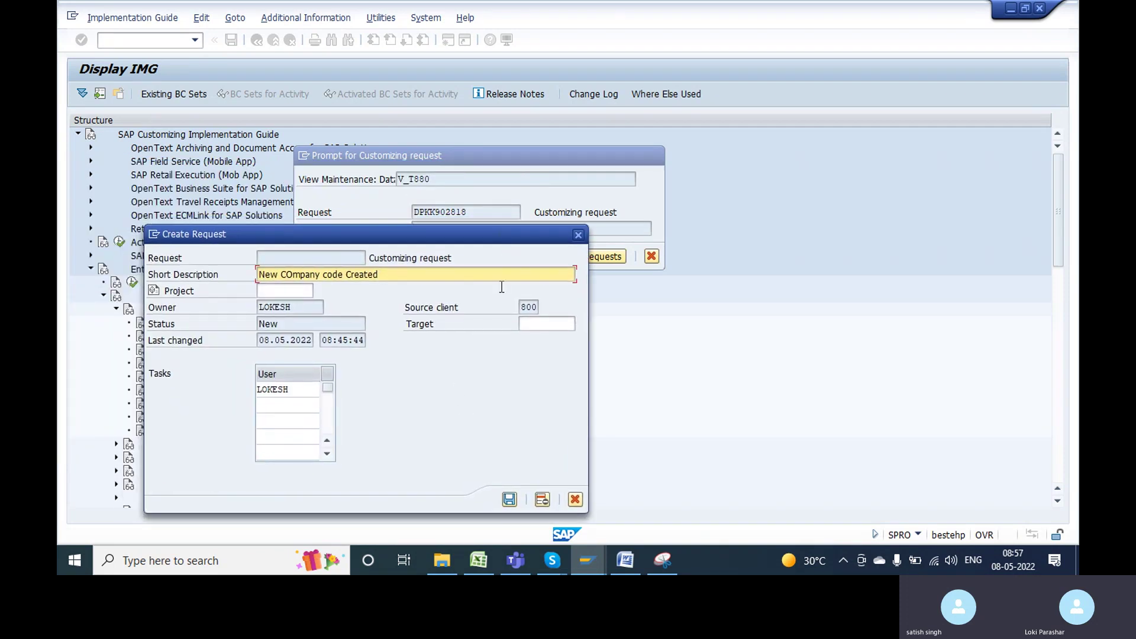
click(509, 499)
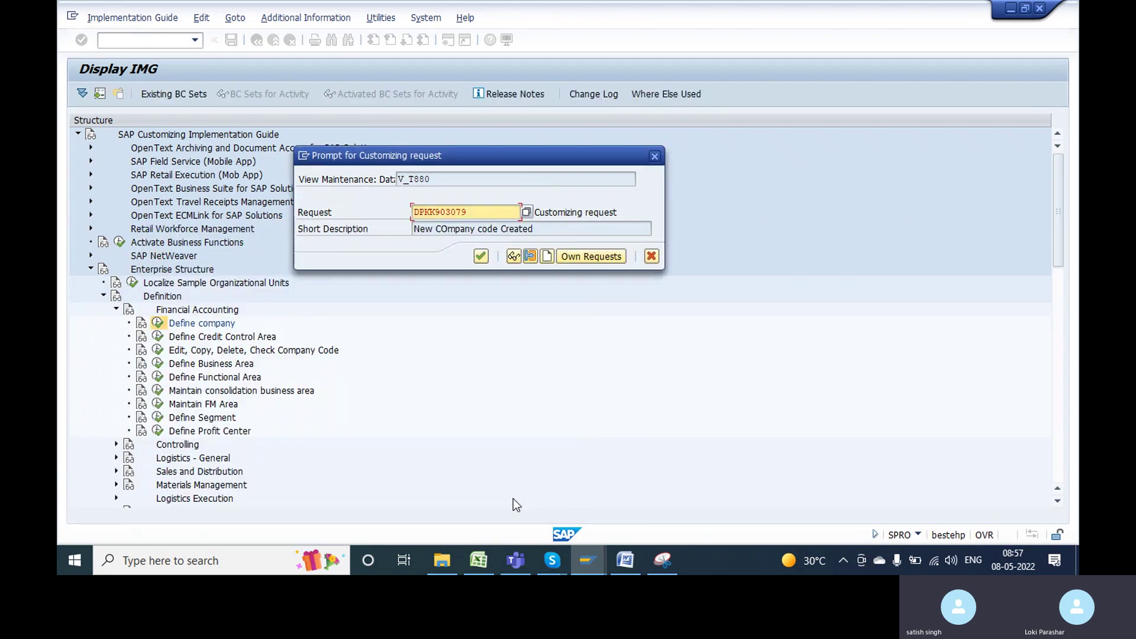
drag(473, 212, 400, 213)
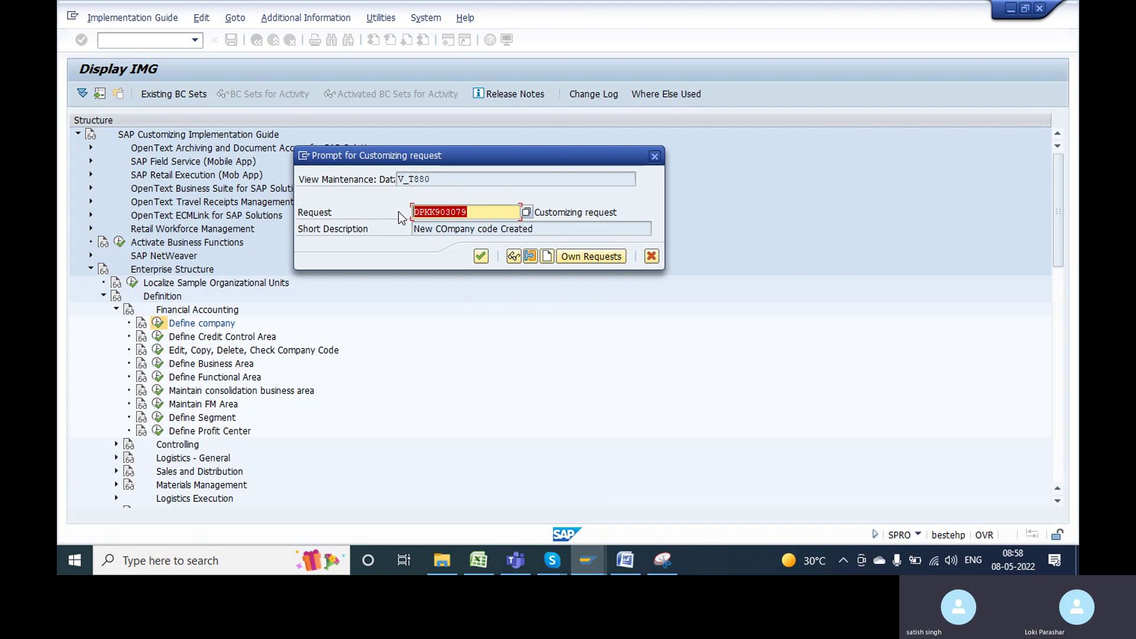
click(482, 256)
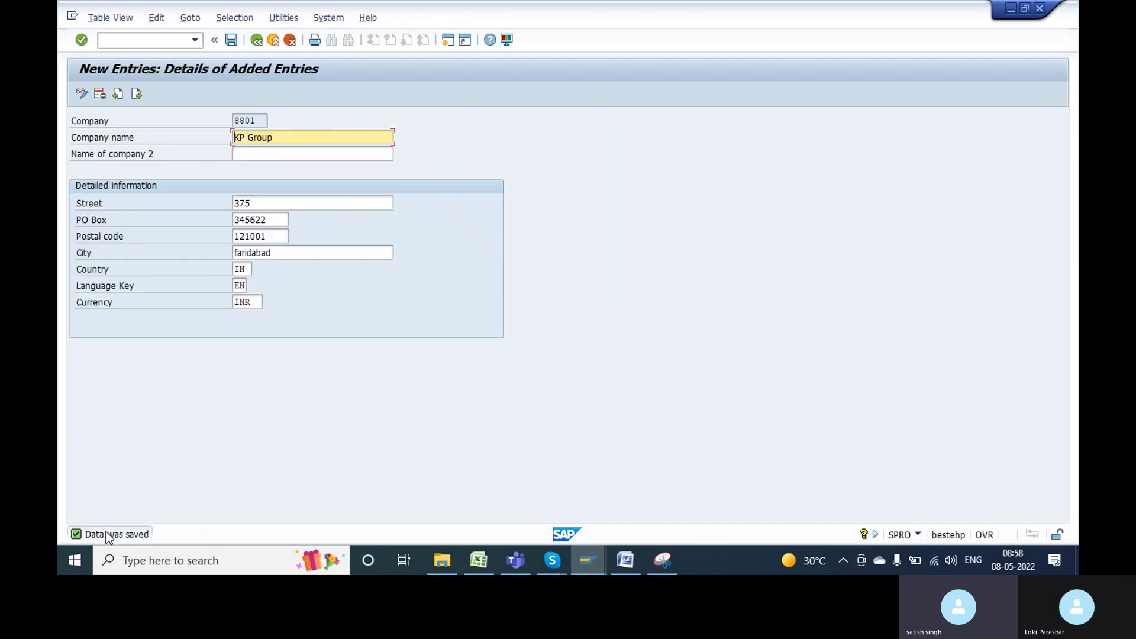
View help for the data-saved message, then go back to the Display IMG tree
double_click(106, 536)
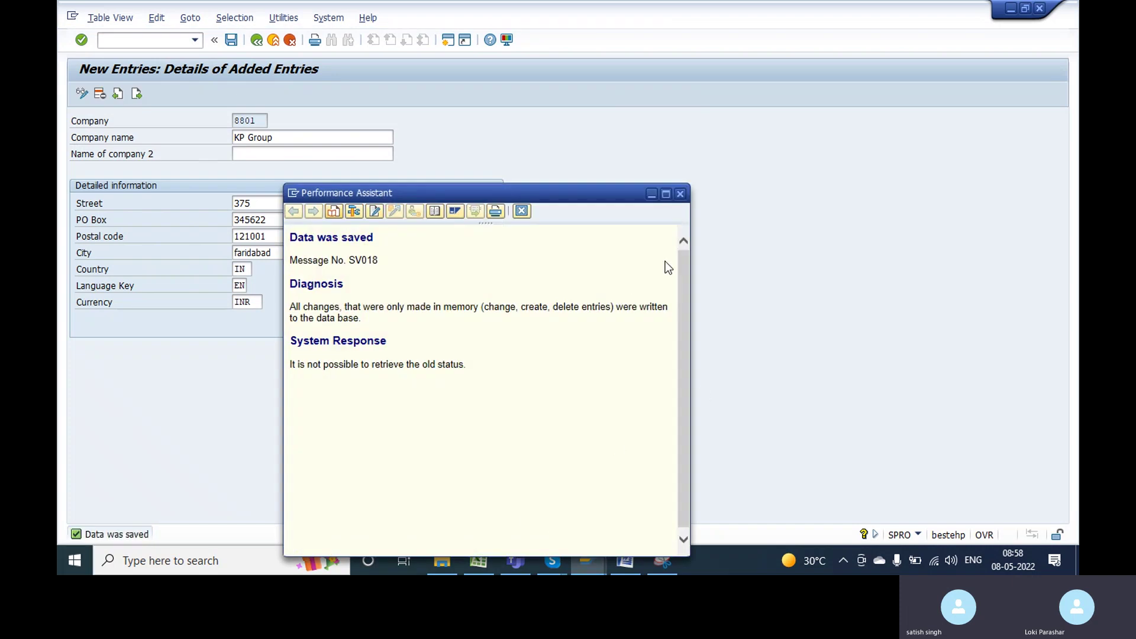
click(680, 194)
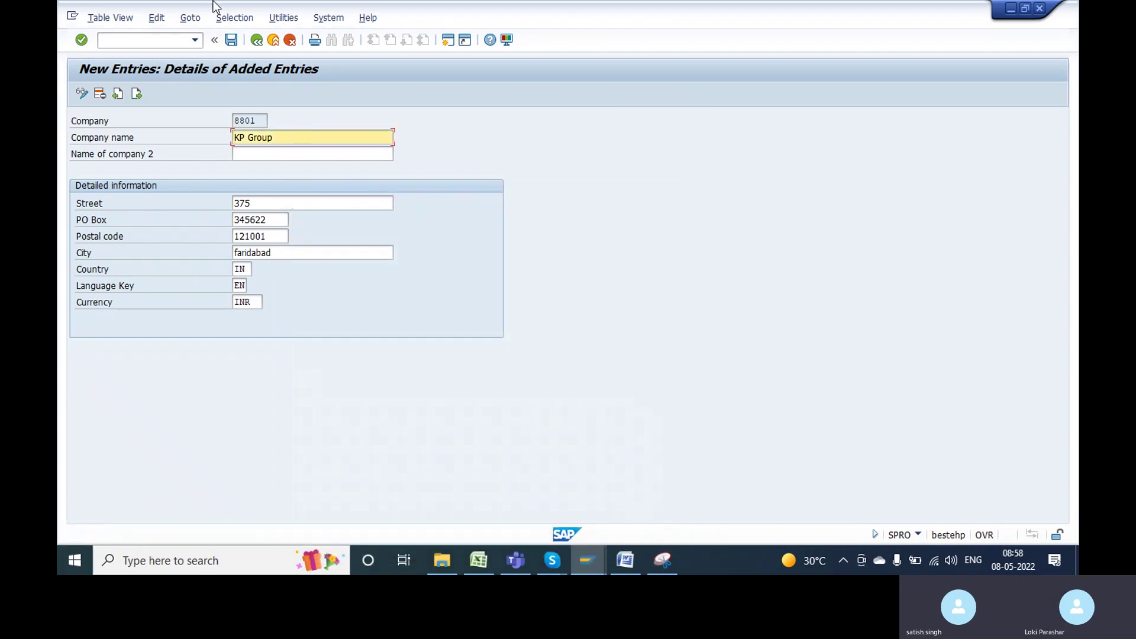
click(258, 41)
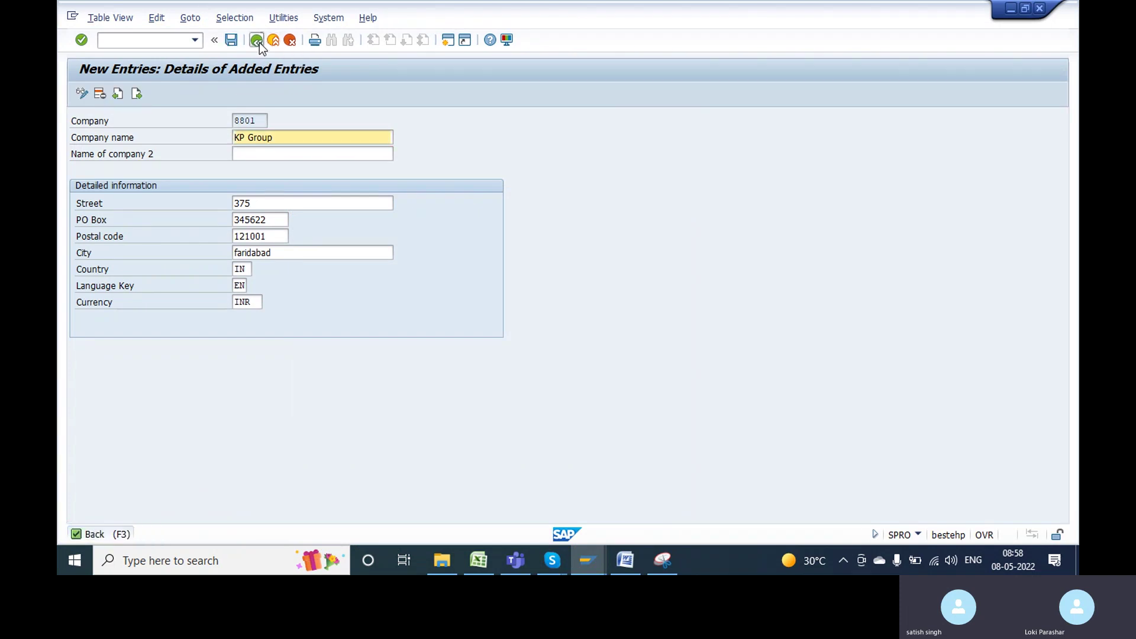
click(257, 40)
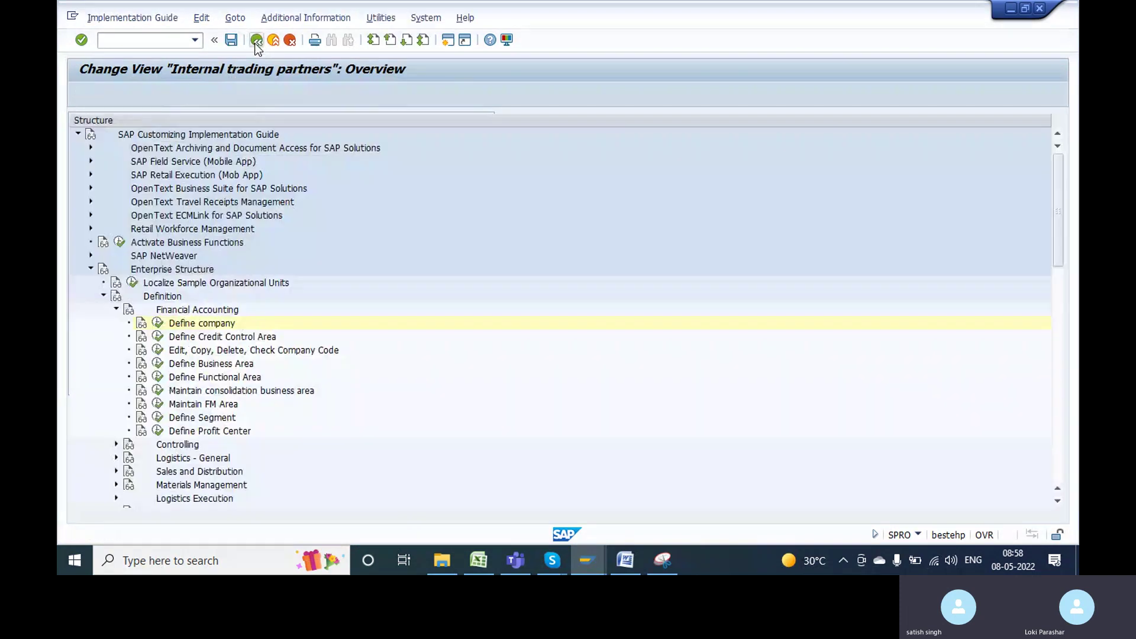
Add the line 'Company code → 8801' beneath the Spro path in the Word notes
click(635, 557)
key(Return)
text(Compa)
key(BackSpace)
text(any co)
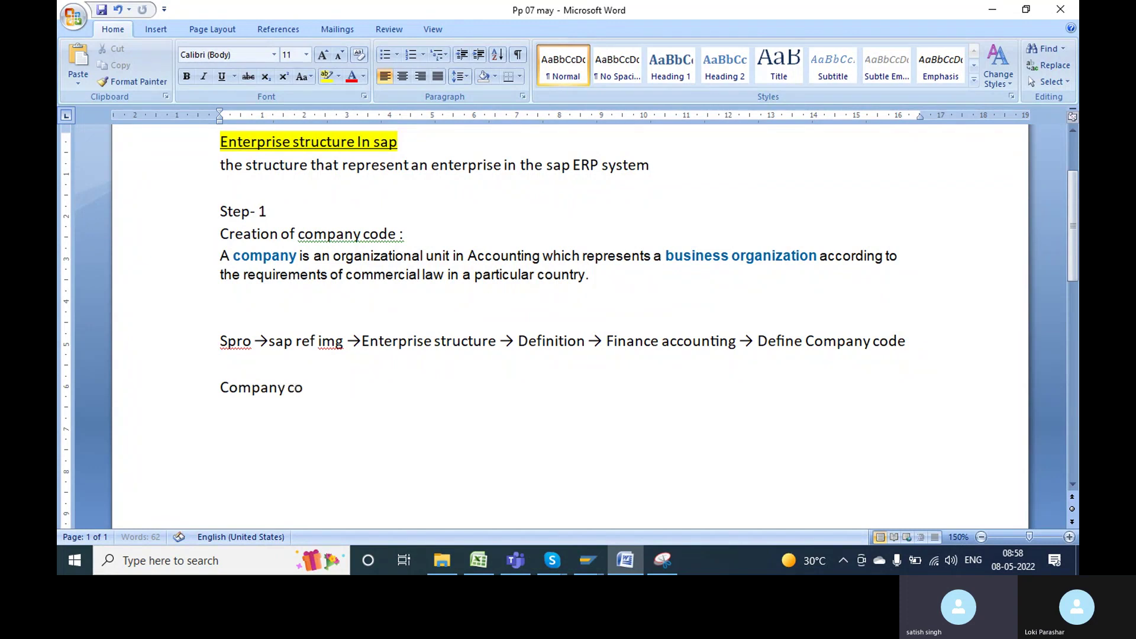
text(de → K01)
key(BackSpace)
text(p0)
key(BackSpace)
key(BackSpace)
key(BackSpace)
text(8)
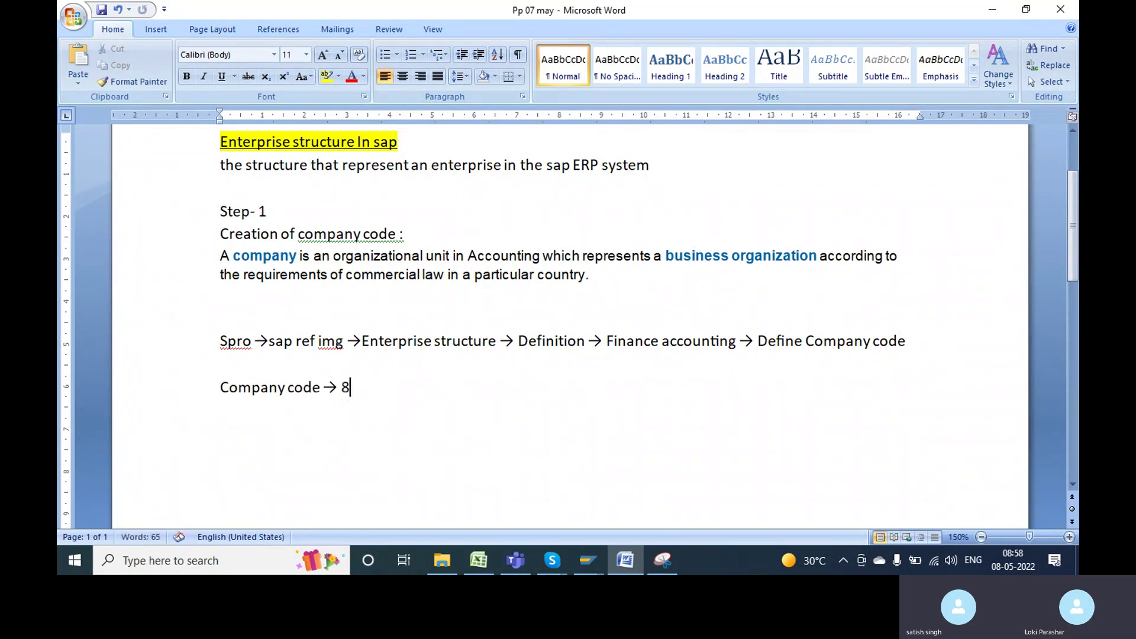
text(801)
key(alt+Tab)
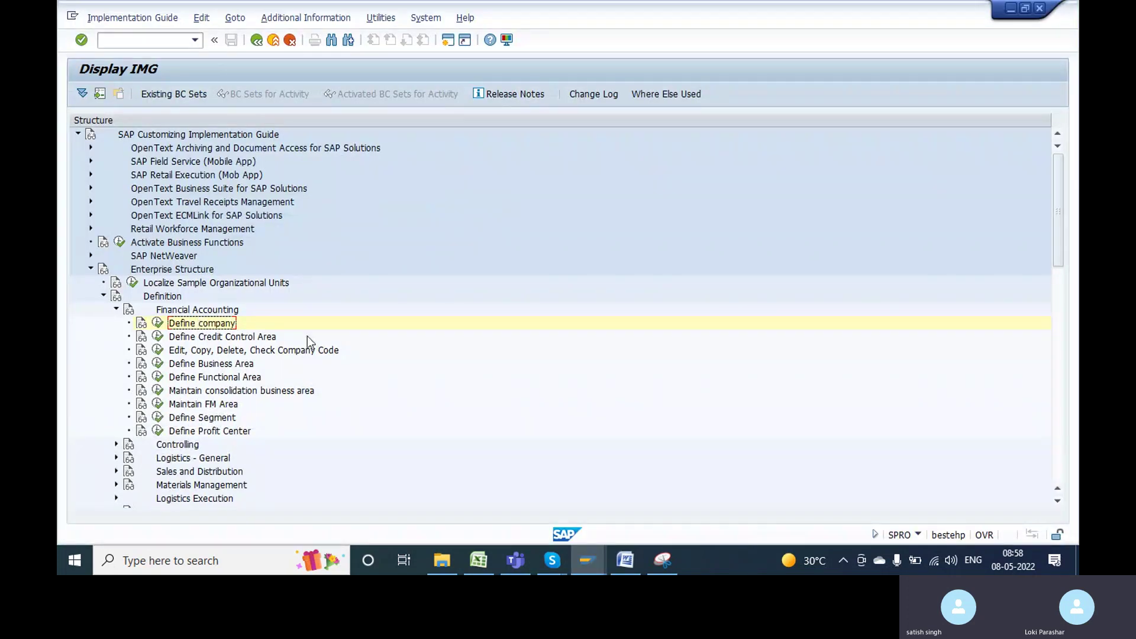
key(alt+Tab)
drag(341, 387, 375, 384)
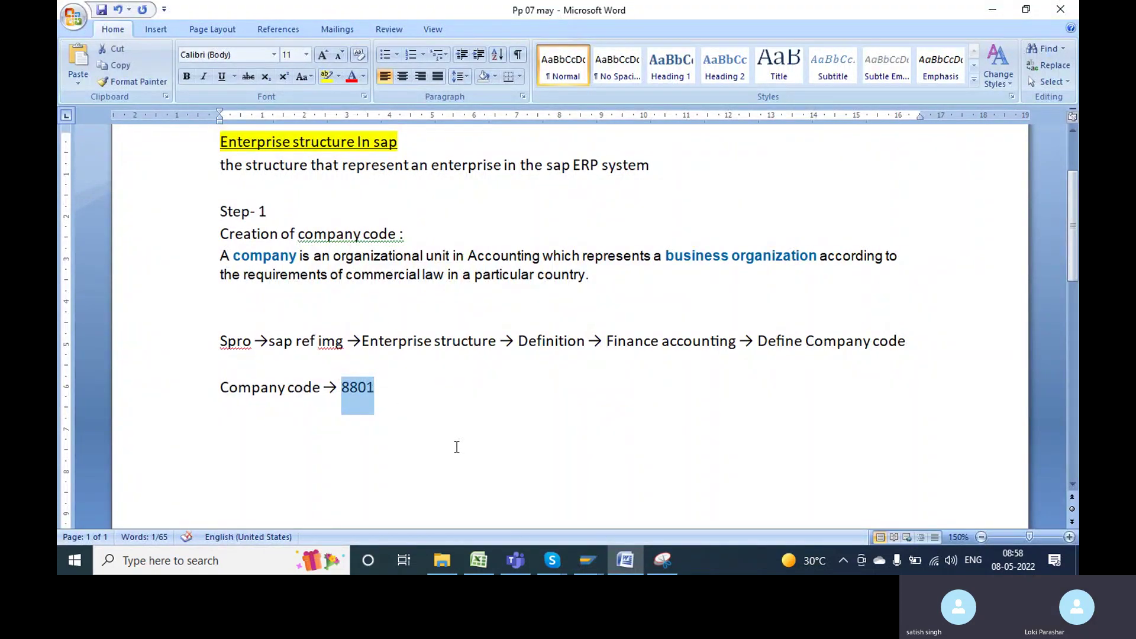
click(401, 399)
key(alt+Tab)
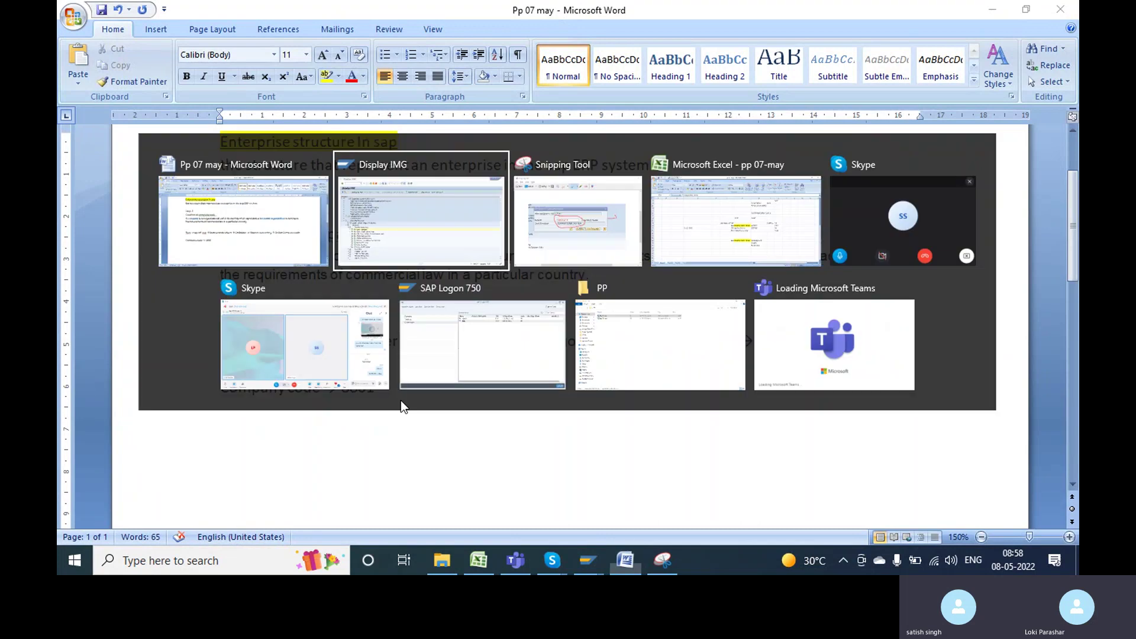
Run Define company and open the 8801 KP Group entry via a position search
click(157, 324)
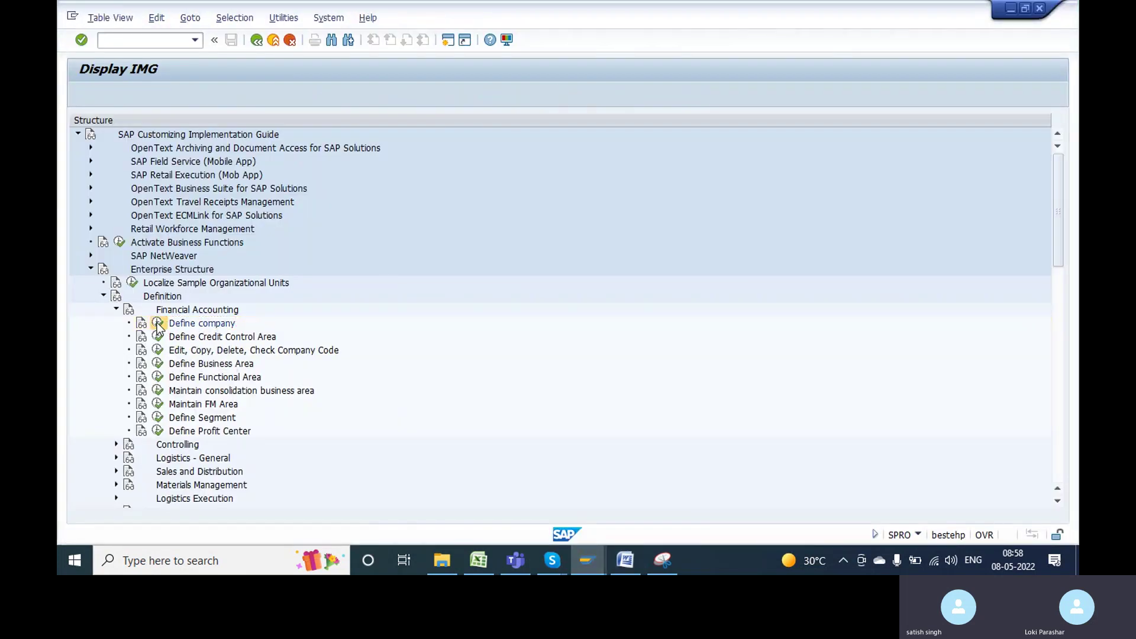
click(261, 435)
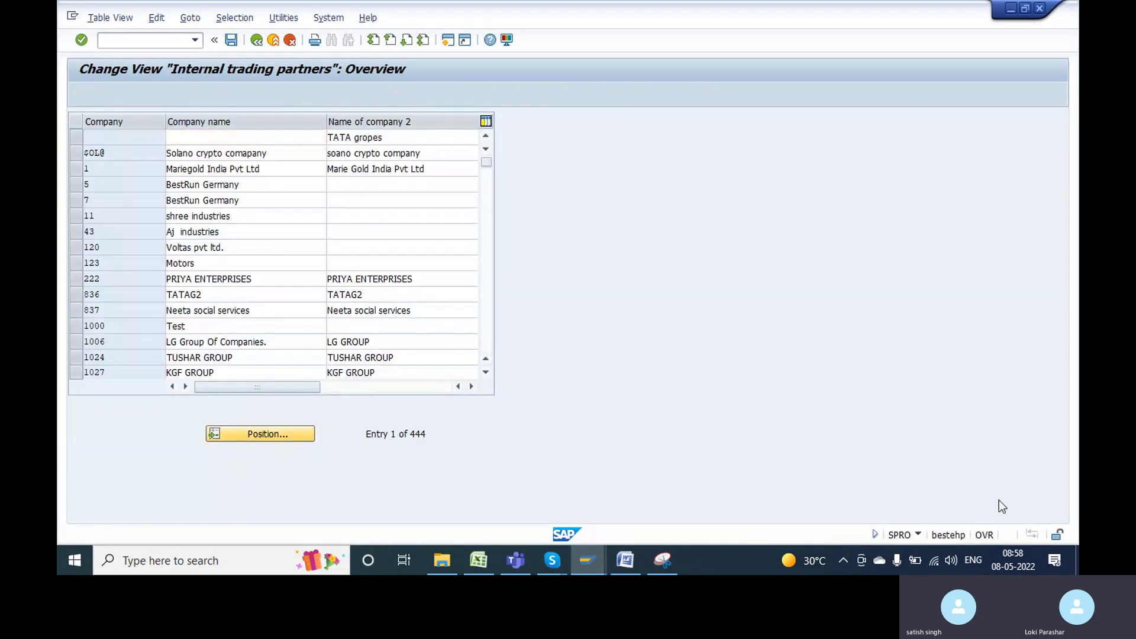
text(880)
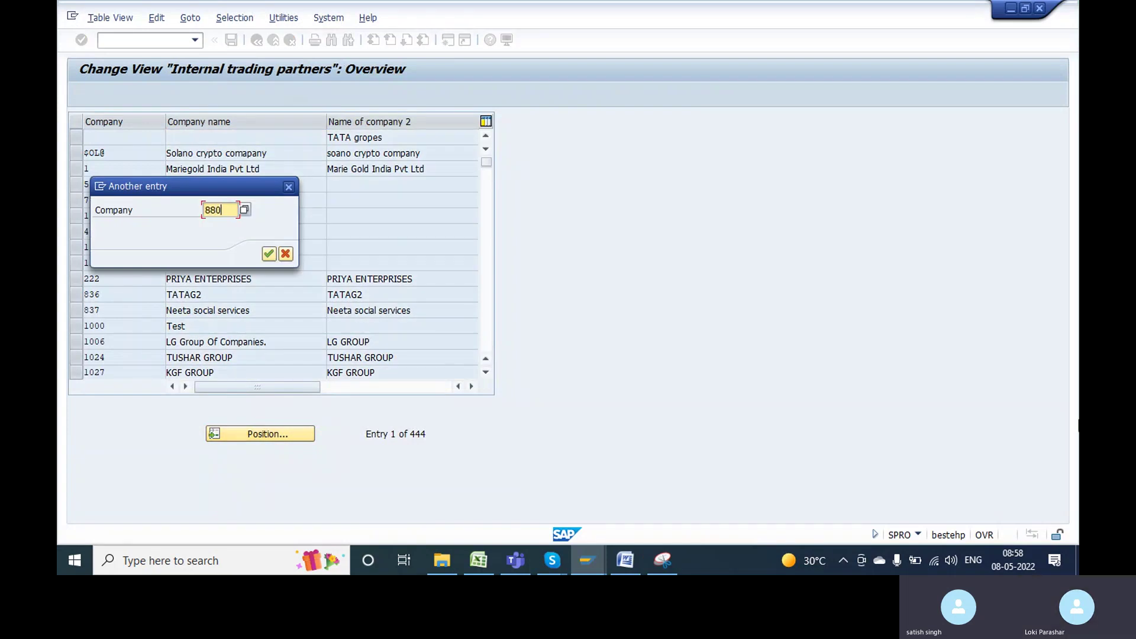
text(1)
key(Return)
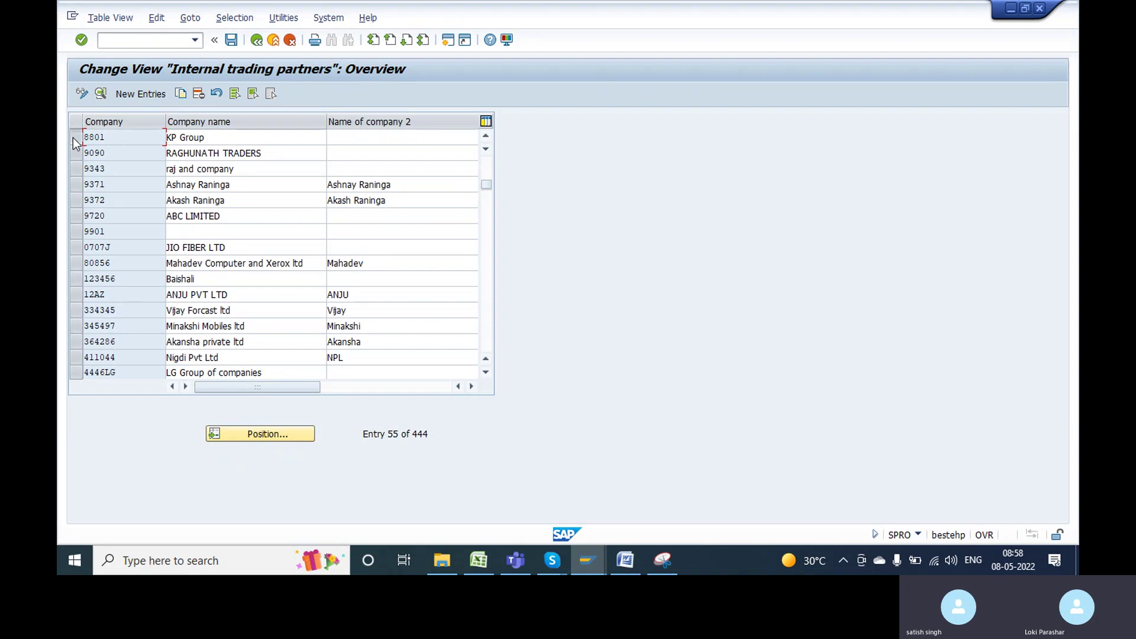
click(73, 137)
double_click(119, 140)
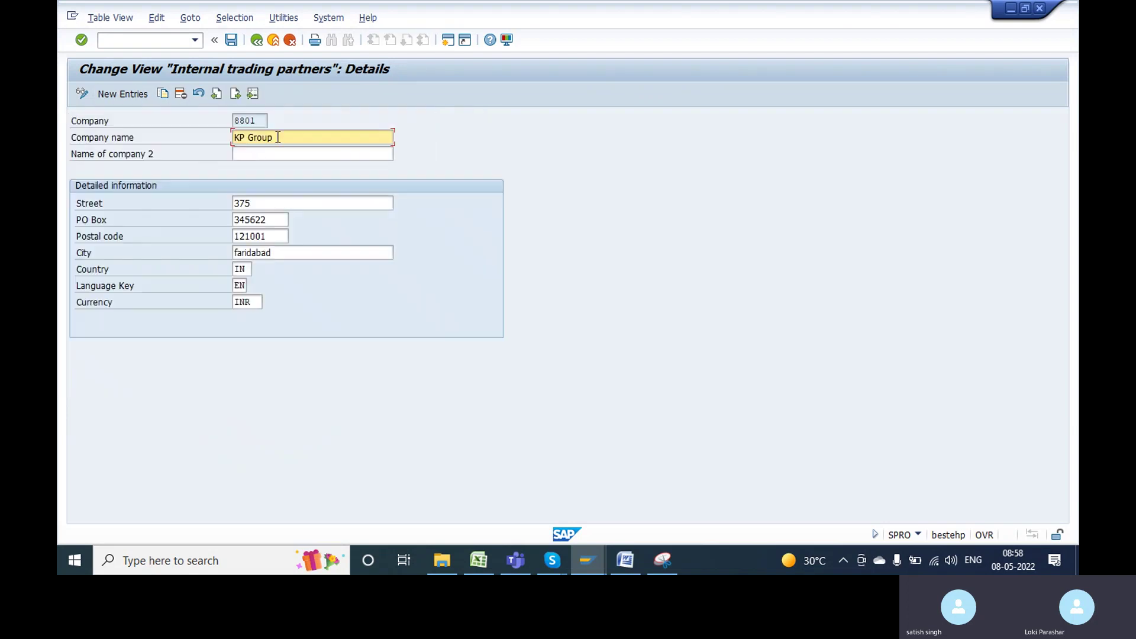
Verify Street 375, City faridabad, Country IN and Currency INR, save, and return to the IMG tree
click(248, 203)
click(265, 253)
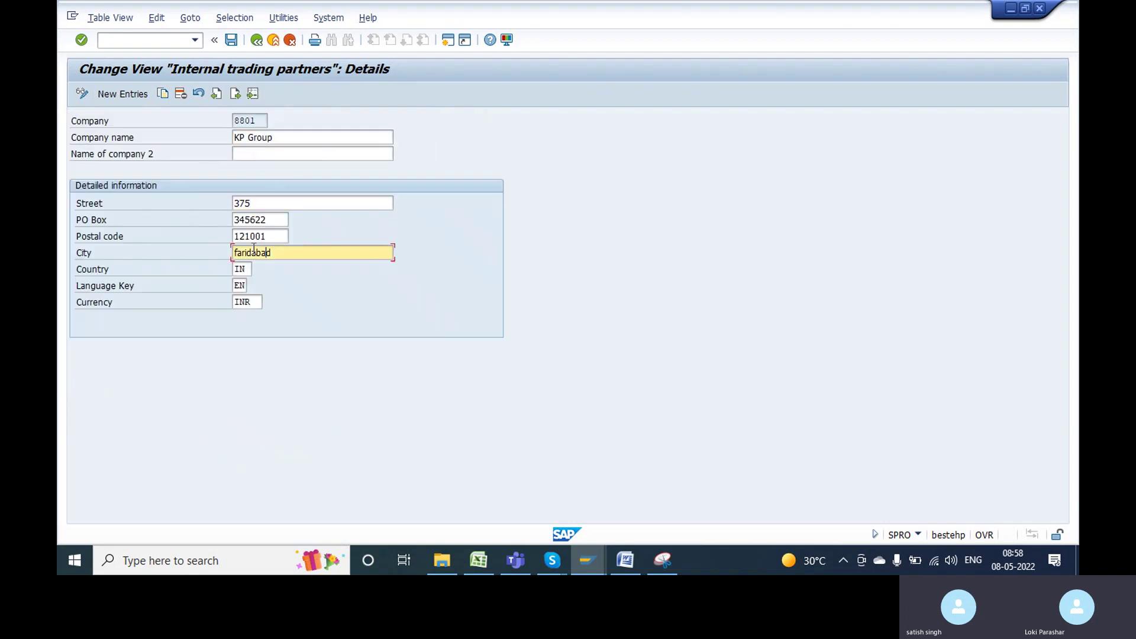
click(238, 269)
click(244, 301)
click(231, 43)
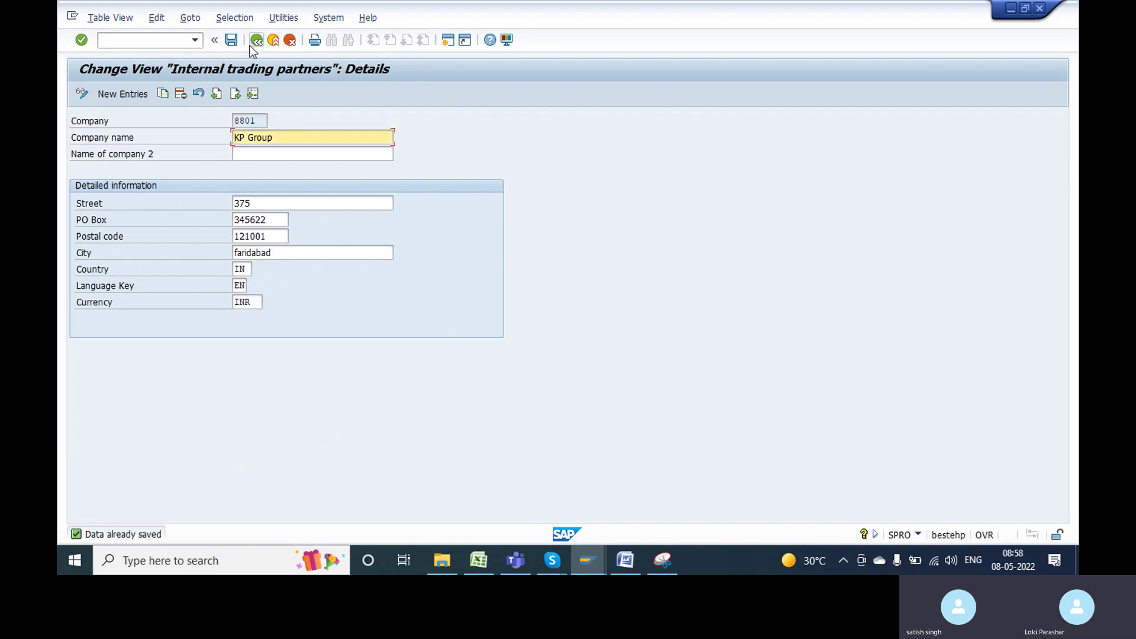
click(255, 41)
click(256, 39)
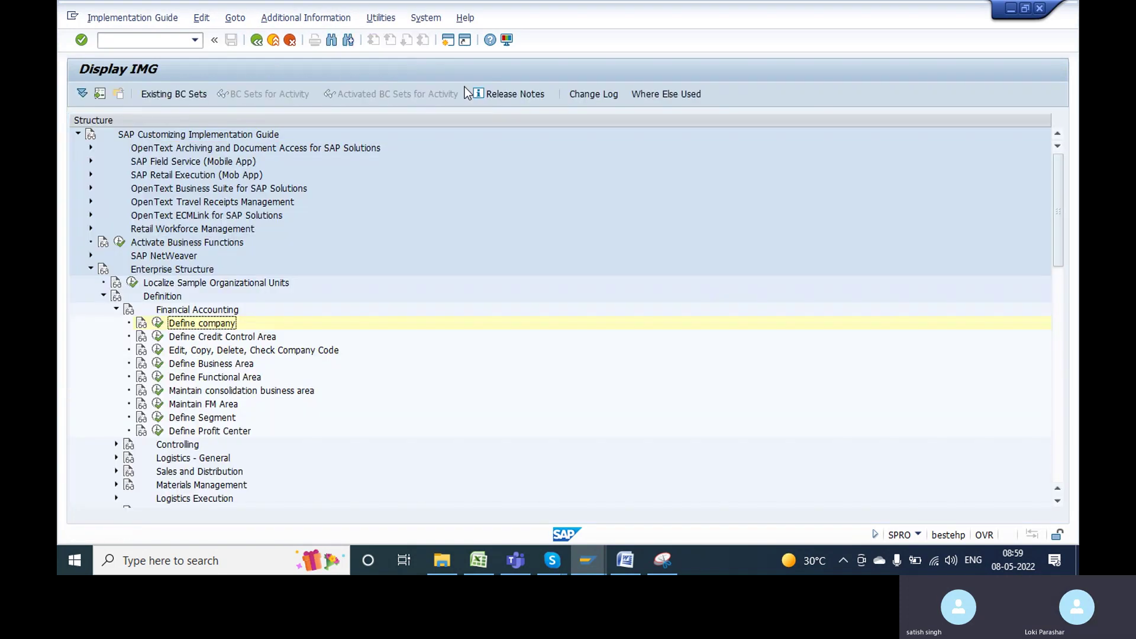
key(alt+Tab)
Add a 'Step-2' line below the 8801 note, leaving it without highlight
click(416, 393)
key(Return)
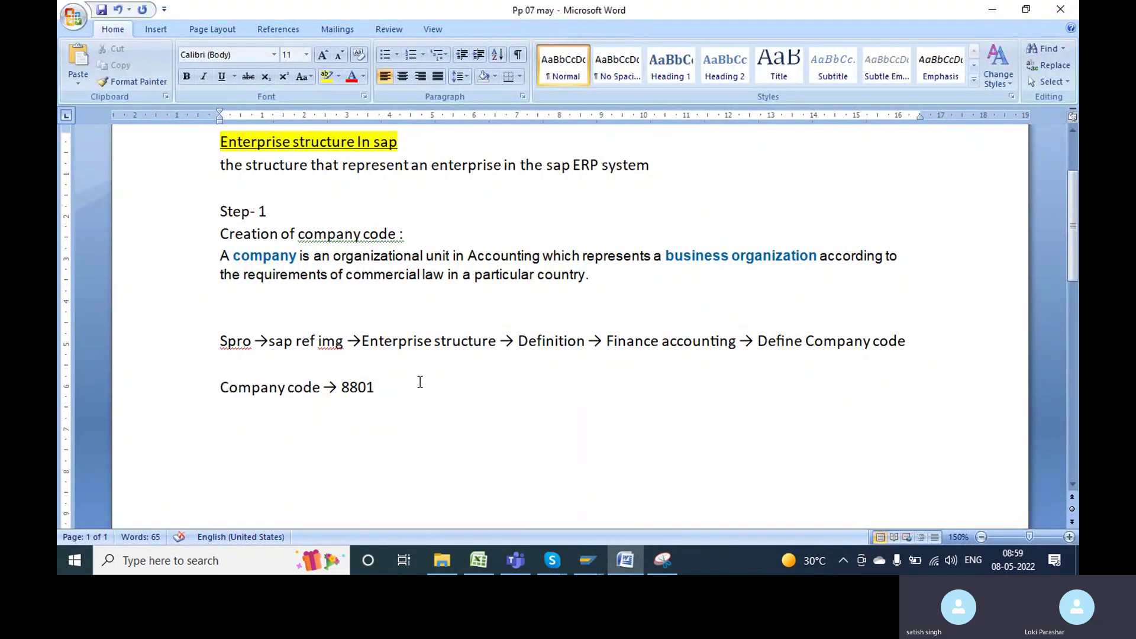
text(Step-2)
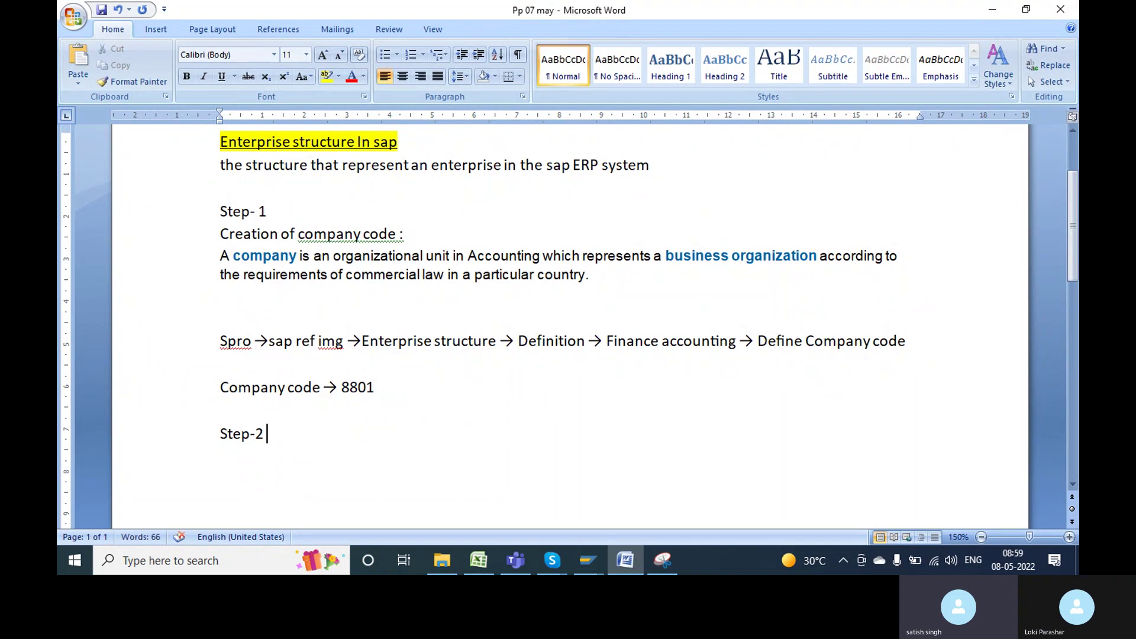
drag(273, 437, 218, 436)
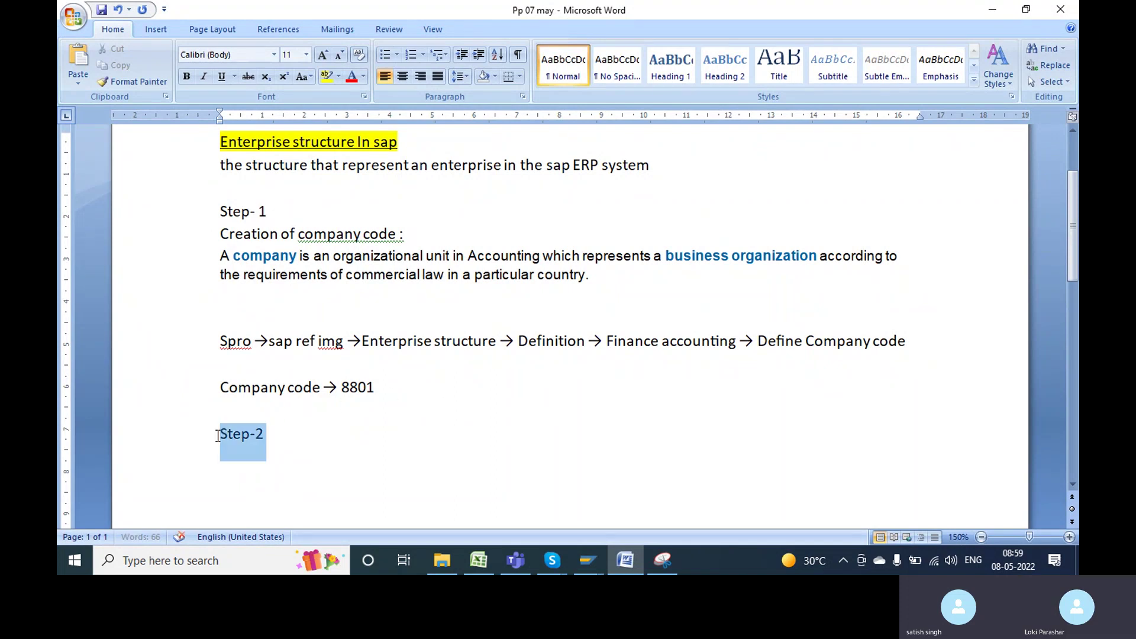
click(327, 76)
drag(403, 234, 220, 235)
drag(305, 433, 220, 410)
click(339, 76)
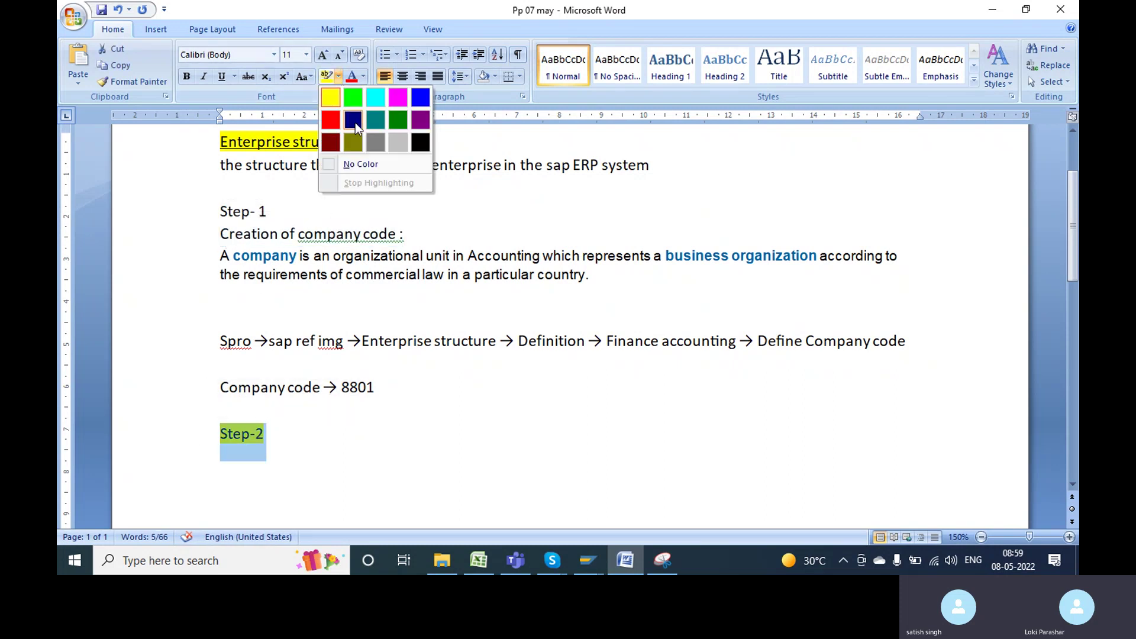
click(367, 162)
Highlight the 'Creation of company code' heading in yellow
drag(404, 234, 220, 235)
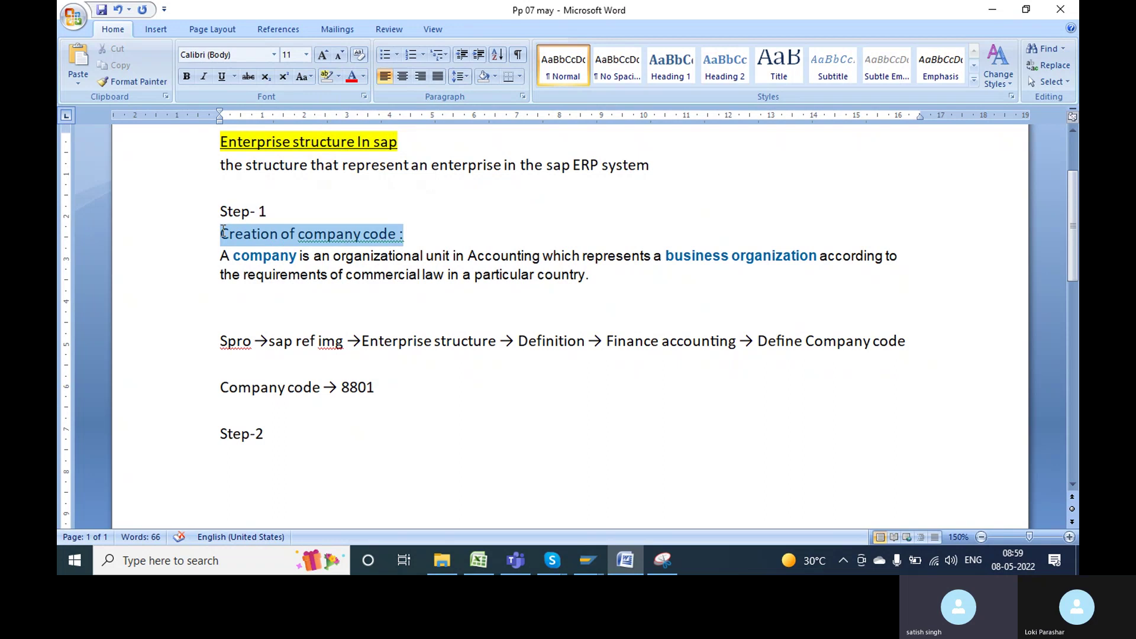
click(326, 79)
click(338, 77)
click(409, 238)
drag(408, 237, 220, 235)
click(339, 76)
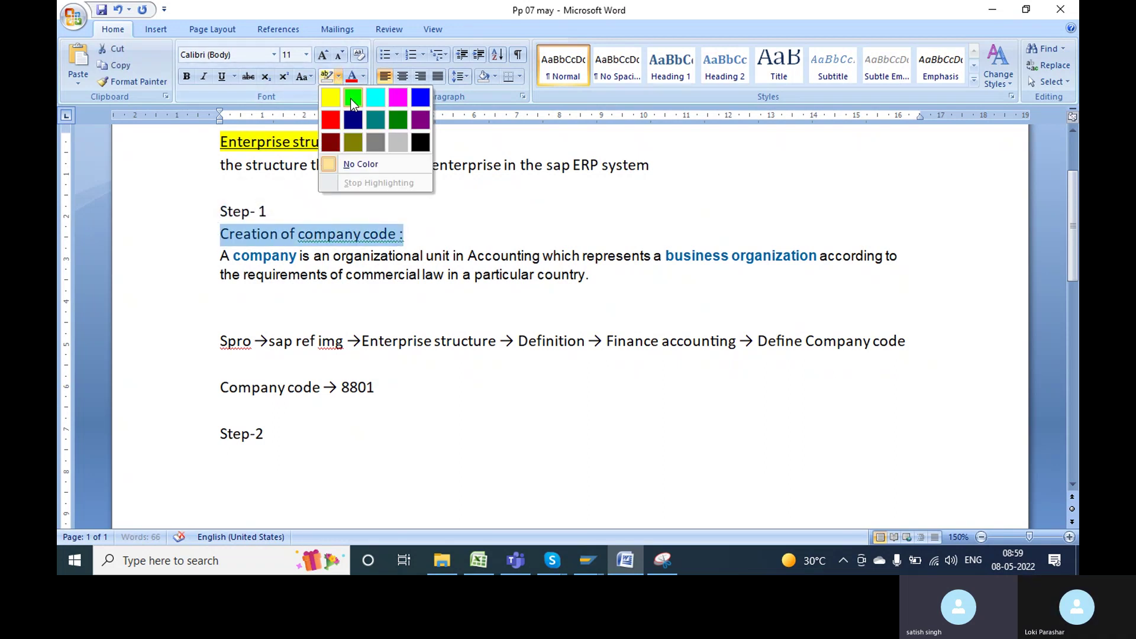
click(329, 99)
click(528, 411)
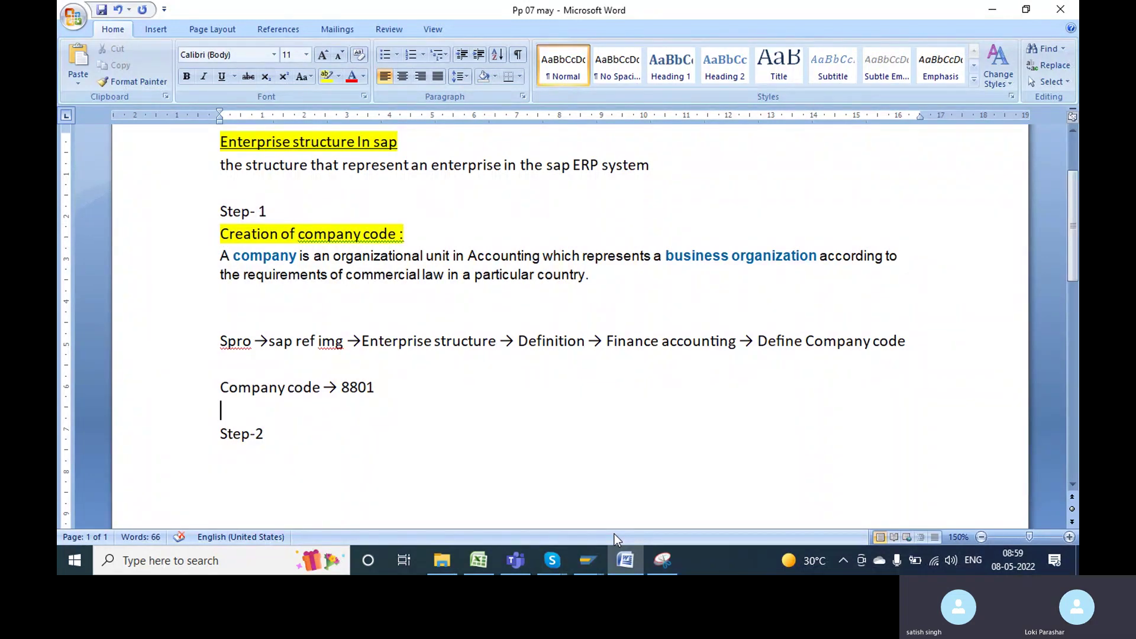
Accept the grammar fix removing the space before the heading's colon
right_click(330, 236)
click(392, 253)
drag(411, 234, 257, 236)
click(452, 377)
drag(405, 235, 213, 237)
click(349, 407)
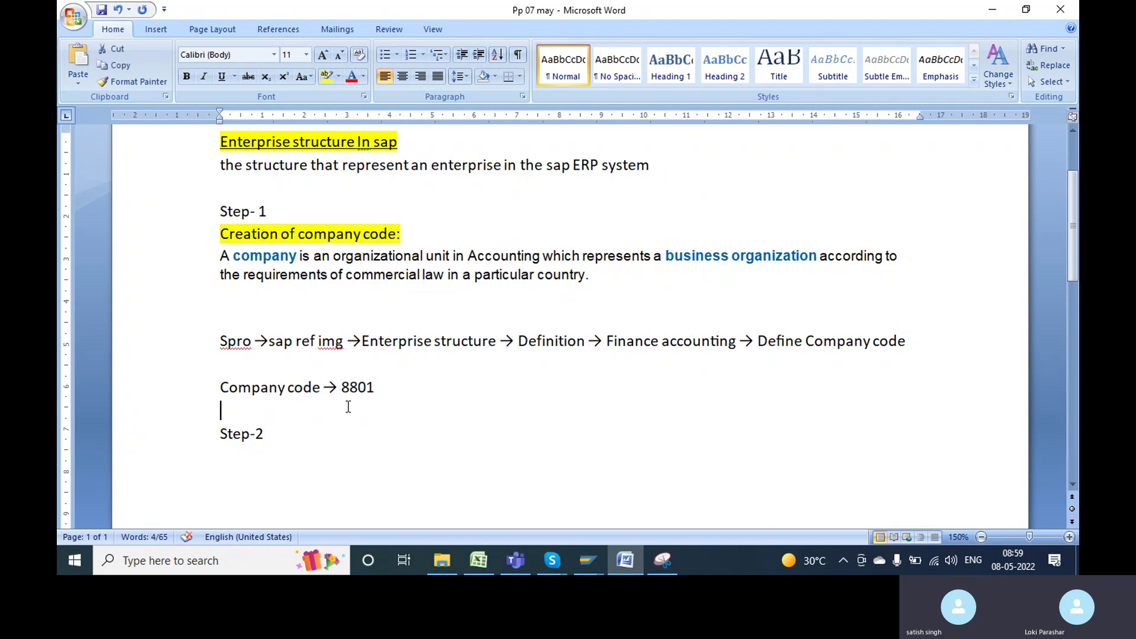
right_click(334, 343)
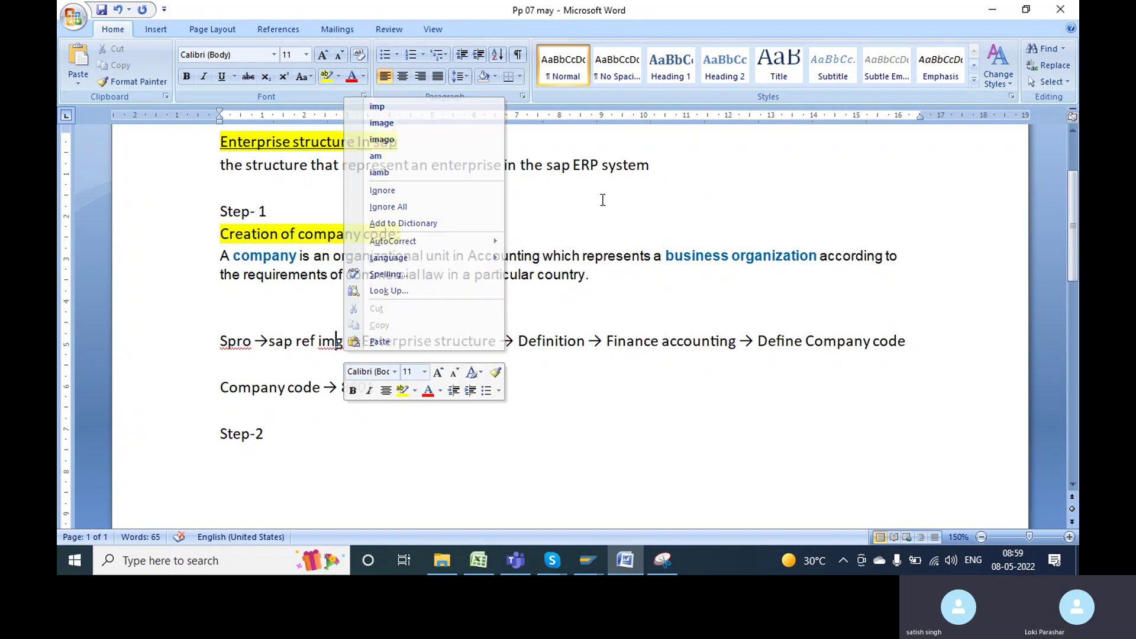
key(Escape)
click(302, 435)
Add a yellow-highlighted 'Maintain Company code' heading in Word with the Spro path pasted below it
key(Return)
text(Maintain)
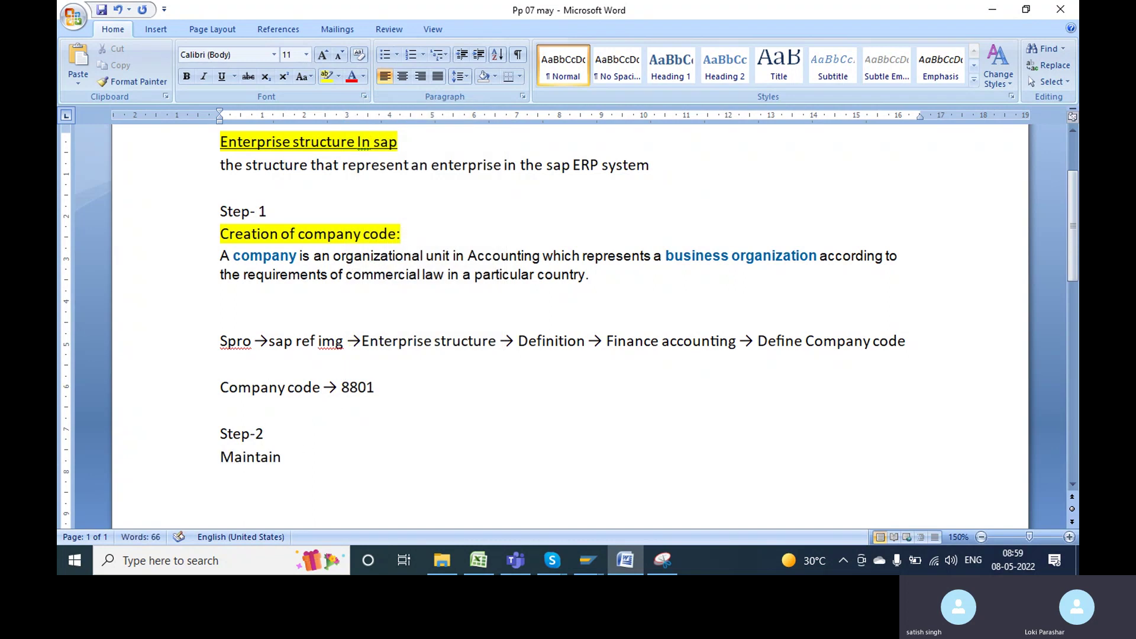
text( COmpany code)
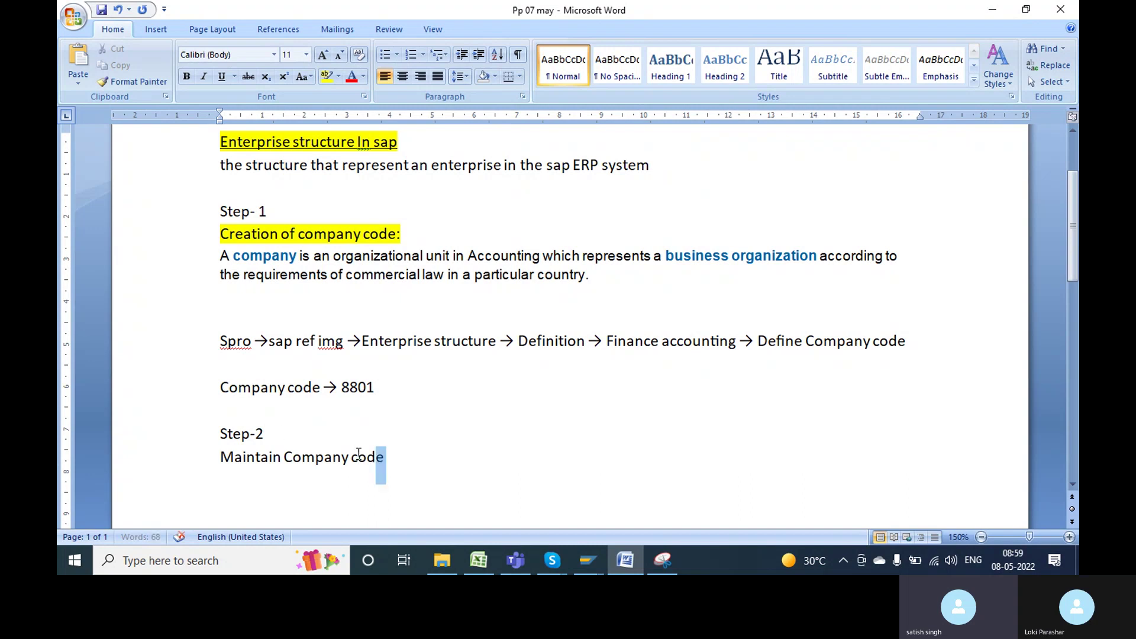
drag(402, 454, 222, 455)
click(326, 76)
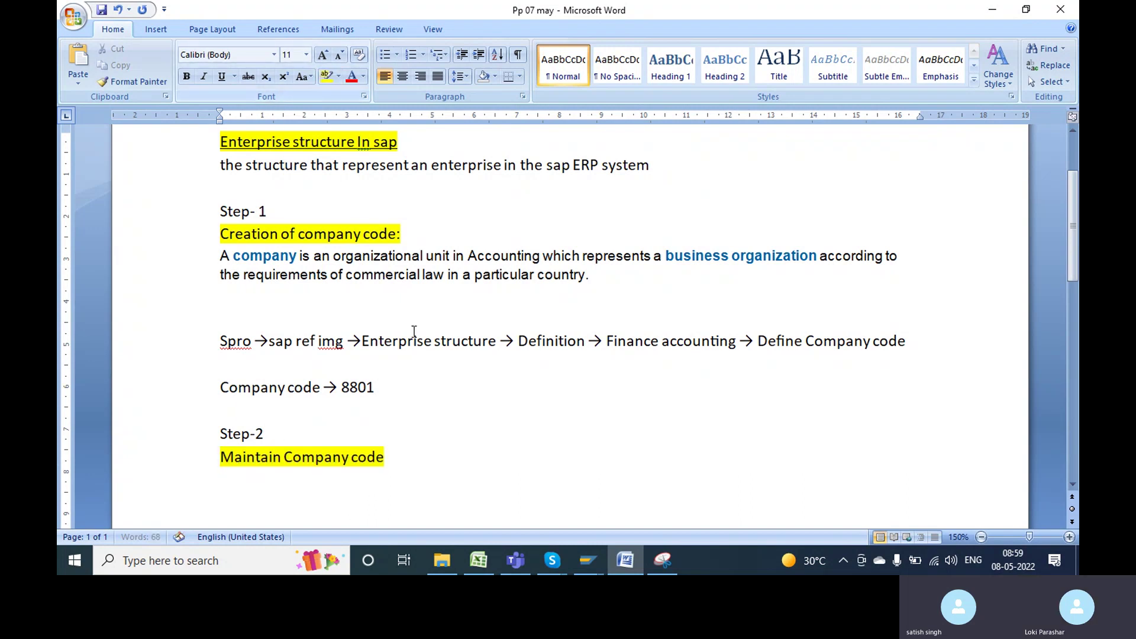
drag(915, 341, 205, 346)
key(ctrl+c)
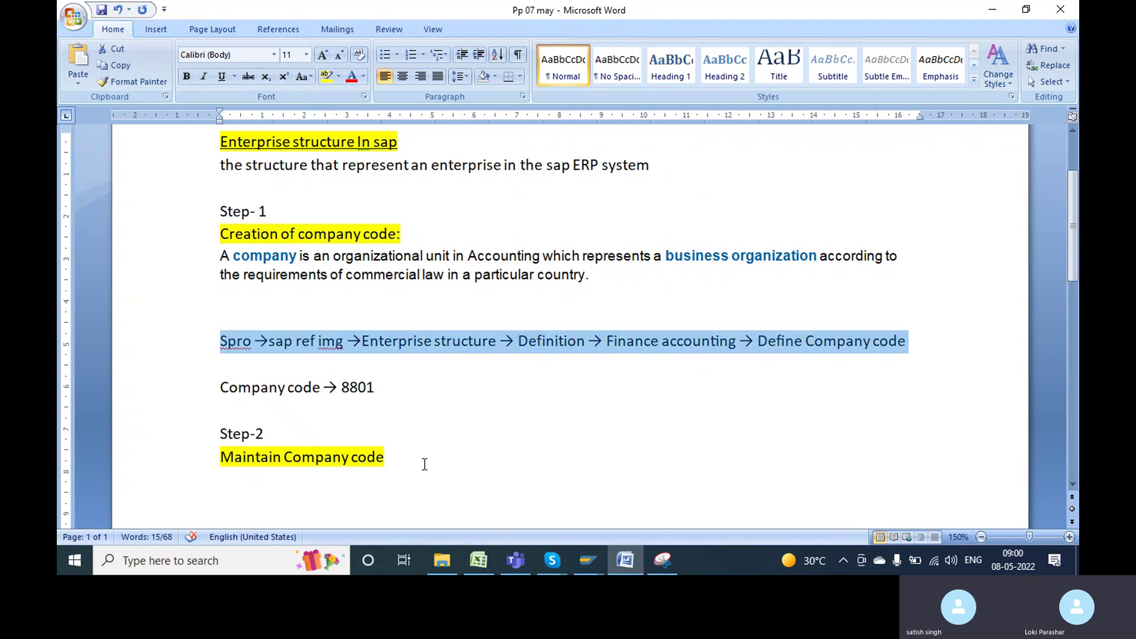
click(424, 464)
key(Return)
key(ctrl+v)
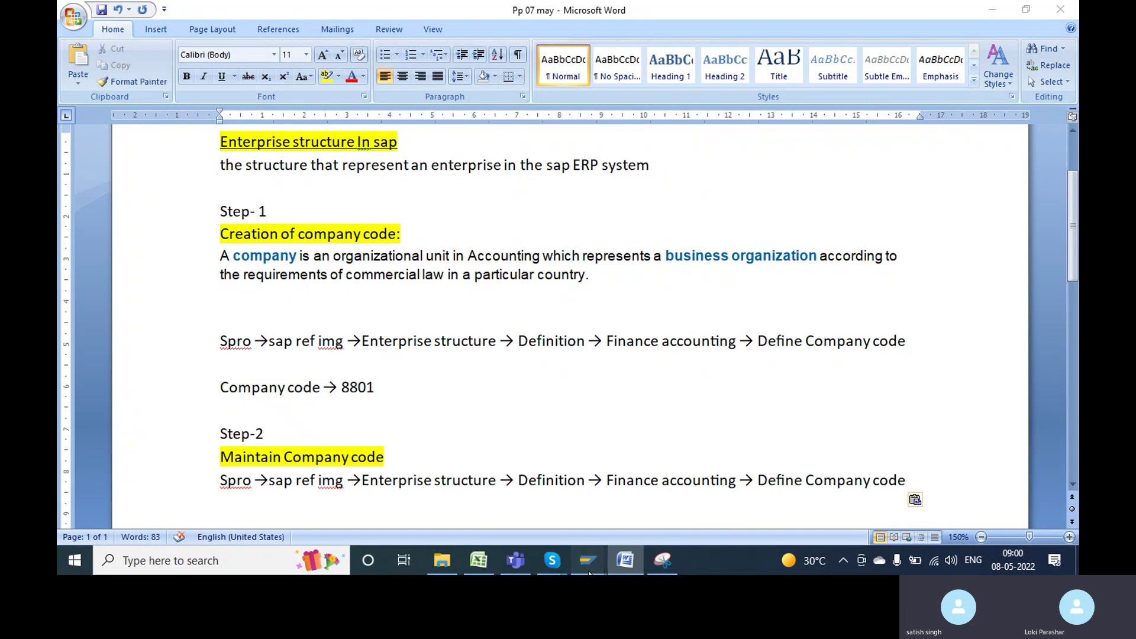
In SAP, leave the current transaction with /n and run SPRO
mouse_move(589, 573)
click(636, 494)
text(/n)
key(Return)
text(spro)
key(Return)
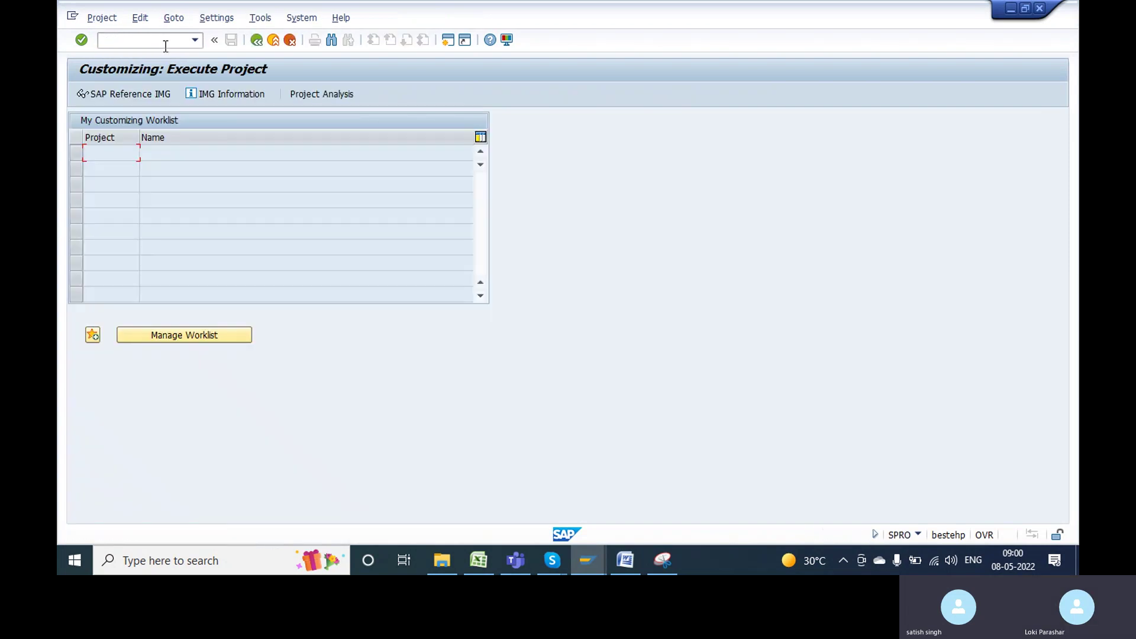
Expand SAP Reference IMG > Enterprise Structure > Definition > Financial Accounting and select Edit, Copy, Delete, Check Company Code
click(113, 94)
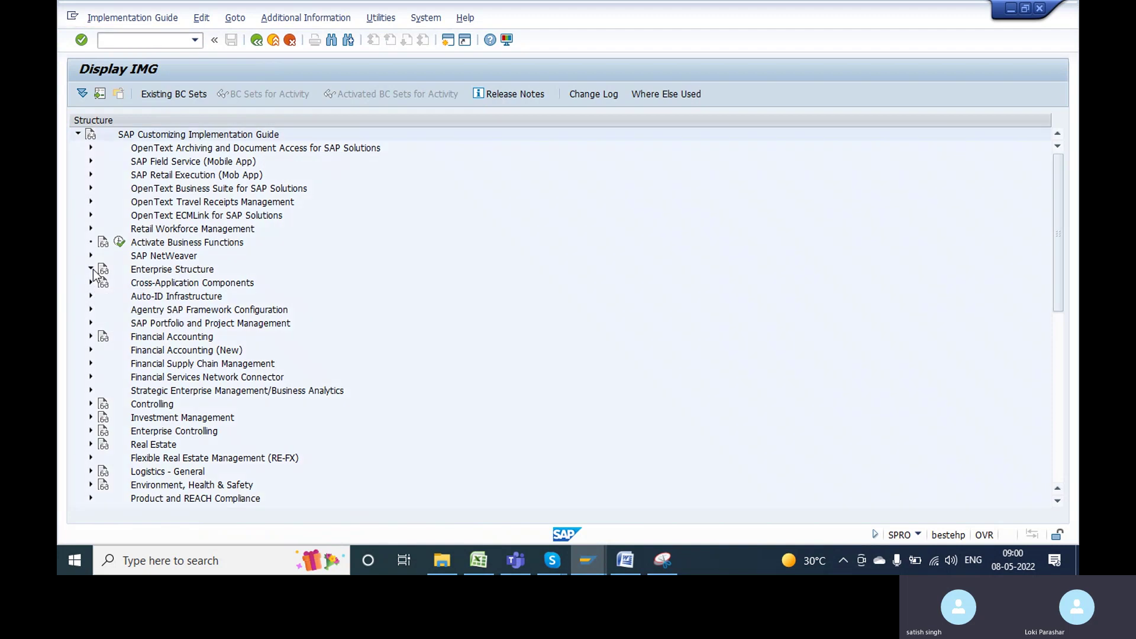
click(91, 269)
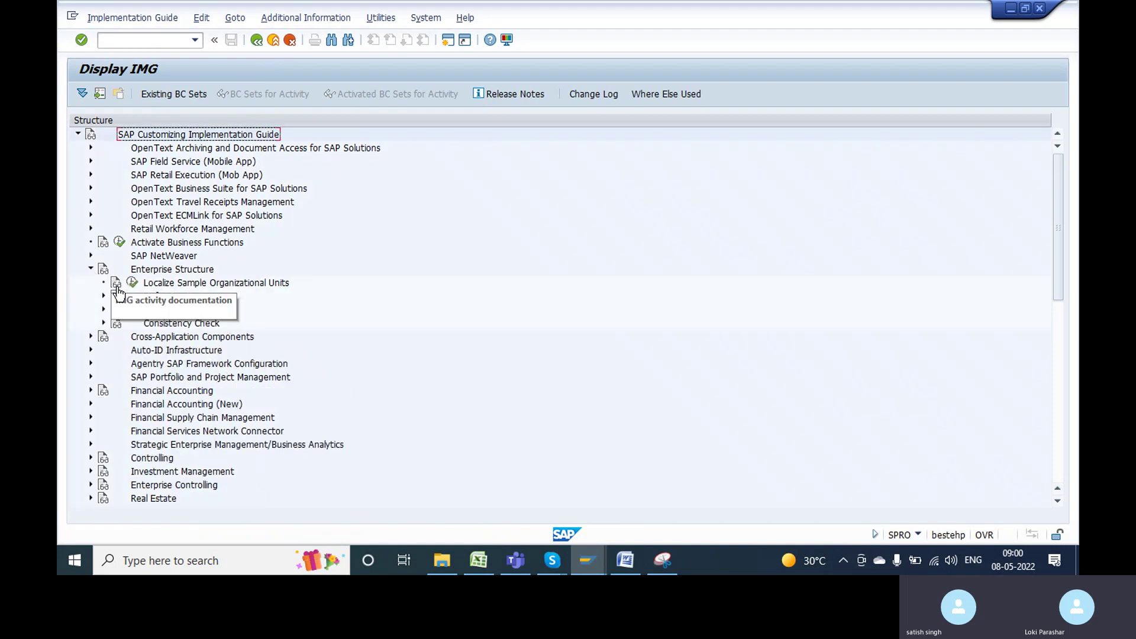
click(104, 296)
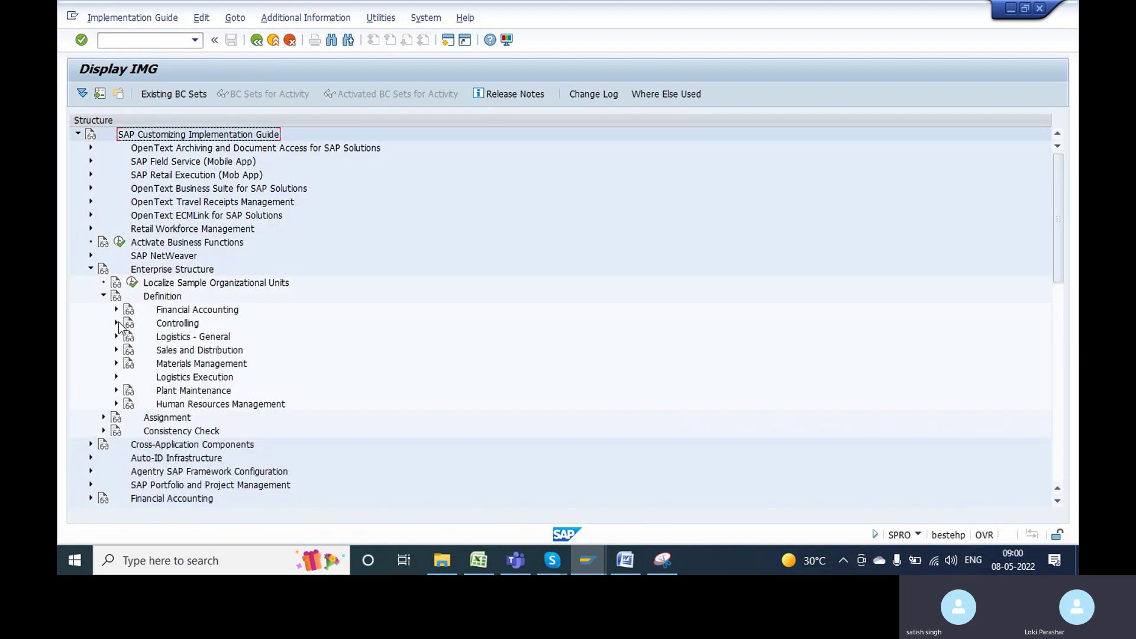
click(117, 309)
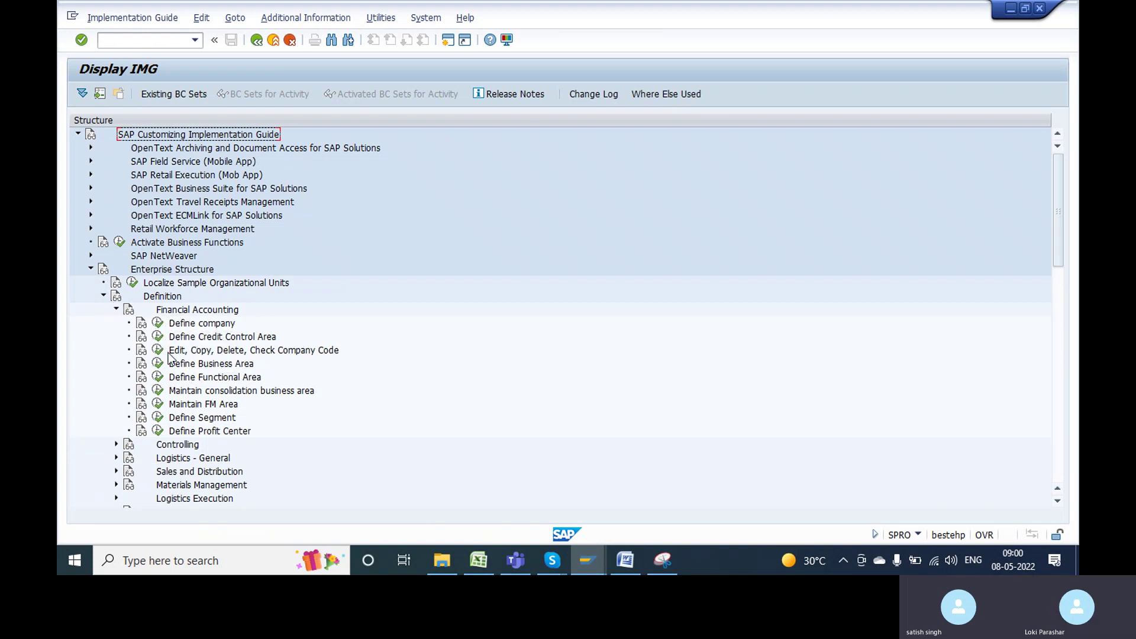
click(199, 350)
Snip the expanded IMG tree and mark the company code activity in yellow
click(664, 562)
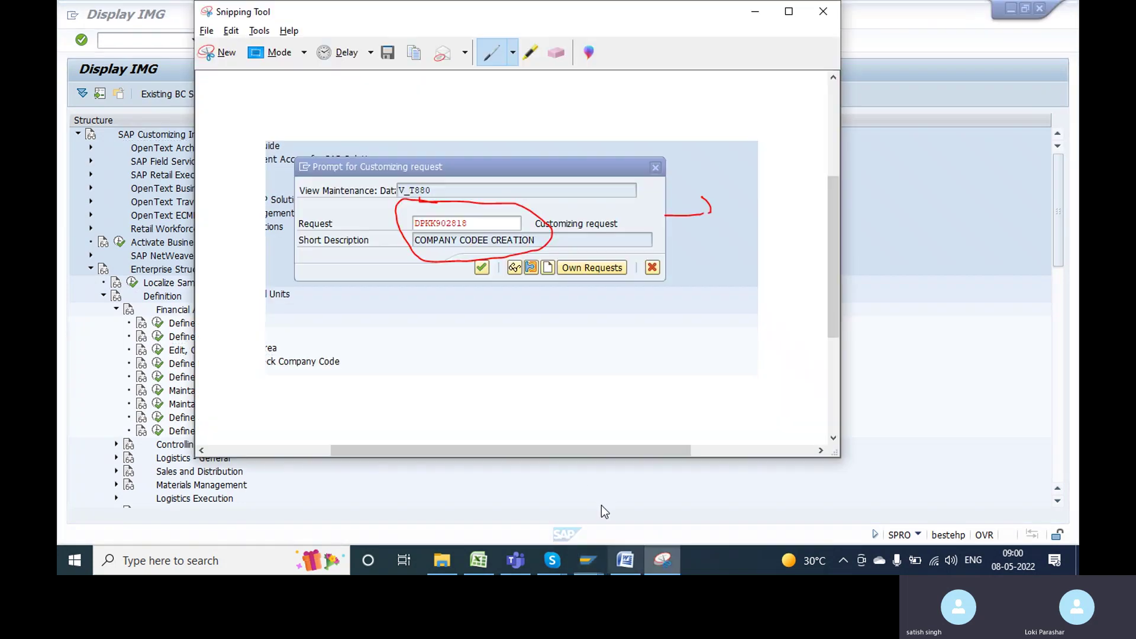
click(226, 48)
drag(66, 133, 601, 481)
click(398, 52)
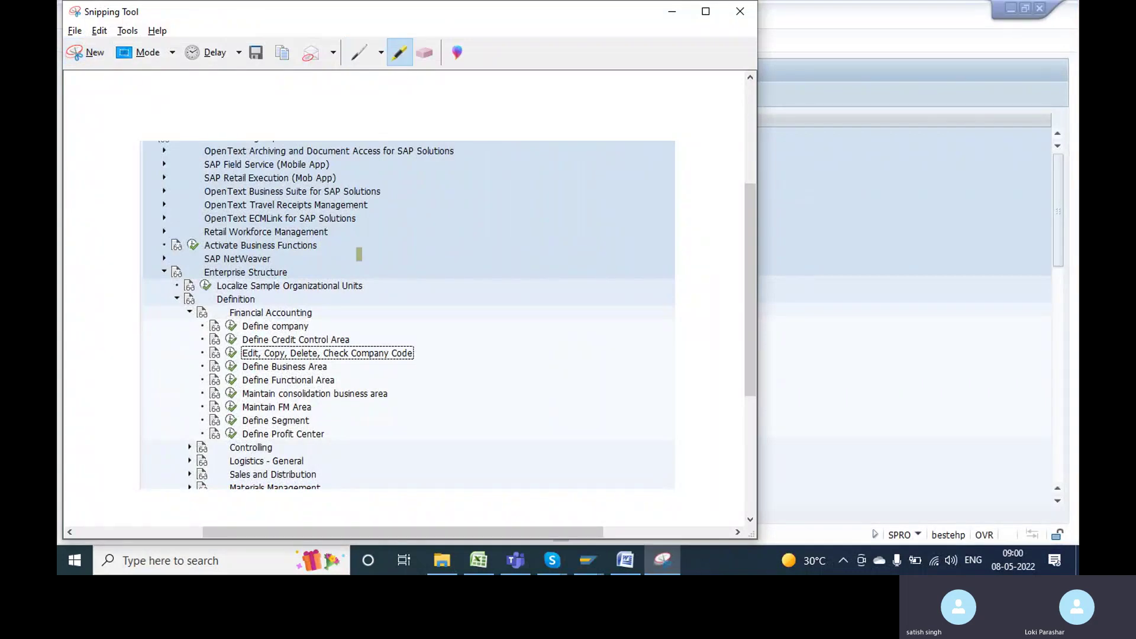
drag(244, 353, 422, 353)
mouse_move(339, 355)
mouse_down()
mouse_move(254, 364)
mouse_move(212, 351)
mouse_up()
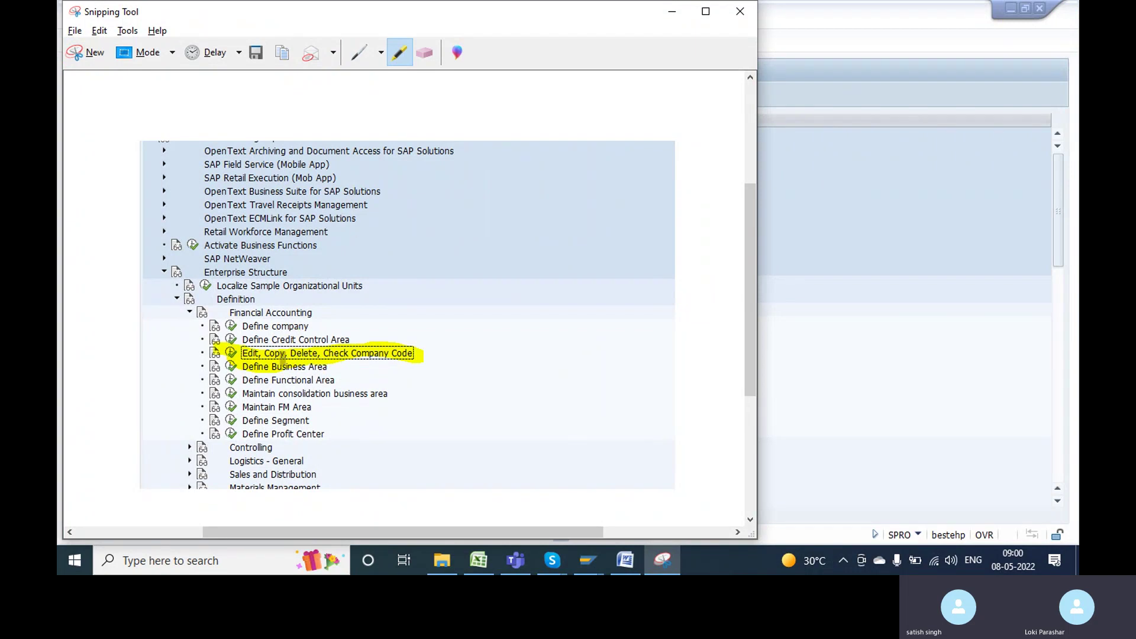
Copy the activity's documentation title and select 'Define Company code' at the end of the Word path
click(805, 295)
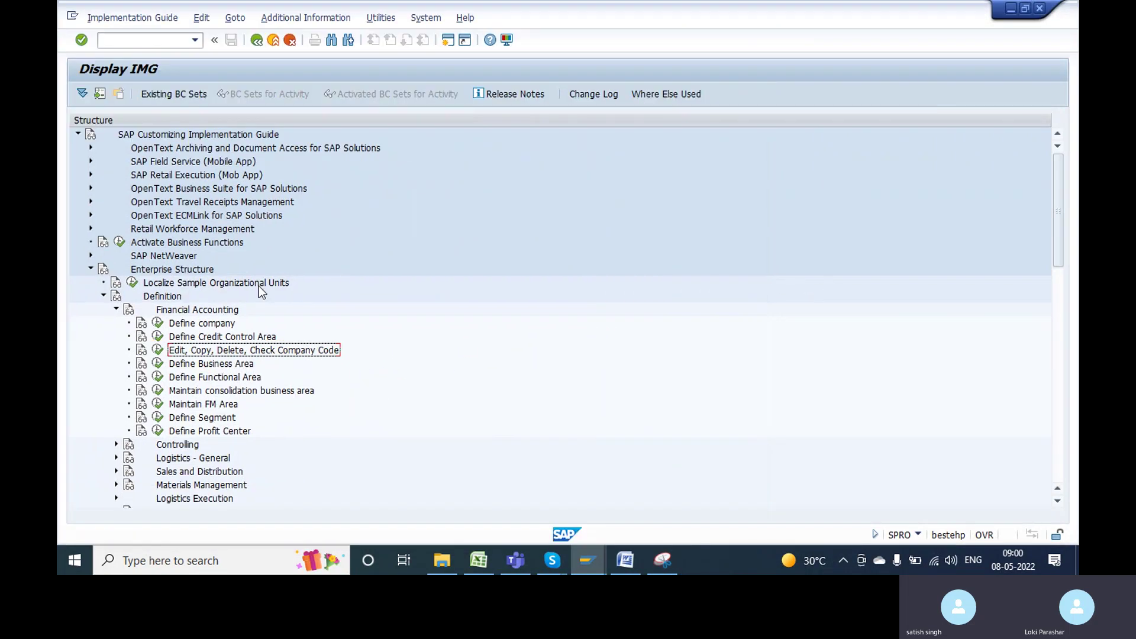
click(142, 351)
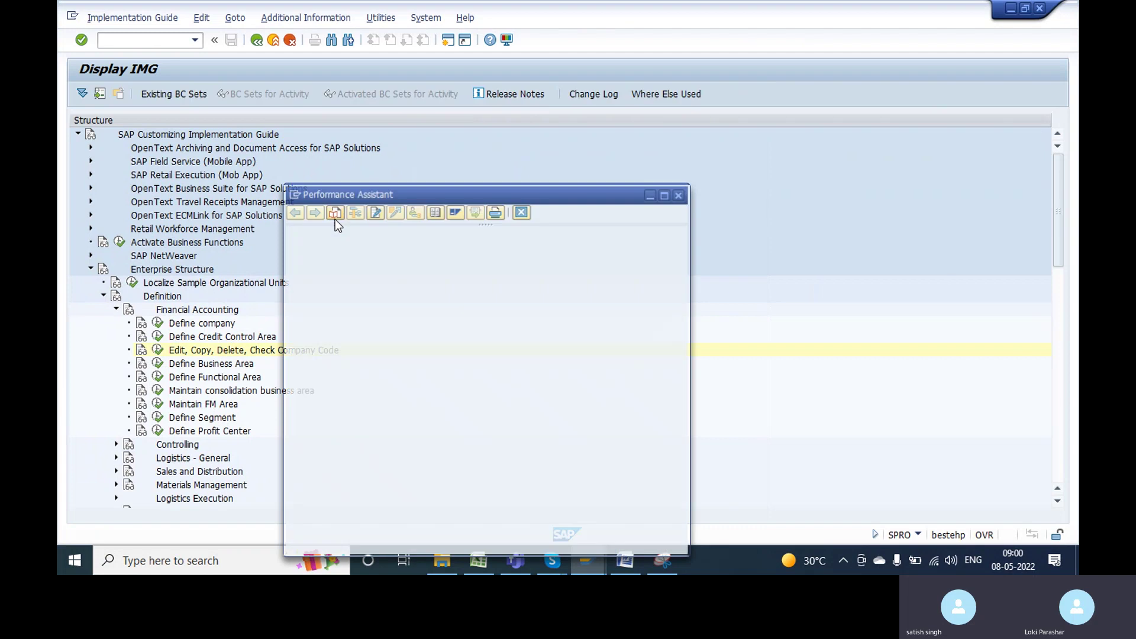
drag(512, 238, 291, 219)
key(ctrl+c)
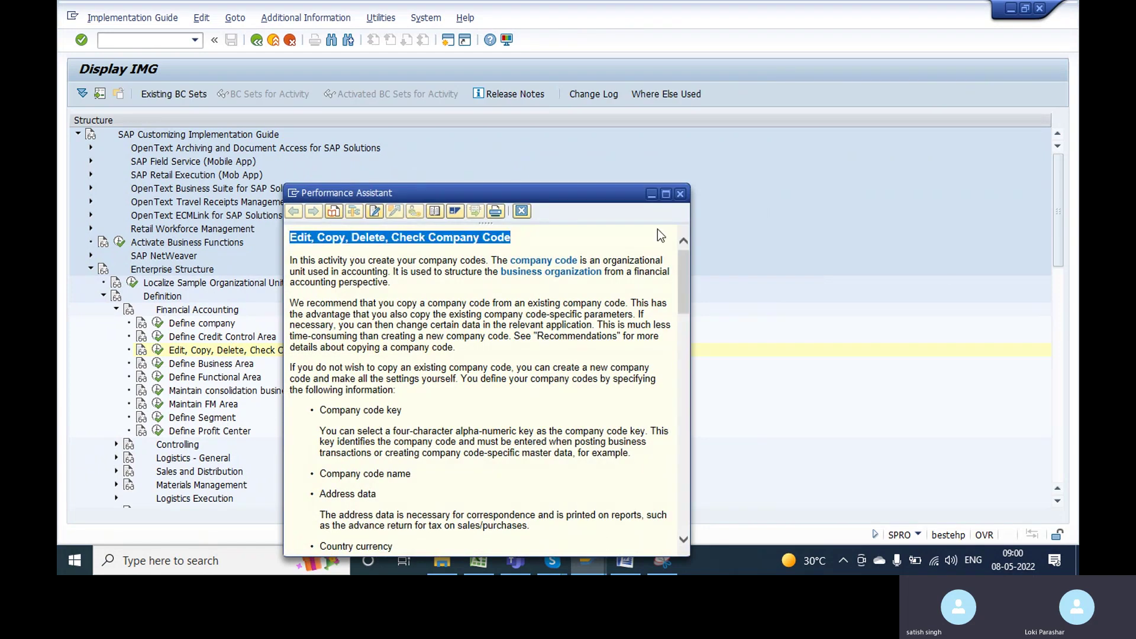
click(680, 194)
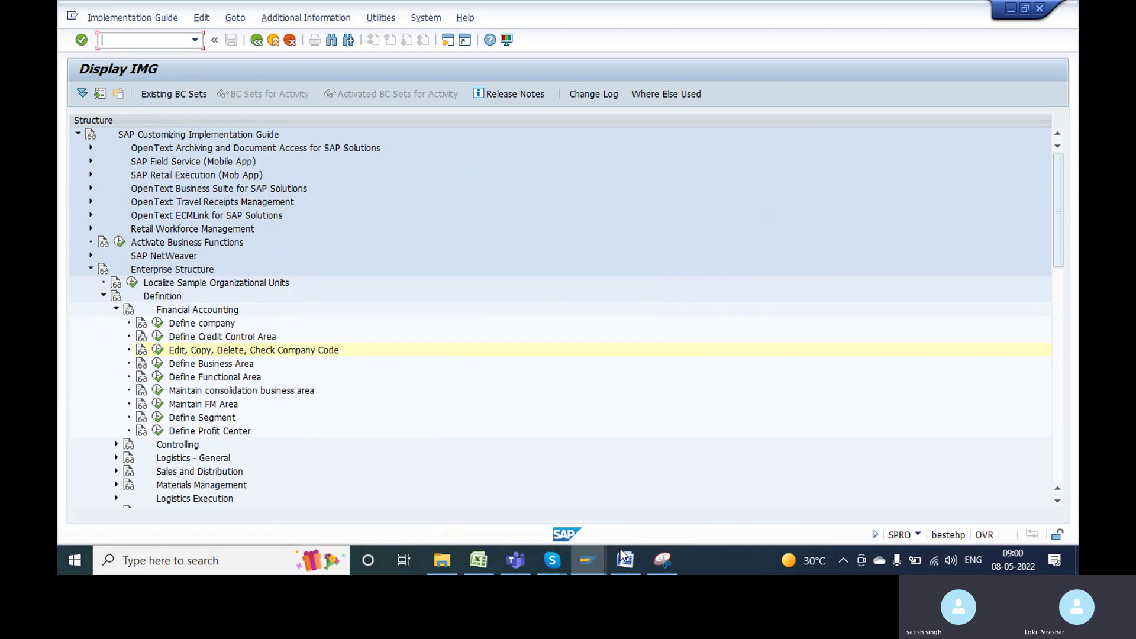
click(620, 550)
drag(757, 482, 892, 485)
Replace 'Define Company code' with 'Edit, Copy, Delete, Check Company Code' and match its formatting using Format Painter
key(ctrl+v)
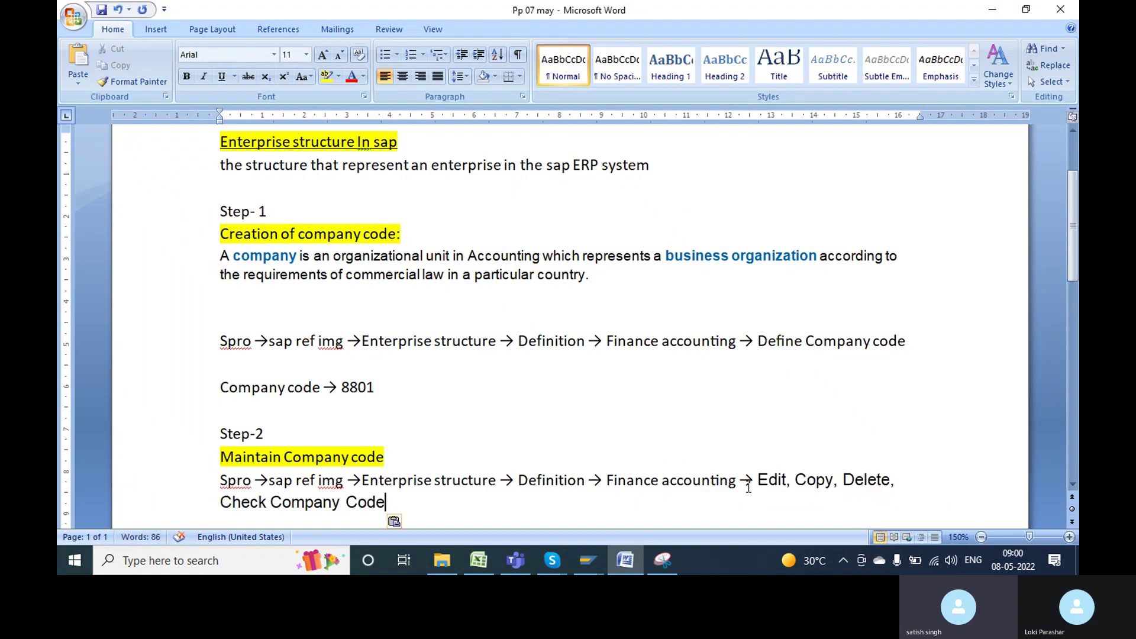
mouse_move(728, 480)
mouse_down()
mouse_move(629, 499)
mouse_move(669, 480)
mouse_up()
click(629, 481)
click(133, 81)
mouse_move(395, 502)
mouse_down()
mouse_move(717, 502)
mouse_move(757, 473)
mouse_up()
click(703, 381)
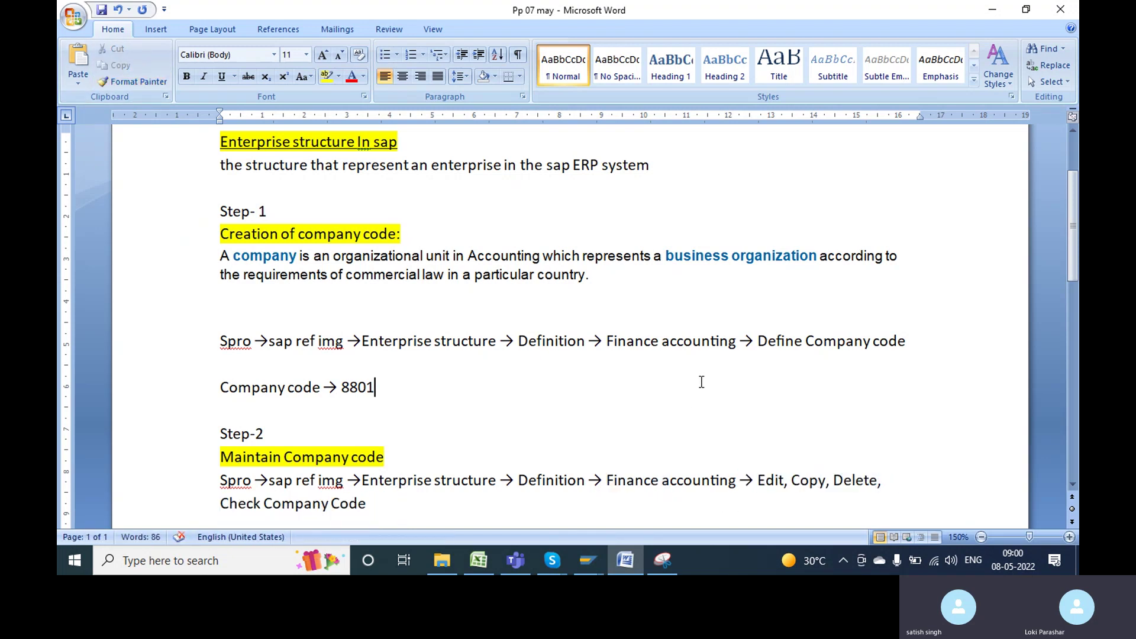
scroll(701, 385, down, 3)
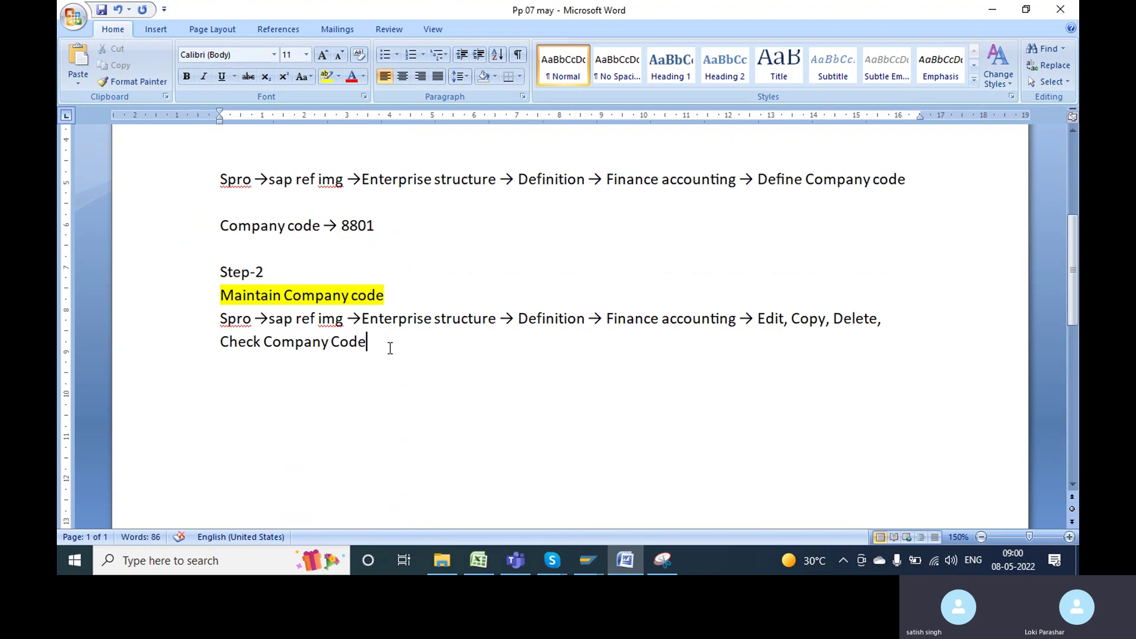
drag(391, 348, 244, 348)
key(alt+Tab)
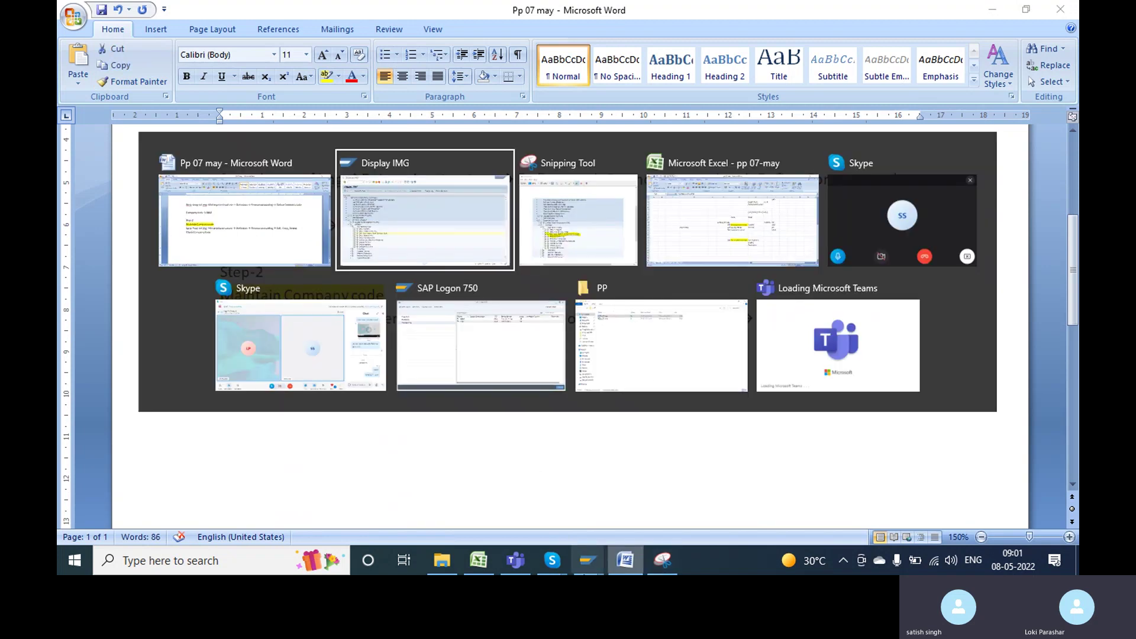
Run Edit, Copy, Delete, Check Company Code, move the Choose Activity dialog aside, and switch to the pp 07-may workbook
click(162, 352)
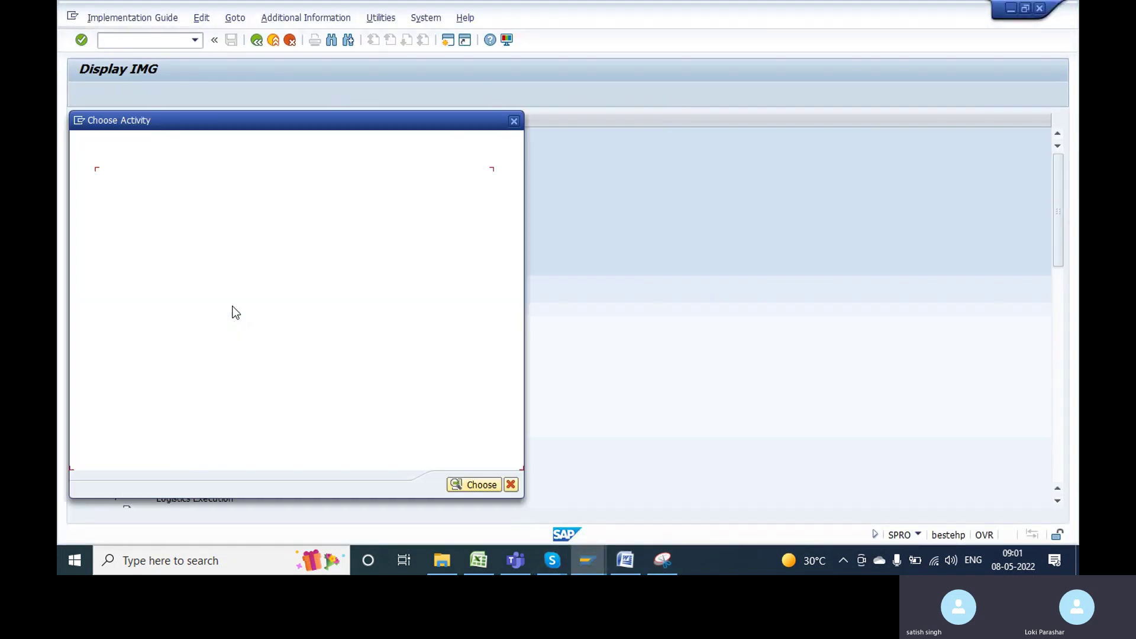
drag(235, 121, 476, 96)
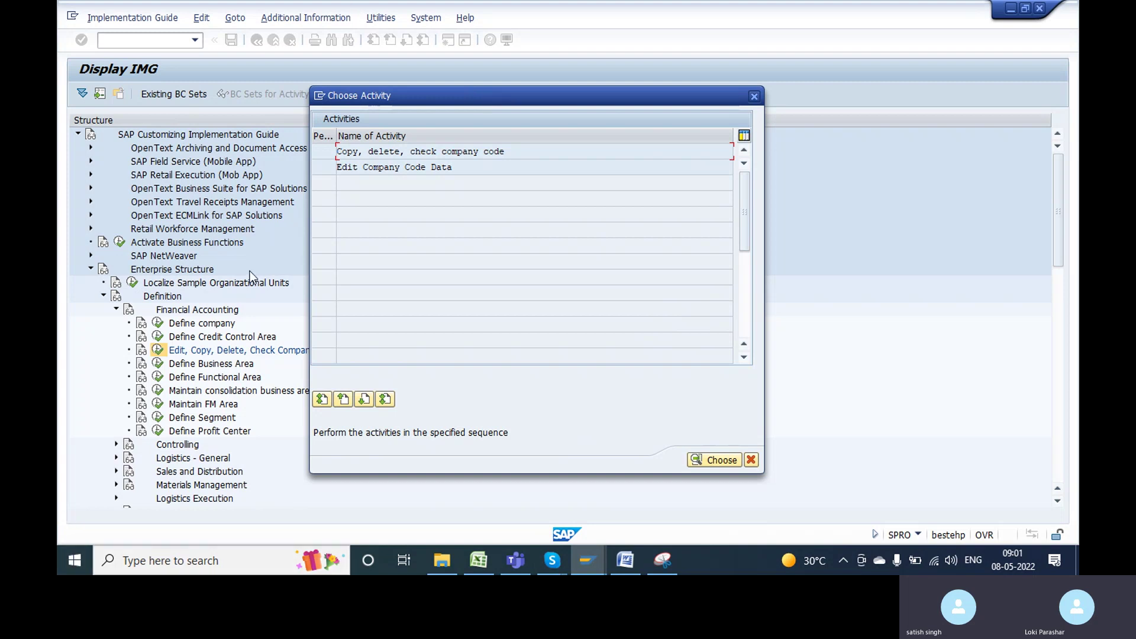
click(484, 560)
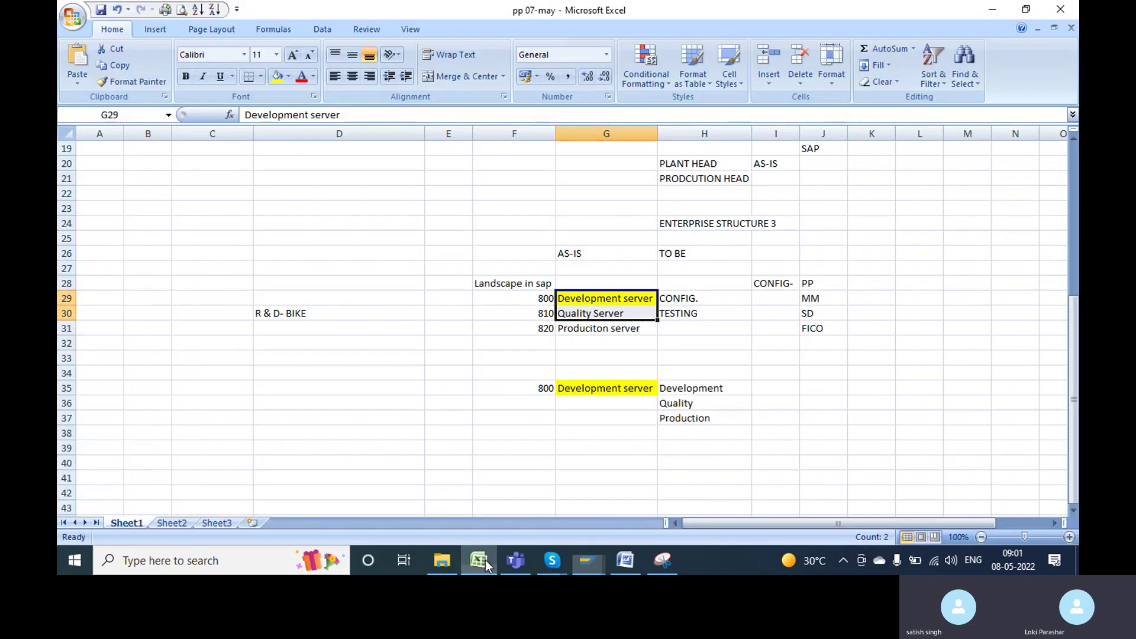
Enter a 'company code' note in D34 with g/l, inr and address in D35:D37
click(339, 373)
text(company code)
key(Up)
key(Up)
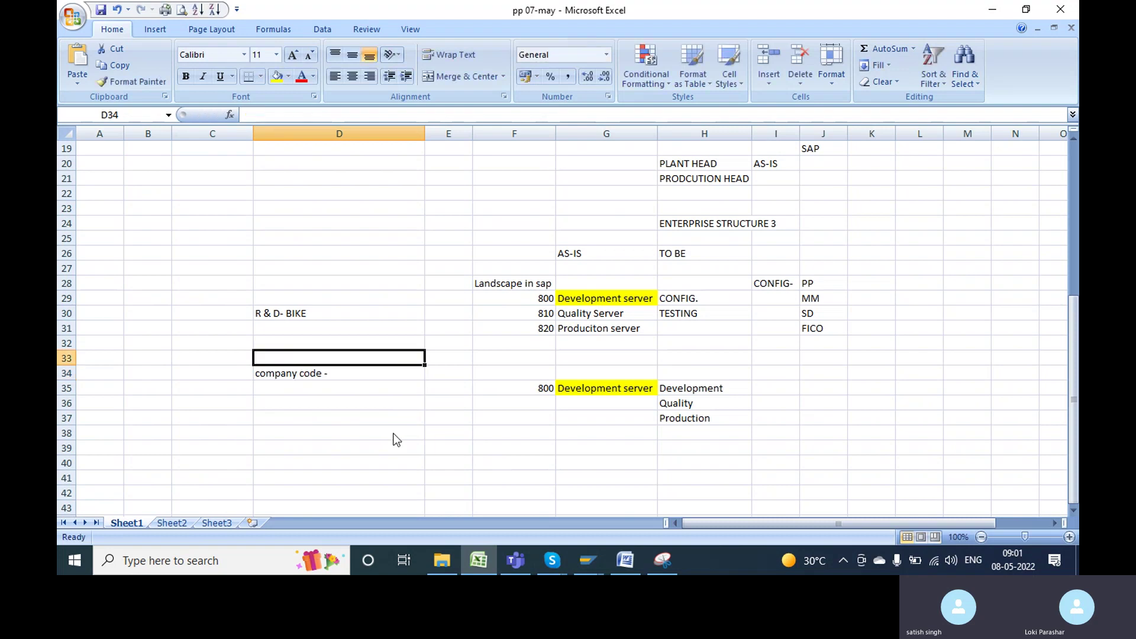
click(364, 388)
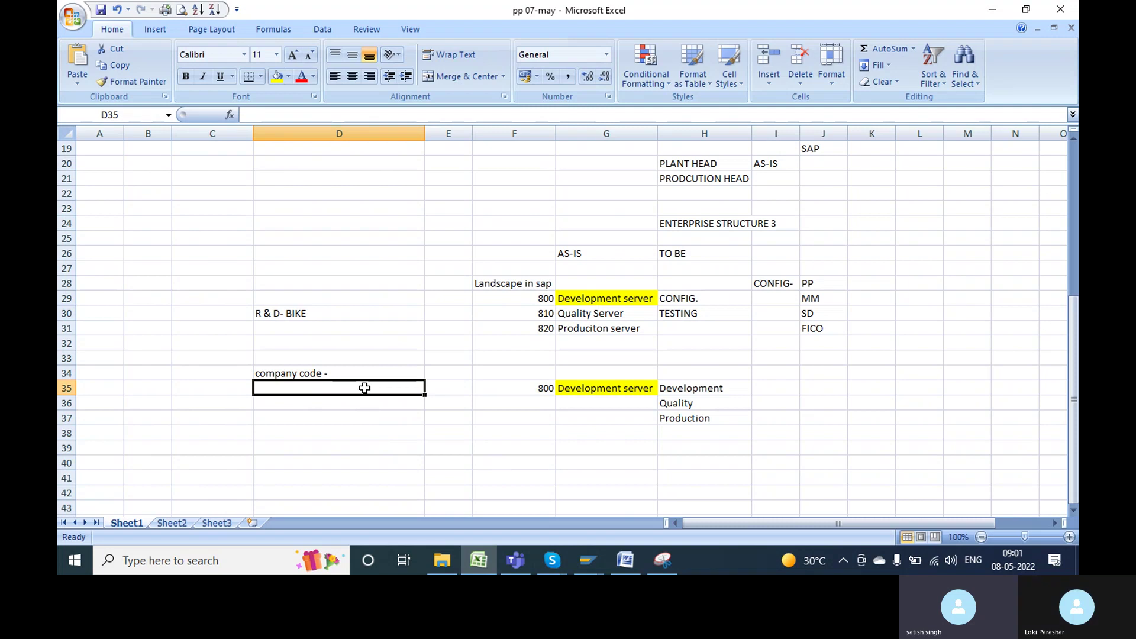
text(g/l)
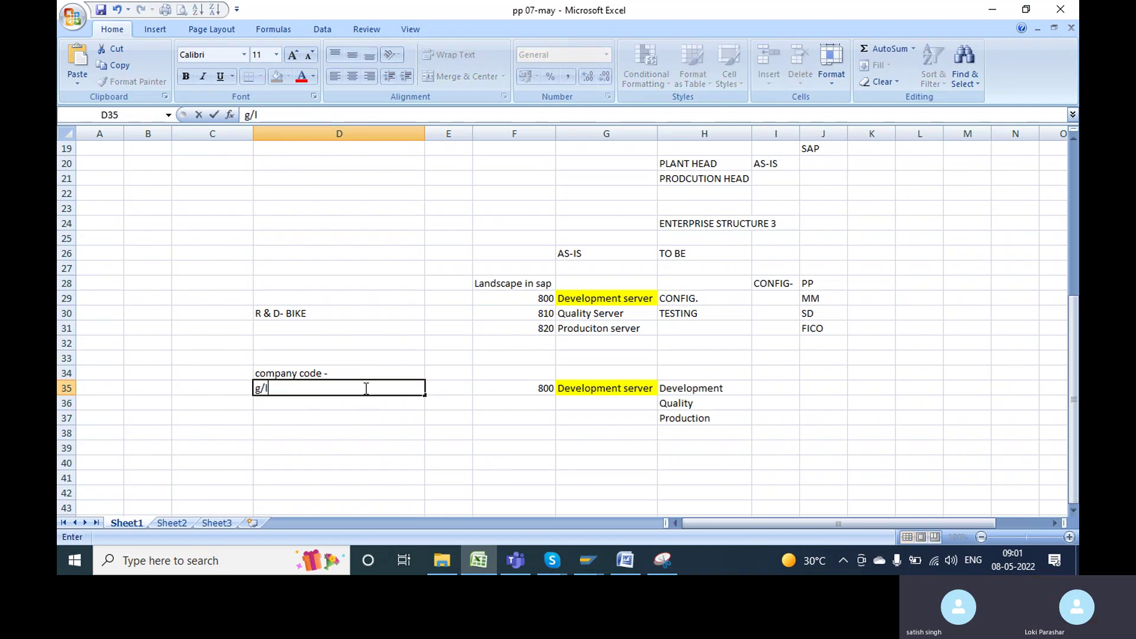
key(Down)
key(Down)
click(345, 407)
text(inr)
key(Return)
text(address)
key(Return)
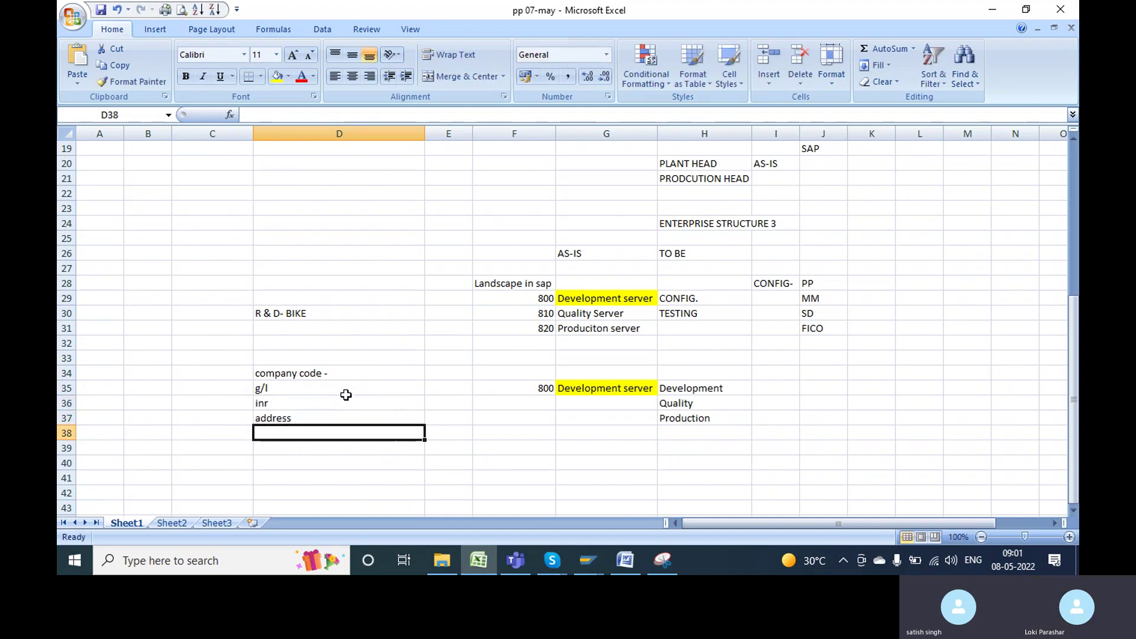
drag(327, 388, 328, 437)
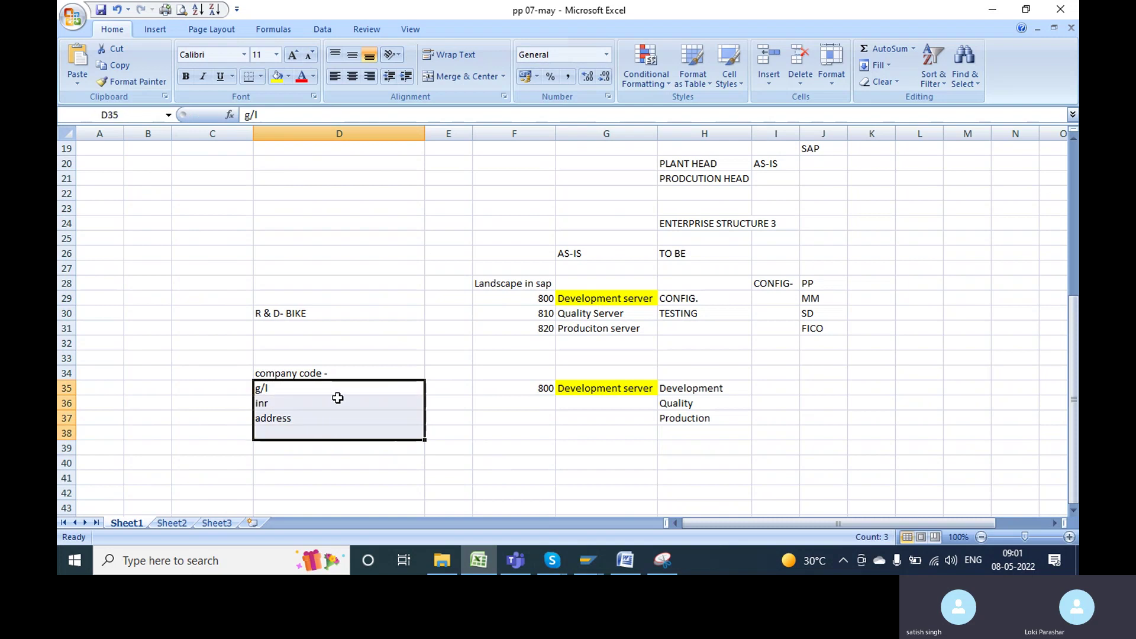
click(346, 382)
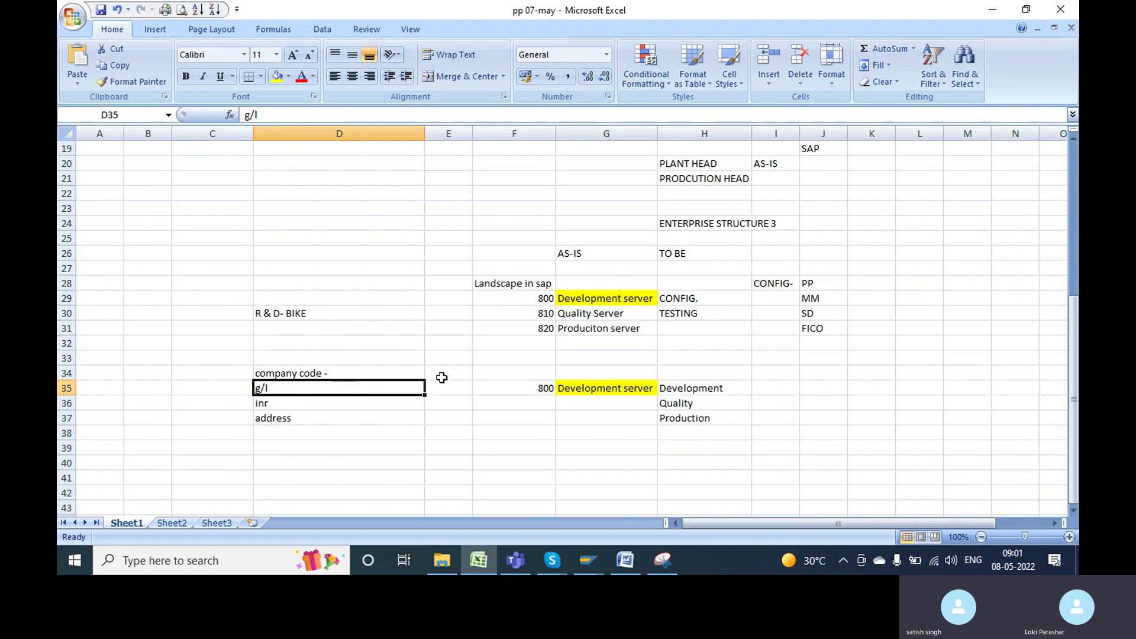
Add FI- in E35 and the new company code 8801 in G39
click(438, 386)
text(f)
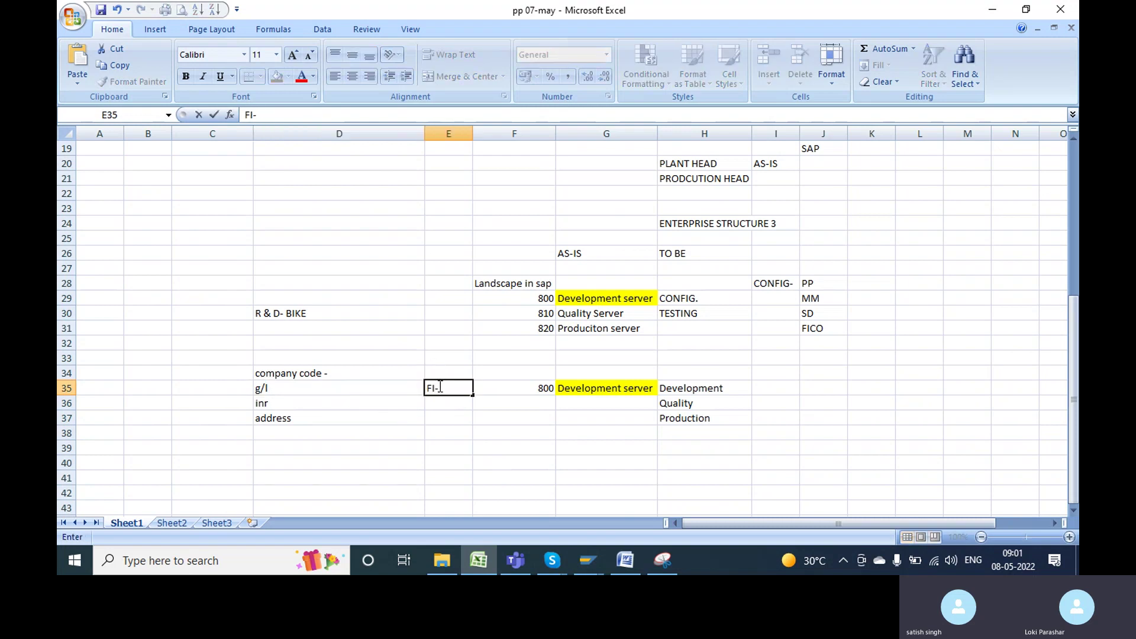
click(609, 449)
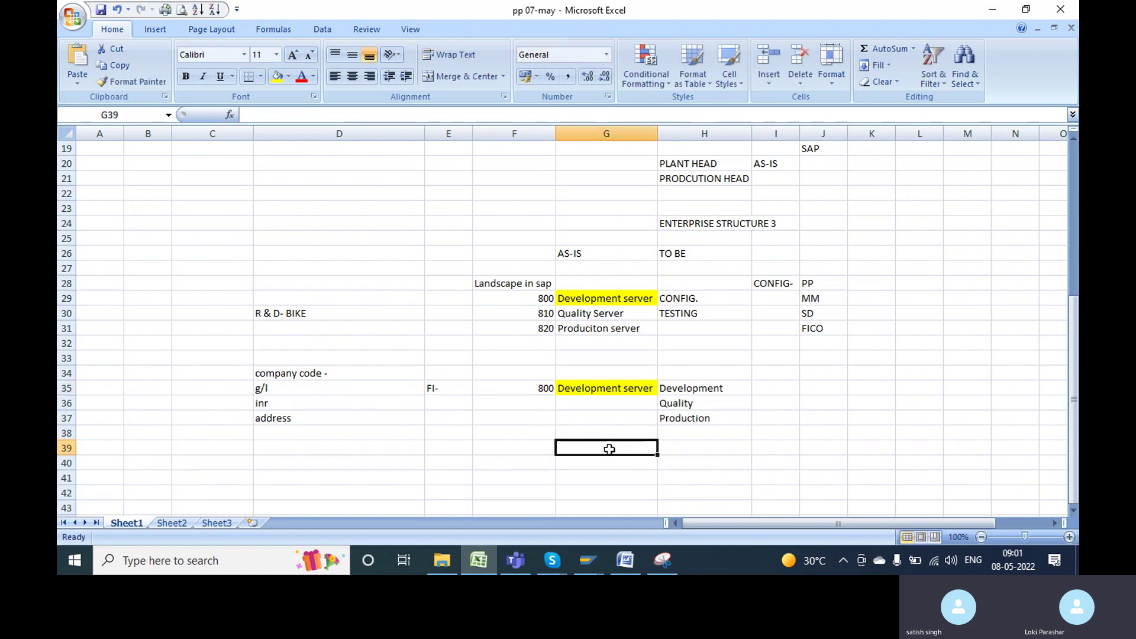
text(880)
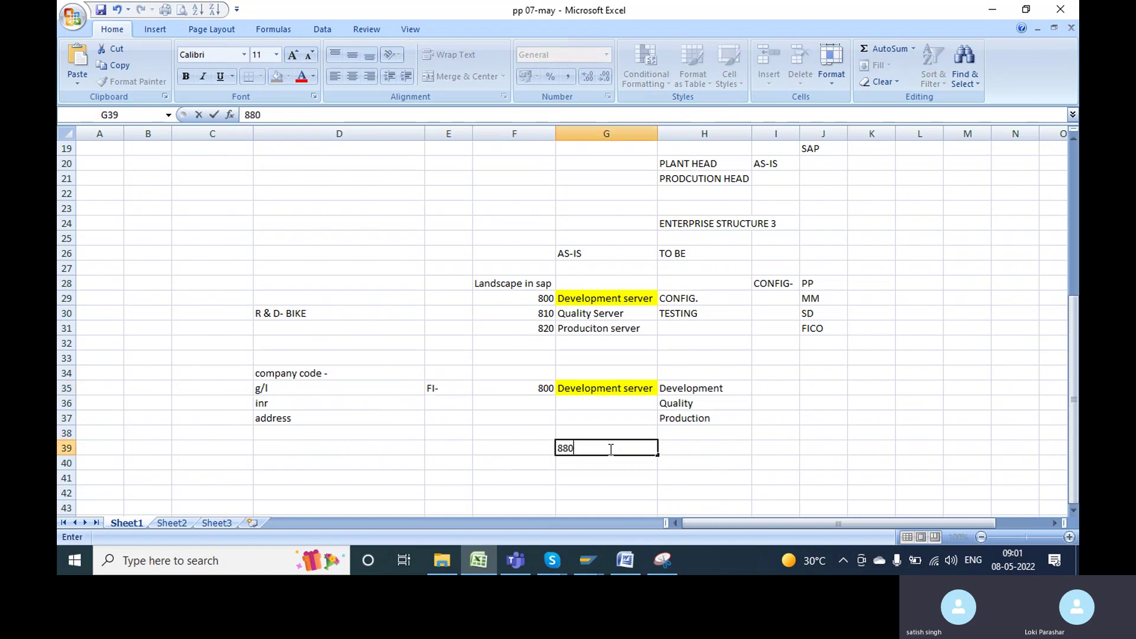
text(1)
key(Return)
Enter G/L and TAX starting in H39, then clear both entries
click(683, 453)
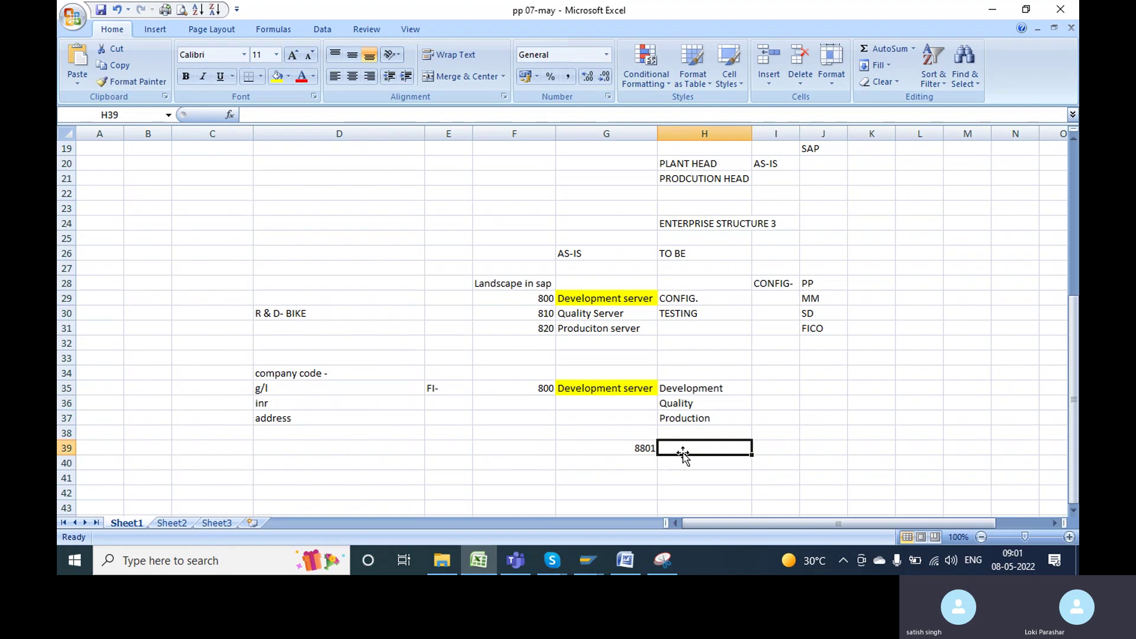
text(G/L)
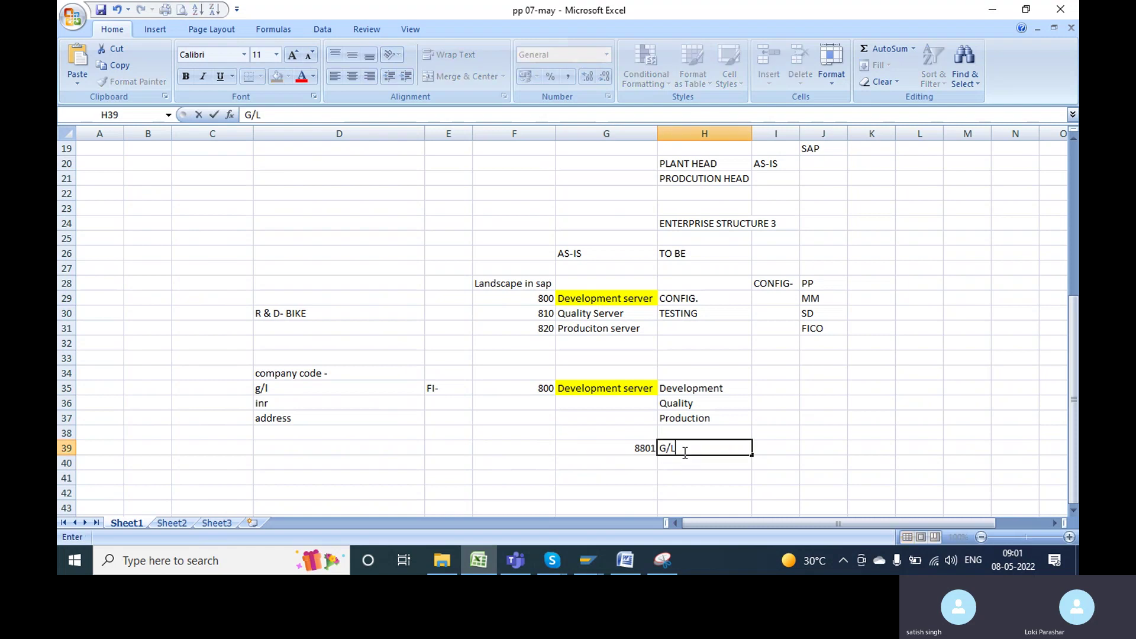
key(Return)
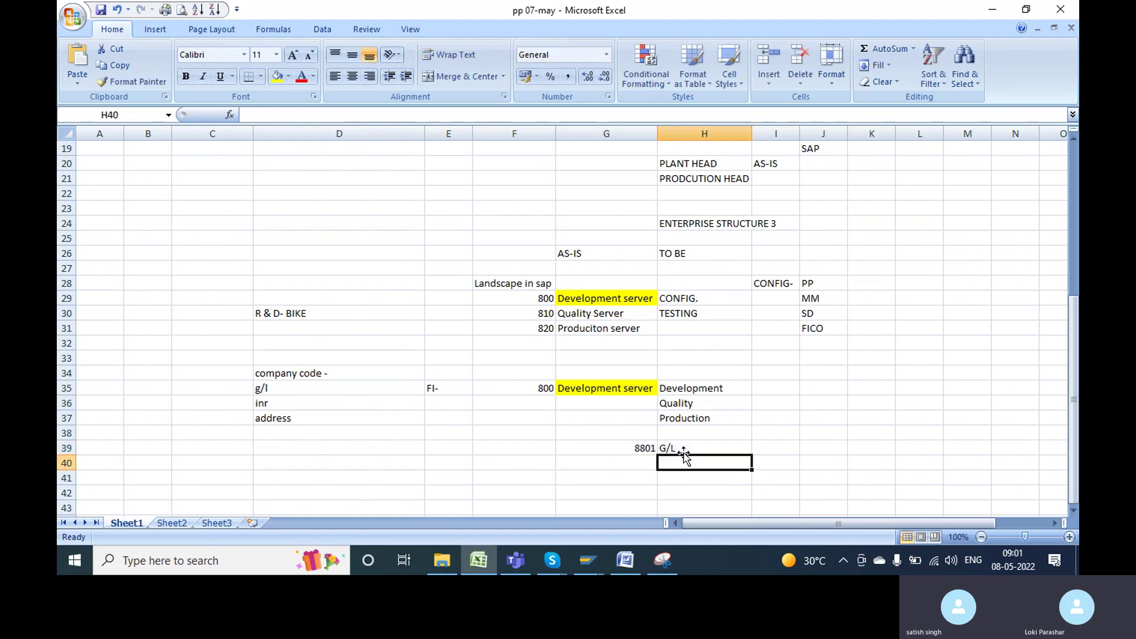
text(TA)
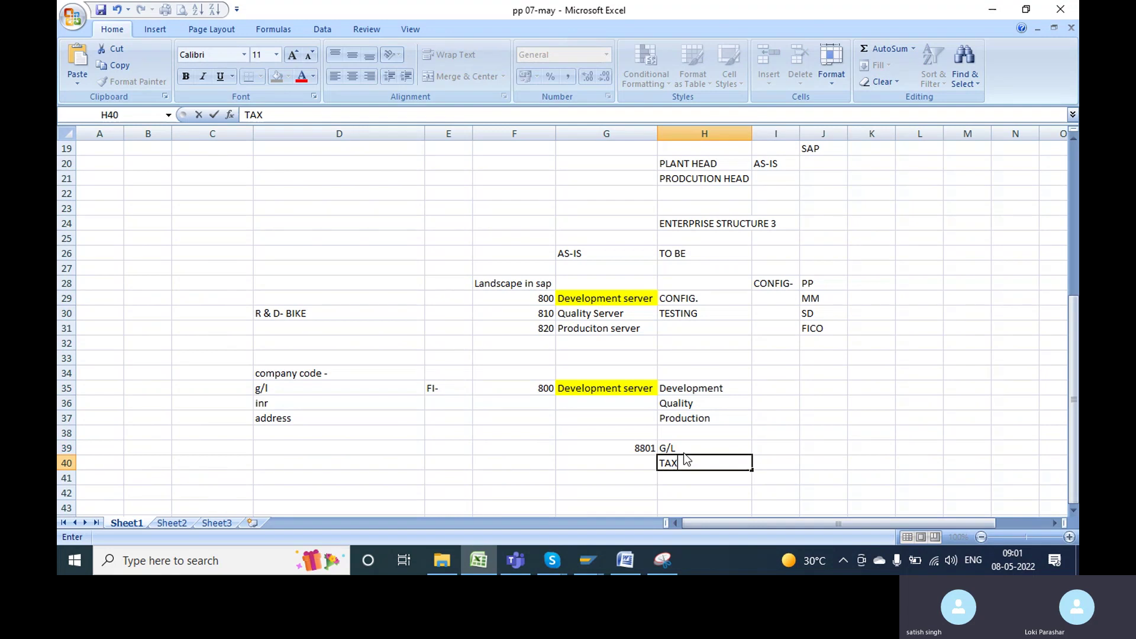
text(X)
key(Return)
drag(676, 447, 681, 463)
key(Delete)
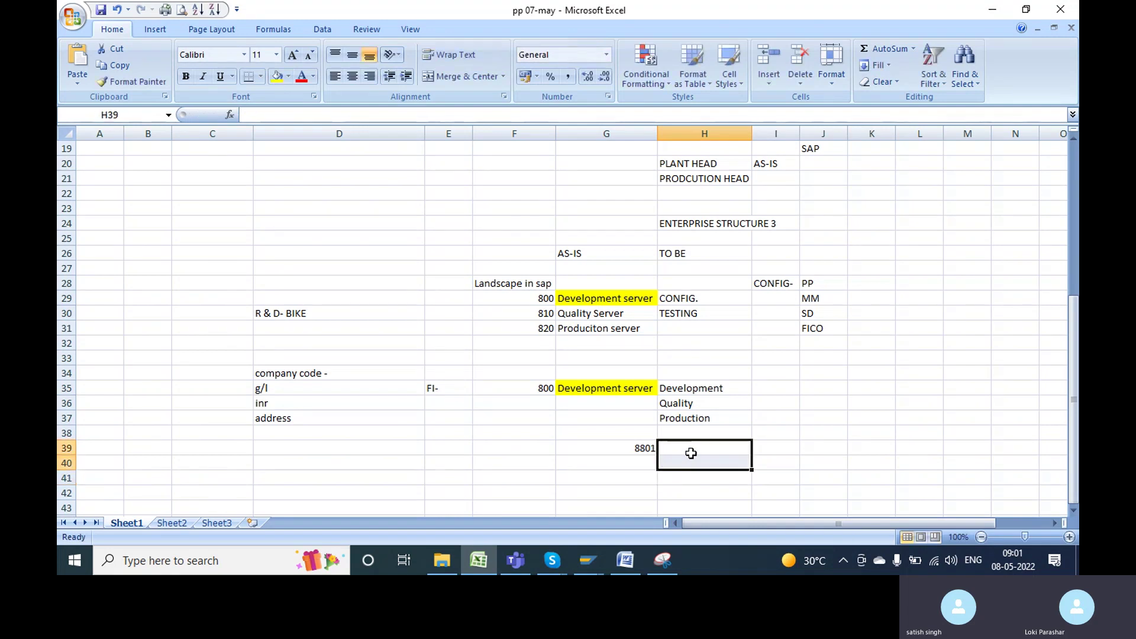
Enter source company code 1000 in H39 beside 8801
click(689, 448)
text(00)
key(BackSpace)
key(BackSpace)
text(1)
key(Return)
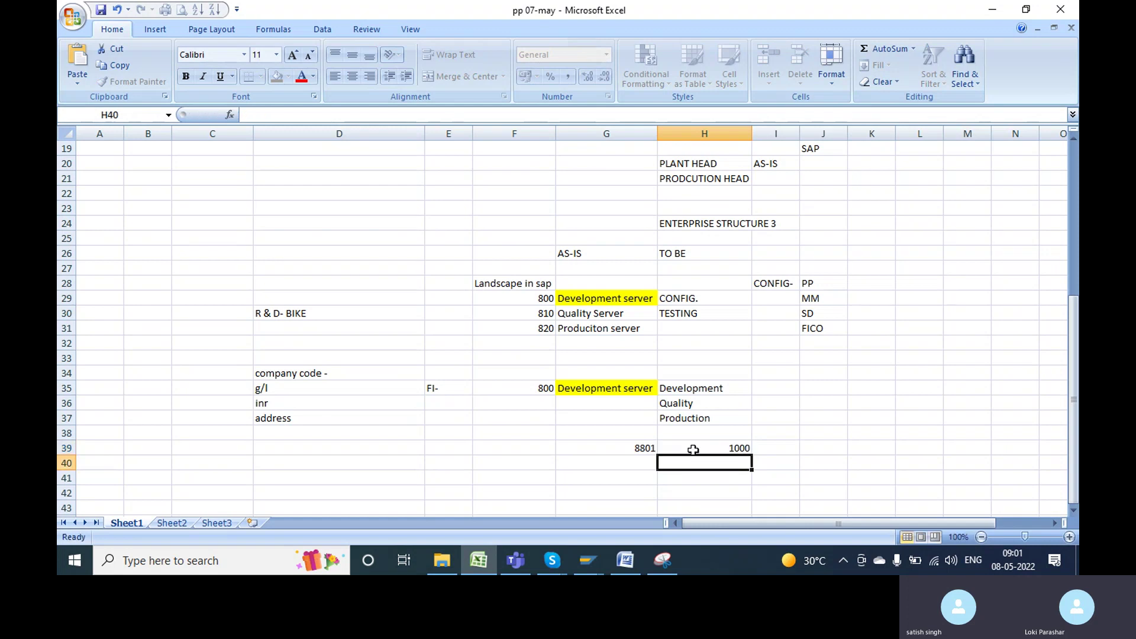
click(732, 449)
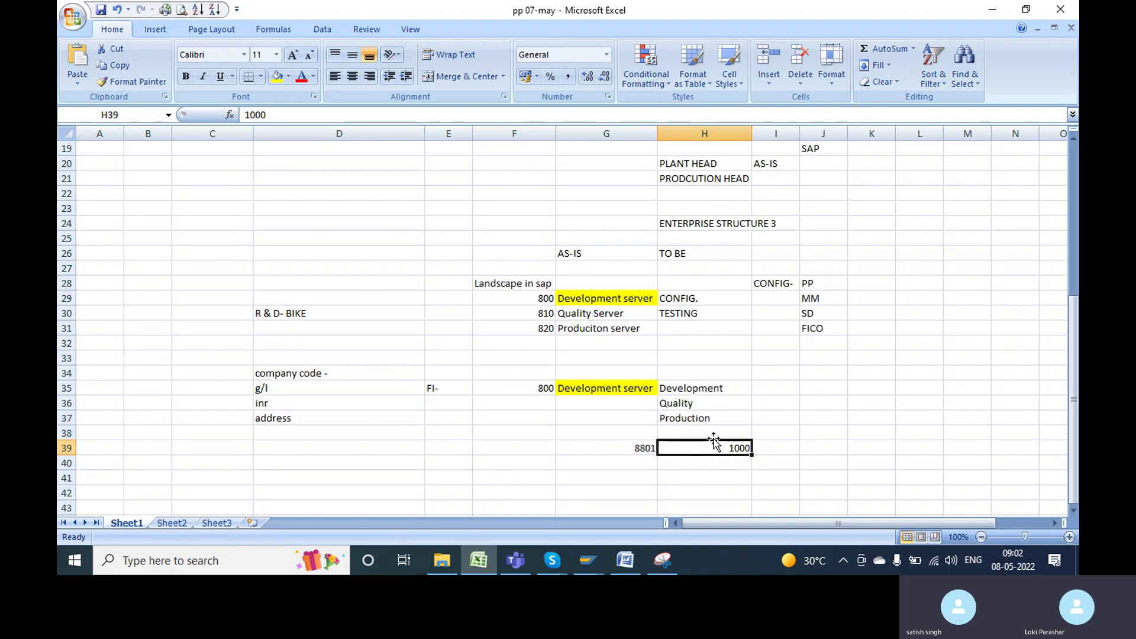
click(616, 447)
click(508, 440)
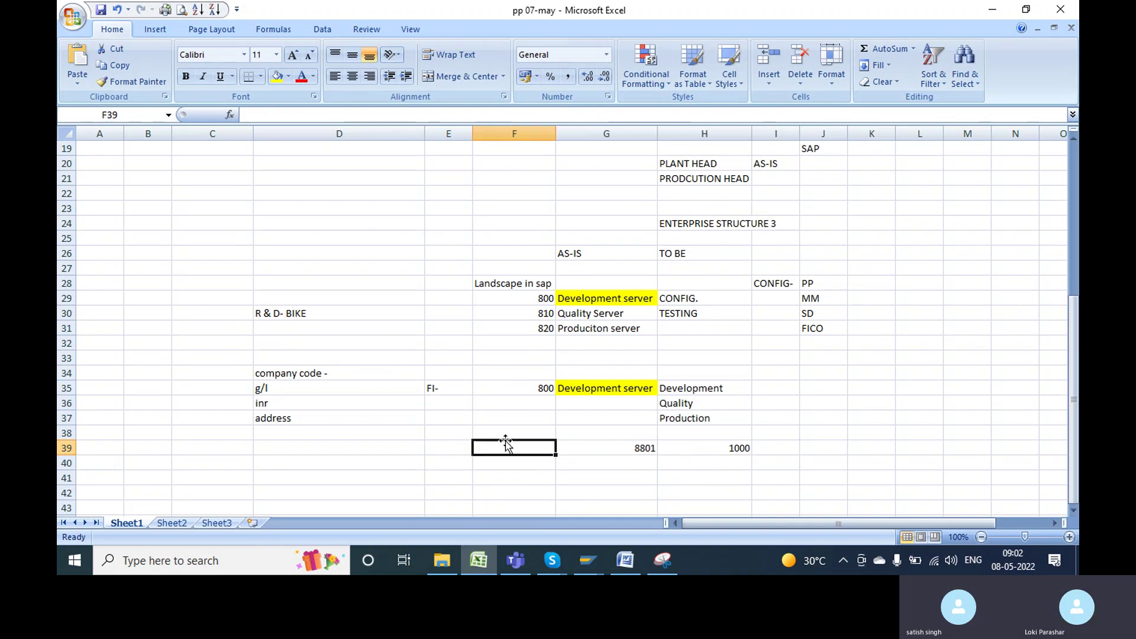
click(739, 448)
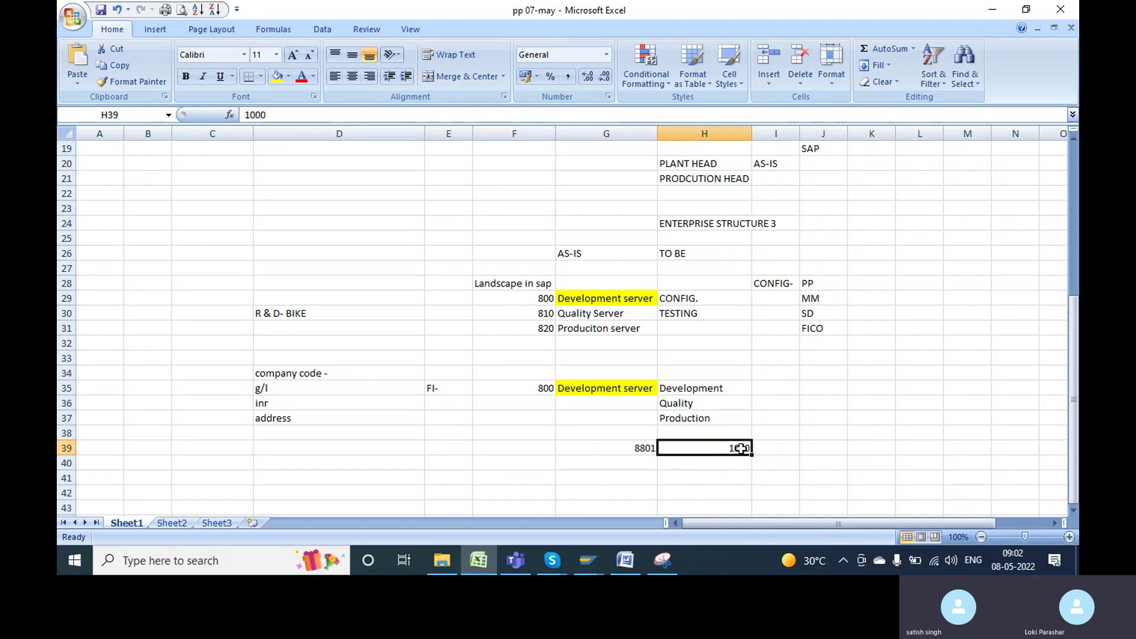
click(873, 417)
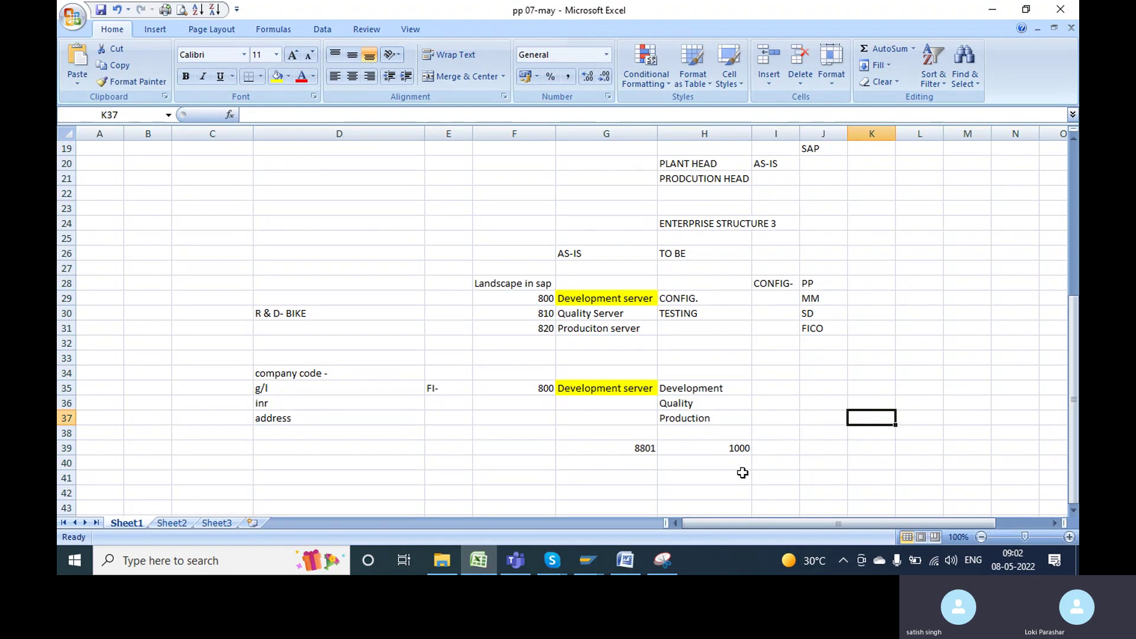
Enter 11001 in J35 and copy it down through J41
click(838, 392)
text(11000)
key(Return)
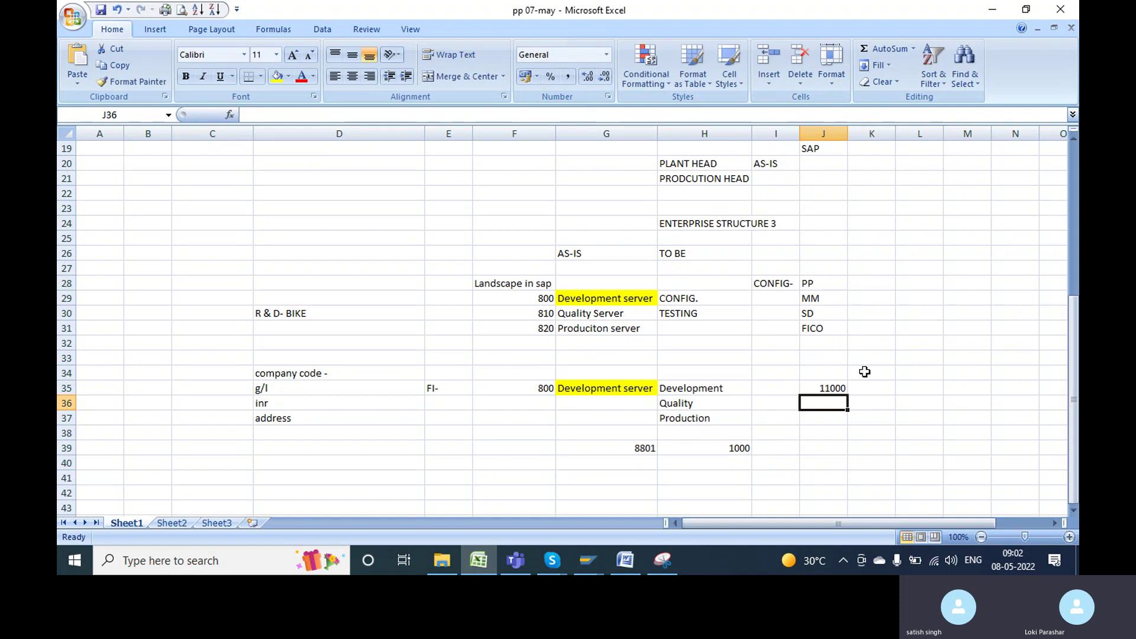
click(838, 389)
drag(843, 396, 845, 478)
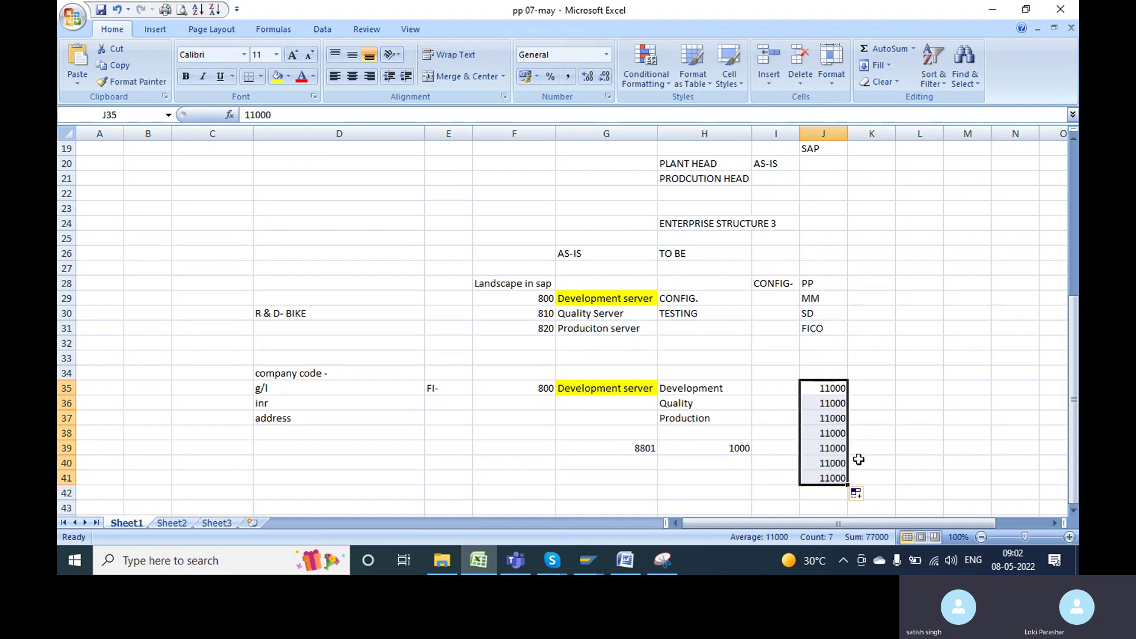
click(843, 384)
key(F2)
key(BackSpace)
text(1)
key(Return)
click(844, 390)
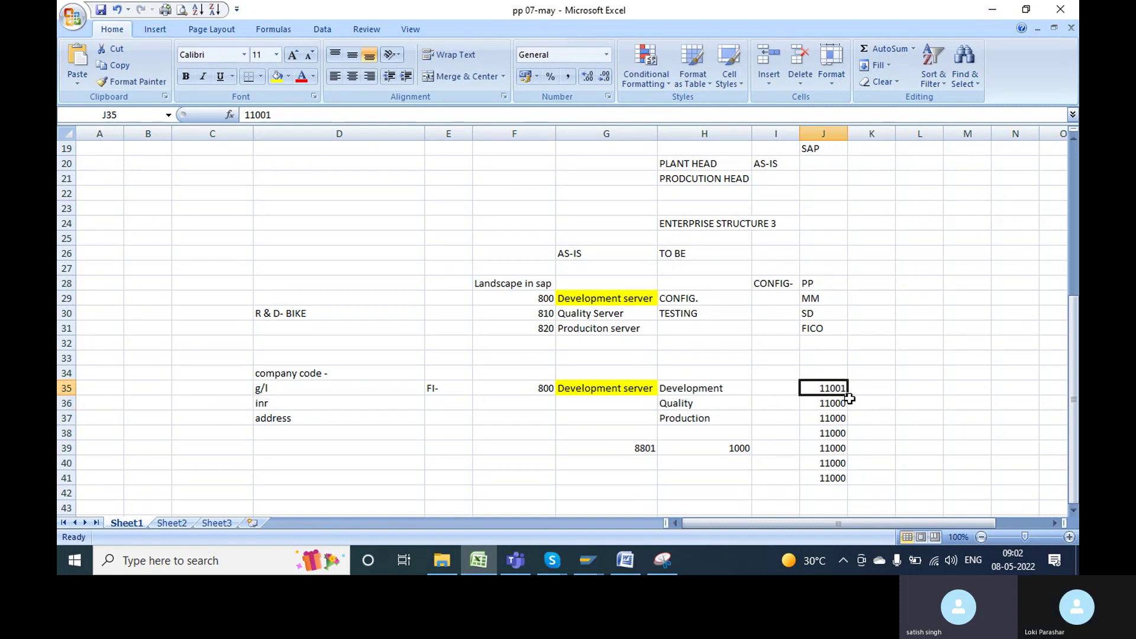
drag(848, 395, 868, 478)
Change J36 to 11002 and fill the series down to 11007 in J41
click(831, 402)
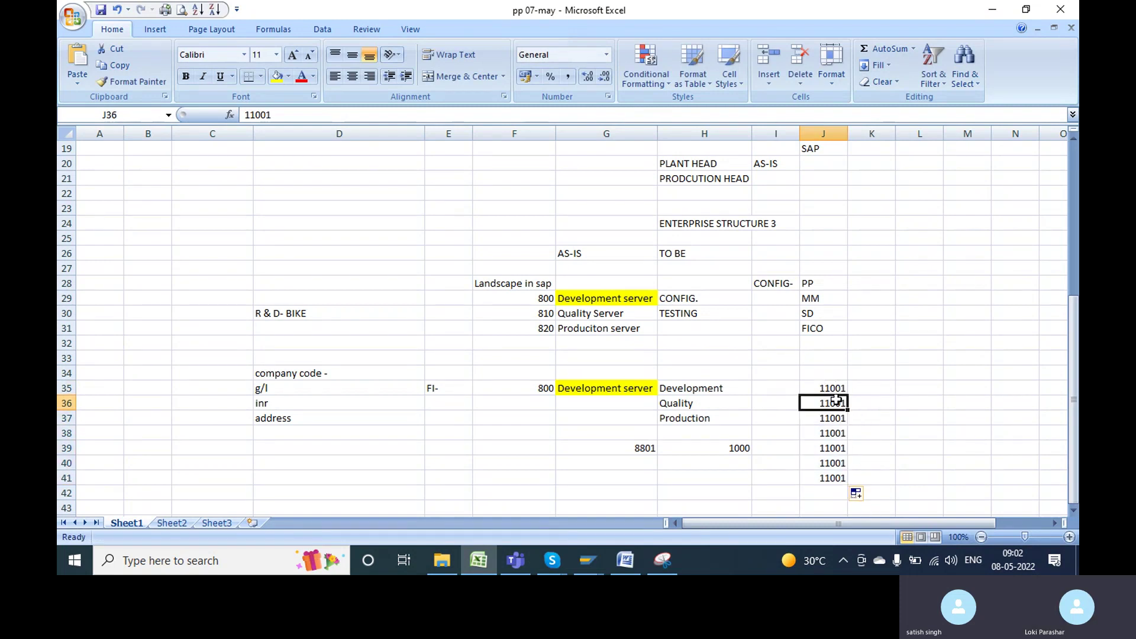
click(271, 115)
key(BackSpace)
text(2)
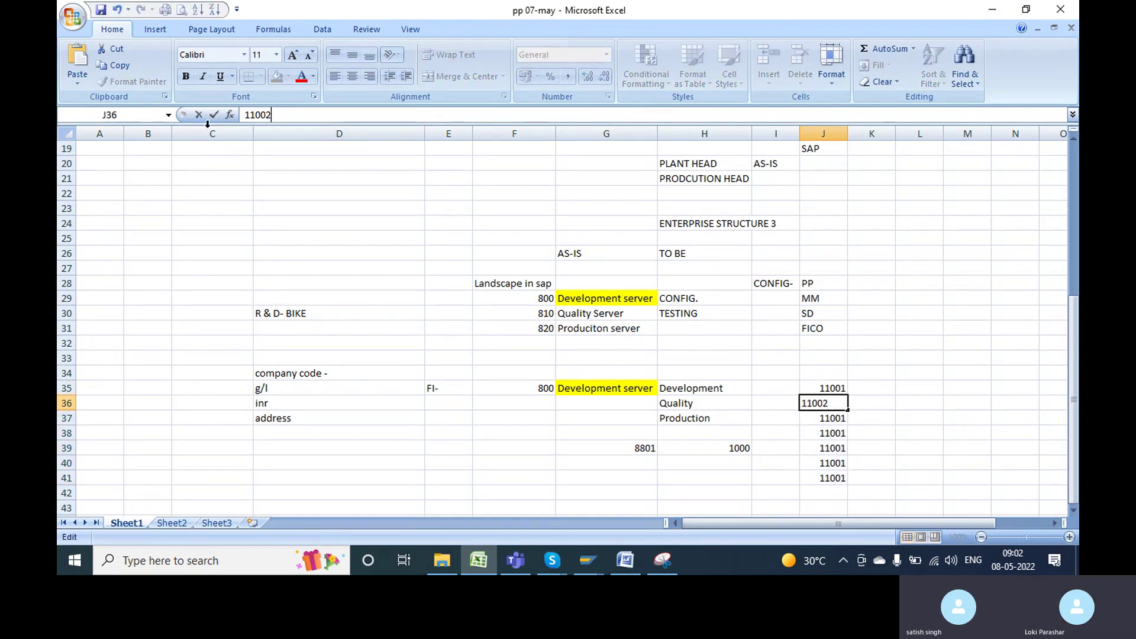
drag(831, 388, 851, 482)
click(856, 448)
Fill cell J38 holding 11004 with yellow and switch back to SAP
click(844, 432)
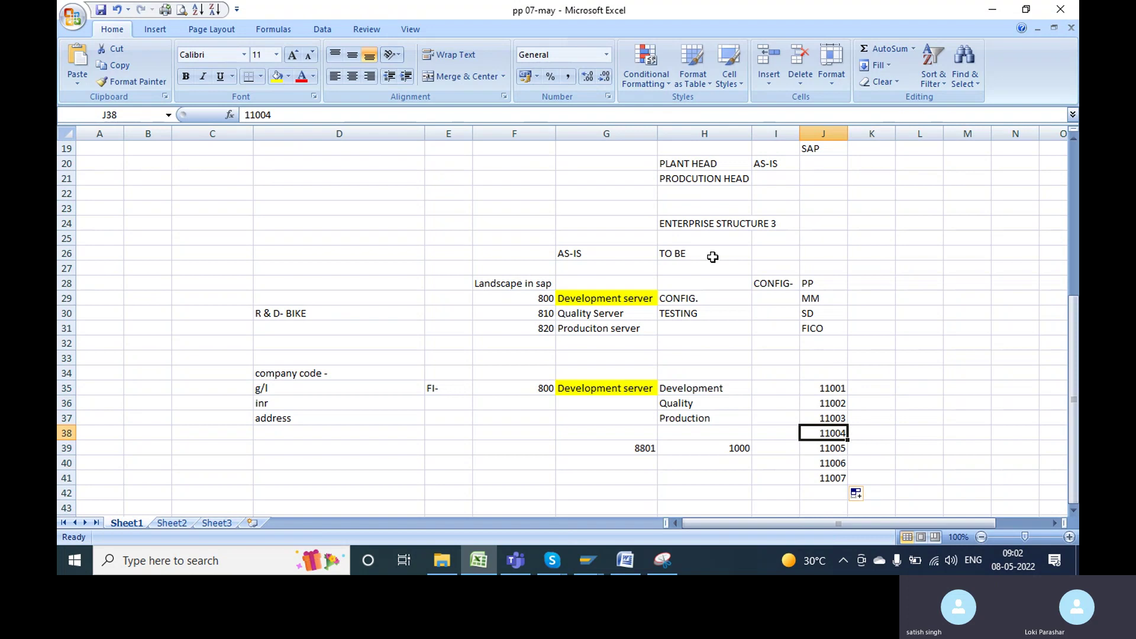
click(277, 77)
click(863, 375)
click(869, 446)
click(861, 431)
drag(828, 388, 828, 494)
drag(627, 452, 716, 443)
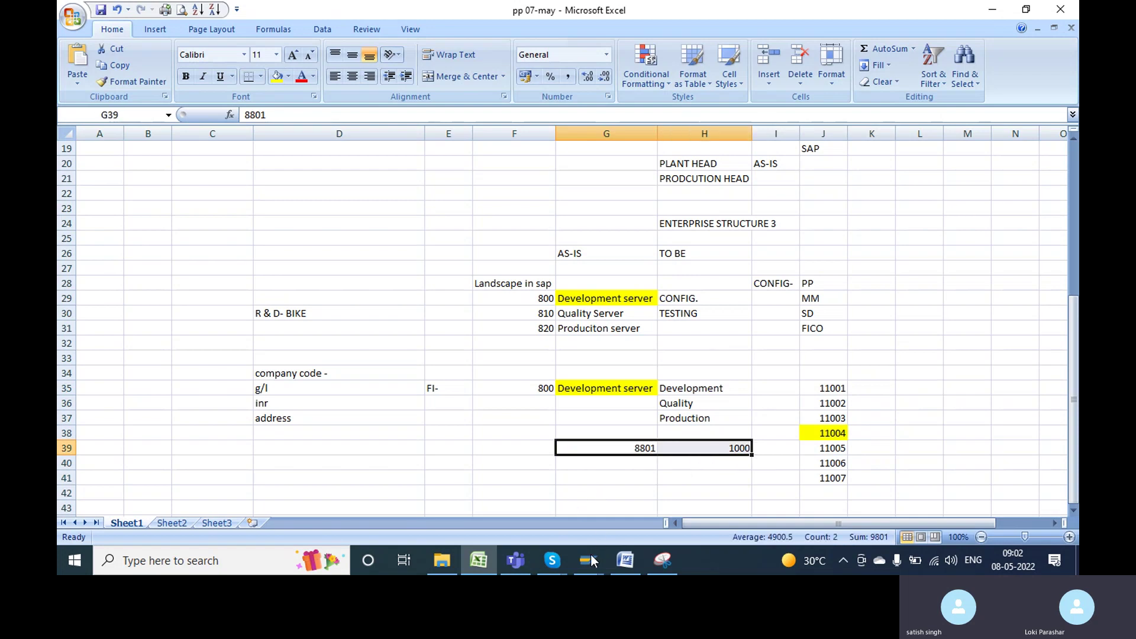
mouse_move(587, 560)
click(648, 498)
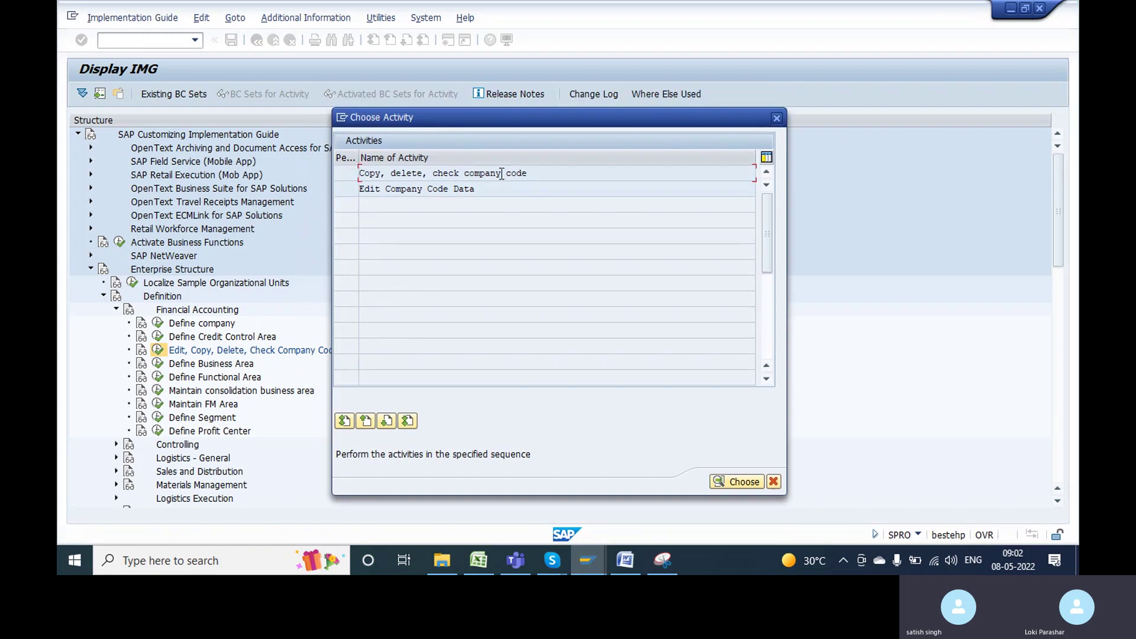
Run Copy, delete, check company code from Choose Activity and start a new Snipping Tool capture
double_click(538, 172)
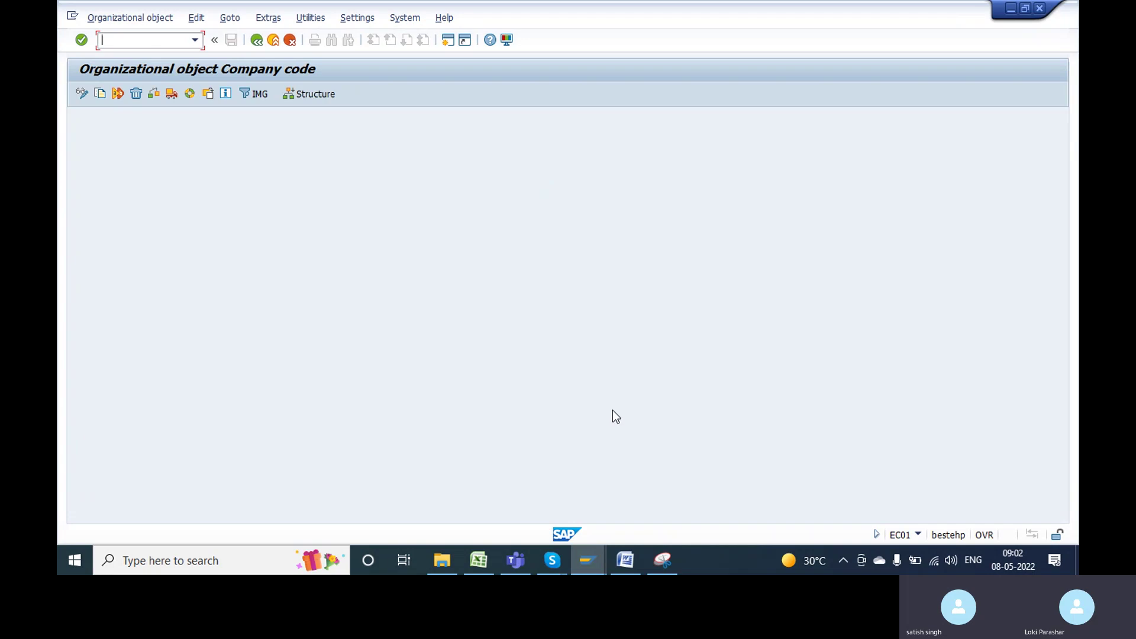
click(652, 569)
click(94, 53)
Capture the company code screen and erase the yellow highlights over its toolbar icons
drag(654, 351, 61, 1)
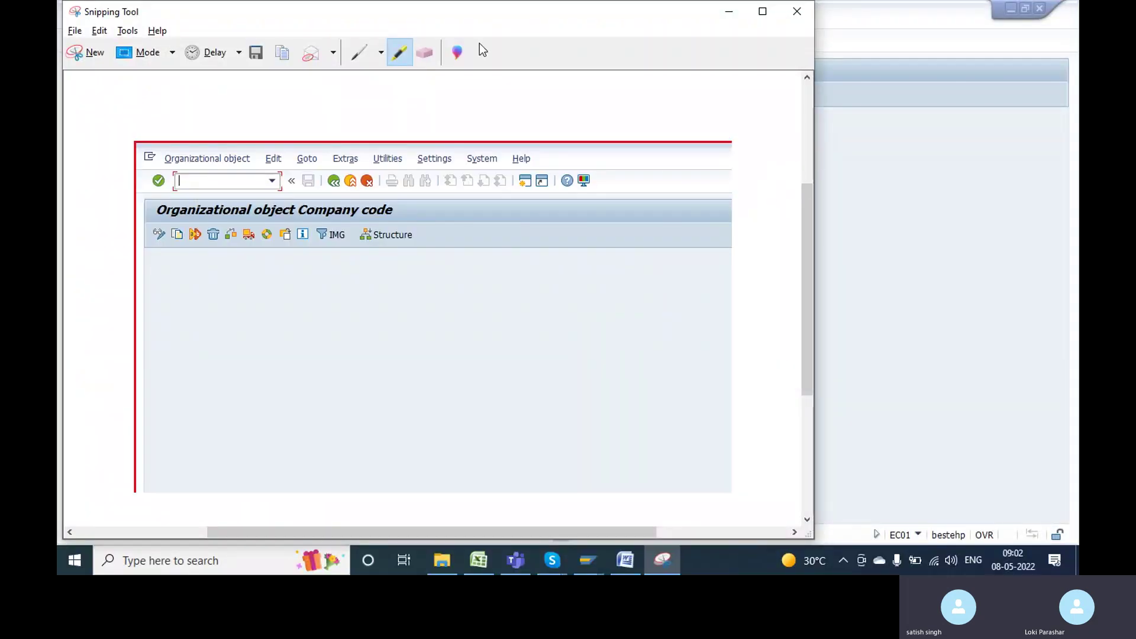
mouse_move(153, 229)
mouse_down()
mouse_move(158, 242)
mouse_move(184, 235)
mouse_up()
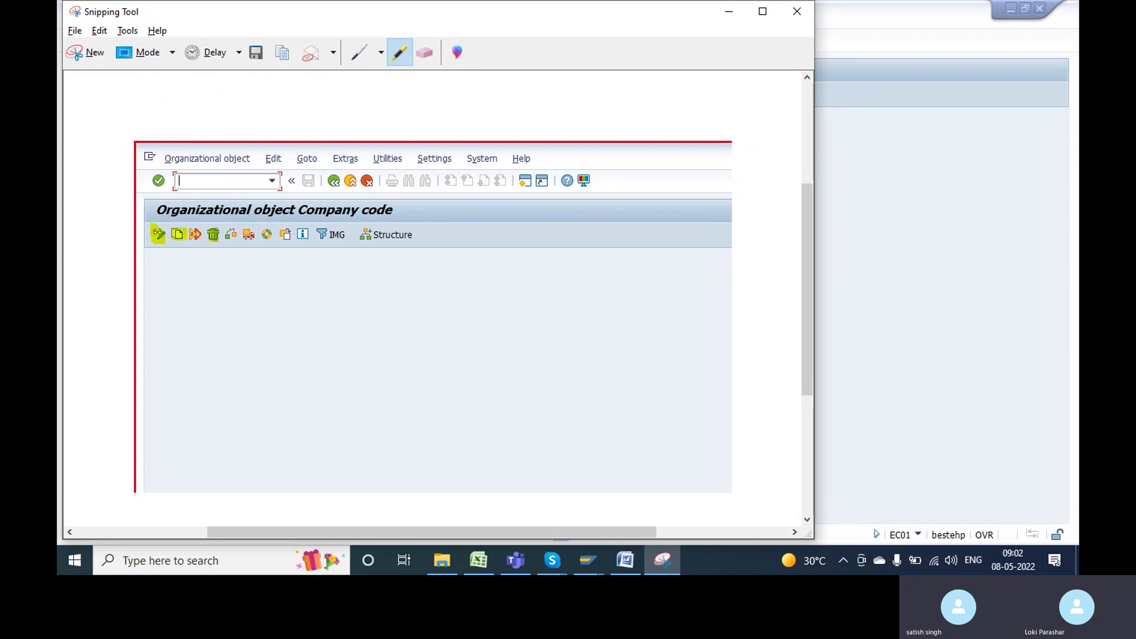
mouse_move(249, 236)
mouse_down()
mouse_move(443, 225)
mouse_move(213, 251)
mouse_up()
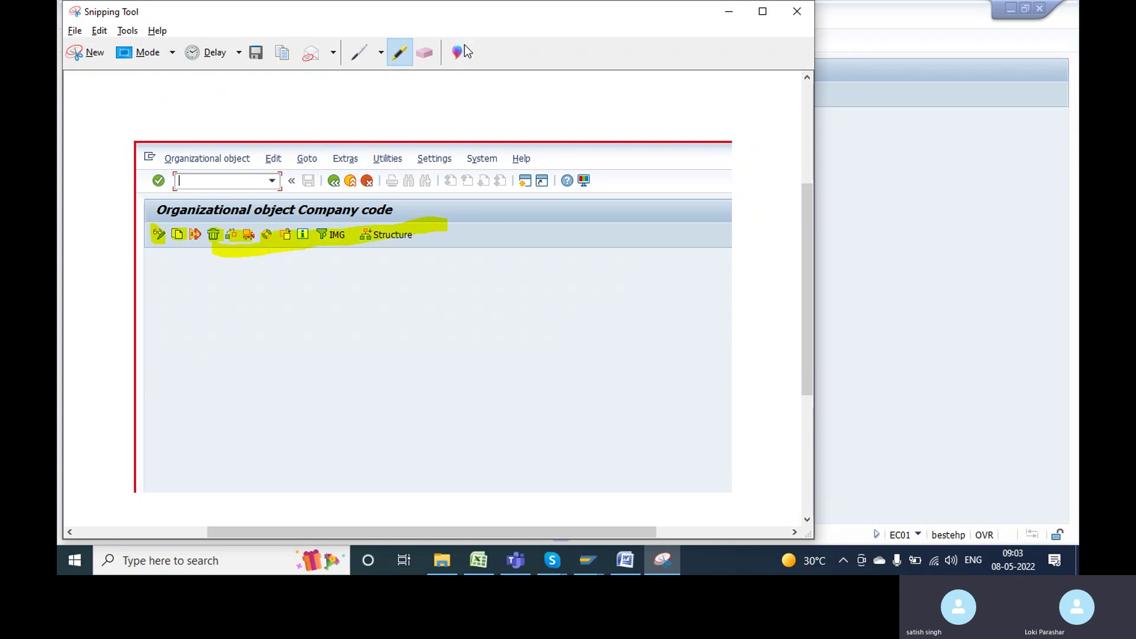
click(425, 52)
click(331, 226)
drag(258, 250, 144, 235)
Circle the Copy icon with the red pen and draw arrows pointing to it
click(359, 53)
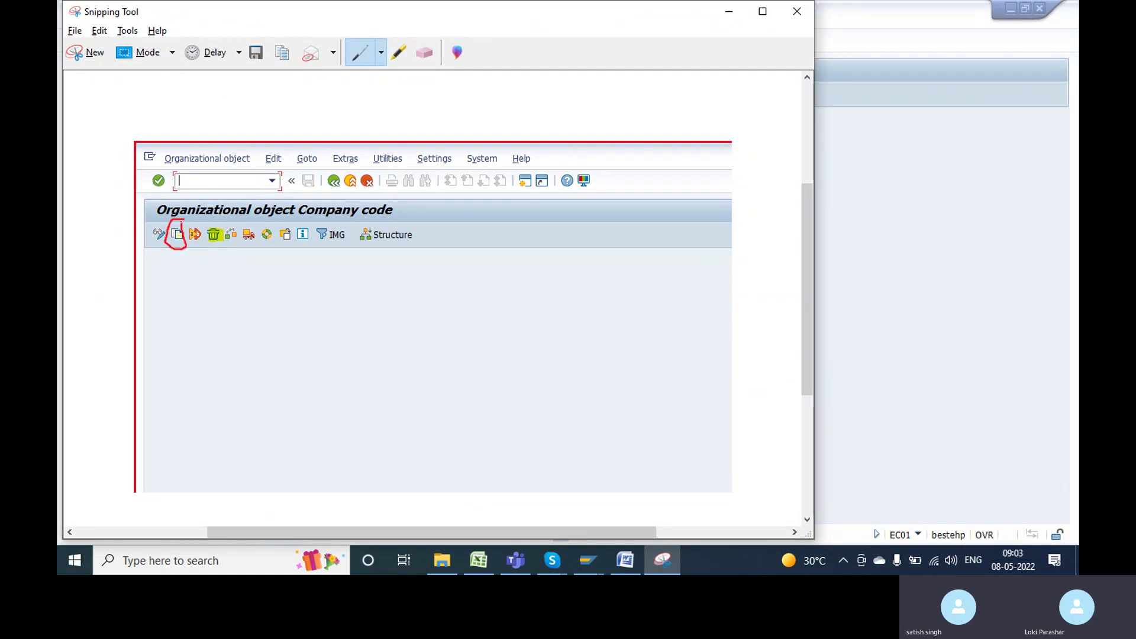
drag(183, 252, 214, 367)
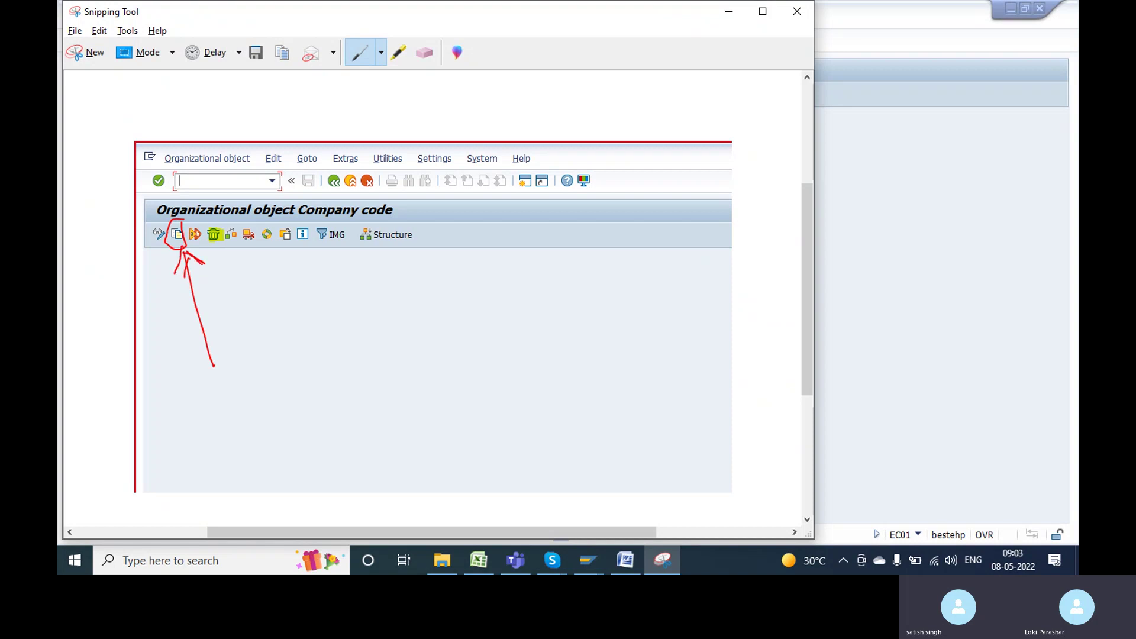
drag(563, 274, 287, 405)
mouse_move(302, 361)
mouse_down()
mouse_move(223, 424)
mouse_move(275, 429)
mouse_up()
drag(458, 379, 169, 491)
mouse_move(176, 467)
mouse_down()
mouse_move(158, 486)
mouse_move(214, 500)
mouse_up()
click(857, 257)
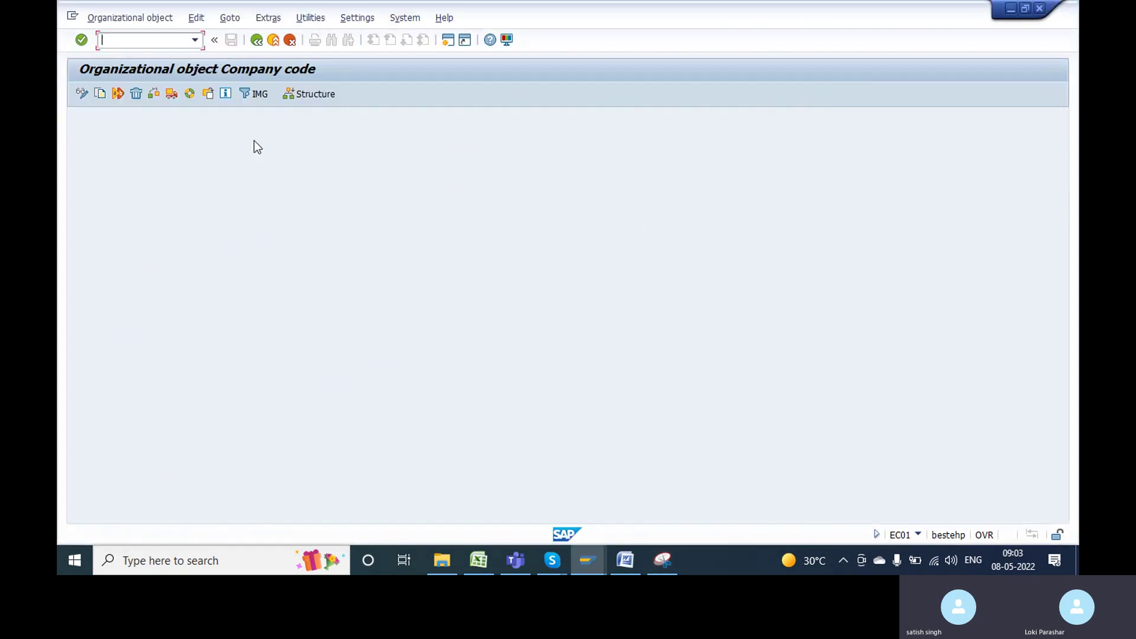
Copy company code 1000 to 8801 via Copy org. object, checking 8801 in the Word notes
click(103, 93)
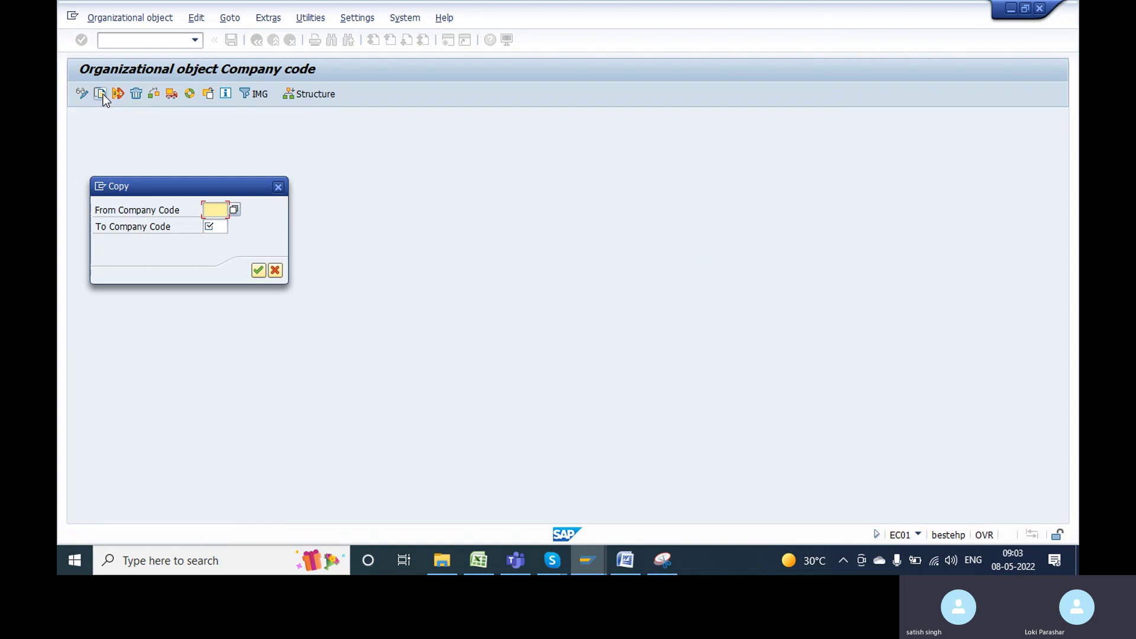
text(1000)
key(Tab)
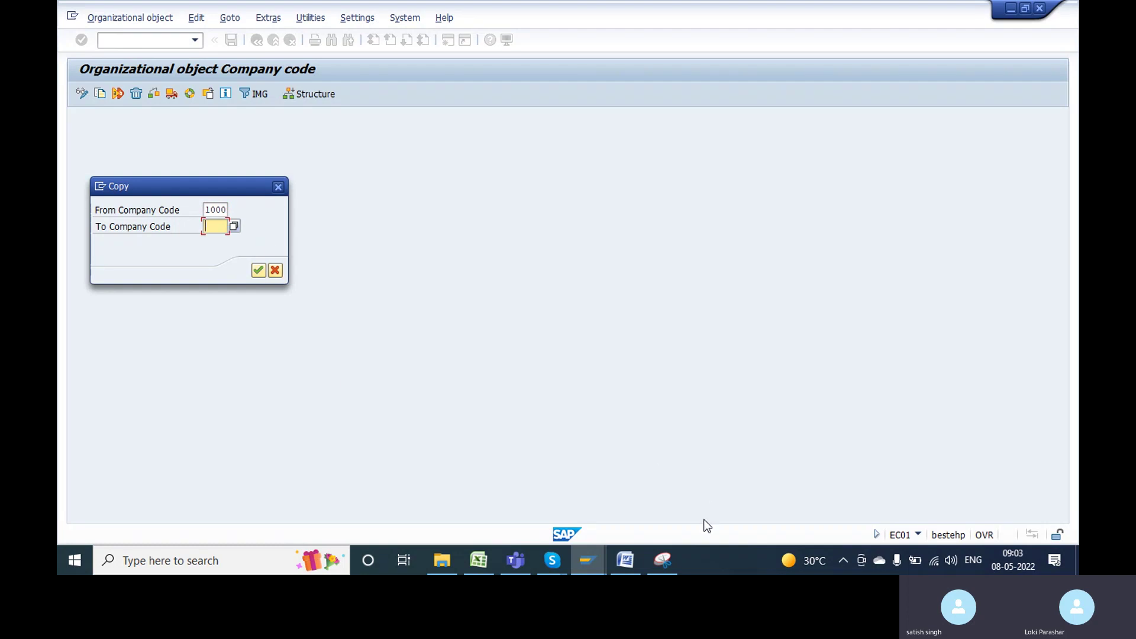
click(625, 560)
drag(377, 225, 353, 226)
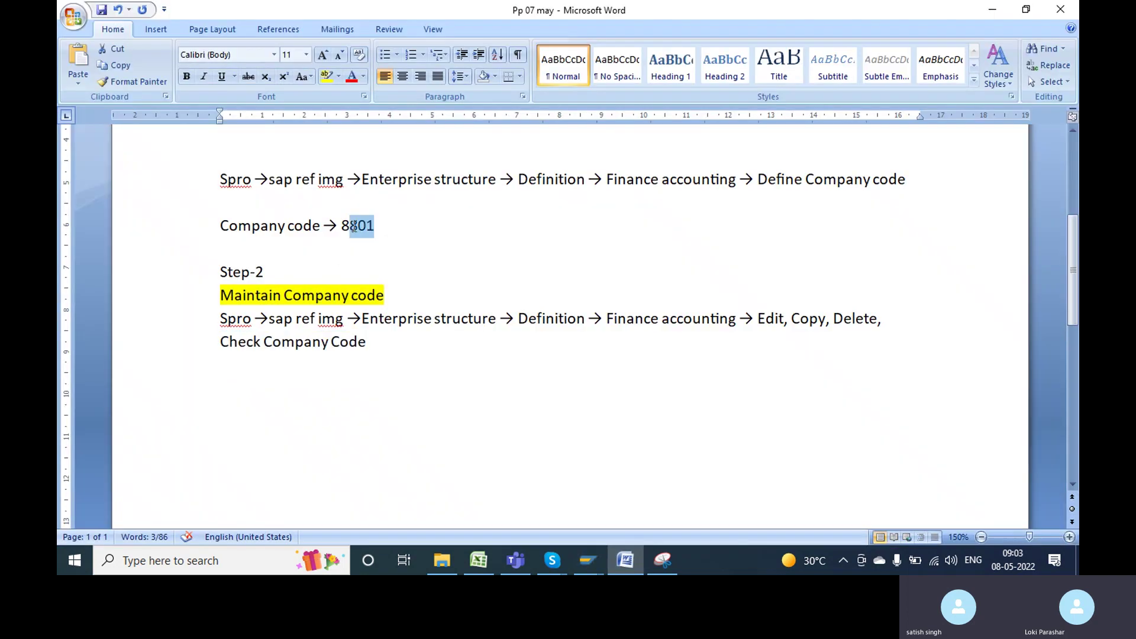
click(407, 230)
key(alt+Tab)
click(208, 229)
text(8801)
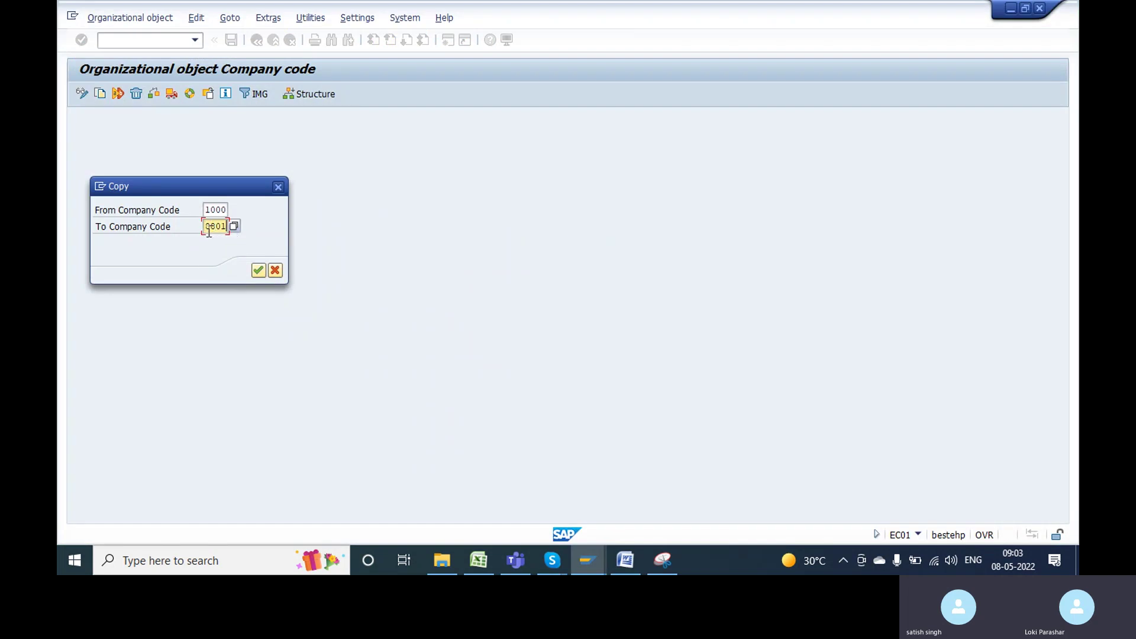
click(257, 271)
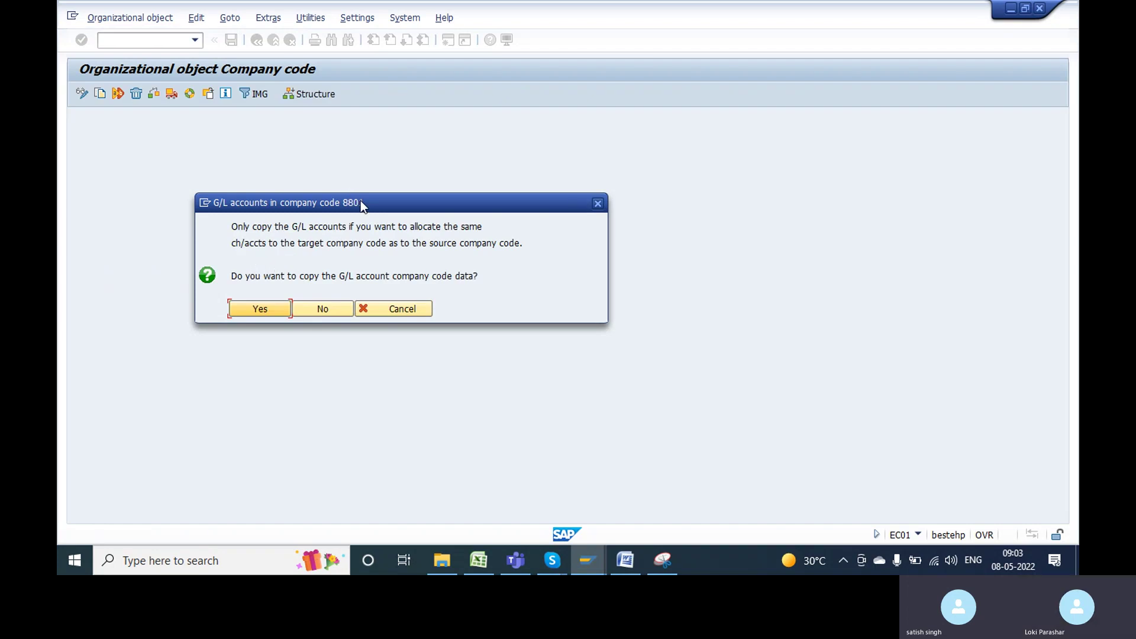
Answer Yes to copying the G/L account company code data to 8801
drag(361, 203, 471, 199)
drag(347, 223, 592, 238)
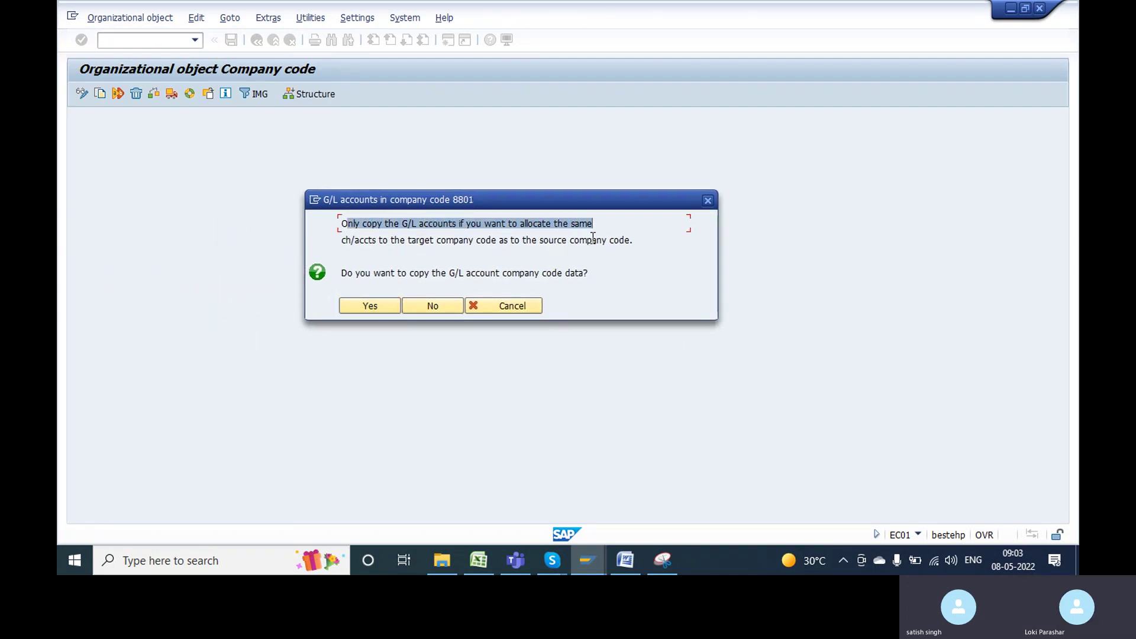
drag(378, 243, 629, 255)
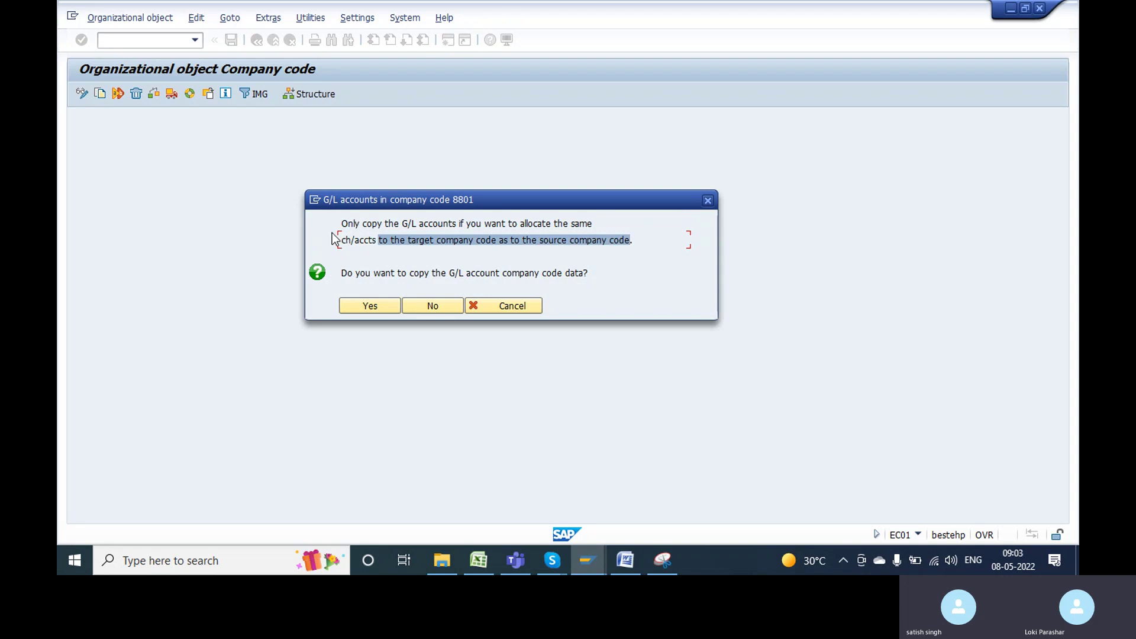
drag(344, 271, 600, 288)
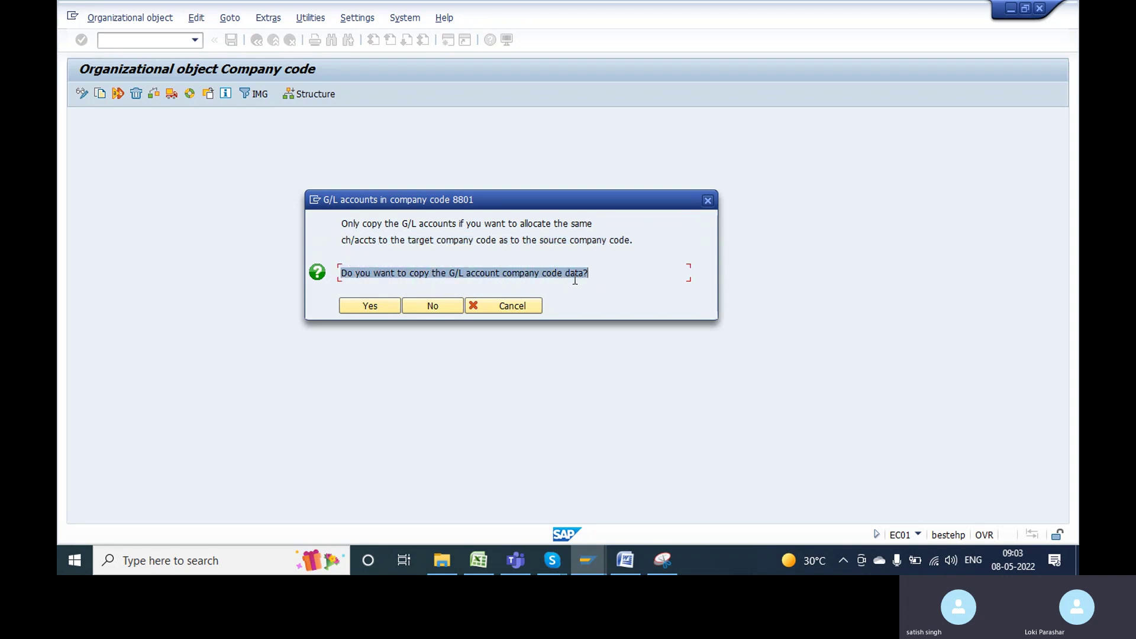
click(381, 305)
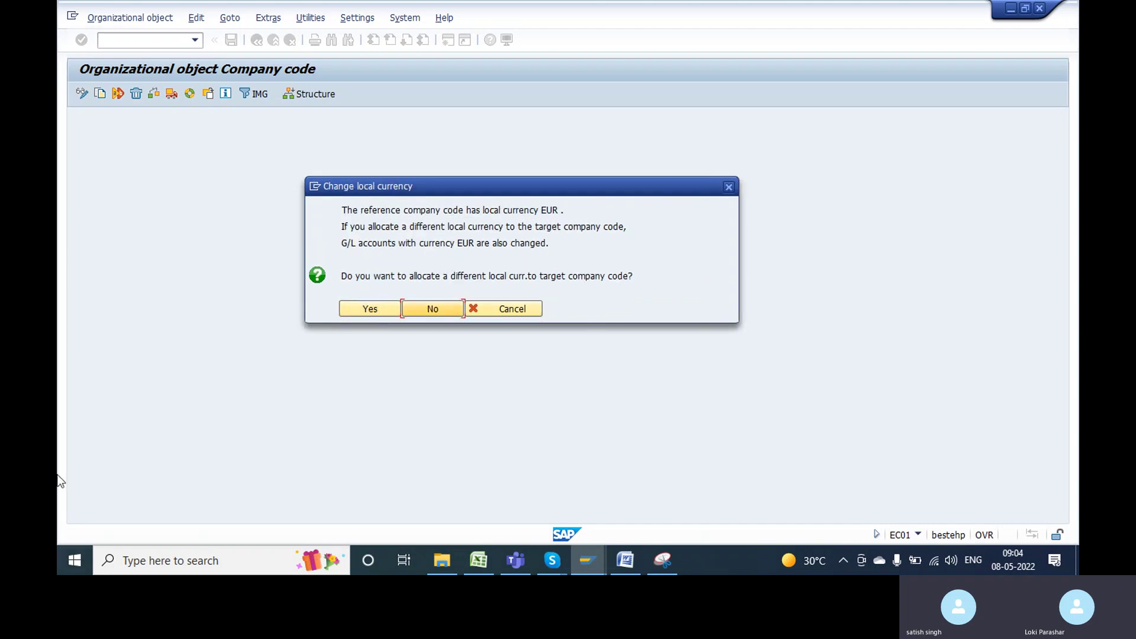
Select the reference currency EUR in the Change local currency message and bring up Snipping Tool
click(343, 210)
drag(346, 208, 524, 220)
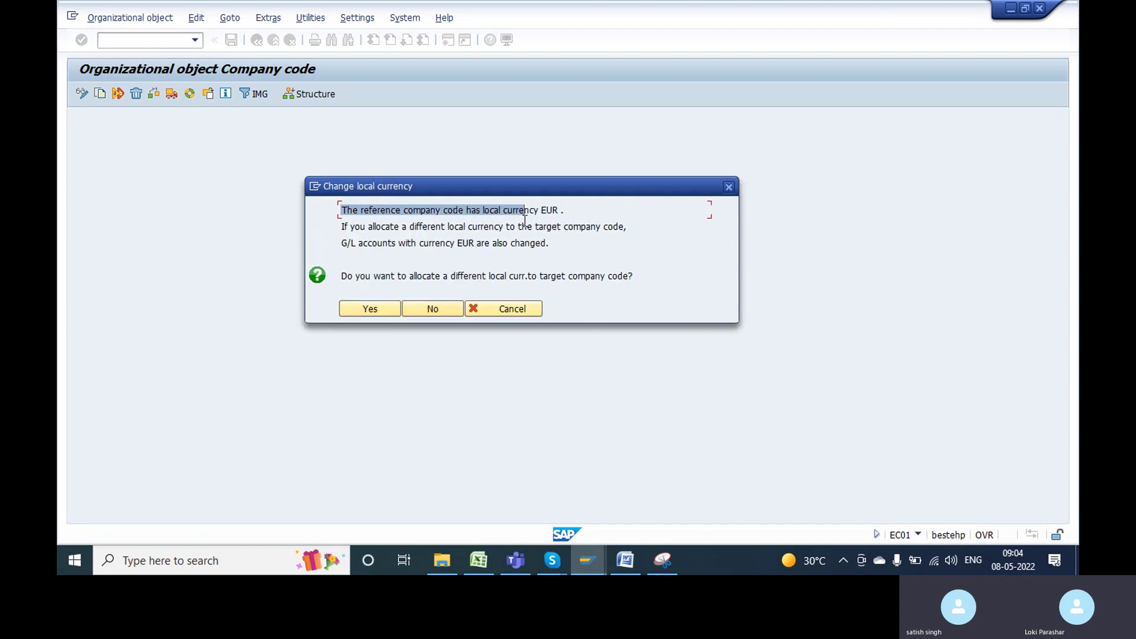
double_click(556, 210)
click(665, 560)
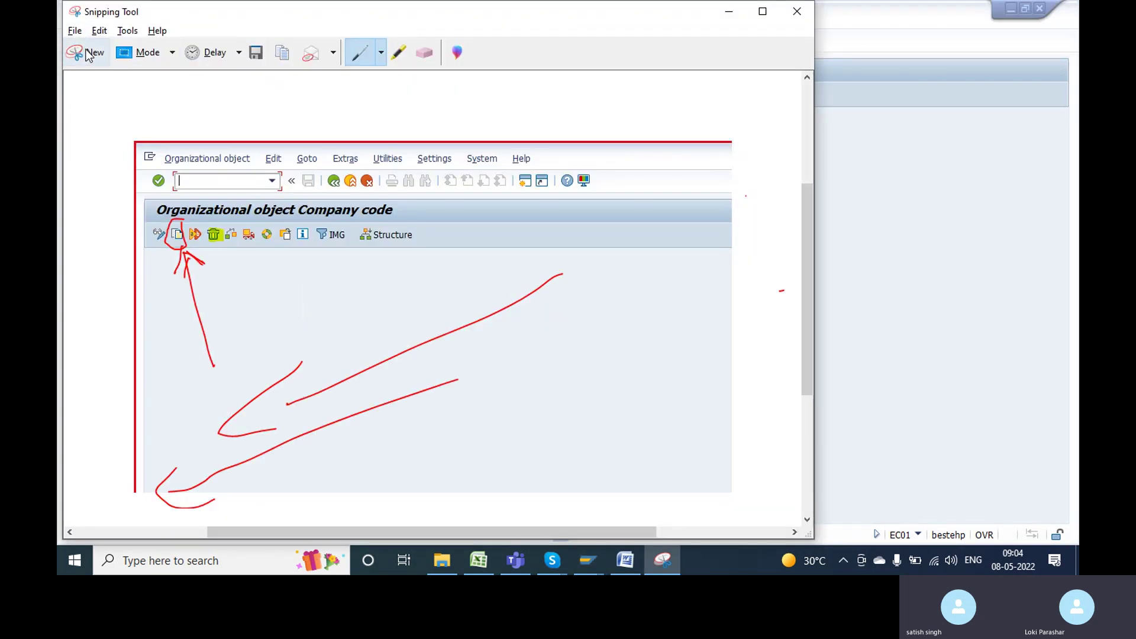
Snip the Change local currency prompt, circle the handwritten number and EUR, and underline the question
click(87, 52)
drag(176, 141, 962, 506)
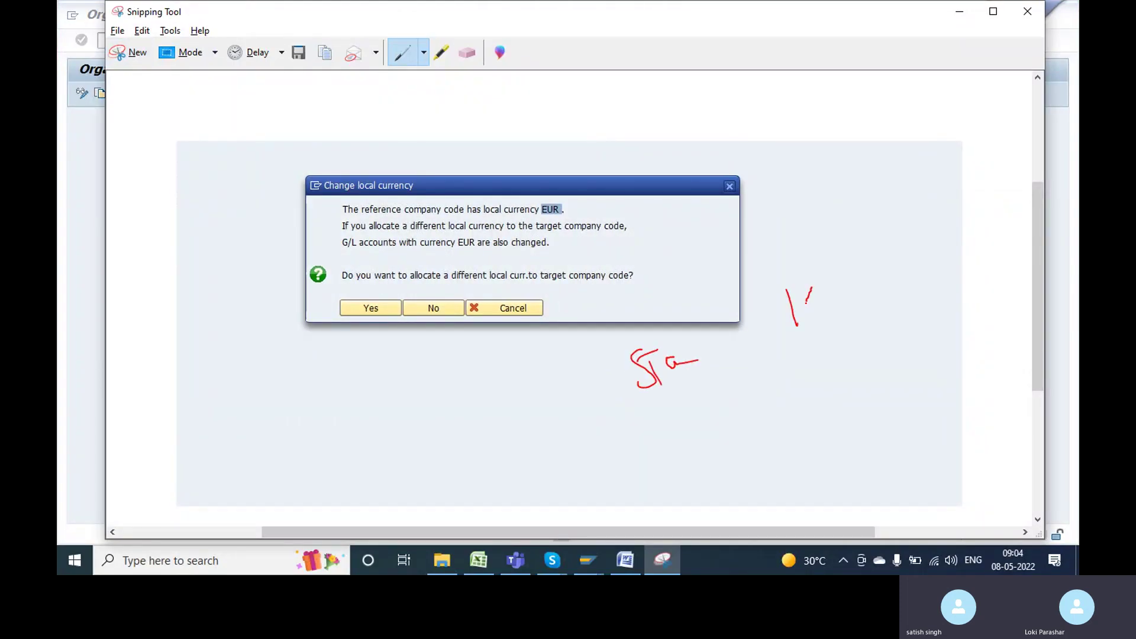
mouse_move(884, 288)
mouse_down()
mouse_move(787, 346)
mouse_move(850, 308)
mouse_up()
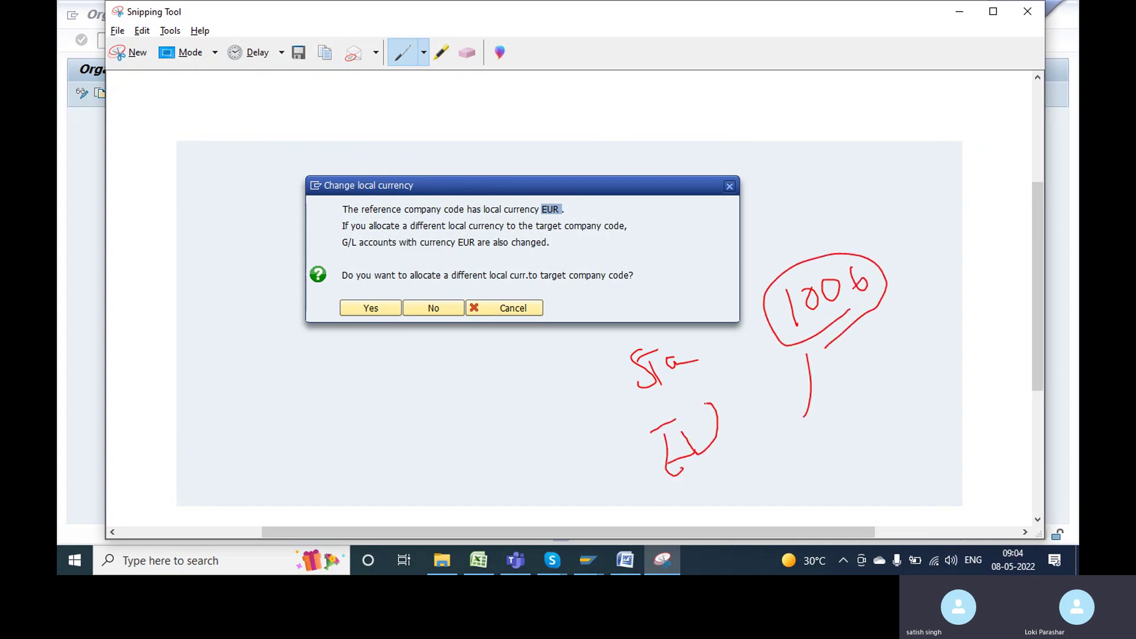
mouse_move(756, 379)
mouse_down()
mouse_move(643, 422)
mouse_move(772, 410)
mouse_up()
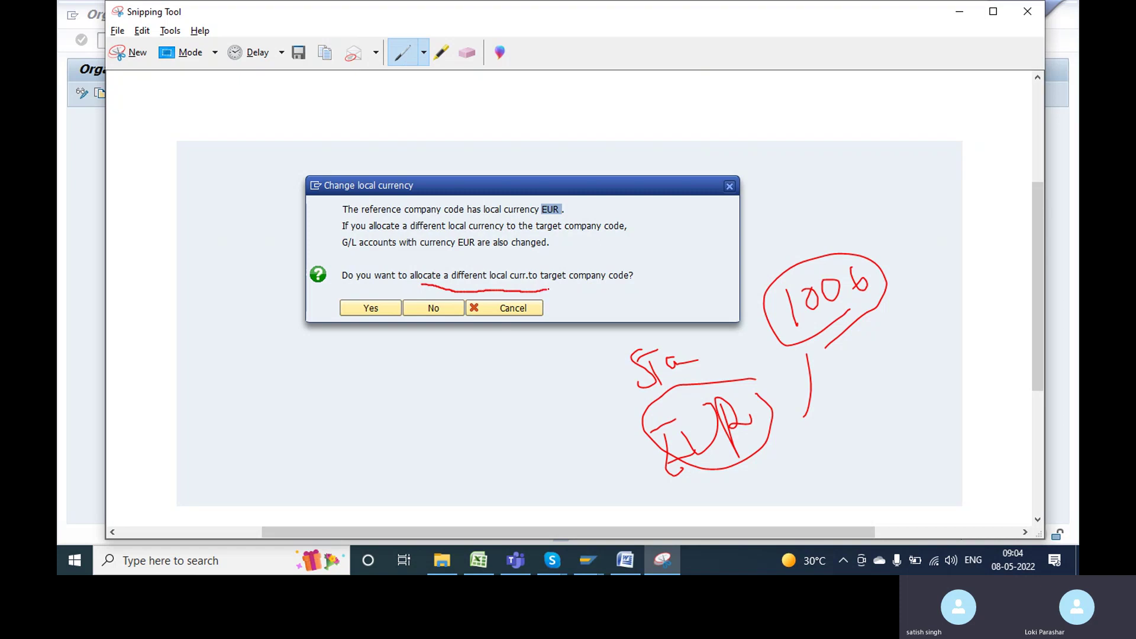
drag(638, 264, 617, 267)
click(1072, 154)
Agree to a different local currency and set INR as 8801's currency
click(370, 309)
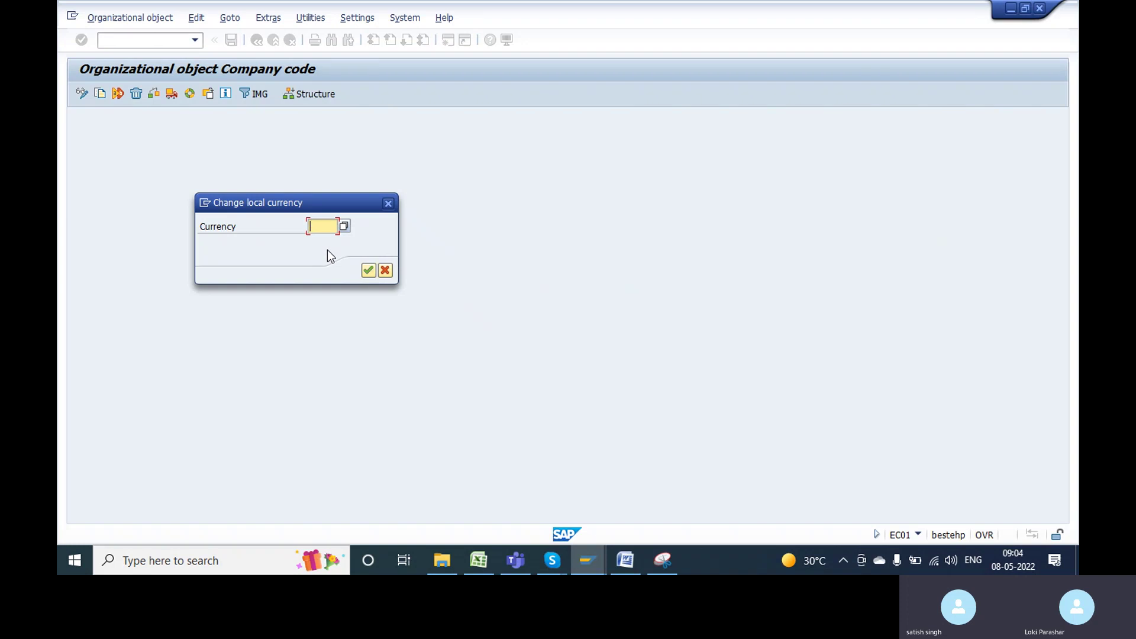
text(INR)
key(Tab)
click(368, 269)
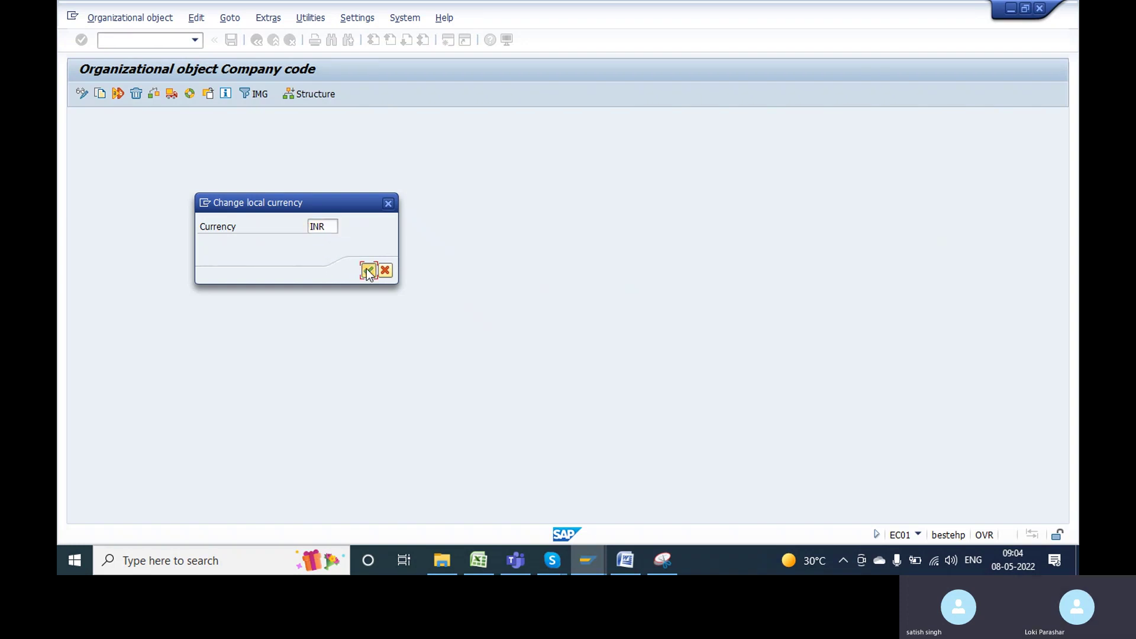
Acknowledge the data-not-copied and ledger 8A notices, then approve transporting number ranges
drag(160, 363, 310, 367)
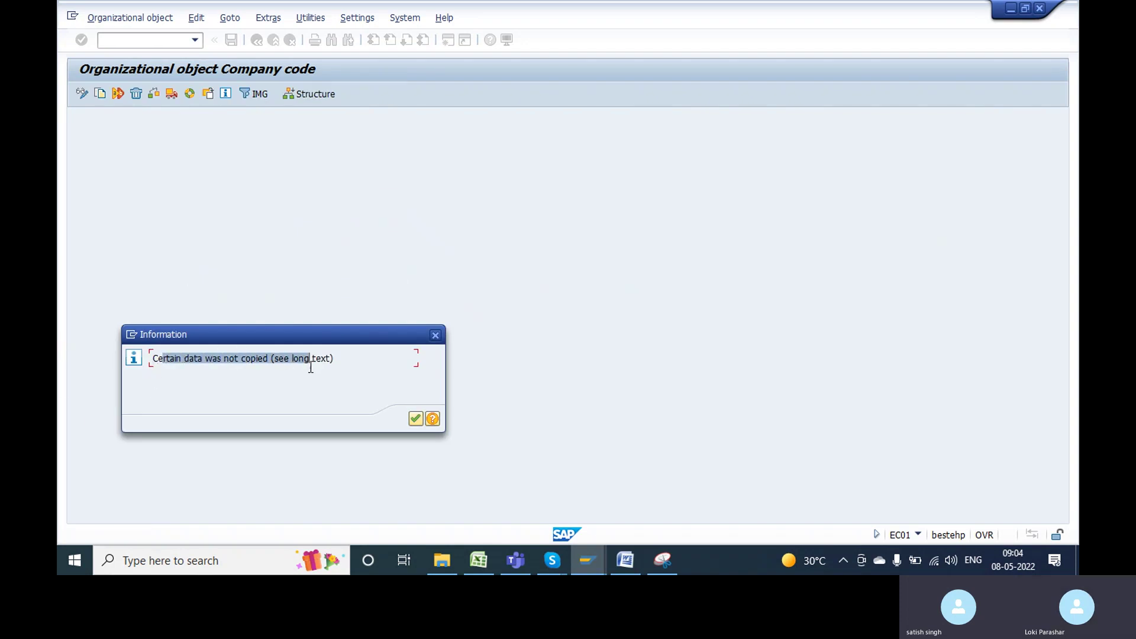
click(415, 419)
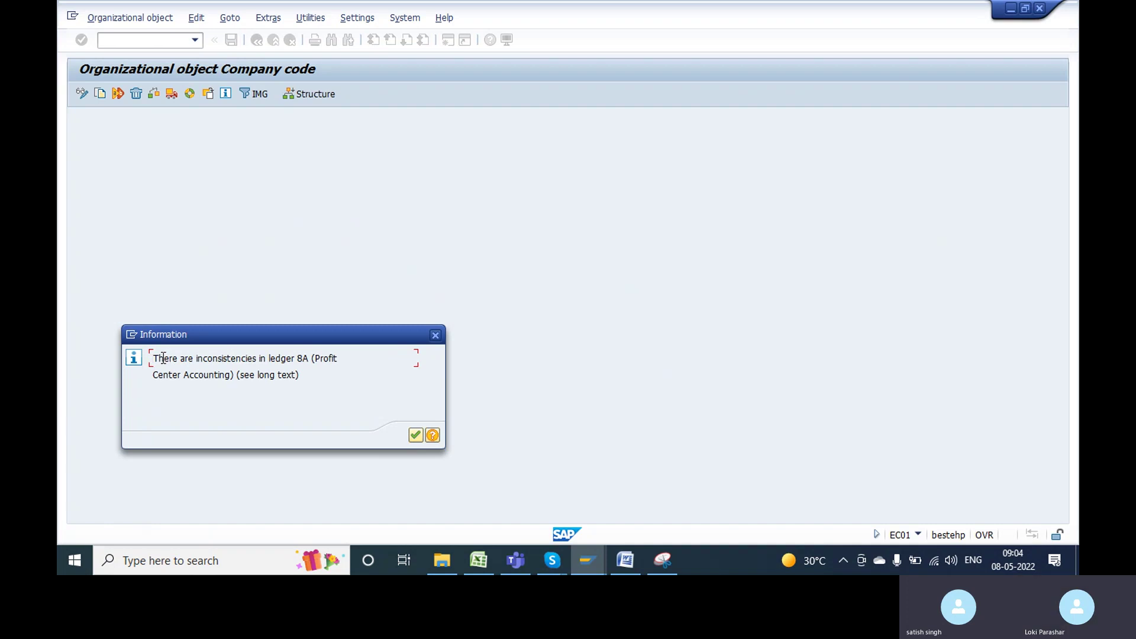
drag(158, 359, 292, 386)
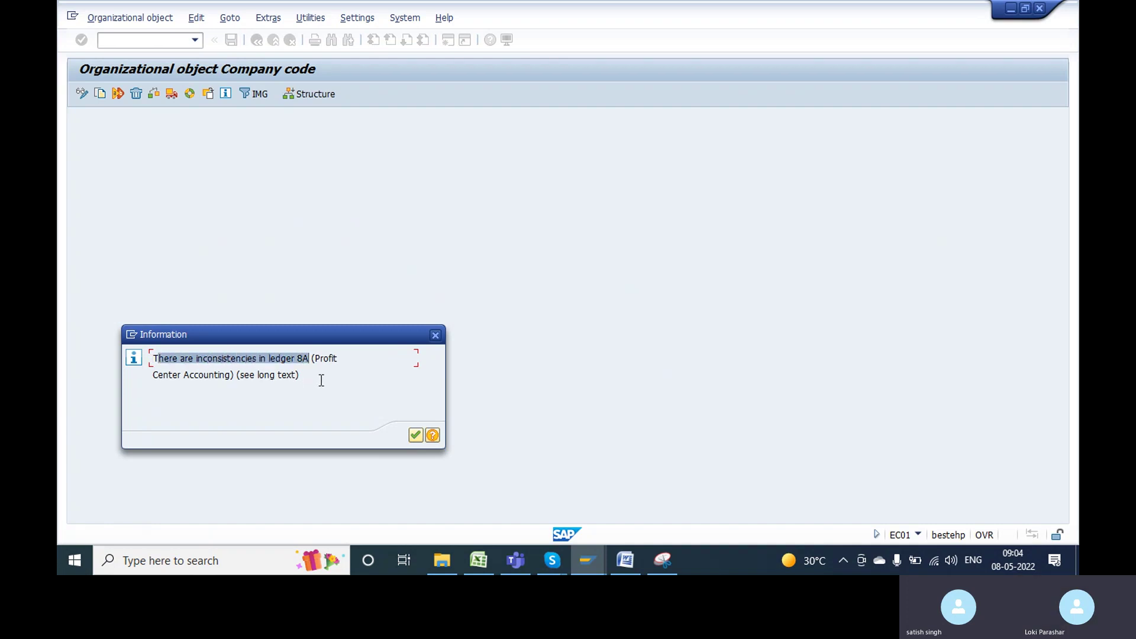
drag(343, 332, 640, 147)
click(706, 244)
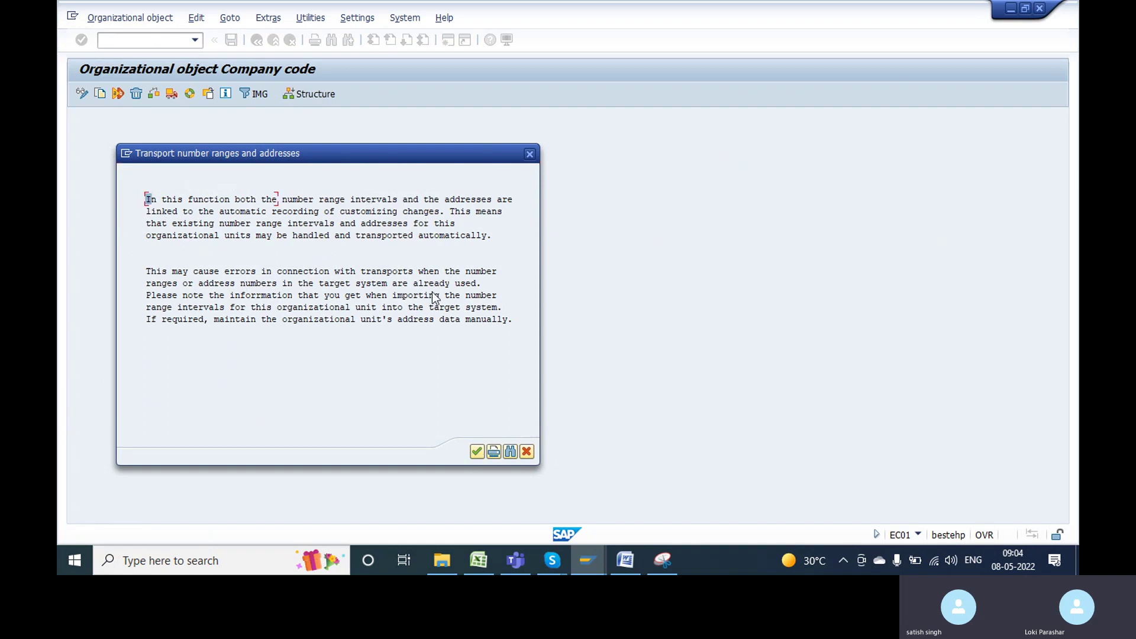
click(476, 451)
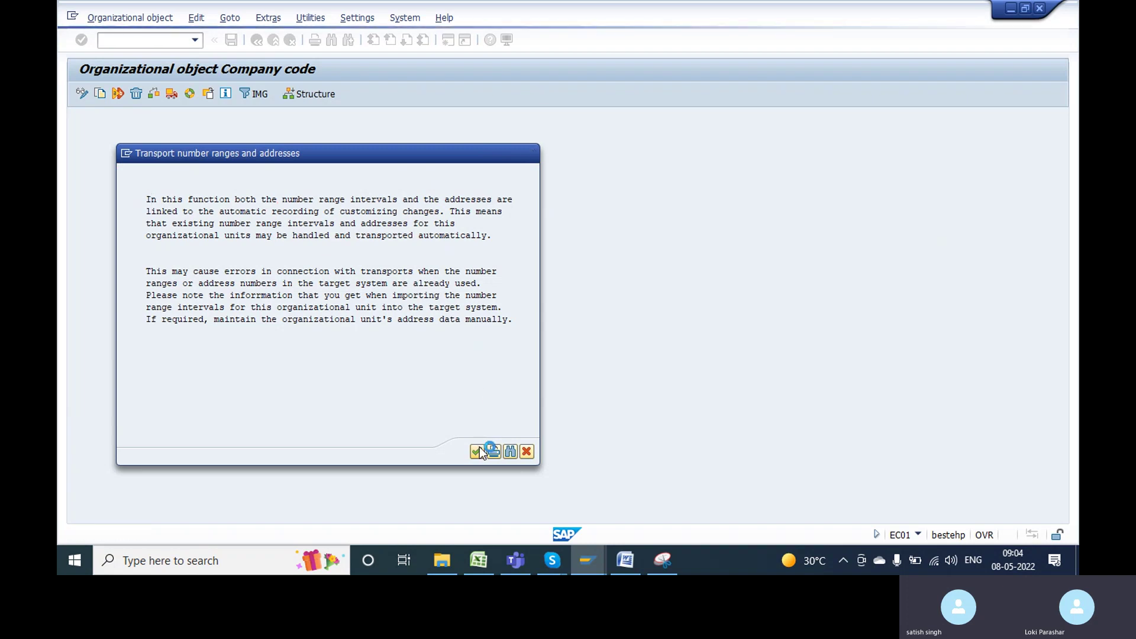
drag(238, 237, 401, 229)
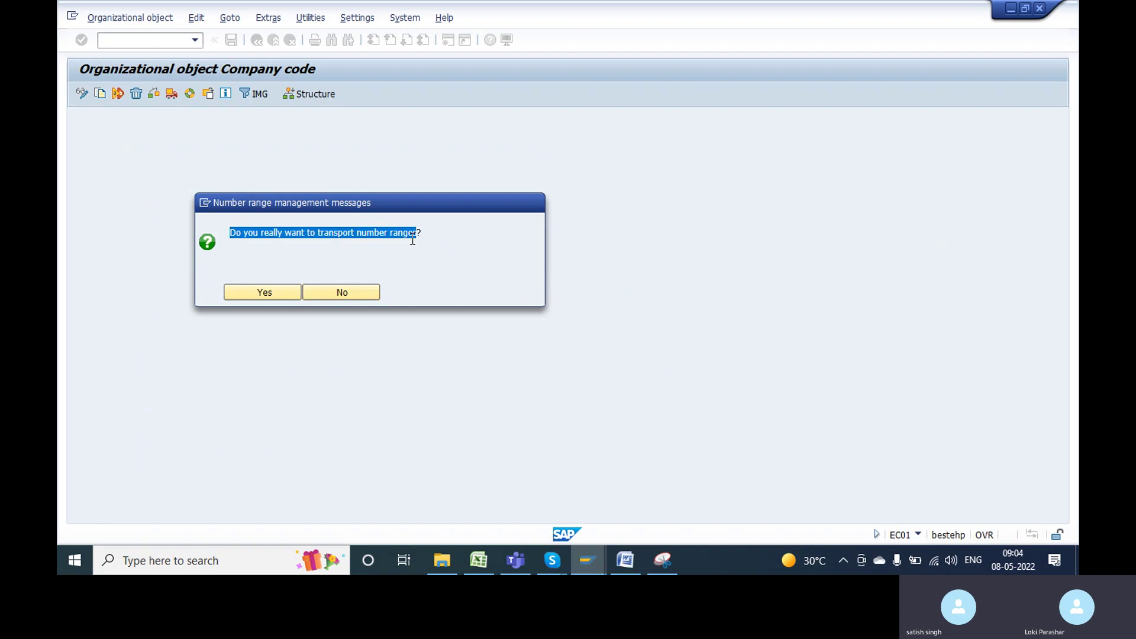
click(287, 291)
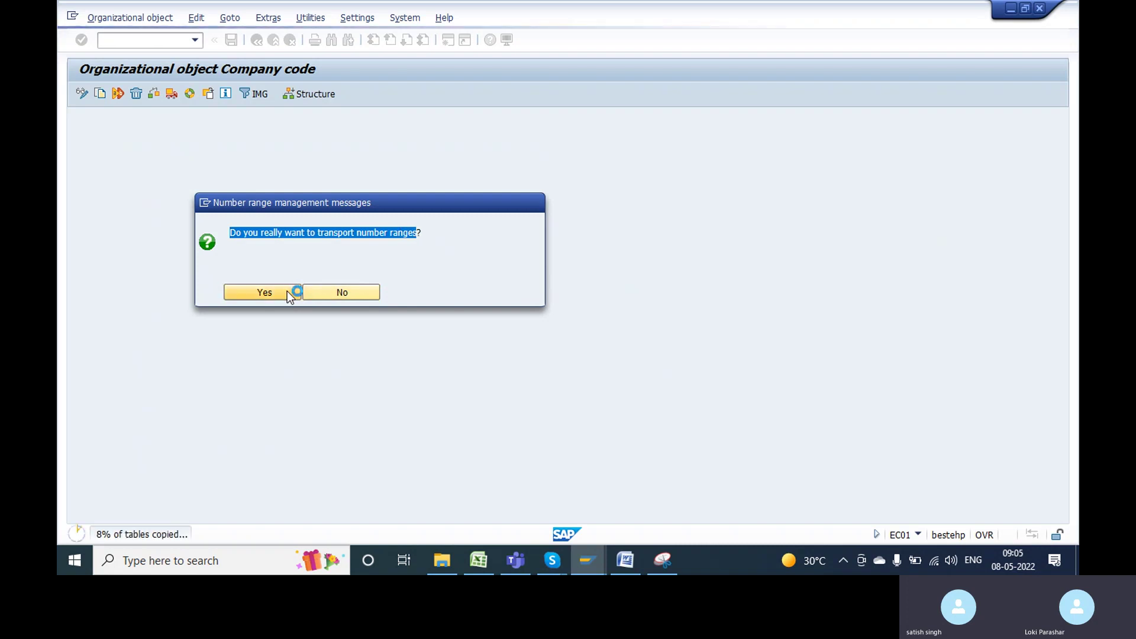
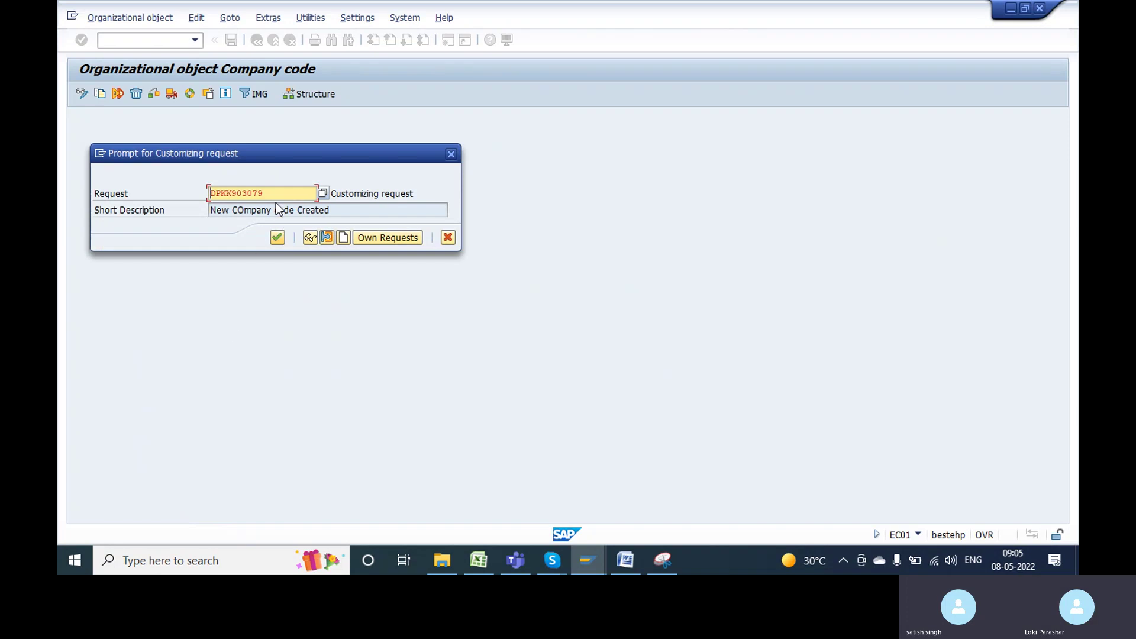
Review the customizing request number and description, then accept that request for the transport
drag(270, 192, 192, 182)
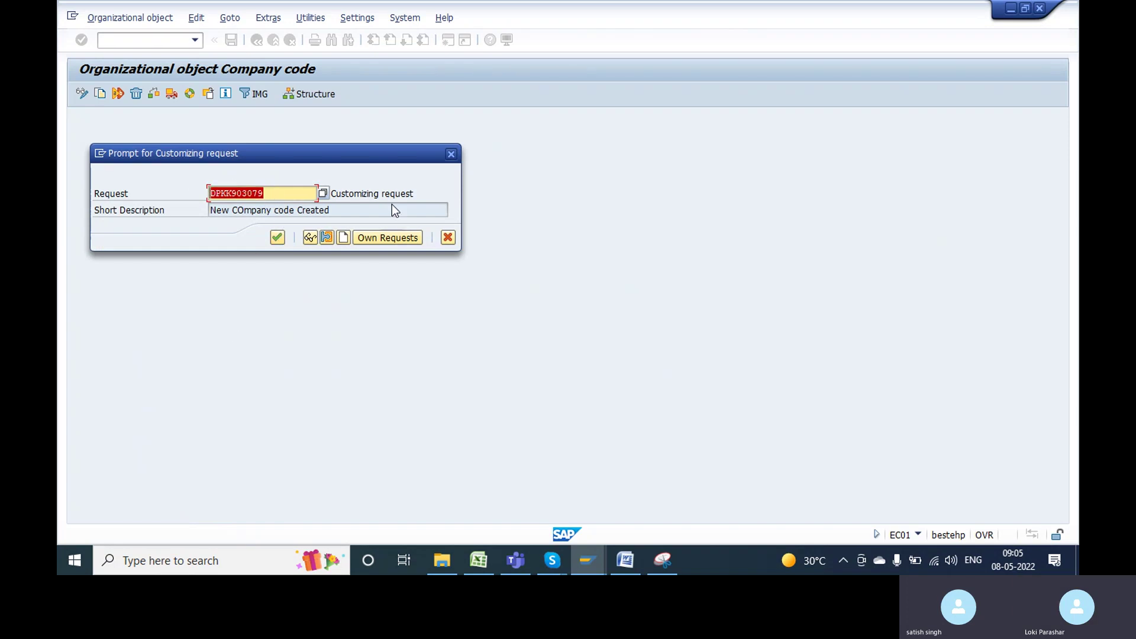
drag(377, 207, 209, 211)
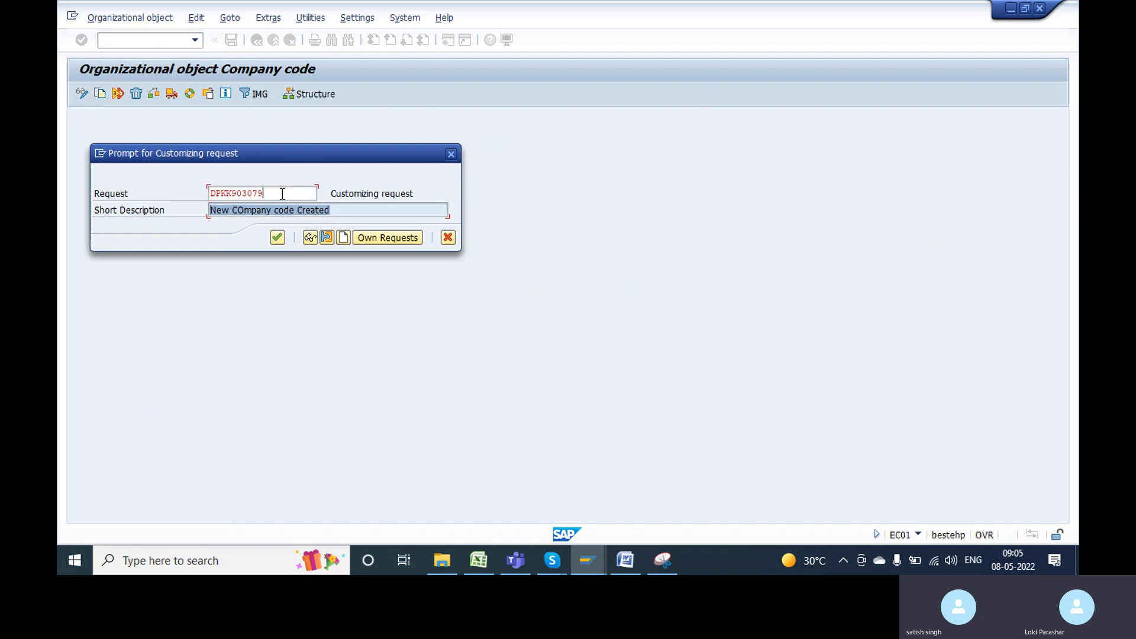
drag(282, 193, 198, 174)
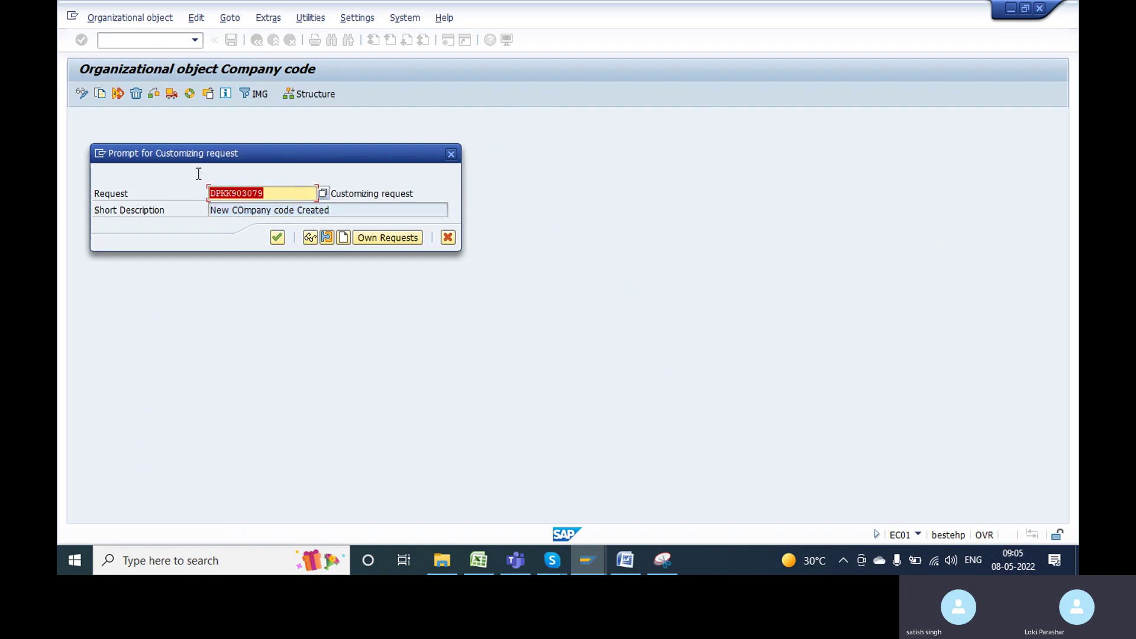
click(278, 239)
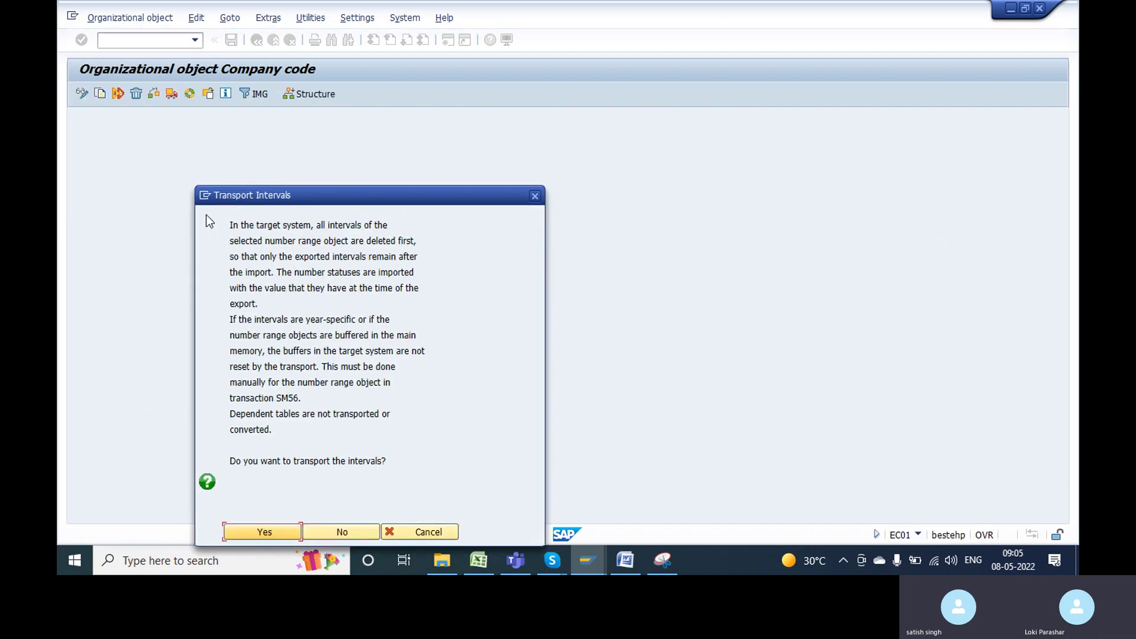
Approve six successive number range interval transports into the customizing request
click(256, 534)
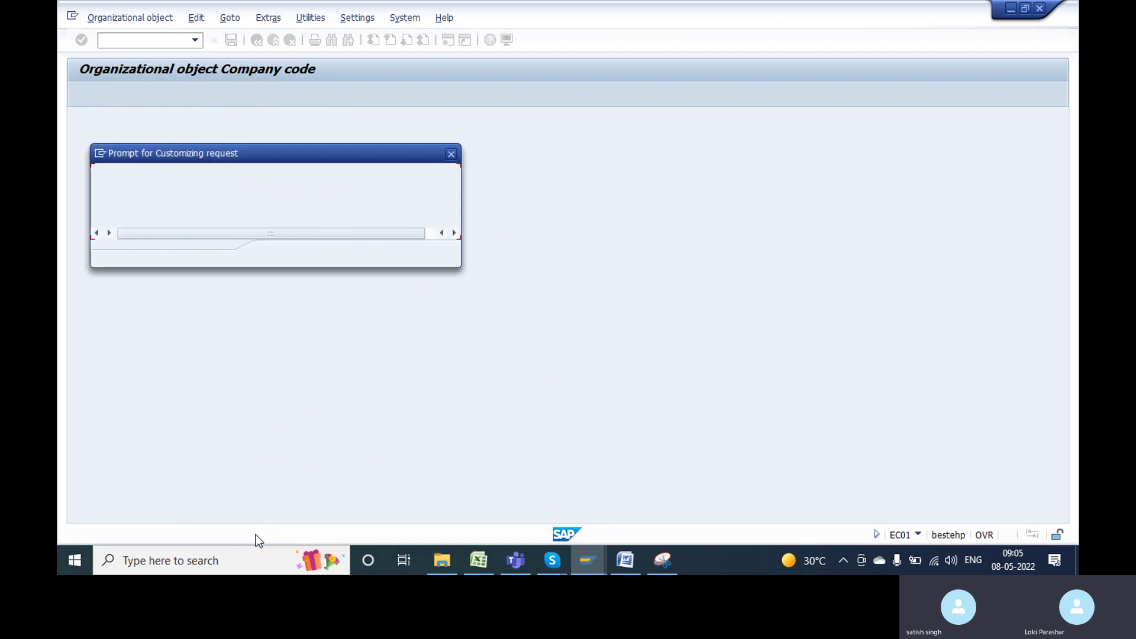
click(281, 250)
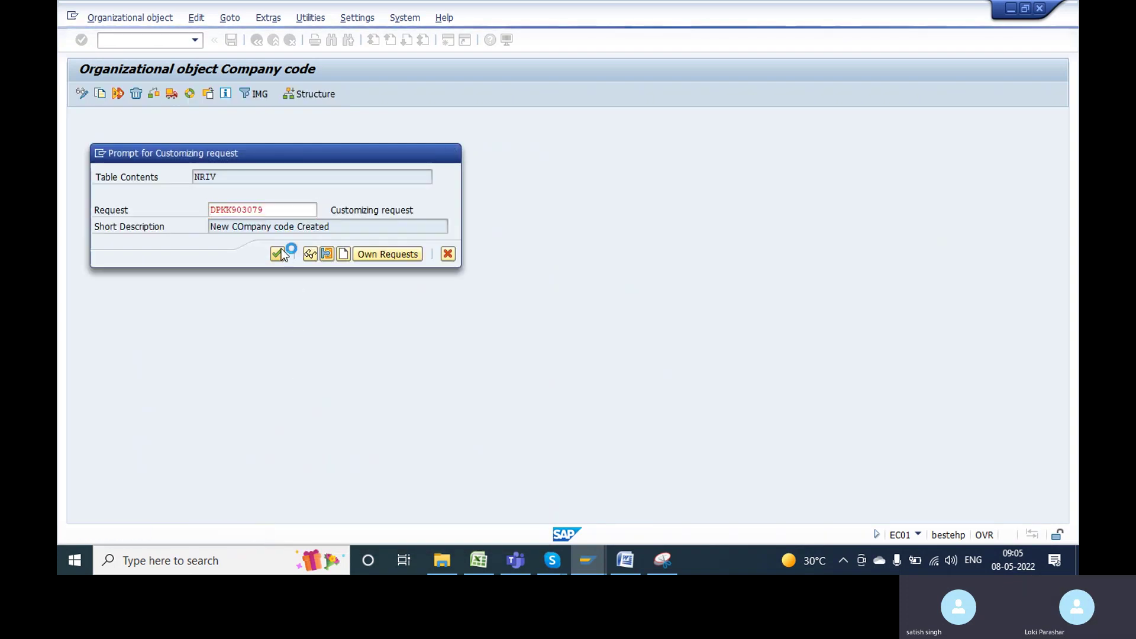
click(254, 530)
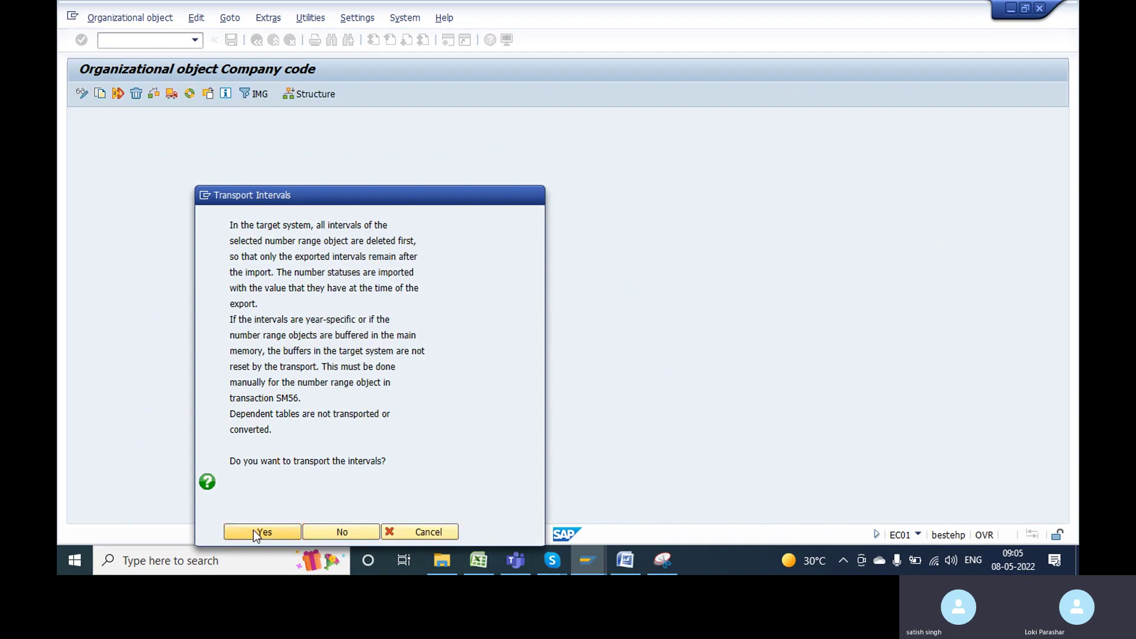
click(277, 251)
click(258, 535)
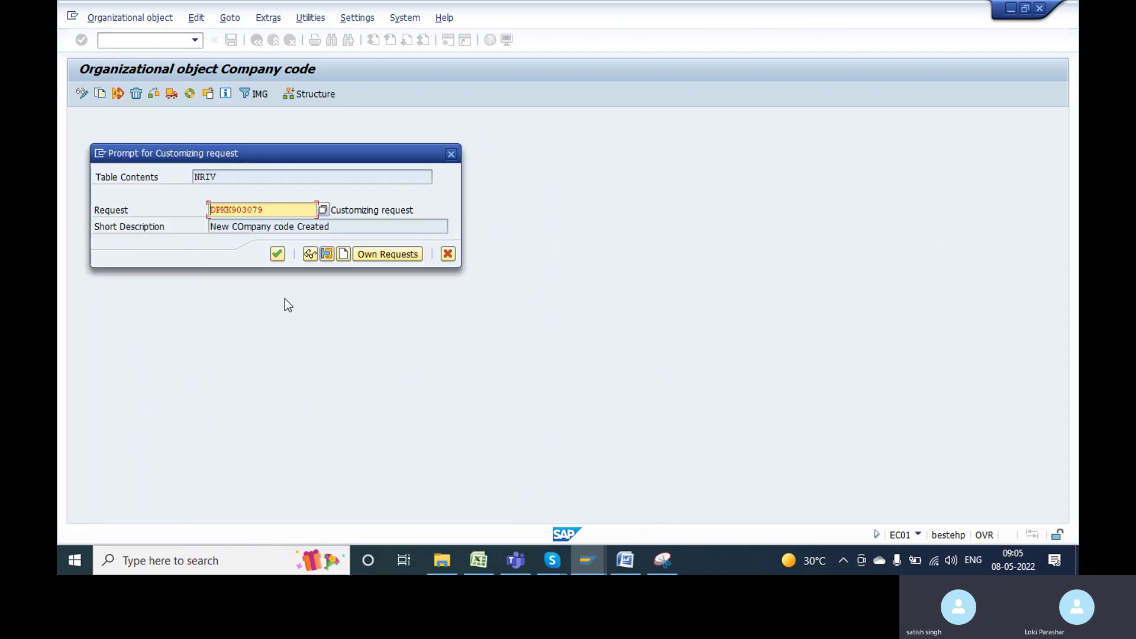
click(277, 254)
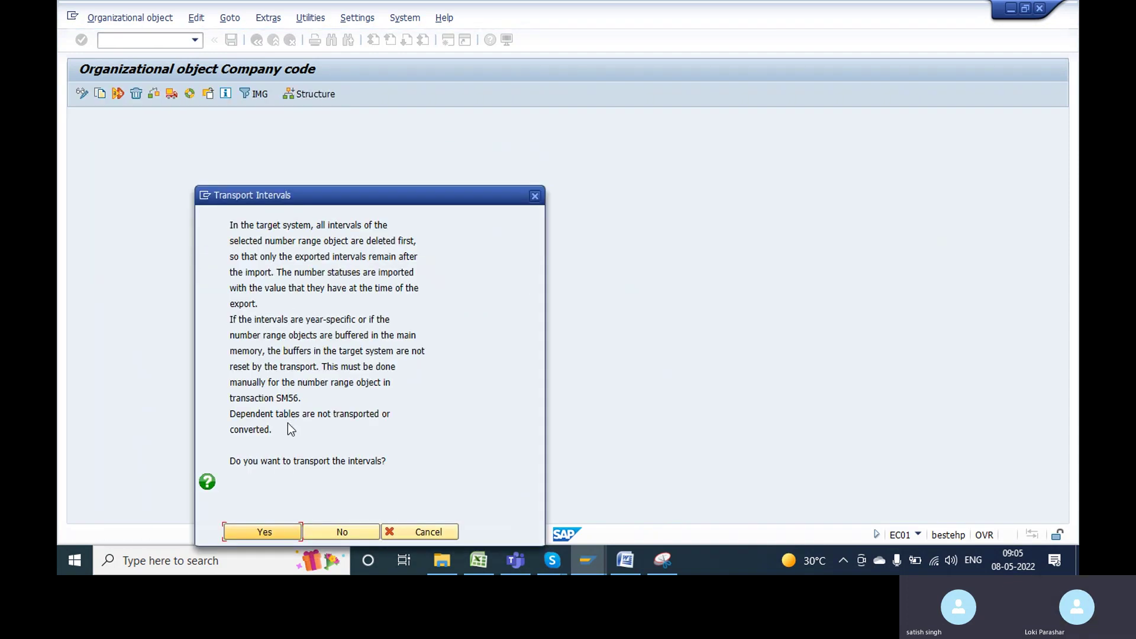
click(258, 532)
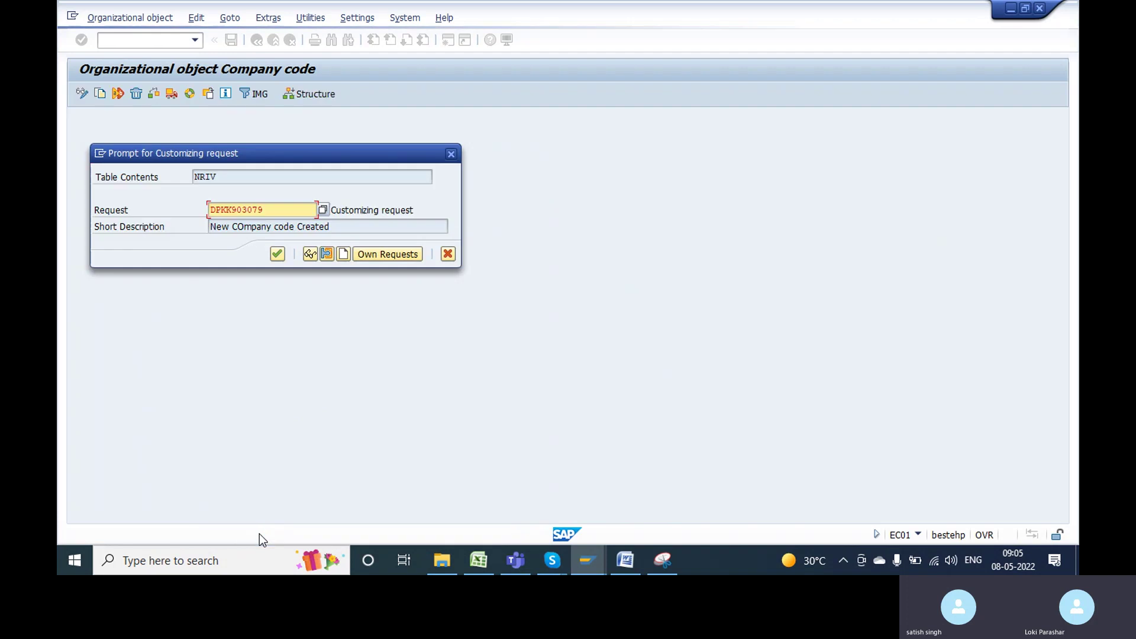
click(278, 255)
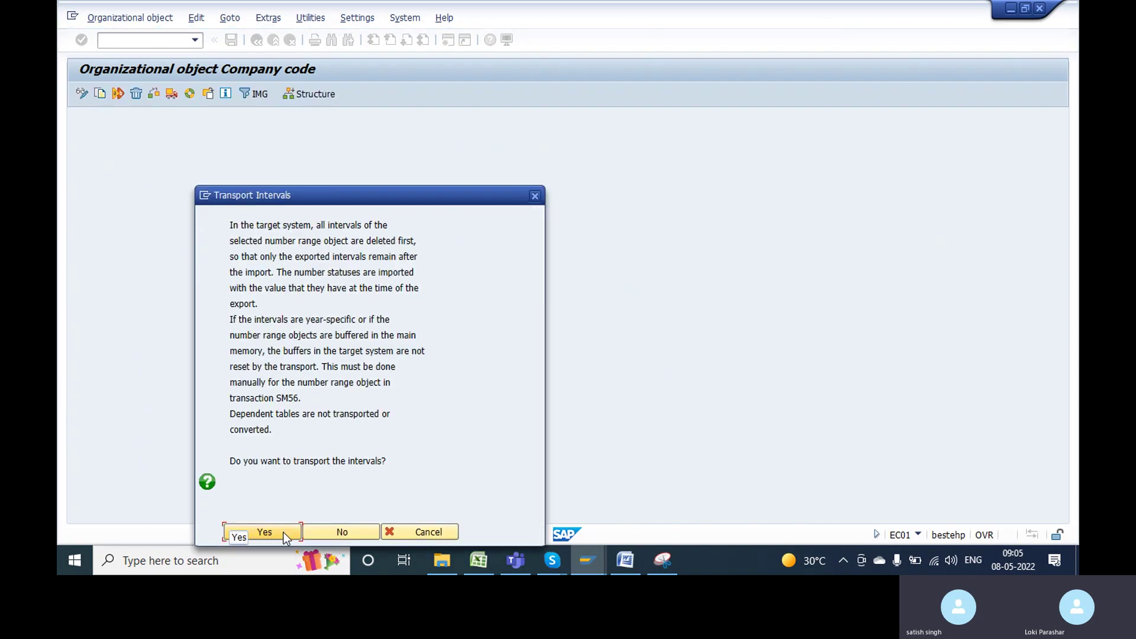
click(286, 535)
click(281, 258)
click(272, 530)
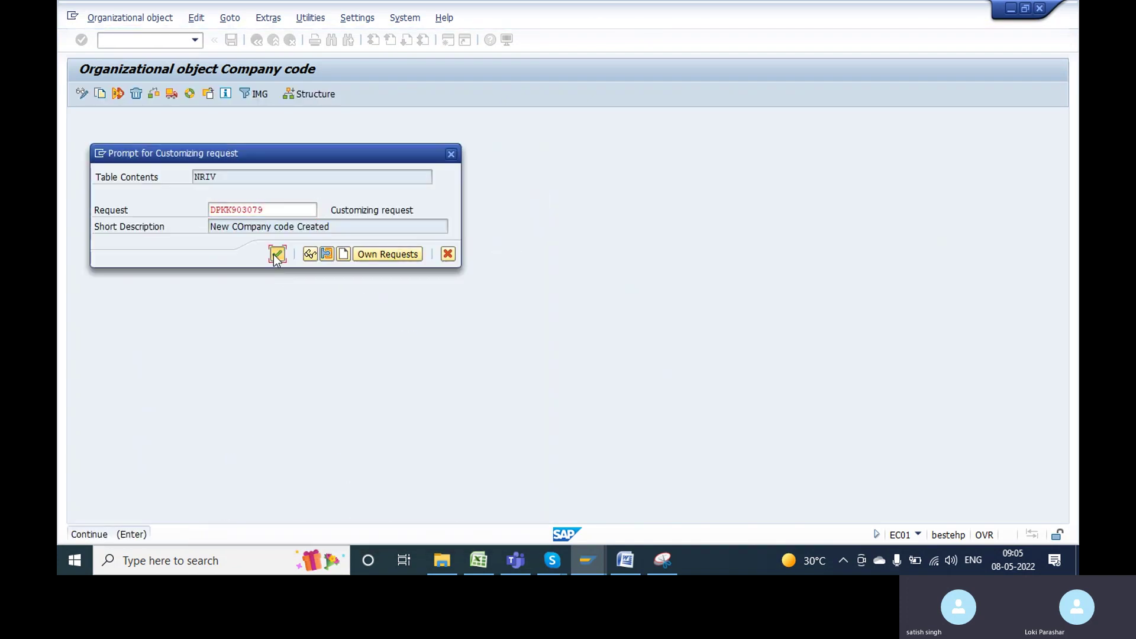
click(275, 255)
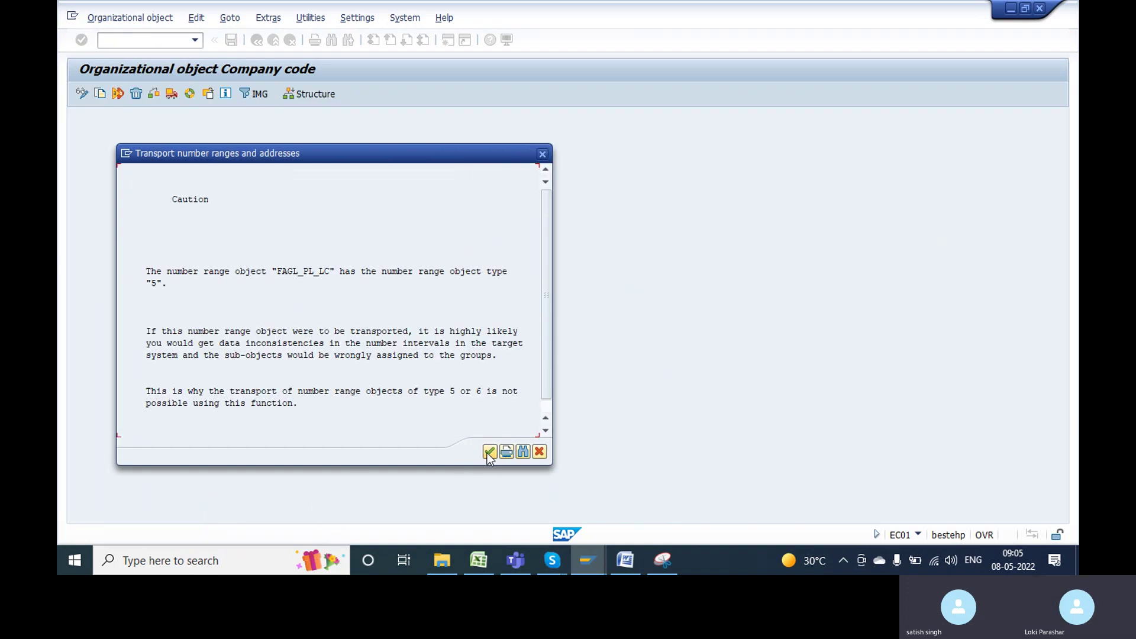
Acknowledge the type 5 number range caution and approve the next interval transport
click(488, 452)
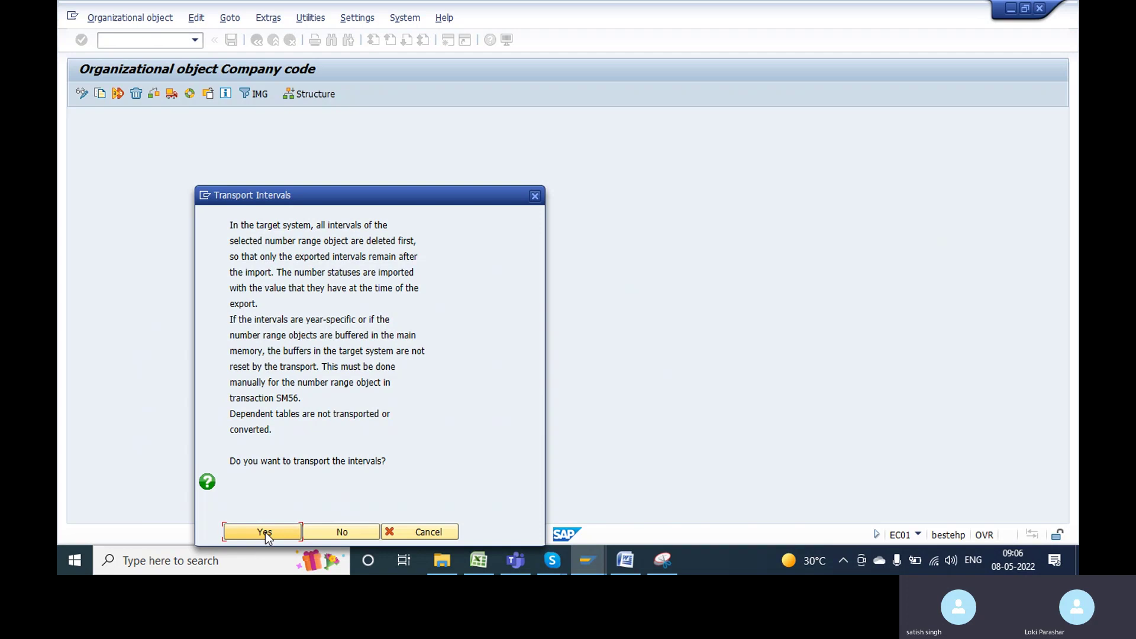
click(265, 531)
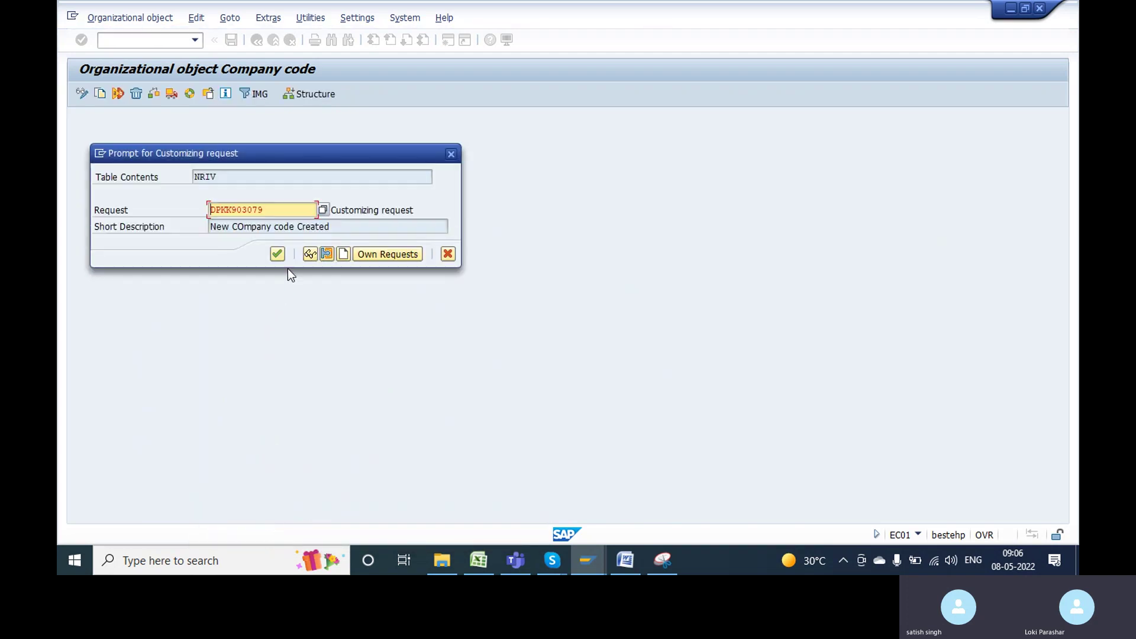
click(282, 255)
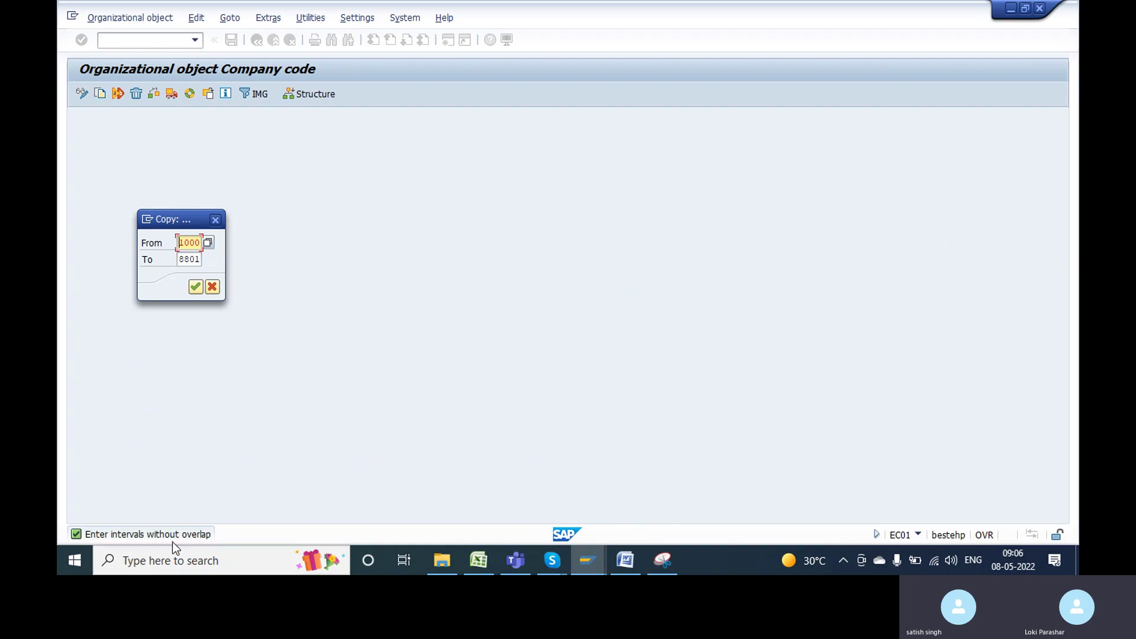
Confirm copying from company code 1000 to 8801 despite existing intervals, and approve the first transport
click(213, 287)
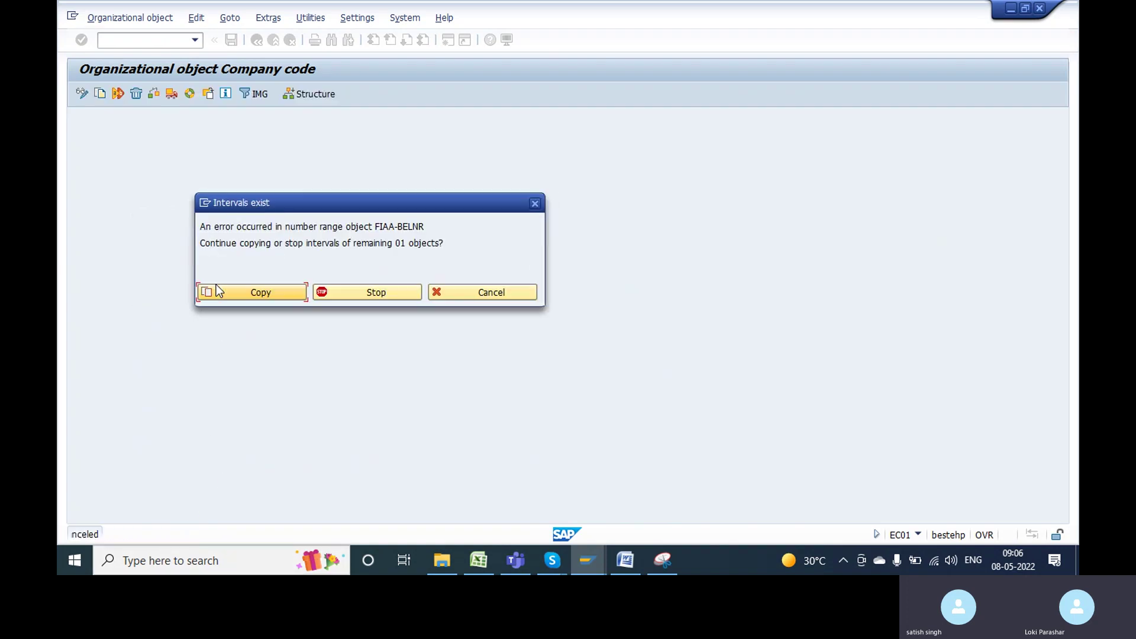
click(248, 295)
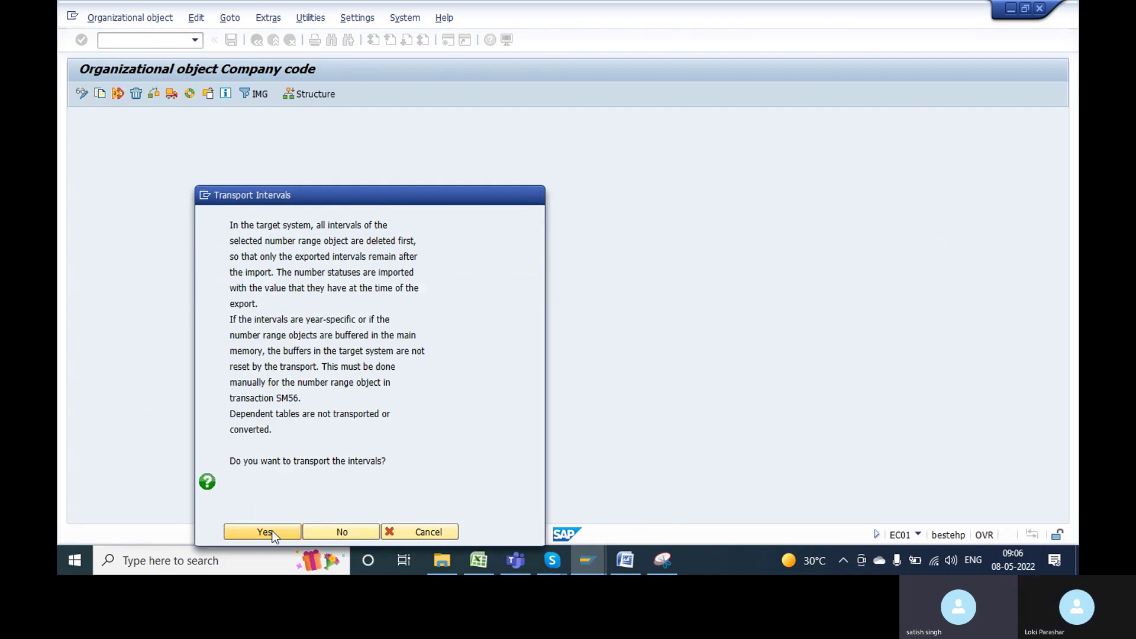
click(264, 532)
click(276, 255)
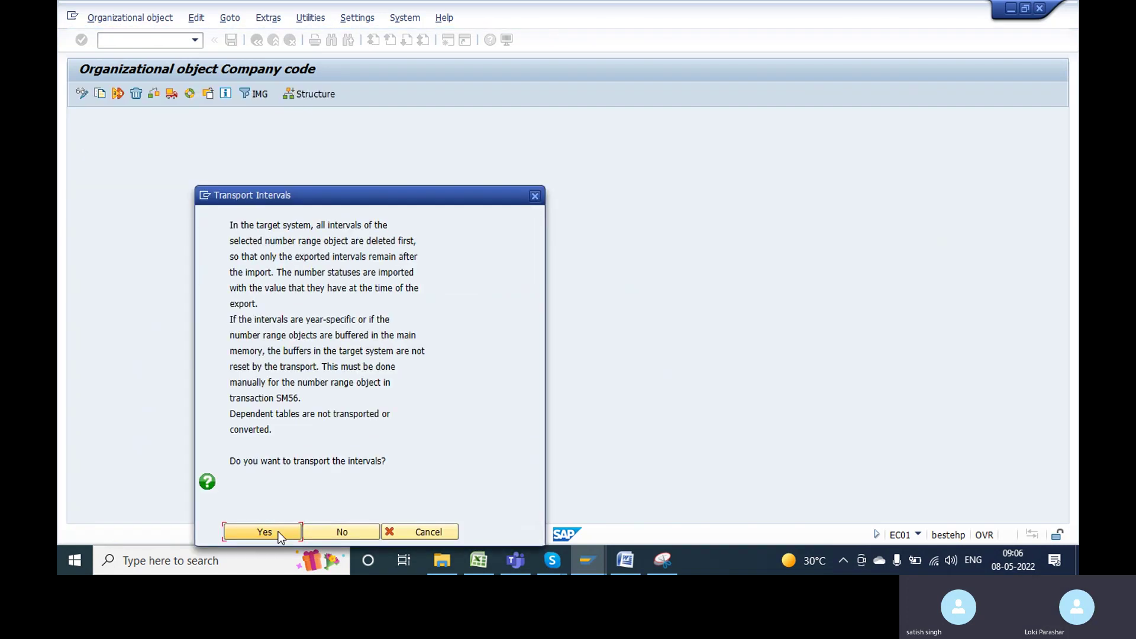
Keep approving interval transports and accepting the customizing request for each following table
click(278, 531)
click(276, 254)
click(285, 529)
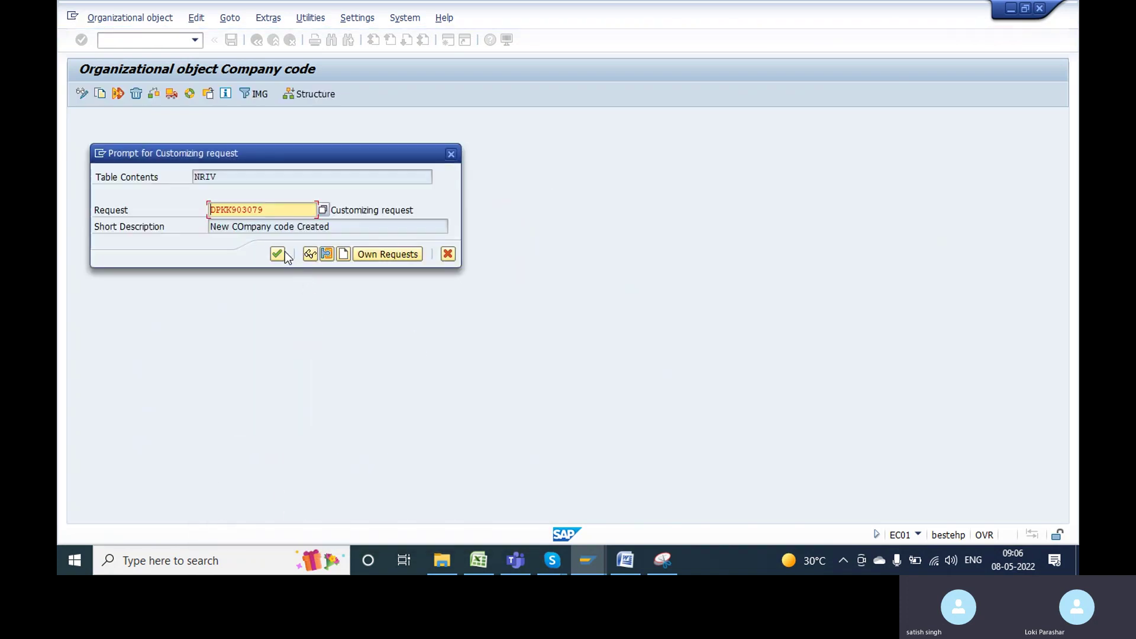
click(283, 253)
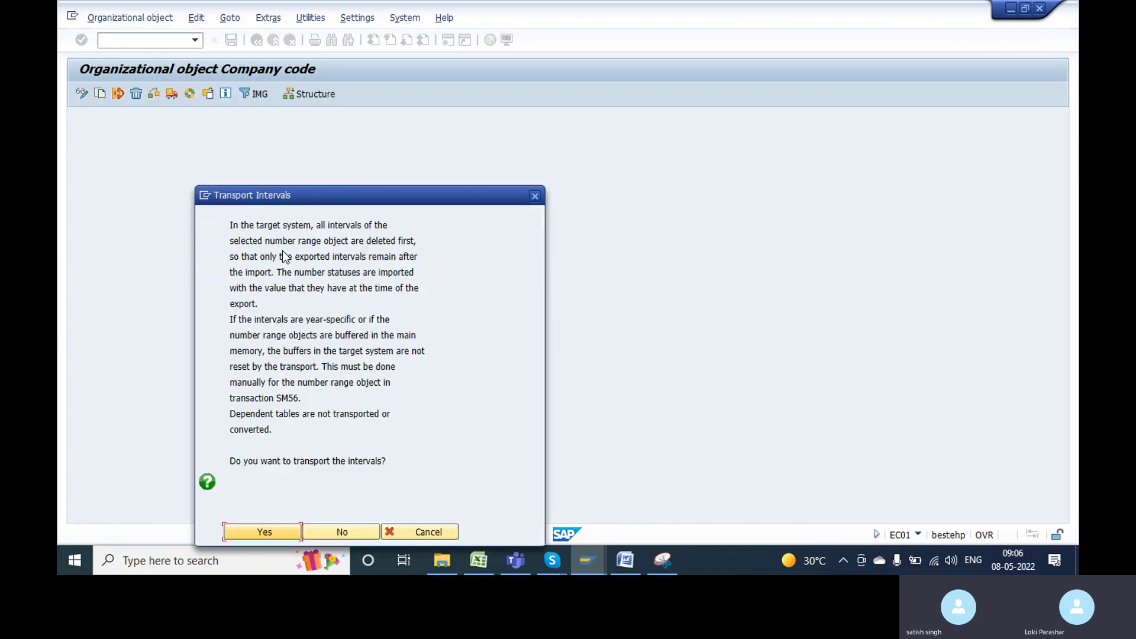
key(Return)
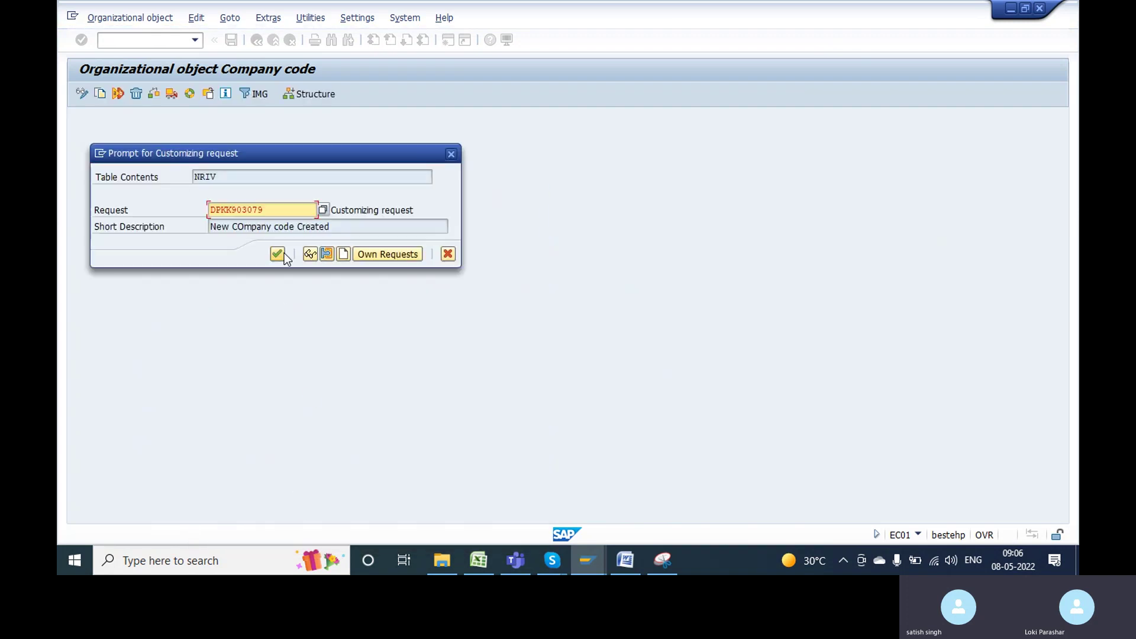
click(282, 253)
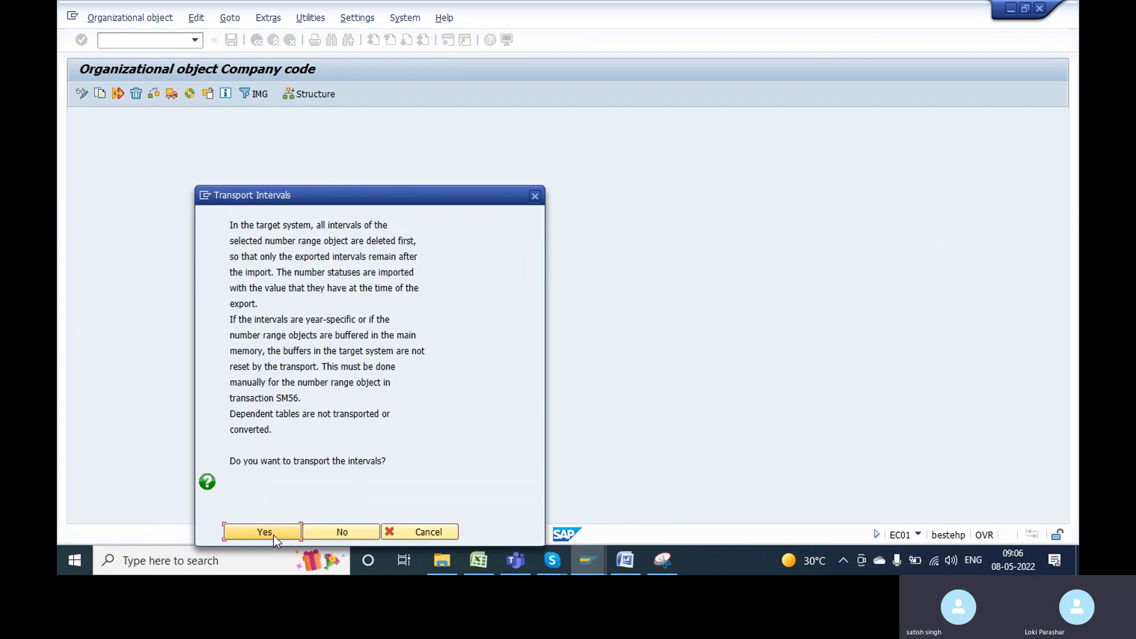
click(275, 538)
click(274, 255)
click(265, 532)
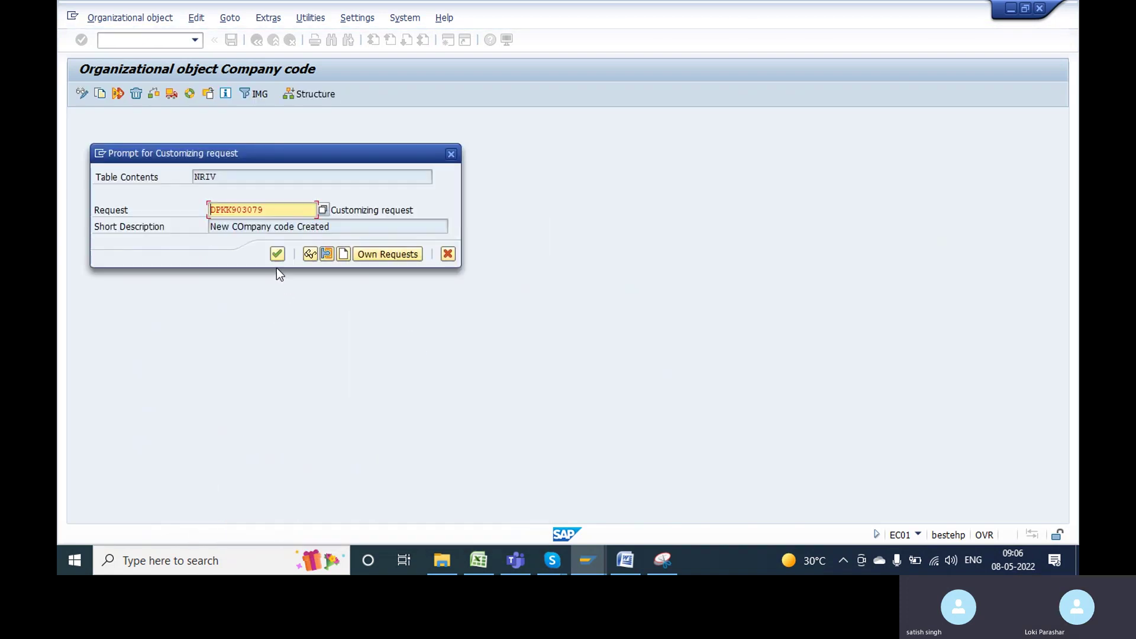
click(271, 257)
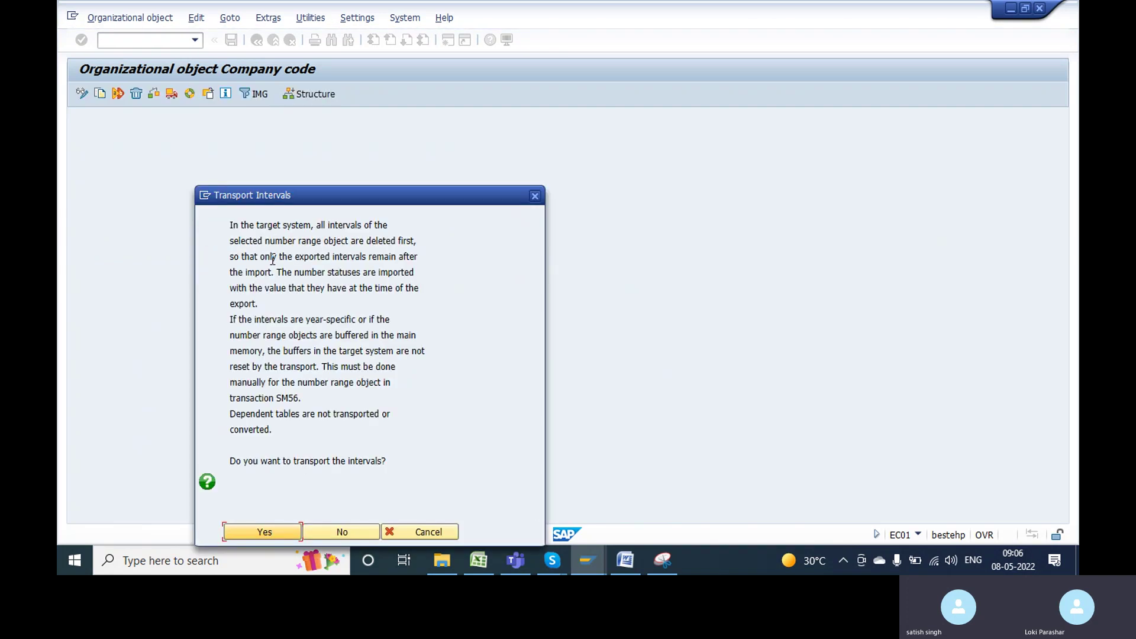
Approve the further NRIV interval transports into the same customizing request
click(275, 531)
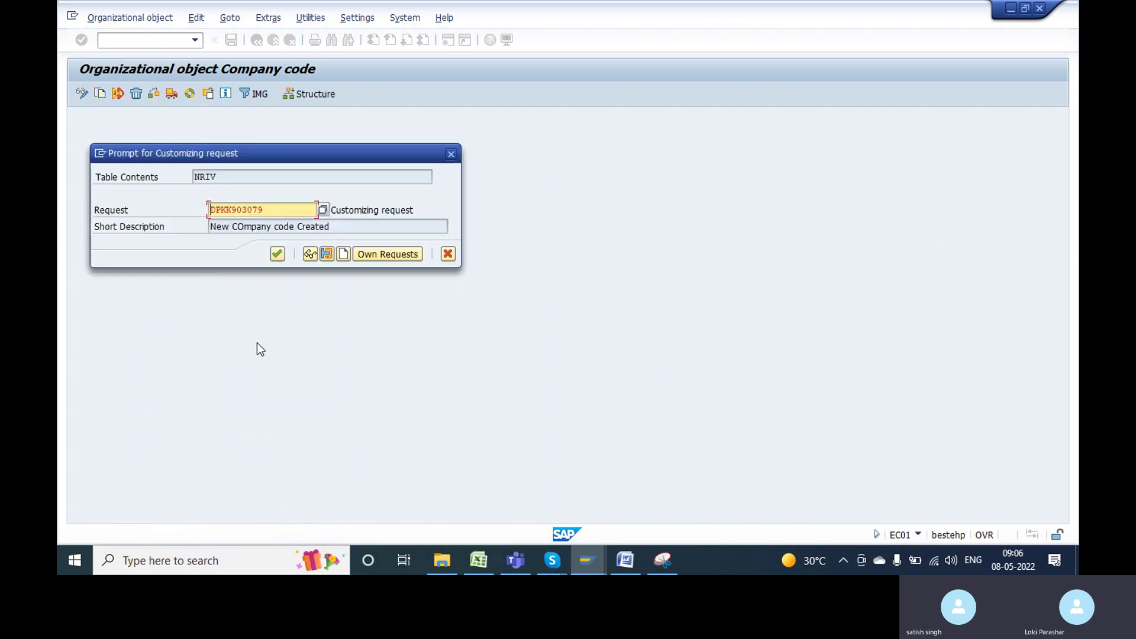
click(277, 254)
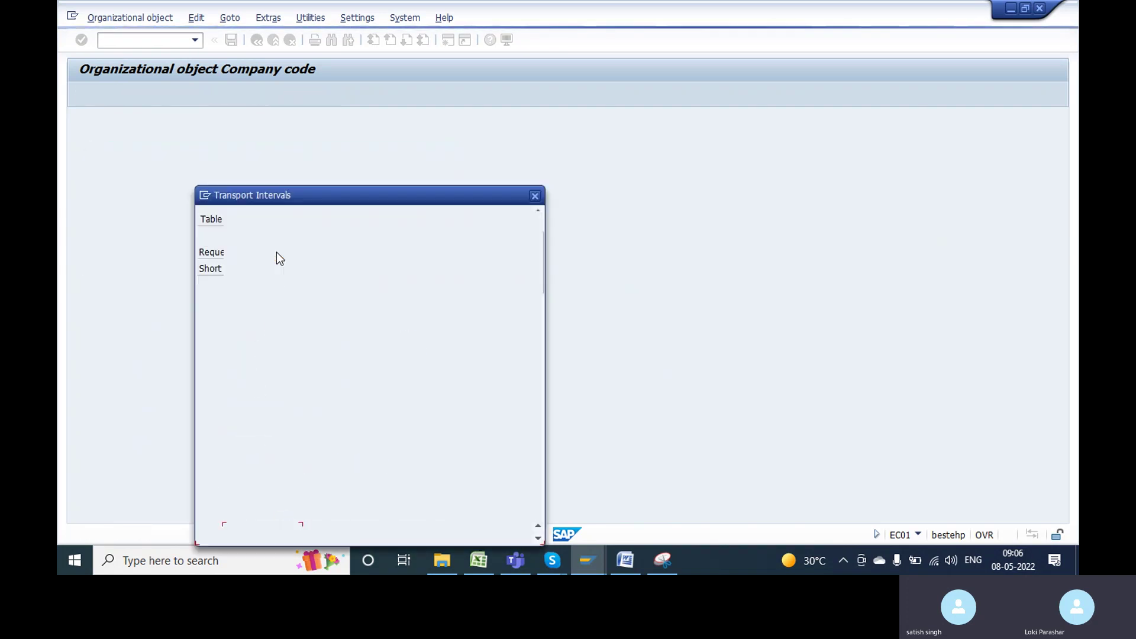
click(276, 530)
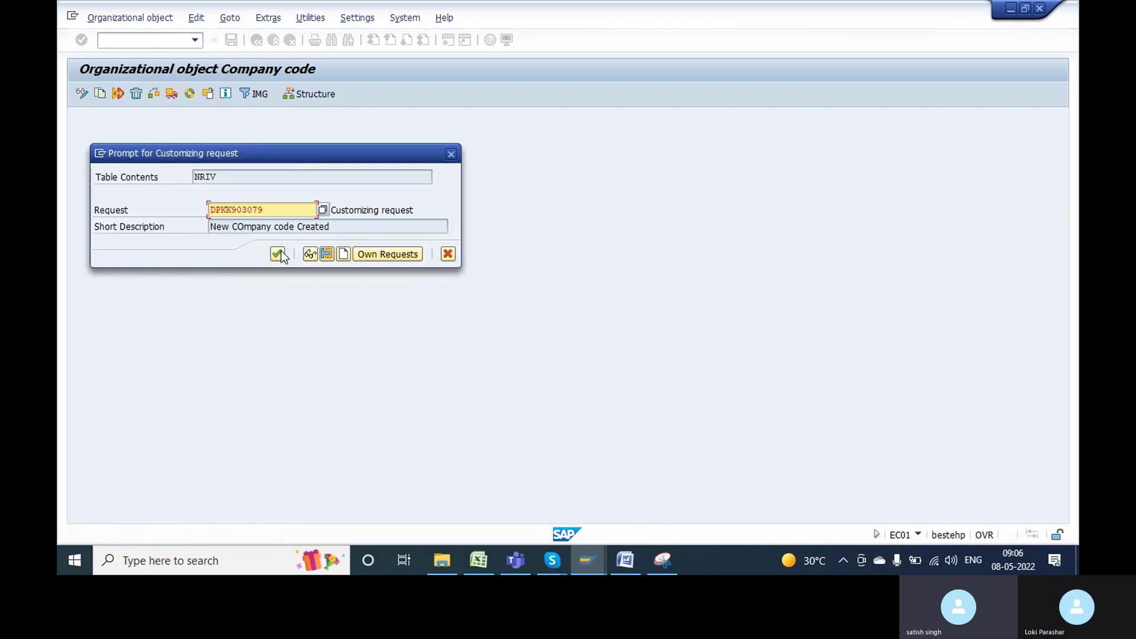
click(281, 253)
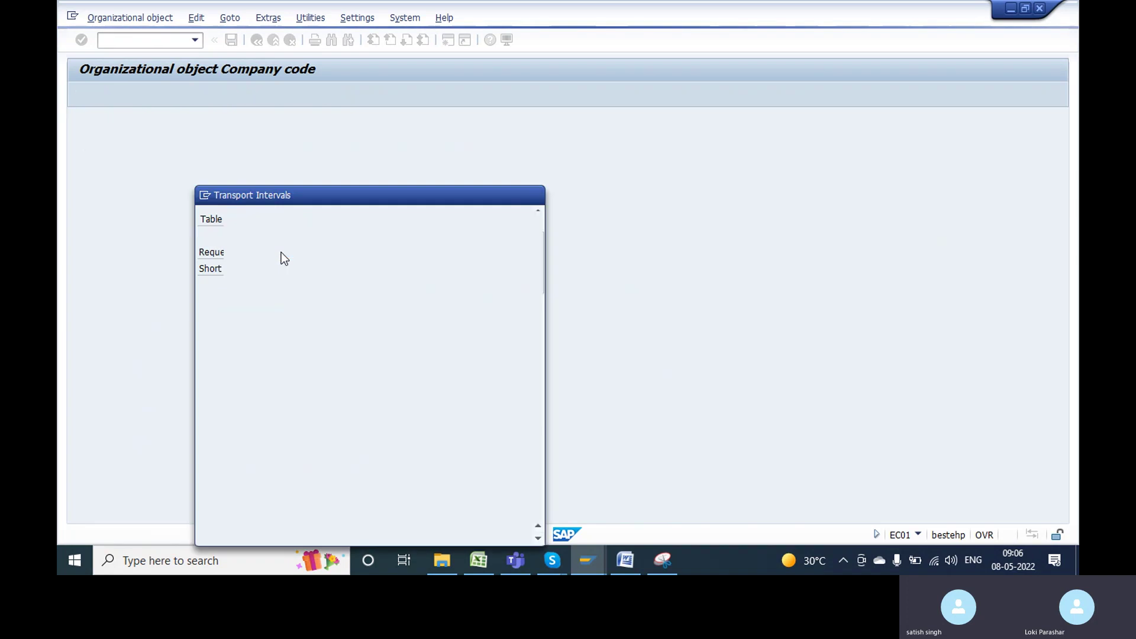
click(290, 531)
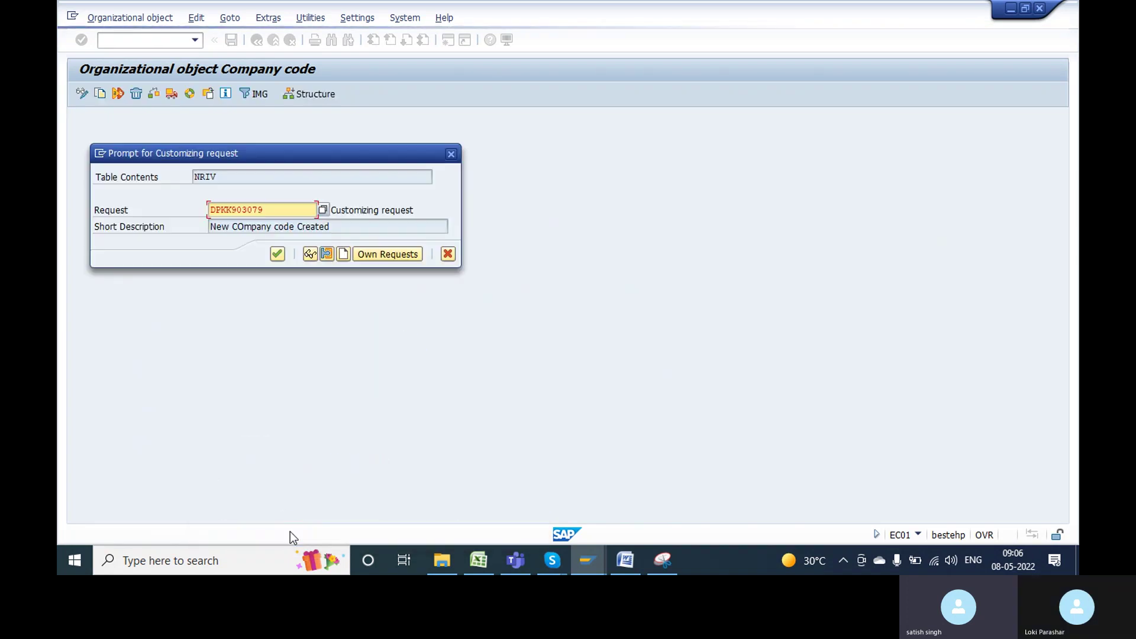
click(277, 254)
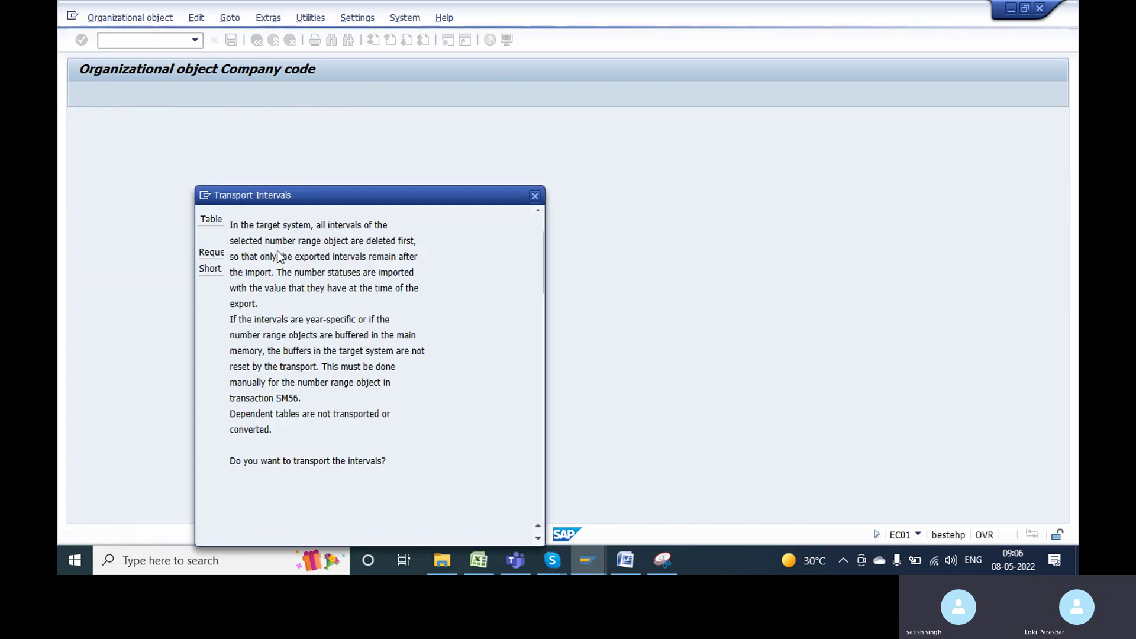
click(283, 526)
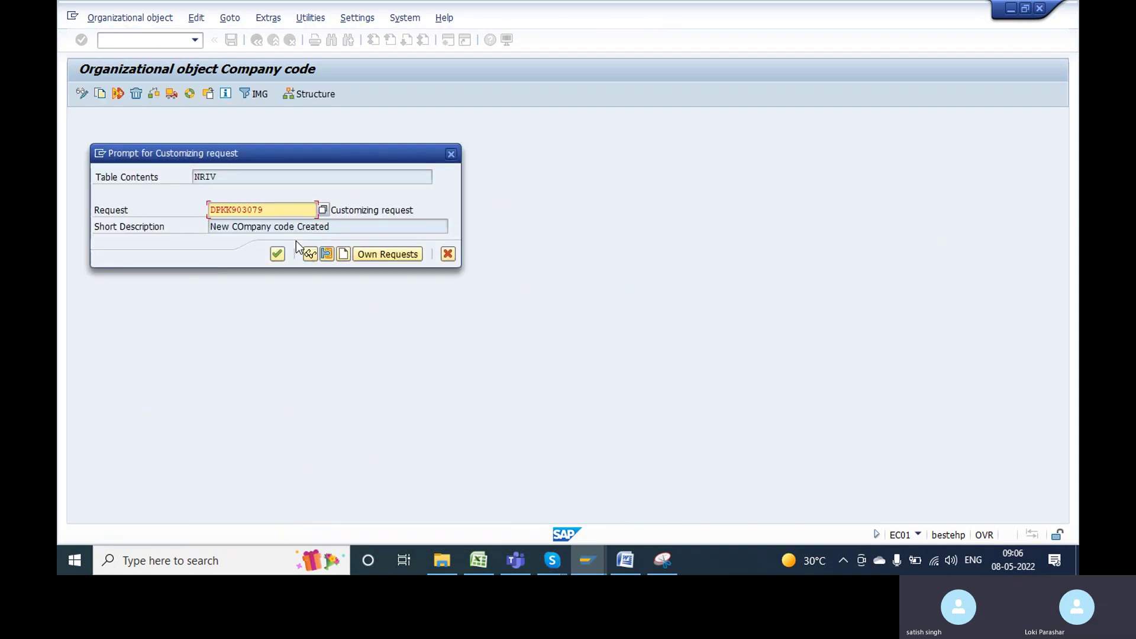
click(278, 253)
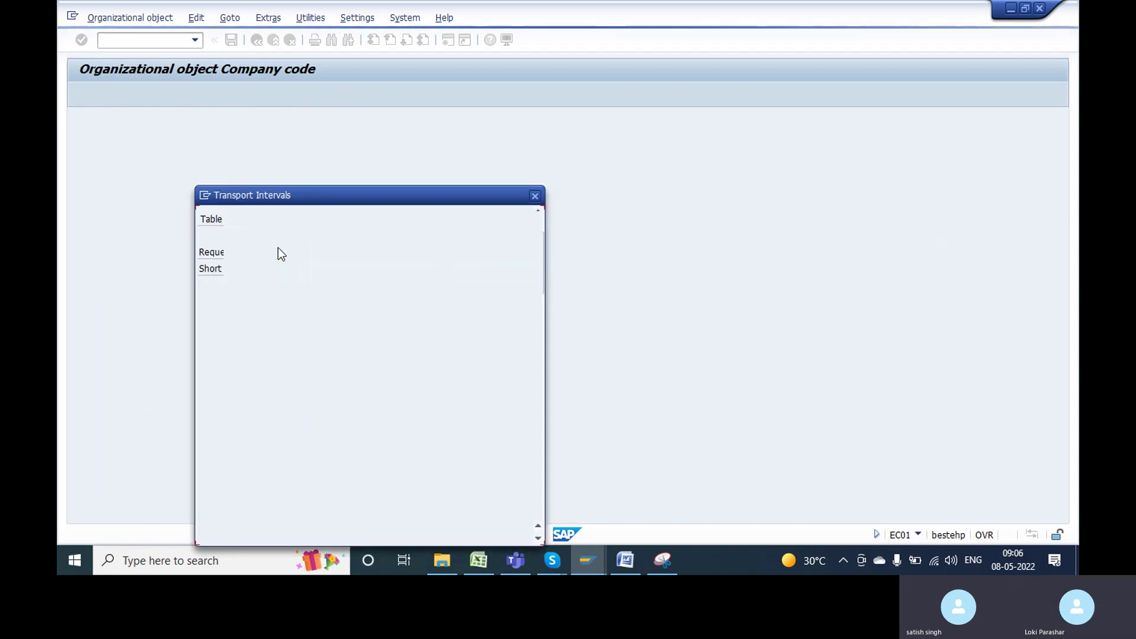
click(276, 532)
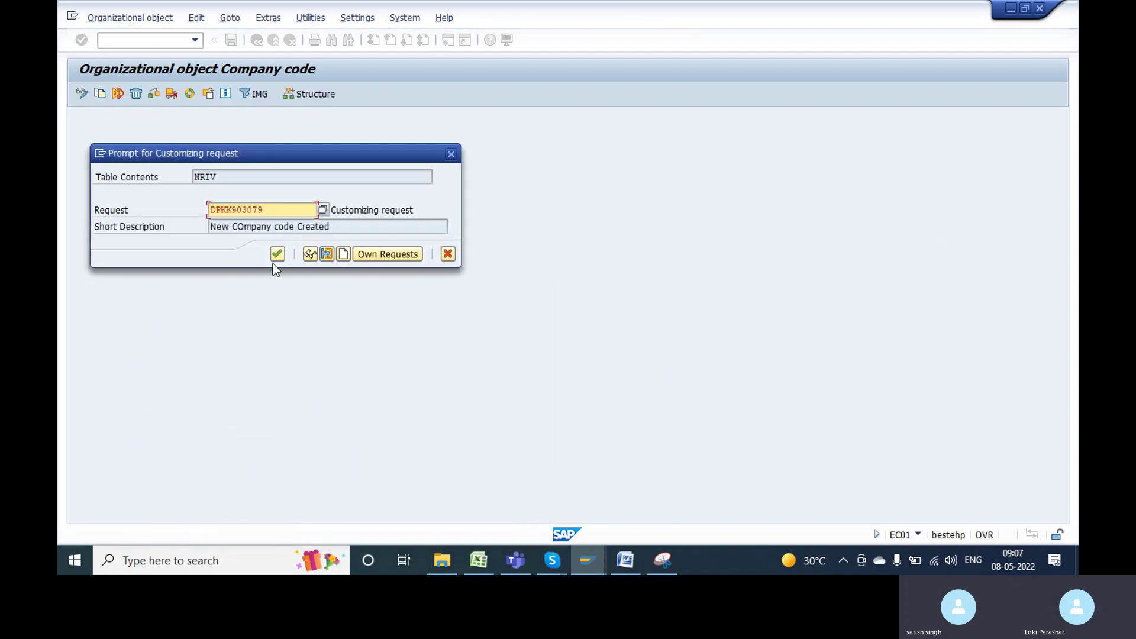
Acknowledge the GL_LOCAL and GL_ROL_LOC number range cautions and approve two more interval transports
click(277, 254)
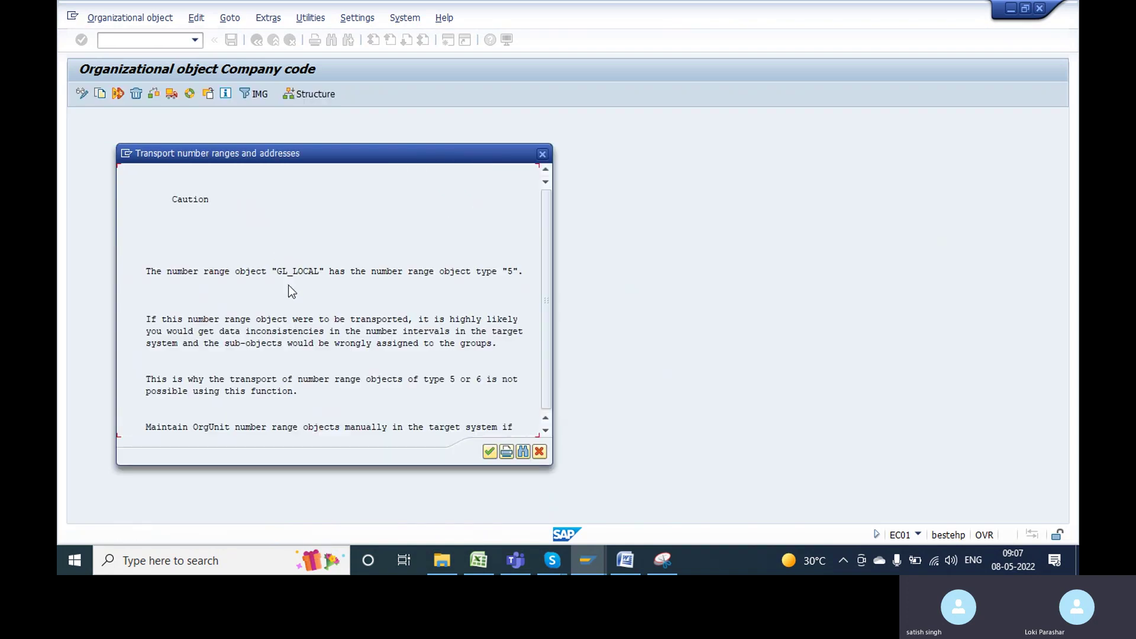
click(489, 452)
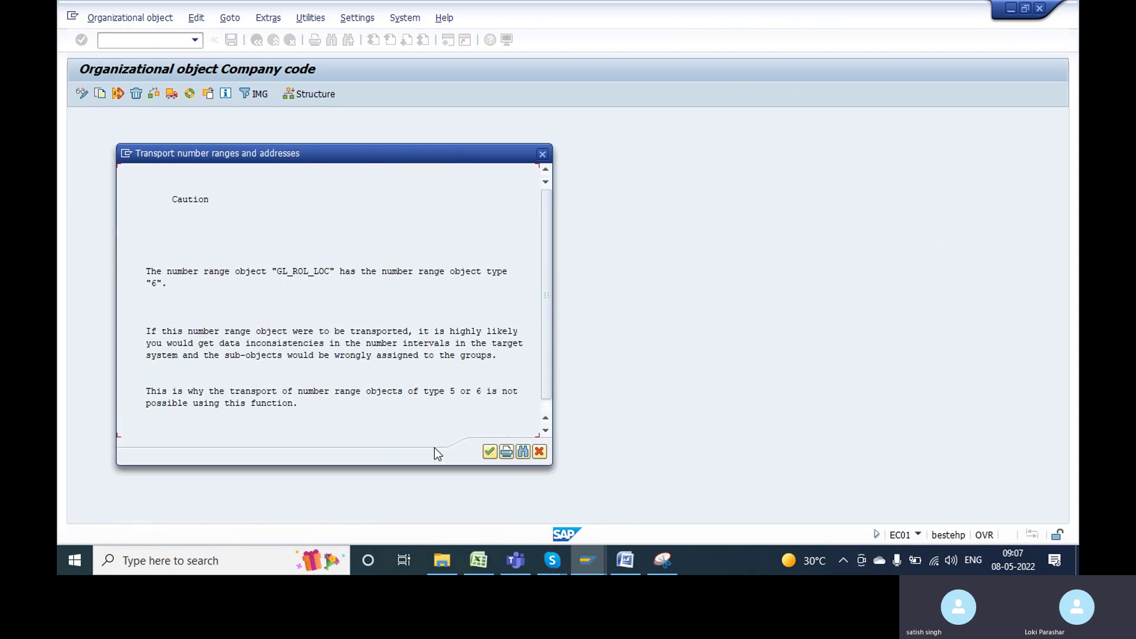
click(490, 455)
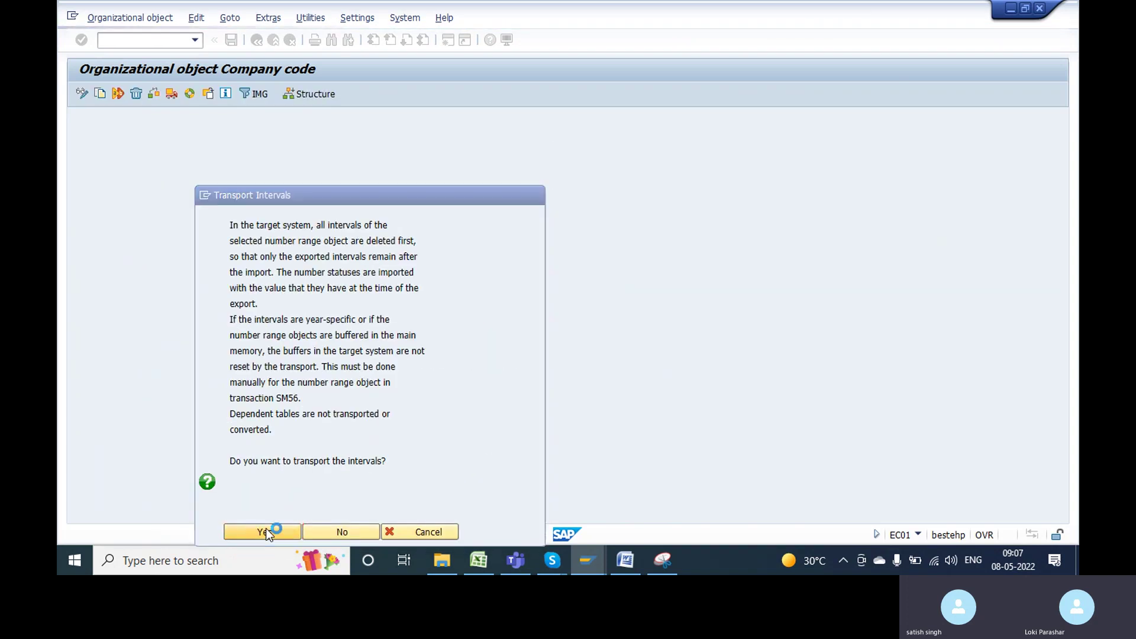
click(264, 532)
click(283, 253)
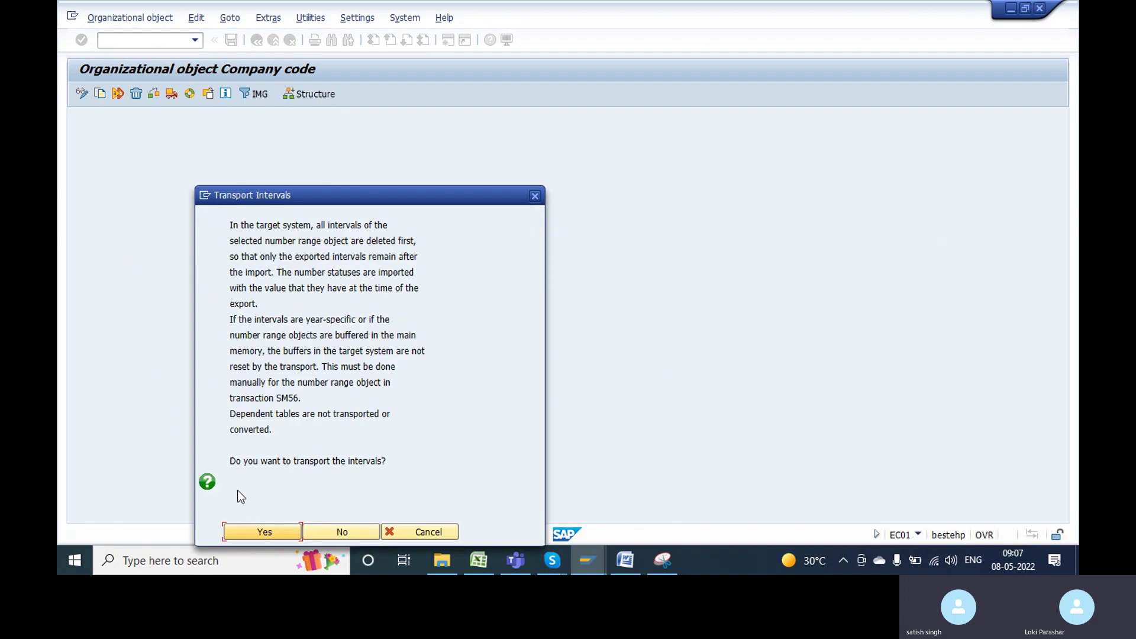
click(253, 531)
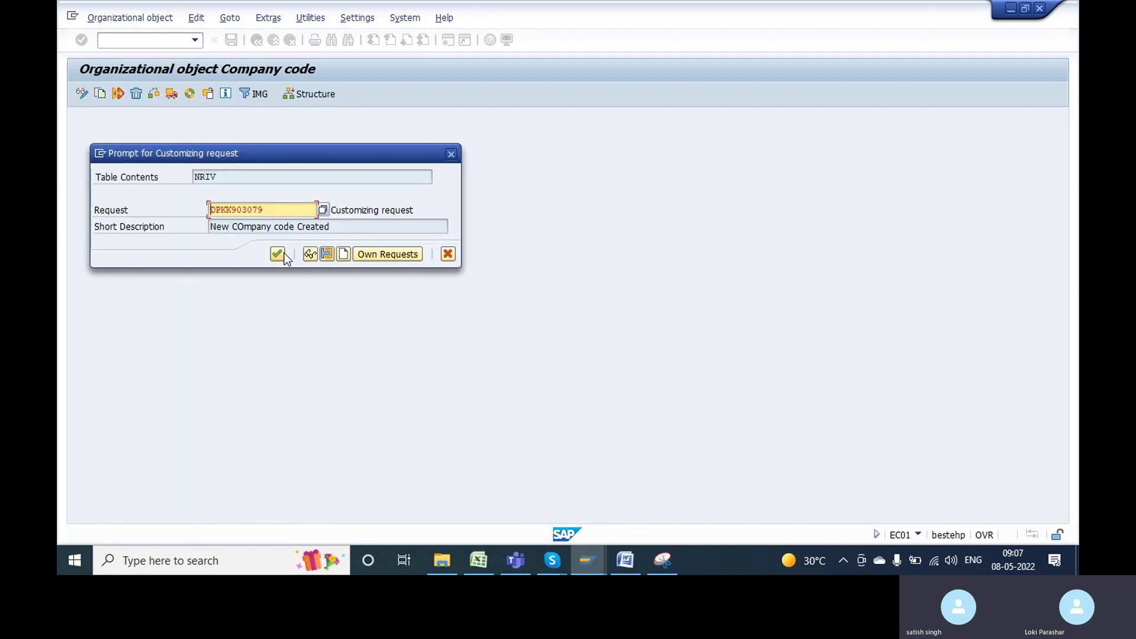
click(284, 253)
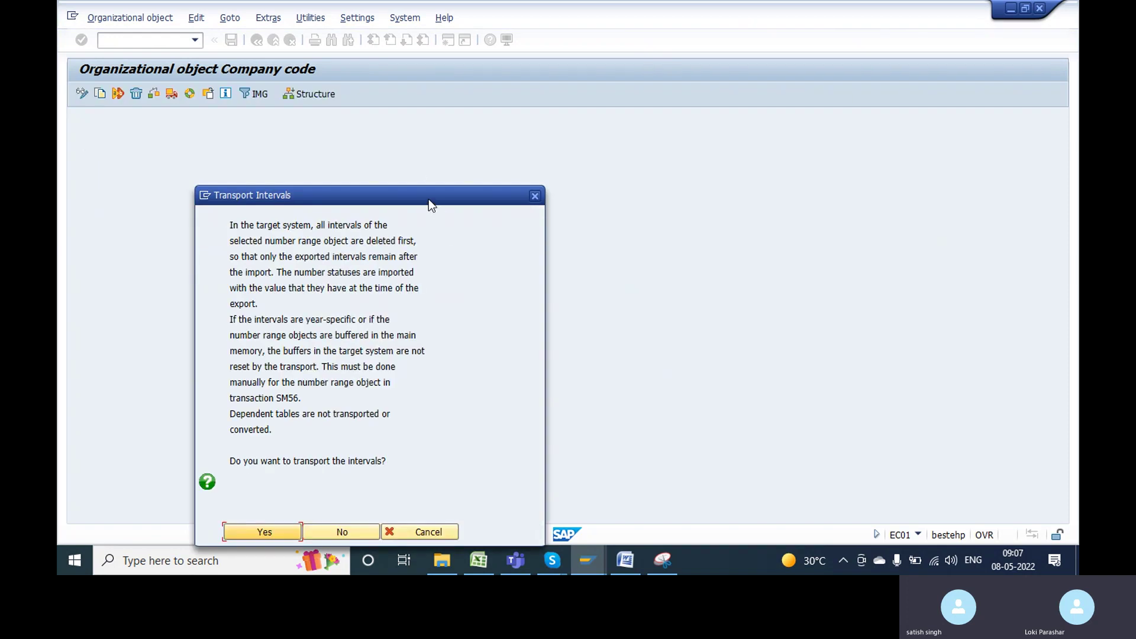
Approve the last interval transports and confirm the final request to finish the copy
drag(428, 199, 449, 133)
click(265, 465)
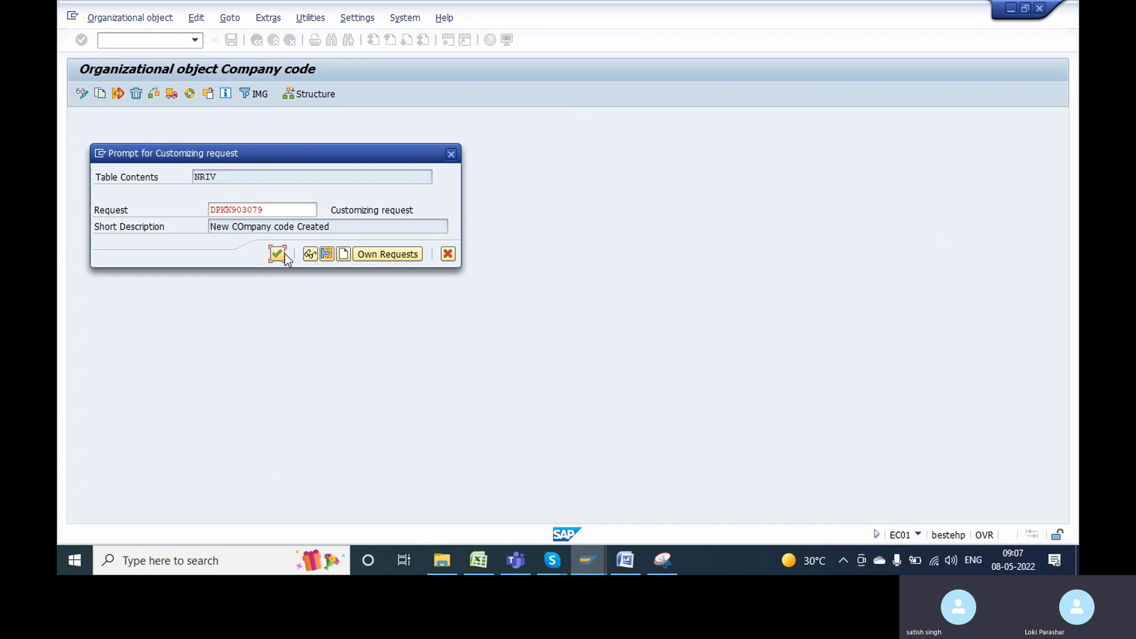
click(281, 252)
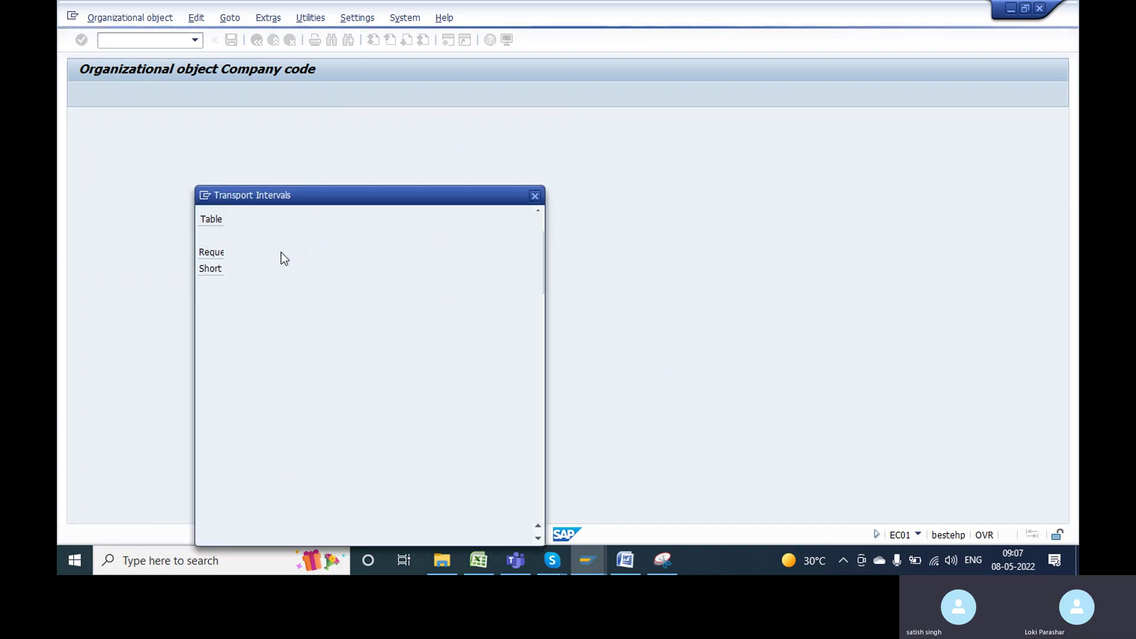
click(270, 526)
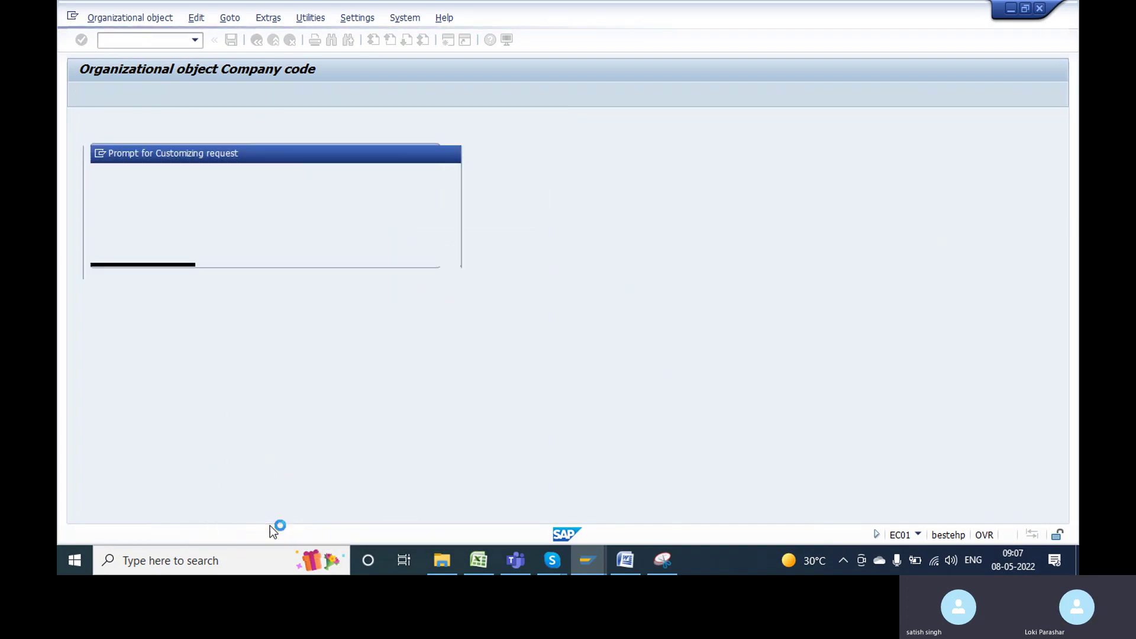
click(278, 254)
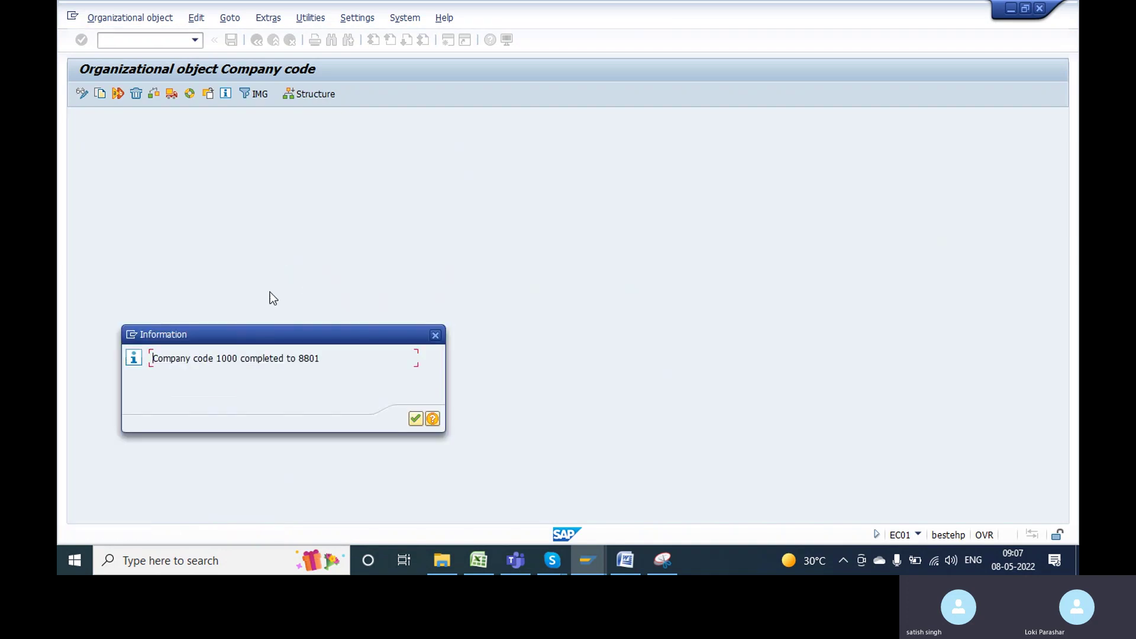
Dismiss the 'Company code 1000 completed to 8801' message and return to the Word notes
drag(155, 358, 318, 364)
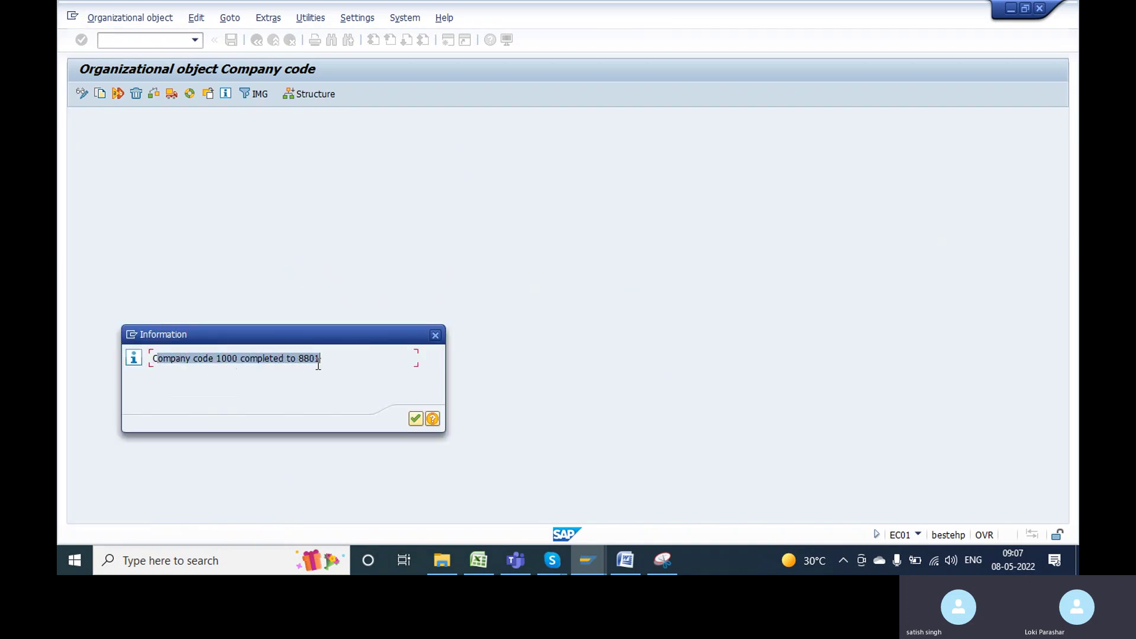
click(416, 419)
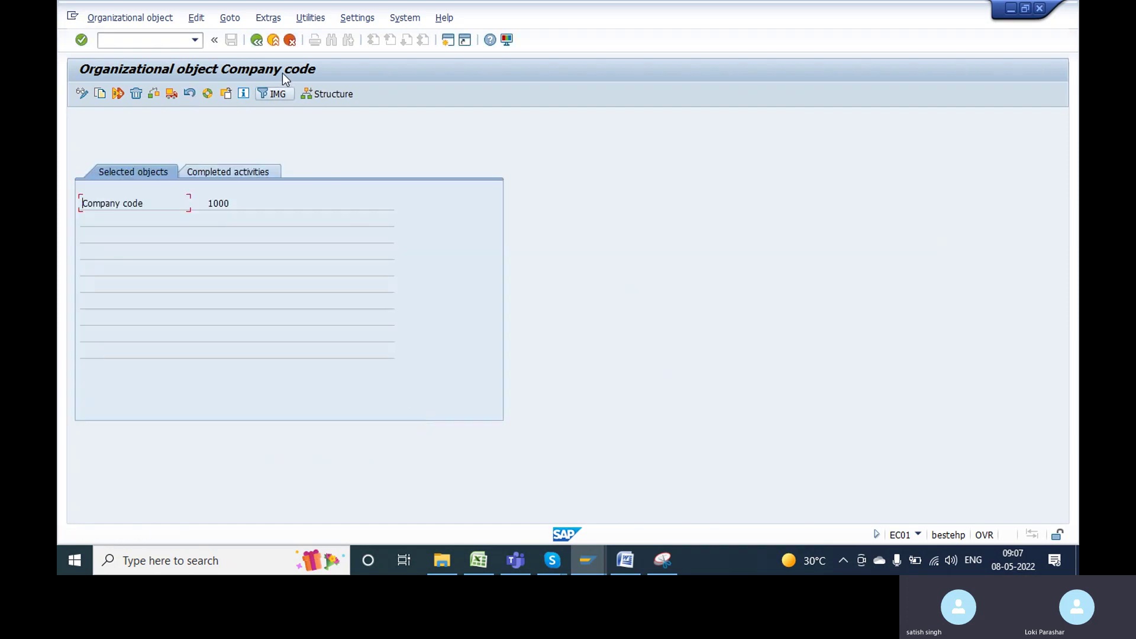
click(633, 552)
click(398, 360)
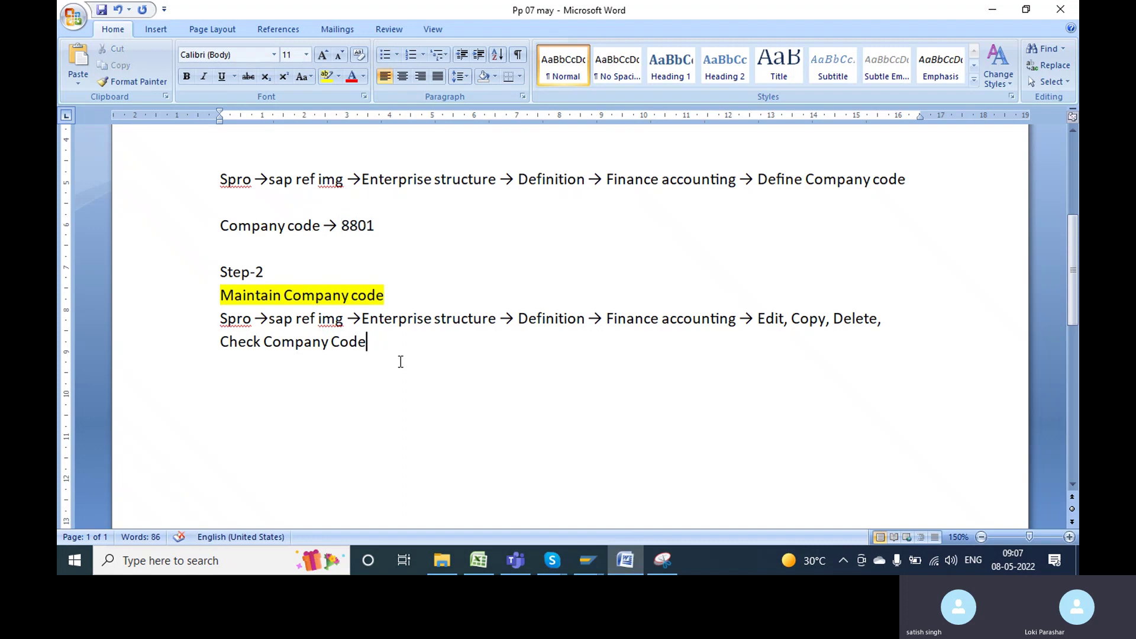
Note '--> Copied from the standard company code → 1000' below Check Company Code
text(--> COPOIED)
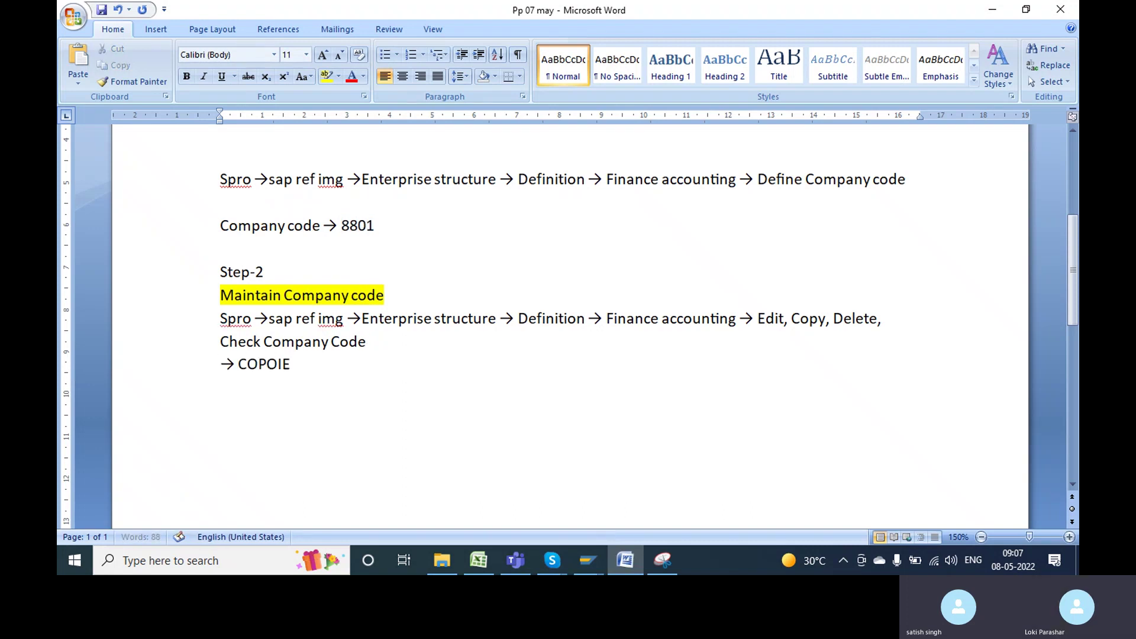
key(BackSpace)
key(BackSpace)
key(BackSpace)
key(BackSpace)
key(BackSpace)
key(BackSpace)
key(BackSpace)
key(BackSpace)
text(opied from the sta)
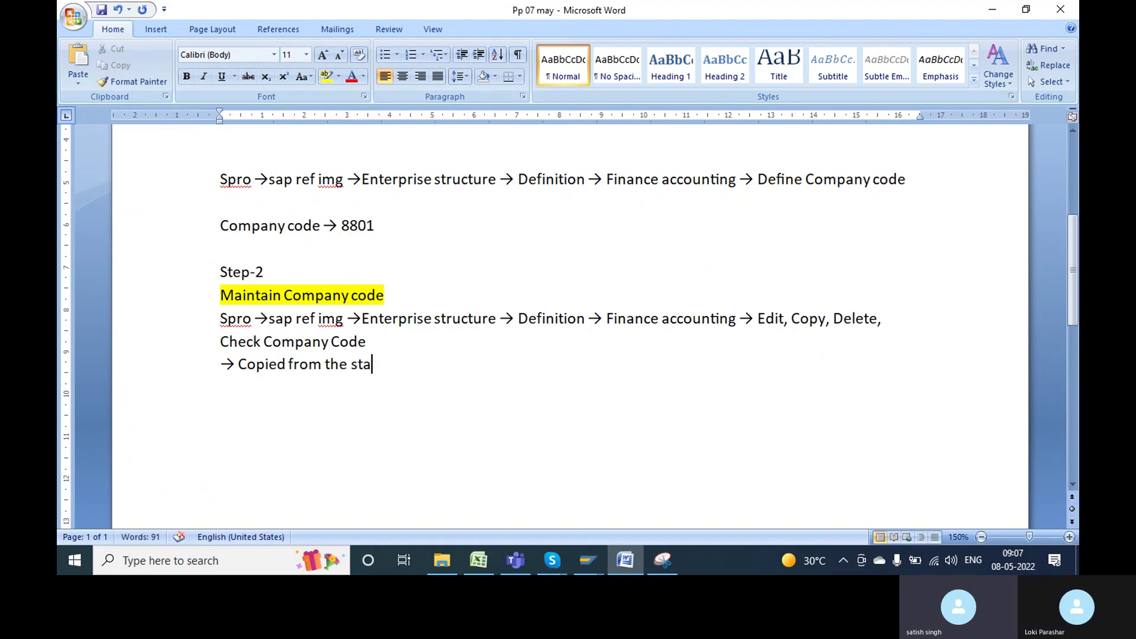
text(ndard copan)
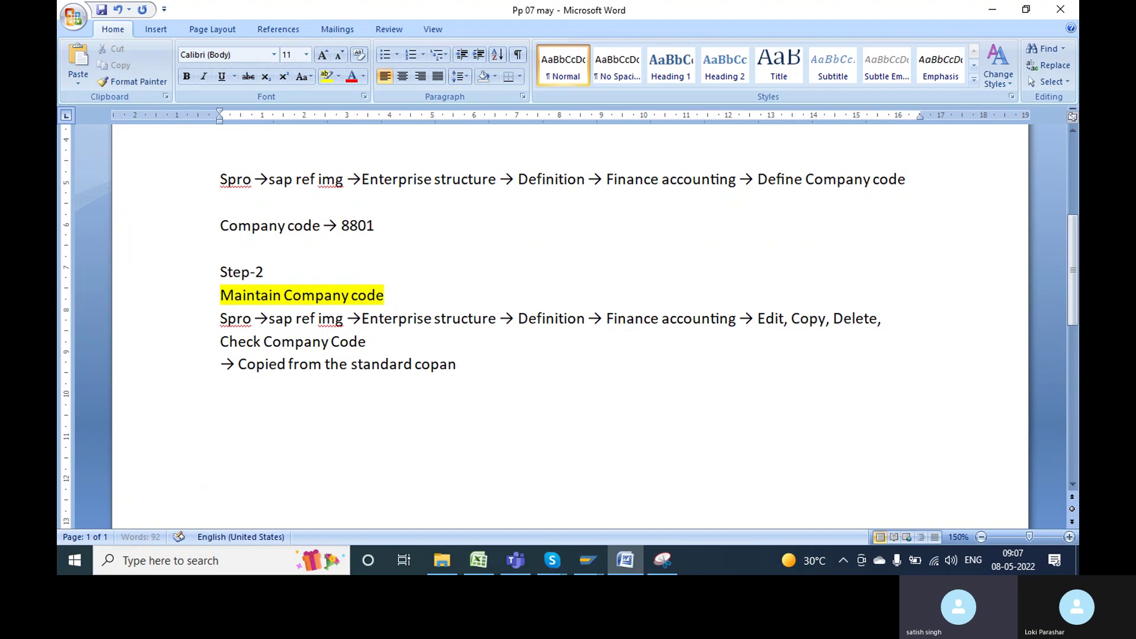
key(BackSpace)
key(BackSpace)
key(BackSpace)
text(mpany cdeo)
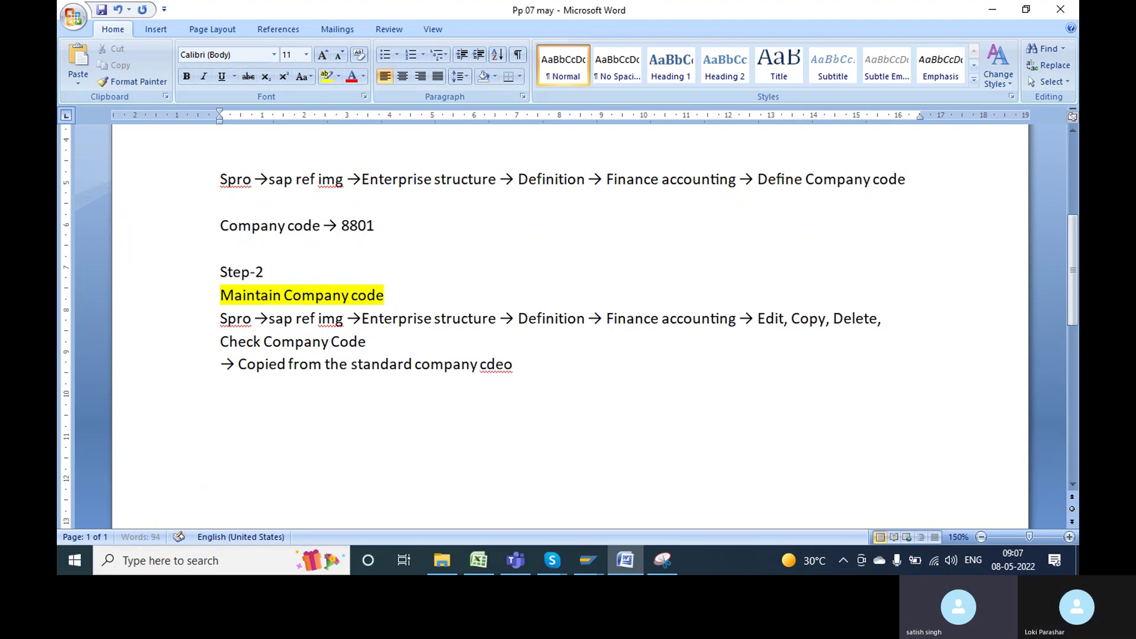
key(BackSpace)
key(BackSpace)
key(BackSpace)
text(ode →1000)
Add the line '→ Maintain detail about Company' beneath it
key(Return)
text(→)
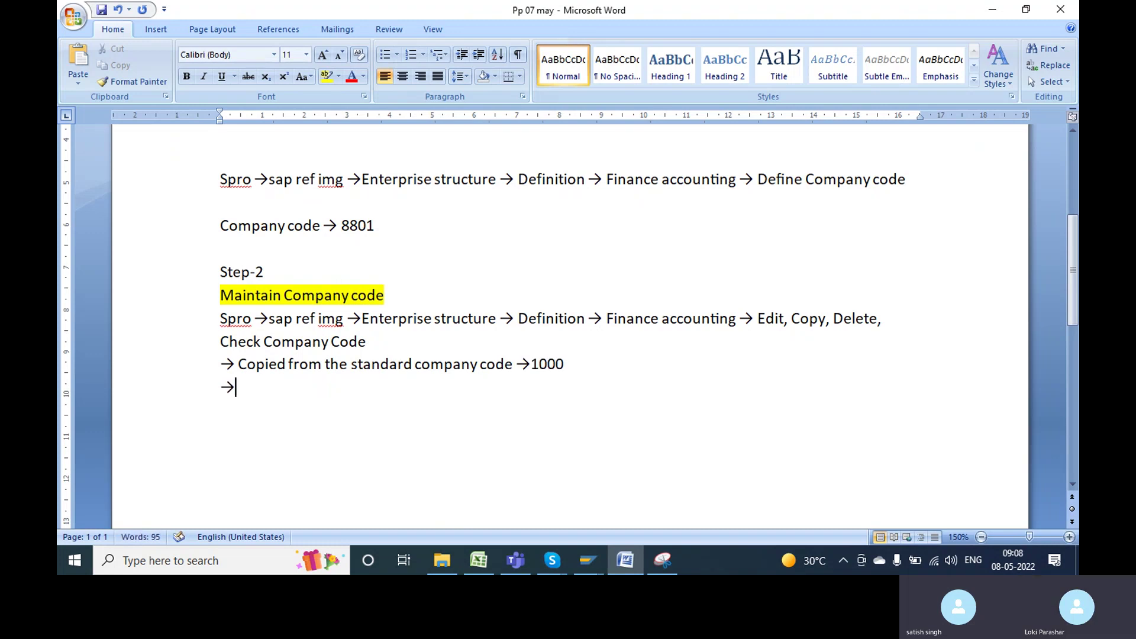
text(mainatian)
key(BackSpace)
key(BackSpace)
key(BackSpace)
key(BackSpace)
key(BackSpace)
key(BackSpace)
key(BackSpace)
key(BackSpace)
key(BackSpace)
text(Maintai)
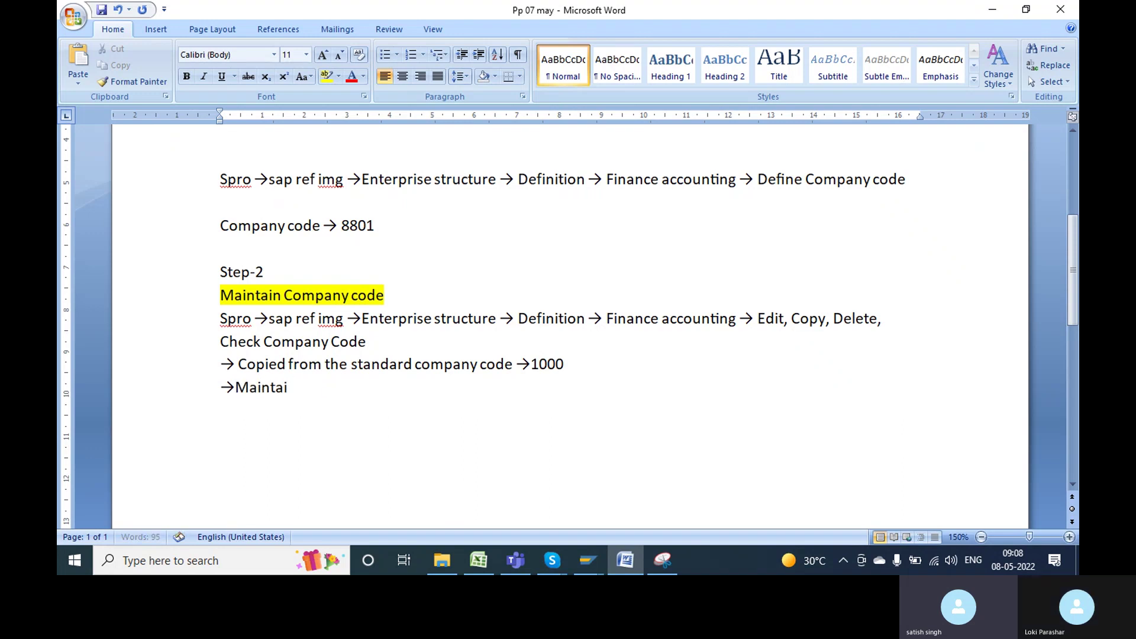
text(ne)
key(BackSpace)
text(Ad)
key(BackSpace)
key(BackSpace)
text(de)
text(etail a)
text(bout Company)
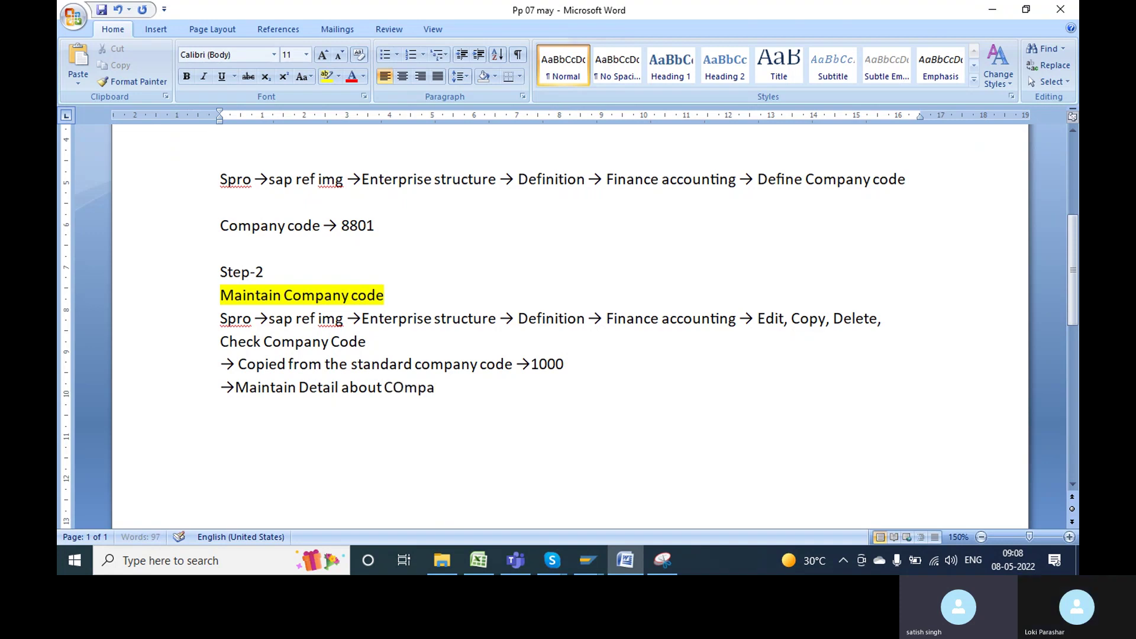
Highlight the new note lines and go back to SAP's Choose Activity list
key(alt)
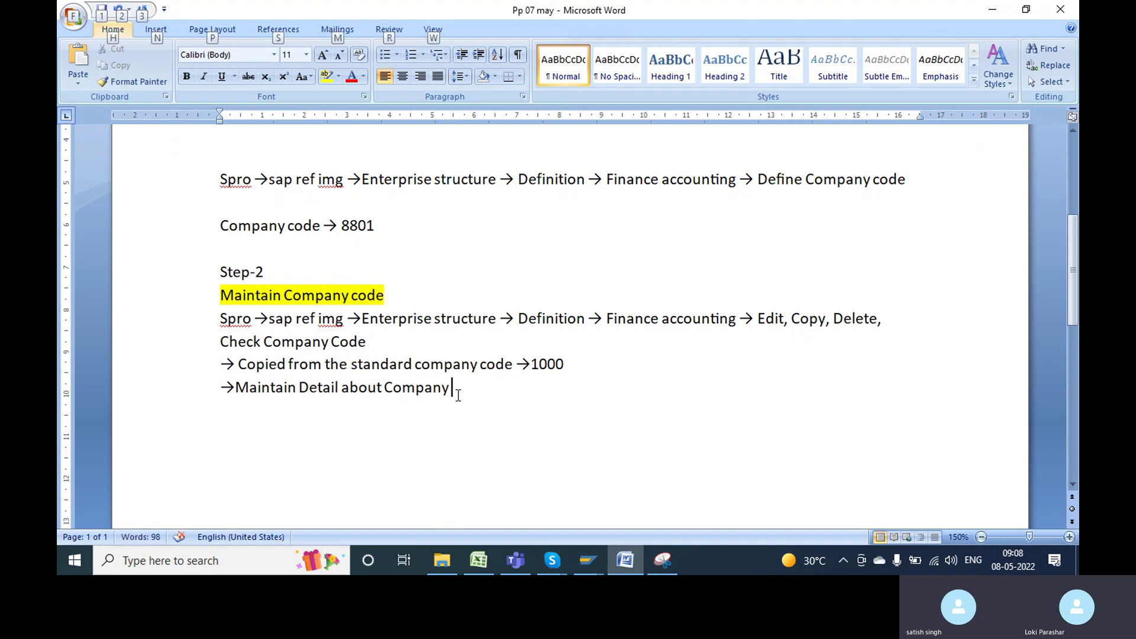
drag(457, 395, 236, 347)
click(361, 449)
click(587, 560)
click(256, 40)
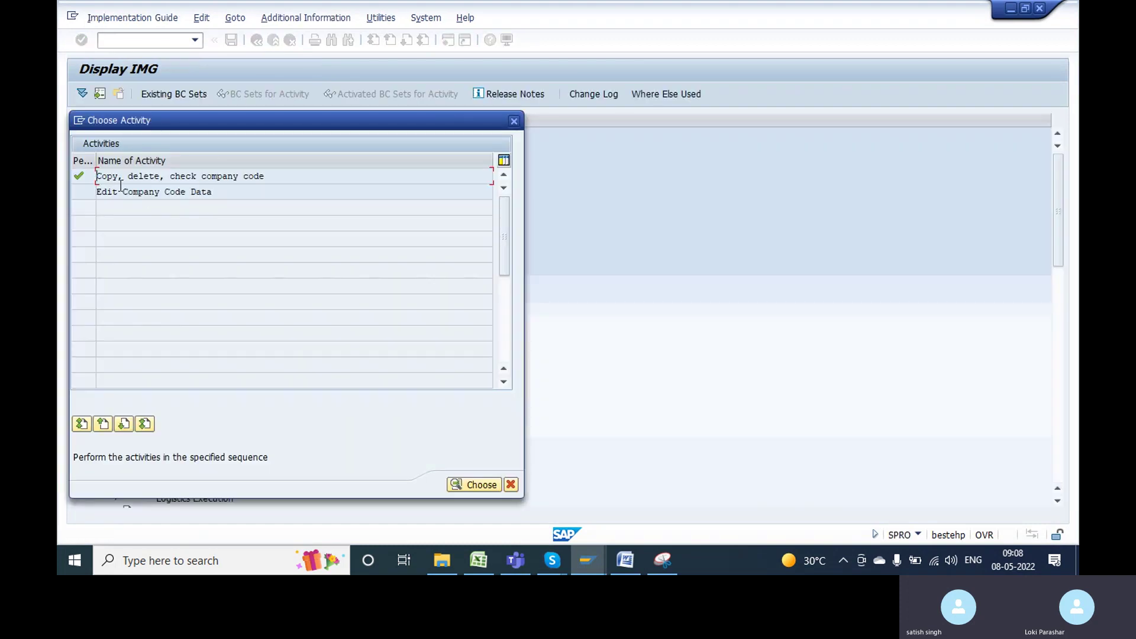
Open Edit Company Code Data, highlight the locked-data message and locking user, then bring up pp 07-may
double_click(171, 192)
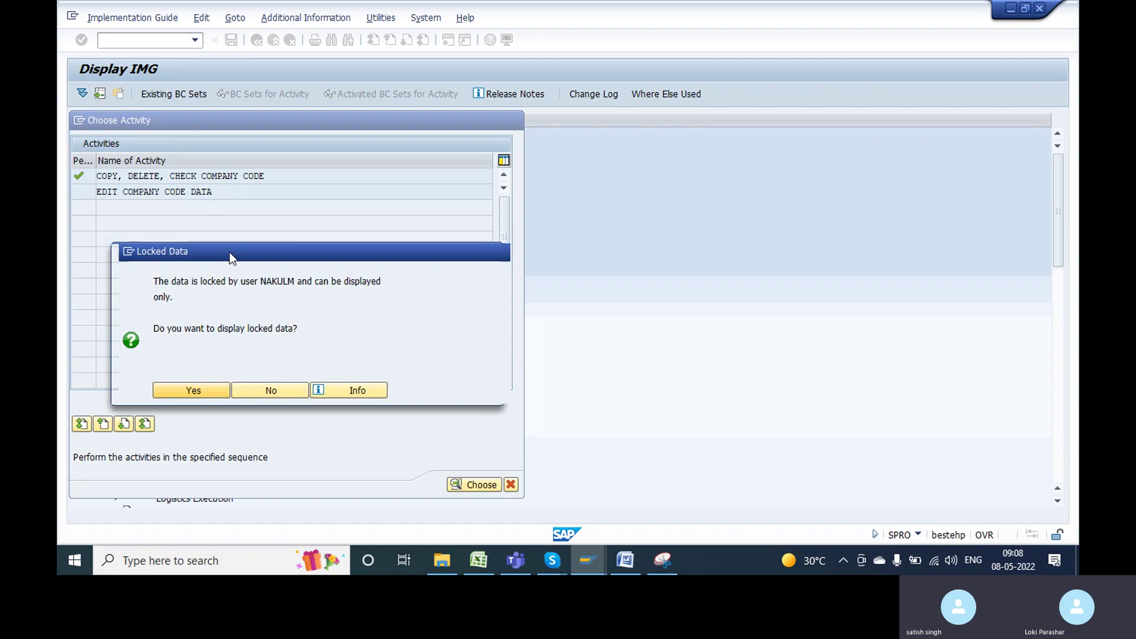
drag(221, 253, 544, 245)
drag(477, 275, 669, 277)
click(592, 323)
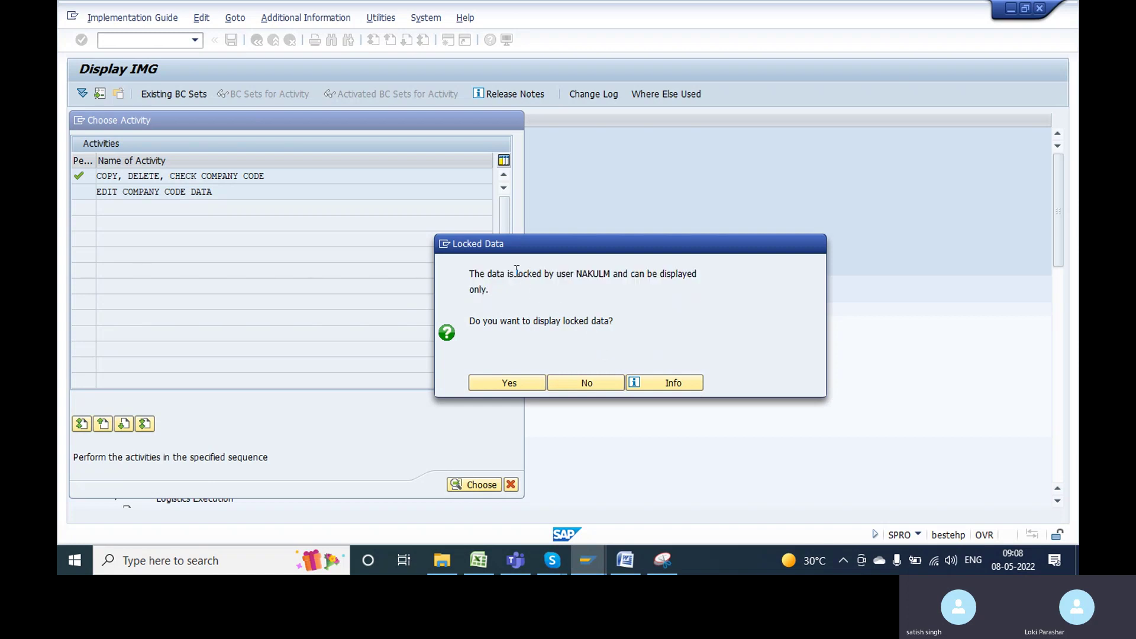
drag(475, 267, 554, 283)
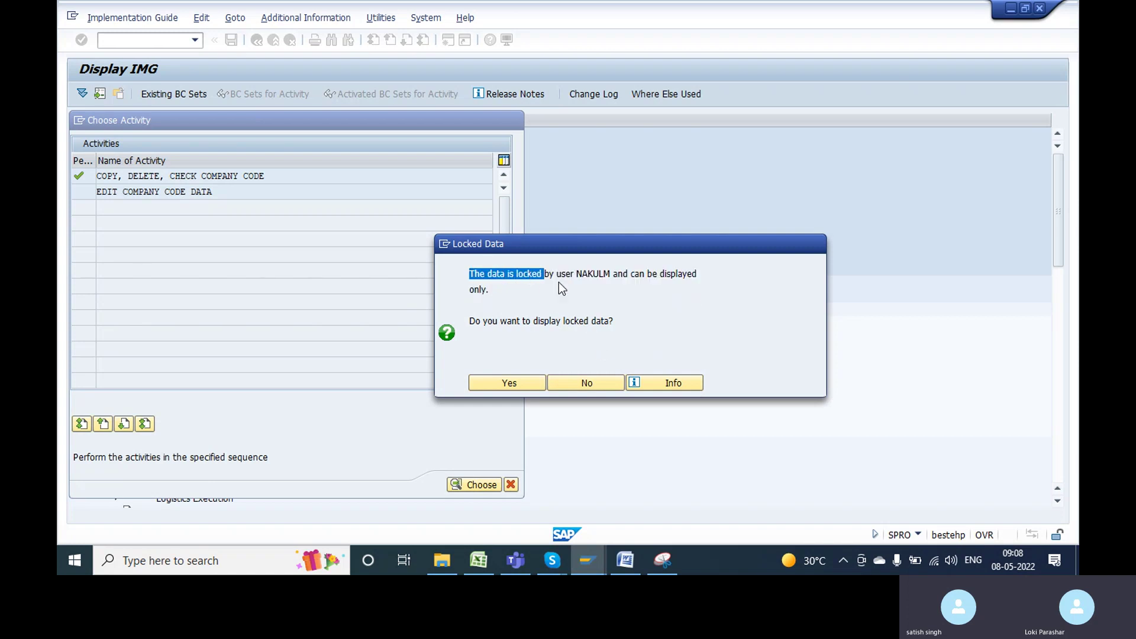
double_click(590, 270)
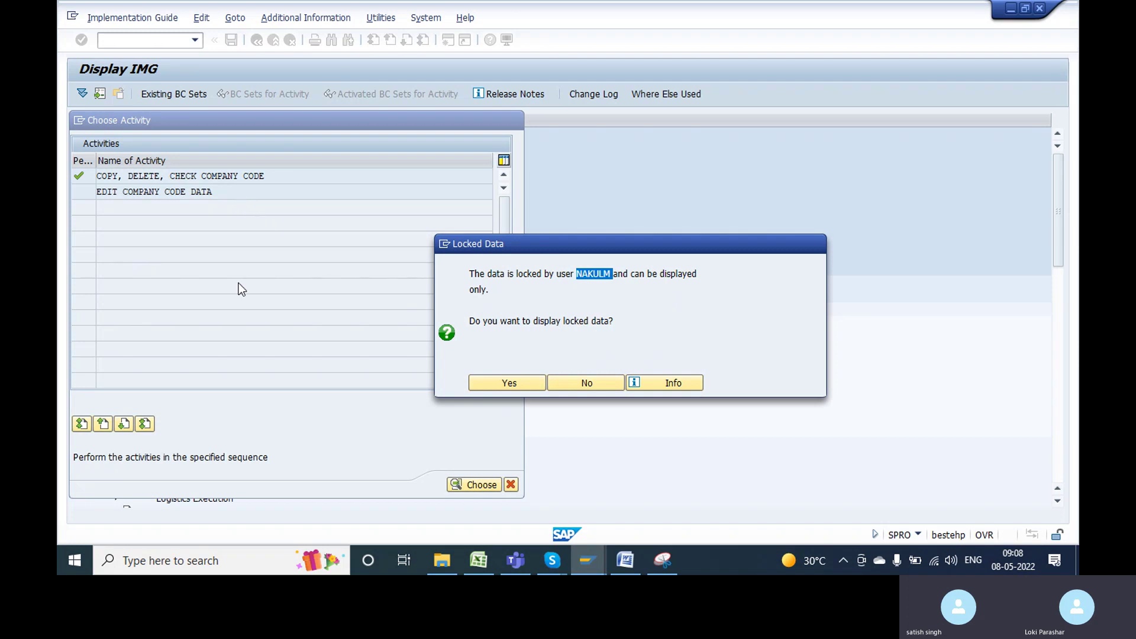
click(467, 552)
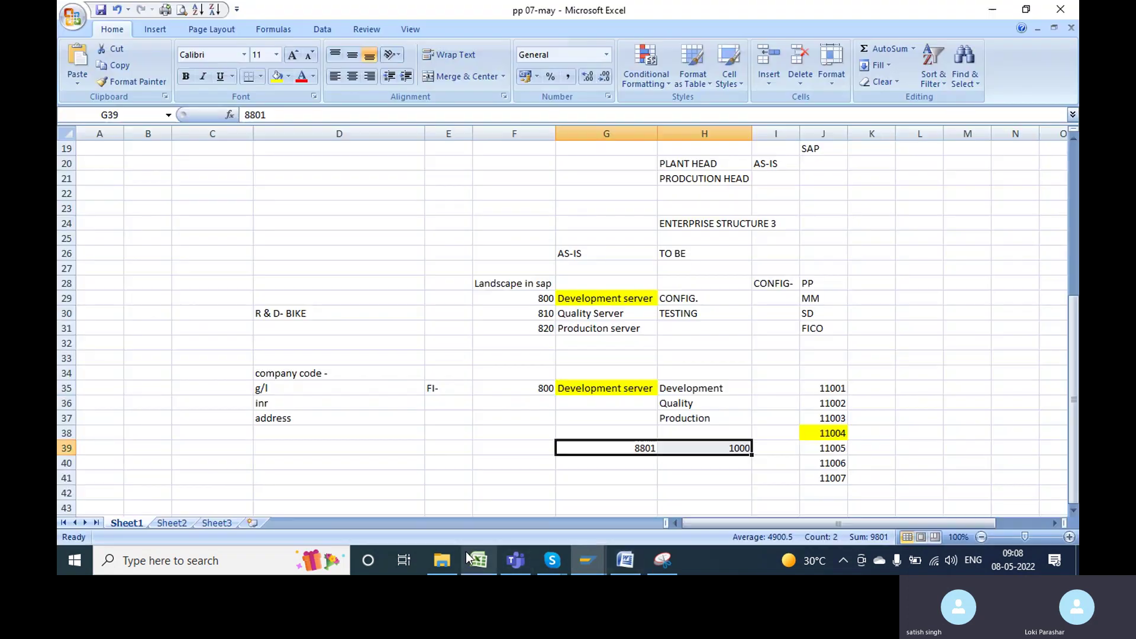
Label E44 'common' and fill D45:D54 with User01 through User10
click(469, 349)
text(commo)
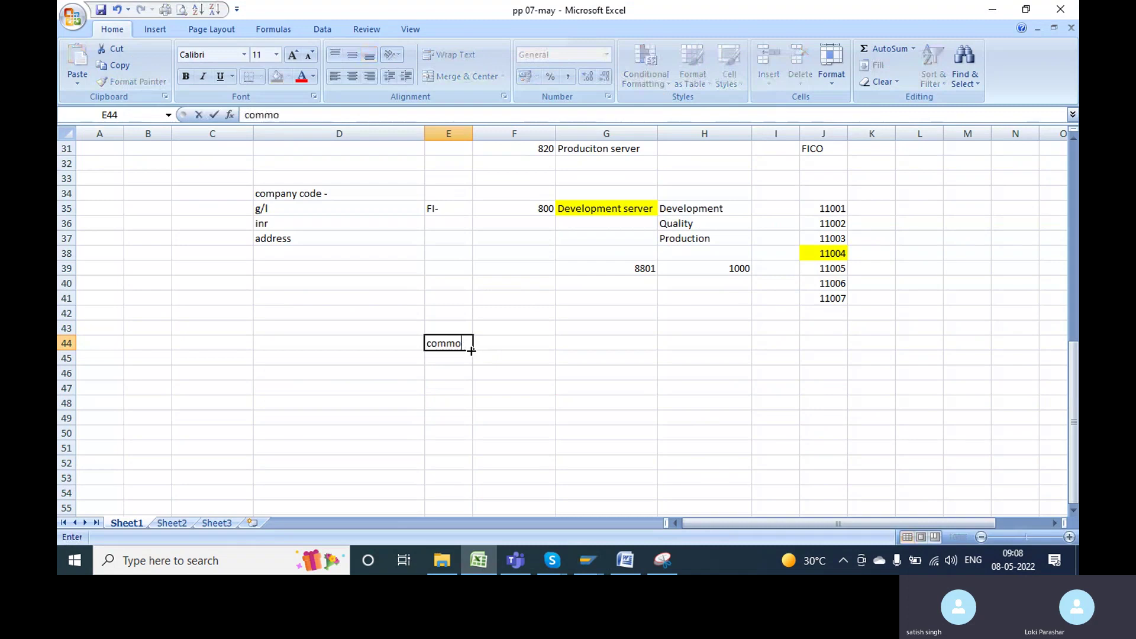
text(n)
key(Return)
click(410, 363)
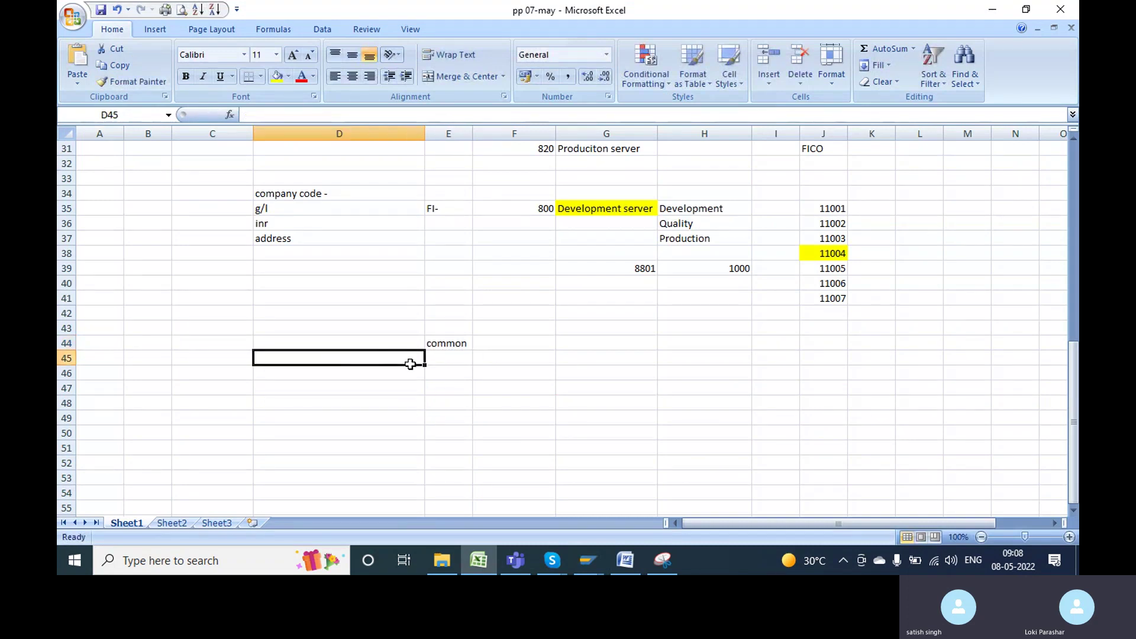
text(uyser0)
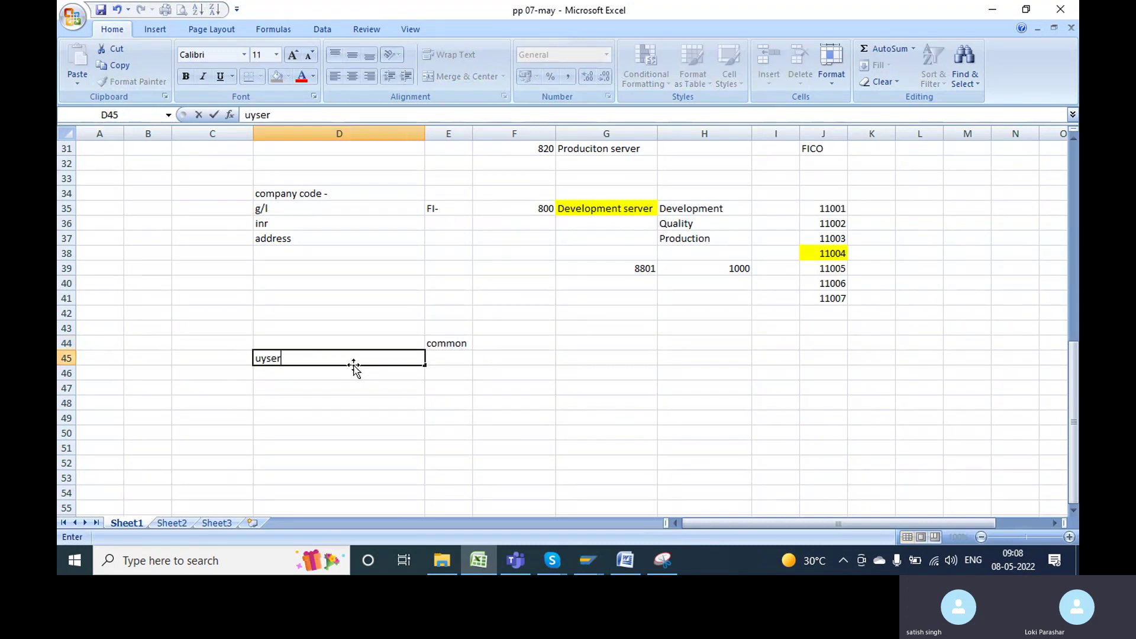
key(BackSpace)
key(BackSpace)
key(BackSpace)
key(BackSpace)
key(BackSpace)
key(BackSpace)
text(U)
key(Return)
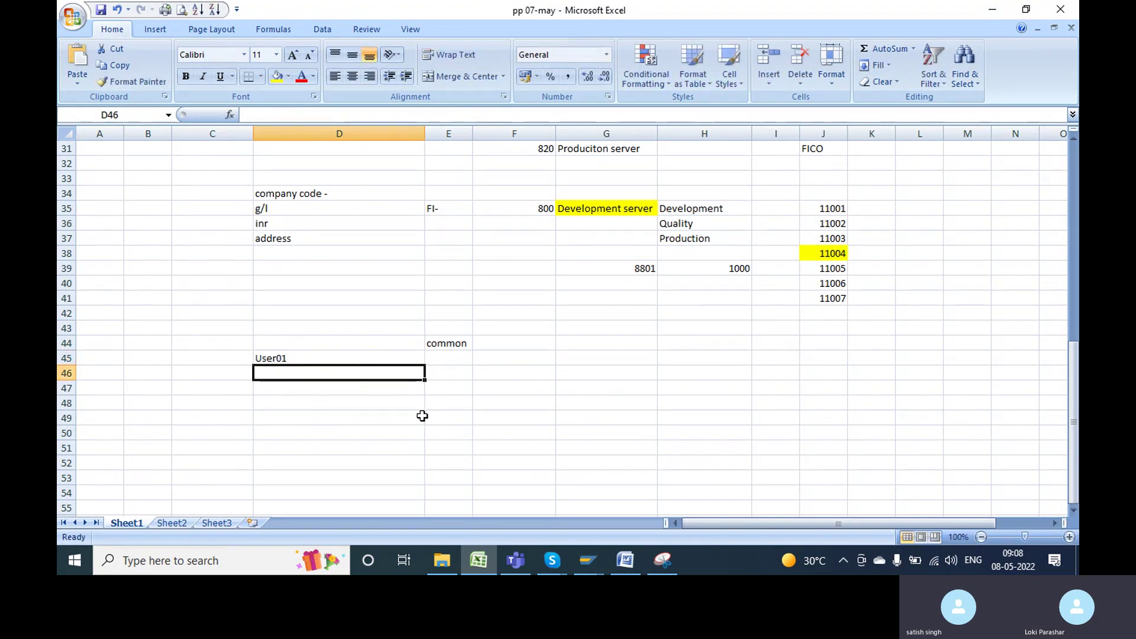
text(user02)
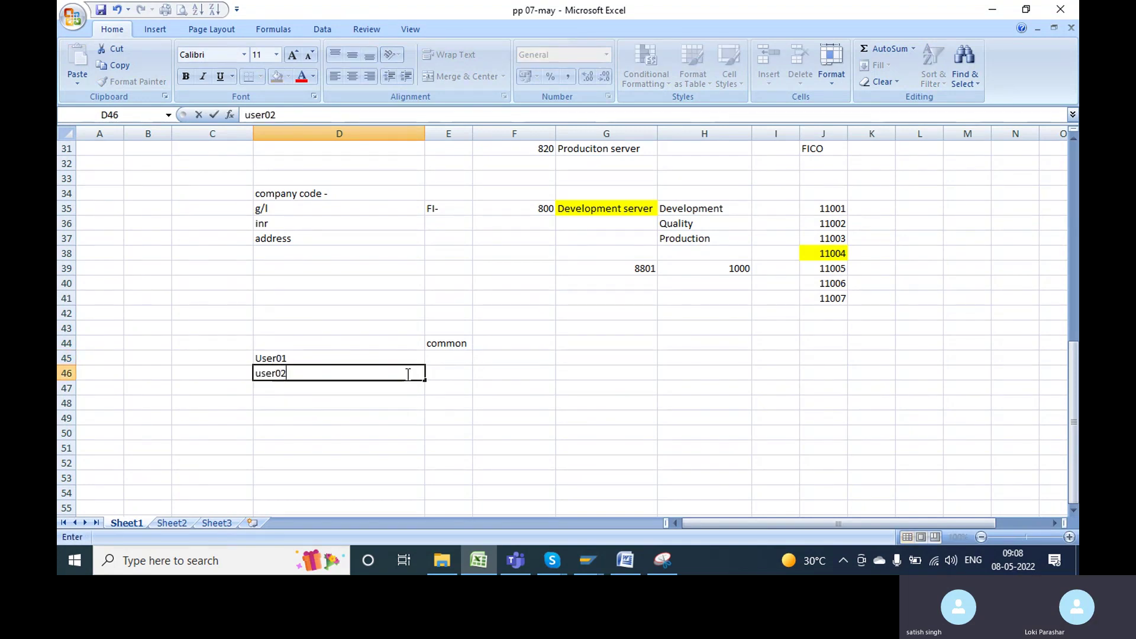
key(Return)
drag(397, 358, 436, 490)
Label E47 'company code' and shade the User04 and User08 cells yellow
click(459, 385)
text(company code)
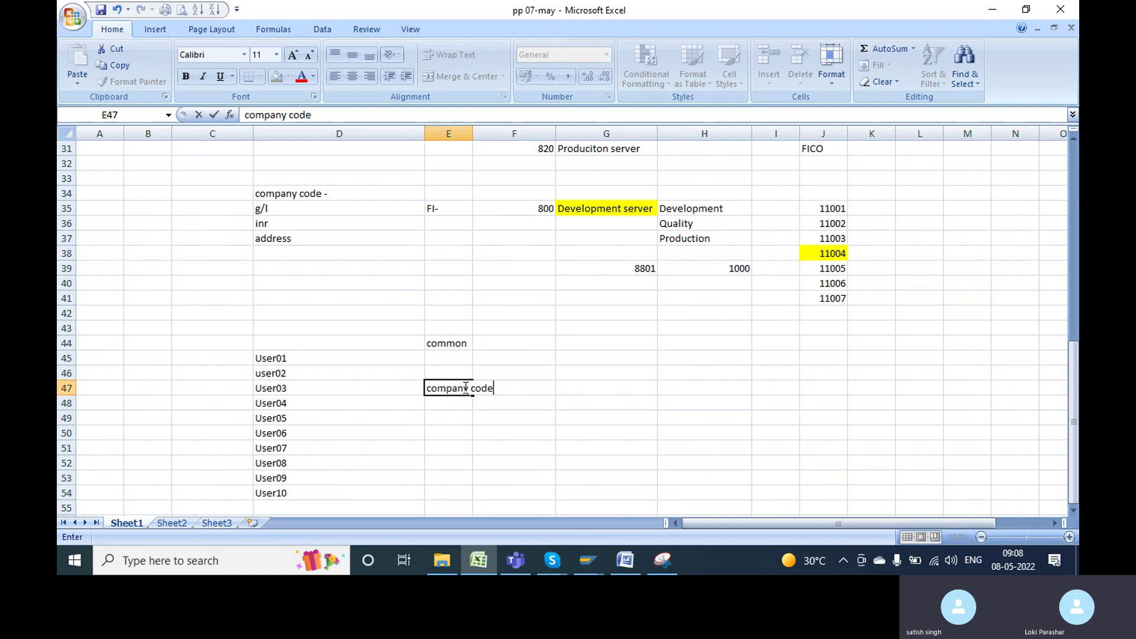
key(Return)
click(335, 404)
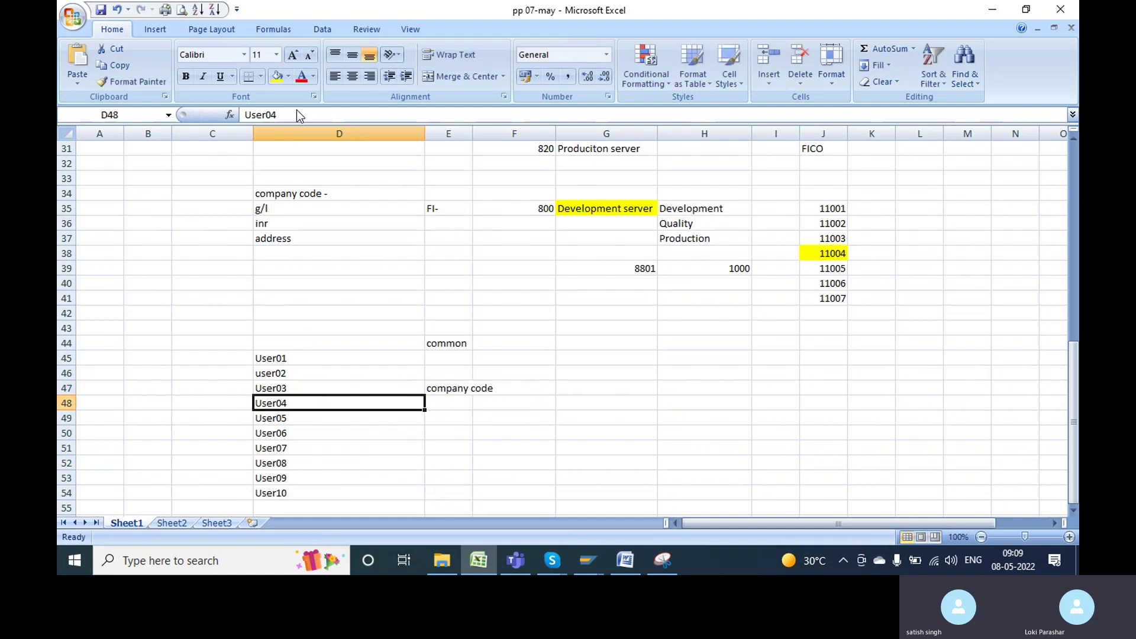
click(277, 76)
click(294, 464)
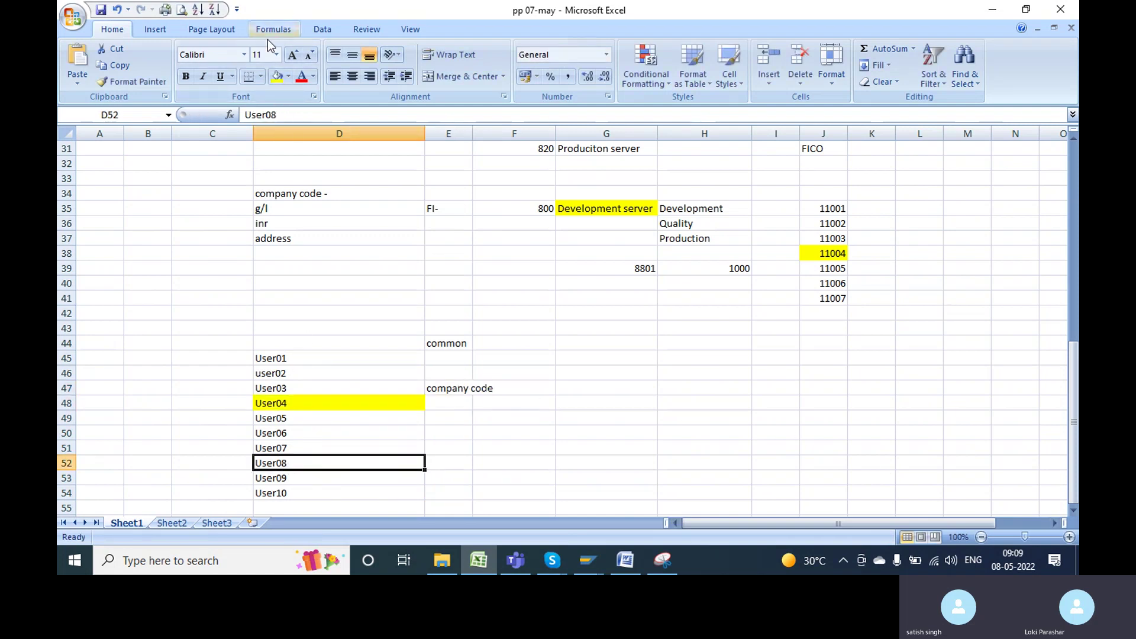
click(277, 76)
click(621, 285)
Snip the user list with its labels and draw a red line from User08 toward company code
click(661, 562)
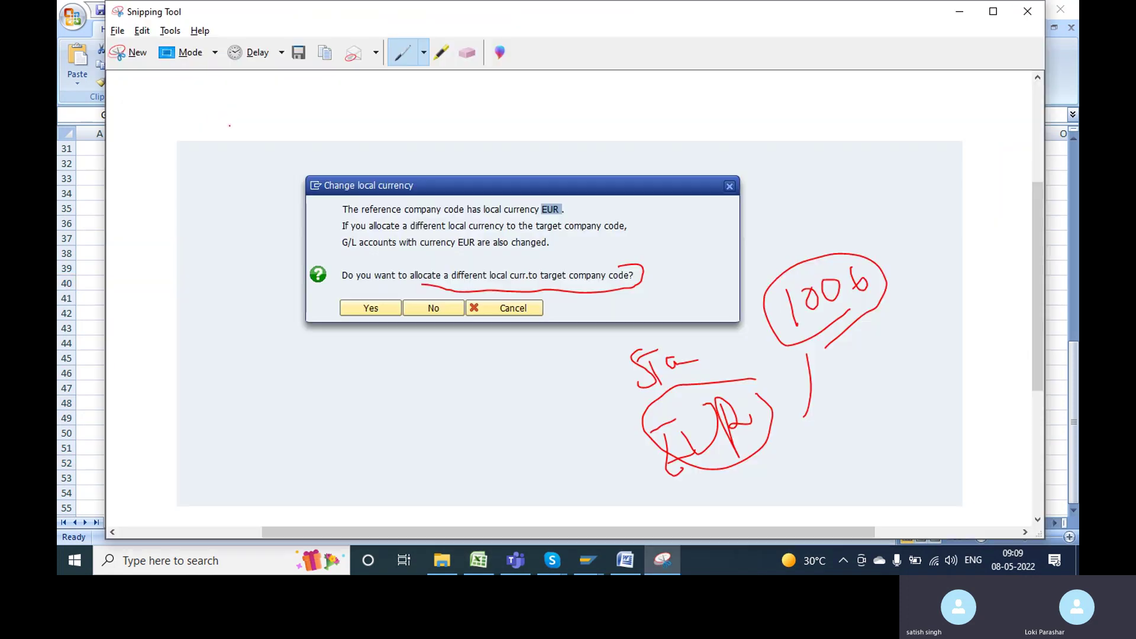
click(130, 58)
drag(179, 337, 618, 509)
drag(318, 423, 454, 372)
click(587, 560)
Decline displaying the locked company code data twice, confirming it stays locked, then return to Word
click(630, 503)
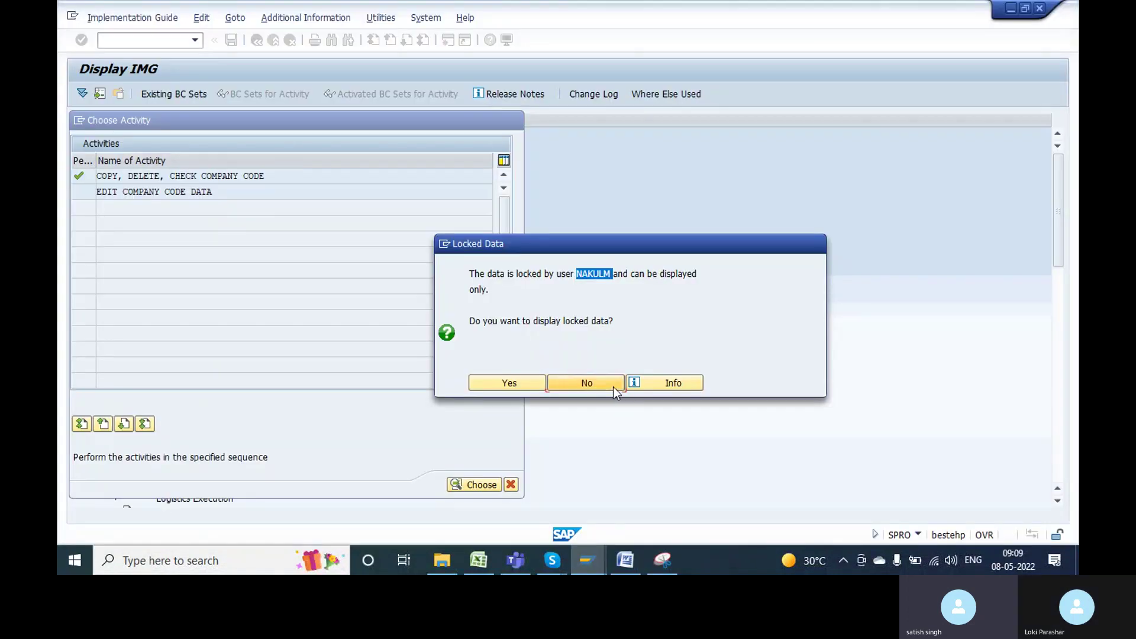
click(612, 387)
double_click(187, 191)
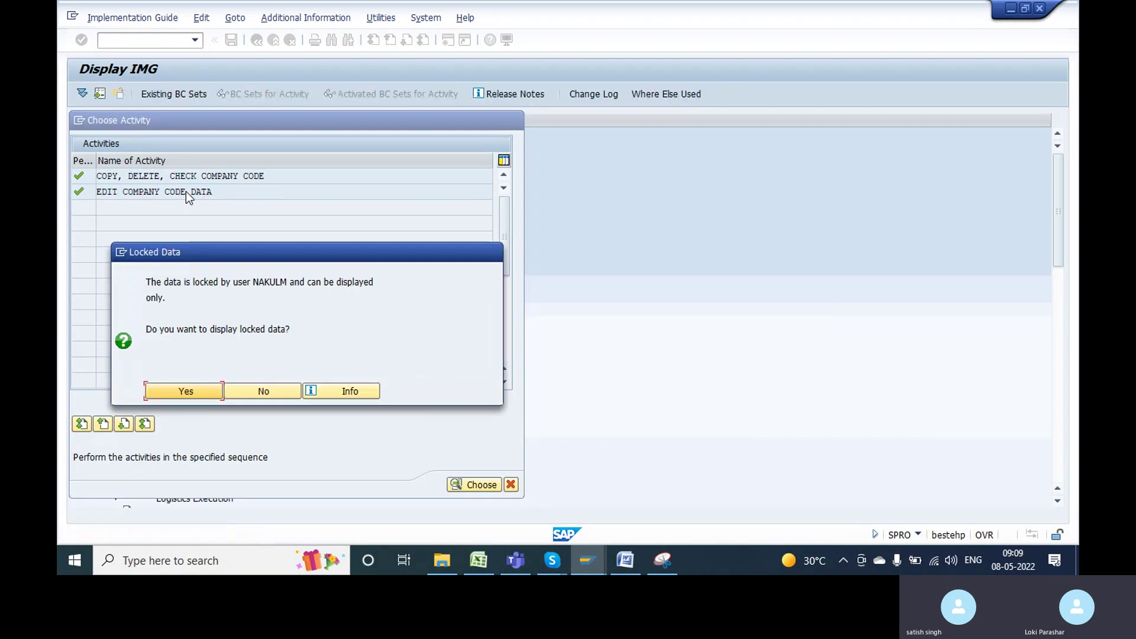
triple_click(260, 329)
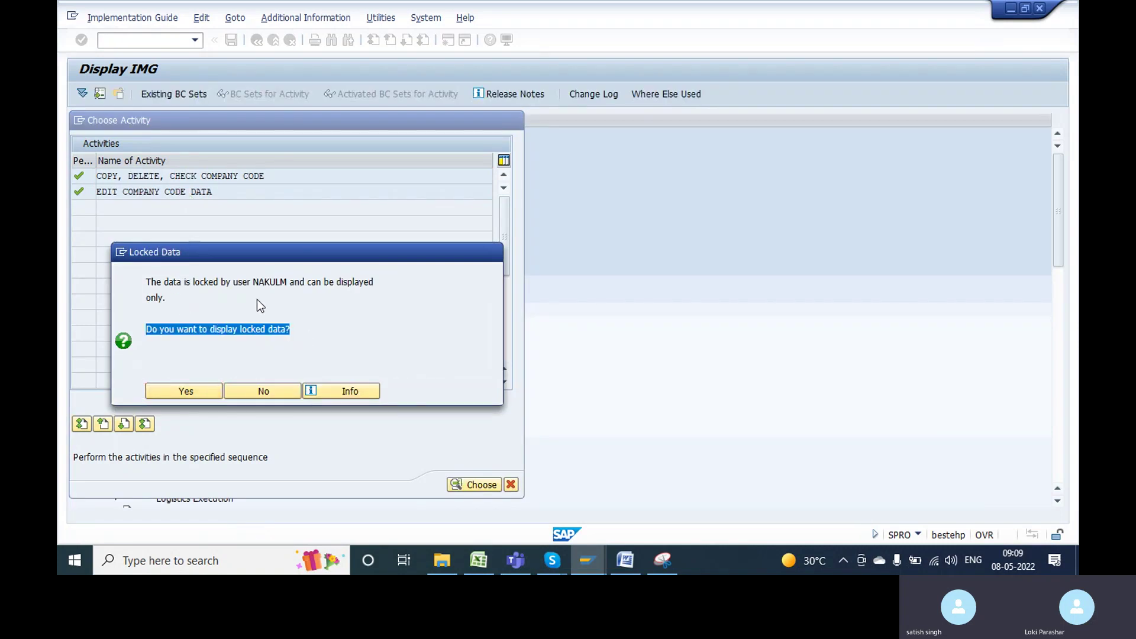
double_click(271, 286)
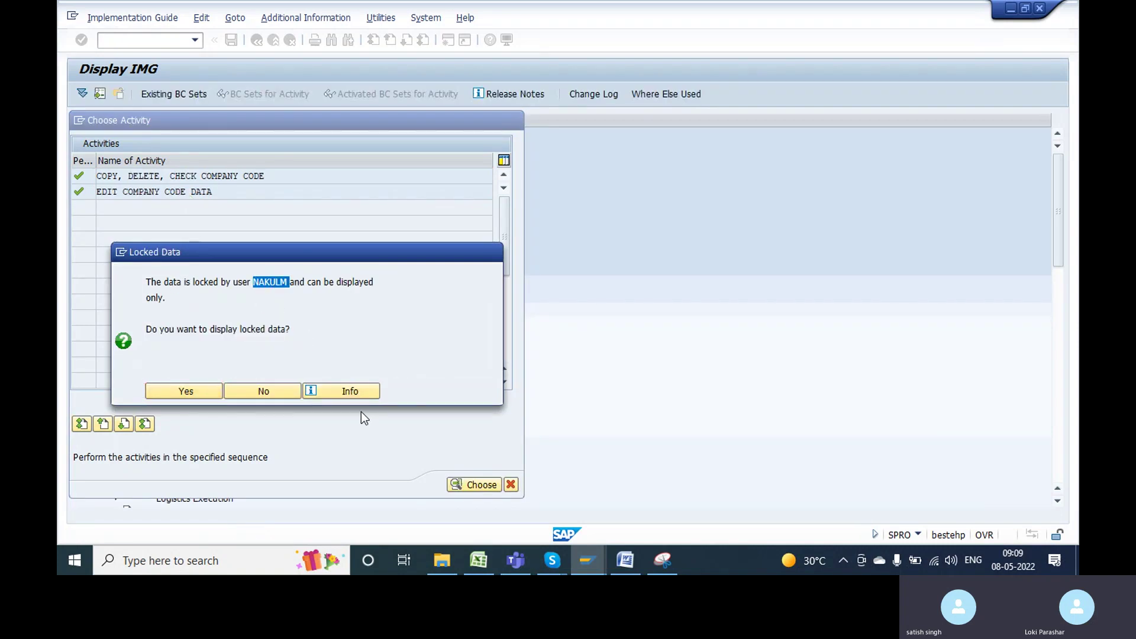
click(290, 389)
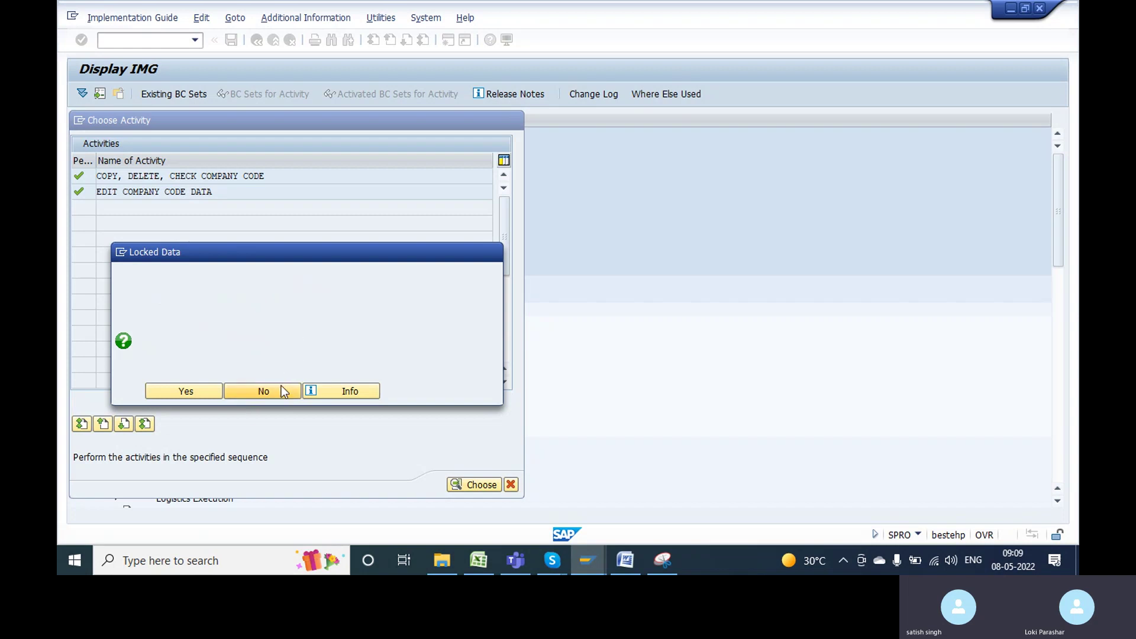
click(281, 385)
double_click(186, 187)
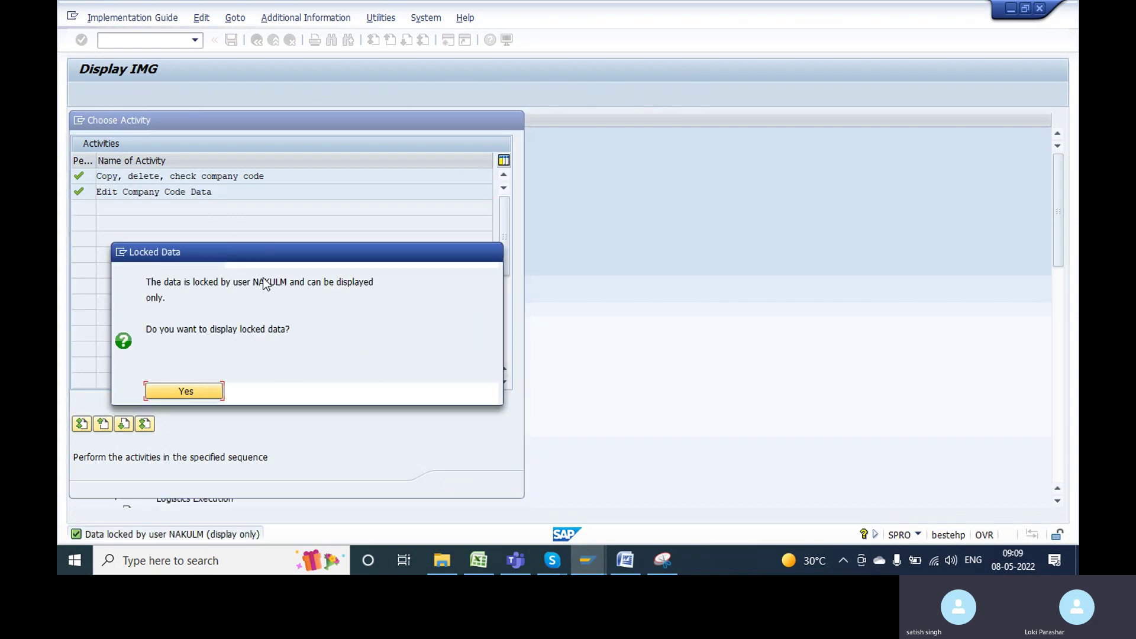
click(261, 390)
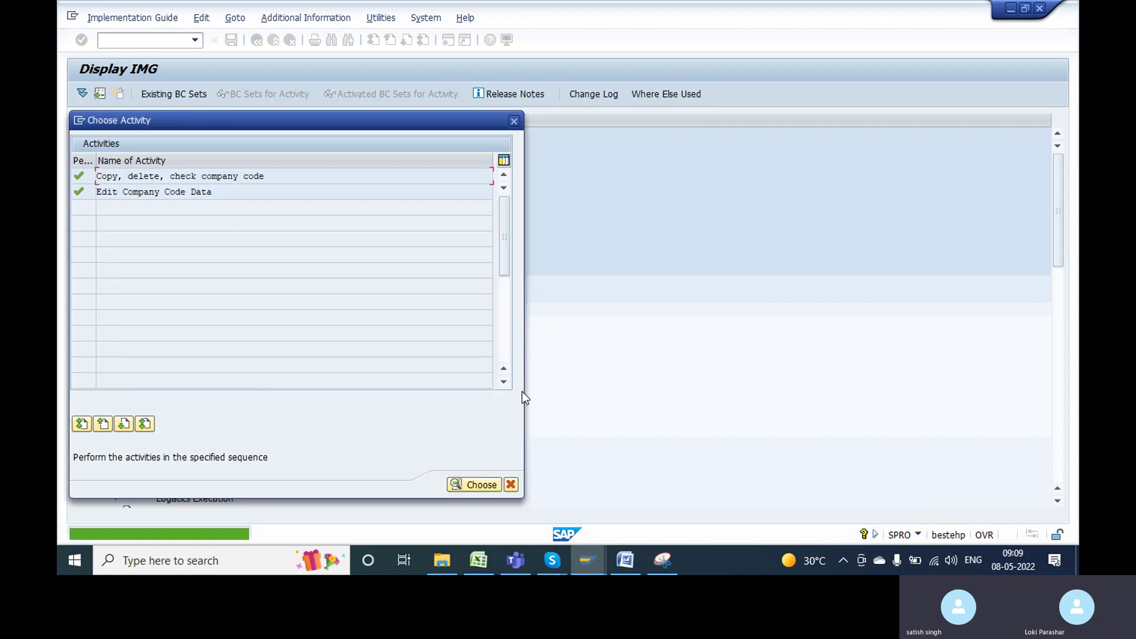
click(625, 560)
Type the note 'SM12 --> Remove locked entry' on a new line
click(494, 432)
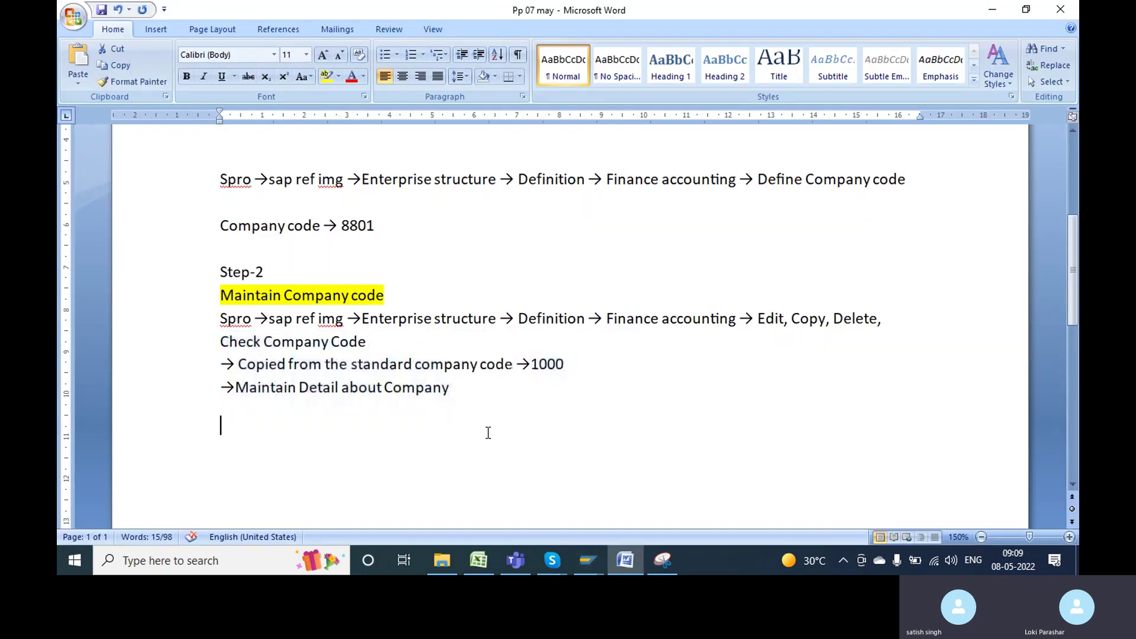
text(sm12)
key(BackSpace)
key(BackSpace)
key(BackSpace)
text(M12)
key(BackSpace)
key(BackSpace)
key(BackSpace)
text(SM12 --> REMO)
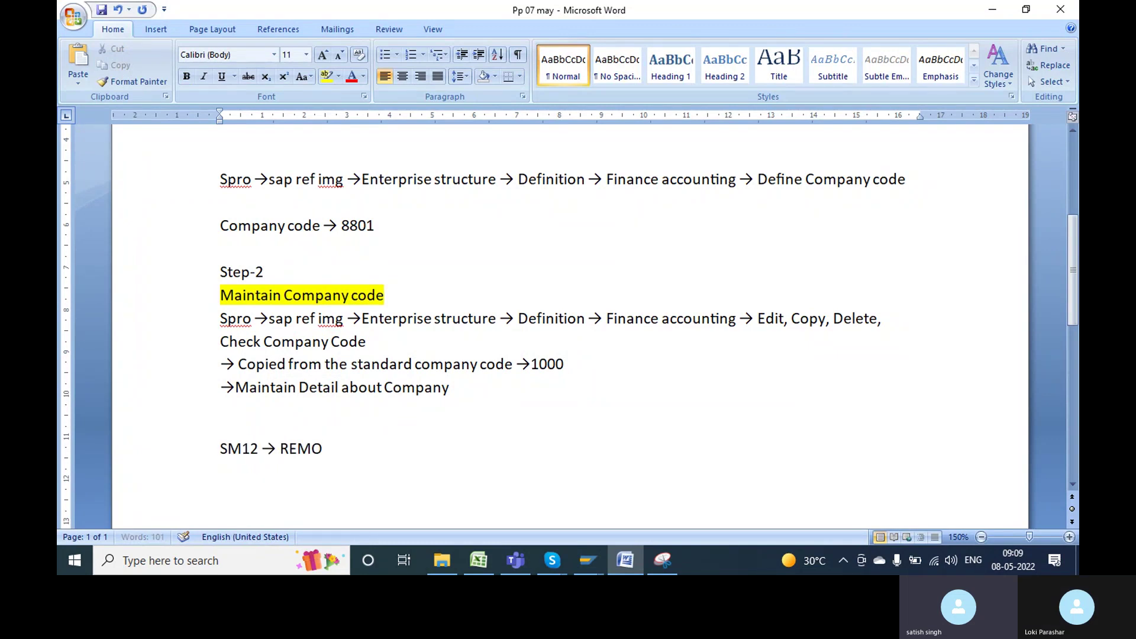
text(eemove locek)
key(BackSpace)
key(BackSpace)
text(ked entry)
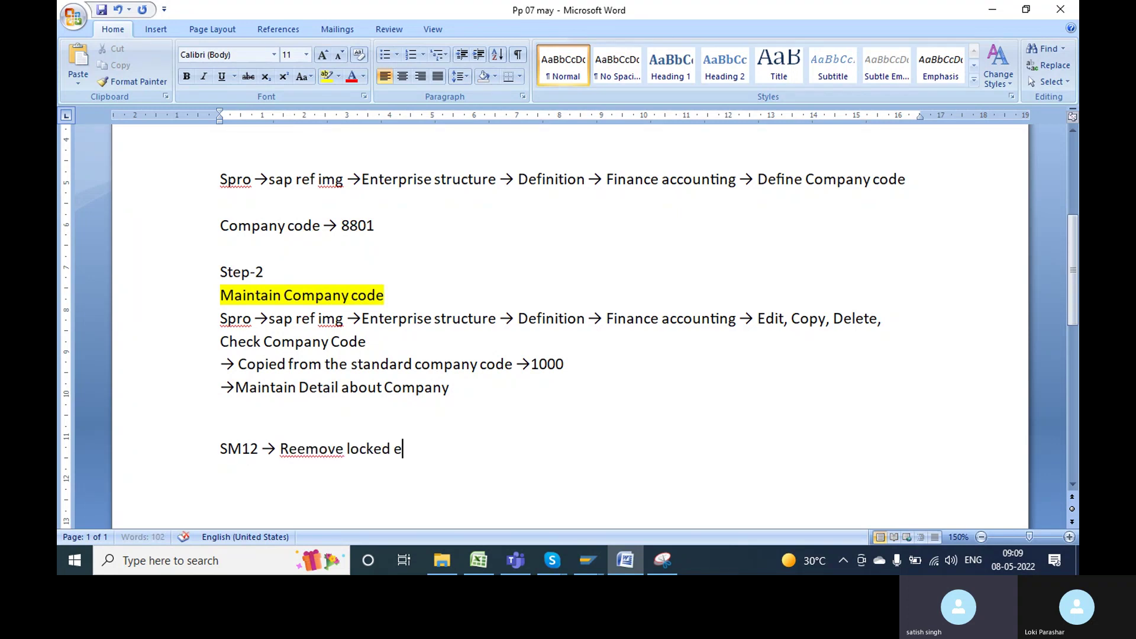
Correct 'Reemove' to 'Remove' via the spelling suggestion, then switch back to SAP
right_click(294, 452)
key(Escape)
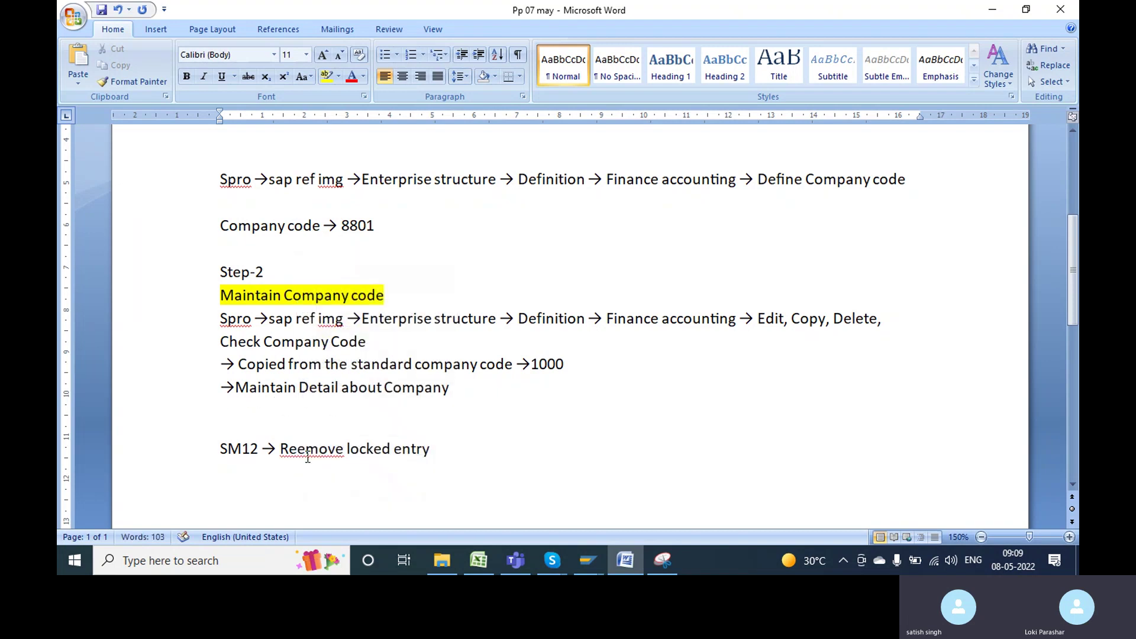
right_click(307, 457)
click(391, 230)
drag(433, 446, 247, 449)
key(alt+Tab)
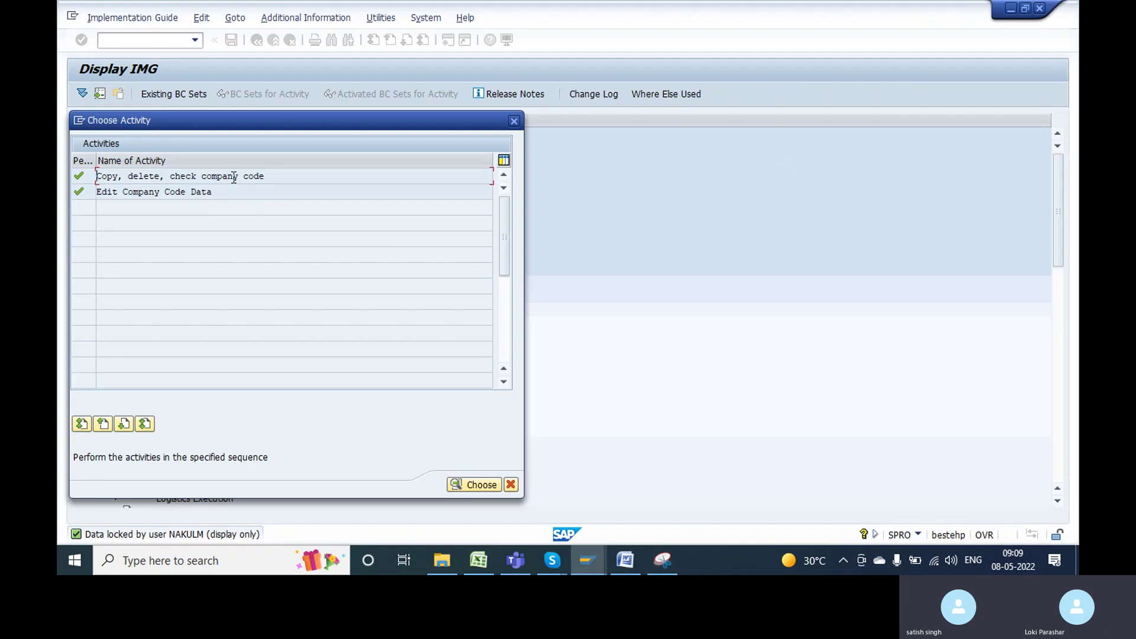
View company codes display-only, then reopen Edit Company Code Data and dismiss the lock warning
double_click(229, 192)
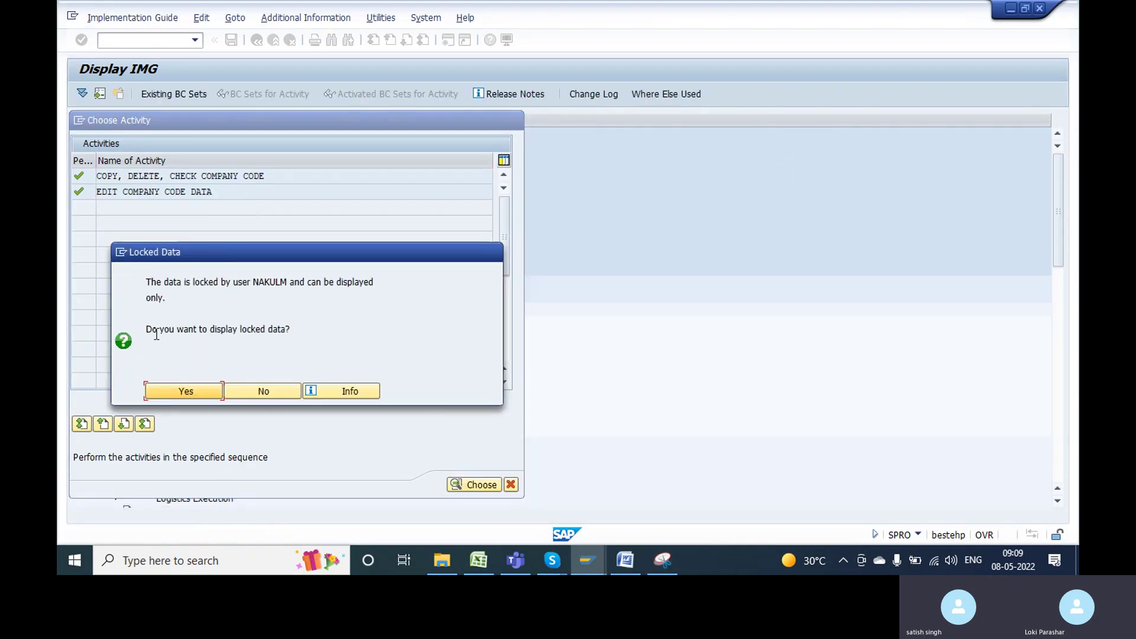
click(186, 391)
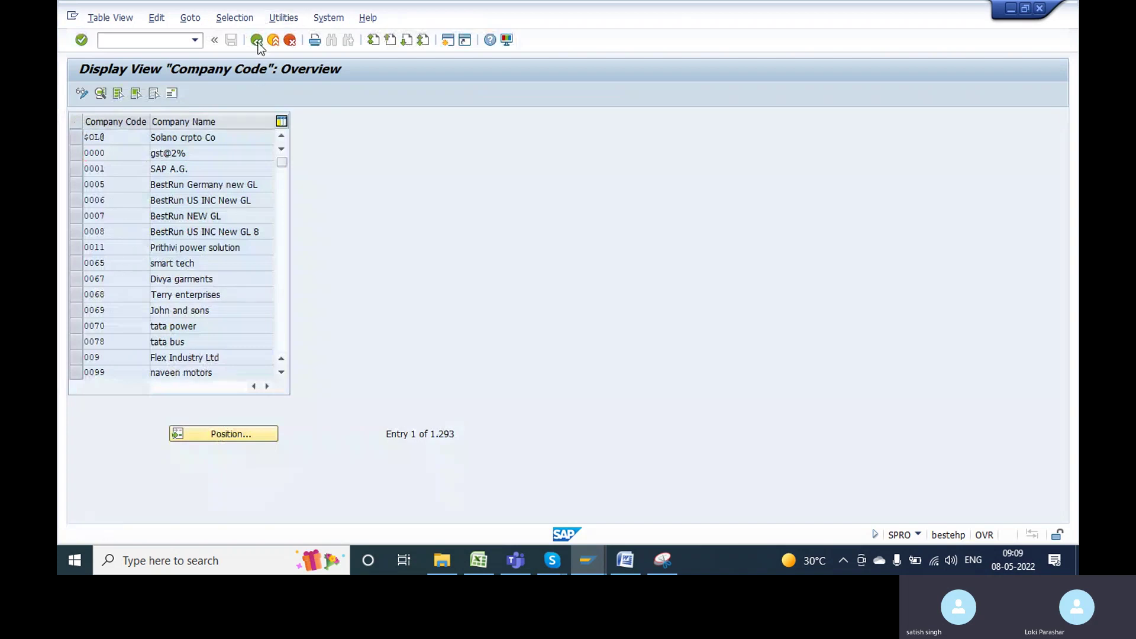
click(256, 39)
double_click(180, 192)
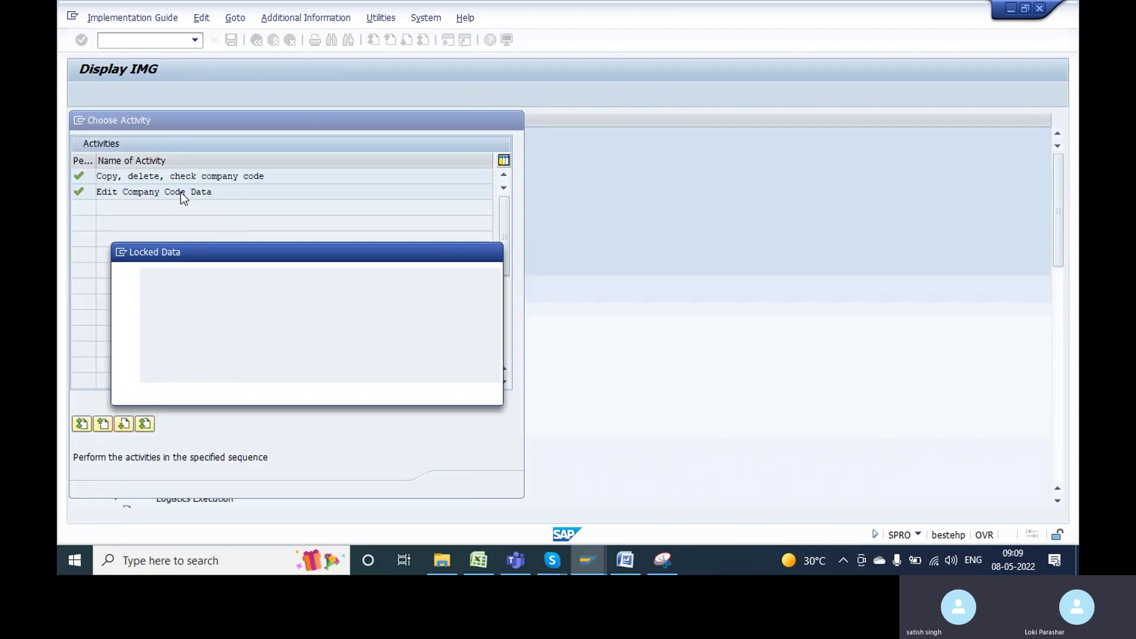
double_click(273, 281)
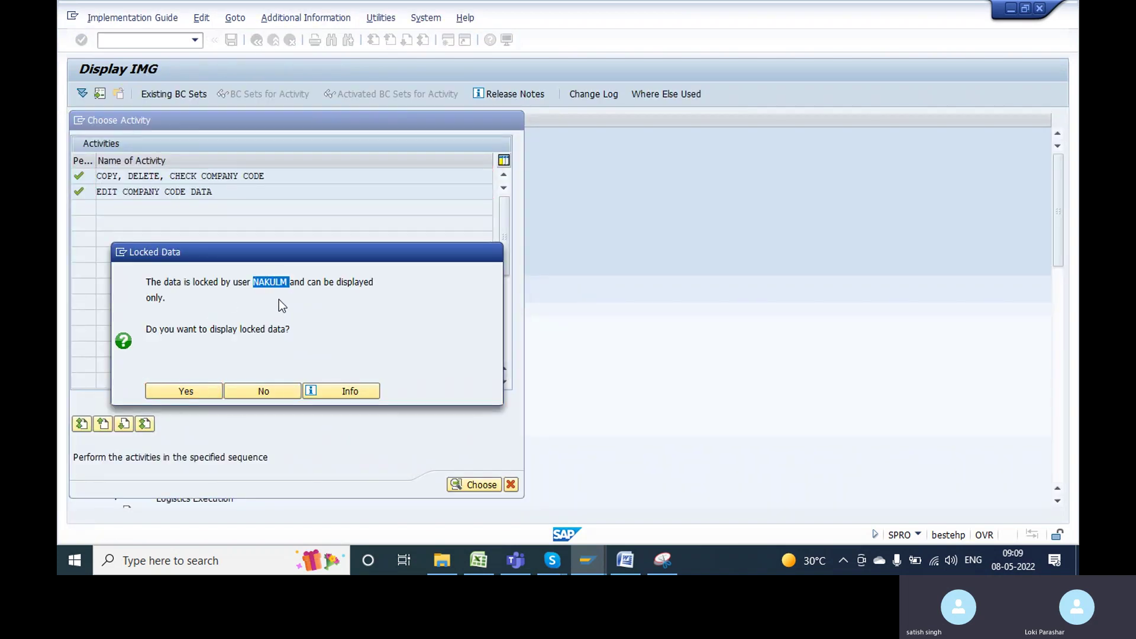
click(293, 391)
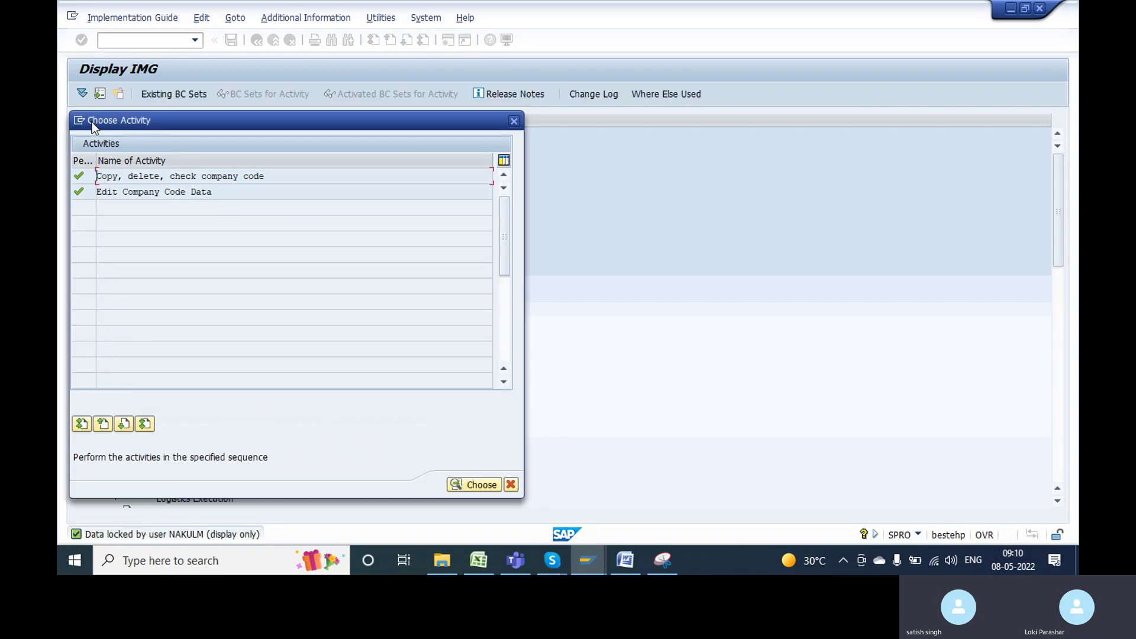
Enter /ms in the command field, which SAP rejects as not possible
click(153, 37)
text(/ms)
key(Return)
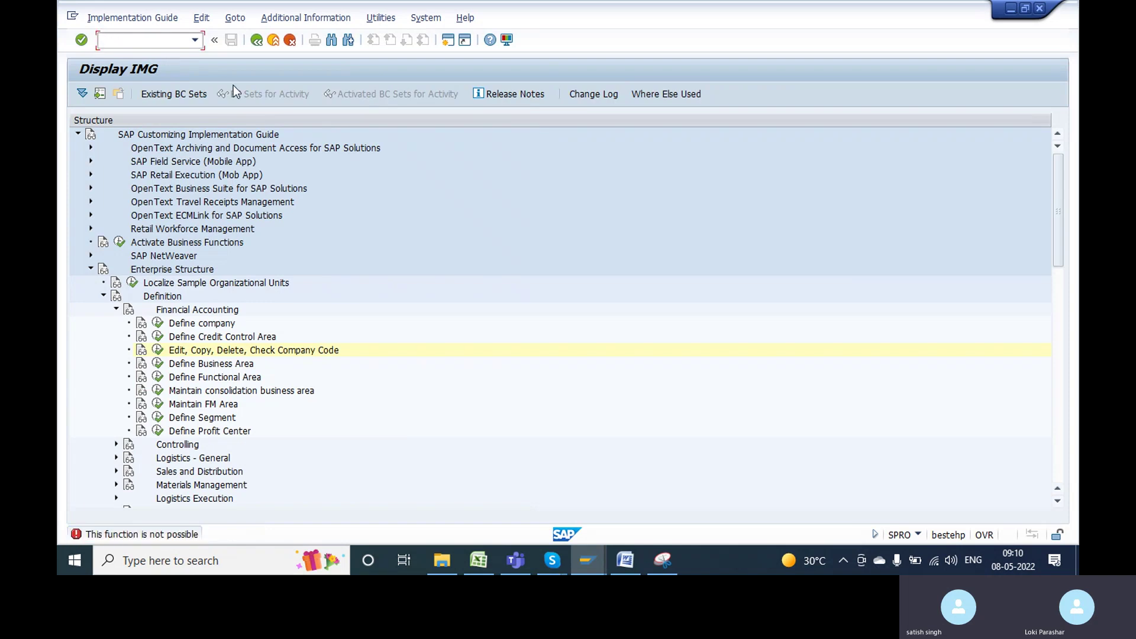
Back out of the IMG to the main menu and run SM12
click(273, 39)
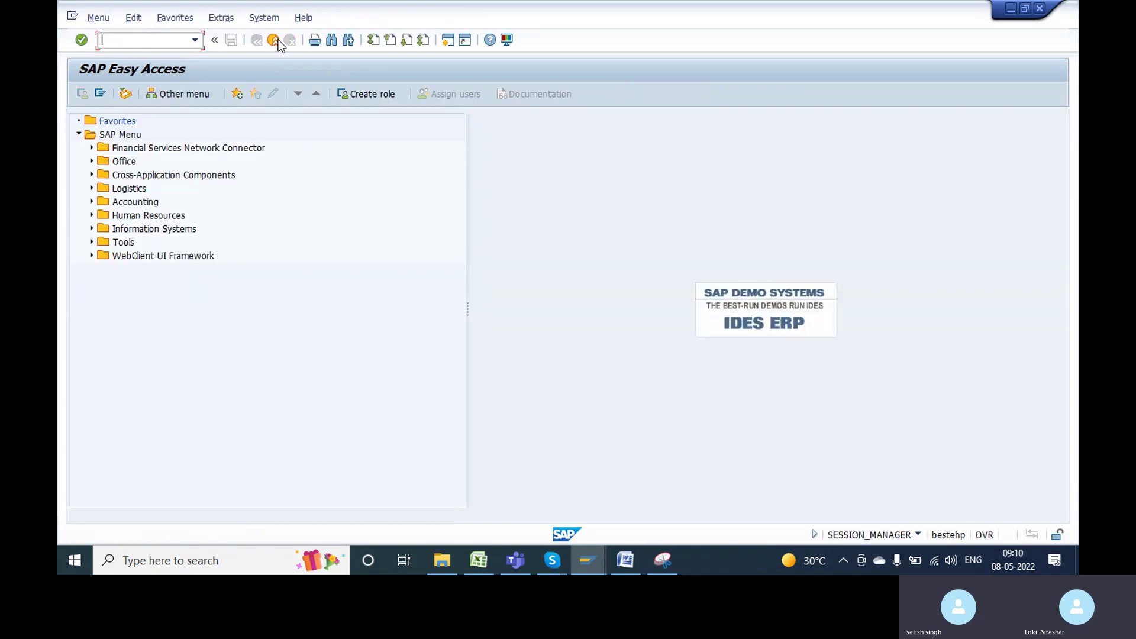
click(273, 40)
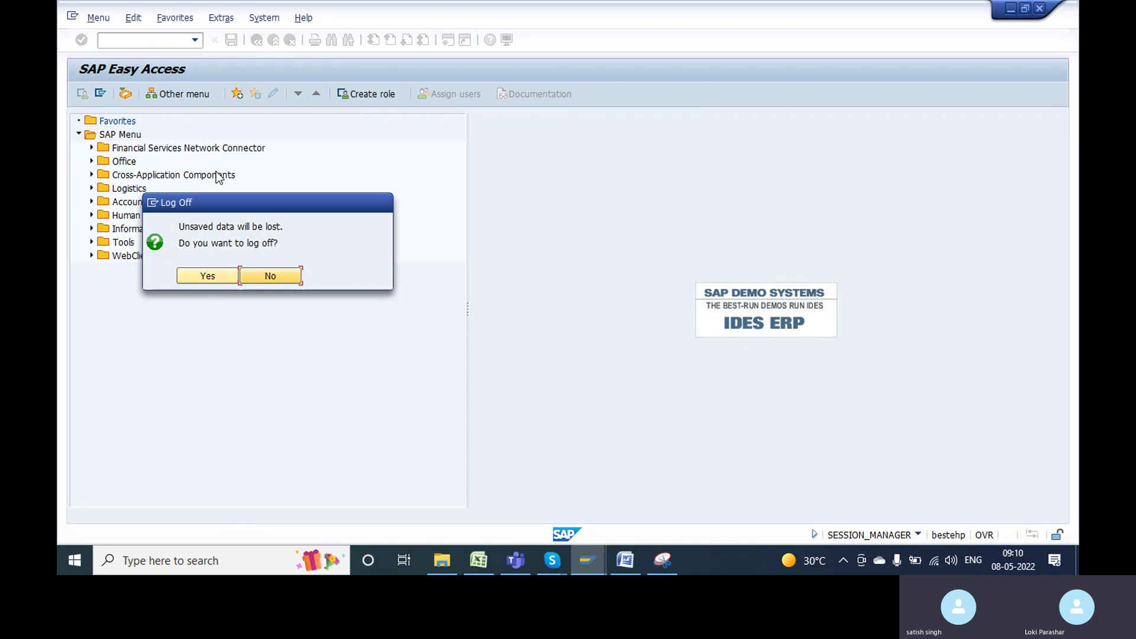
click(270, 276)
text(sm12)
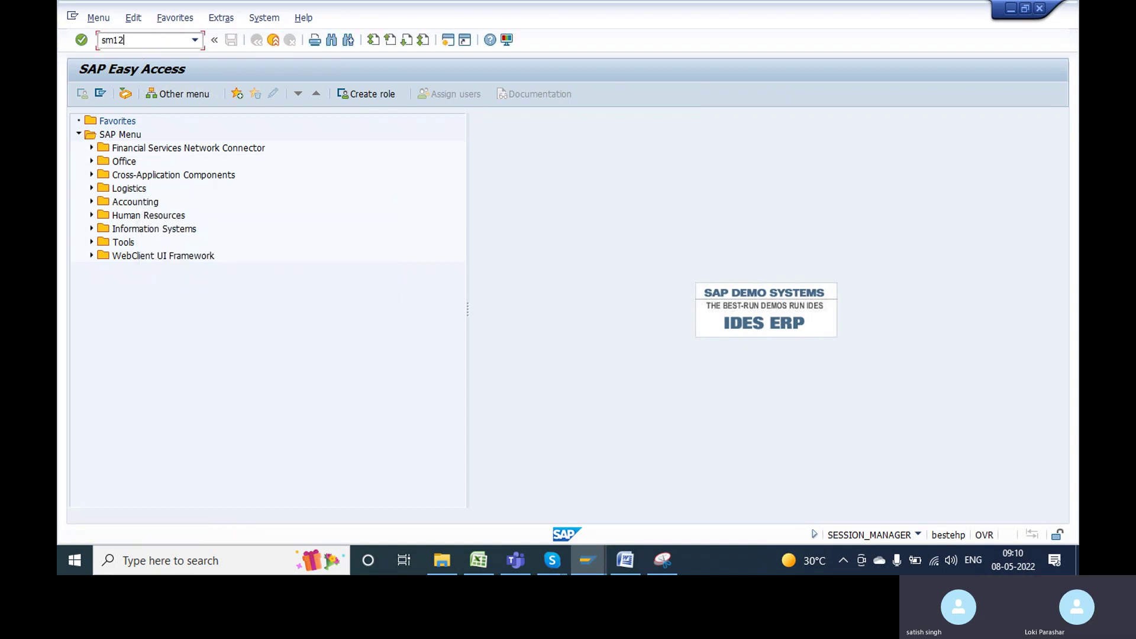
key(Return)
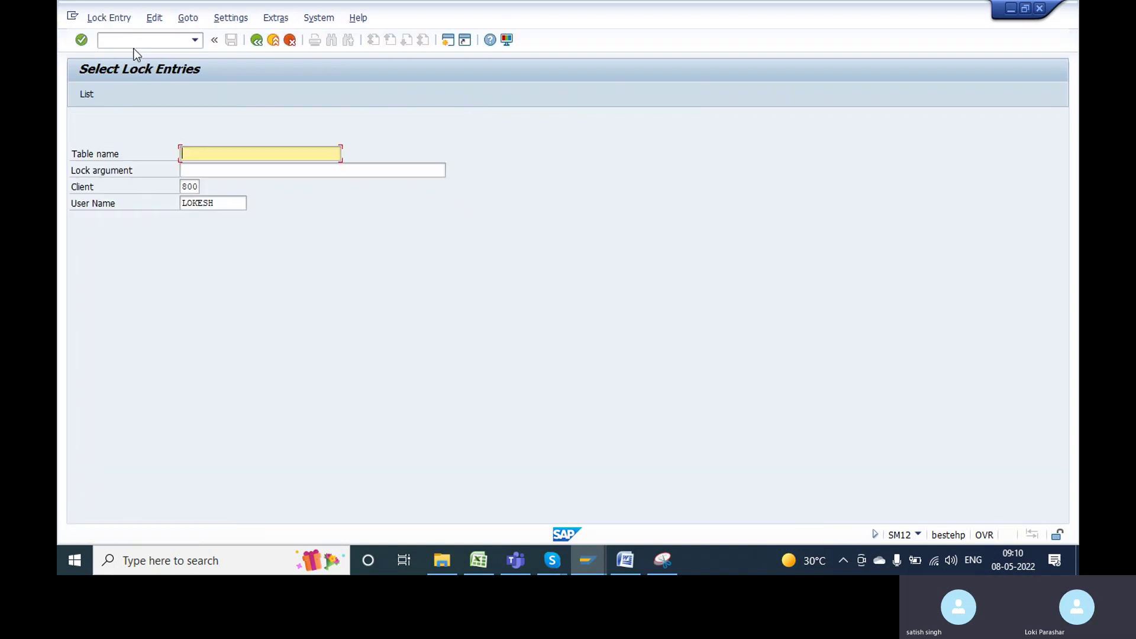
Clear the User Name filter and list all current lock entries
double_click(222, 201)
key(Delete)
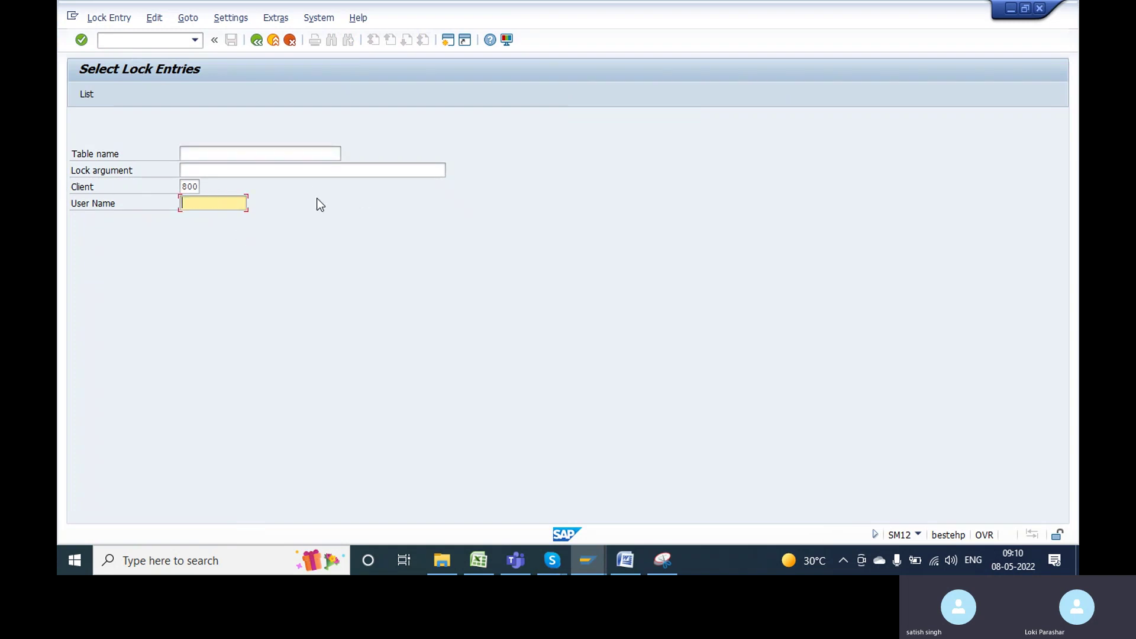
text(loeksh)
key(BackSpace)
key(BackSpace)
key(BackSpace)
key(BackSpace)
key(BackSpace)
key(BackSpace)
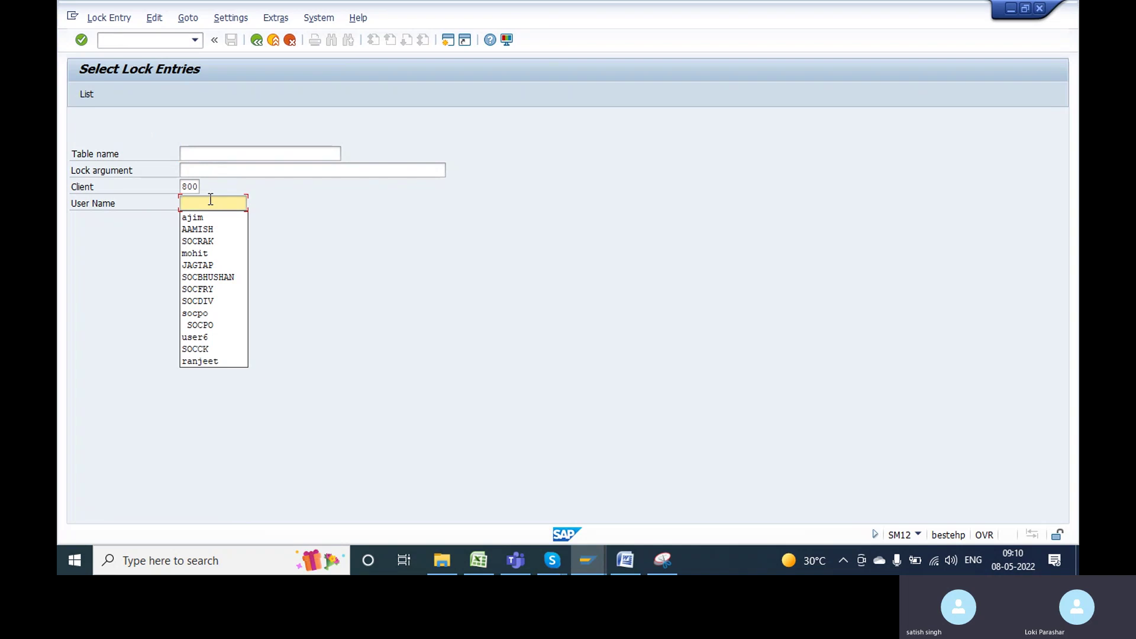
click(324, 284)
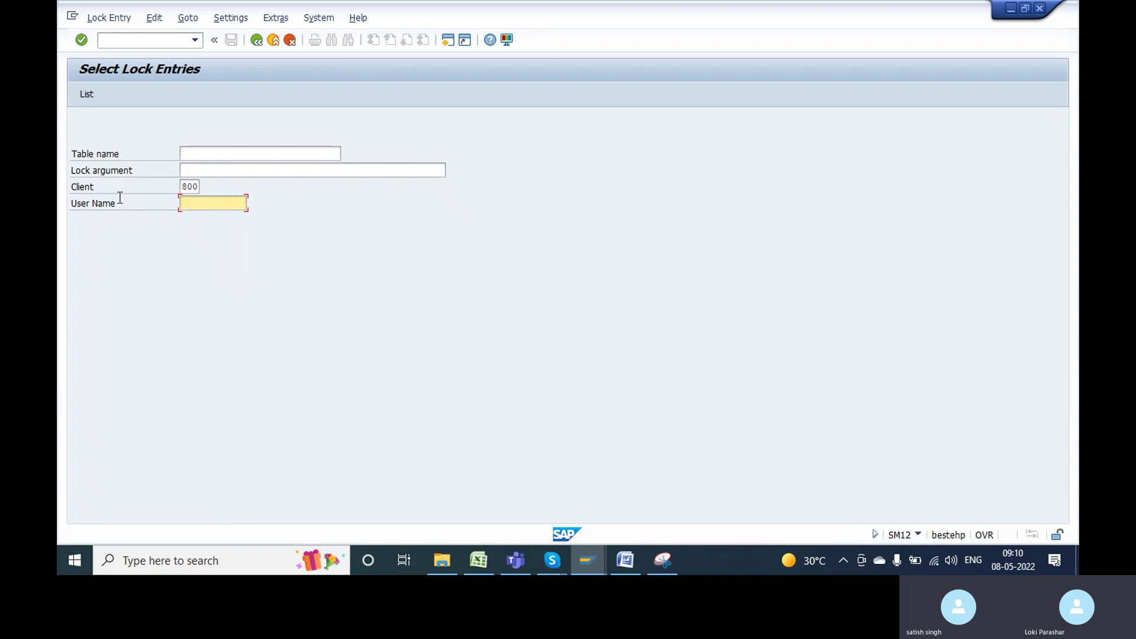
click(85, 95)
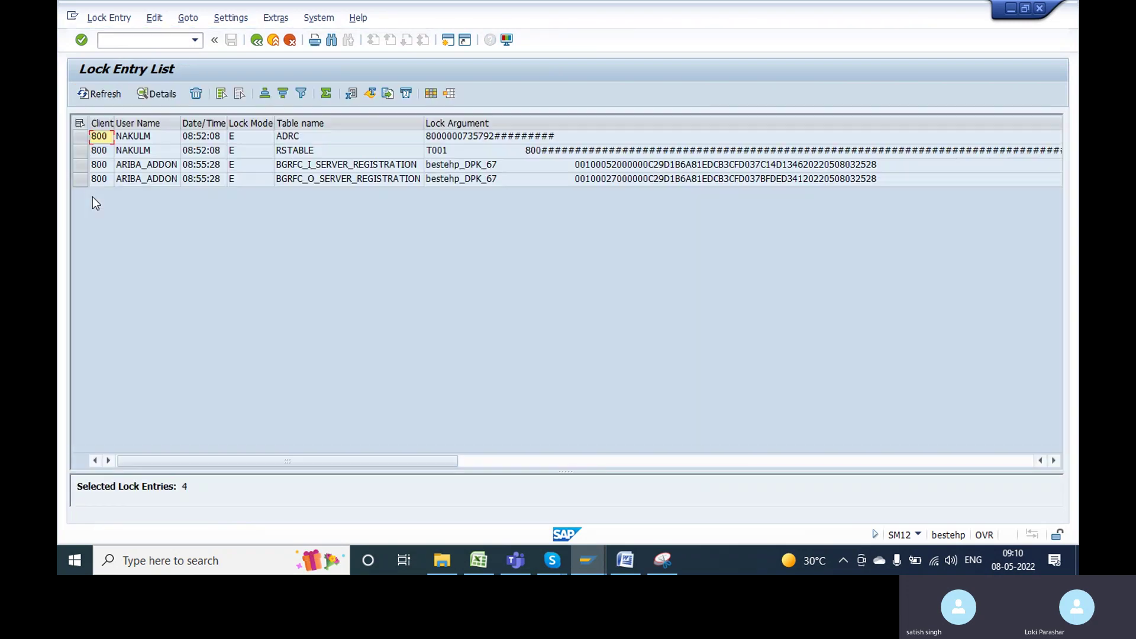
Delete the ADRC and RSTABLE lock entries and return to the lock selection screen
click(138, 151)
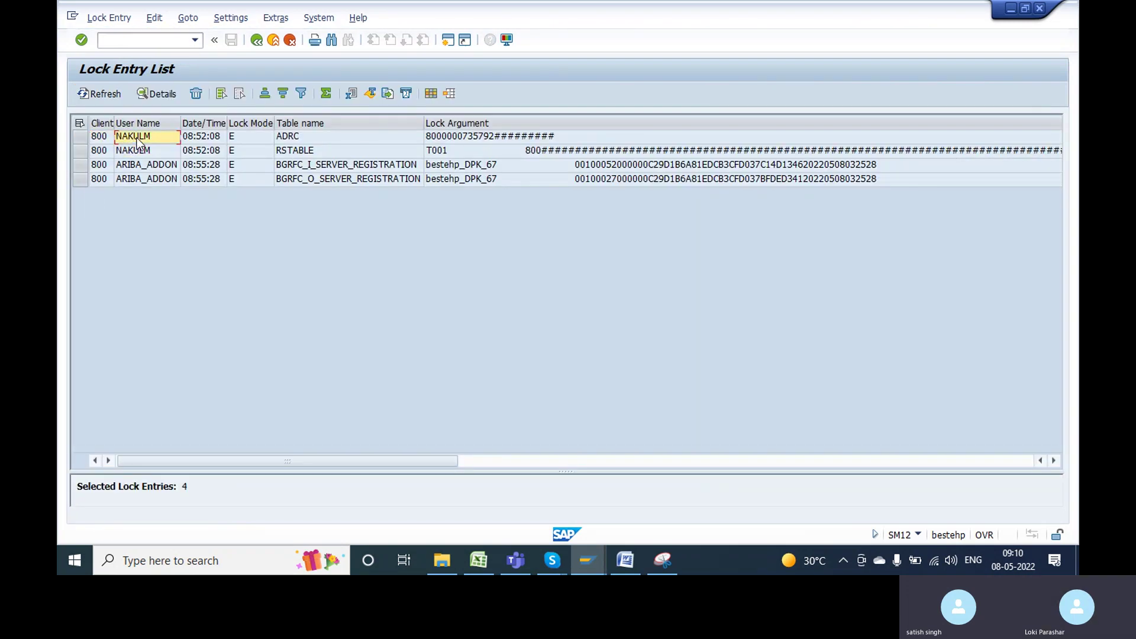
click(80, 136)
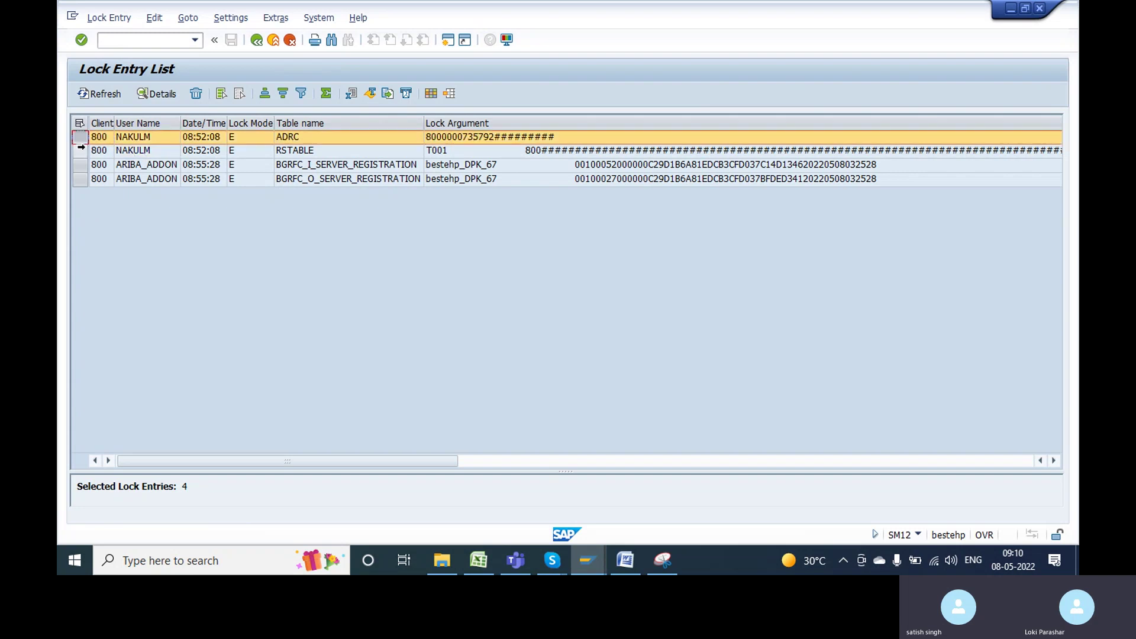
shift+click(80, 150)
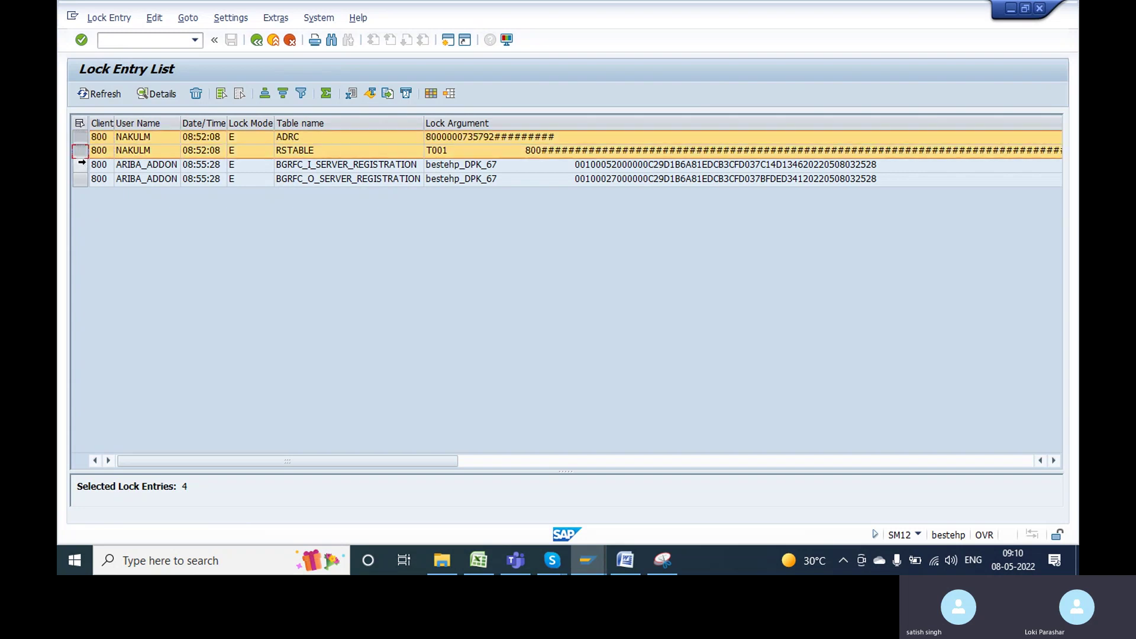
click(196, 94)
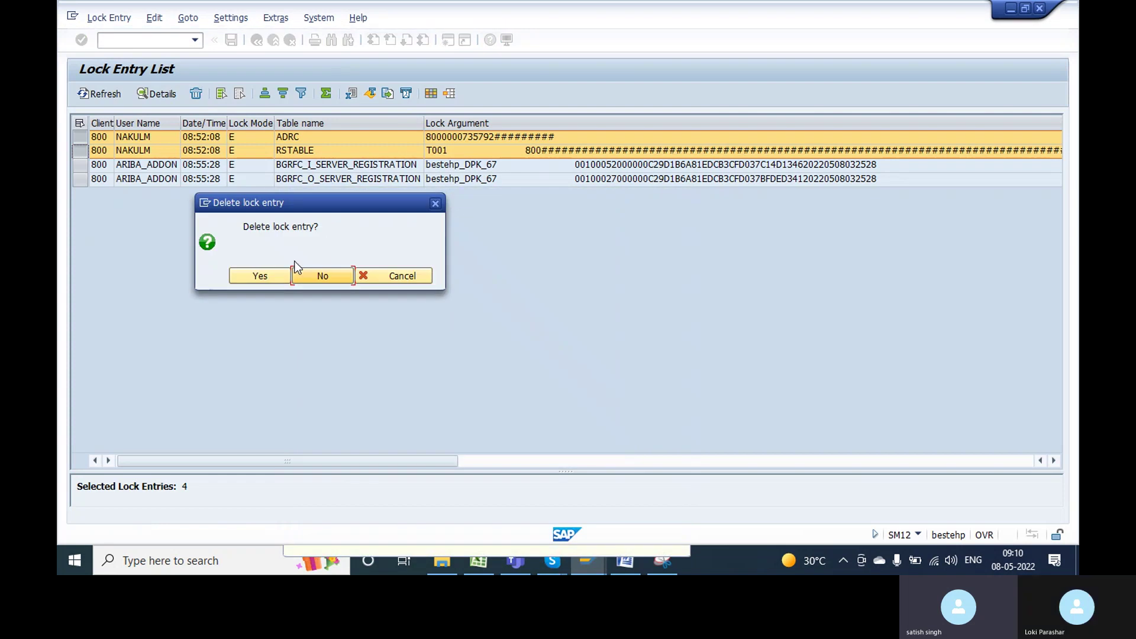
click(260, 276)
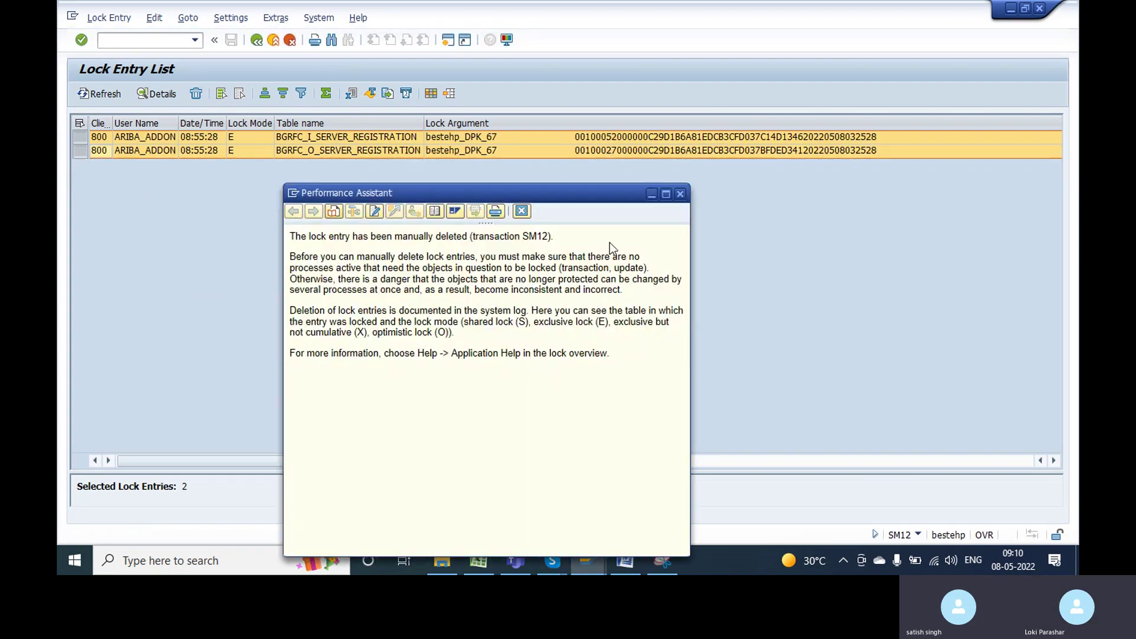
click(680, 194)
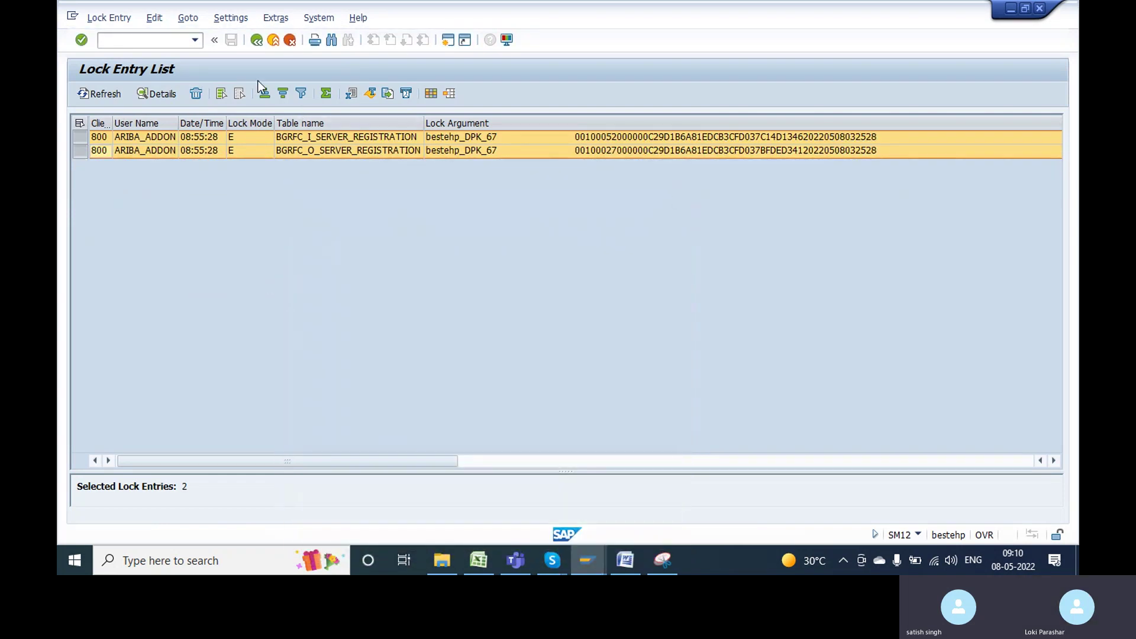
click(253, 40)
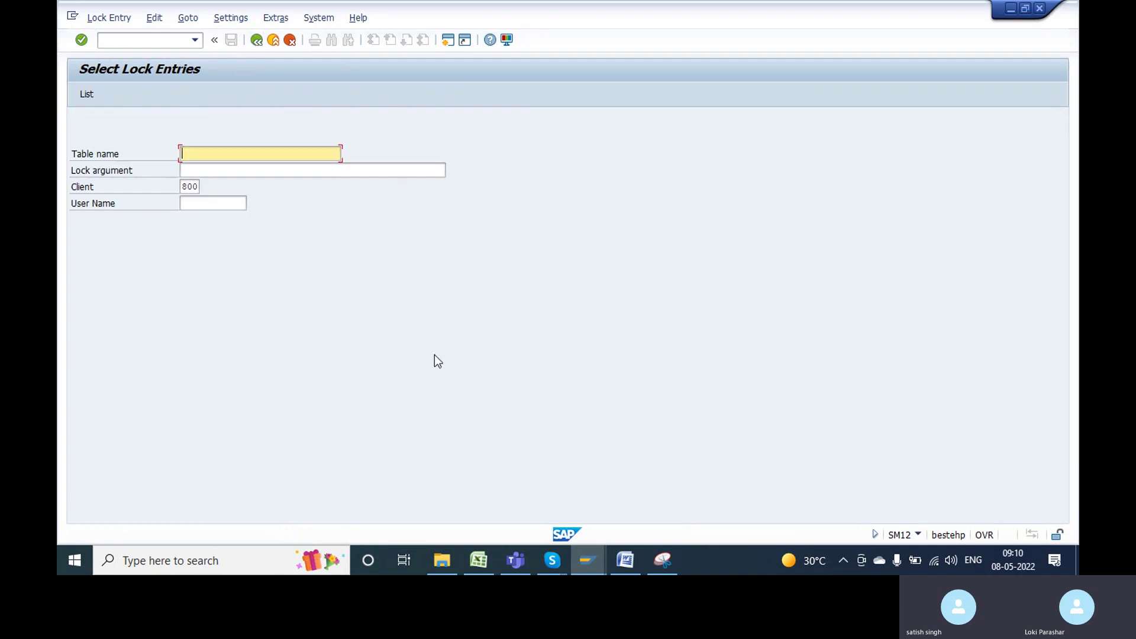
Leave SM12 with /n and start the SPRO customizing transaction
click(112, 40)
text(/n)
key(Return)
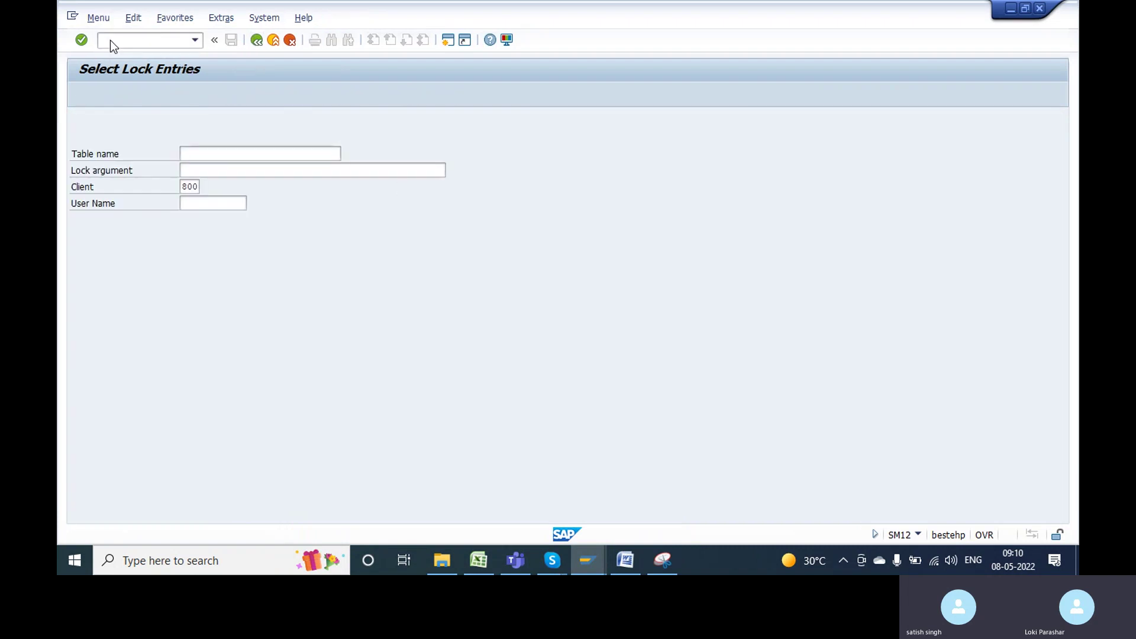
text(spro)
key(Return)
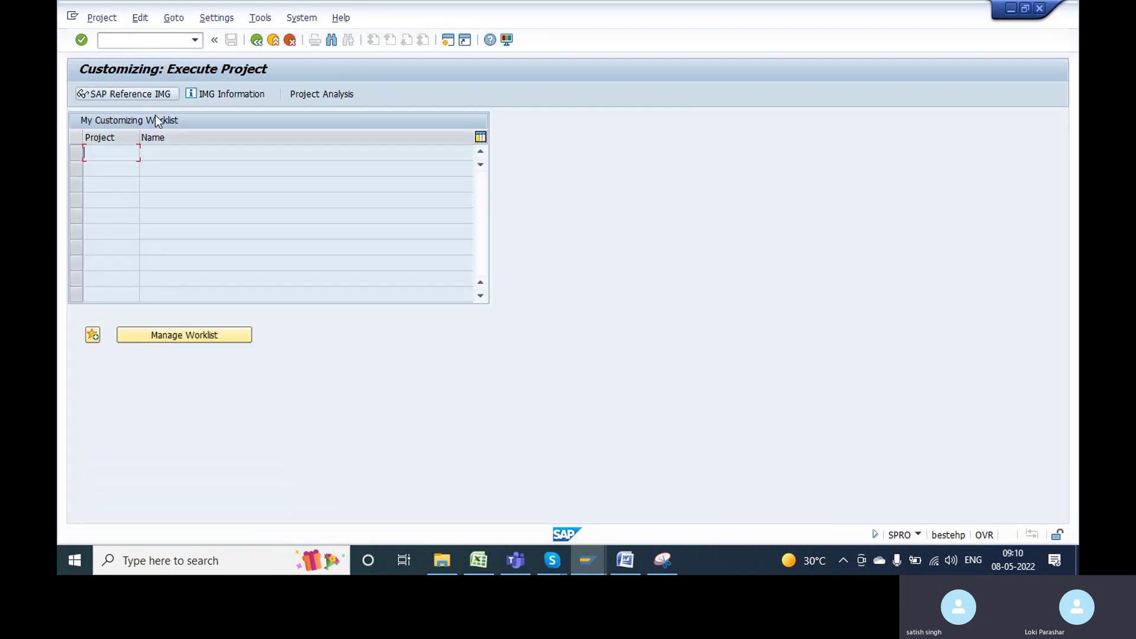
Run Enterprise Structure > Definition > Financial Accounting > Edit Company Code Data in the Reference IMG
click(151, 94)
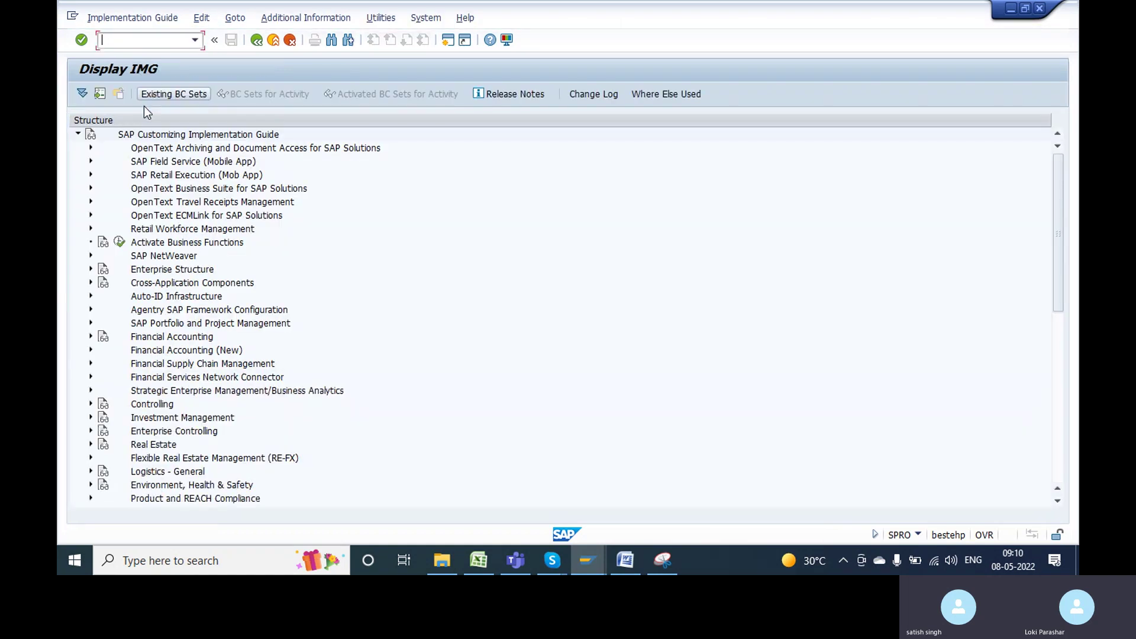
click(90, 269)
click(103, 296)
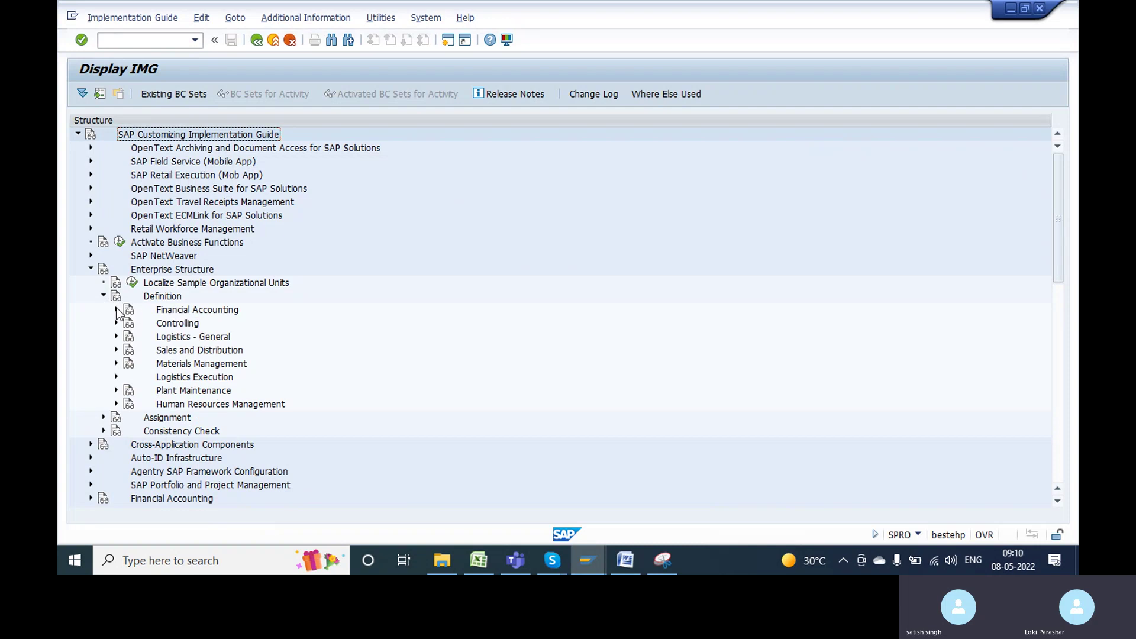
click(116, 309)
click(172, 351)
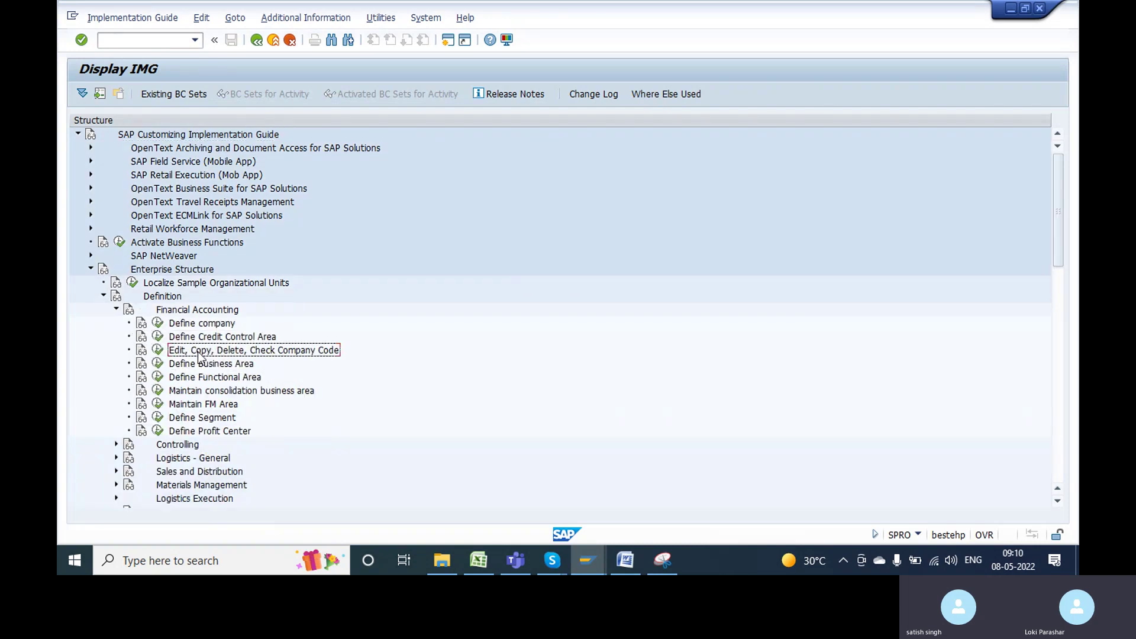
click(158, 350)
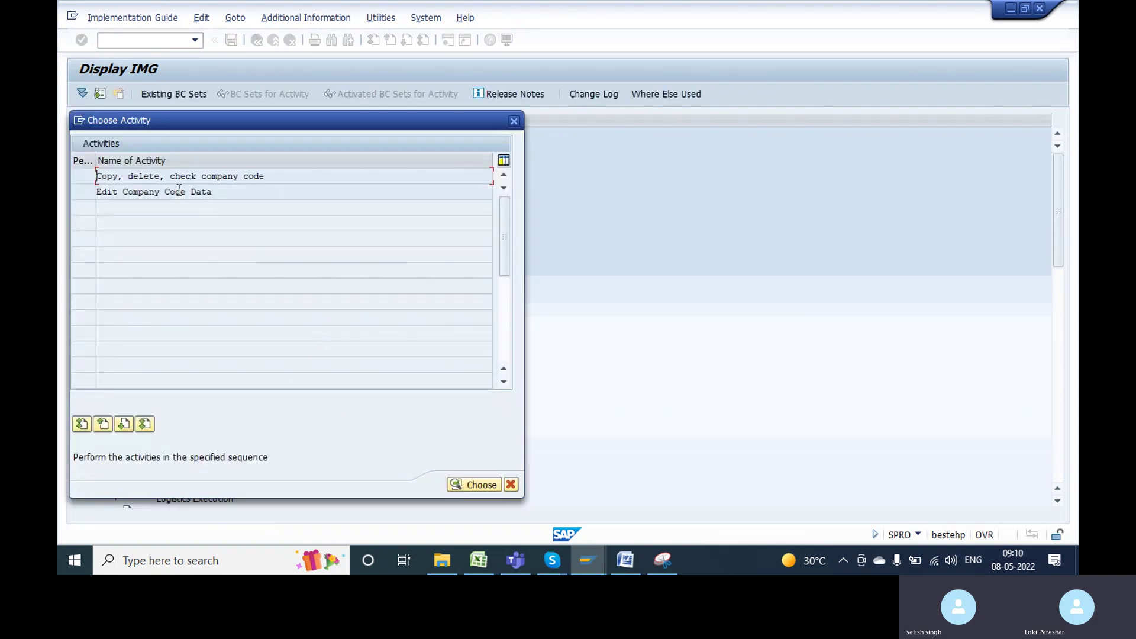
double_click(195, 193)
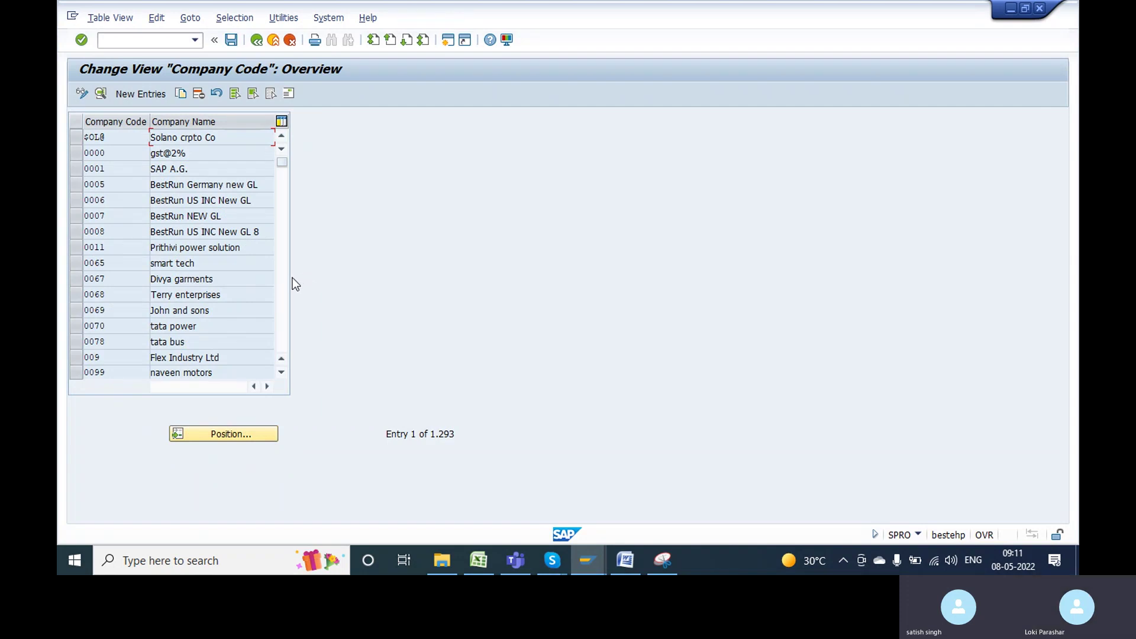
Jump the company code list to 8801, then to 1000 and select its row
click(238, 435)
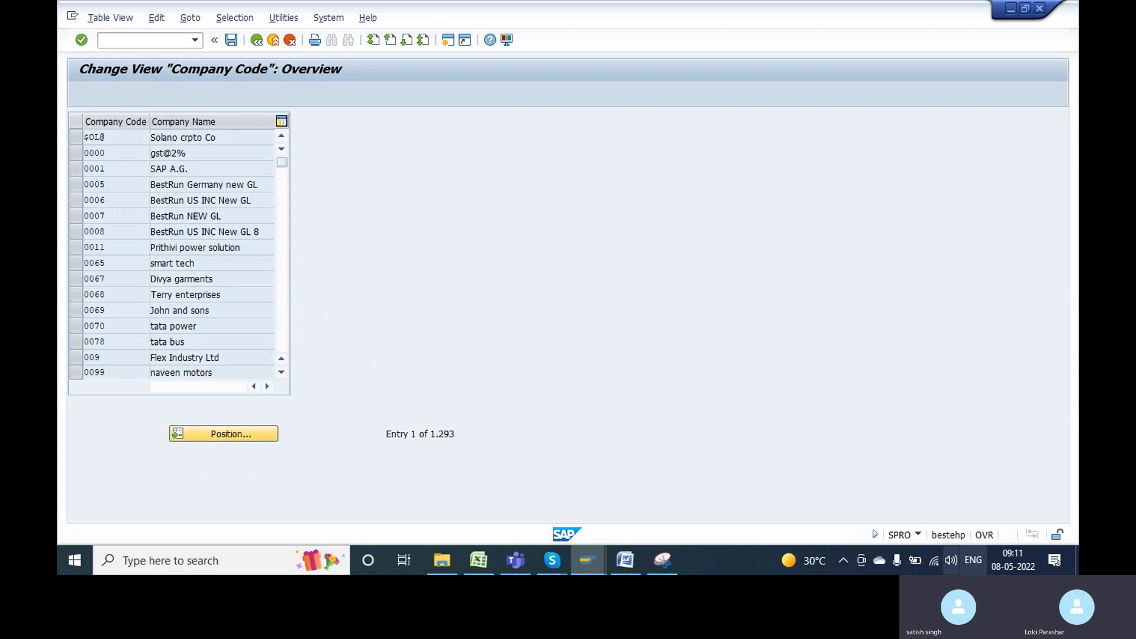
text(8801)
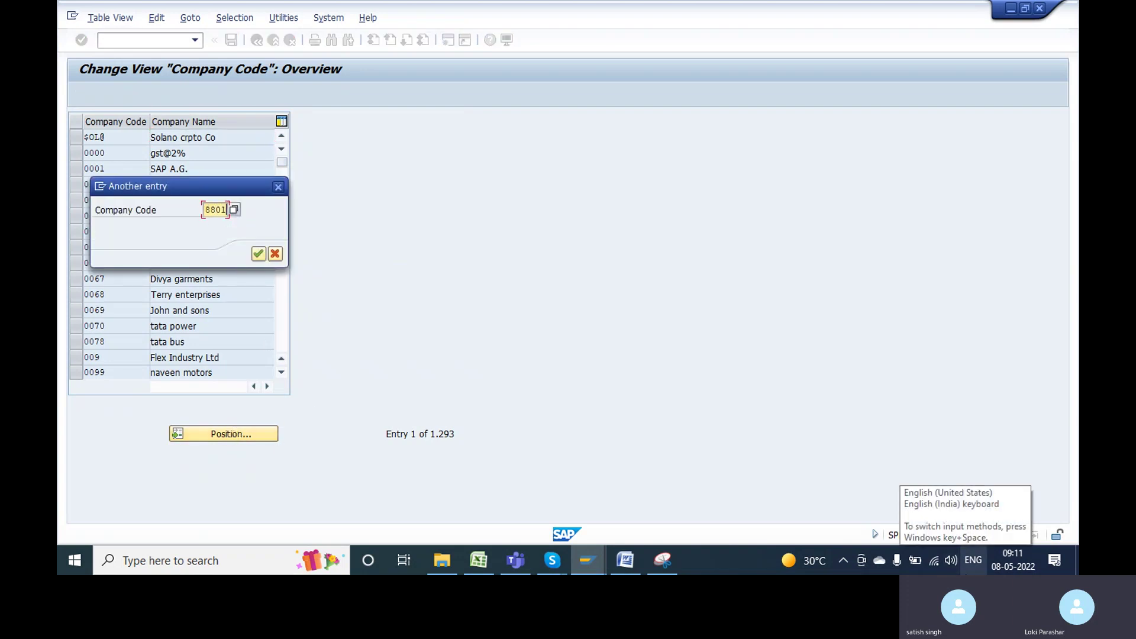
key(Return)
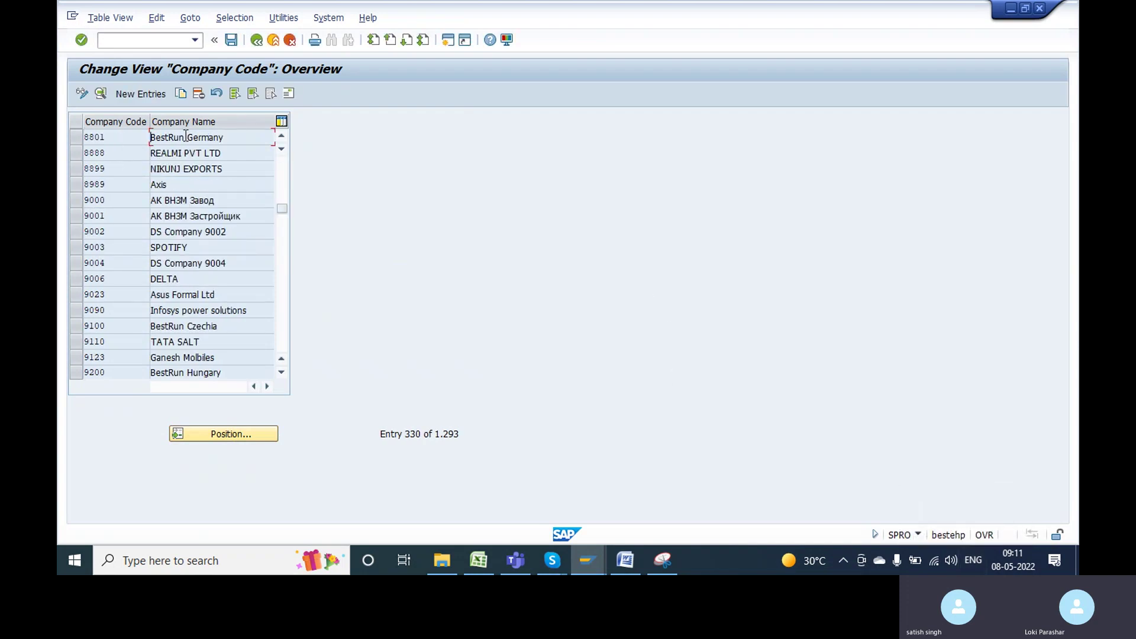
drag(225, 137, 135, 137)
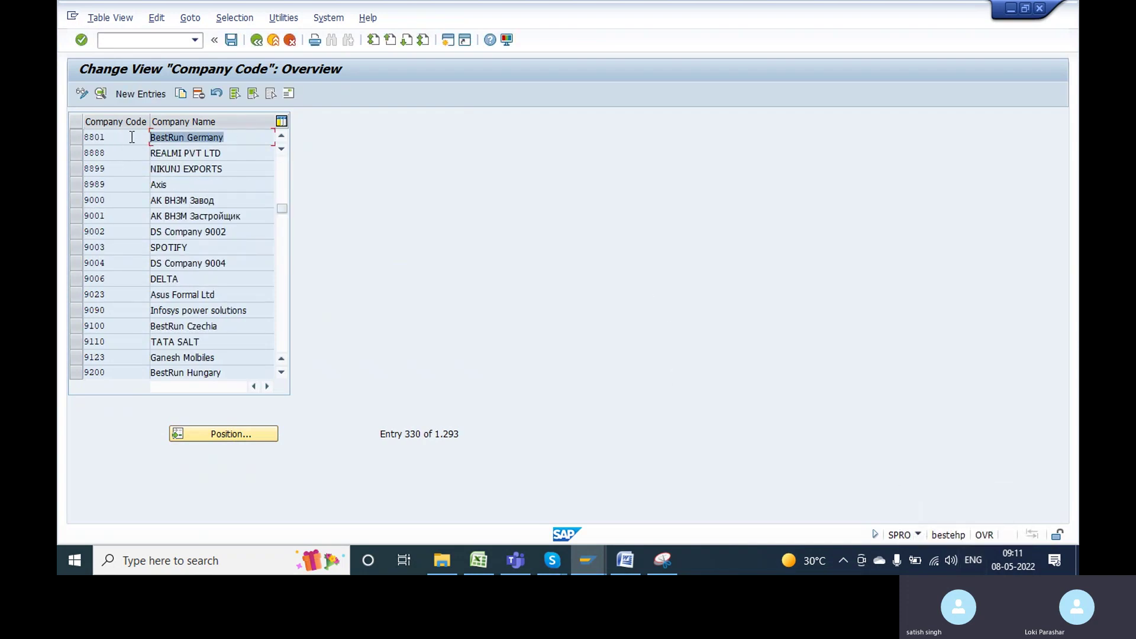
click(228, 437)
text(1000)
key(Return)
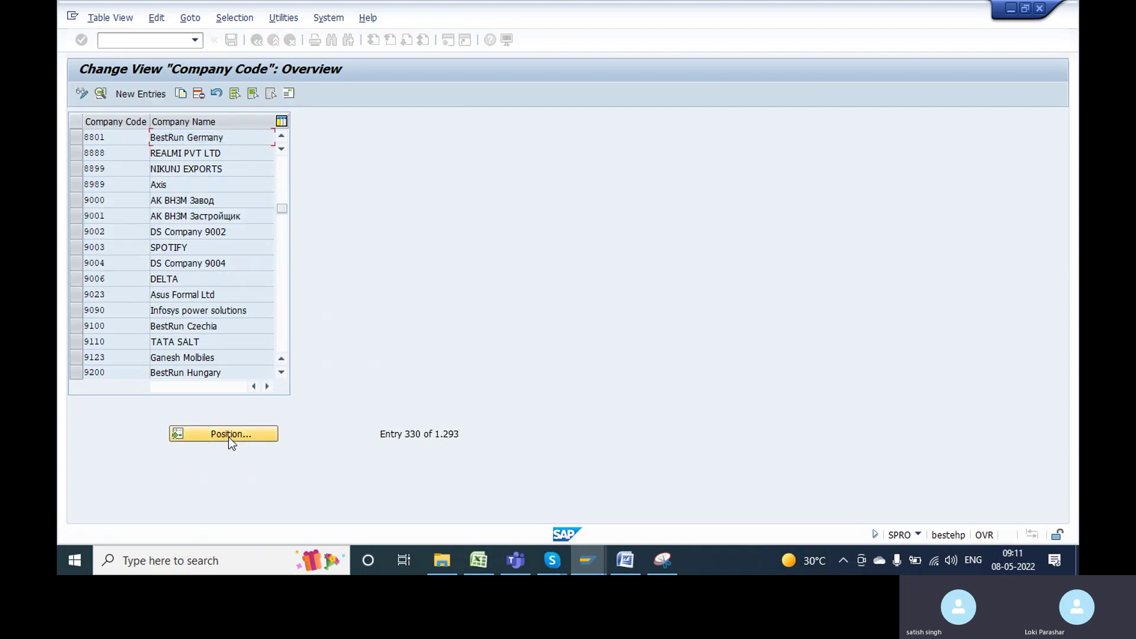
click(75, 138)
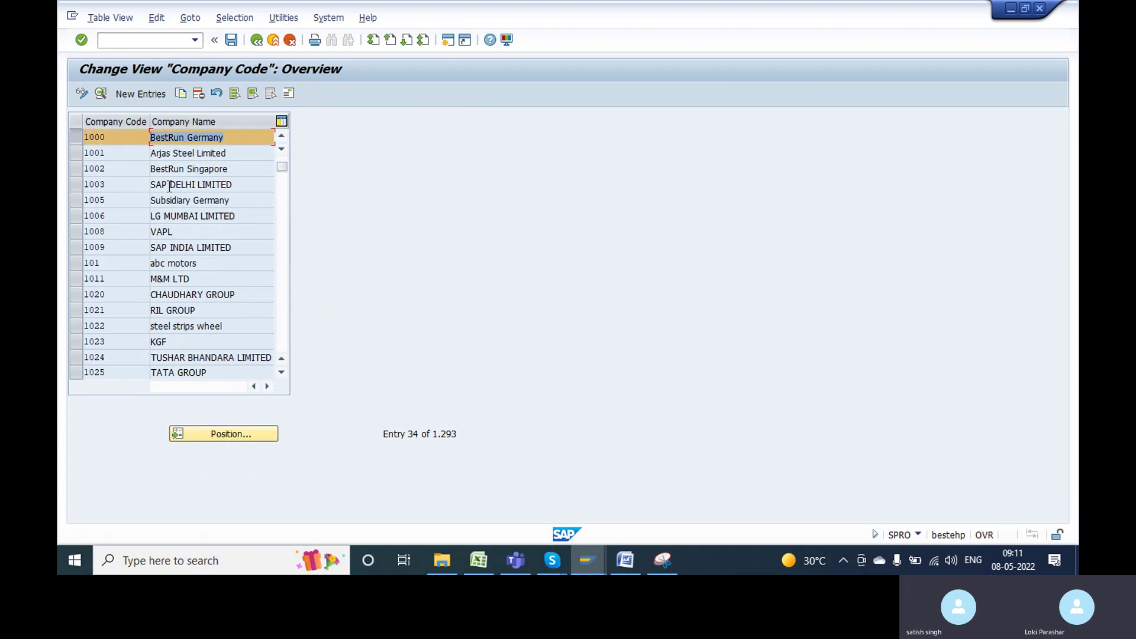
Return to company code 8801, open its details and highlight name, city, country and language
click(226, 439)
text(8801)
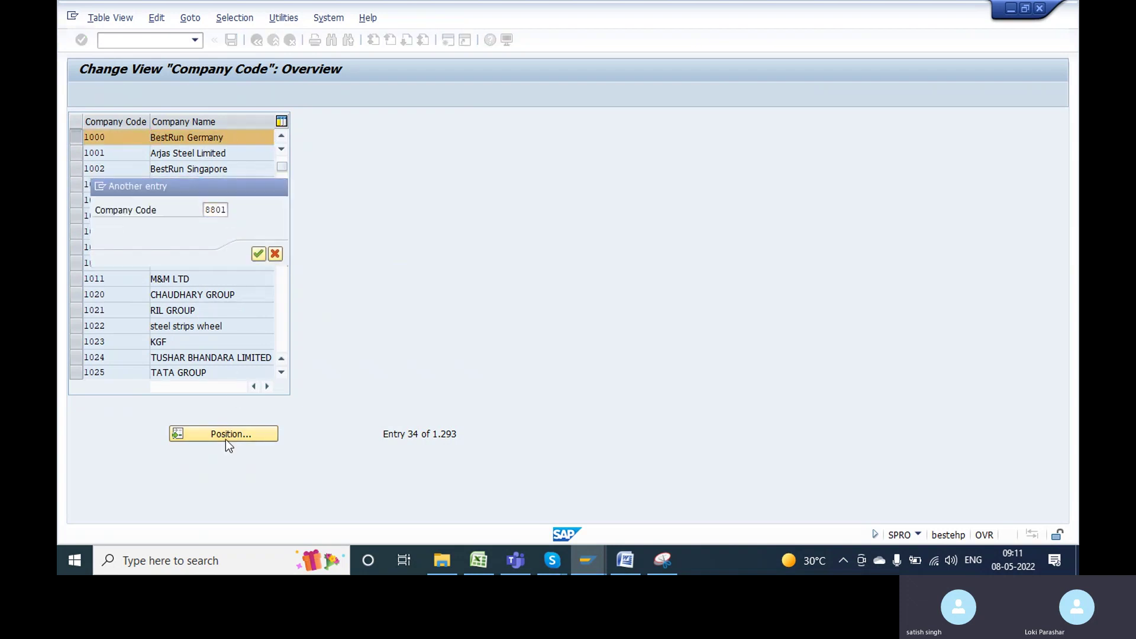
key(Return)
drag(225, 138, 151, 135)
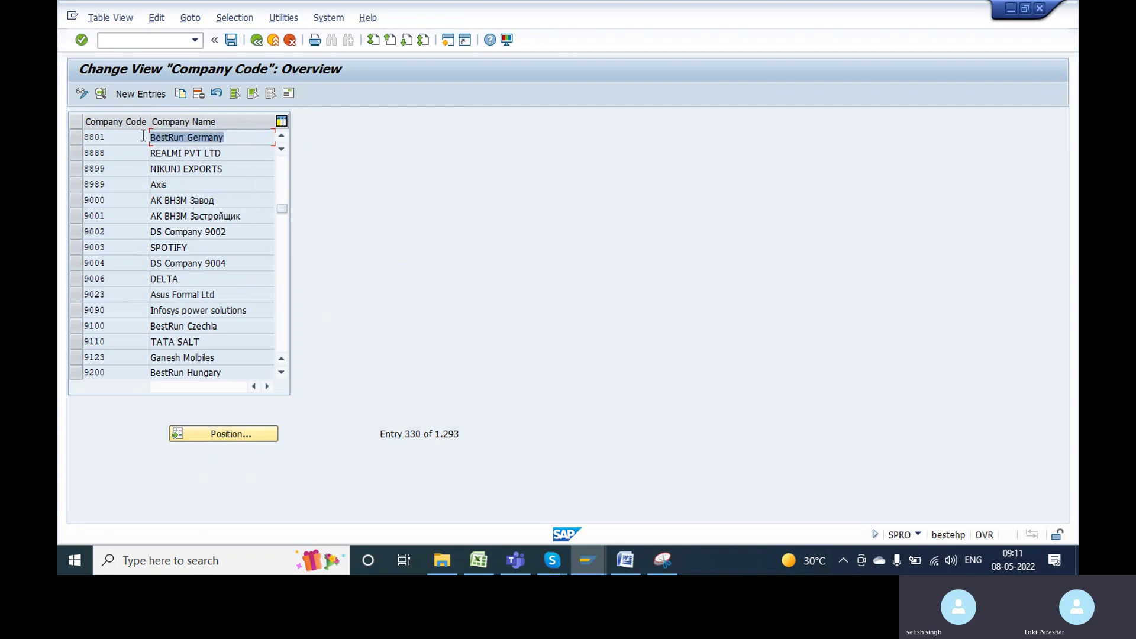
double_click(120, 138)
drag(239, 141, 158, 143)
drag(214, 181, 154, 216)
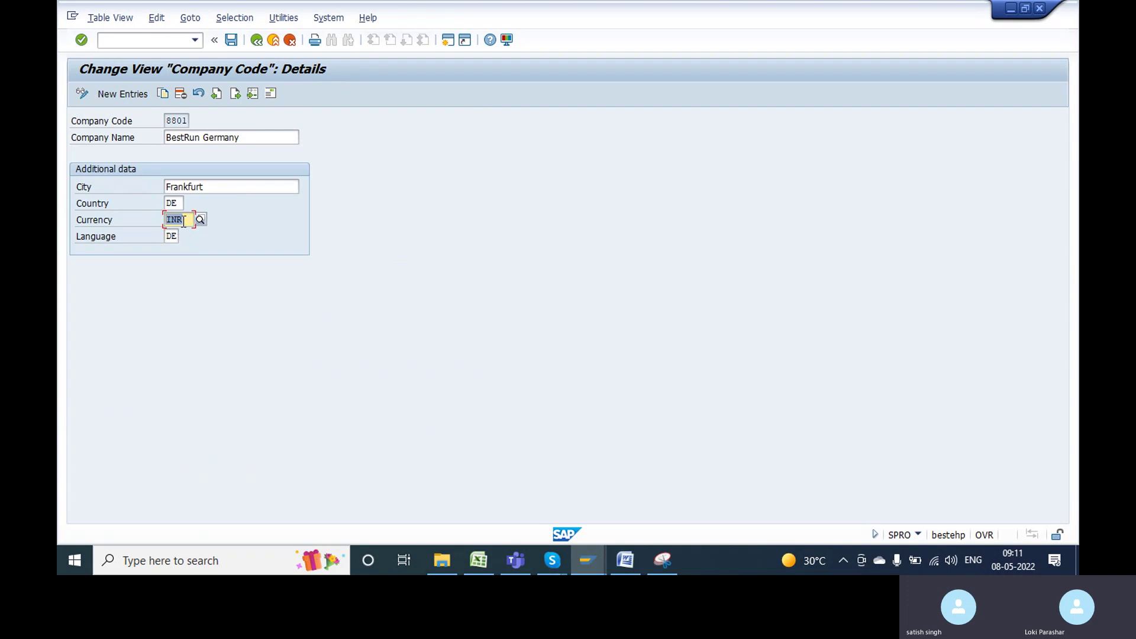
drag(170, 238, 183, 234)
Snip the 8801 details screen and mark a toolbar icon with yellow highlight and a red circled arrow
click(663, 559)
click(135, 213)
drag(656, 412, 59, 56)
click(399, 52)
drag(350, 167, 354, 185)
click(360, 54)
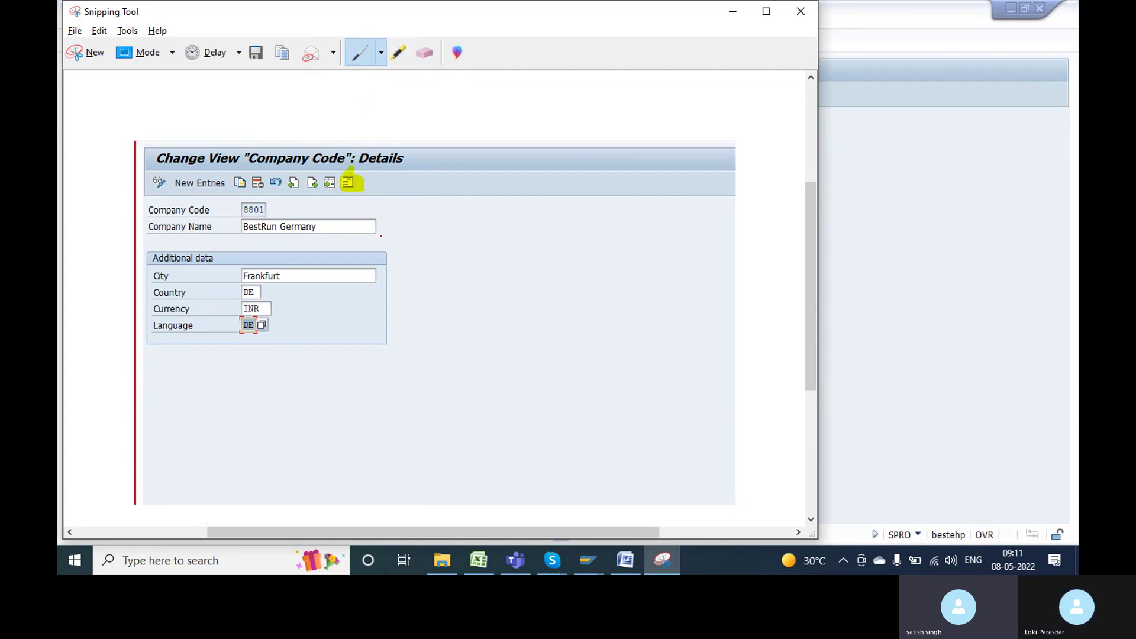
drag(350, 174, 438, 304)
drag(363, 203, 392, 213)
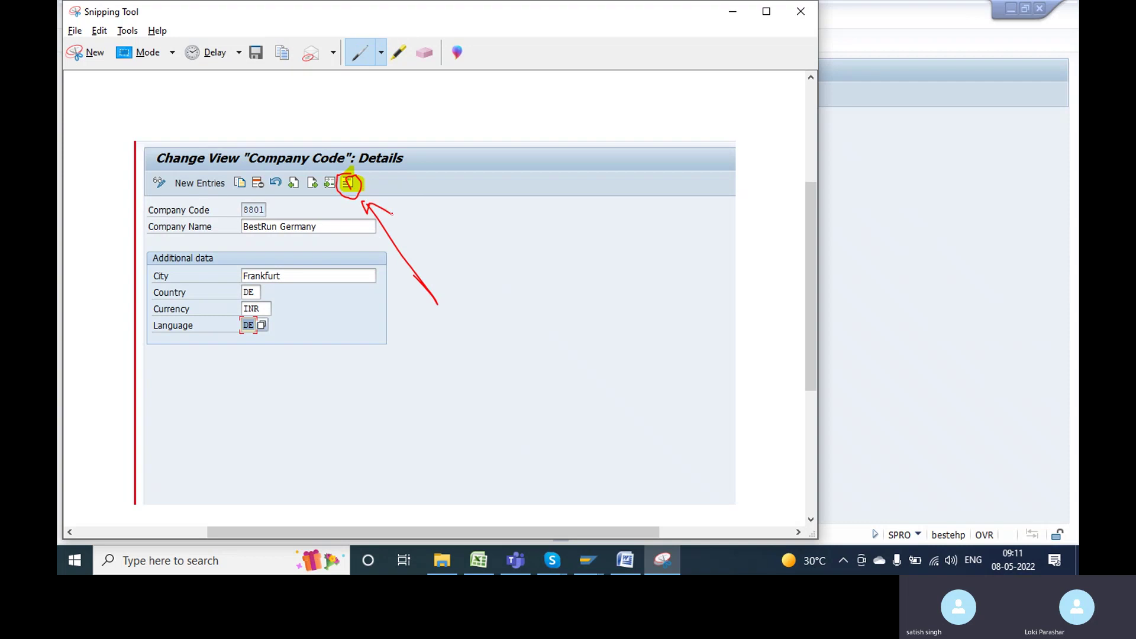
click(831, 212)
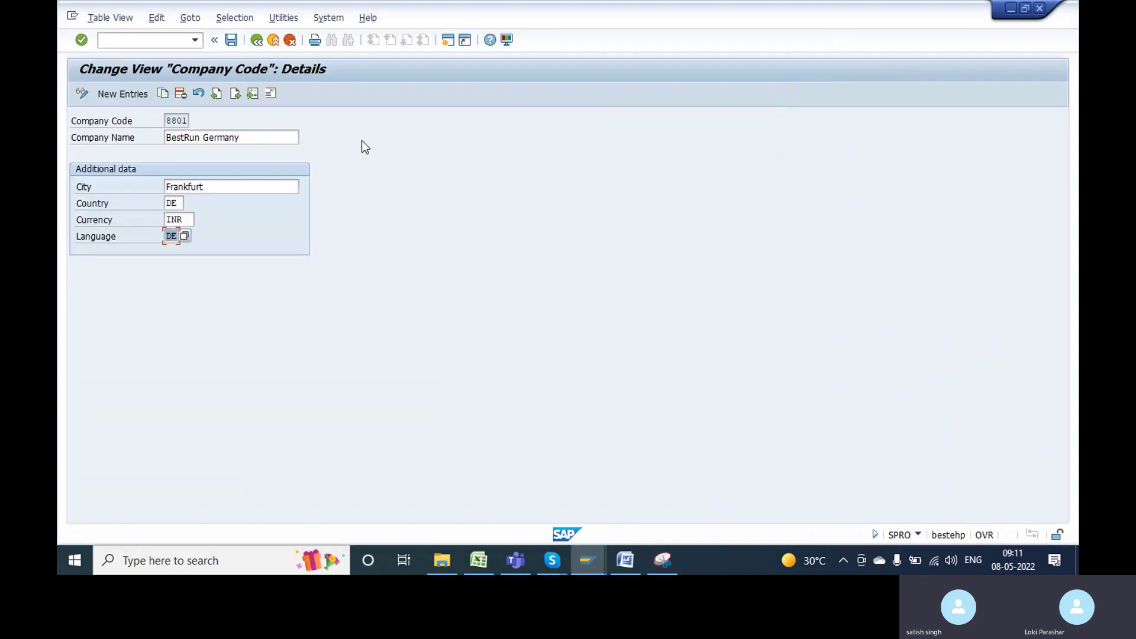
Open the Edit address dialog for company code 8801 and drag it aside
click(270, 92)
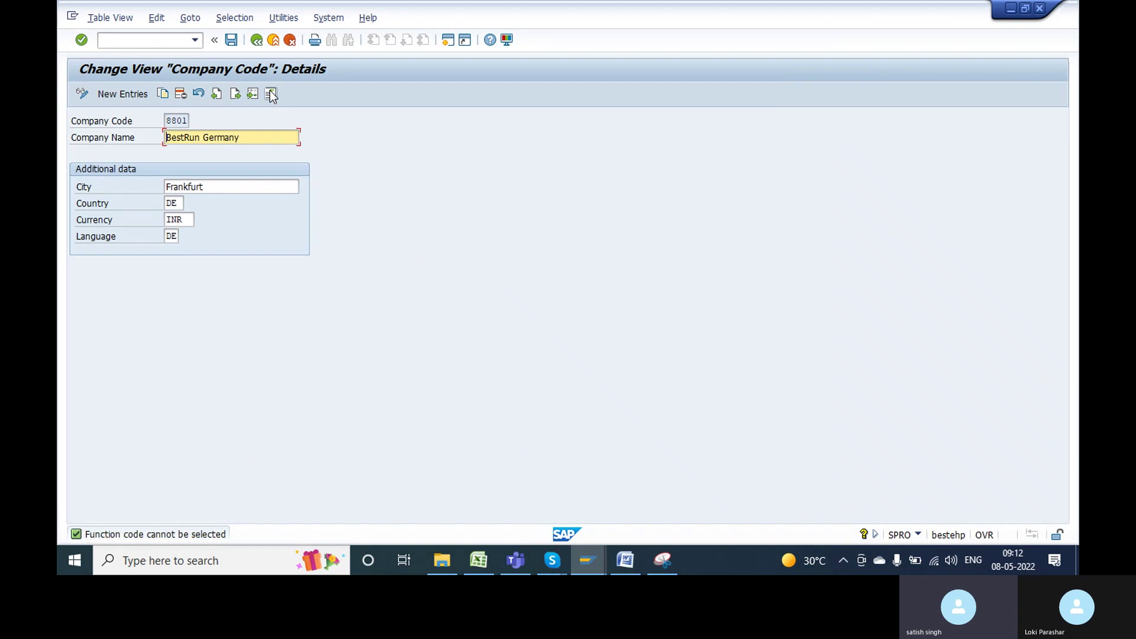
click(270, 92)
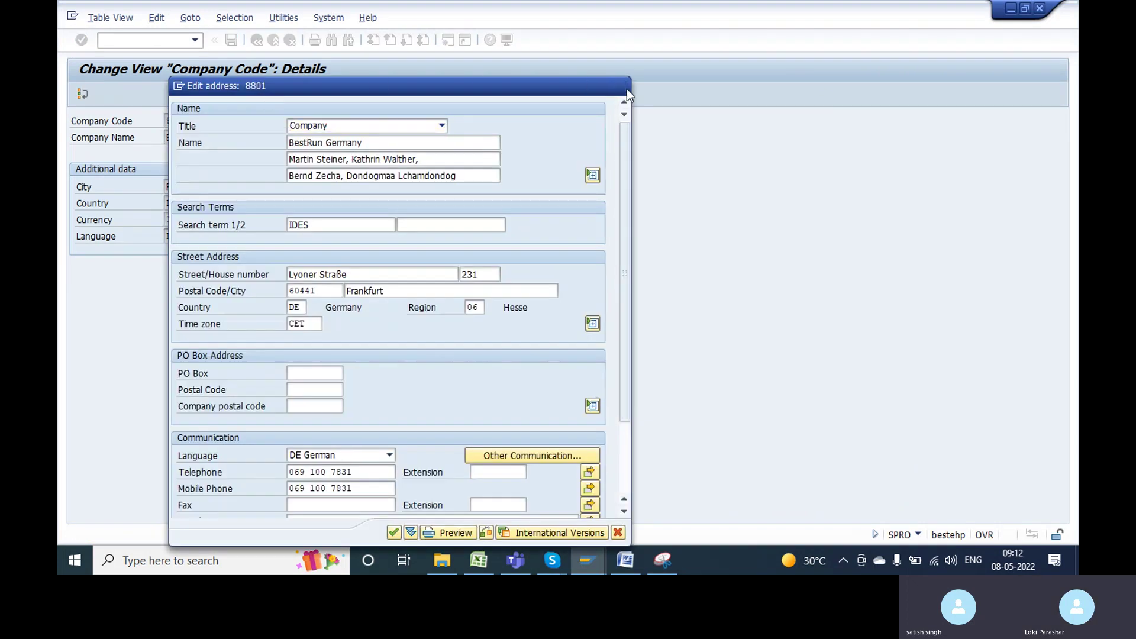
click(621, 87)
click(264, 92)
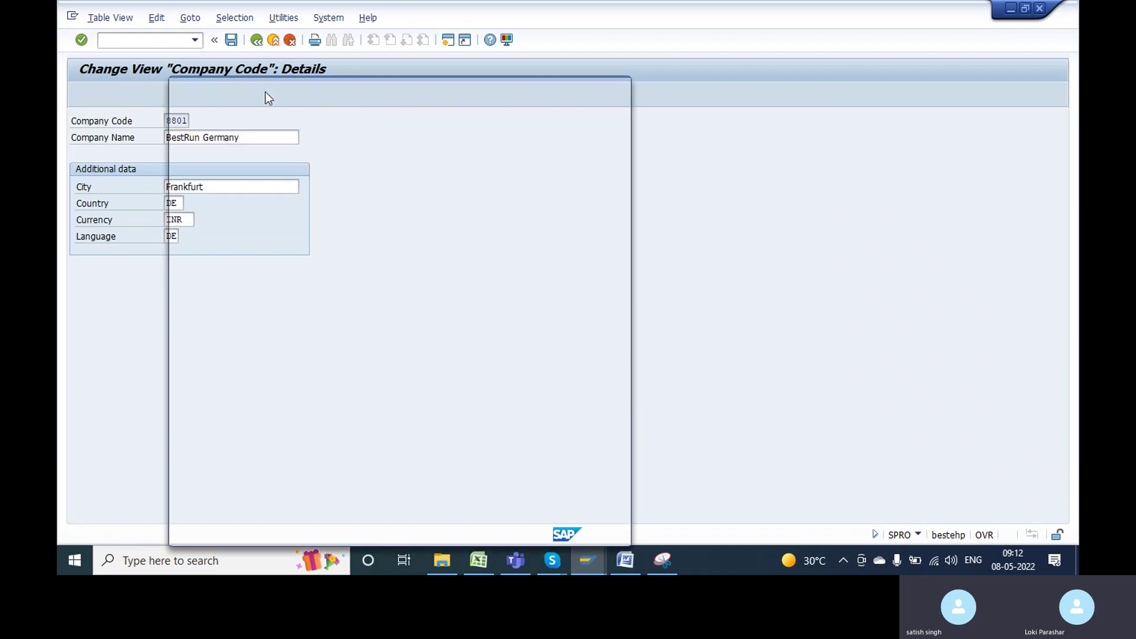
drag(313, 86, 428, 50)
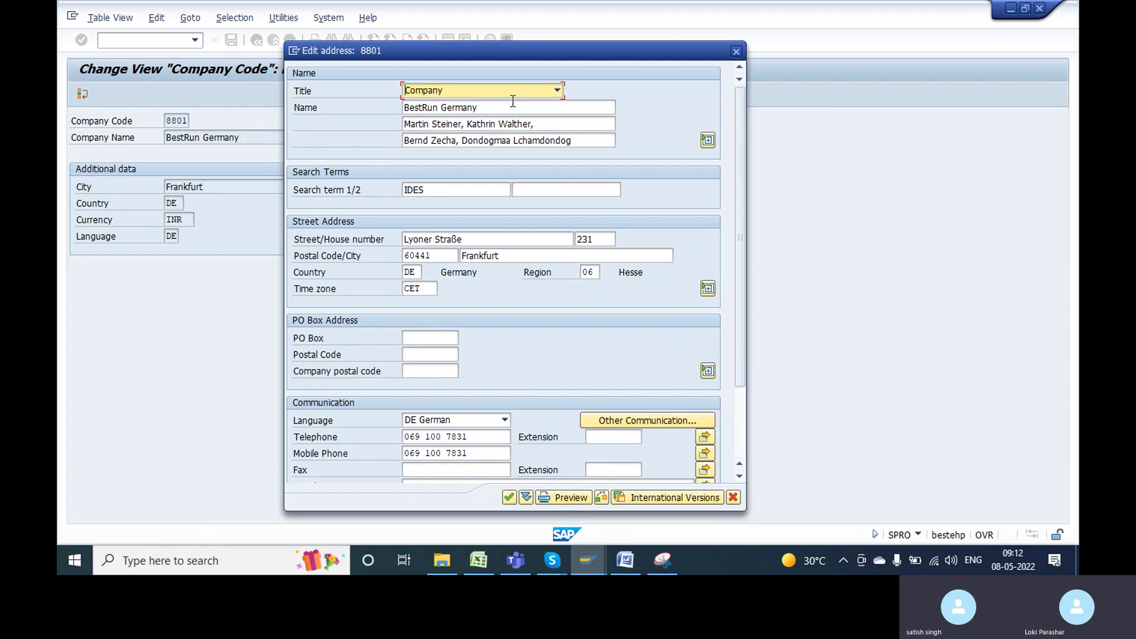
Edit the company name and change the search term from IDES to KP
key(Tab)
text(Kop)
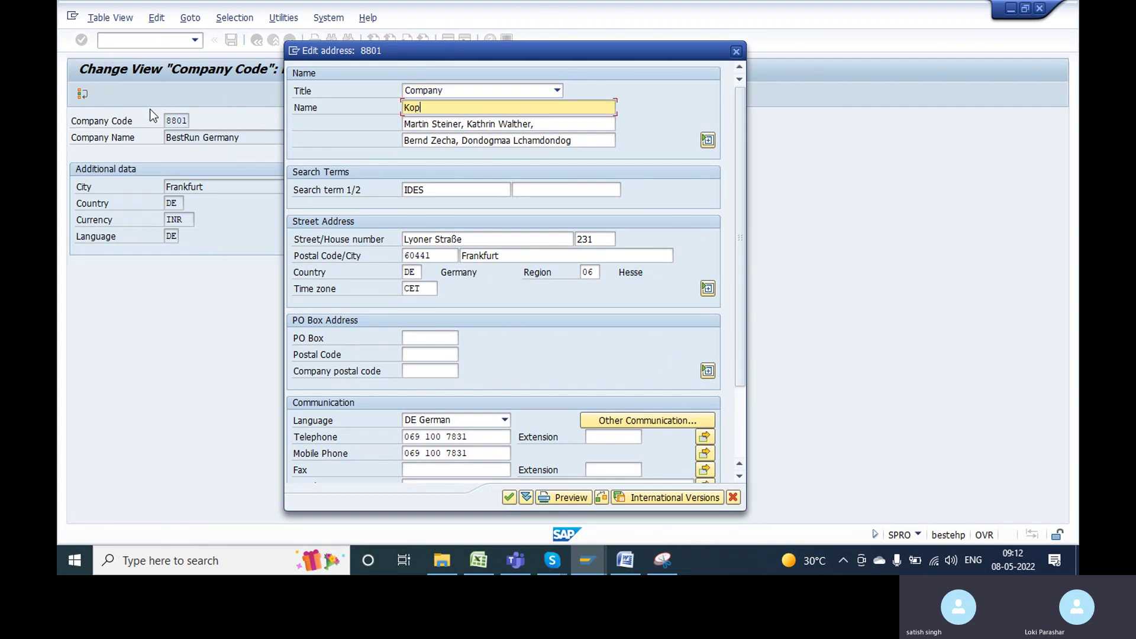
text( gR)
key(BackSpace)
key(BackSpace)
key(BackSpace)
key(BackSpace)
key(BackSpace)
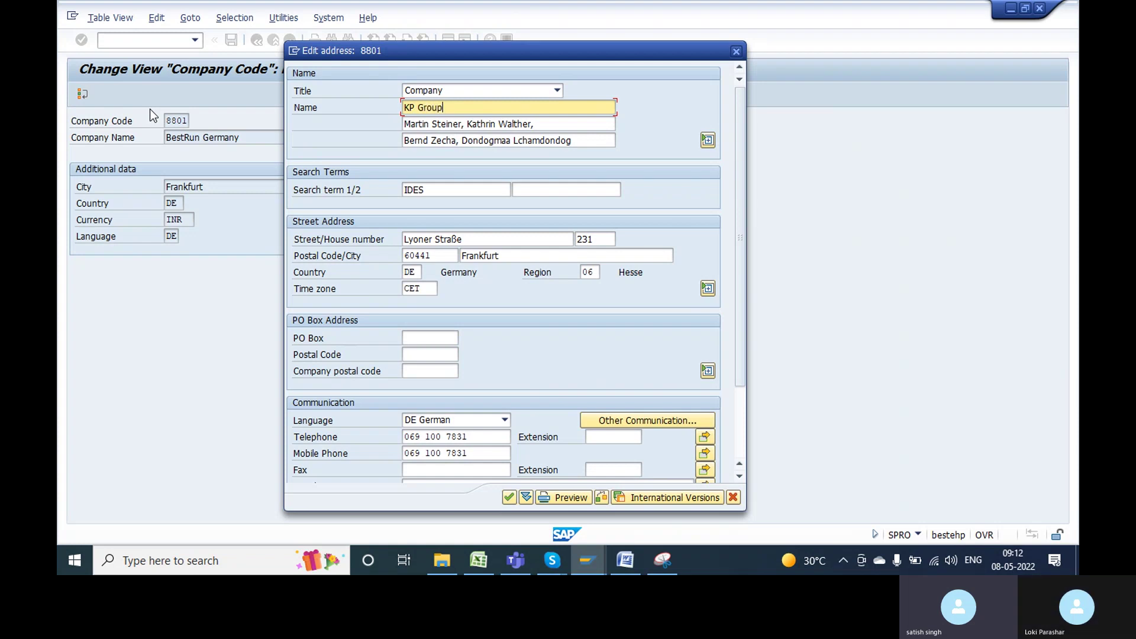
key(Tab)
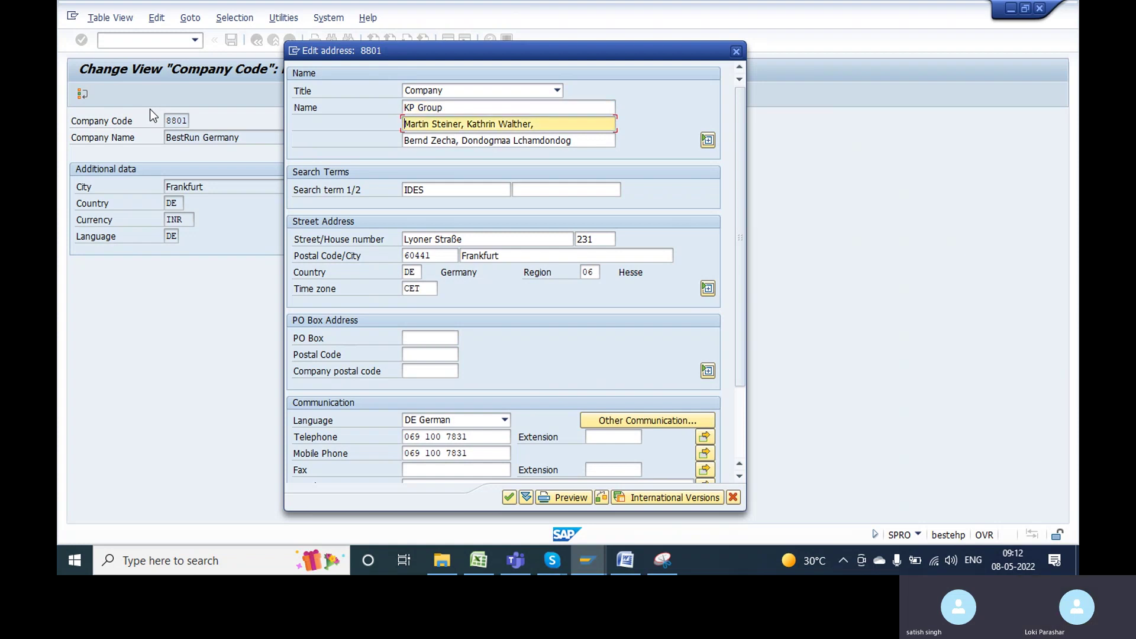
key(Tab)
key(Tab)
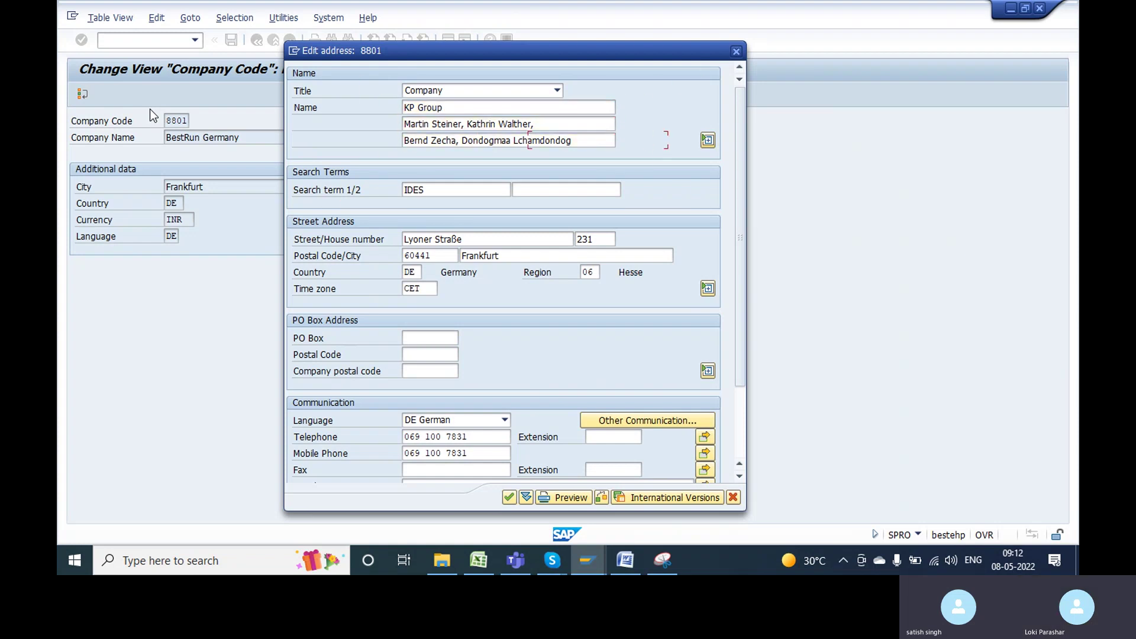
key(shift+End)
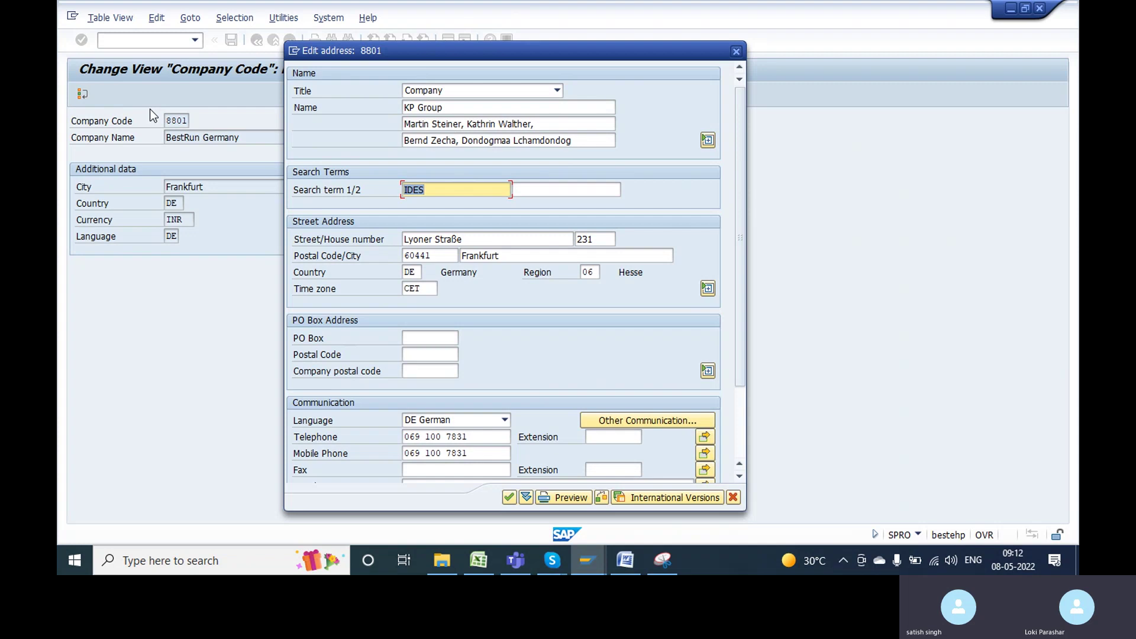
text(kp)
key(BackSpace)
text(kp)
key(Tab)
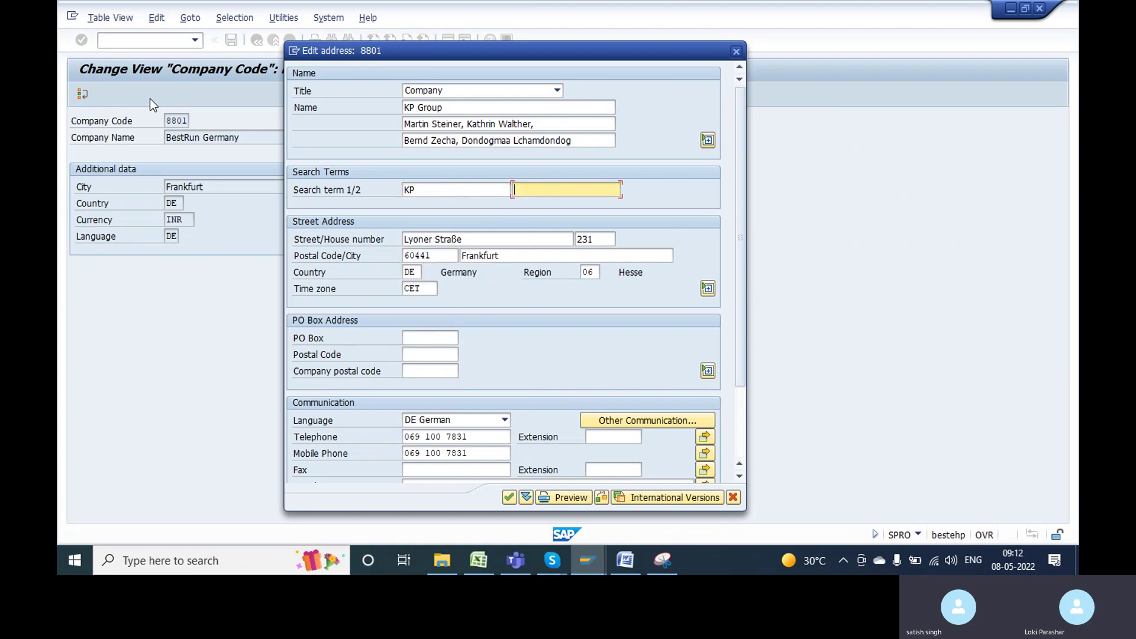
key(Tab)
Replace the street Lyoner Straße with 'house number' and confirm the address
key(shift+End)
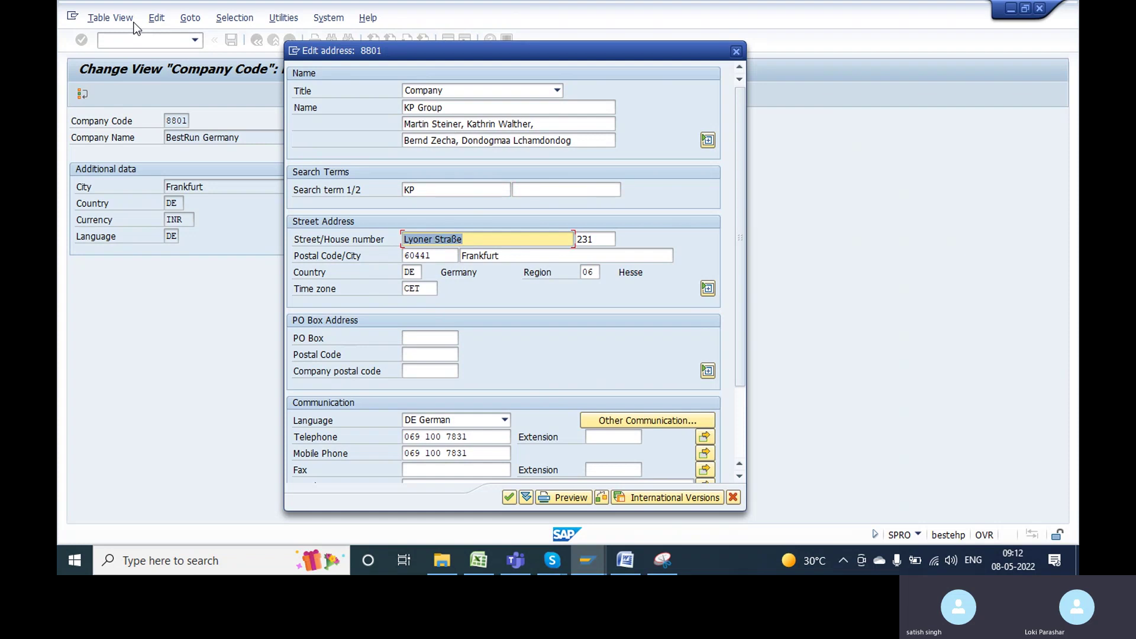
text(h)
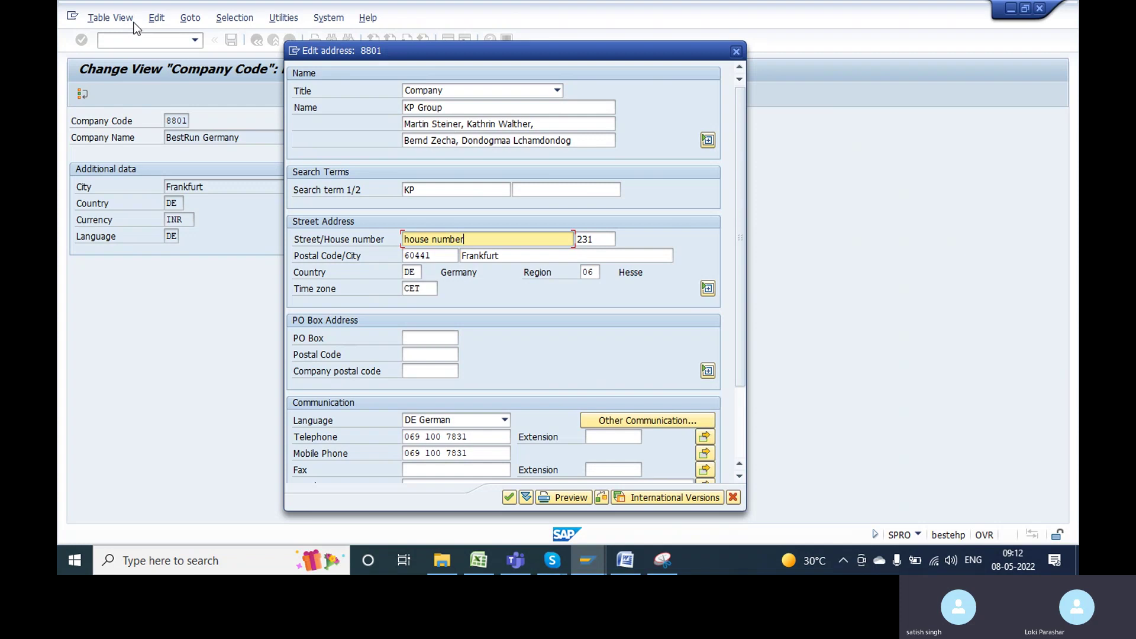
text(ouse number)
key(Tab)
key(Tab)
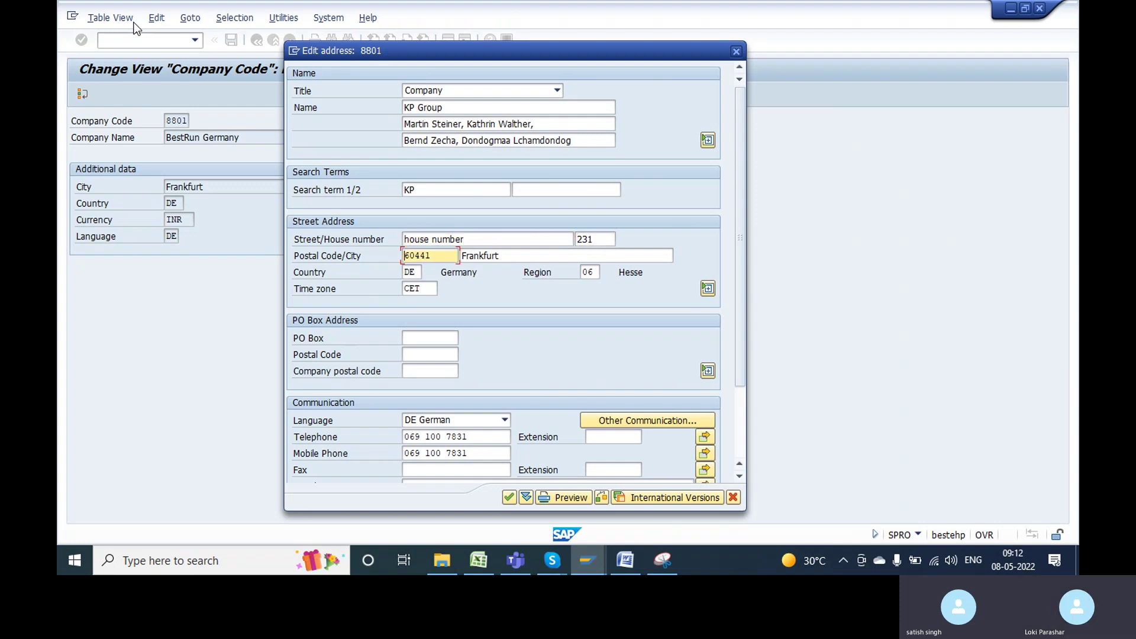
key(Tab)
key(Return)
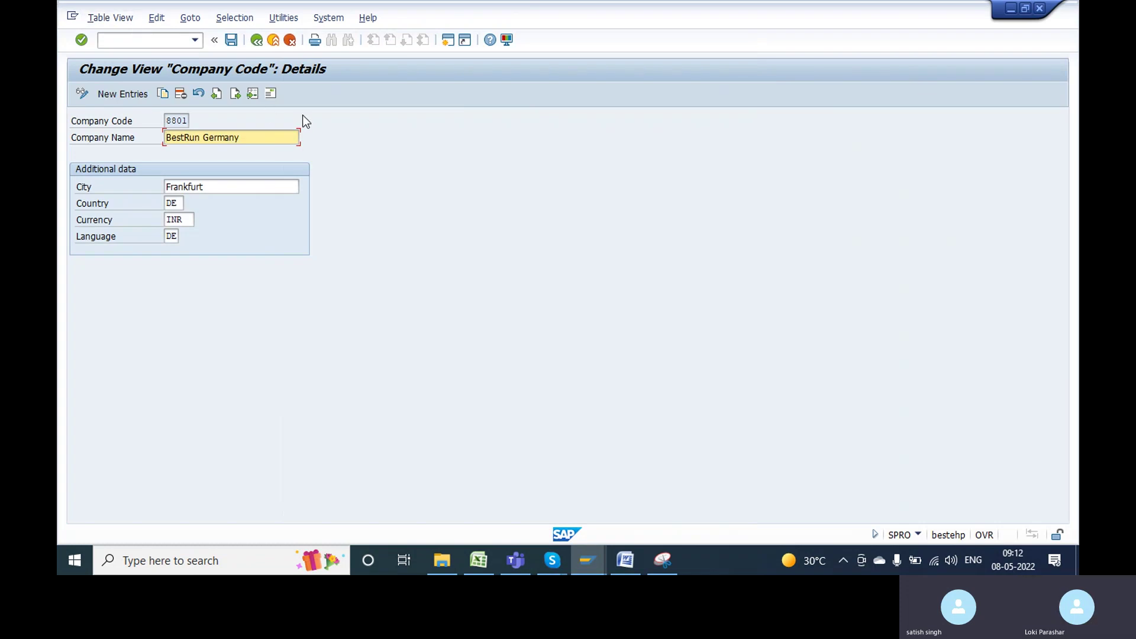
Set the address city to Faridabad, country to IN and postal code to 121001
click(274, 93)
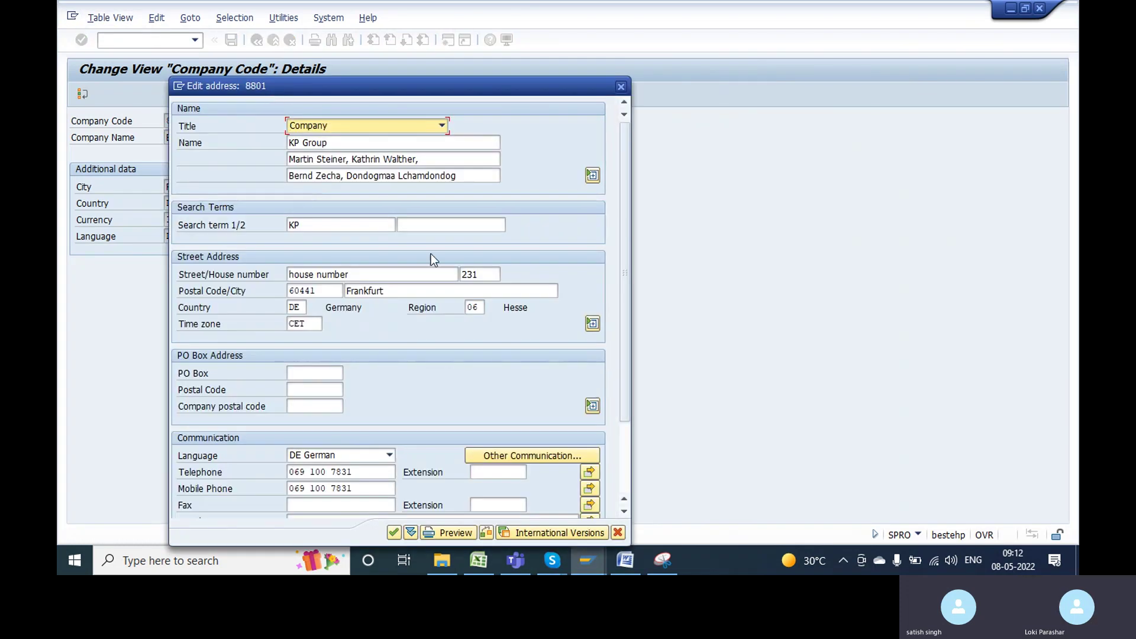
click(435, 291)
text(Fa)
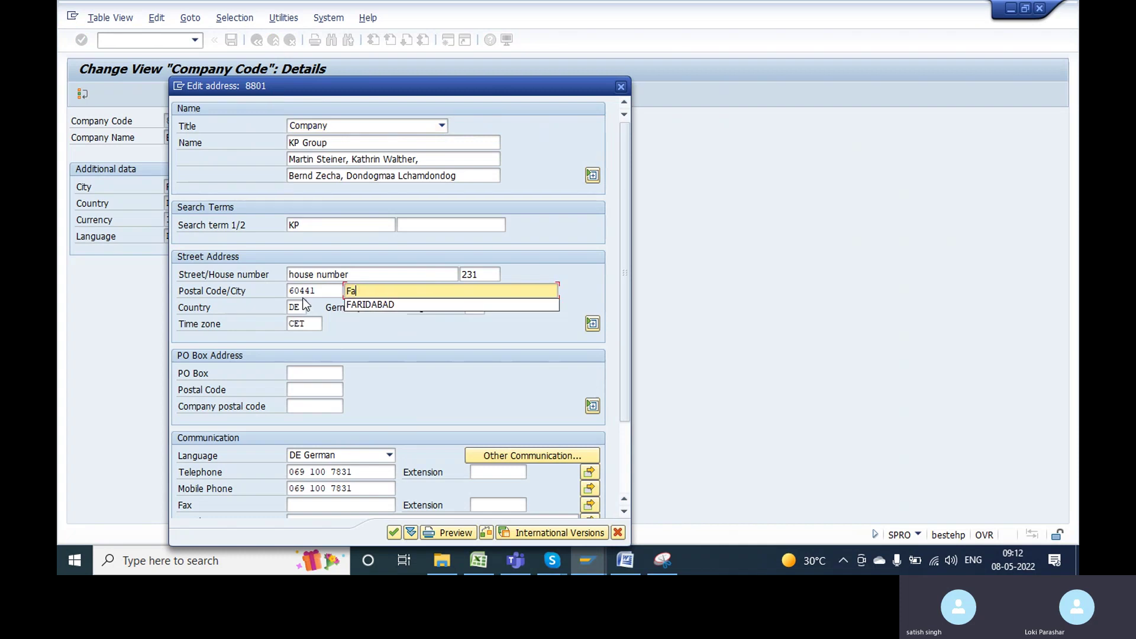
text(ridabad)
key(Tab)
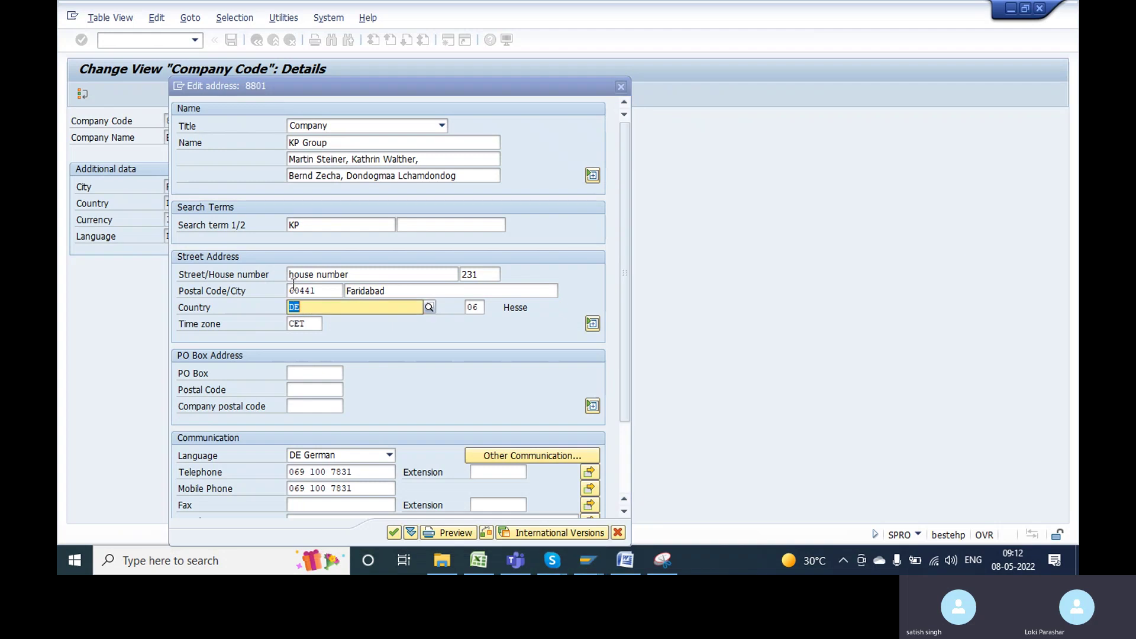
text(in)
key(Tab)
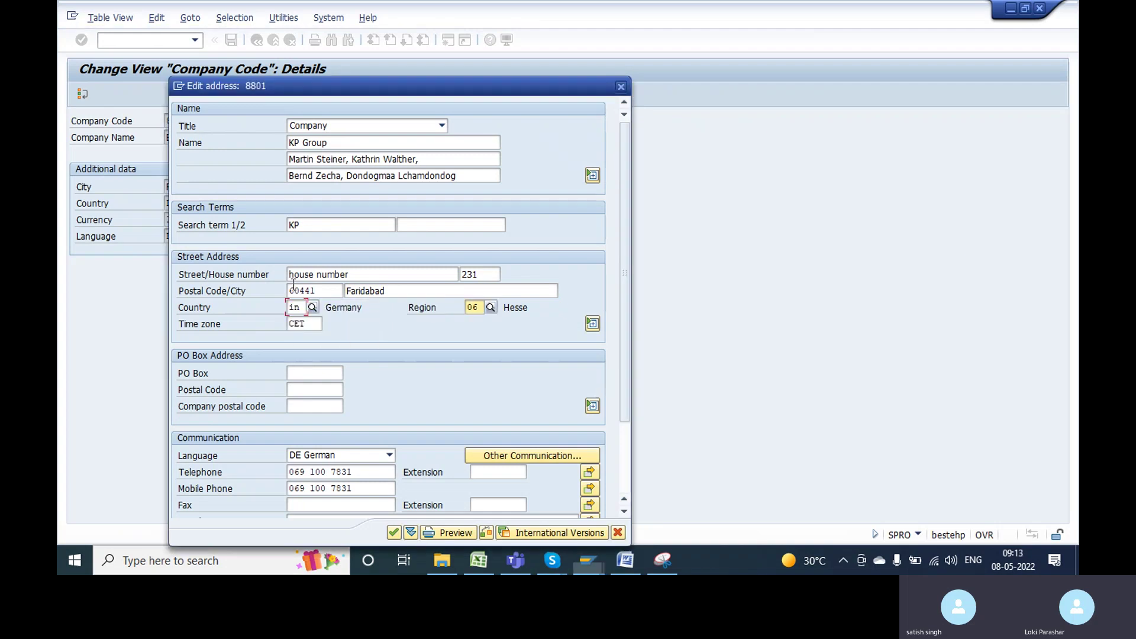
key(Return)
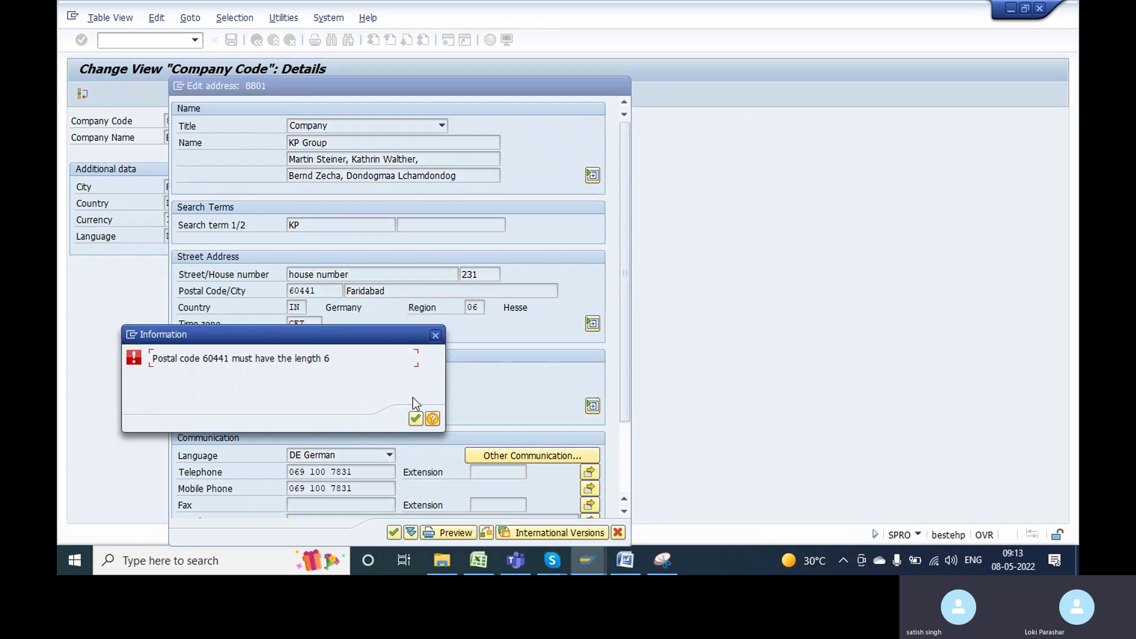
key(Return)
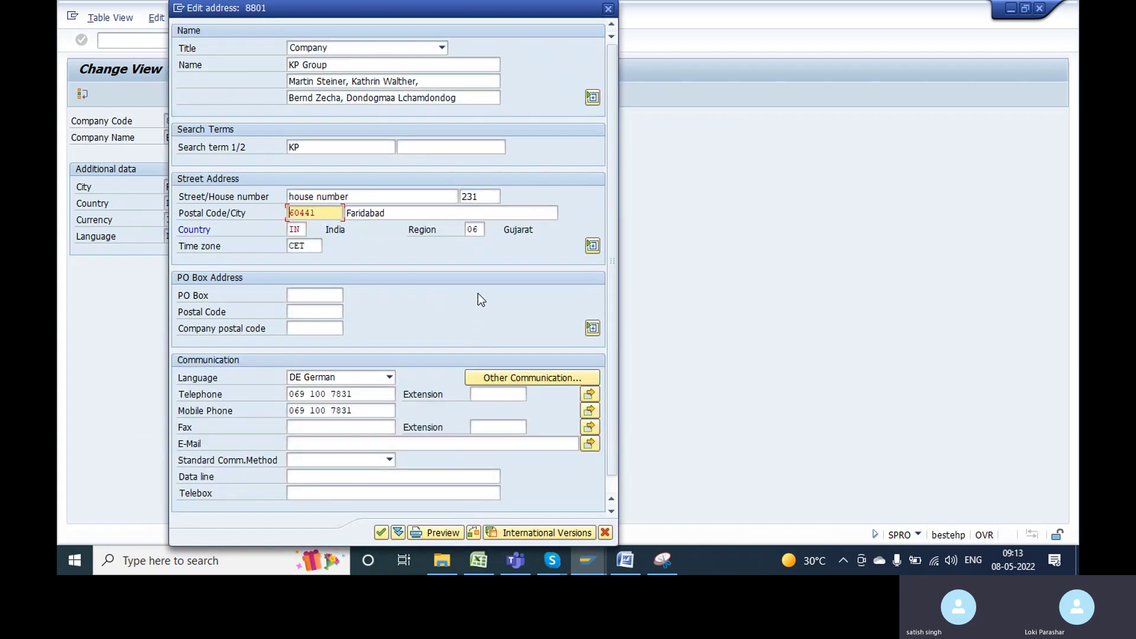
drag(333, 213, 248, 239)
text(121001)
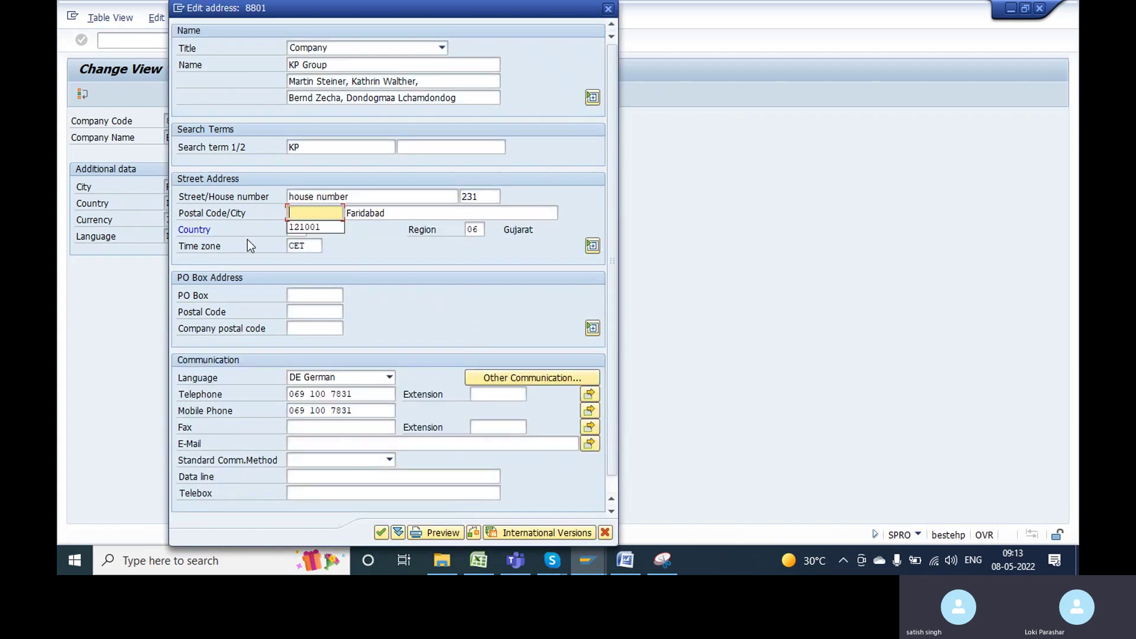
key(Return)
Reopen the 8801 address and bring up the Region search help
click(272, 92)
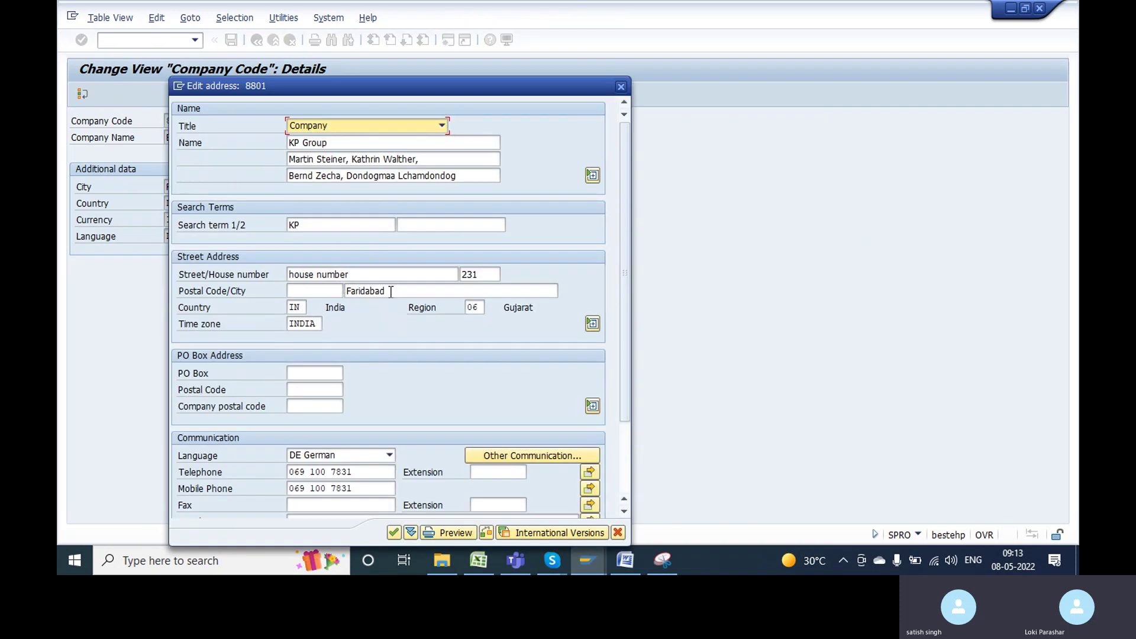
click(481, 308)
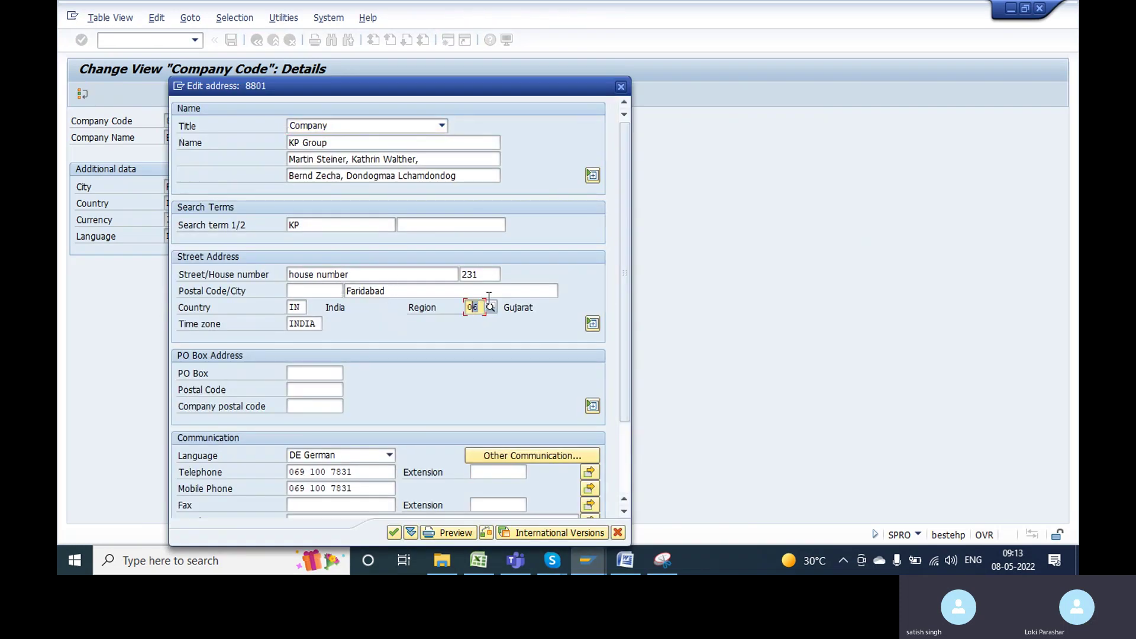
click(489, 307)
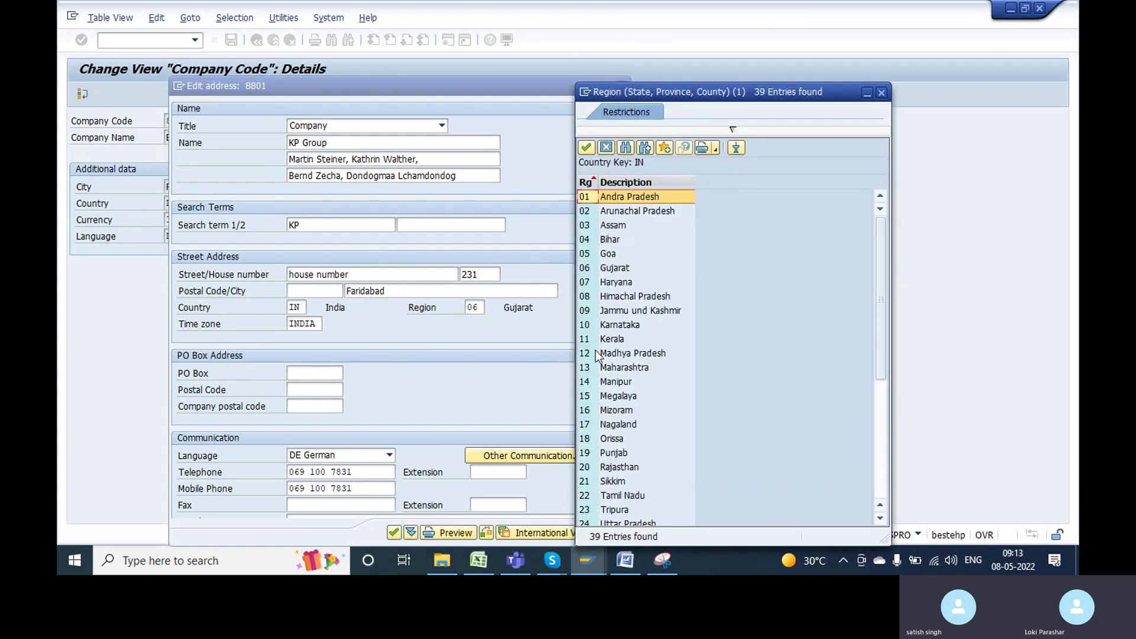
Set the region to 07 Haryana and the communication language to English
double_click(611, 283)
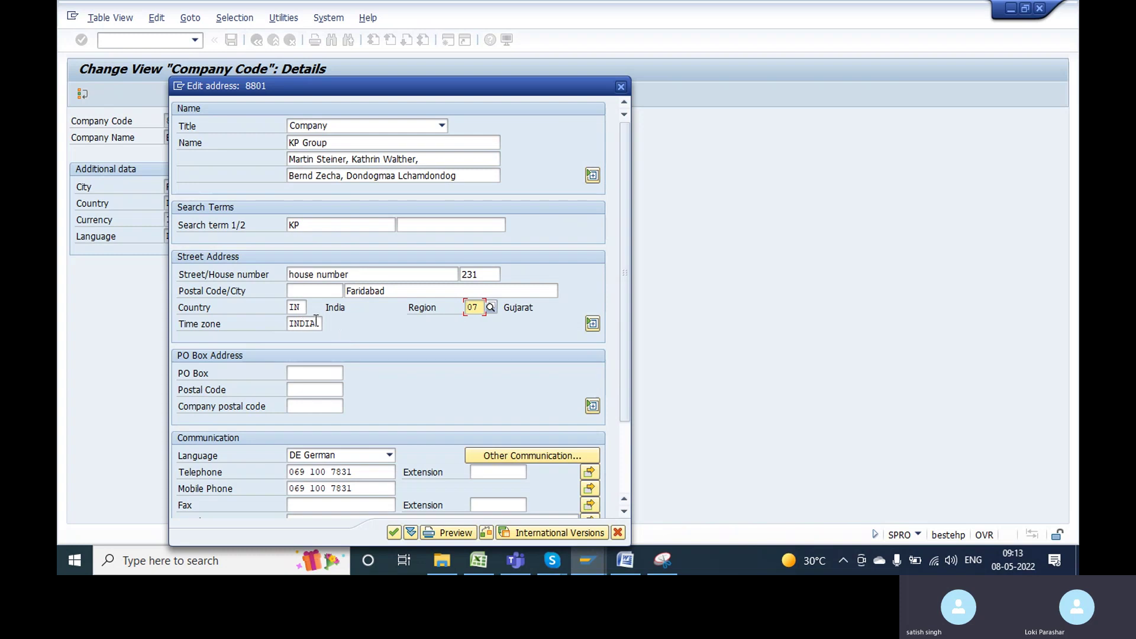
click(349, 457)
scroll(338, 501, down, 5)
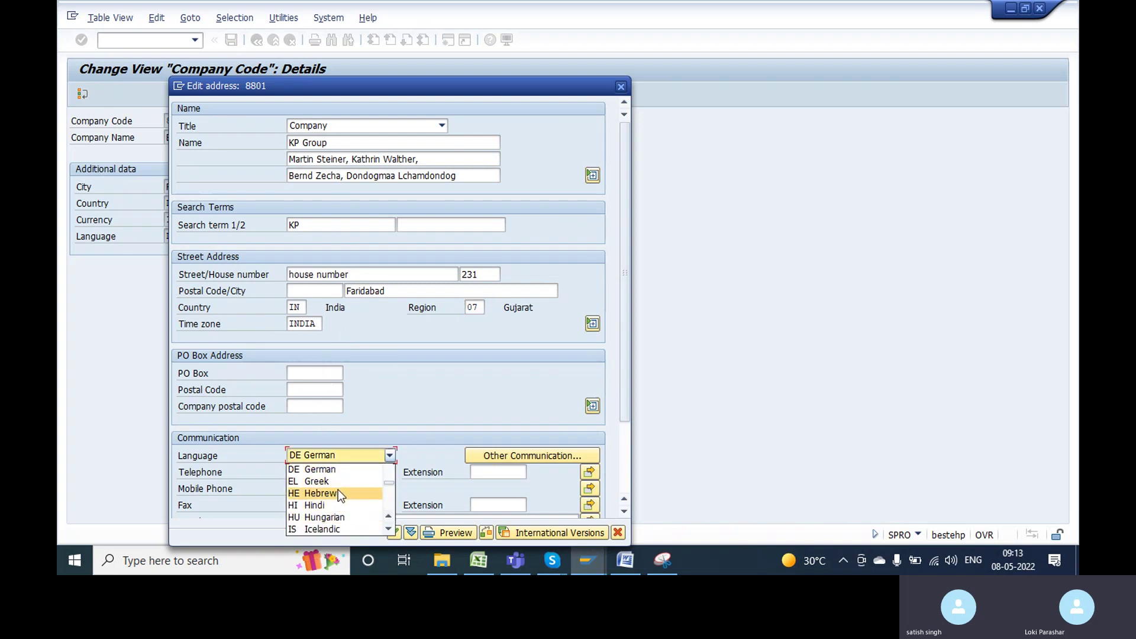
scroll(339, 496, up, 7)
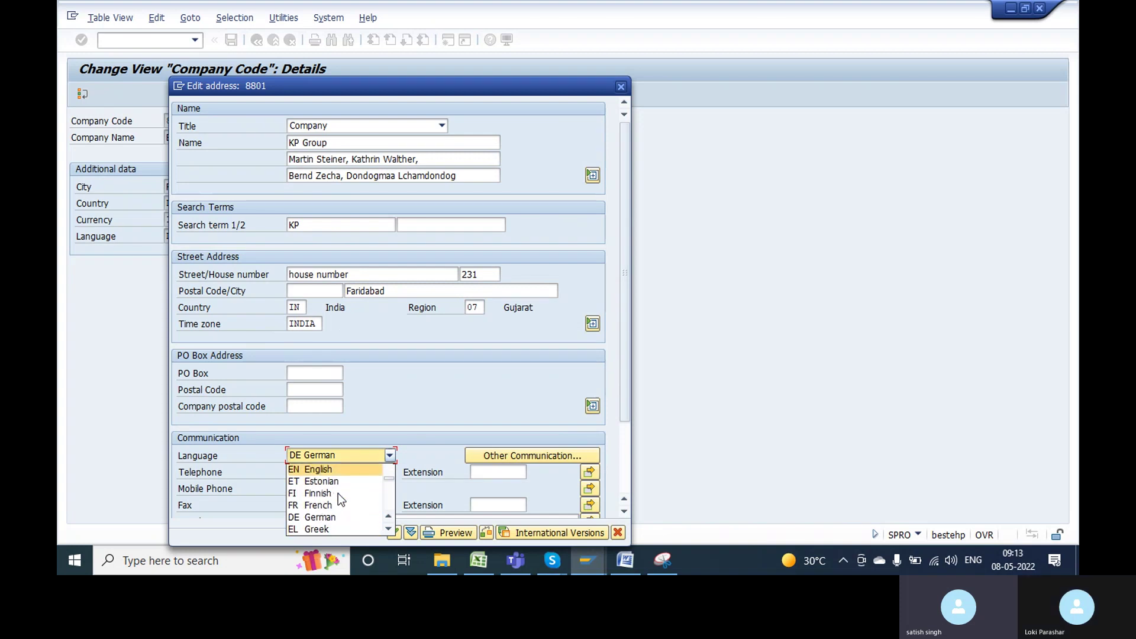
click(339, 472)
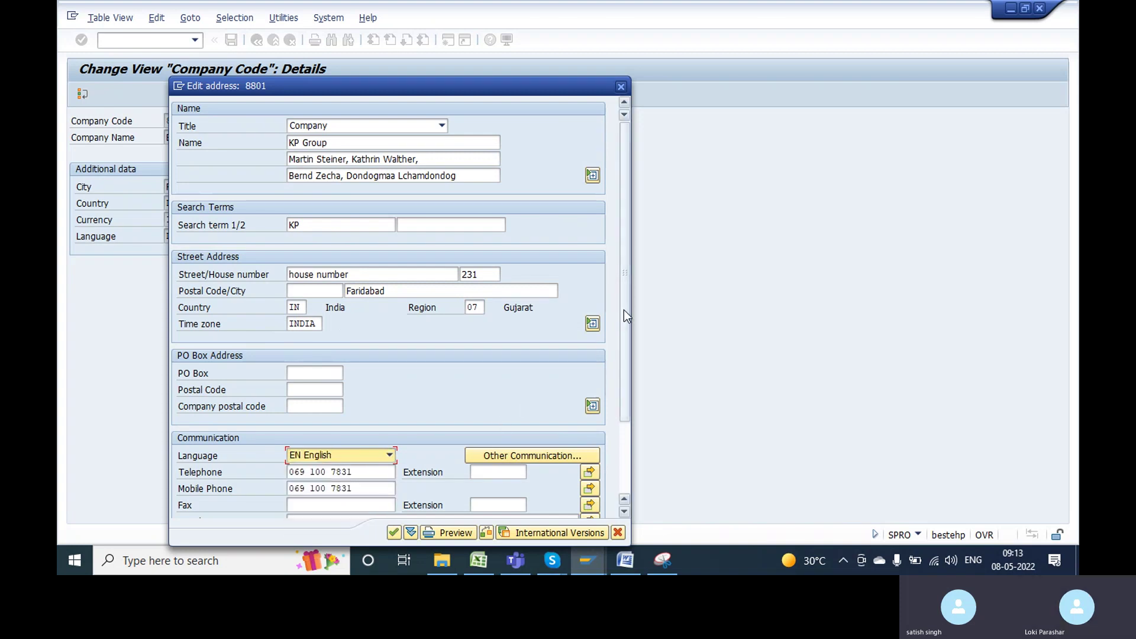
Review the Fax, E-Mail, Data line and Telebox fields, then confirm the address
scroll(625, 325, down, 3)
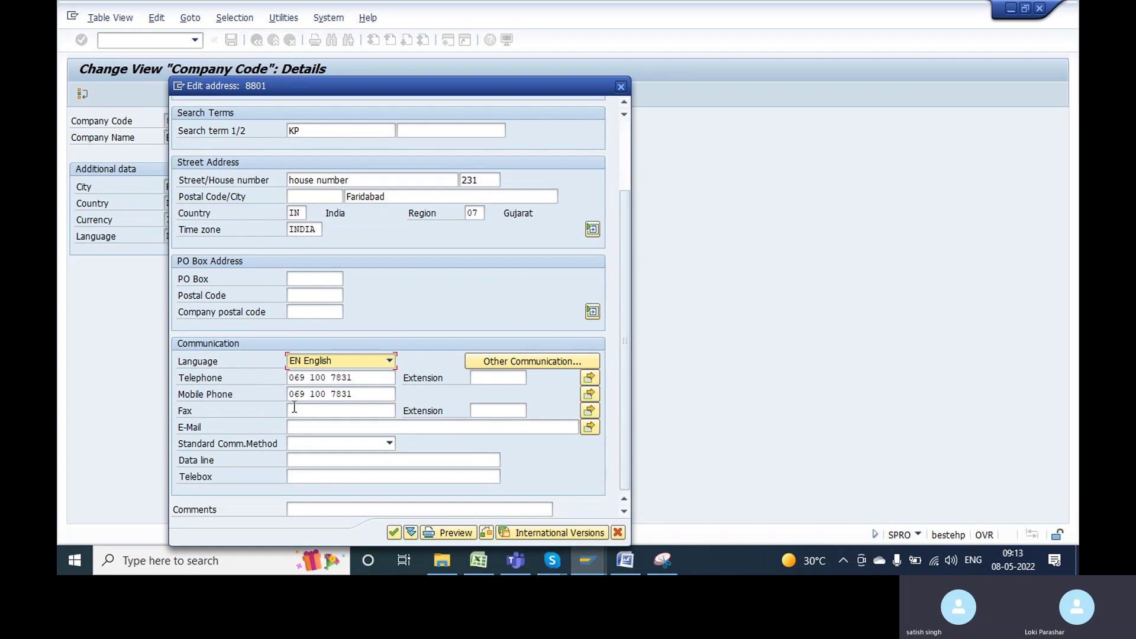
click(299, 410)
click(309, 428)
click(341, 462)
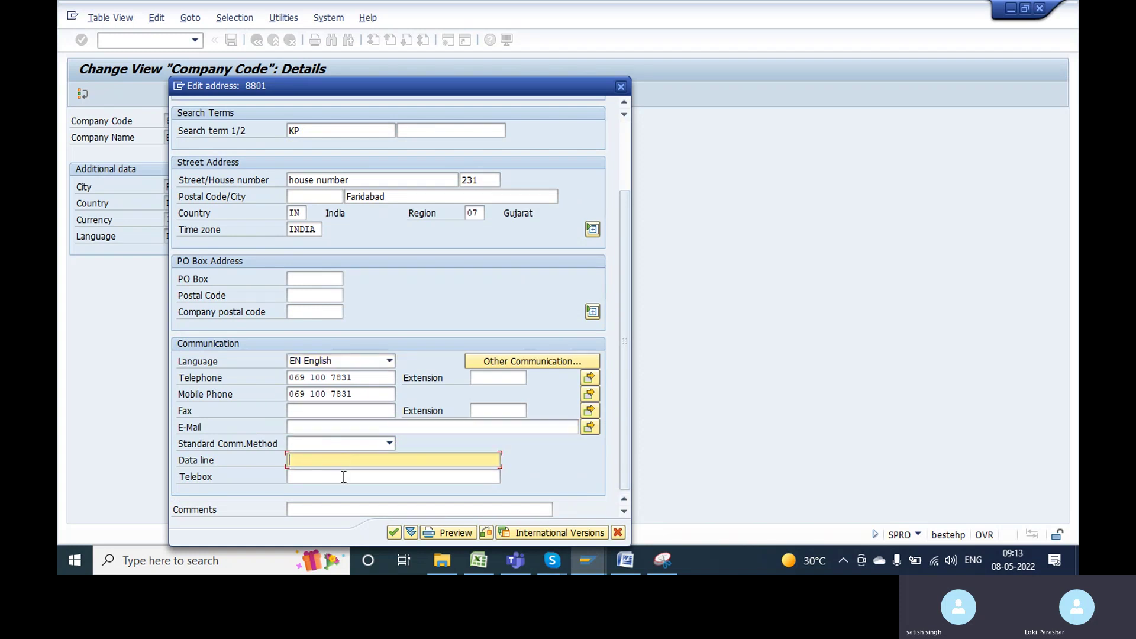
click(344, 476)
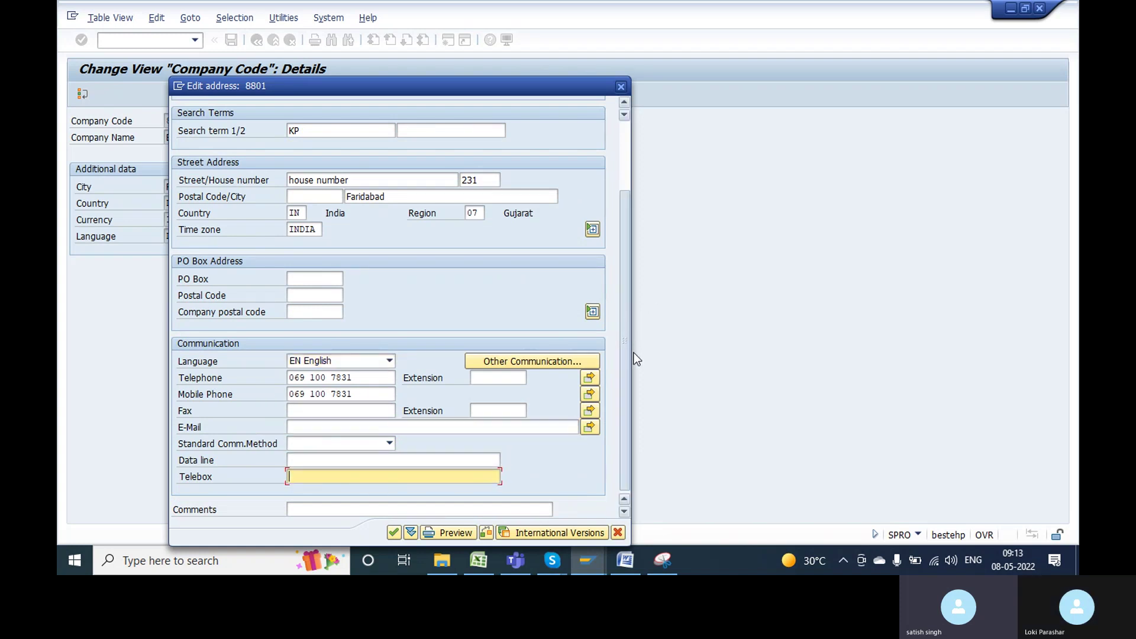
scroll(622, 302, up, 3)
scroll(619, 274, down, 3)
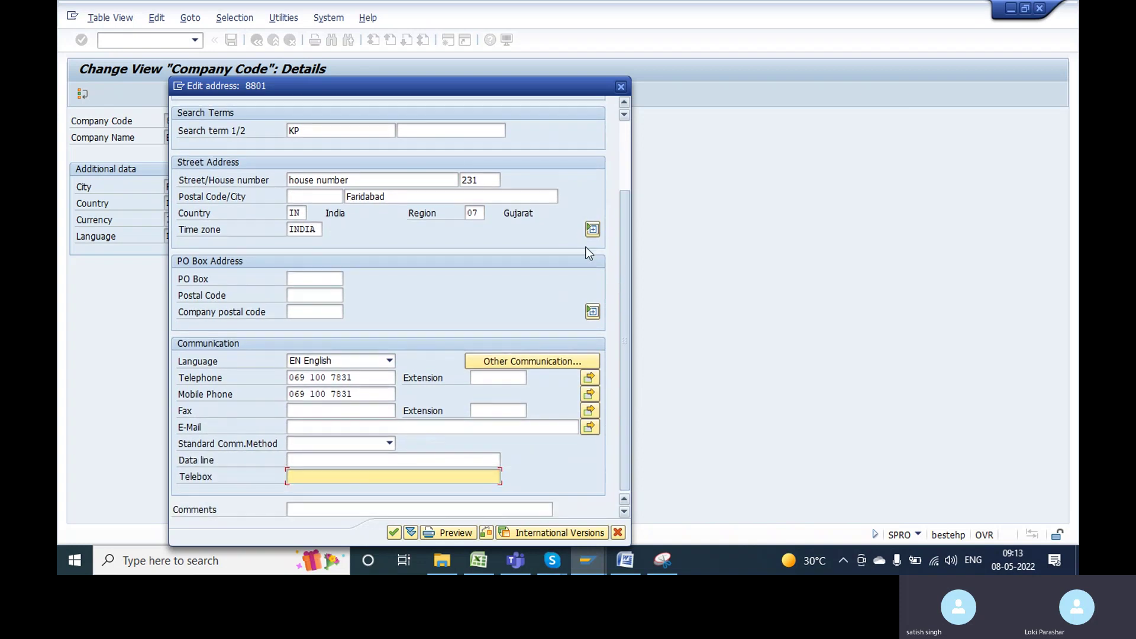
drag(620, 285, 622, 240)
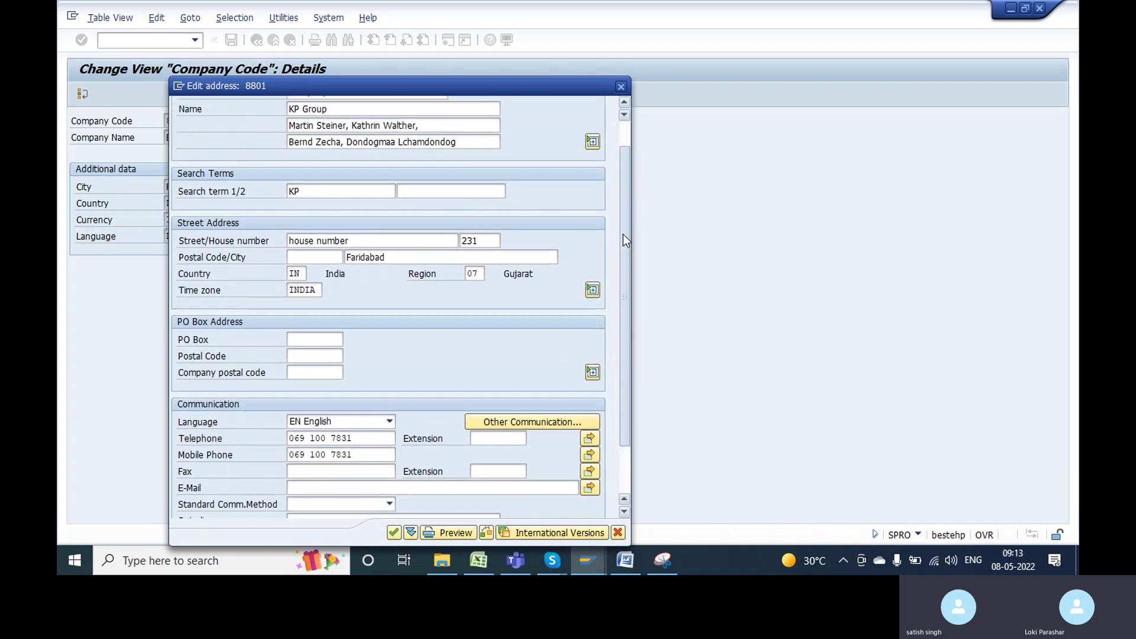
scroll(616, 208, up, 2)
scroll(615, 201, down, 5)
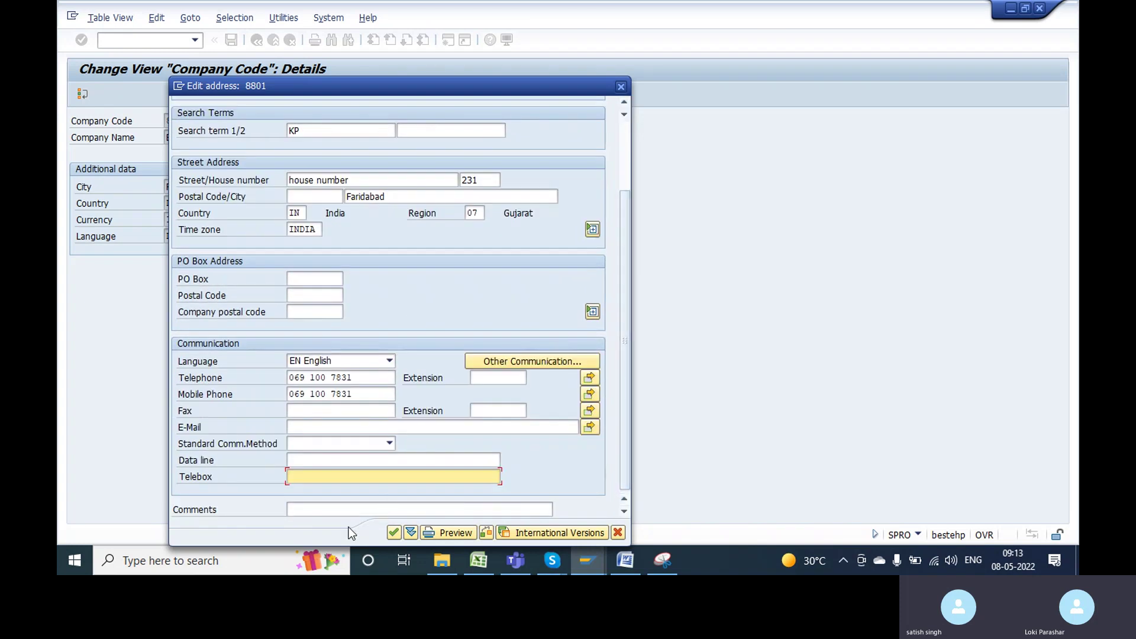
click(391, 533)
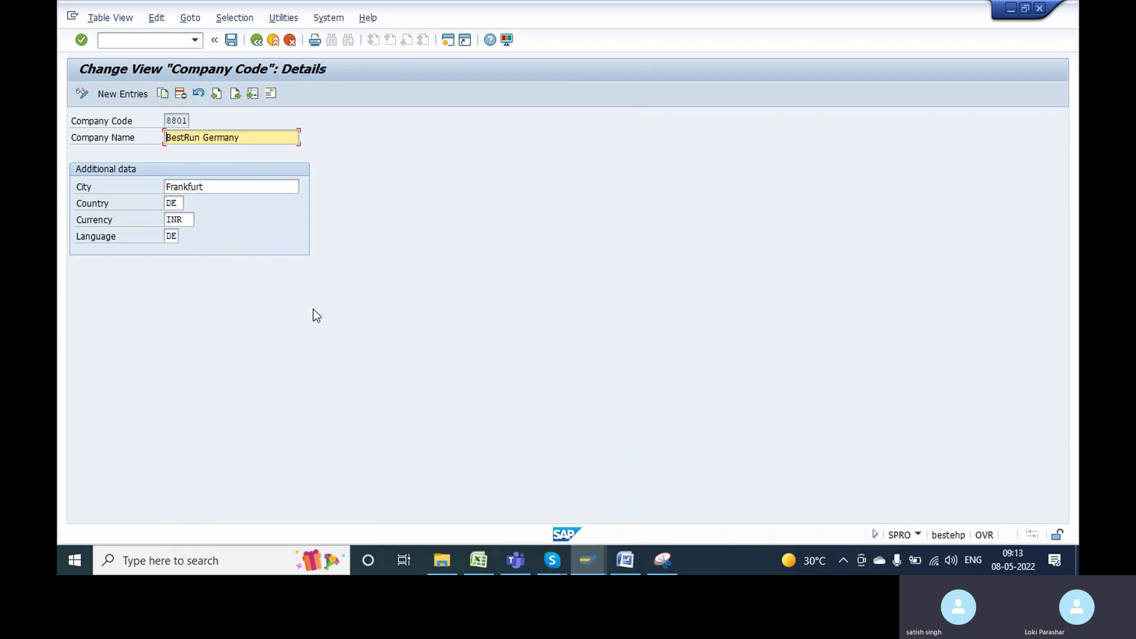
Replace the company name BestRun Germany with KP Group
click(276, 94)
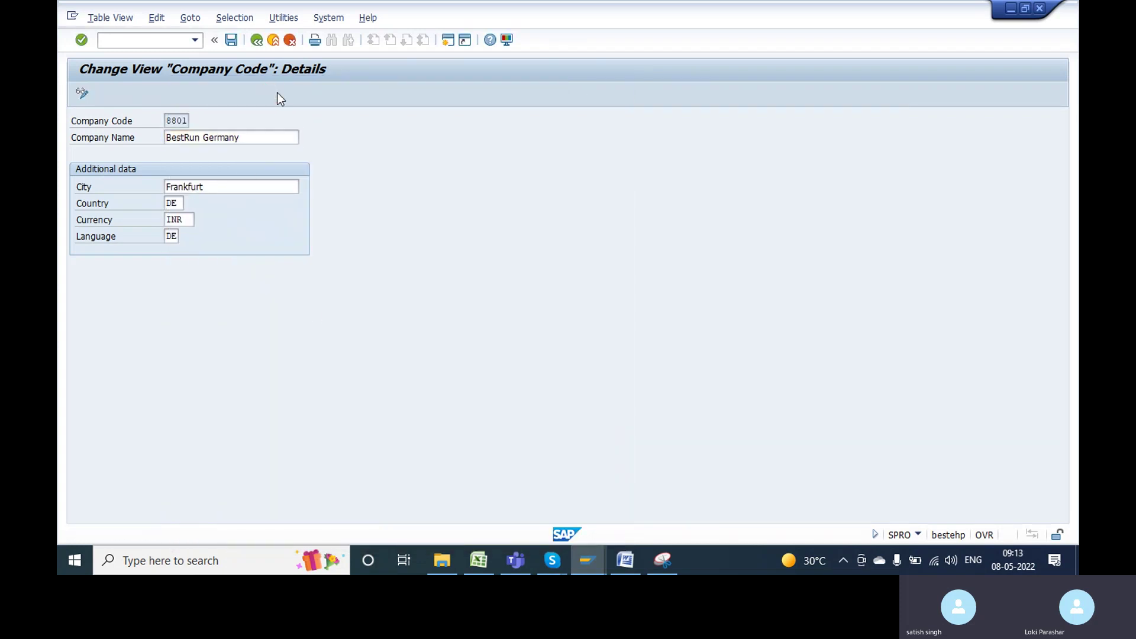
drag(391, 141, 168, 145)
key(Return)
double_click(196, 140)
key(BackSpace)
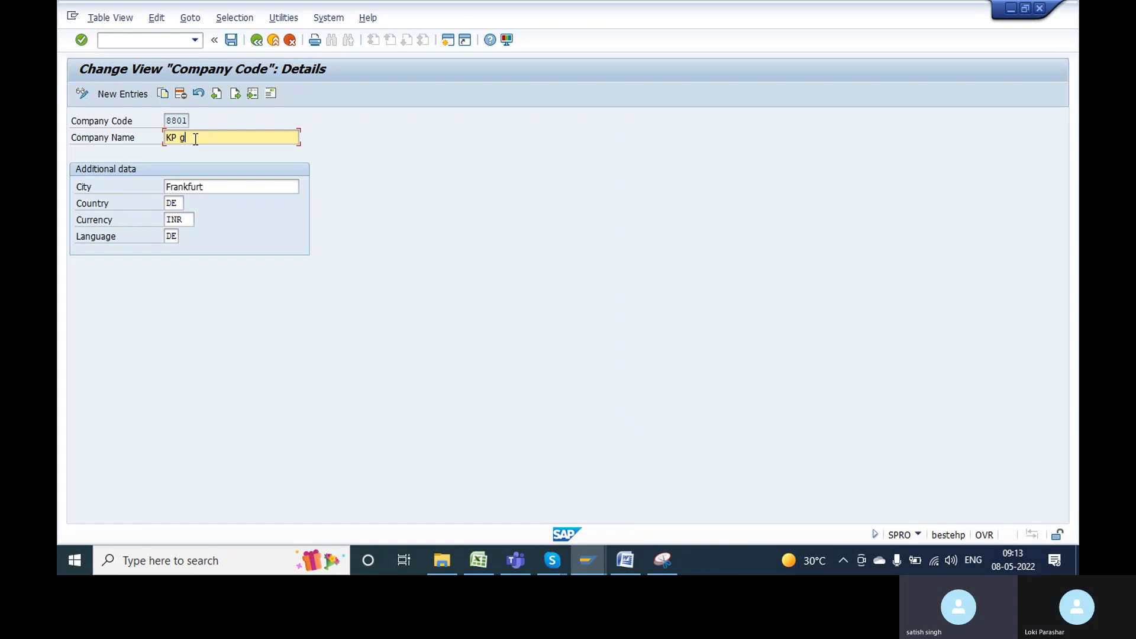
text(KP Group)
key(Tab)
Set the city to Faridabad, country to IN and language to EN
text(a)
key(ctrl+a)
text(faridaba)
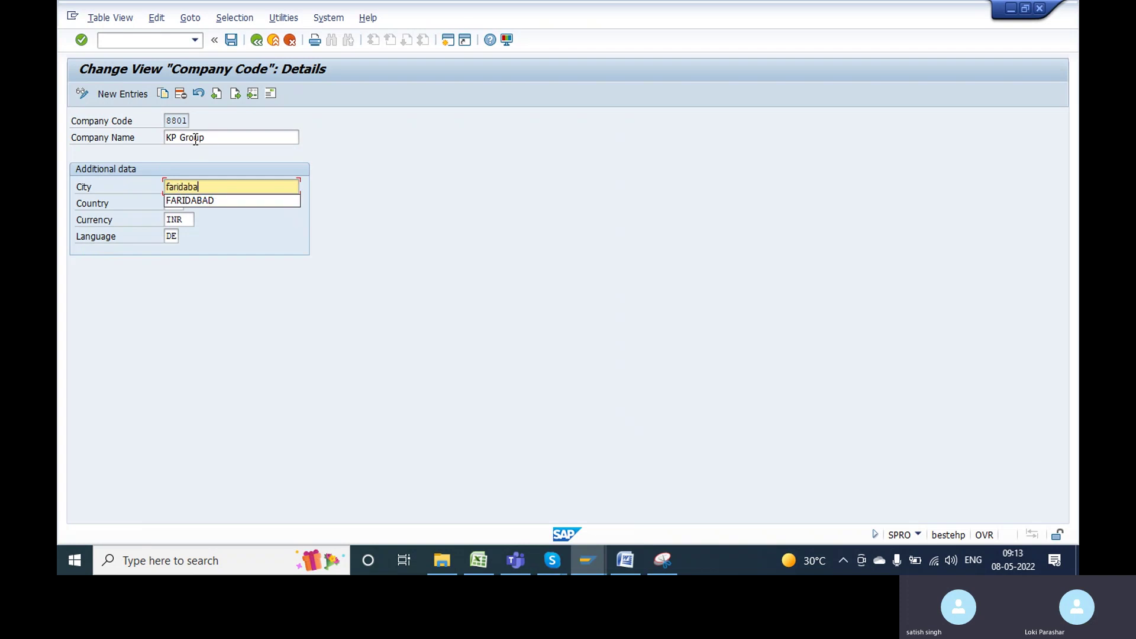
key(BackSpace)
key(BackSpace)
key(BackSpace)
key(BackSpace)
key(BackSpace)
key(BackSpace)
key(BackSpace)
text(Far)
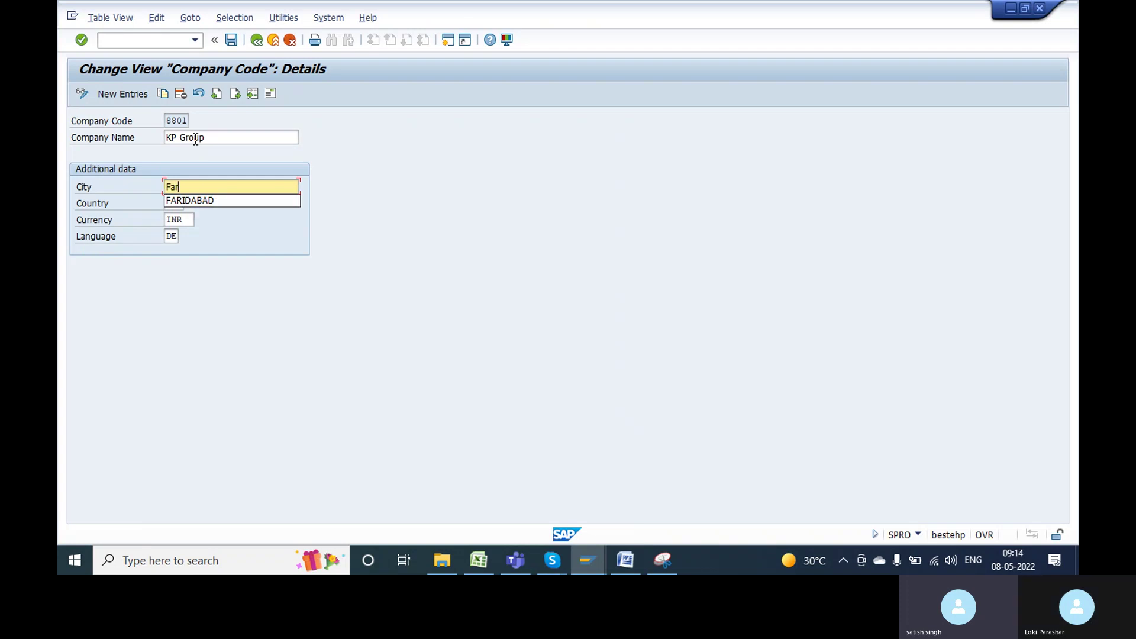
text(idabad)
key(Tab)
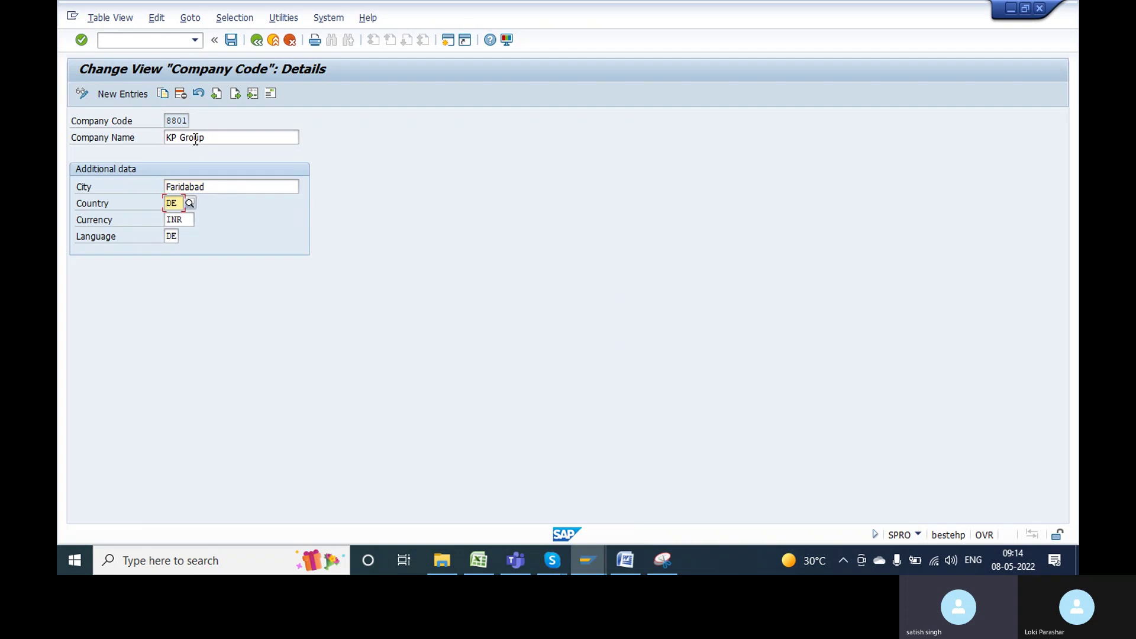
text(e)
key(BackSpace)
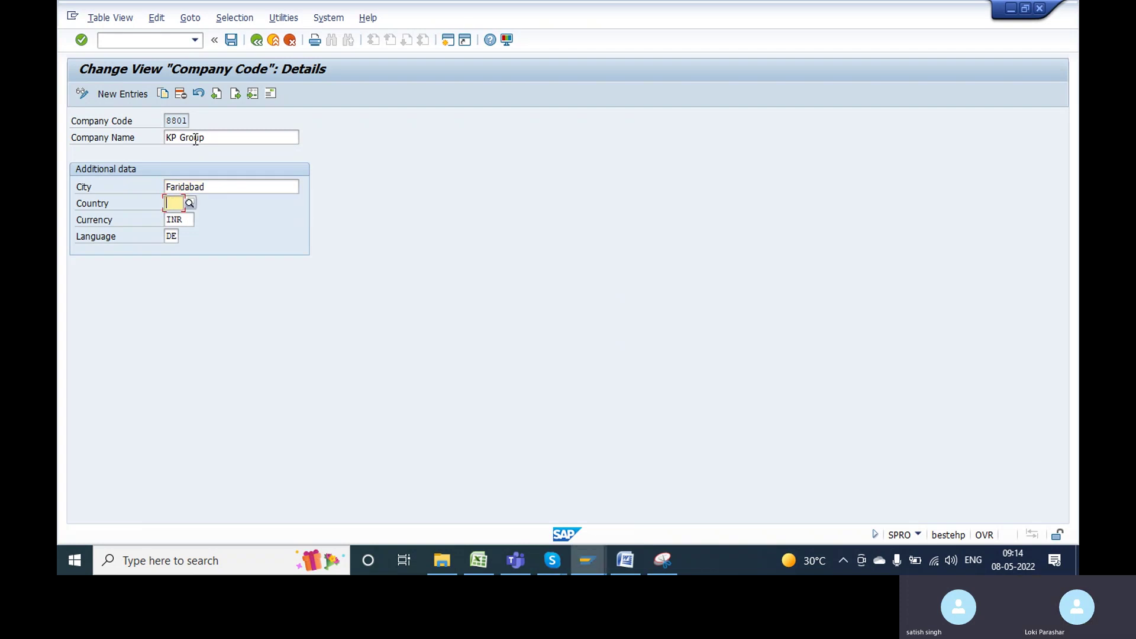
text(IN)
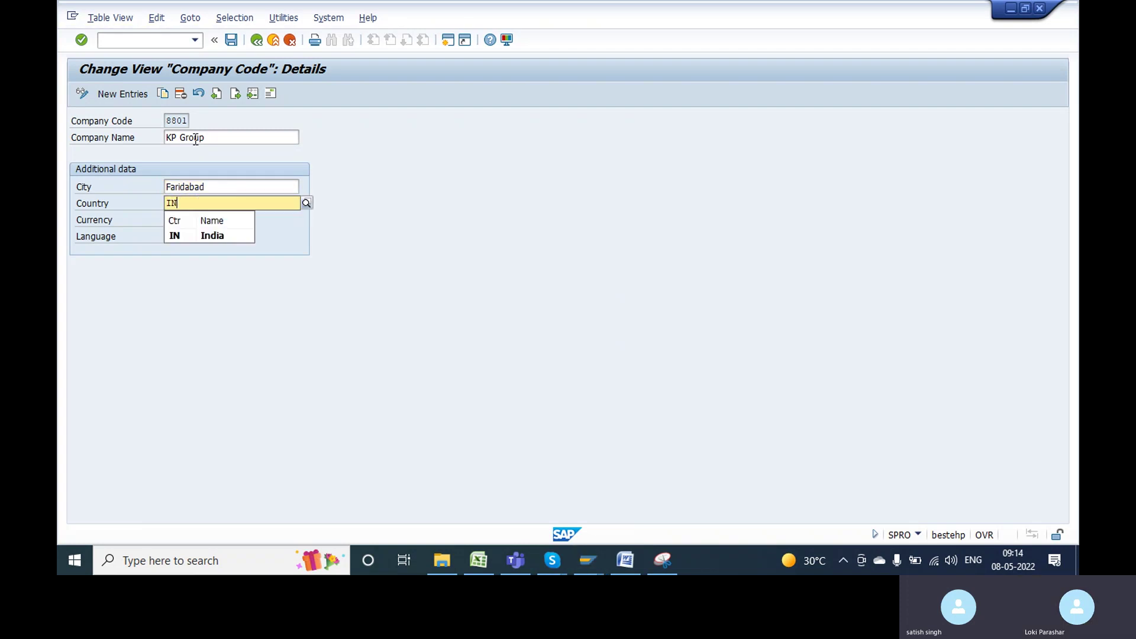
key(Tab)
key(Tab)
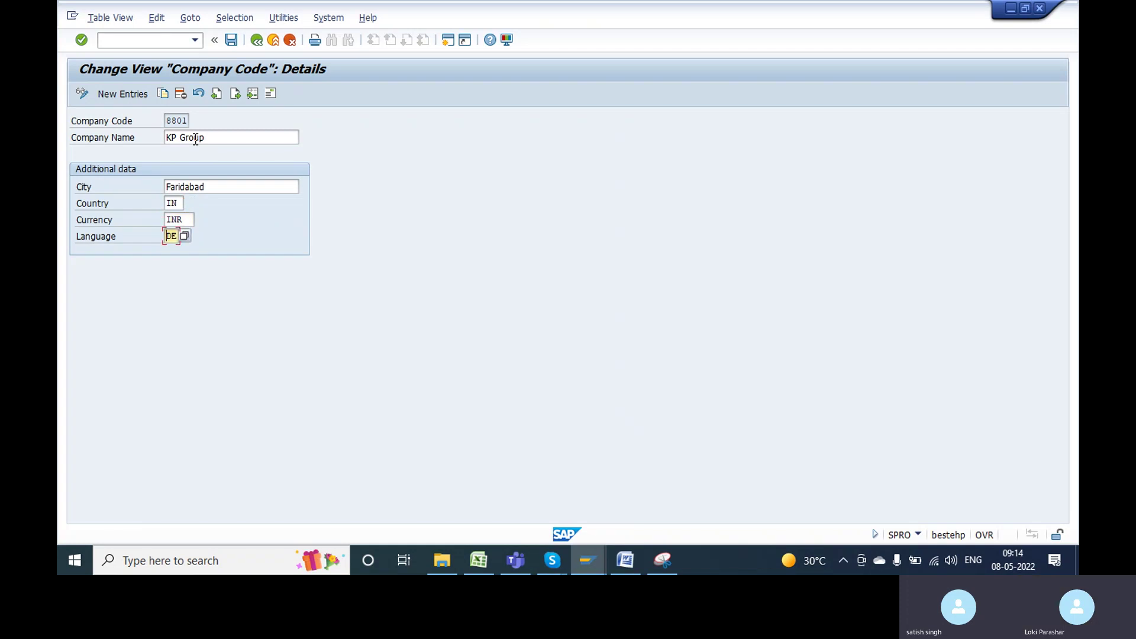
text(EN)
key(Return)
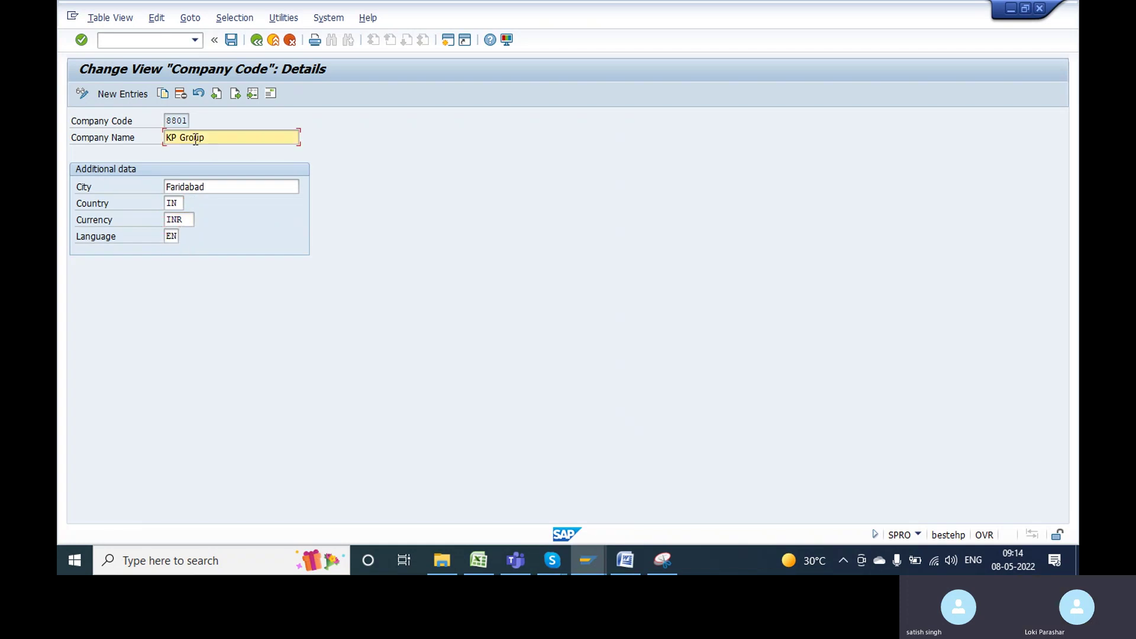
Save company code 8801 on the 'New COmpany code Created' customizing request
click(231, 40)
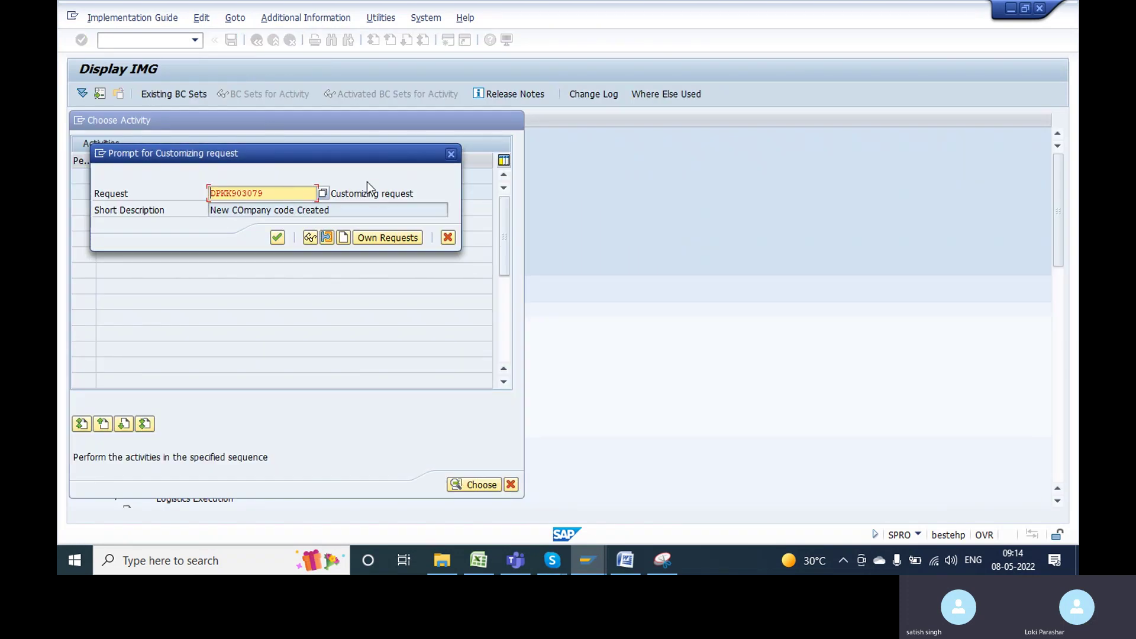
drag(284, 190, 208, 198)
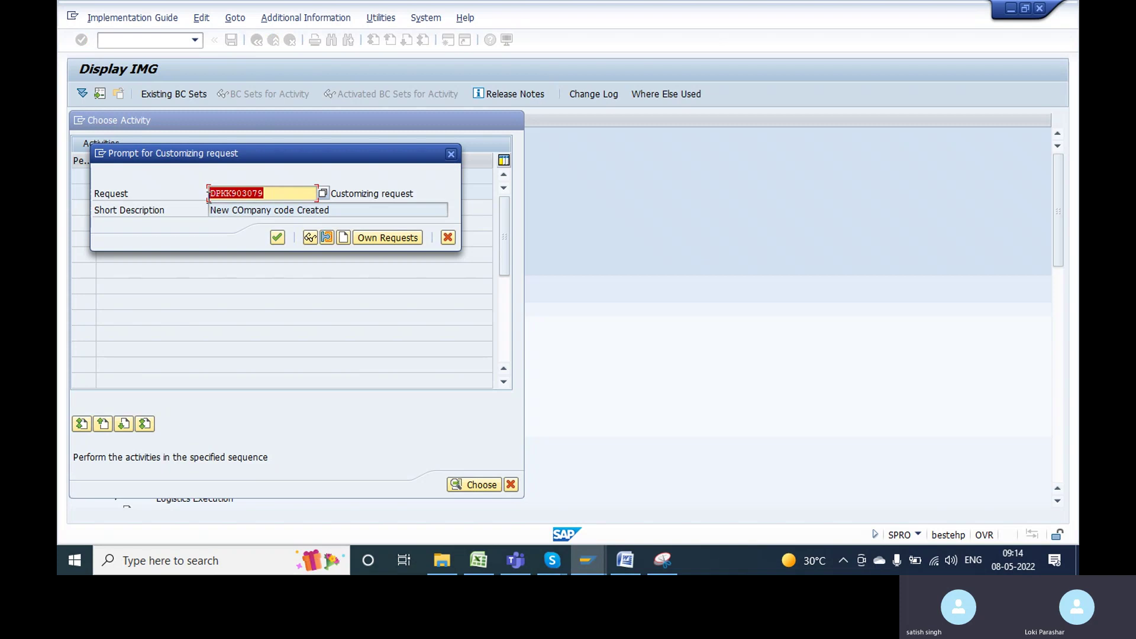
click(277, 237)
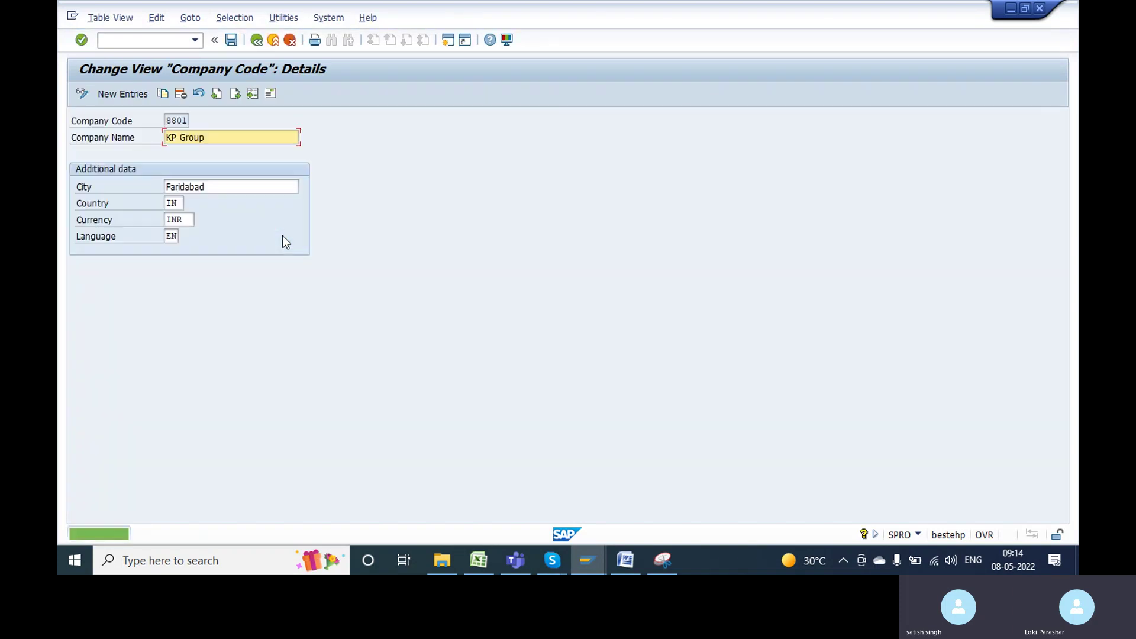
click(634, 562)
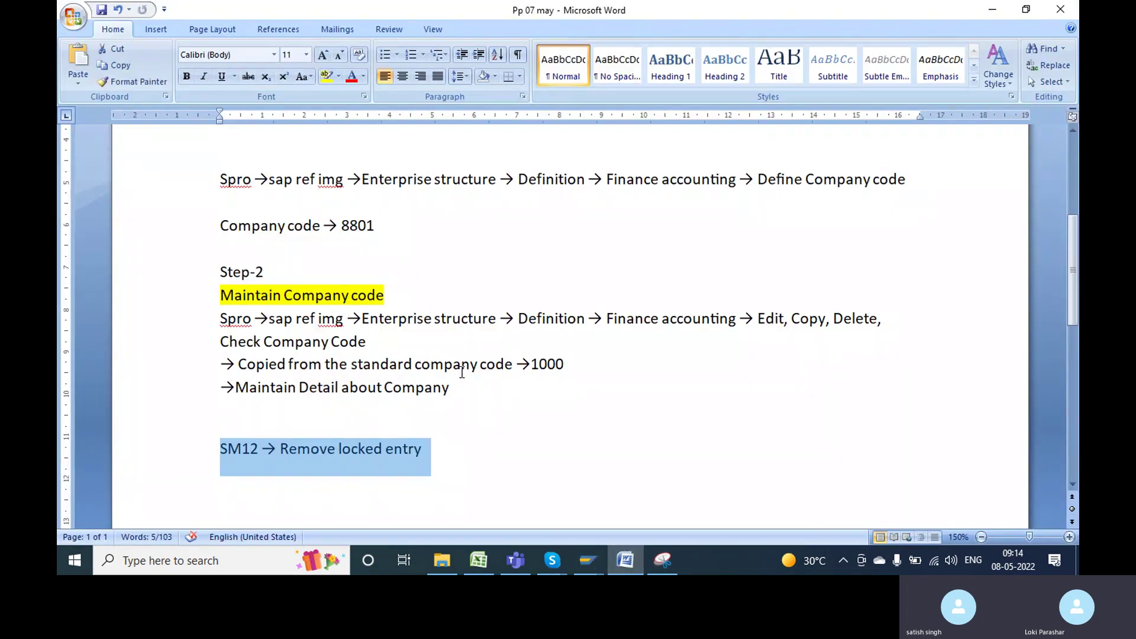
On Sheet2, enter company code 8801 in G10 and Kp Group beside it
click(478, 562)
click(408, 232)
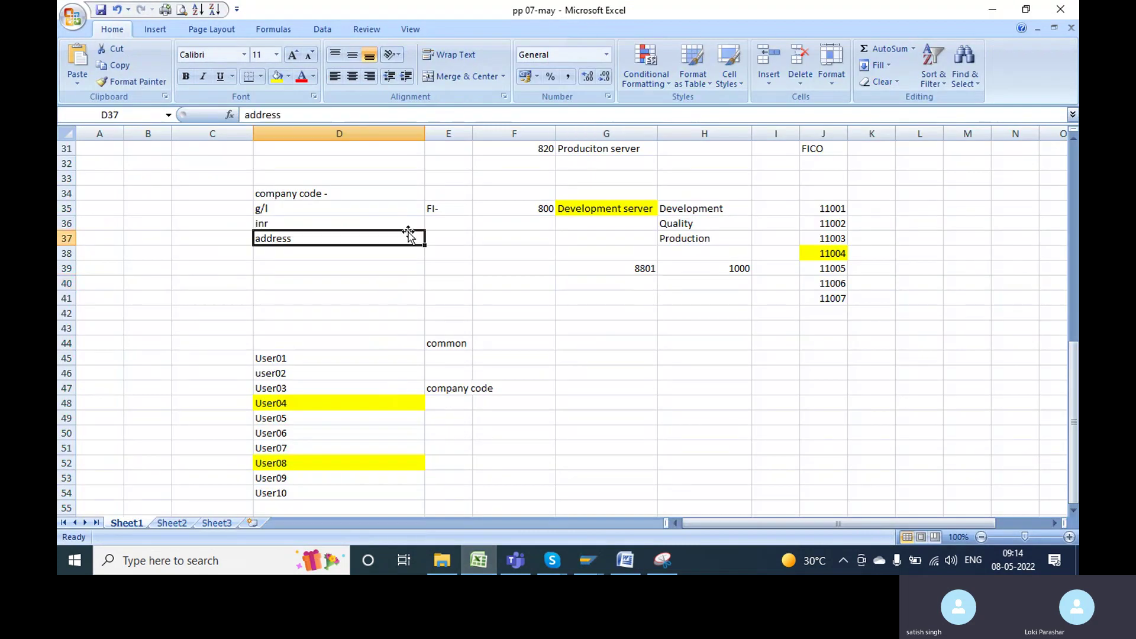
scroll(323, 454, up, 10)
click(172, 523)
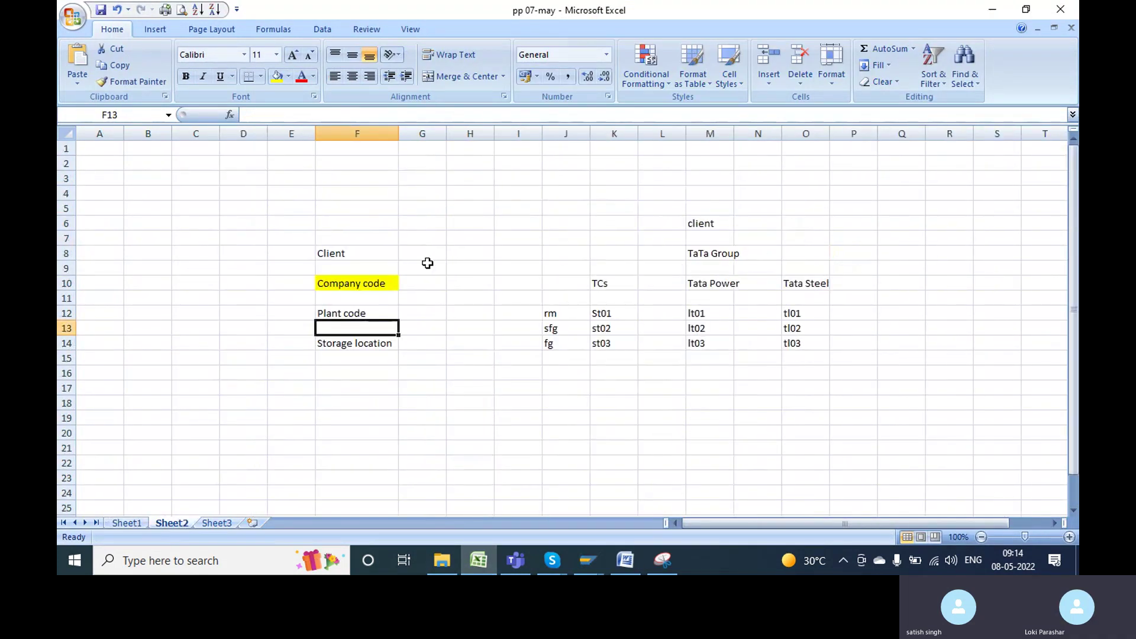
click(431, 268)
click(436, 283)
text(8801)
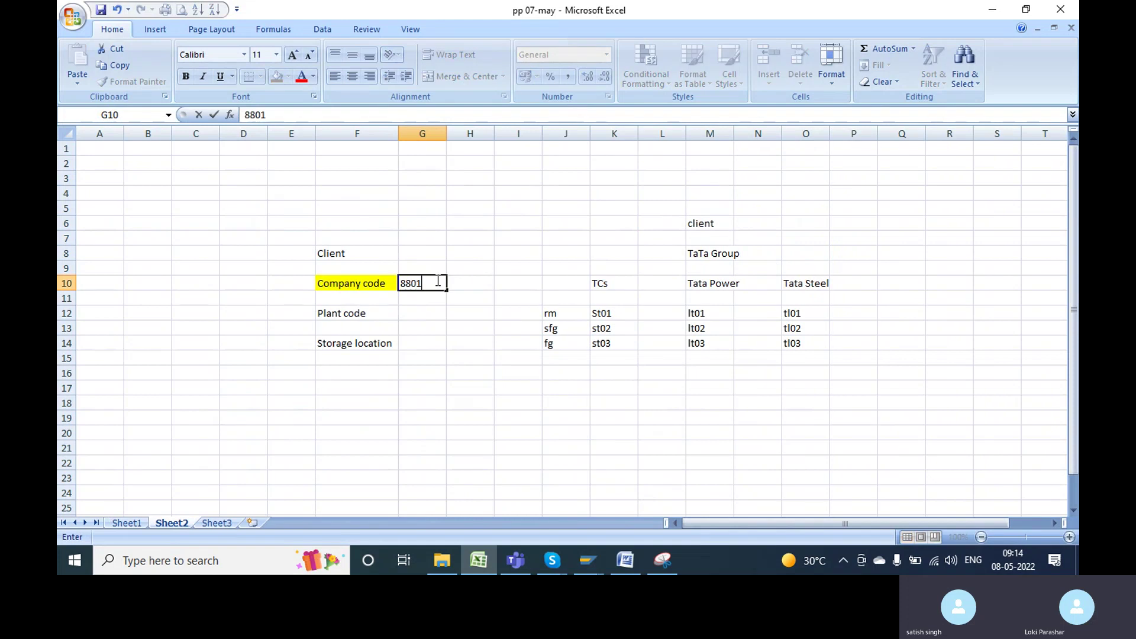
key(Return)
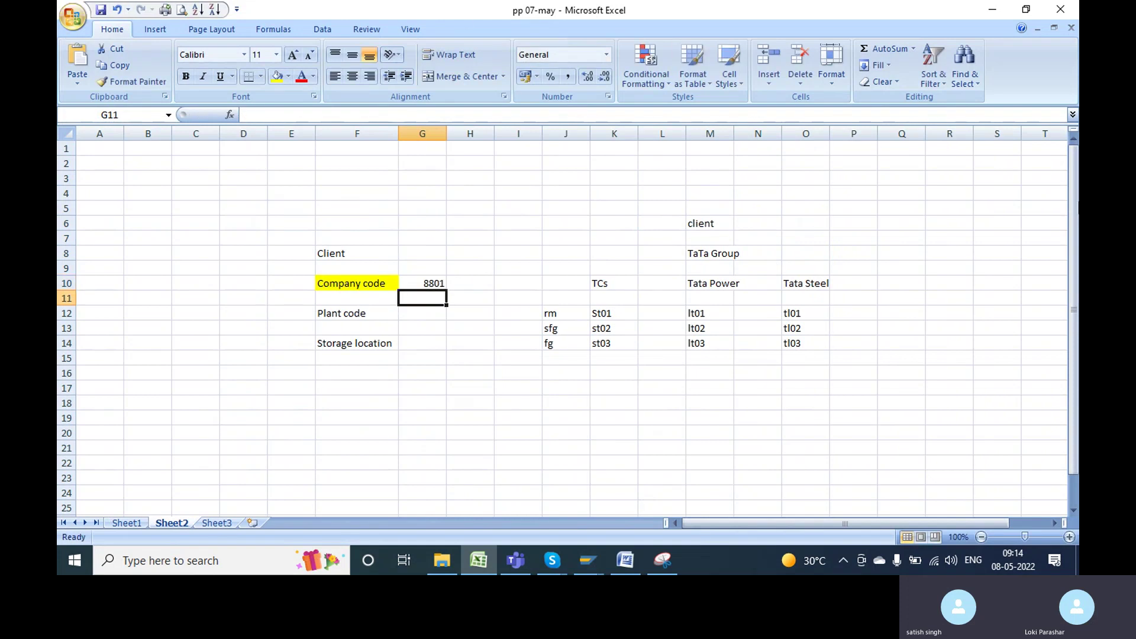
click(480, 283)
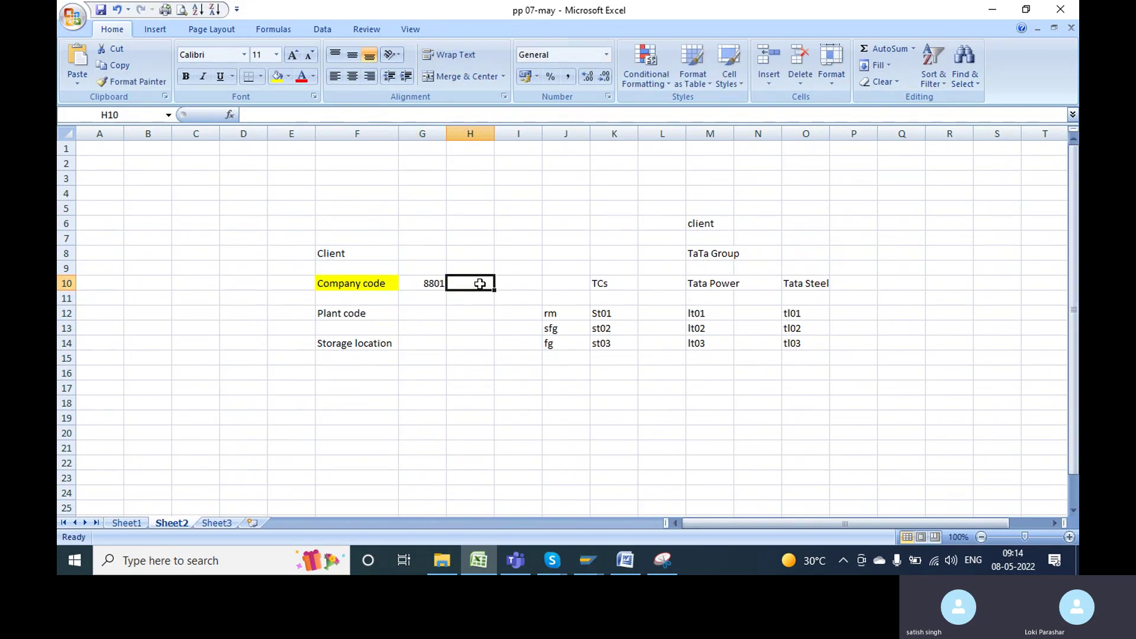
text(Kp Group)
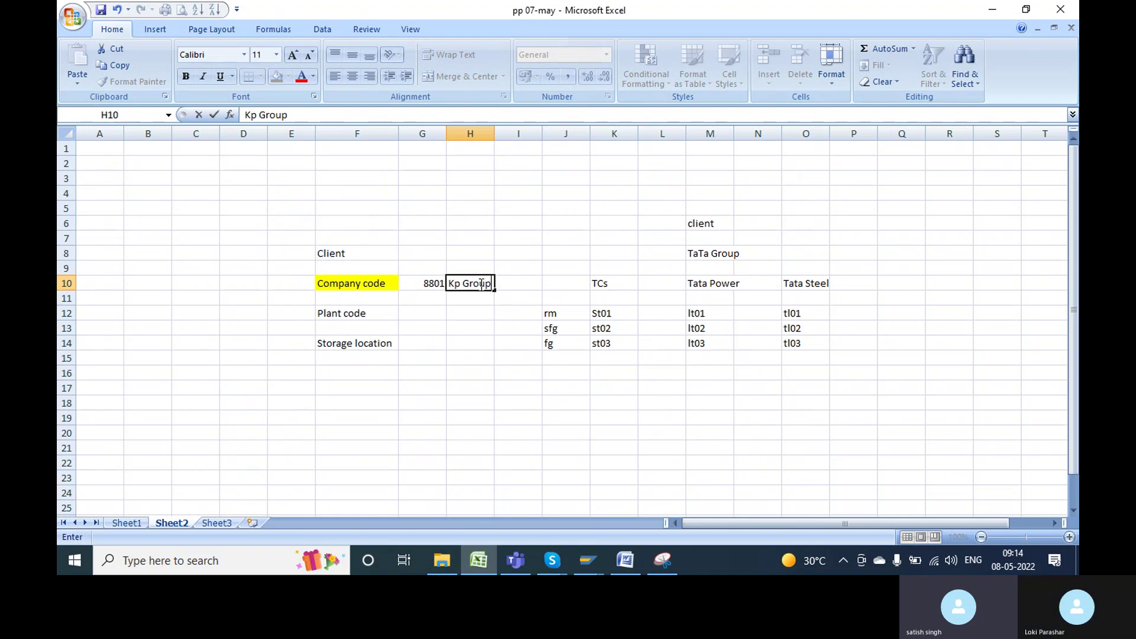
key(Return)
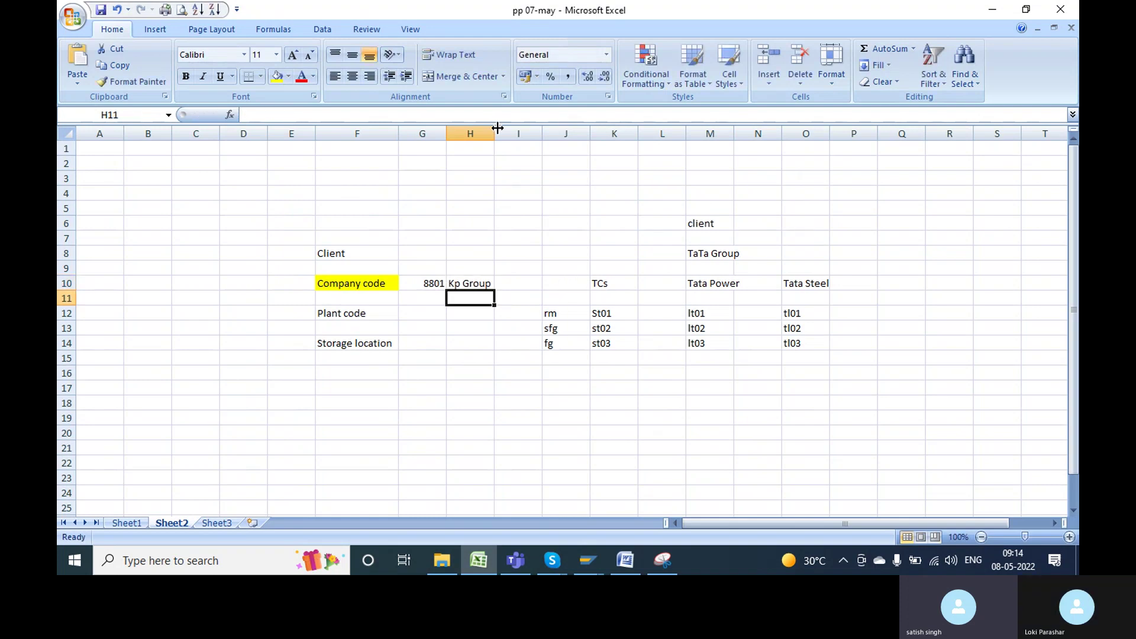
Merge and centre Client across F8:H8, widen columns G and H, and centre F10:H16
drag(338, 252, 465, 253)
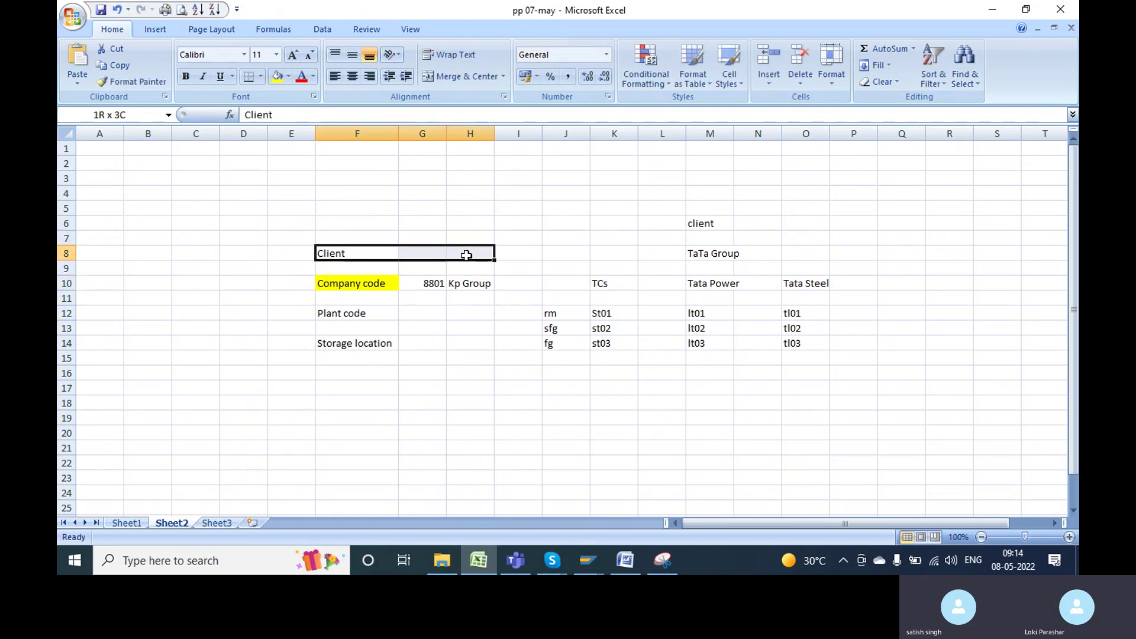
click(454, 86)
click(429, 312)
drag(444, 131, 575, 131)
click(535, 253)
drag(533, 287, 355, 372)
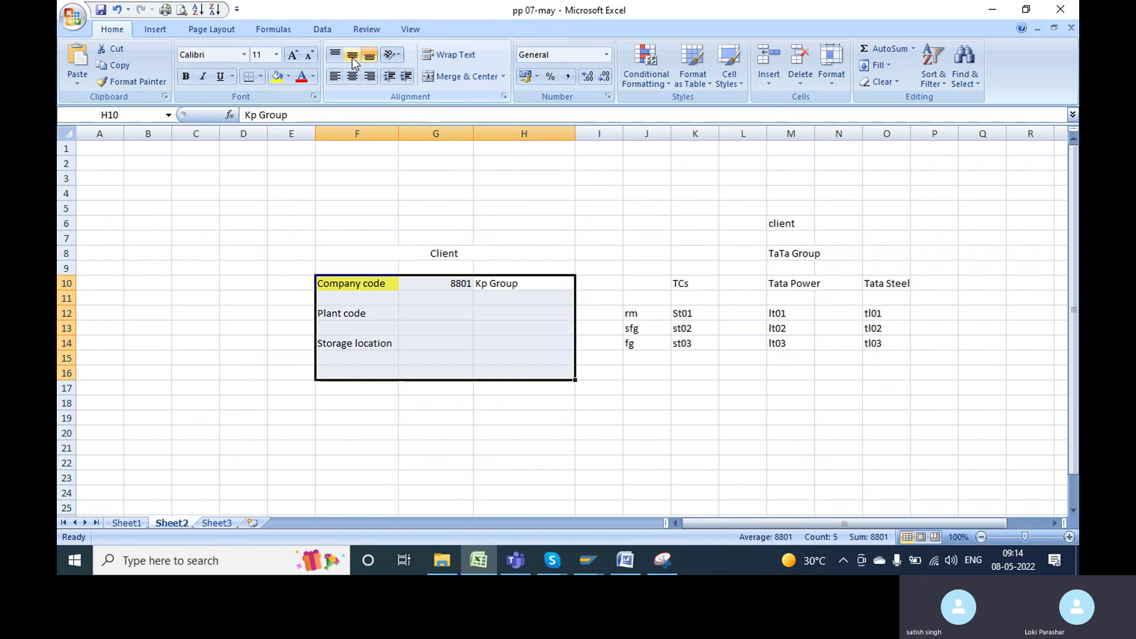
click(352, 79)
click(508, 269)
click(375, 312)
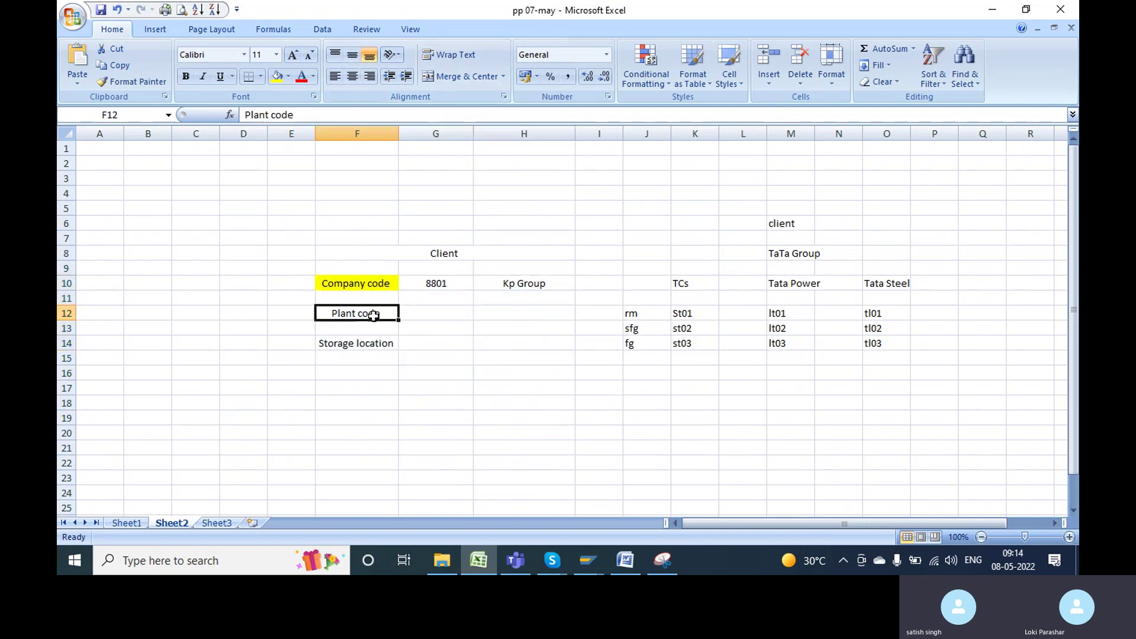
click(619, 567)
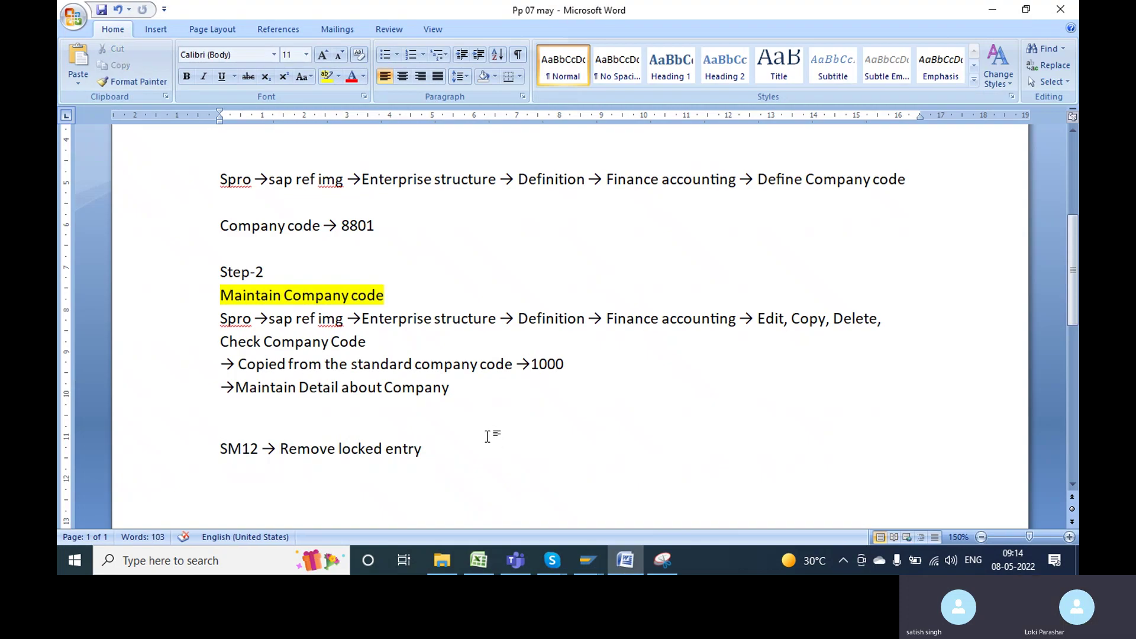
Below the SM12 note, add a Step-3 line followed by 'Creation OF plant code'
scroll(493, 426, down, 2)
key(Return)
key(Return)
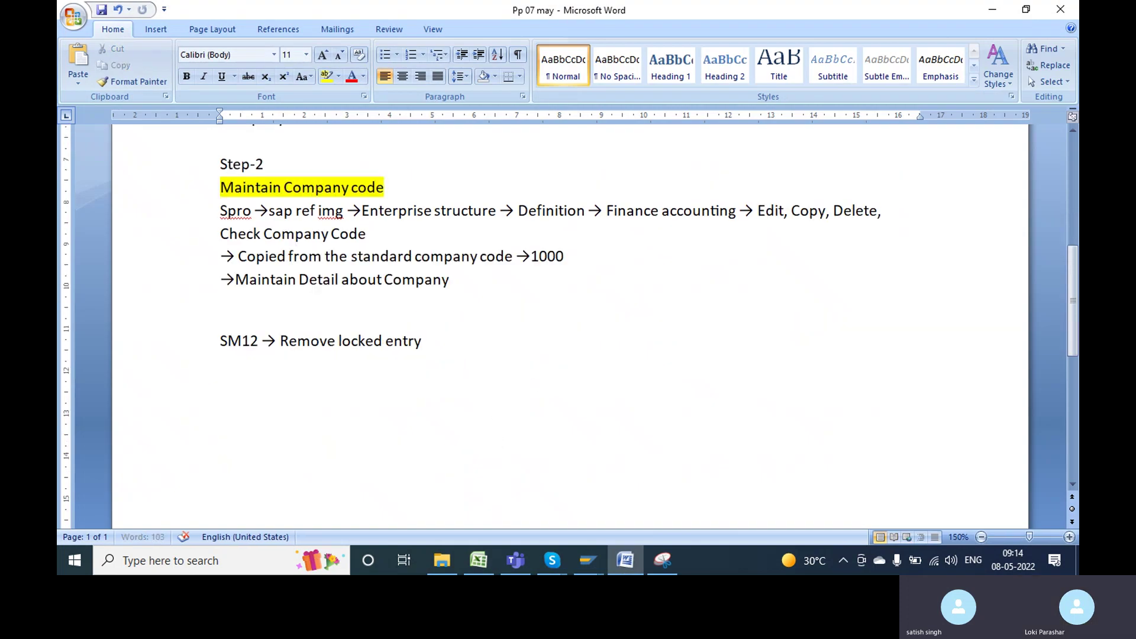
text(Step)
key(BackSpace)
key(BackSpace)
key(BackSpace)
key(BackSpace)
text(s)
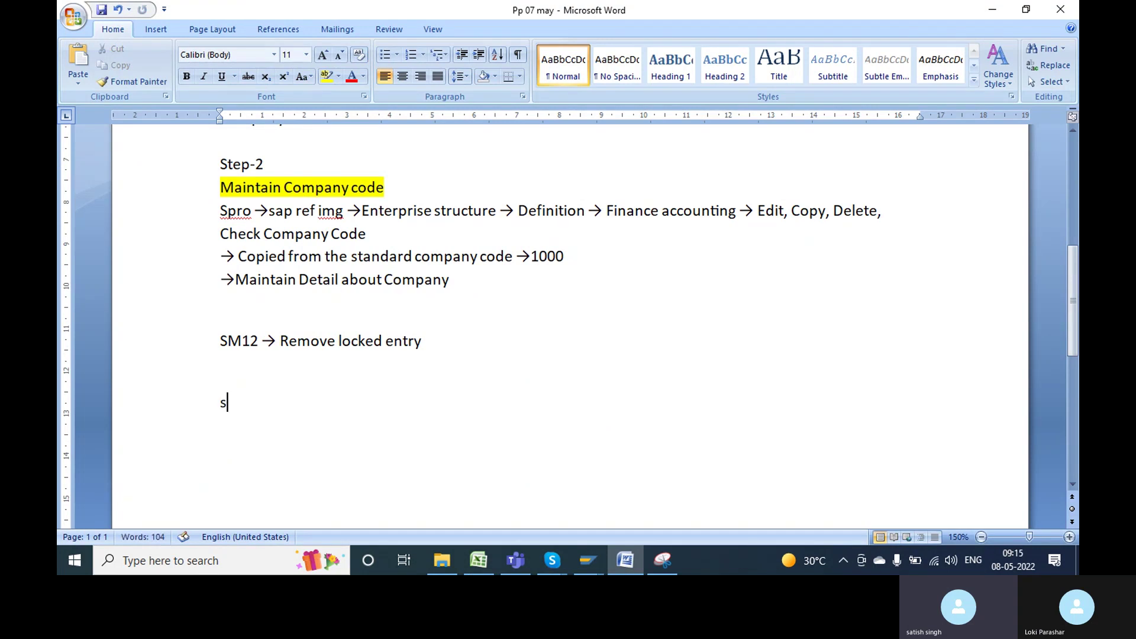
text(Te)
text(Ste)
text(p-3)
key(Return)
text(C)
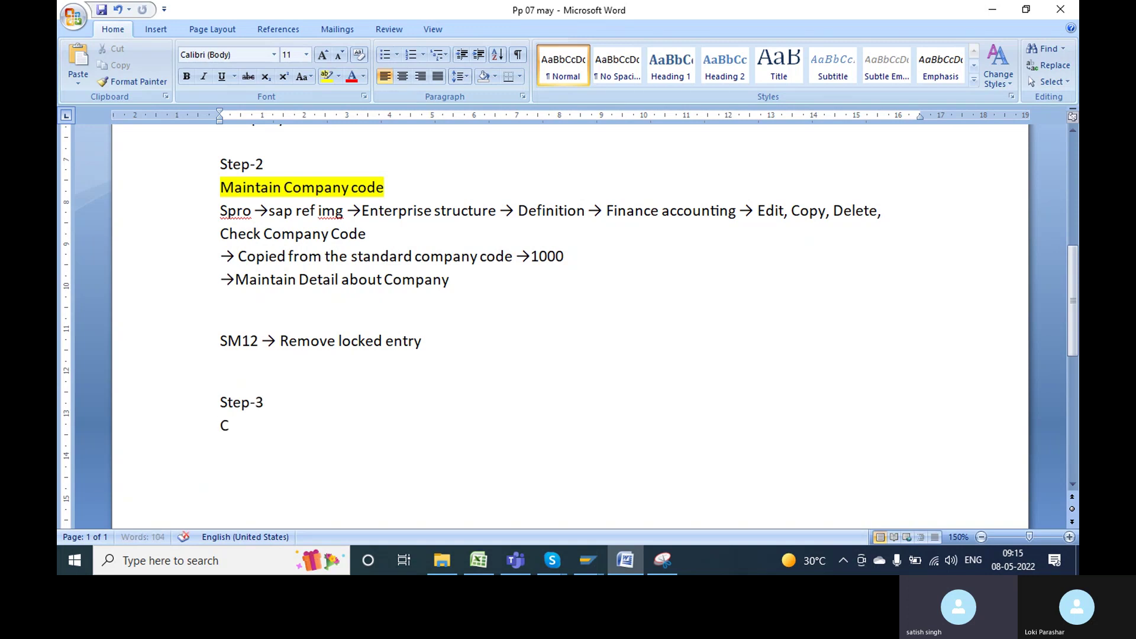
text(reation OF plant code)
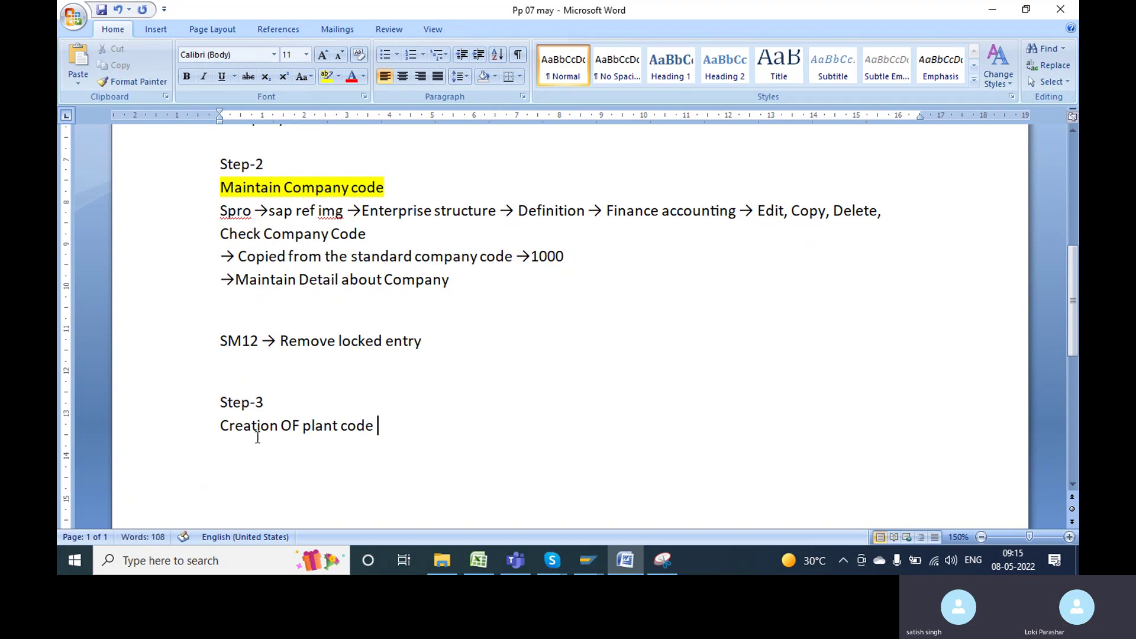
Highlight the 'Creation OF plant code' line in yellow
drag(219, 426, 376, 425)
click(326, 75)
click(395, 314)
scroll(395, 314, up, 6)
scroll(402, 315, down, 5)
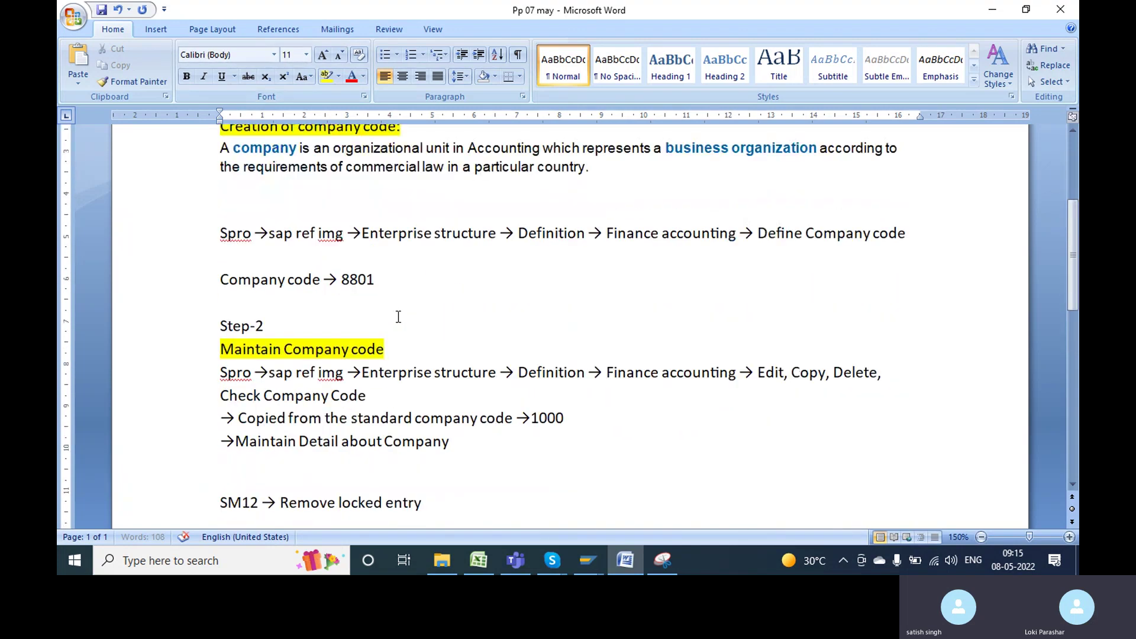
click(588, 560)
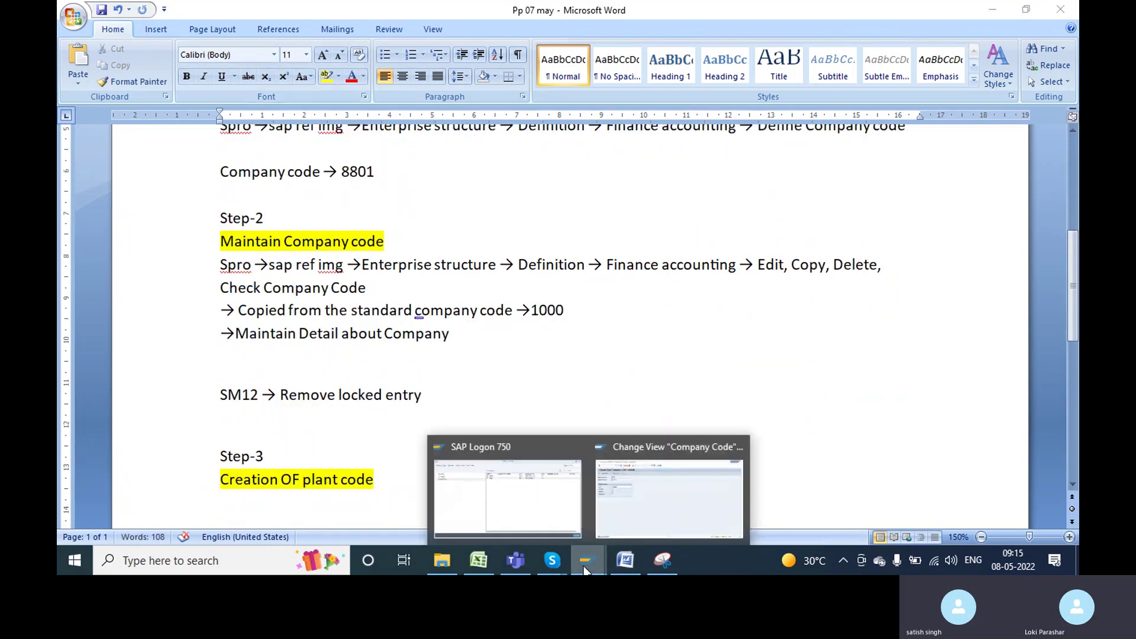
Save company code 8801 in SAP and snip the company code details screen
click(637, 501)
click(234, 42)
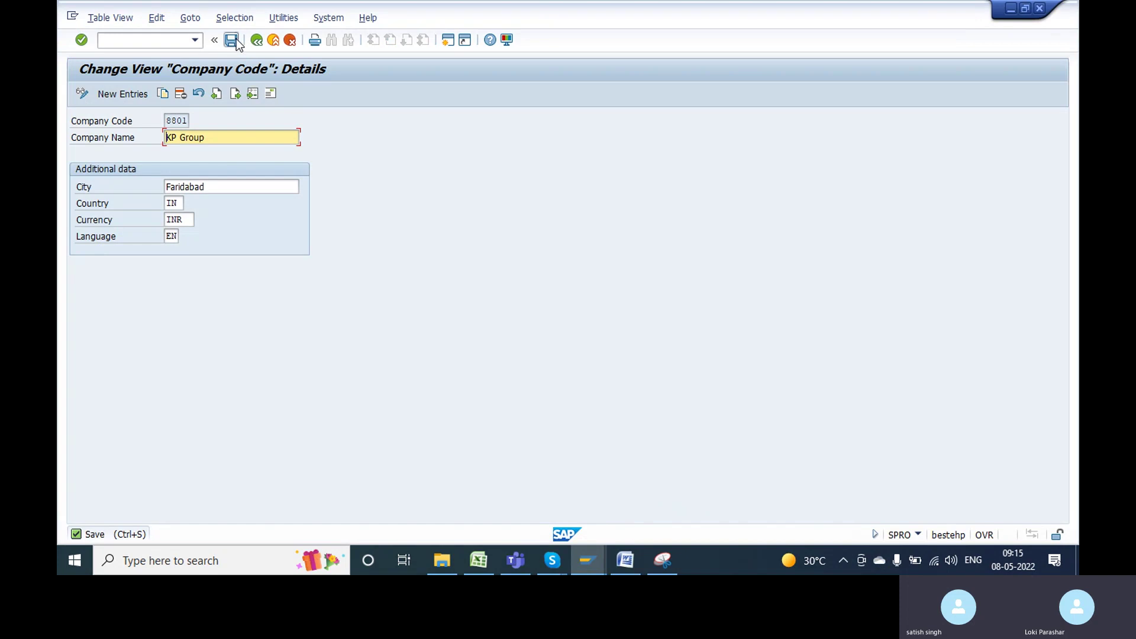
click(163, 42)
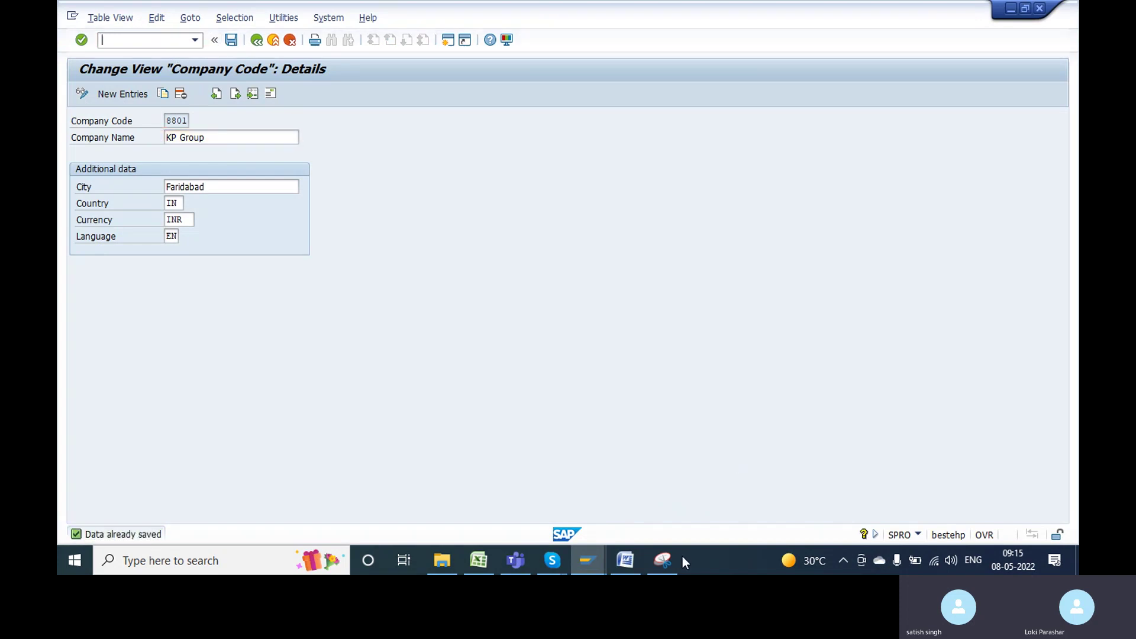
click(662, 560)
click(79, 53)
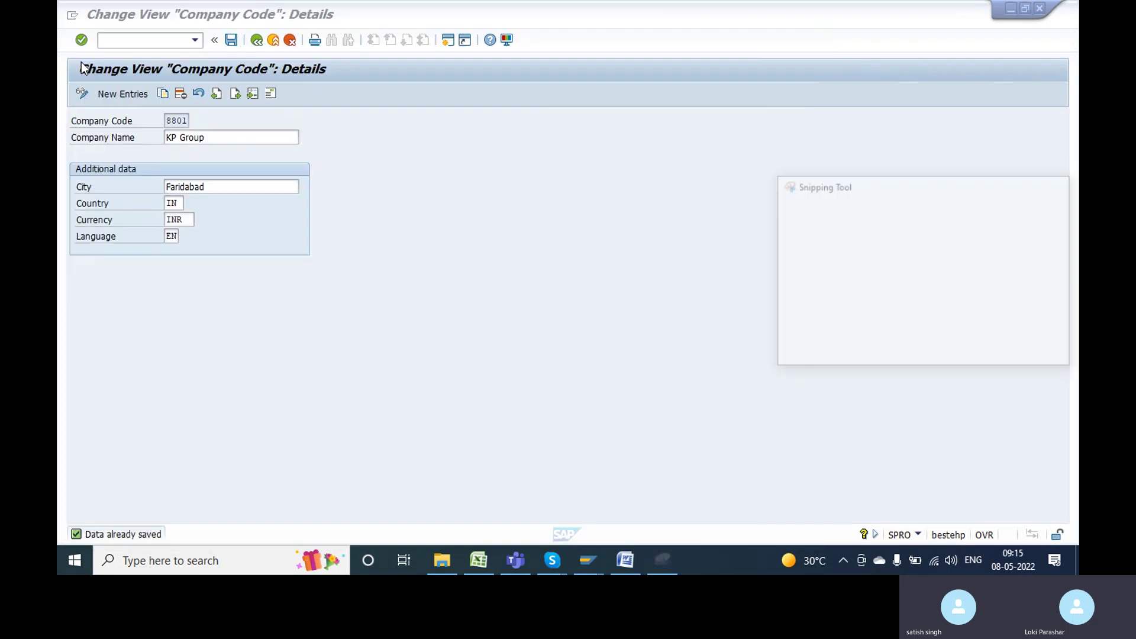
drag(60, 13, 839, 478)
Mark up the capture in red around the command field, toolbar icons and Company Code
mouse_move(464, 313)
mouse_down()
mouse_move(450, 269)
mouse_move(489, 243)
mouse_move(539, 253)
mouse_up()
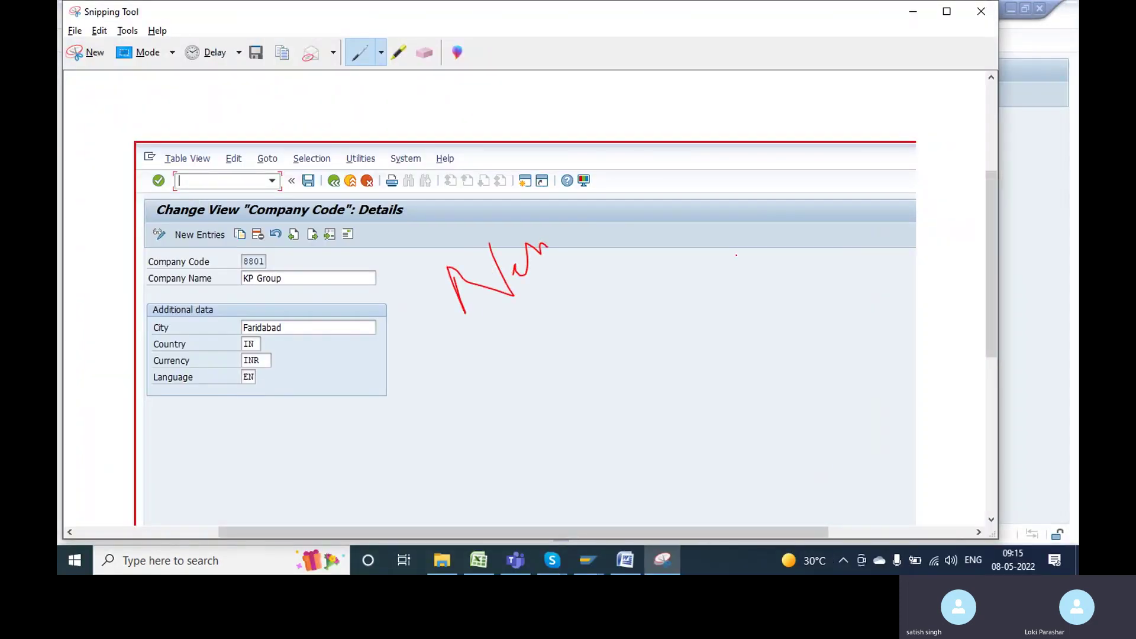
drag(187, 178, 163, 226)
drag(206, 186, 232, 186)
drag(309, 190, 393, 183)
drag(172, 264, 445, 239)
scroll(351, 334, down, 2)
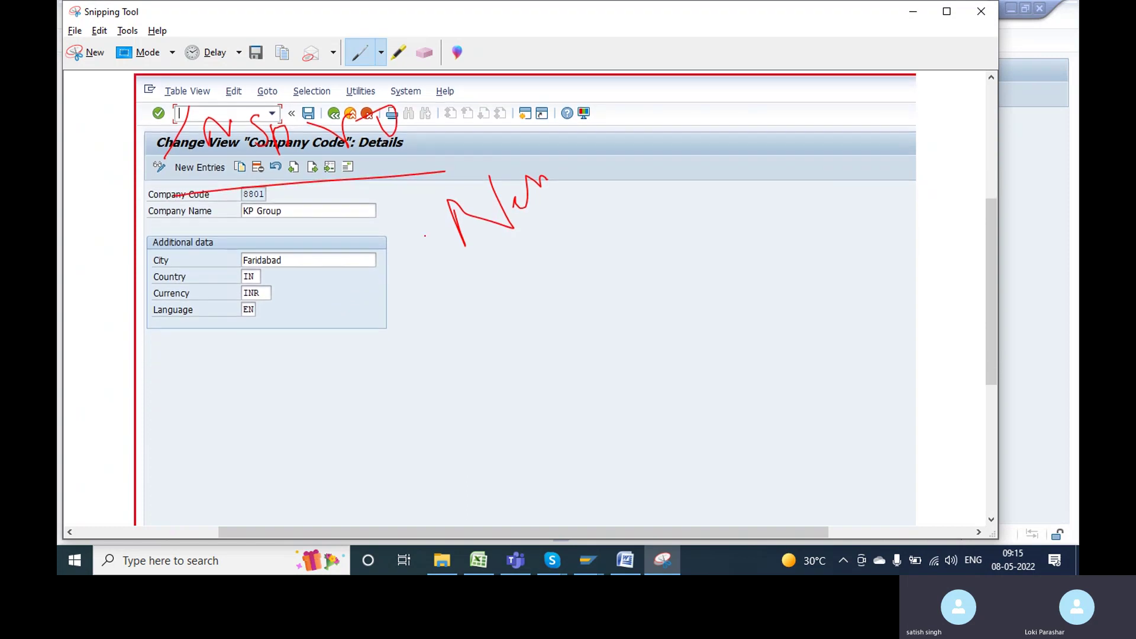
drag(379, 353, 466, 327)
mouse_move(518, 290)
mouse_down()
mouse_move(507, 407)
mouse_move(555, 377)
mouse_move(509, 380)
mouse_up()
scroll(168, 408, up, 2)
Handwrite a red note below Additional data on the capture
drag(192, 382, 127, 494)
mouse_move(211, 429)
mouse_down()
mouse_move(197, 445)
mouse_move(228, 420)
mouse_move(211, 424)
mouse_up()
mouse_move(296, 404)
mouse_down()
mouse_move(246, 441)
mouse_move(267, 473)
mouse_up()
click(308, 418)
mouse_move(299, 397)
mouse_down()
mouse_move(324, 418)
mouse_move(351, 383)
mouse_move(361, 404)
mouse_up()
drag(345, 383, 363, 383)
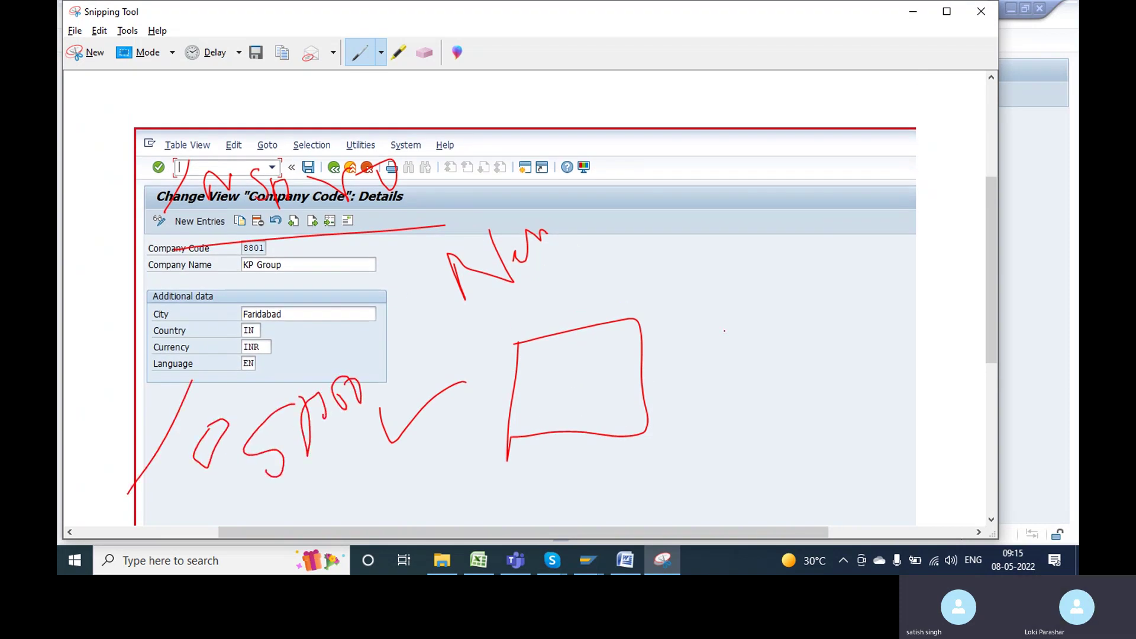
click(635, 562)
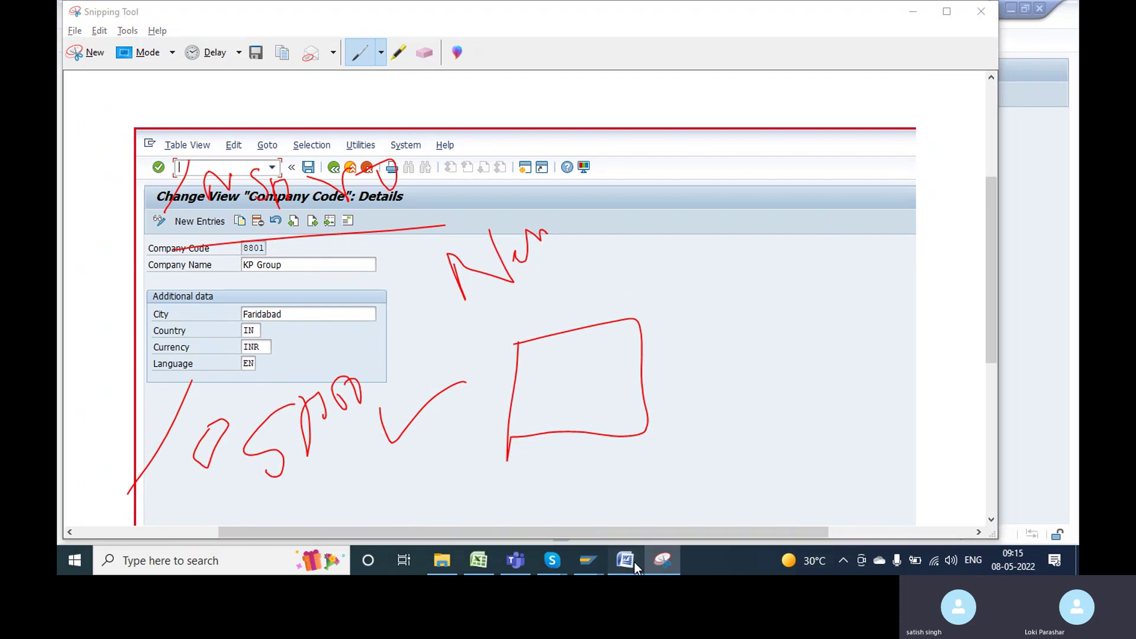
scroll(454, 318, down, 2)
click(454, 318)
Under Step-3, note '/n→ Home screen' and '/o→ New screen' on separate lines
click(456, 346)
key(Return)
key(Return)
key(Return)
text(/n→ Home sc)
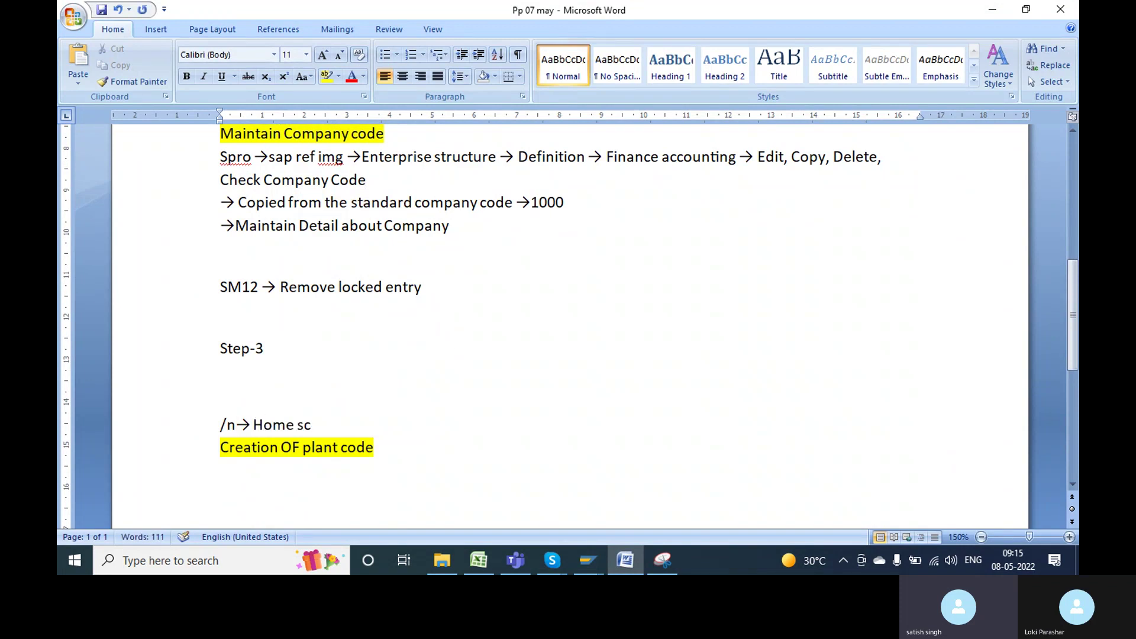
text(reen)
key(Return)
text(/o→ New screen)
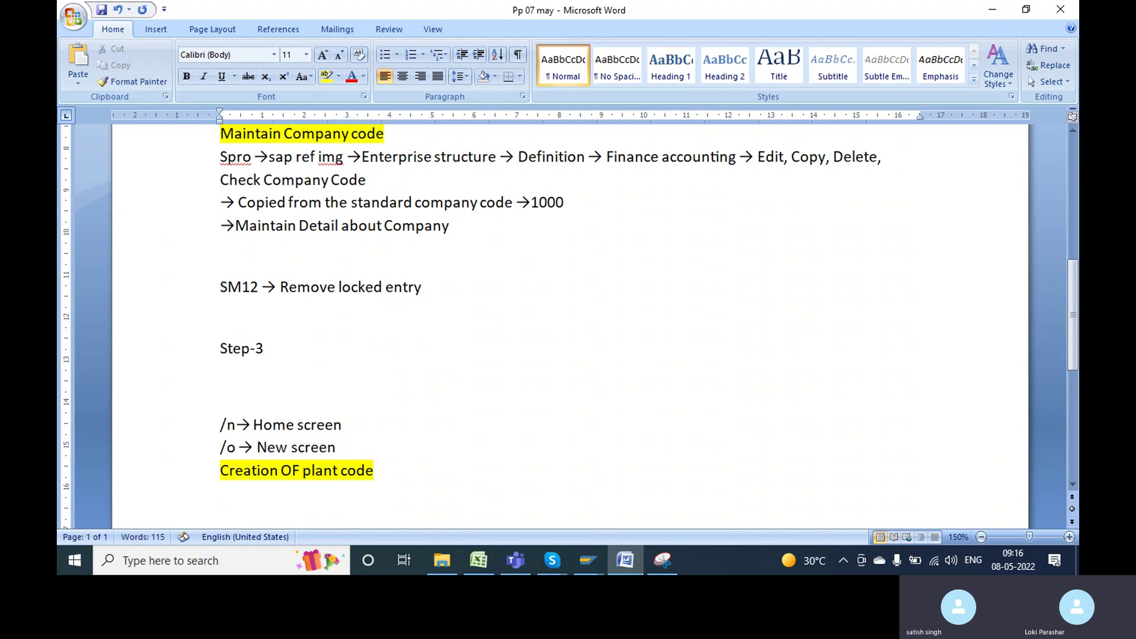
Add an Example with '/nspro', 'home screen→ spro', '/ospro' and 'new screen → spro' lines
key(Return)
key(Return)
text(ex →)
key(Return)
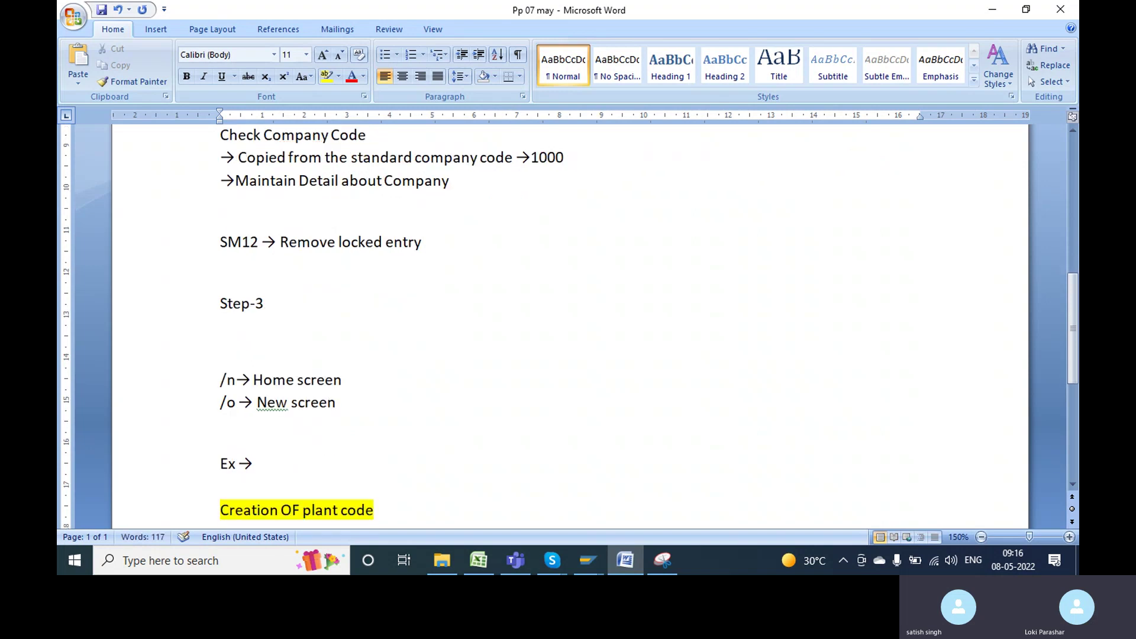
key(BackSpace)
key(BackSpace)
key(BackSpace)
text(ample)
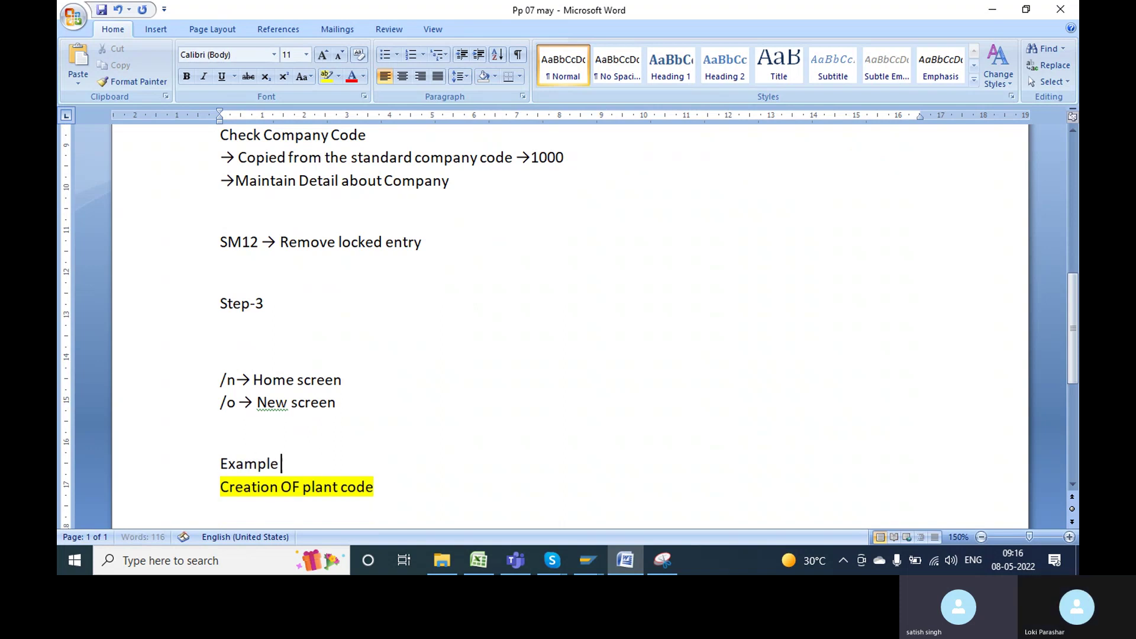
key(Return)
key(Return)
text(/n)
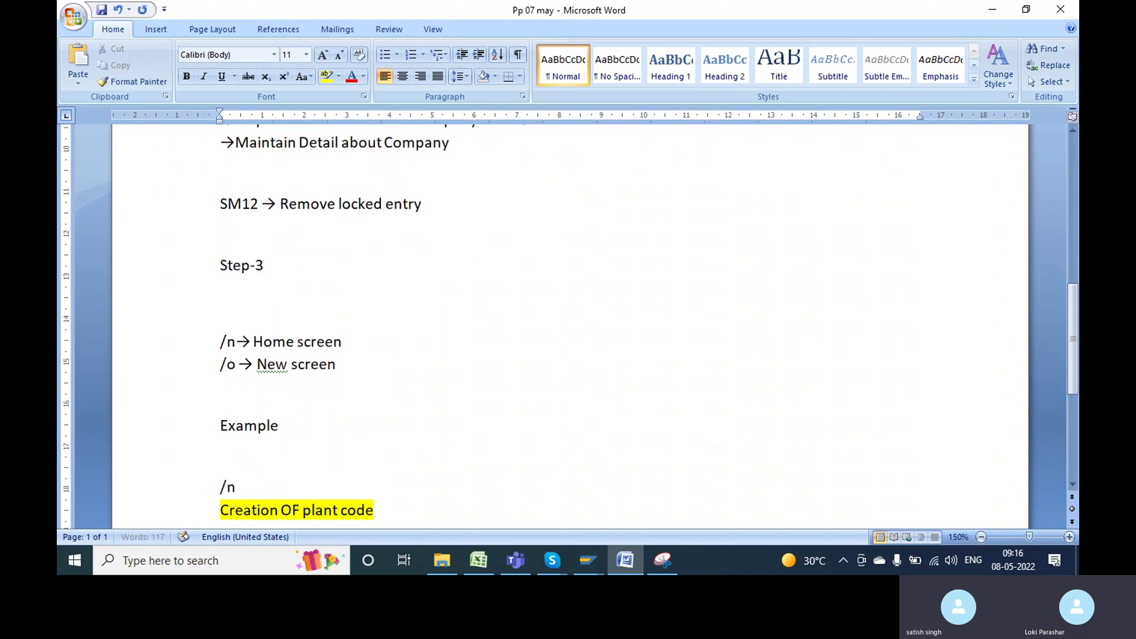
text(spri)
key(BackSpace)
text(o)
key(Return)
text(home screen→ spro)
key(Return)
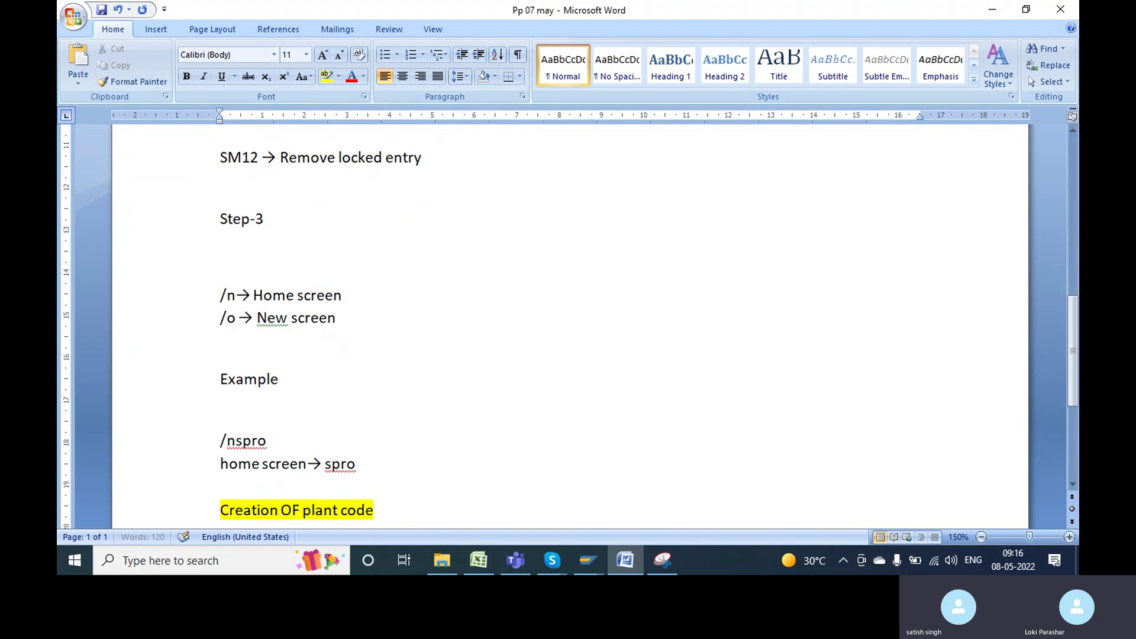
text(/ospro)
key(Return)
text(new scree)
text(n s-->)
text( spro)
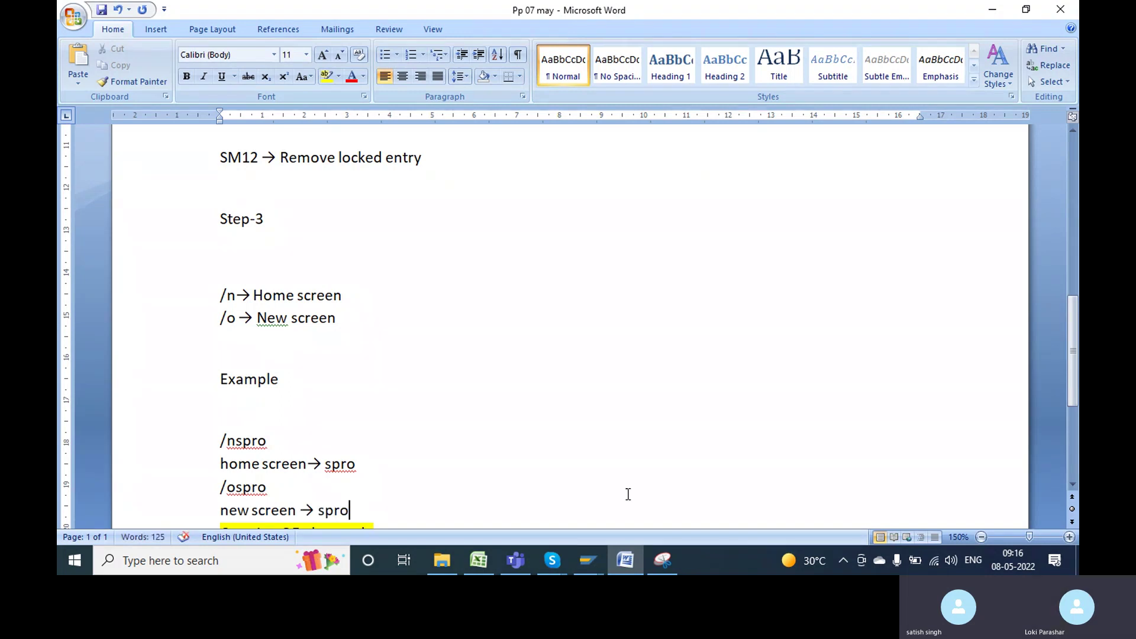
Return to the SAP home screen and run SPRO in the current session with /nspro
mouse_move(587, 559)
click(648, 517)
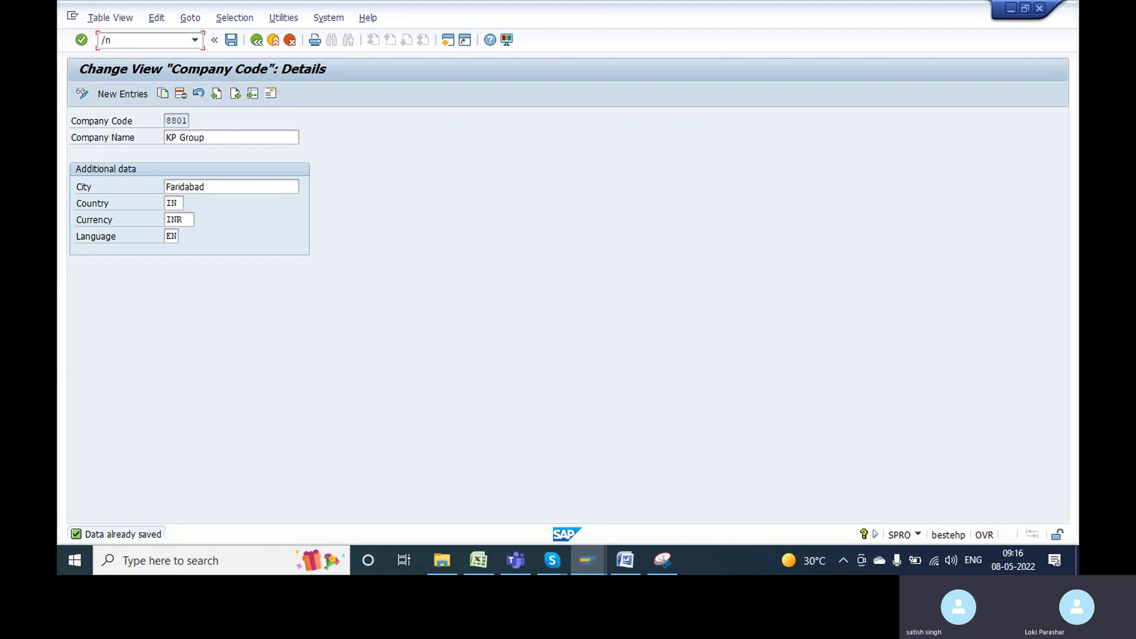
key(Return)
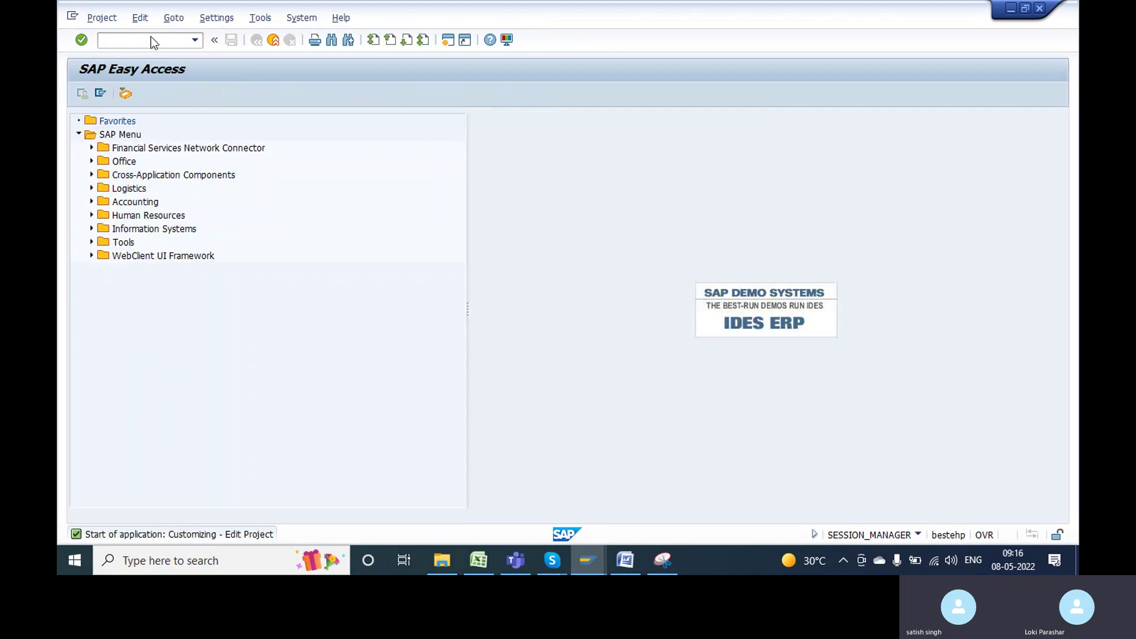
click(133, 88)
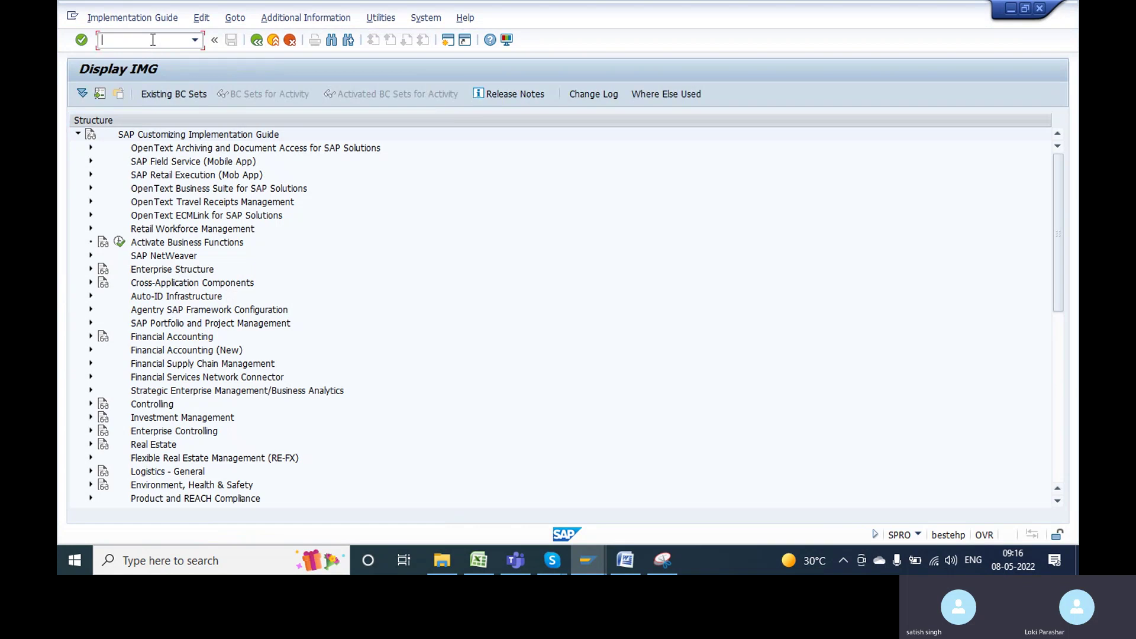
click(150, 39)
text(/nspro)
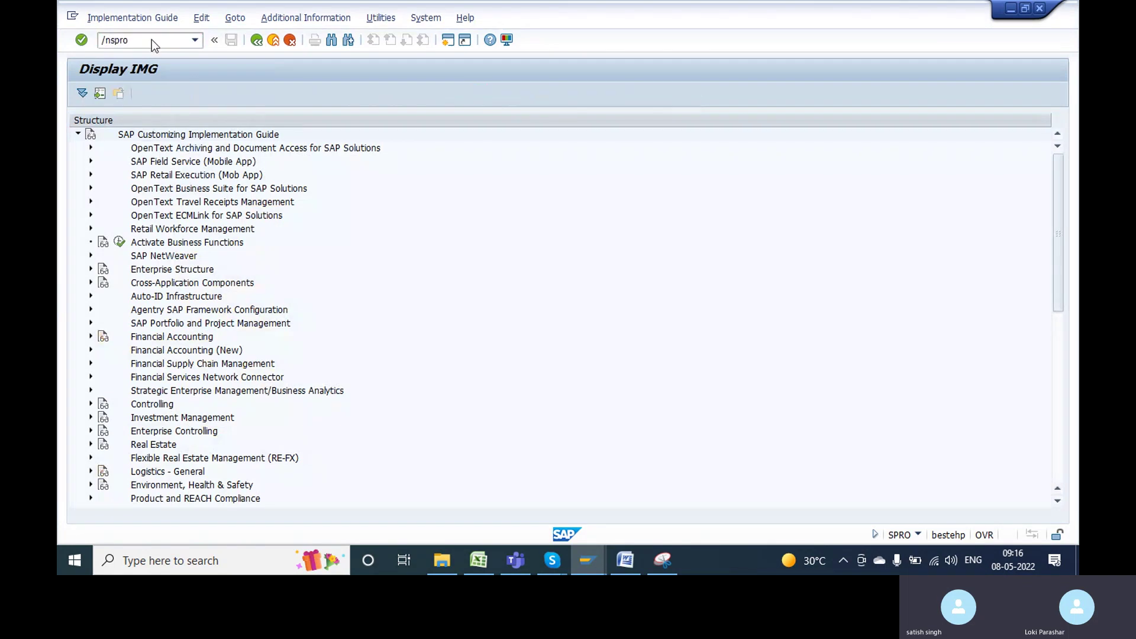
key(Return)
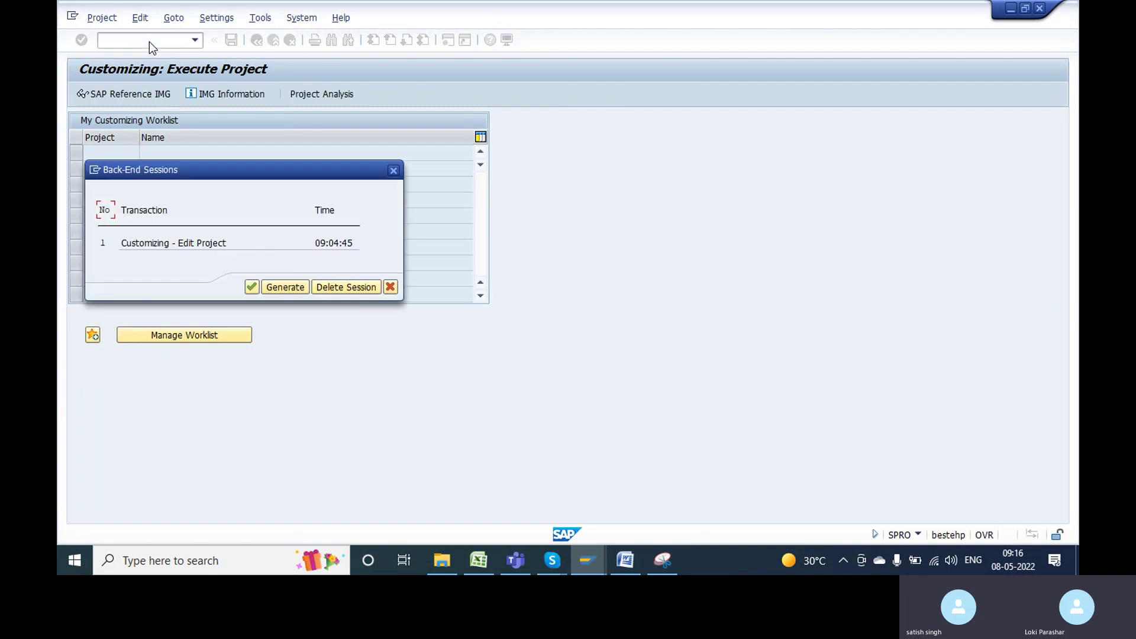
Create a new SAP session and open SPRO there with /ospro
click(284, 284)
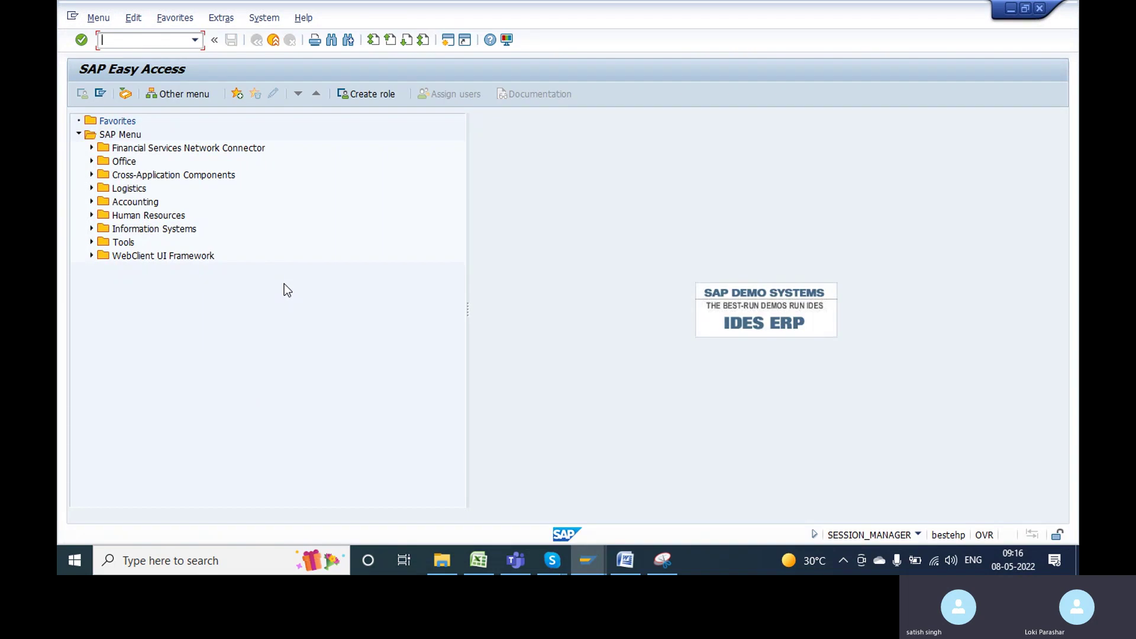
click(601, 568)
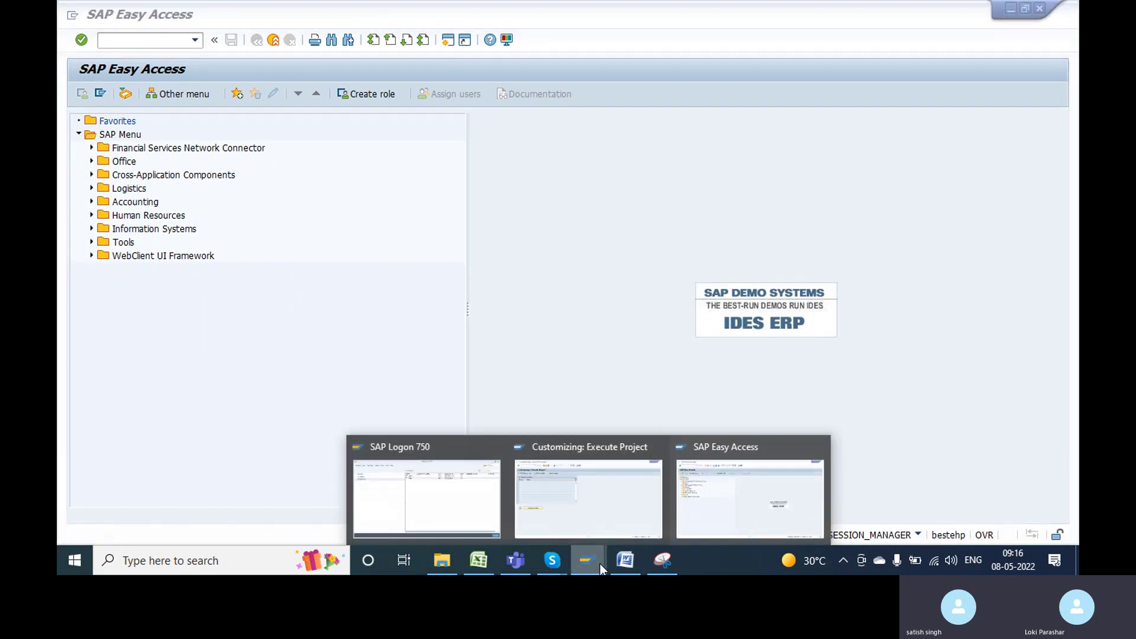
click(719, 512)
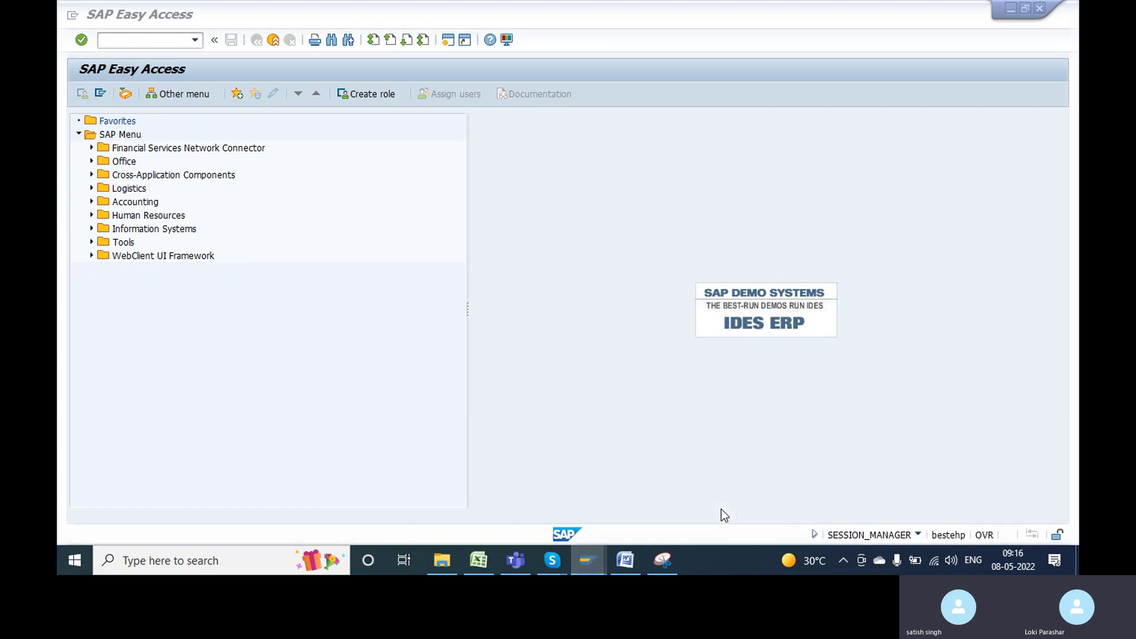
click(594, 562)
click(569, 513)
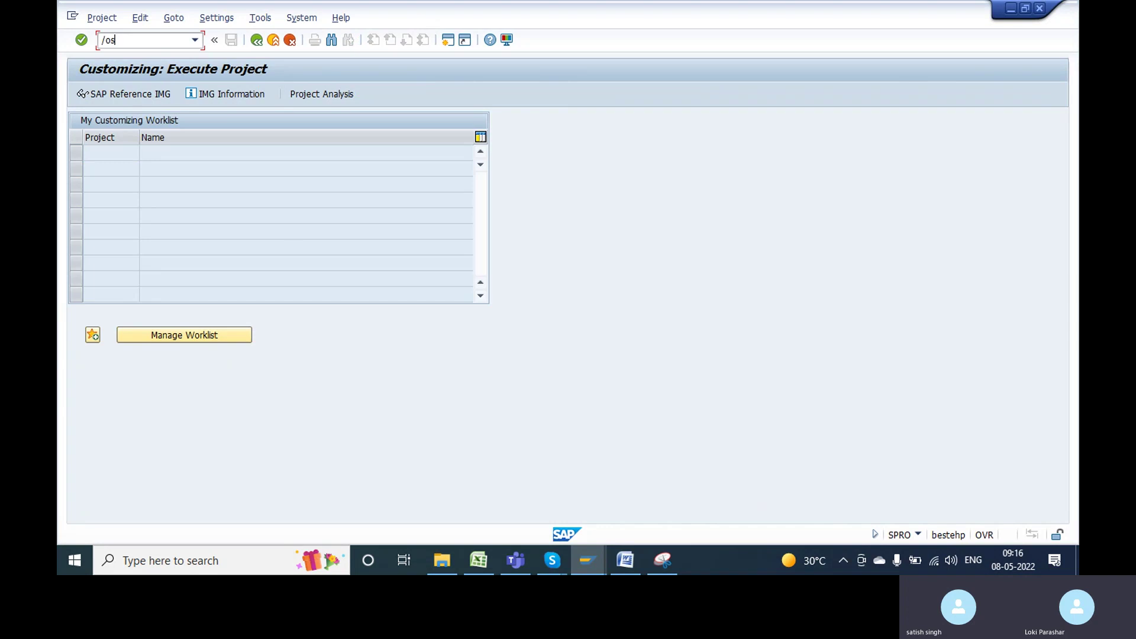
key(Return)
Close the extra customizing session window and return to the Word notes
click(590, 557)
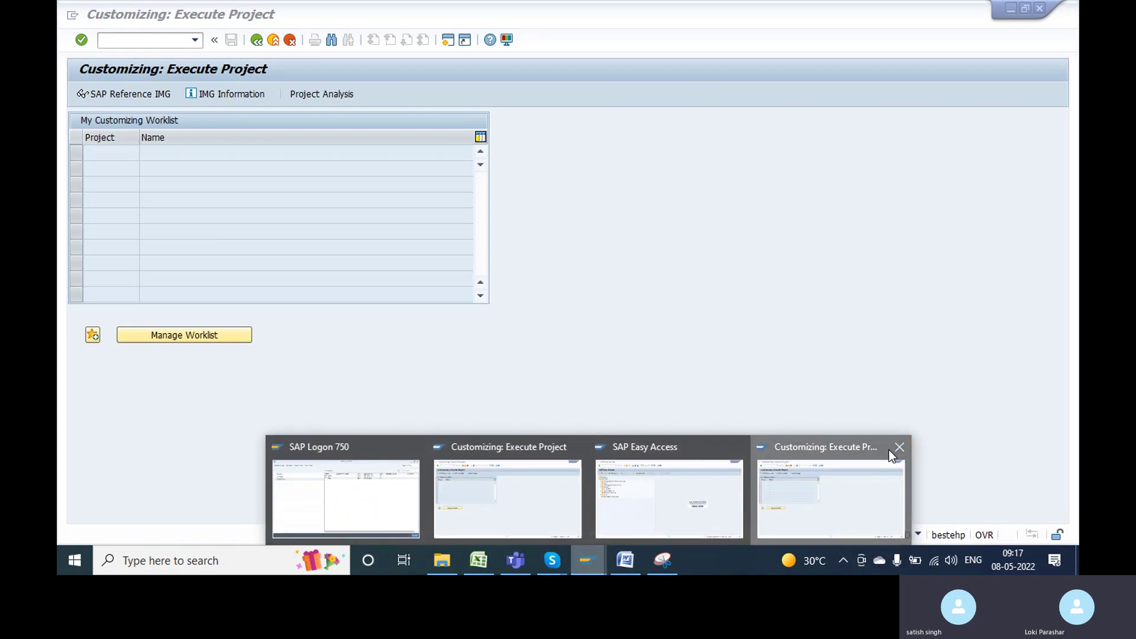
click(889, 449)
click(605, 501)
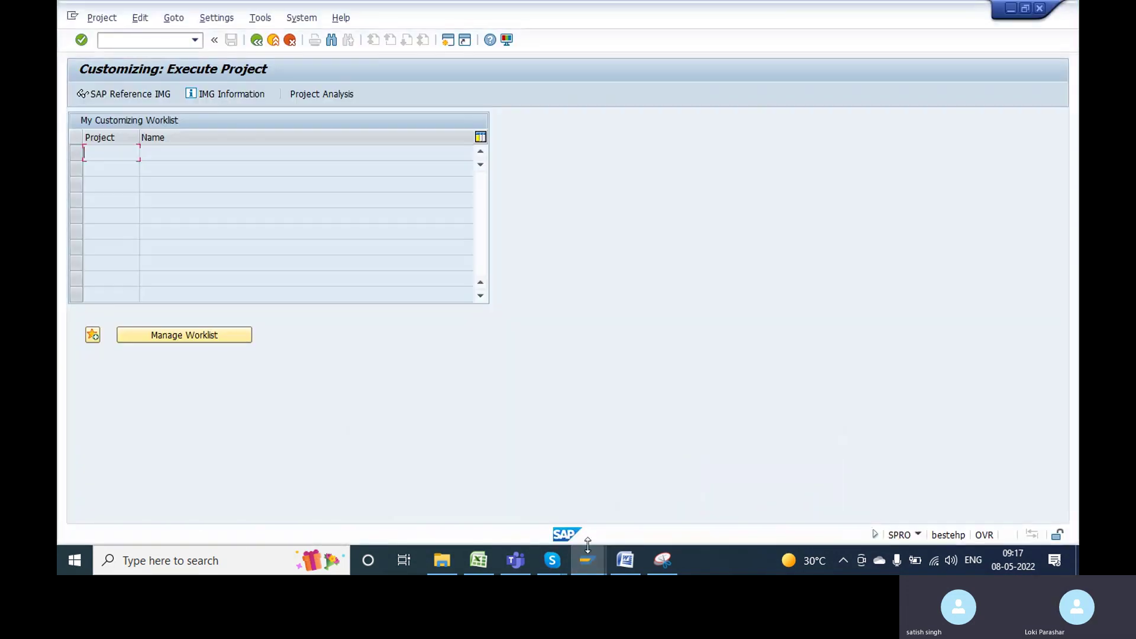
click(634, 559)
scroll(343, 365, down, 1)
scroll(343, 365, down, 2)
drag(378, 353, 312, 322)
Below 'Creation OF plant code', type 'spro --> sap ref img --> enterprise structure --> defination -->'
click(425, 385)
key(Return)
key(Return)
key(Return)
text(spro)
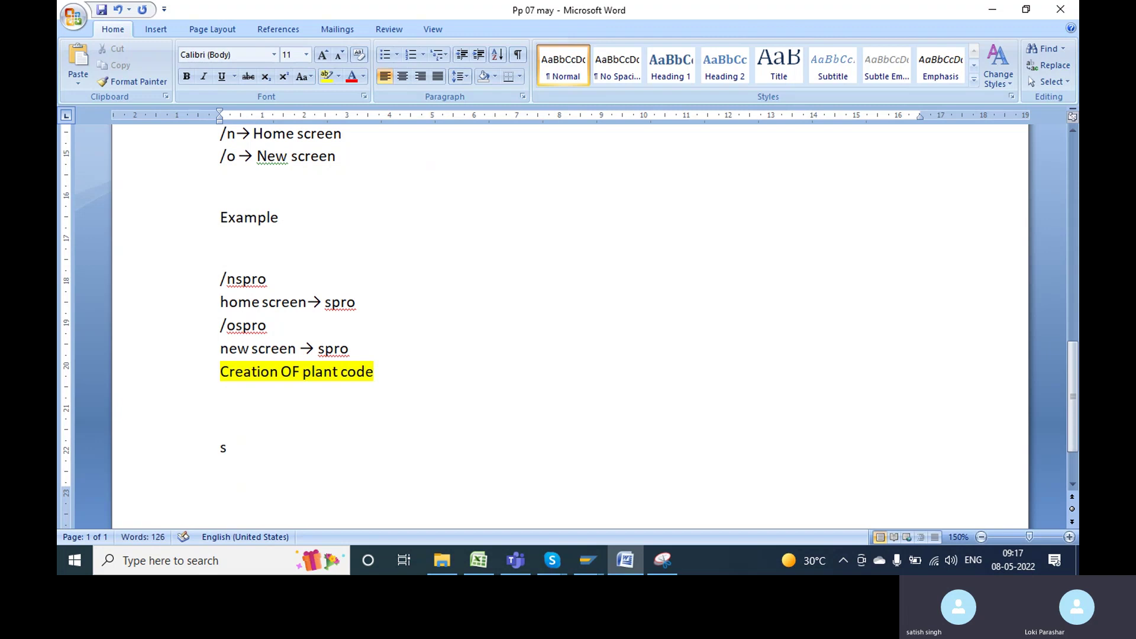
text( --> sap ref img --> en)
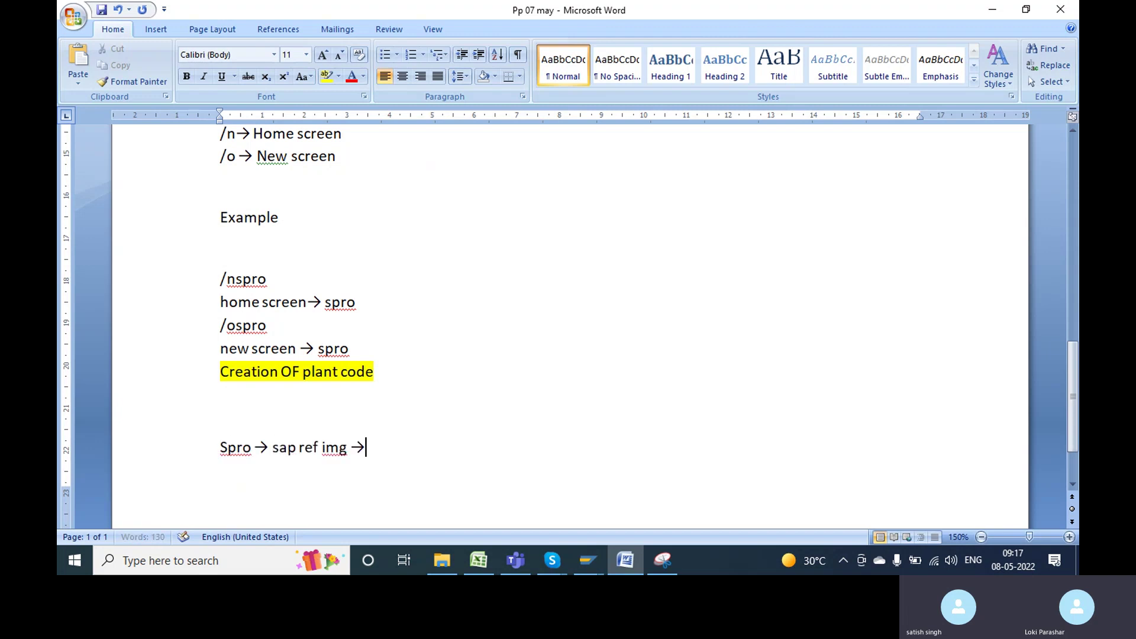
text(terprsi)
key(BackSpace)
key(BackSpace)
text(ise struc)
text(ture --> )
text(defination)
text( -->)
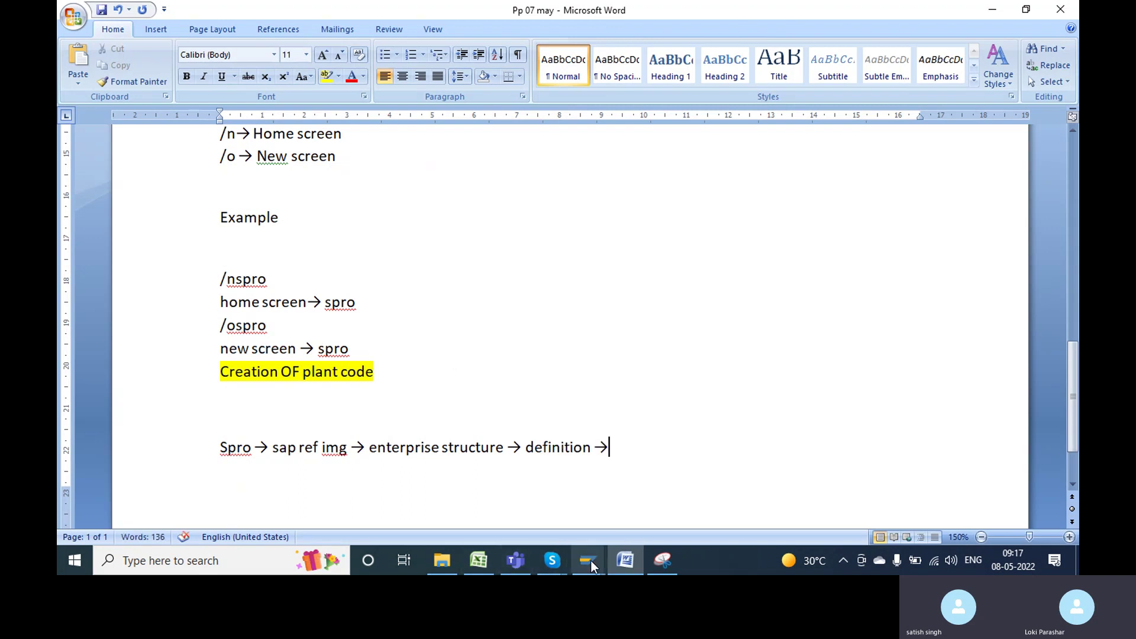
In the SAP Reference IMG, expand Enterprise Structure > Definition > Logistics - General
mouse_move(591, 559)
click(620, 507)
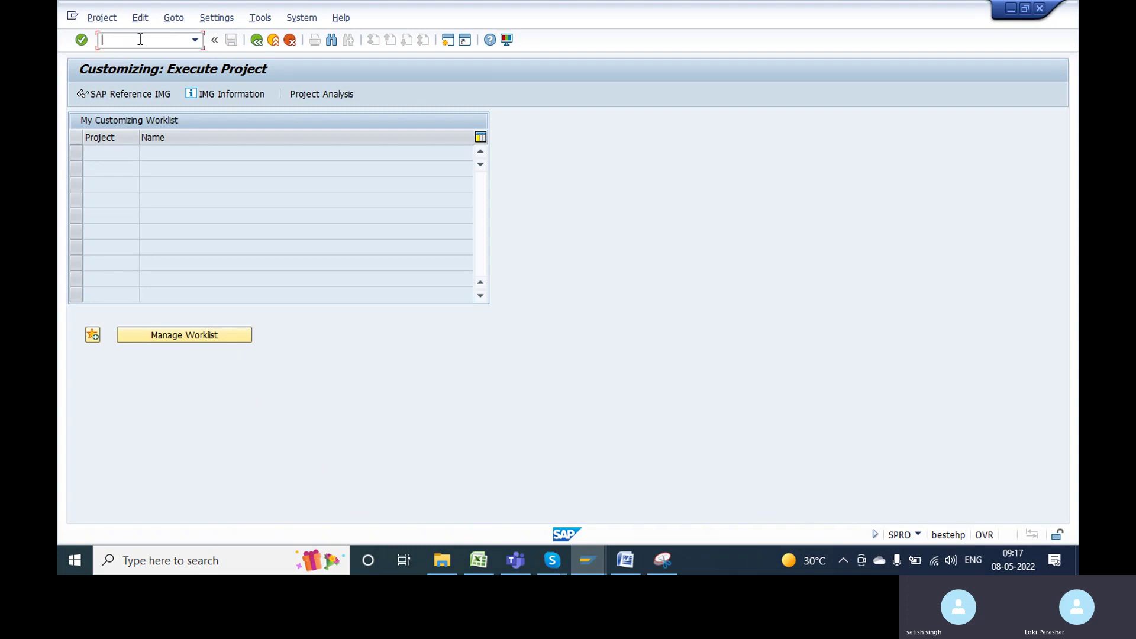
key(Return)
click(120, 99)
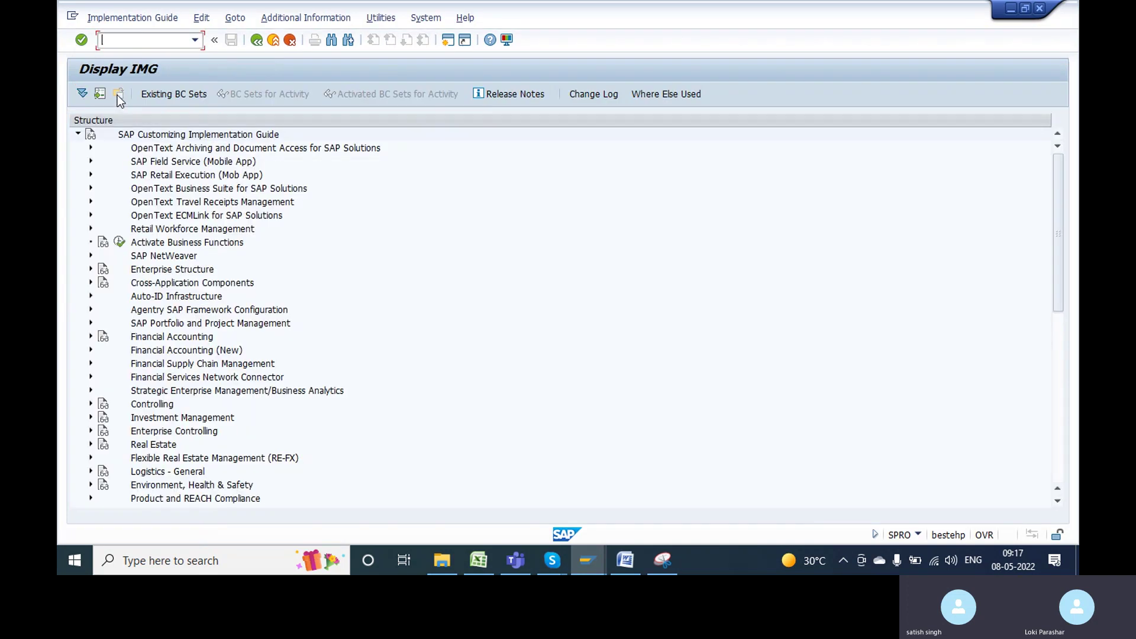
click(90, 269)
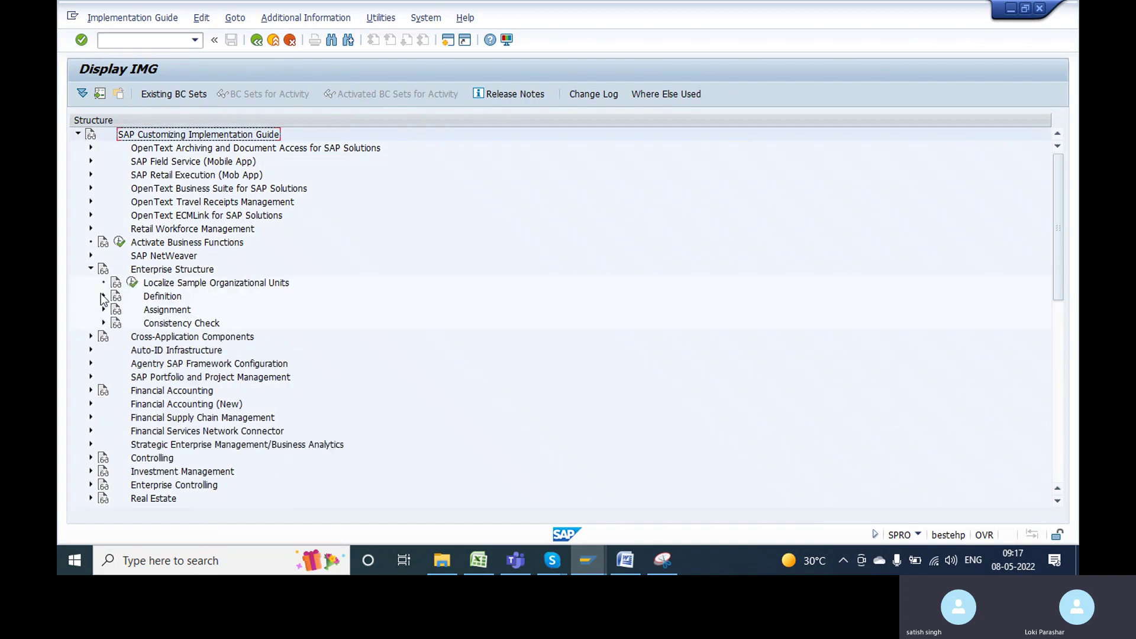
click(105, 297)
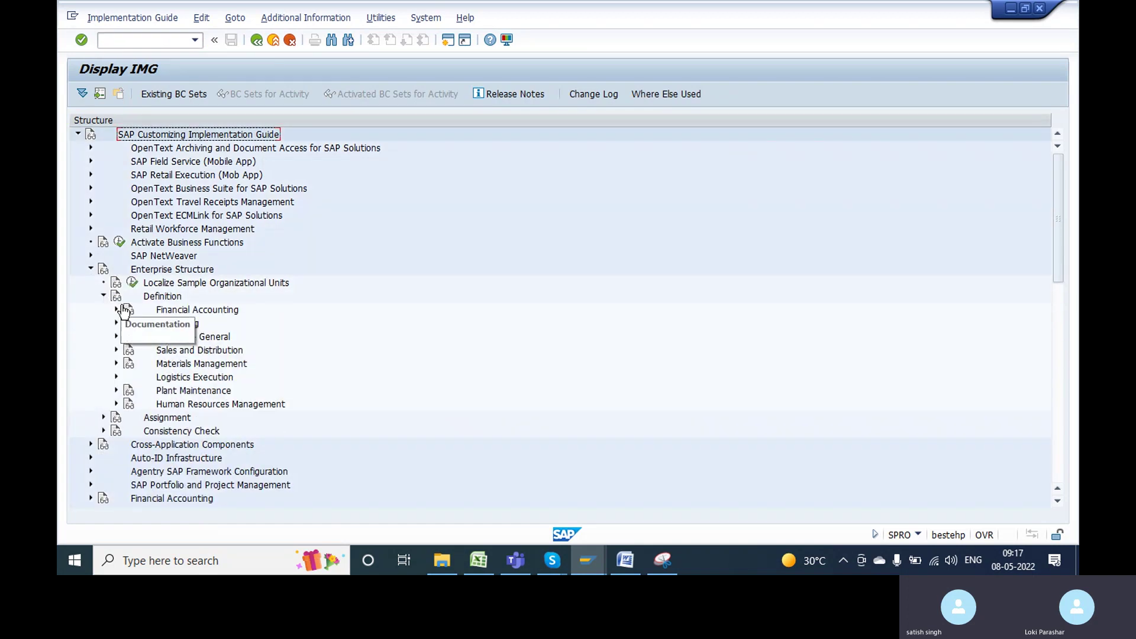
click(116, 336)
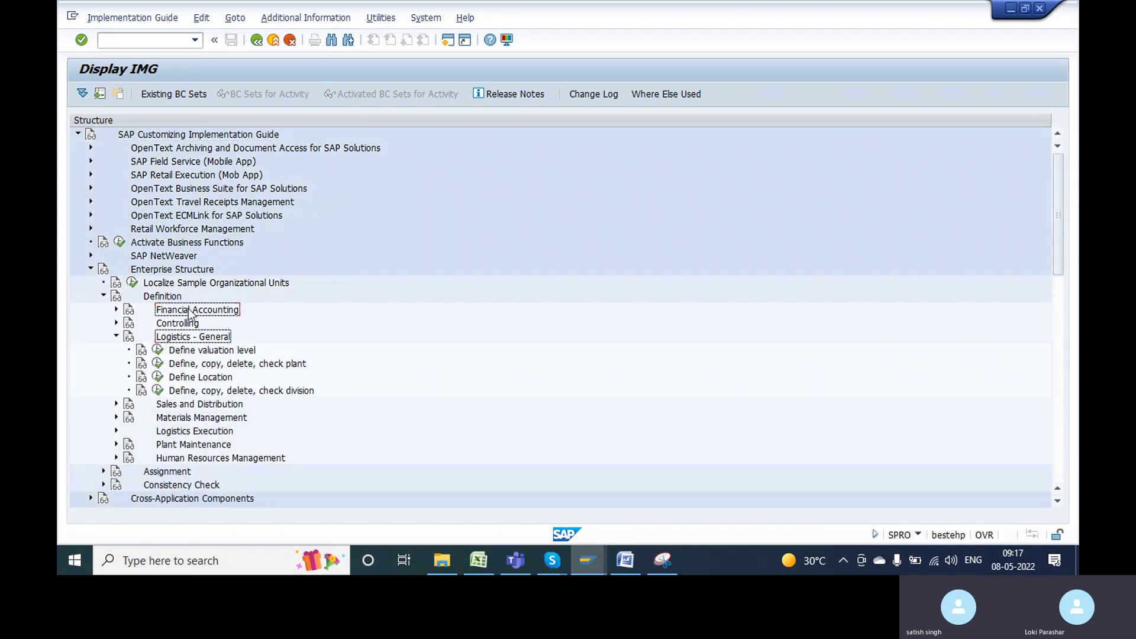
Add 'Logistic General -->' to the Word path and select the Define, copy, delete, check plant activity
key(alt+Tab)
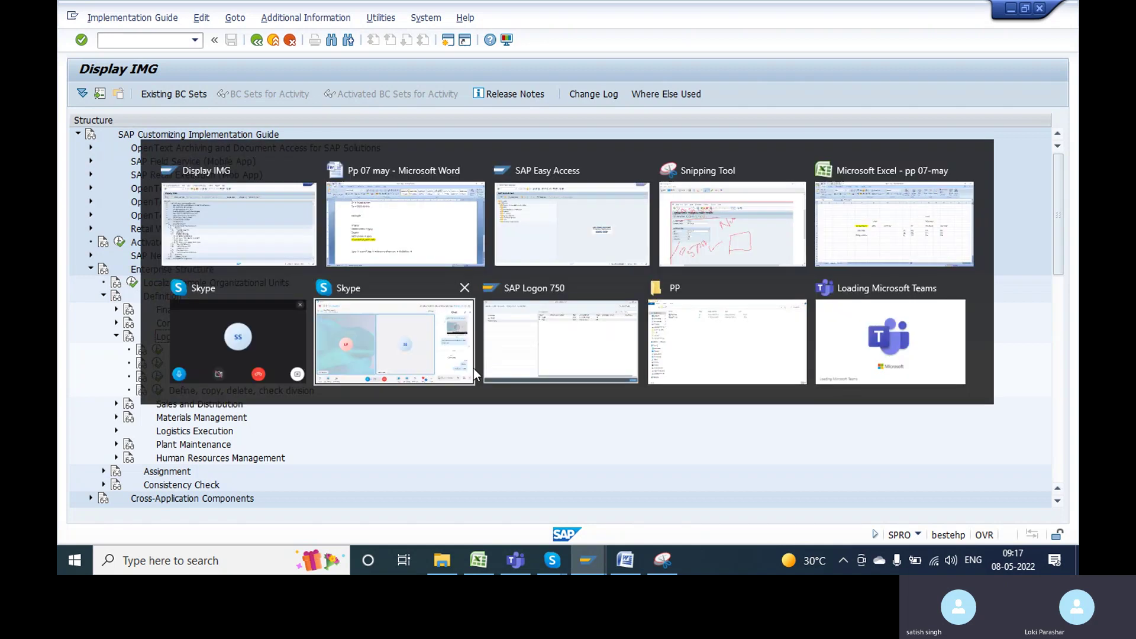
text(Logi)
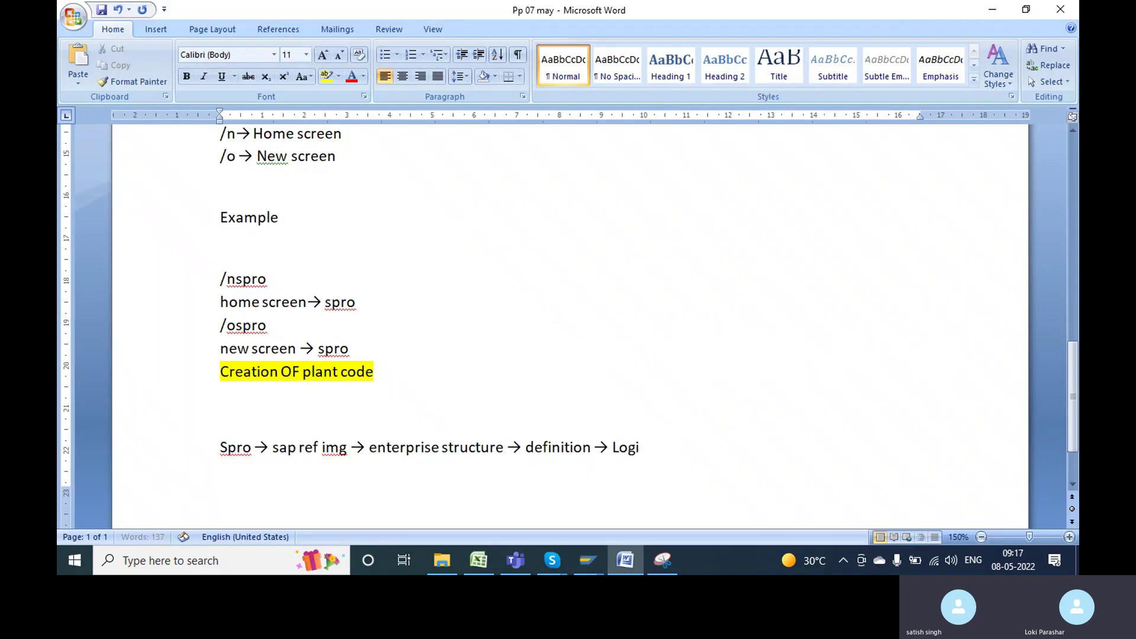
text(stic Gen)
text(eral -->)
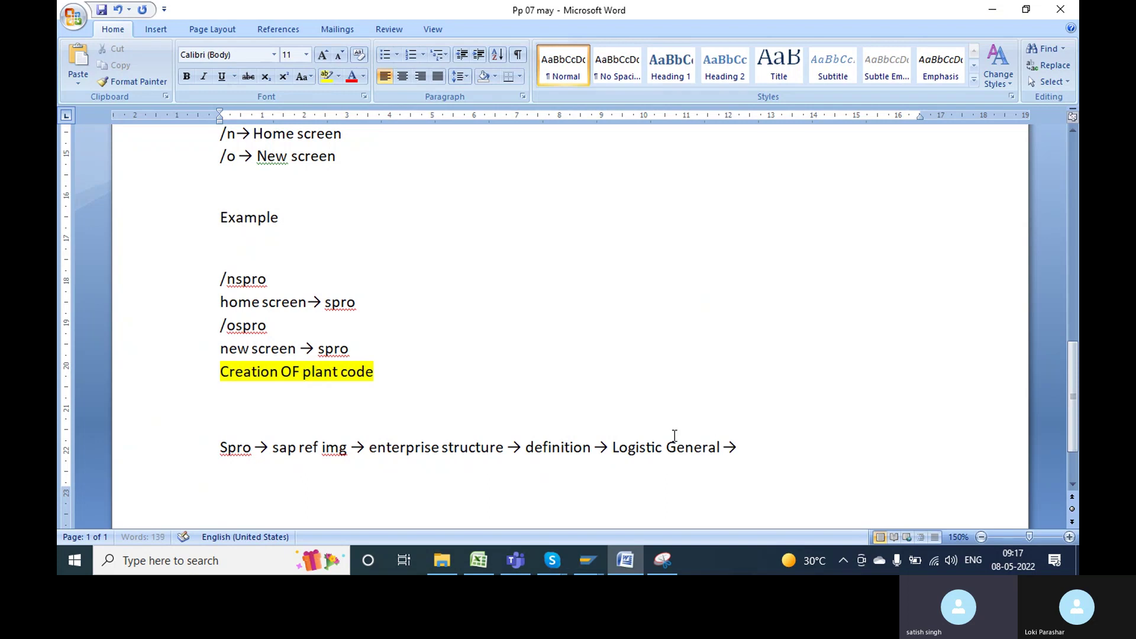
key(alt+Tab)
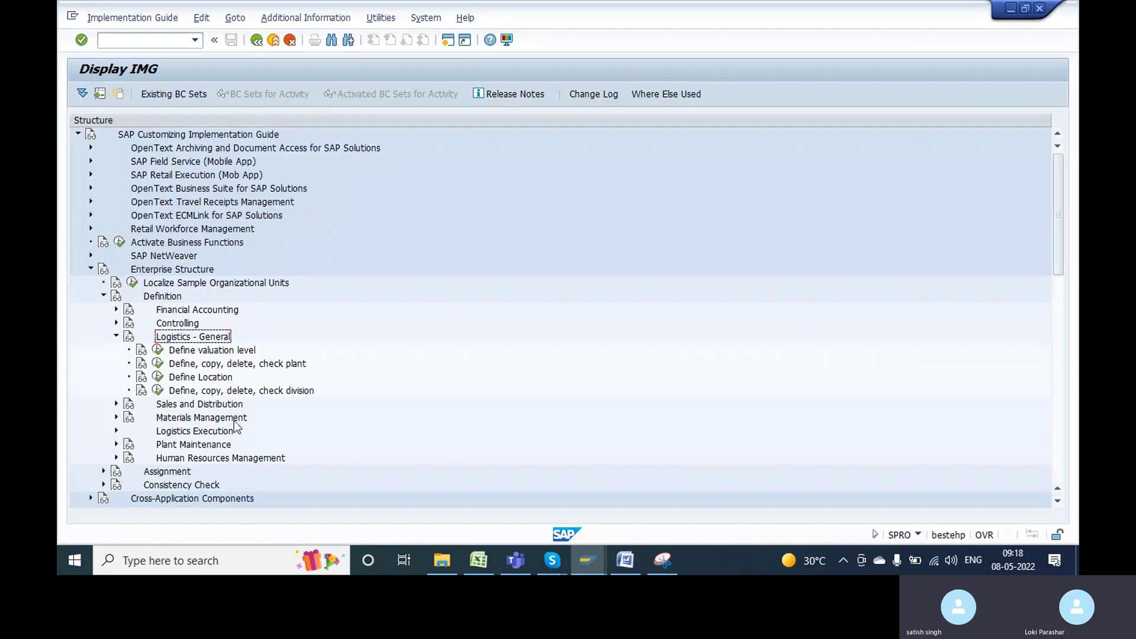
click(234, 364)
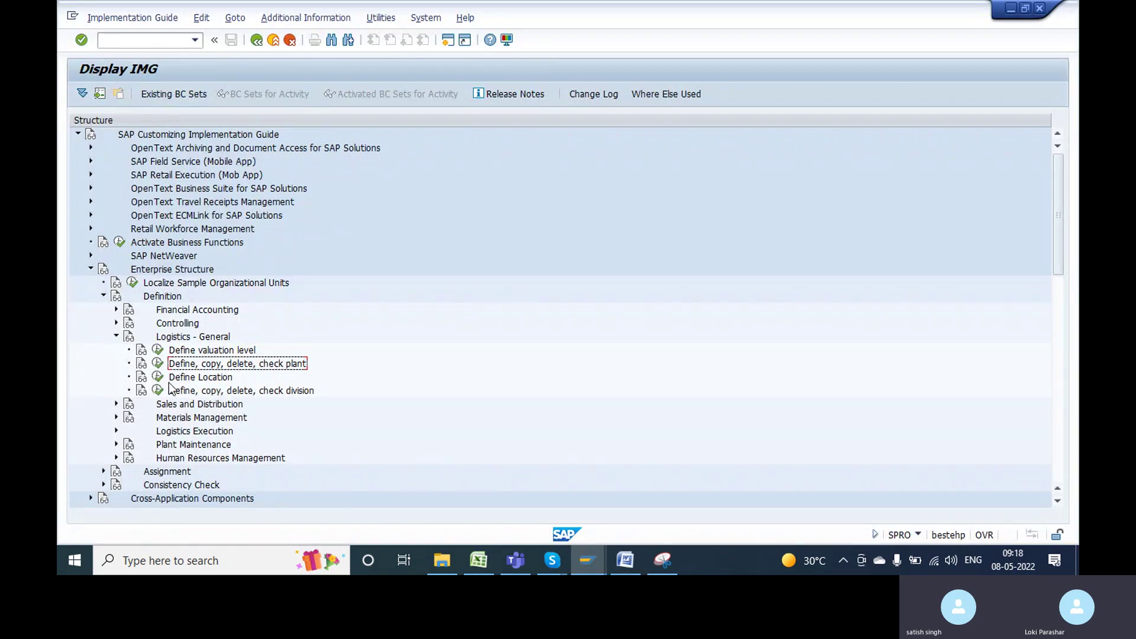
Show the Performance Assistant help for Define, copy, delete, check plant, then switch to Word
click(141, 363)
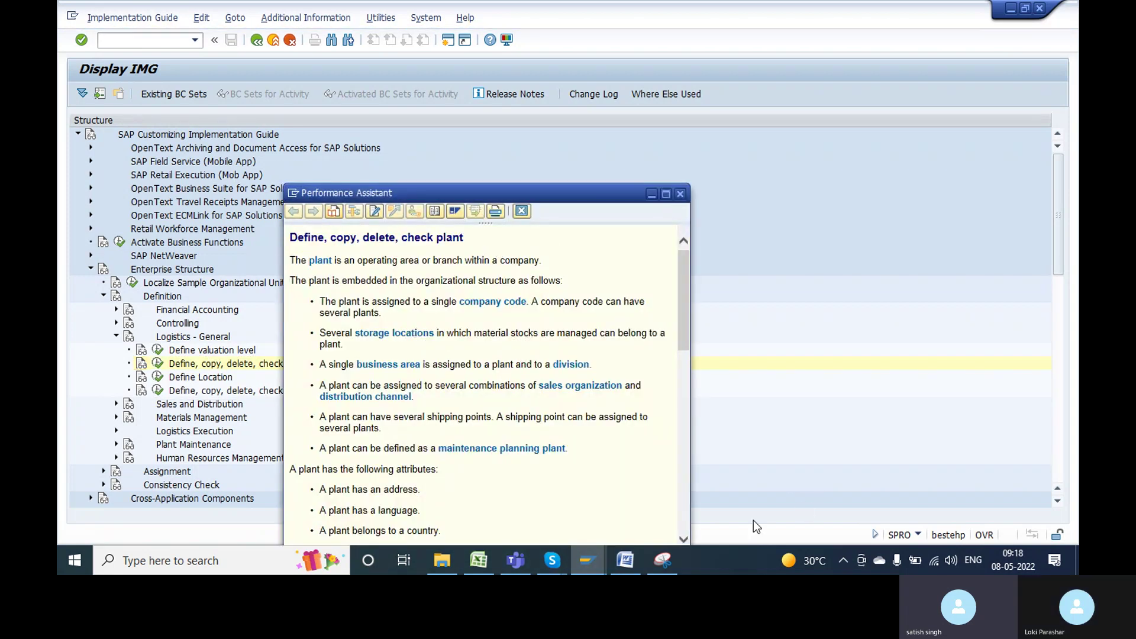
click(626, 560)
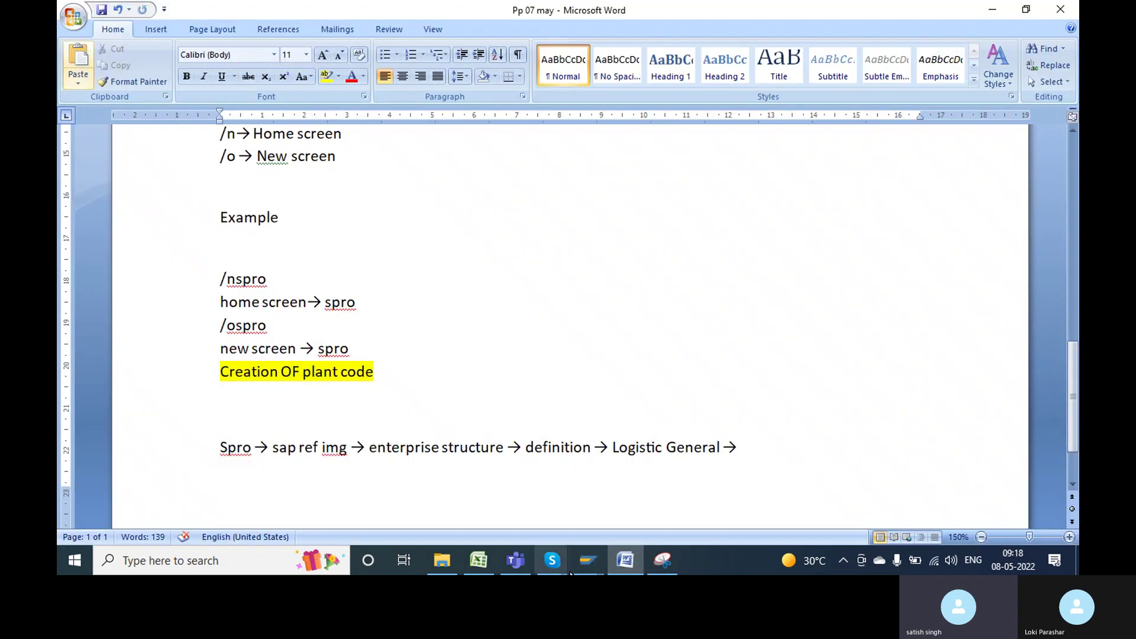
Append 'Define, copy, delete, check plant' to the Spro path line, matching its formatting with Format Painter
mouse_move(601, 548)
click(793, 492)
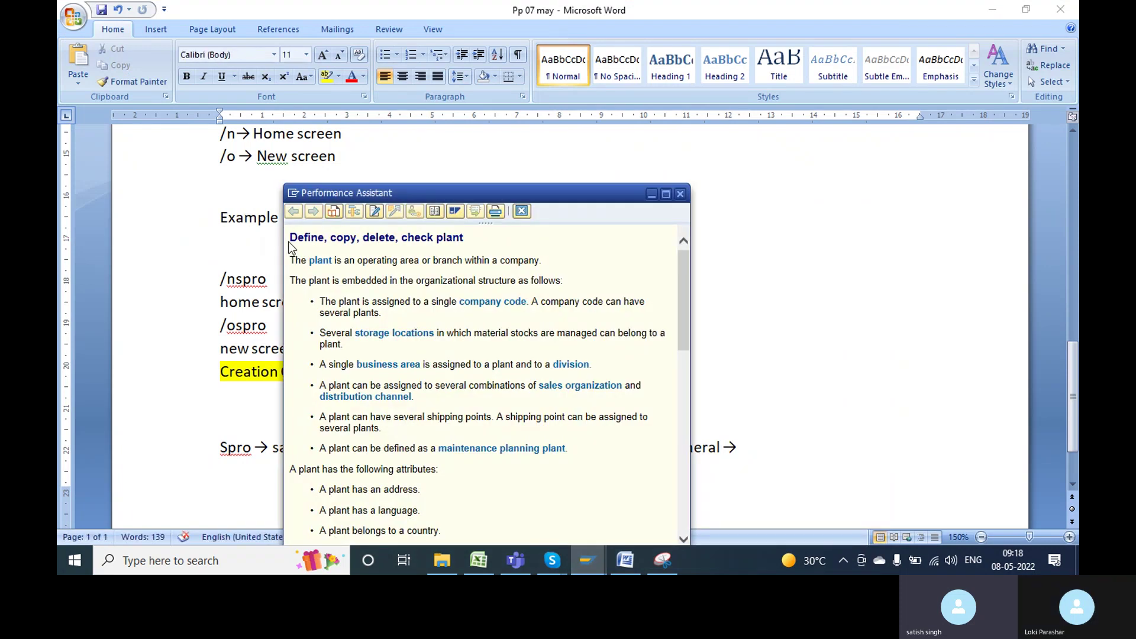
drag(290, 238, 507, 255)
key(ctrl+c)
click(751, 450)
key(ctrl+v)
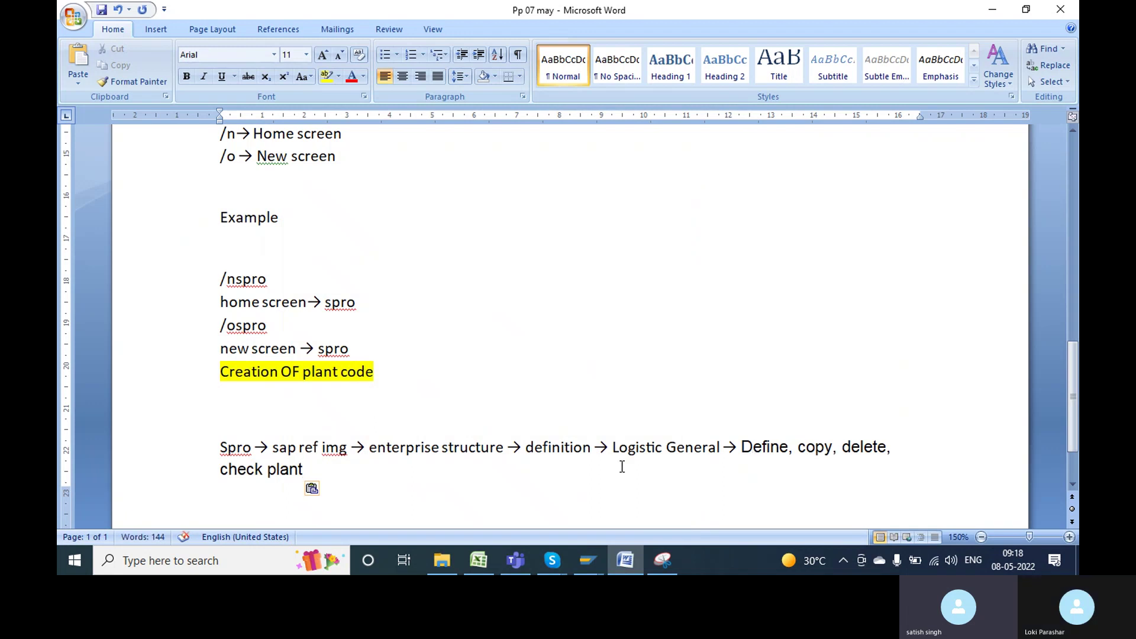
mouse_move(644, 452)
mouse_down()
mouse_move(753, 473)
mouse_move(710, 495)
mouse_up()
click(133, 81)
click(804, 471)
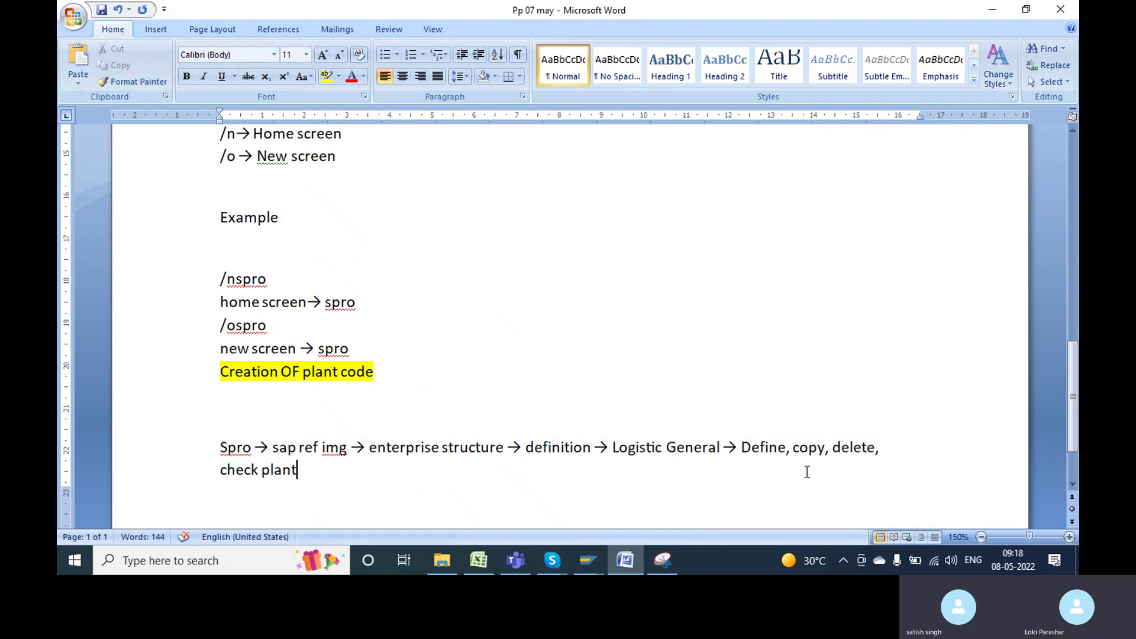
Execute Define, copy, delete, check plant to bring up the Choose Activity list
mouse_move(592, 561)
click(600, 492)
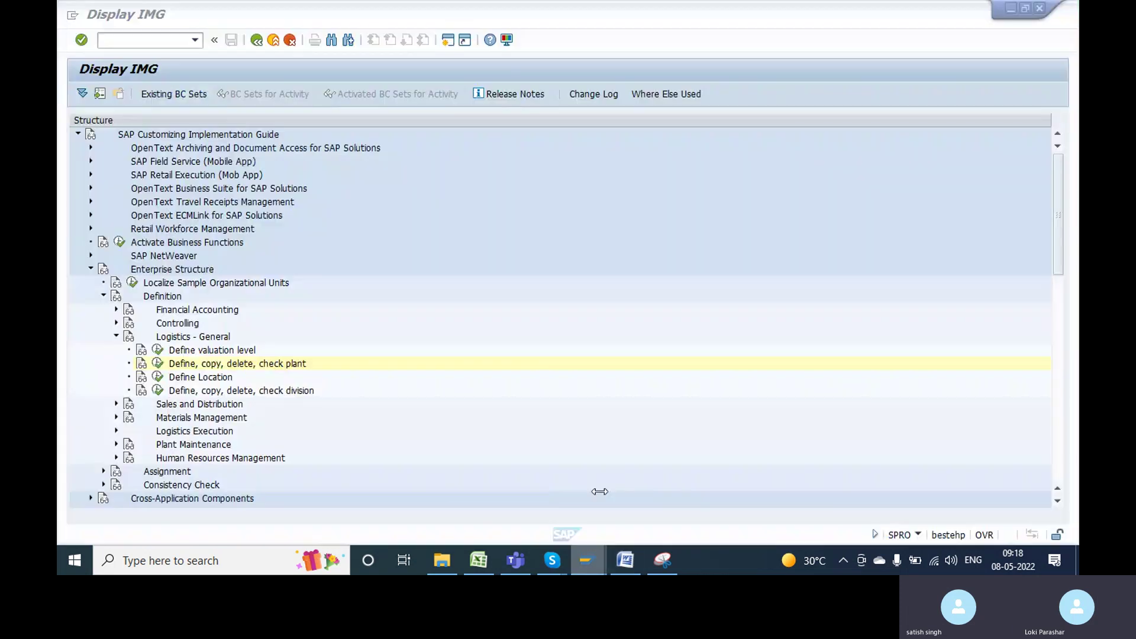
click(157, 363)
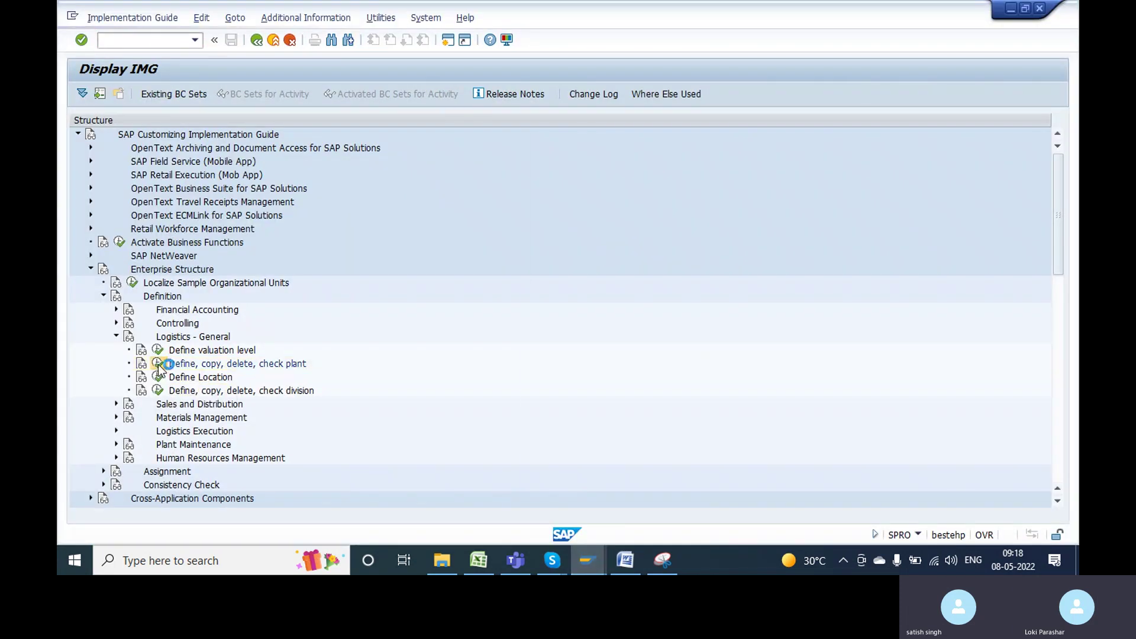
Snip the Choose Activity dialog in Snipping Tool, erasing a stray red mark
click(667, 558)
click(86, 52)
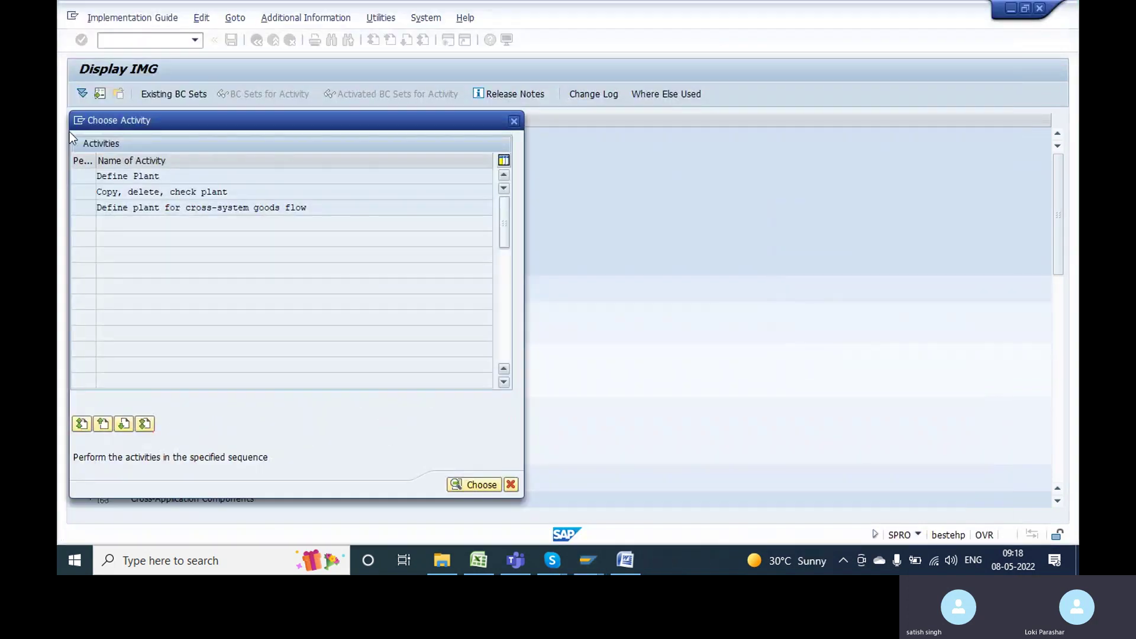
drag(67, 105, 737, 417)
mouse_move(244, 212)
mouse_down()
mouse_move(311, 241)
mouse_move(239, 206)
mouse_up()
click(426, 50)
Underline Define Plant in red on the snip and add a circled 'Comp' note
click(362, 54)
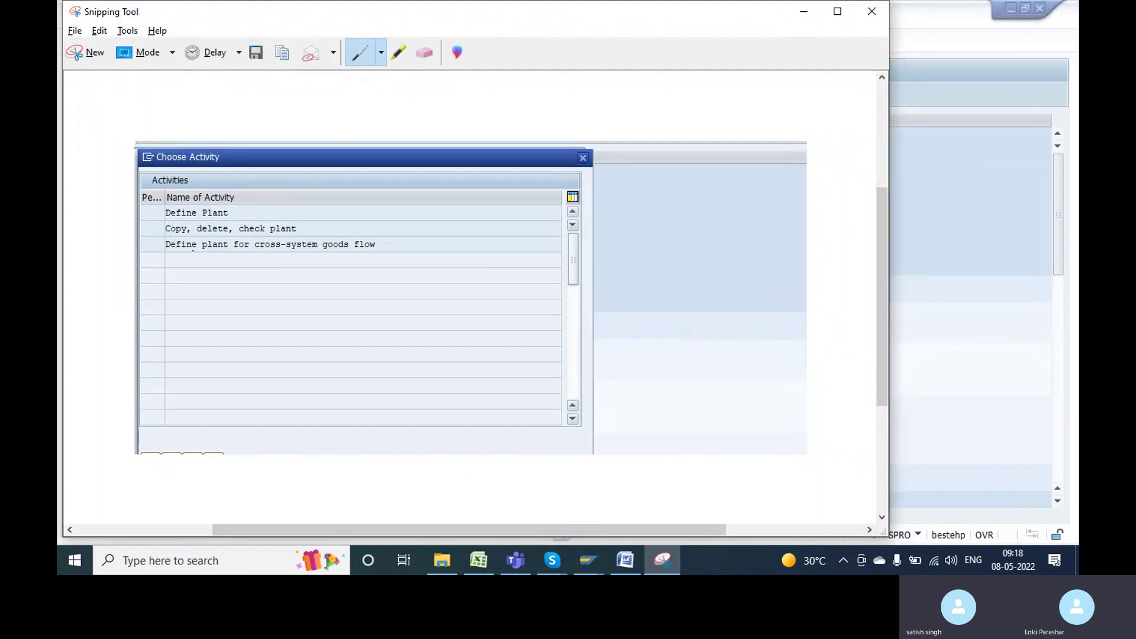
drag(236, 213, 317, 187)
click(417, 43)
click(265, 211)
click(360, 54)
drag(242, 217, 298, 207)
drag(629, 145, 649, 155)
mouse_move(655, 122)
mouse_down()
mouse_move(660, 137)
mouse_move(702, 137)
mouse_move(730, 115)
mouse_move(679, 187)
mouse_move(717, 126)
mouse_up()
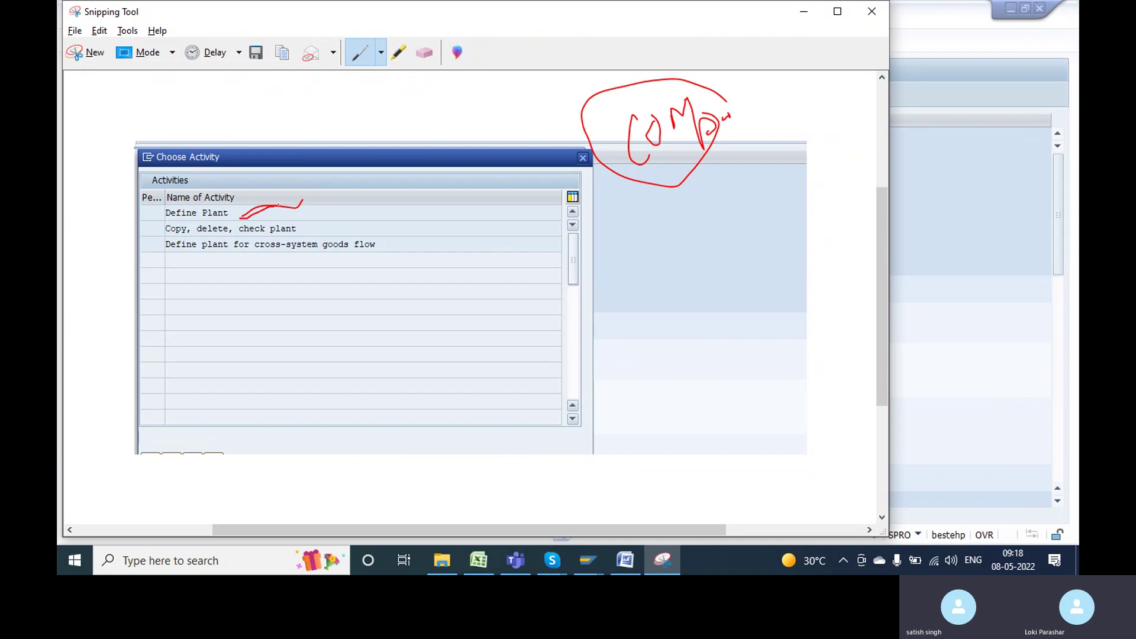
click(985, 154)
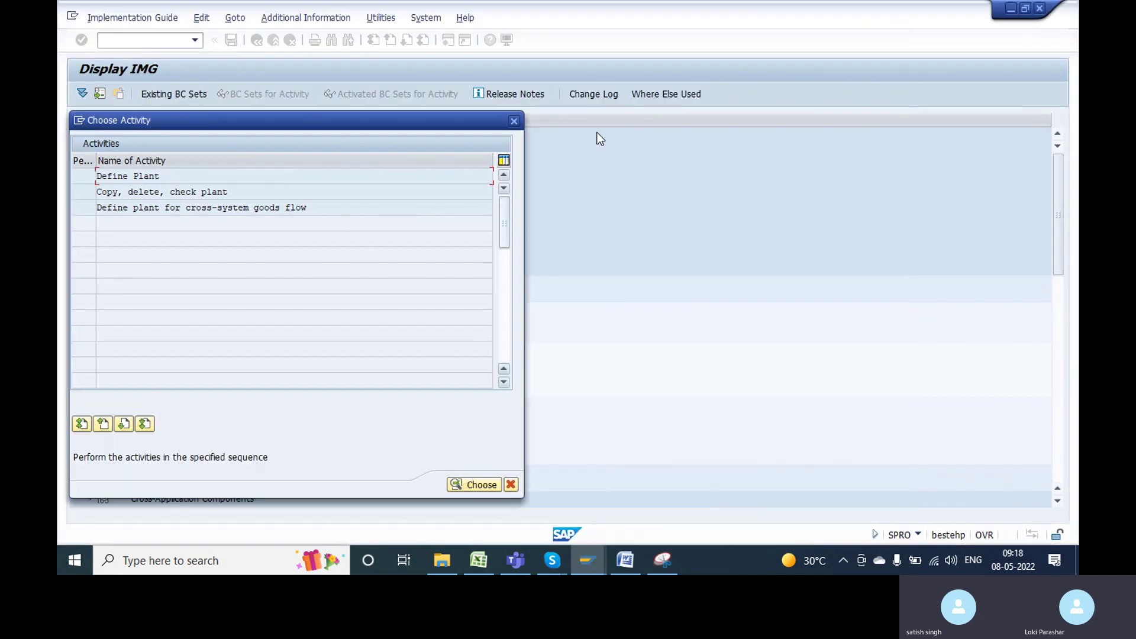
Close Choose Activity and read the plant help text down to its MRP and costing notes
click(513, 122)
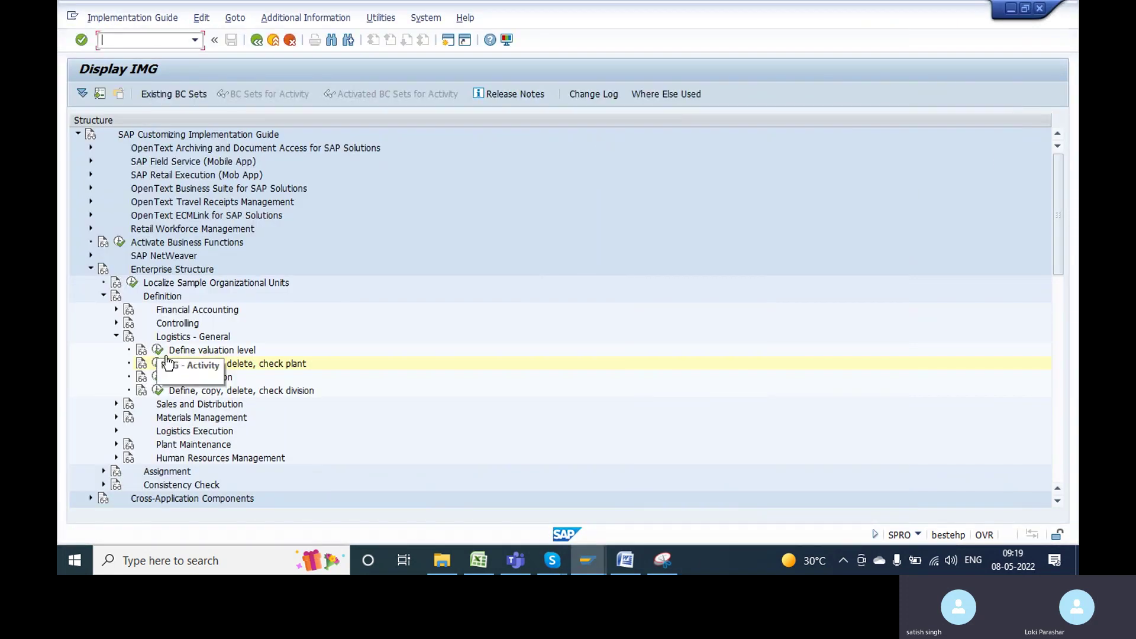
click(144, 363)
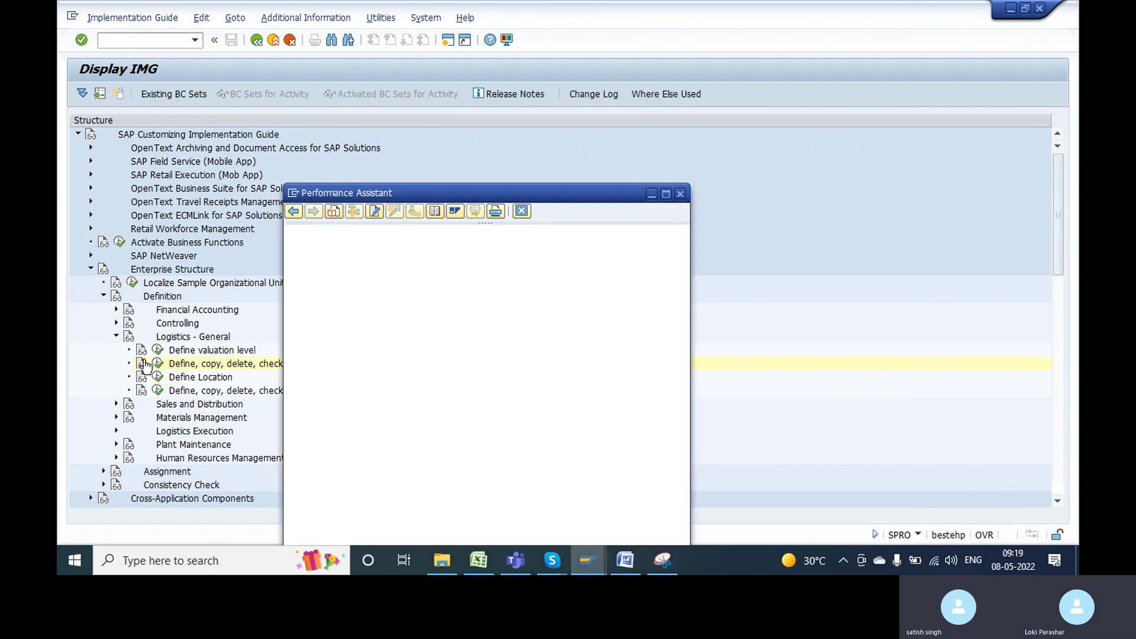
drag(556, 267, 397, 260)
scroll(373, 303, down, 5)
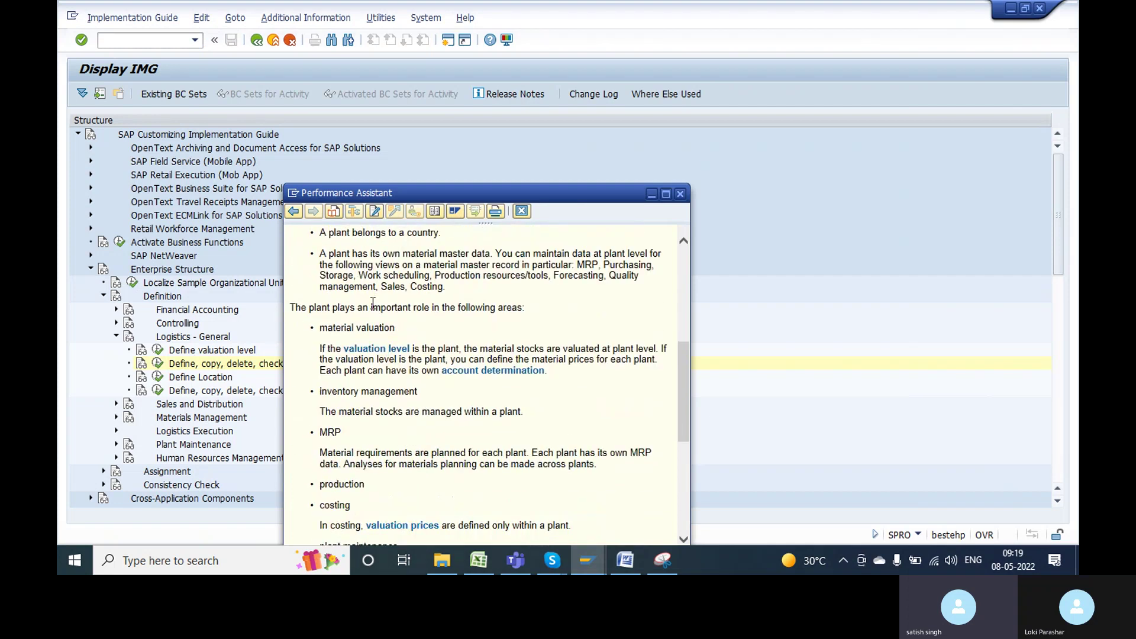
drag(327, 251, 437, 305)
scroll(436, 306, down, 2)
scroll(435, 306, down, 3)
scroll(357, 321, up, 2)
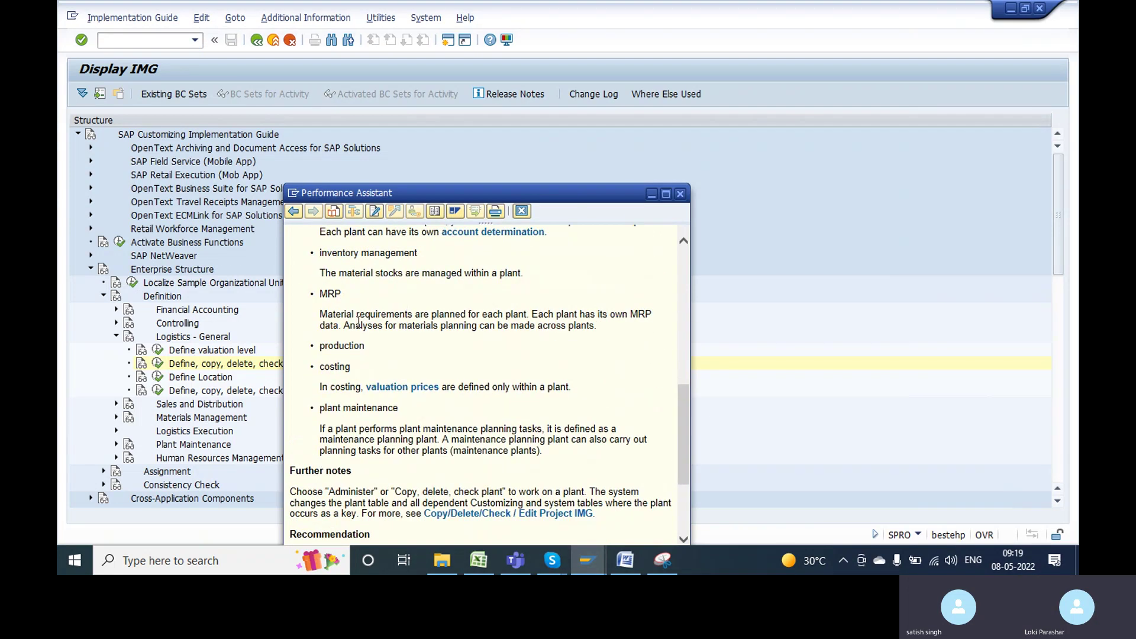
drag(320, 314, 455, 347)
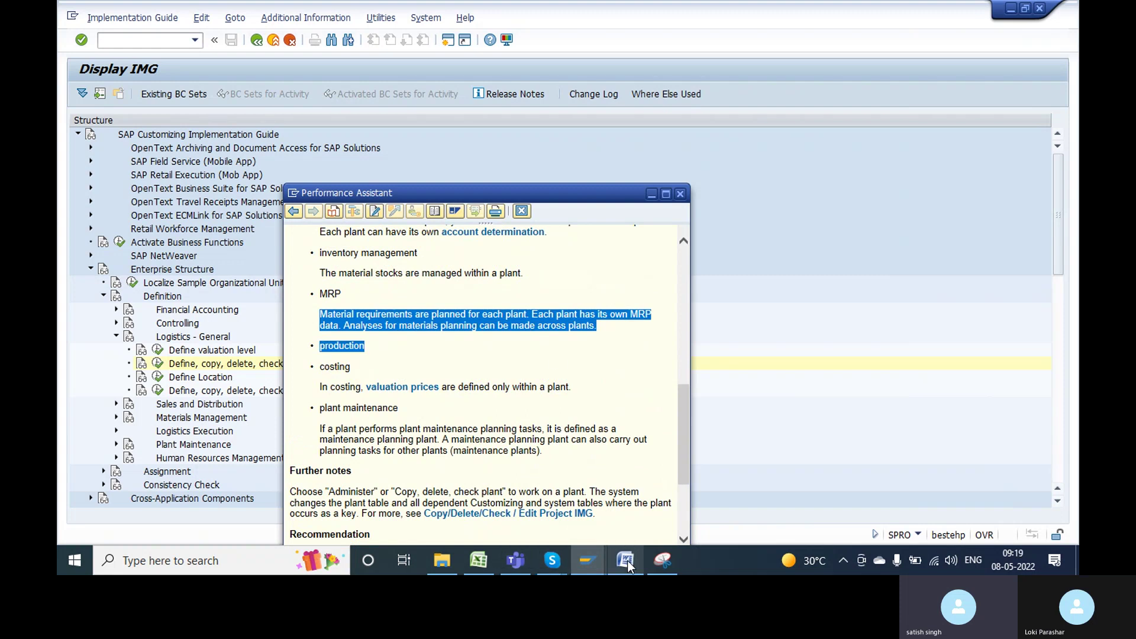
click(624, 560)
Under Creation OF plant code, type 'Plant in sap basically represent Manufacturing unit…' and correct 'activites'
click(383, 373)
text(-->)
key(BackSpace)
key(BackSpace)
key(Return)
text(Plant in)
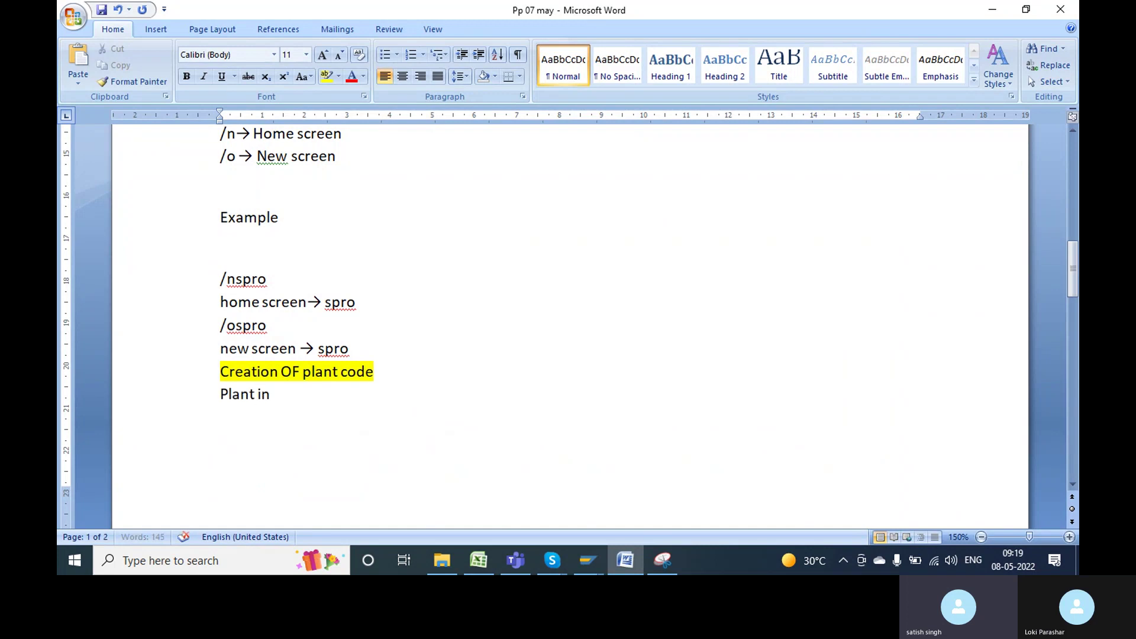
text( sap basically represent)
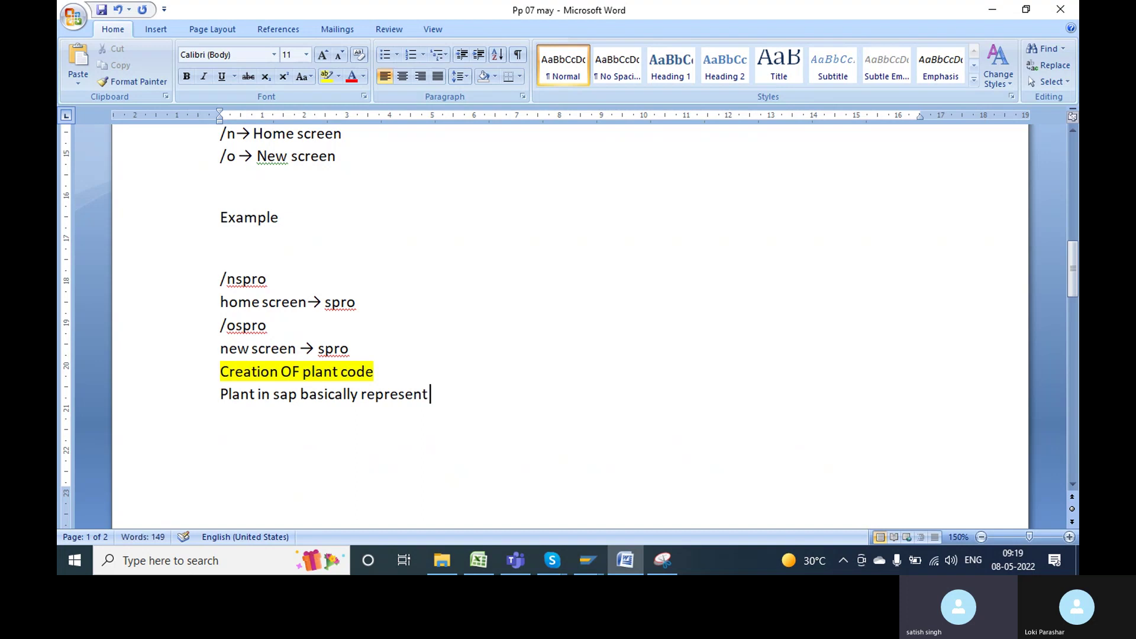
text( Manufacturing unit where a)
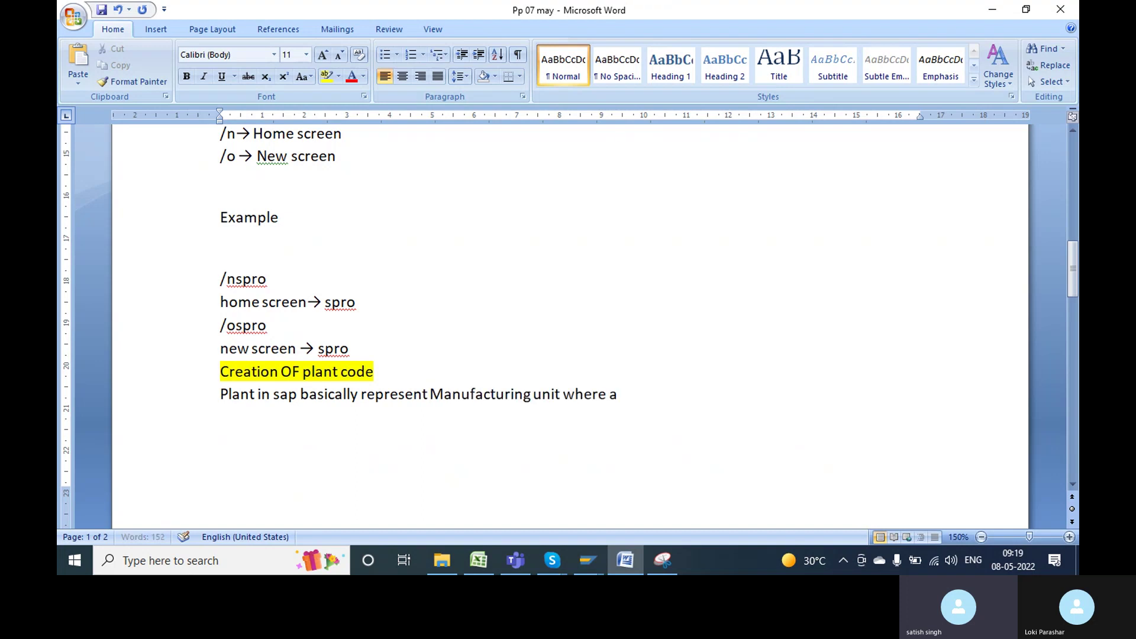
text(ll the manufacturing act)
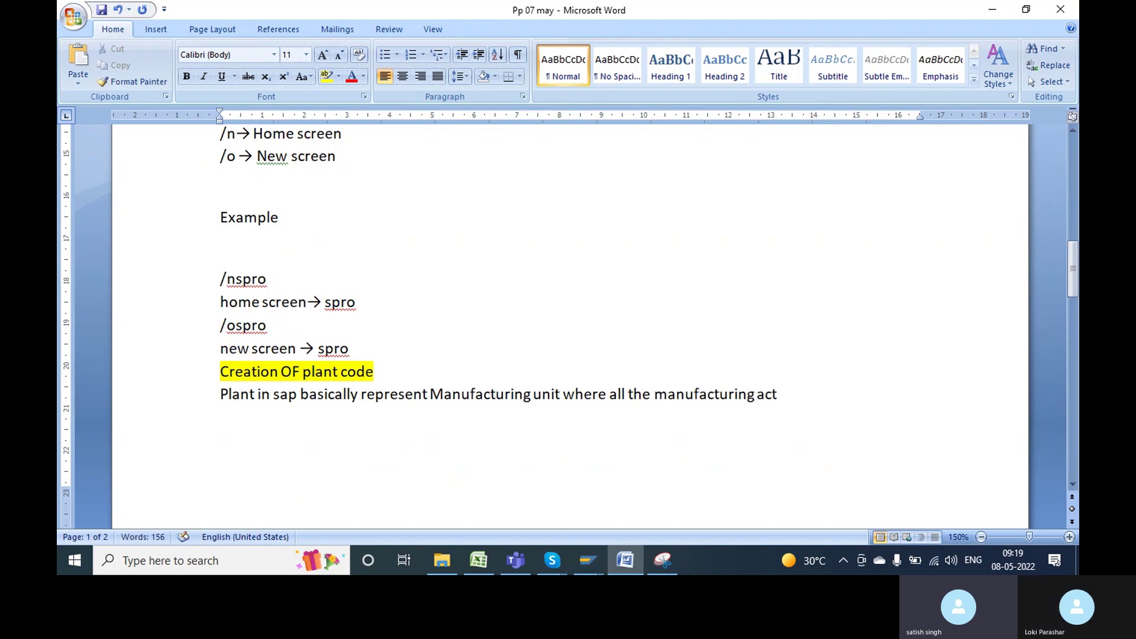
text(ivites take place)
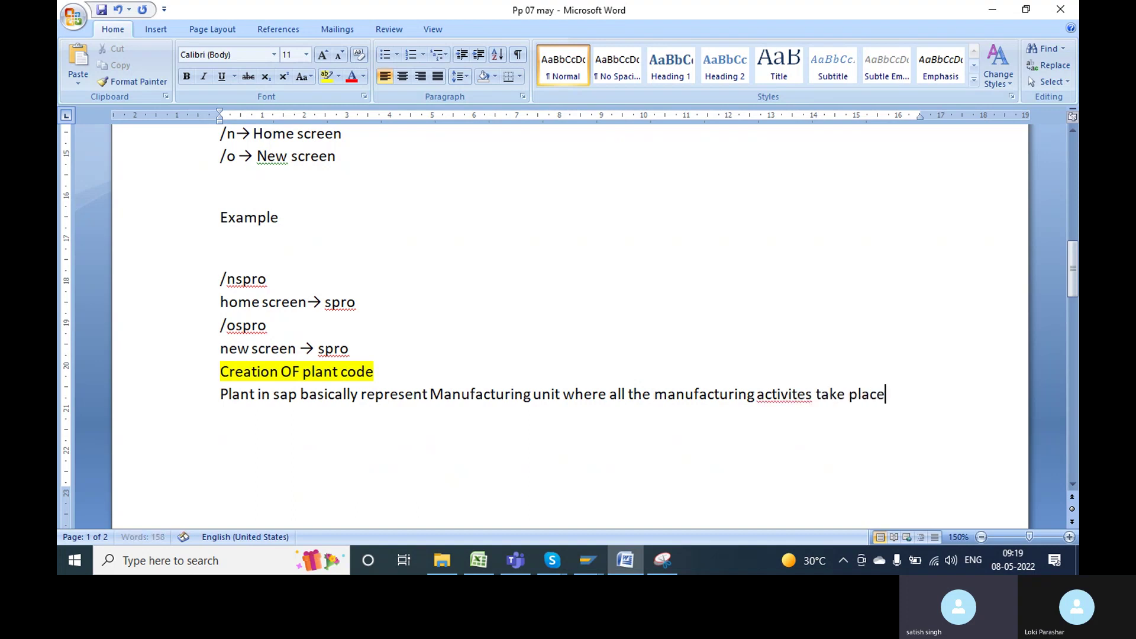
right_click(771, 395)
click(776, 399)
right_click(809, 400)
click(861, 195)
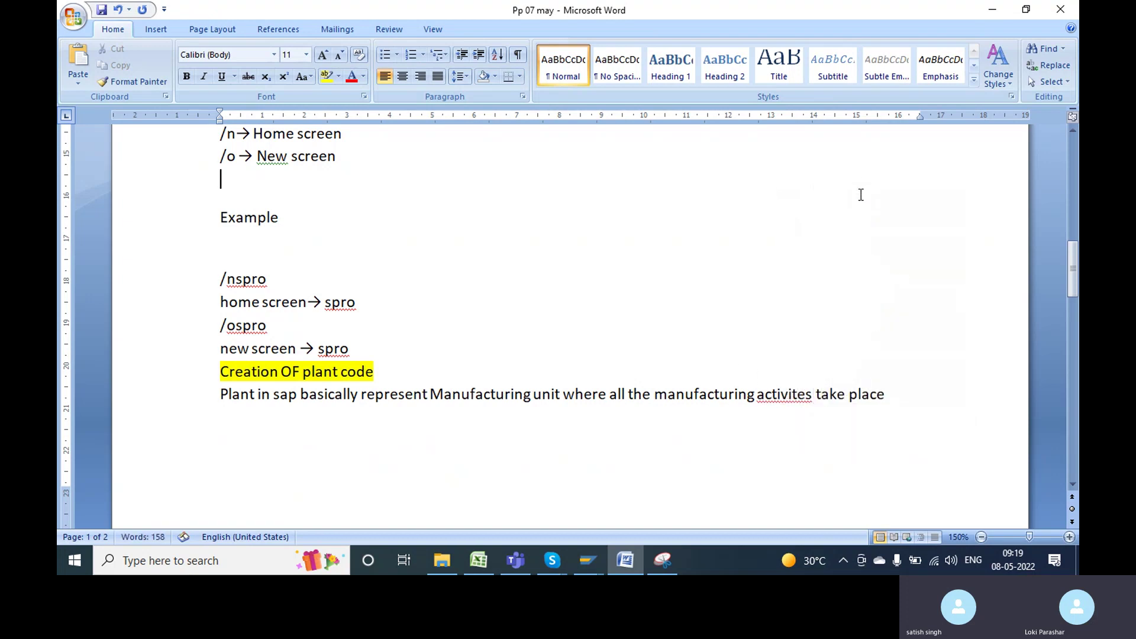
right_click(782, 400)
click(872, 220)
End the sentence with a period, then type and delete trial lines material, bom, machine
click(893, 403)
text(.)
key(Return)
key(Return)
text(whe)
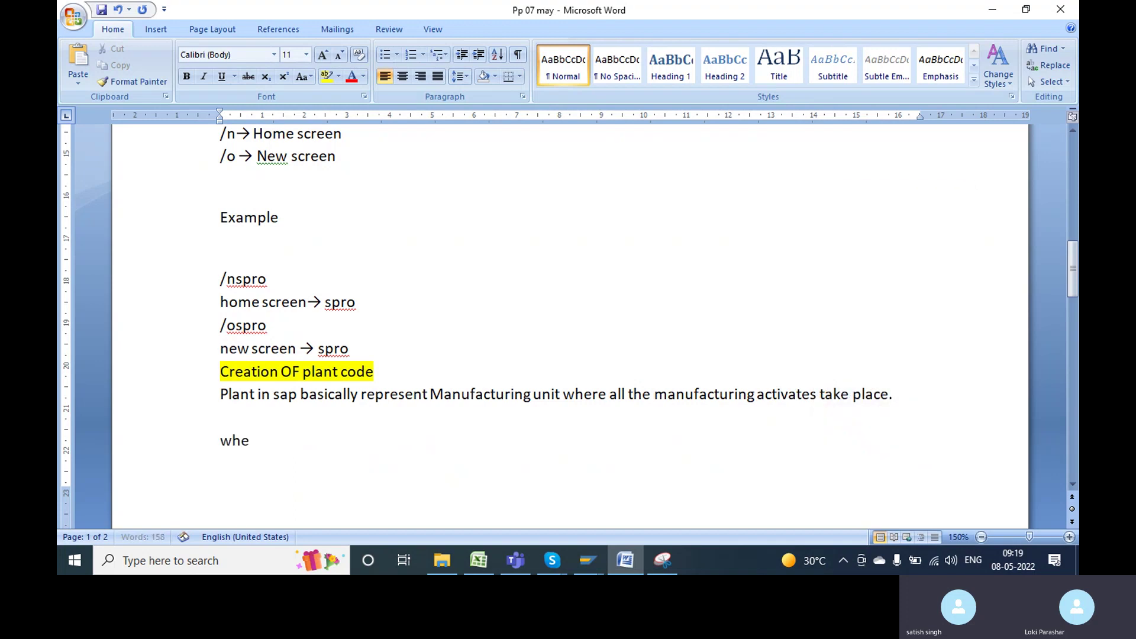
text(el)
key(Return)
key(BackSpace)
key(BackSpace)
text(material)
key(Return)
text(bom)
key(Return)
text(machine)
drag(281, 477, 221, 421)
key(BackSpace)
Delete the page break so the Spro path line sits directly under the definition
scroll(306, 426, down, 5)
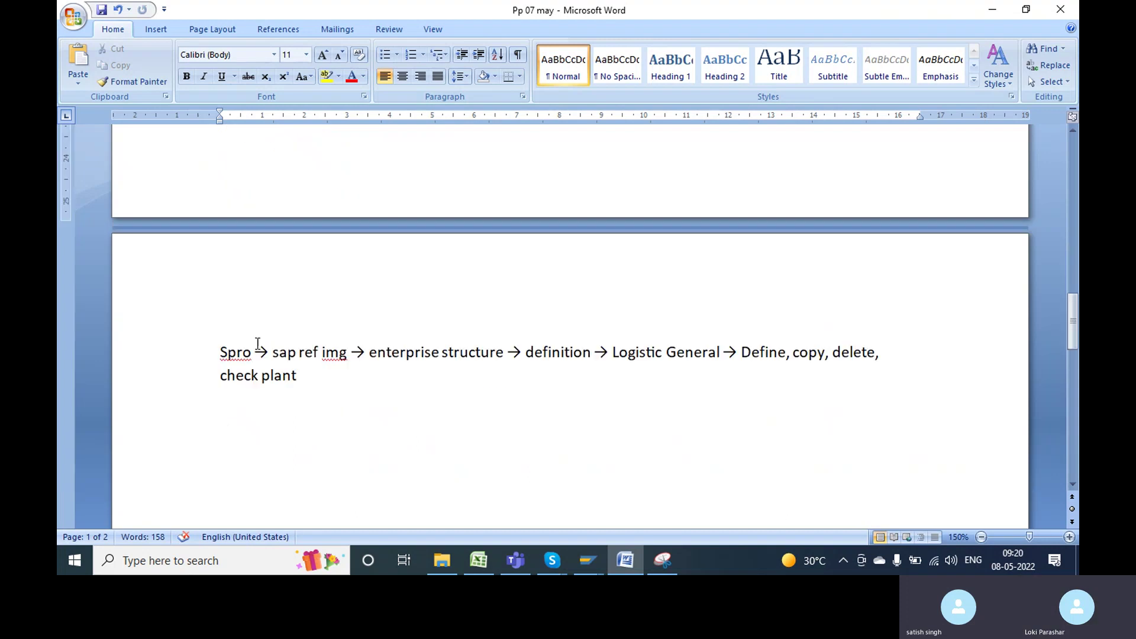
click(215, 340)
key(BackSpace)
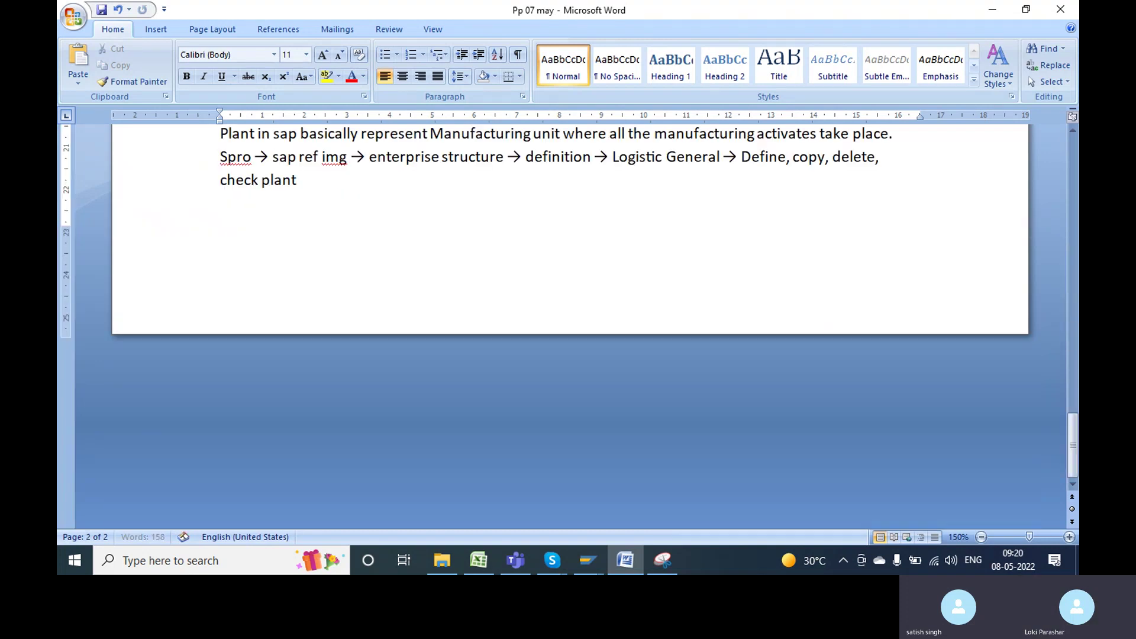
scroll(320, 388, up, 2)
click(362, 341)
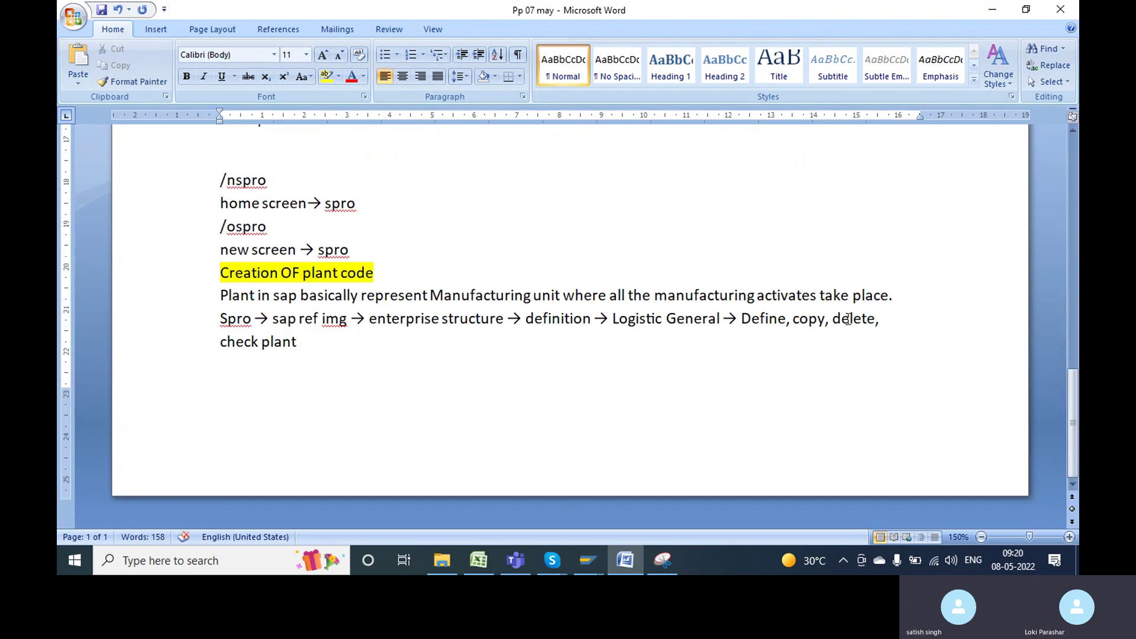
click(598, 561)
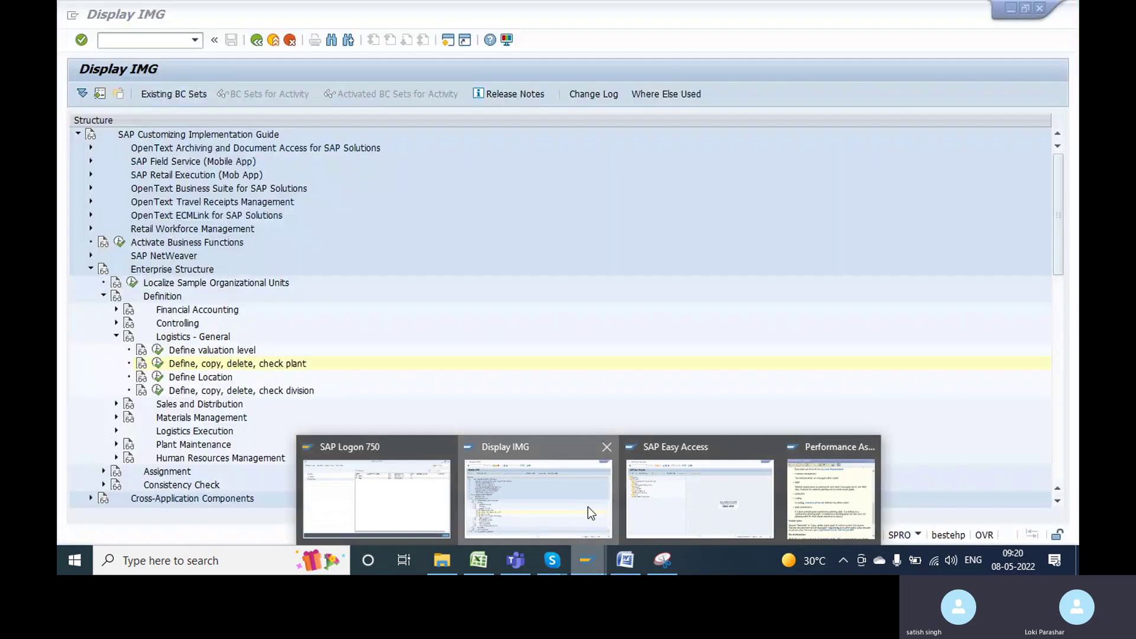
Open the Define Plant activity from the check plant activity list
click(587, 506)
click(157, 364)
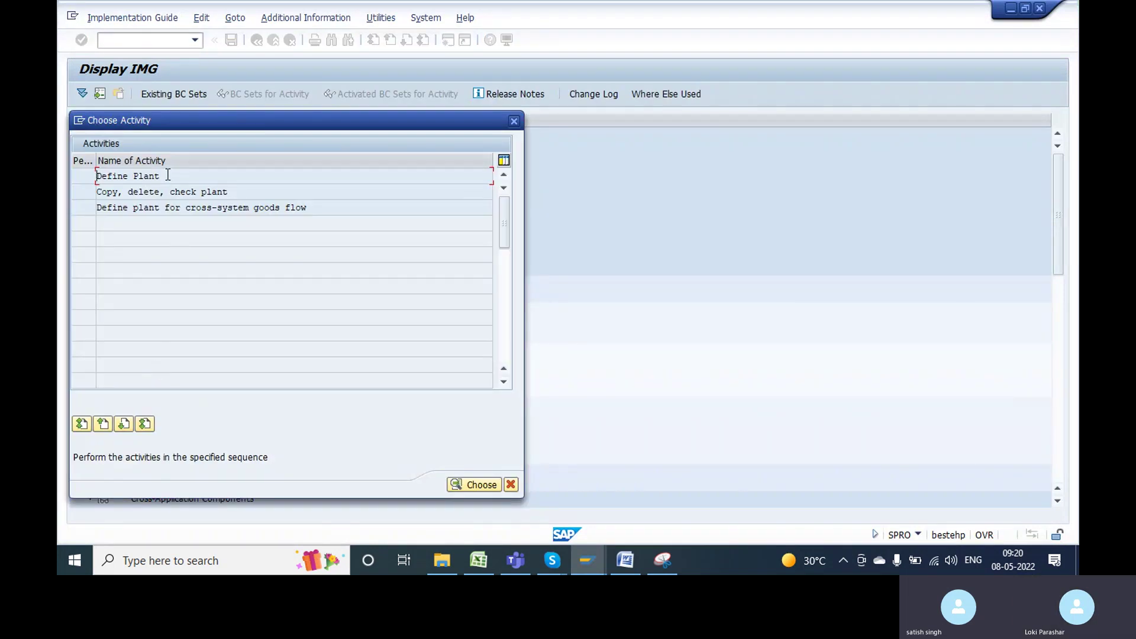
double_click(169, 176)
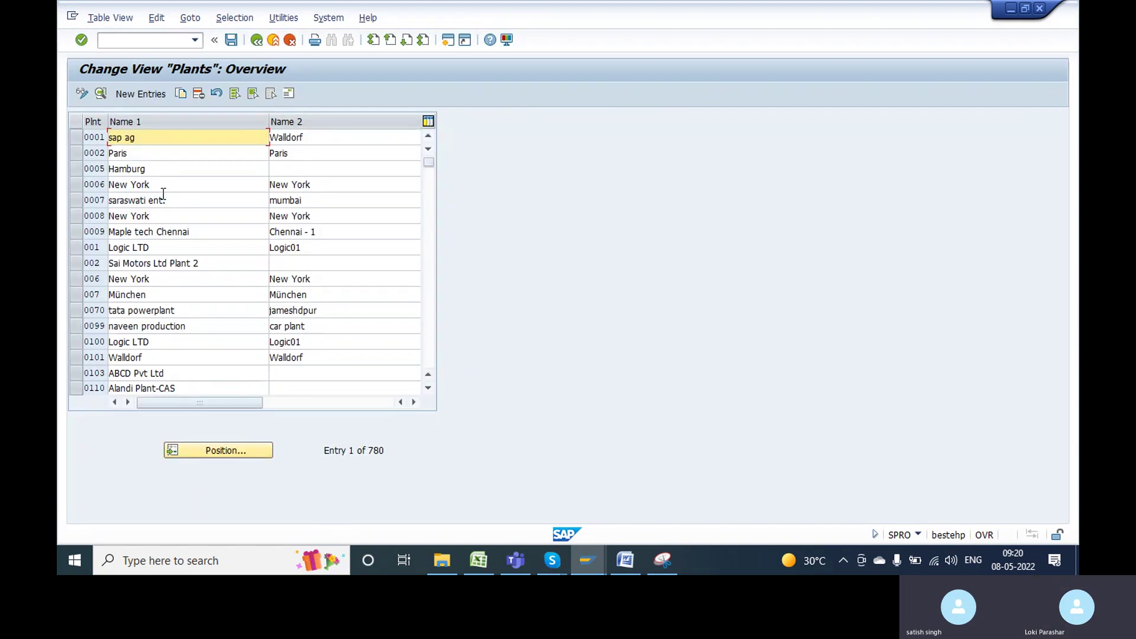
Add new plant 8805 with Name 1 'Wheel manufacturing plant'
click(151, 97)
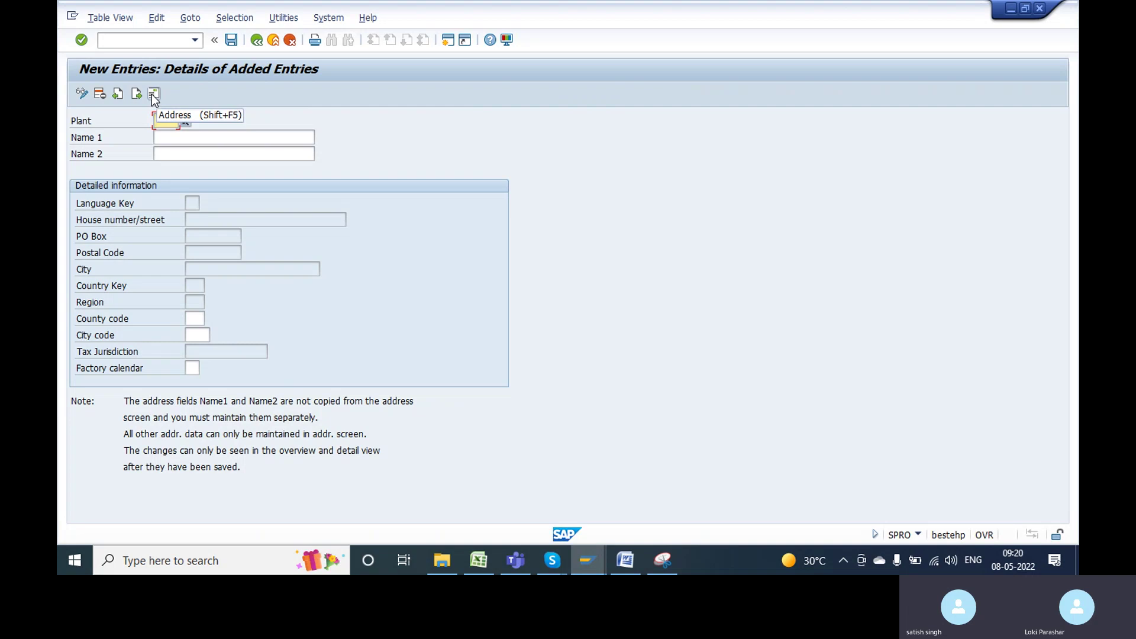
text(8805)
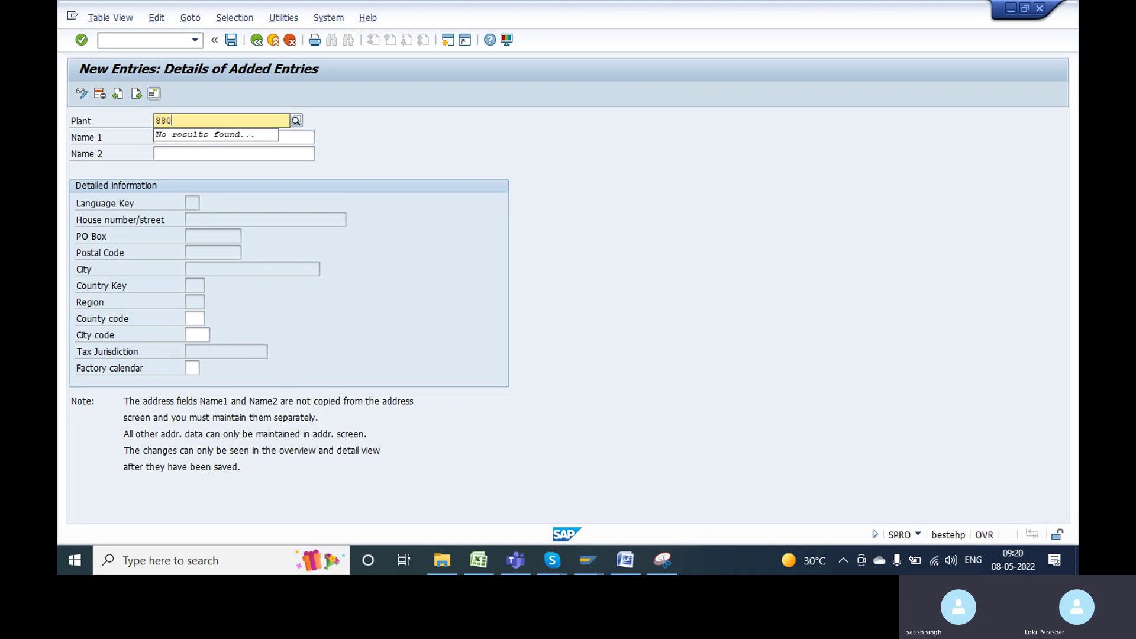
click(301, 137)
text(wheel Manufa)
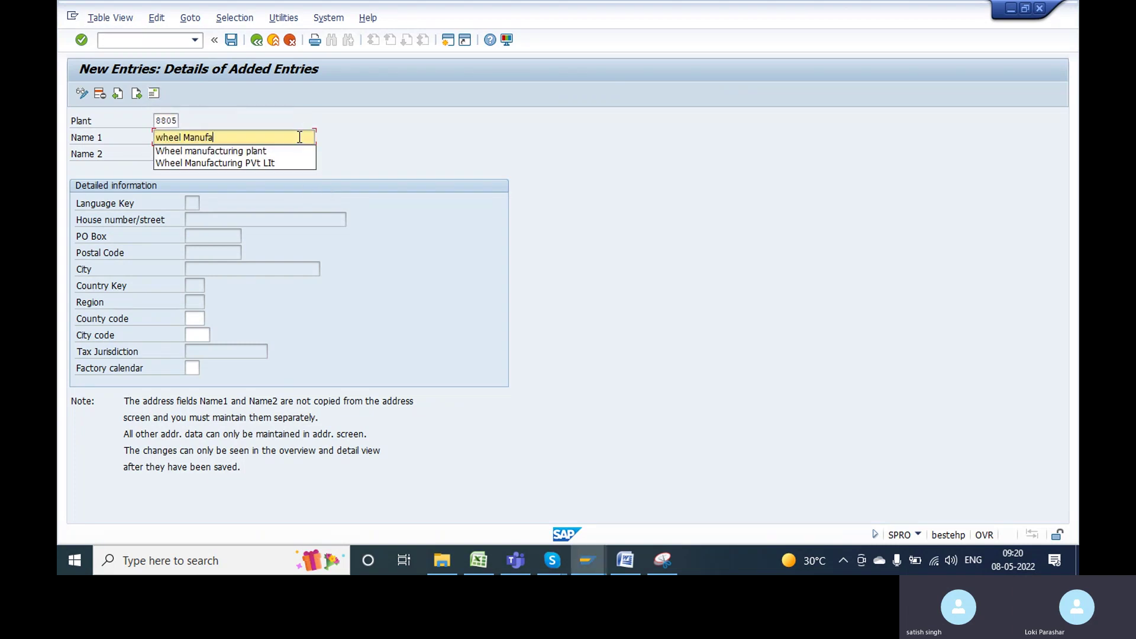
click(289, 151)
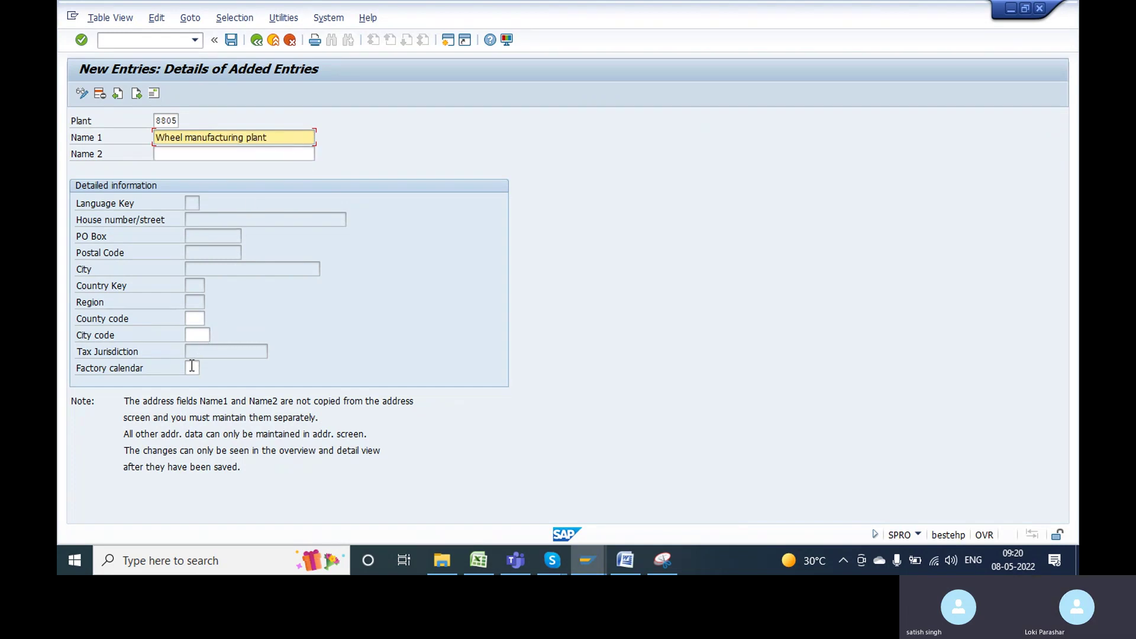
key(Return)
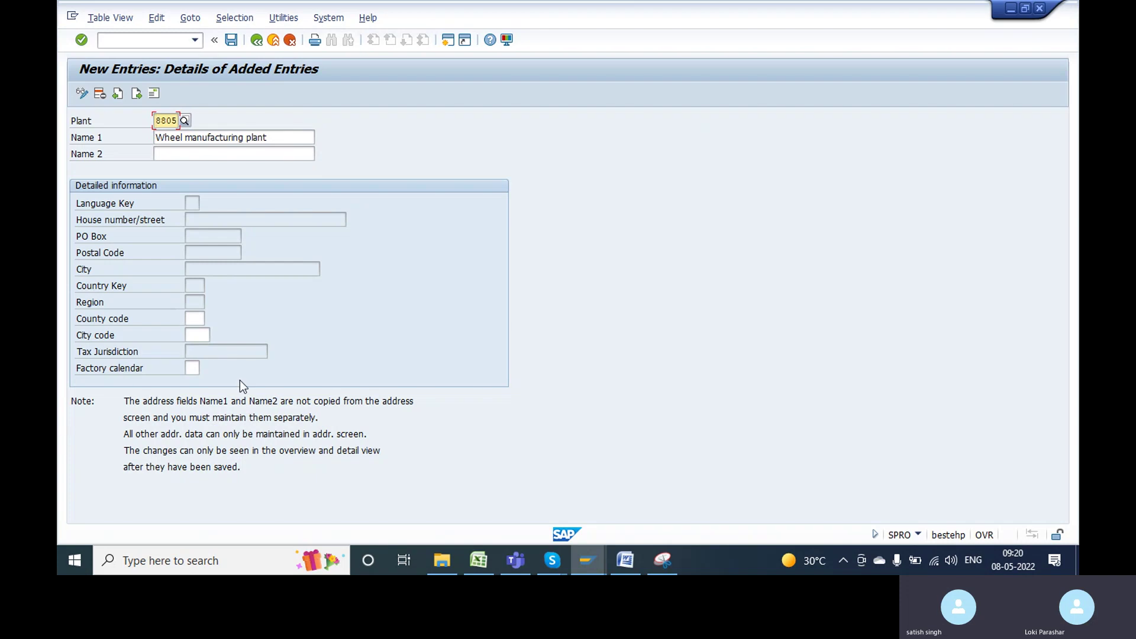
click(287, 142)
key(Return)
key(Return)
click(231, 40)
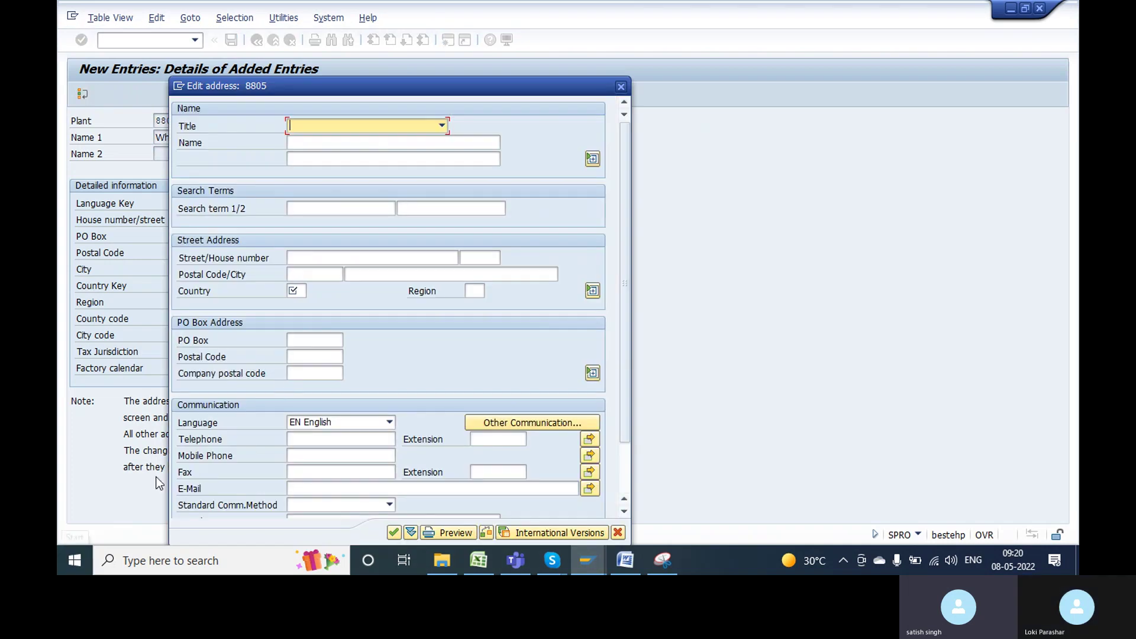
Set address title Company, name wheel manufacturing plant and search term wheel
click(438, 126)
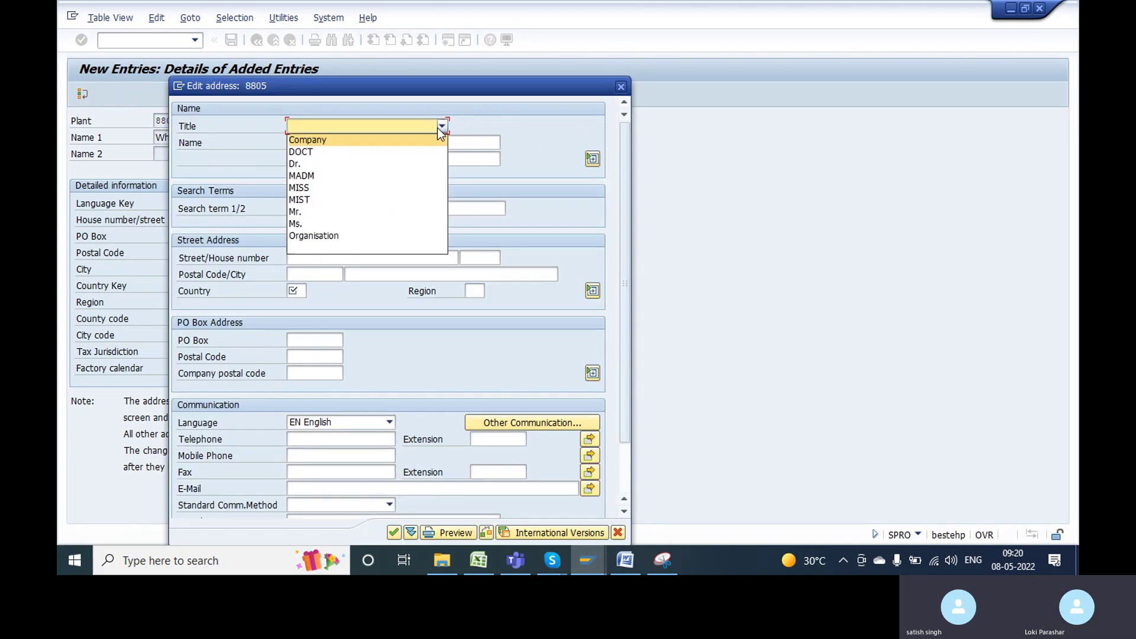
click(392, 138)
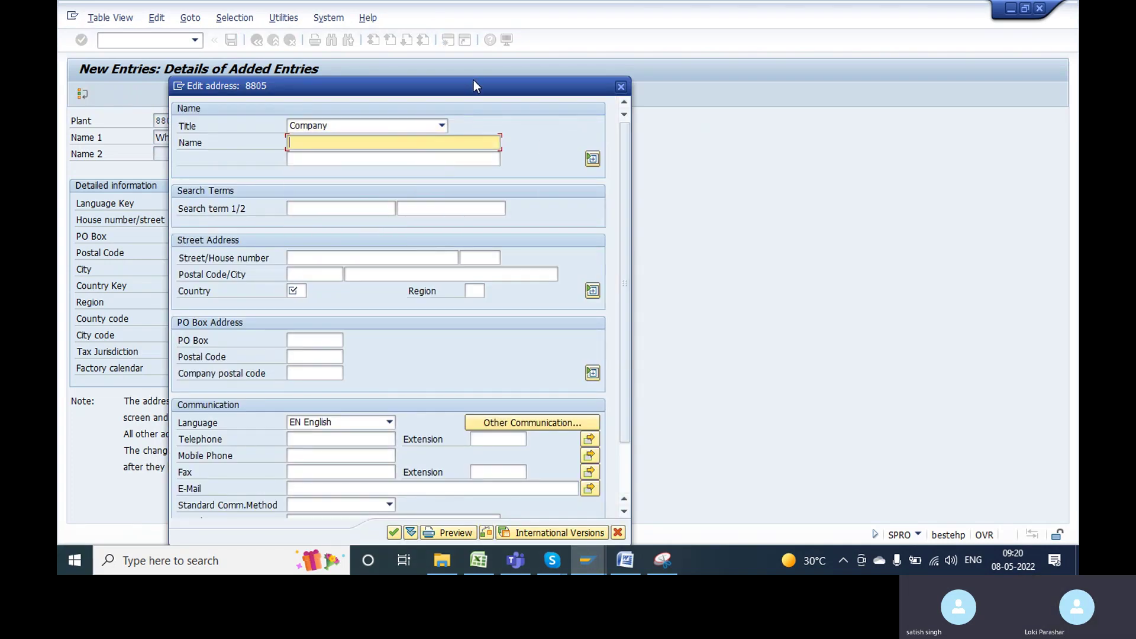
drag(473, 86, 730, 72)
text(Whe)
key(Down)
key(Tab)
key(Tab)
text(wheel)
key(Tab)
key(Tab)
key(Tab)
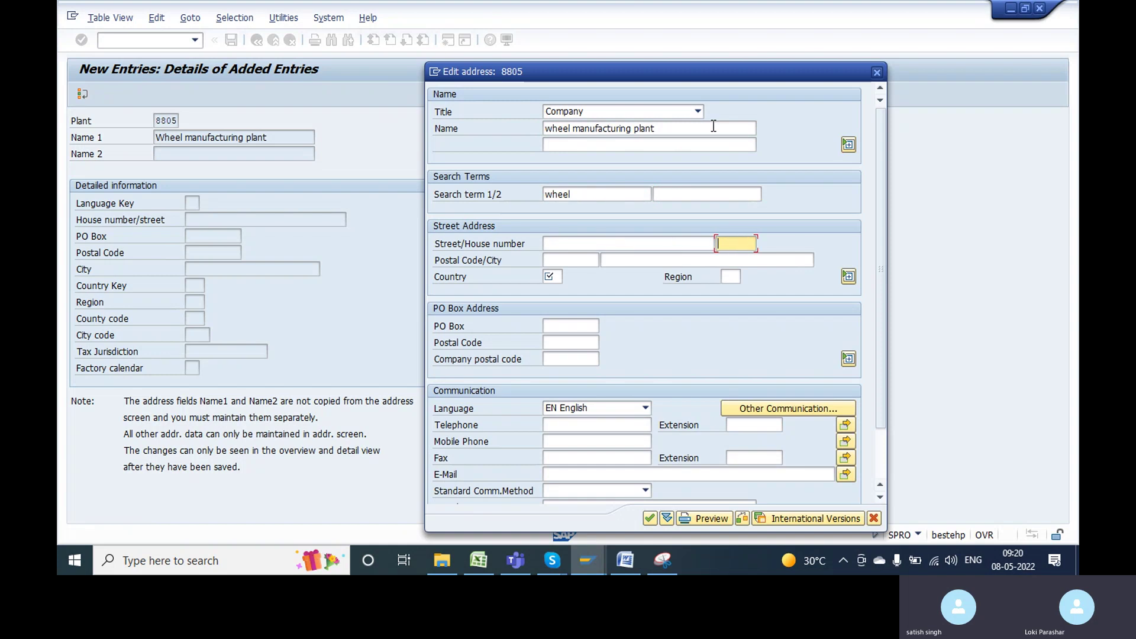
key(Tab)
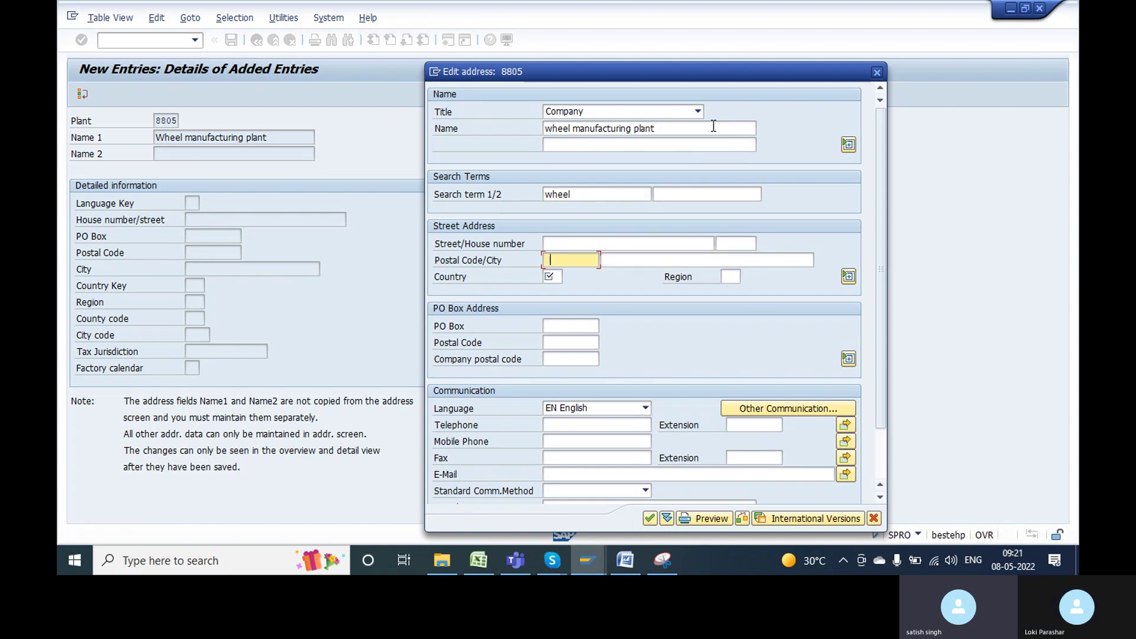
Enter street plot No., house number 375, city faridabad, country IN and confirm the customizing request
key(shift+Tab)
key(shift+Tab)
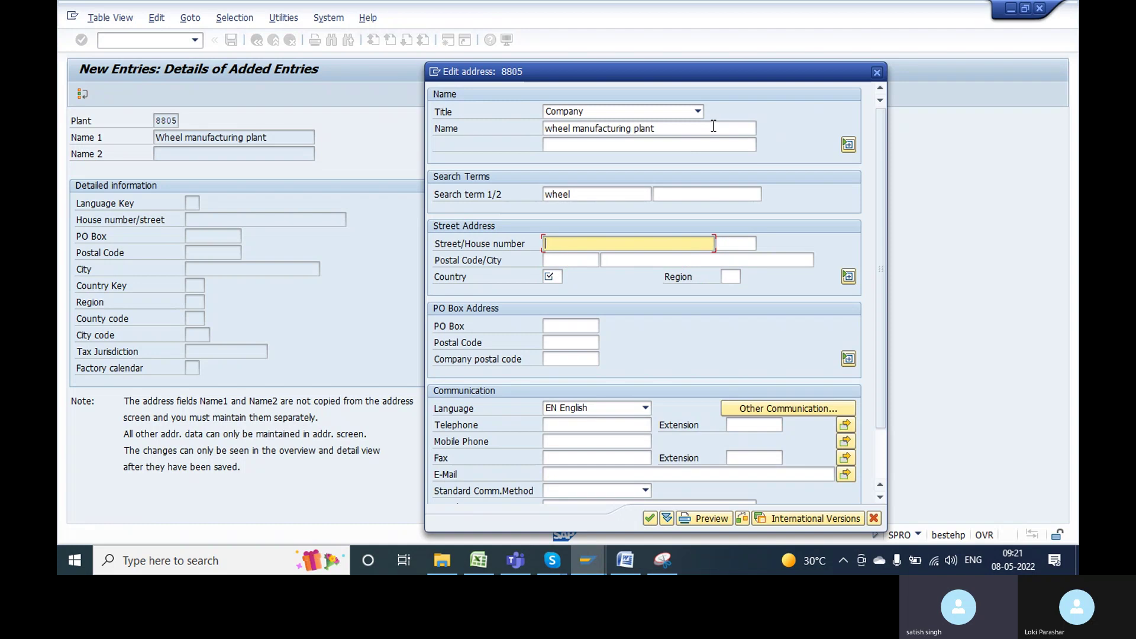
text(pl)
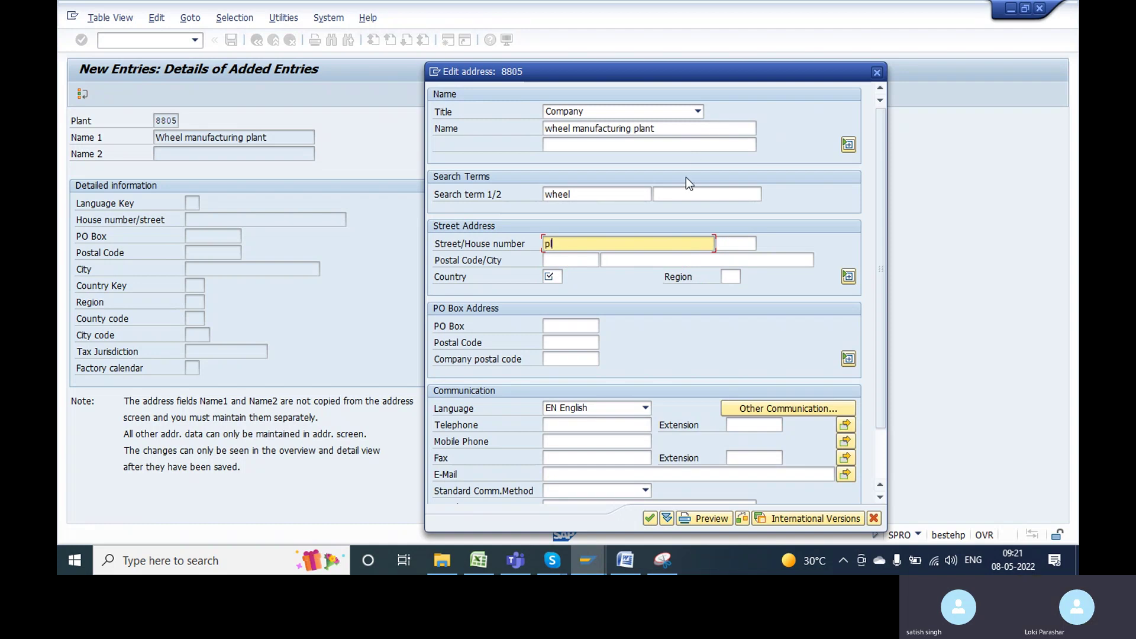
text(ot No.)
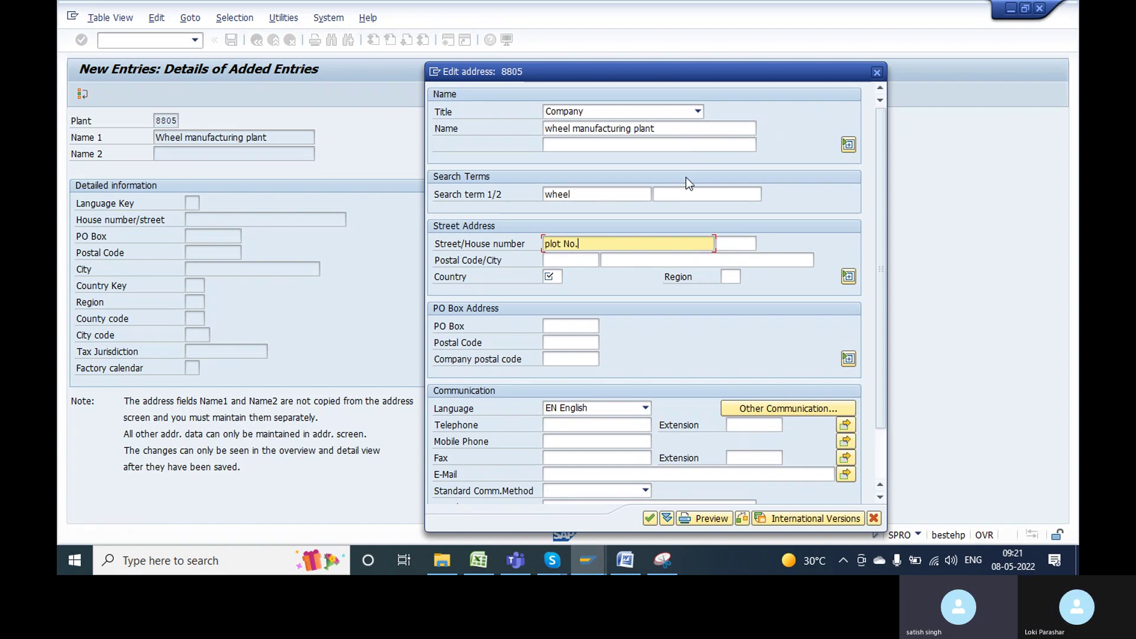
key(Tab)
text(375)
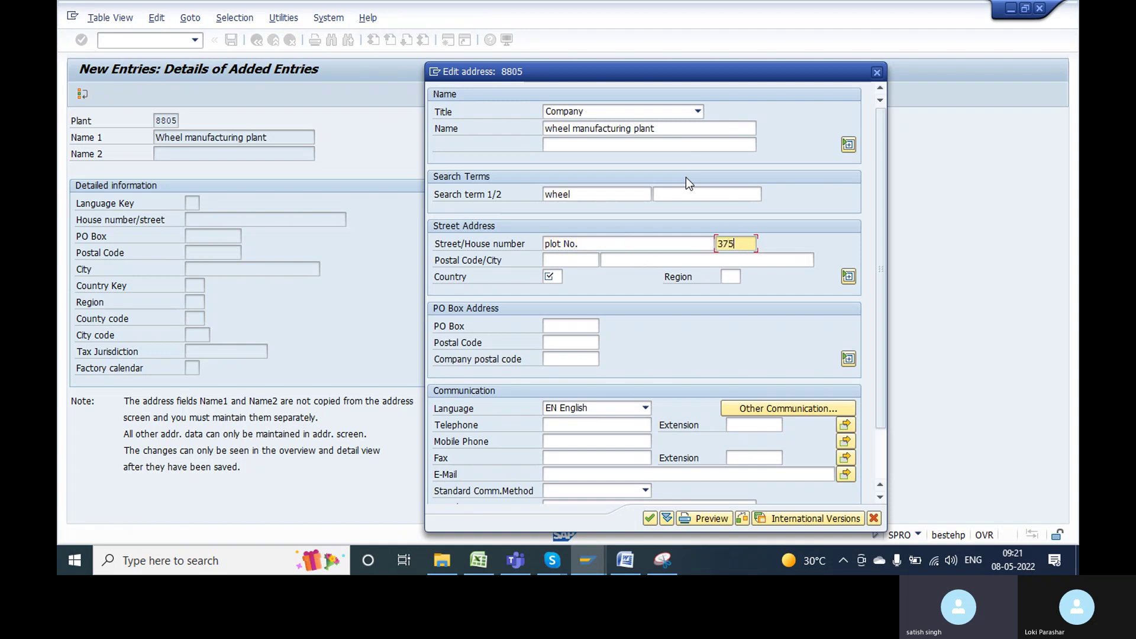
key(Tab)
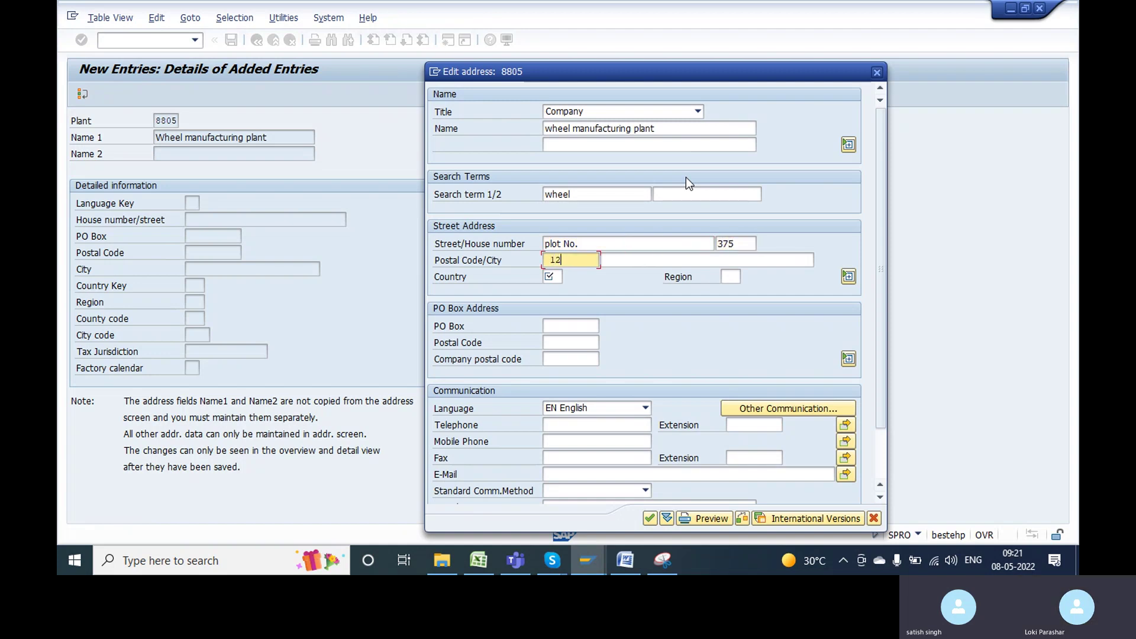
key(Tab)
text(faridabad)
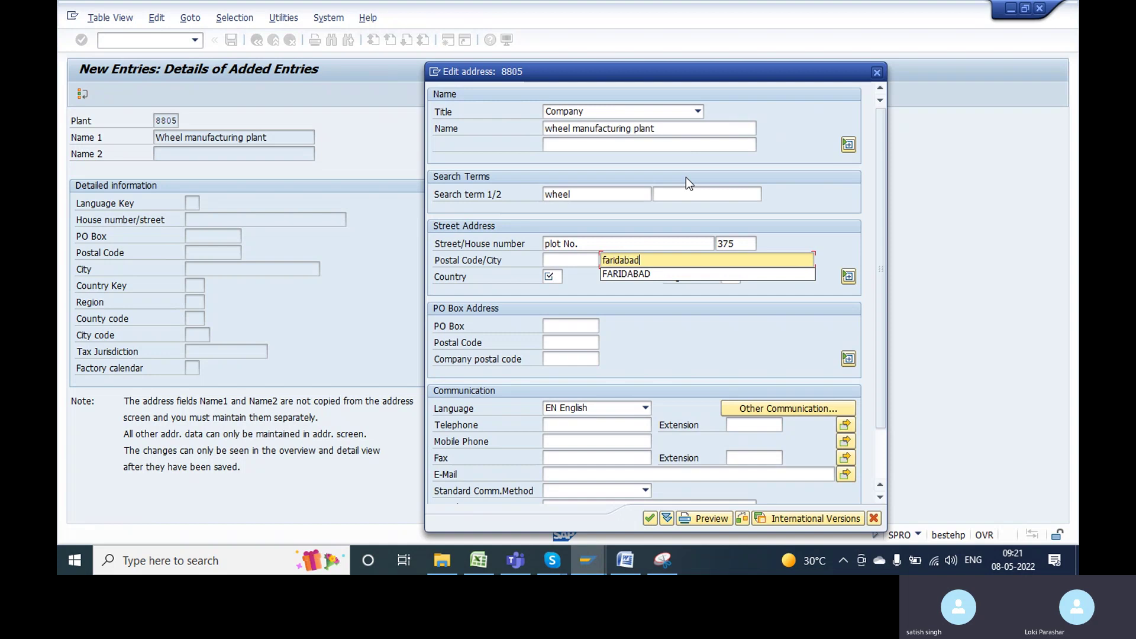
key(Tab)
text(in)
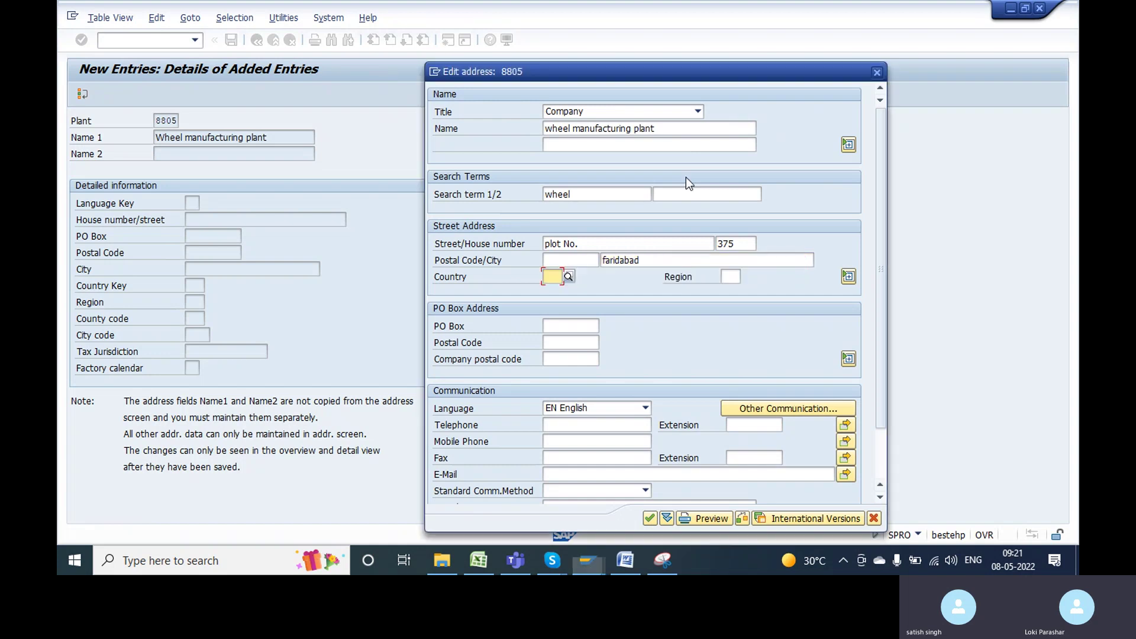
key(Tab)
key(BackSpace)
key(Return)
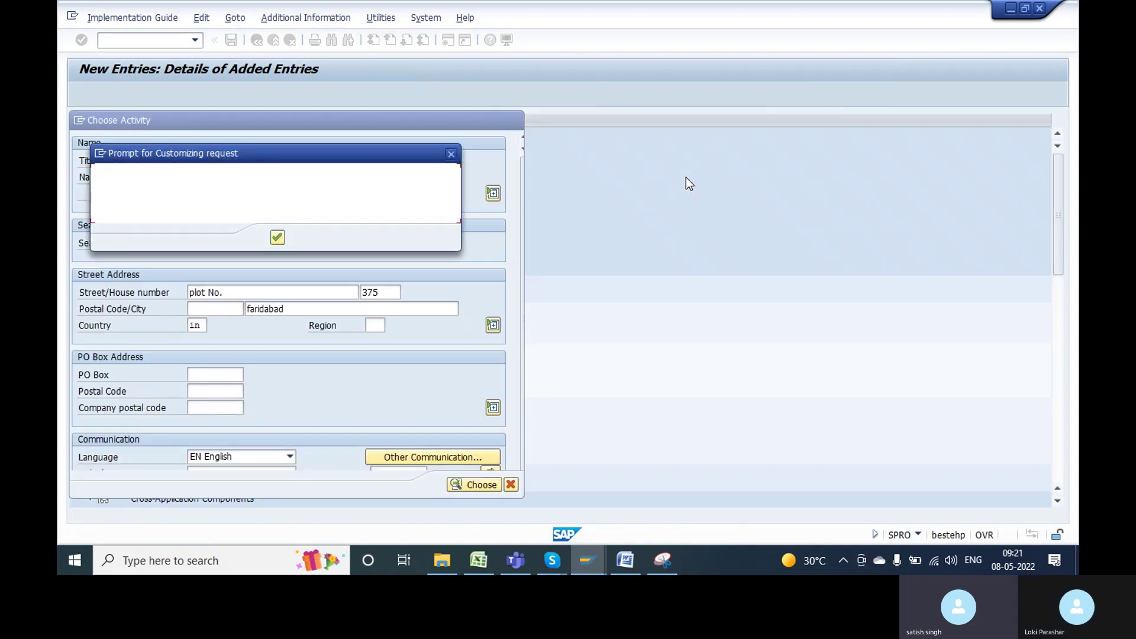
click(279, 235)
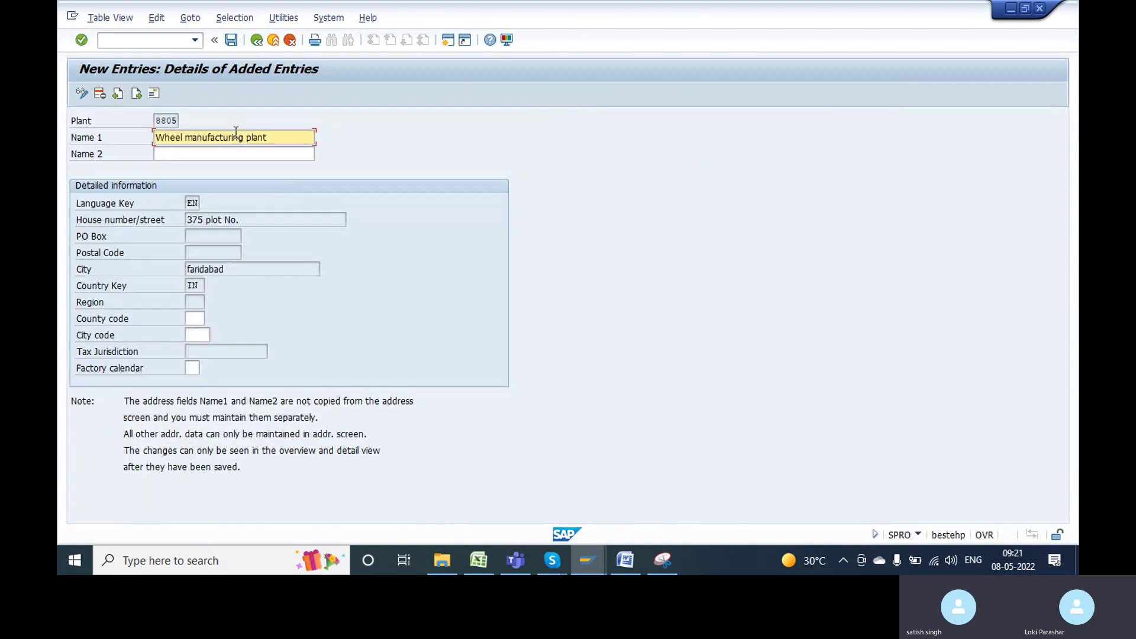
Set plant 8805's address region to 01 Andra Pradesh
click(154, 93)
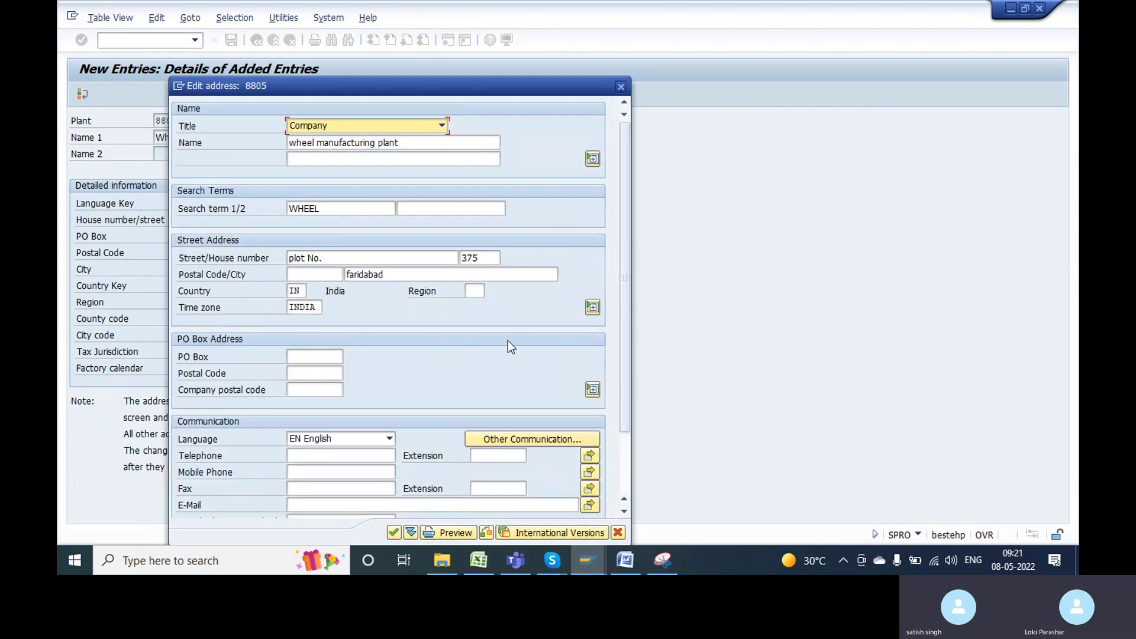
click(470, 291)
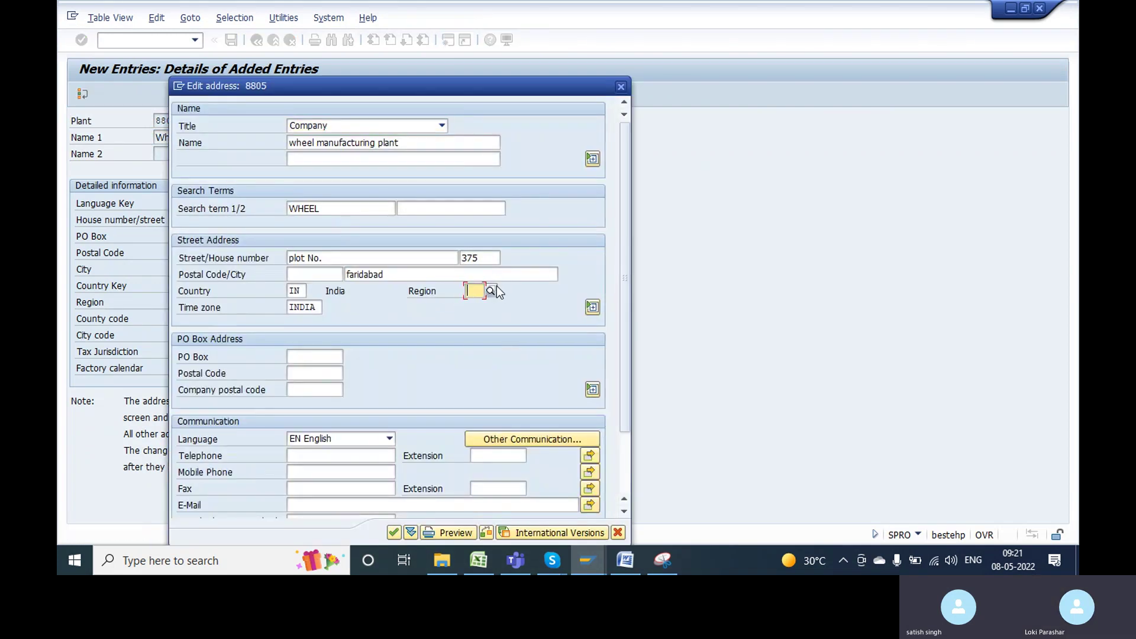
click(490, 290)
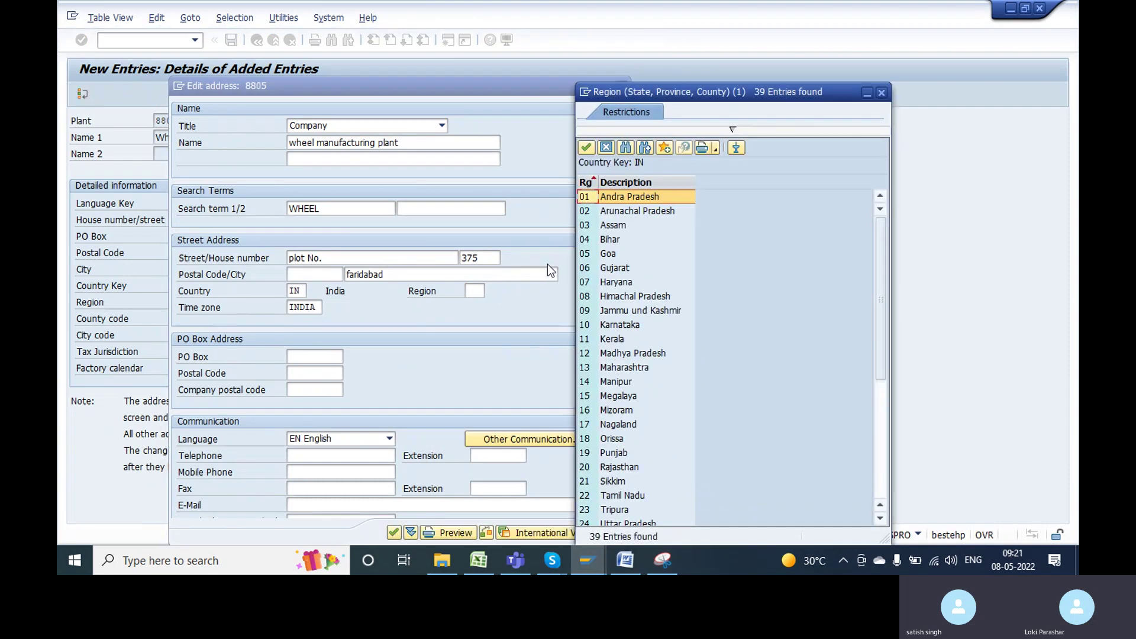
double_click(660, 196)
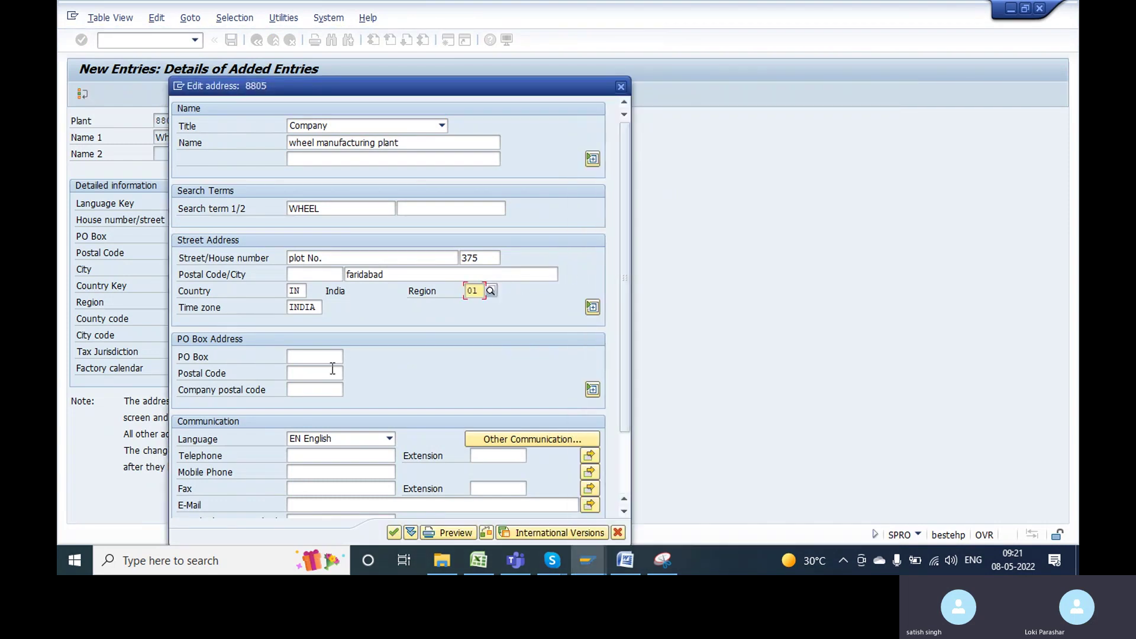
Enter the telephone, mobile number and e-mail, confirm the address and save plant 8805
click(330, 455)
key(Tab)
key(Tab)
key(Tab)
key(Tab)
key(Tab)
key(Tab)
key(Tab)
key(Tab)
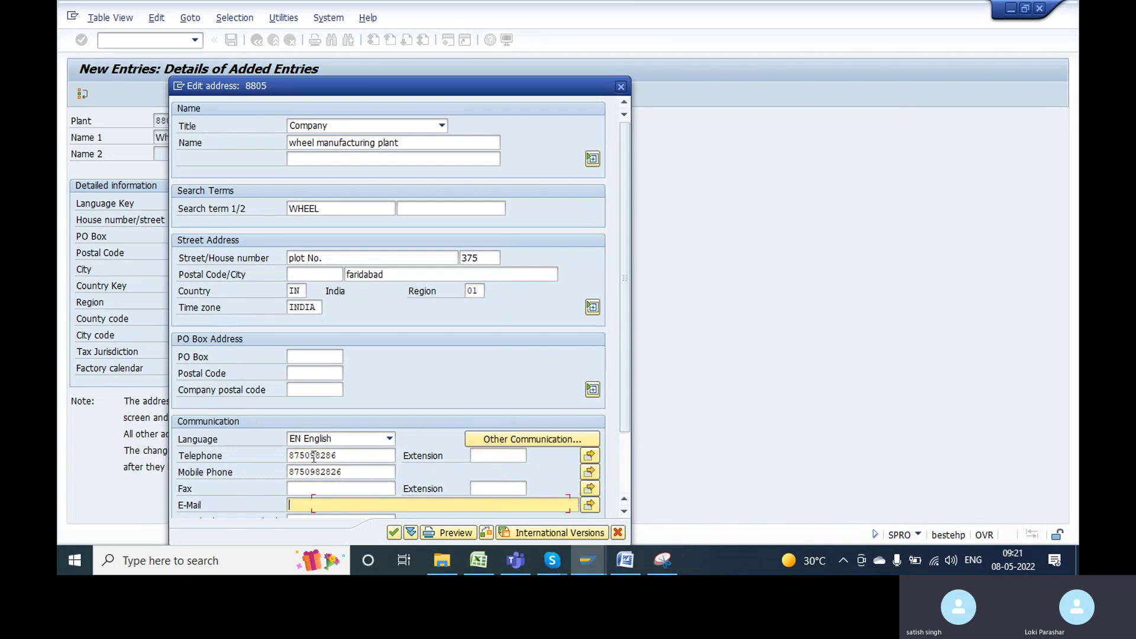
scroll(313, 456, down, 2)
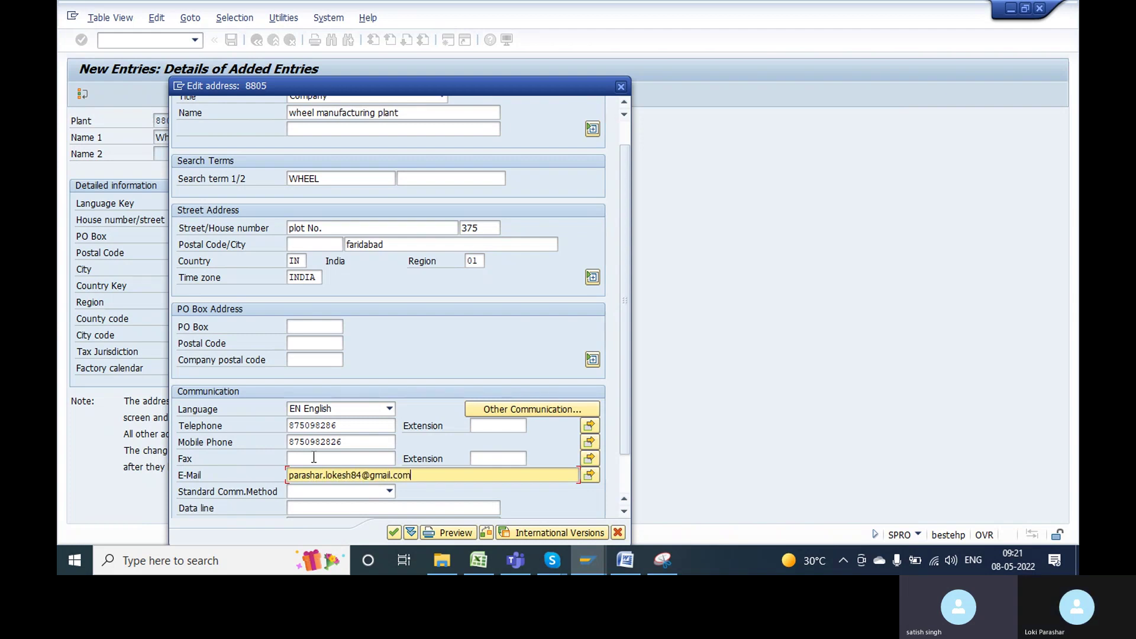
scroll(497, 349, down, 2)
click(393, 533)
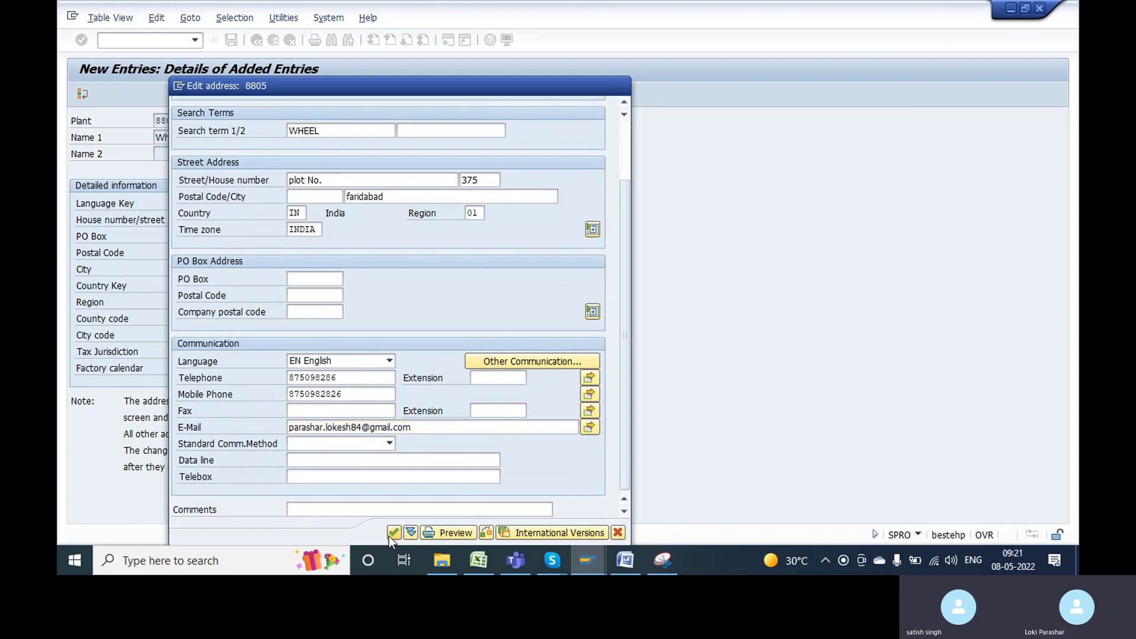
click(232, 40)
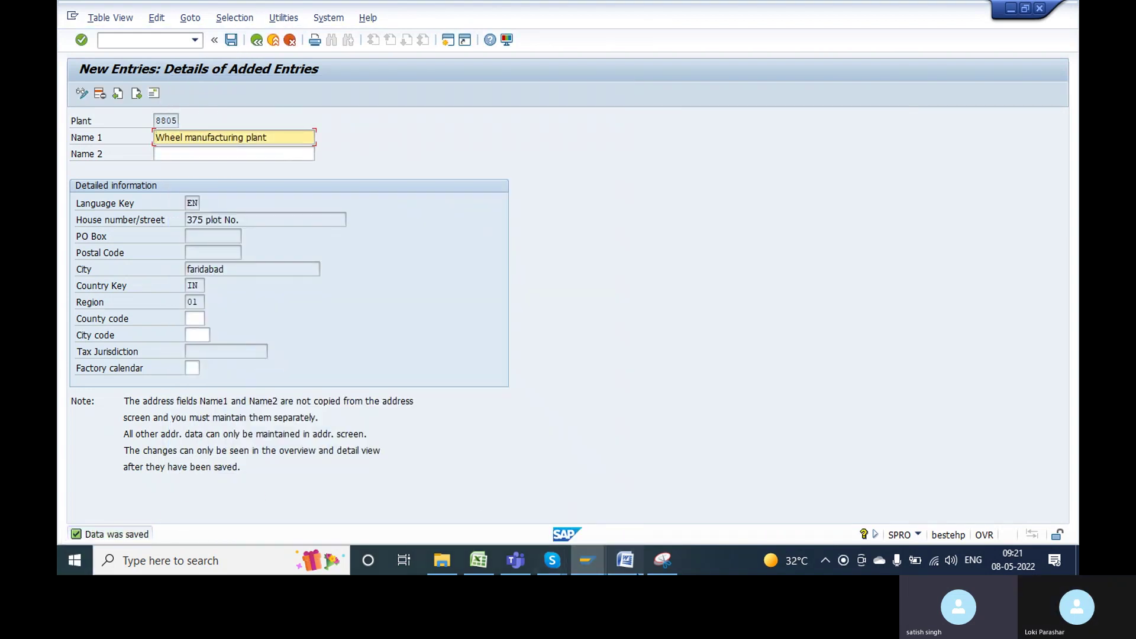
click(625, 560)
Note 'plant code -->8805' in Word below the check plant line
key(Return)
text(plant)
text( code -->880)
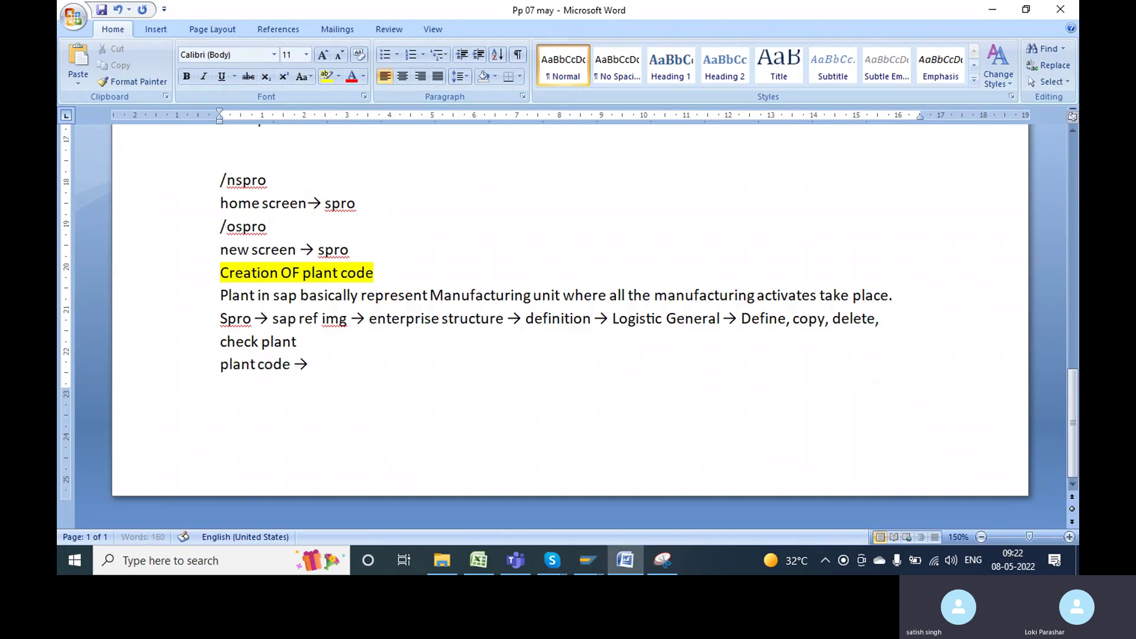
text(5)
key(alt+Tab)
Leave the plants table and open Copy, delete, check plant from Choose Activity
click(256, 40)
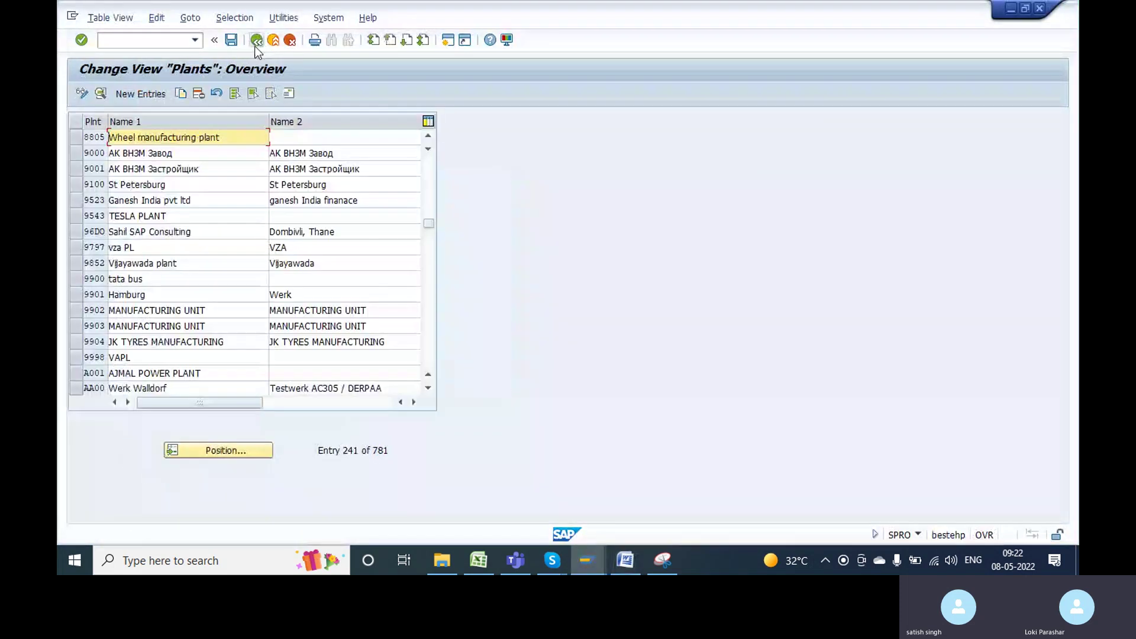
click(74, 137)
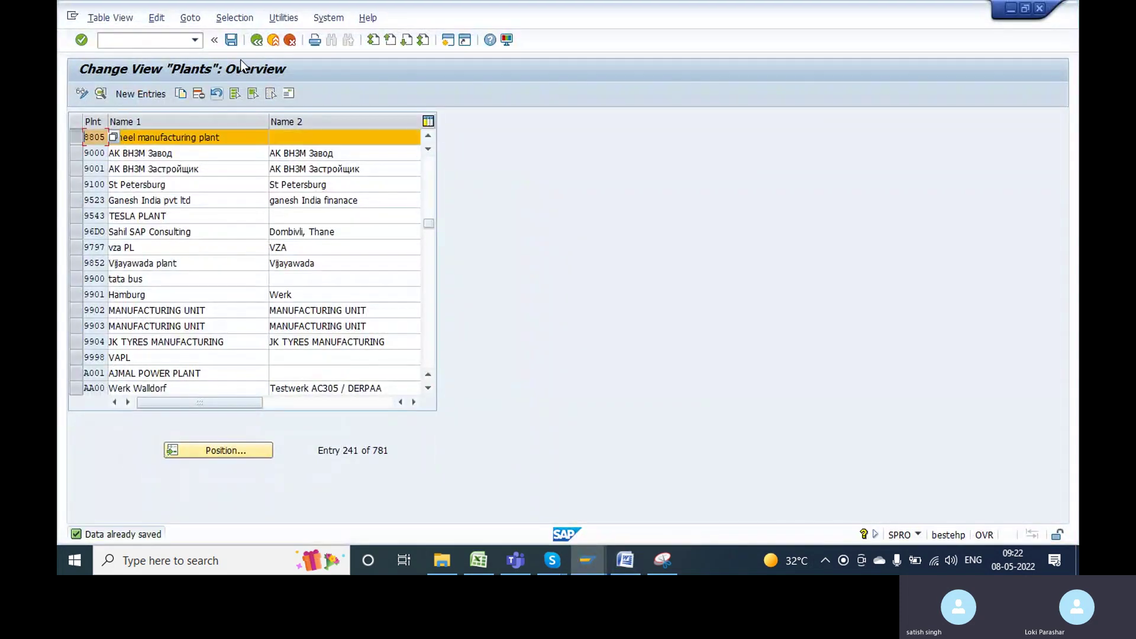
click(256, 41)
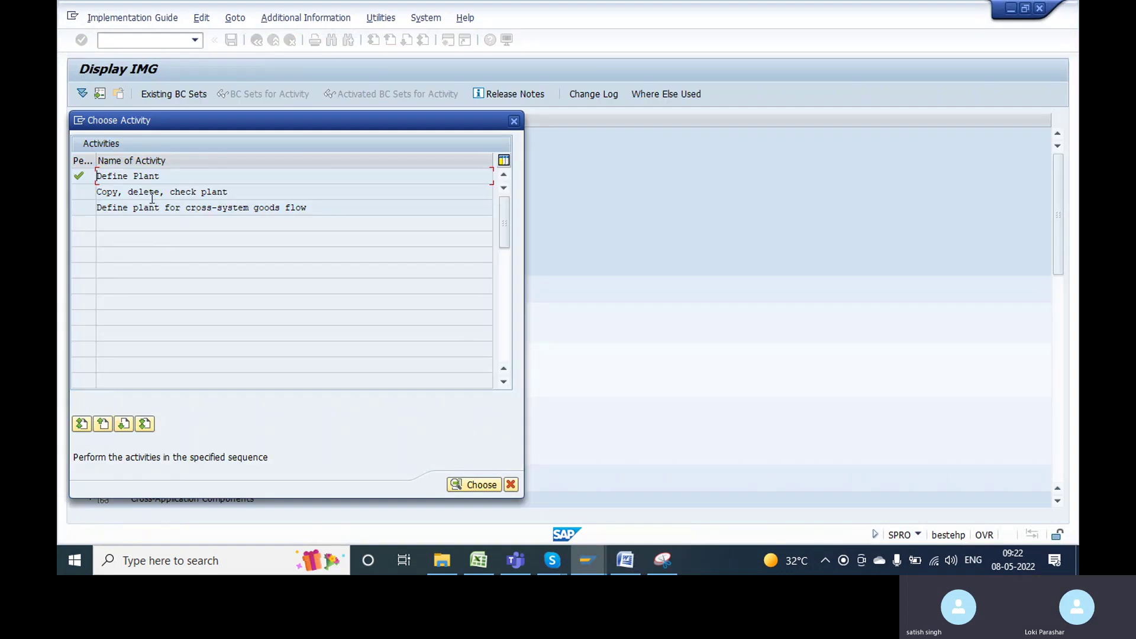
drag(242, 187, 83, 201)
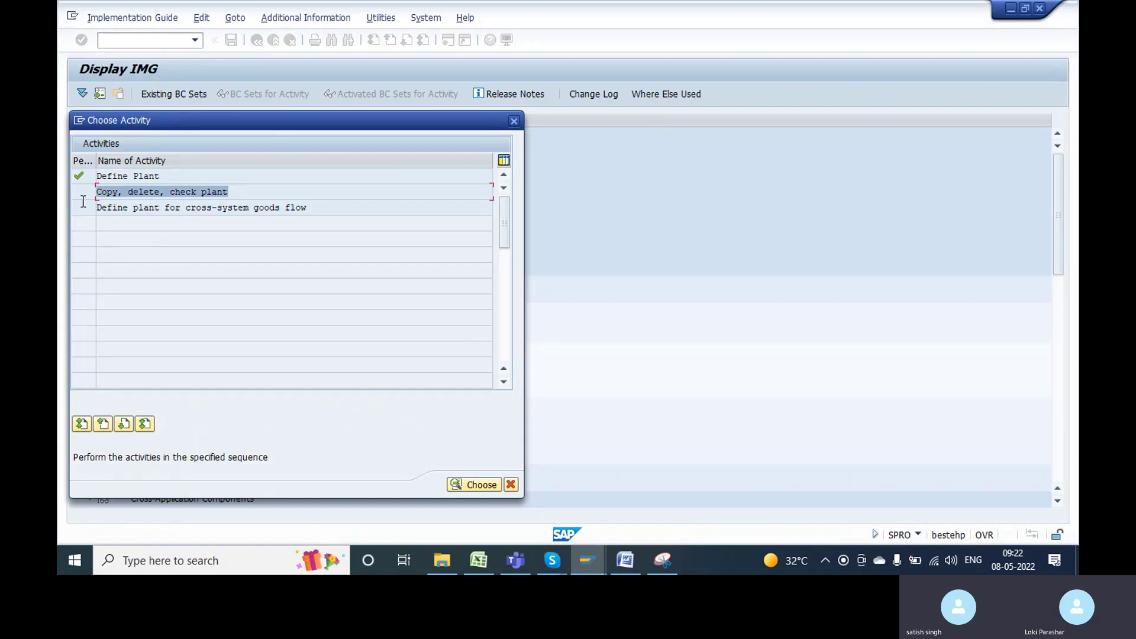
click(159, 188)
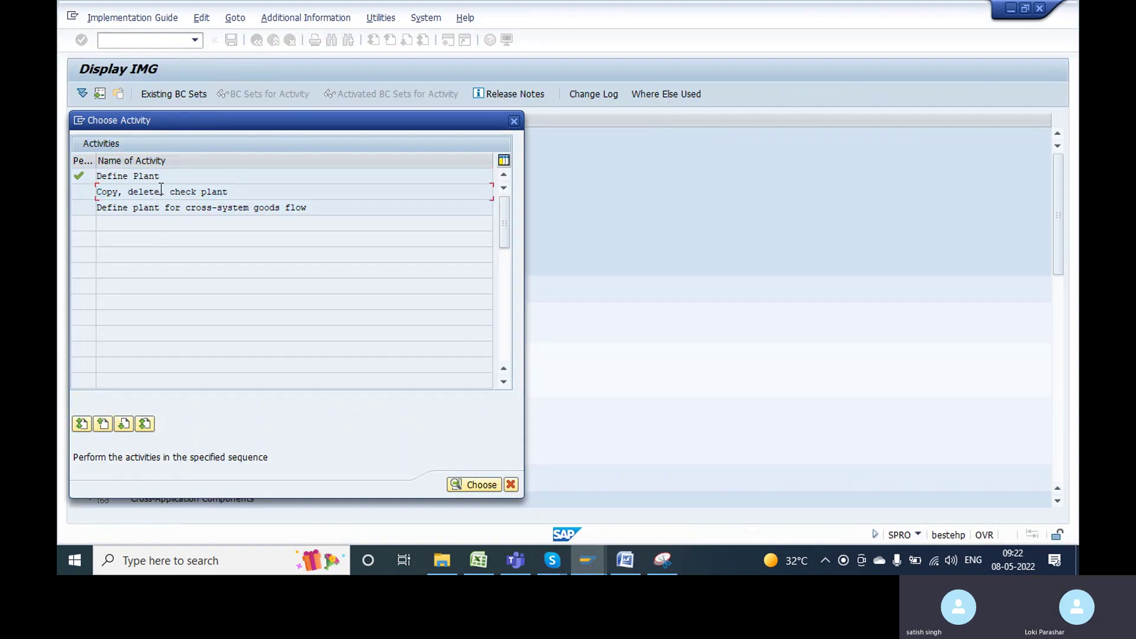
double_click(160, 188)
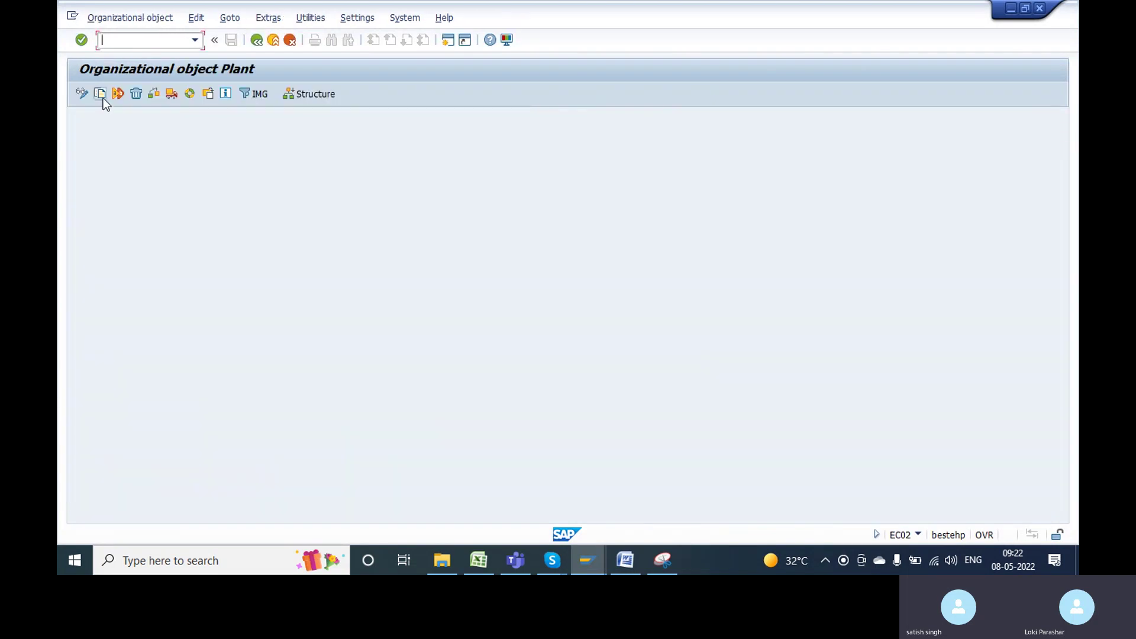
Copy plant 1000 to new plant 8806 and acknowledge the transport information note
click(103, 98)
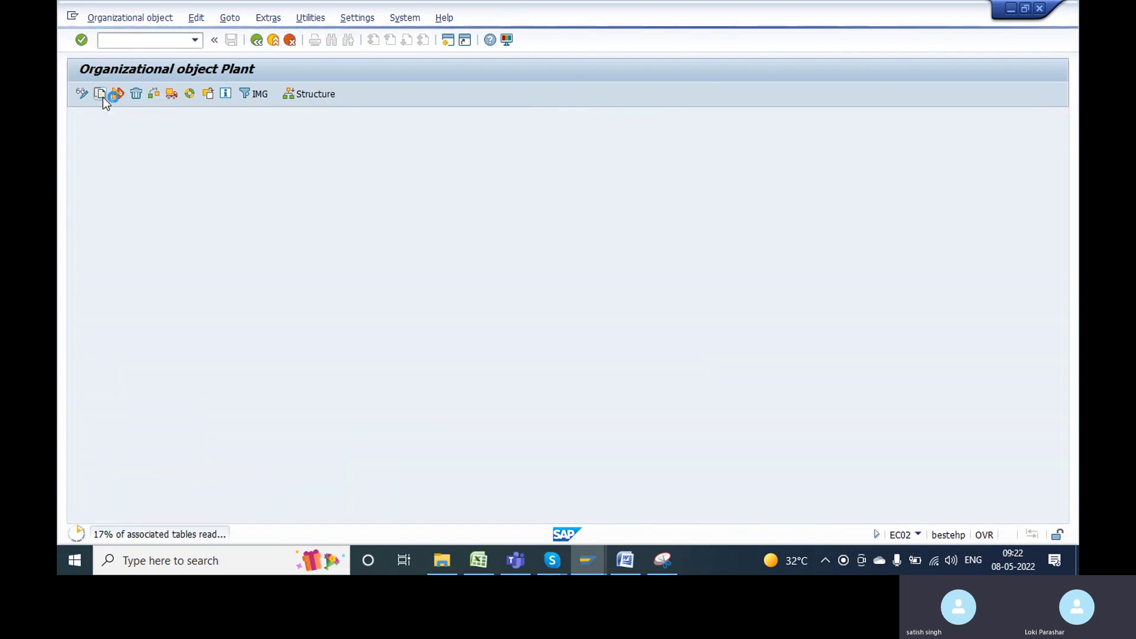
click(627, 565)
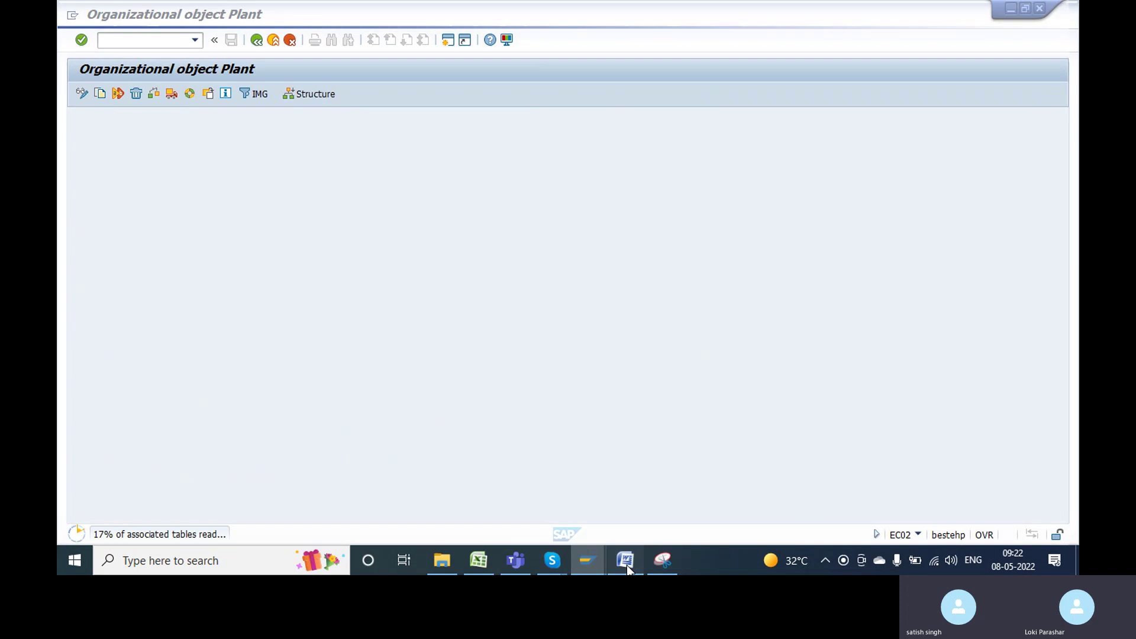
drag(501, 342, 354, 395)
click(354, 395)
key(alt+Tab)
text(1000)
key(Tab)
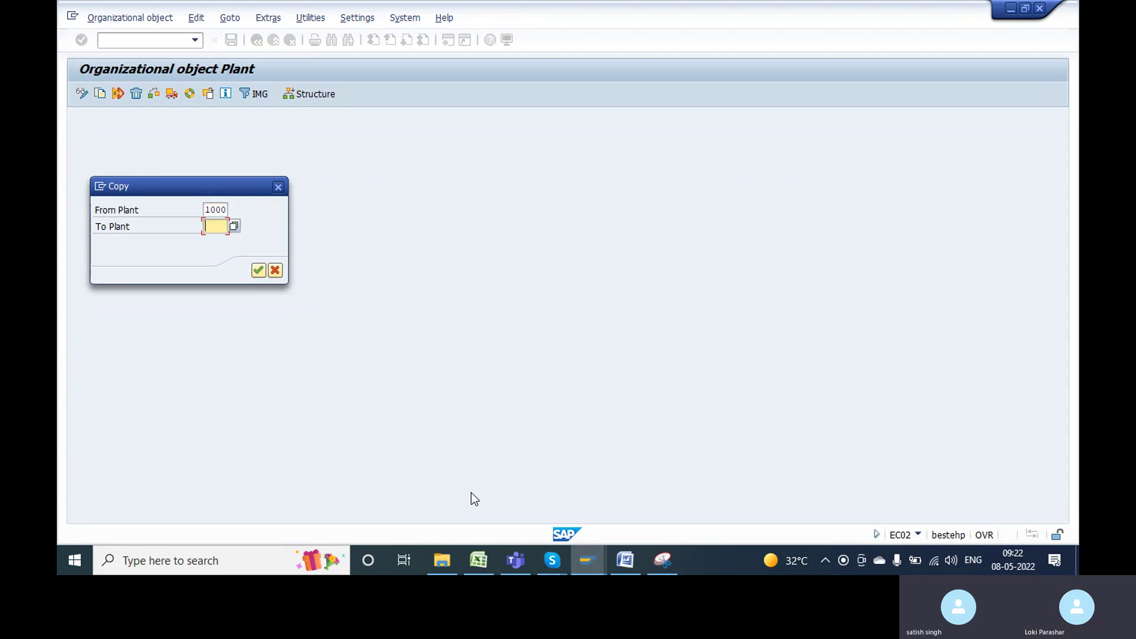
text(8806)
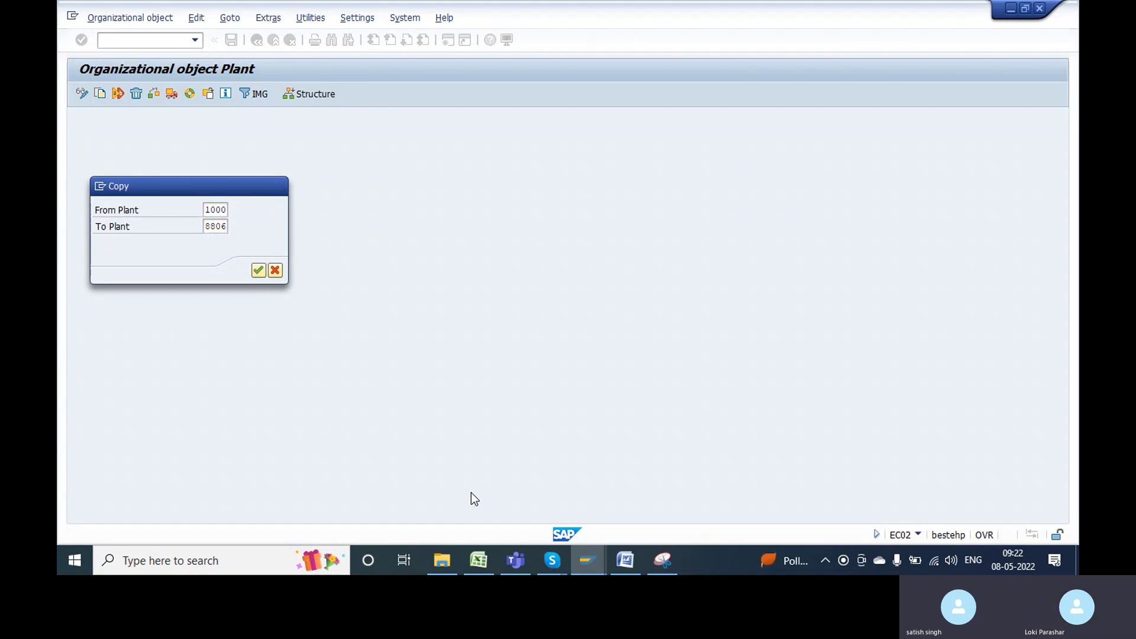
key(Return)
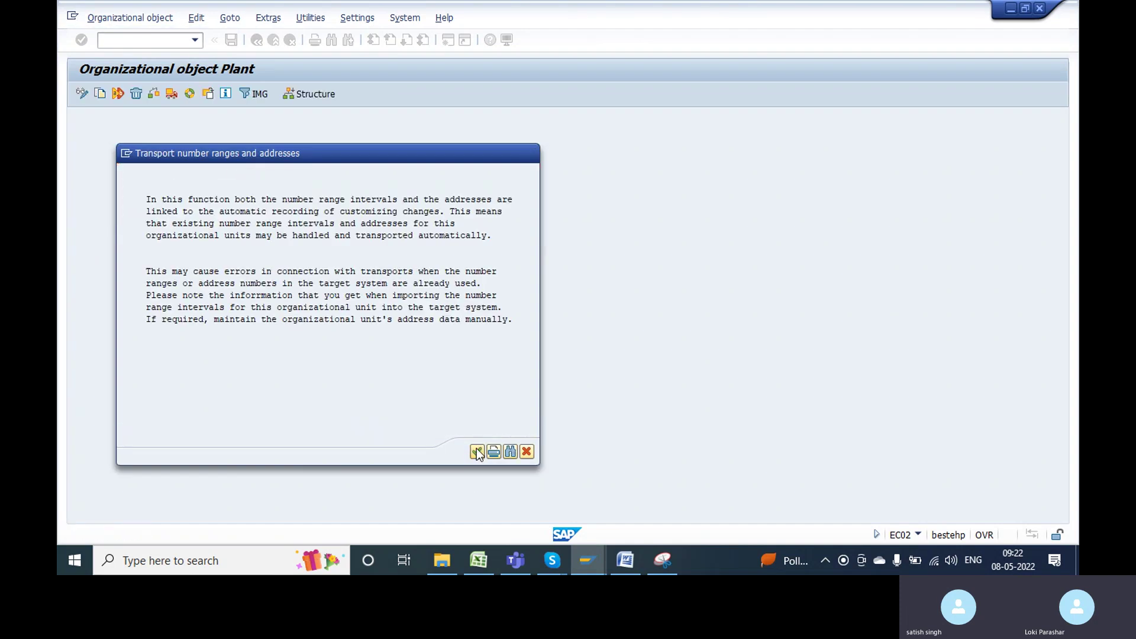
click(477, 451)
Approve number ranges and each interval transport, accepting the customizing request, then dismiss the 'copied' confirmation
click(251, 292)
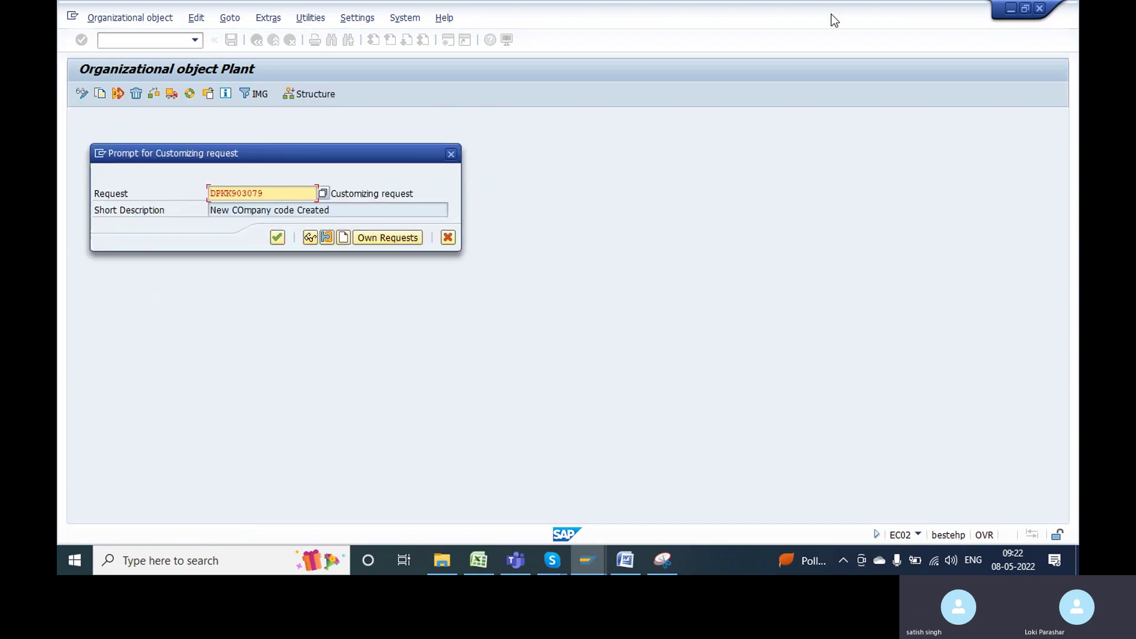
click(282, 237)
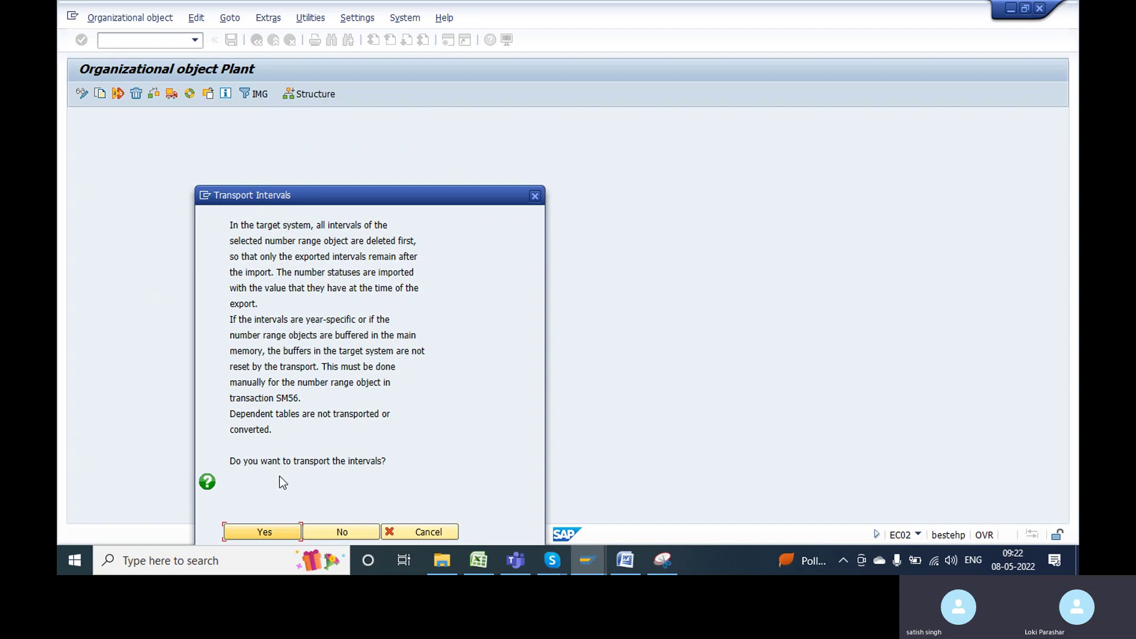
click(260, 525)
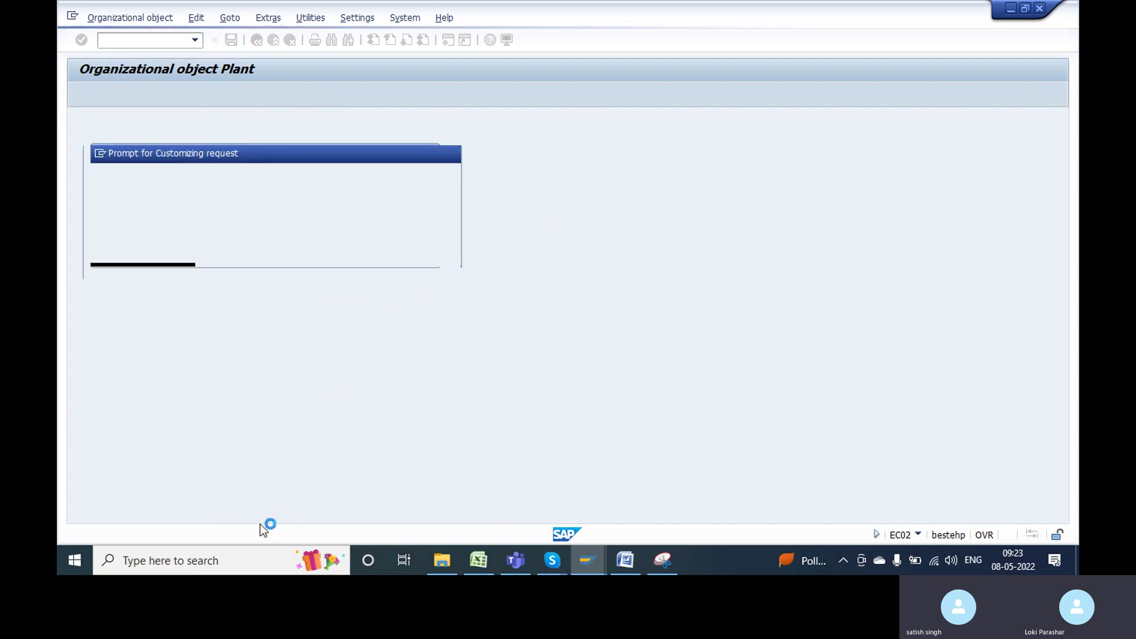
click(278, 254)
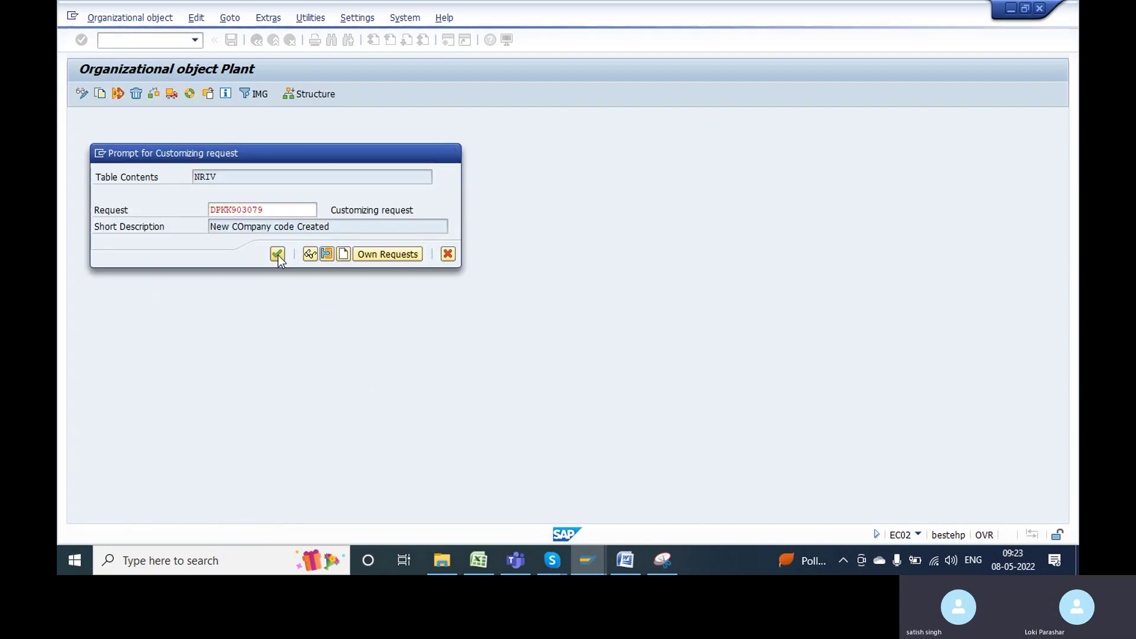
click(245, 534)
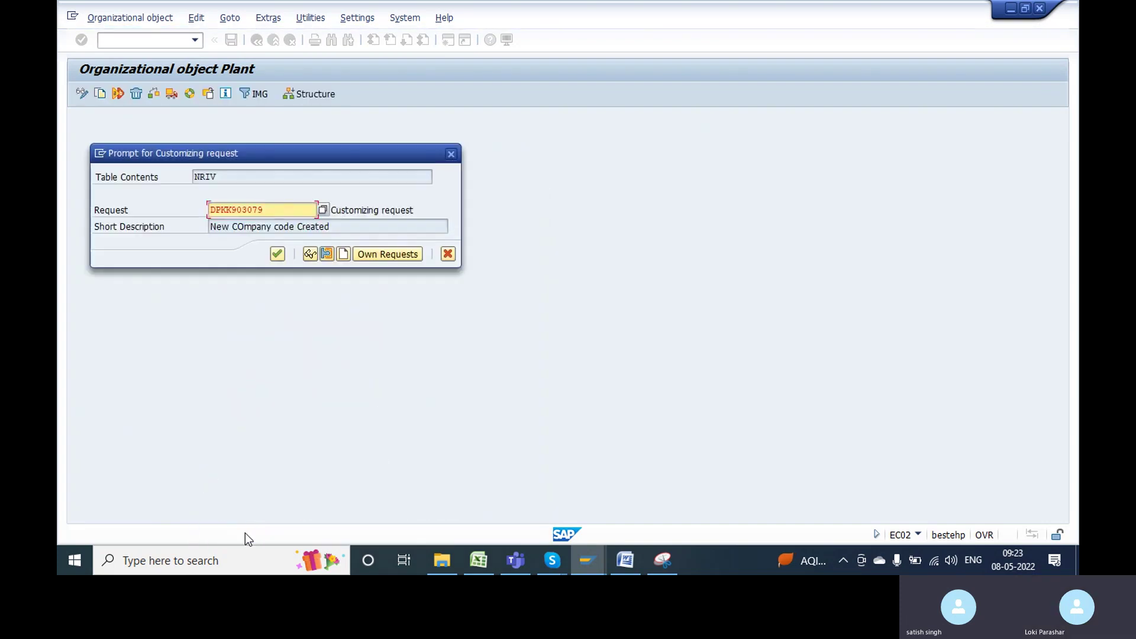
click(282, 253)
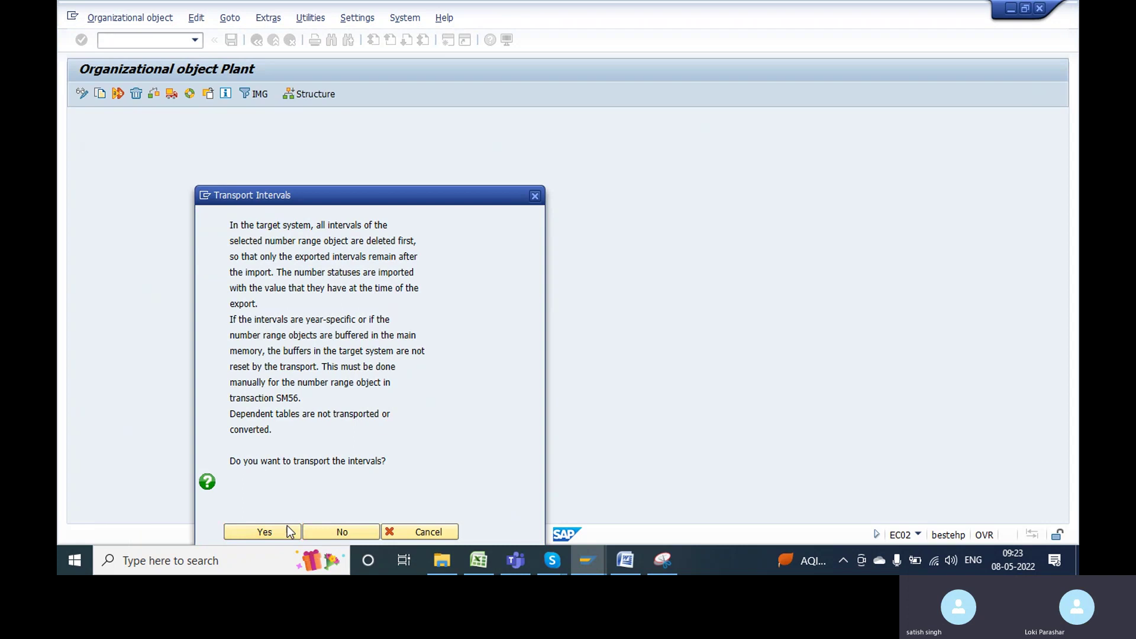
click(294, 527)
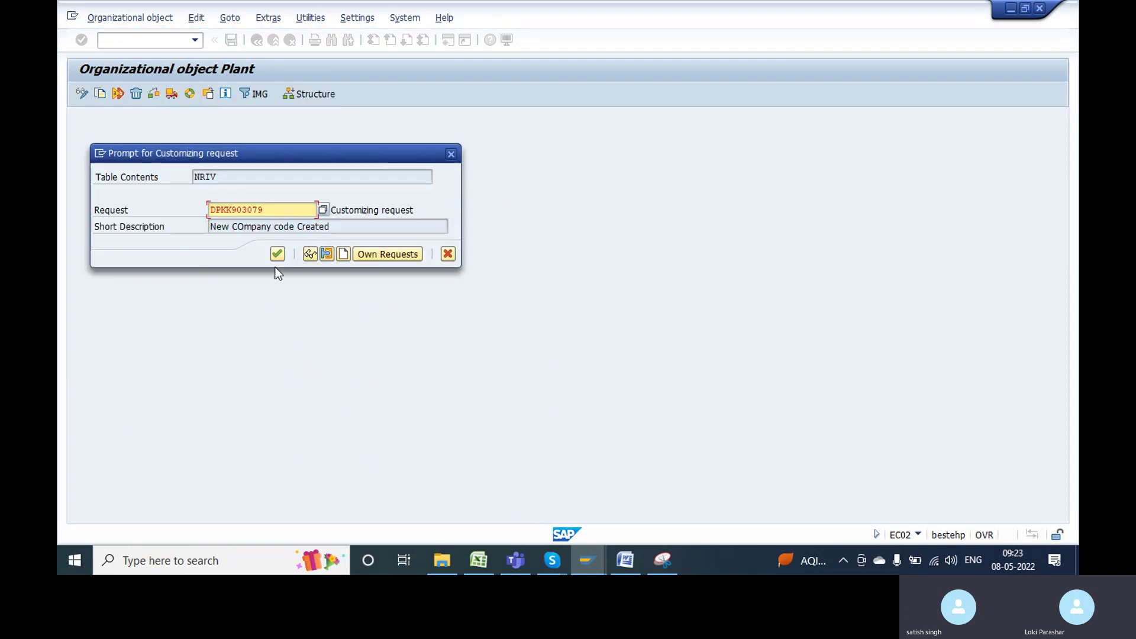
click(278, 253)
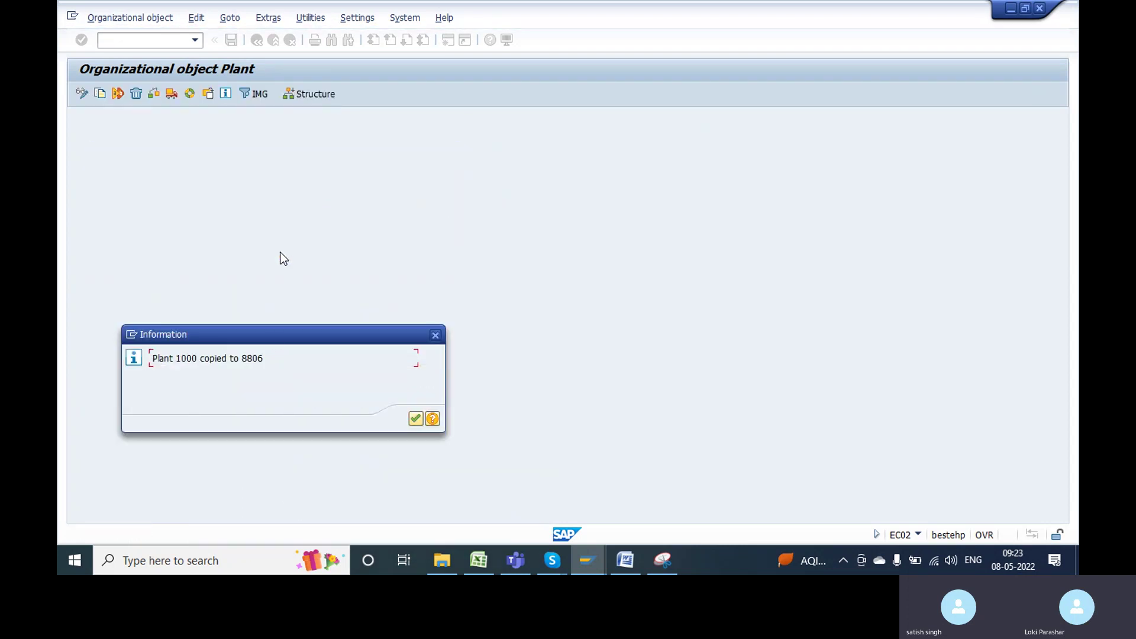
click(415, 419)
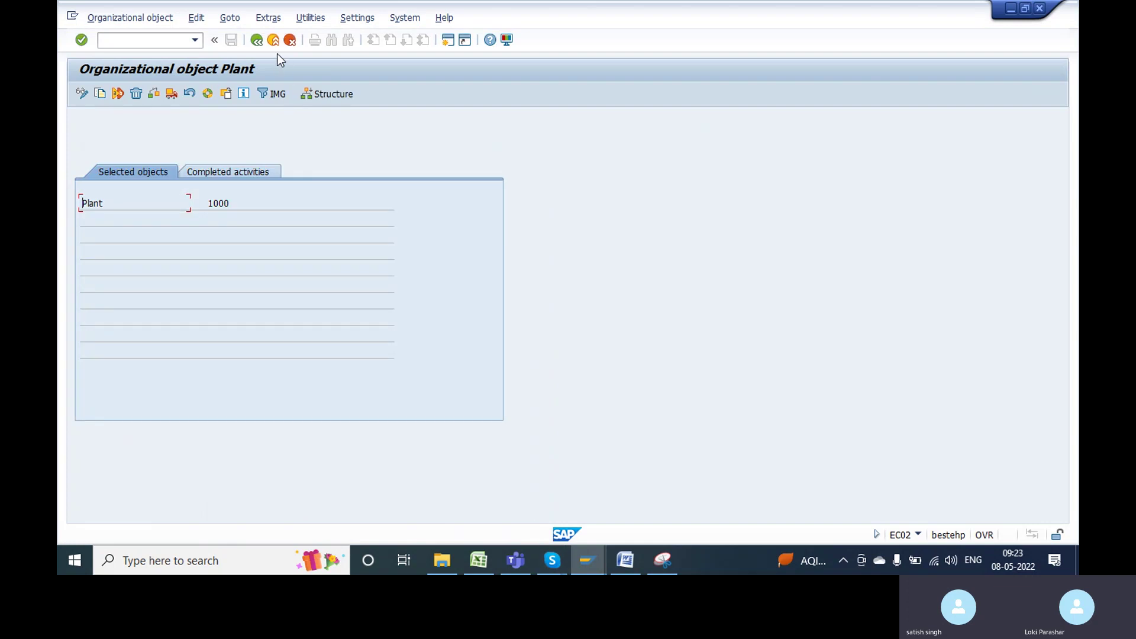
Open Define Plant read-only and review plant 8806's copied address, city Hamburg and factory calendar
click(257, 40)
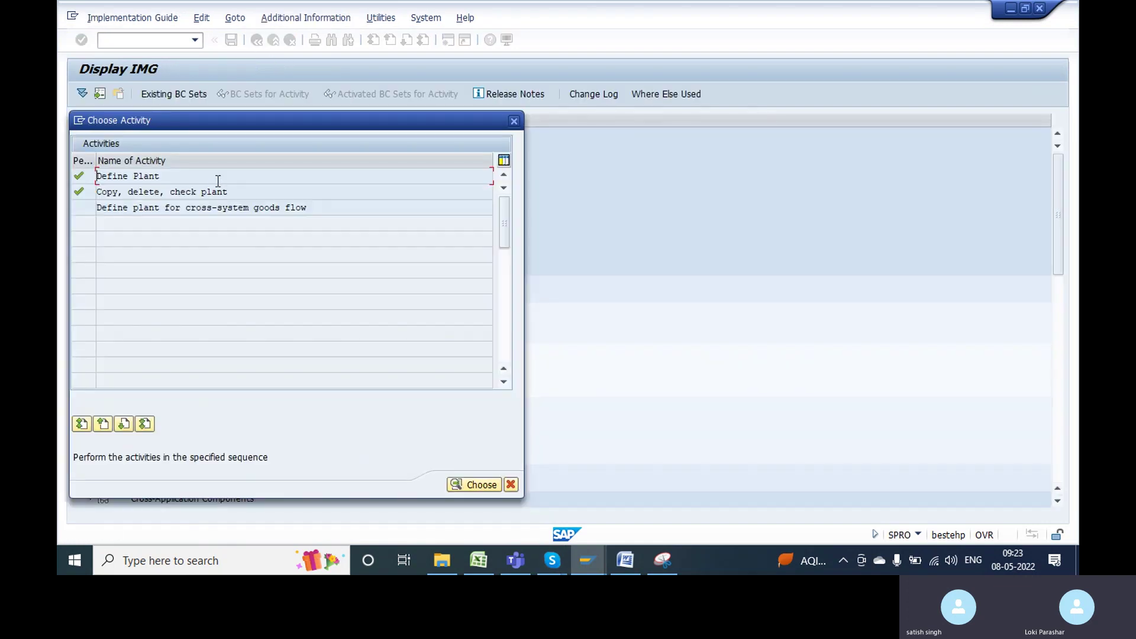
double_click(214, 175)
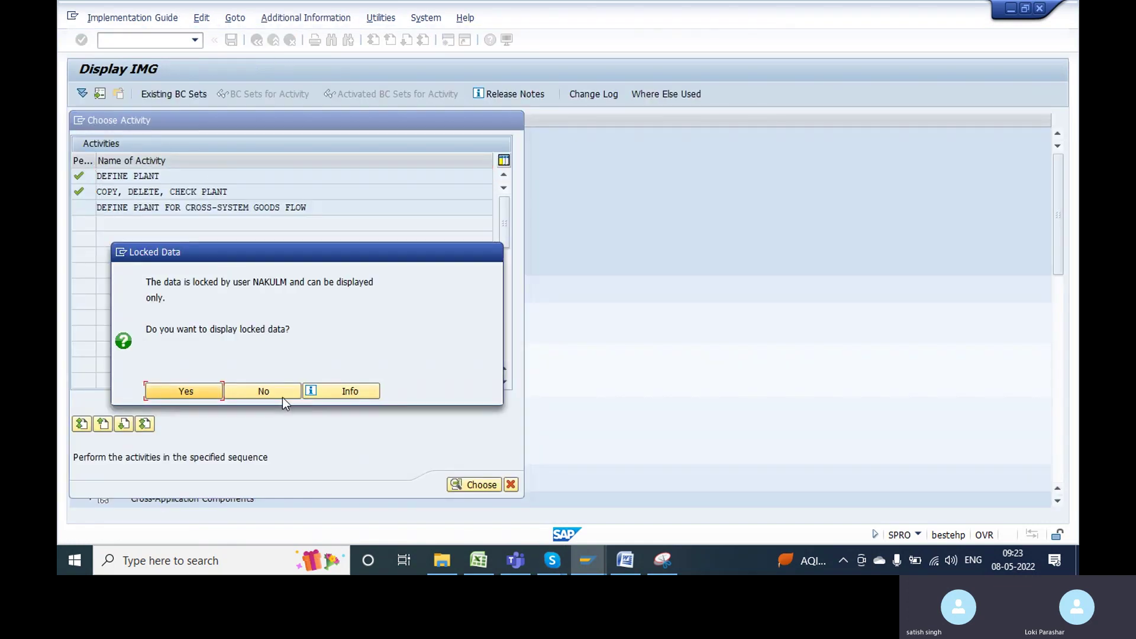
click(186, 388)
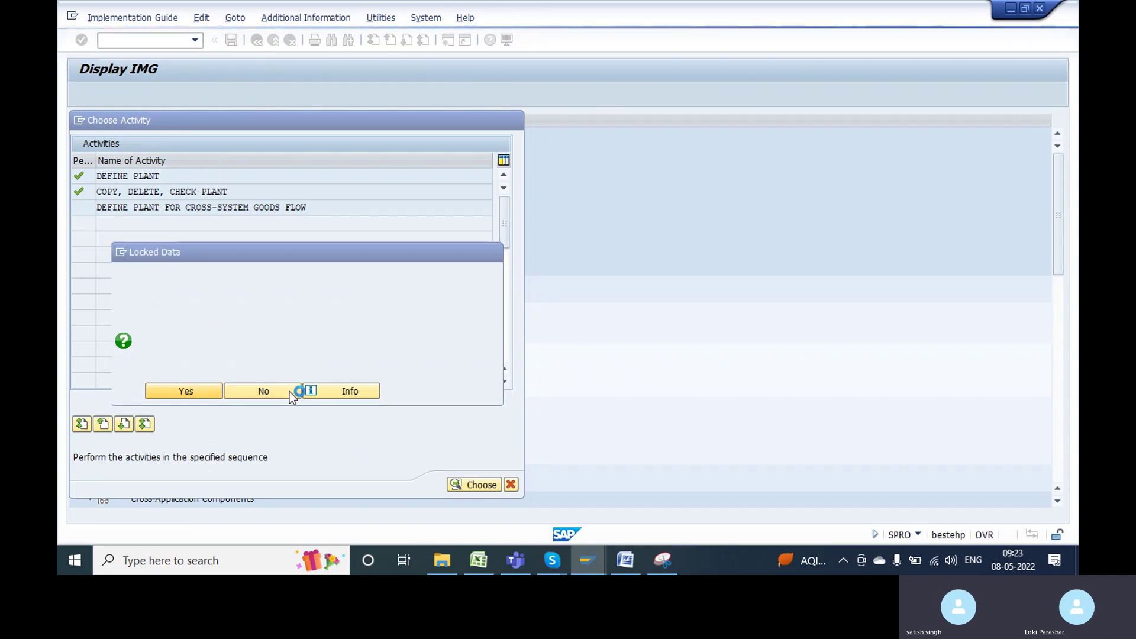
text(0002)
key(Return)
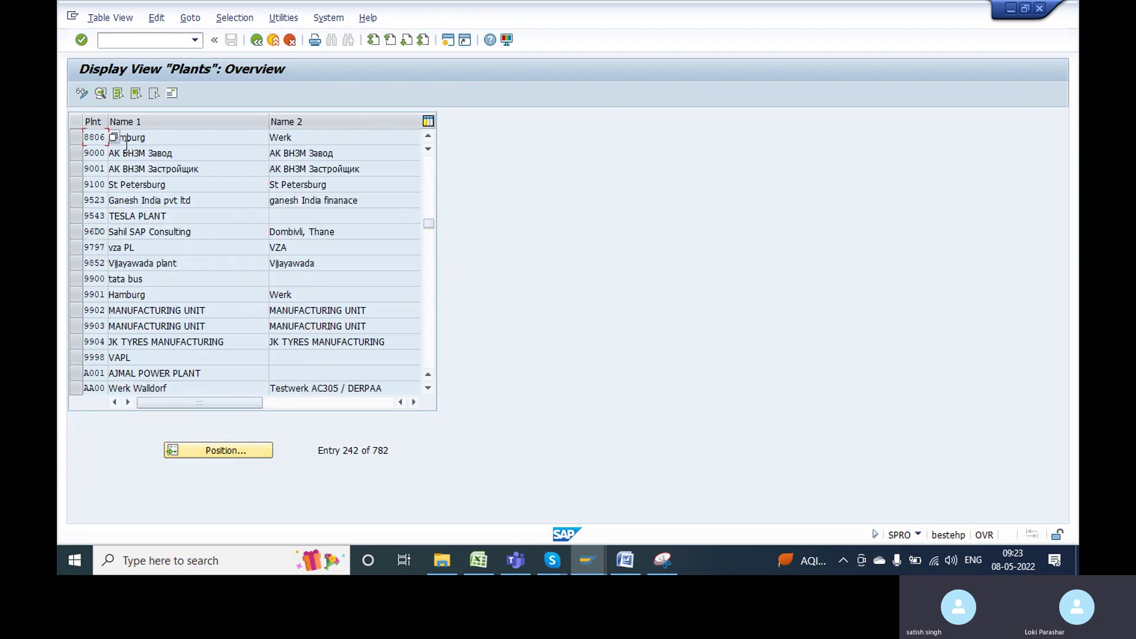
drag(146, 137, 114, 131)
drag(298, 140, 246, 144)
double_click(129, 139)
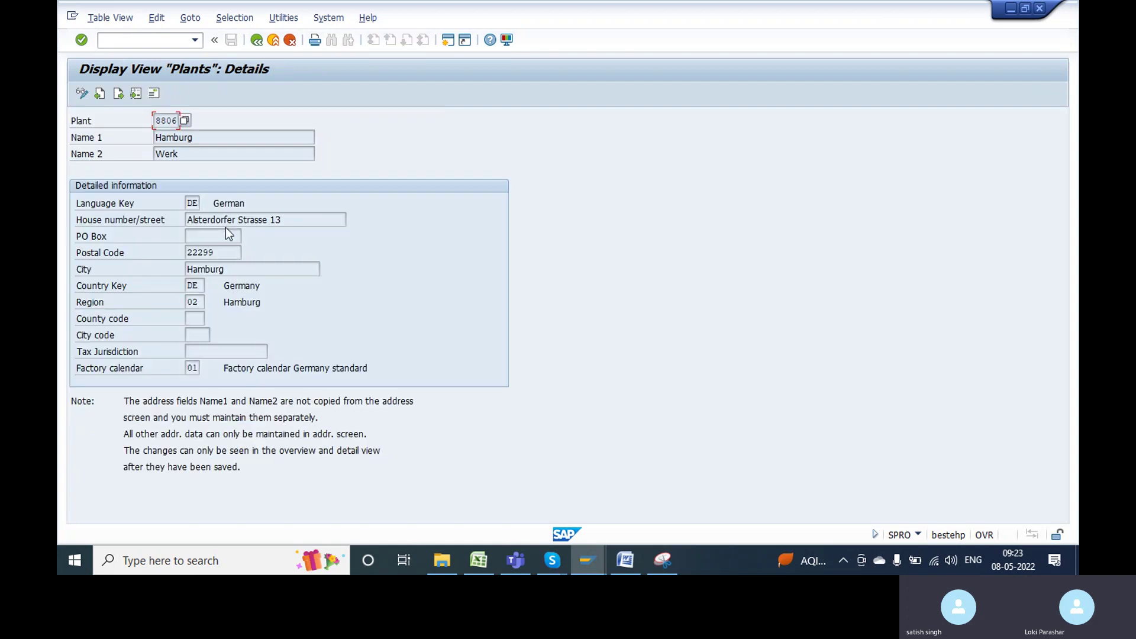
drag(268, 221, 192, 221)
drag(225, 270, 181, 285)
drag(198, 368, 181, 367)
click(82, 93)
Review plant 8805's street, city, country and region, then return to the plant list
click(256, 40)
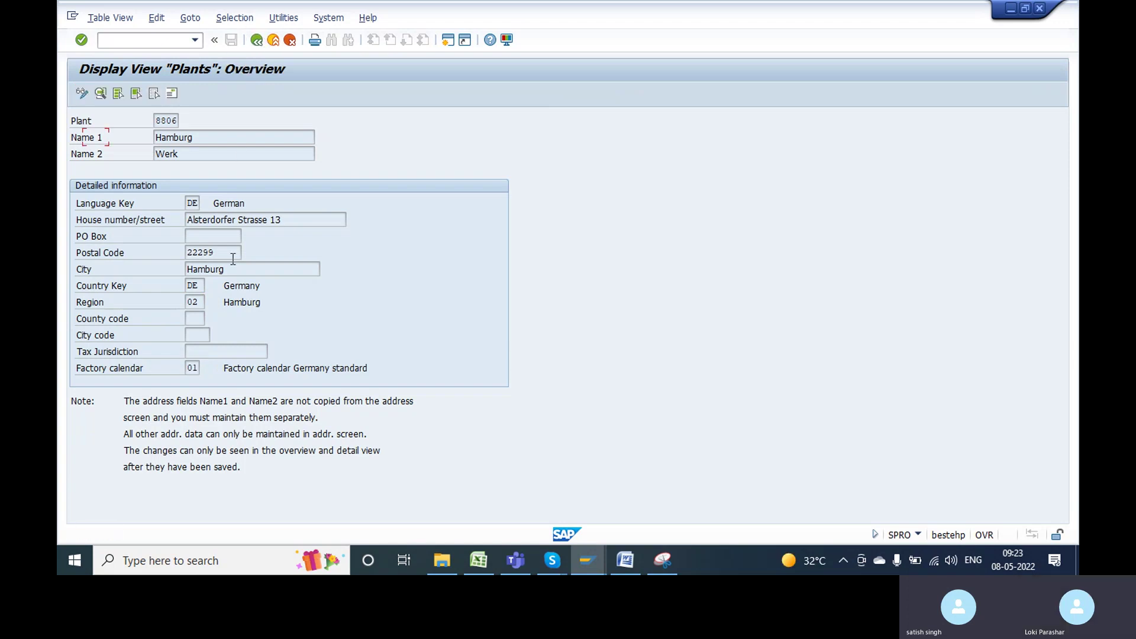
click(239, 441)
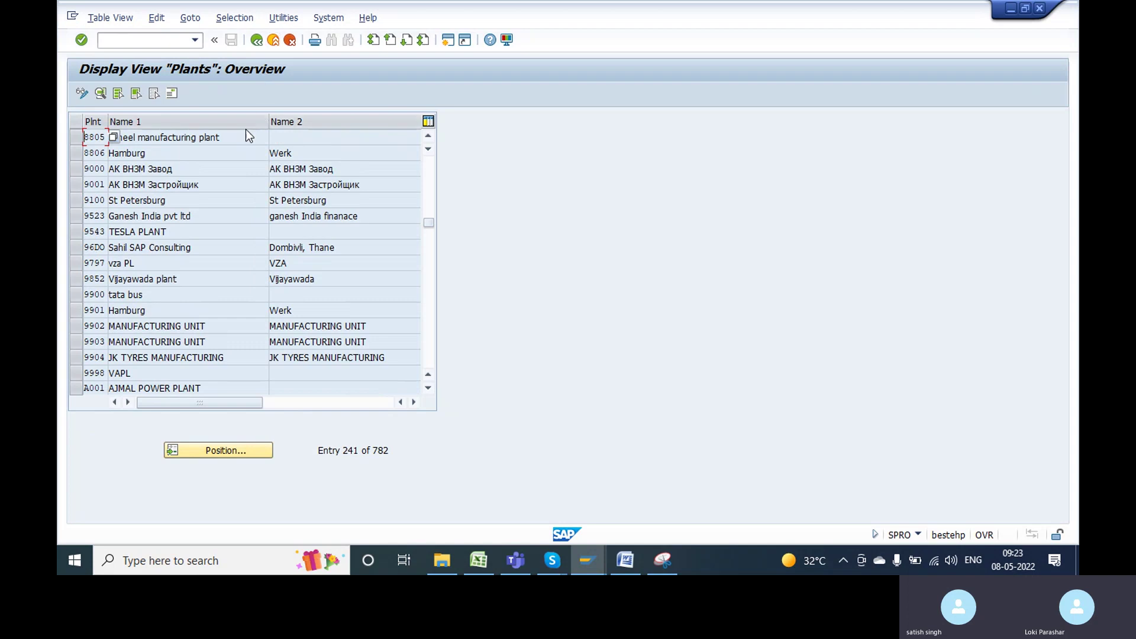
double_click(249, 138)
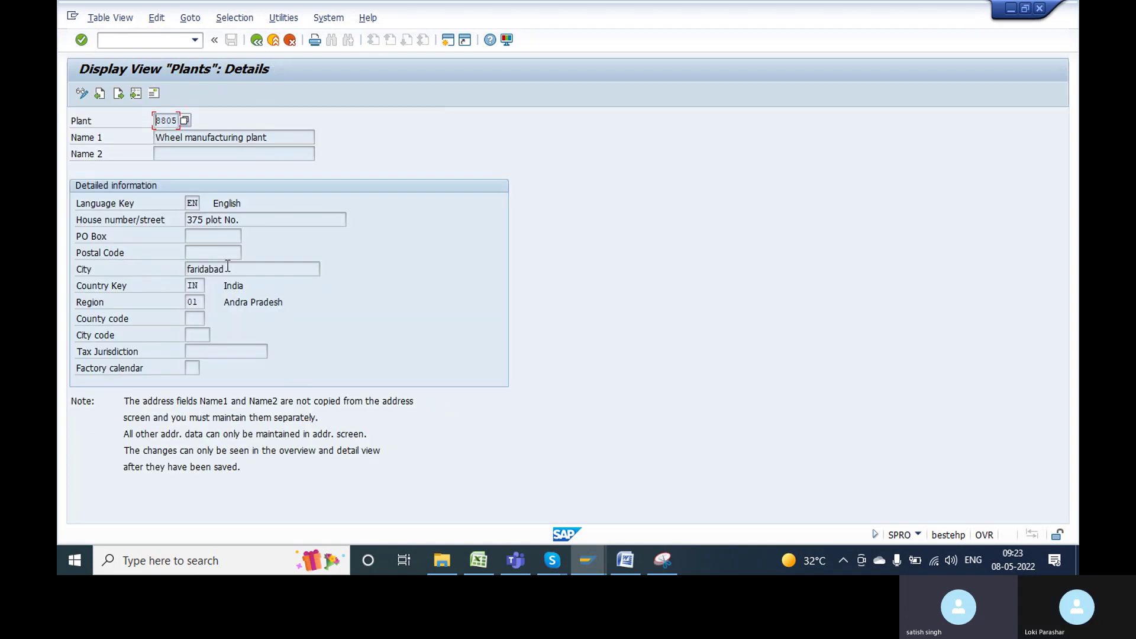
click(201, 220)
click(240, 267)
click(186, 285)
click(190, 302)
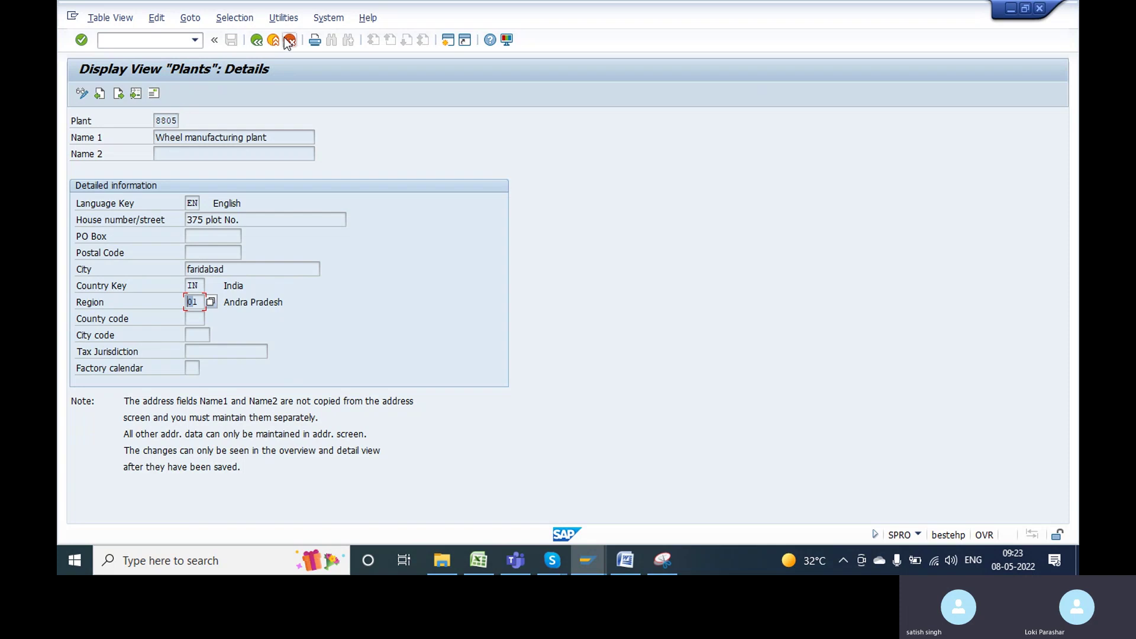
click(254, 41)
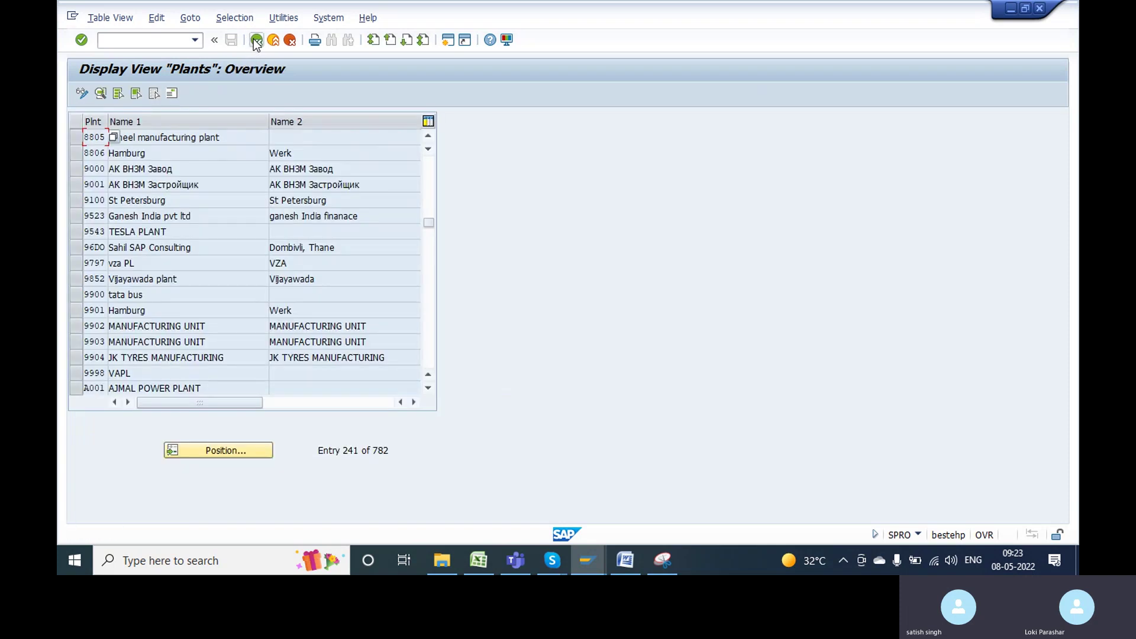
click(477, 561)
click(621, 560)
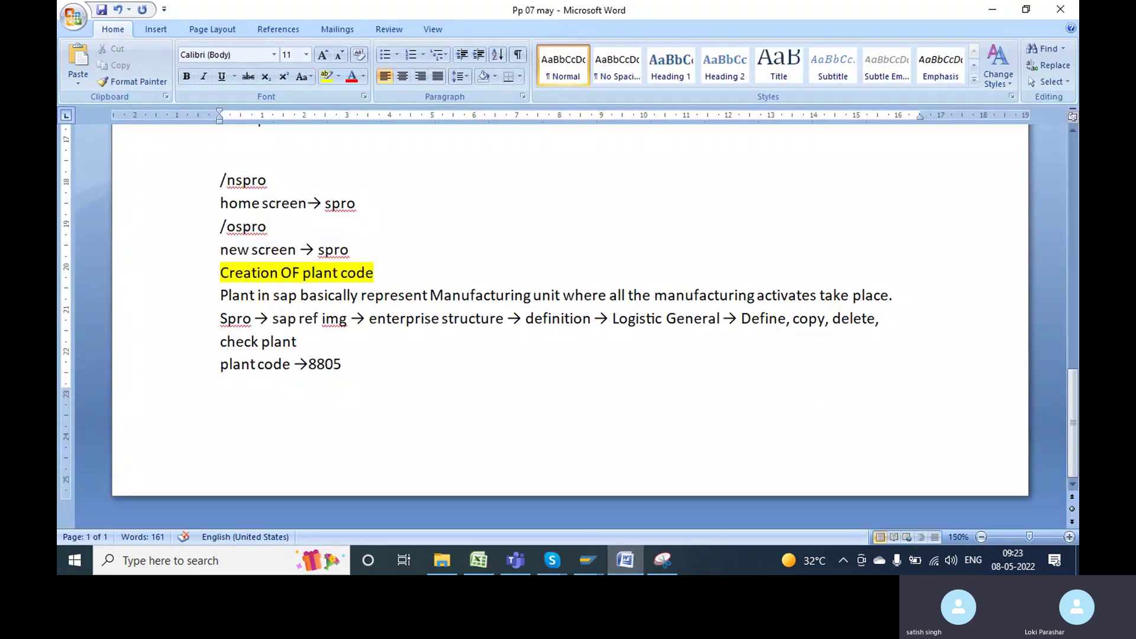
Copy the storage location table J5:O14 and paste it below starting at J17
key(alt+Tab)
click(599, 388)
click(706, 295)
click(793, 225)
click(810, 254)
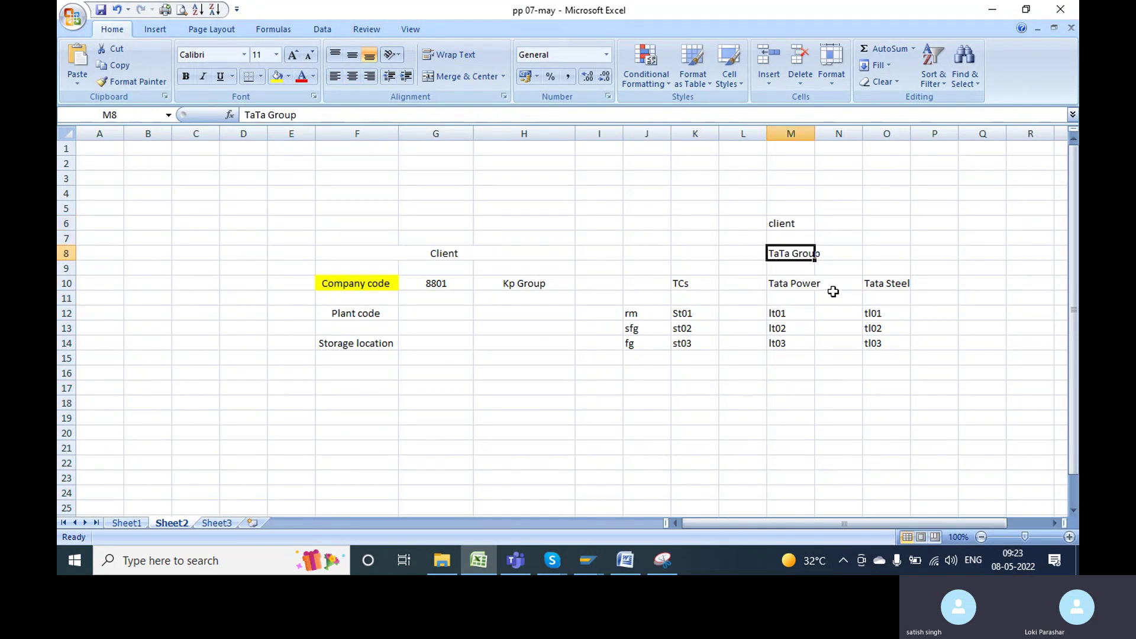
drag(655, 211, 875, 342)
key(ctrl+c)
click(782, 391)
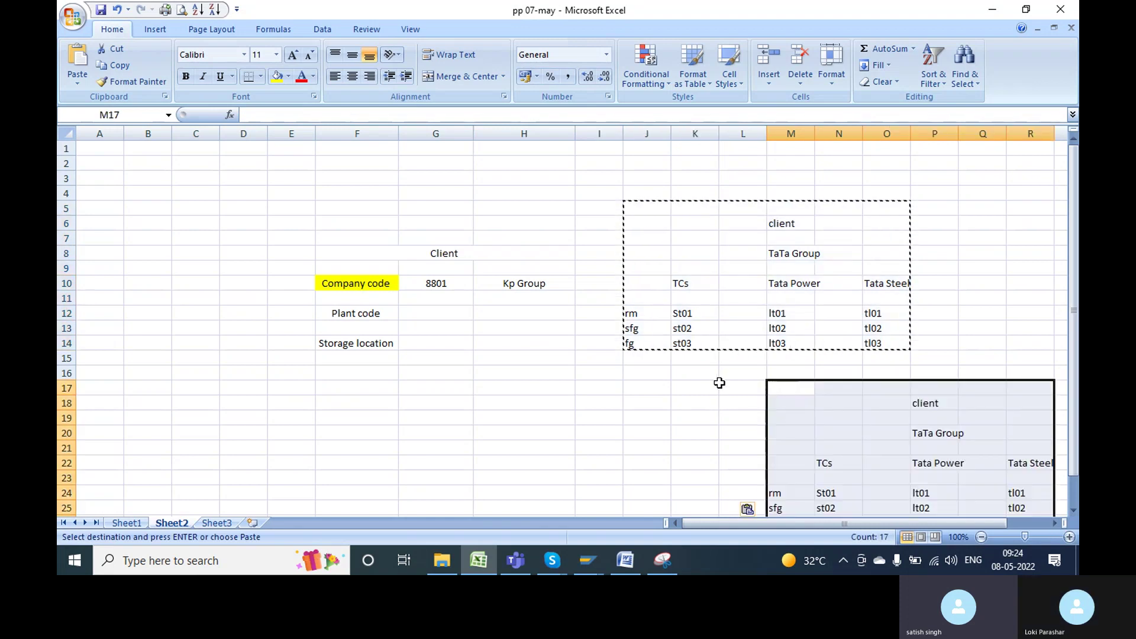
click(650, 387)
key(ctrl+v)
click(729, 314)
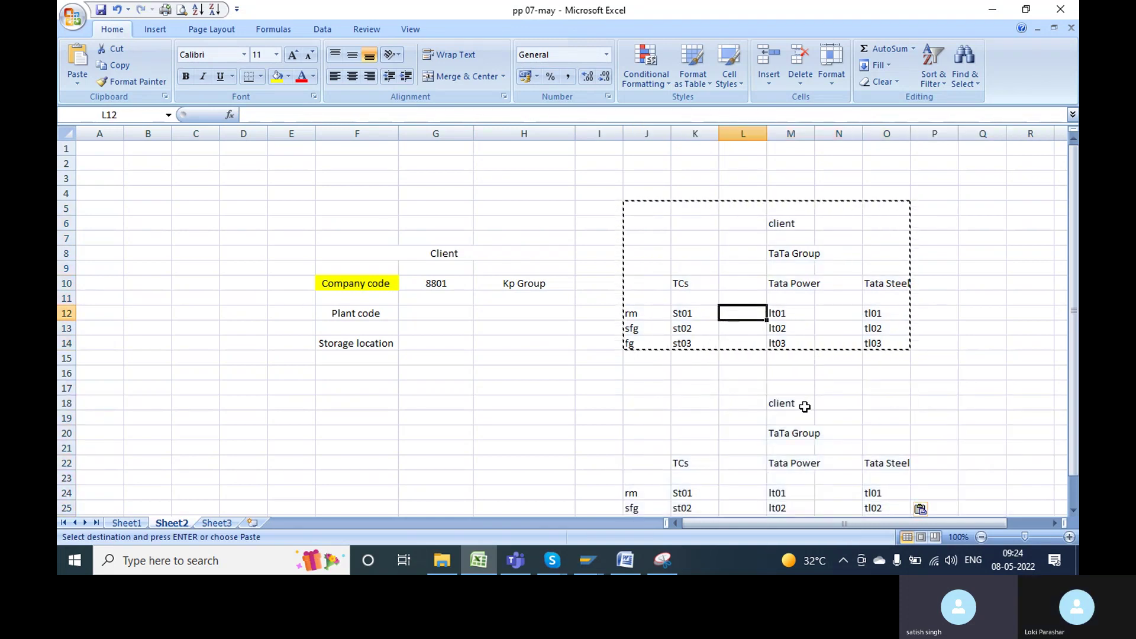
Enter company code 8801 and plant codes 8805 and 8806 with 'company code' and 'plant' labels
click(812, 434)
text(8801)
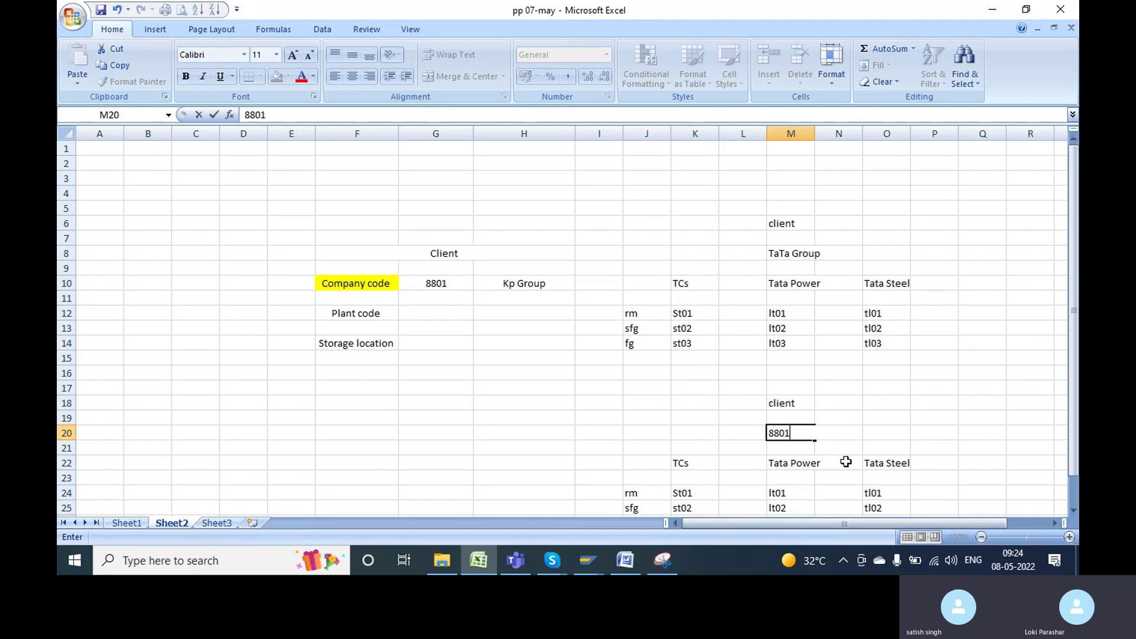
click(680, 463)
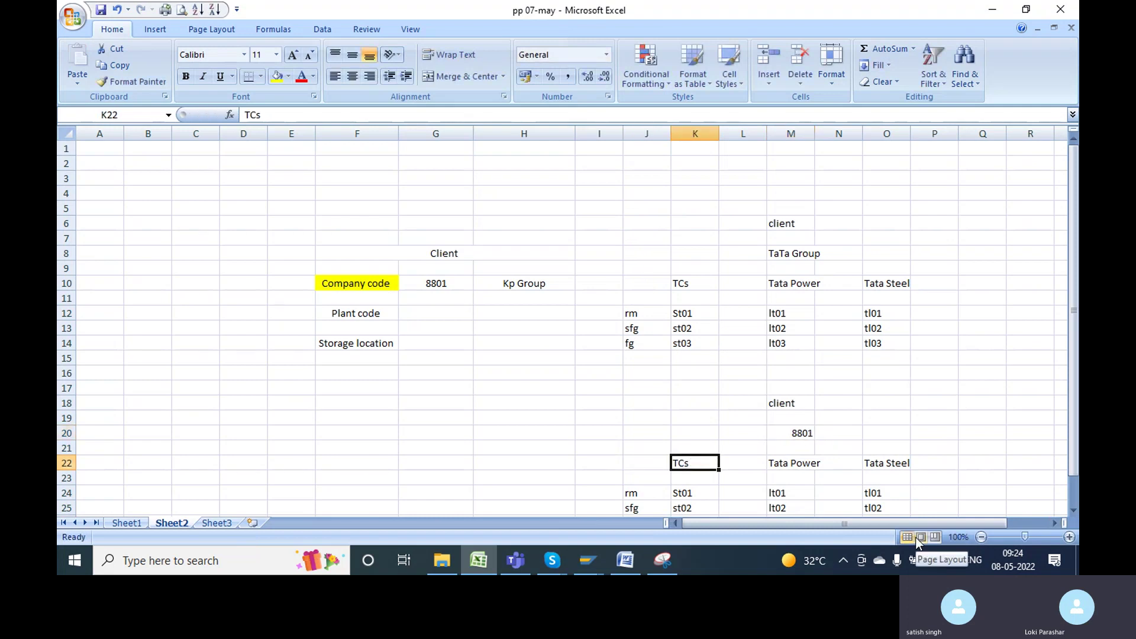
text(8805)
key(Up)
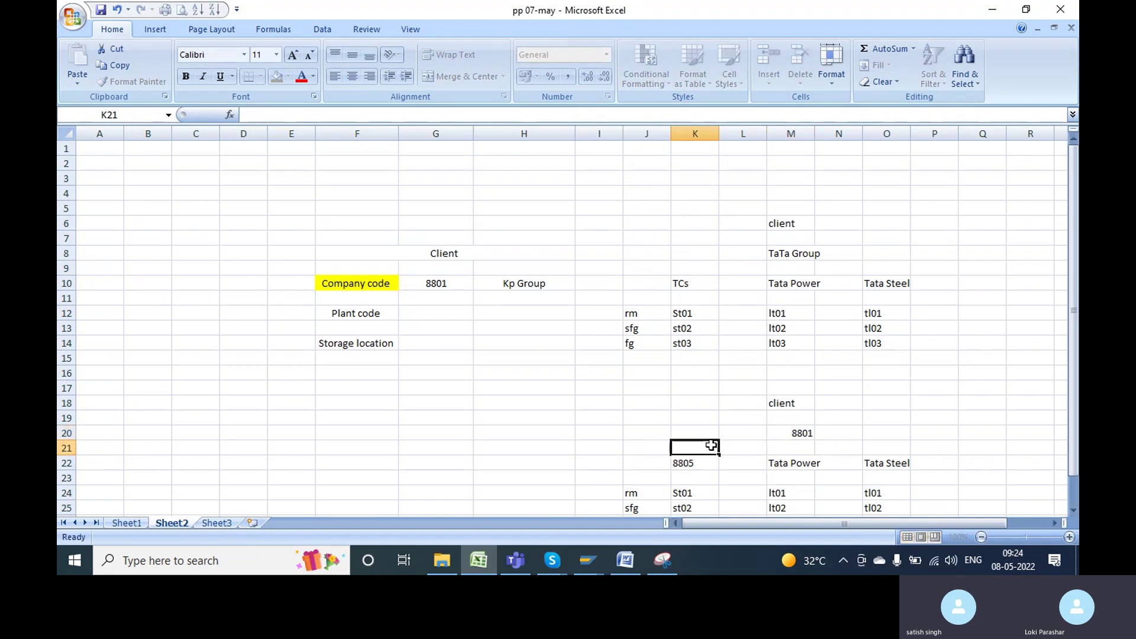
click(820, 461)
text(8806)
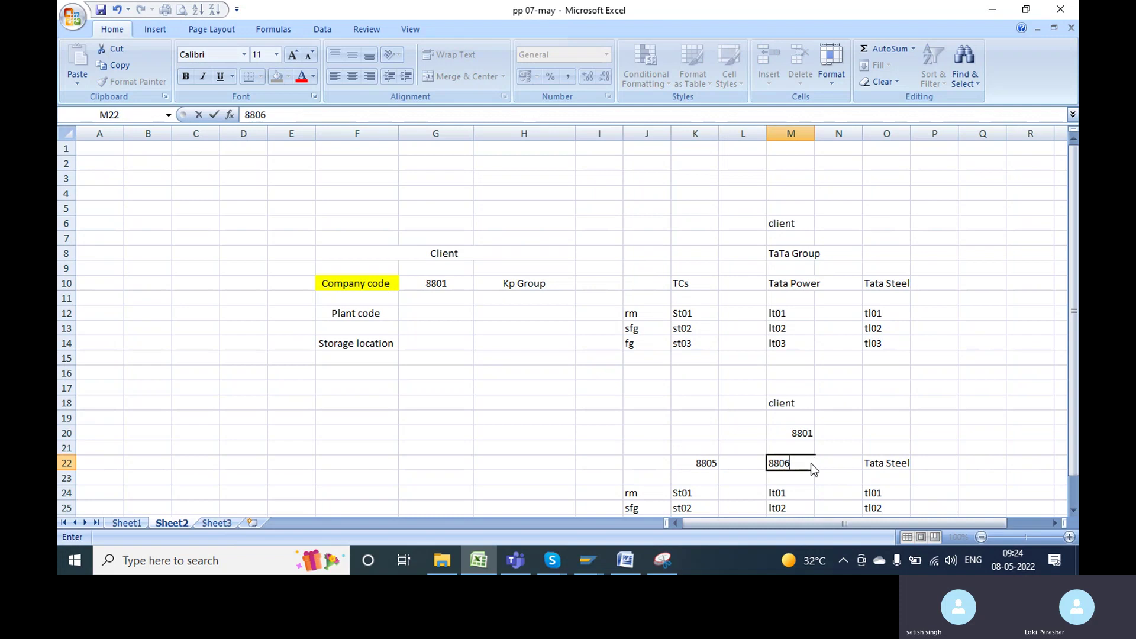
click(525, 427)
text(co)
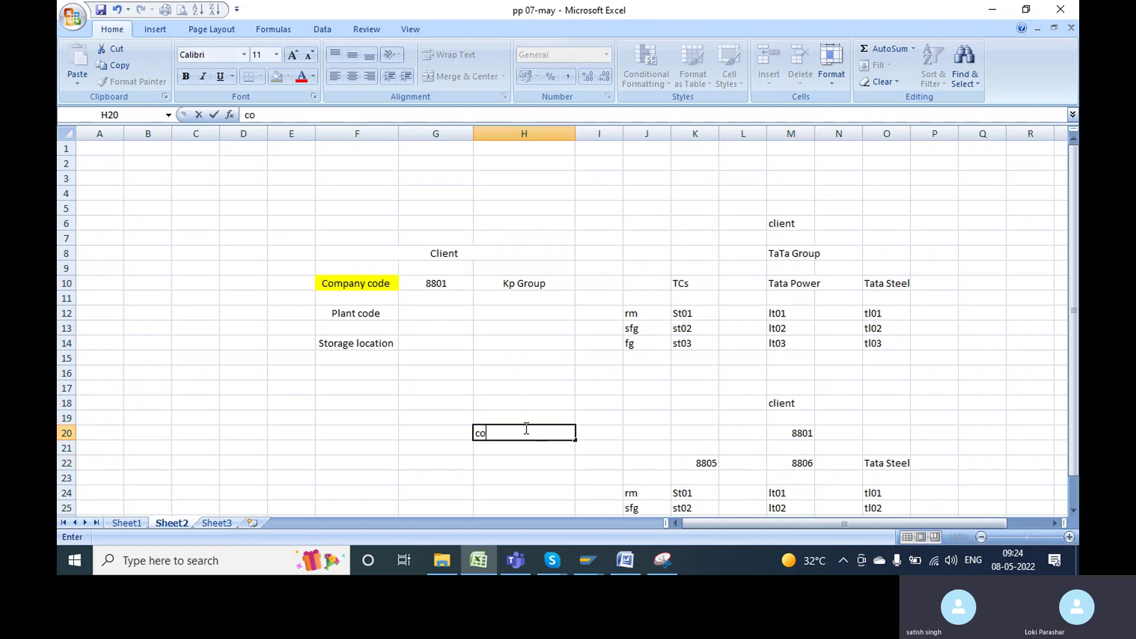
text(mpany code)
key(Return)
key(Return)
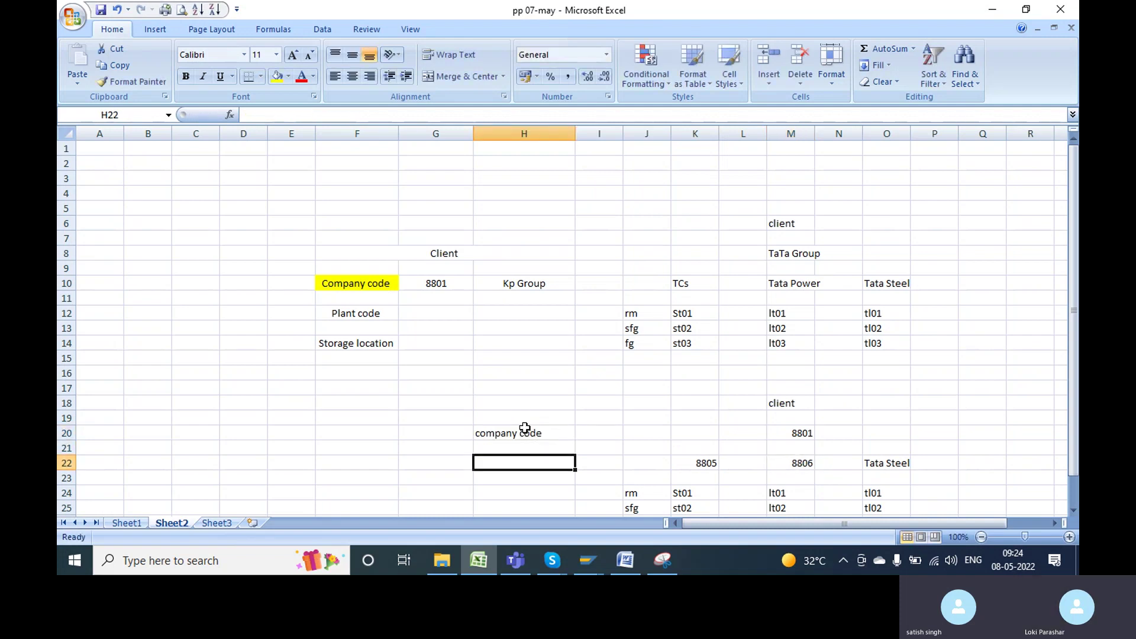
text(plant code)
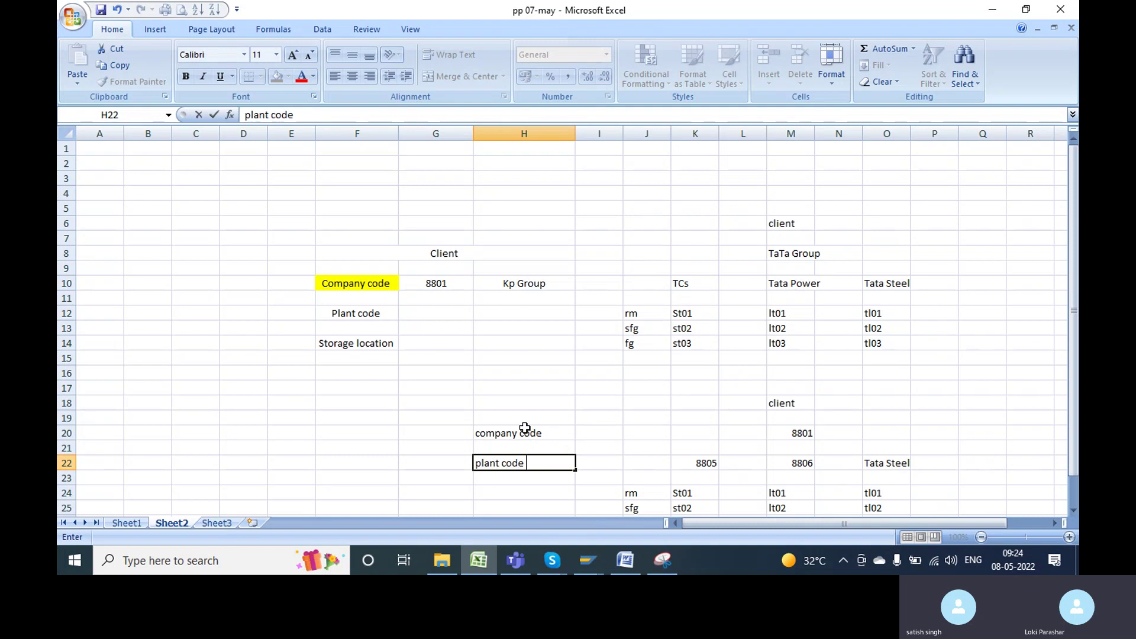
click(643, 447)
Centre-align the code values K20:O22 and fill the Tata Steel column yellow
drag(703, 438, 895, 465)
click(352, 54)
click(352, 76)
click(743, 313)
click(901, 462)
scroll(900, 462, down, 2)
drag(869, 373, 890, 448)
click(276, 76)
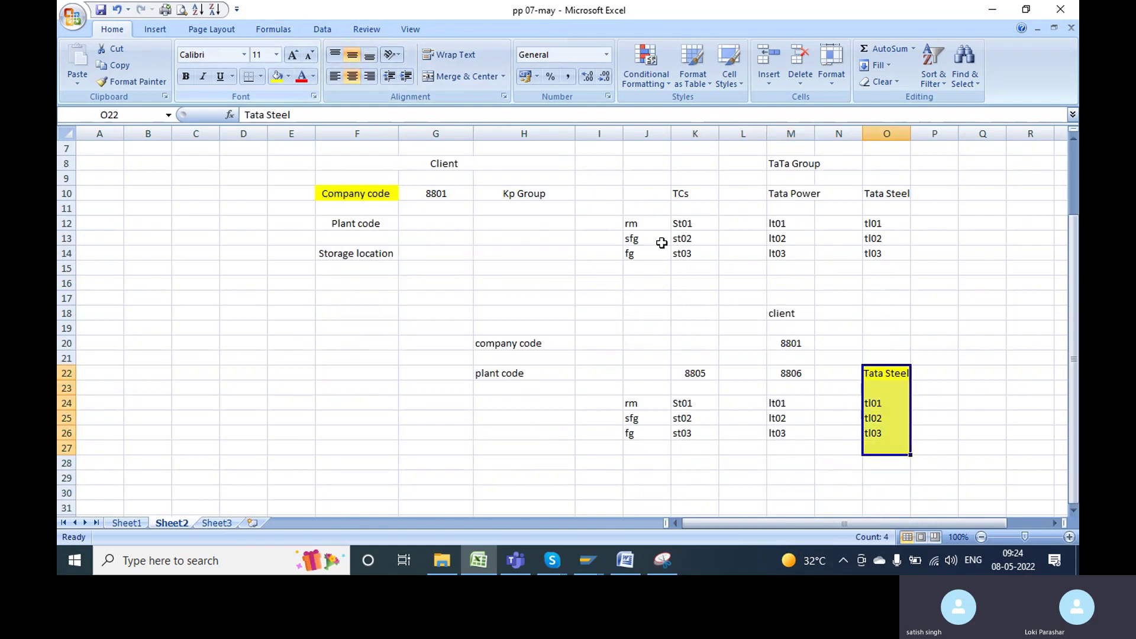
click(790, 283)
Delete the rm, sfg, fg labels, then undo the deletion to restore them
drag(799, 343, 740, 376)
click(697, 377)
drag(634, 406, 631, 445)
key(Delete)
key(ctrl+z)
click(591, 448)
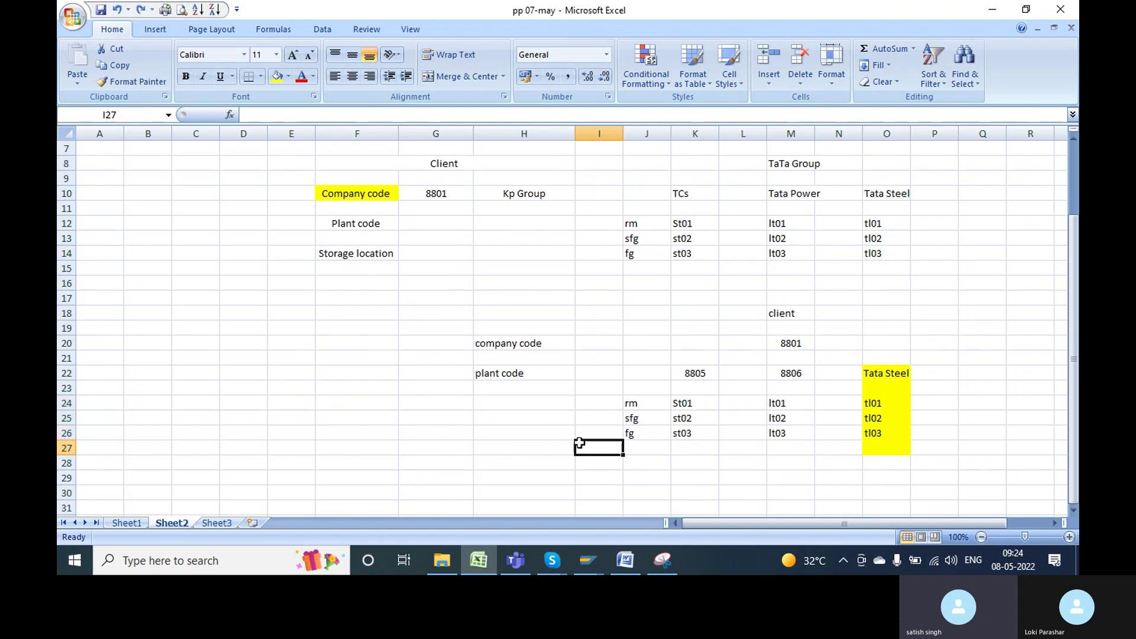
key(alt+Tab)
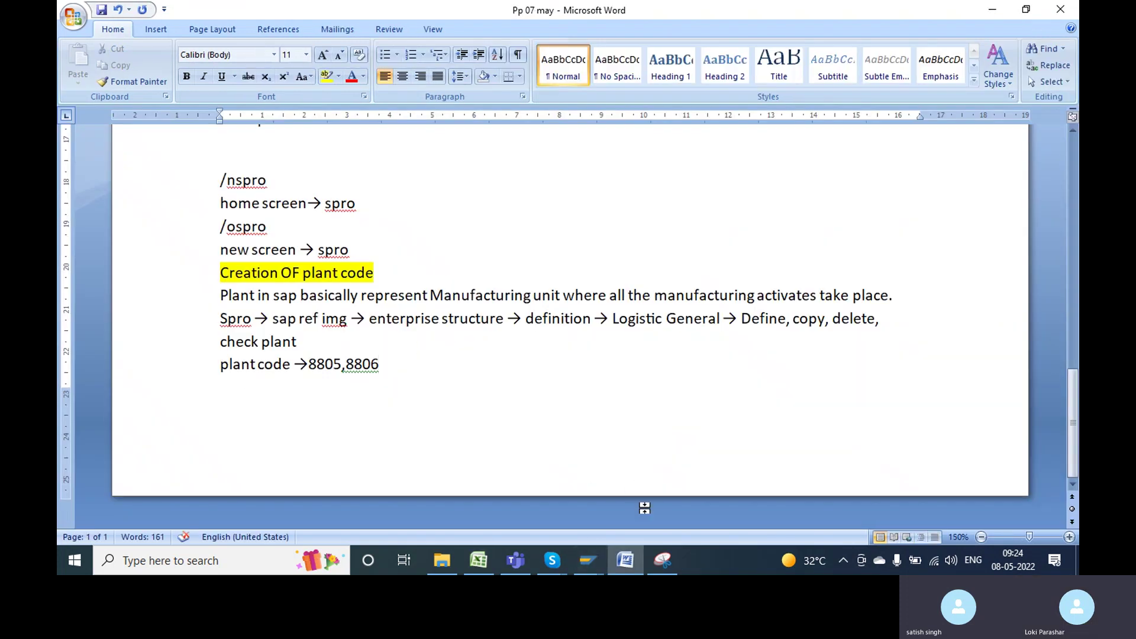
Start a new page with 'Step -3' and a yellow-highlighted 'Creation of Storage location' heading
mouse_move(552, 560)
click(519, 473)
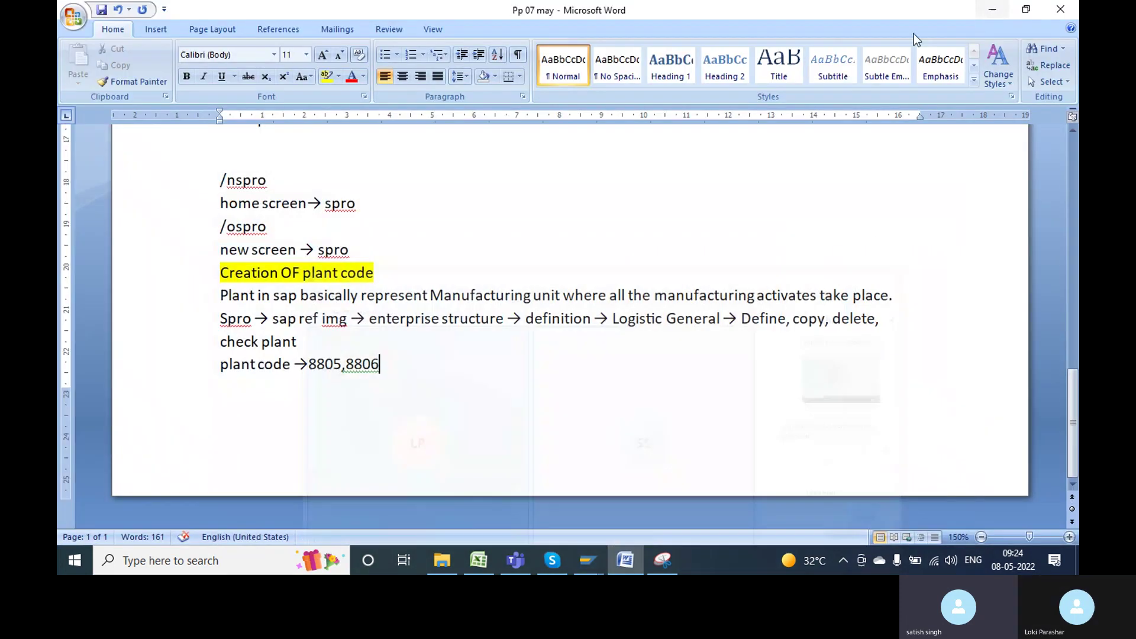
click(985, 12)
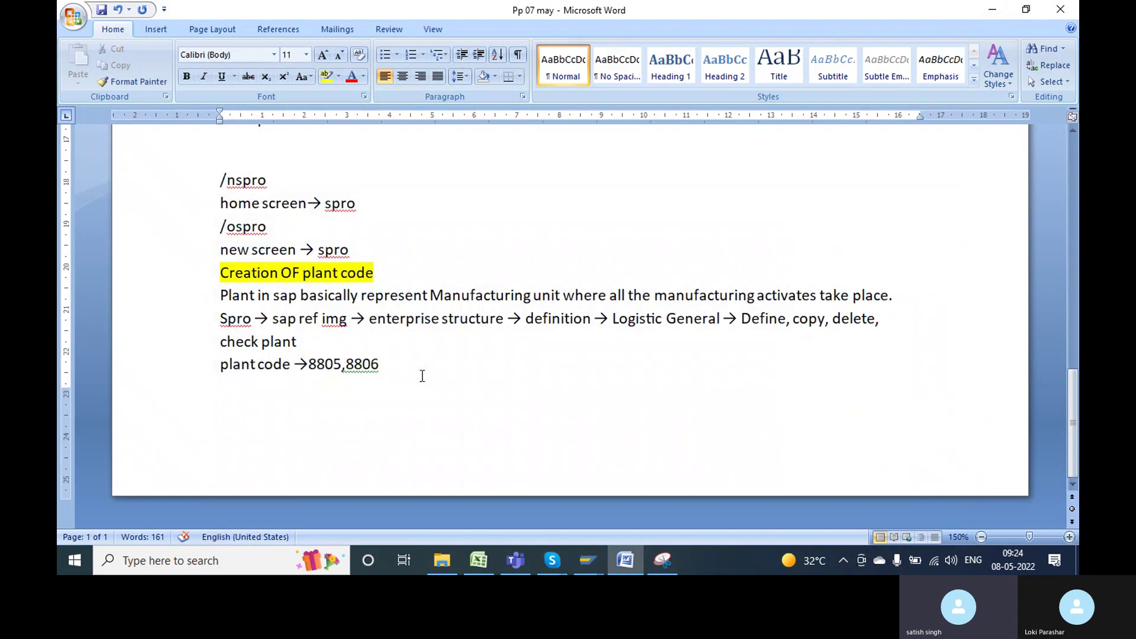
key(ctrl+Return)
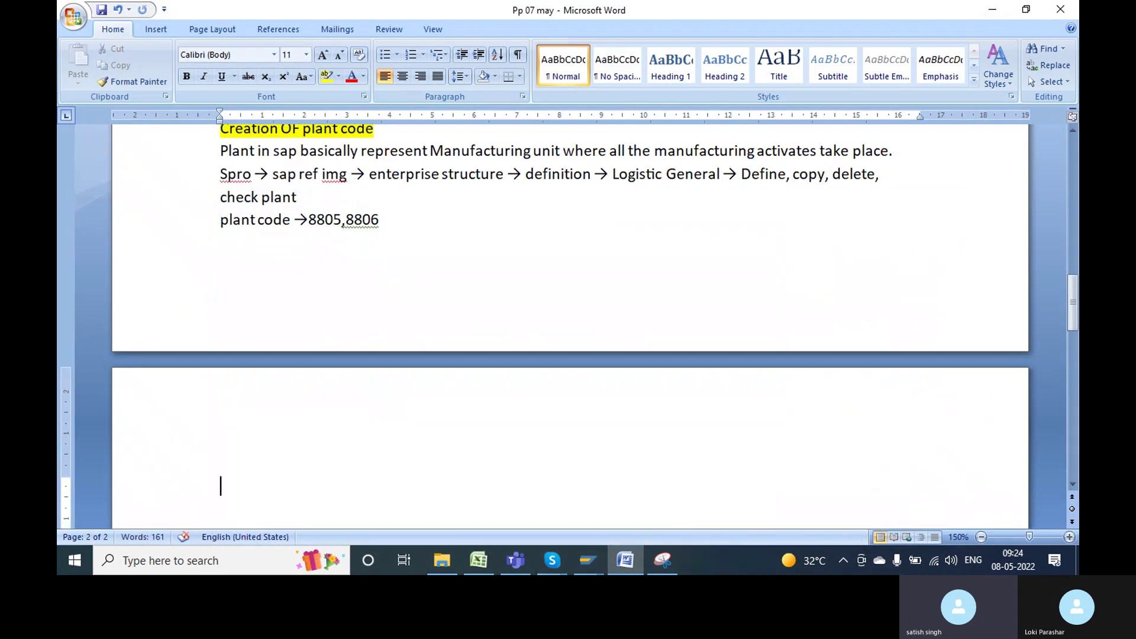
text(Step -)
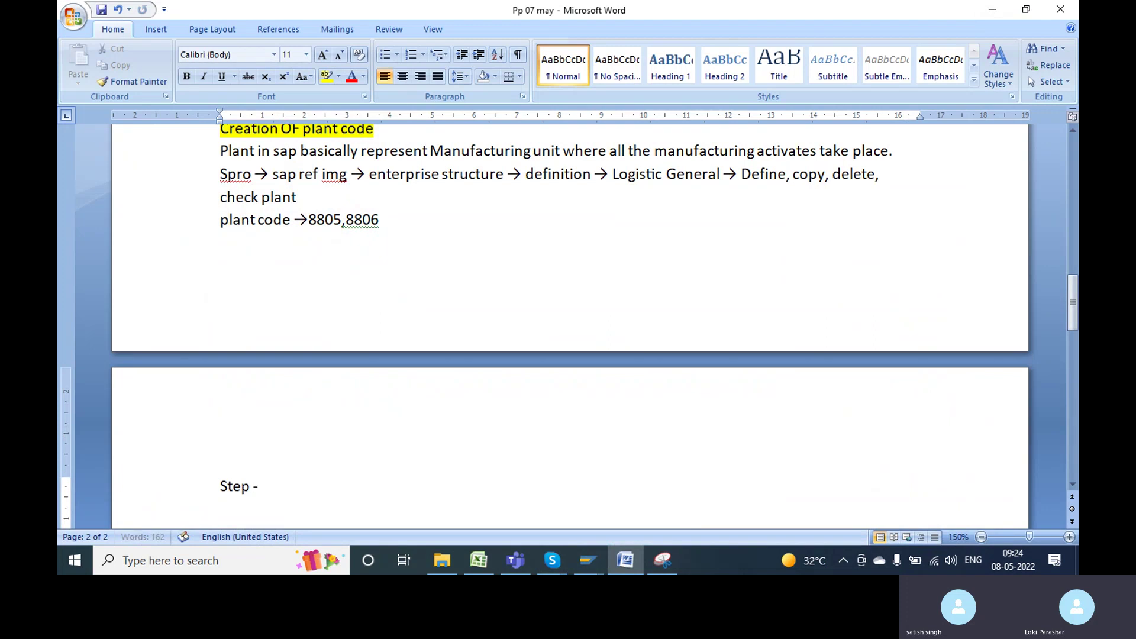
text(3)
key(Return)
text(Creati)
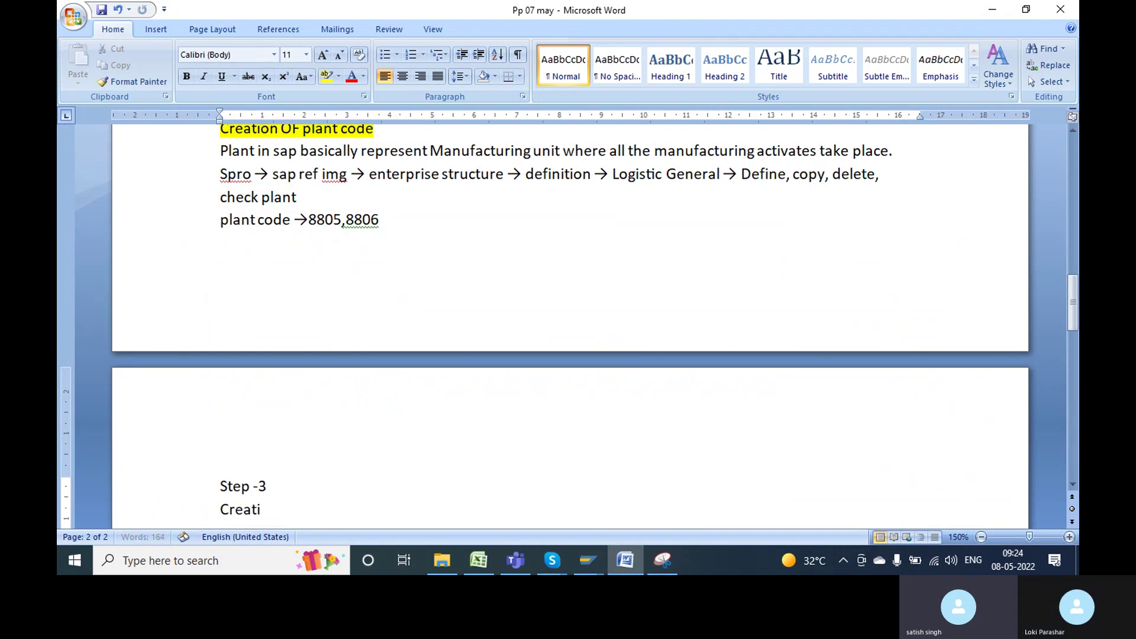
text(on of )
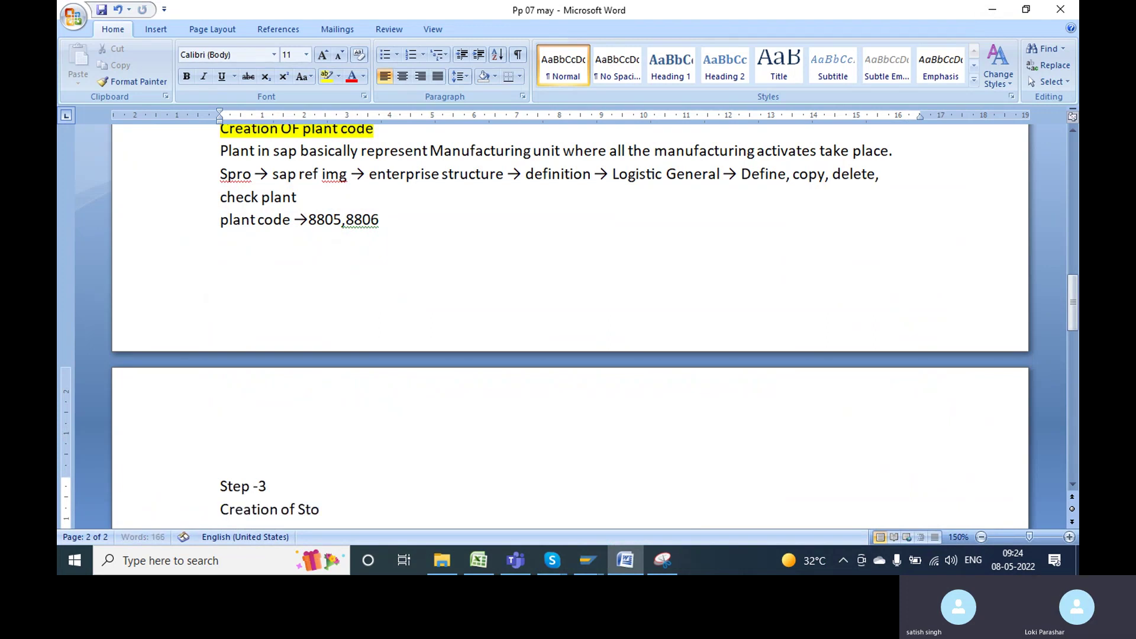
text(Storage location)
scroll(370, 345, down, 3)
drag(434, 340, 277, 336)
click(327, 76)
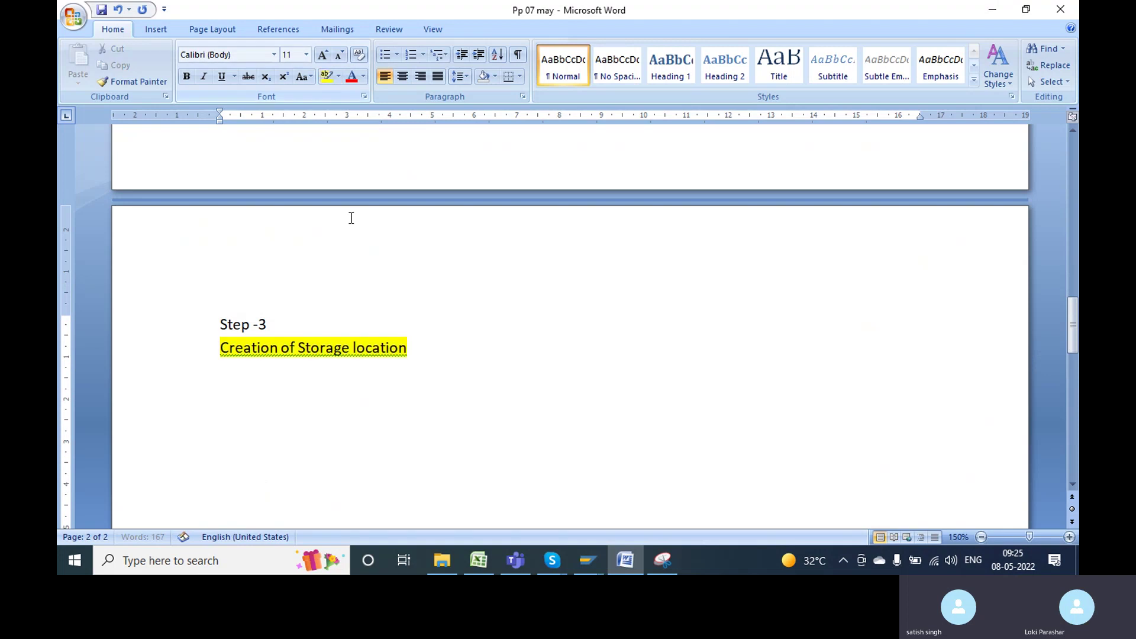
Make the words 'check plant' in the Spro path paragraph red
scroll(349, 217, up, 3)
triple_click(227, 175)
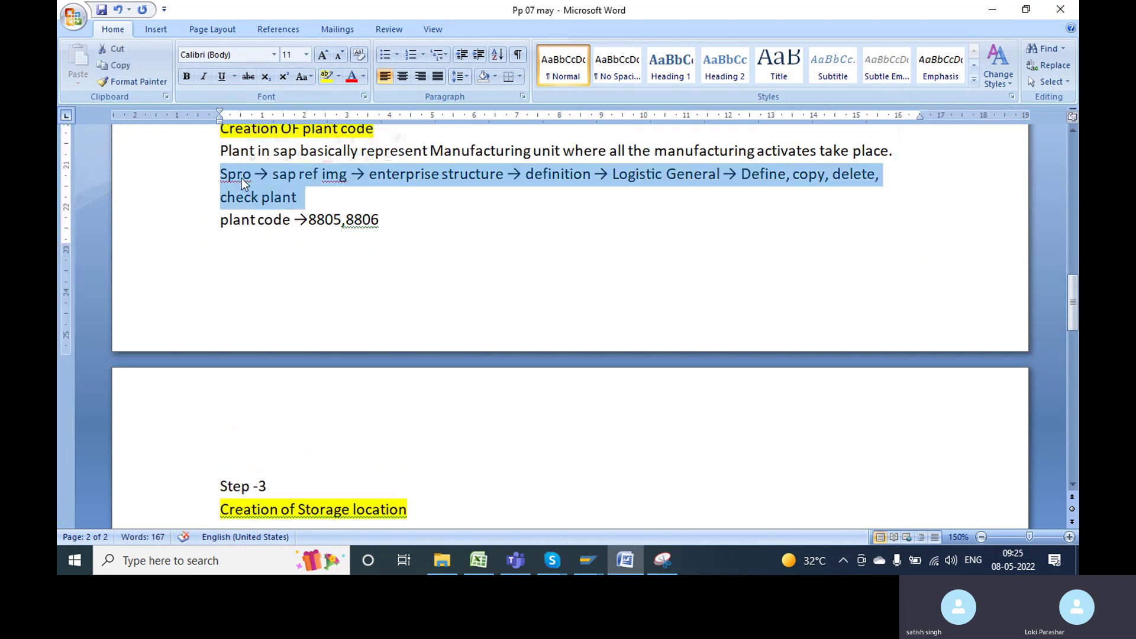
scroll(472, 306, down, 2)
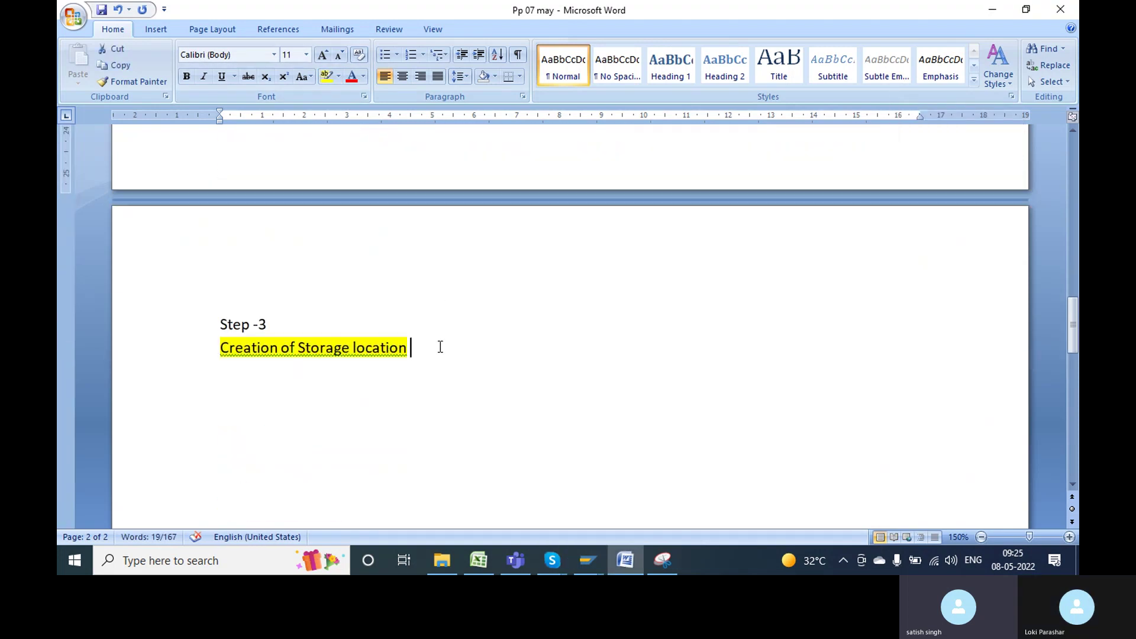
click(440, 347)
scroll(398, 313, up, 2)
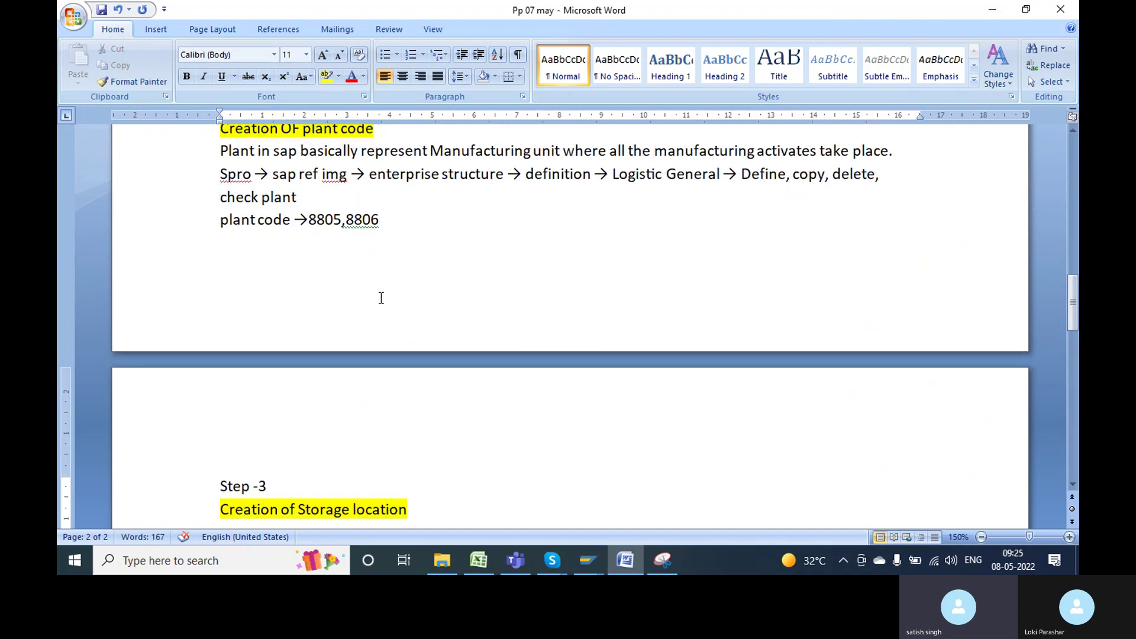
drag(310, 199, 220, 199)
click(316, 170)
click(311, 199)
Paste the Spro path paragraph under the storage location heading and save the document
triple_click(311, 199)
key(ctrl+c)
scroll(340, 279, down, 2)
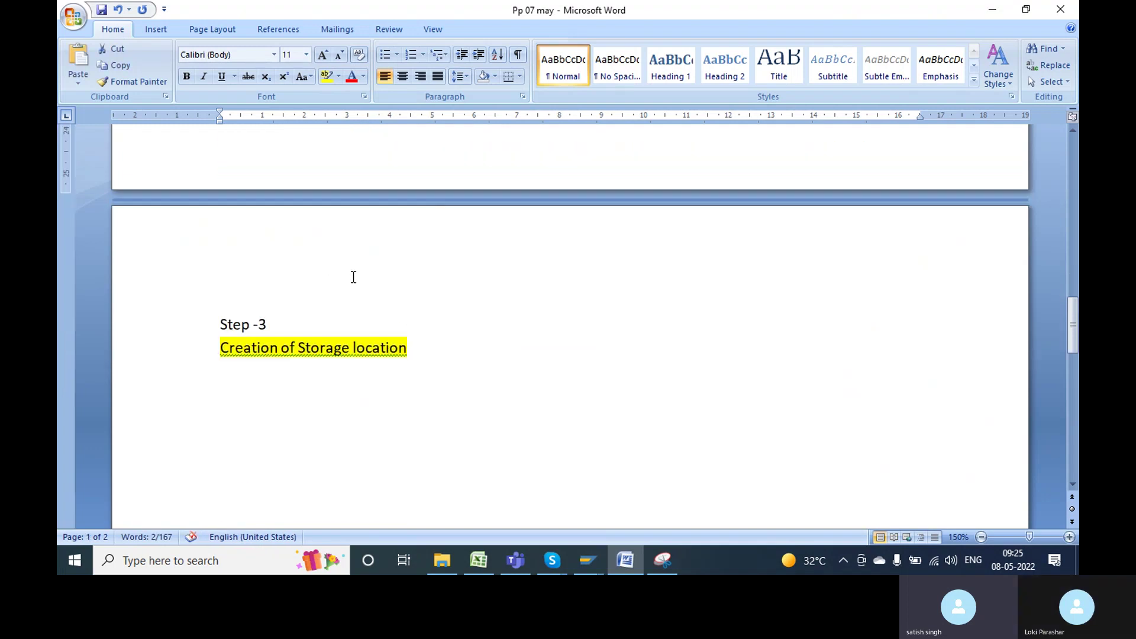
click(438, 352)
key(Return)
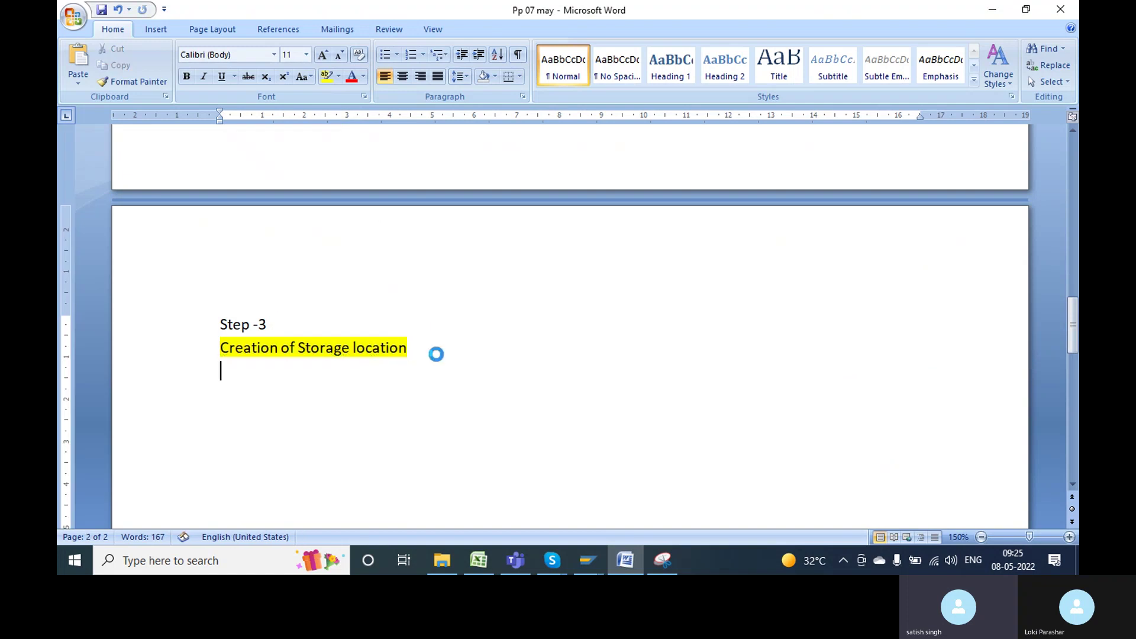
key(ctrl+v)
key(ctrl+s)
click(580, 562)
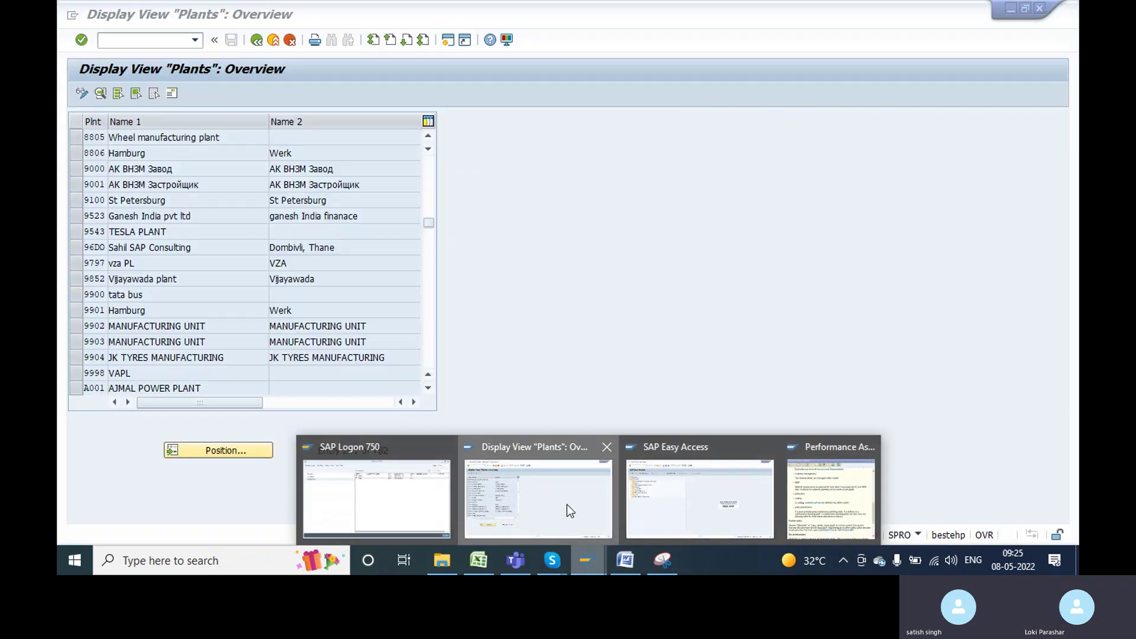
click(567, 505)
Open SPRO and expand Enterprise Structure > Definition > Materials Management
text(/n)
key(Return)
text(spro)
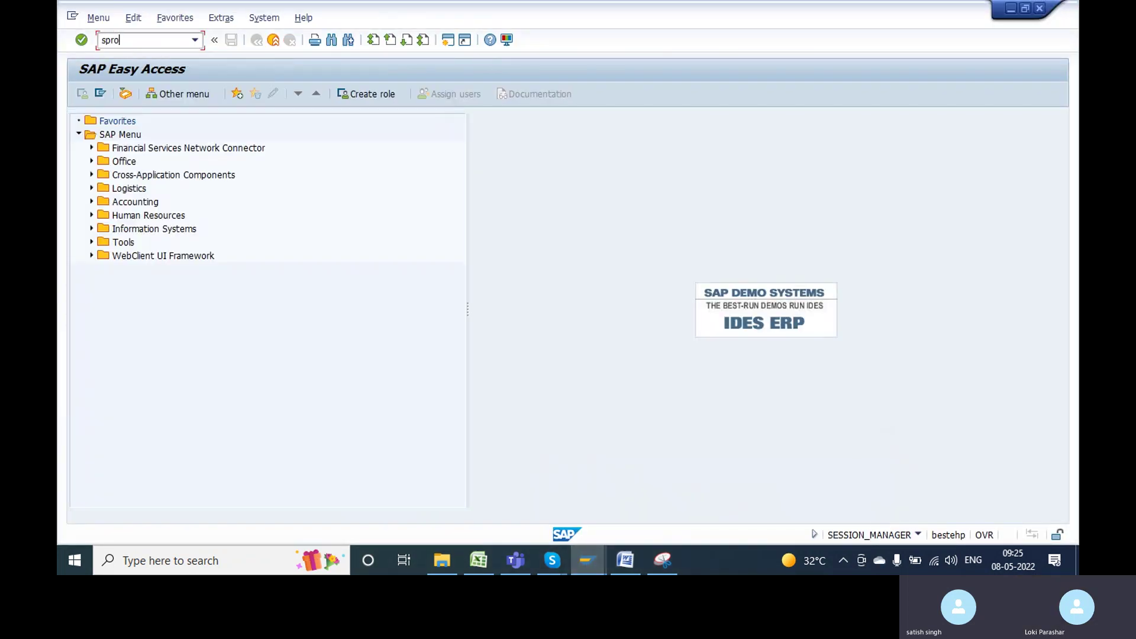
click(150, 96)
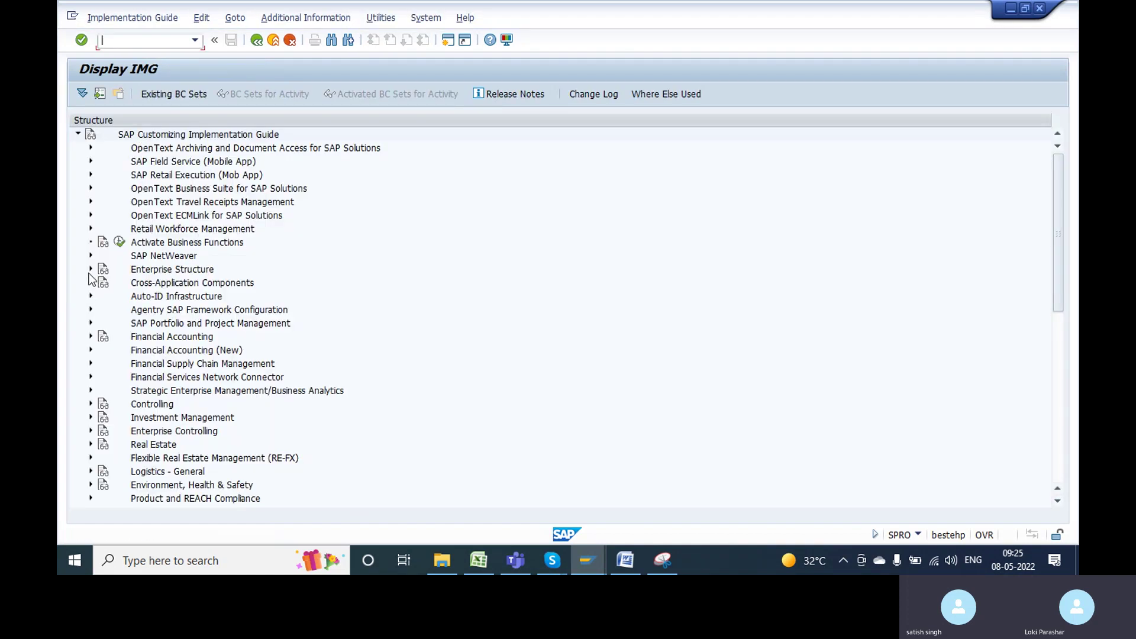
click(90, 269)
click(104, 296)
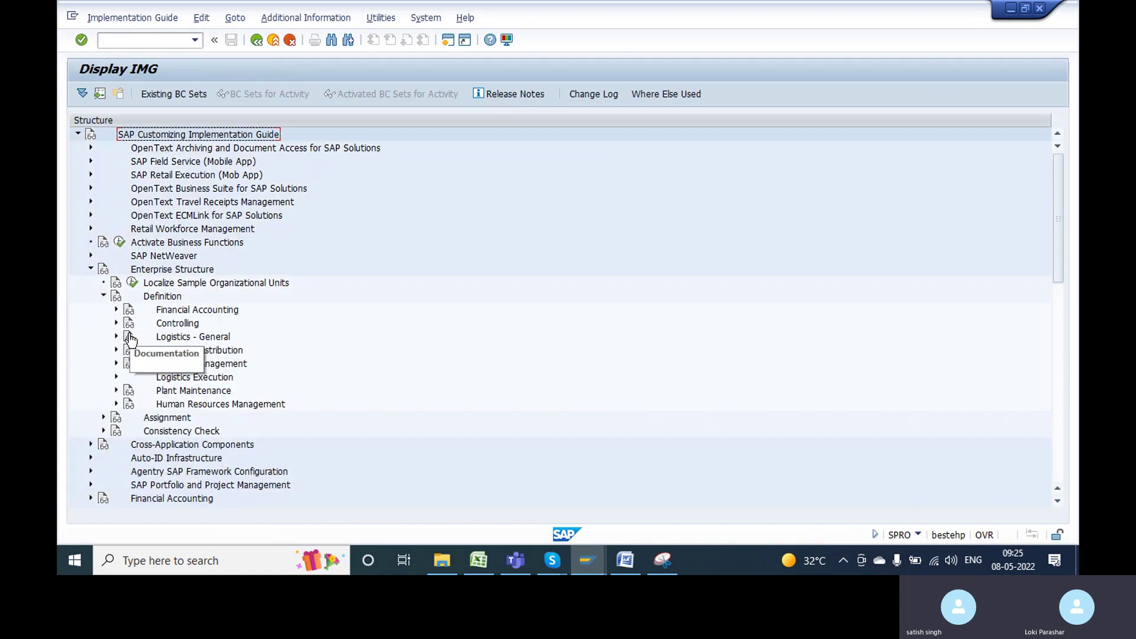
click(176, 310)
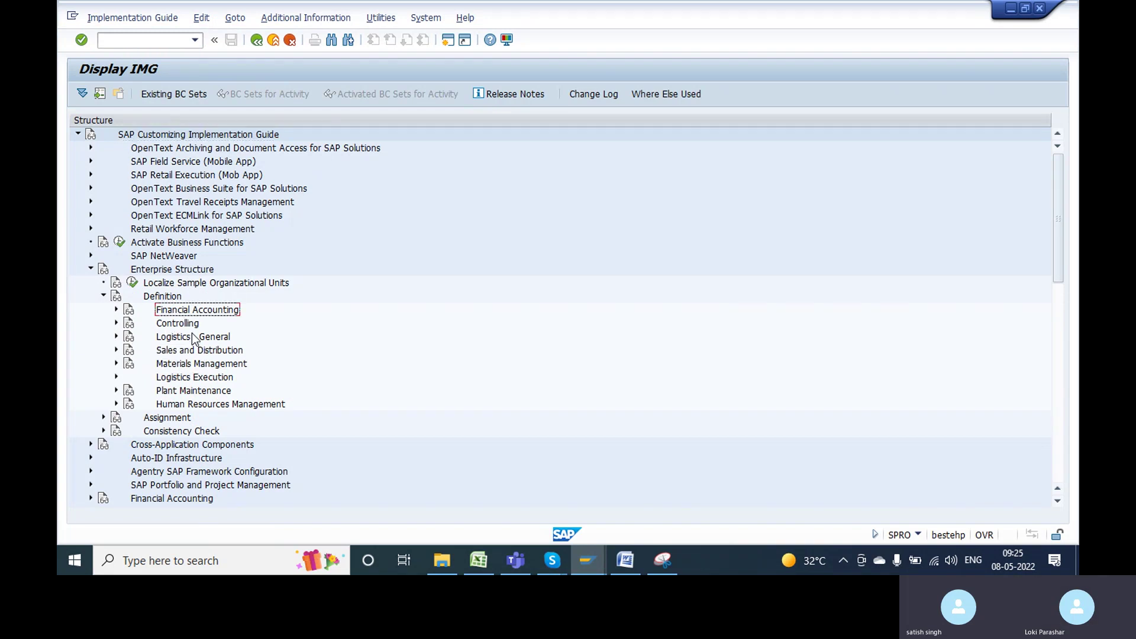
click(193, 337)
click(203, 363)
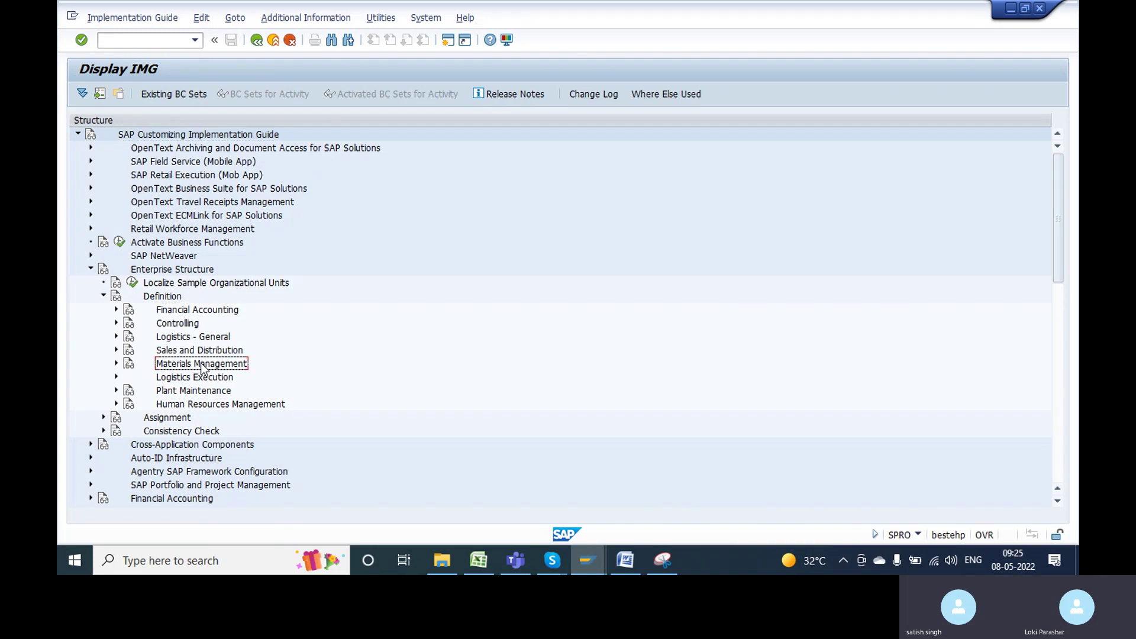
click(117, 363)
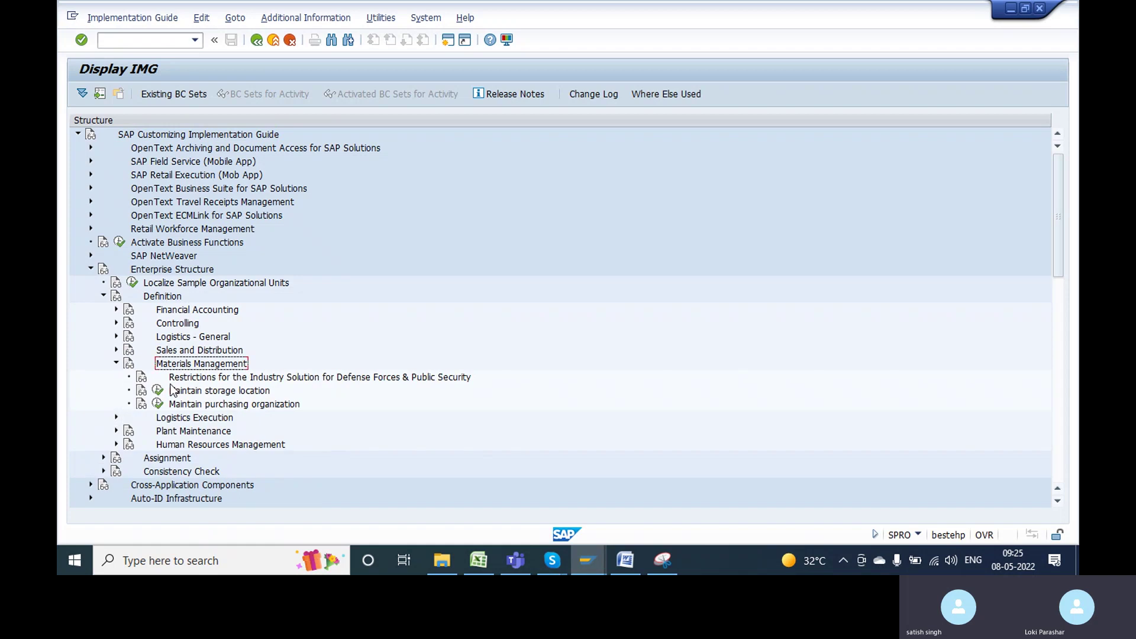
Snip the tree with Maintain storage location highlighted yellow, then open Materials Management documentation
click(229, 391)
click(198, 406)
click(192, 393)
click(192, 403)
click(179, 392)
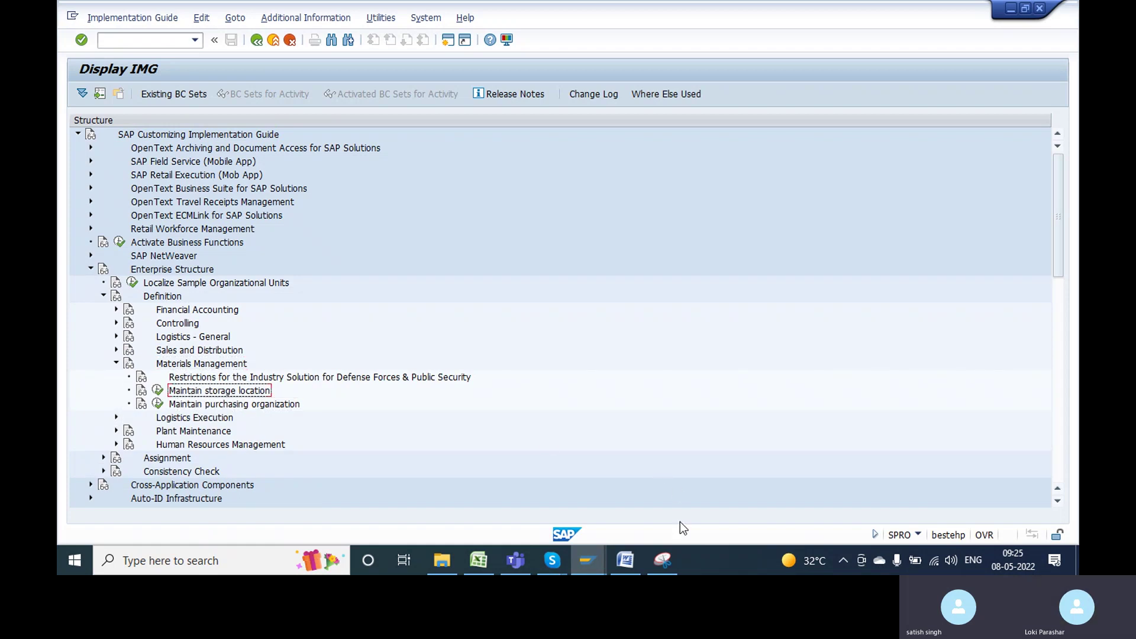
click(663, 559)
click(84, 52)
mouse_move(661, 435)
mouse_down()
mouse_move(132, 274)
mouse_move(59, 168)
mouse_up()
click(400, 78)
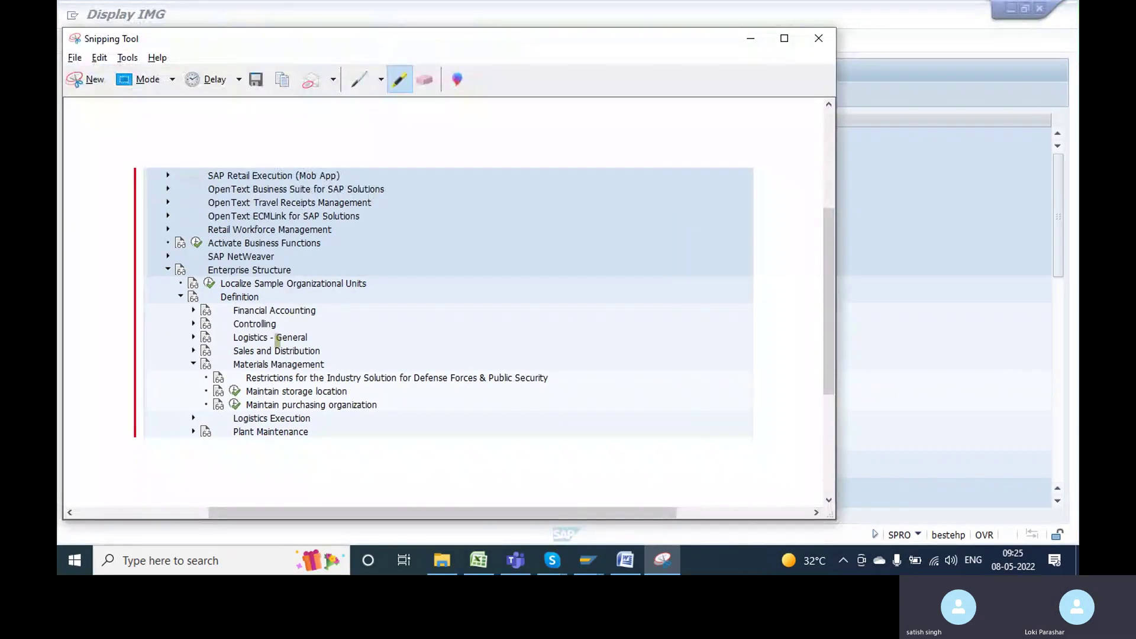
mouse_move(238, 391)
mouse_down()
mouse_move(341, 391)
mouse_move(251, 394)
mouse_up()
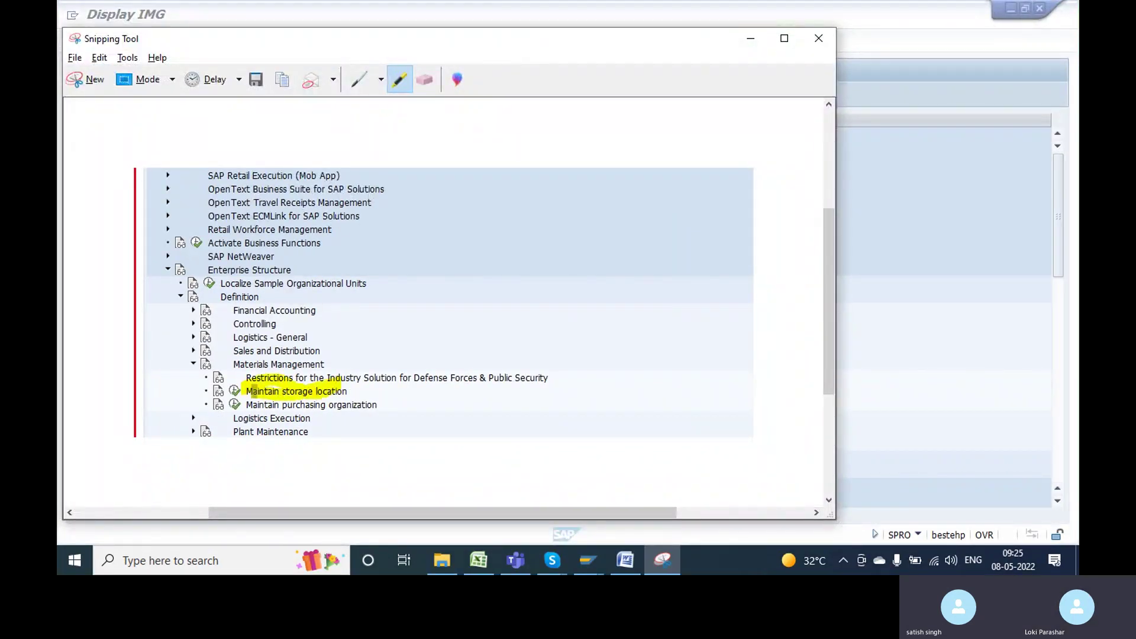
click(920, 252)
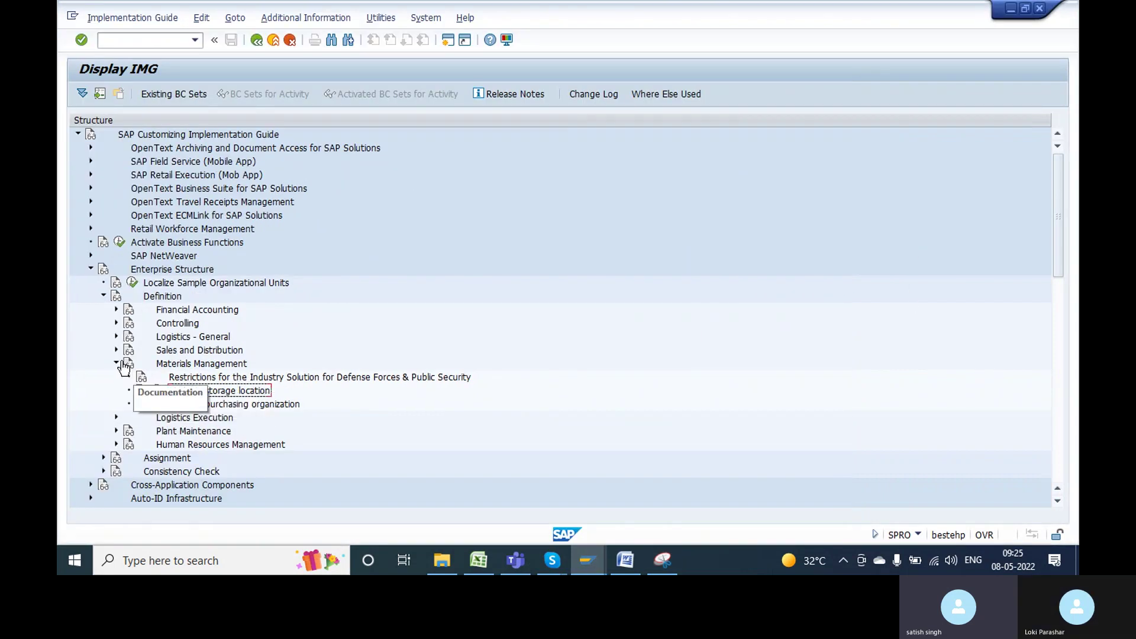
click(129, 363)
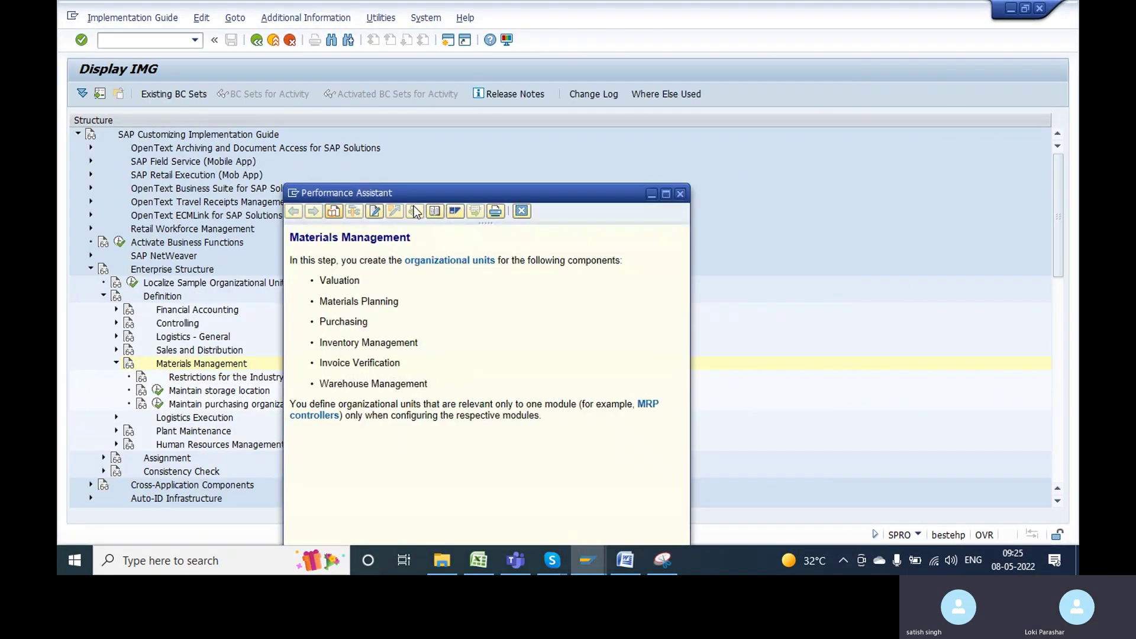
Replace Logistic General with Materials Management in the Word path and copy SAP's Maintain storage location heading
click(618, 560)
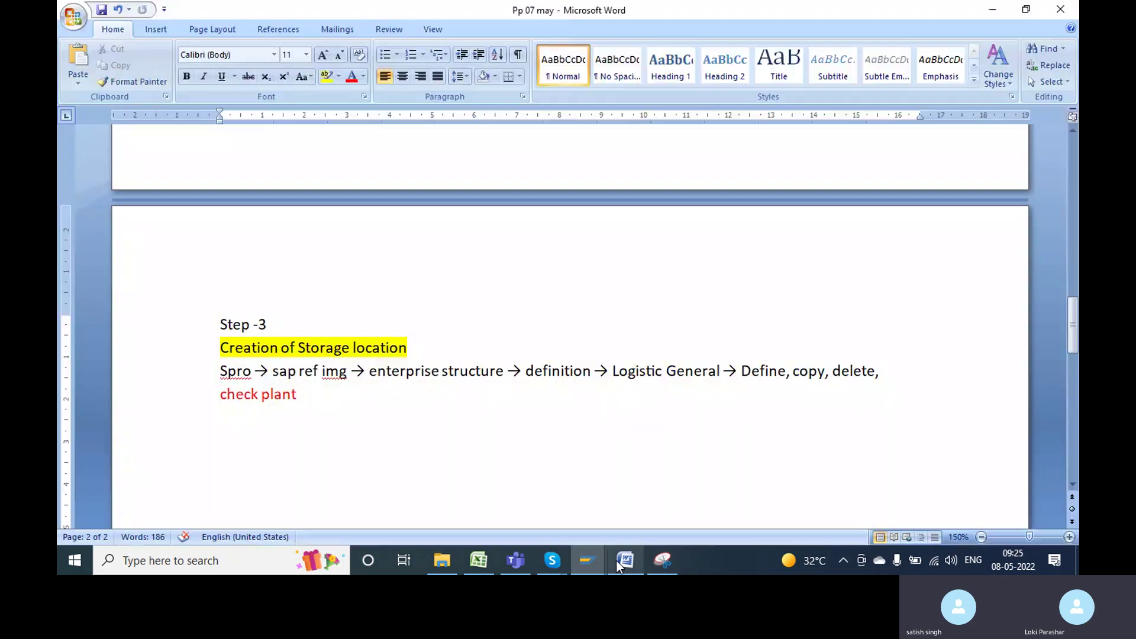
drag(593, 370, 721, 371)
text(Materials Management)
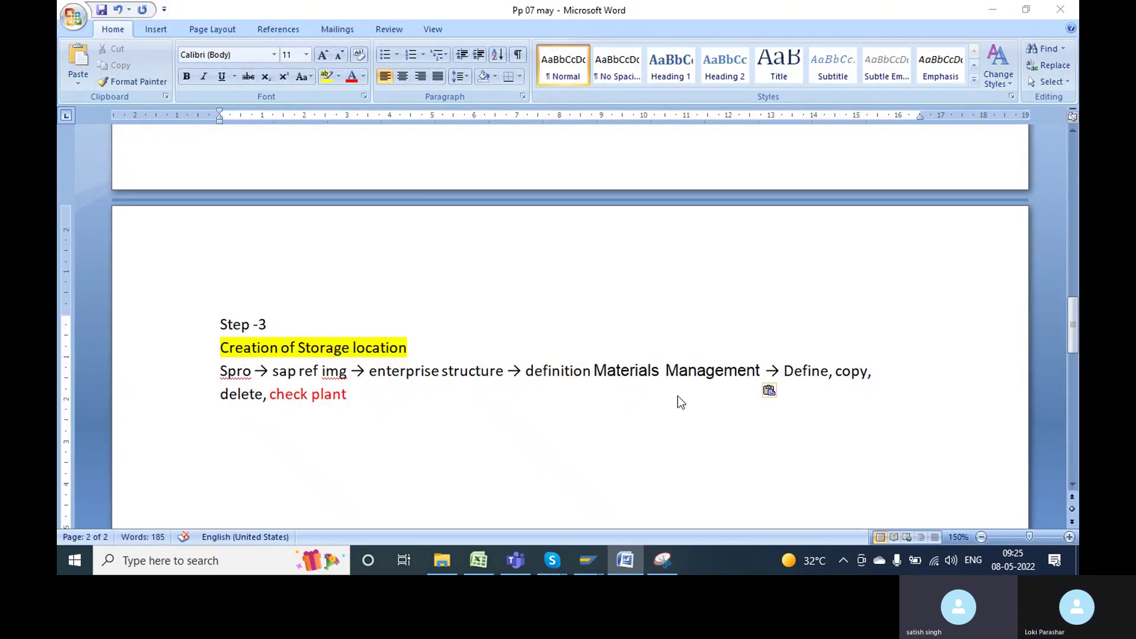
key(alt+Tab)
click(680, 194)
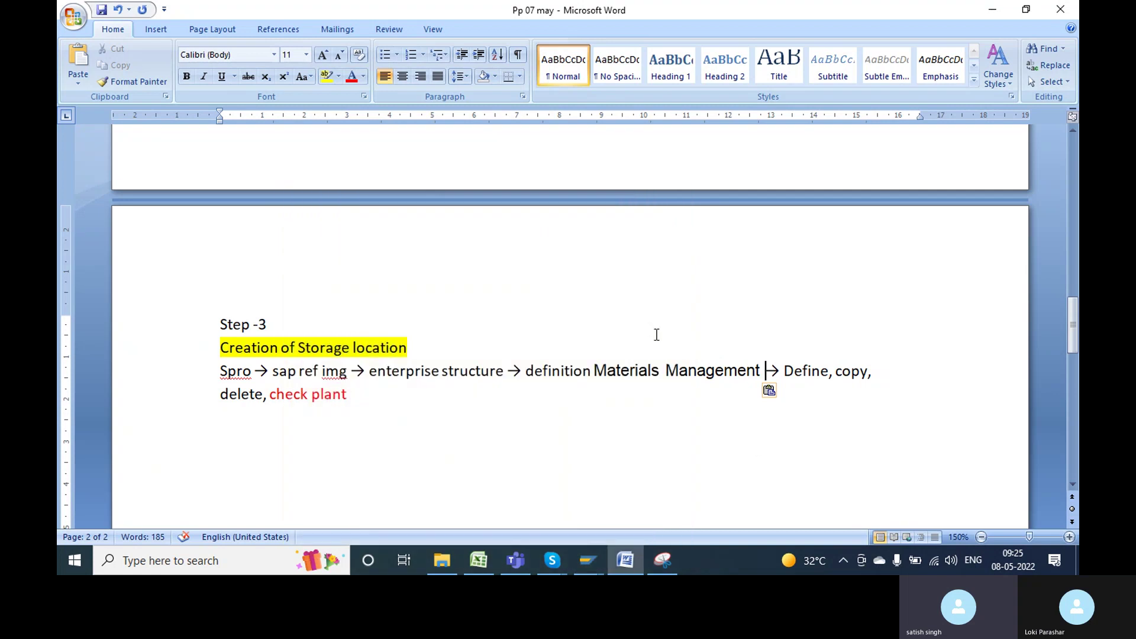
click(594, 565)
click(600, 499)
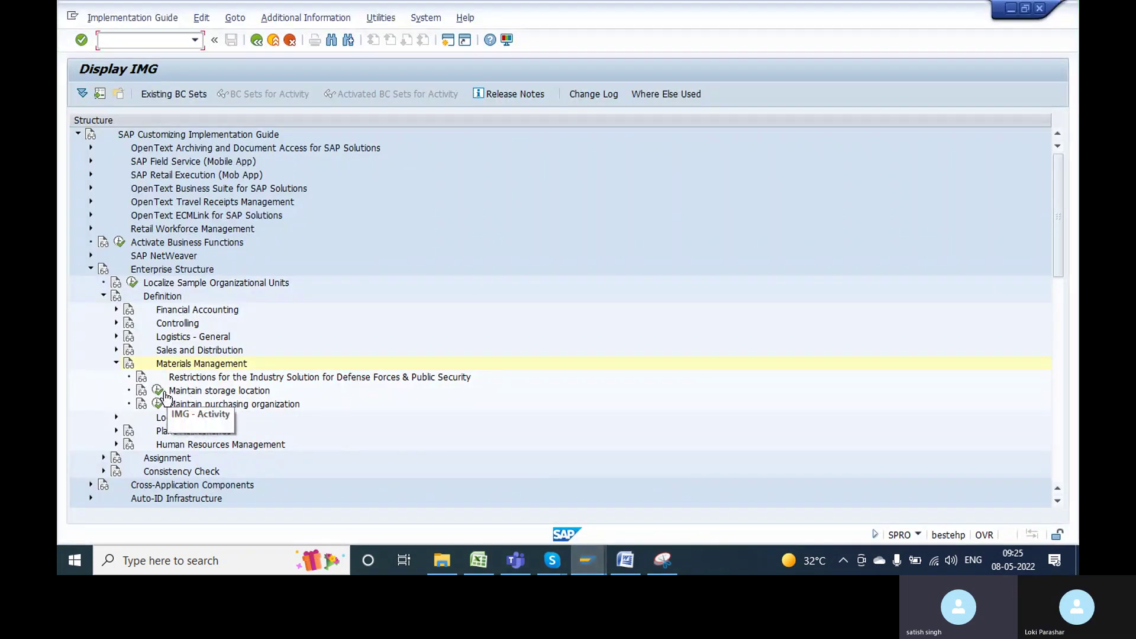
click(141, 391)
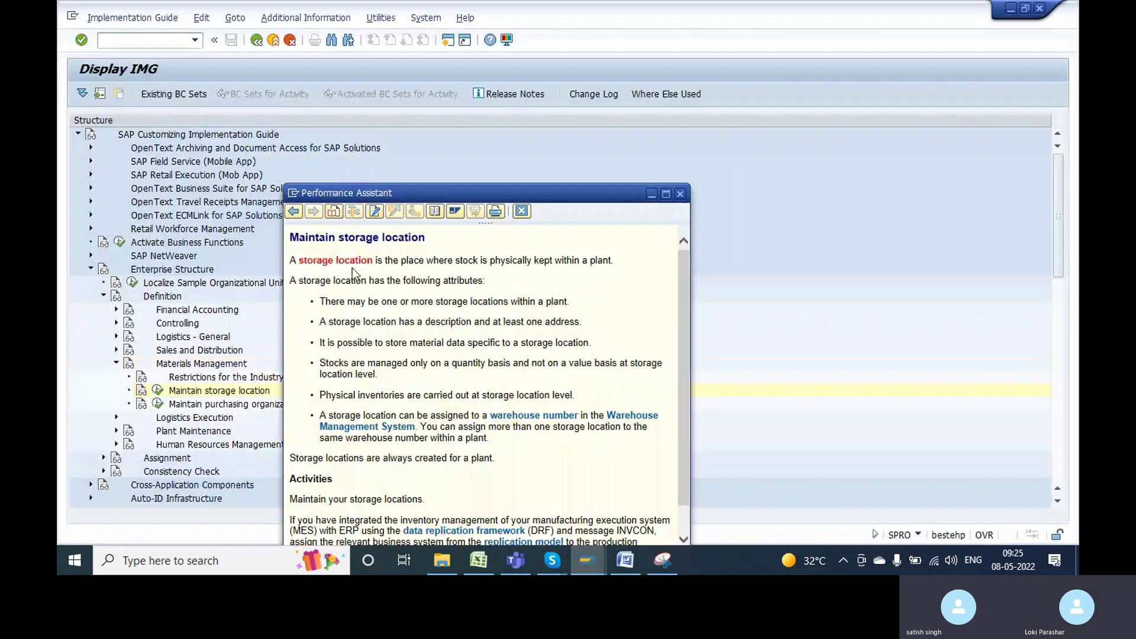
drag(438, 236, 301, 247)
key(ctrl+c)
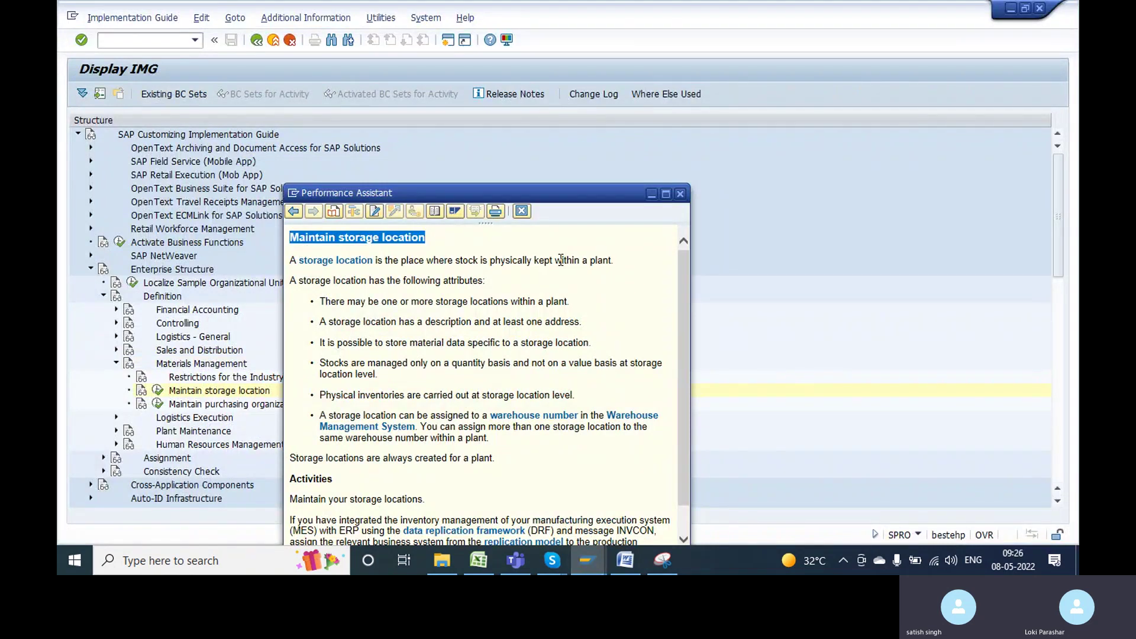
Replace 'Define, copy, delete, check plant' with Maintain storage location, matching the path's formatting via Format Painter
click(626, 561)
drag(788, 373, 770, 403)
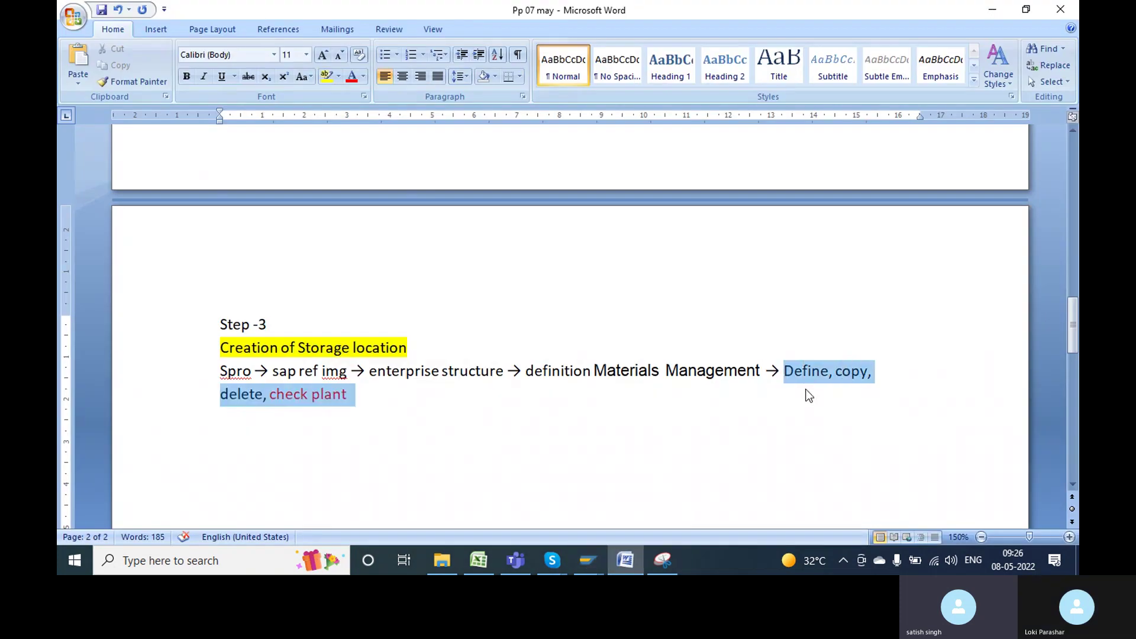
key(ctrl+v)
mouse_move(559, 366)
mouse_down()
mouse_move(573, 372)
mouse_move(276, 393)
mouse_up()
click(132, 82)
click(776, 490)
Paste SAP's storage location definition sentence on a new line under the Word heading
key(alt+Tab)
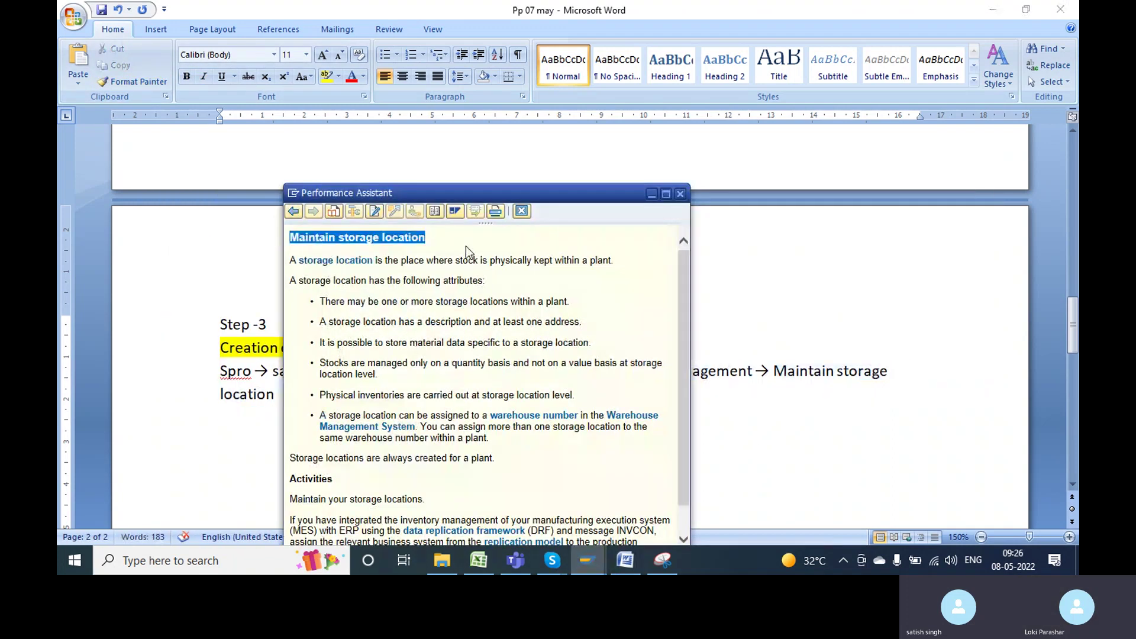
drag(616, 255, 276, 259)
key(ctrl+c)
key(alt+Tab)
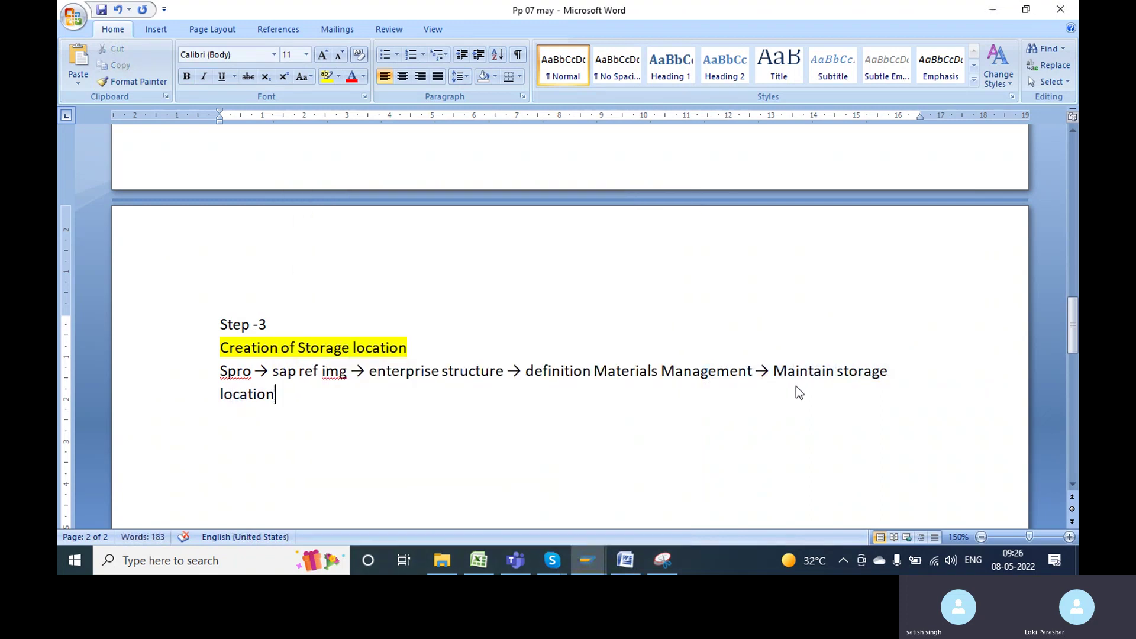
key(Return)
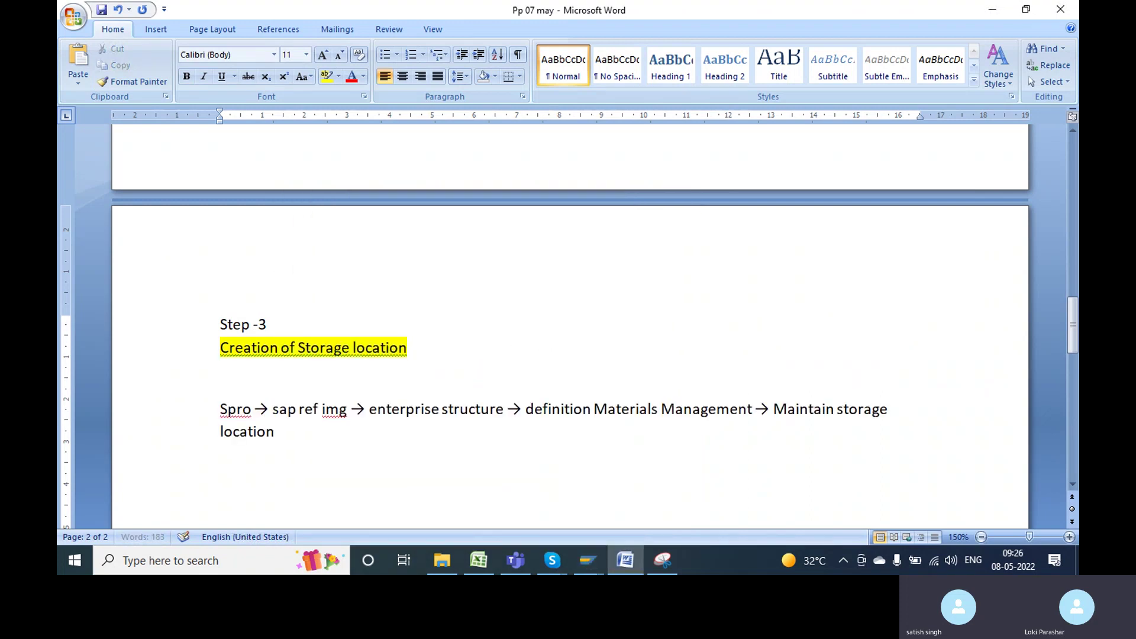
key(ctrl+v)
key(Return)
drag(484, 384, 504, 403)
drag(601, 391, 697, 390)
click(453, 460)
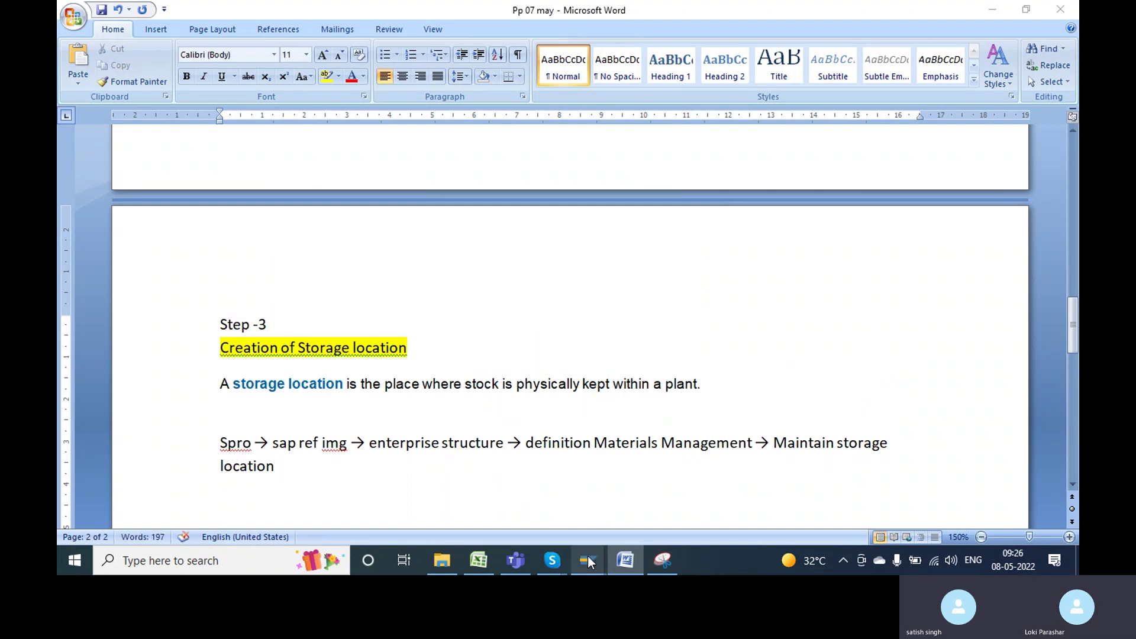
Run Maintain storage location from the implementation guide, move the plant prompt, and view plant 8805 in Excel
mouse_move(588, 556)
click(556, 512)
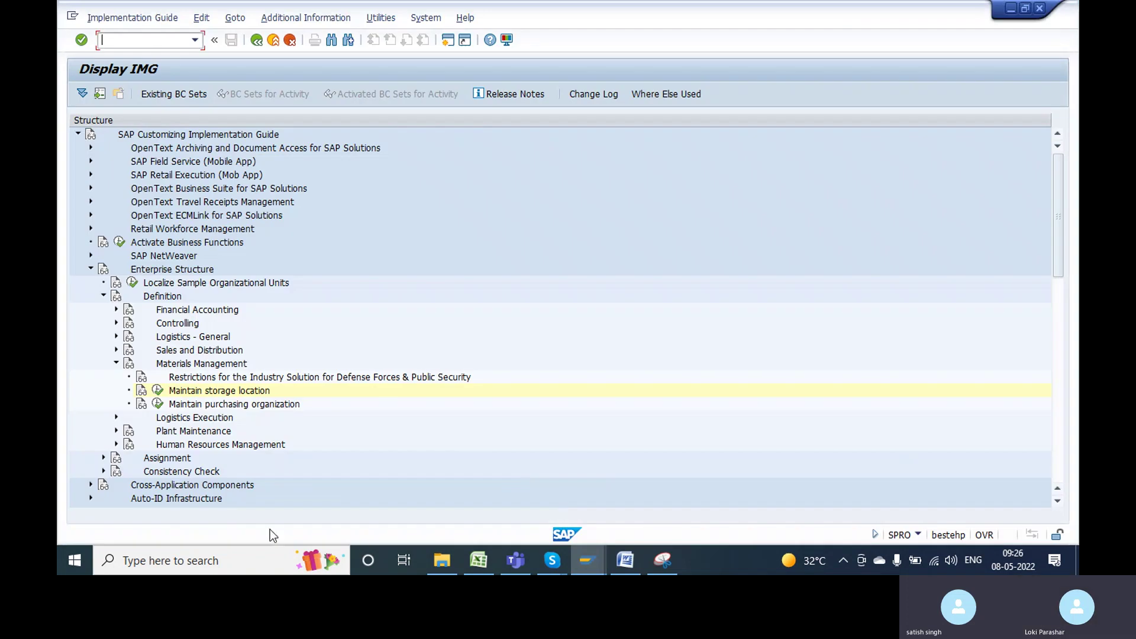
click(156, 391)
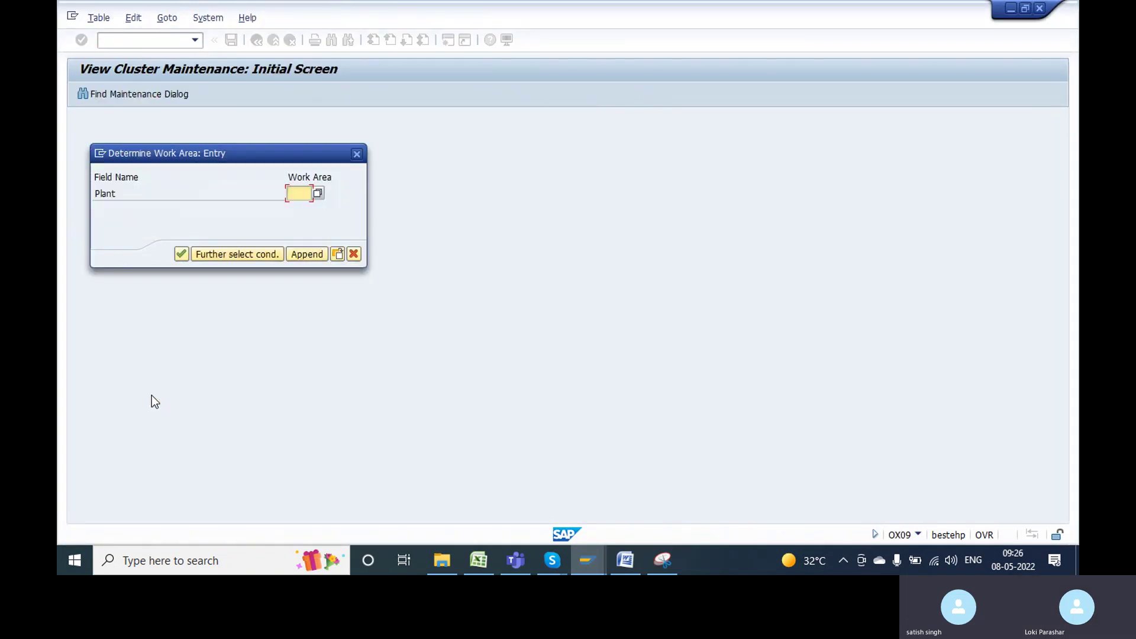
drag(245, 152, 648, 157)
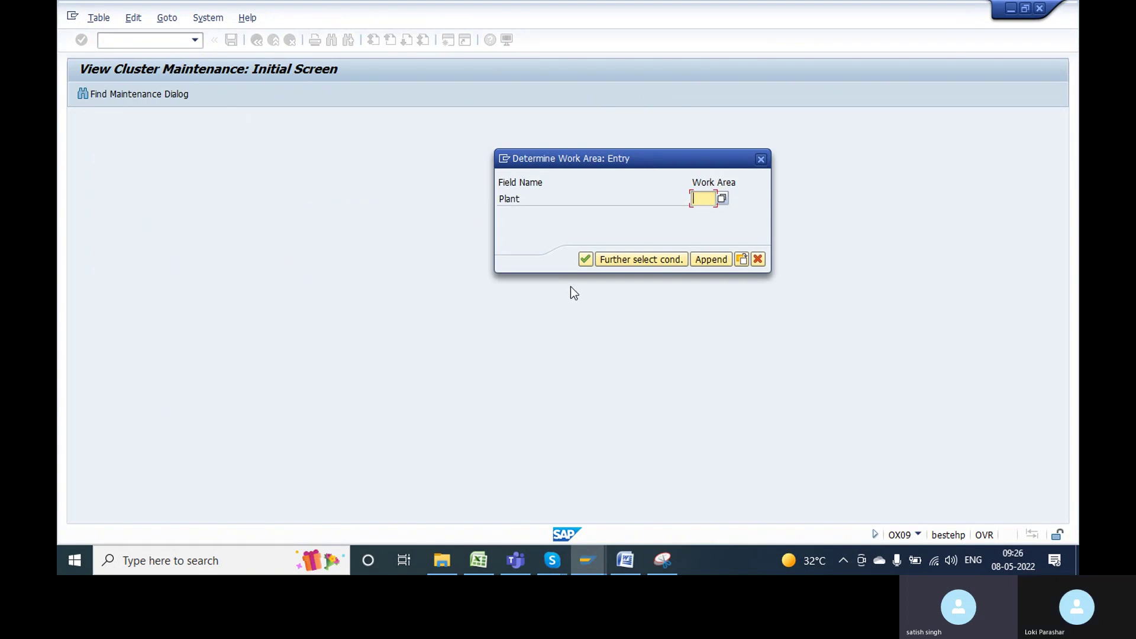
click(485, 551)
click(708, 373)
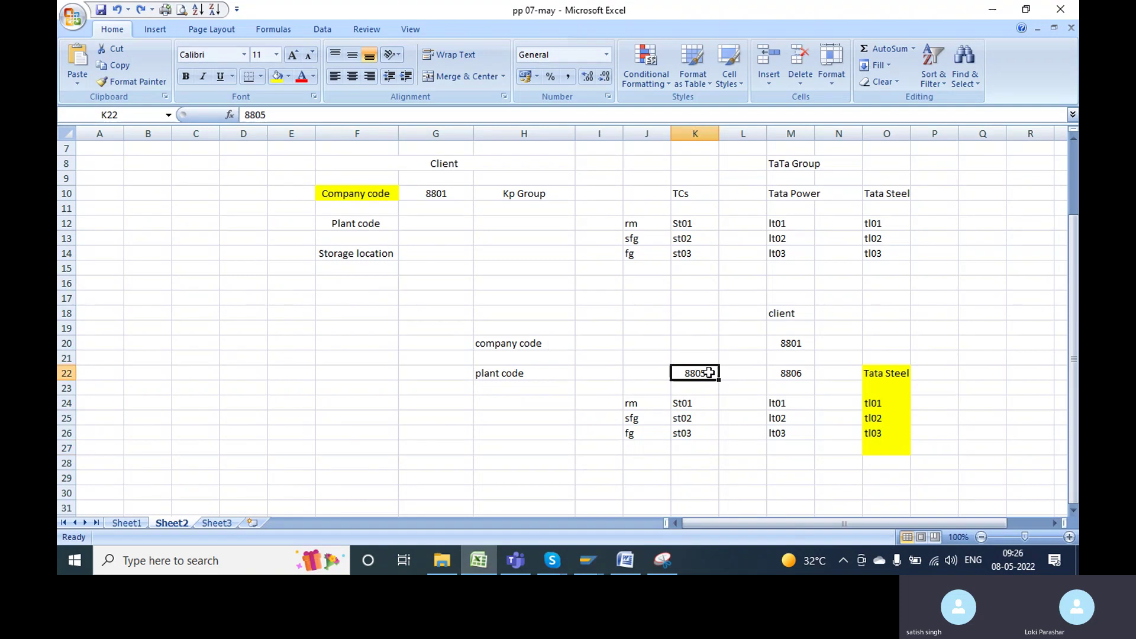
Copy TCs storage locations St01–st03 into Tata Power's cells, undoing the extra paste into the next columns
click(683, 195)
drag(682, 210, 689, 269)
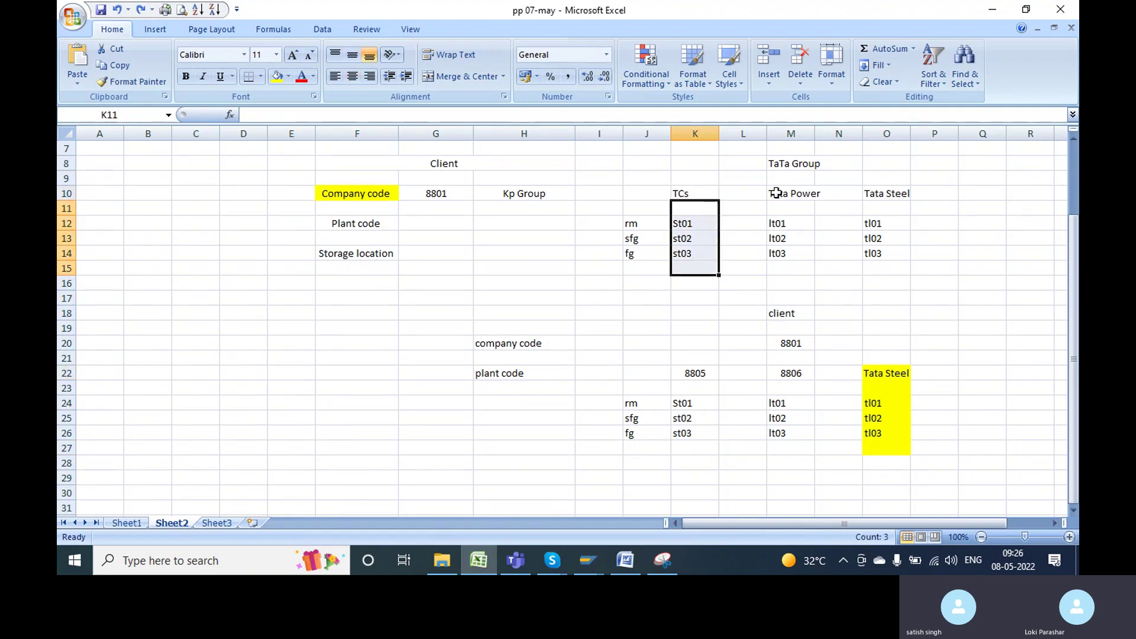
click(774, 194)
drag(793, 219, 793, 260)
drag(684, 220, 698, 256)
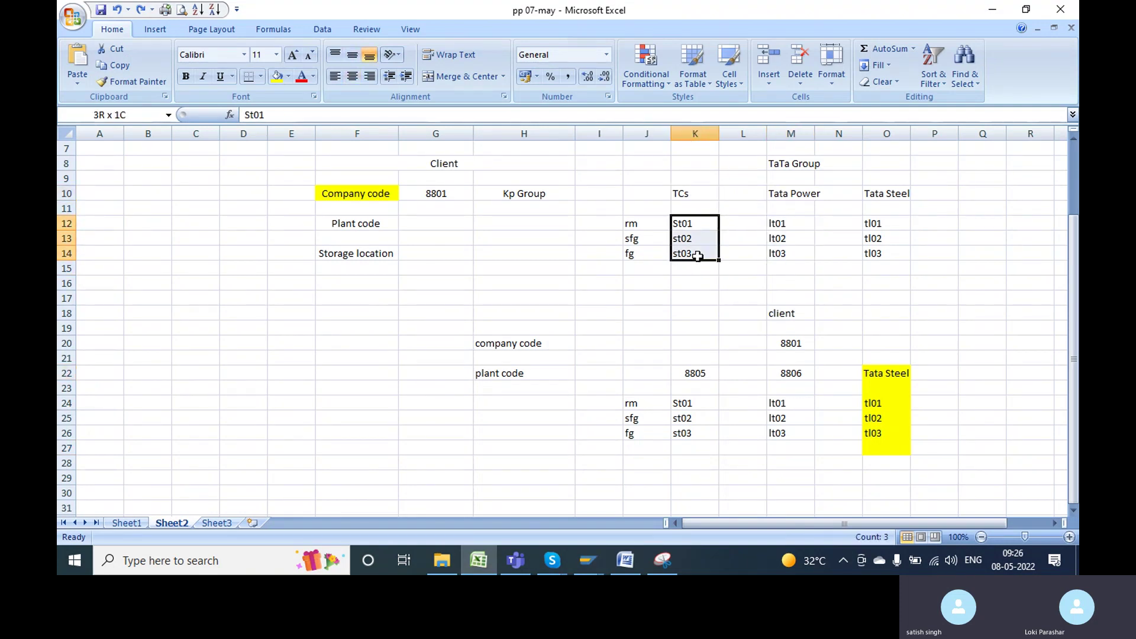
key(ctrl+c)
click(796, 223)
key(ctrl+v)
key(ctrl+v)
drag(828, 223, 839, 268)
text(z)
key(ctrl+z)
key(ctrl+z)
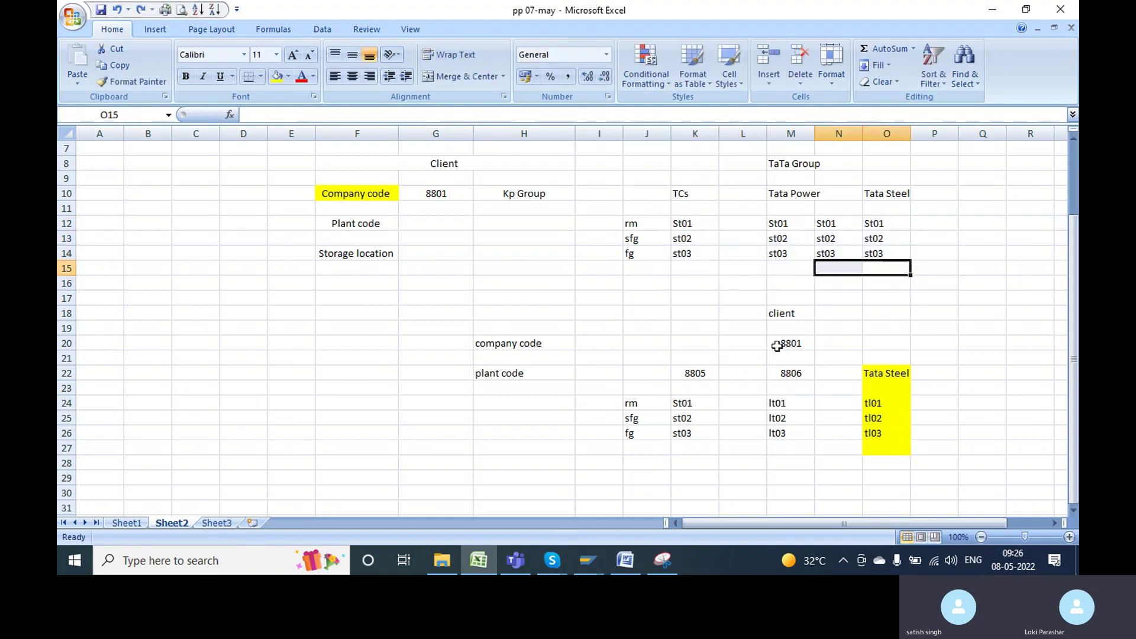
Reselect the TCs and Tata Power blocks, then cancel the pending copy and clear the selection
click(693, 241)
drag(693, 198, 687, 254)
drag(784, 197, 798, 251)
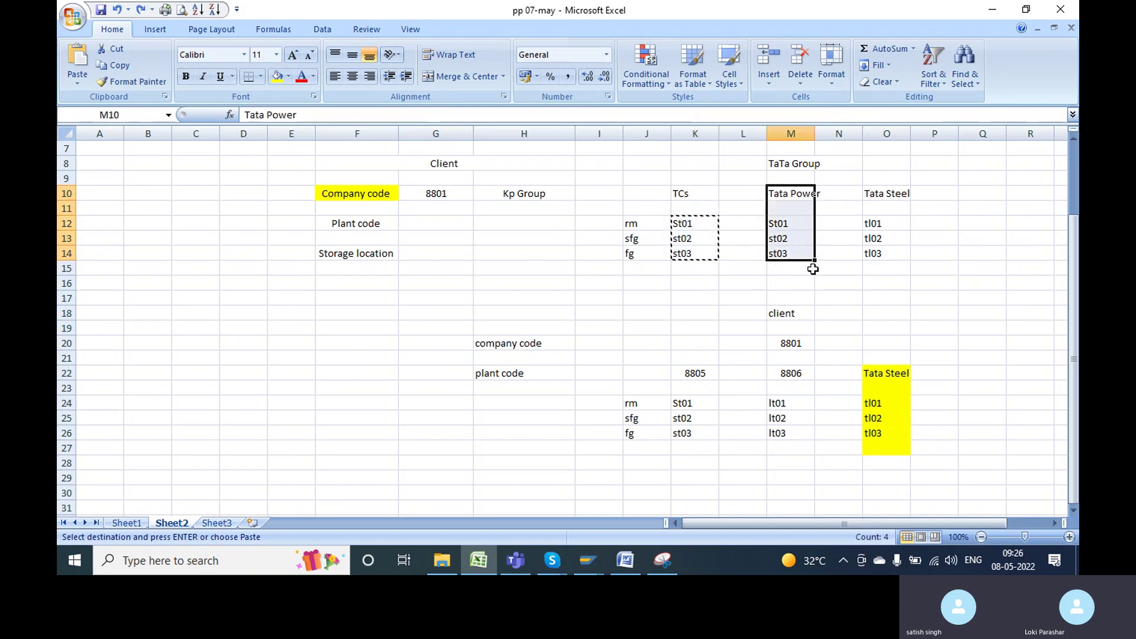
click(792, 269)
key(Escape)
click(792, 301)
click(662, 559)
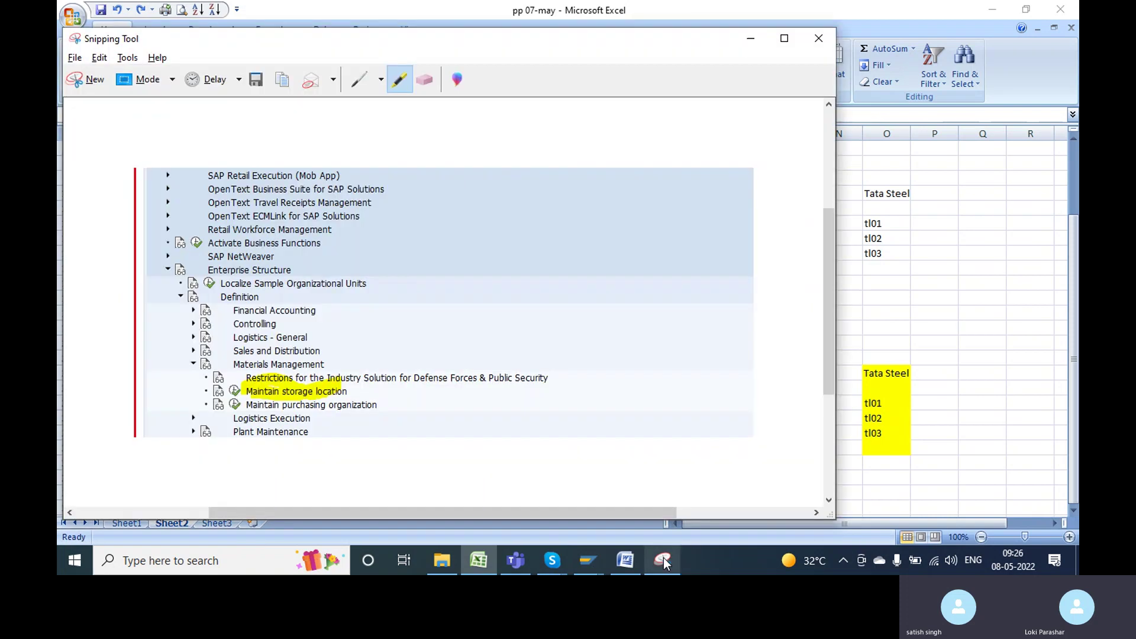
Snip the TaTa Group table and draw a red arrow from Tata Power's St01 toward Tata Steel
click(89, 78)
drag(644, 157, 1030, 288)
click(831, 71)
mouse_move(836, 171)
mouse_down()
mouse_move(881, 128)
mouse_move(890, 134)
mouse_up()
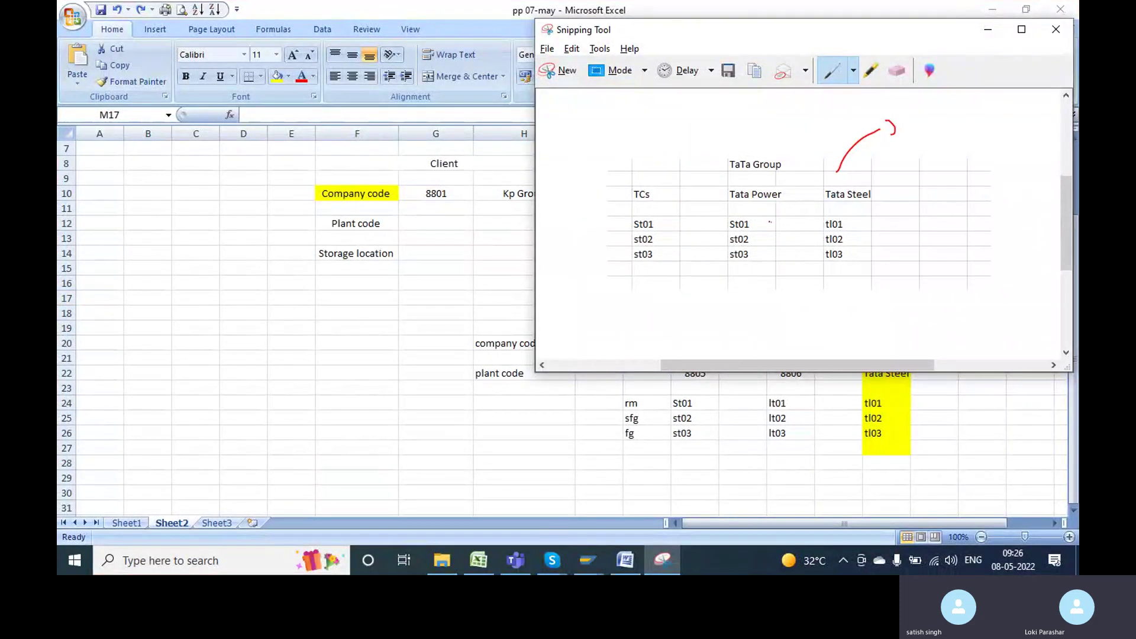
mouse_move(741, 214)
mouse_down()
mouse_move(738, 235)
mouse_move(819, 196)
mouse_move(913, 124)
mouse_up()
drag(913, 124, 885, 133)
Link TCs St01 and st03 to Tata Power in red and box the empty column beside Tata Steel
mouse_move(662, 214)
mouse_down()
mouse_move(628, 233)
mouse_move(680, 210)
mouse_move(676, 152)
mouse_move(801, 101)
mouse_move(840, 113)
mouse_up()
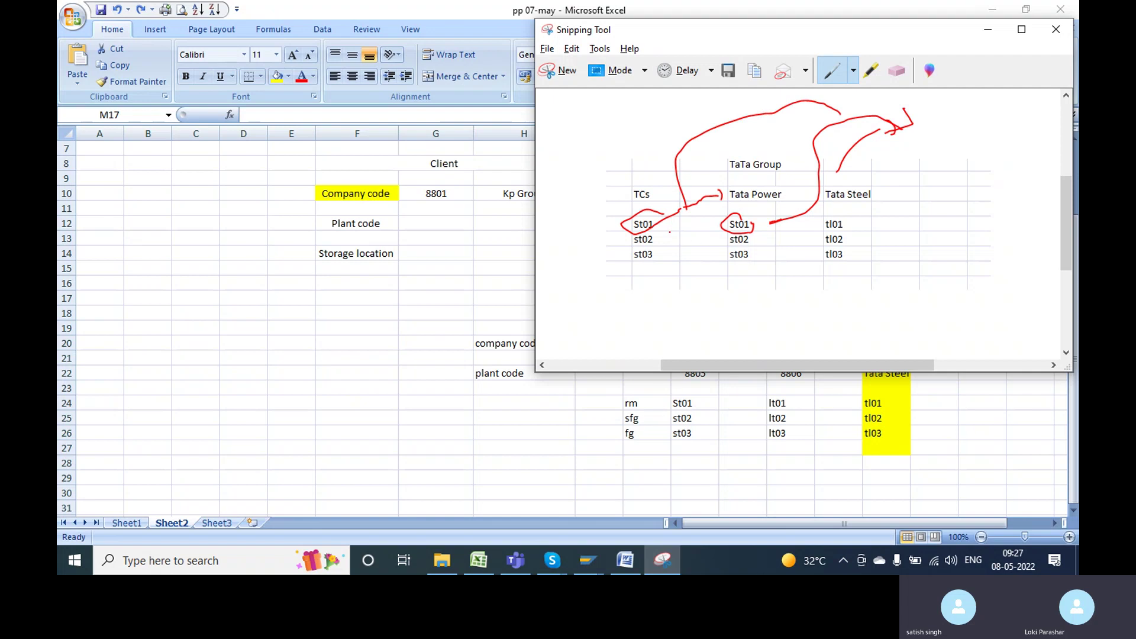
mouse_move(641, 266)
mouse_down()
mouse_move(674, 300)
mouse_move(743, 270)
mouse_up()
mouse_move(918, 140)
mouse_down()
mouse_move(969, 134)
mouse_move(946, 177)
mouse_move(929, 177)
mouse_up()
drag(923, 155, 899, 151)
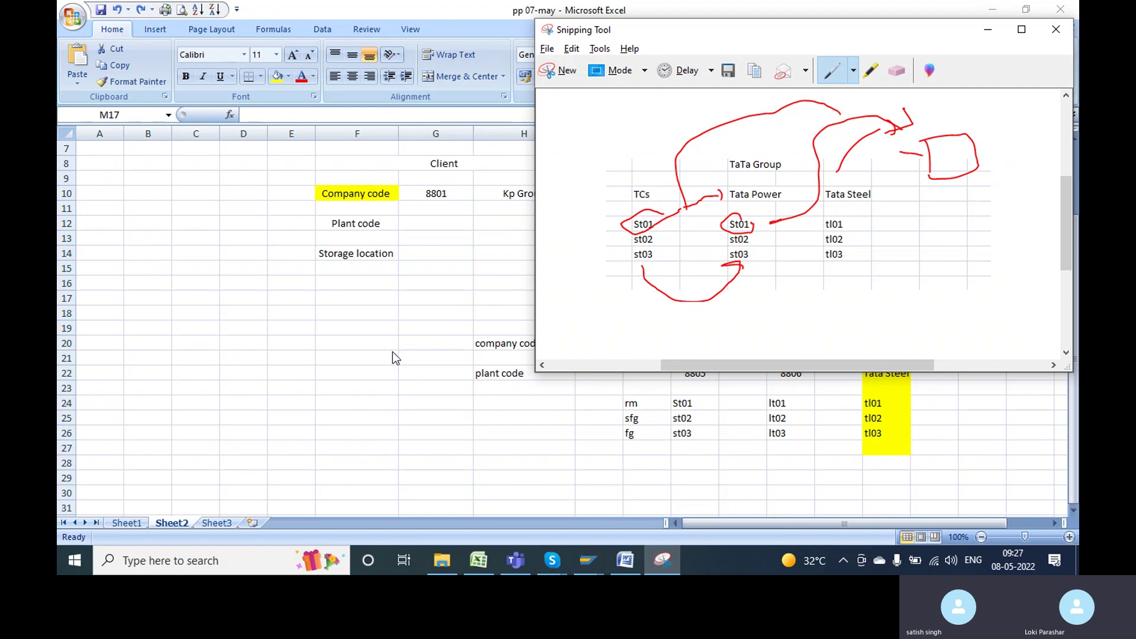
key(alt+Tab)
scroll(511, 367, down, 2)
click(696, 369)
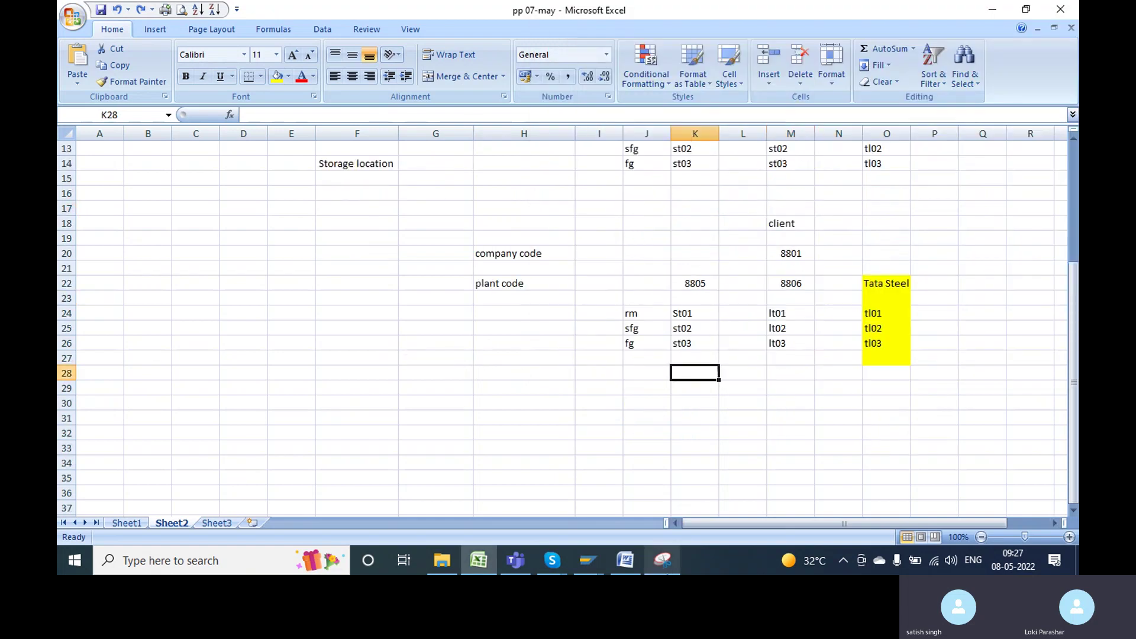
Snip the client and plant code table and add three red arrows around the grid
click(662, 559)
click(561, 72)
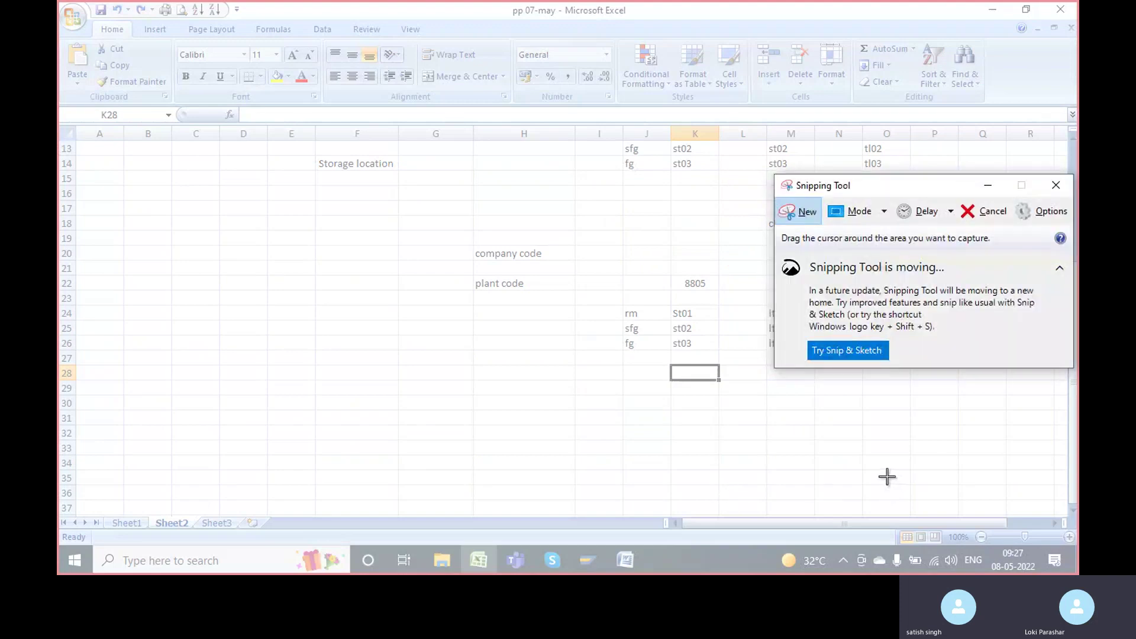
key(Escape)
key(alt+Tab)
click(970, 478)
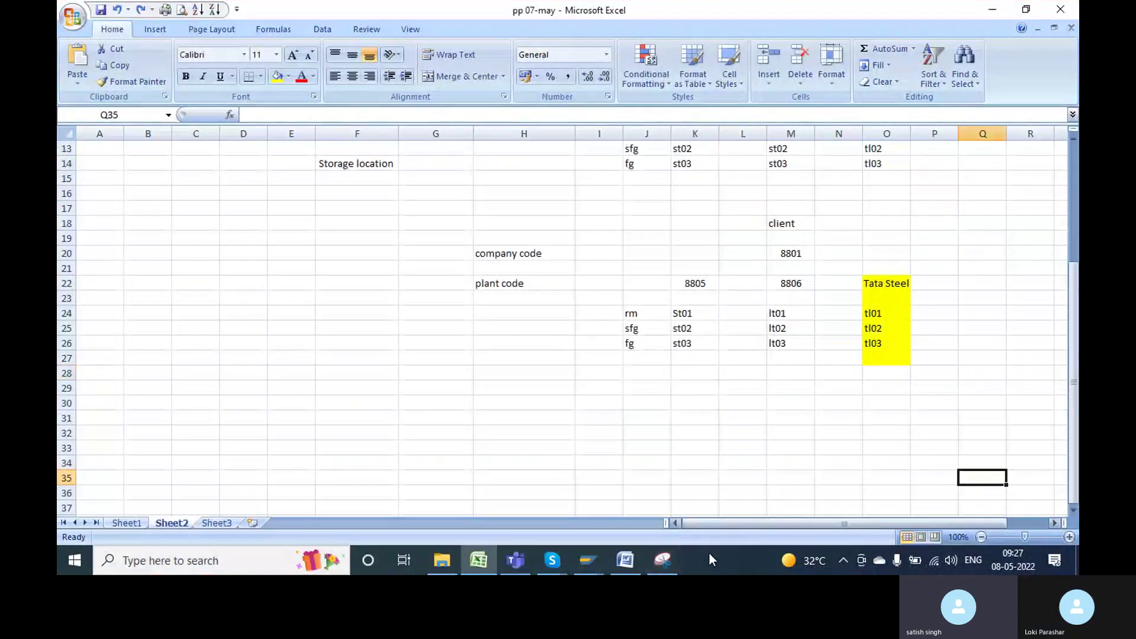
click(661, 560)
click(806, 210)
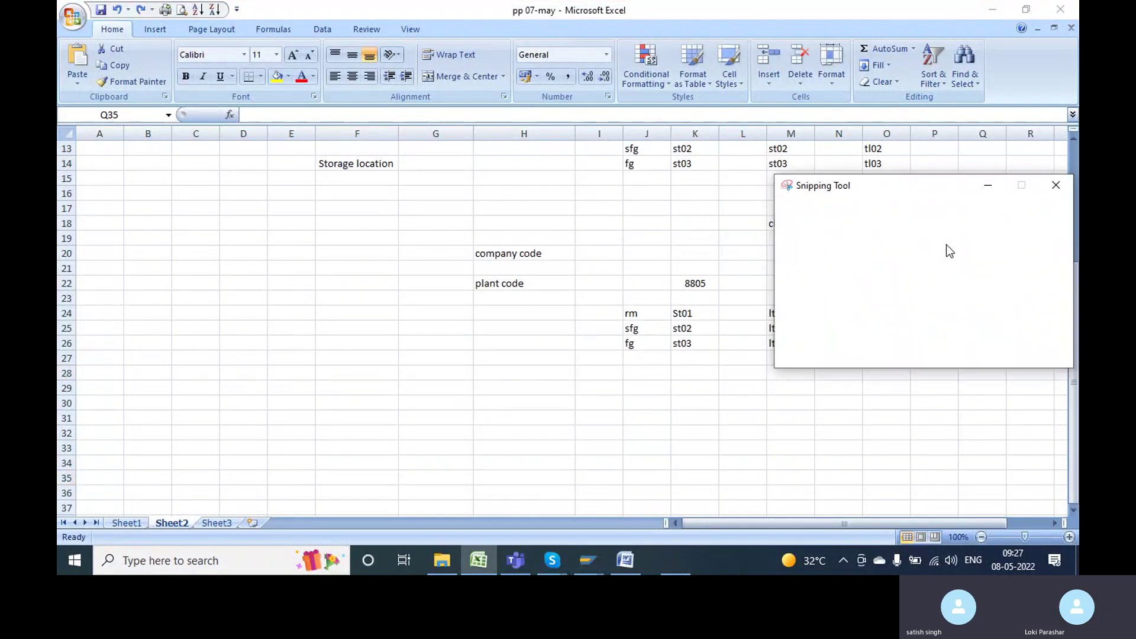
drag(556, 174, 1069, 443)
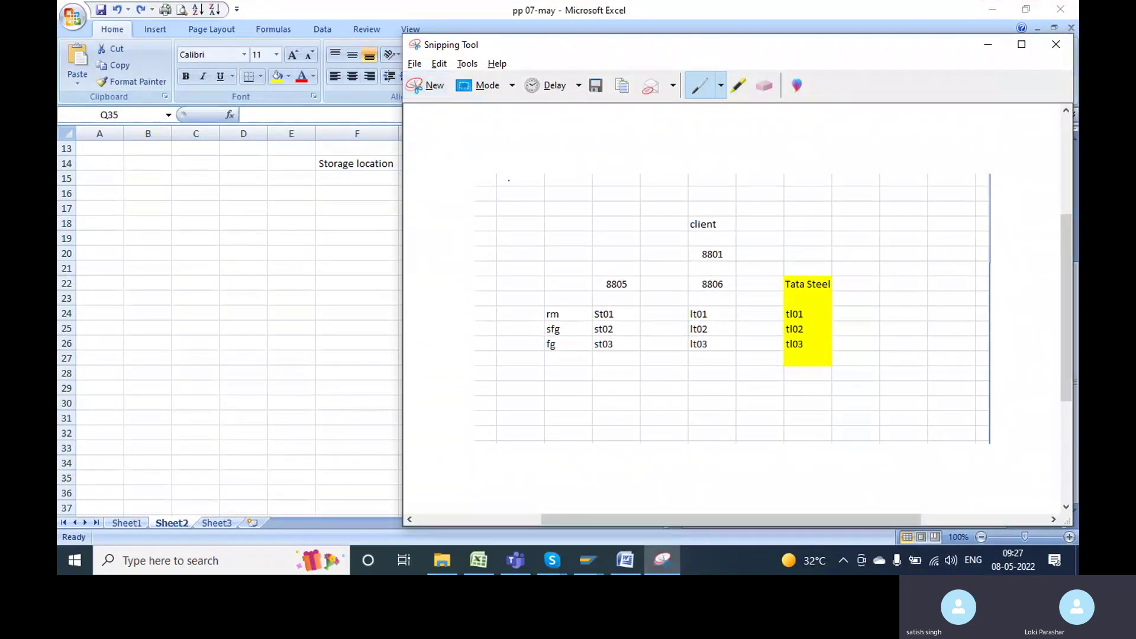
drag(455, 175, 501, 136)
drag(494, 196, 545, 168)
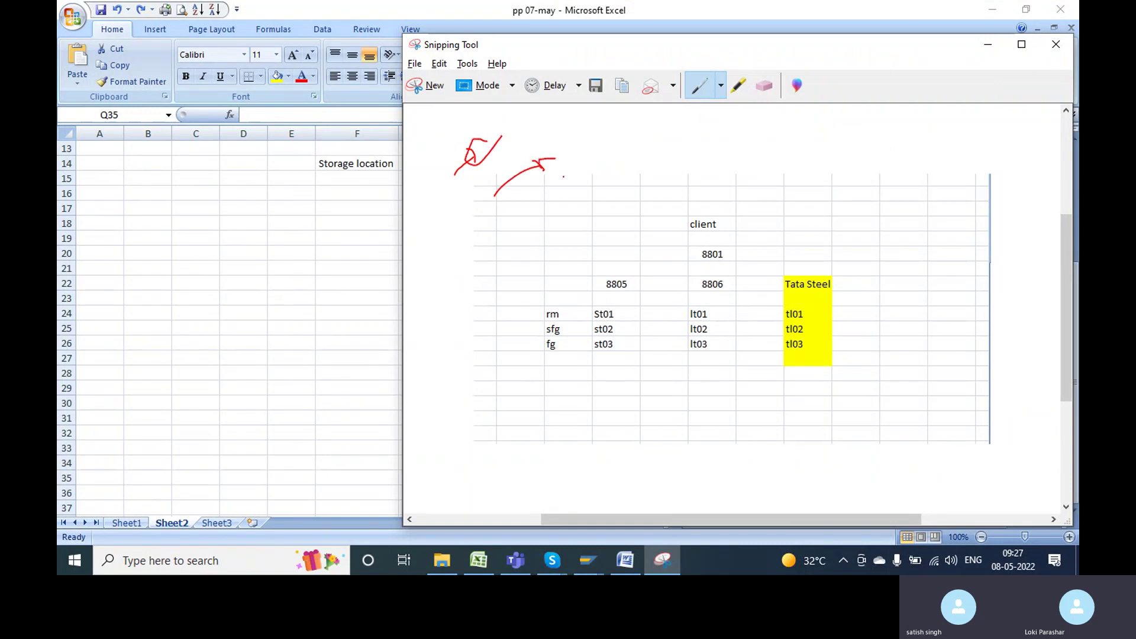
mouse_move(417, 424)
mouse_down()
mouse_move(456, 390)
mouse_move(461, 408)
mouse_move(448, 379)
mouse_up()
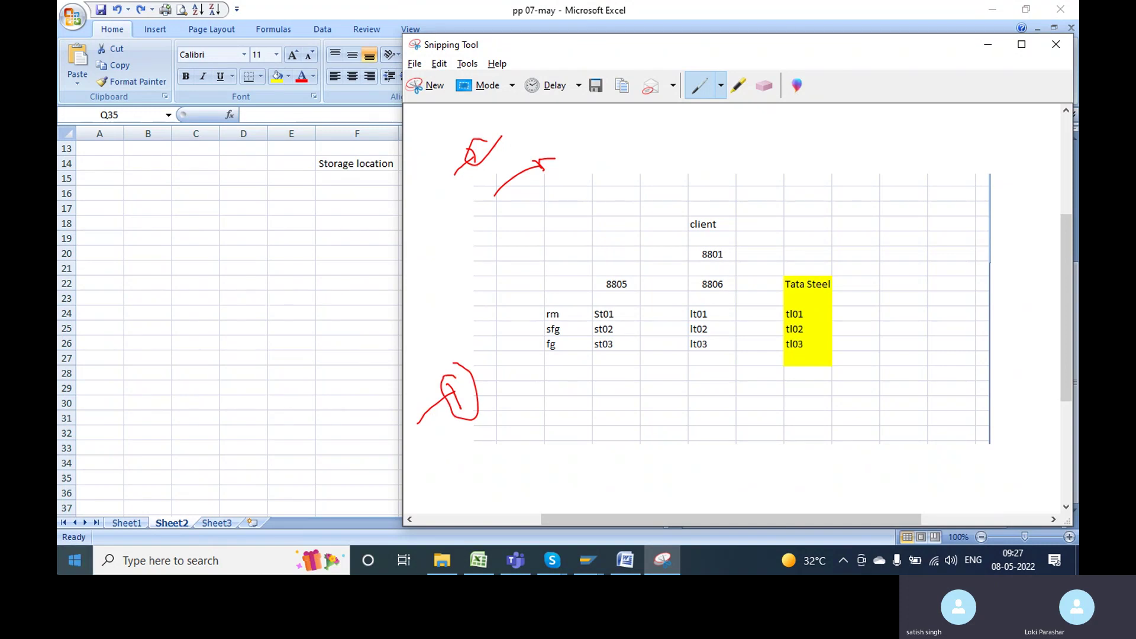
Move the snip window, circle 8805 in red then erase it, and select the client label in M18
mouse_move(602, 562)
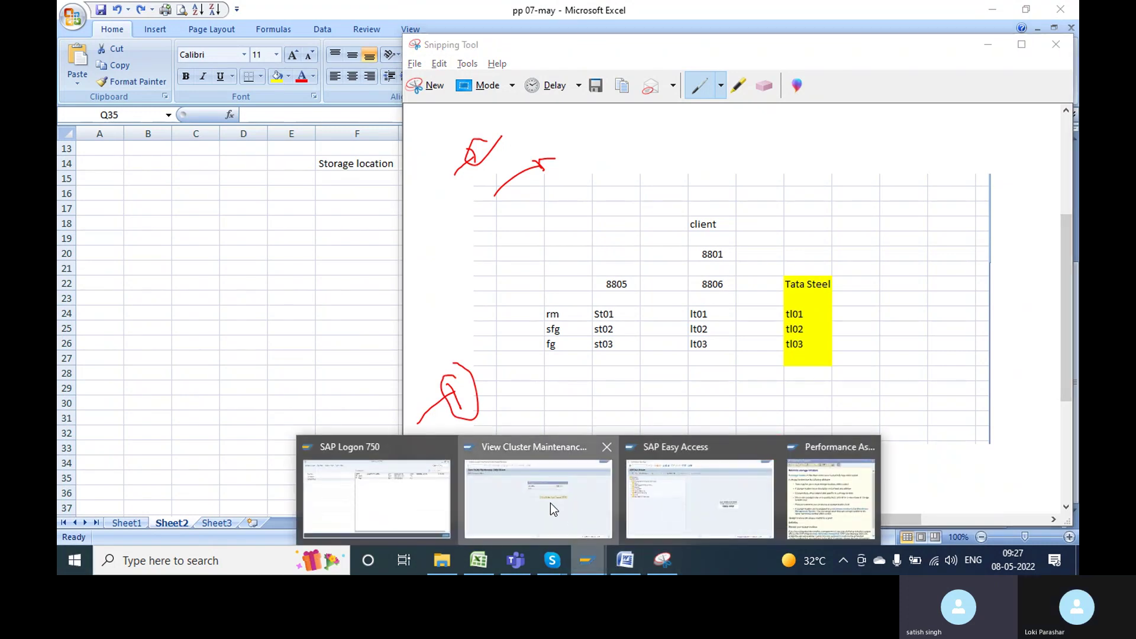
click(550, 503)
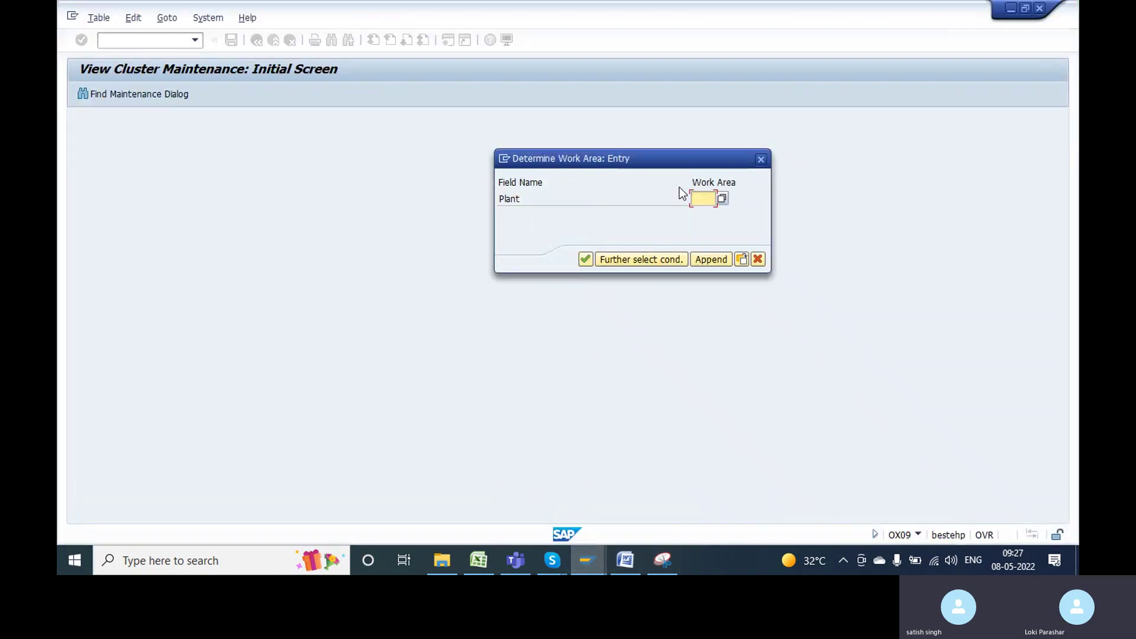
click(592, 559)
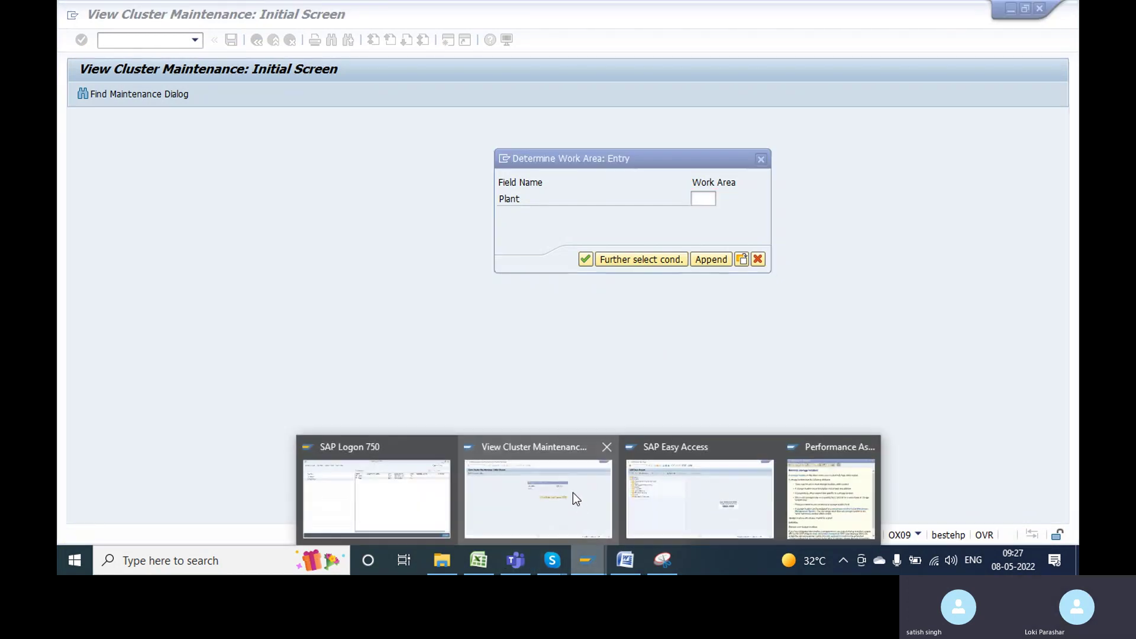
click(479, 559)
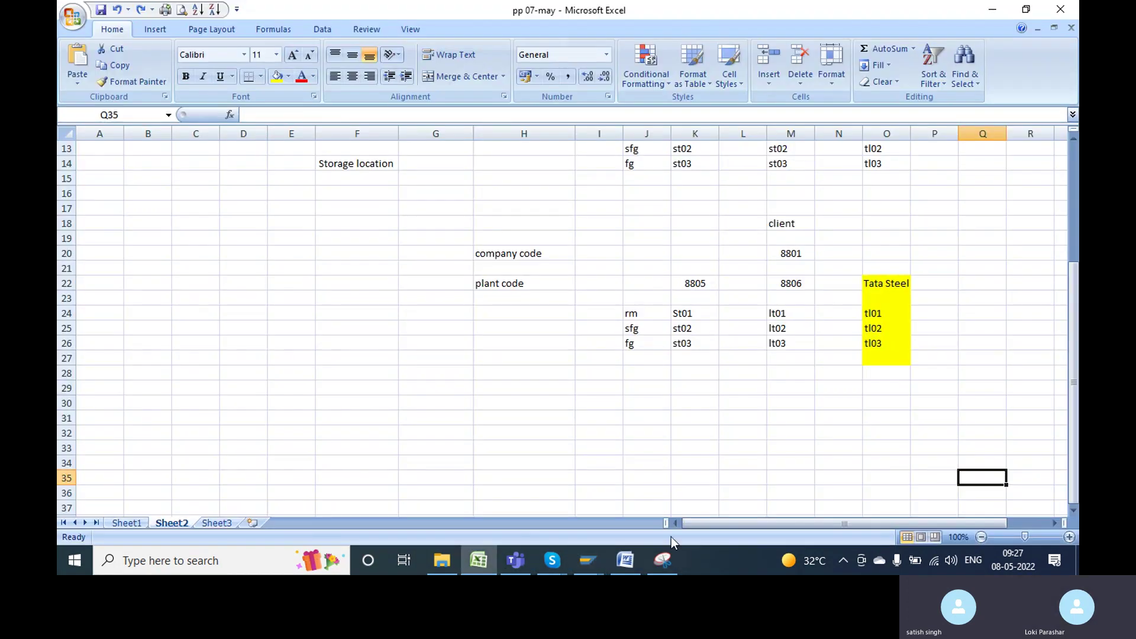
click(663, 559)
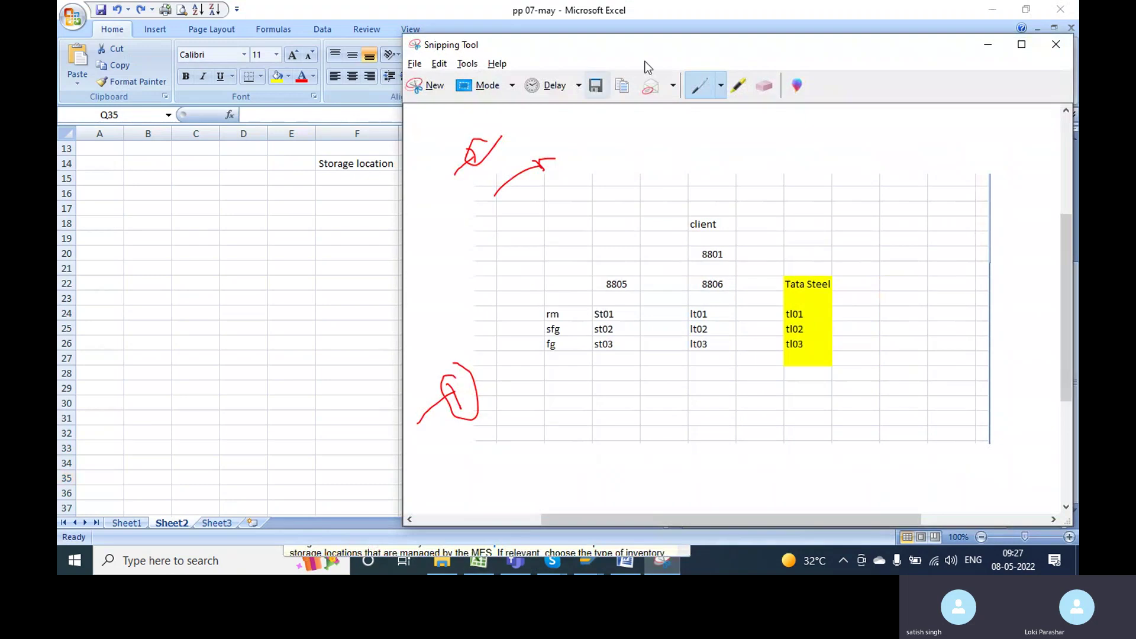
drag(687, 52, 435, 30)
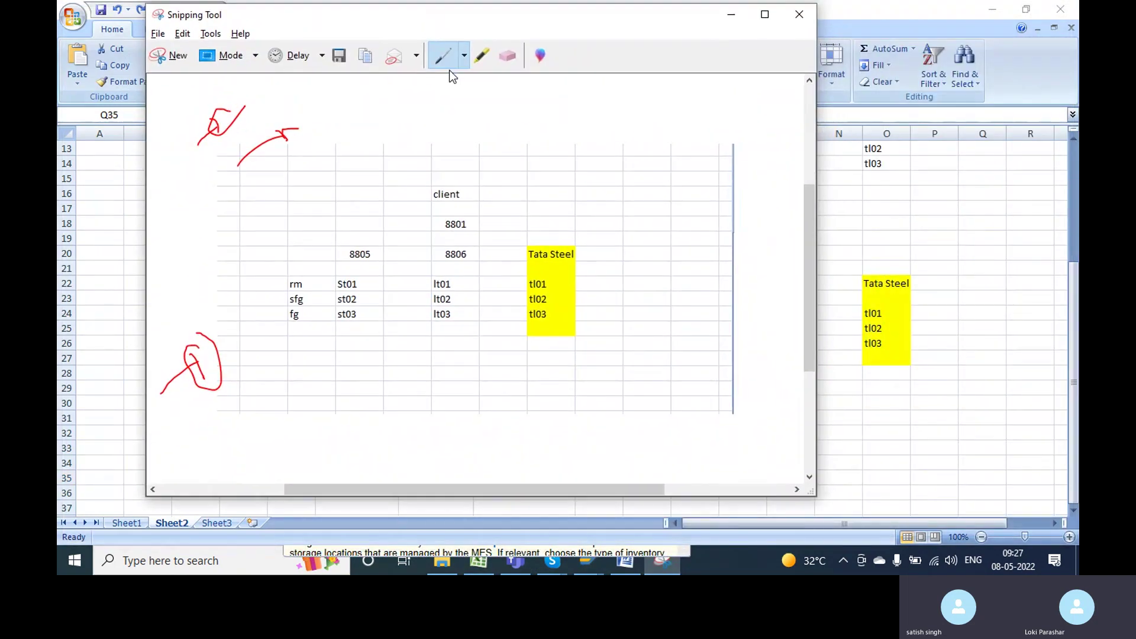
mouse_move(371, 254)
mouse_down()
mouse_move(342, 252)
mouse_move(362, 259)
mouse_move(378, 244)
mouse_up()
click(508, 56)
click(359, 256)
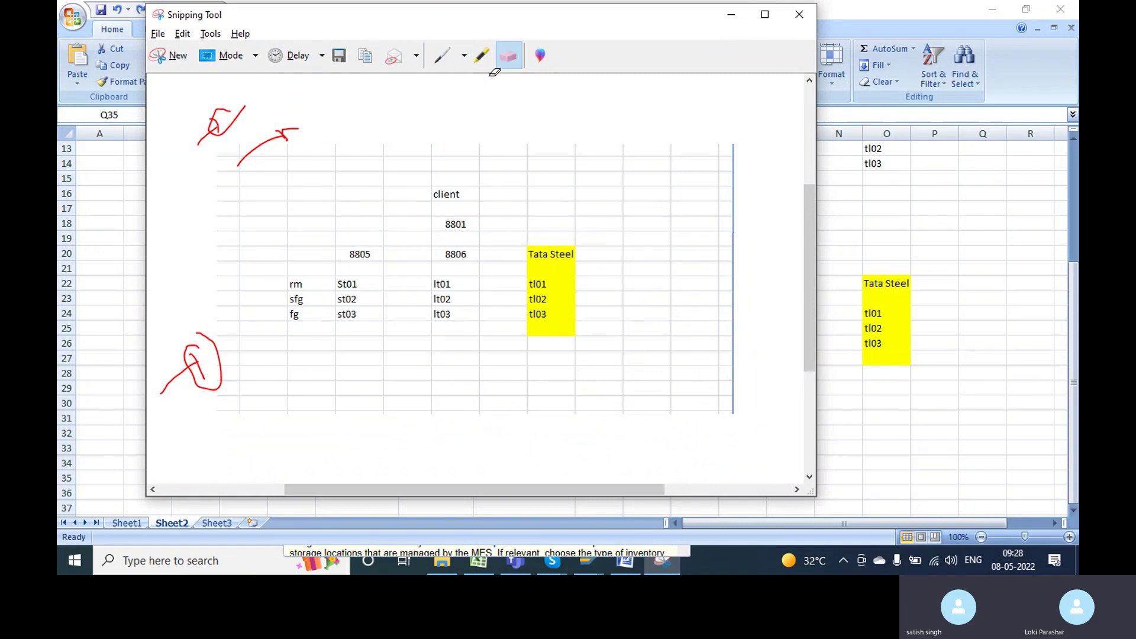
click(1056, 364)
click(789, 222)
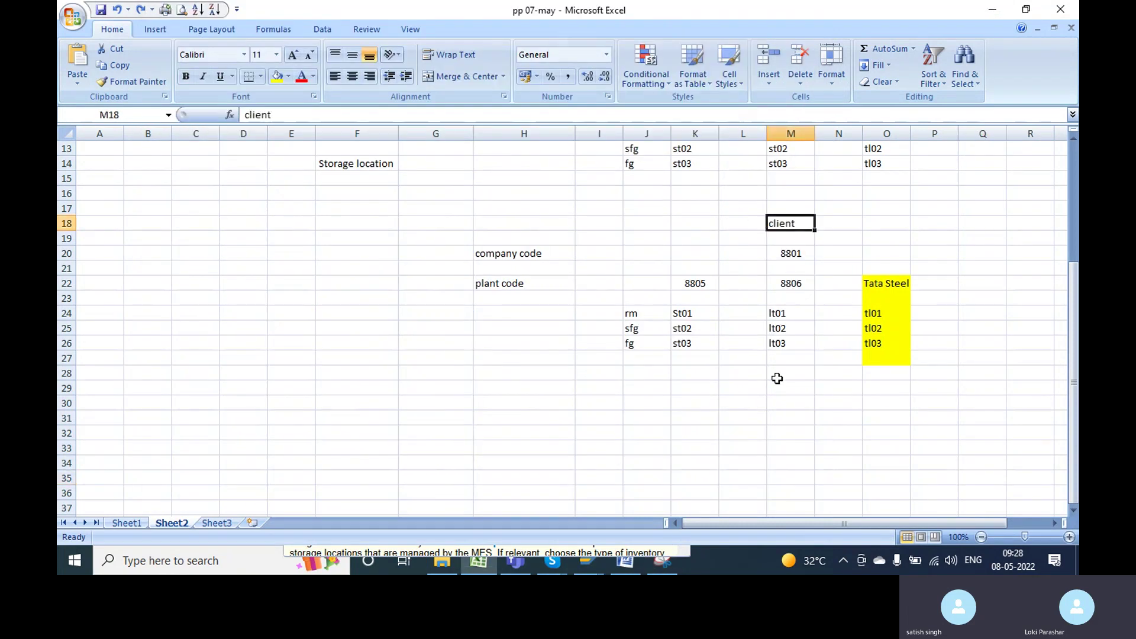
Copy the client label into cell M32, undoing the trial pastes into M27 and M31
key(ctrl+c)
click(791, 360)
key(ctrl+v)
key(ctrl+z)
click(774, 416)
key(ctrl+v)
key(ctrl+space)
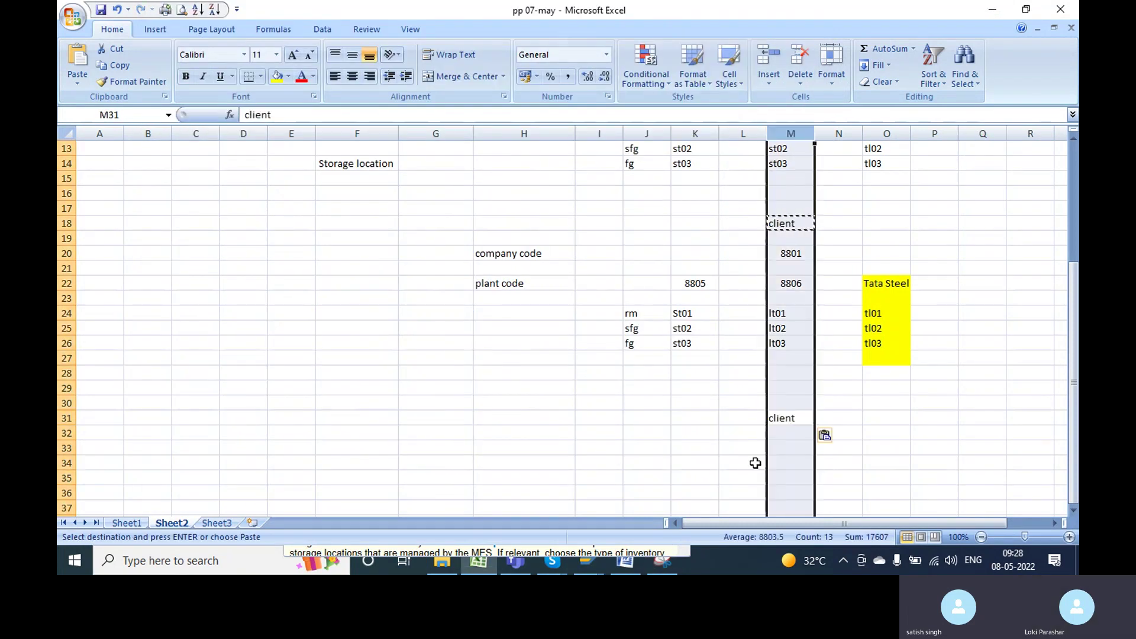
key(ctrl+z)
click(799, 432)
key(ctrl+v)
Start a 'storage' entry in M34, trim it, and return to SAP's plant work-area prompt
click(795, 463)
text(storage)
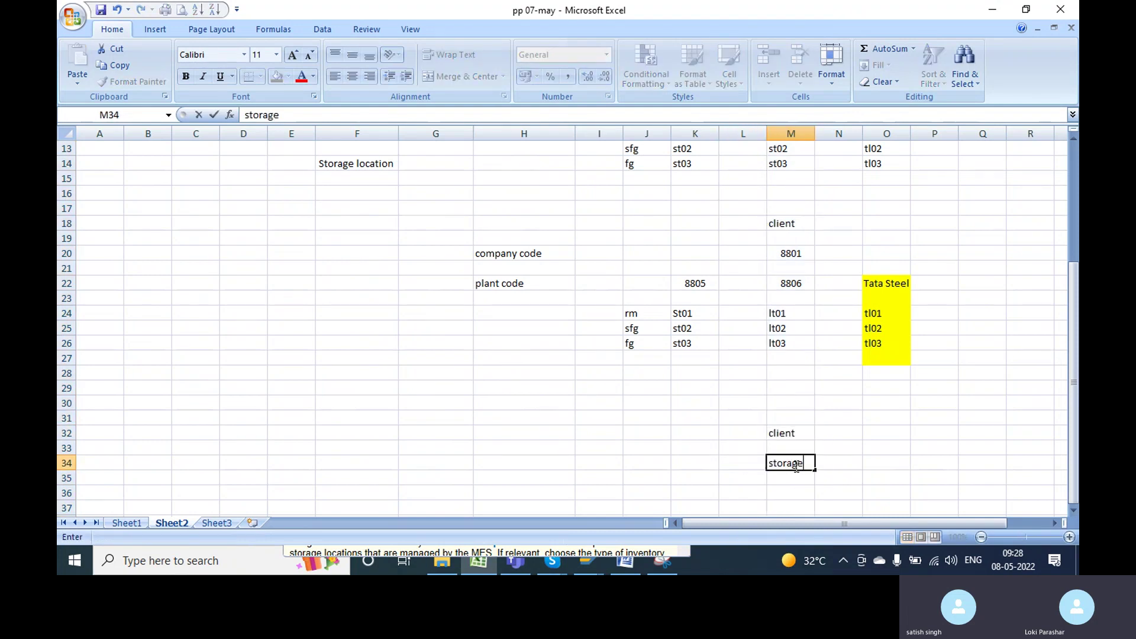
key(BackSpace)
key(BackSpace)
key(BackSpace)
key(BackSpace)
key(BackSpace)
click(670, 570)
click(671, 571)
click(679, 193)
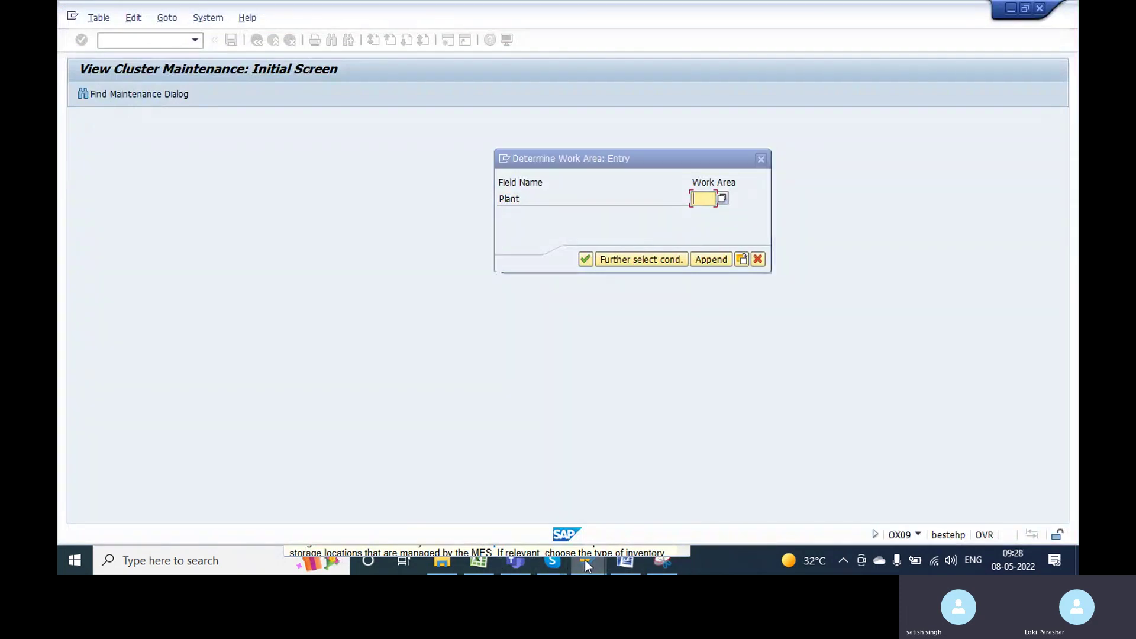
Circle 8806 with an arrow to a circled handwritten note, and bracket lt01 to lt03 in red
click(672, 569)
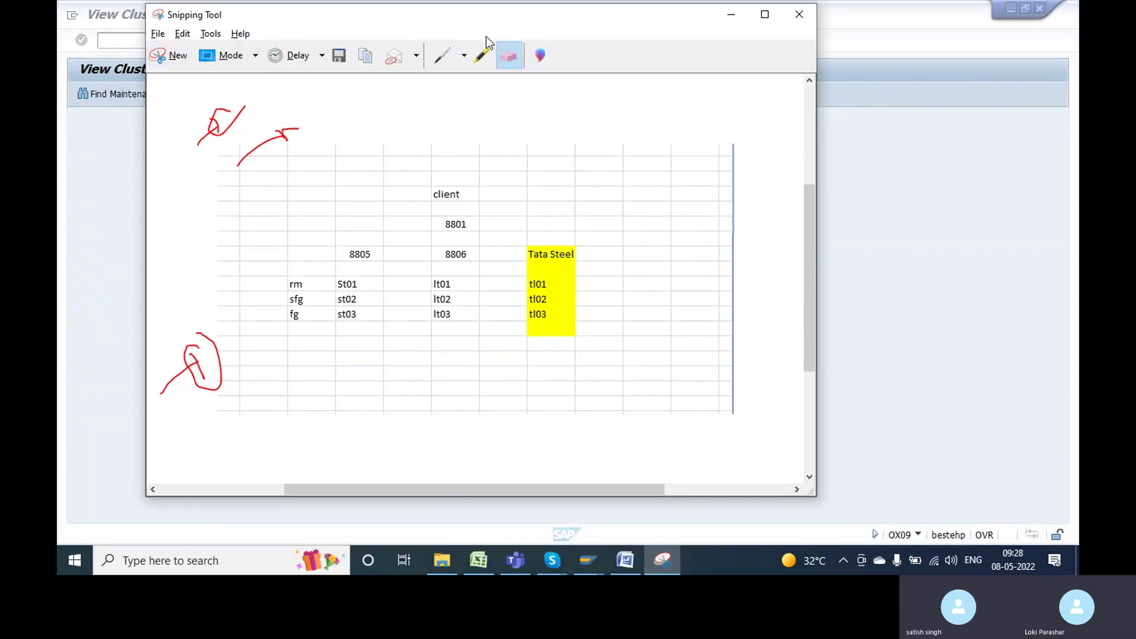
click(443, 55)
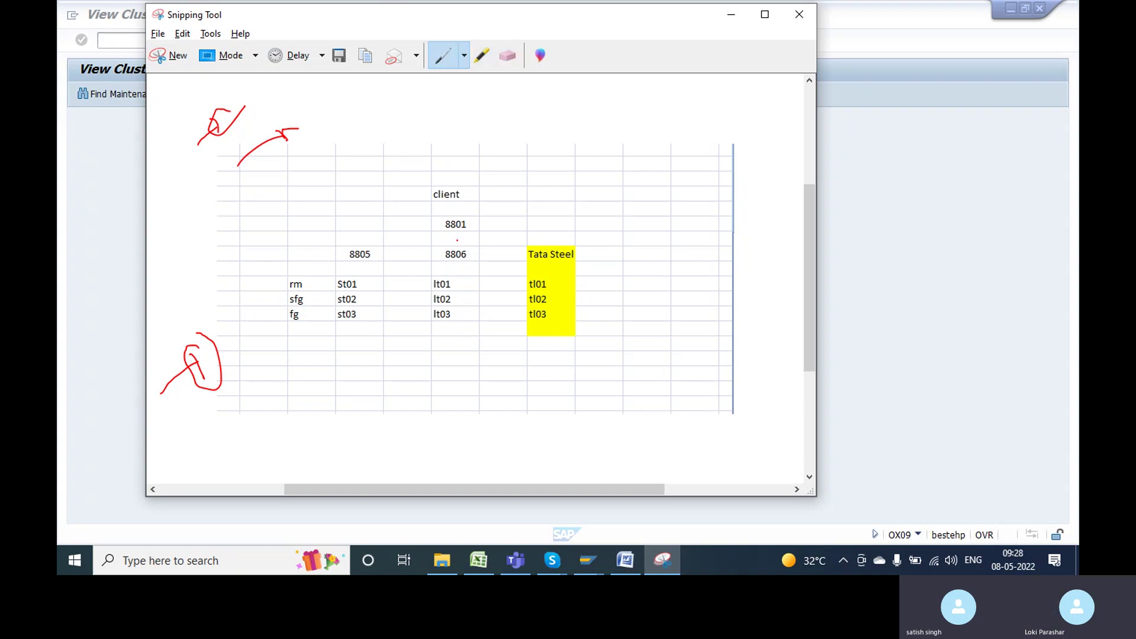
mouse_move(463, 264)
mouse_down()
mouse_move(460, 248)
mouse_move(550, 200)
mouse_up()
mouse_move(556, 136)
mouse_down()
mouse_move(565, 158)
mouse_move(587, 144)
mouse_up()
mouse_move(589, 125)
mouse_down()
mouse_move(599, 161)
mouse_move(635, 156)
mouse_up()
mouse_move(588, 108)
mouse_down()
mouse_move(654, 188)
mouse_move(645, 92)
mouse_up()
mouse_move(480, 282)
mouse_down()
mouse_move(483, 309)
mouse_move(465, 317)
mouse_up()
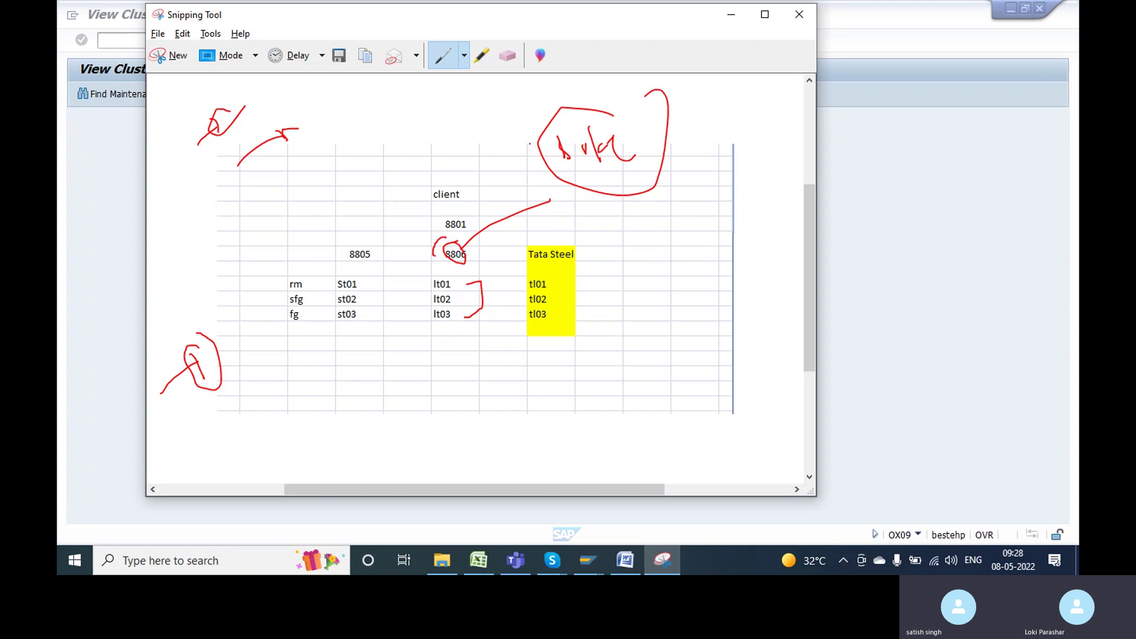
Mark the client column, box lt01–lt03, and draw red curves linking St01 and st03 to 8805's lt locations
mouse_move(528, 204)
mouse_down()
mouse_move(444, 127)
mouse_move(334, 204)
mouse_up()
drag(297, 243, 338, 229)
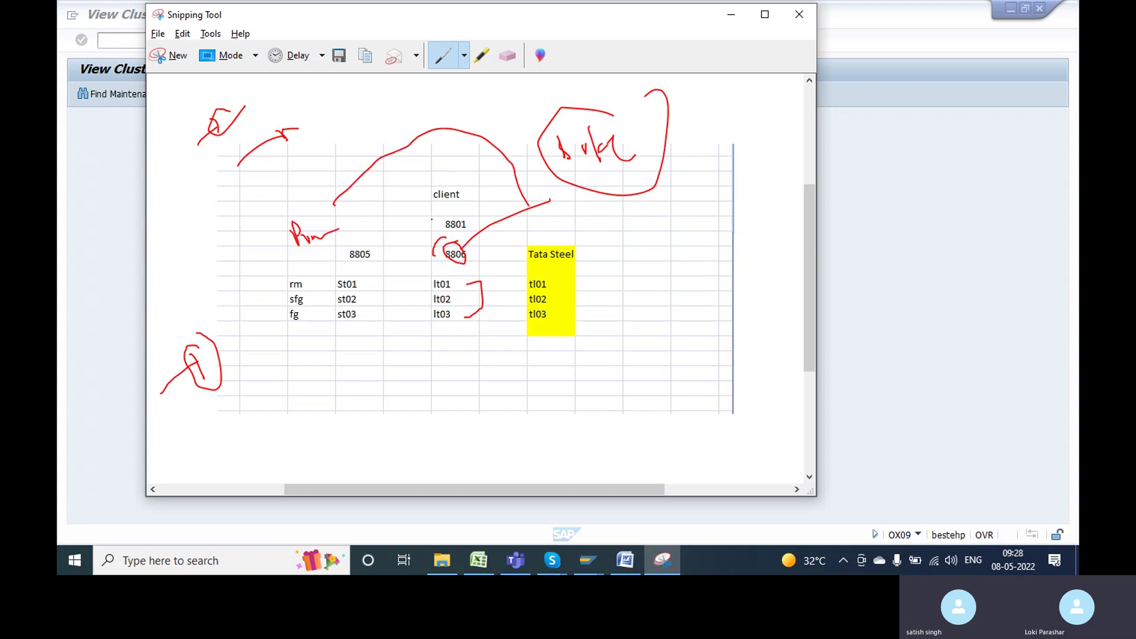
mouse_move(431, 219)
mouse_down()
mouse_move(464, 212)
mouse_move(419, 216)
mouse_move(434, 228)
mouse_move(452, 200)
mouse_up()
mouse_move(444, 274)
mouse_down()
mouse_move(417, 290)
mouse_move(445, 319)
mouse_move(465, 284)
mouse_move(500, 262)
mouse_move(471, 280)
mouse_up()
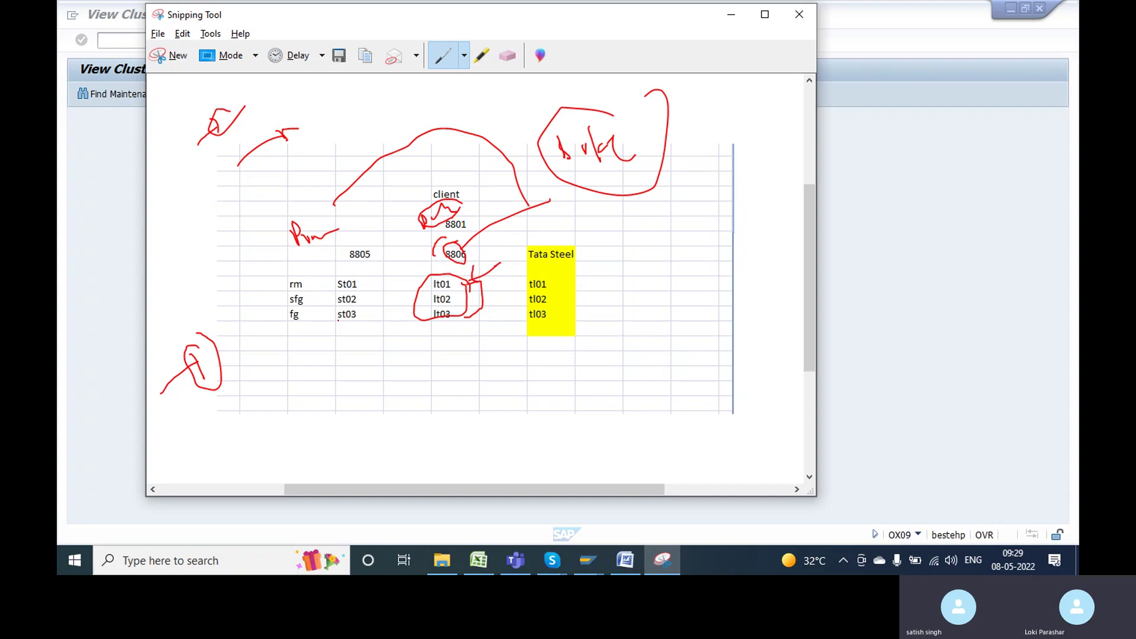
mouse_move(341, 332)
mouse_down()
mouse_move(425, 339)
mouse_move(442, 327)
mouse_up()
mouse_move(342, 279)
mouse_down()
mouse_move(328, 257)
mouse_move(406, 239)
mouse_up()
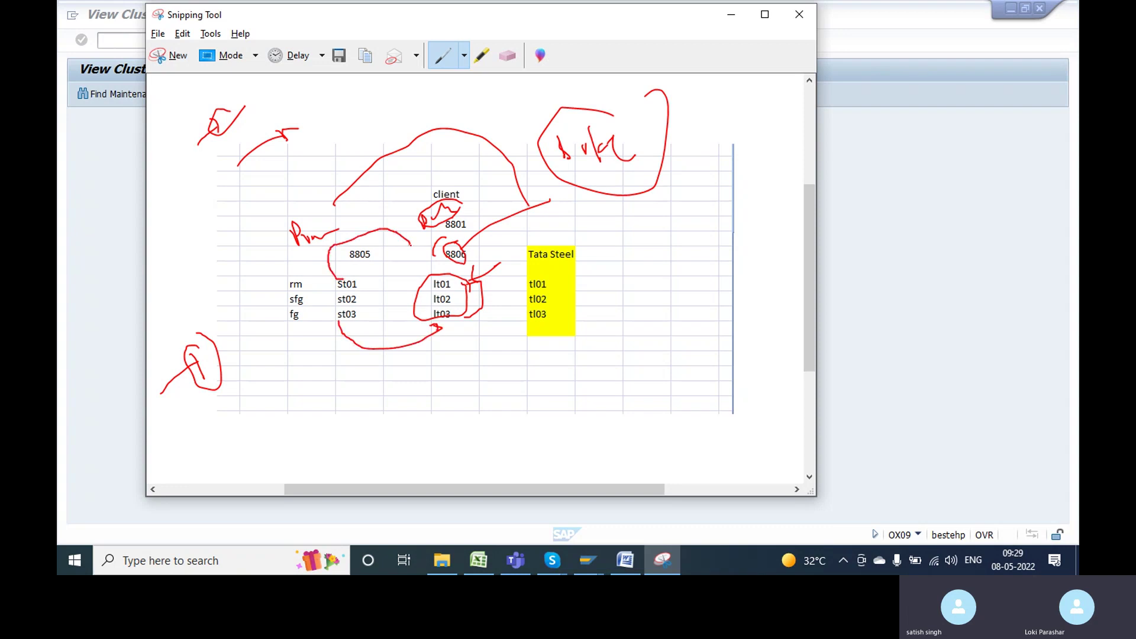
click(312, 222)
mouse_move(340, 322)
mouse_down()
mouse_move(355, 344)
mouse_move(426, 352)
mouse_move(438, 341)
mouse_up()
mouse_move(327, 266)
mouse_down()
mouse_move(417, 242)
mouse_move(434, 273)
mouse_up()
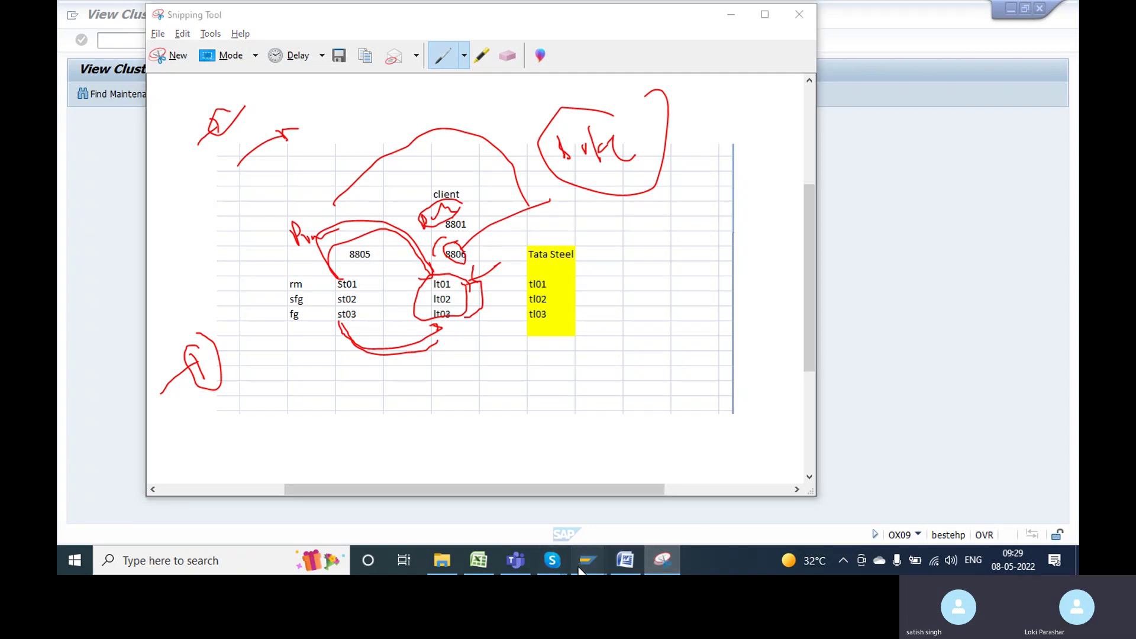
Check plant code 8805 in the Word notes and confirm 8805 as the SAP plant work area
mouse_move(575, 559)
click(572, 505)
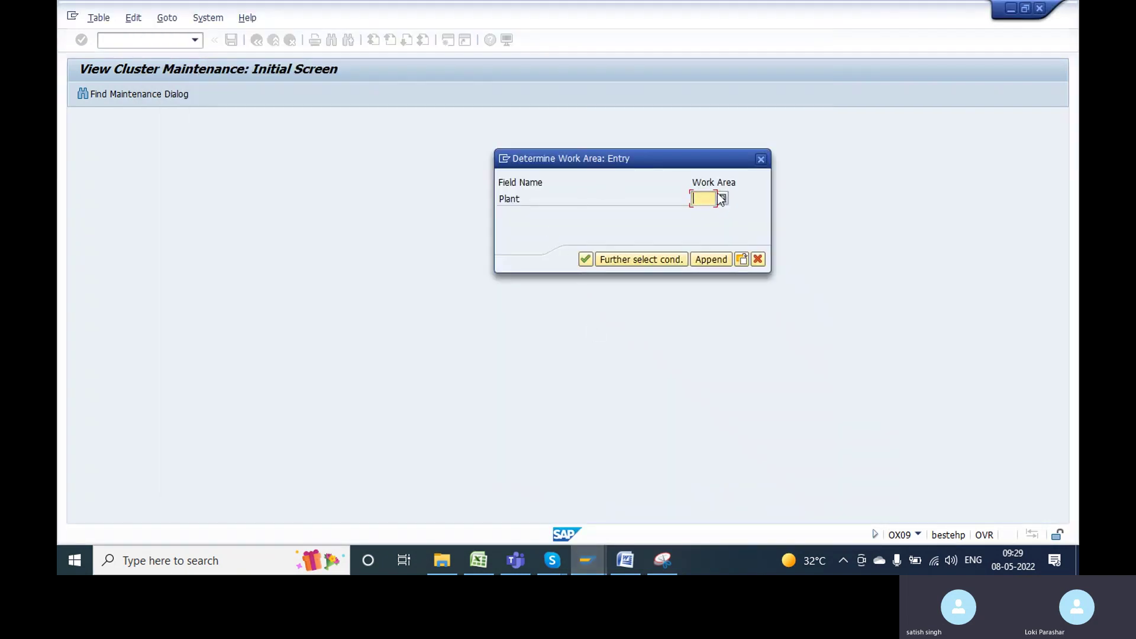
click(630, 562)
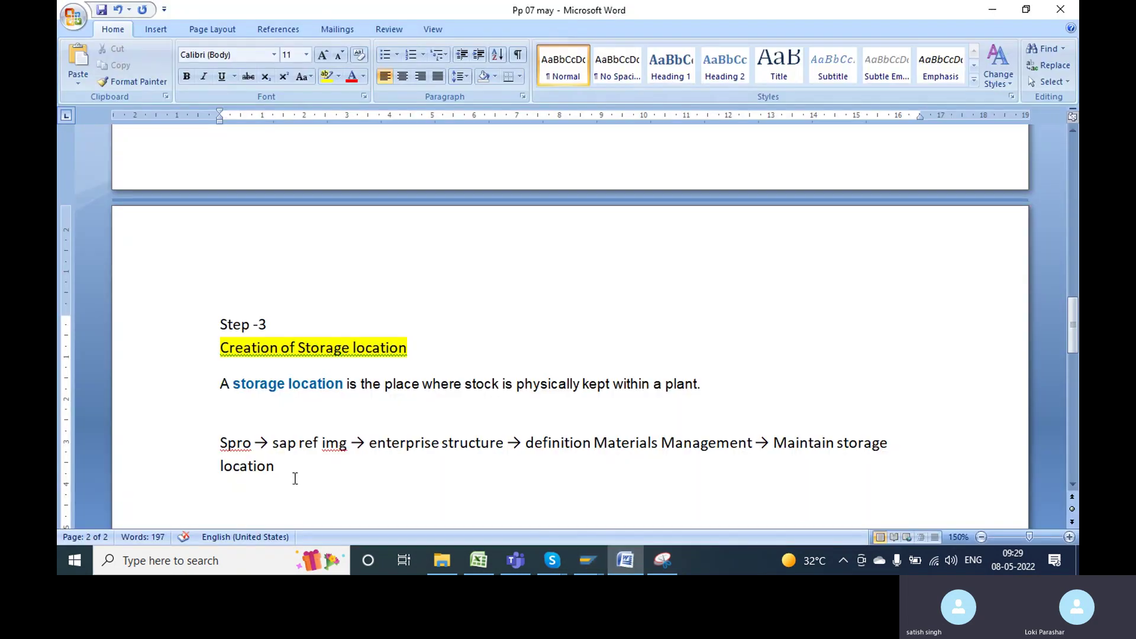
scroll(334, 375, up, 5)
drag(343, 381, 308, 381)
click(576, 411)
key(alt+Tab)
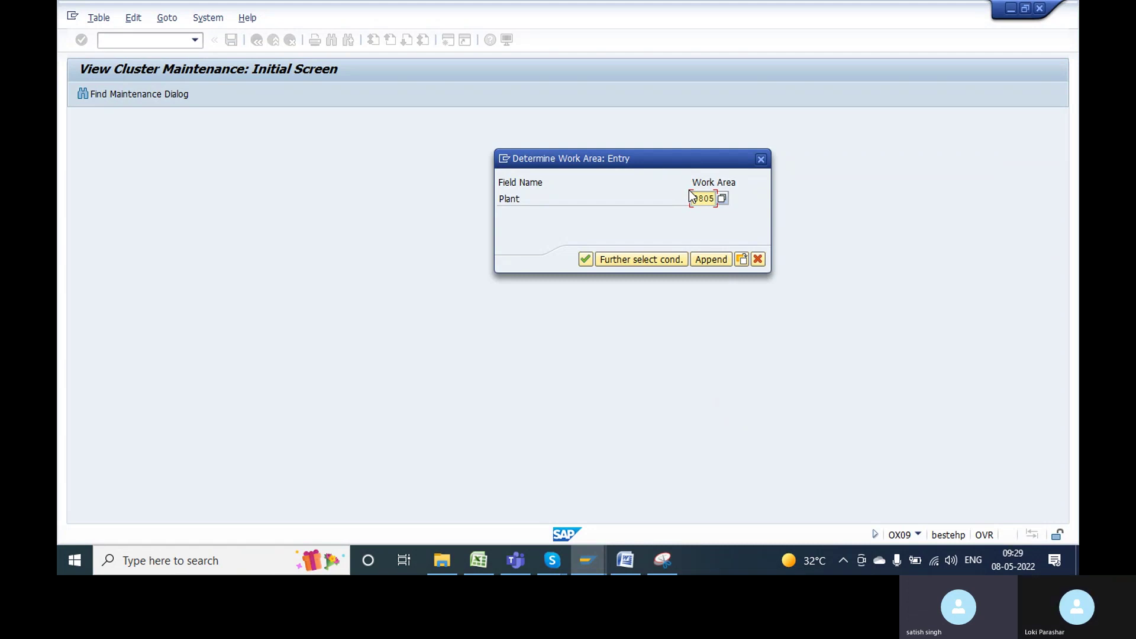
click(586, 259)
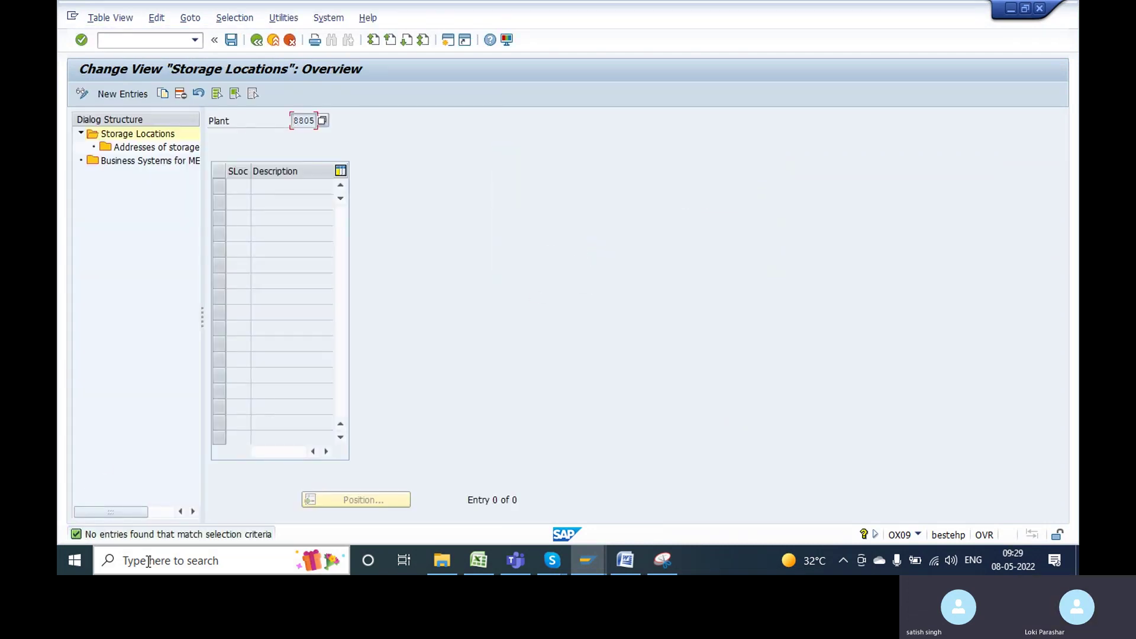
Snip the empty Storage Locations screen for plant 8805 and return to SAP
click(660, 558)
click(165, 60)
drag(58, 11, 580, 540)
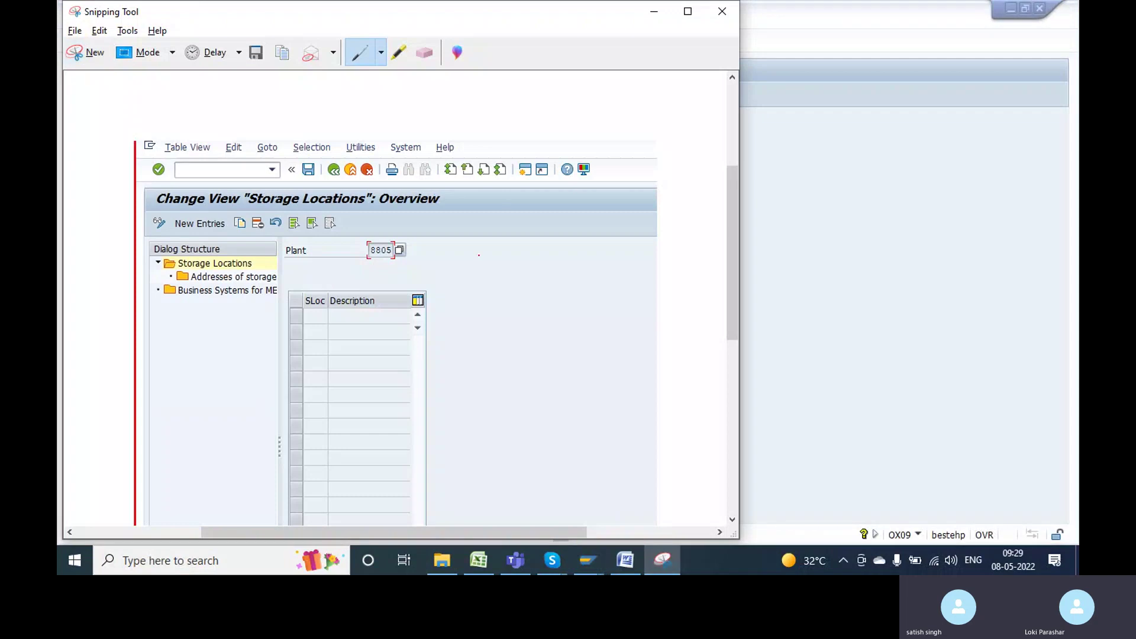
click(879, 185)
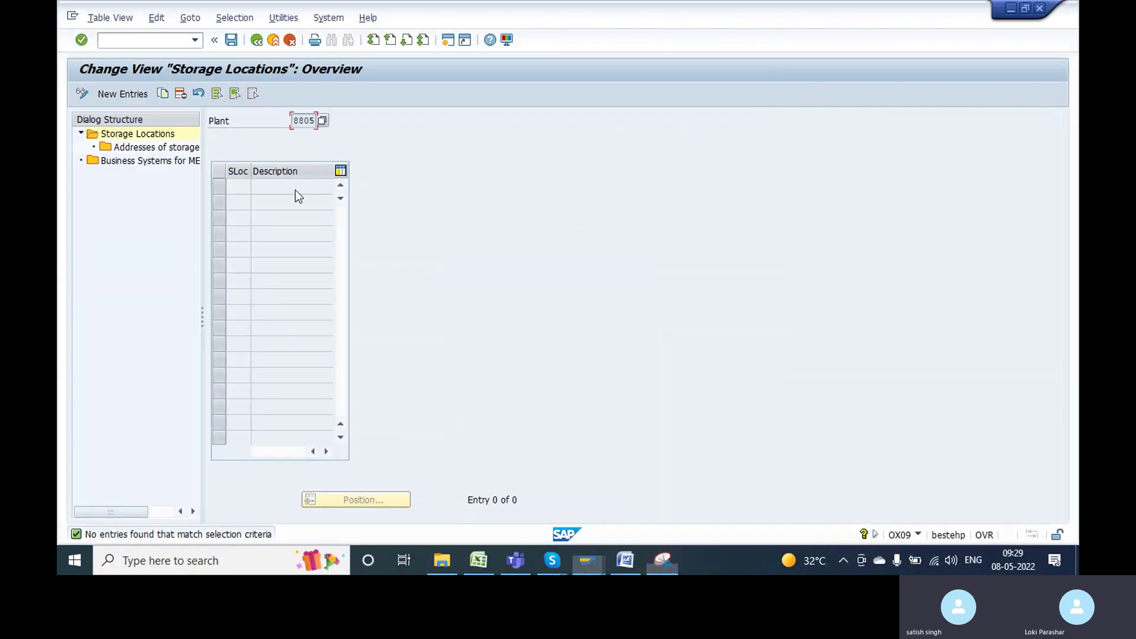
Add storage location RMSL with the description RAW MATERIAL in the first new row
click(128, 94)
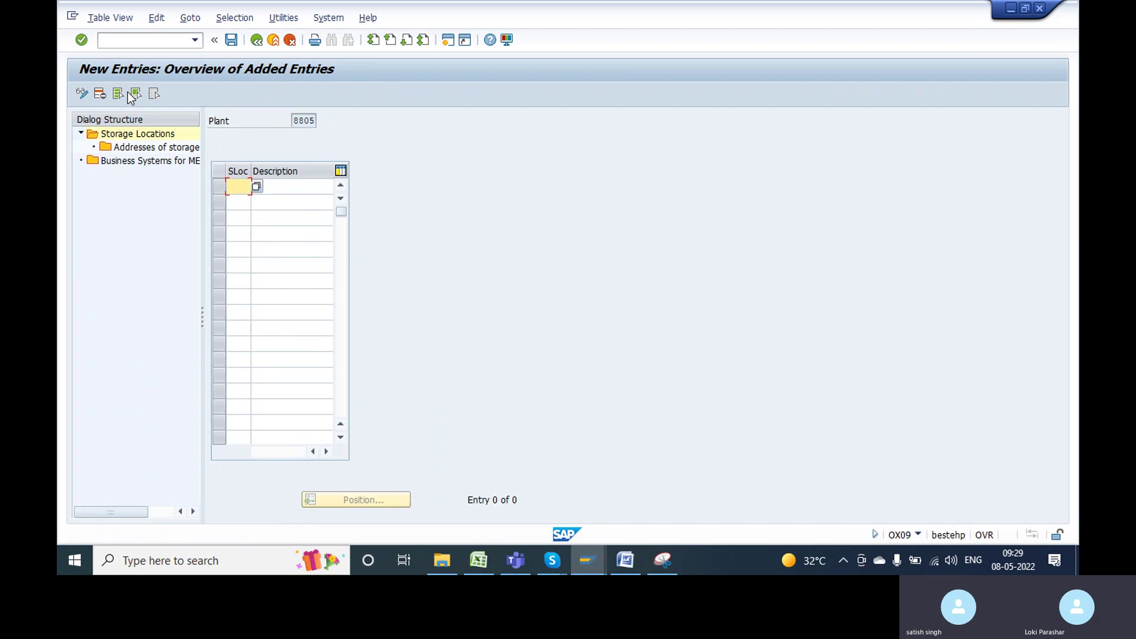
text(r)
key(BackSpace)
text(RMSL)
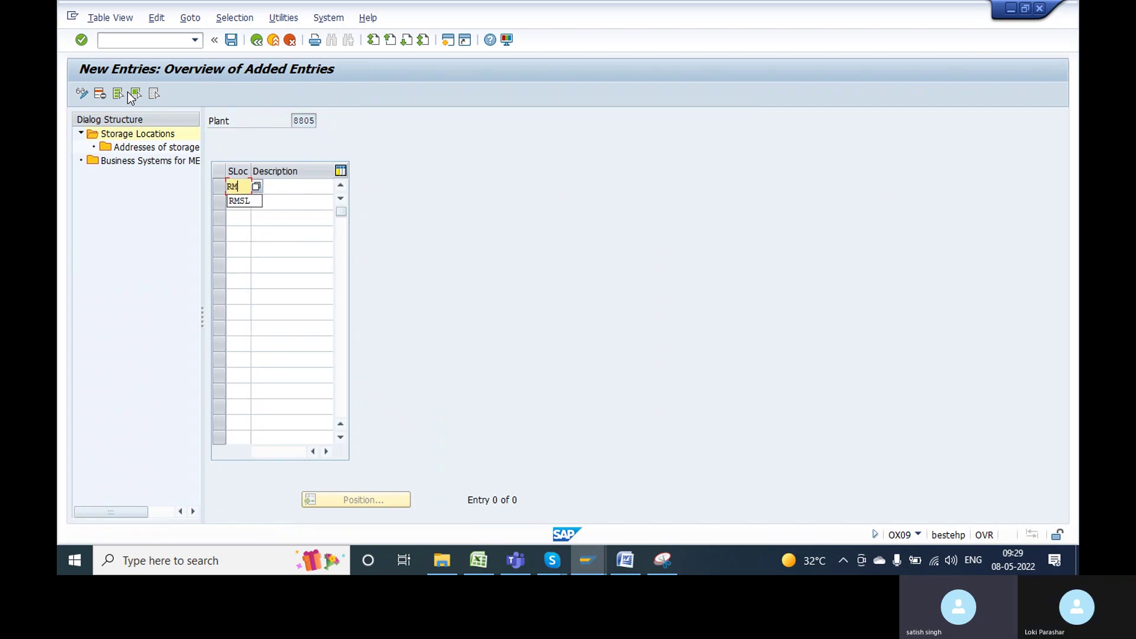
click(276, 185)
text(RAW M)
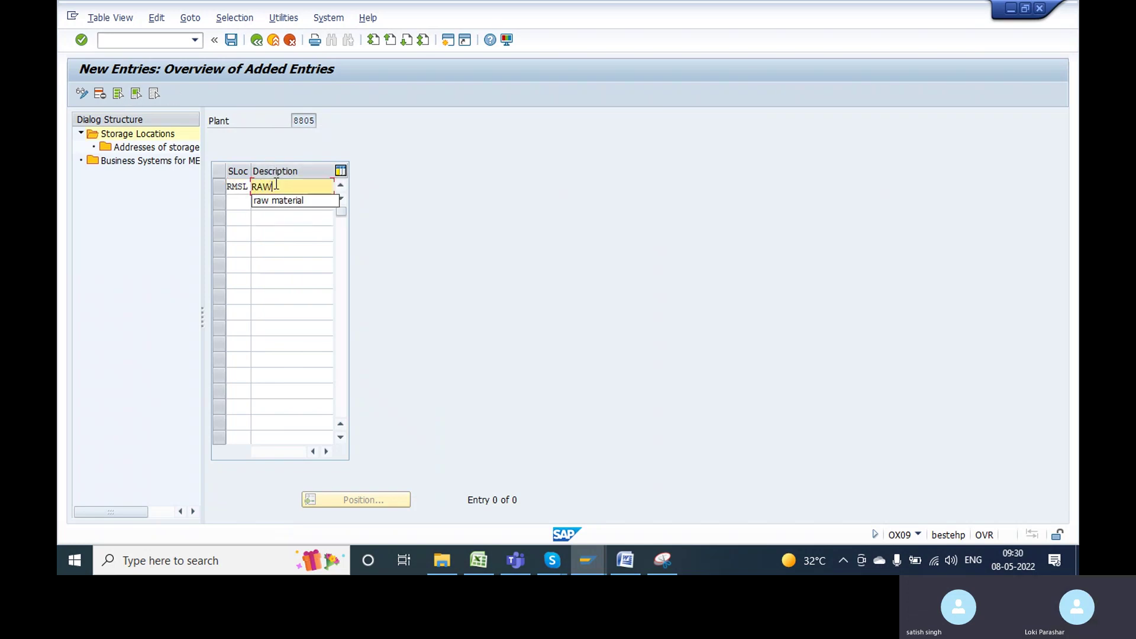
text(AL)
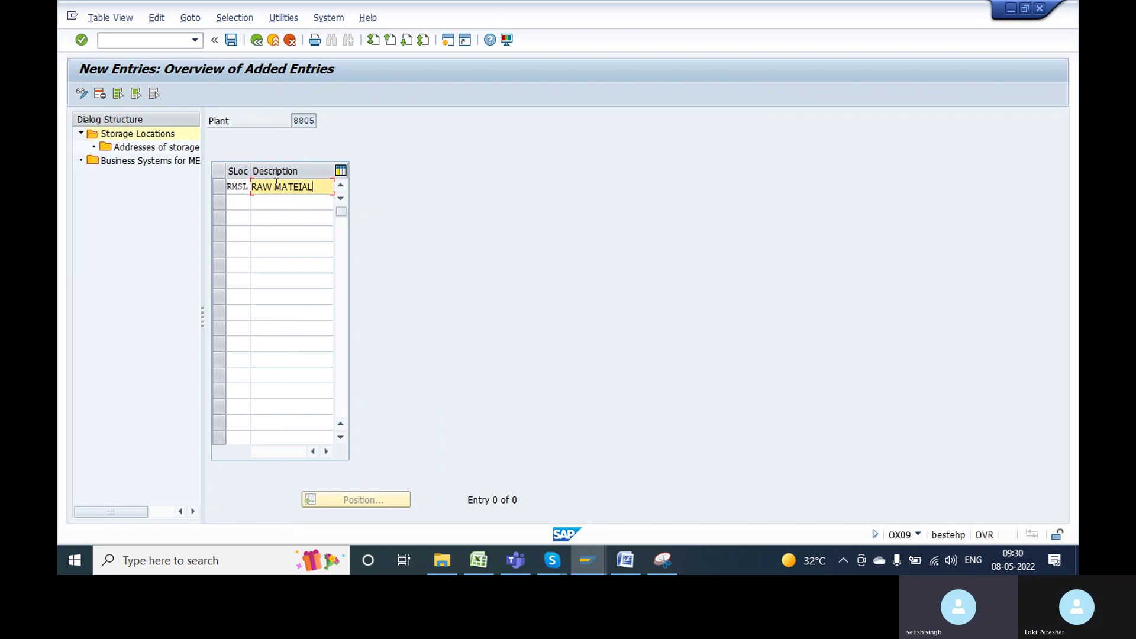
key(BackSpace)
key(BackSpace)
text(RIAL)
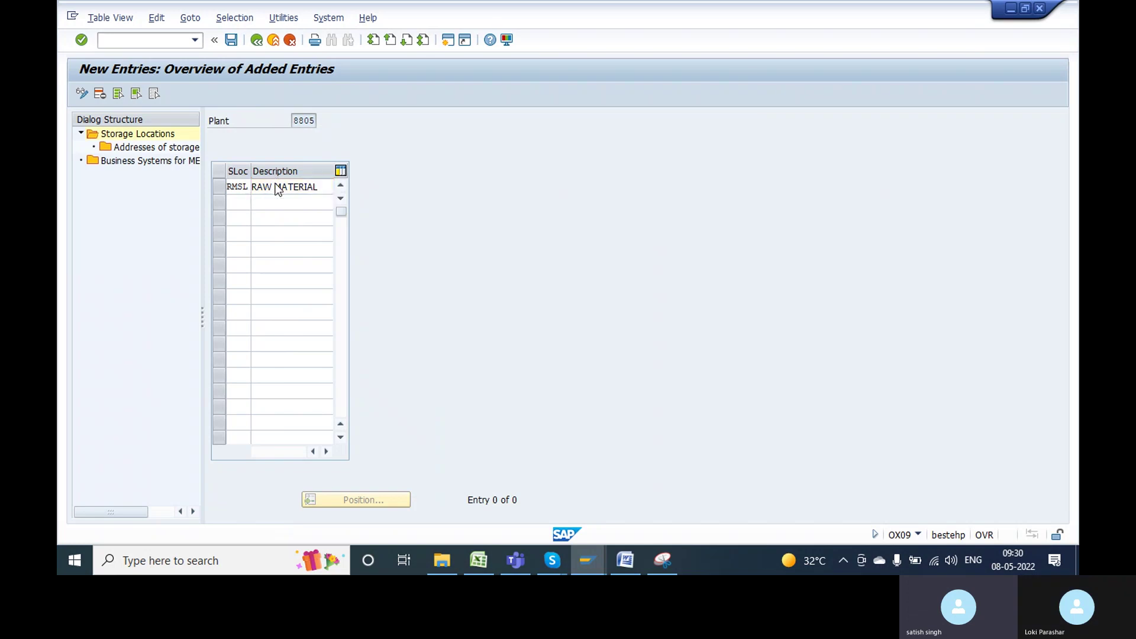
key(Return)
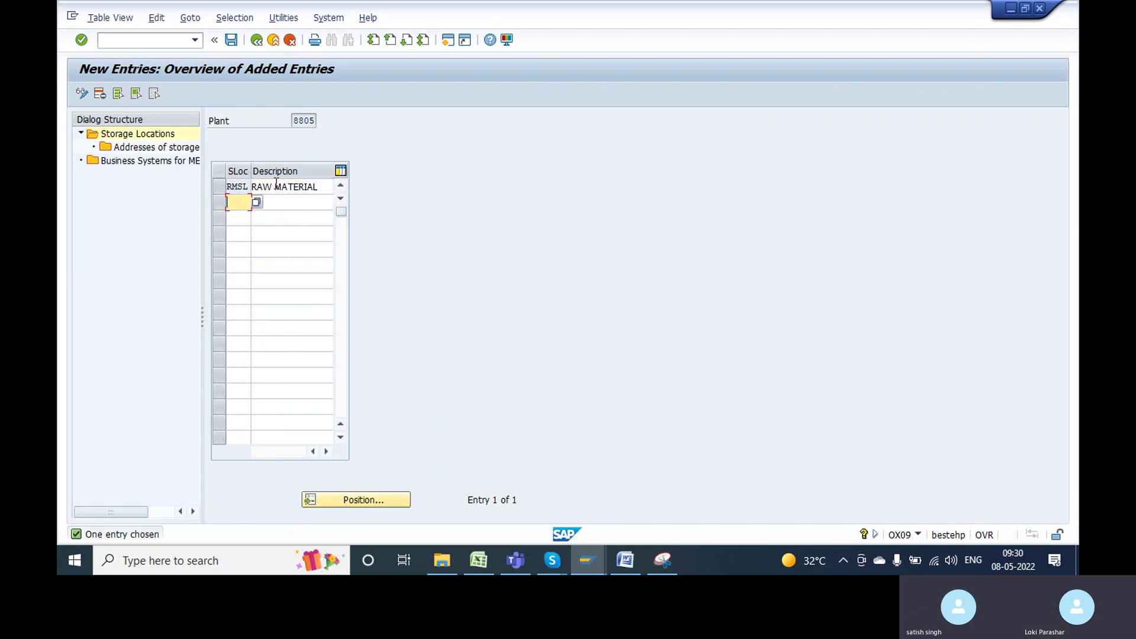
Add storage location SFSL with the description semi finished
text(S)
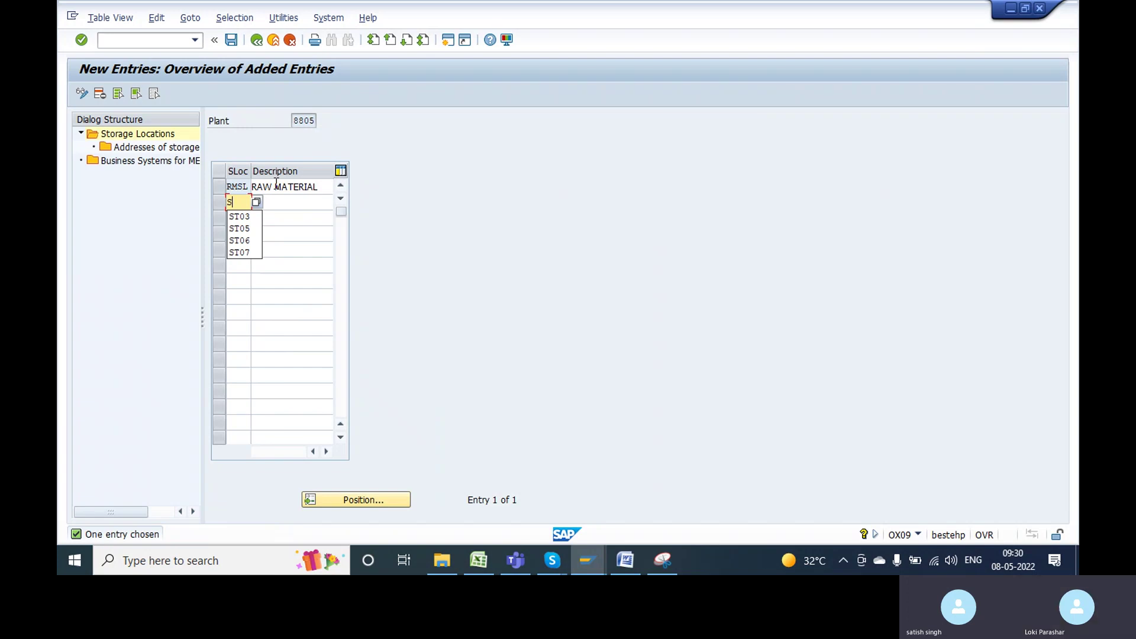
key(BackSpace)
text(SFSL)
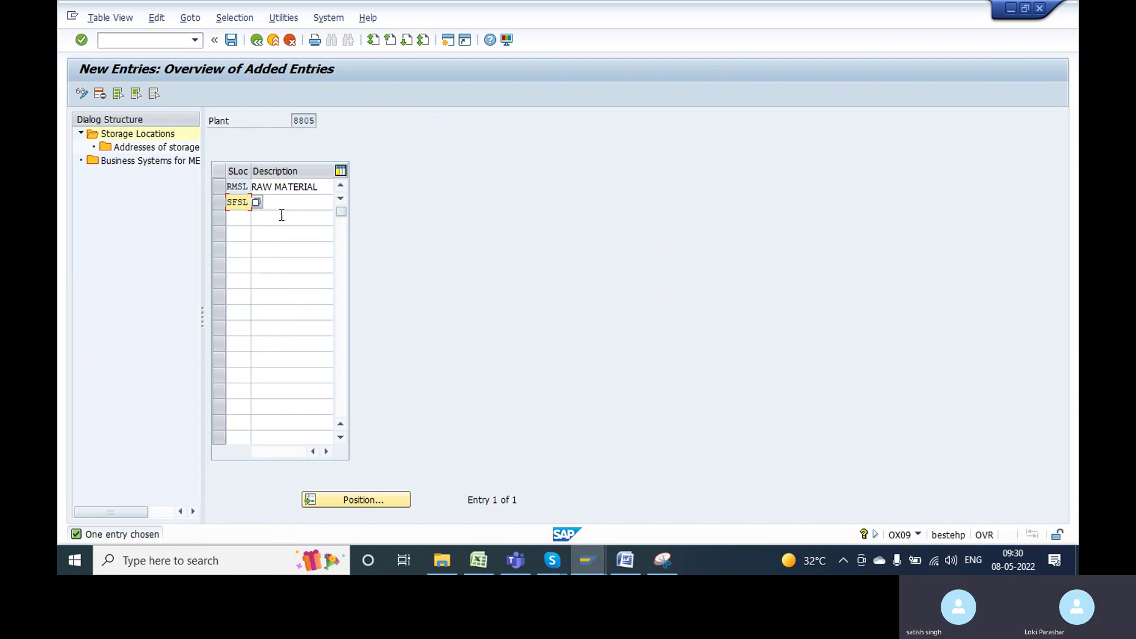
click(282, 204)
text(SEMI FINSH)
key(BackSpace)
key(BackSpace)
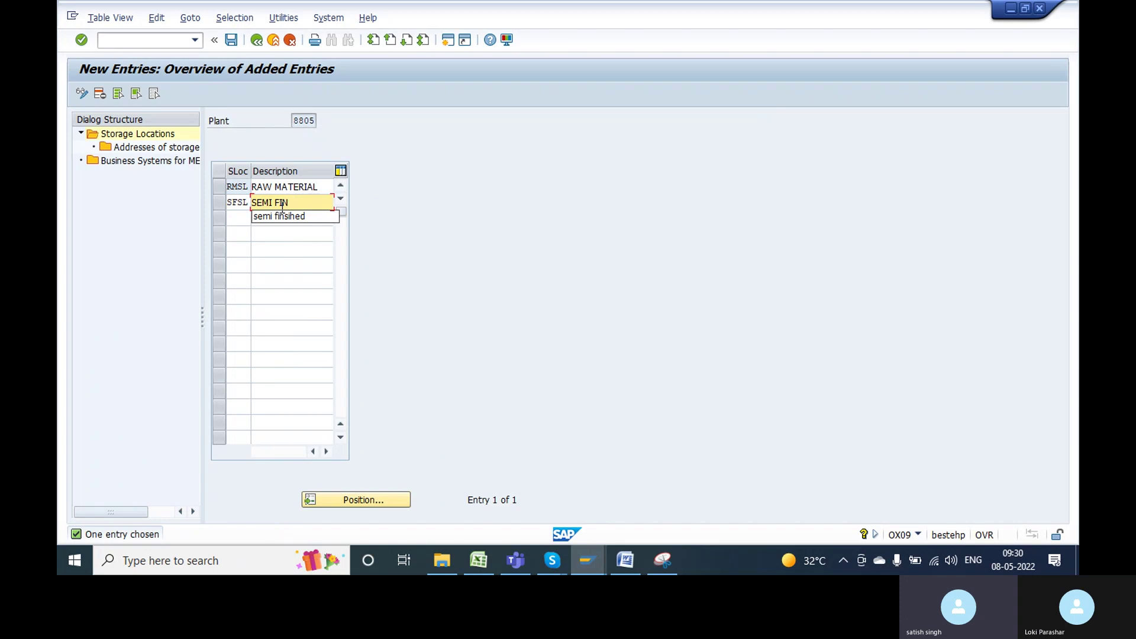
click(285, 215)
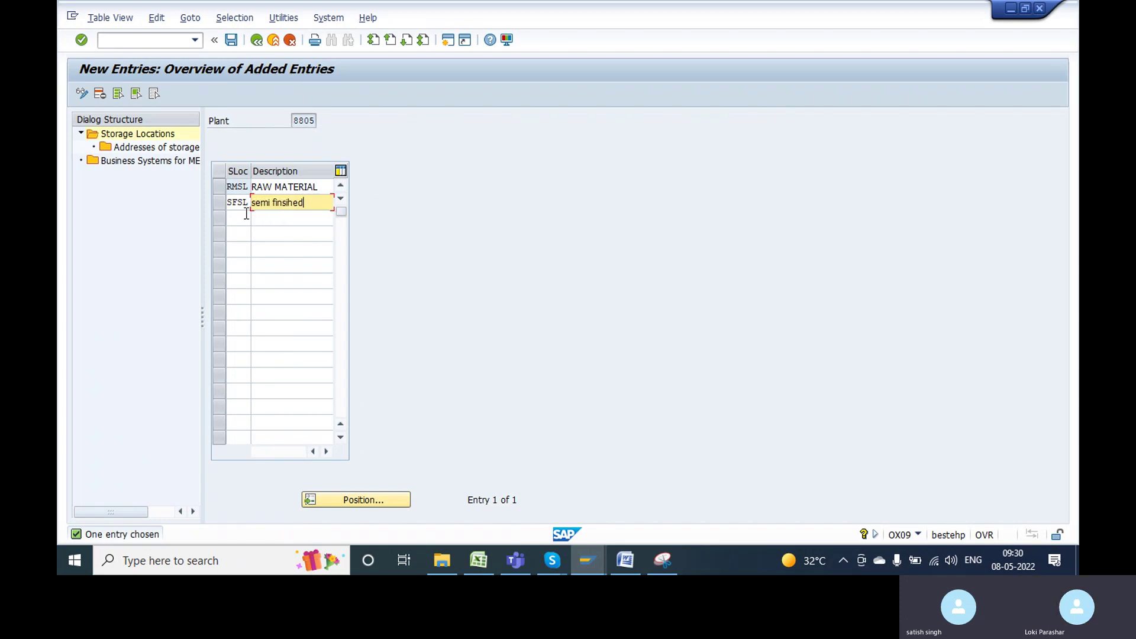
Enter storage location FGSL in the next row, leaving its description blank
click(243, 217)
text(FGSL)
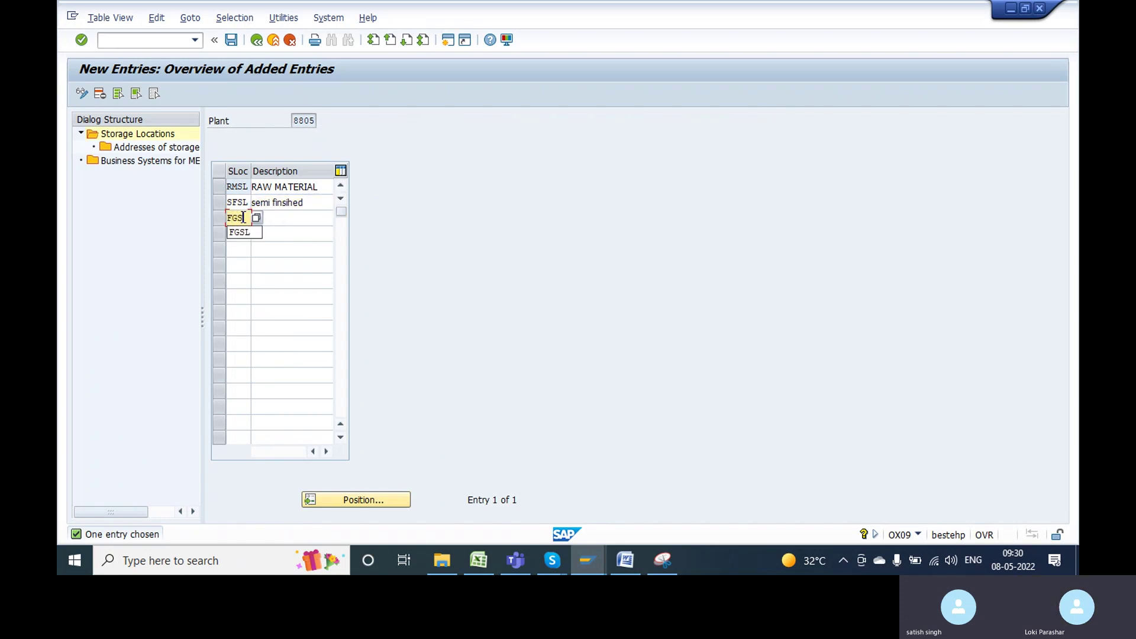
click(285, 218)
text(FIN)
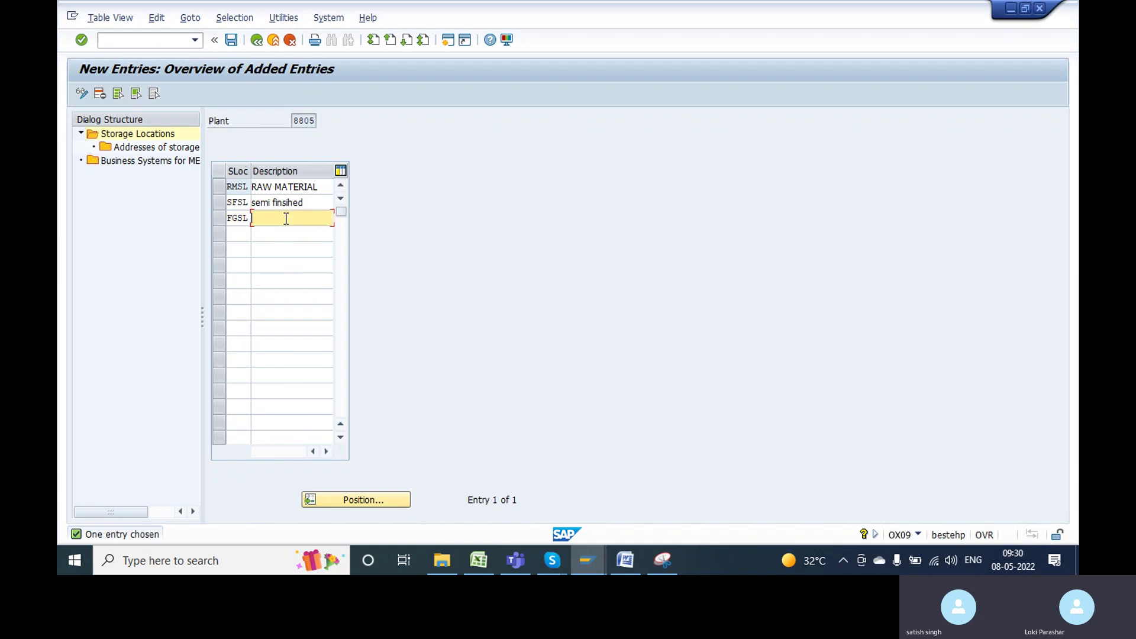
text(ISHED)
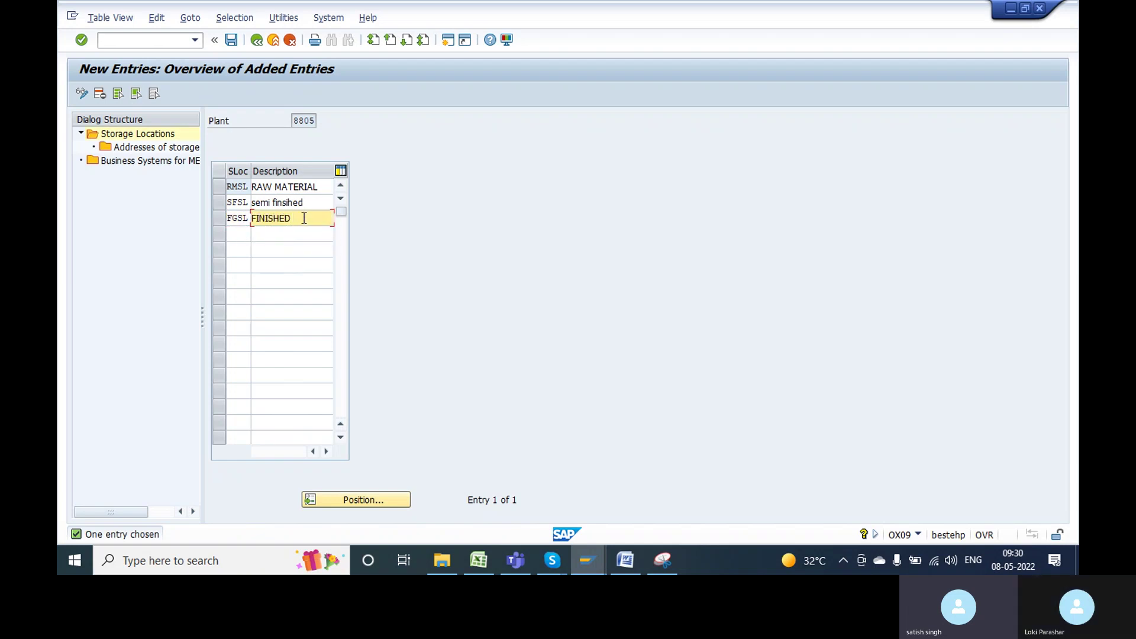
key(BackSpace)
key(BackSpace)
key(BackSpace)
key(BackSpace)
key(BackSpace)
key(BackSpace)
key(BackSpace)
key(BackSpace)
key(BackSpace)
key(BackSpace)
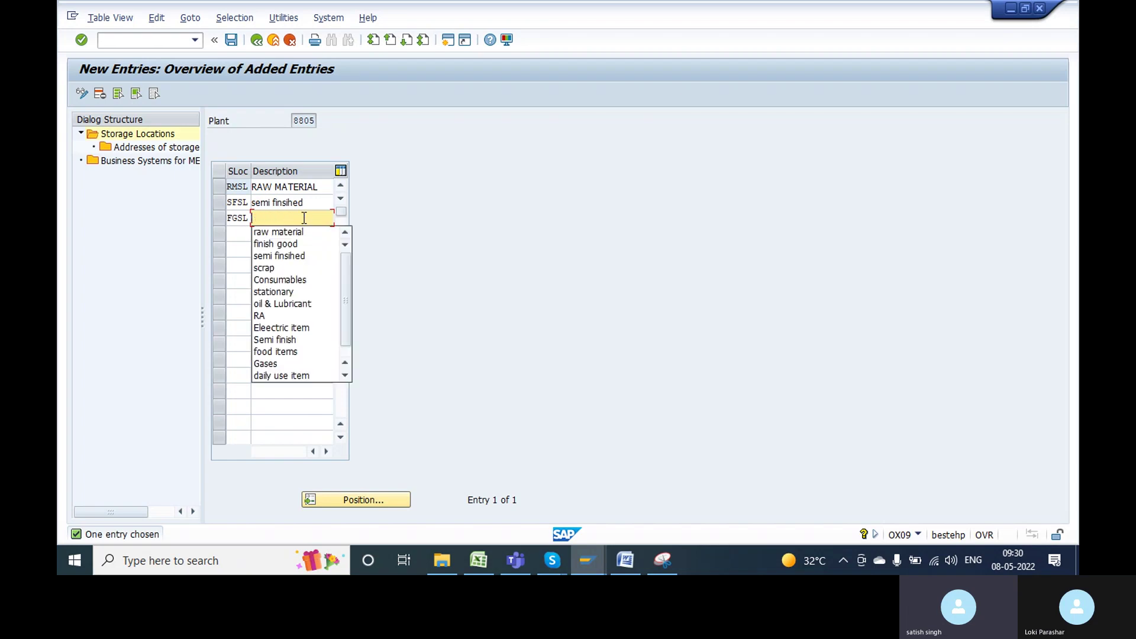
Describe FGSL as finish good, LT01 as SCRAP and LT02 as Gases
click(296, 243)
click(242, 234)
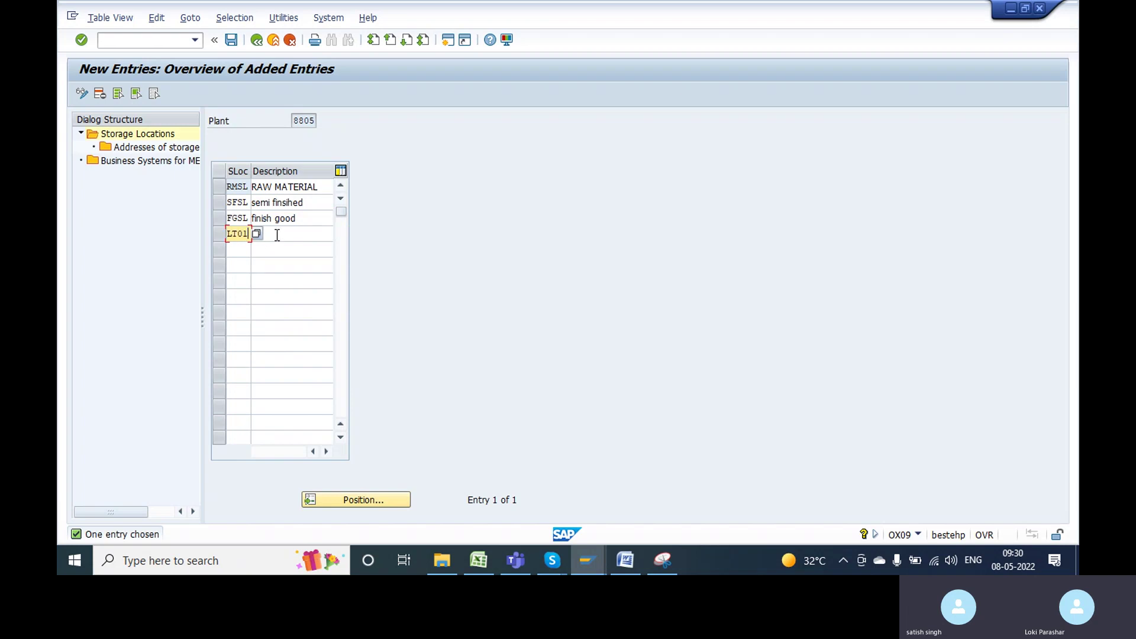
click(281, 233)
text(SCRAP)
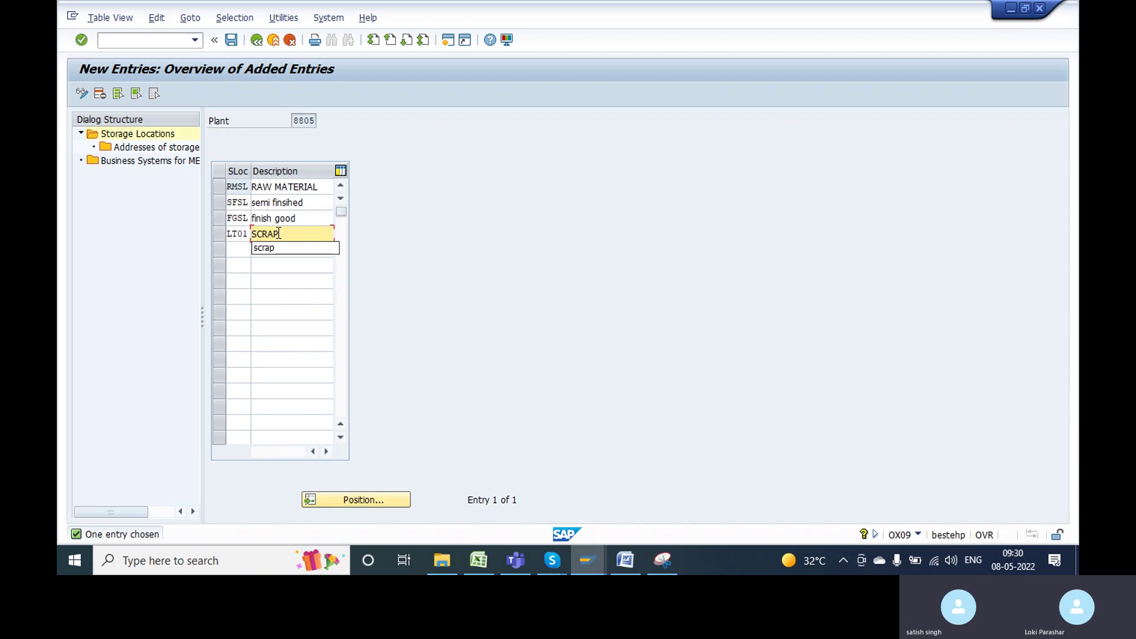
click(237, 249)
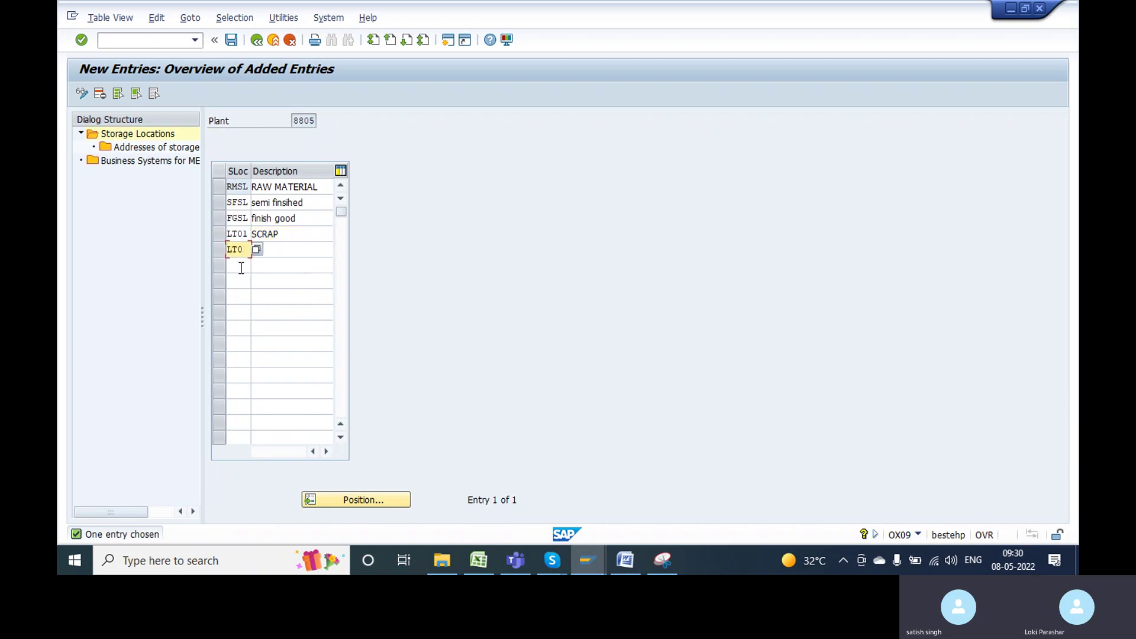
click(276, 253)
text(GA)
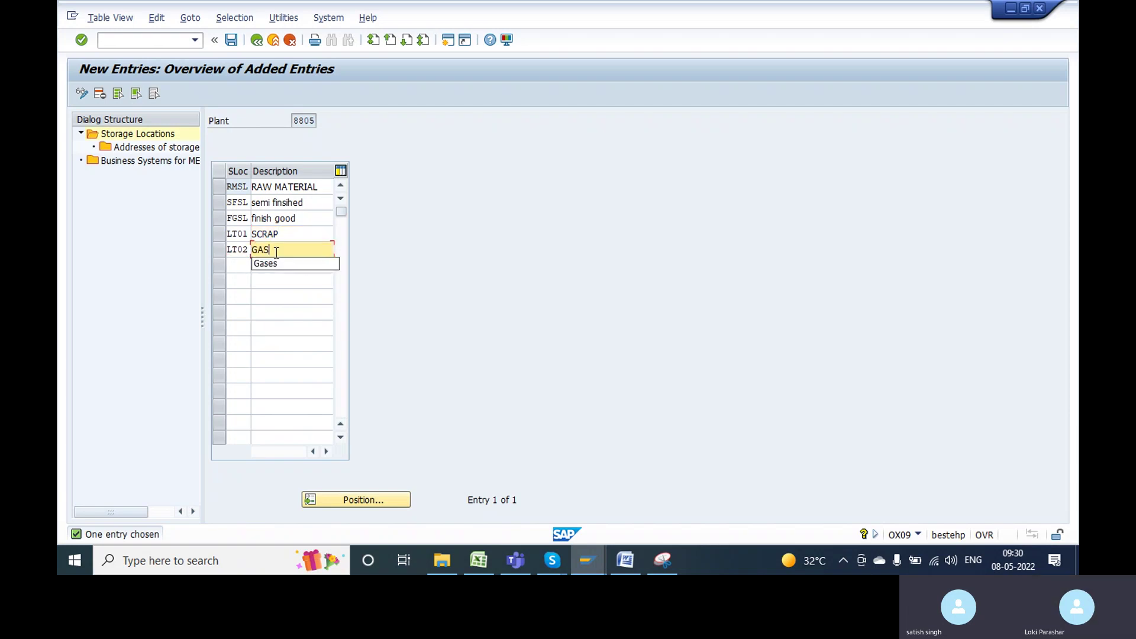
text(S)
click(277, 263)
key(BackSpace)
key(BackSpace)
key(BackSpace)
key(BackSpace)
key(BackSpace)
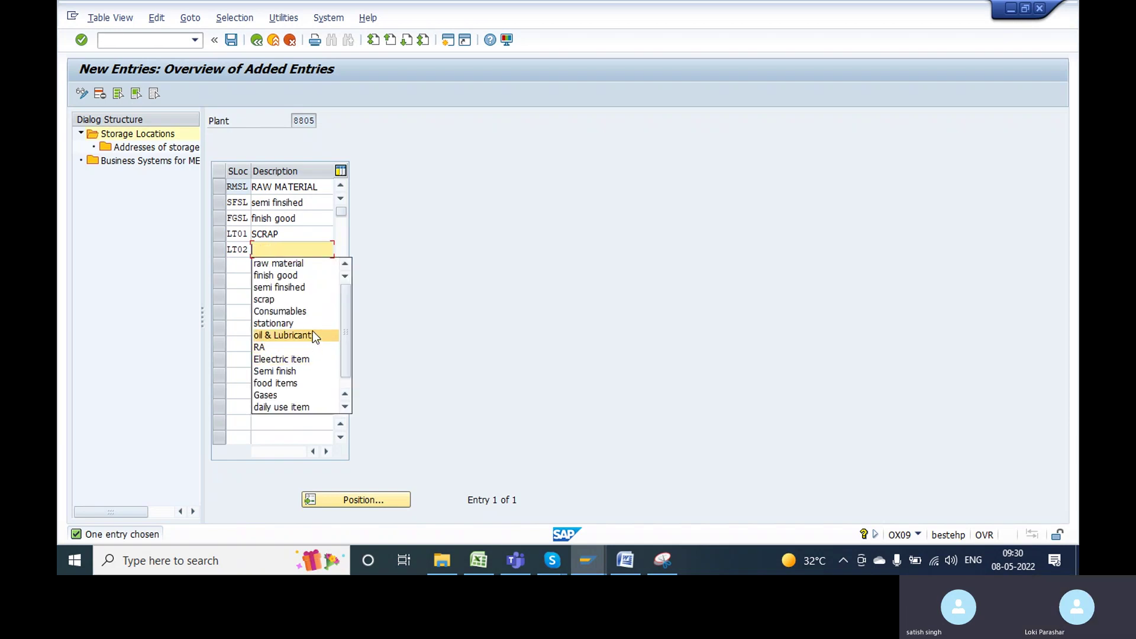
click(323, 395)
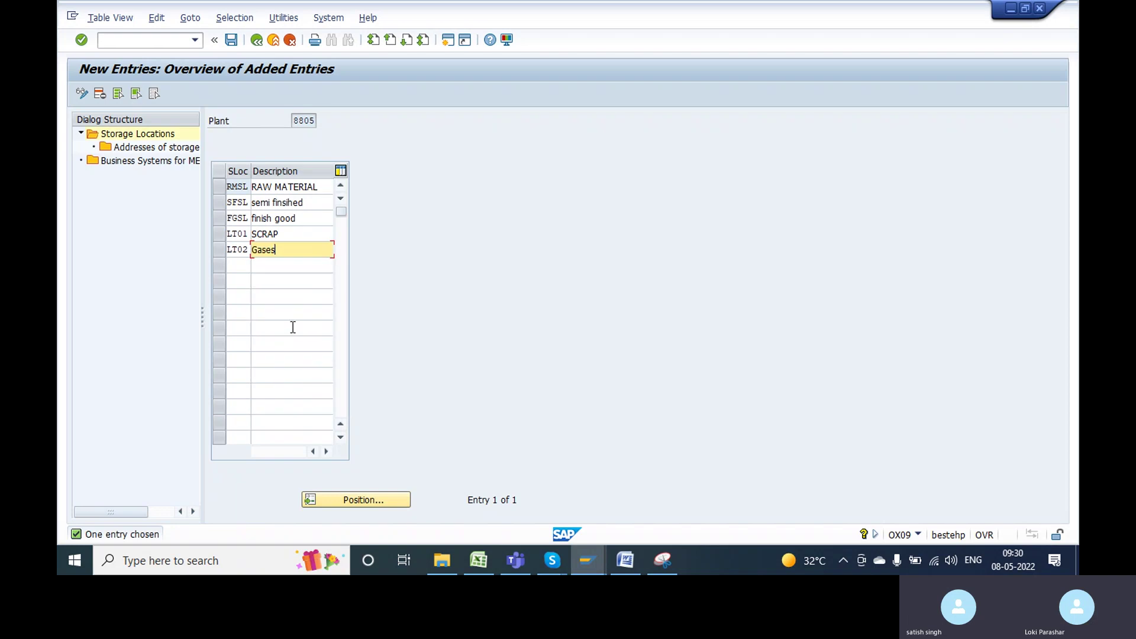
Describe LT03 as Consumables and LT04 as food items, then confirm all seven entries
click(240, 264)
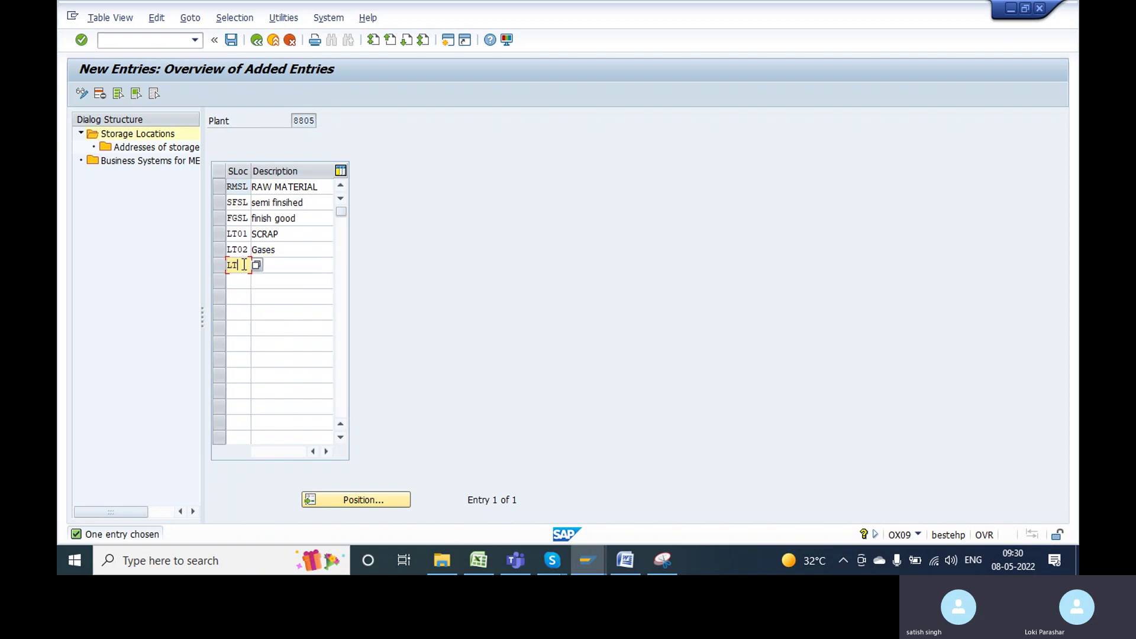
click(264, 265)
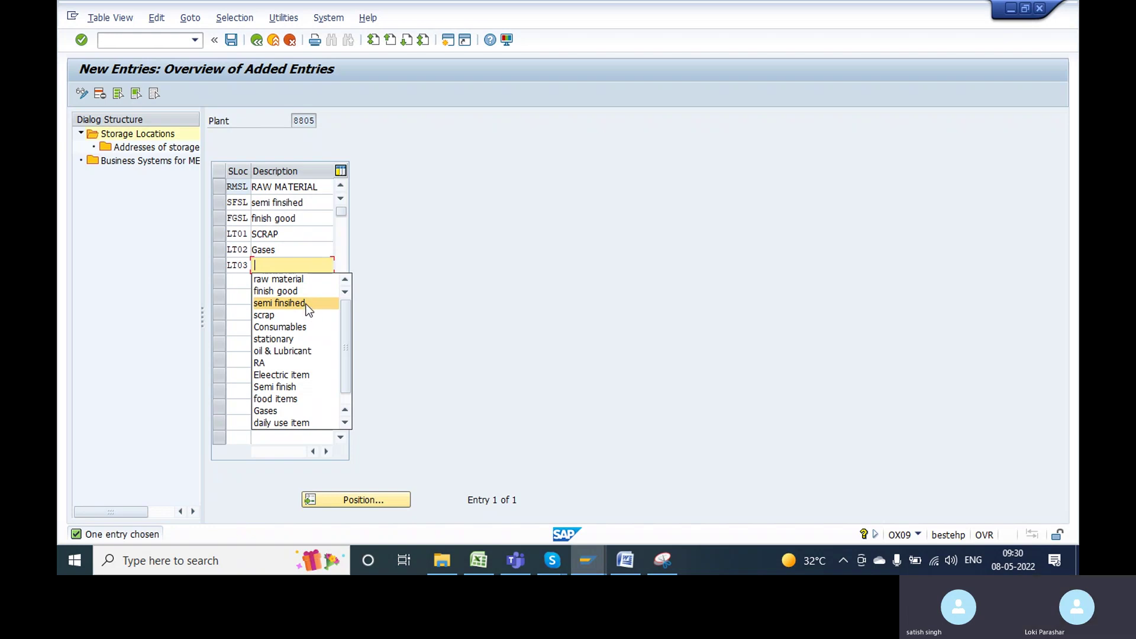
click(308, 329)
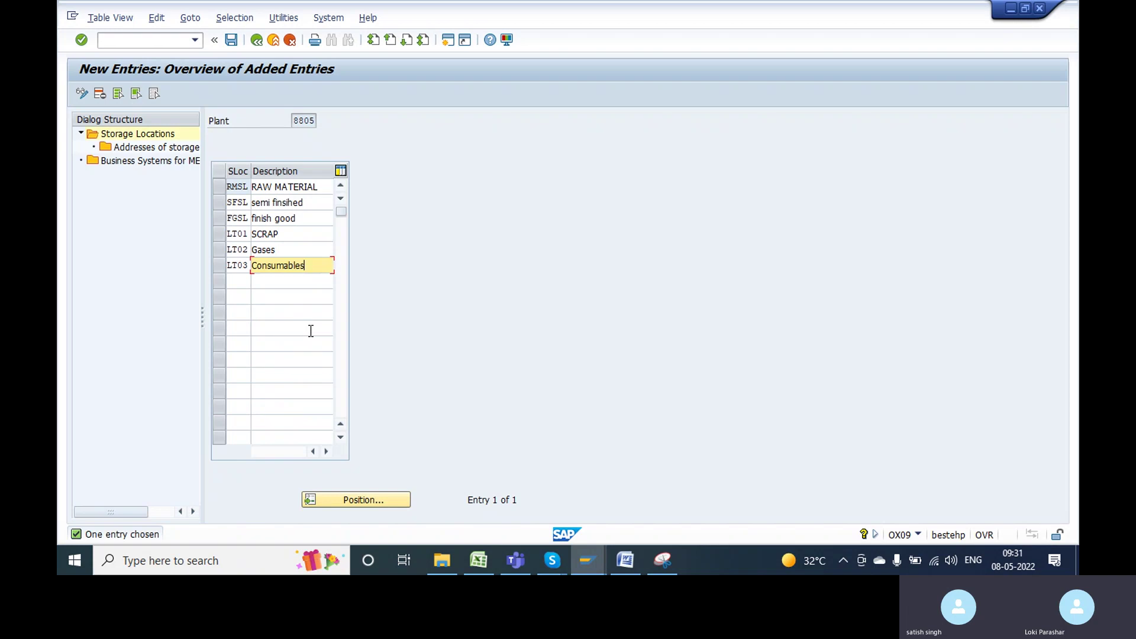
click(239, 281)
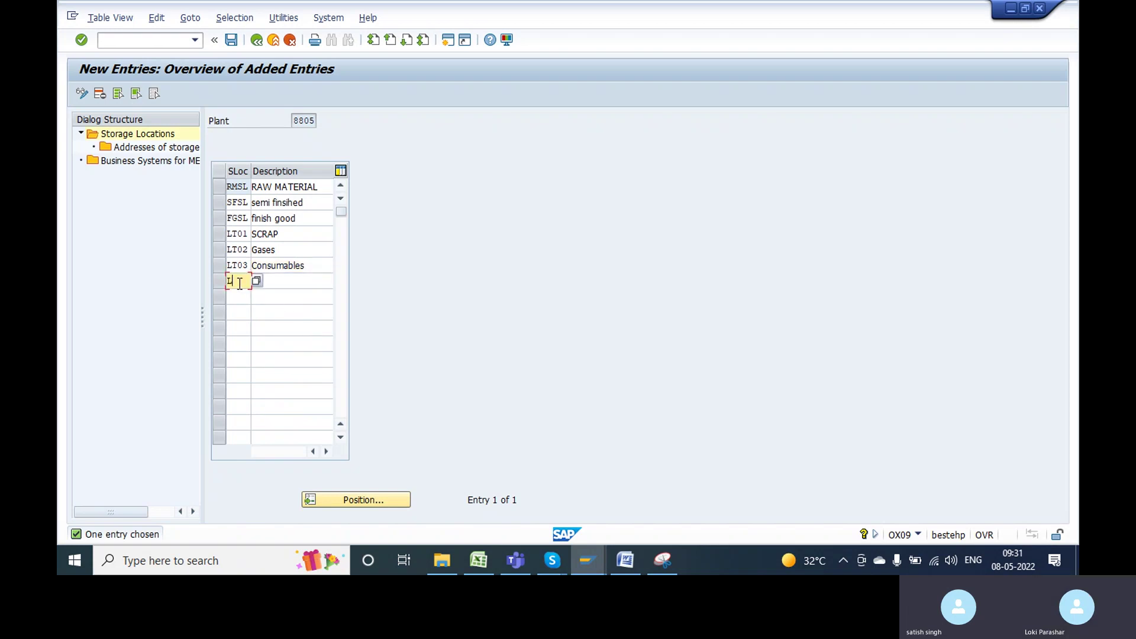
click(284, 287)
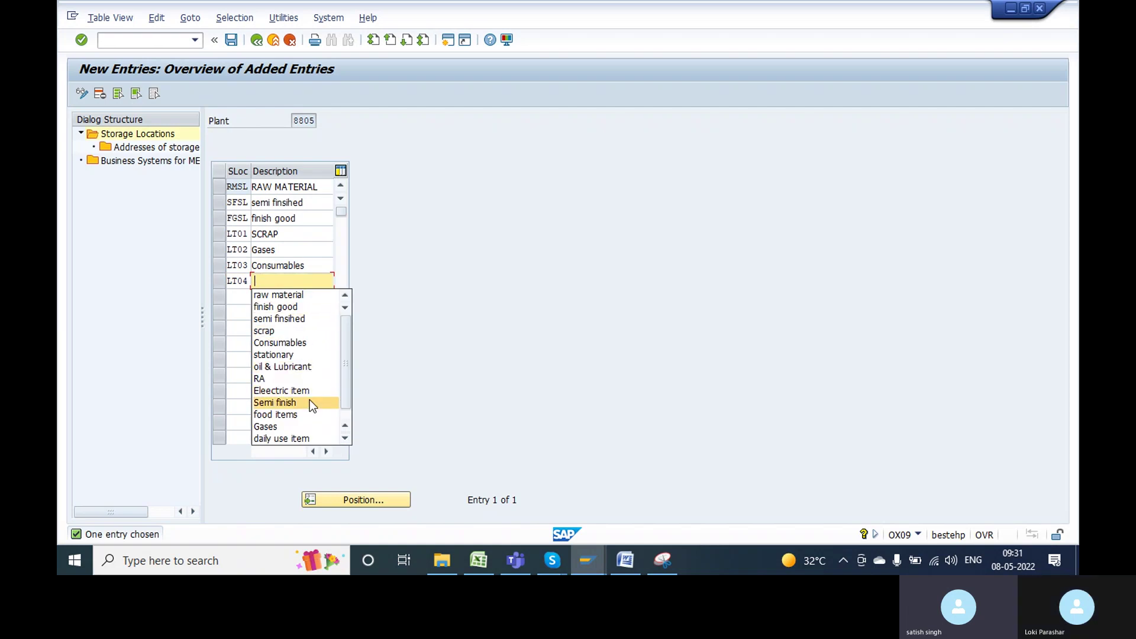
click(310, 415)
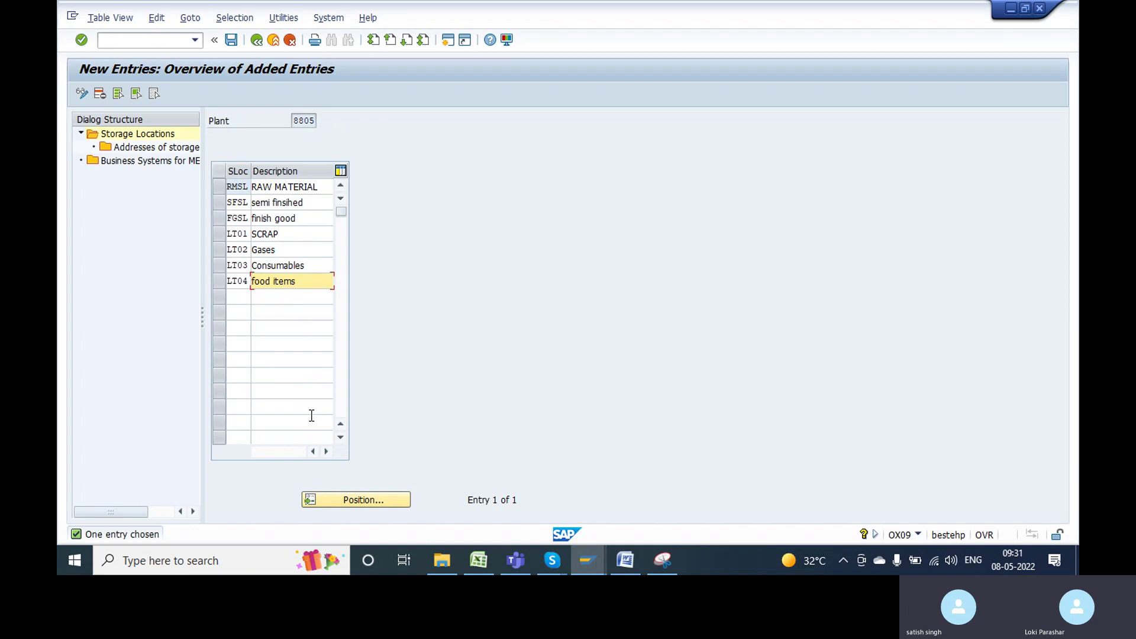
key(Return)
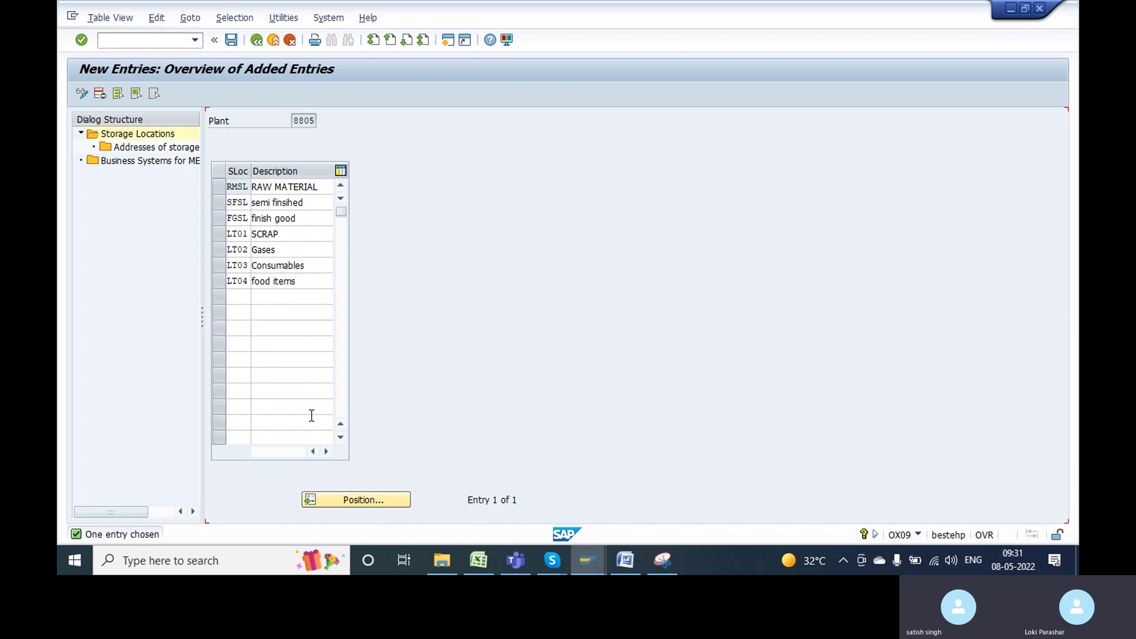
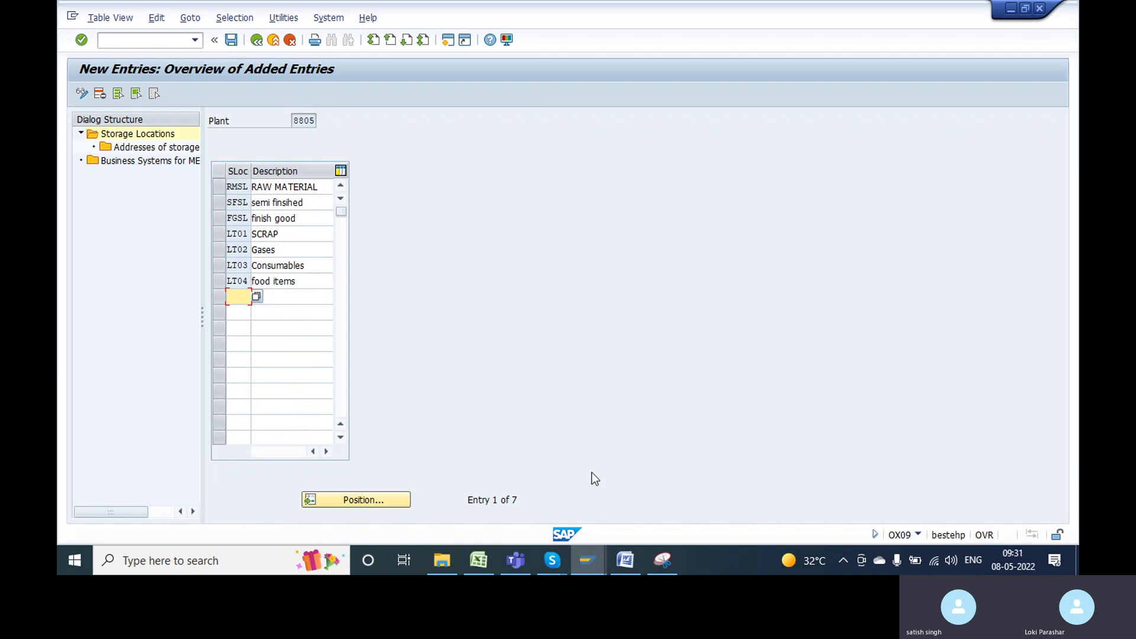
Block-copy the RMSL–LT04 storage location rows and paste them into the Excel notes sheet
key(ctrl+y)
drag(309, 287, 227, 186)
key(ctrl+c)
click(478, 560)
click(502, 403)
key(ctrl+v)
click(598, 358)
key(alt+Tab)
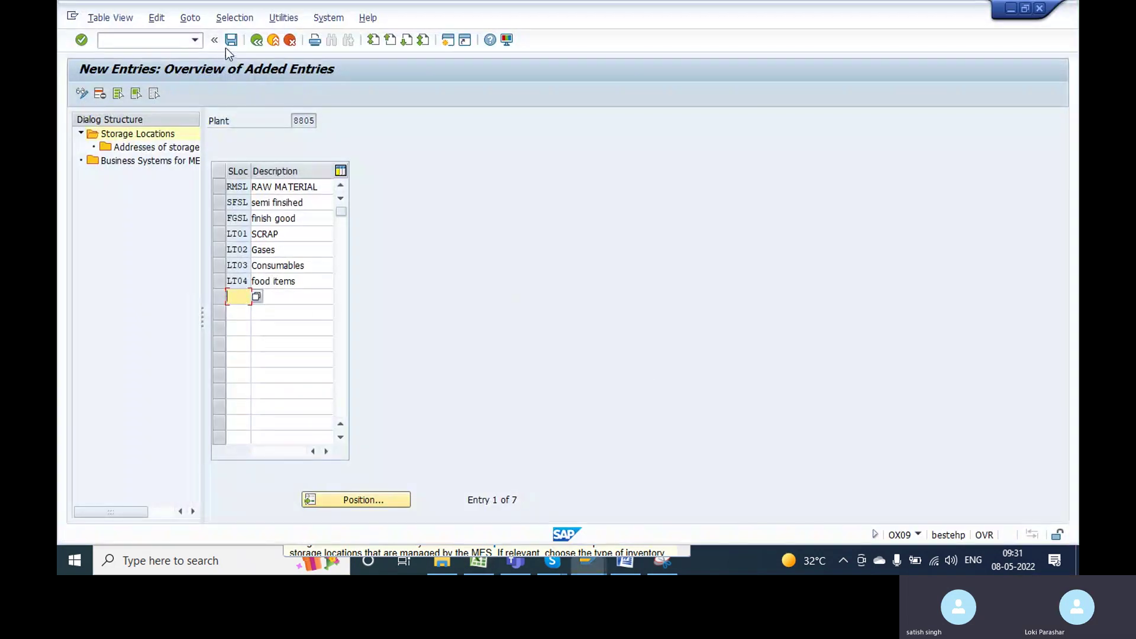
Save the new storage locations under the customizing request and return to the overview
click(229, 44)
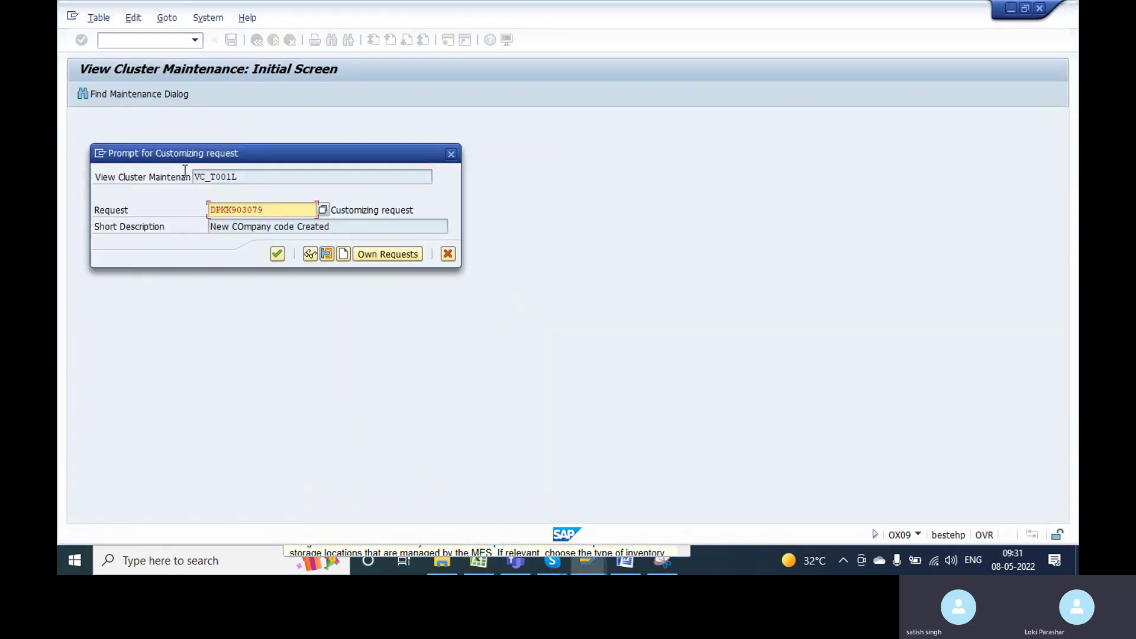
drag(267, 205, 202, 204)
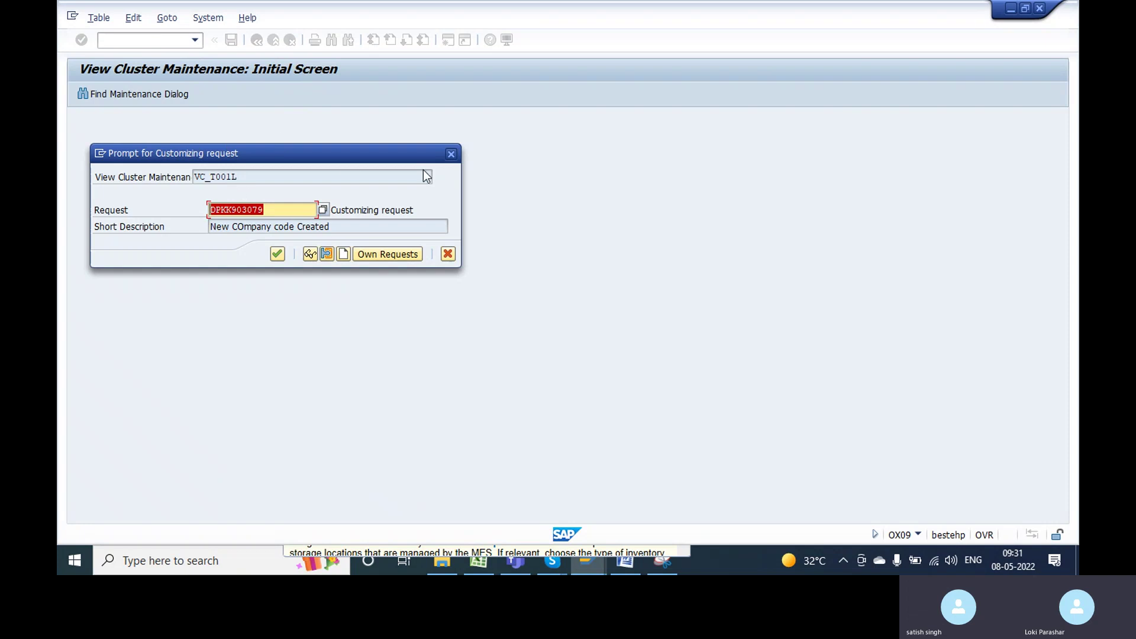
drag(325, 158, 511, 122)
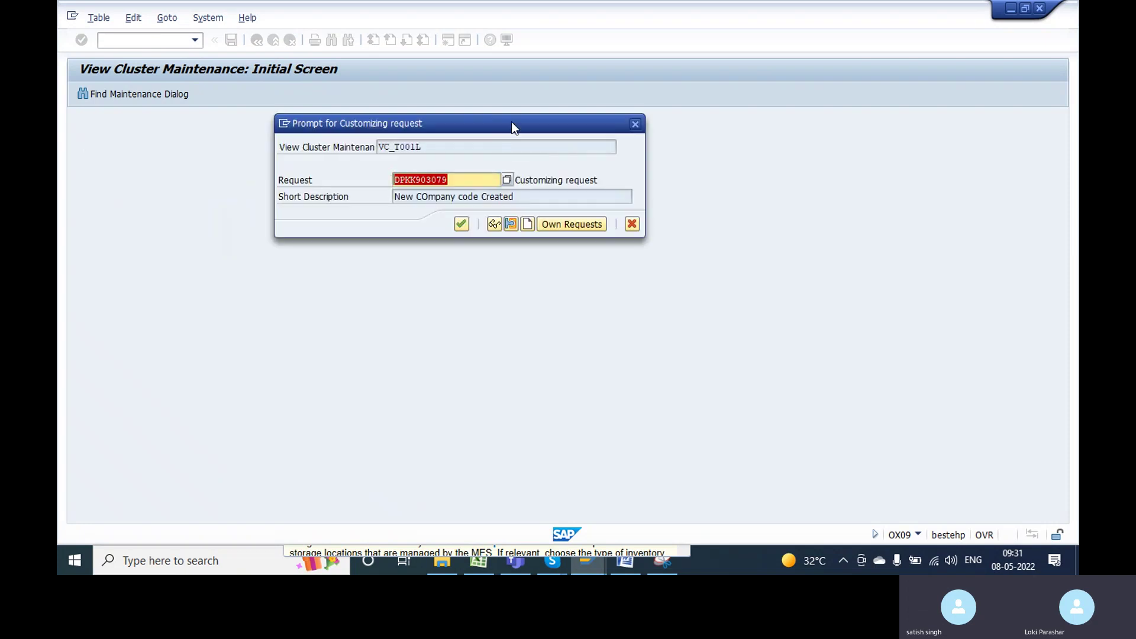
click(462, 223)
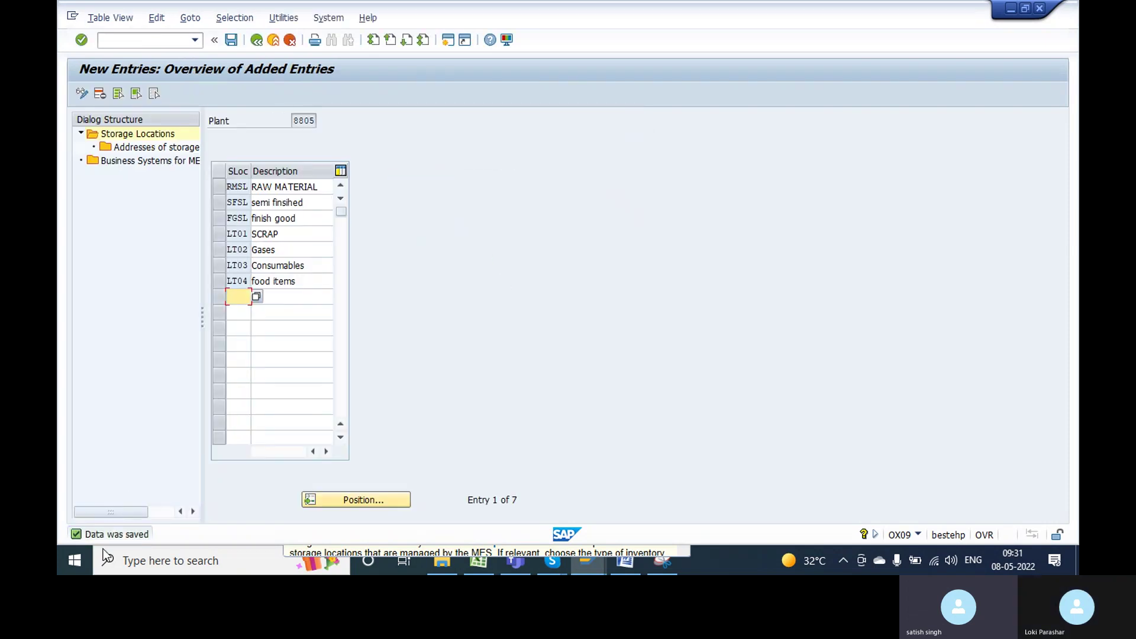
click(258, 41)
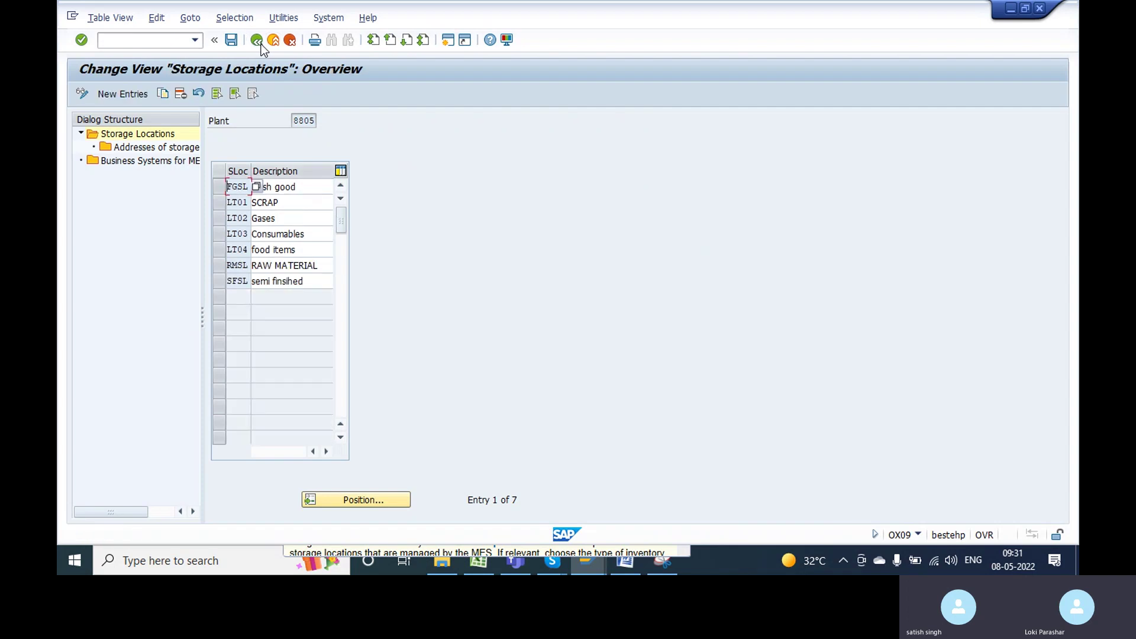
Close the SAP help window and copy the codes RMSL–LT04 into K24 of the Excel sheet
click(261, 44)
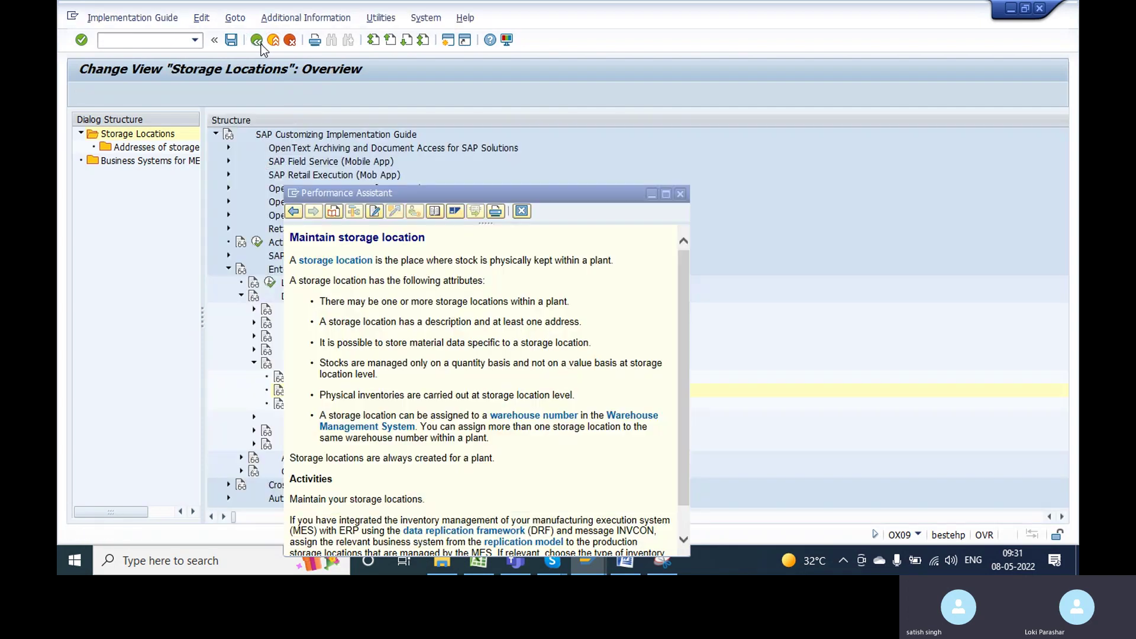
click(679, 194)
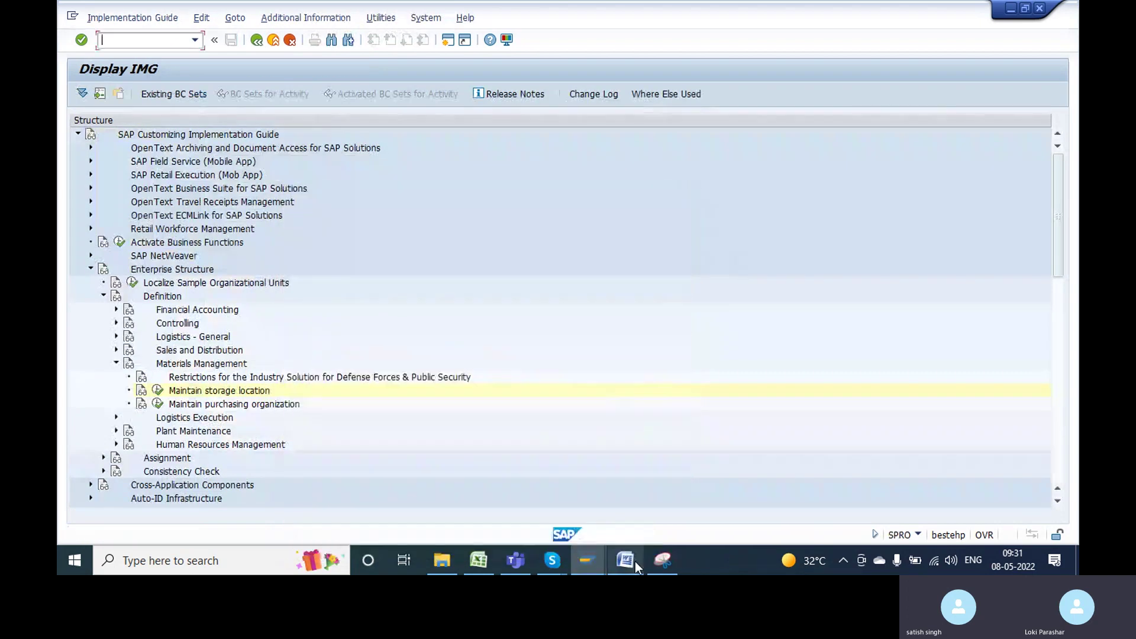
click(634, 561)
click(634, 562)
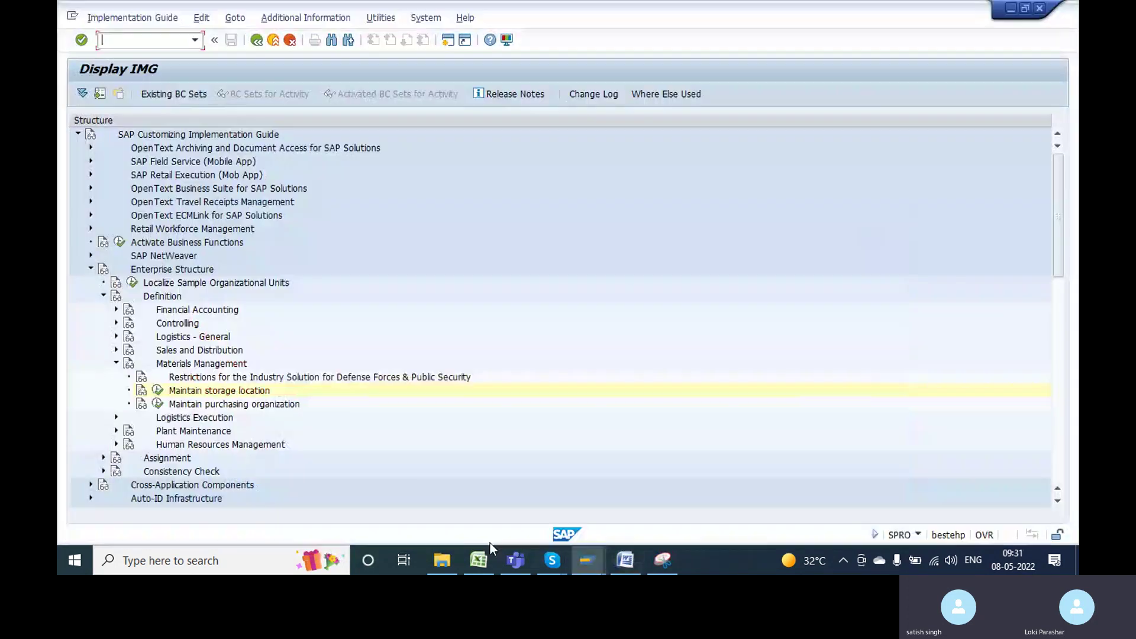
click(478, 560)
drag(689, 313, 689, 344)
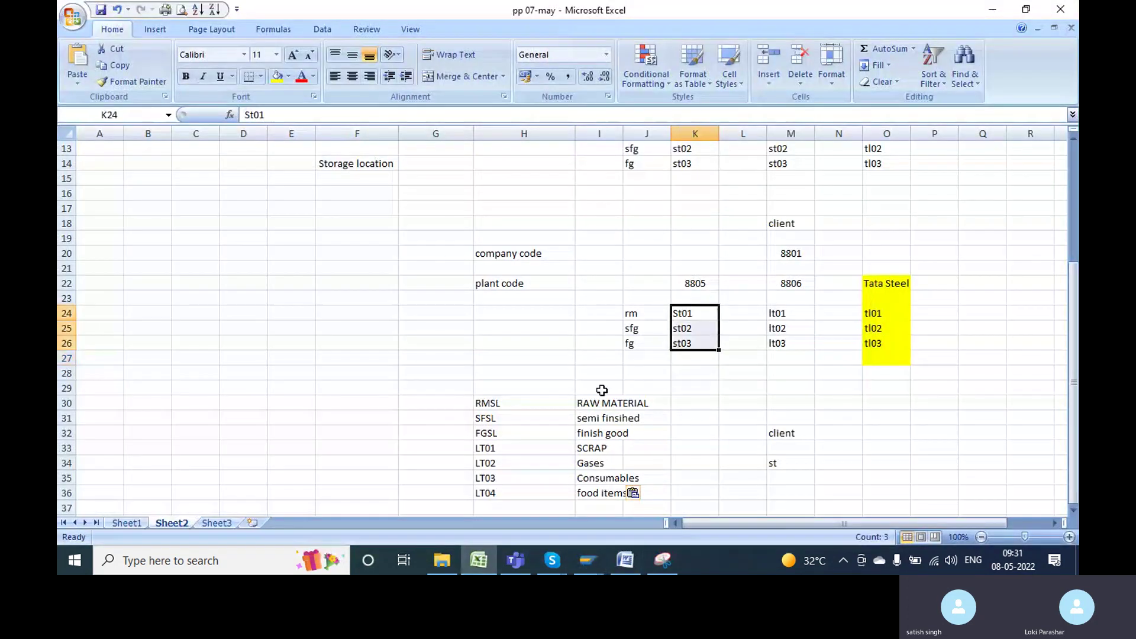
drag(504, 403, 500, 497)
key(ctrl+c)
click(692, 312)
key(ctrl+v)
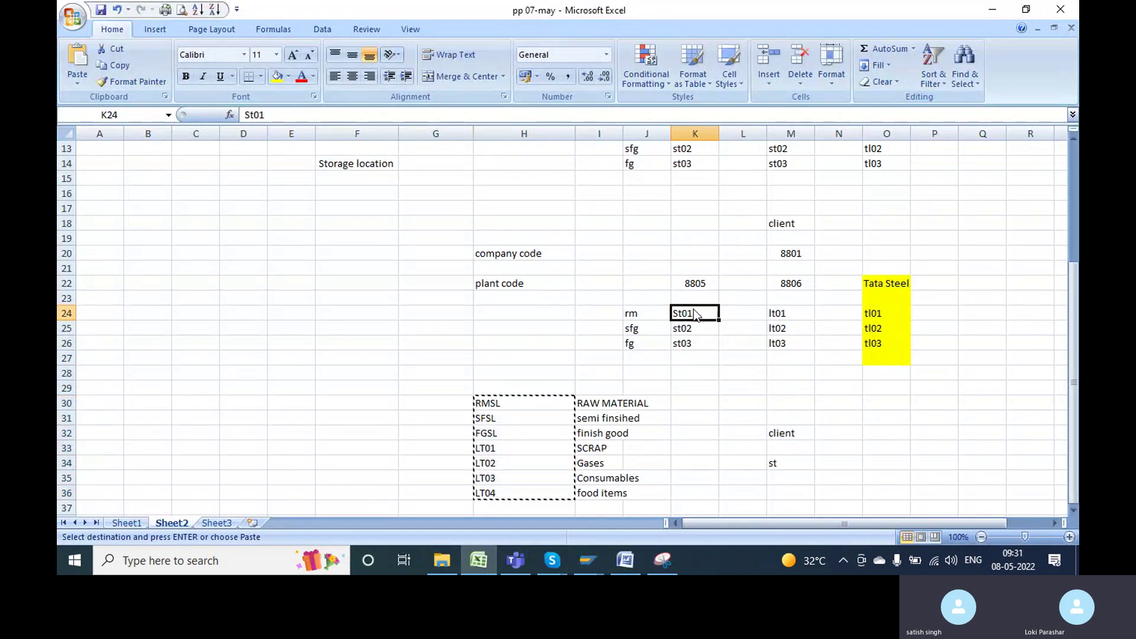
click(675, 419)
Copy the storage location descriptions to J24 and clear the original codes from H30:H36
drag(597, 403, 591, 495)
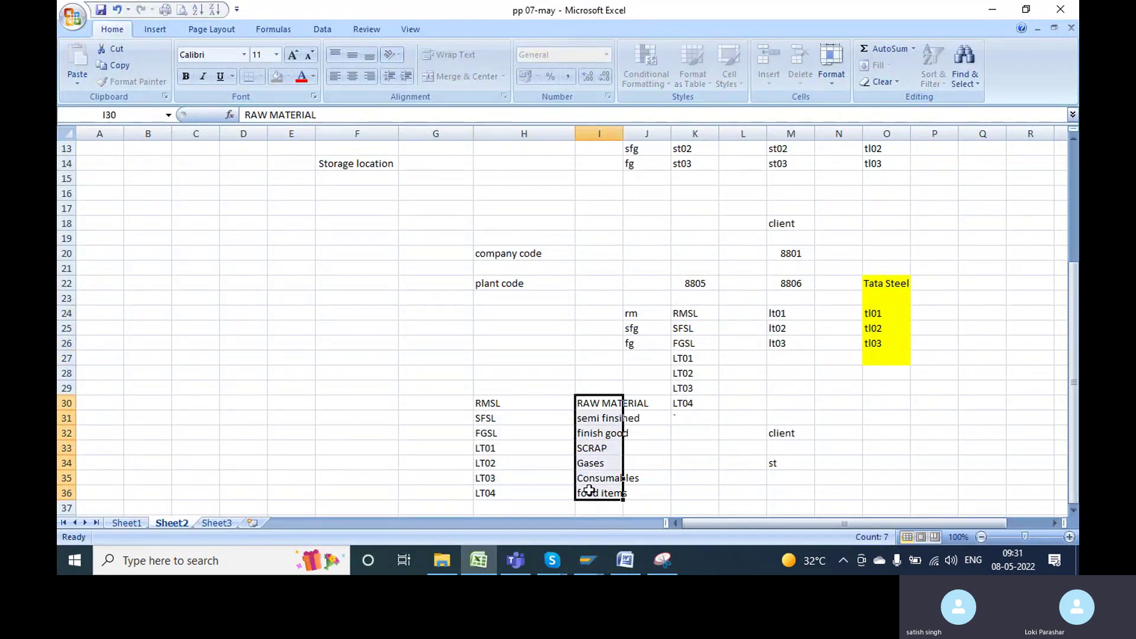
key(ctrl+c)
click(647, 308)
key(ctrl+v)
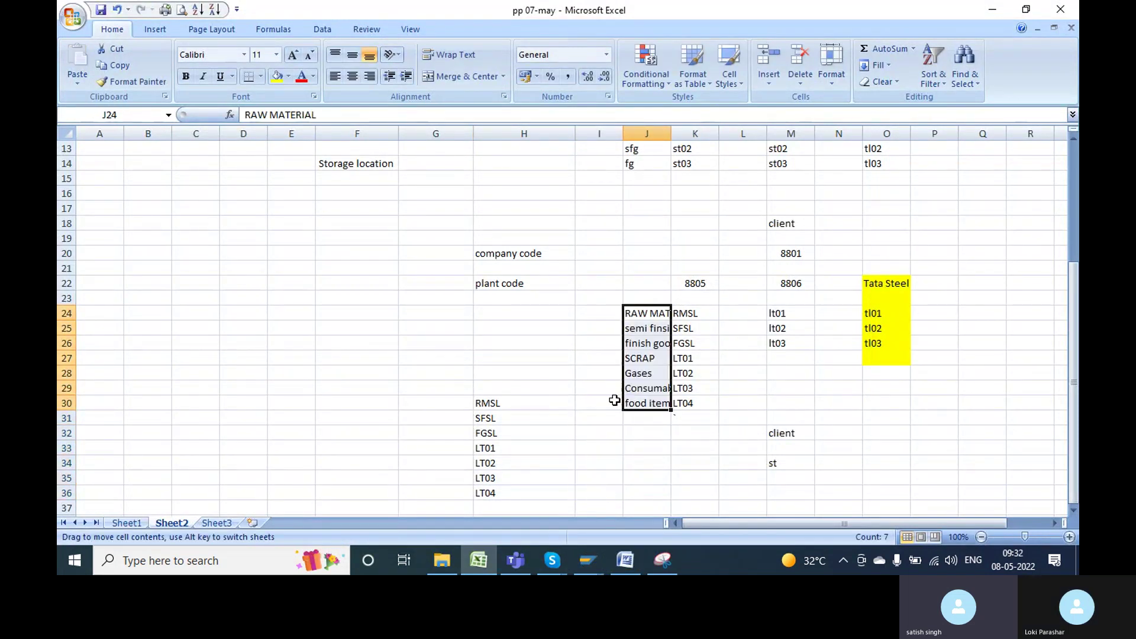
text(`)
drag(514, 402, 515, 496)
key(Delete)
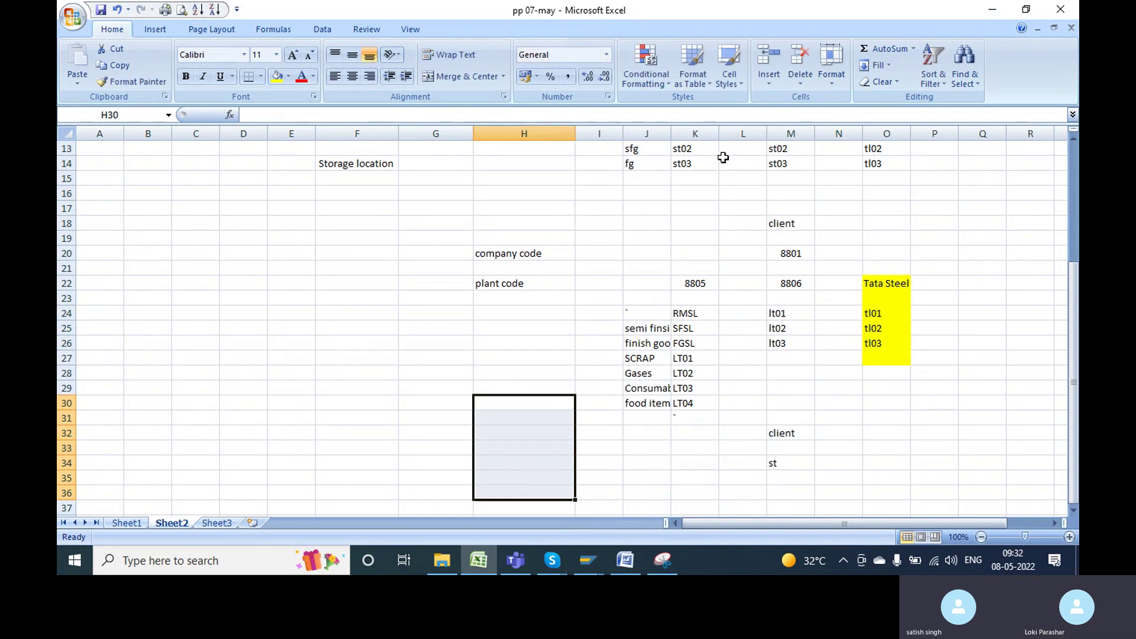
Autofit columns J to O and remove the yellow fill from the Tata Steel block O22:O27
drag(660, 148, 873, 135)
double_click(874, 134)
click(907, 338)
drag(905, 330, 900, 406)
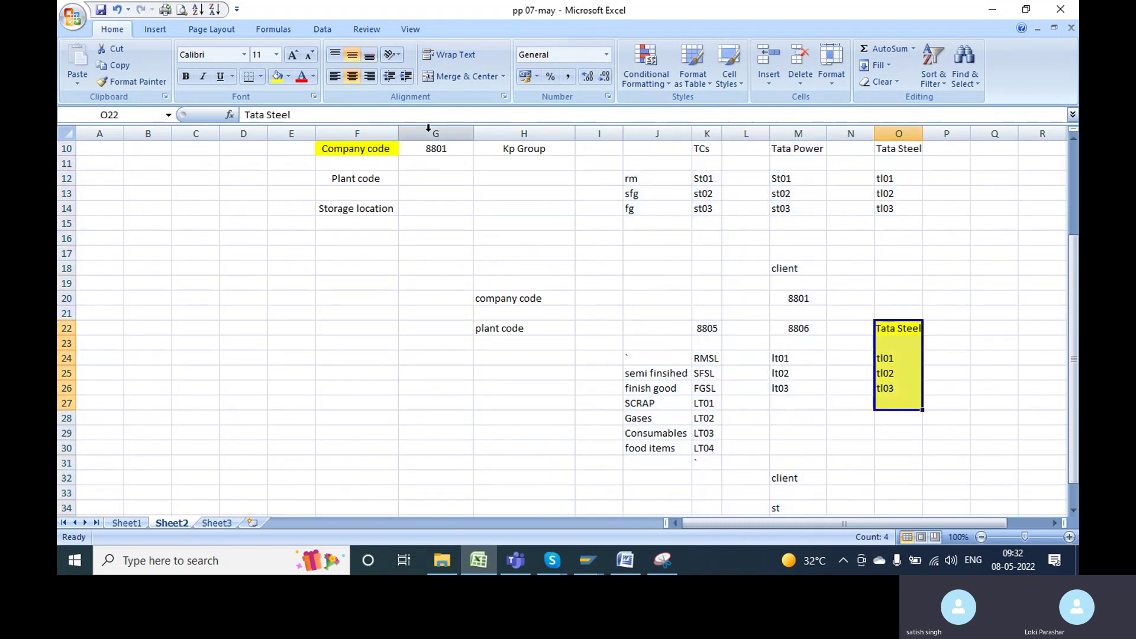
click(290, 78)
click(304, 204)
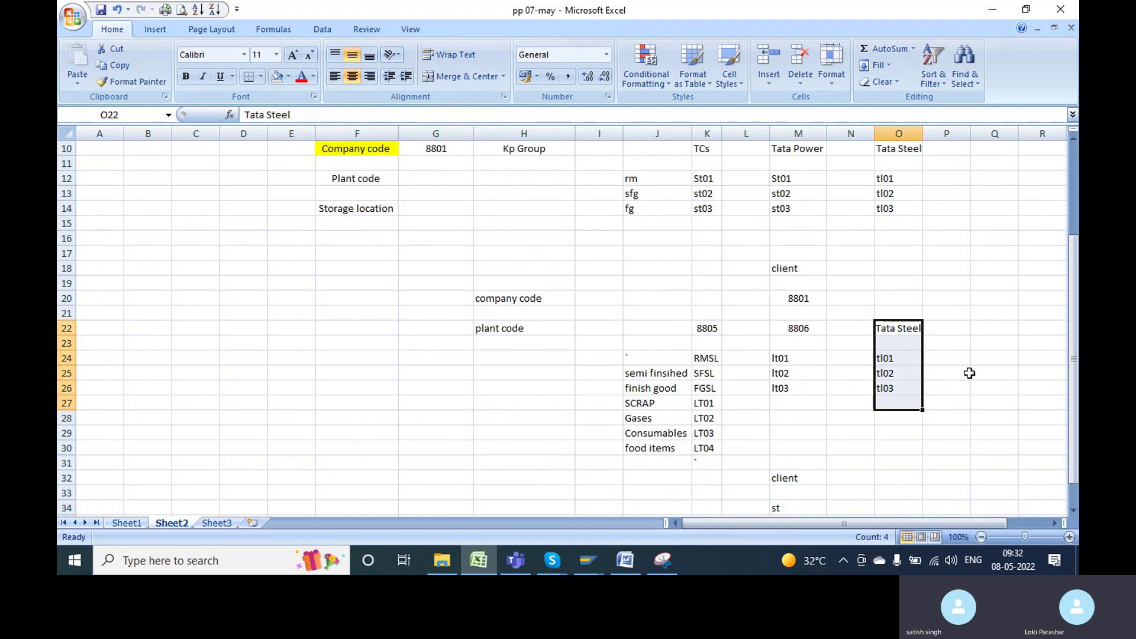
click(749, 372)
Merge and center 8801 across K20:M21 and client across K18:M18
drag(798, 298, 713, 306)
click(463, 77)
drag(857, 340, 852, 328)
drag(802, 267, 705, 266)
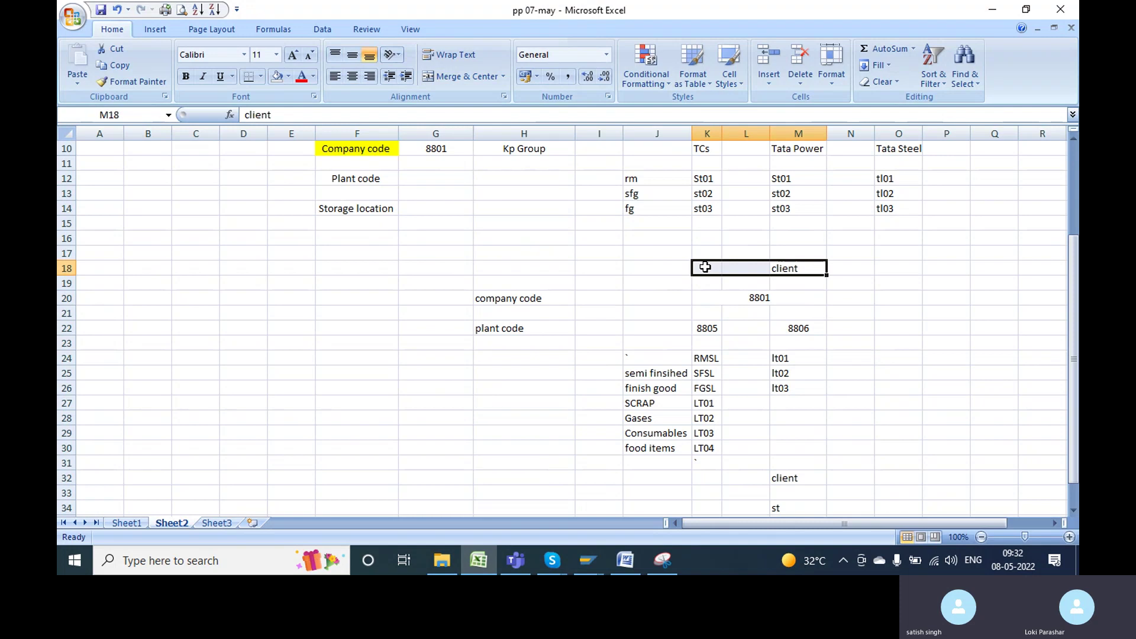
click(463, 76)
Delete the extra client note in cell M32
click(658, 314)
click(791, 399)
drag(793, 362, 795, 373)
click(801, 473)
key(Delete)
scroll(743, 332, down, 1)
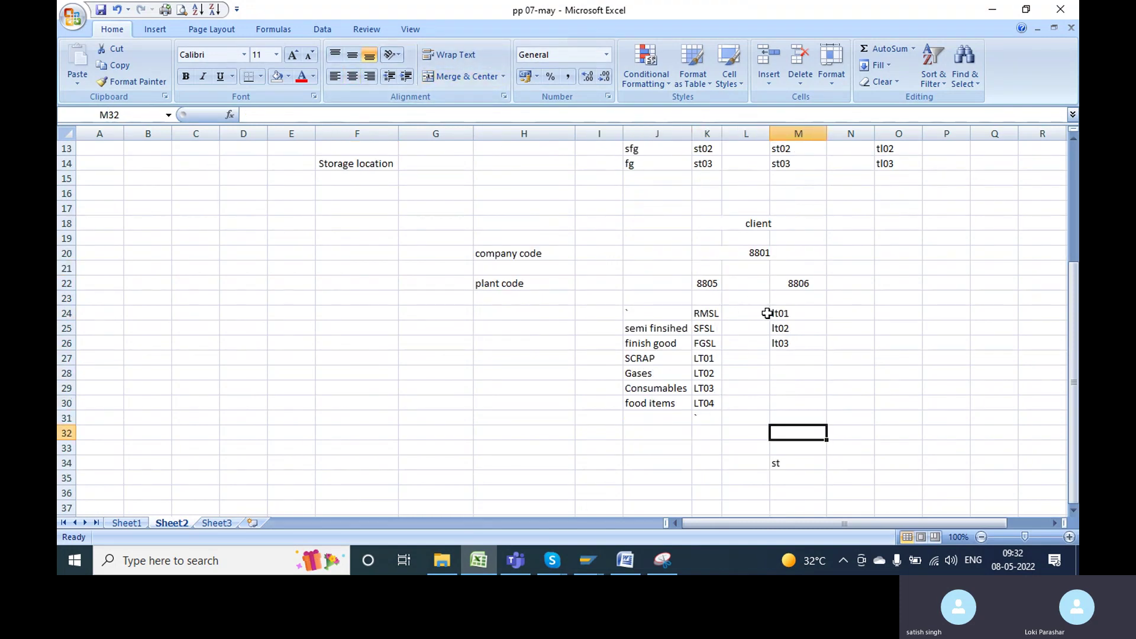
Relabel cell J24 with a raw material label, typed as 'Raw mAt'
click(767, 313)
click(657, 318)
text(rAW)
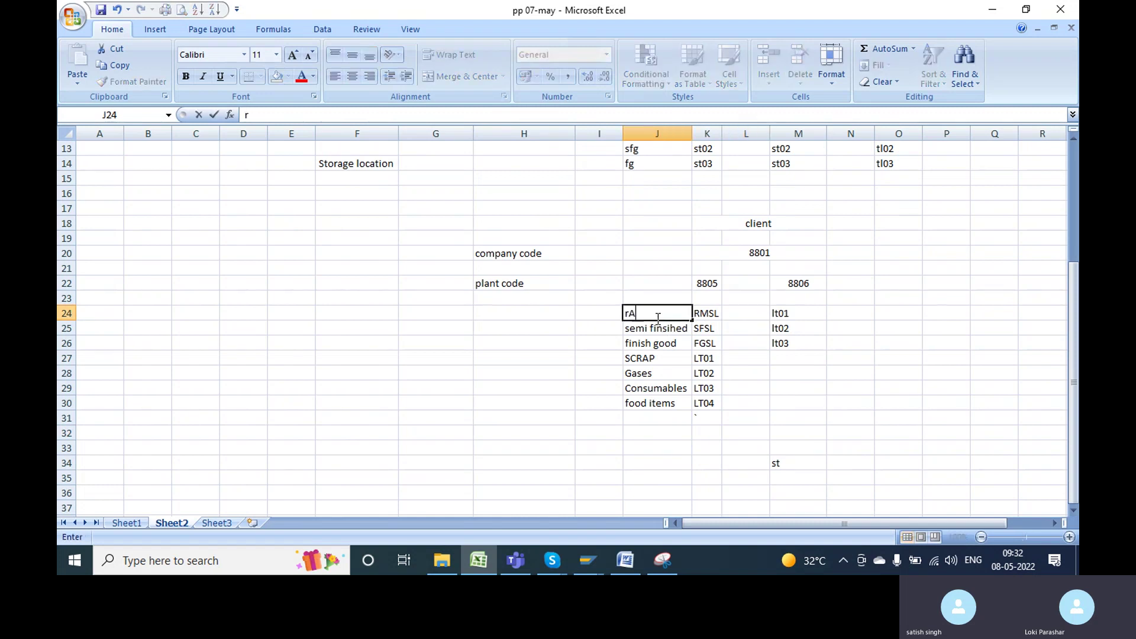
key(BackSpace)
key(BackSpace)
key(BackSpace)
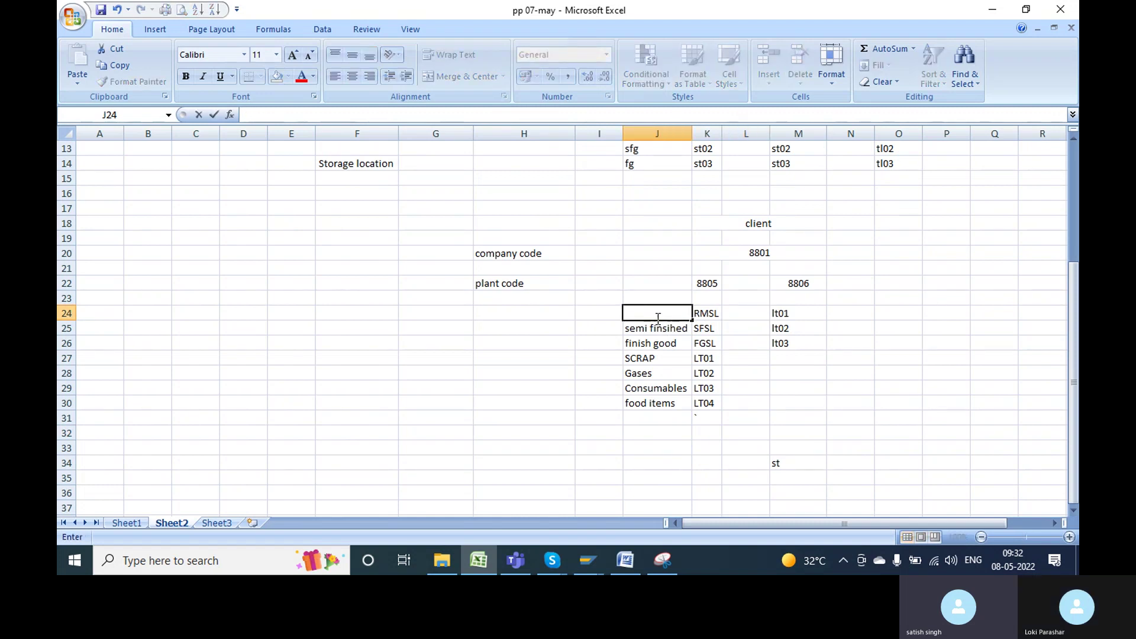
text(Raw mAteial)
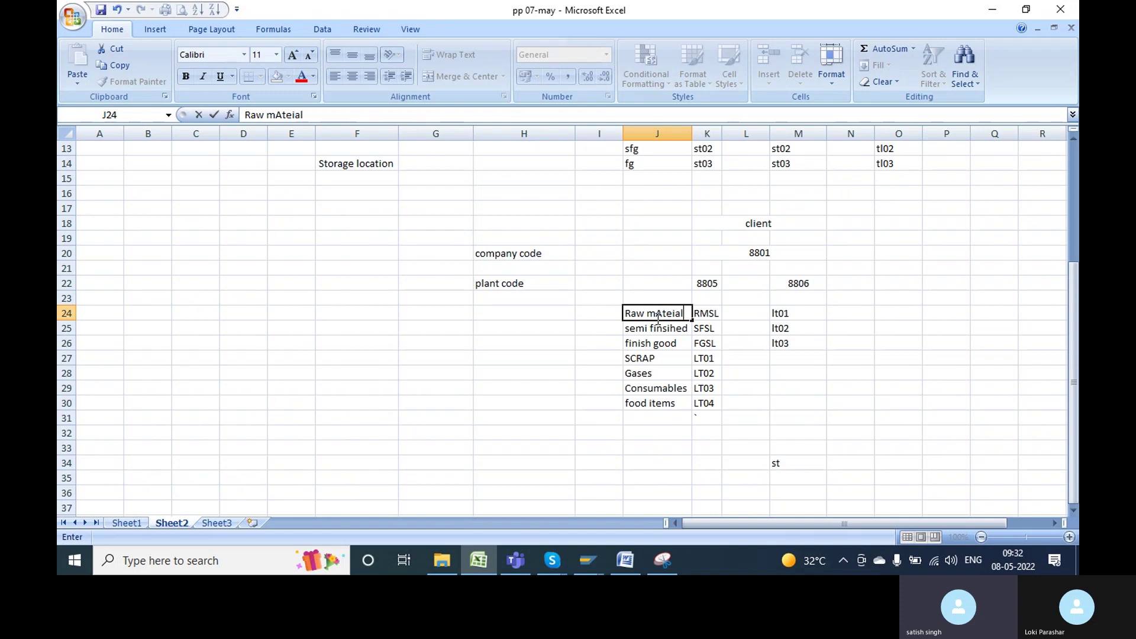
key(BackSpace)
key(BackSpace)
key(BackSpace)
key(BackSpace)
key(BackSpace)
key(BackSpace)
key(BackSpace)
key(BackSpace)
key(BackSpace)
key(BackSpace)
click(735, 357)
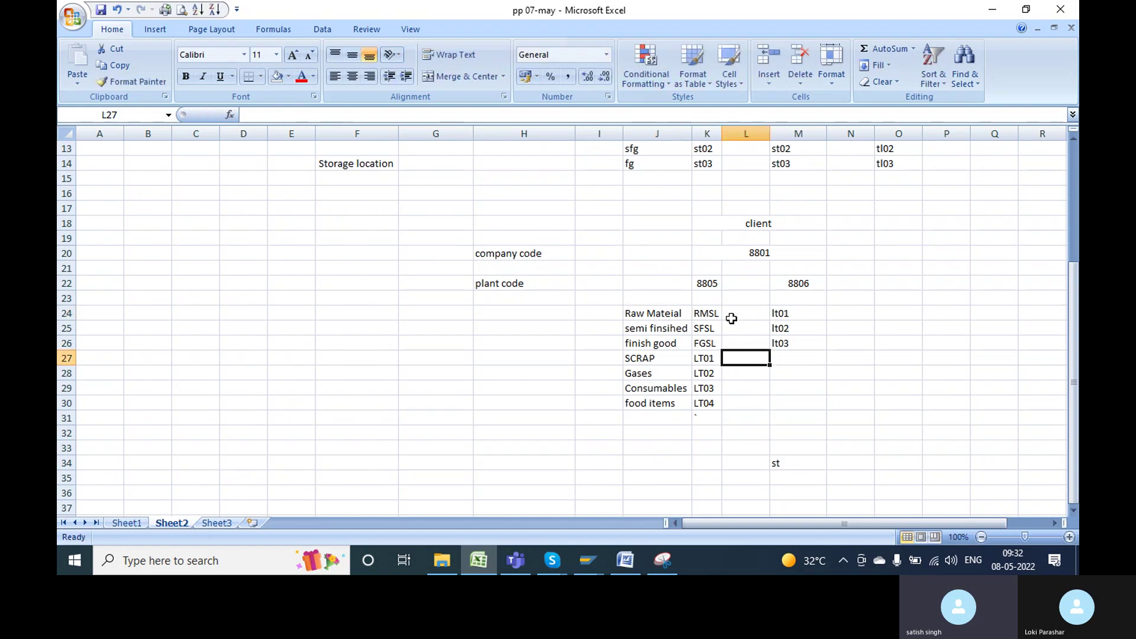
Delete the old lt01–lt03 entries and the leftover 'st' from column M under 8806
click(718, 313)
click(786, 288)
click(809, 315)
drag(805, 329, 809, 353)
key(Delete)
drag(795, 314, 791, 425)
click(789, 433)
click(782, 463)
key(Delete)
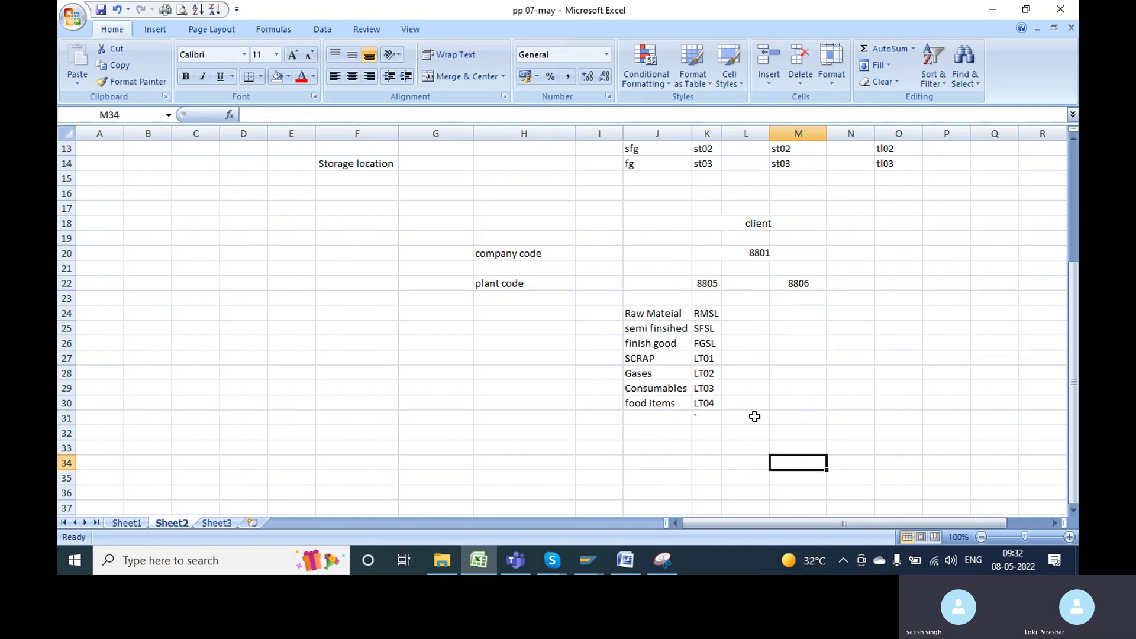
Close SAP Easy Access and run Maintain storage location in the IMG for plant 8806
mouse_move(580, 566)
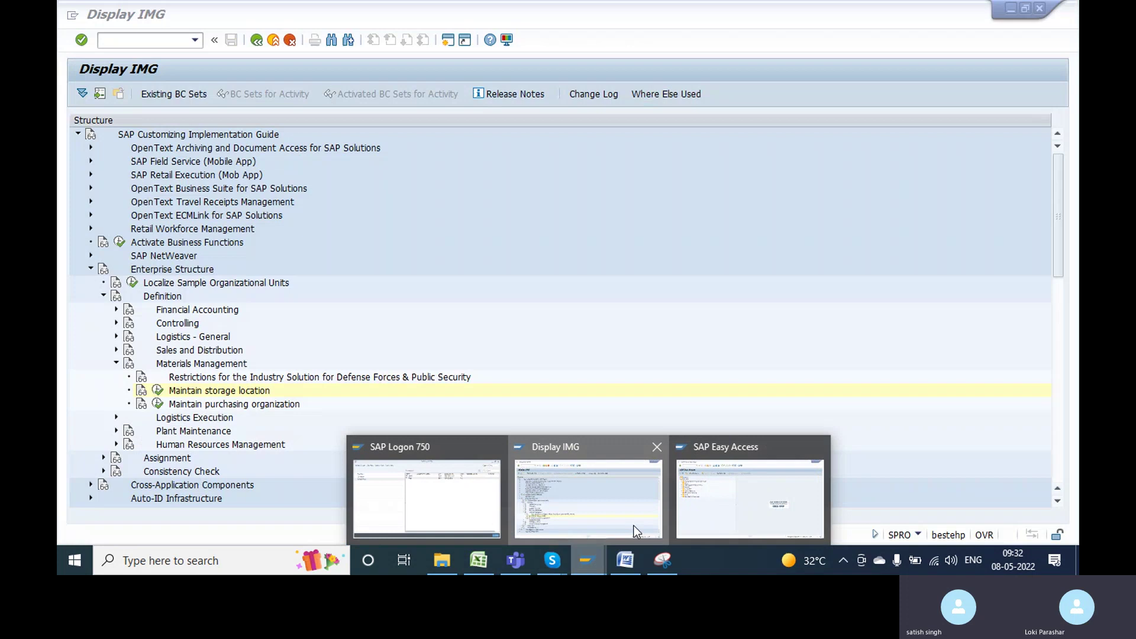
click(634, 526)
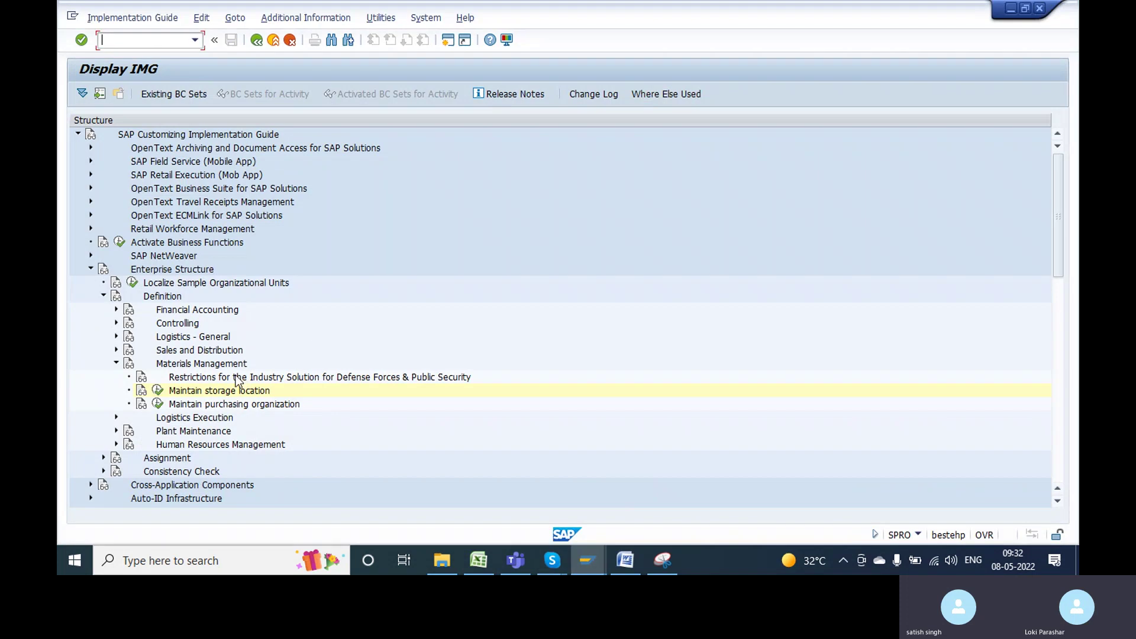
click(160, 391)
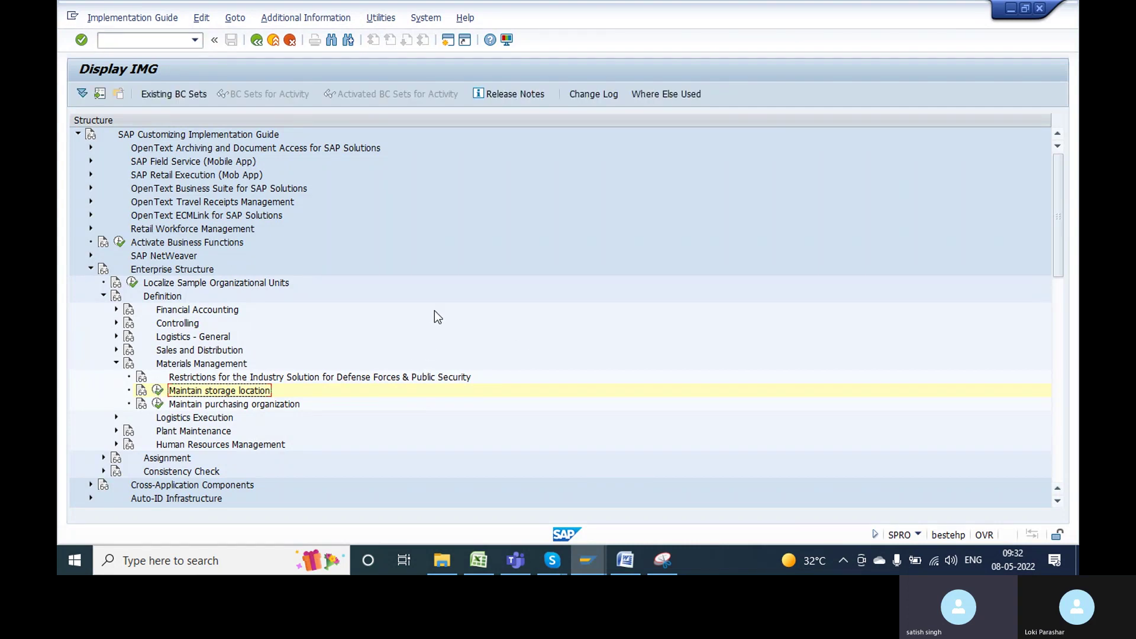
click(587, 561)
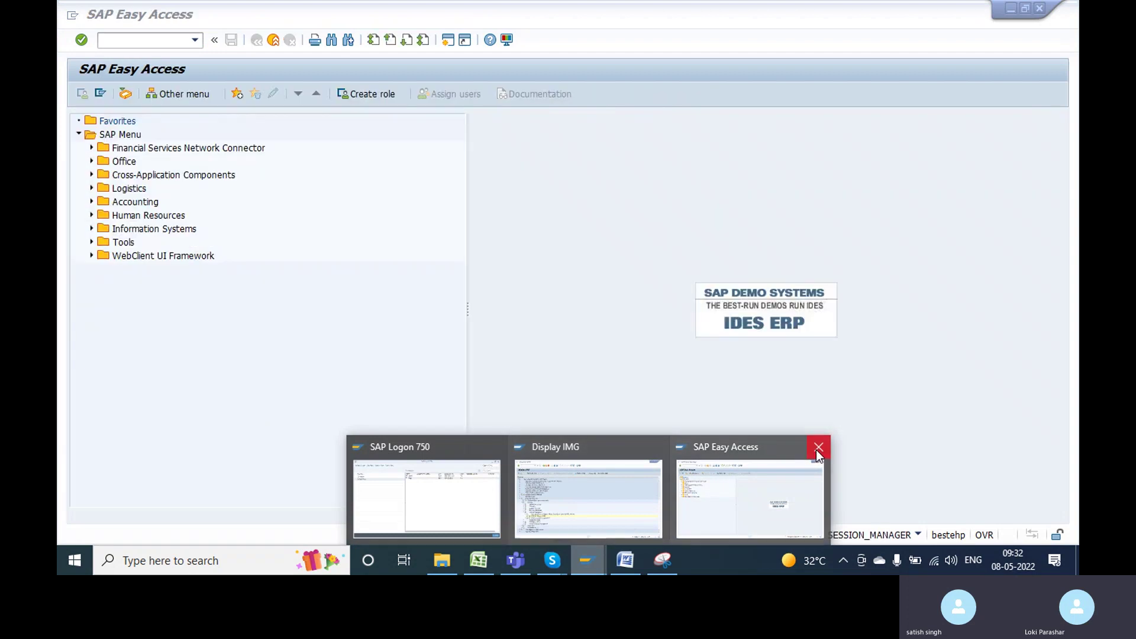
click(815, 450)
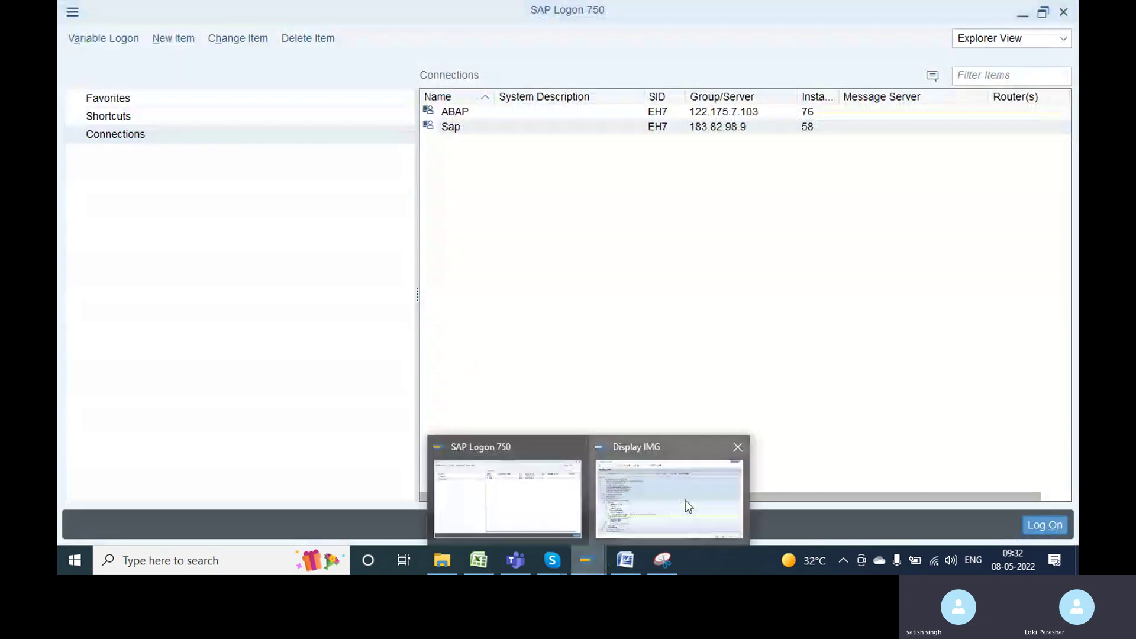
click(685, 499)
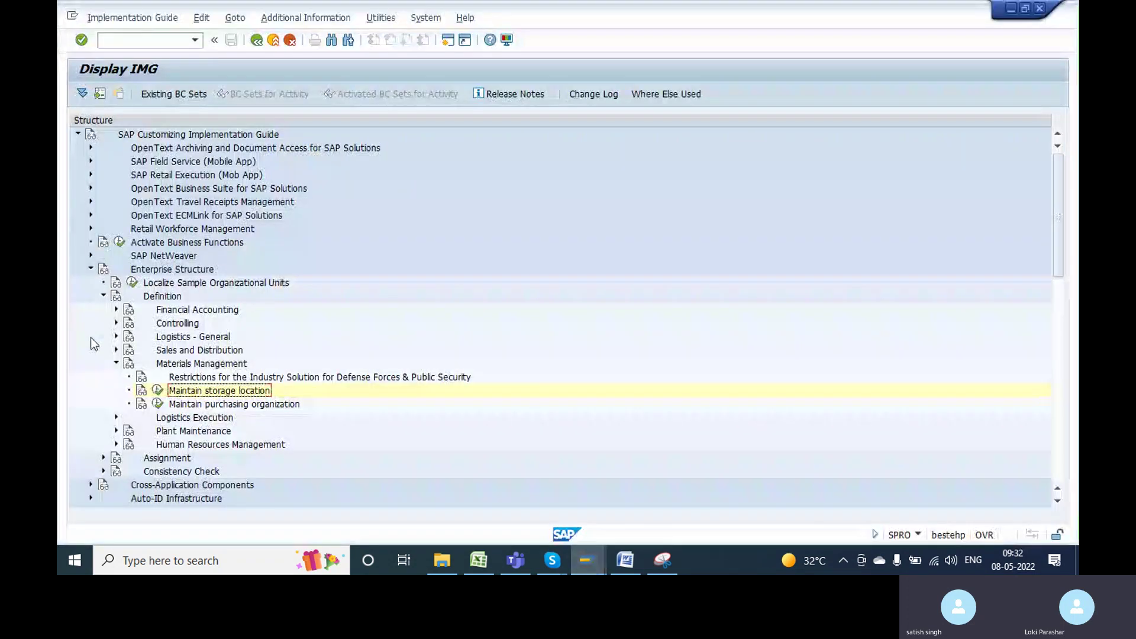
click(158, 390)
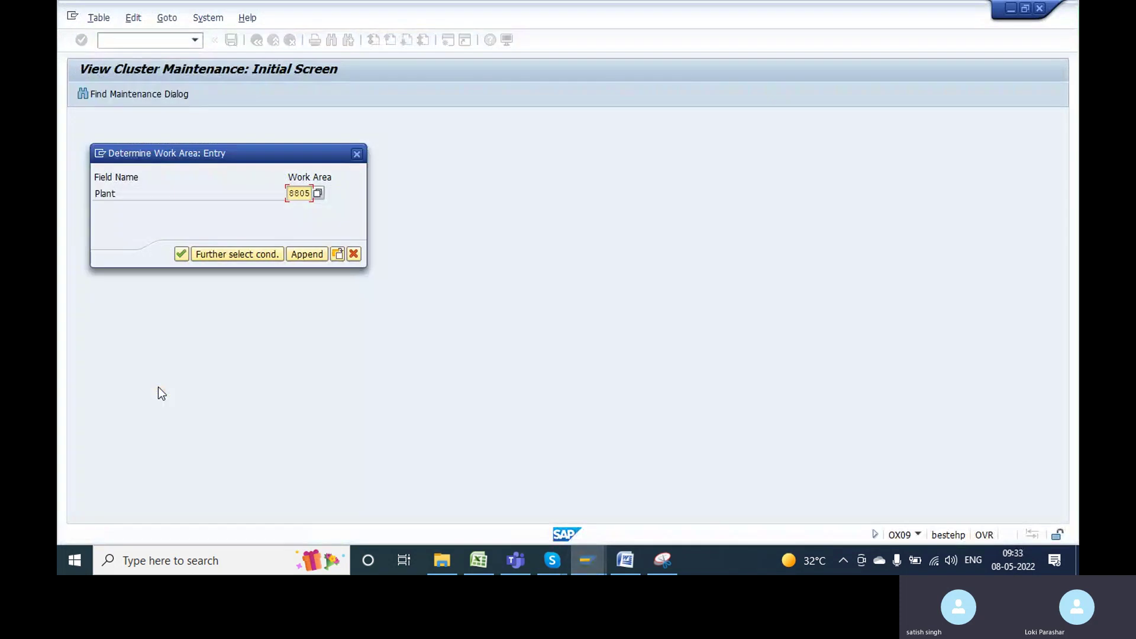
key(End)
key(BackSpace)
text(6)
key(Return)
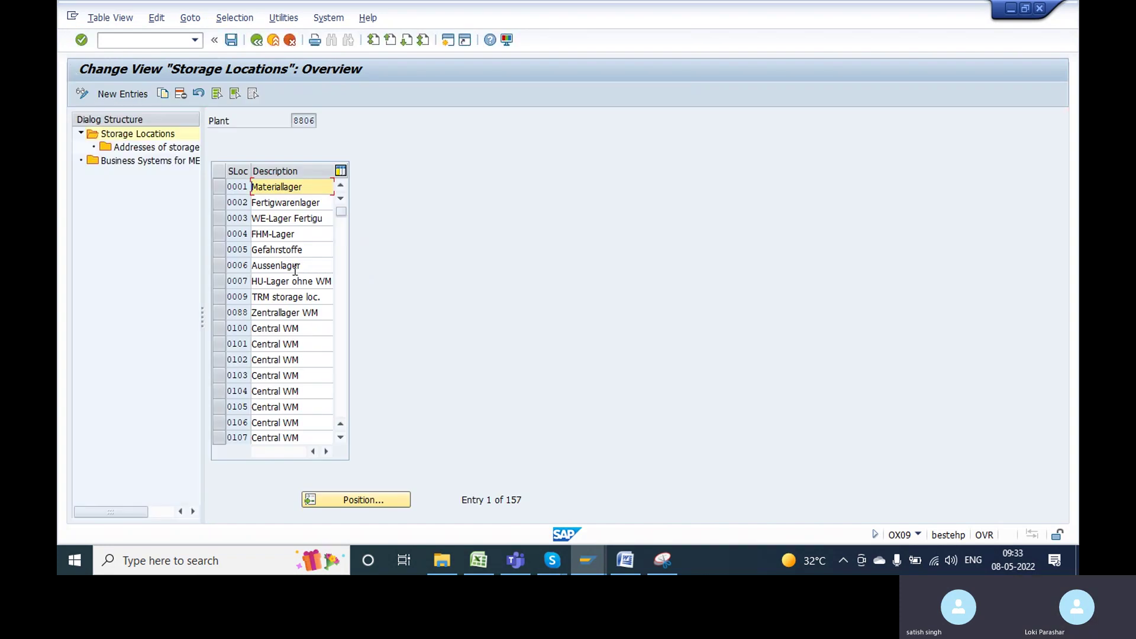
Mark and unmark plant 8806's existing storage location rows 0001 to 0107 to review them
drag(229, 186, 210, 350)
click(218, 422)
drag(218, 391, 225, 355)
click(218, 325)
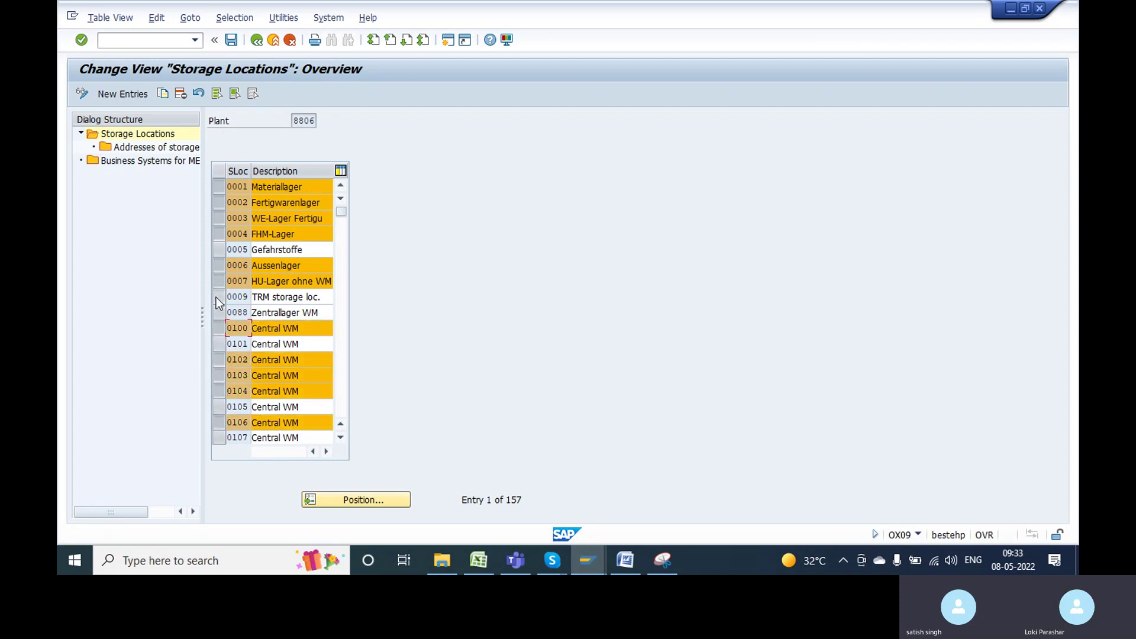
click(215, 297)
click(214, 250)
click(220, 313)
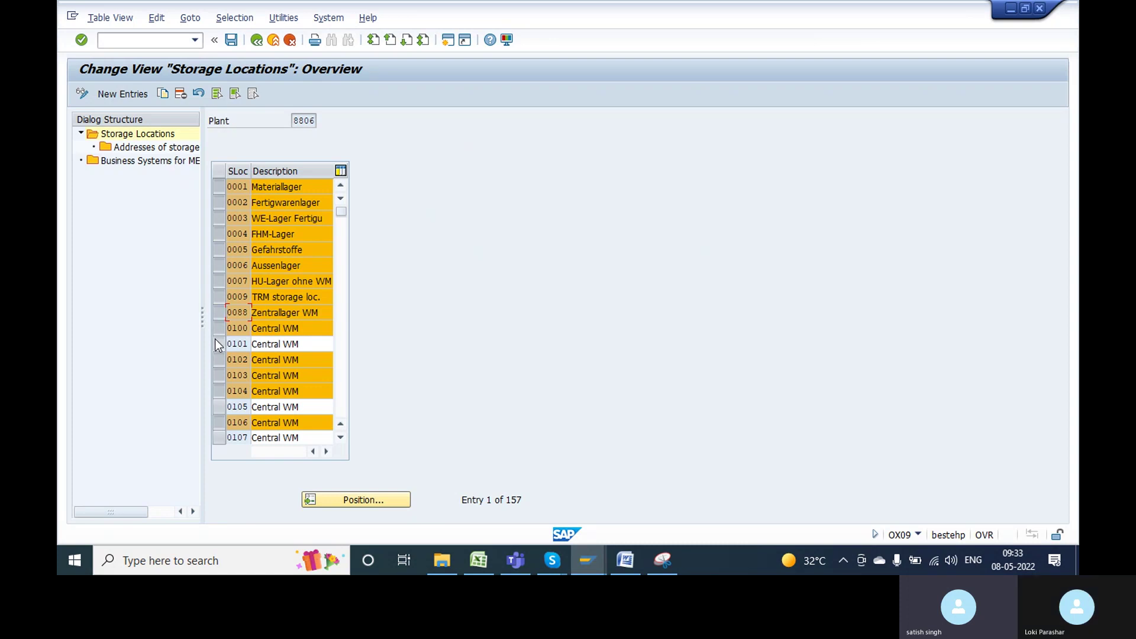
click(217, 343)
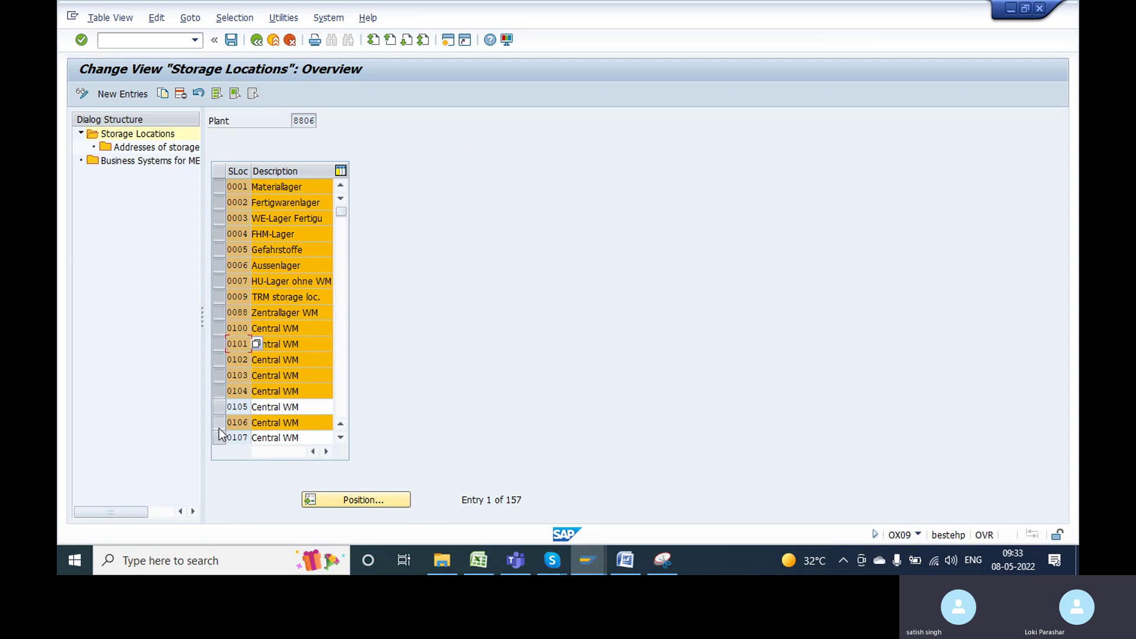
click(216, 437)
click(219, 392)
click(220, 422)
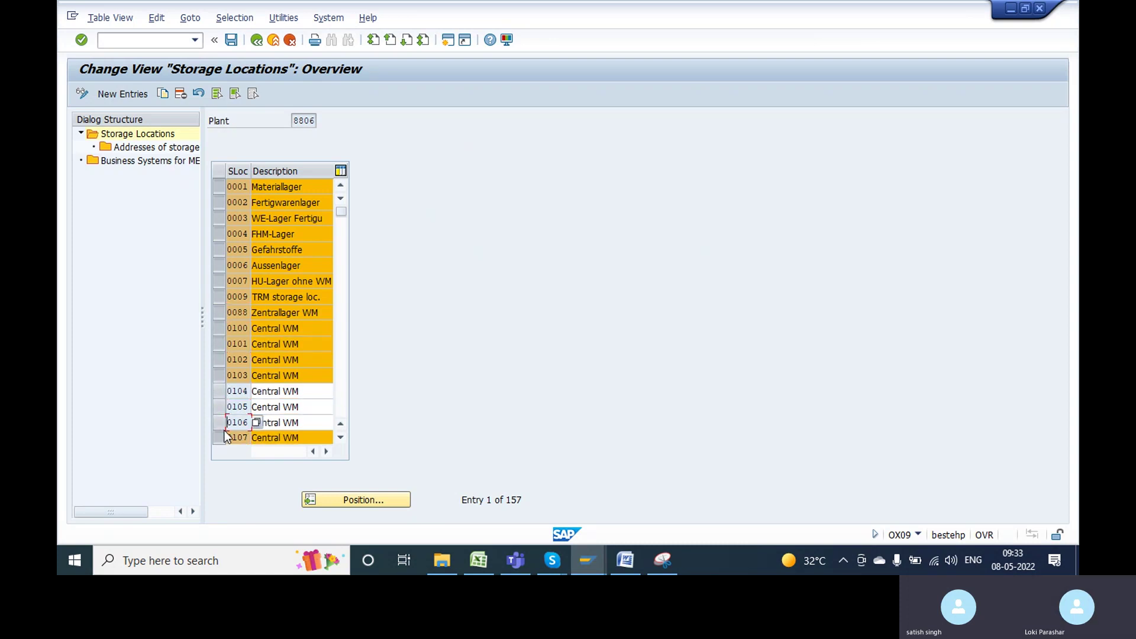
click(219, 390)
click(217, 343)
click(236, 312)
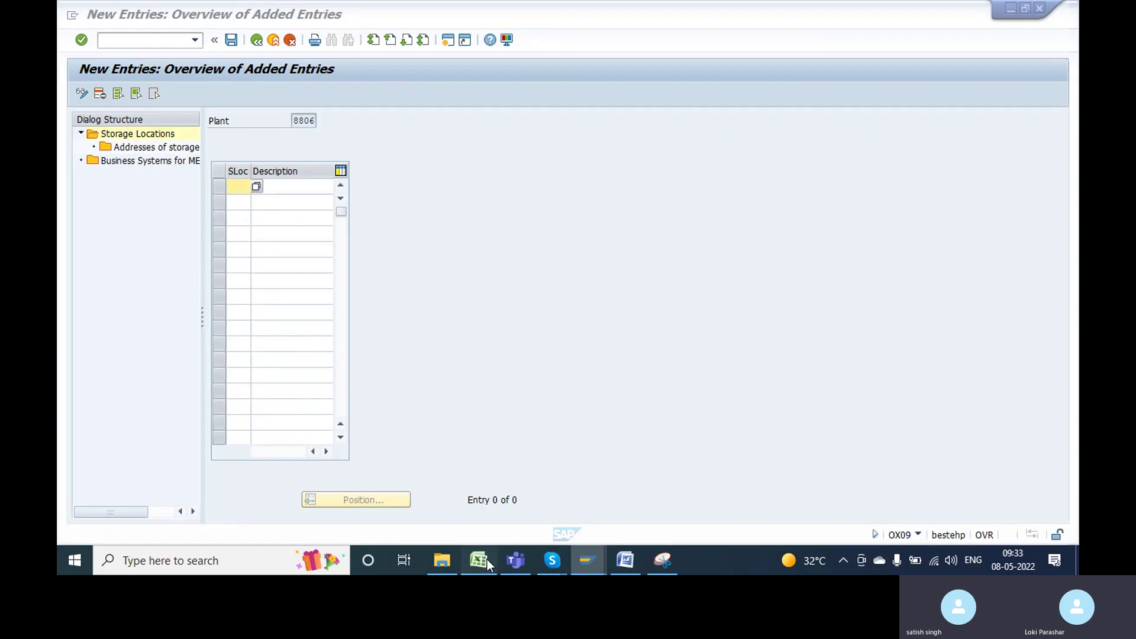
Fill SLoc and Description with Excel's K24:K30 codes and J24:J30 descriptions, then save under the request
click(488, 562)
drag(710, 313, 713, 398)
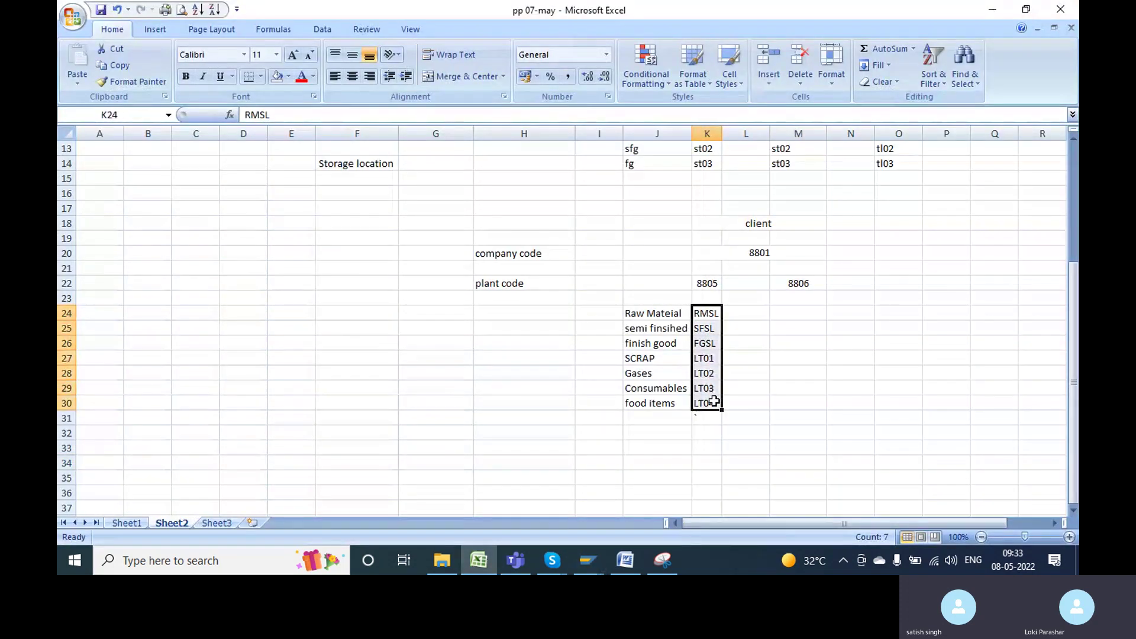
key(ctrl+c)
key(alt+Tab)
key(ctrl+v)
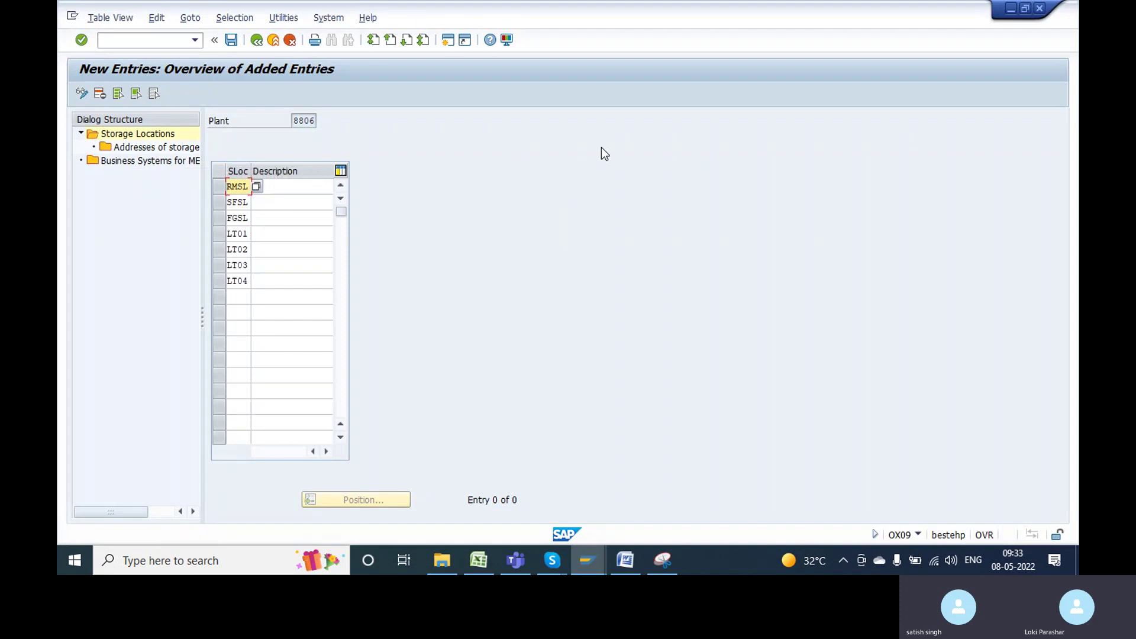
key(alt+Tab)
drag(654, 313, 651, 397)
key(ctrl+c)
key(alt+Tab)
click(275, 187)
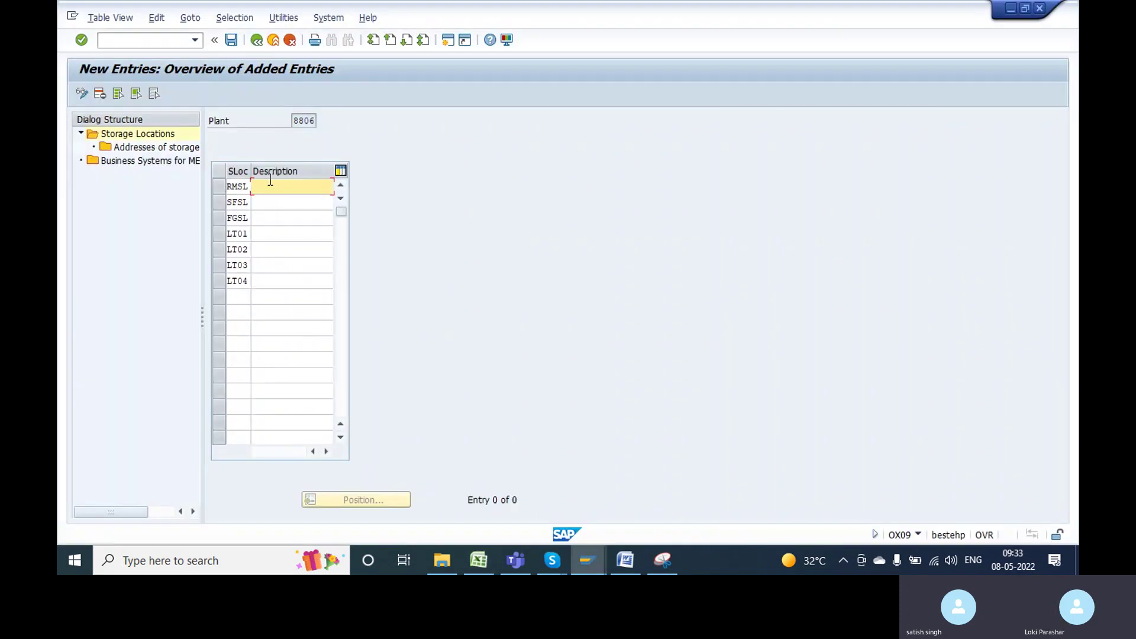
key(ctrl+v)
click(231, 40)
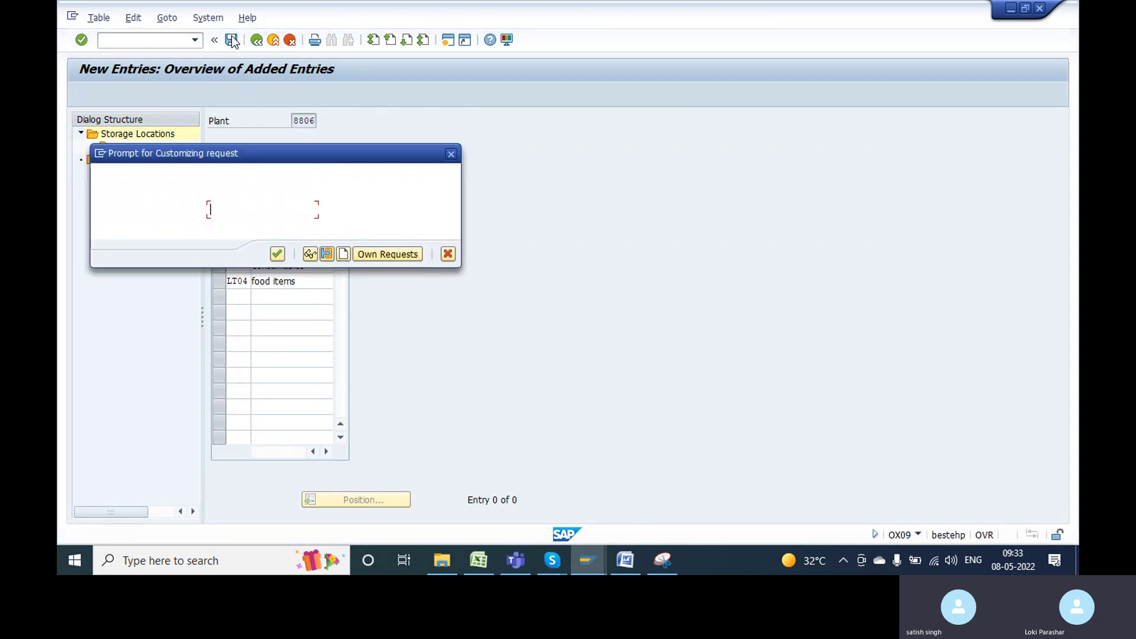
click(277, 254)
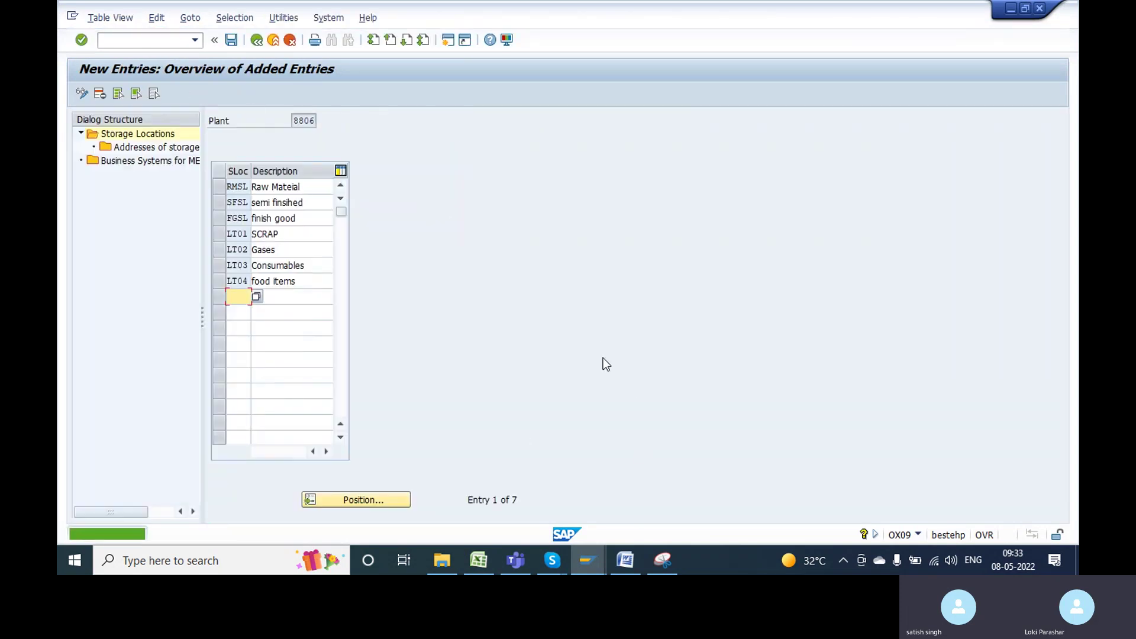
Copy the codes K24:K30 into M24:M30 under plant 8806 in the Excel notes
key(alt+Tab)
drag(705, 312, 705, 404)
key(ctrl+c)
click(798, 314)
key(ctrl+v)
click(847, 432)
key(Escape)
drag(706, 313, 775, 401)
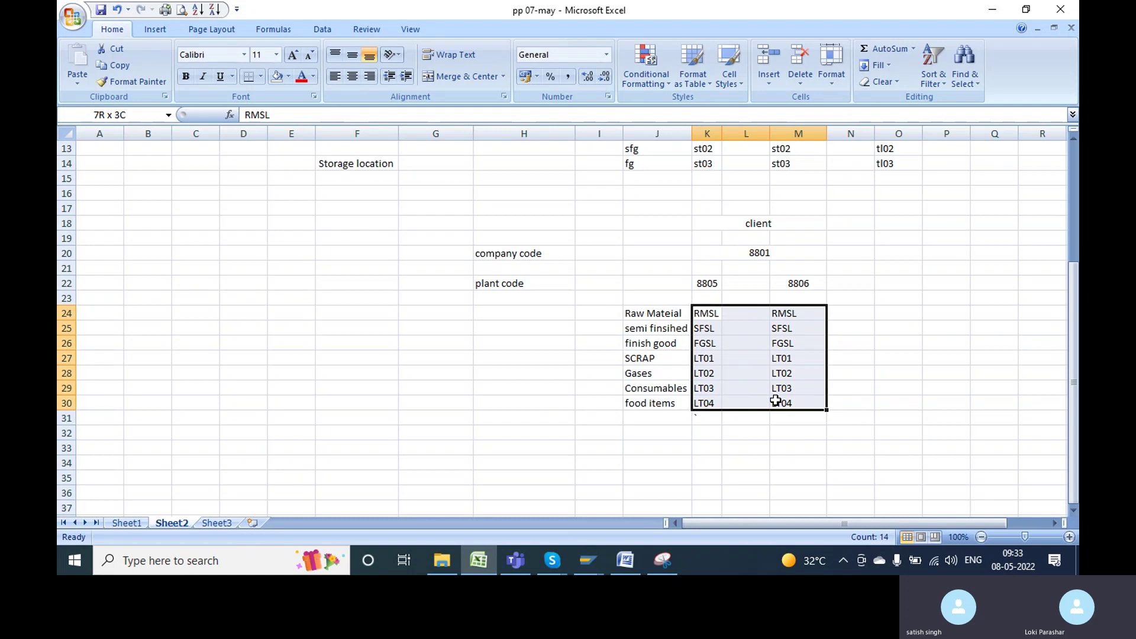
Middle-align and centre the client, company code, plant and storage location block K18:M30
click(745, 418)
drag(758, 223, 775, 403)
click(351, 55)
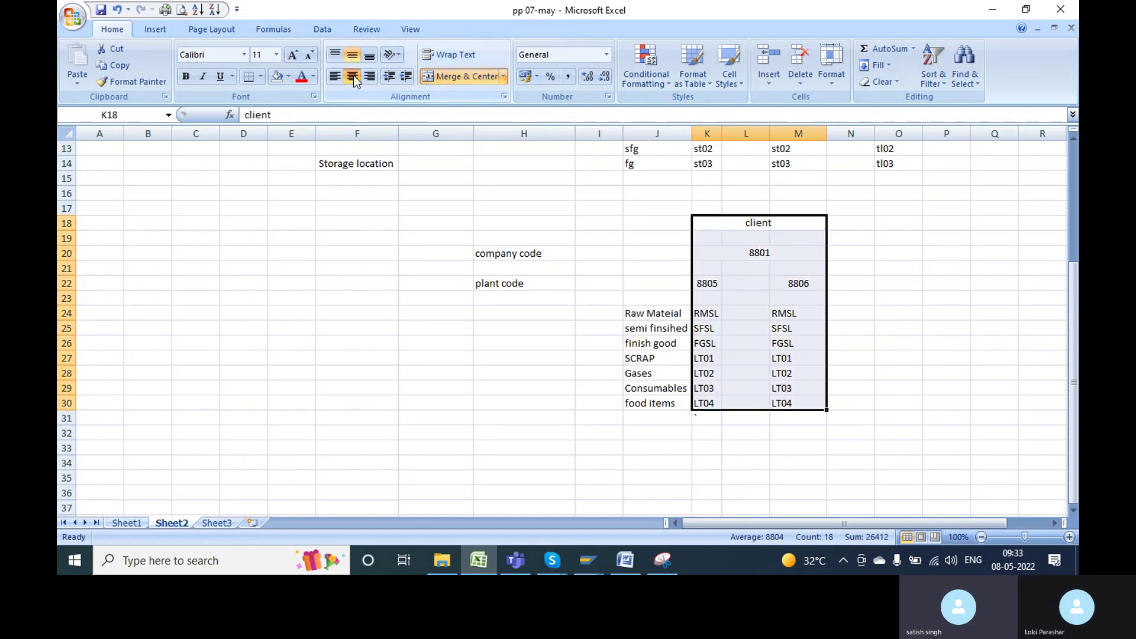
click(353, 77)
click(353, 77)
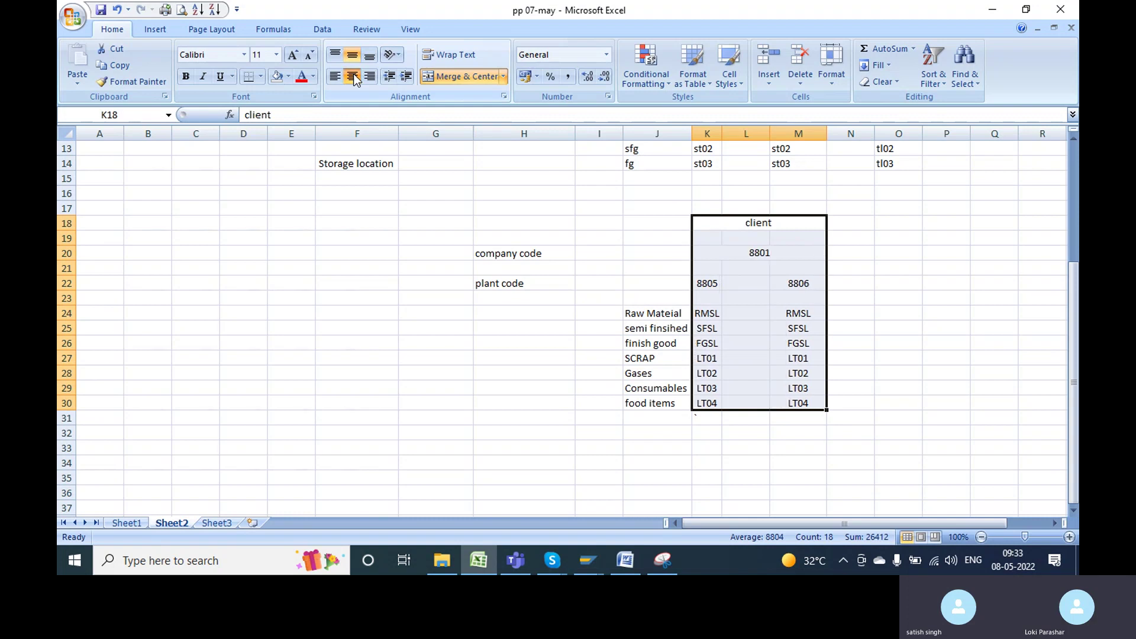
click(759, 403)
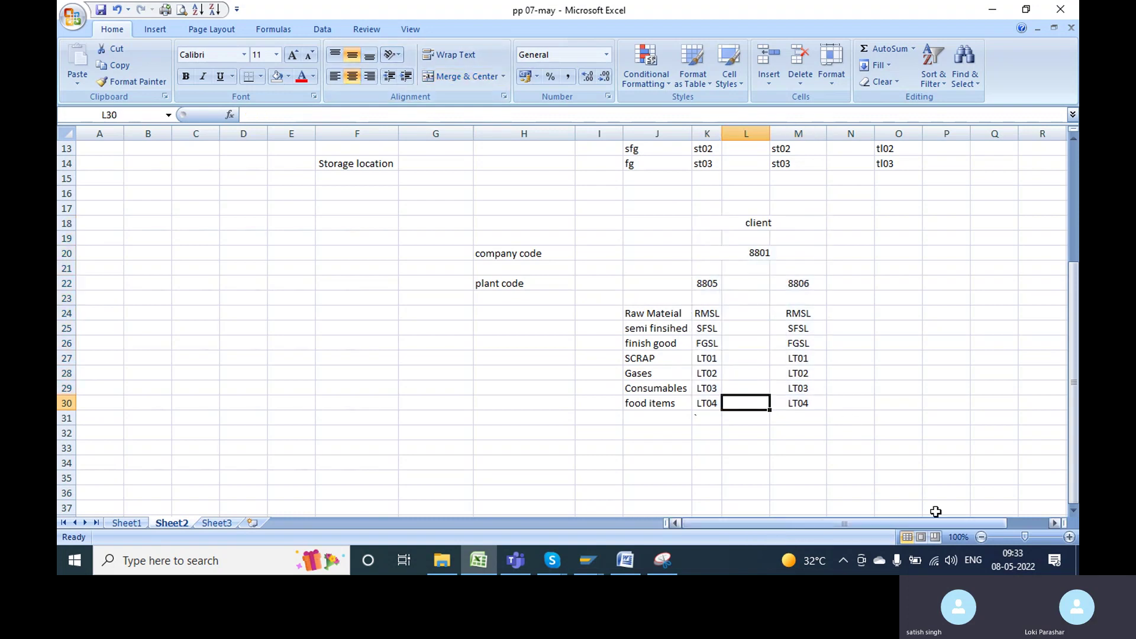
Snip the client, plant and storage table and mark plants 8805 and 8806 in red
click(669, 556)
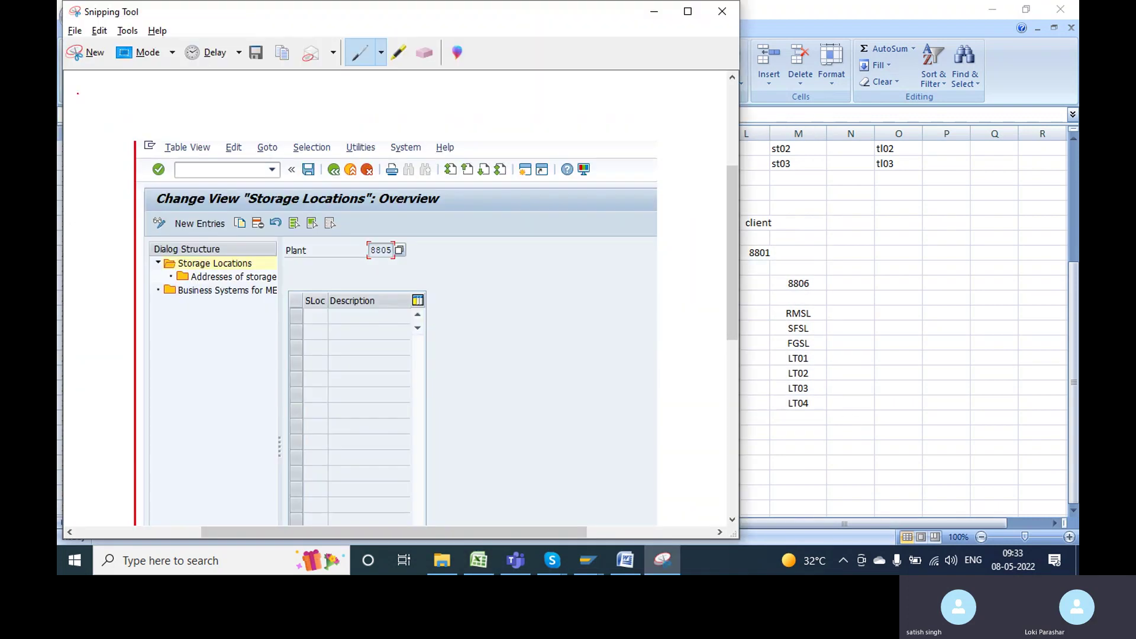
click(85, 53)
drag(374, 196, 1031, 451)
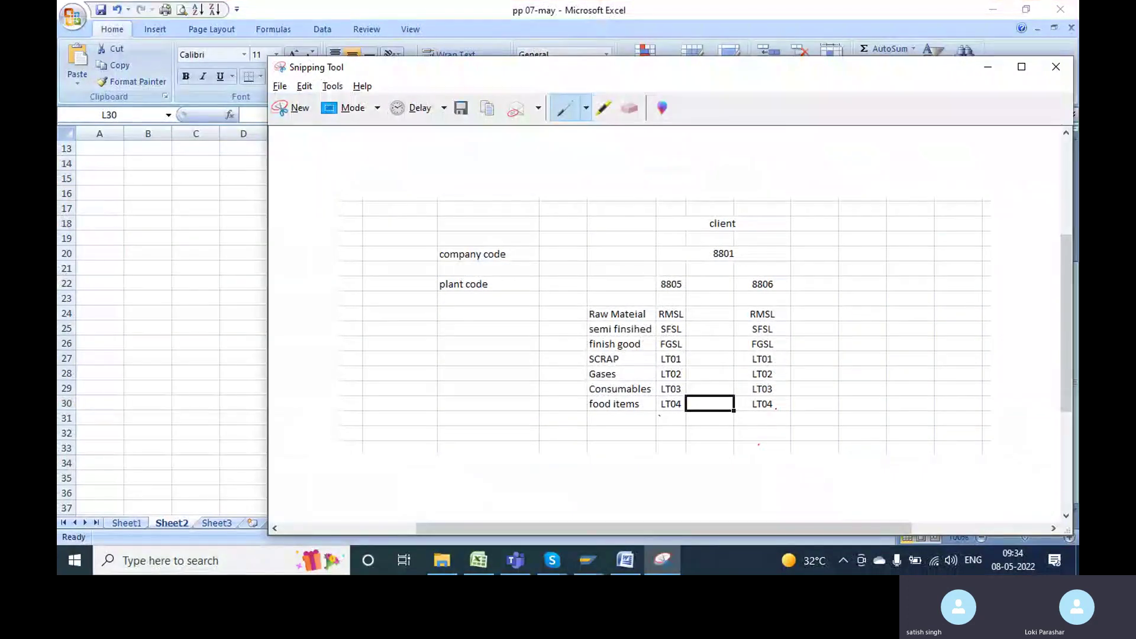
drag(775, 267, 750, 299)
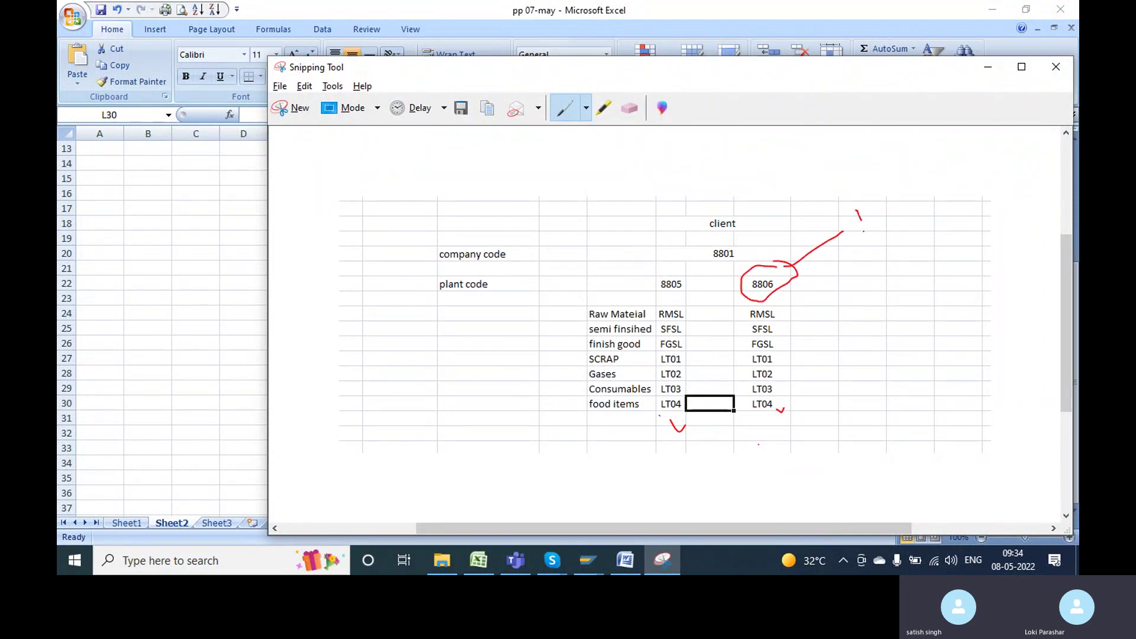
mouse_move(890, 200)
mouse_down()
mouse_move(979, 173)
mouse_move(844, 259)
mouse_up()
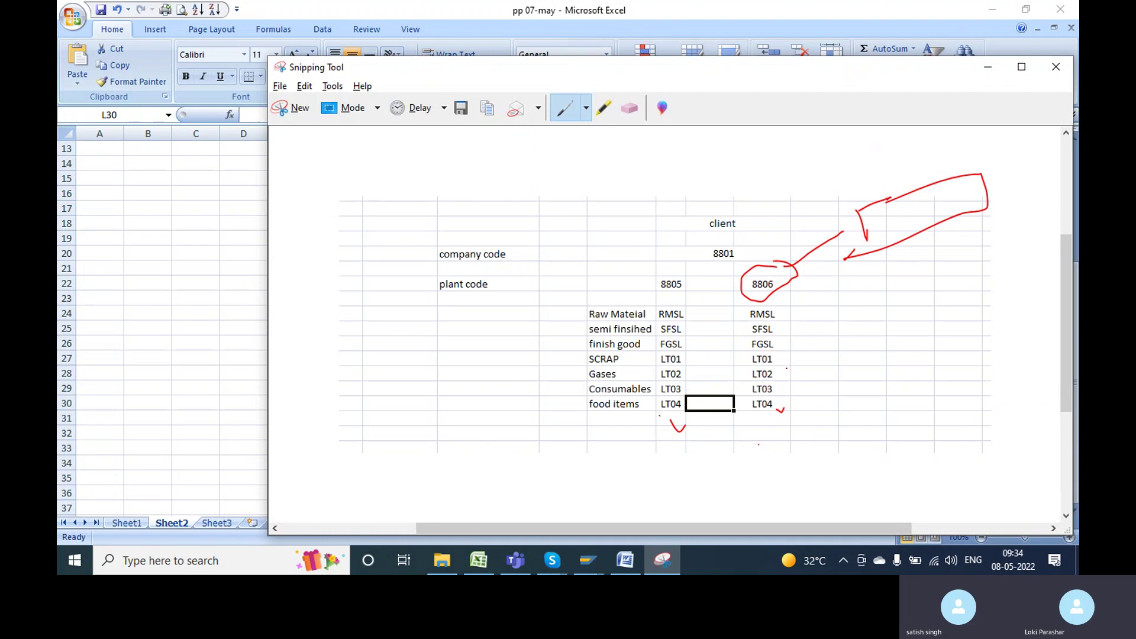
mouse_move(781, 334)
mouse_down()
mouse_move(904, 262)
mouse_move(916, 241)
mouse_up()
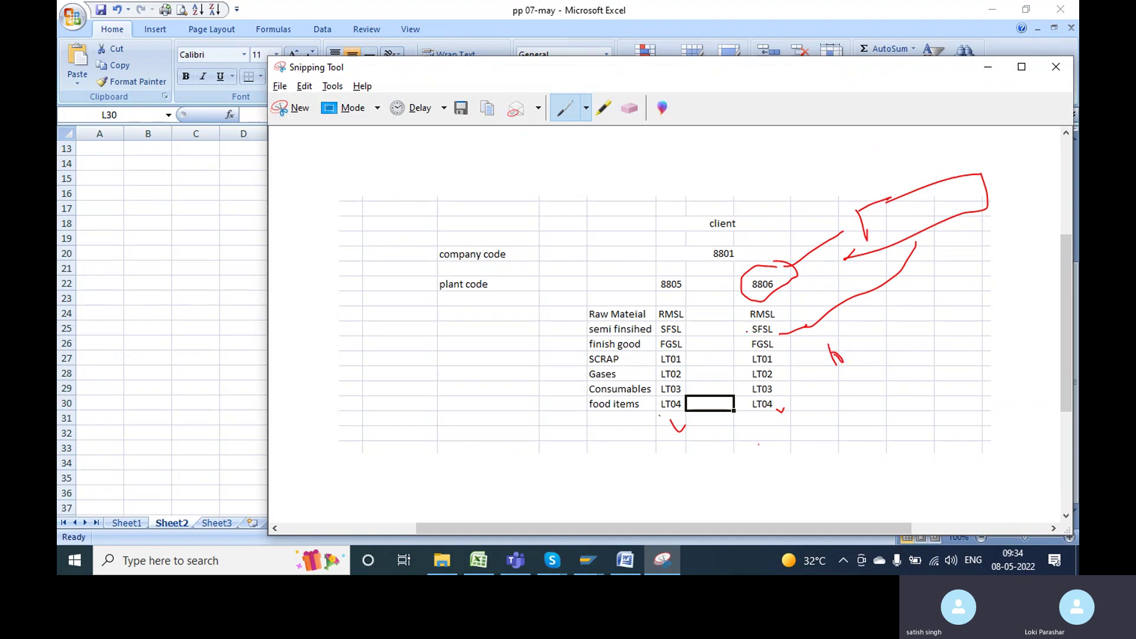
mouse_move(685, 325)
mouse_down()
mouse_move(763, 244)
mouse_move(857, 214)
mouse_up()
mouse_move(704, 309)
mouse_down()
mouse_move(672, 454)
mouse_move(577, 324)
mouse_move(672, 258)
mouse_up()
mouse_move(769, 256)
mouse_down()
mouse_move(742, 429)
mouse_move(827, 337)
mouse_move(795, 261)
mouse_move(774, 248)
mouse_up()
Erase the first red marks, redraw around 8805 and RMSL, then erase those too
click(630, 107)
mouse_move(838, 219)
mouse_down()
mouse_move(836, 185)
mouse_move(829, 250)
mouse_move(768, 333)
mouse_up()
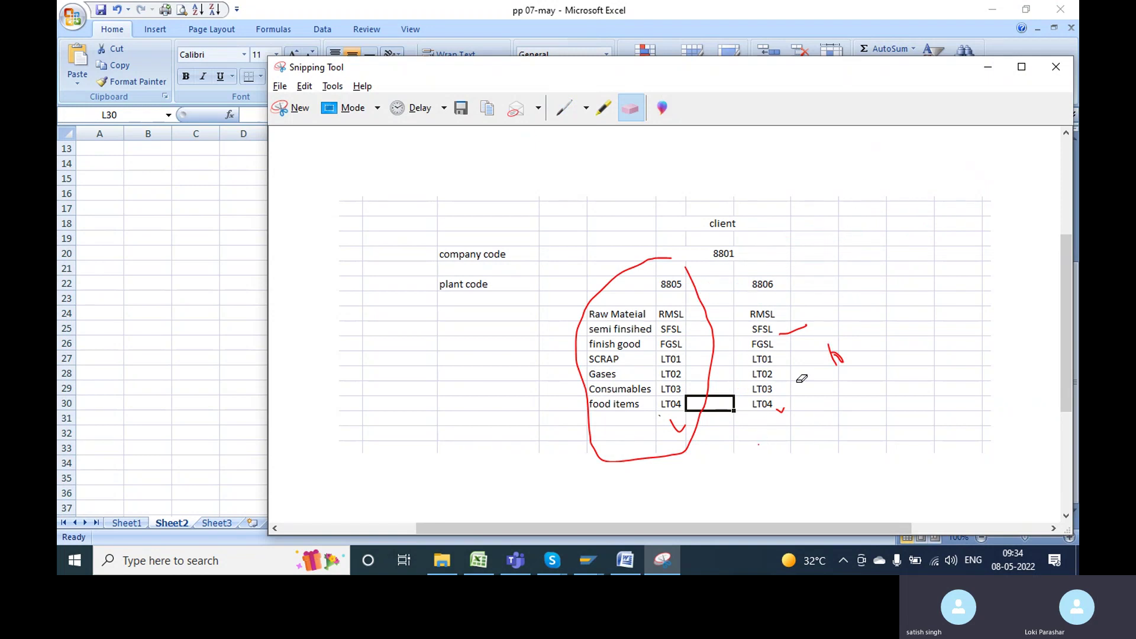
mouse_move(833, 347)
mouse_down()
mouse_move(795, 404)
mouse_move(790, 383)
mouse_move(626, 438)
mouse_move(669, 391)
mouse_up()
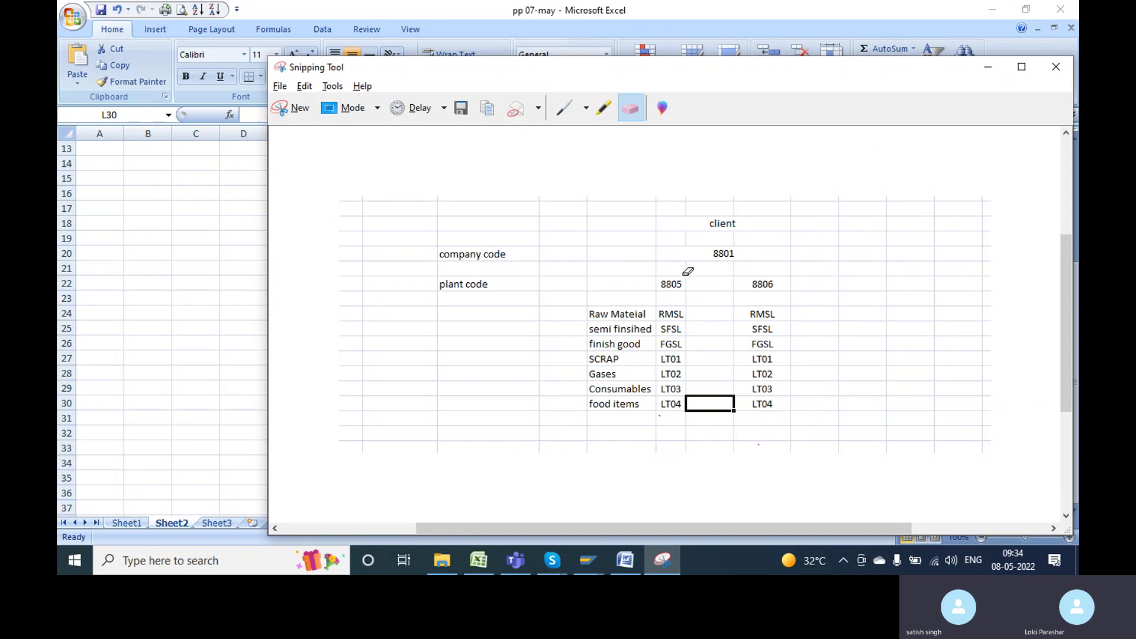
click(564, 107)
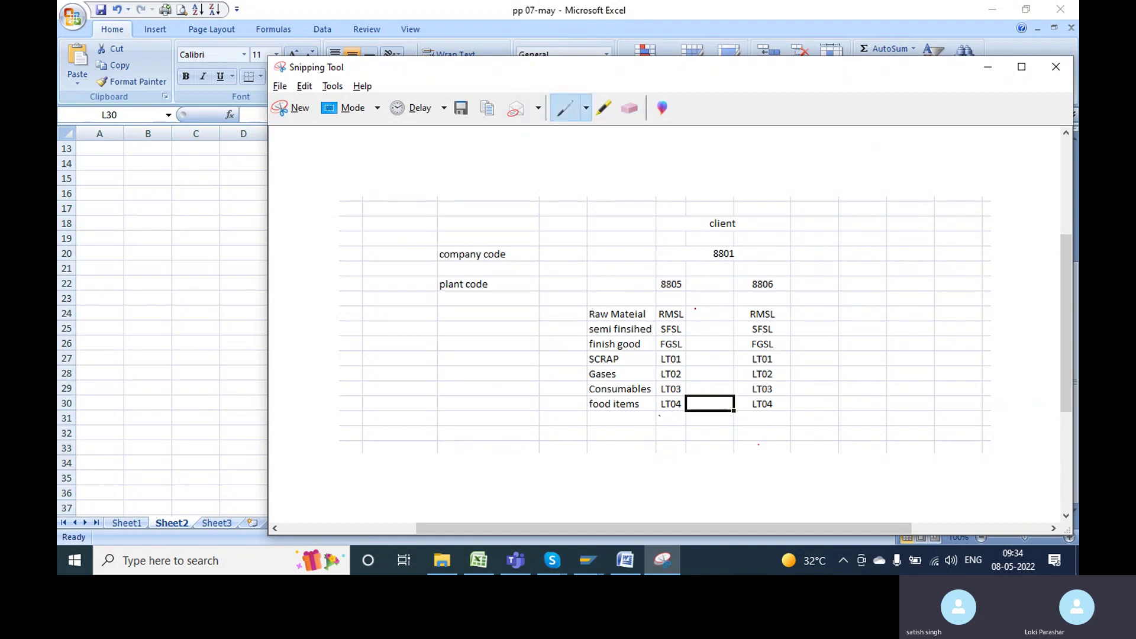
drag(674, 271, 699, 267)
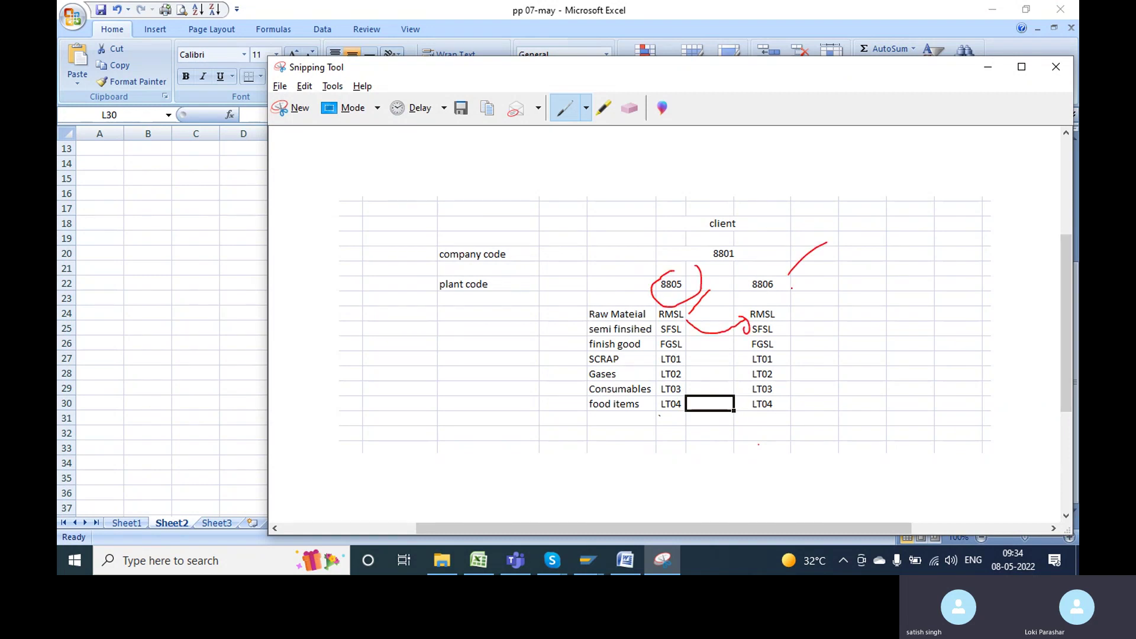
drag(826, 243, 765, 255)
drag(692, 305, 802, 236)
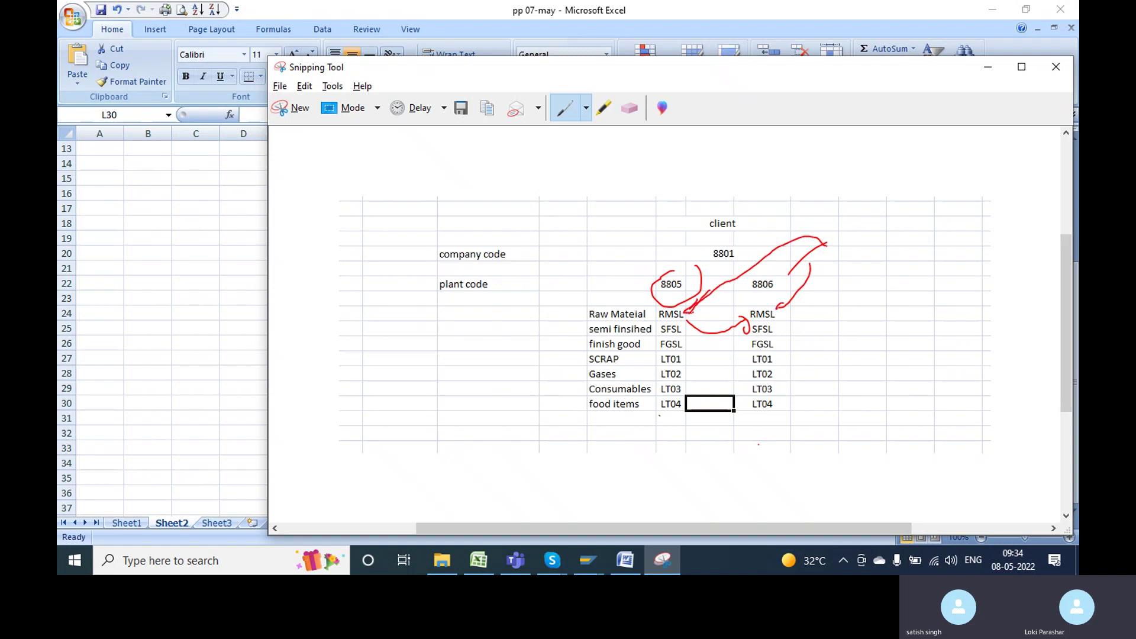
click(630, 108)
click(687, 301)
drag(689, 304, 712, 319)
click(744, 324)
click(806, 266)
click(799, 254)
click(780, 296)
Circle 8806 with red lines and arrows to SFSL and LT01, then minimize the snip
click(563, 107)
drag(770, 269, 942, 205)
drag(953, 185, 959, 210)
mouse_move(988, 168)
mouse_down()
mouse_move(998, 242)
mouse_move(928, 282)
mouse_move(792, 295)
mouse_up()
mouse_move(868, 293)
mouse_down()
mouse_move(762, 337)
mouse_move(786, 335)
mouse_up()
mouse_move(868, 295)
mouse_down()
mouse_move(843, 346)
mouse_move(789, 375)
mouse_up()
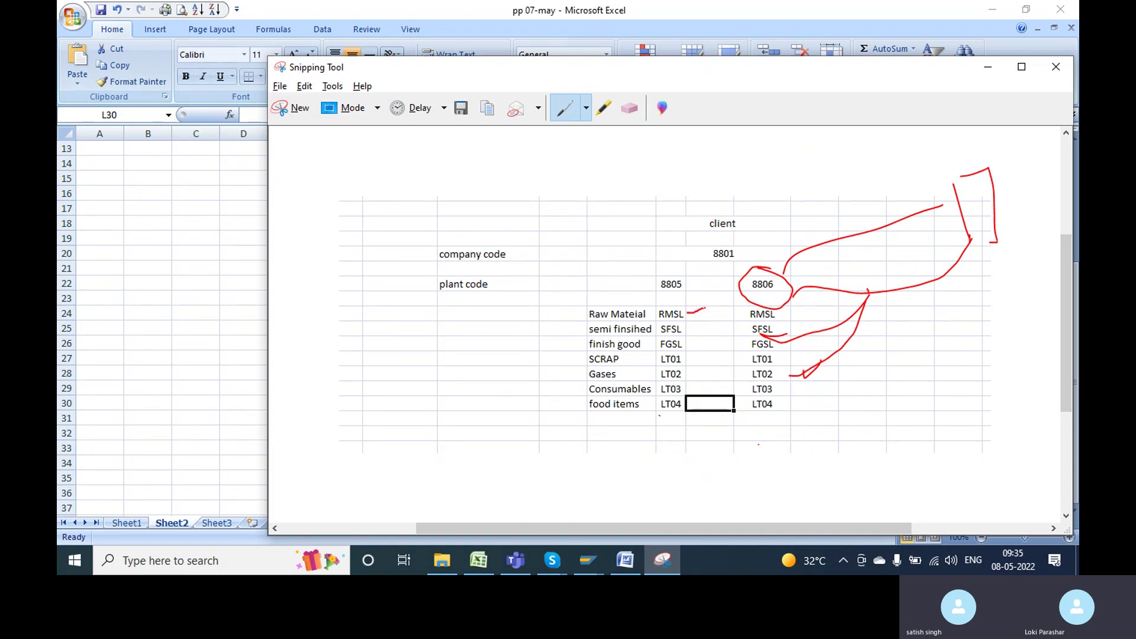
drag(691, 330, 745, 356)
drag(874, 345, 798, 360)
drag(811, 348, 846, 357)
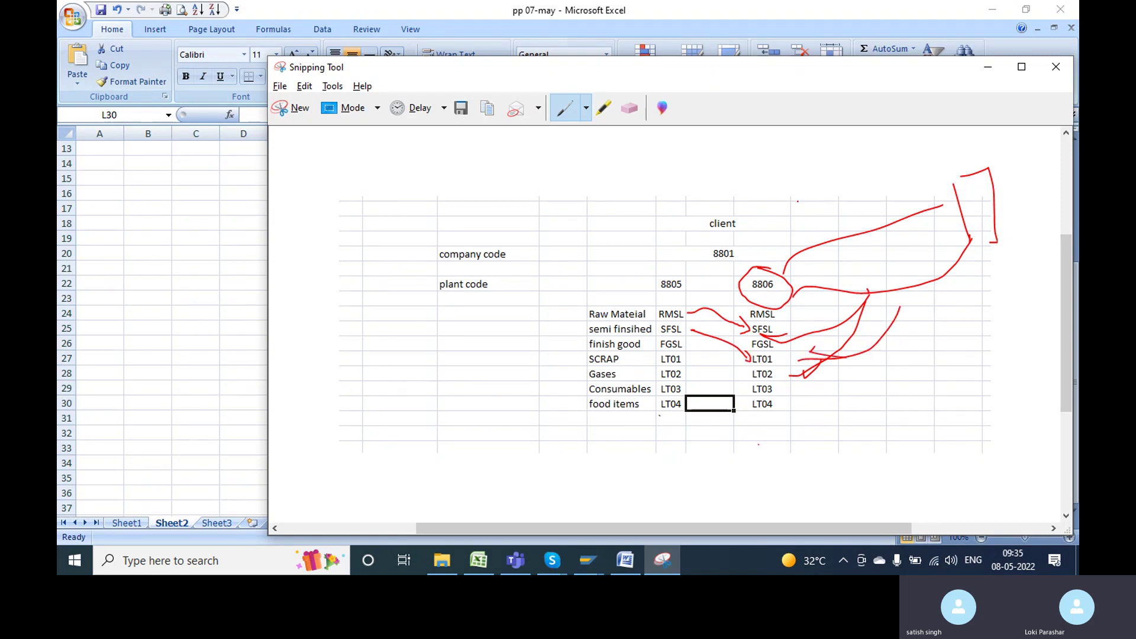
click(988, 71)
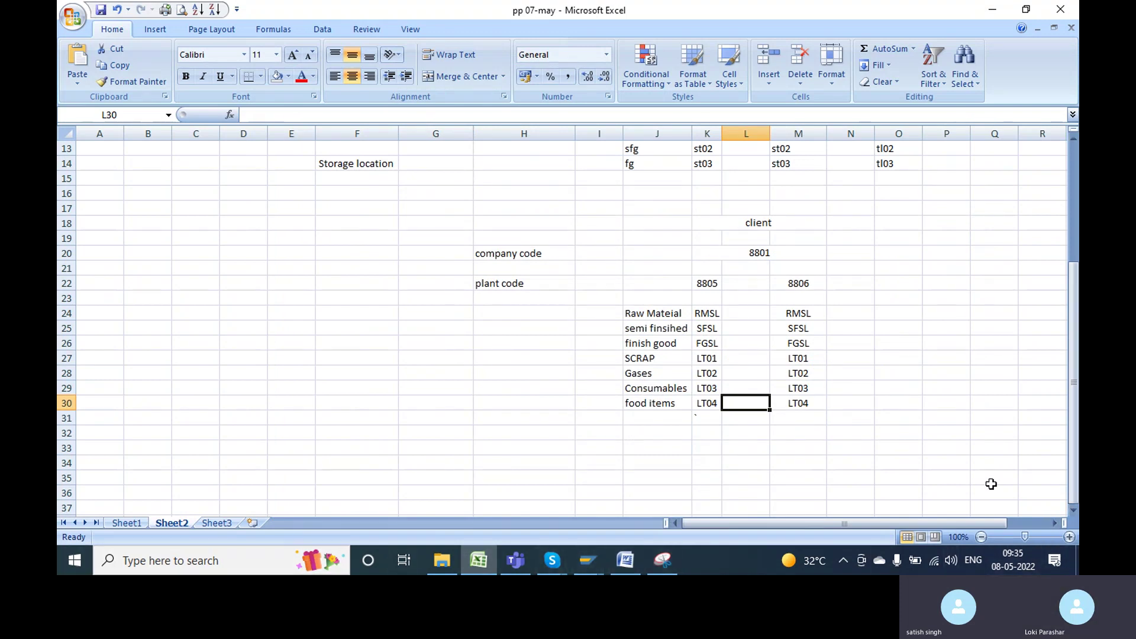
Add the heading 'step-5 Assignment of enterprise structure' below the storage location path in Word
click(626, 561)
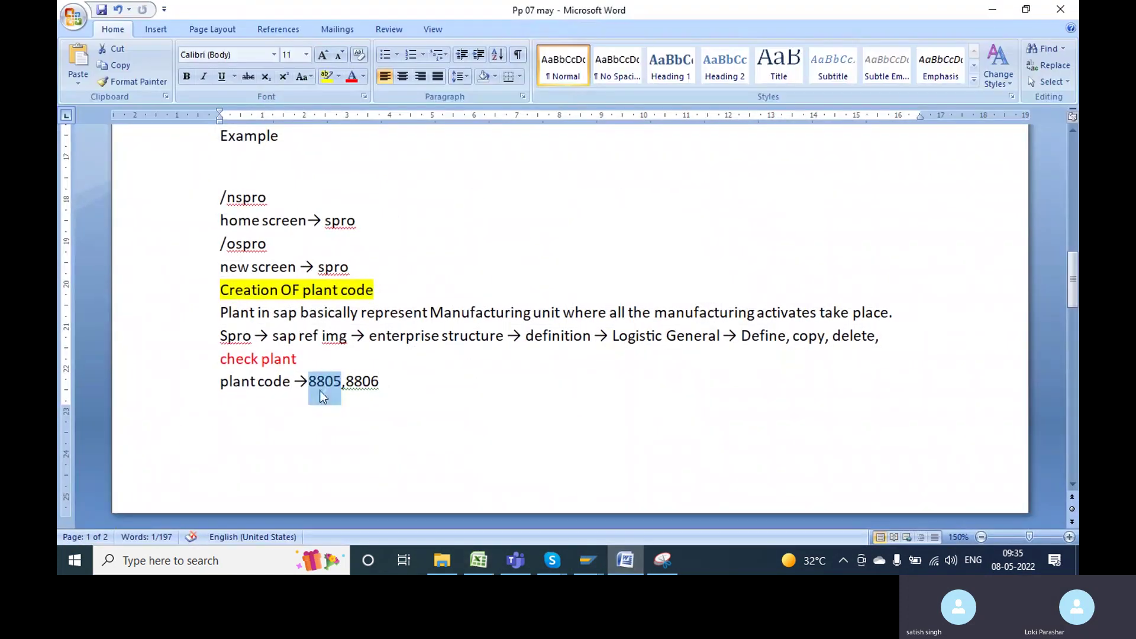
scroll(384, 361, down, 5)
click(364, 409)
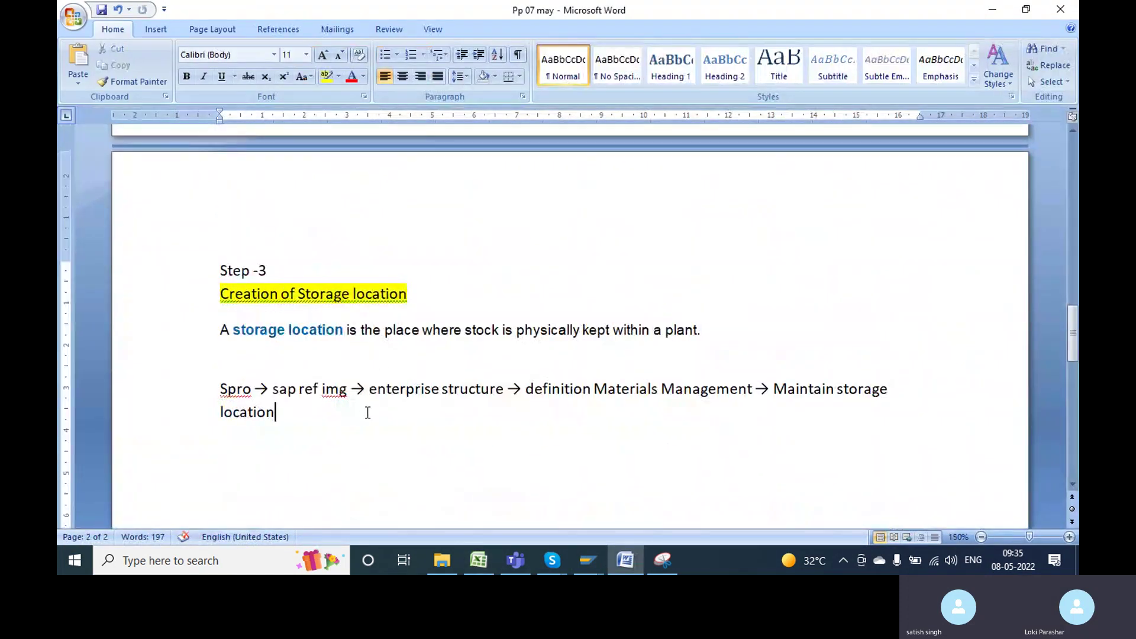
text(step-5)
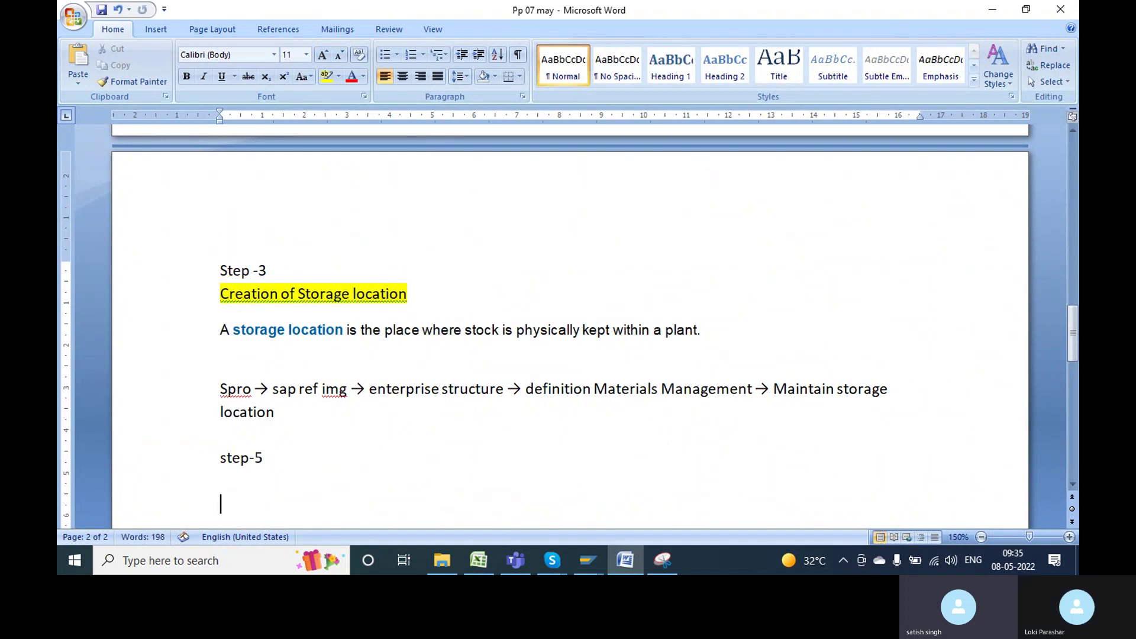
text(Assignment)
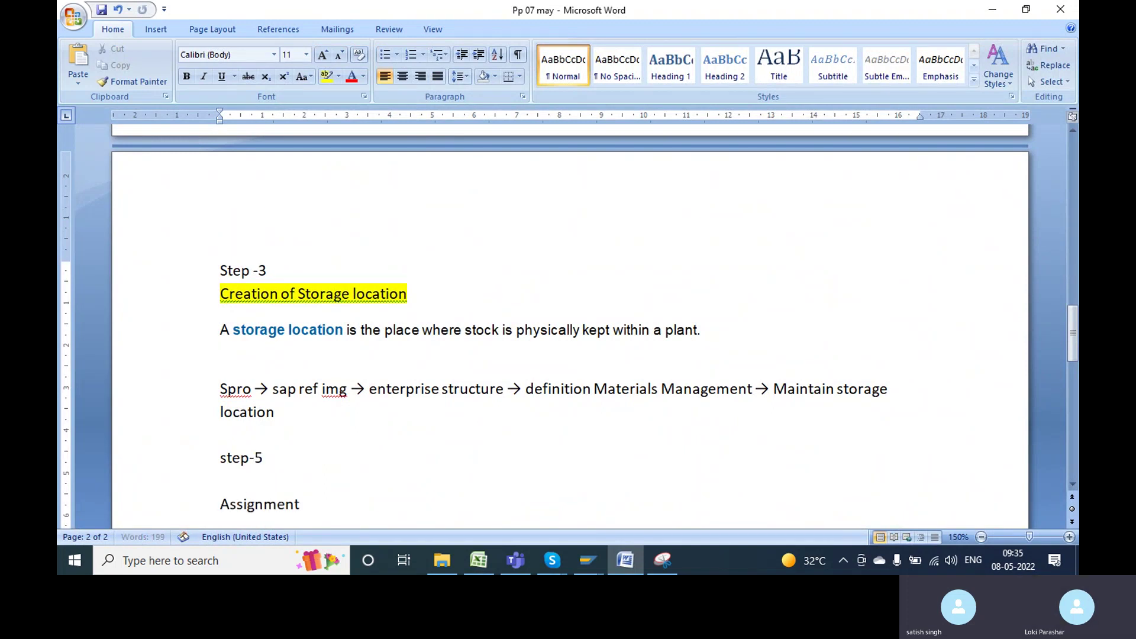
text( of enterpris)
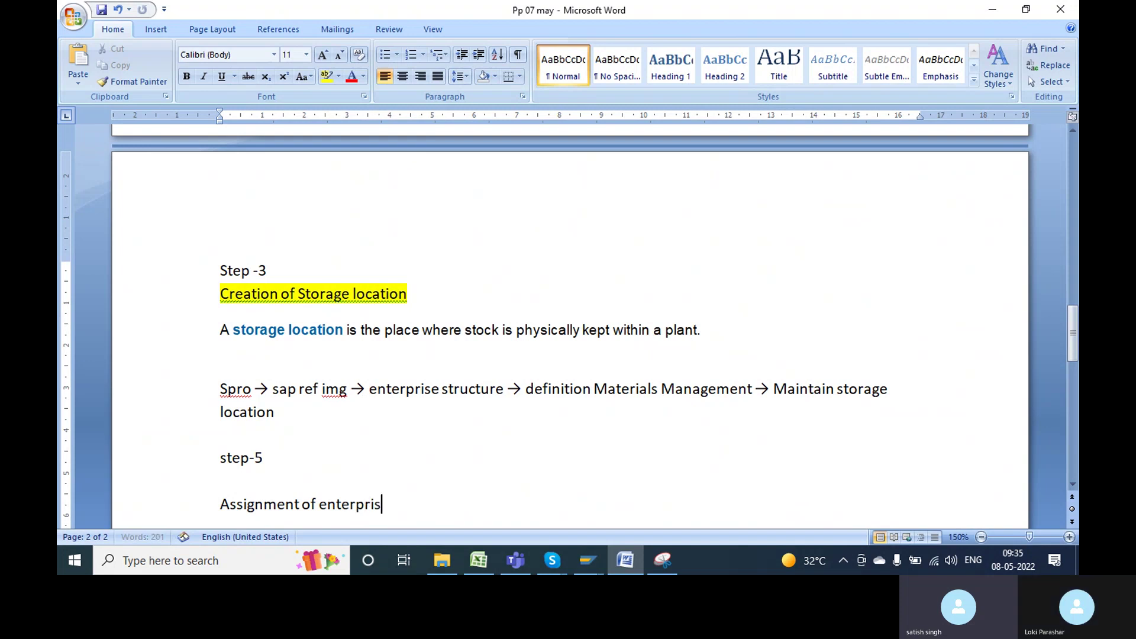
text(e structure)
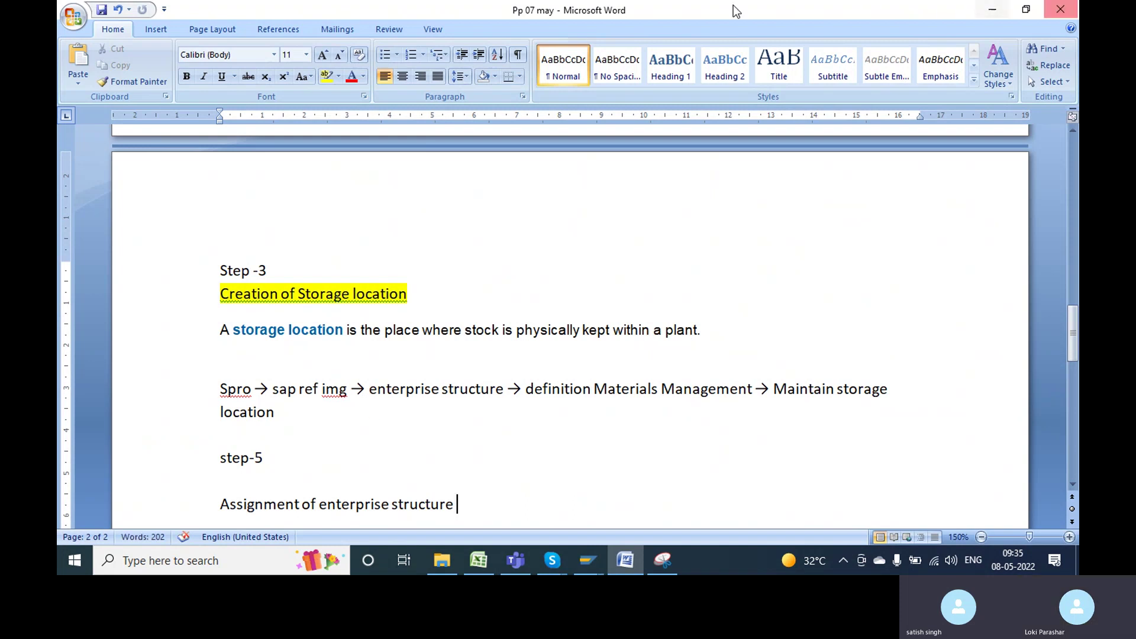
Select that heading line, then highlight plant 8805's storage location codes in Excel
scroll(322, 353, down, 2)
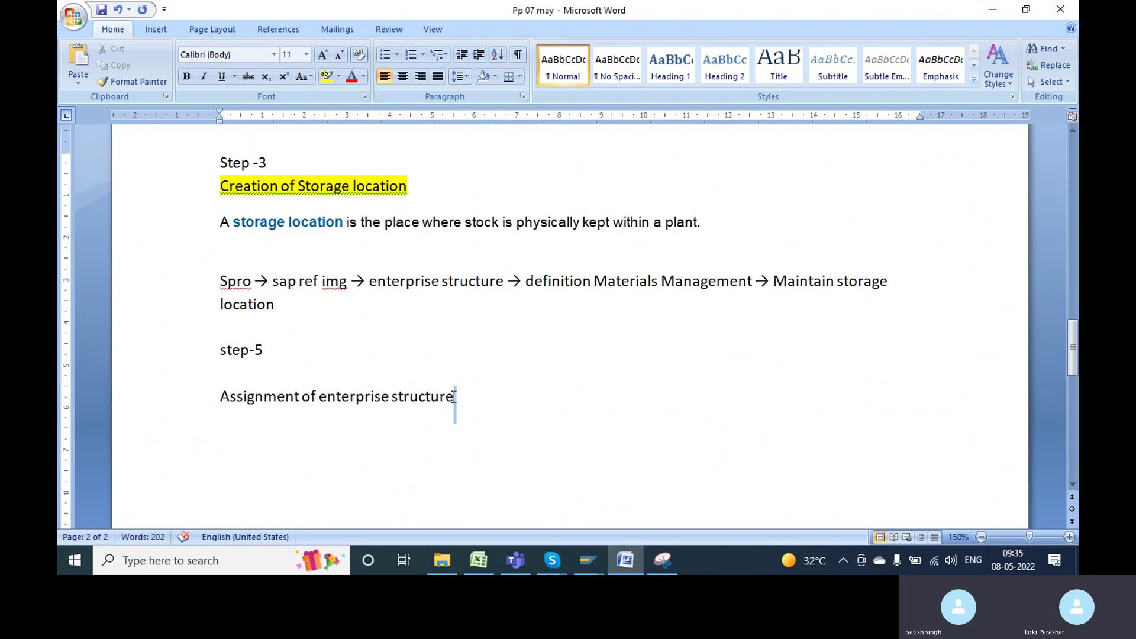
drag(457, 396, 260, 391)
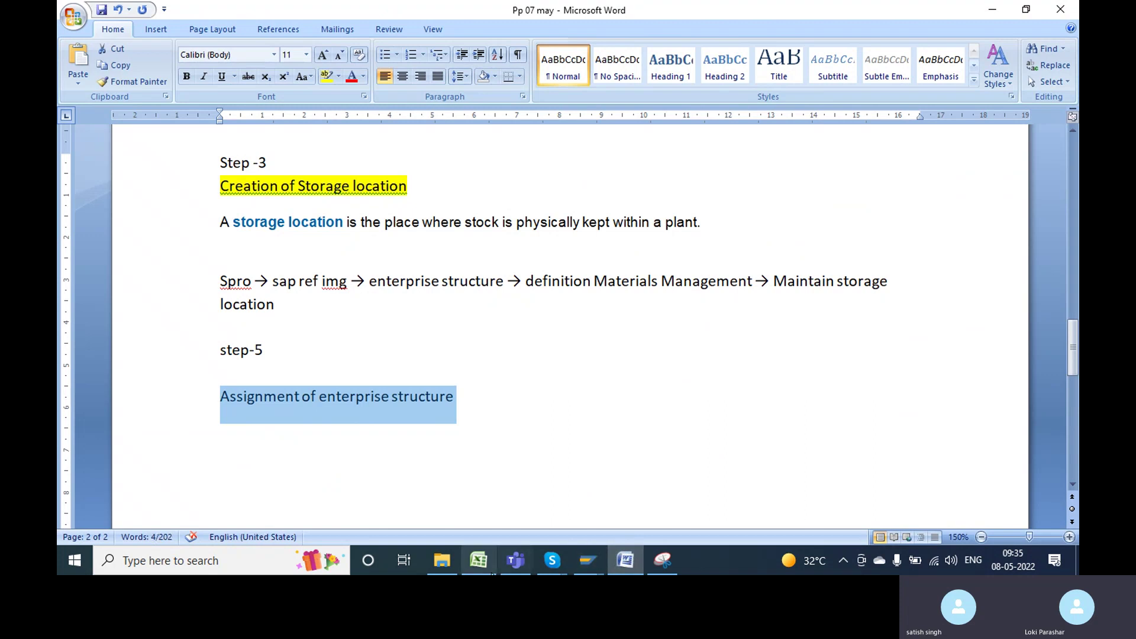
click(478, 560)
click(651, 358)
drag(717, 312, 733, 389)
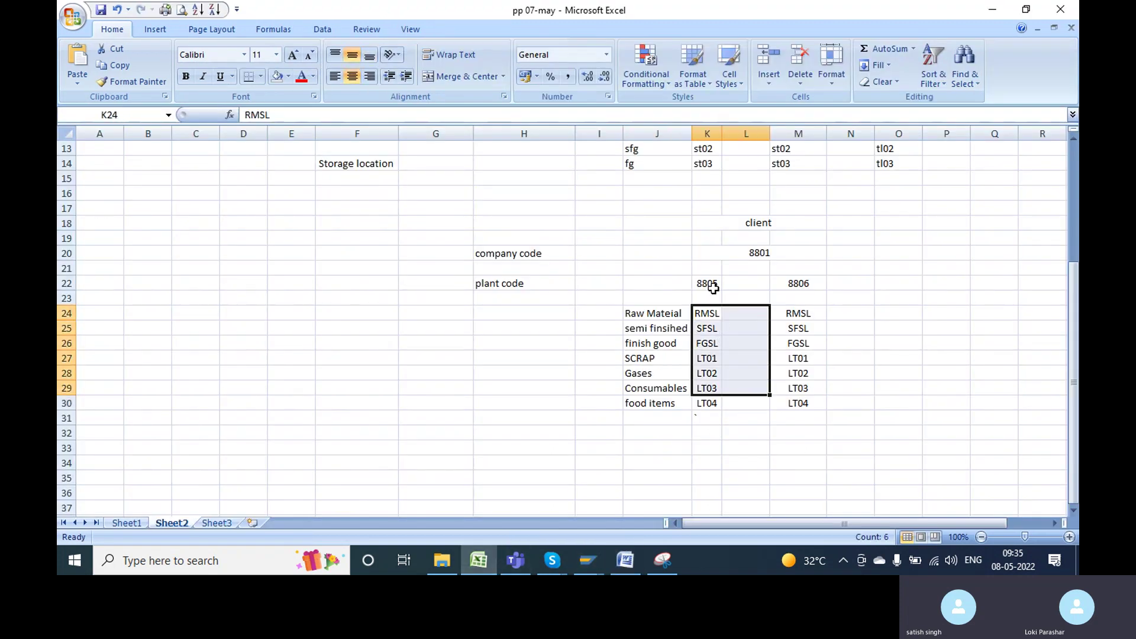
Compare company code 8801 against plant codes 8805 and 8806 in the notes sheet
click(713, 287)
click(731, 258)
click(714, 278)
click(726, 255)
click(713, 279)
click(727, 258)
click(712, 281)
click(725, 255)
click(710, 282)
click(722, 255)
click(714, 278)
click(722, 252)
click(721, 267)
click(713, 278)
click(718, 256)
click(713, 278)
click(716, 256)
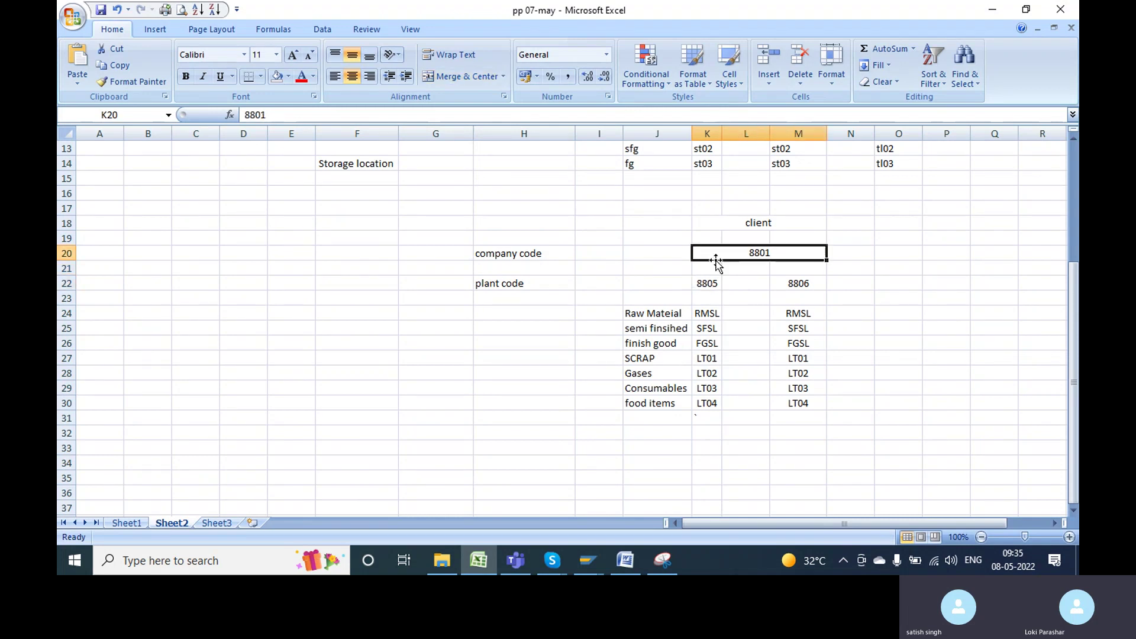
click(709, 269)
Highlight 8801 with both plants, check 8806's last storage location, and return to SAP
click(746, 329)
drag(769, 251, 745, 292)
click(773, 401)
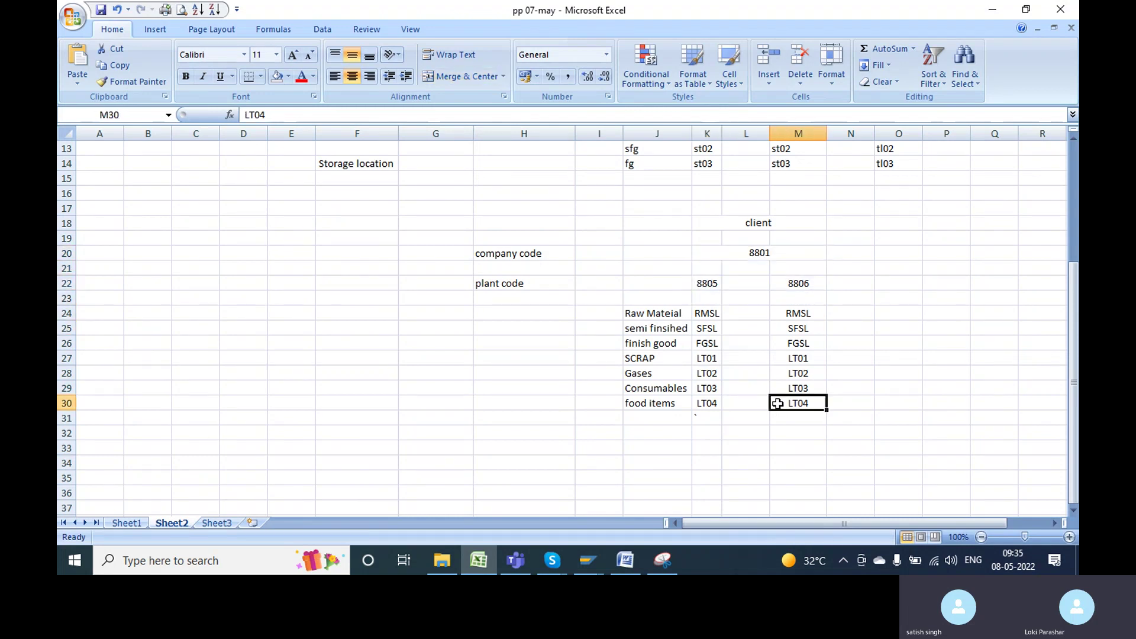
click(587, 562)
click(671, 480)
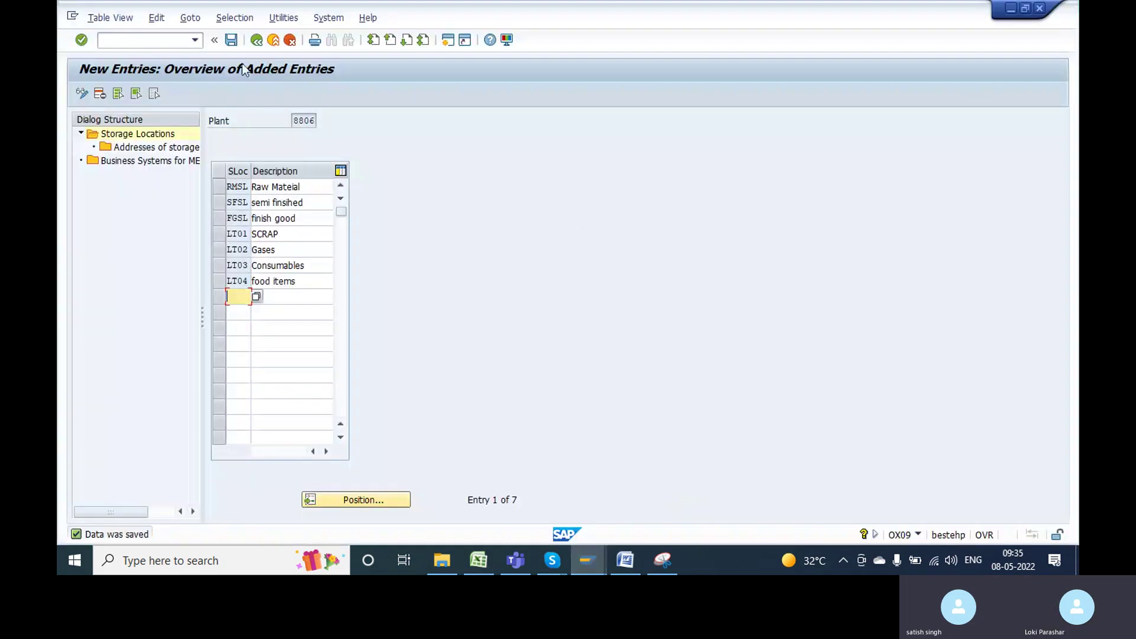
Save plant 8806's storage locations and go back to the IMG tree
click(235, 41)
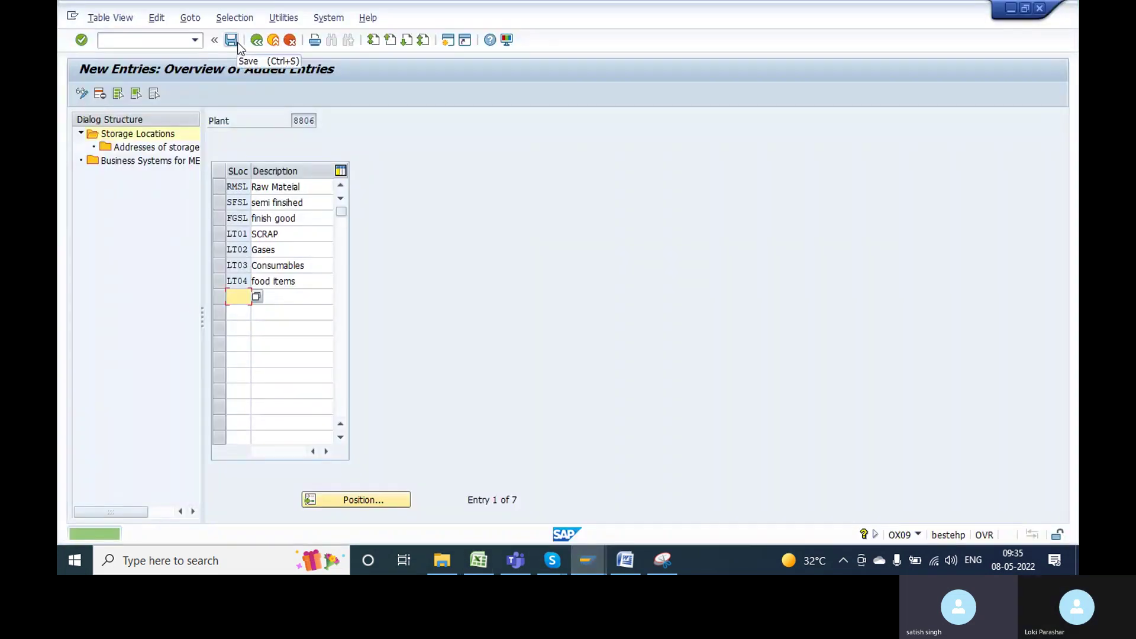
click(256, 40)
click(257, 42)
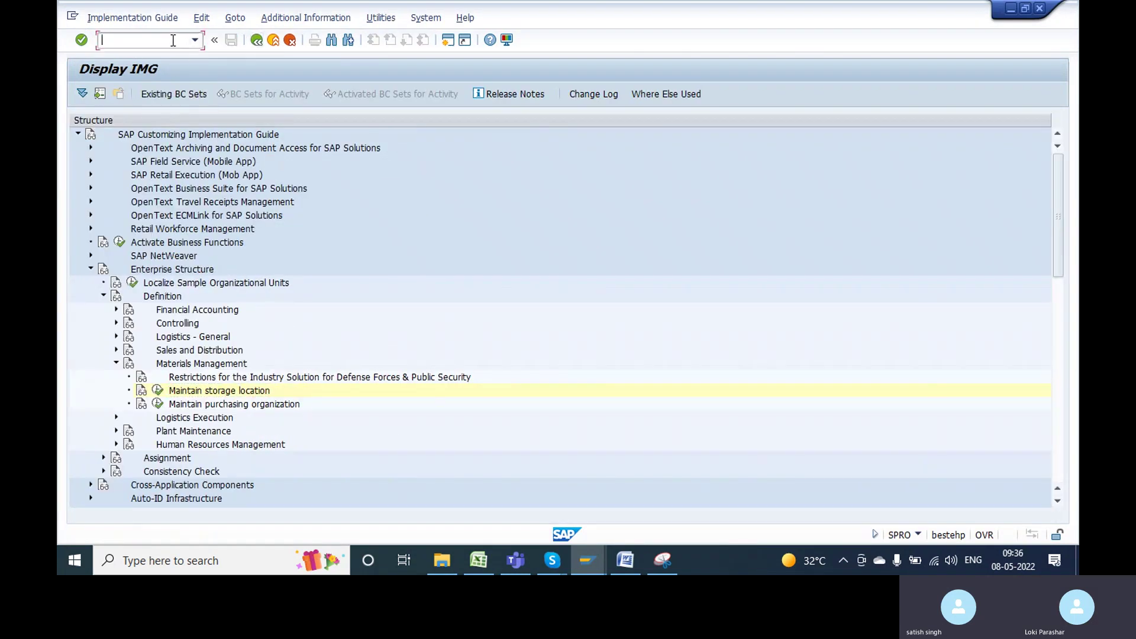
Run /nspro and expand Enterprise Structure in the SAP Reference IMG
text(/nspro)
key(Return)
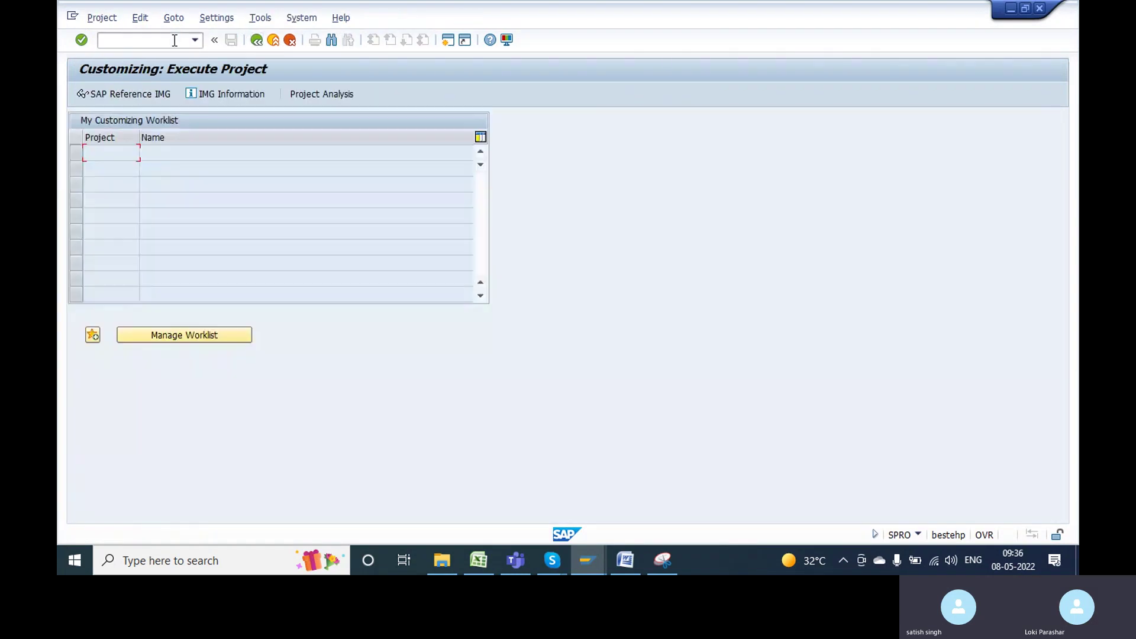
click(109, 94)
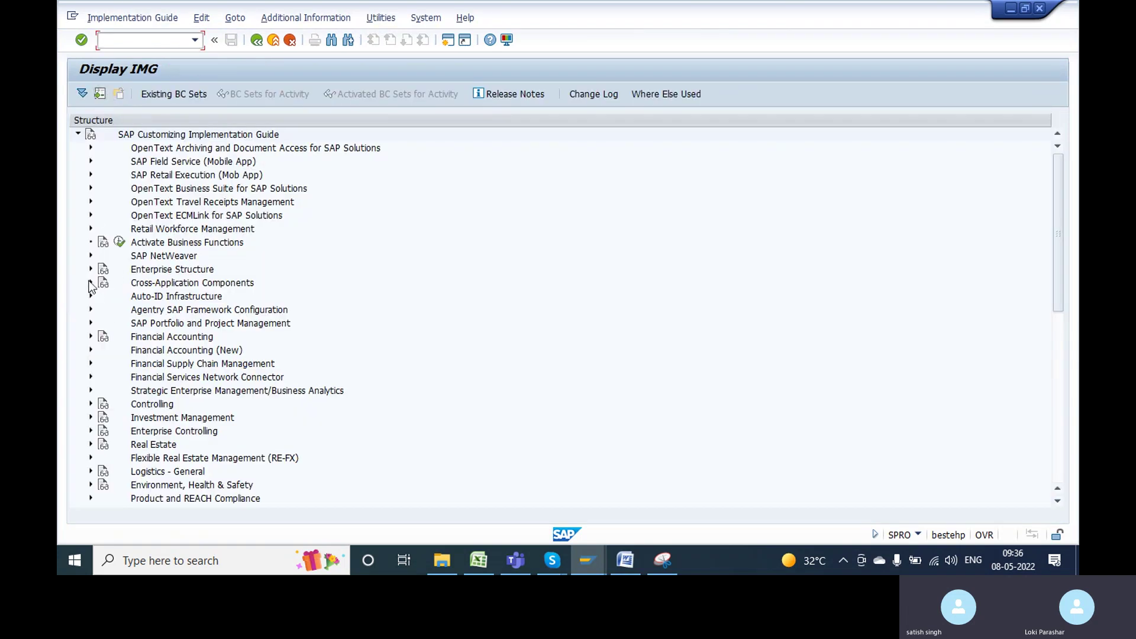
click(90, 269)
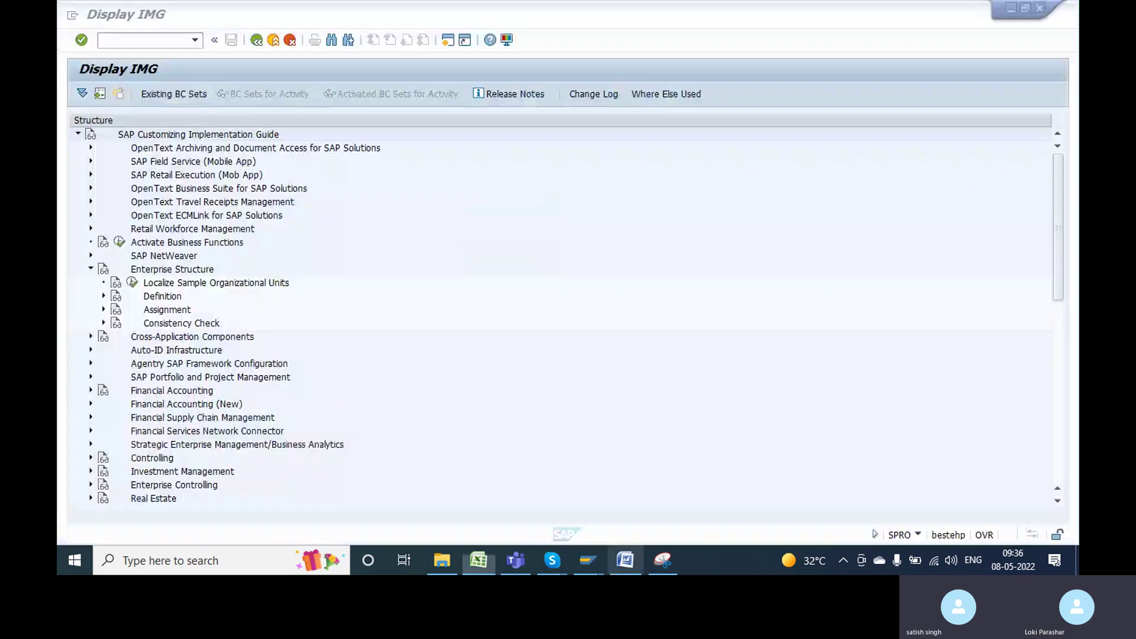
Select the Spro path paragraph in Word and prepare a line under the step-5 heading
click(632, 560)
click(286, 355)
drag(286, 355, 225, 309)
key(ctrl+c)
click(491, 452)
key(ctrl+Return)
key(ctrl+v)
key(ctrl+z)
key(ctrl+z)
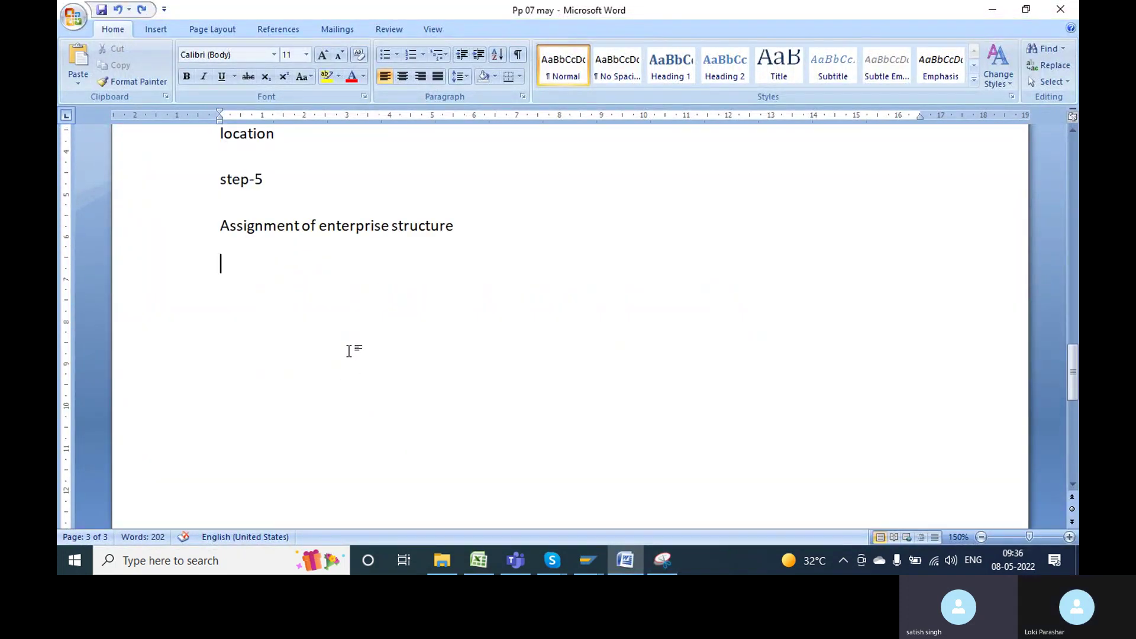
Paste the SPRO path under step-5, then copy the 'Assignment' heading from SAP's F1 help
key(ctrl+v)
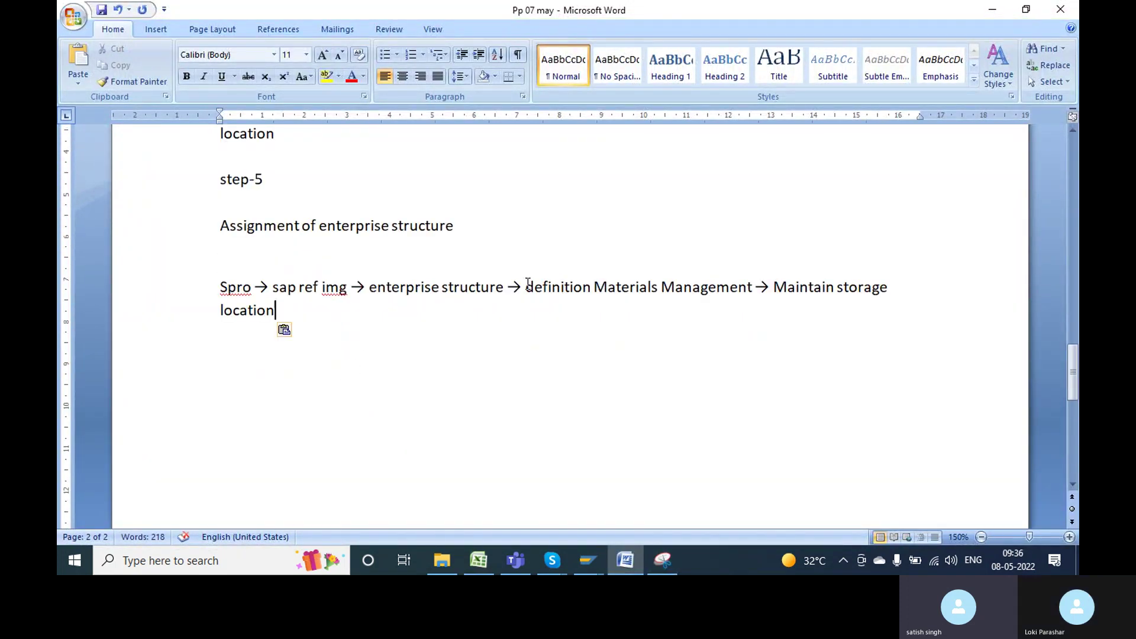
drag(527, 286, 641, 290)
key(alt+Tab)
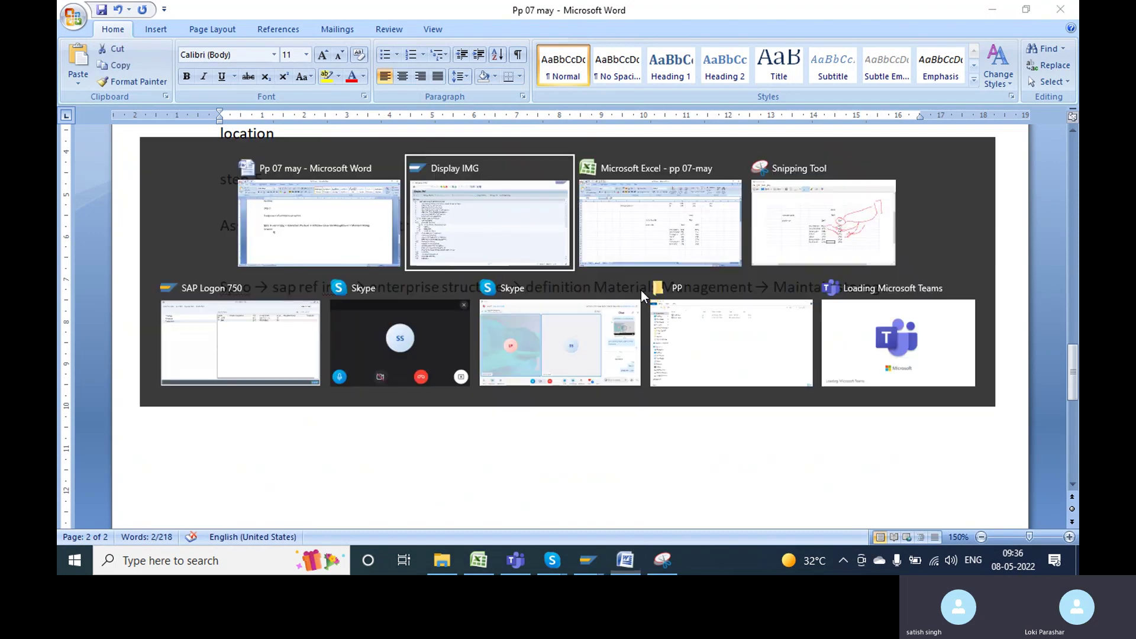
click(165, 310)
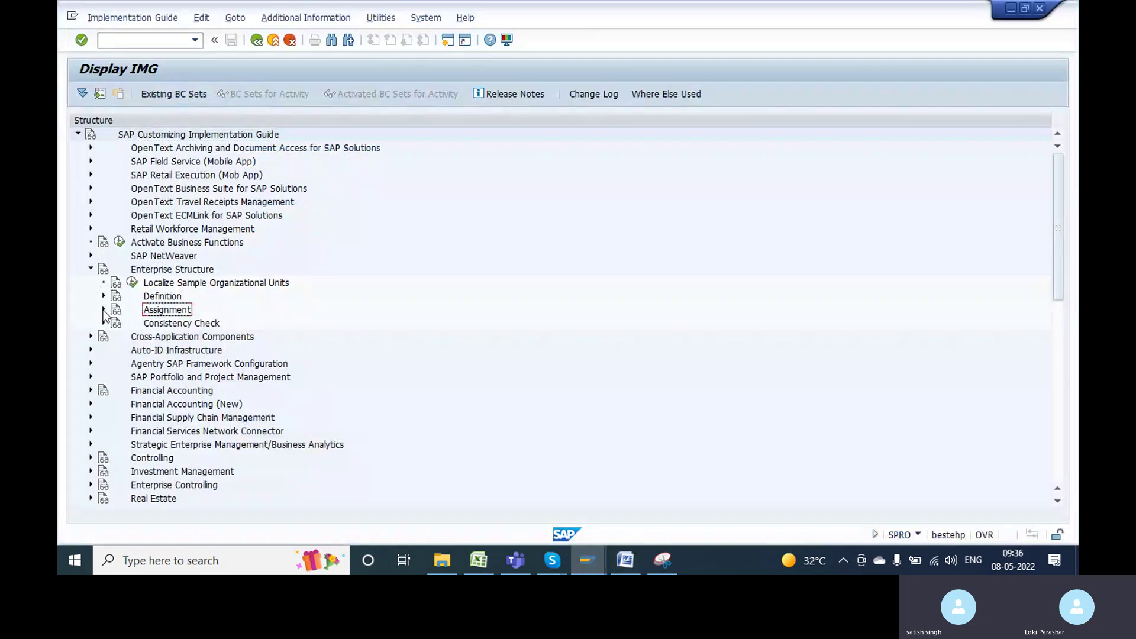
key(F1)
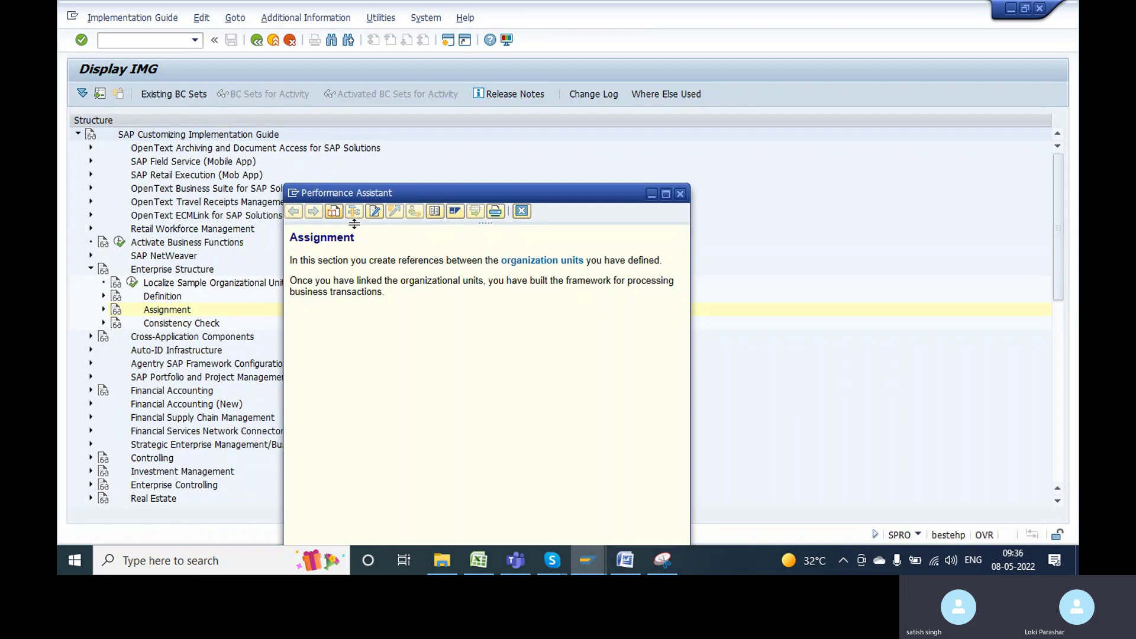
double_click(361, 243)
key(ctrl+c)
key(Escape)
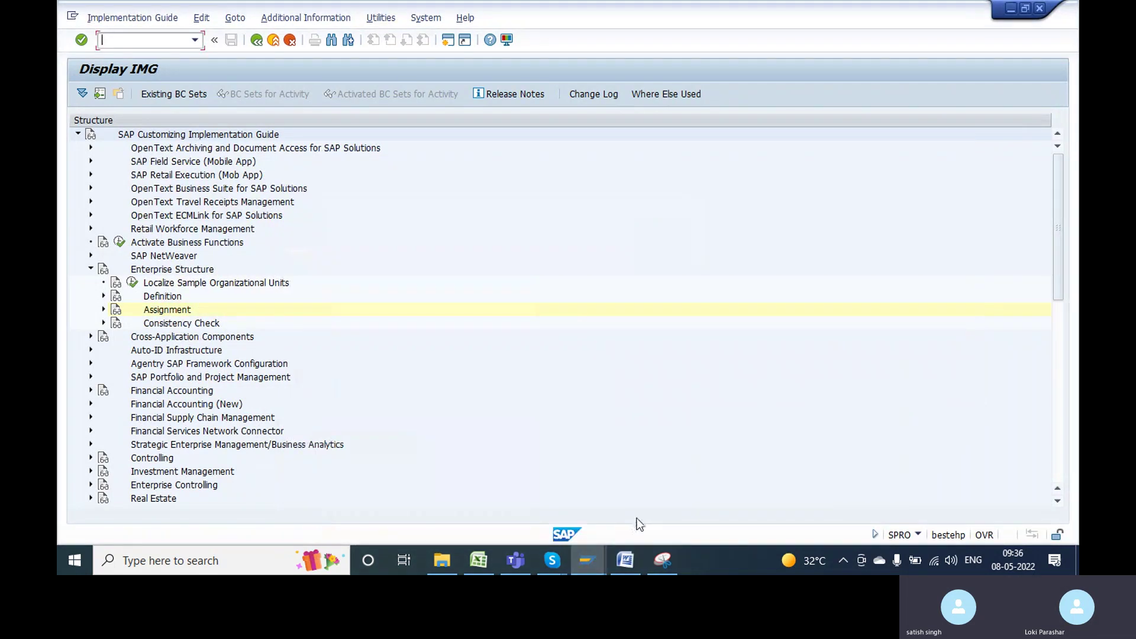
Replace 'definition Materials' with 'Assignment -->' in the Word path
click(633, 572)
key(ctrl+v)
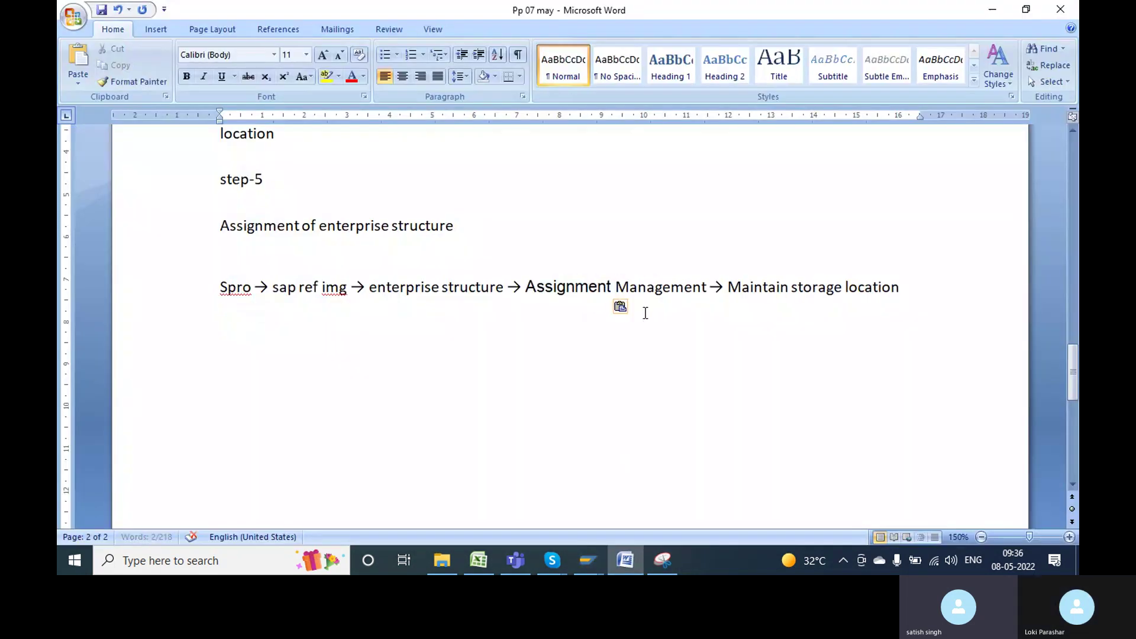
text(-->)
key(alt+Tab)
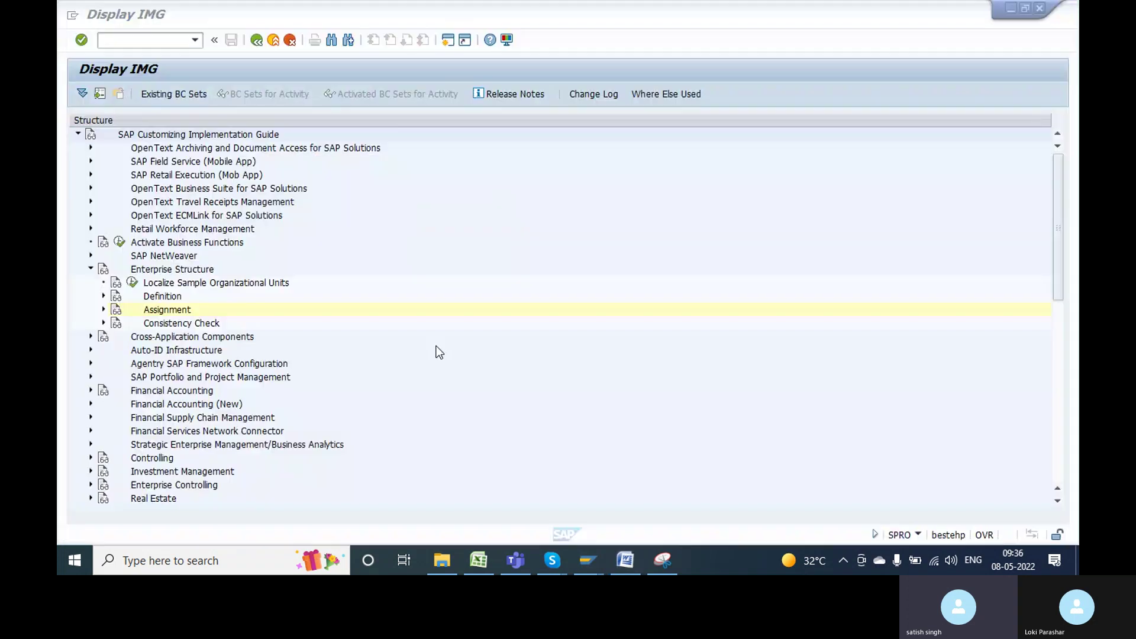
Copy the 'Assign company code to company' help heading, then select 'Management' in the Word path
key(Down)
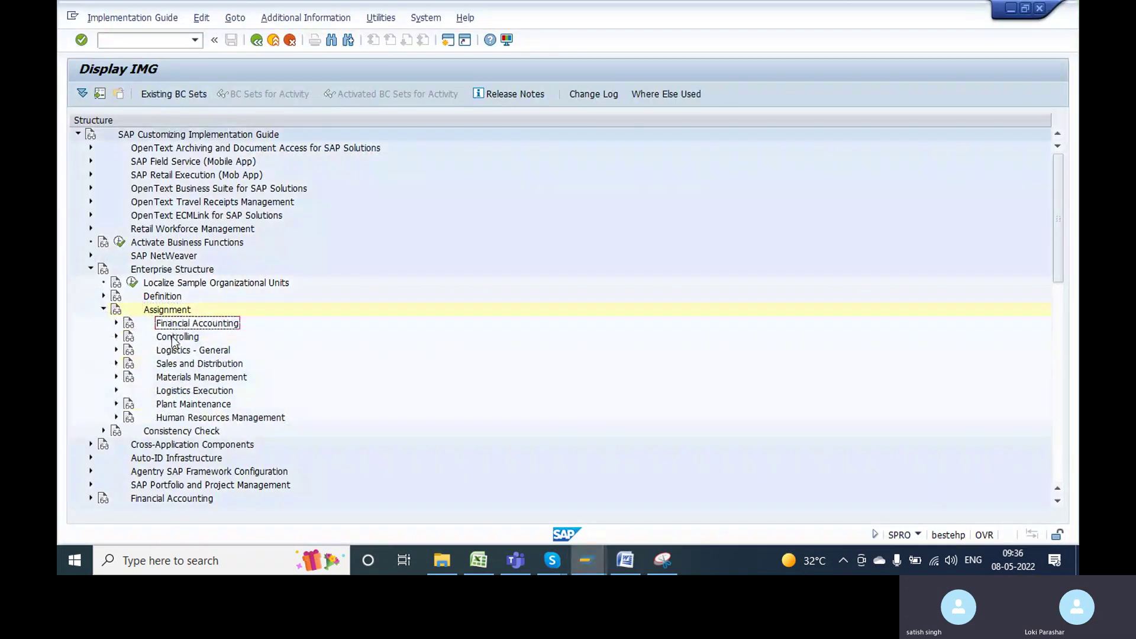
click(116, 324)
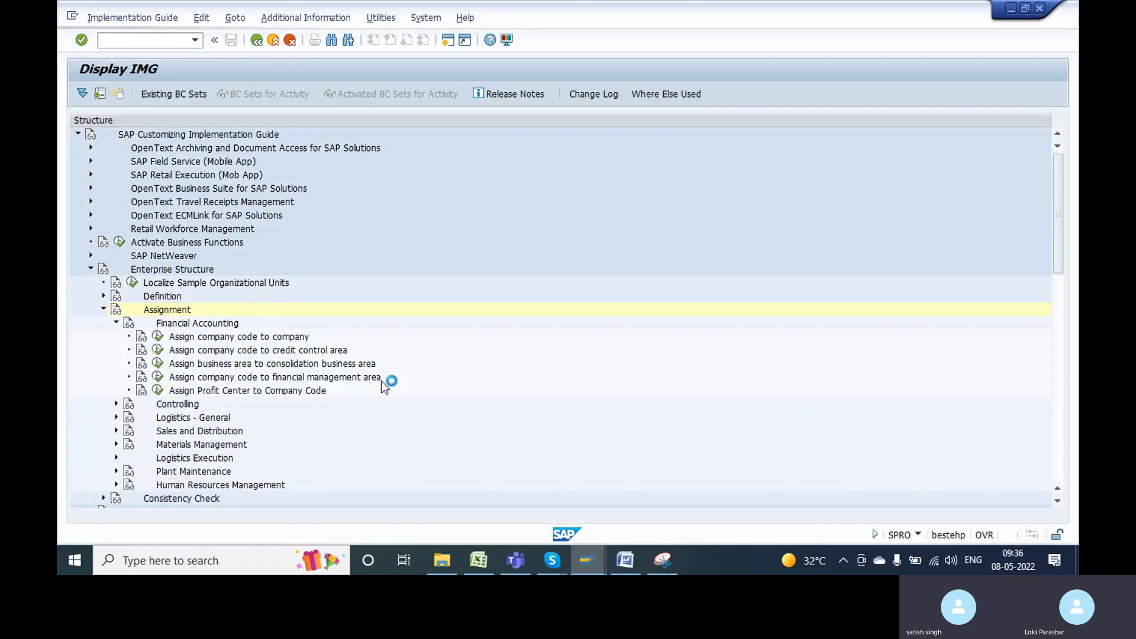
click(295, 338)
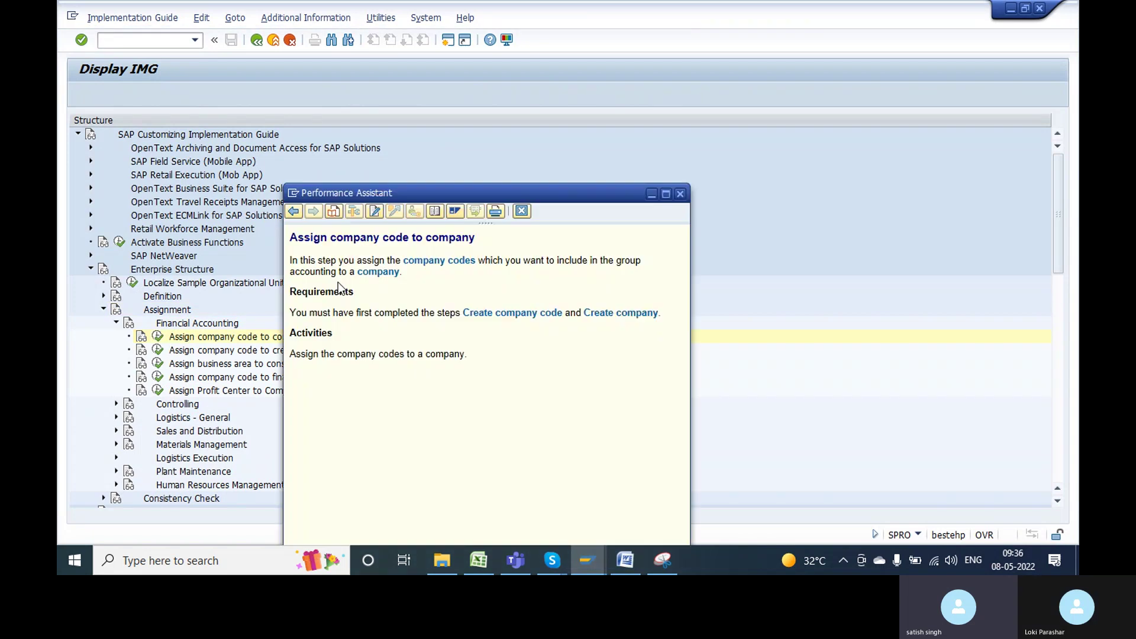
drag(474, 236, 296, 237)
key(ctrl+c)
click(681, 193)
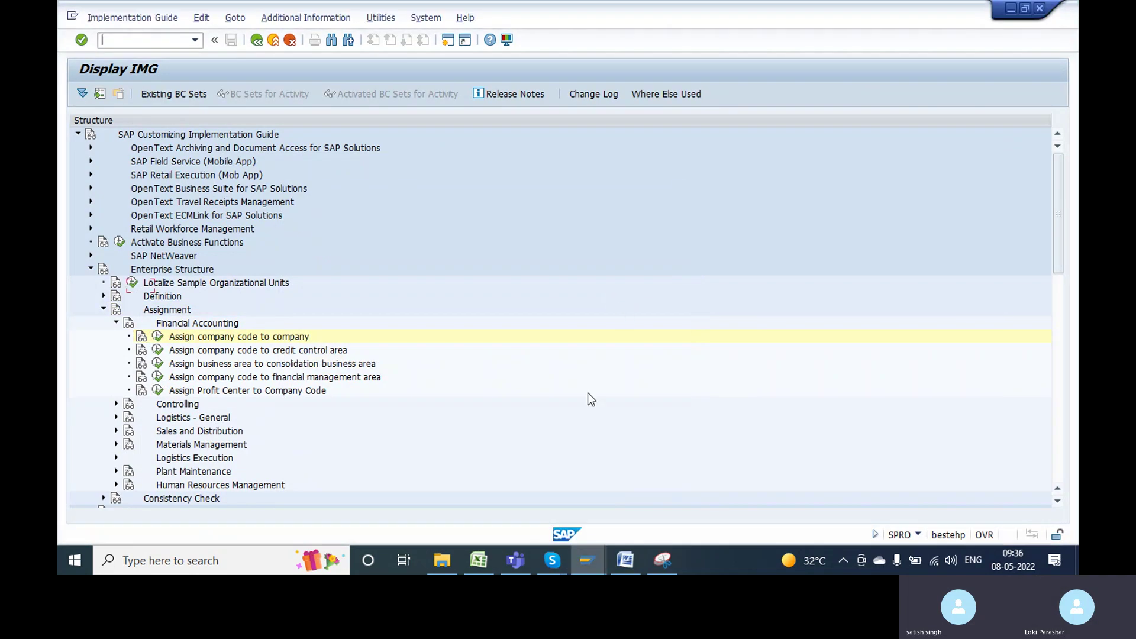
click(626, 566)
drag(630, 287, 727, 280)
Replace 'Management' with 'Finance accounting -->', paste 'Assign company code to company', and delete the leftover step
text(Fiance)
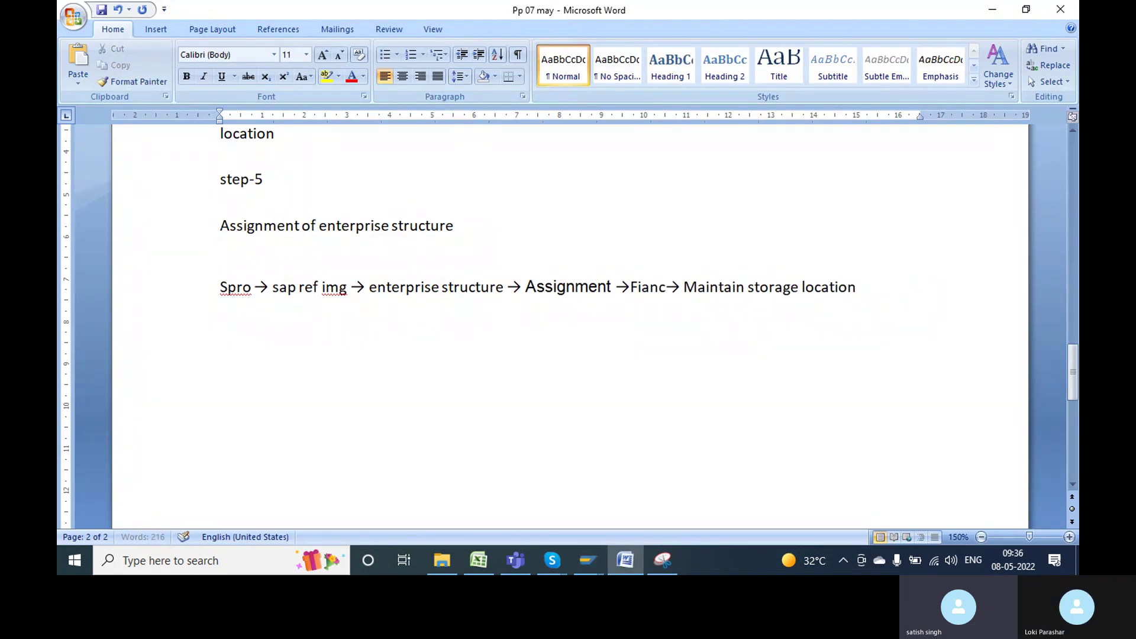
key(BackSpace)
key(BackSpace)
key(BackSpace)
key(BackSpace)
text(n)
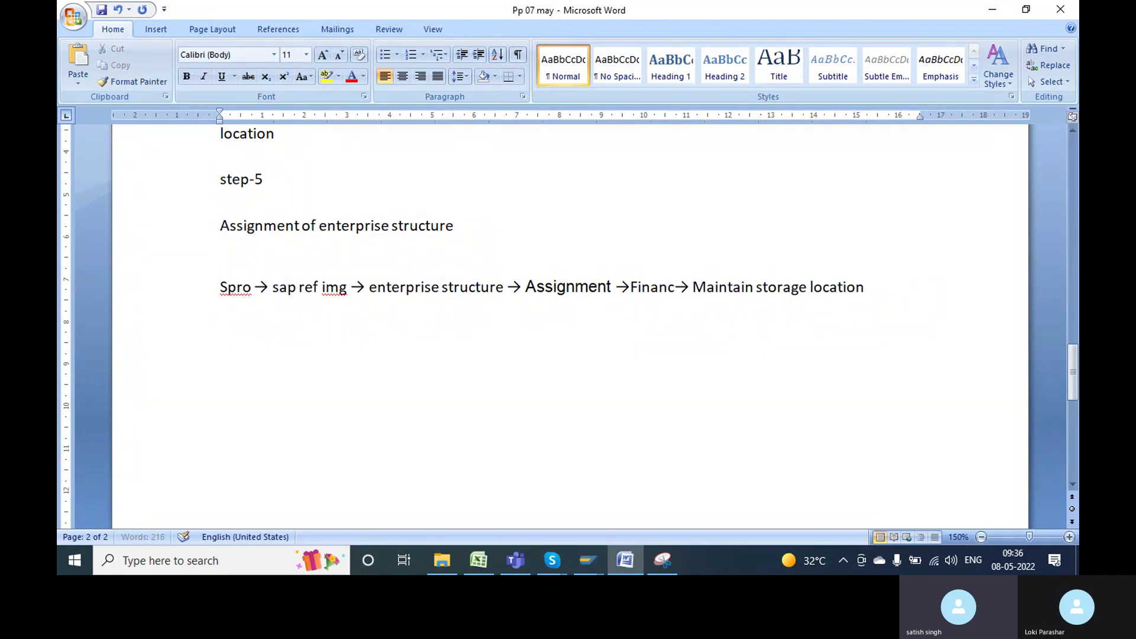
text(ance accounting -->)
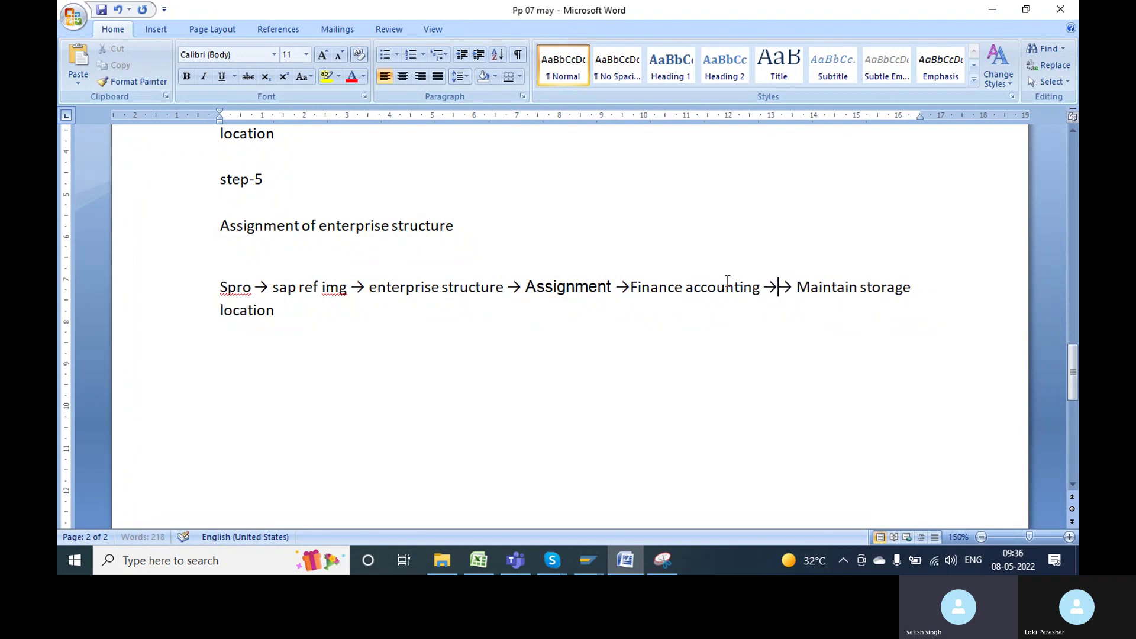
key(ctrl+v)
key(shift+Right)
key(shift+Right)
key(shift+Right)
key(shift+Right)
key(shift+Right)
key(shift+Right)
key(shift+Right)
key(shift+Right)
key(shift+Right)
key(shift+Right)
key(shift+Right)
key(shift+Right)
key(shift+Right)
key(shift+Right)
key(shift+Right)
key(shift+Right)
key(shift+Right)
key(shift+Right)
key(shift+Right)
key(shift+Right)
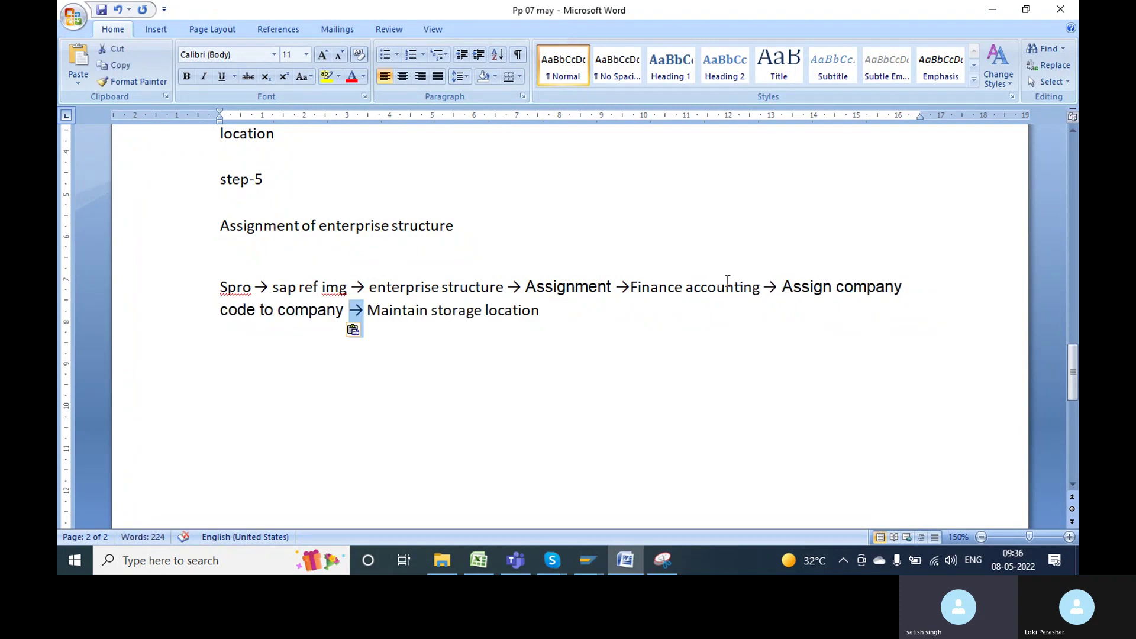
key(Delete)
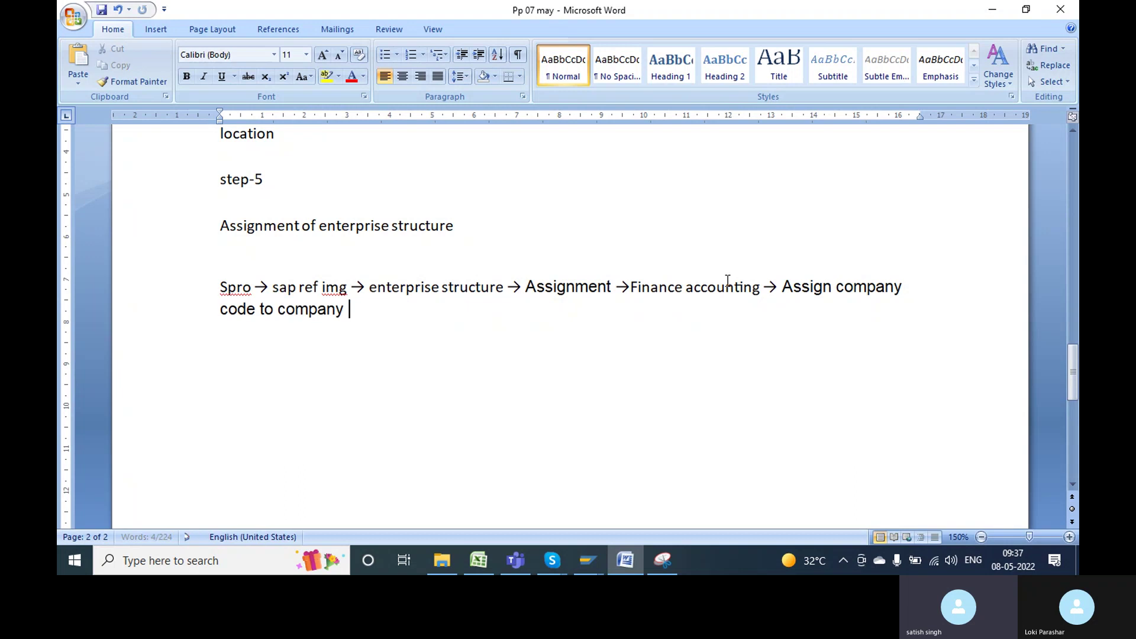
key(alt+Tab)
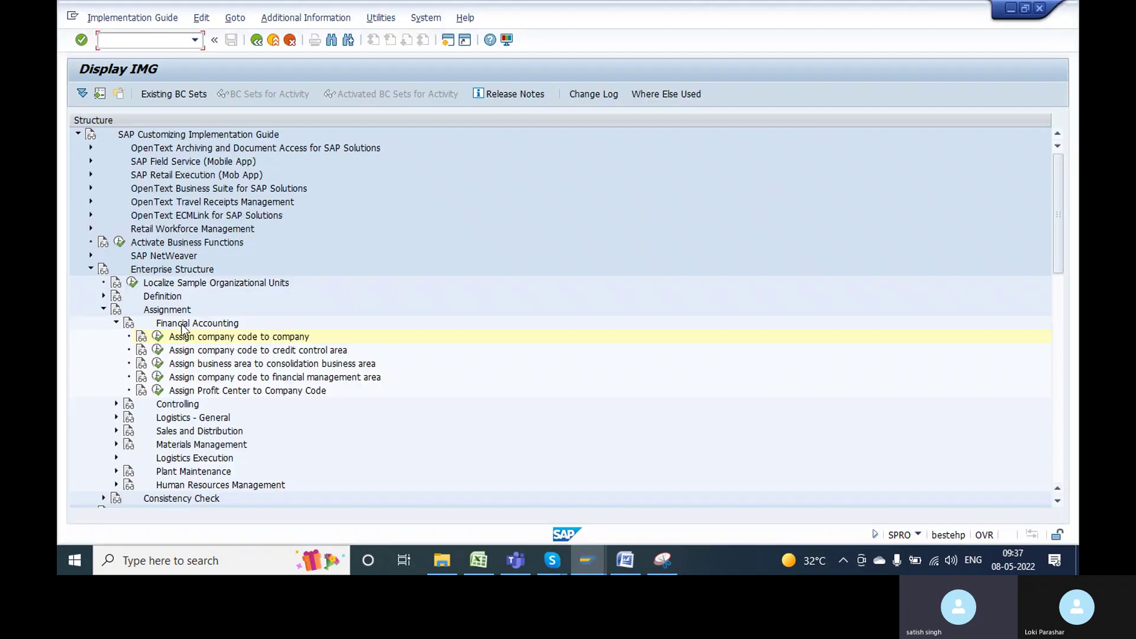
Enter company 8801 for company code 8801 Faridabad and save under the customizing request
click(160, 336)
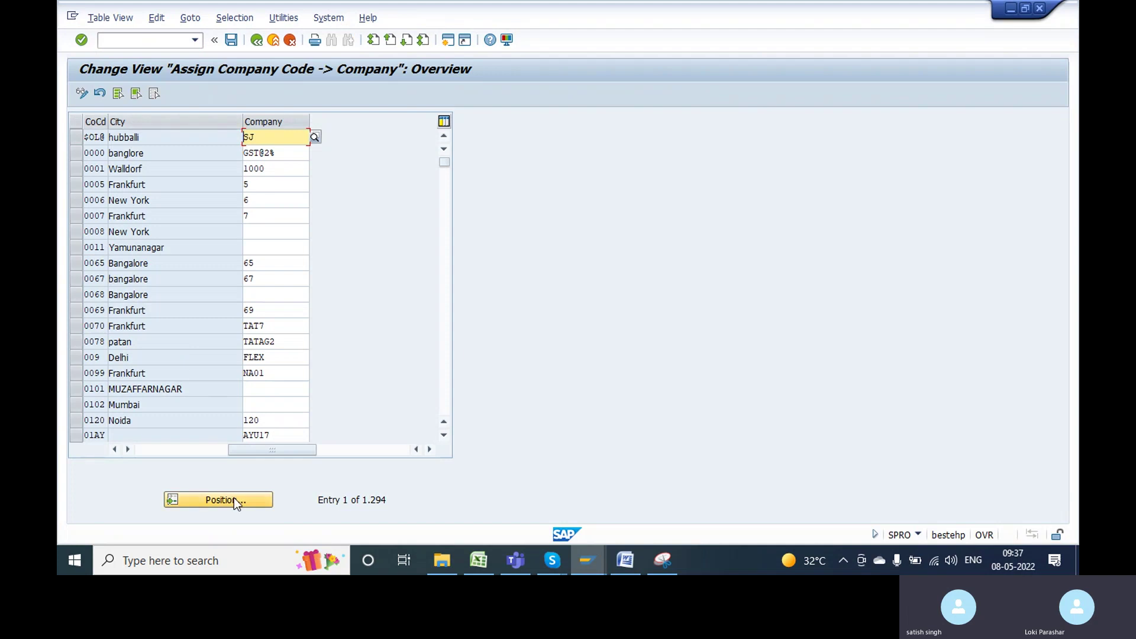
click(233, 498)
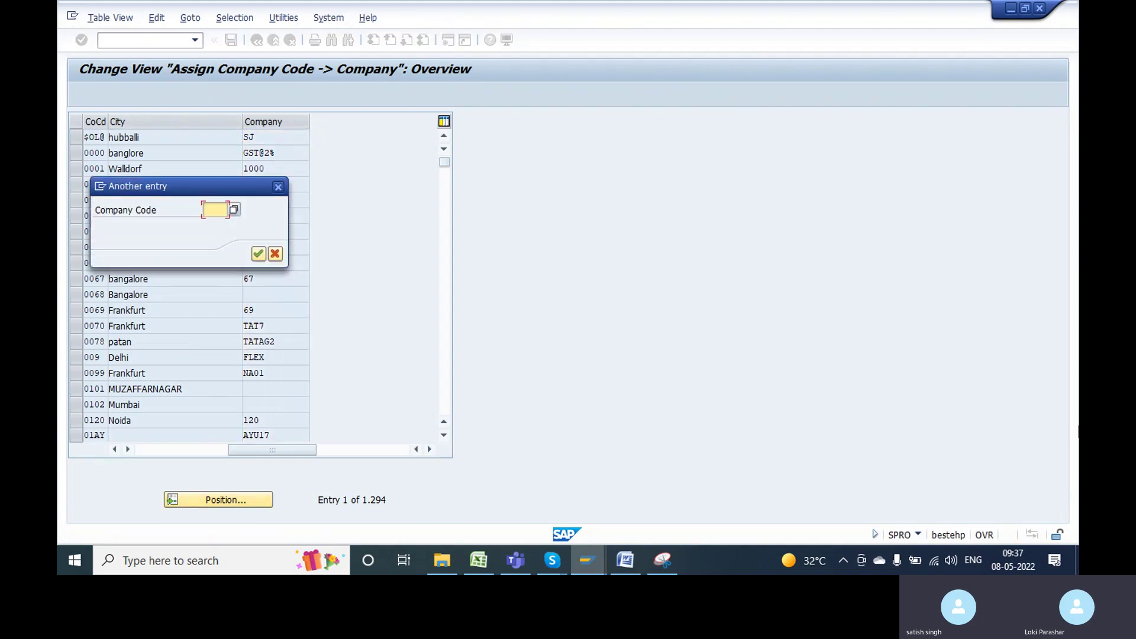
text(8801)
key(Return)
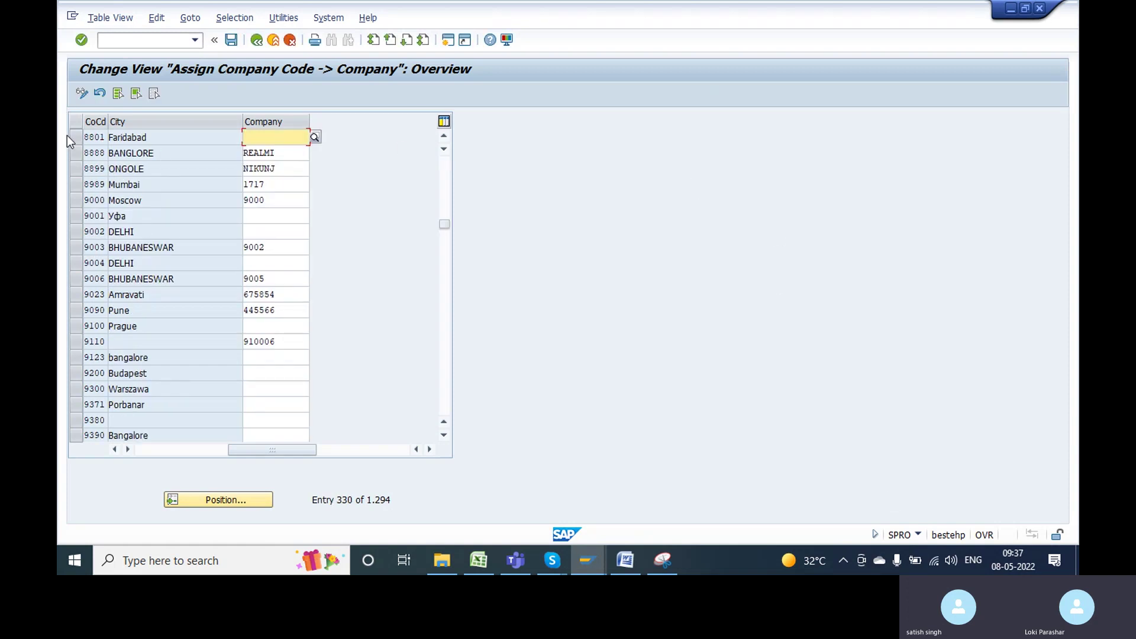
click(76, 137)
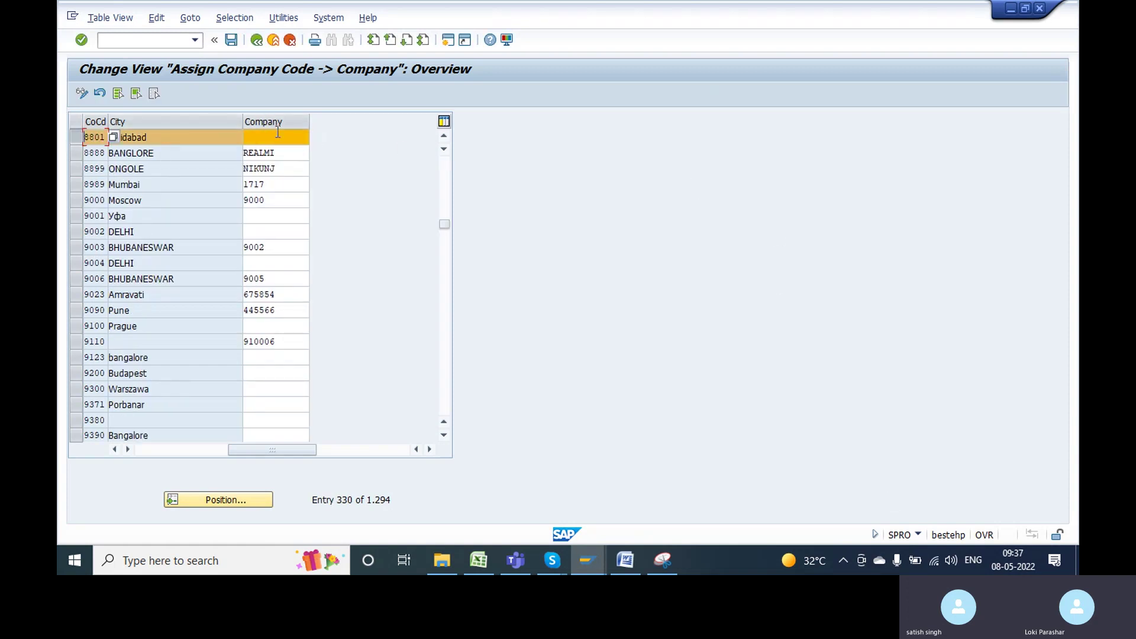
text(88)
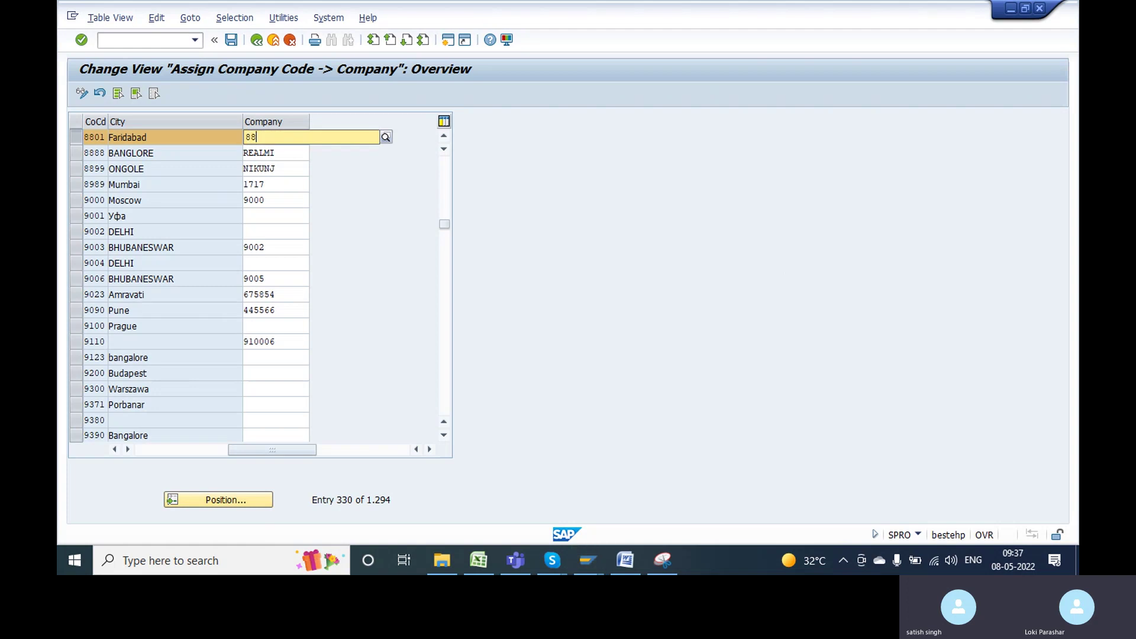
text(01)
key(Return)
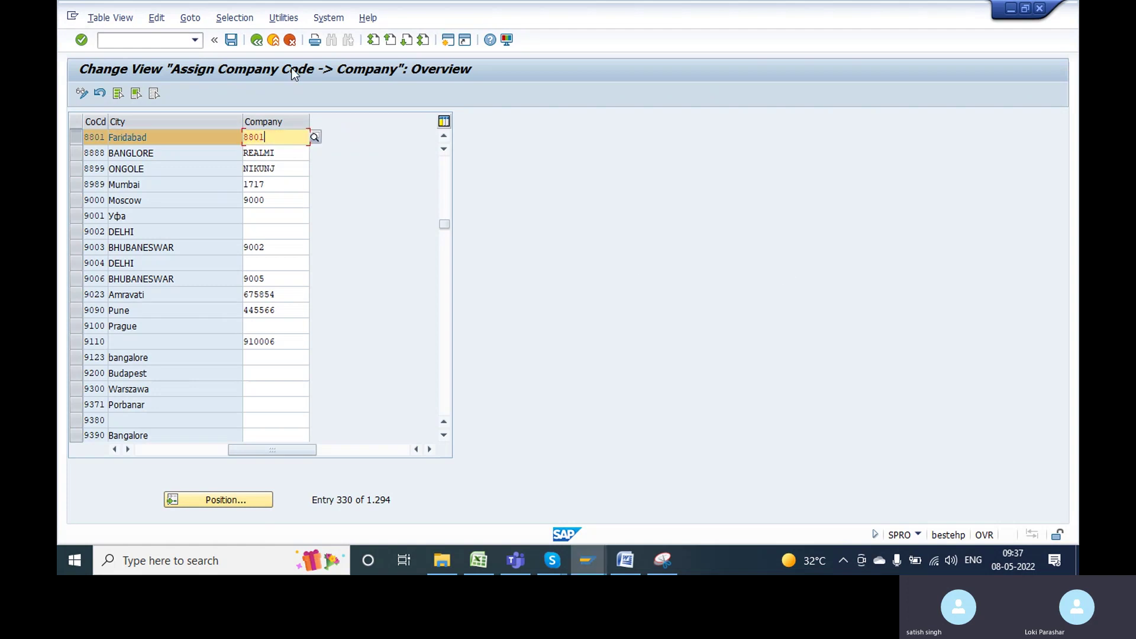
click(231, 39)
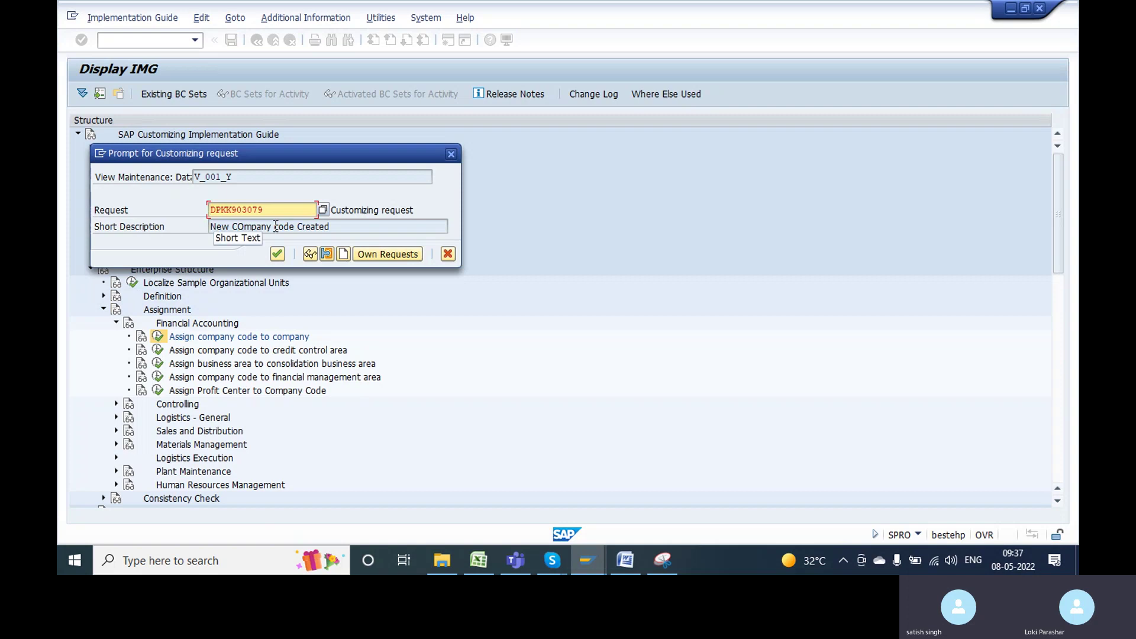
click(278, 255)
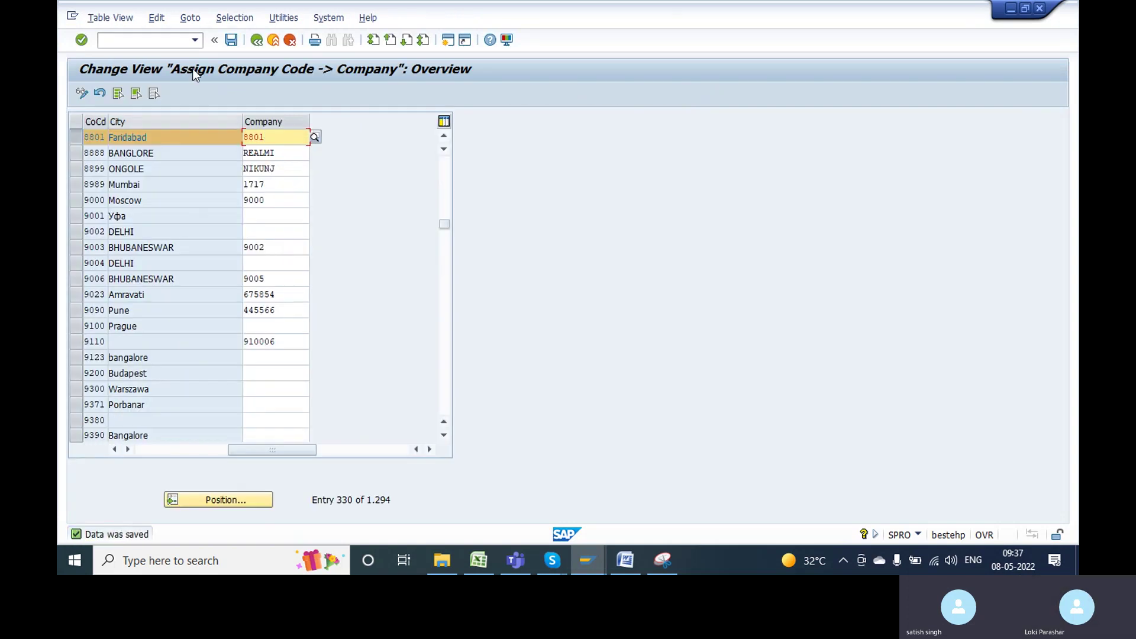
click(260, 42)
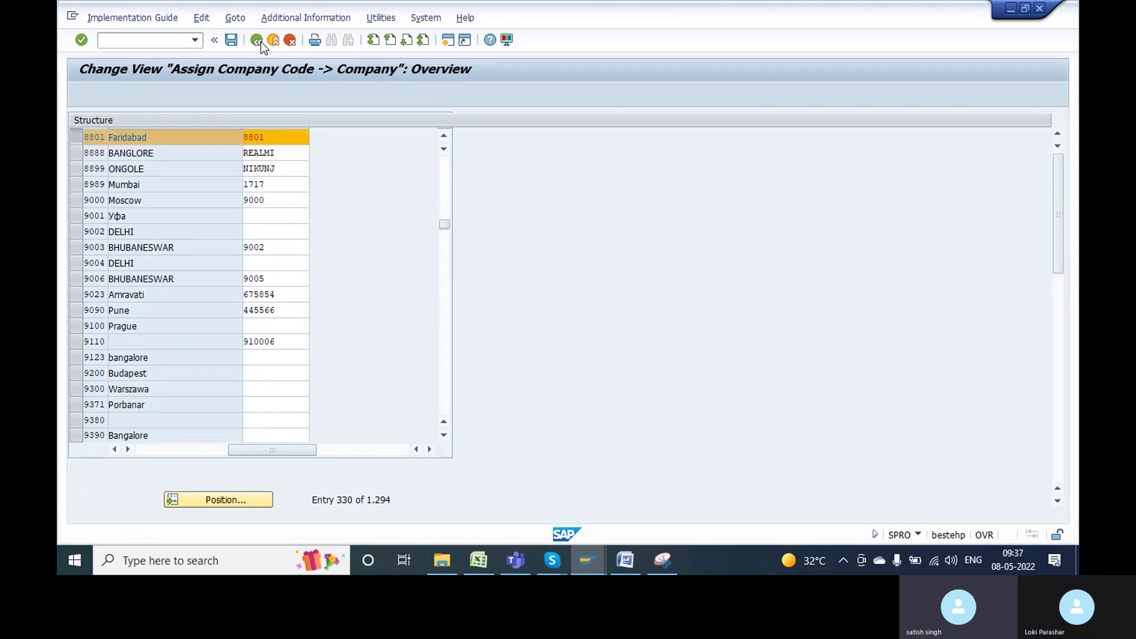
Expand Logistics - General and copy the 'Assign plant to company code' documentation heading
click(680, 193)
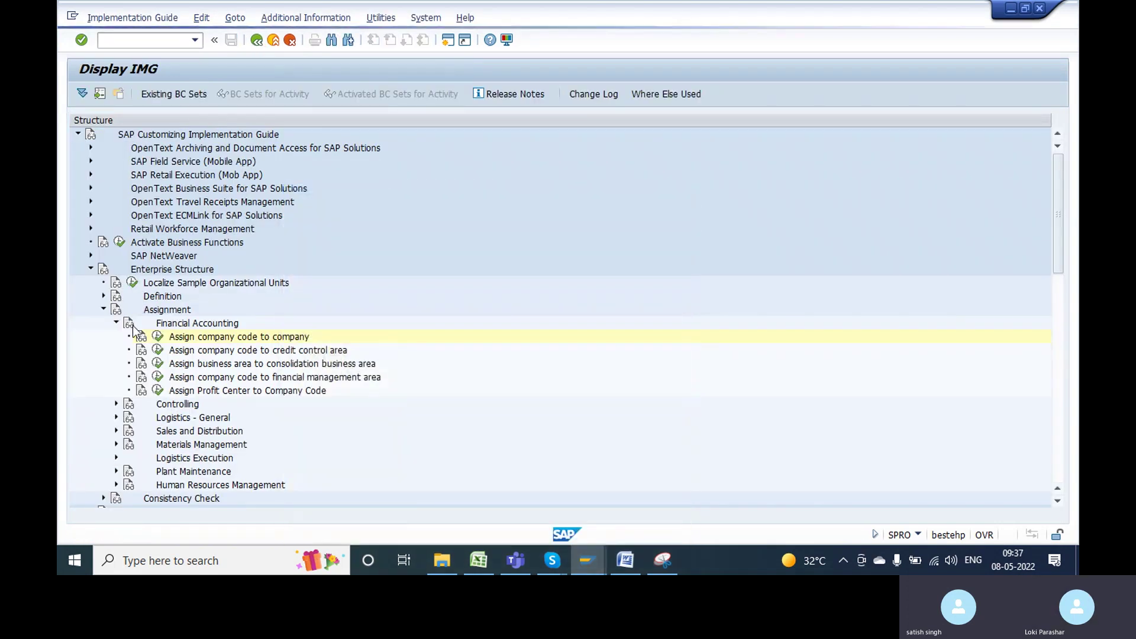
click(116, 325)
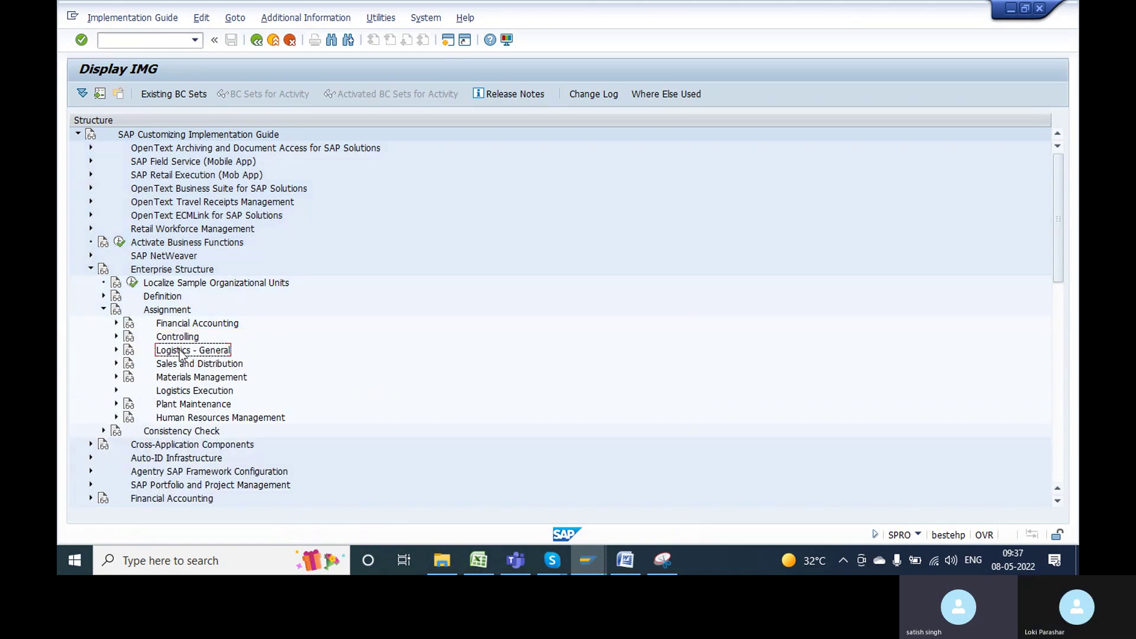
click(117, 349)
click(214, 365)
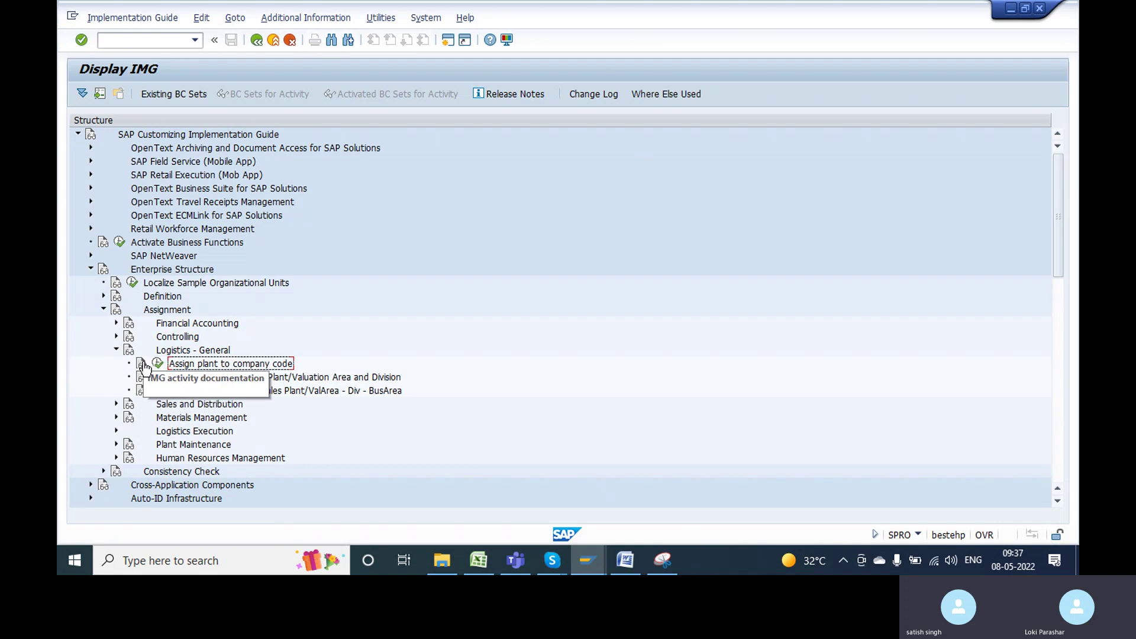
click(142, 363)
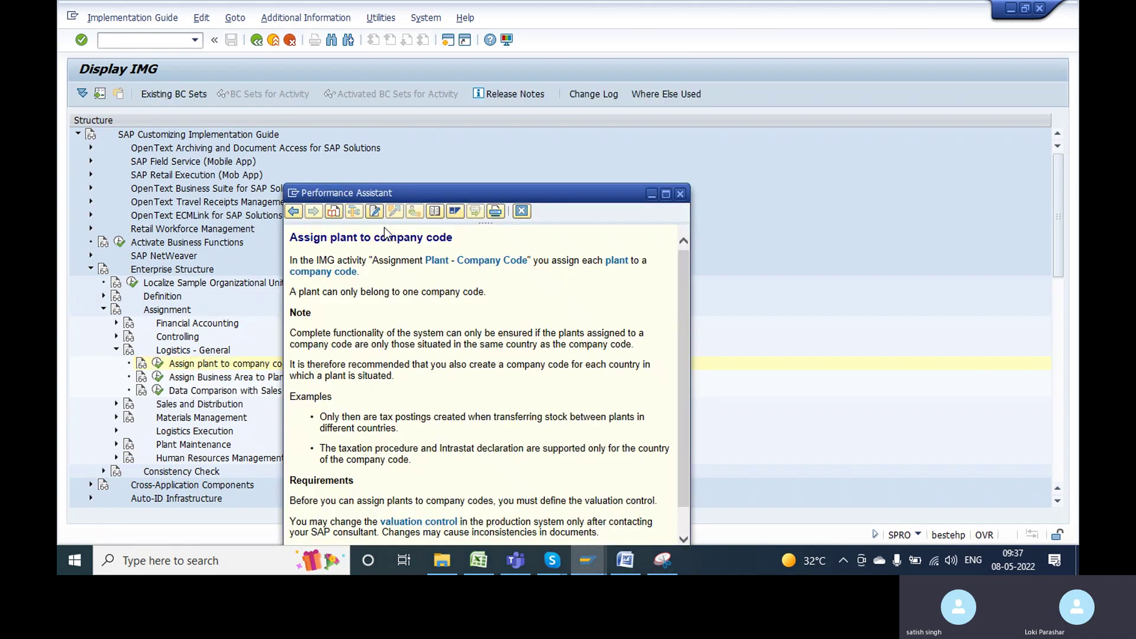
drag(457, 243, 287, 248)
key(ctrl+c)
click(625, 560)
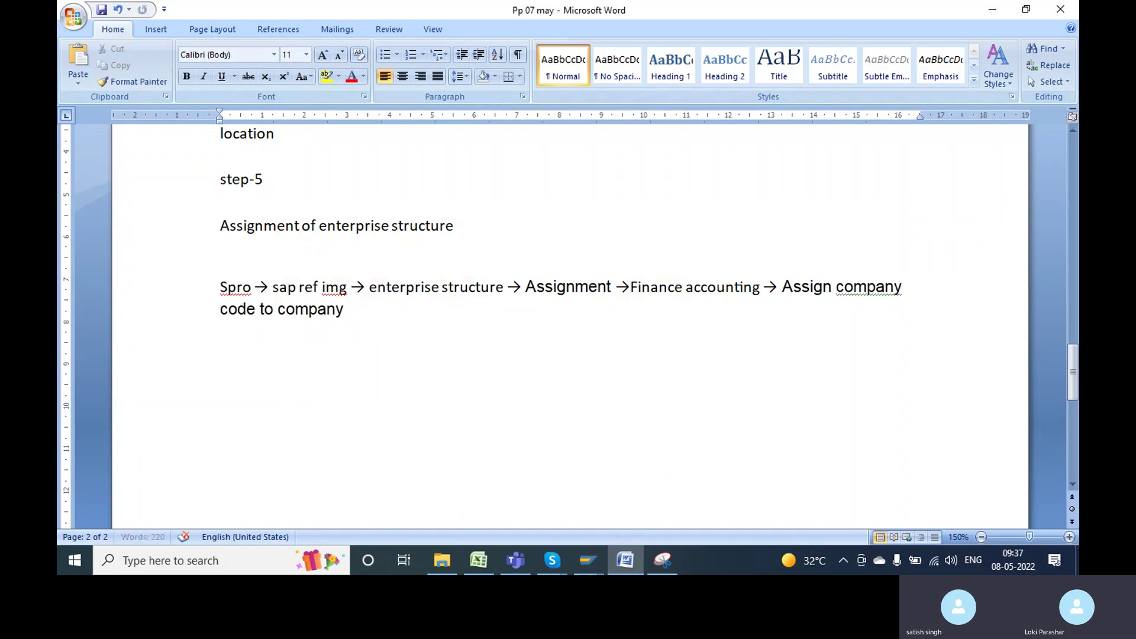
Paste 'Assign plant to company code' and add an 'assign company code to company' line
key(ctrl+v)
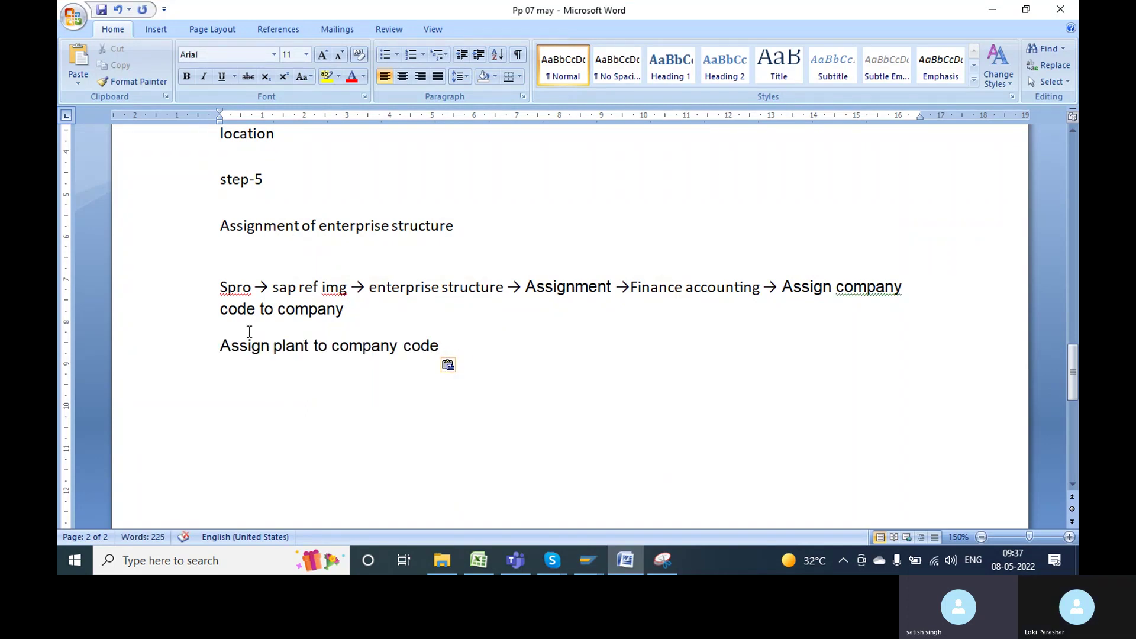
click(347, 330)
key(Return)
text(assign company code t)
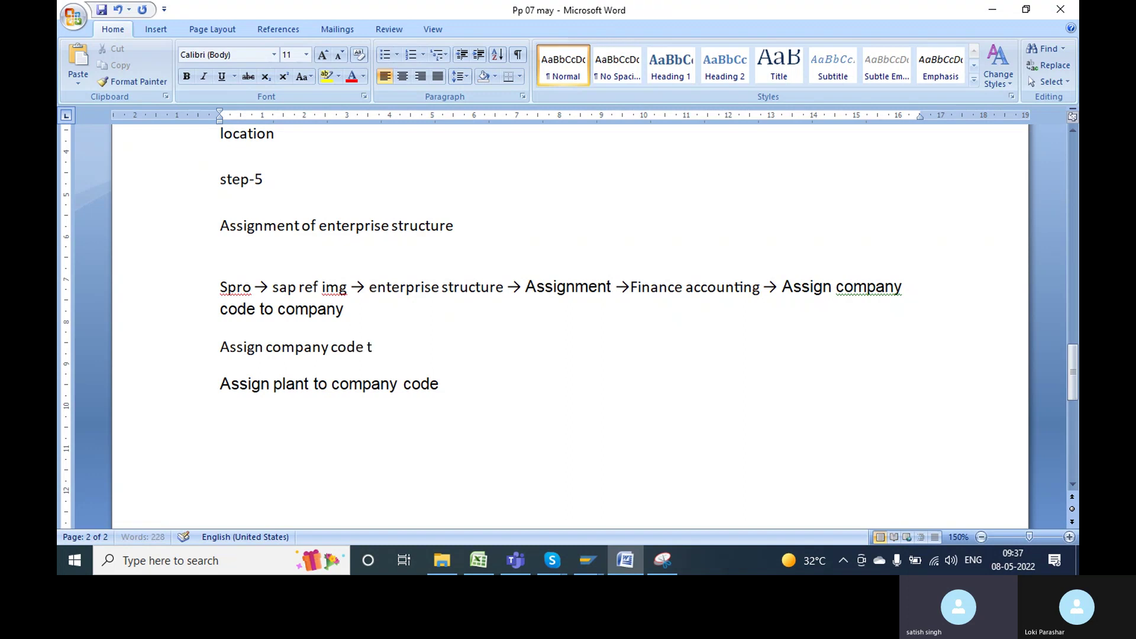
text(o compa)
key(BackSpace)
key(BackSpace)
key(BackSpace)
text(any)
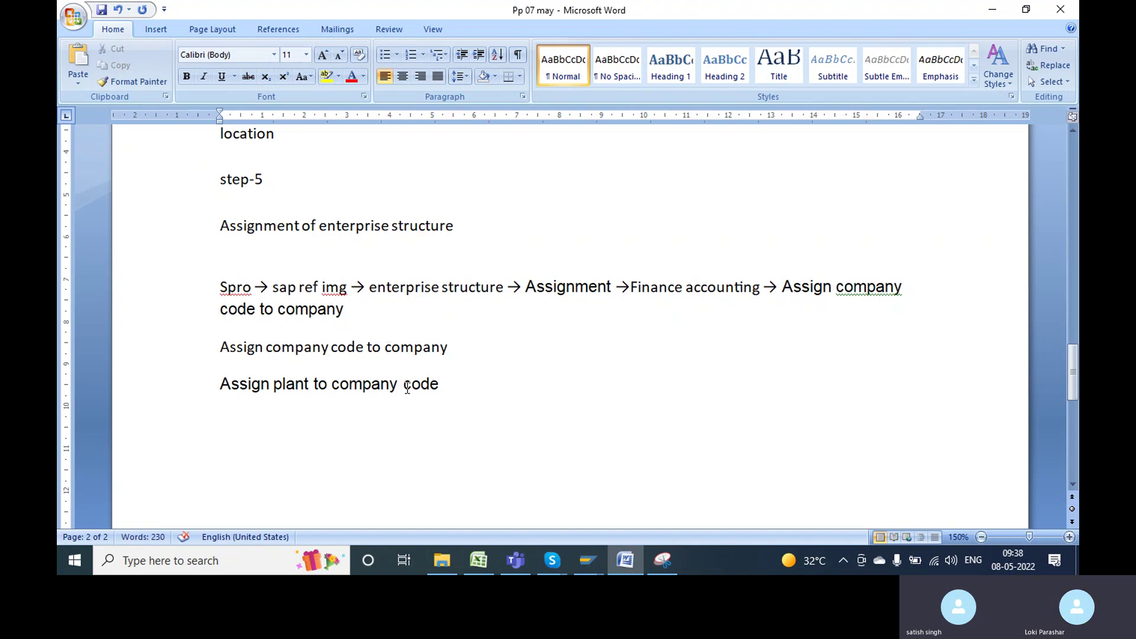
key(alt+Tab)
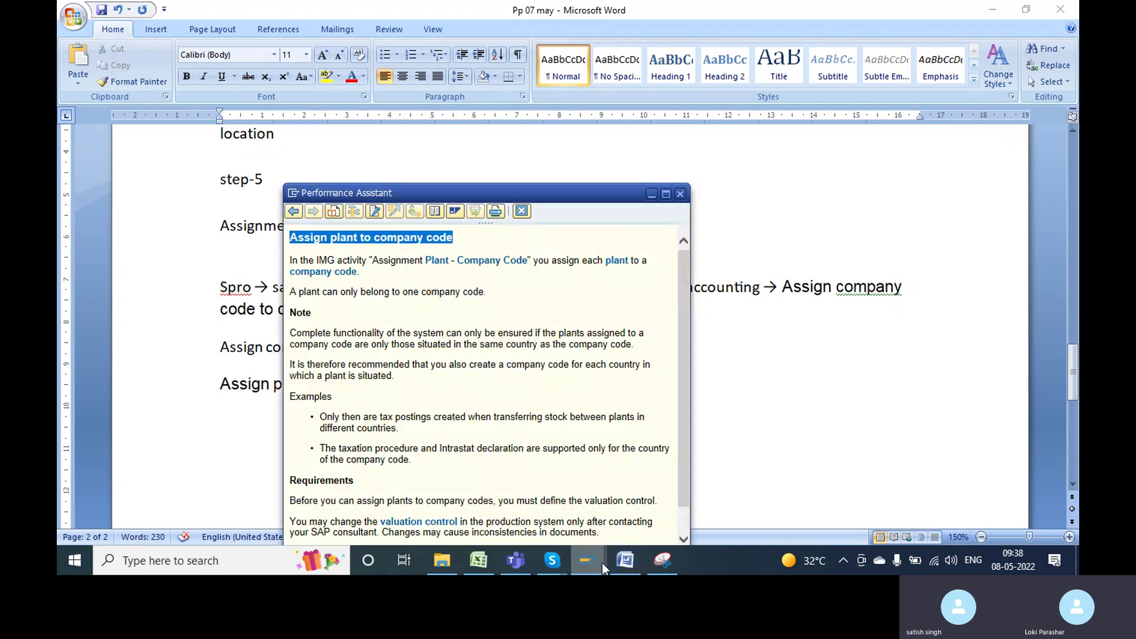
mouse_move(601, 564)
click(635, 528)
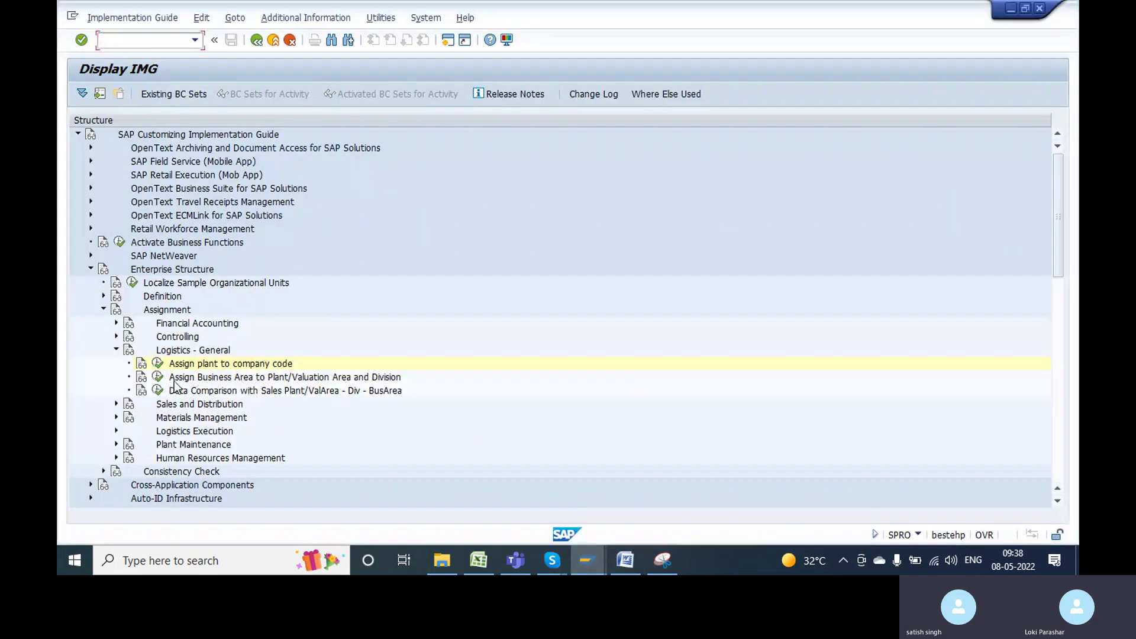
Run Assign plant to company code, note the locking user, and dismiss the data-locked message
click(157, 363)
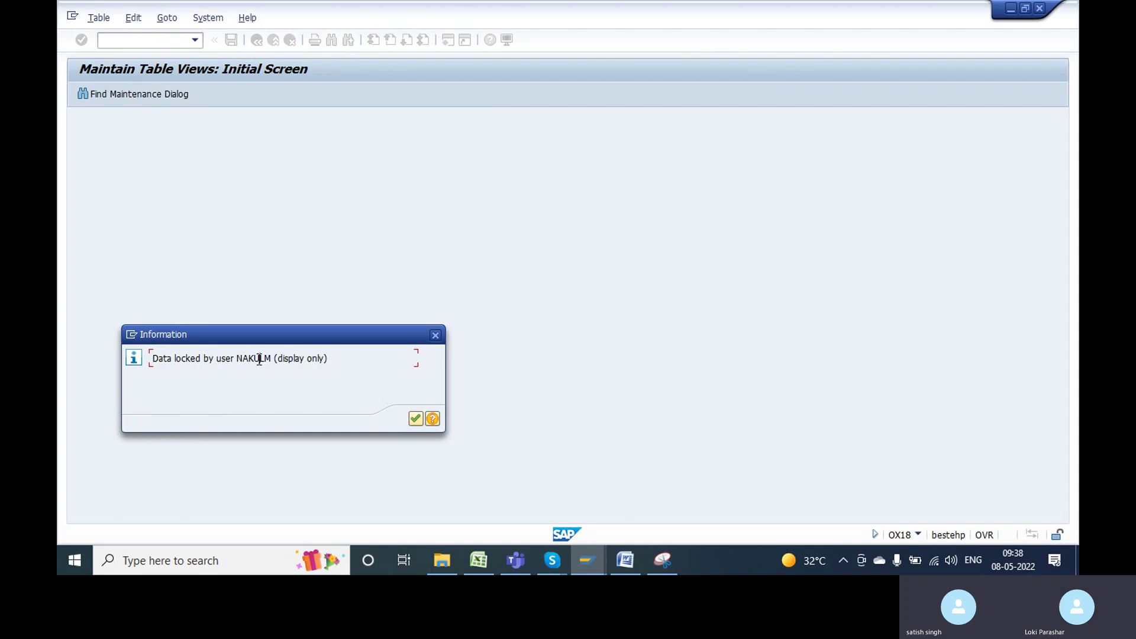
double_click(260, 363)
click(435, 337)
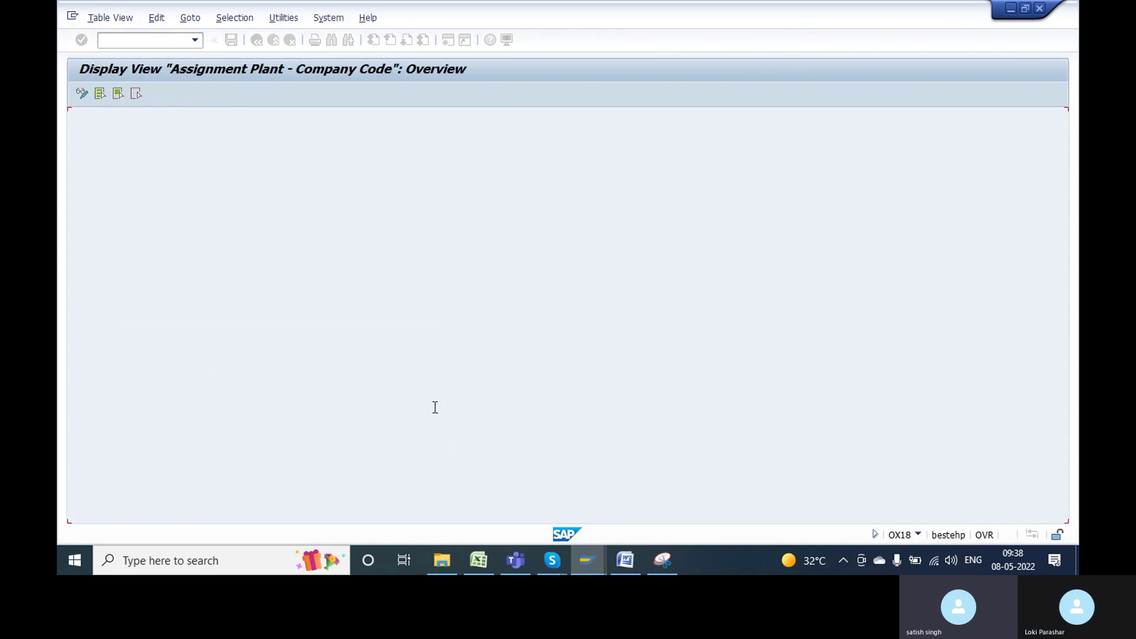
mouse_move(586, 560)
click(726, 494)
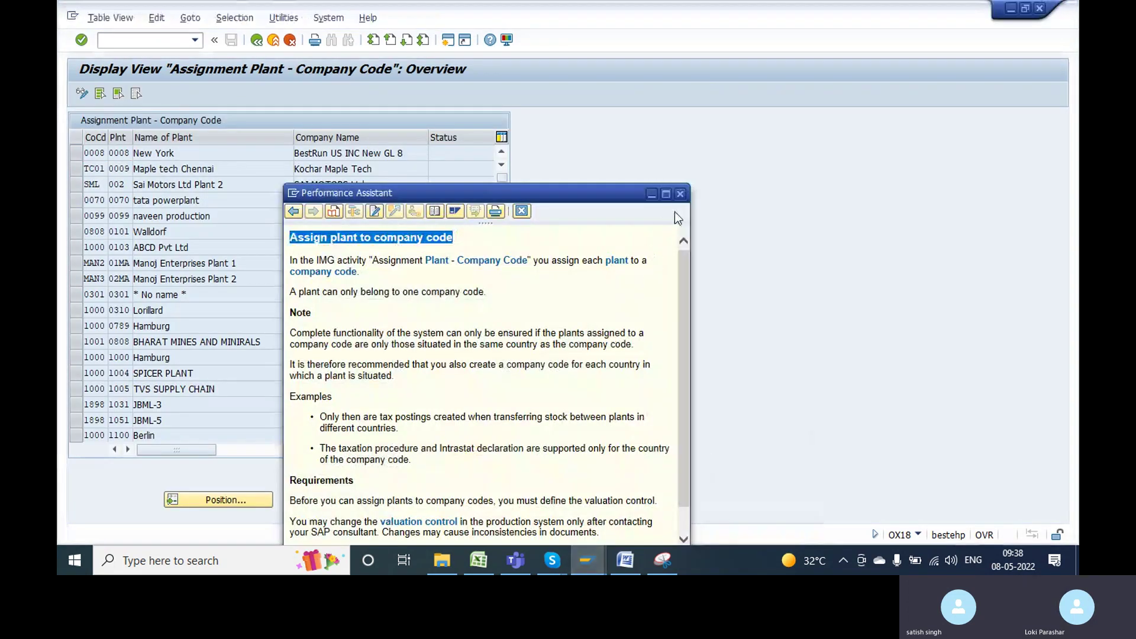
click(680, 194)
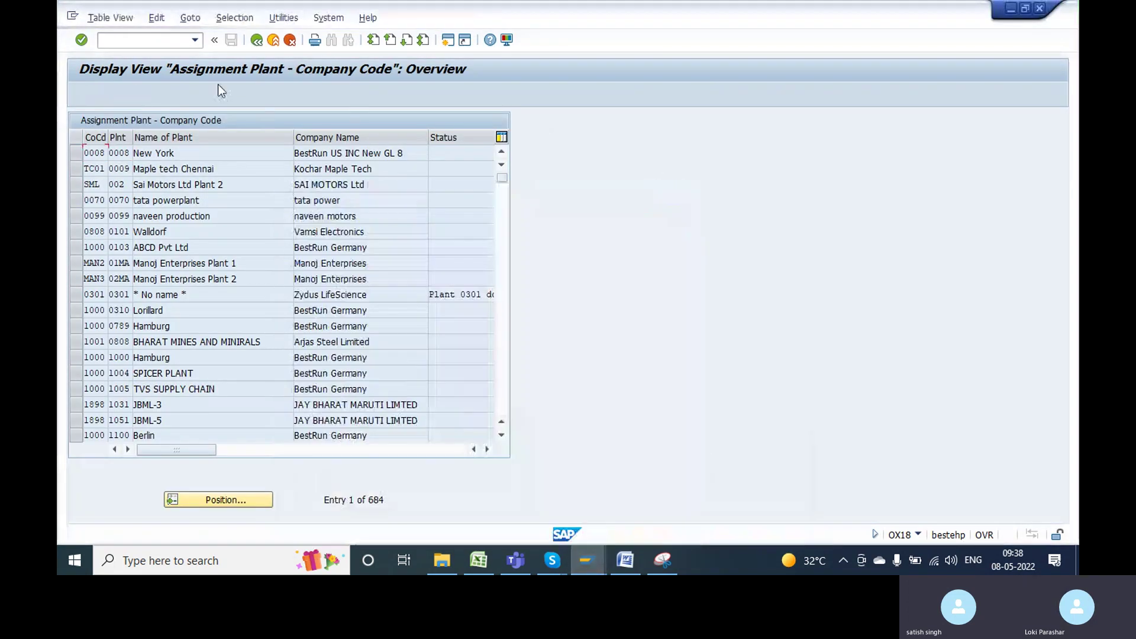
In SM12, list the locking user's lock entries and delete the T001 lock
click(146, 44)
text(/nsm12)
key(Return)
drag(225, 206, 111, 186)
text(NAKULM)
click(87, 94)
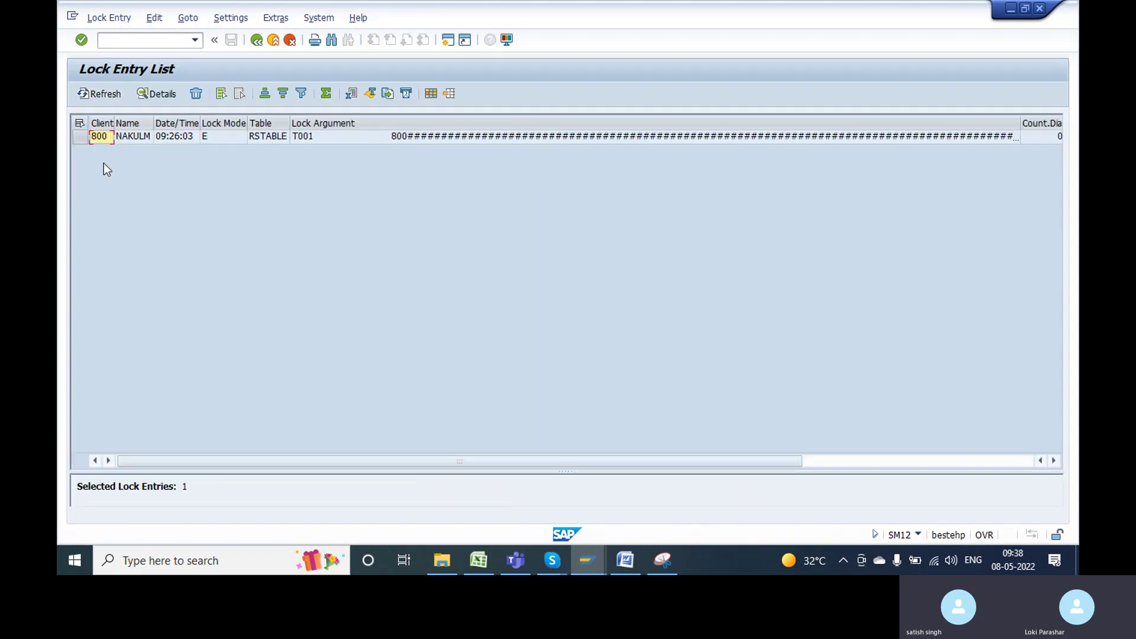
click(93, 138)
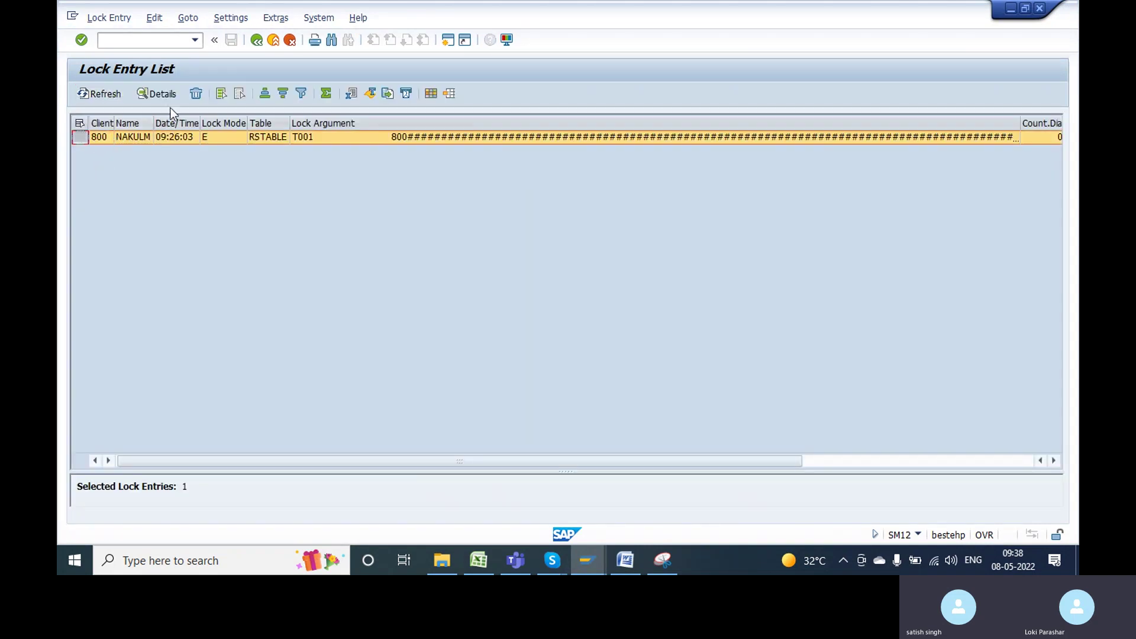
click(195, 95)
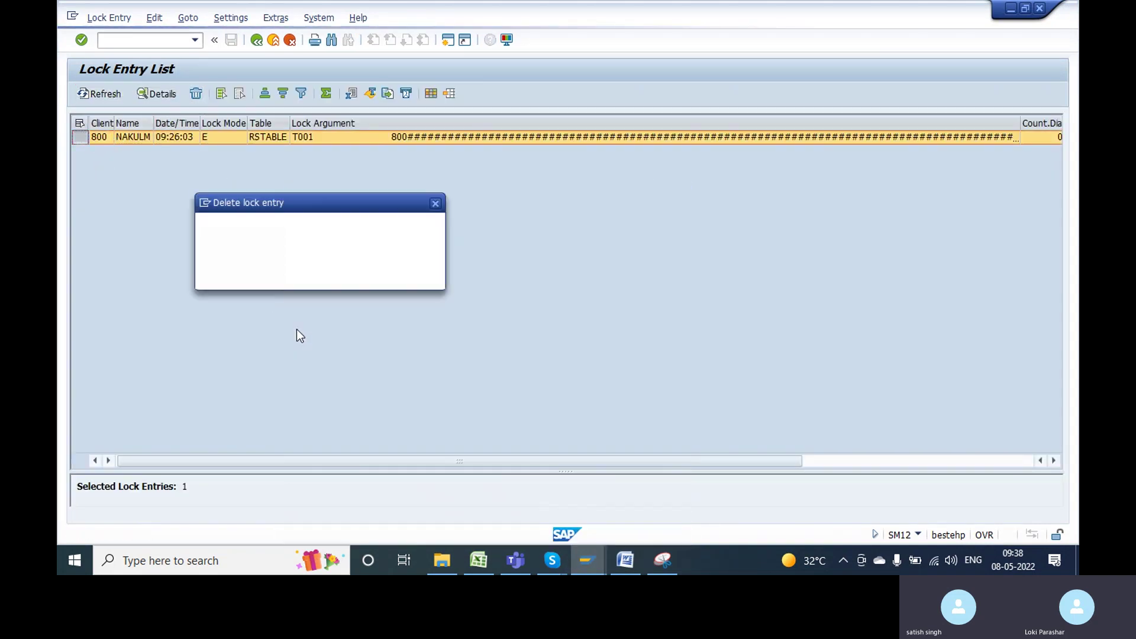
click(259, 273)
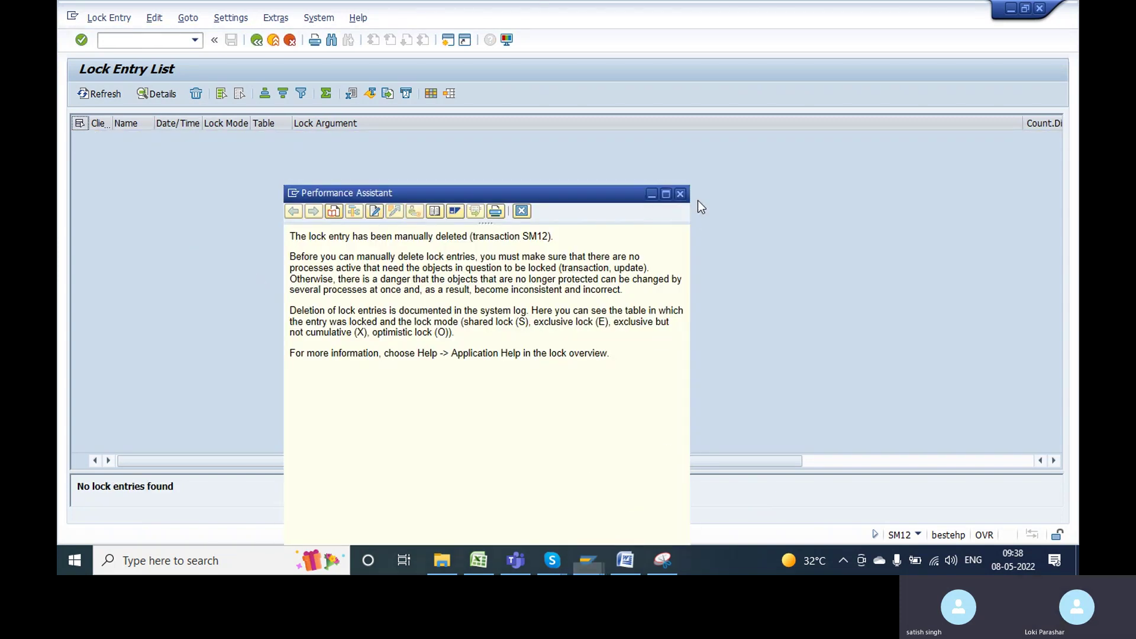
click(680, 194)
click(586, 559)
click(550, 504)
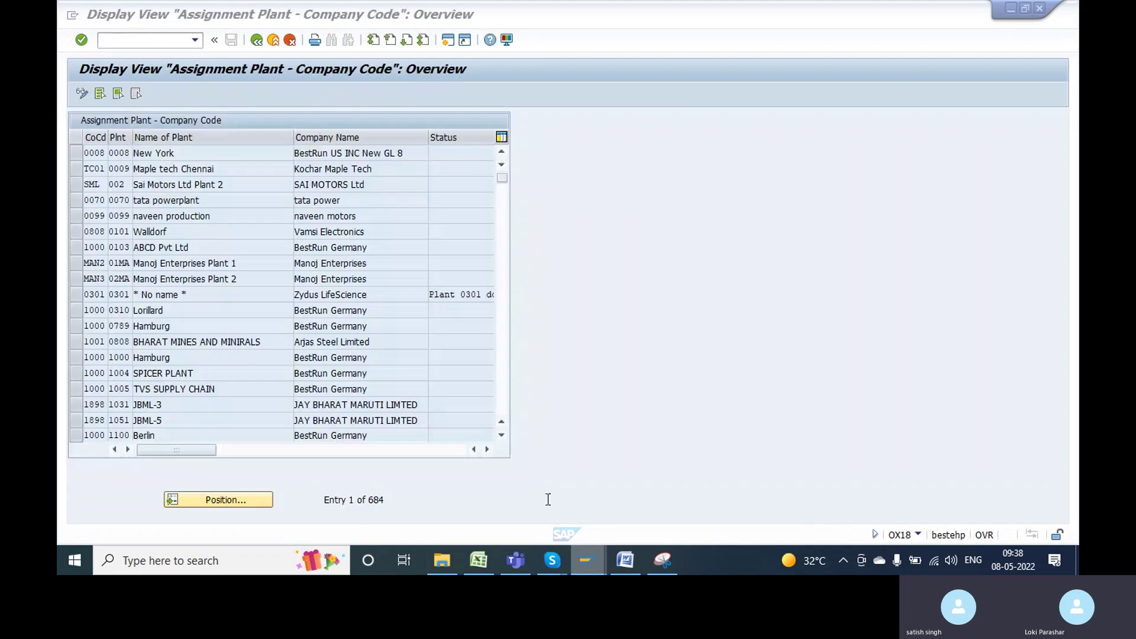
Reopen the plant assignment activity and enter company code 8801 with plant 8805 as a new entry
click(256, 39)
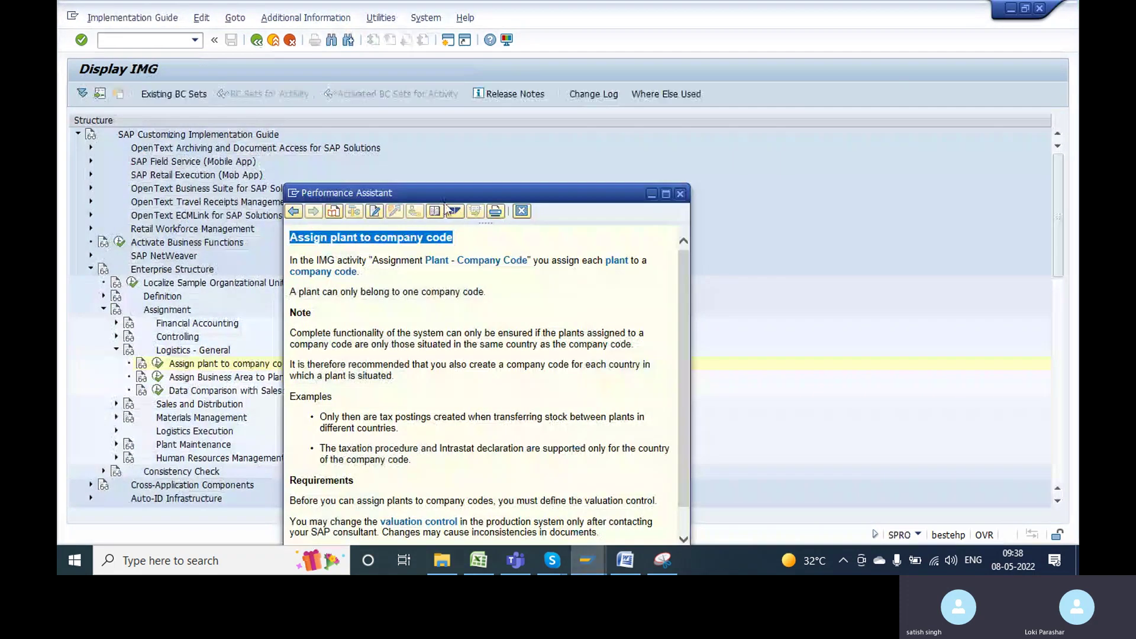
click(680, 194)
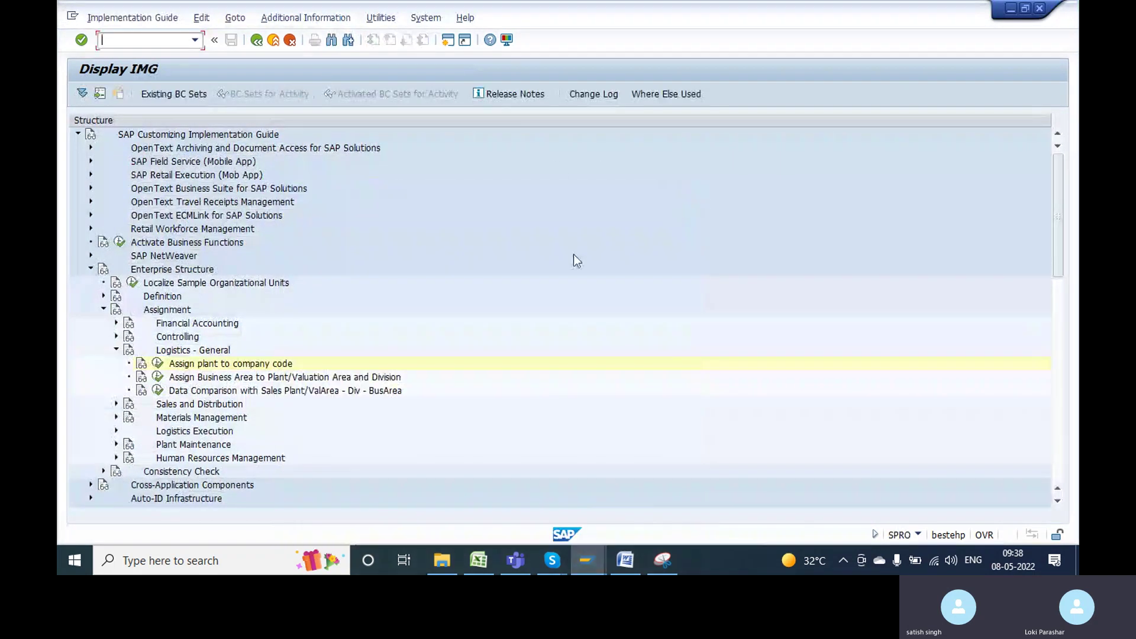
click(156, 364)
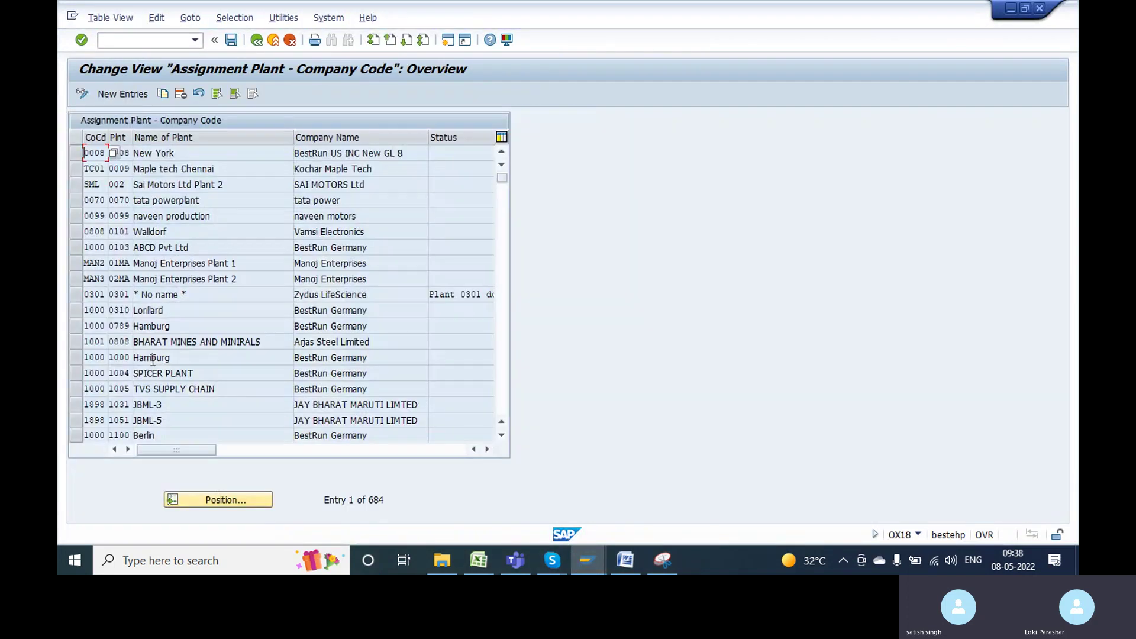
click(124, 95)
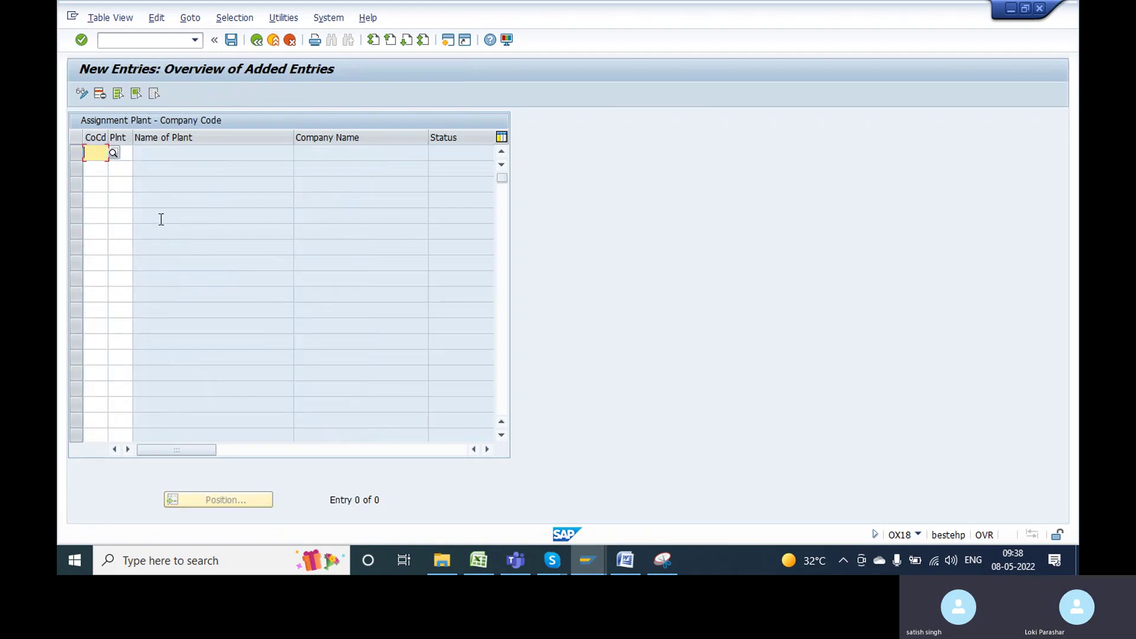
text(8801)
key(Tab)
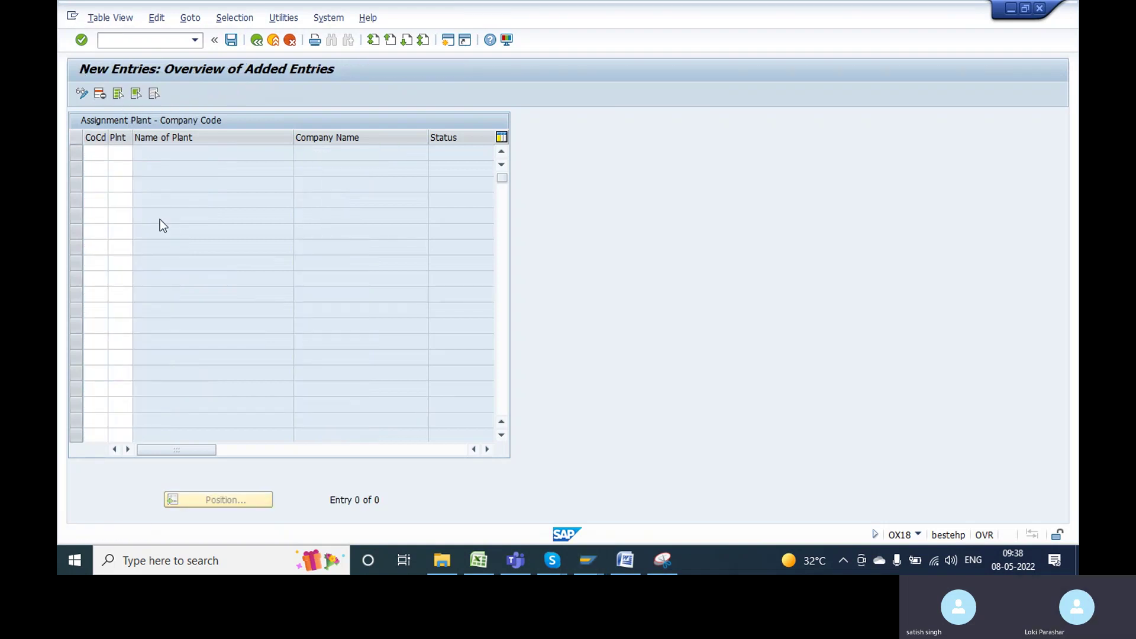
text(8805)
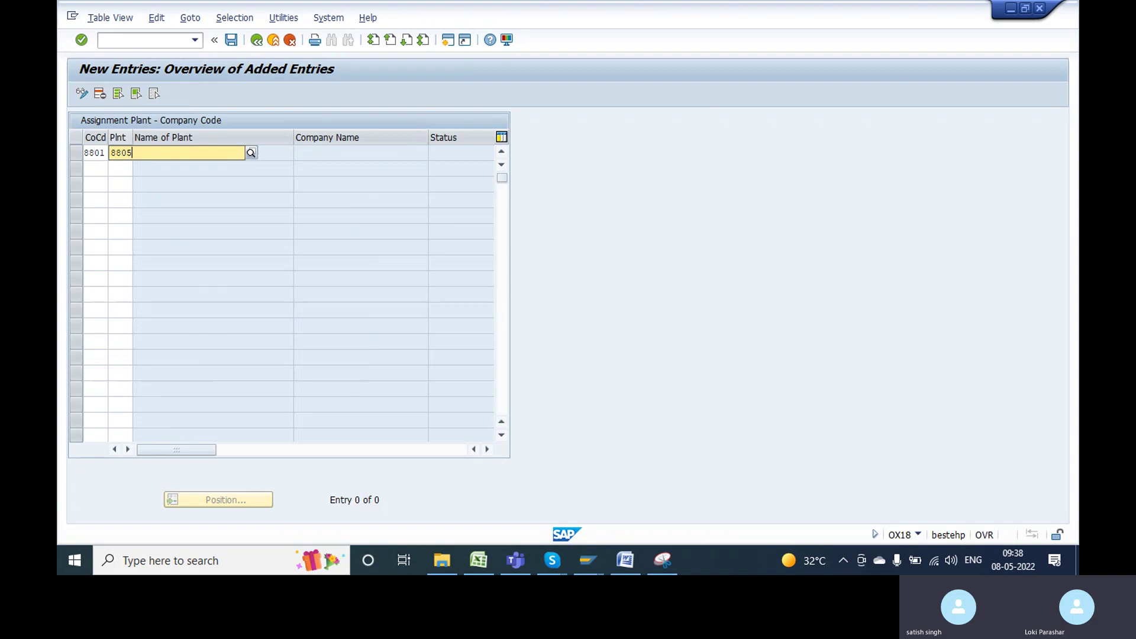
key(Return)
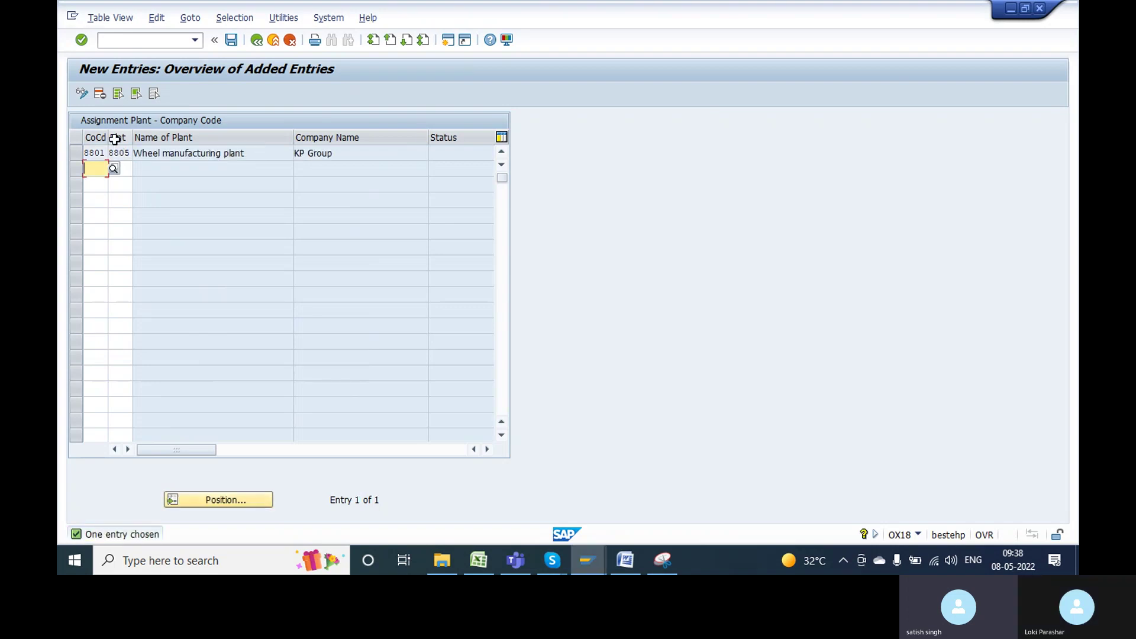
Add a new row assigning plant 8806 to company code 8801
click(271, 163)
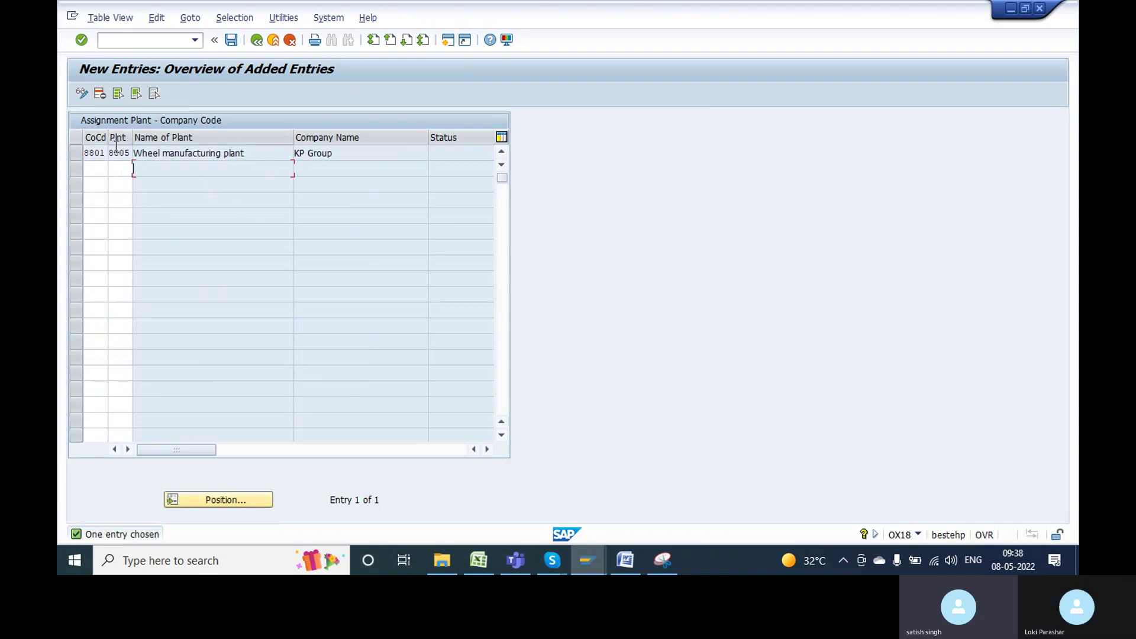
click(77, 153)
click(91, 171)
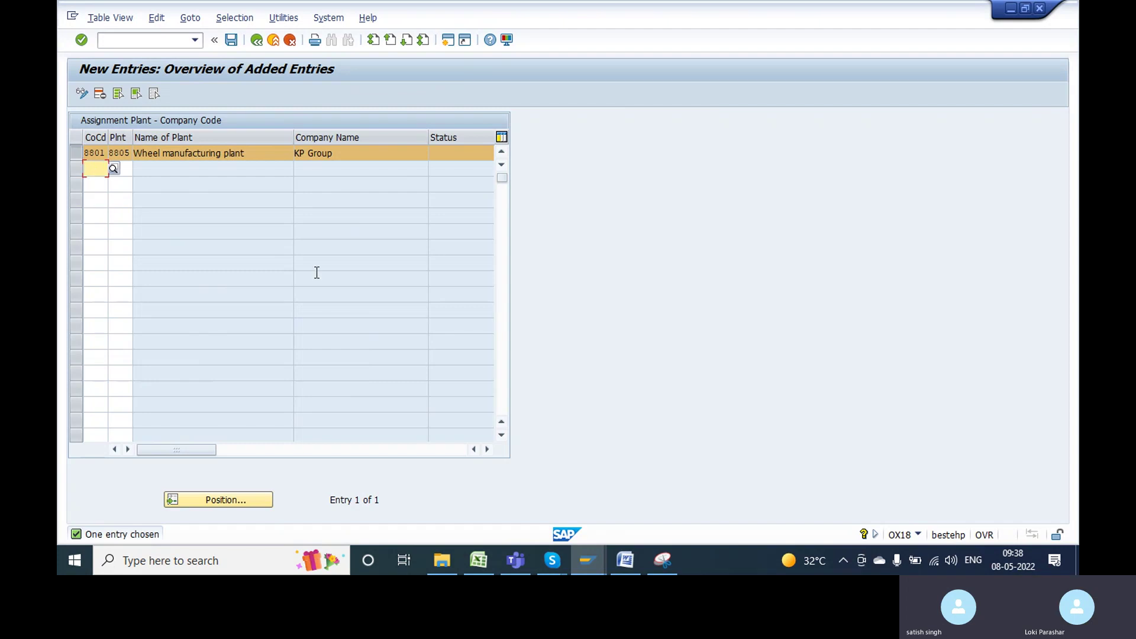
text(8801)
click(180, 201)
click(127, 170)
text(8806)
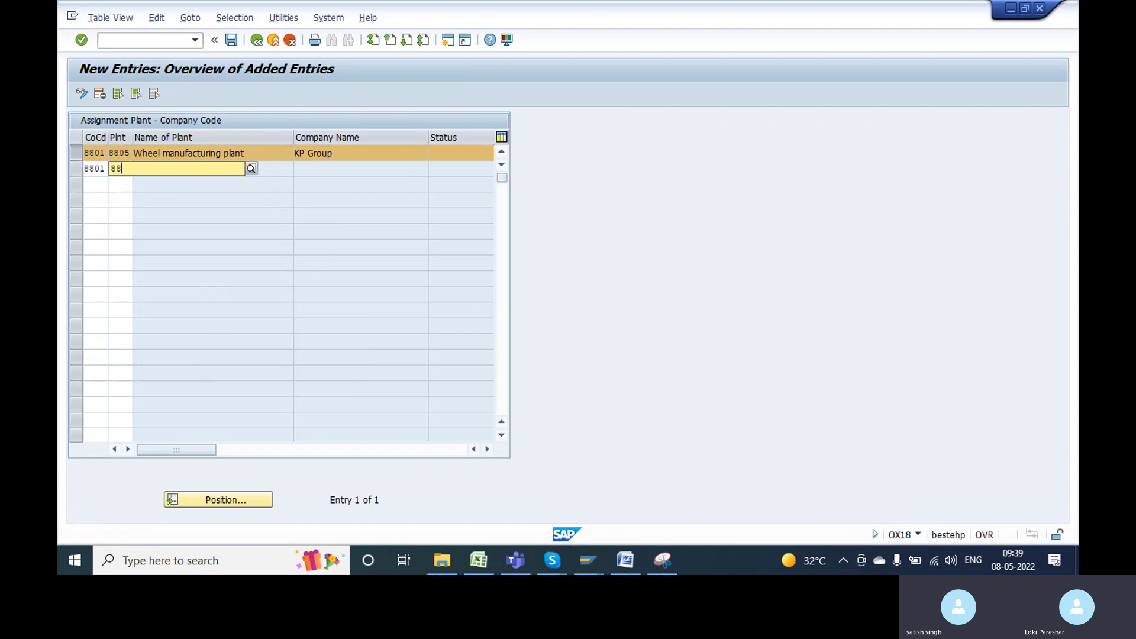
key(Return)
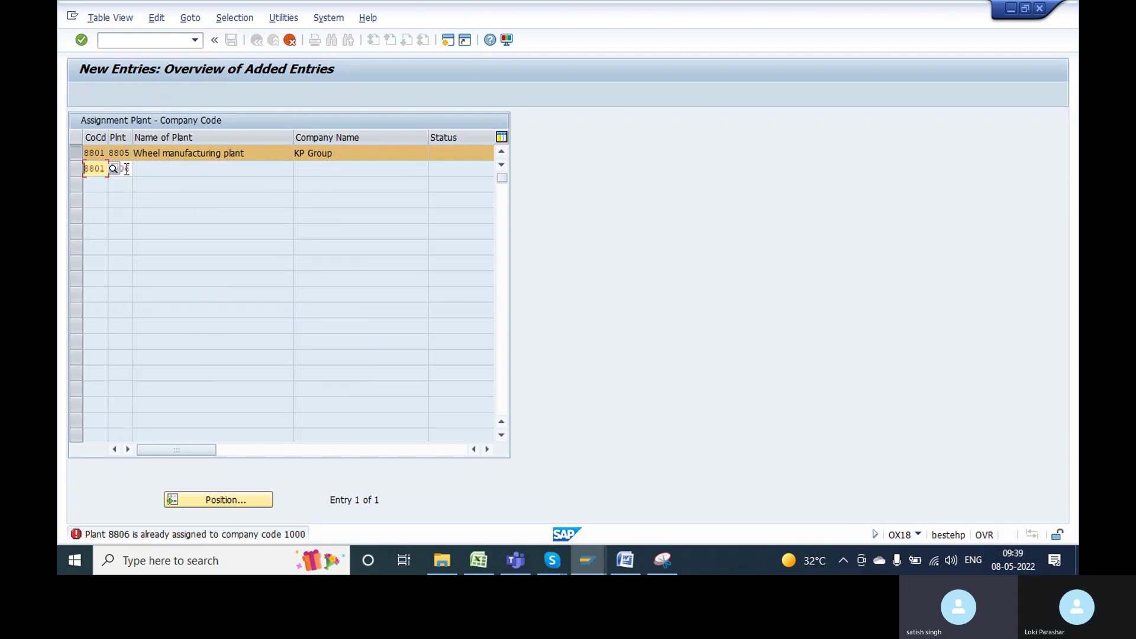
Open the already-assigned error's full explanation, copy its text, and start a new line in Word
click(124, 536)
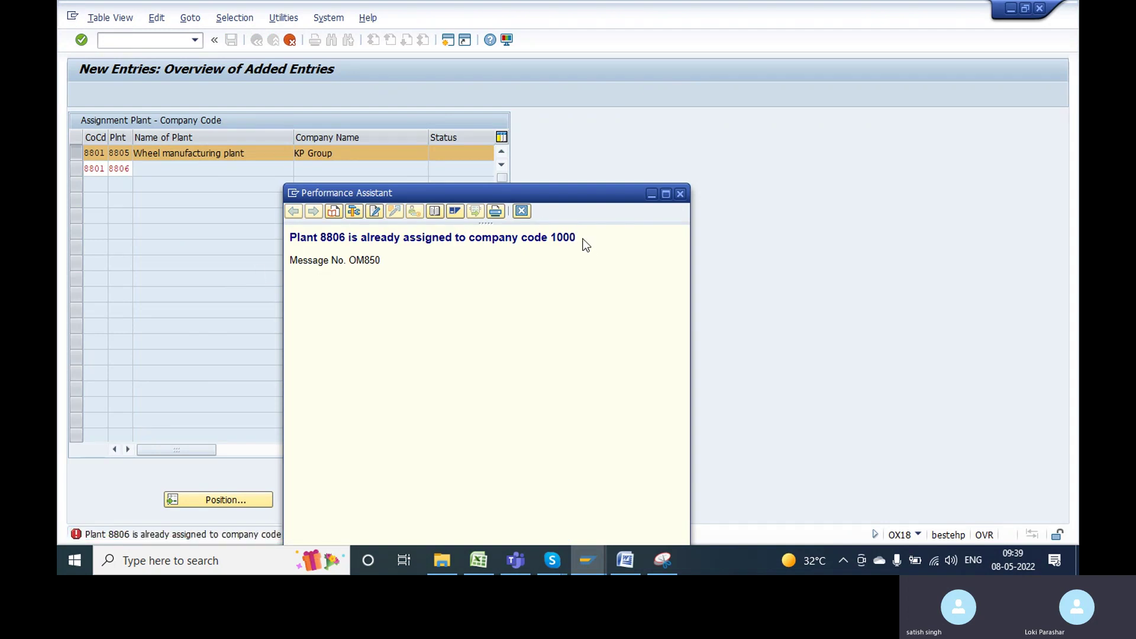
drag(294, 238, 595, 272)
key(ctrl+c)
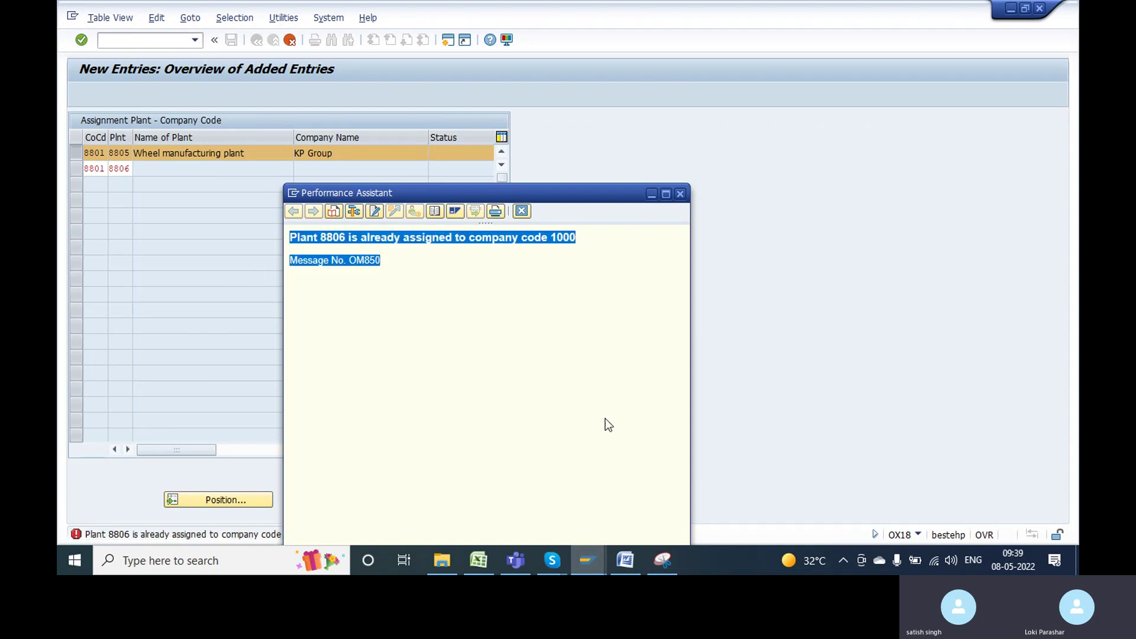
click(634, 563)
key(Return)
key(Return)
Note 'Error →' with the pasted OM850 message: plant 8806 already assigned to company code 1000
text(ewrro -->)
key(BackSpace)
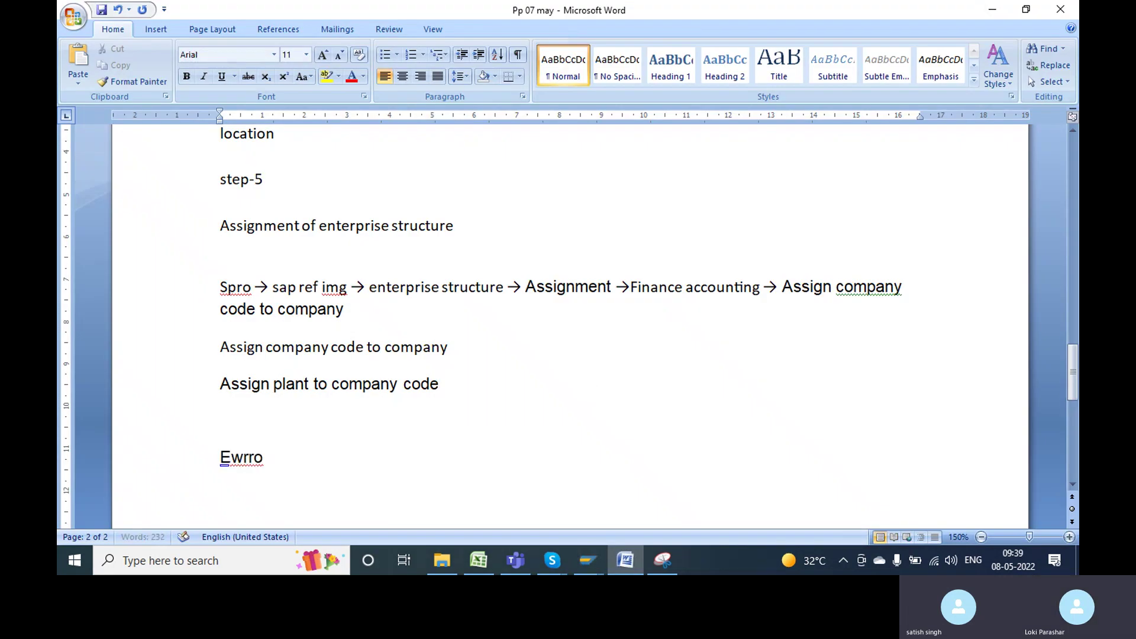
key(BackSpace)
key(BackSpace)
key(BackSpace)
text(rror -->)
key(ctrl+v)
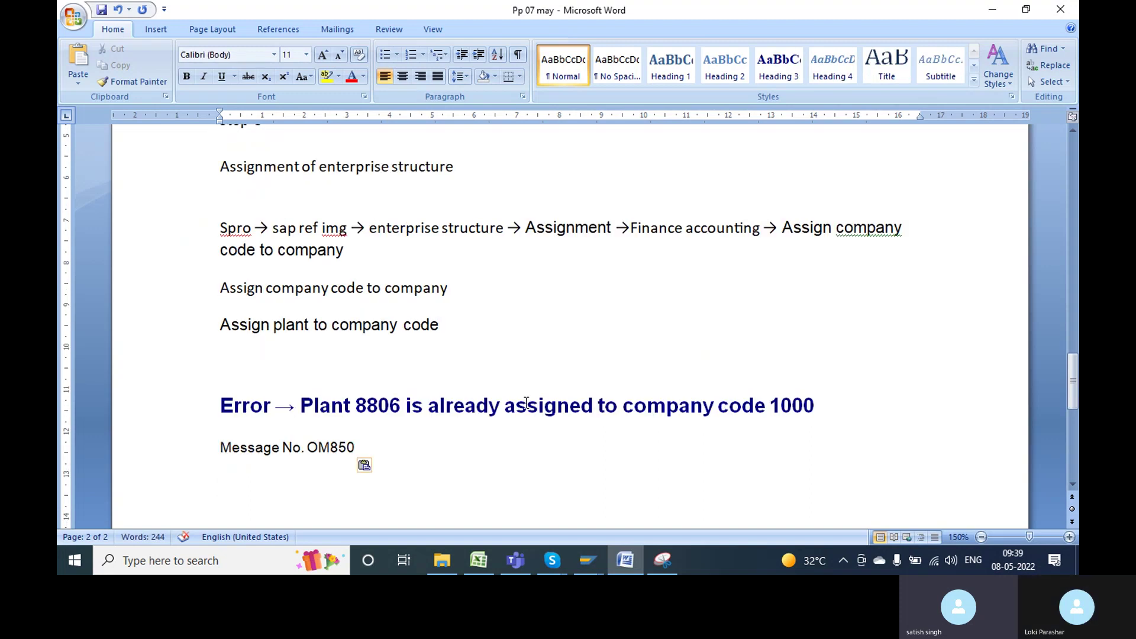
text(w)
drag(301, 407, 588, 463)
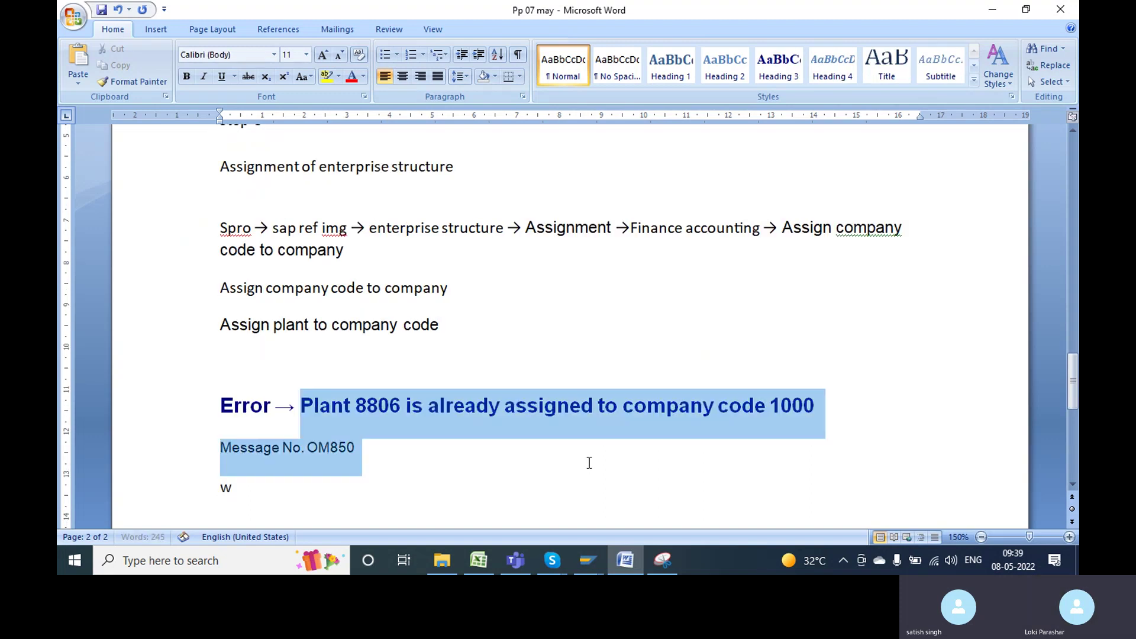
click(452, 481)
key(BackSpace)
Return to the SAP new-entries screen
key(alt+Tab)
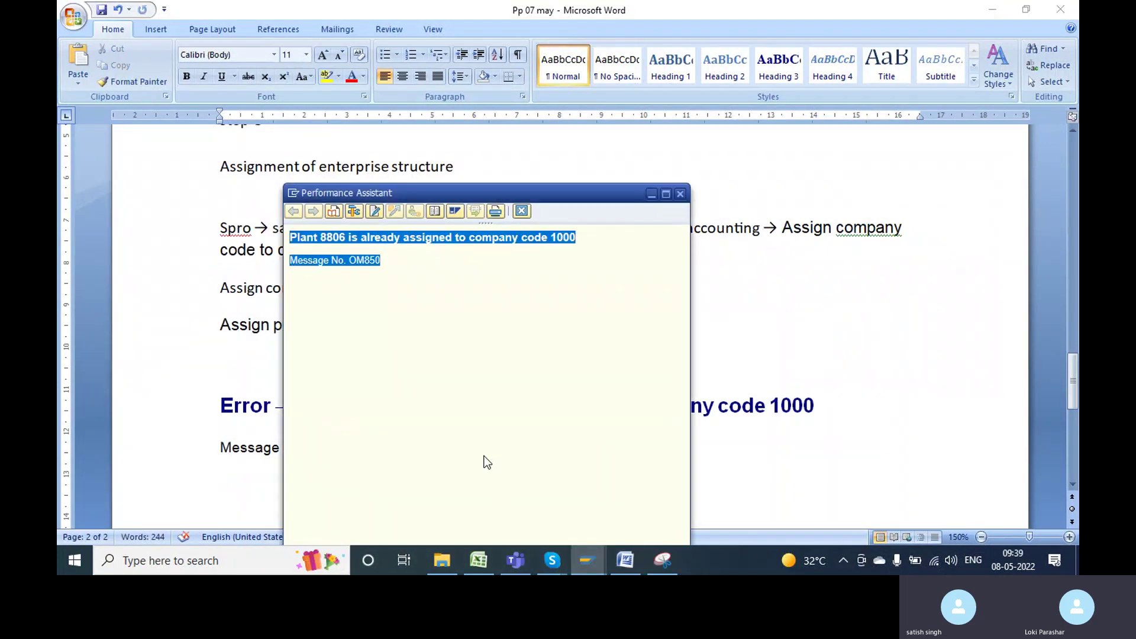
click(586, 560)
click(543, 494)
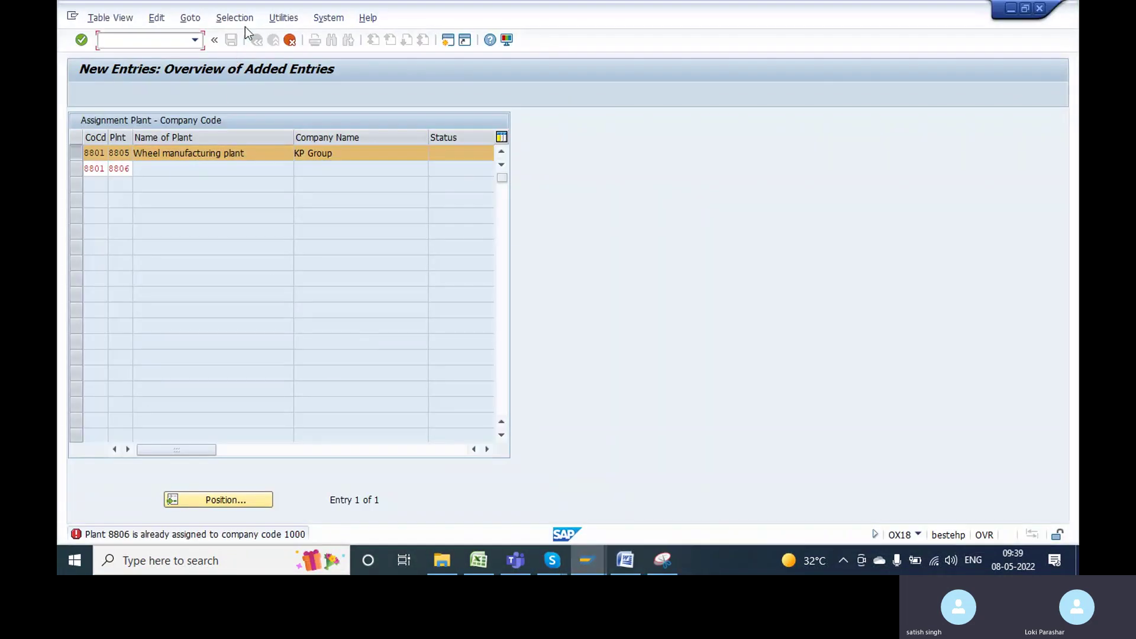
Discard the 8801/8806 entry without saving and re-execute Assign plant to company code
click(289, 40)
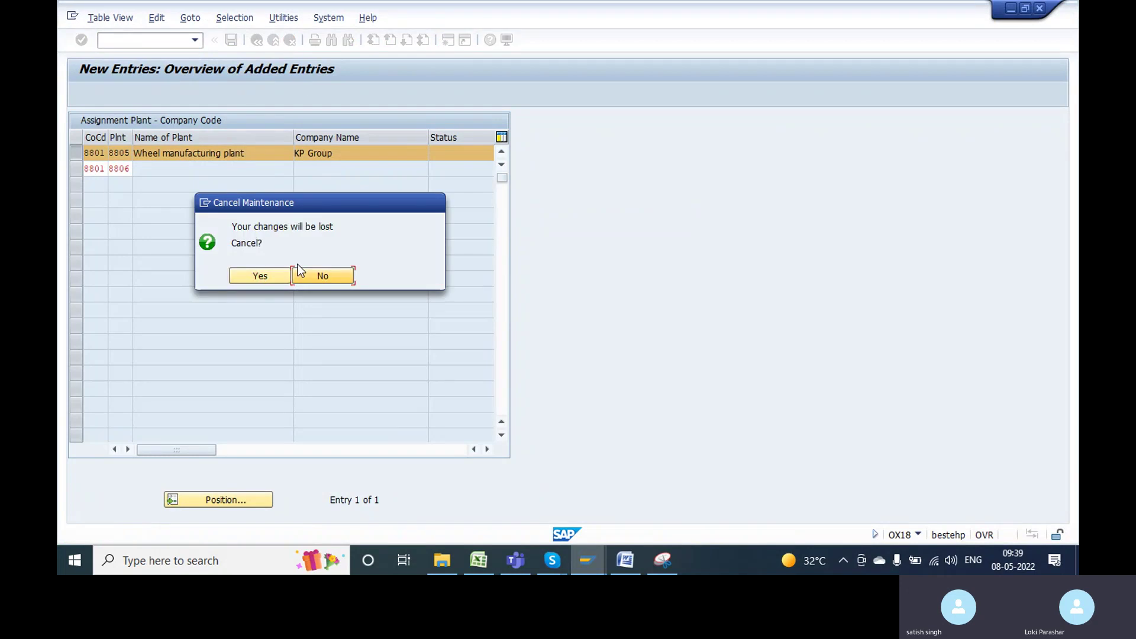
click(275, 279)
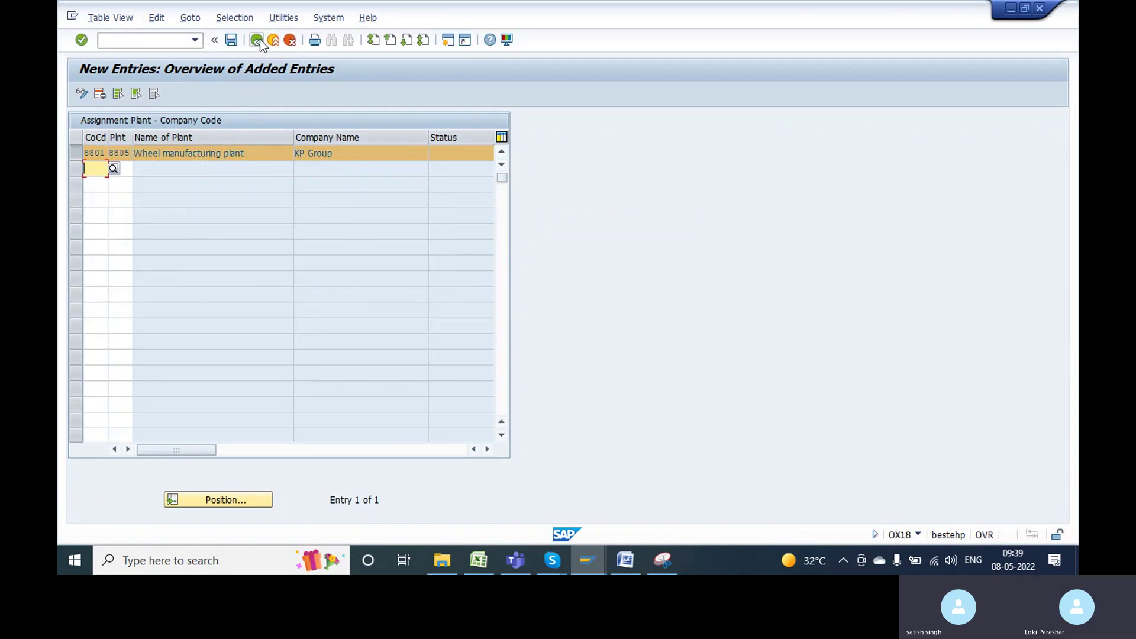
click(258, 42)
click(263, 39)
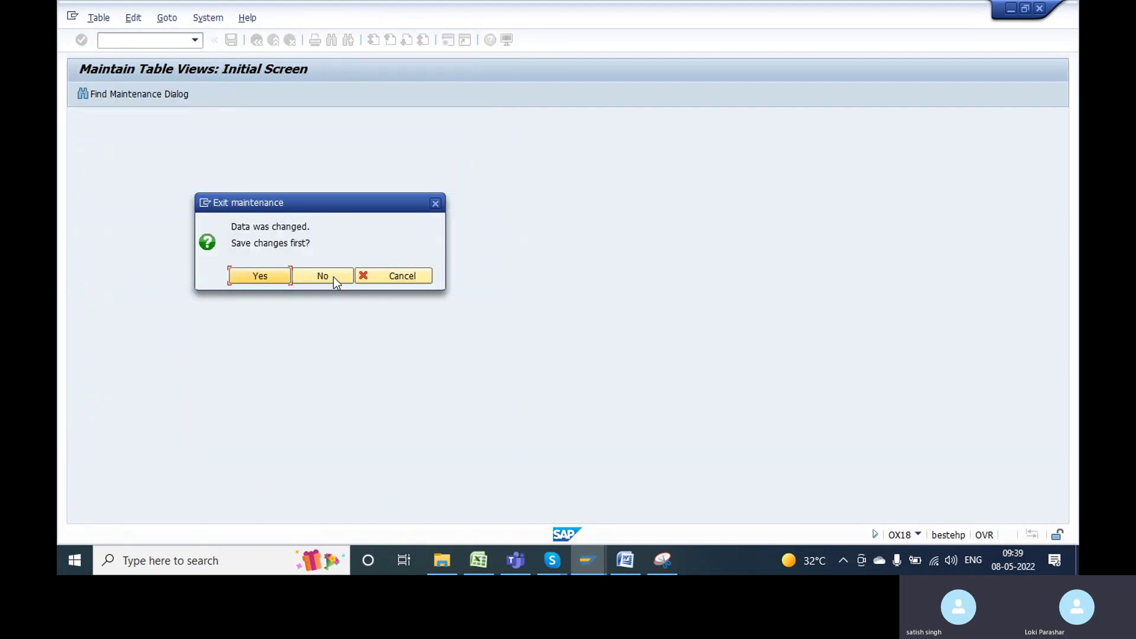
click(332, 278)
click(160, 366)
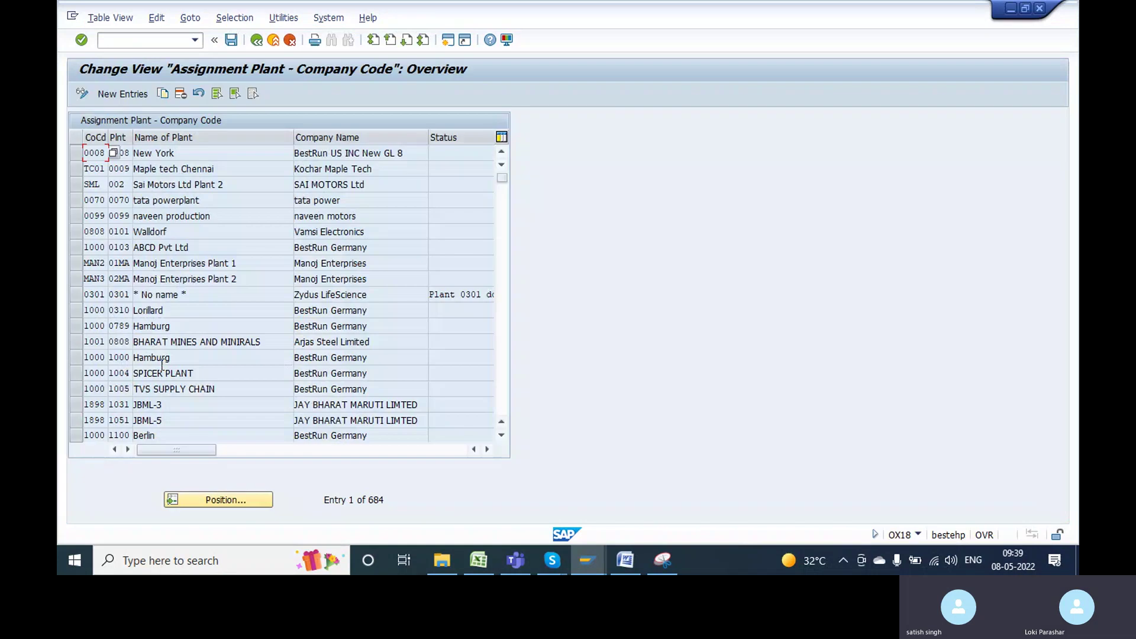
key(alt+Tab)
drag(359, 406, 400, 407)
drag(780, 406, 814, 402)
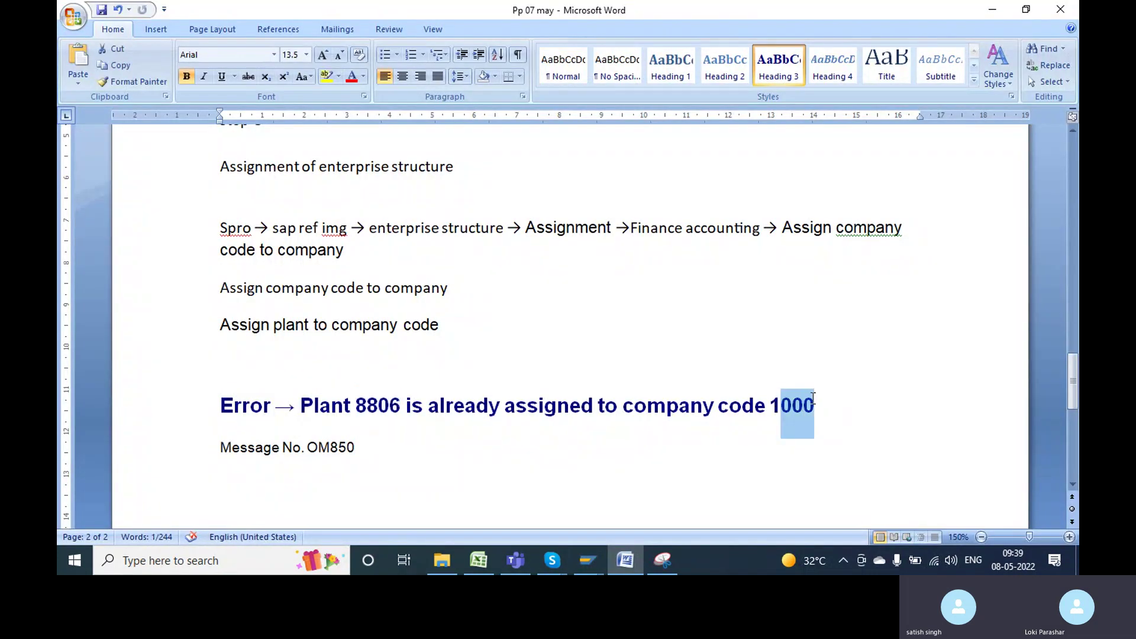
click(778, 407)
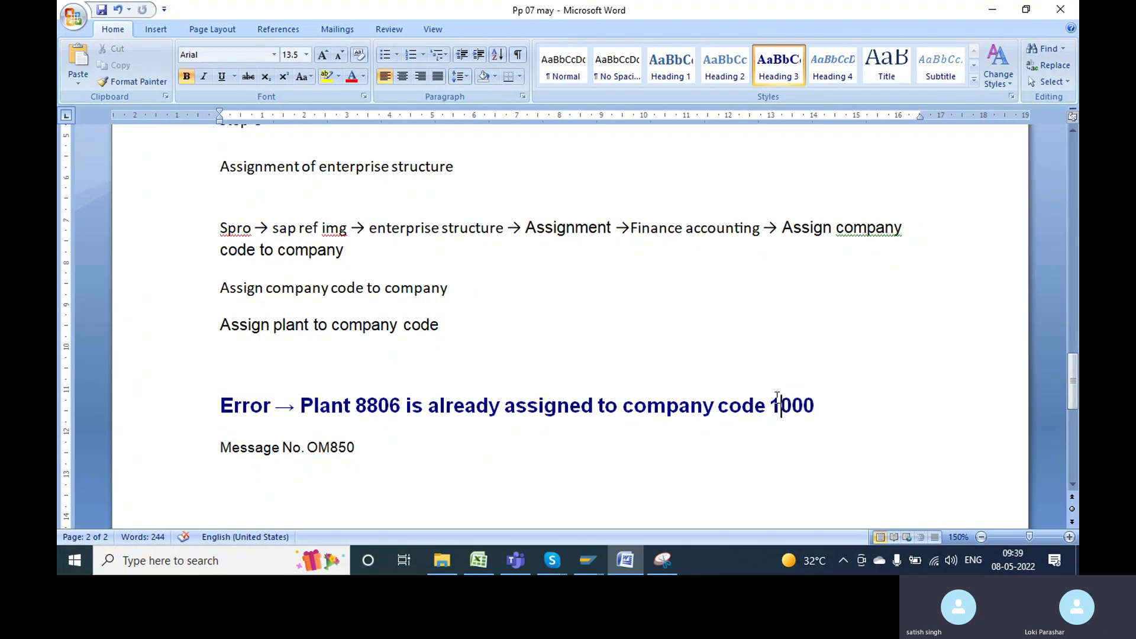
triple_click(799, 390)
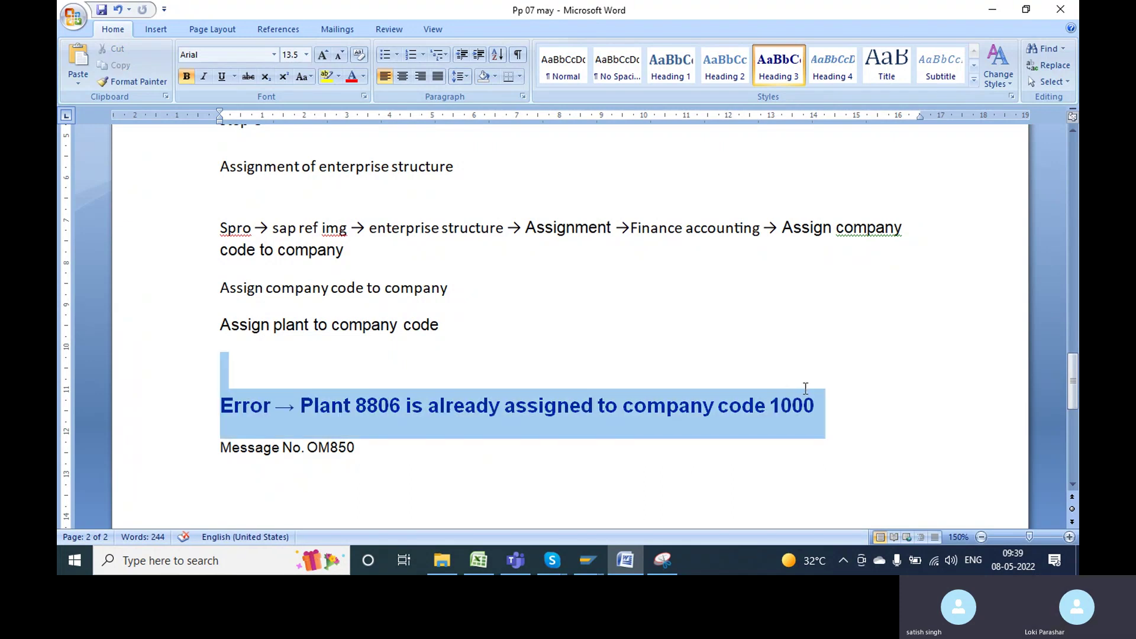
click(400, 406)
mouse_move(390, 407)
mouse_down()
mouse_move(359, 414)
mouse_move(406, 409)
mouse_up()
click(365, 430)
click(358, 408)
click(591, 556)
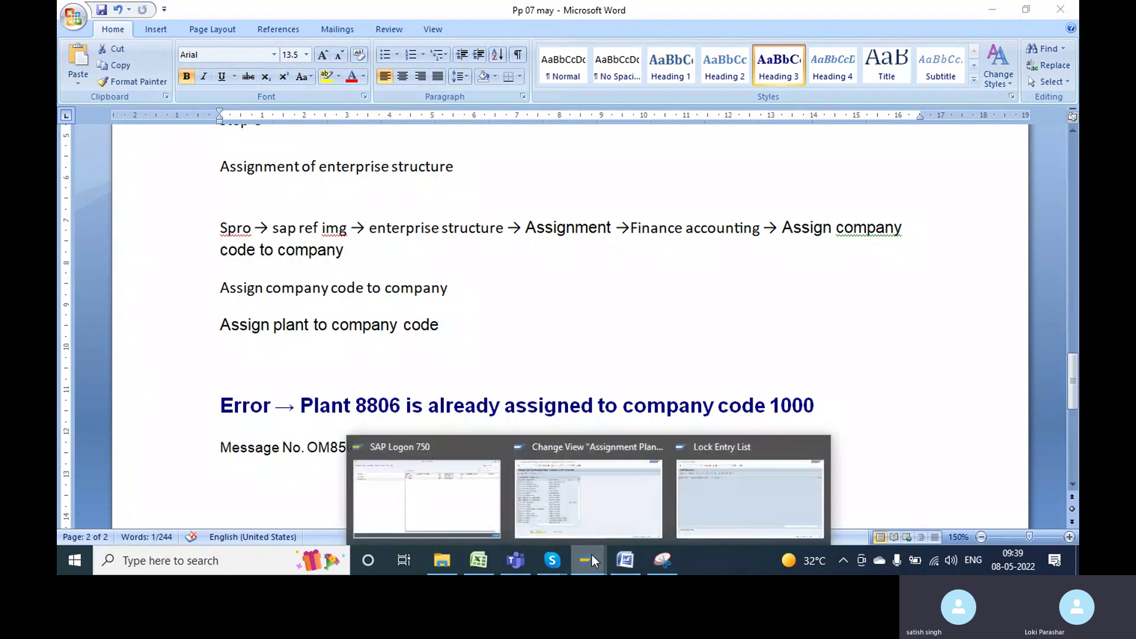
Position to plant 8806 and delete its 1000/8806 Hamburg assignment
click(570, 491)
text(8806)
key(Return)
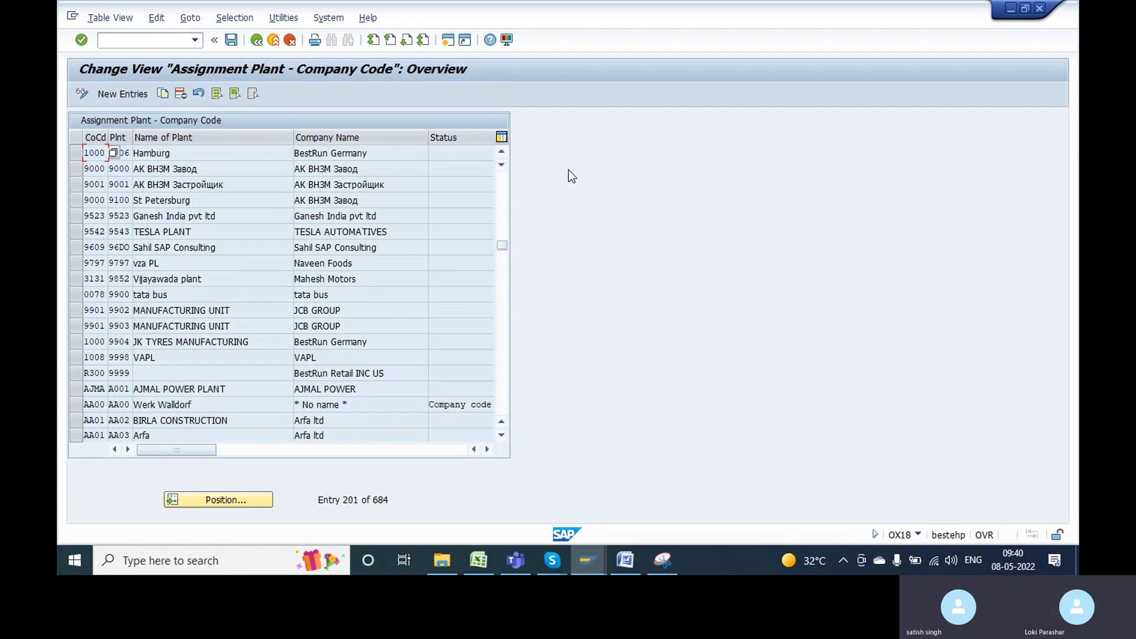
click(93, 180)
double_click(97, 154)
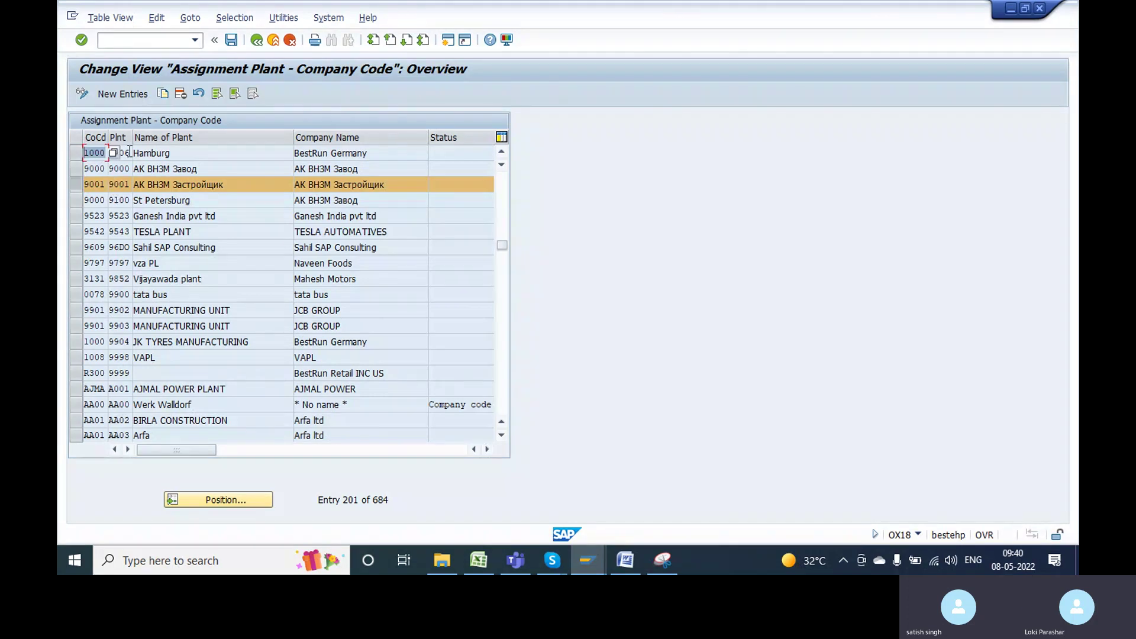
click(76, 153)
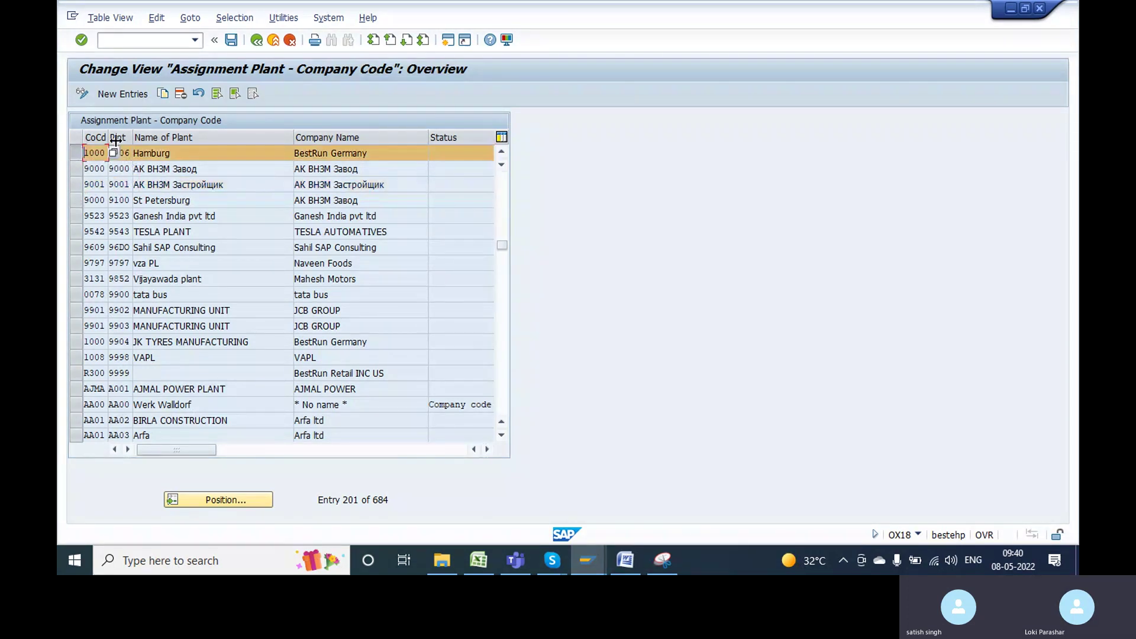
click(179, 96)
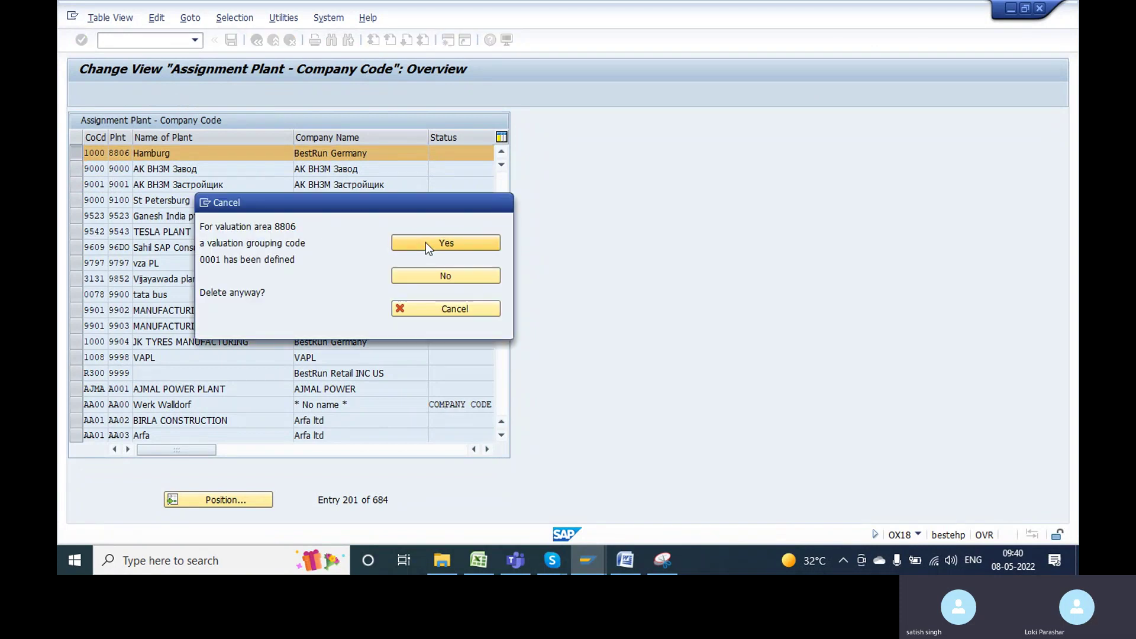
click(426, 243)
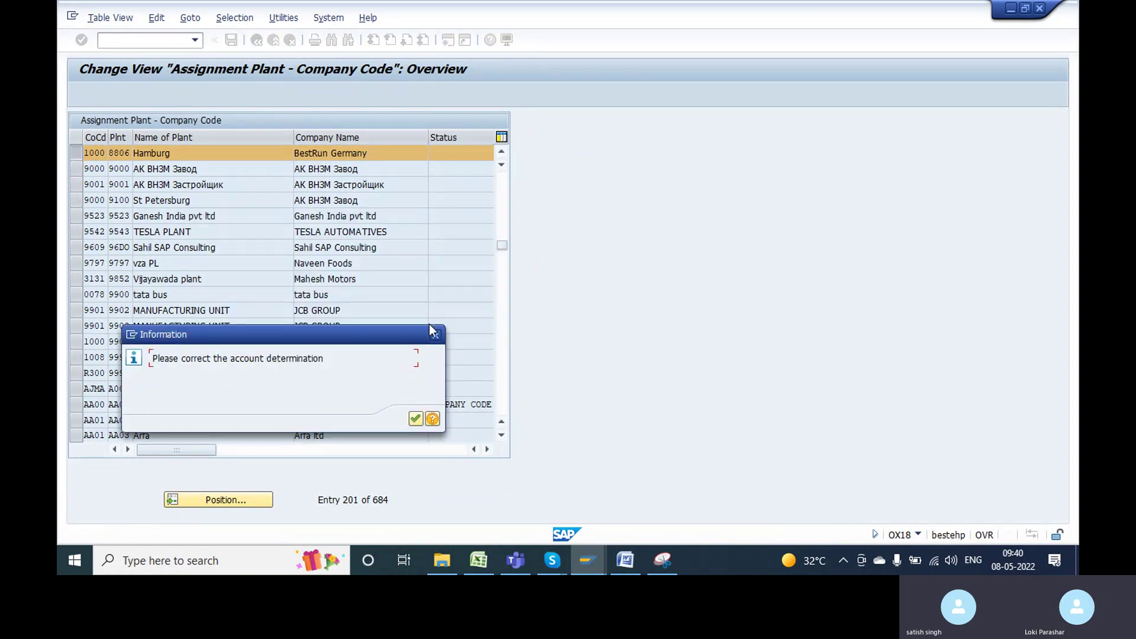
click(435, 334)
Save the deletion under the customizing request and re-execute the assignment activity
click(232, 40)
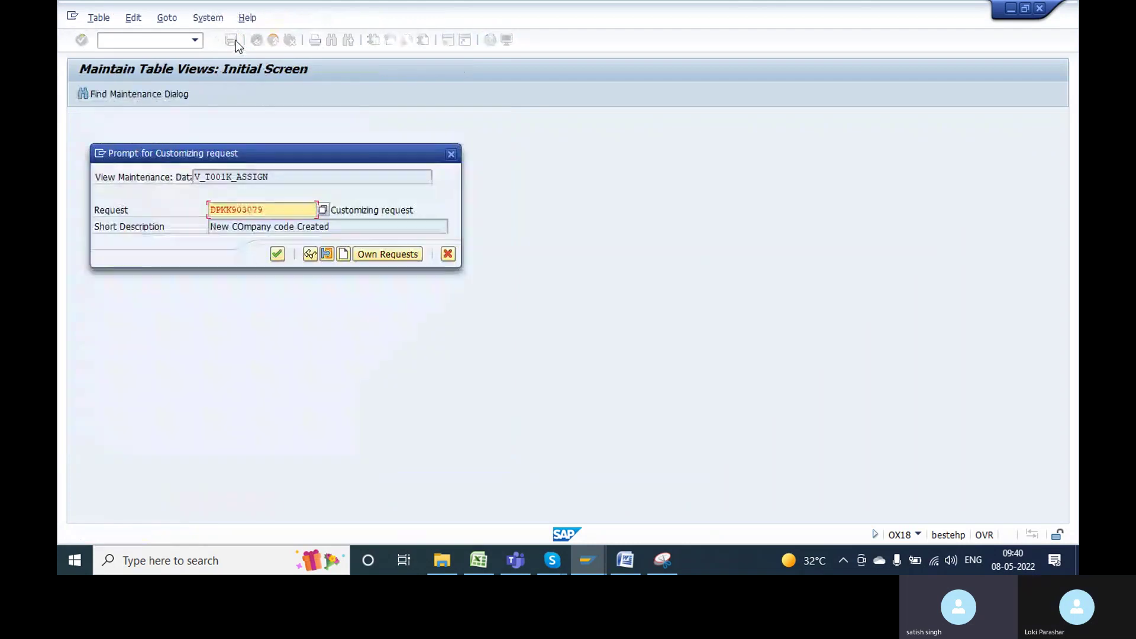
click(277, 253)
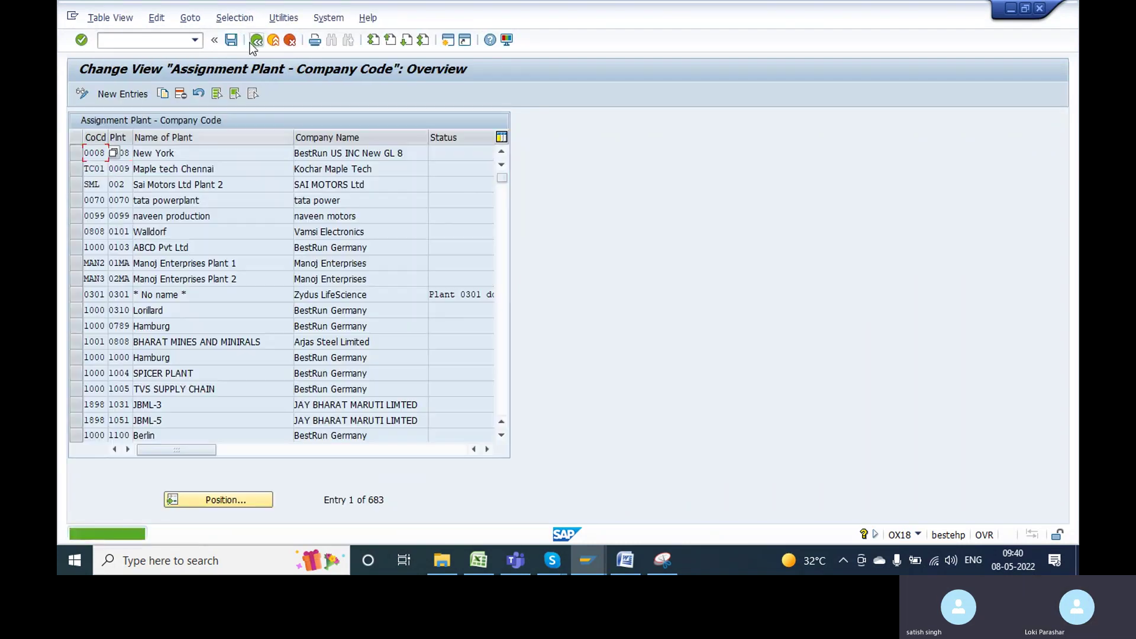
click(254, 42)
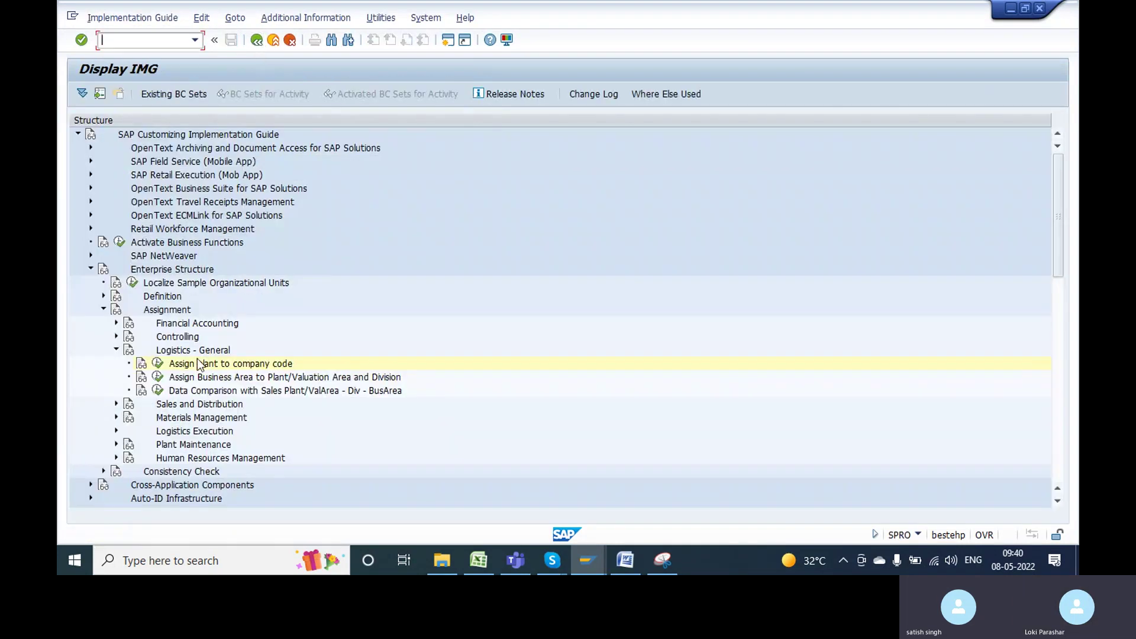
click(158, 363)
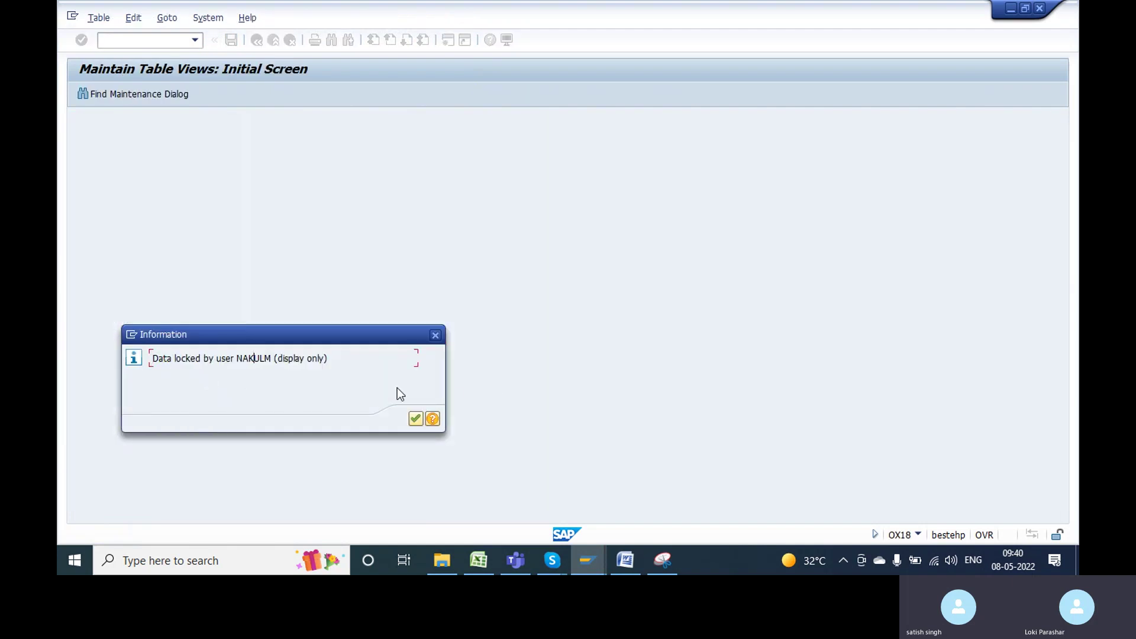
drag(272, 359, 236, 359)
click(586, 559)
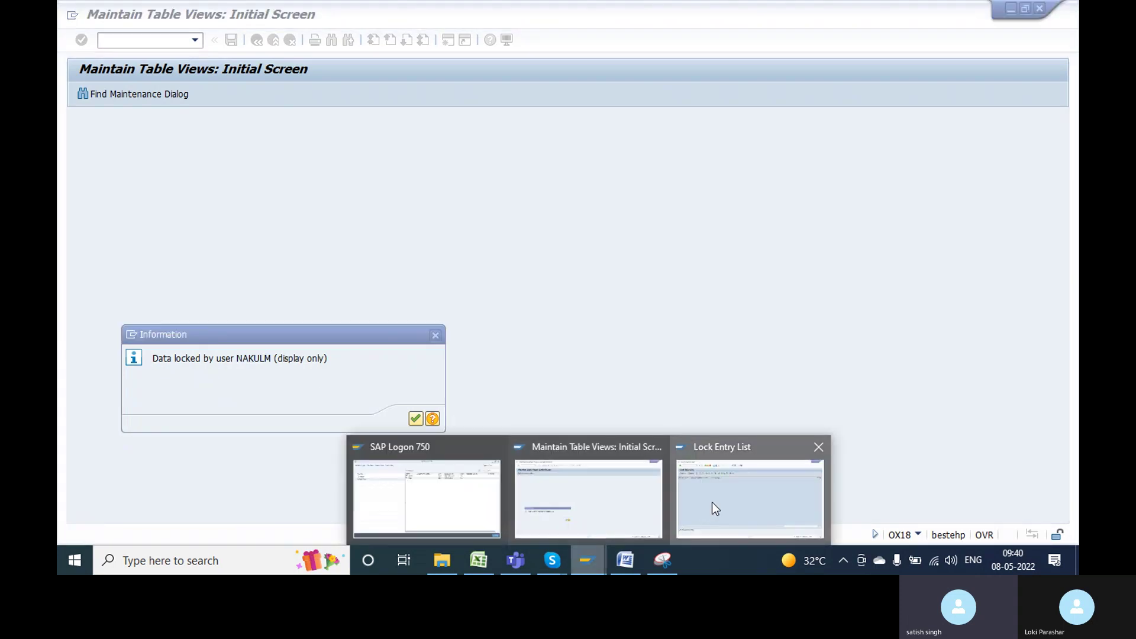
In SM12, list the user's lock entries again and delete the leftover T001 lock
click(712, 502)
click(257, 43)
click(228, 202)
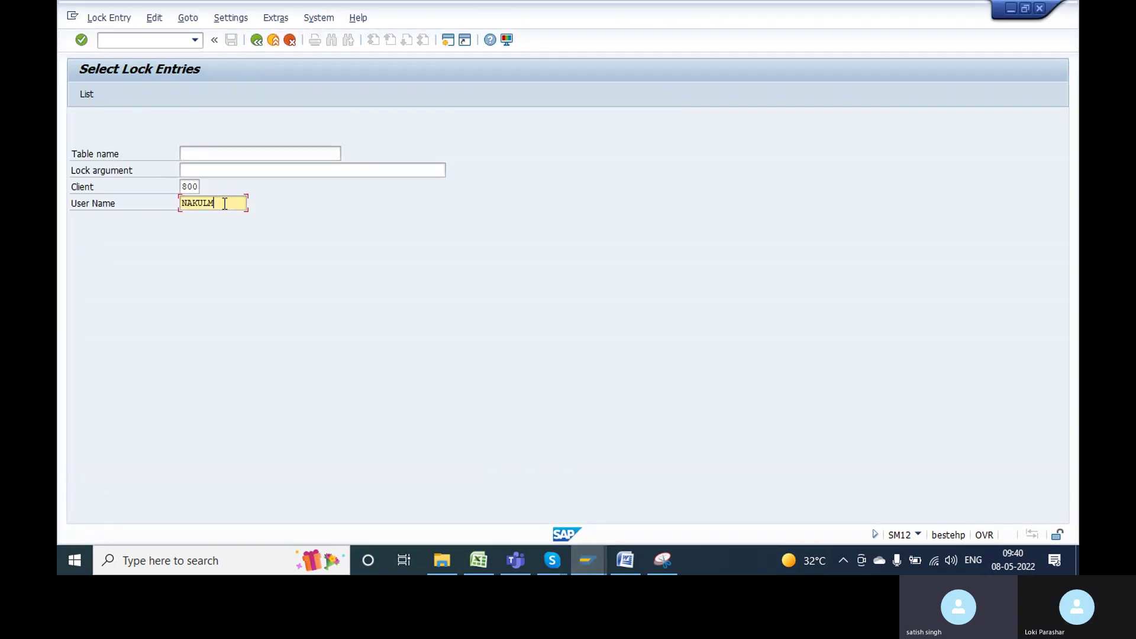
click(93, 95)
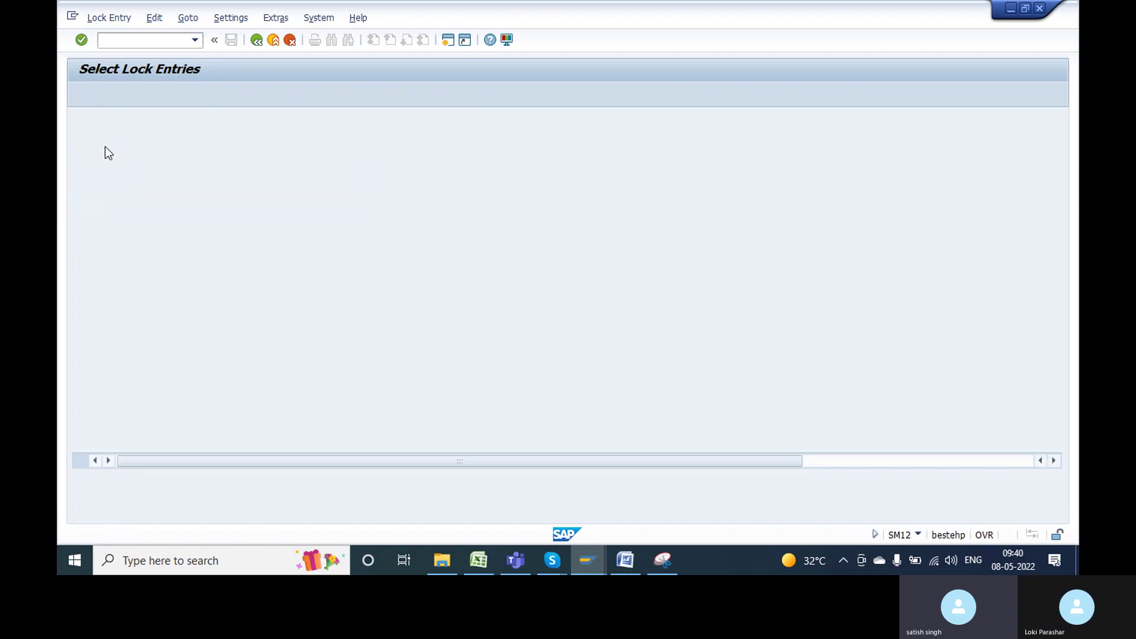
click(112, 136)
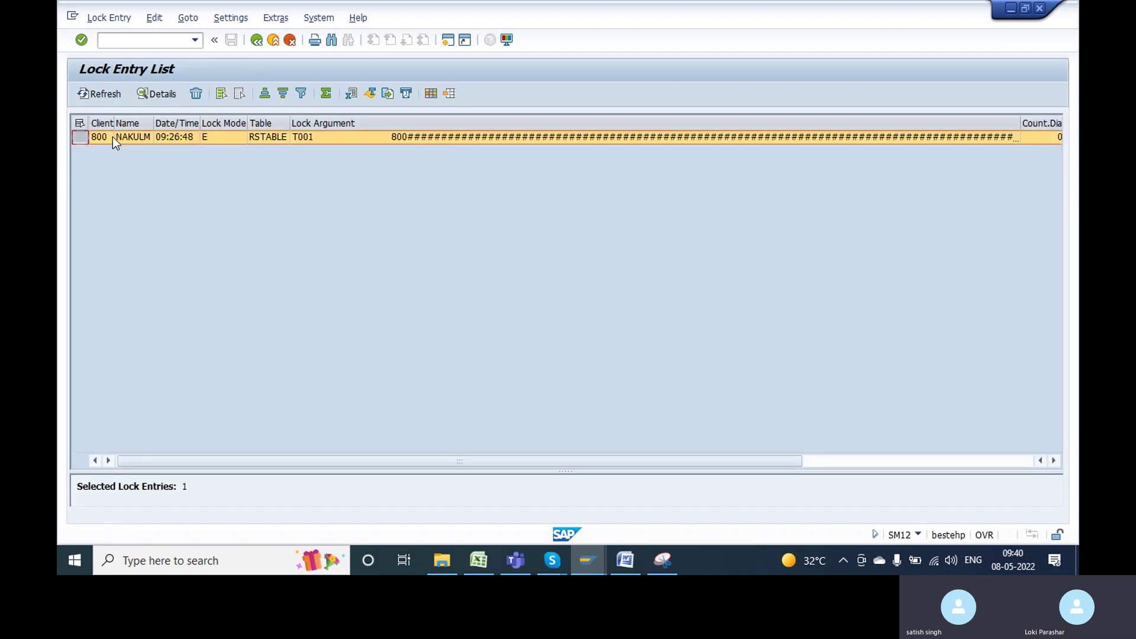
click(196, 95)
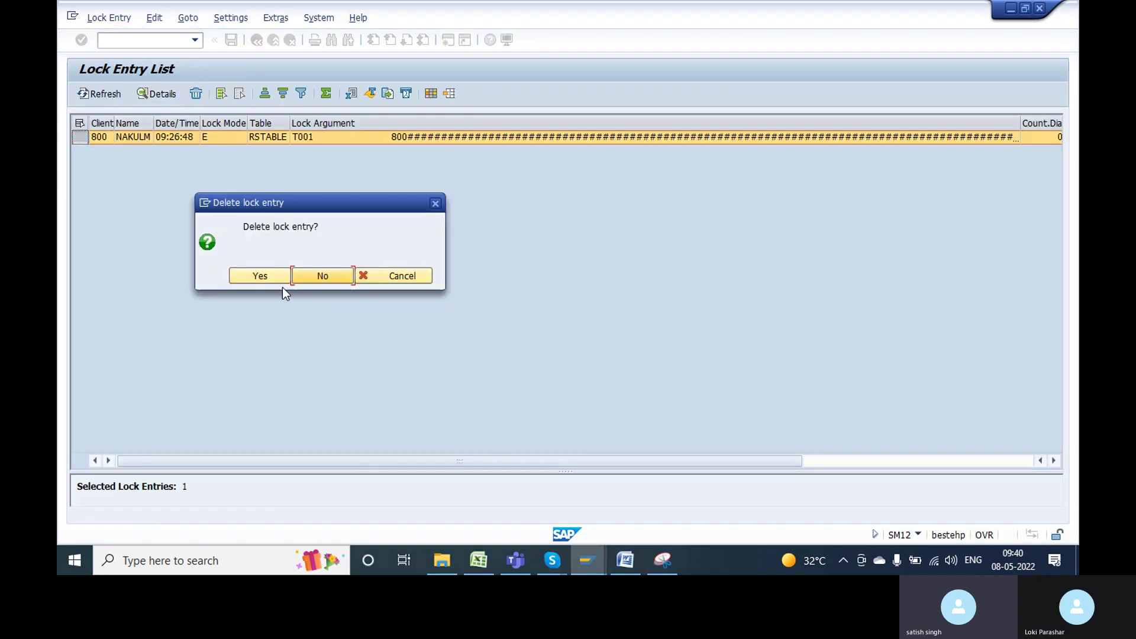
click(270, 281)
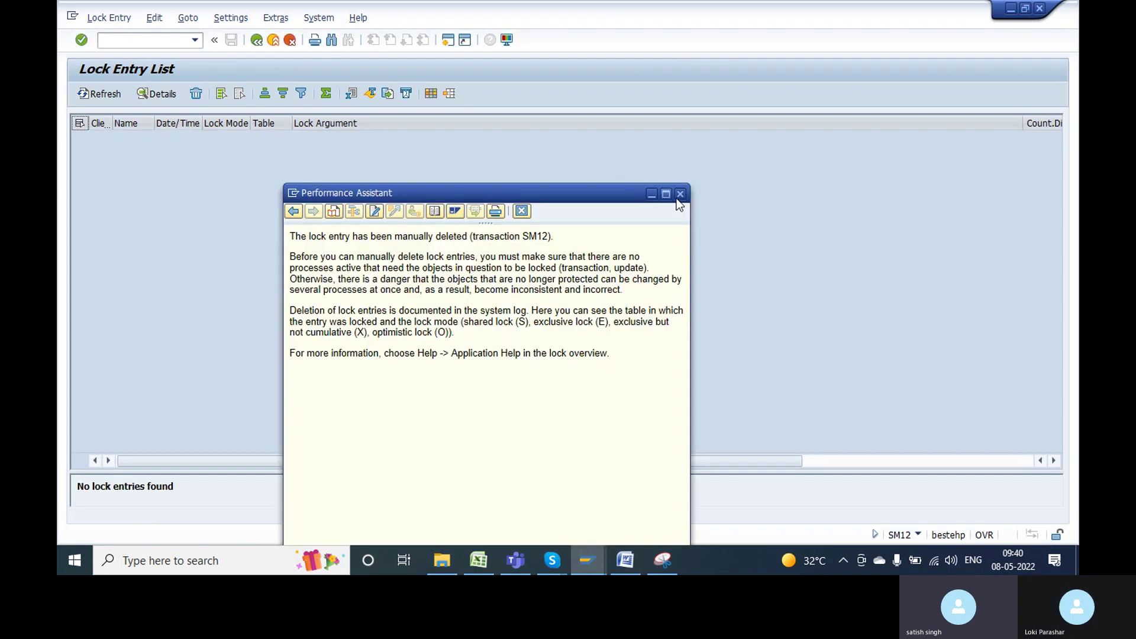
Back in SPRO, reopen the now-editable Assign plant to company code table
mouse_move(588, 560)
click(569, 528)
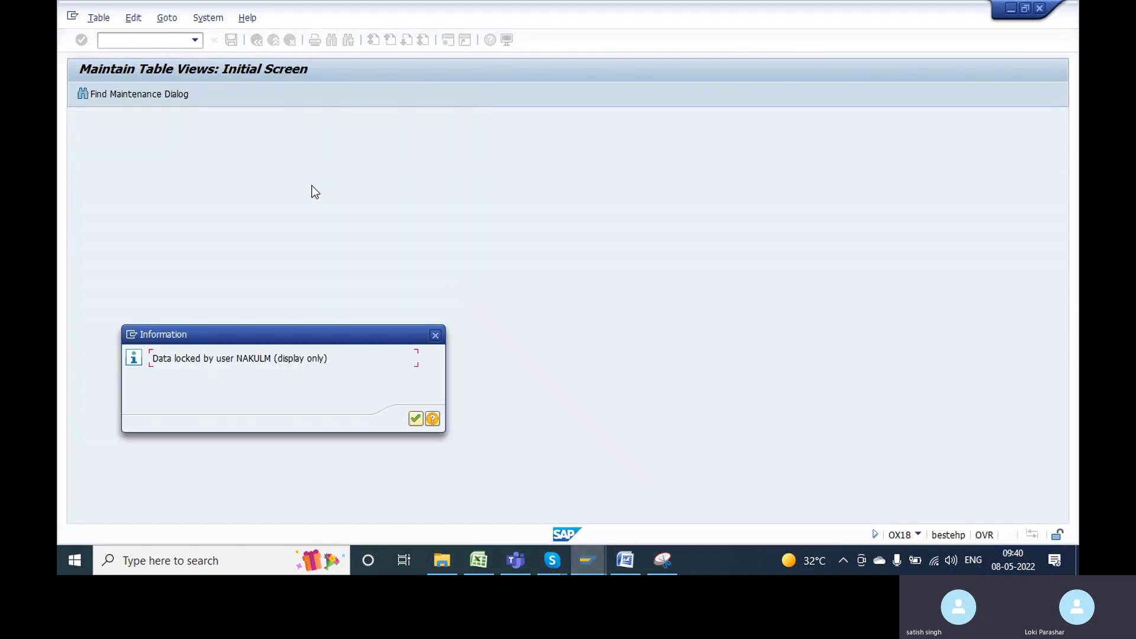
click(435, 335)
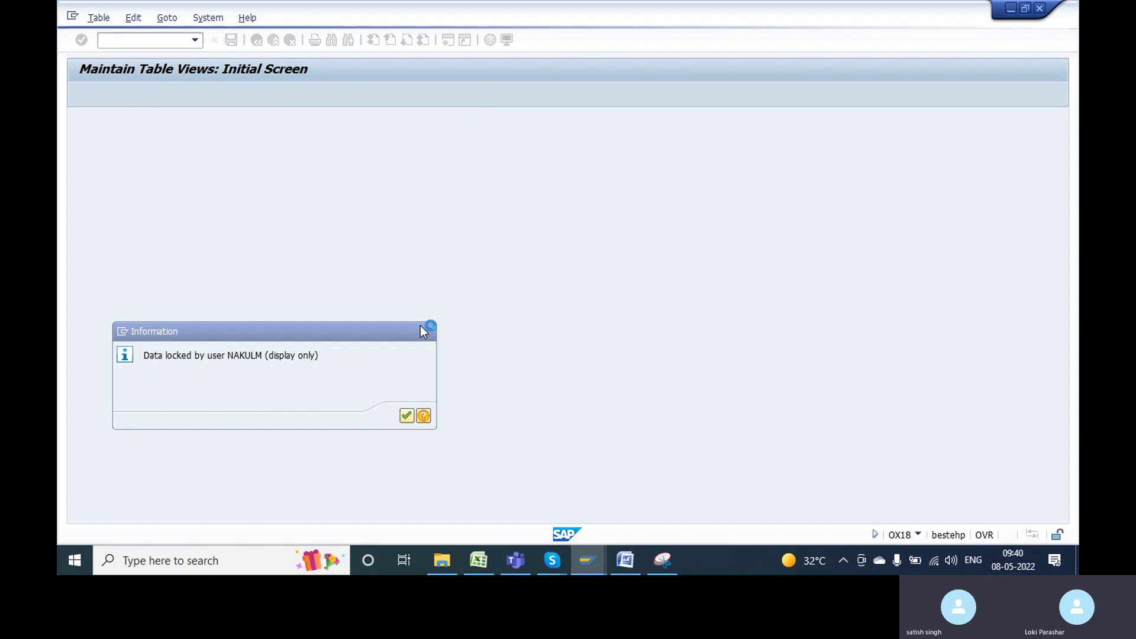
click(257, 43)
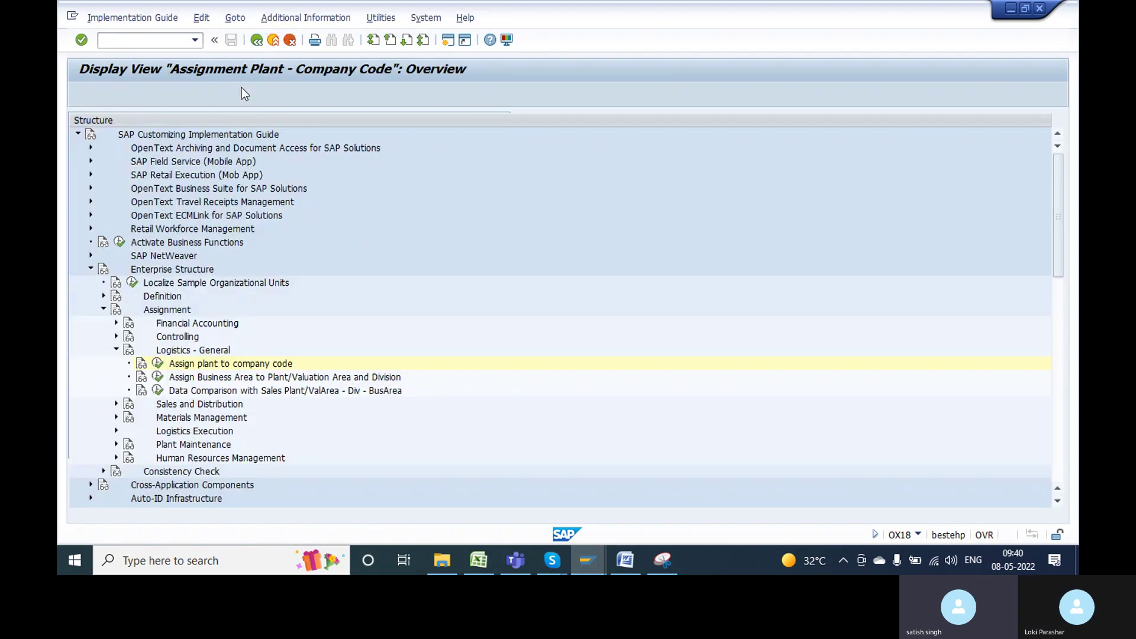
click(158, 364)
click(118, 95)
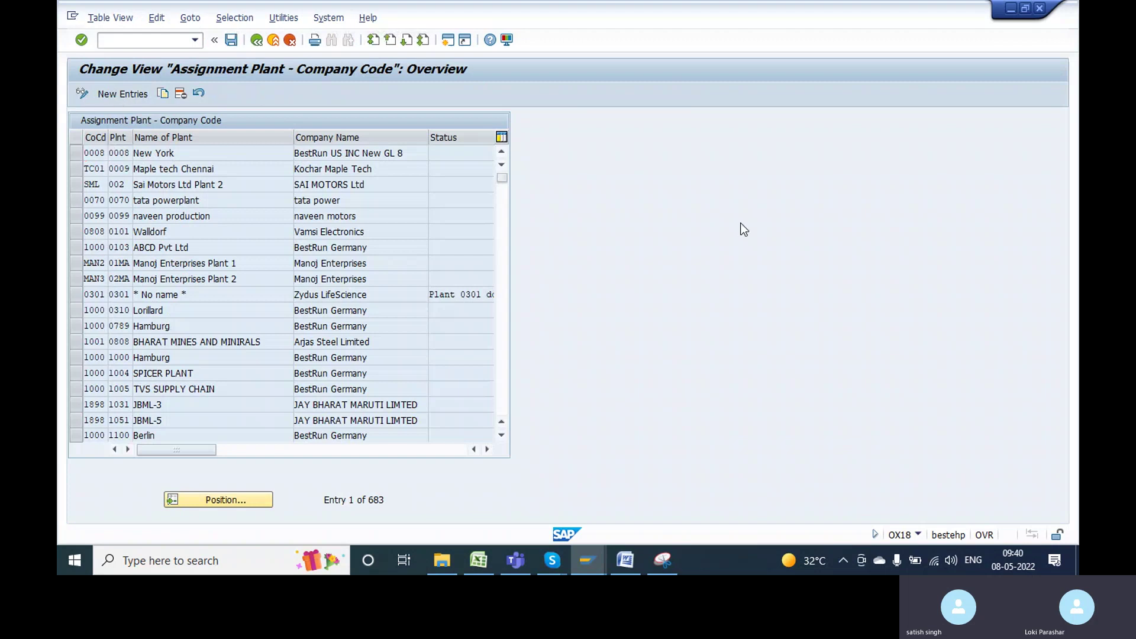
Enter company code 8801 with plant 8805 in the first new row, correcting the mistyped code
text(88)
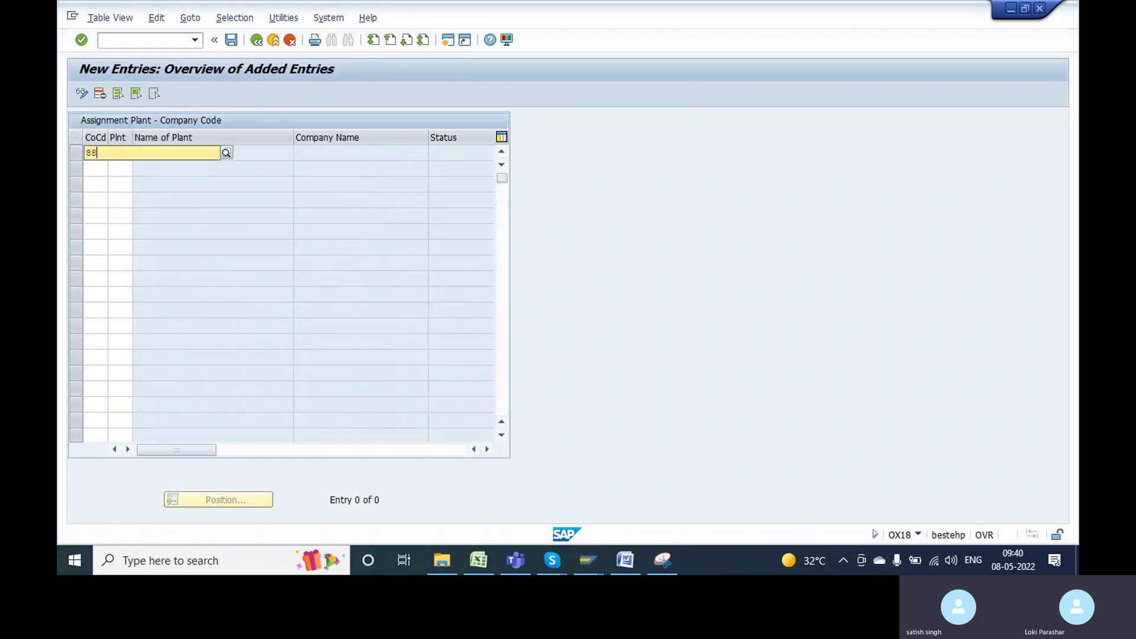
key(Tab)
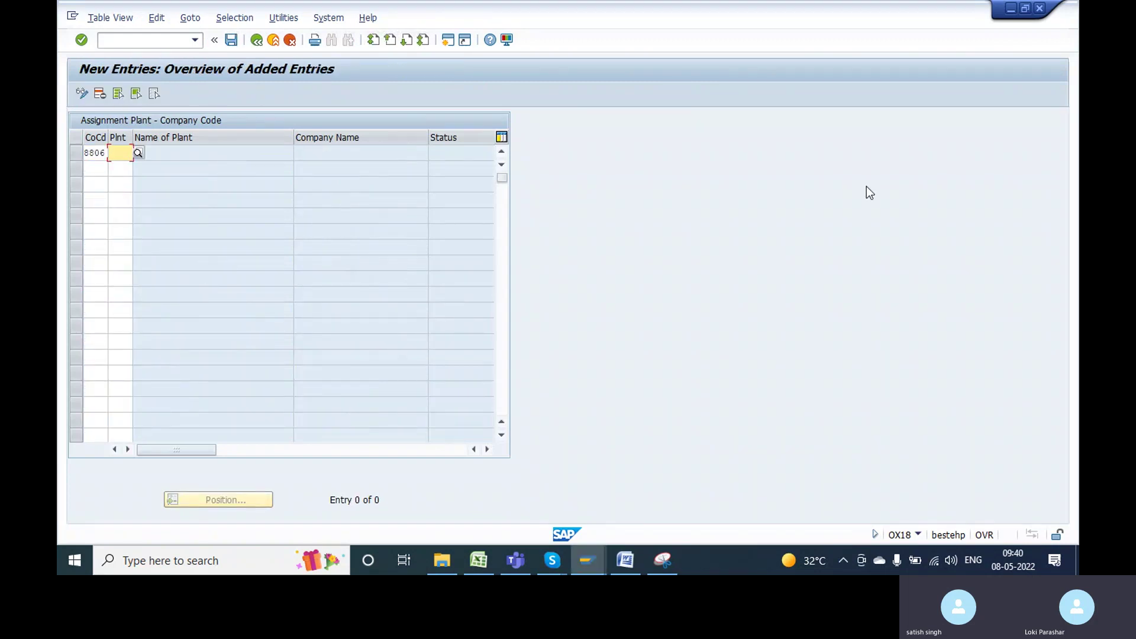
key(shift+Tab)
text(8806)
key(Tab)
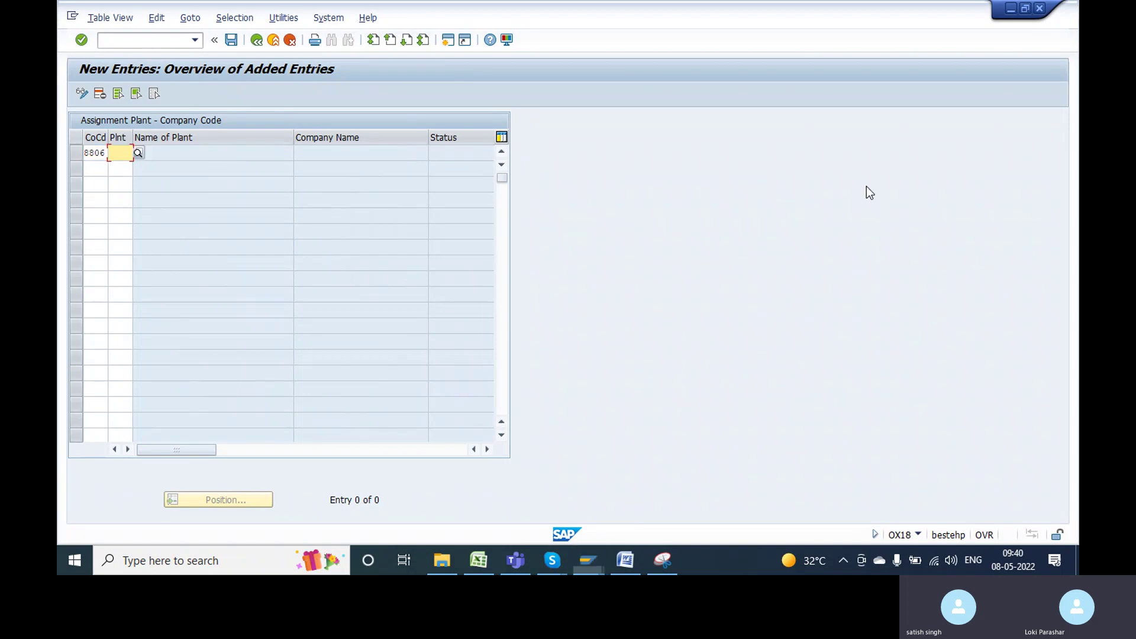
key(shift+Tab)
key(BackSpace)
key(BackSpace)
text(0-2)
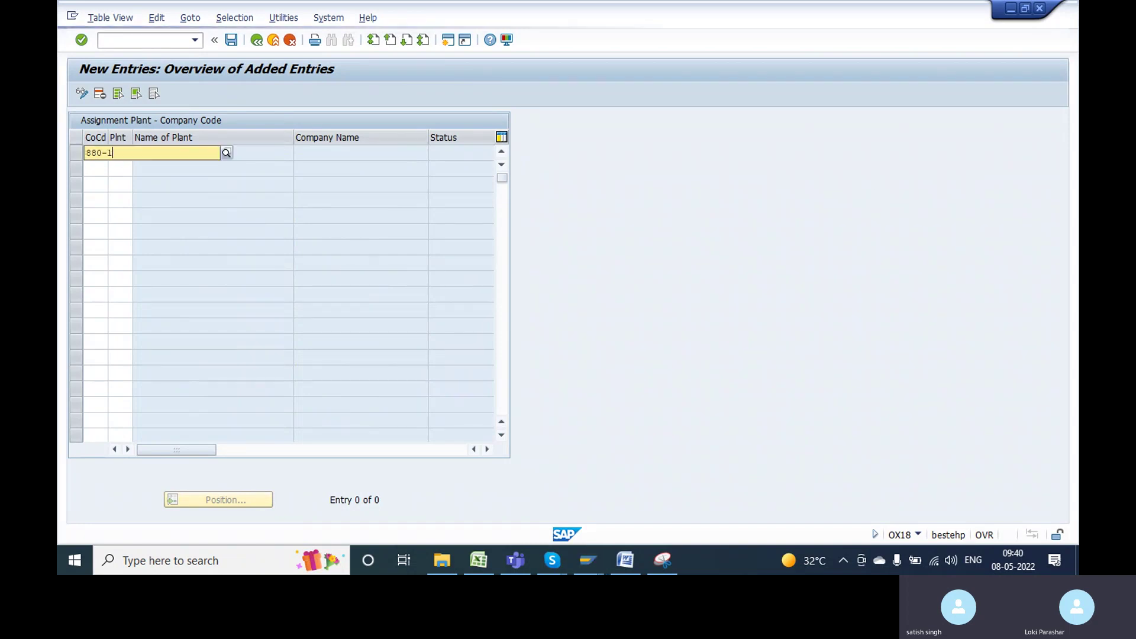
key(BackSpace)
key(BackSpace)
text(1)
key(Tab)
text(88)
key(Return)
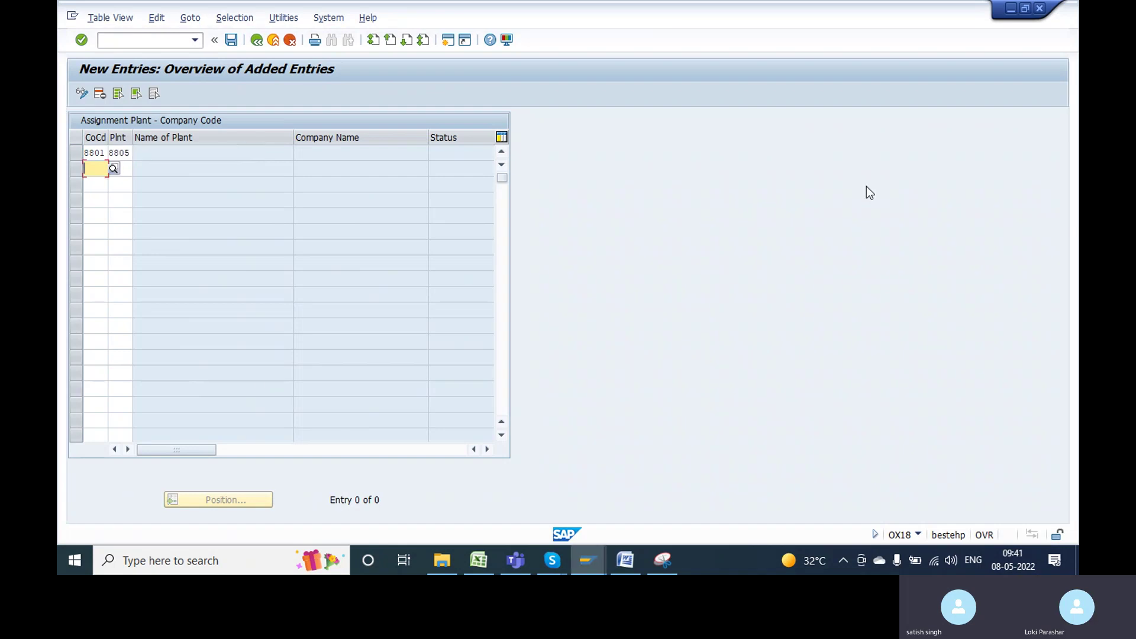
Add plant 8806 under company code 8801 and acknowledge the country mismatch notice
text(8801)
key(Tab)
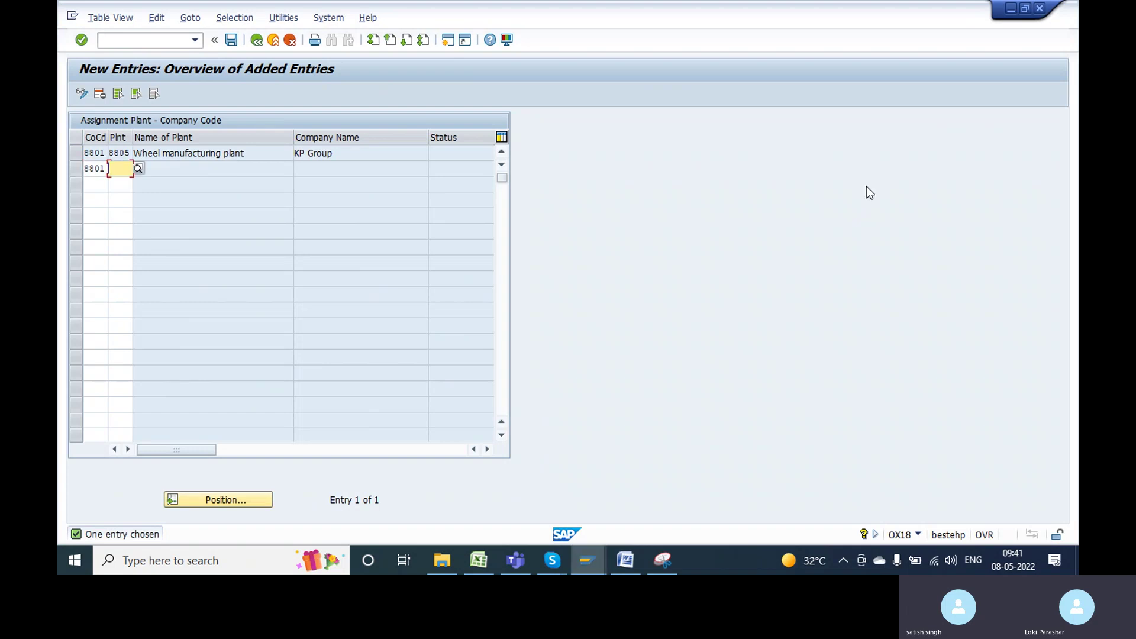
text(8806)
key(Return)
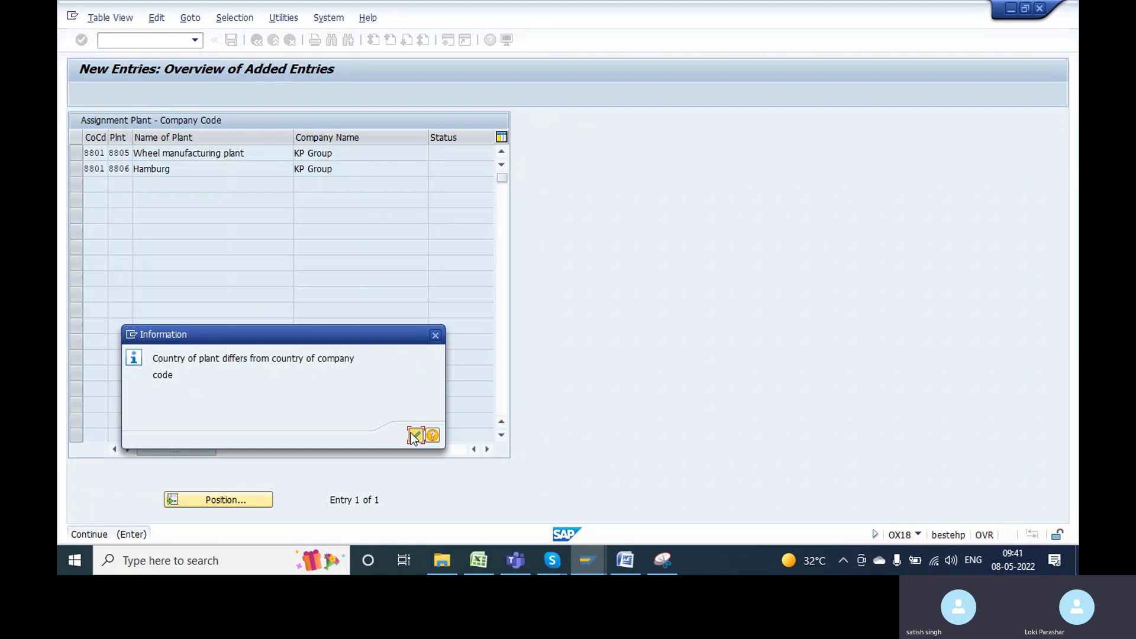
click(414, 436)
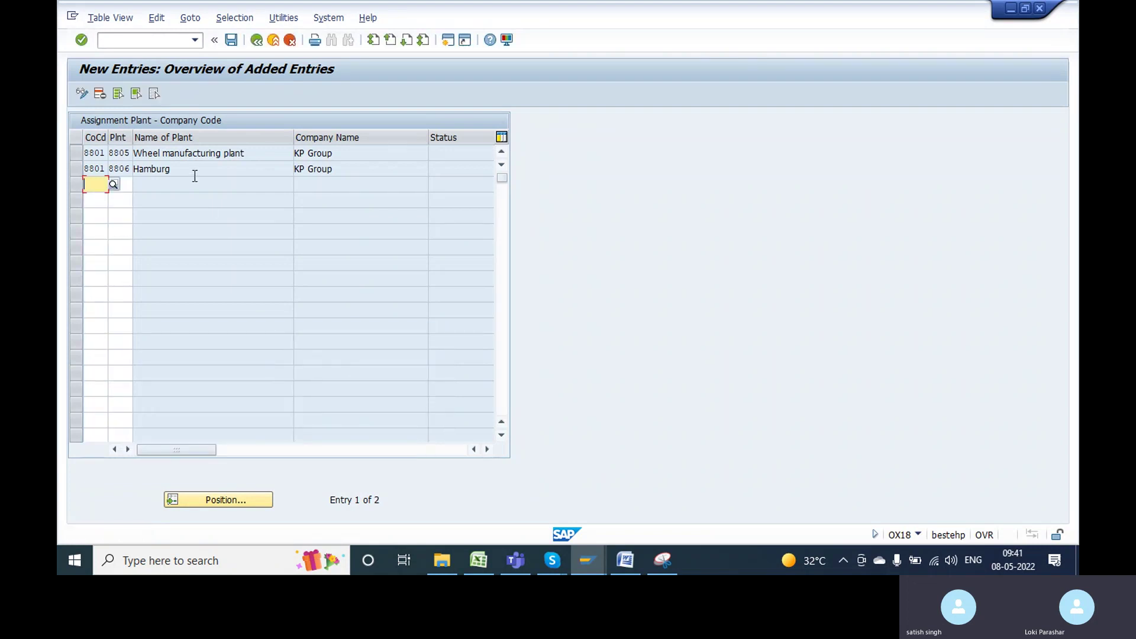
Review the new rows' names: plants Hamburg and Wheel manufacturing, company KP Group
drag(194, 174, 129, 170)
drag(346, 166, 105, 158)
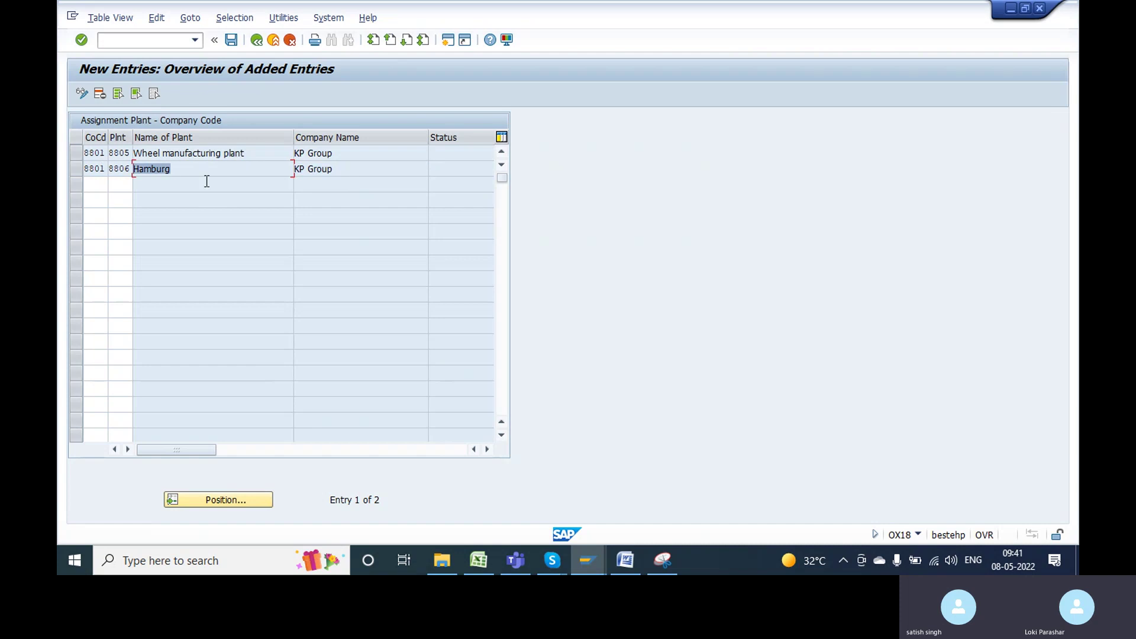
drag(345, 169, 89, 169)
click(96, 168)
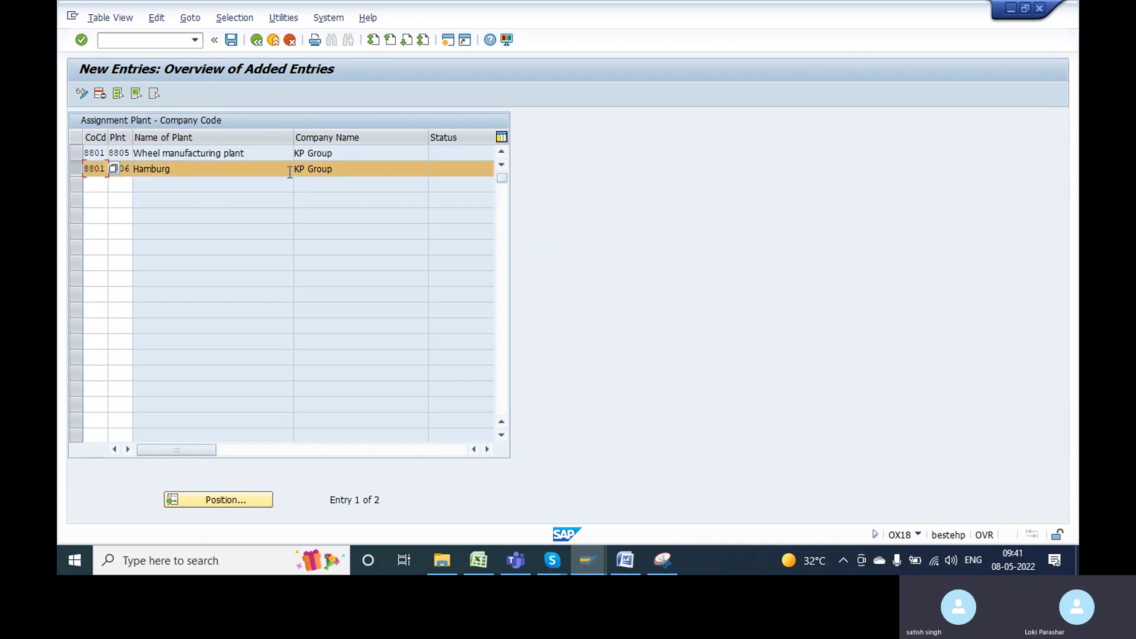
mouse_move(336, 168)
mouse_down()
mouse_move(254, 170)
mouse_move(337, 150)
mouse_up()
drag(246, 153, 120, 169)
click(187, 180)
key(super+Left)
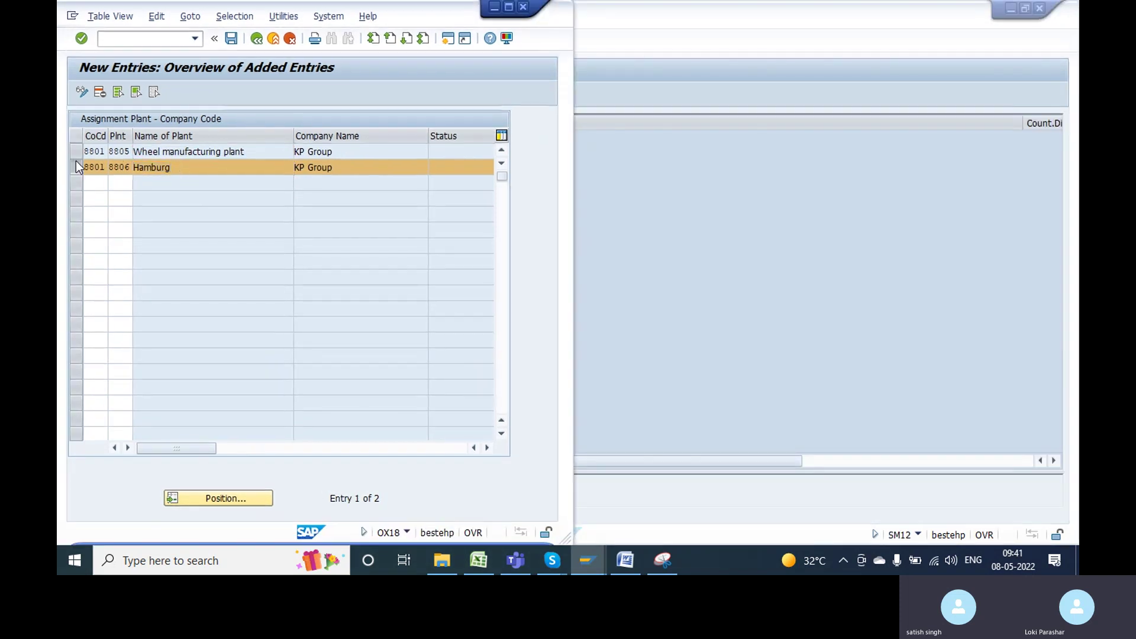
click(509, 8)
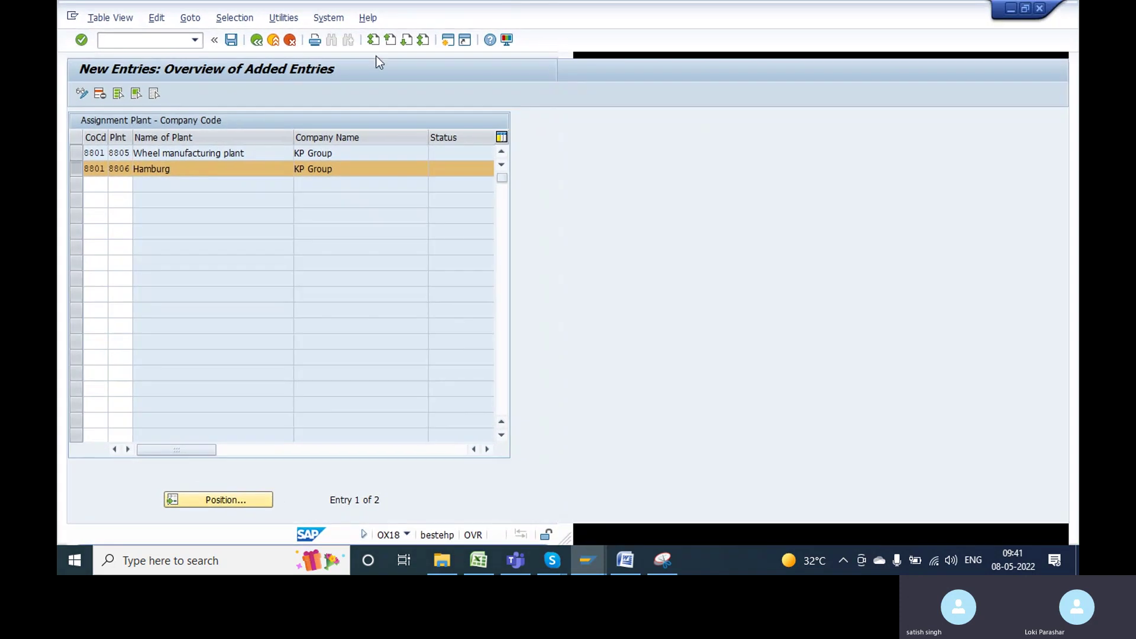
click(77, 168)
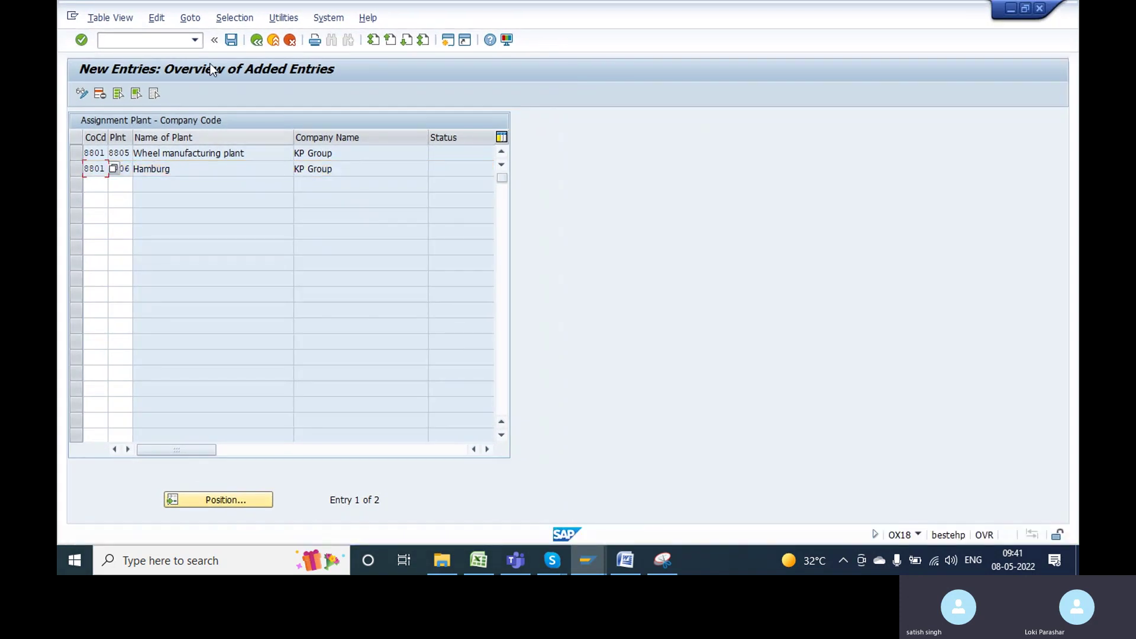
Save the 8805 and 8806 assignments under the customizing request and return to the Word notes
click(237, 47)
click(276, 253)
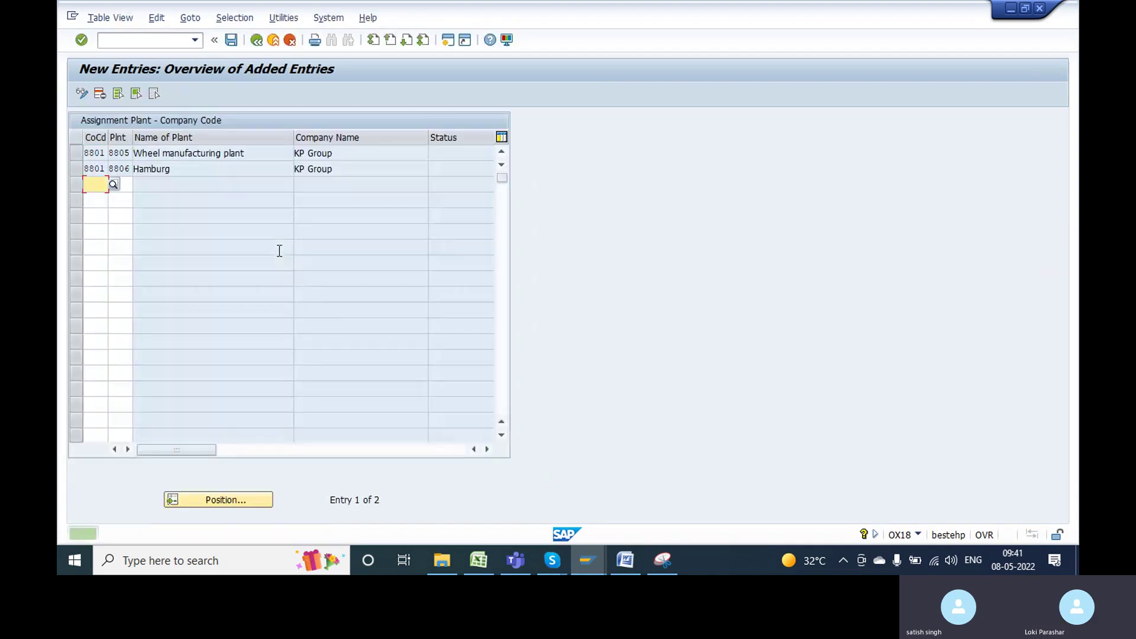
click(616, 560)
click(596, 471)
scroll(579, 502, down, 1)
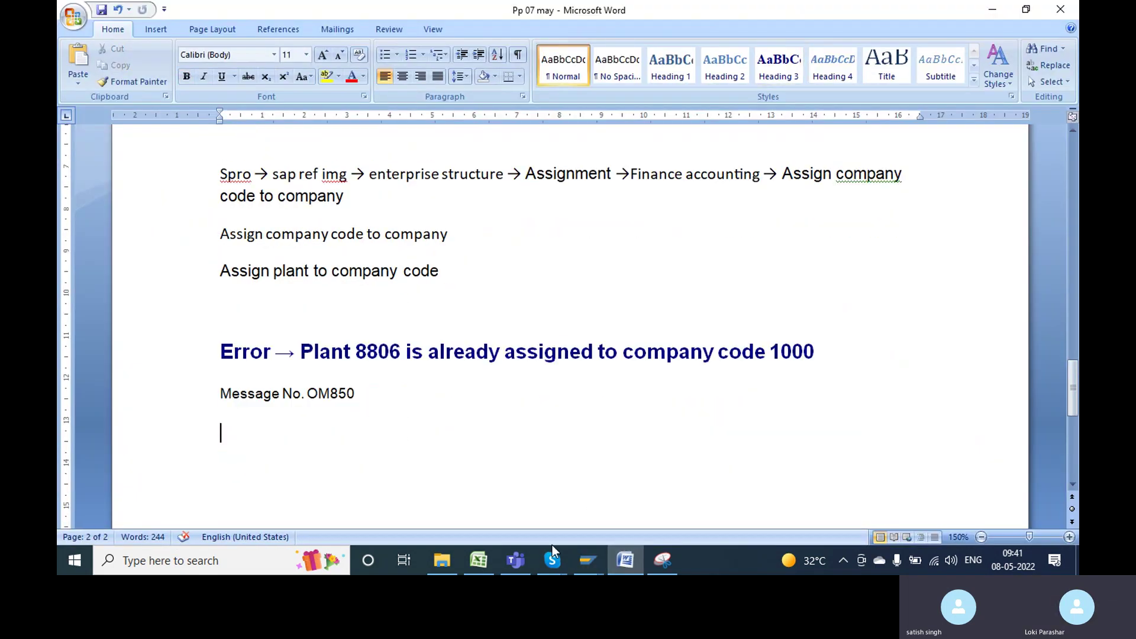
Snip the Excel table showing company code 8801 with plants 8805 and 8806
click(480, 560)
click(662, 559)
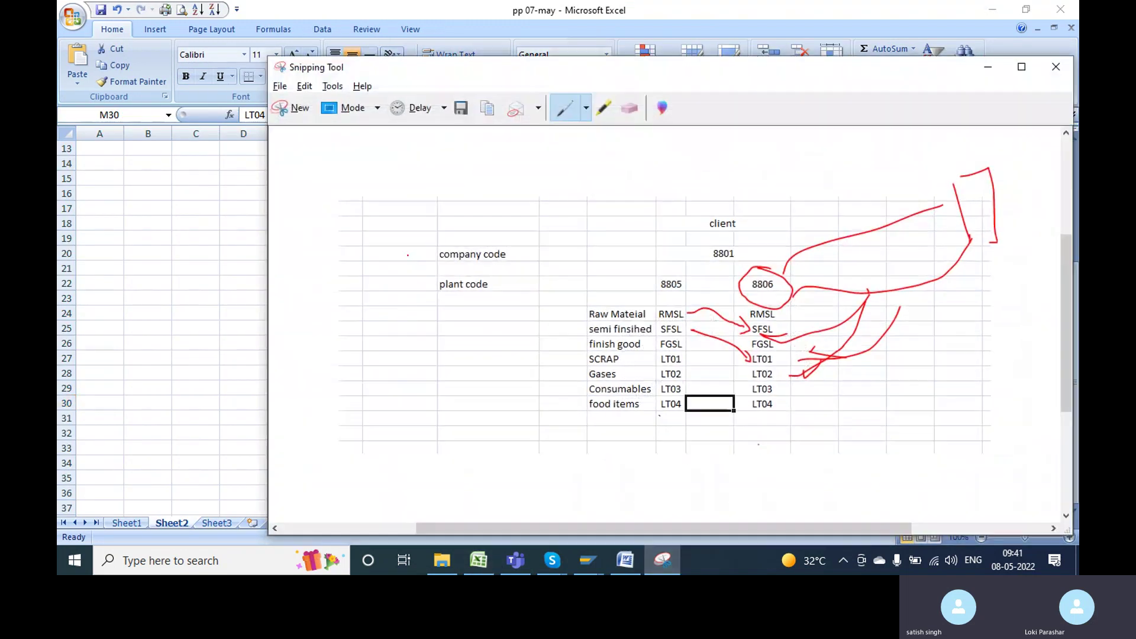
click(299, 108)
drag(578, 195, 946, 454)
Mark up 8801, 8805 and 8806's storage locations in red, then retake a clean snip
mouse_move(763, 241)
mouse_down()
mouse_move(738, 249)
mouse_move(778, 244)
mouse_move(713, 277)
mouse_move(705, 421)
mouse_move(594, 367)
mouse_move(667, 301)
mouse_move(739, 296)
mouse_up()
drag(655, 304, 681, 289)
mouse_move(819, 297)
mouse_down()
mouse_move(769, 315)
mouse_move(796, 421)
mouse_move(783, 301)
mouse_up()
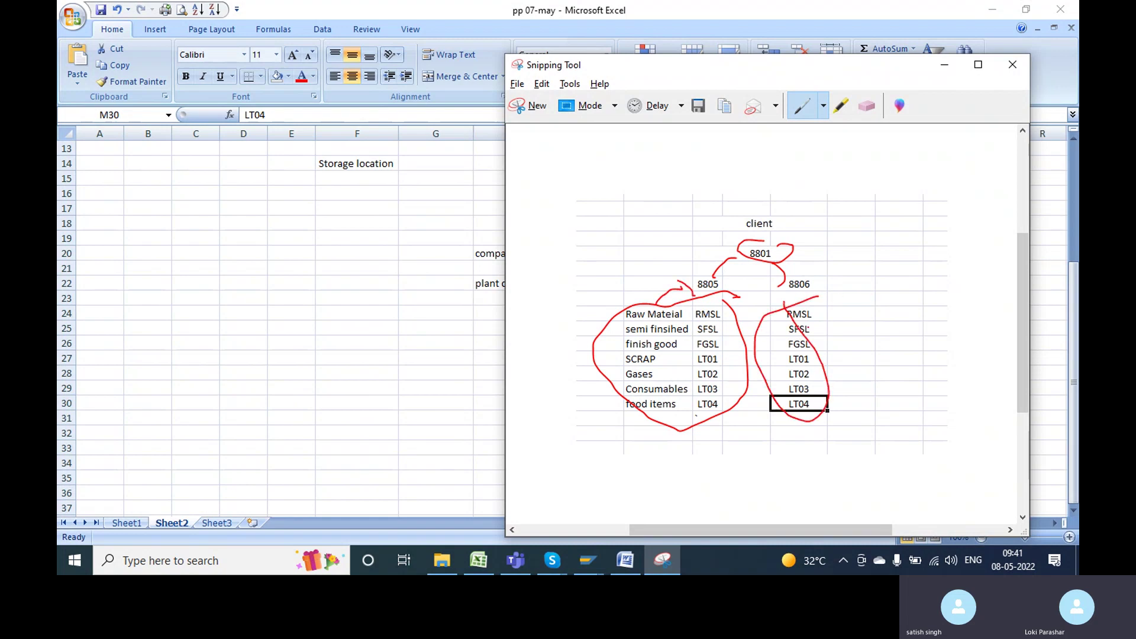
mouse_move(819, 339)
mouse_down()
mouse_move(823, 275)
mouse_move(815, 287)
mouse_up()
mouse_move(784, 237)
mouse_down()
mouse_move(928, 225)
mouse_move(922, 254)
mouse_move(963, 267)
mouse_up()
drag(850, 248, 896, 253)
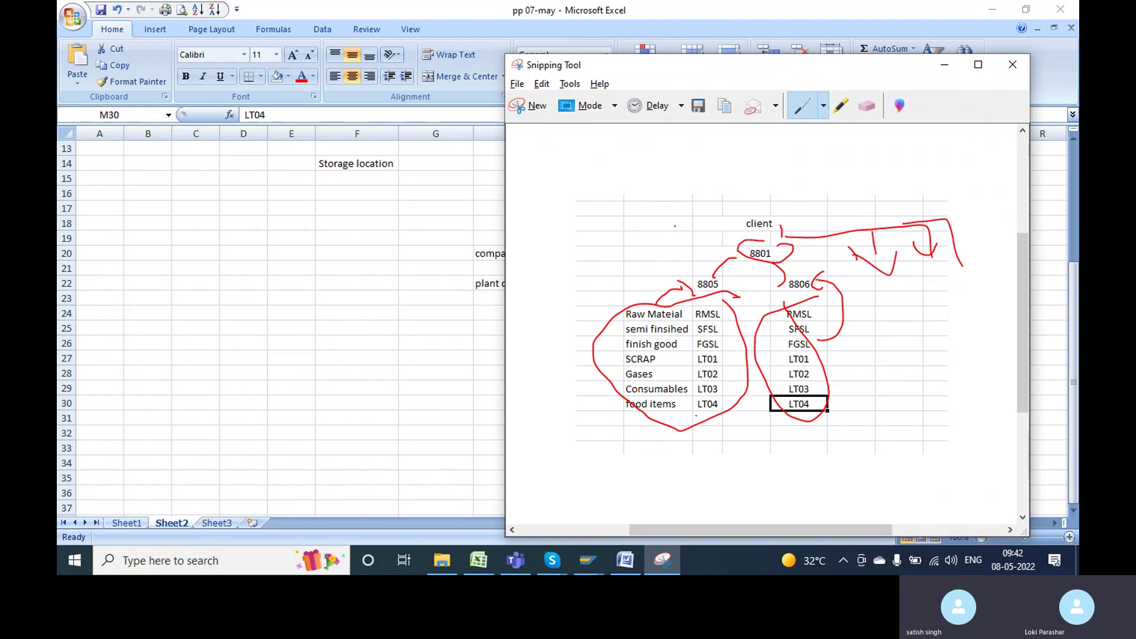
click(528, 105)
drag(223, 210, 1071, 455)
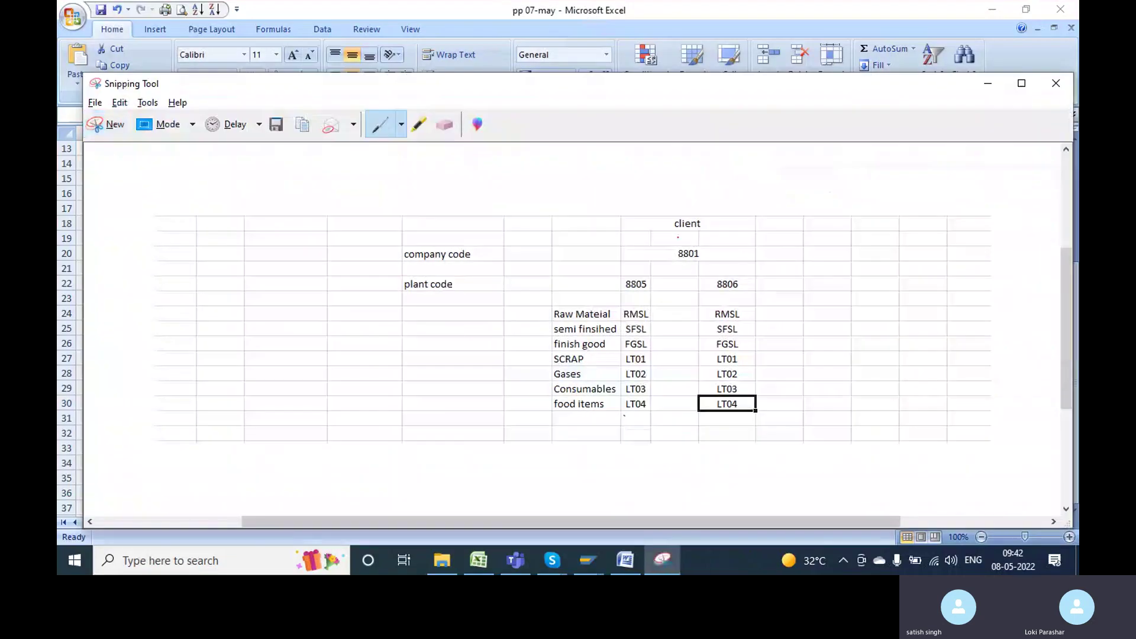
Sketch red pen lines on the snip linking plant 8806 to company code 1000
mouse_move(679, 237)
mouse_down()
mouse_move(361, 266)
mouse_move(367, 303)
mouse_up()
mouse_move(740, 270)
mouse_down()
mouse_move(708, 283)
mouse_move(751, 277)
mouse_move(683, 264)
mouse_up()
drag(753, 284, 810, 258)
mouse_move(866, 228)
mouse_down()
mouse_move(890, 226)
mouse_move(840, 225)
mouse_move(825, 254)
mouse_move(900, 212)
mouse_up()
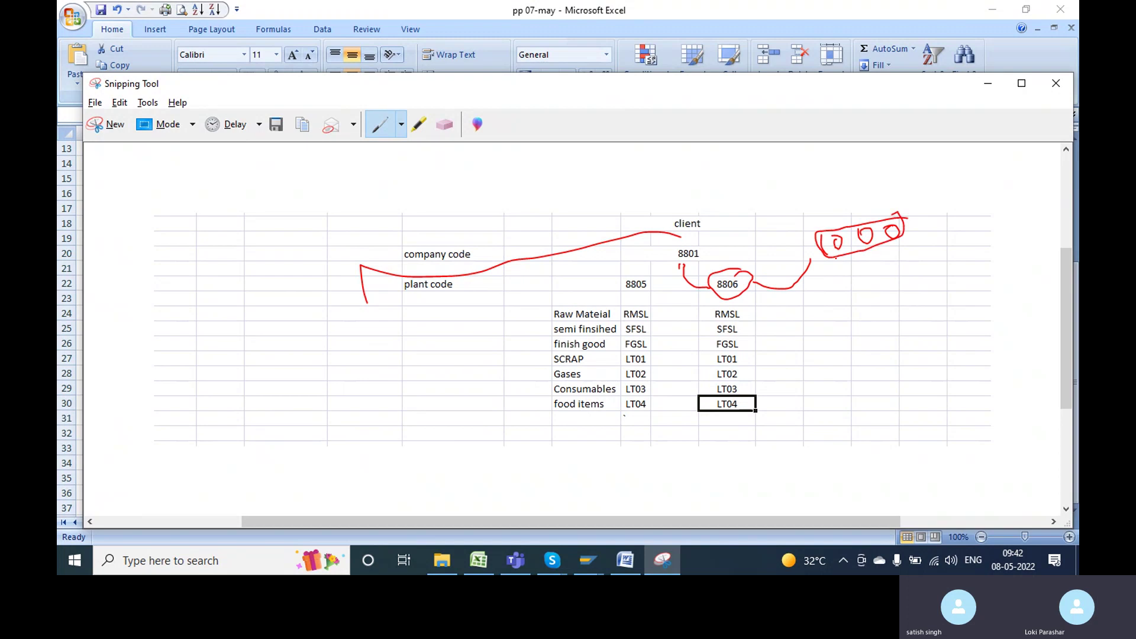
drag(759, 285, 780, 326)
mouse_move(762, 288)
mouse_down()
mouse_move(847, 332)
mouse_move(868, 278)
mouse_up()
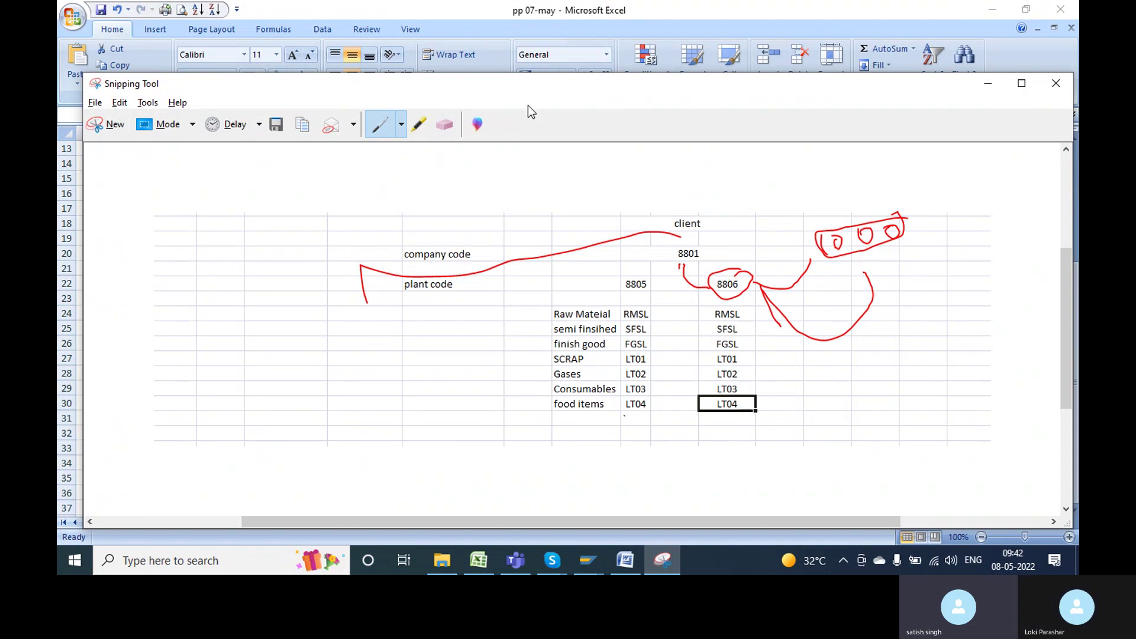
Erase the red markings, including the handwritten 1000, and minimize Snipping Tool
click(445, 124)
mouse_move(936, 256)
mouse_down()
mouse_move(811, 291)
mouse_move(701, 302)
mouse_move(669, 229)
mouse_up()
mouse_move(832, 231)
mouse_down()
mouse_move(863, 224)
mouse_move(837, 243)
mouse_up()
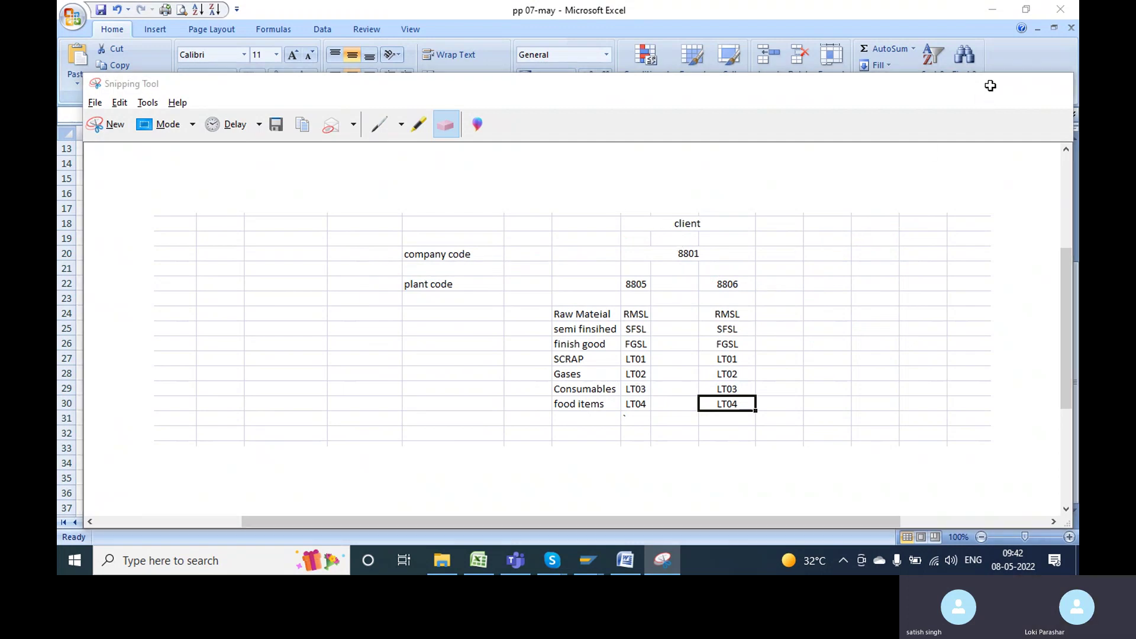
click(988, 86)
Bring the SAP window forward and enter /nec0 in the command field
mouse_move(588, 566)
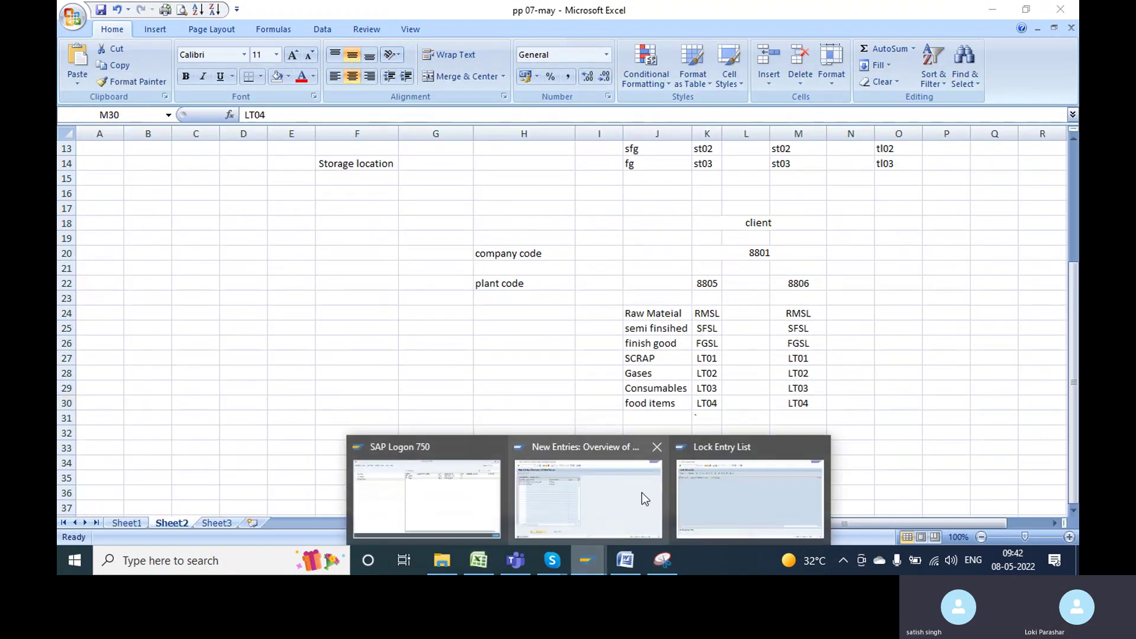
click(641, 495)
click(174, 41)
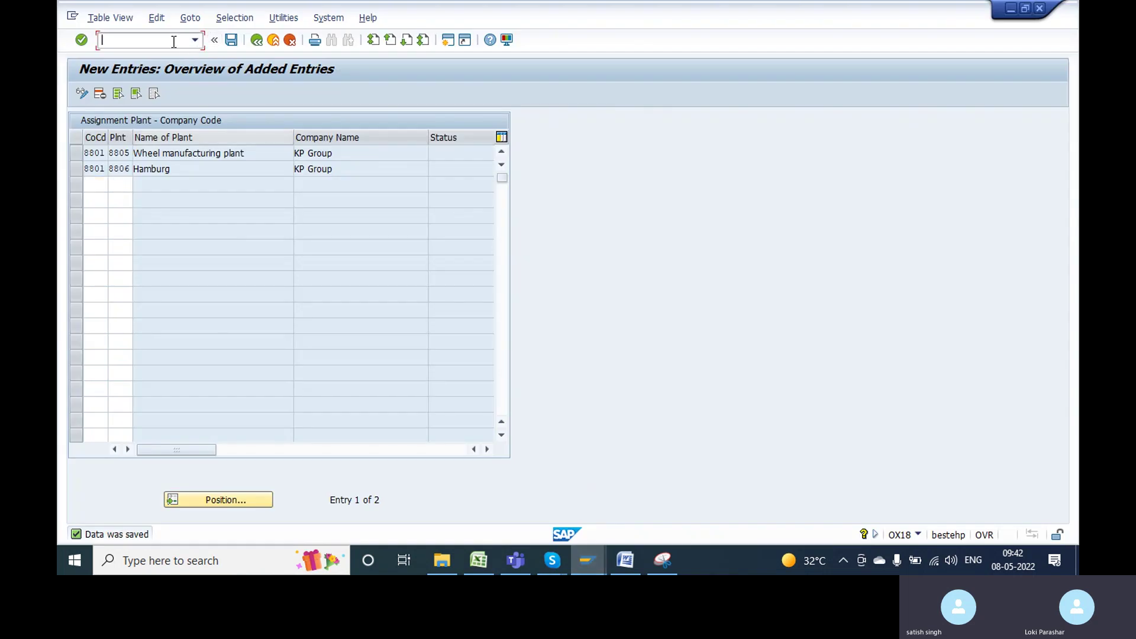
text(/nec01)
key(Return)
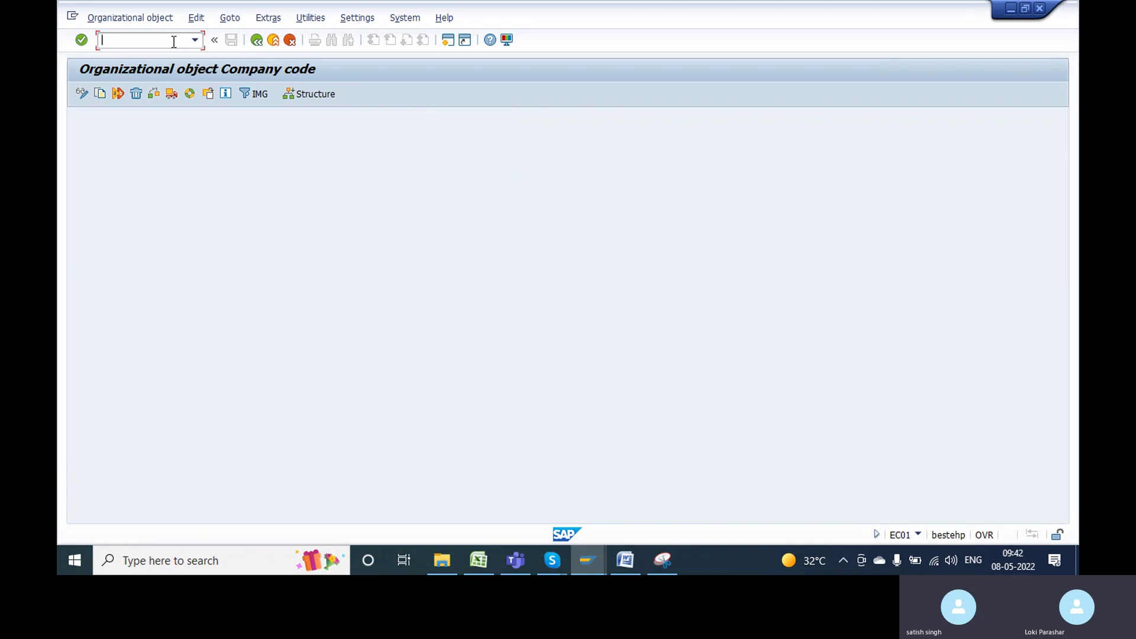
Minimize the Skype call window sitting over SAP
mouse_move(556, 562)
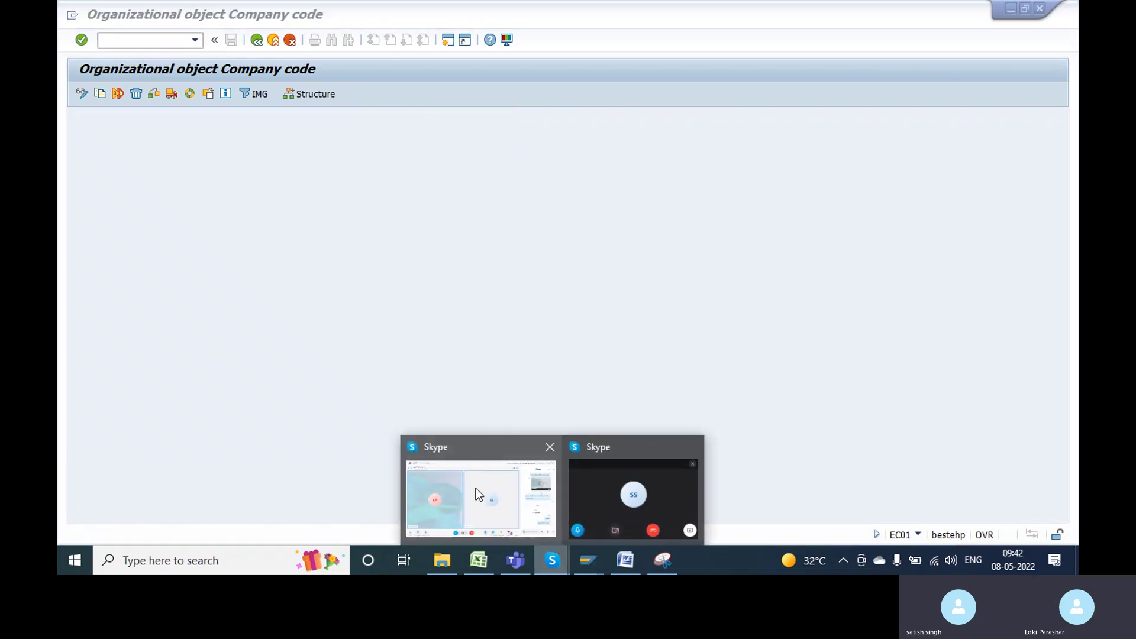
click(476, 490)
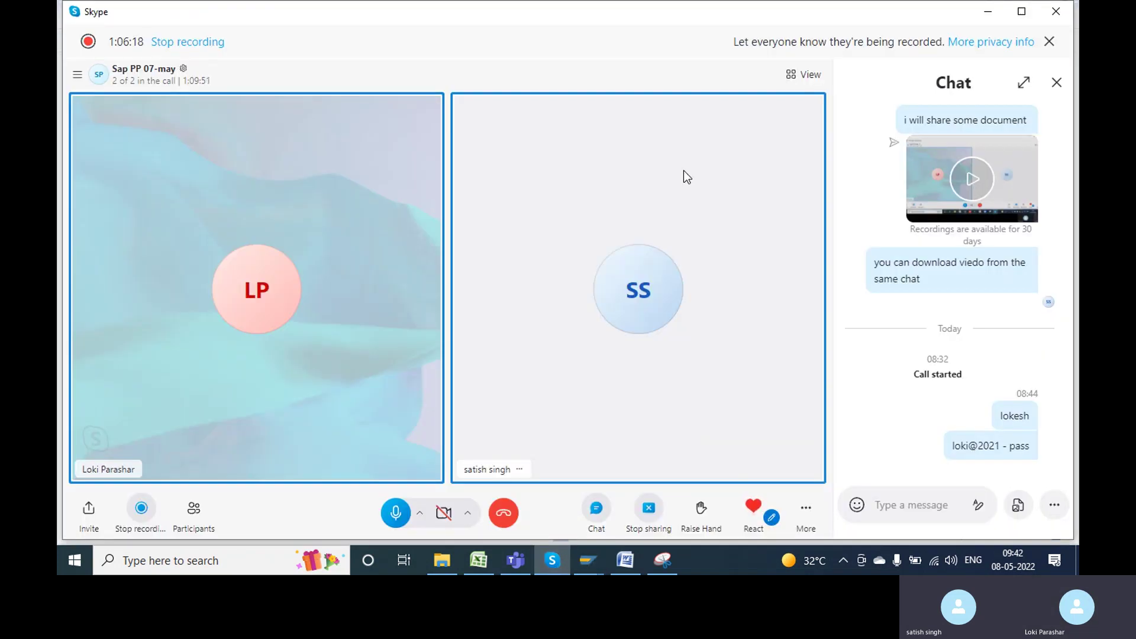
key(alt+Tab)
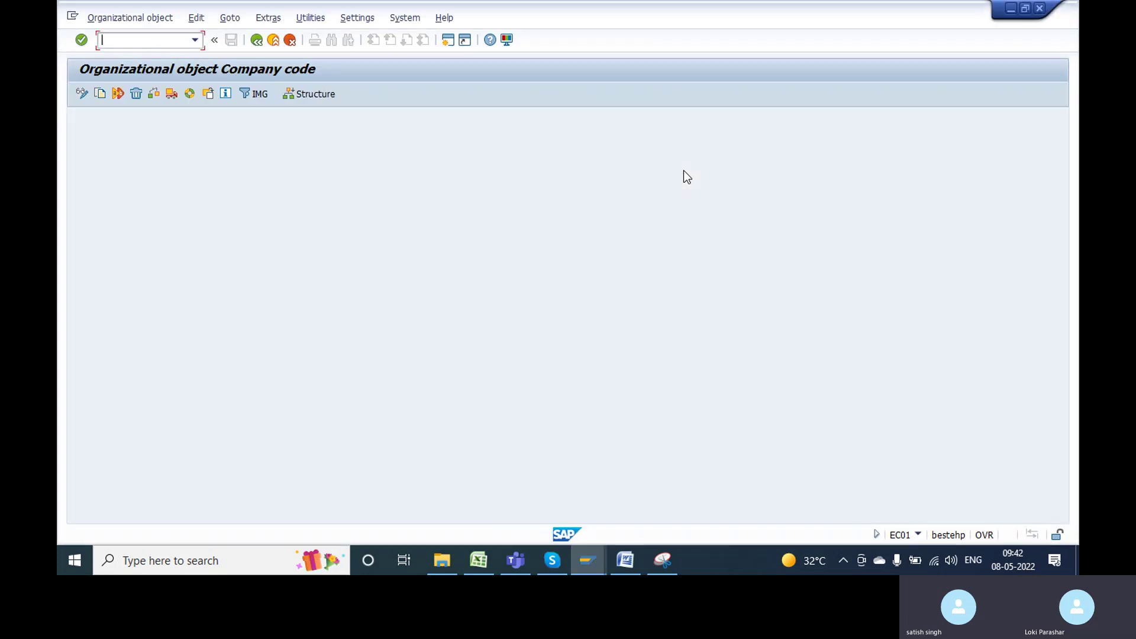
click(931, 114)
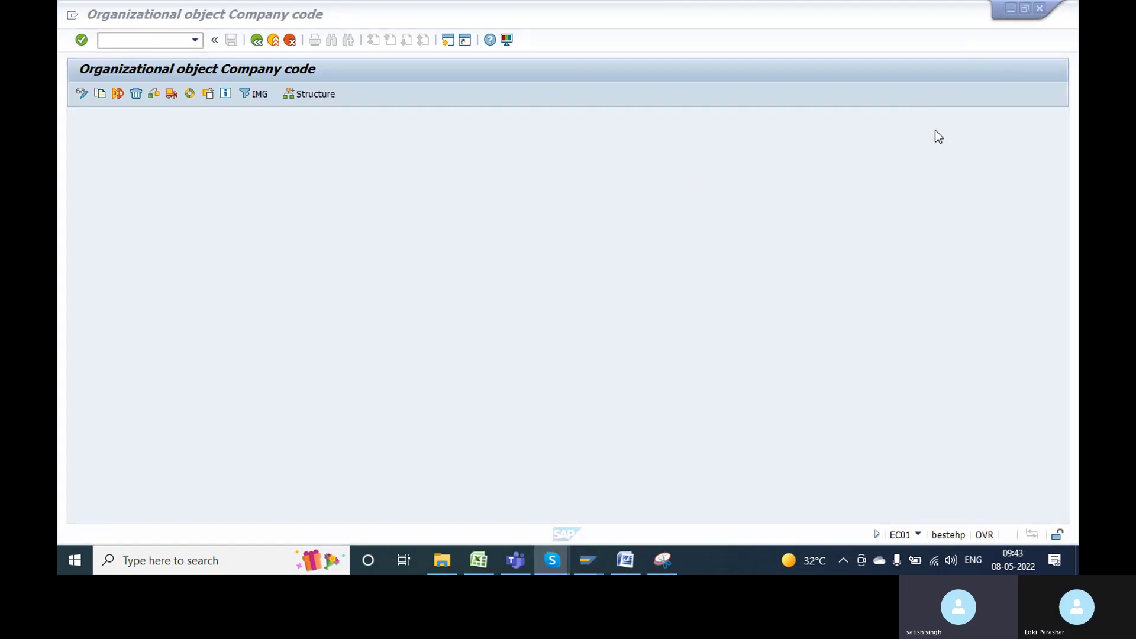
right_click(911, 110)
click(953, 167)
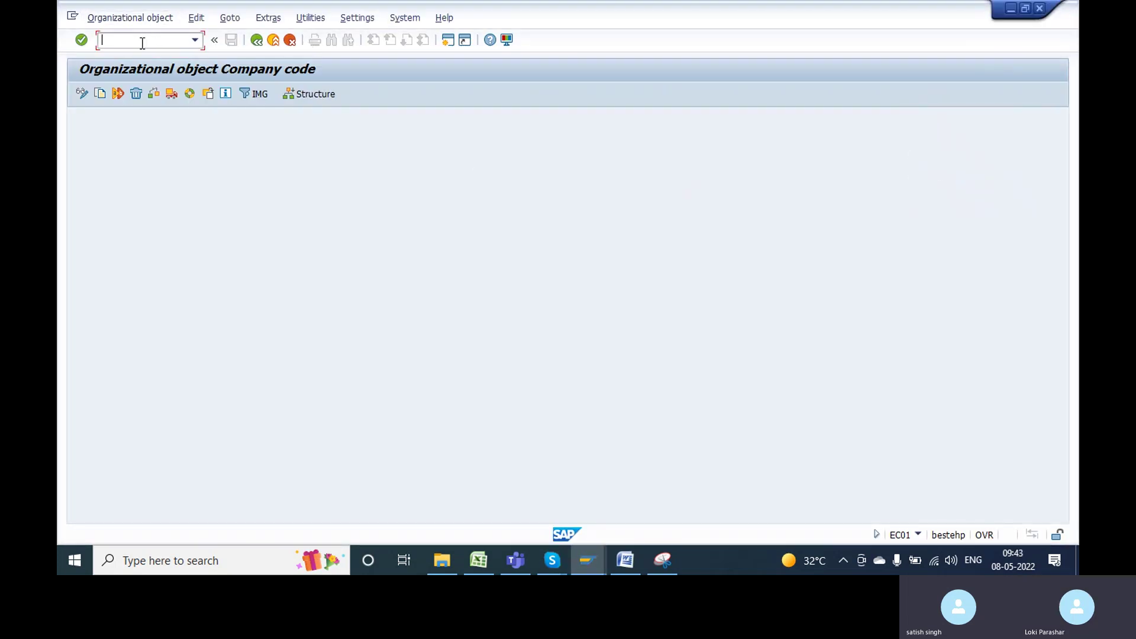
Run /nec01 to open the EC01 company code organizational object screen
click(141, 43)
text(/nec01)
key(Return)
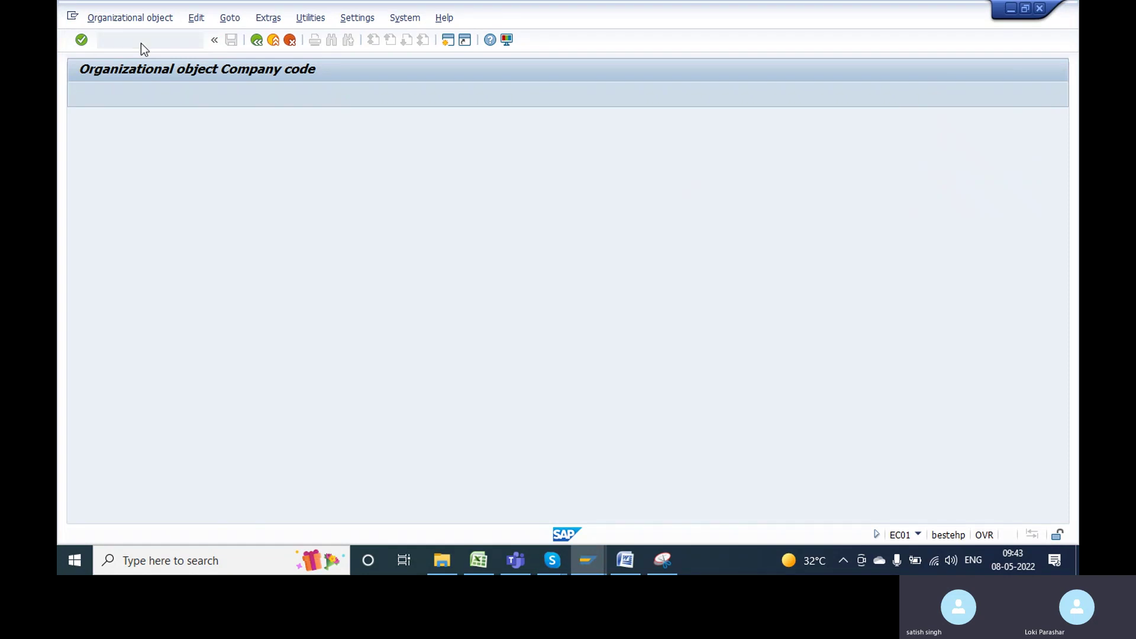
click(626, 571)
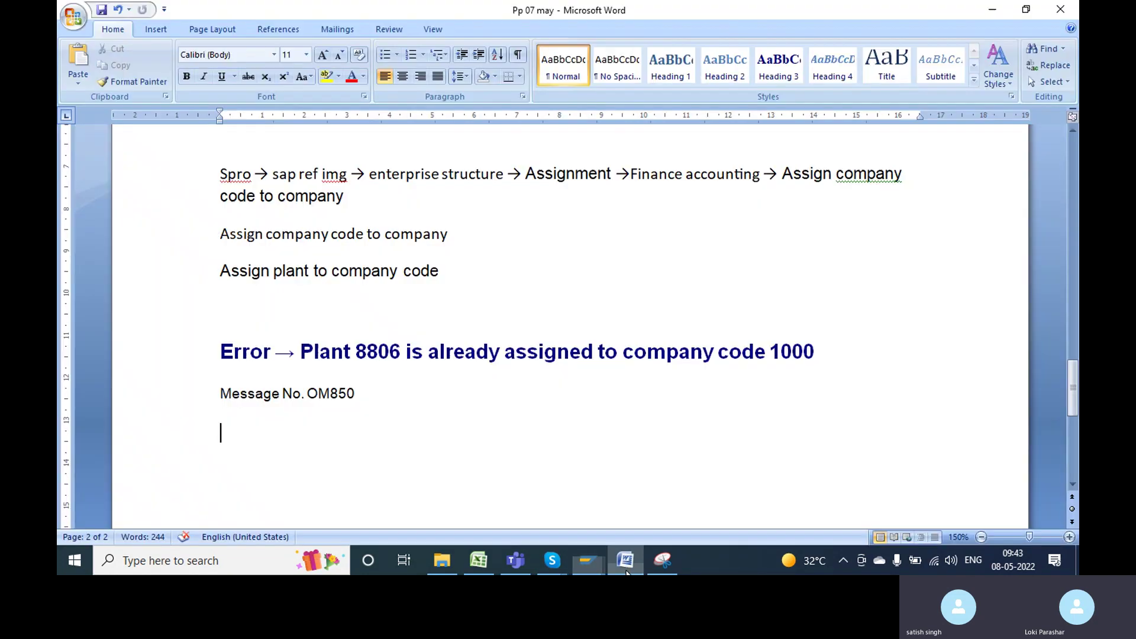
click(1027, 8)
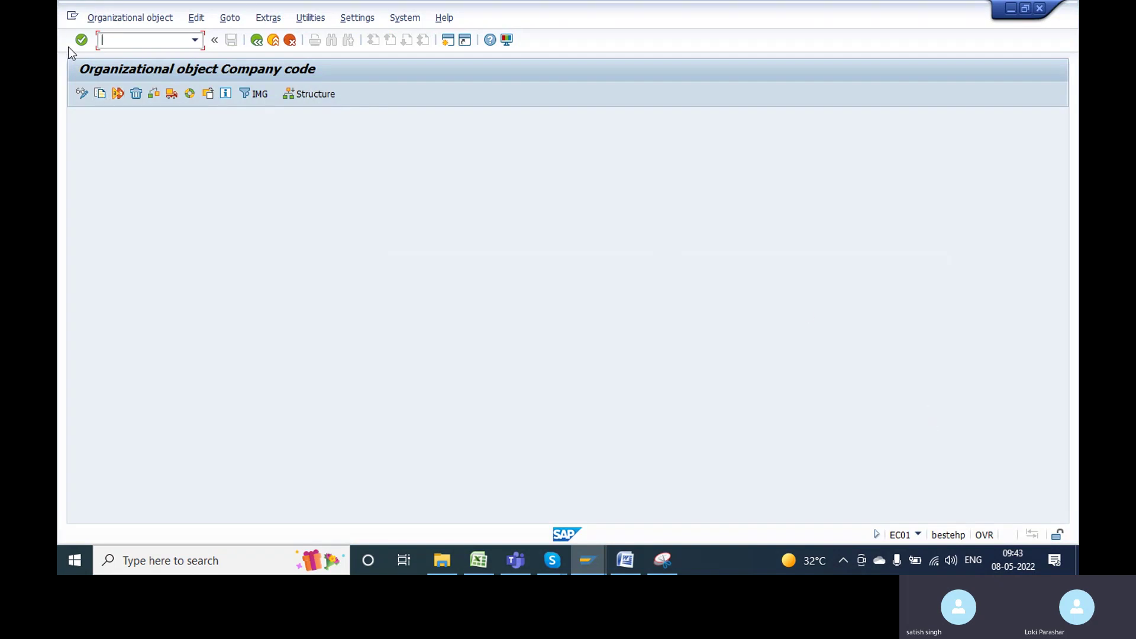
Start Copy org. object, cancel it, and switch to the Word notes
click(100, 94)
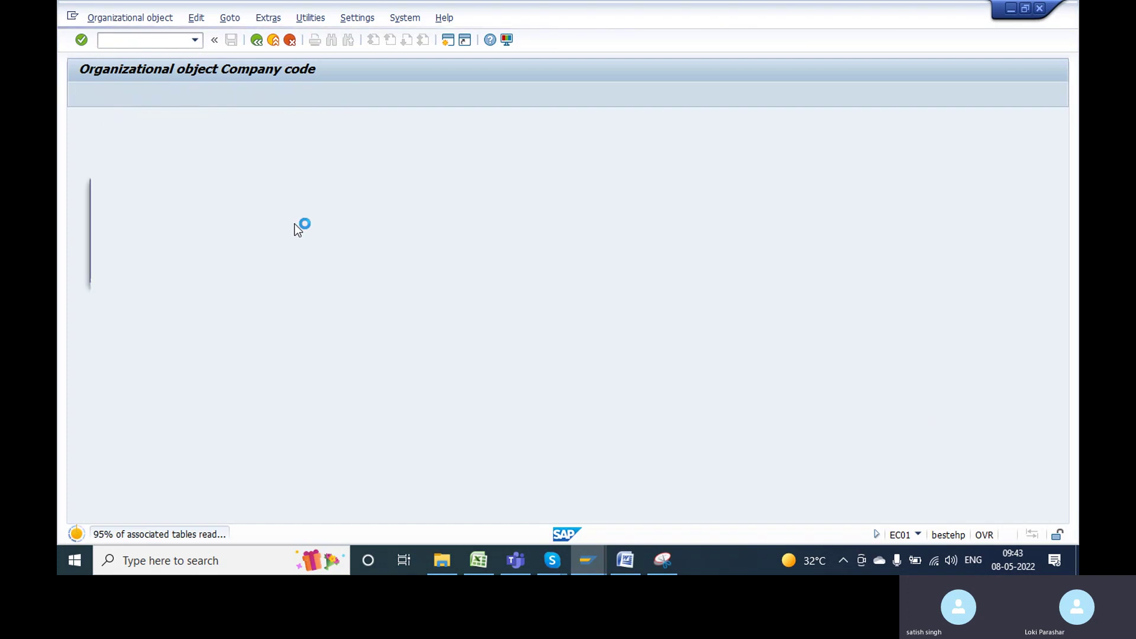
click(277, 188)
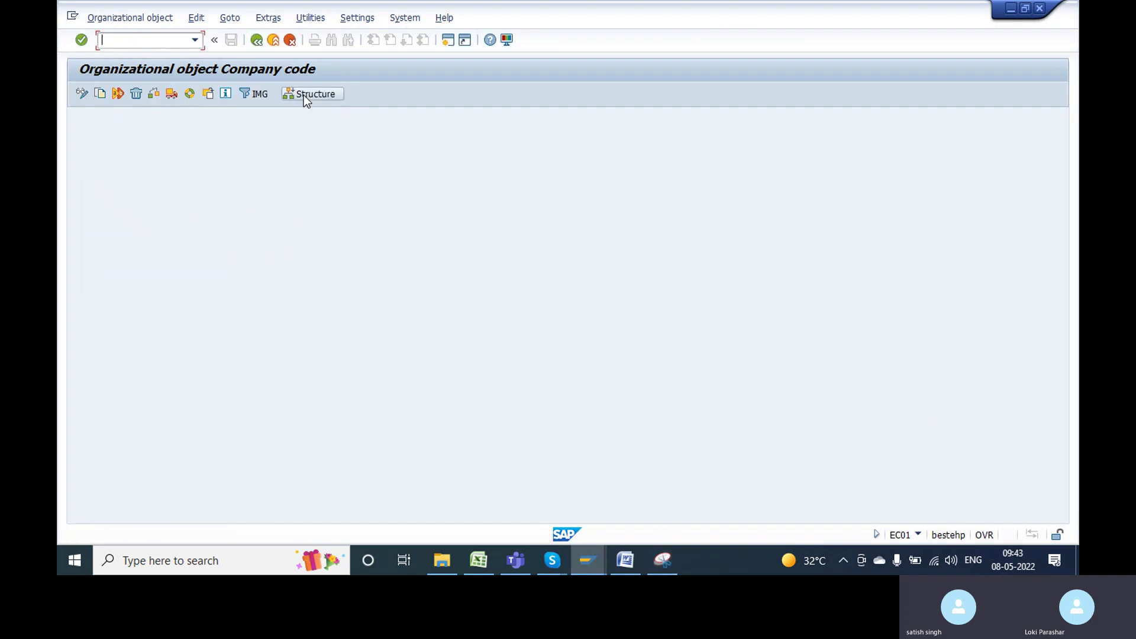
click(633, 557)
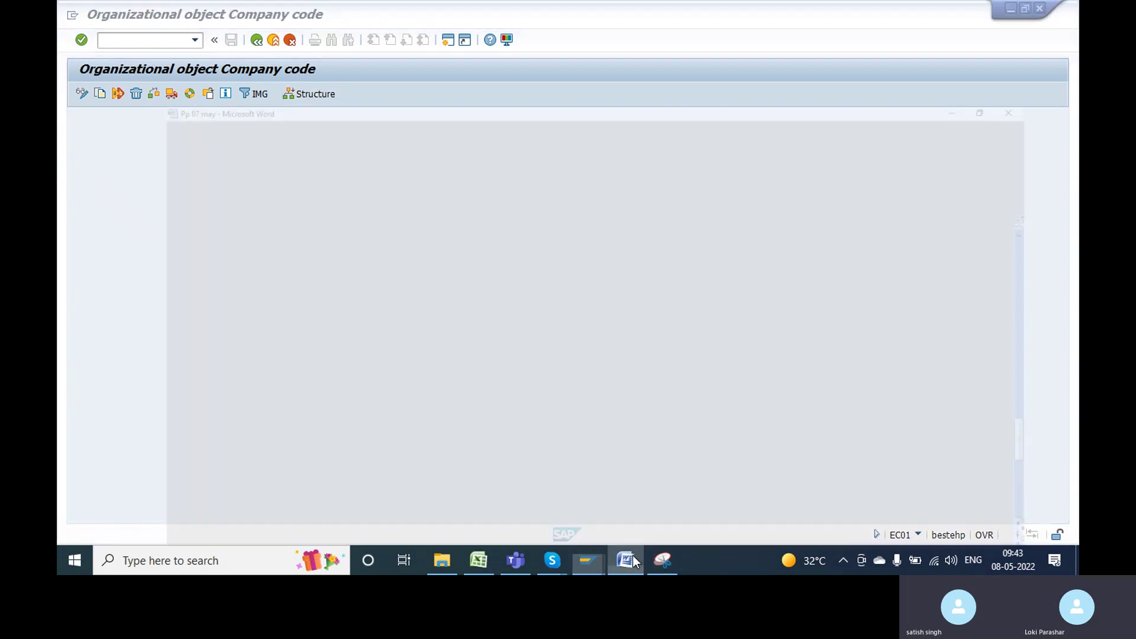
Type 'Check your enterprise structure' and start a new line with 'EC01 -->'
text(check you)
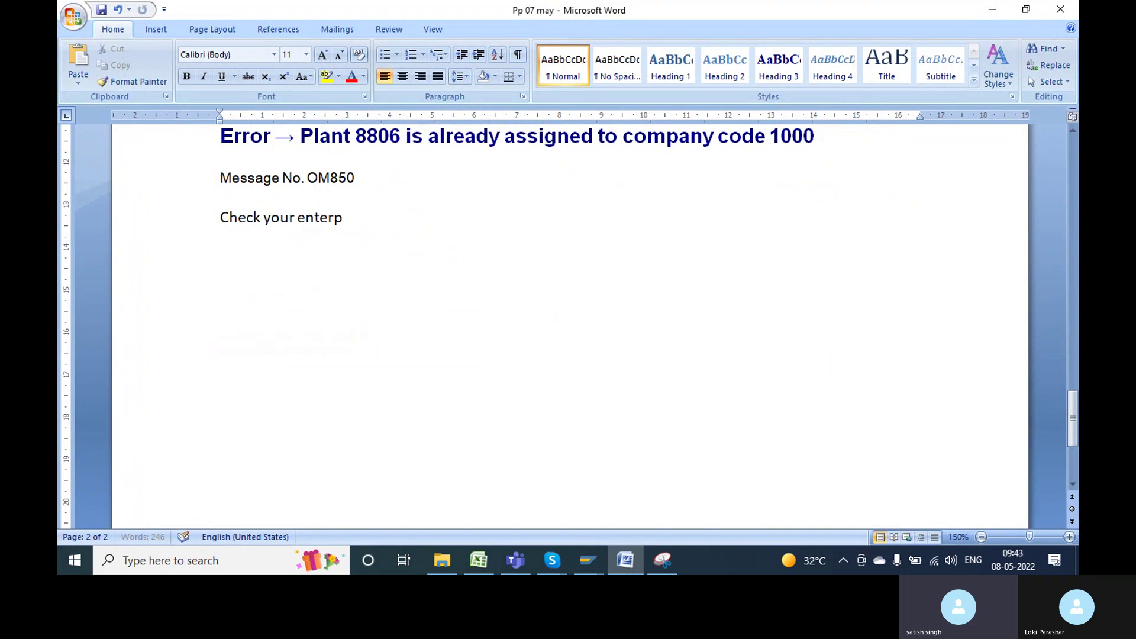
text(re)
key(Return)
key(Return)
text(Ec)
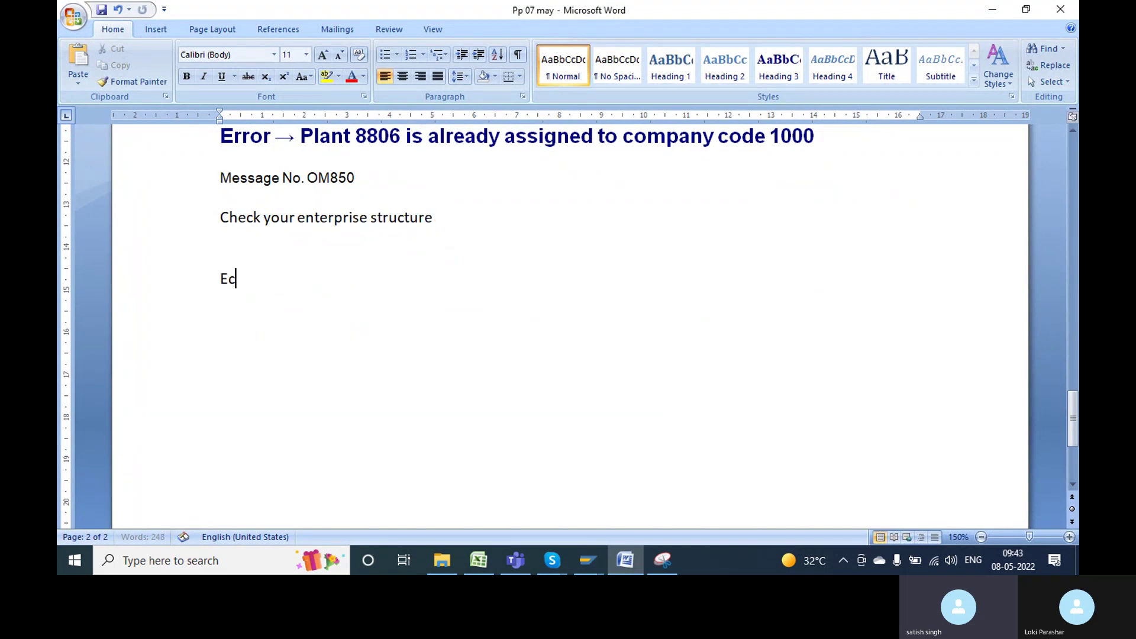
text(01 A)
key(BackSpace)
text(-->)
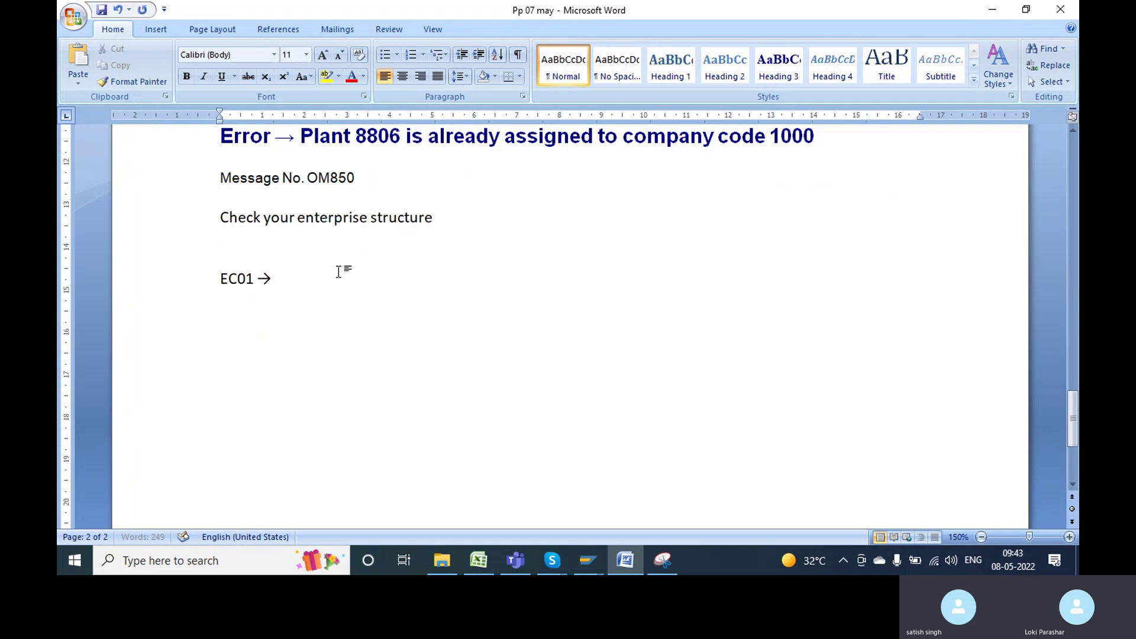
Open Structure then Navigation in EC01, noting 'STRUCTURE --> NAVIGATION' in Word
key(alt+Tab)
click(312, 95)
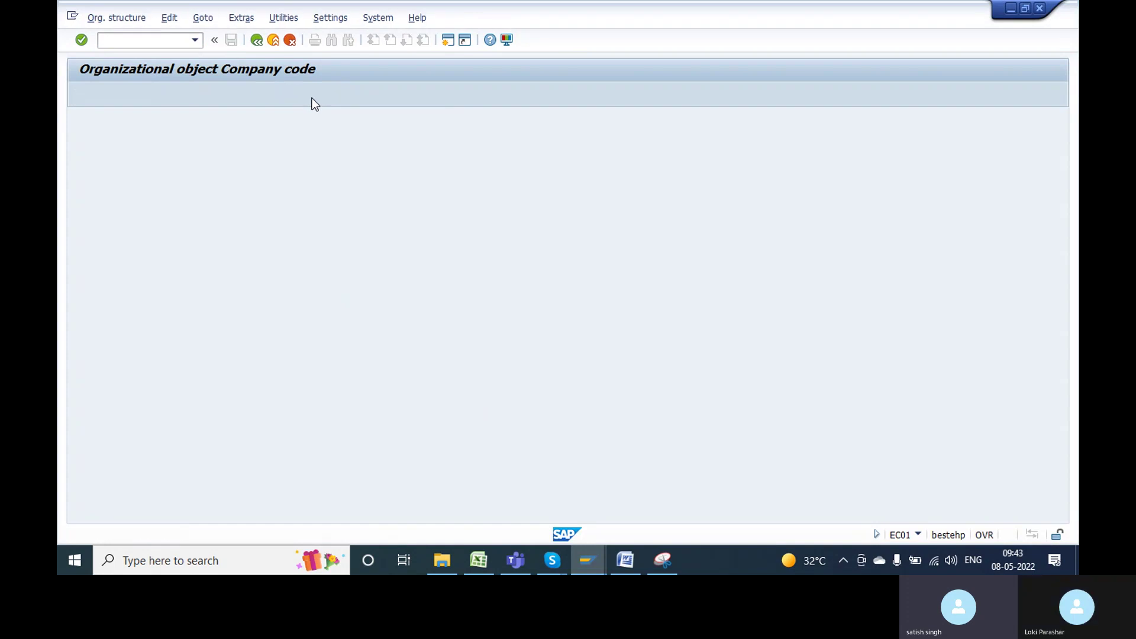
key(alt+Tab)
text(STRUC)
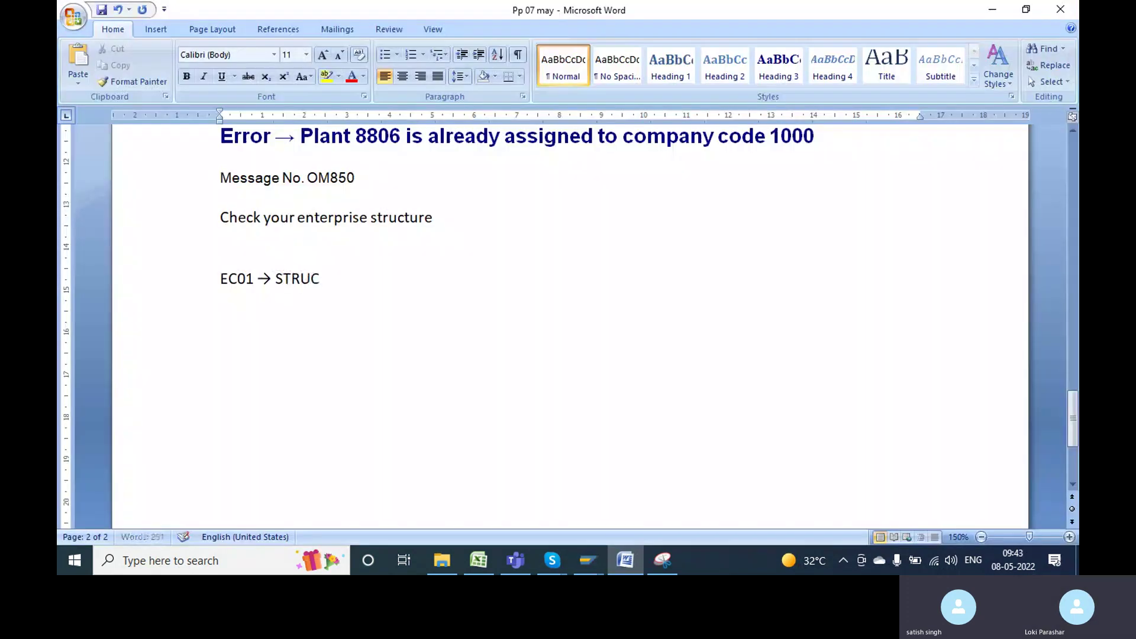
text(TURE -->)
key(alt+Tab)
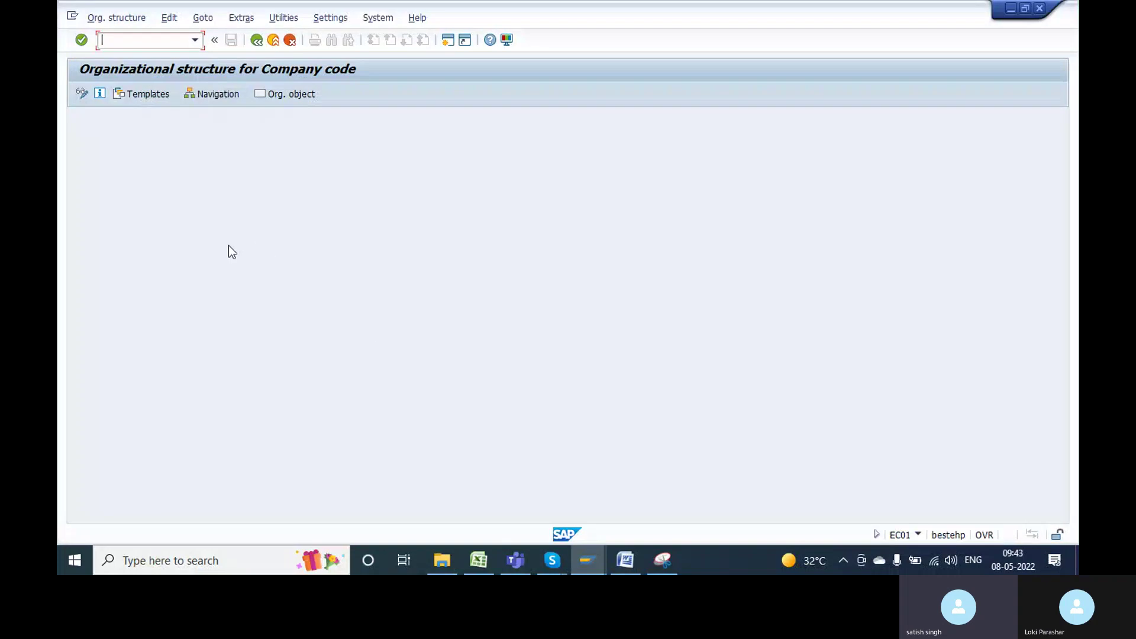
click(200, 94)
key(alt+Tab)
text(NAVIGATION →)
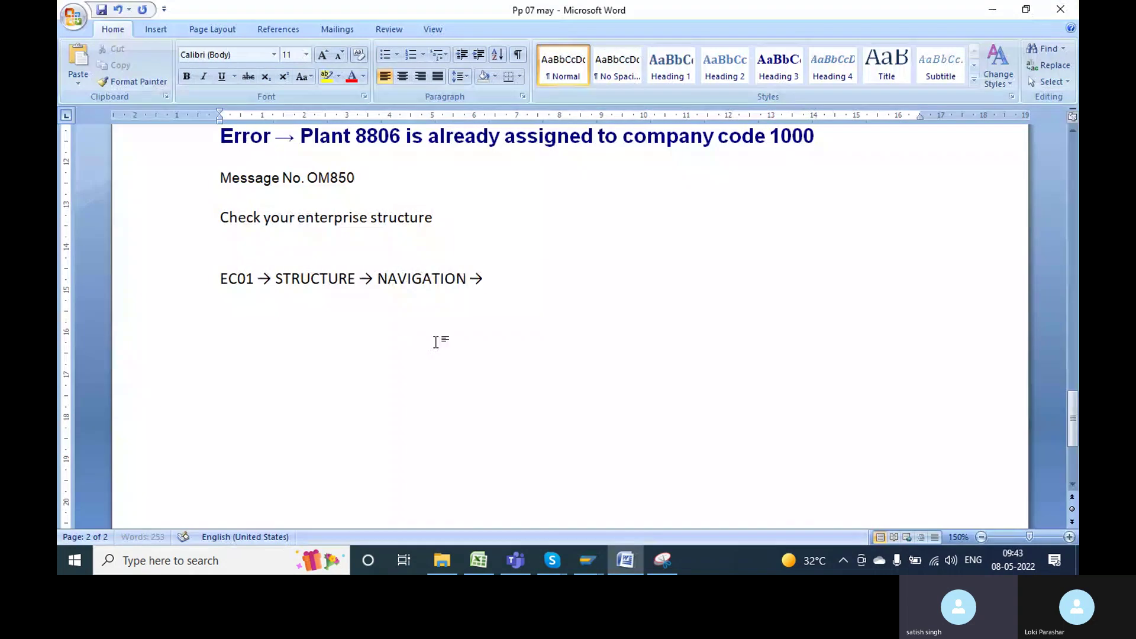
key(alt+Tab)
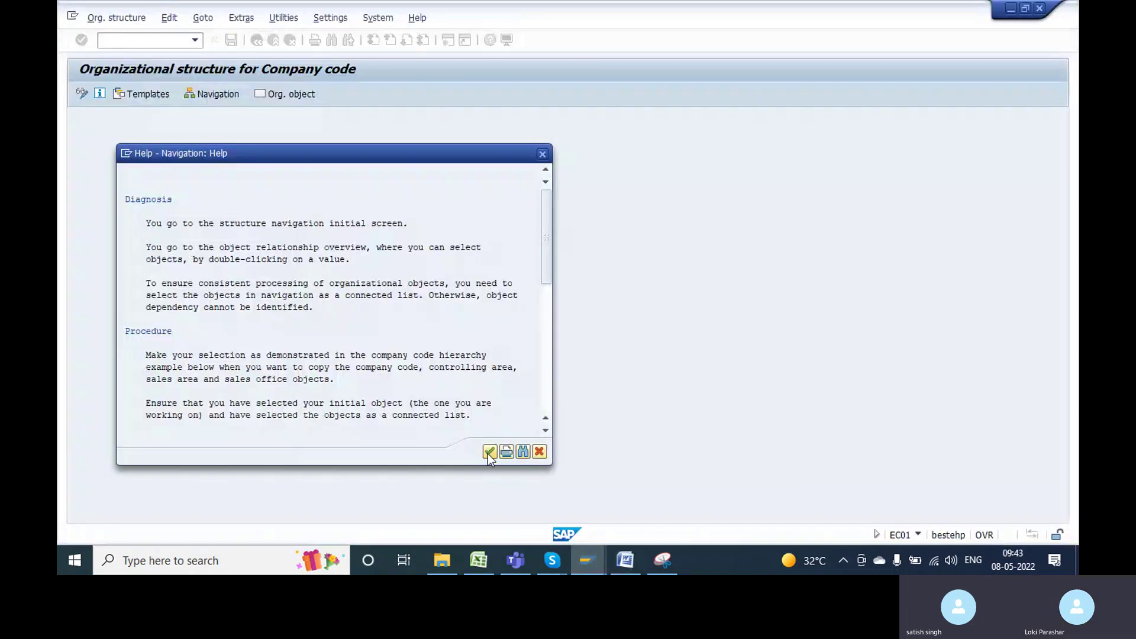
Search the company code list for 880 and open 8801 KP Group's navigation view
click(488, 452)
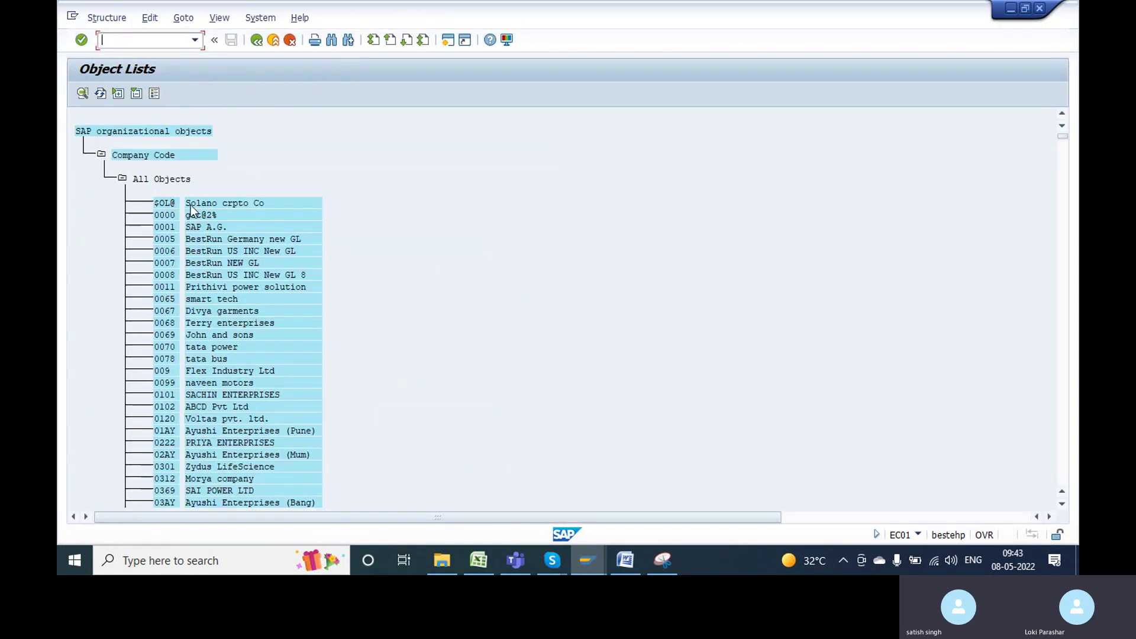
scroll(214, 244, down, 2)
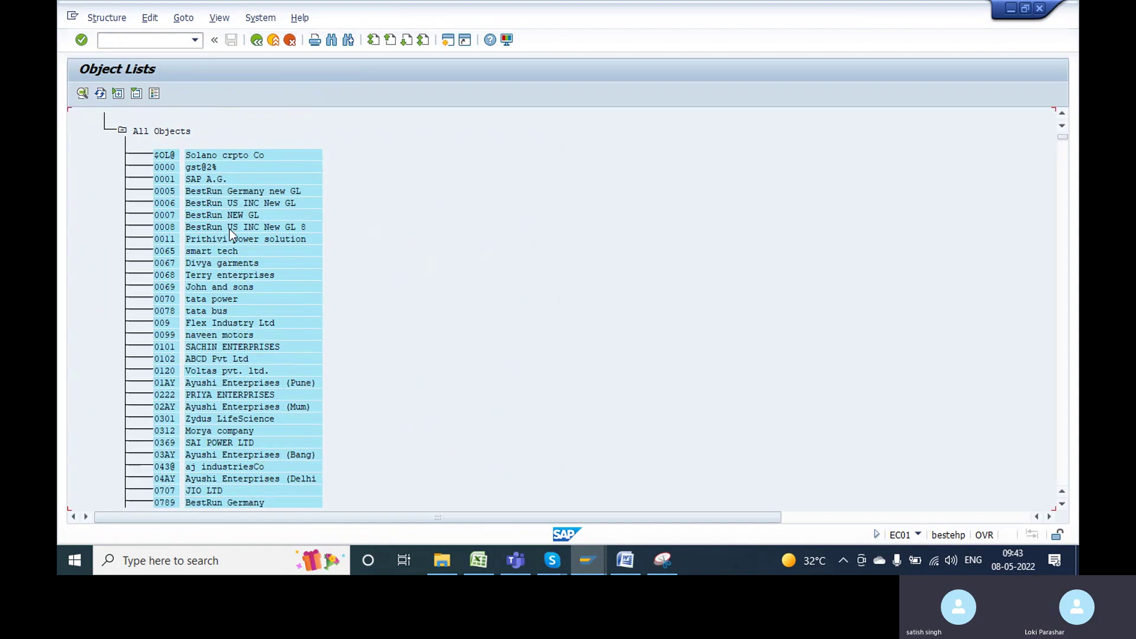
key(ctrl+f)
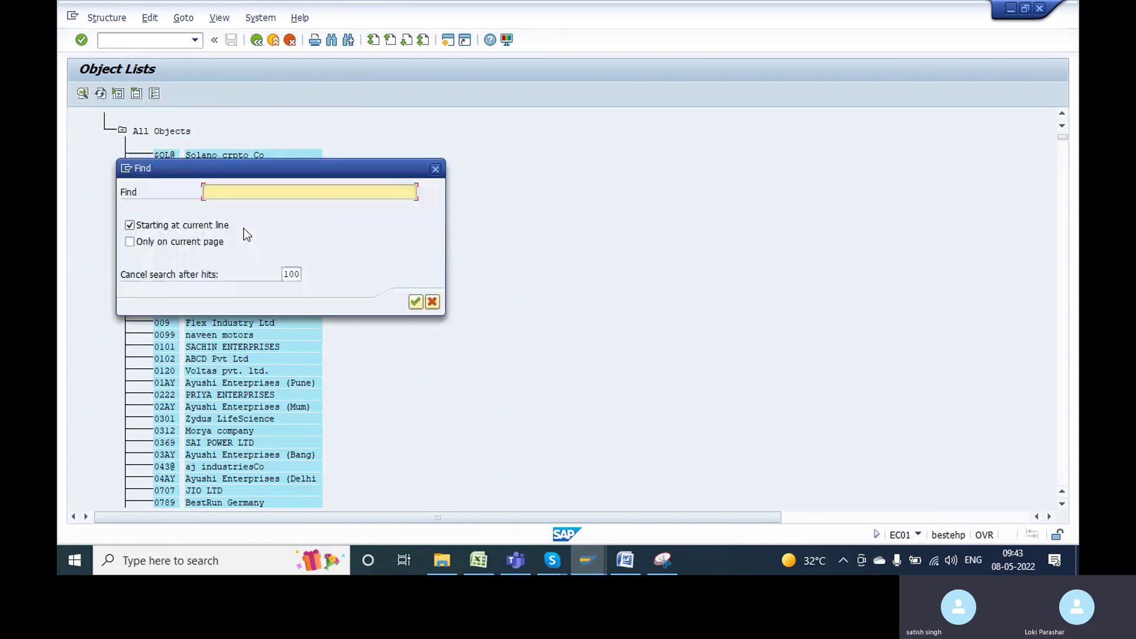
text(8801)
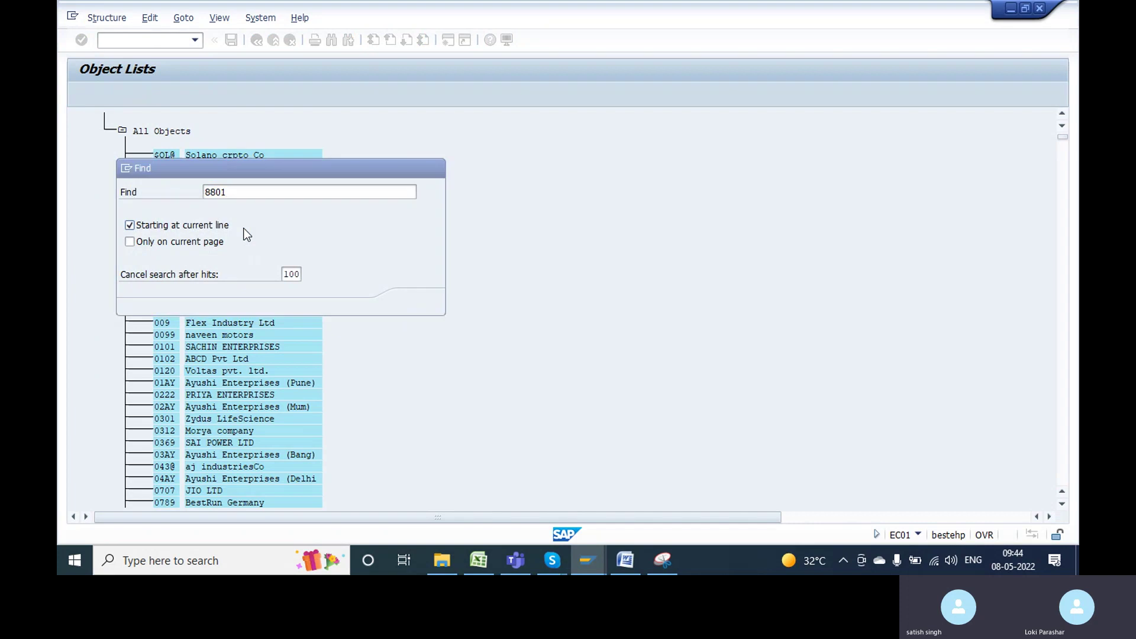
key(Return)
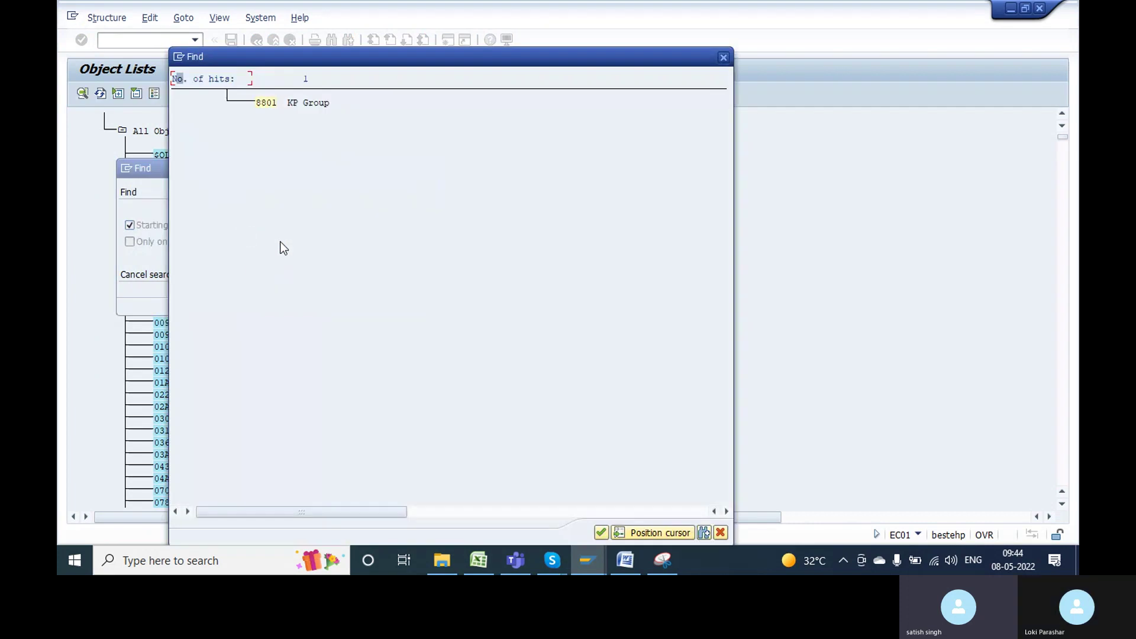
double_click(267, 103)
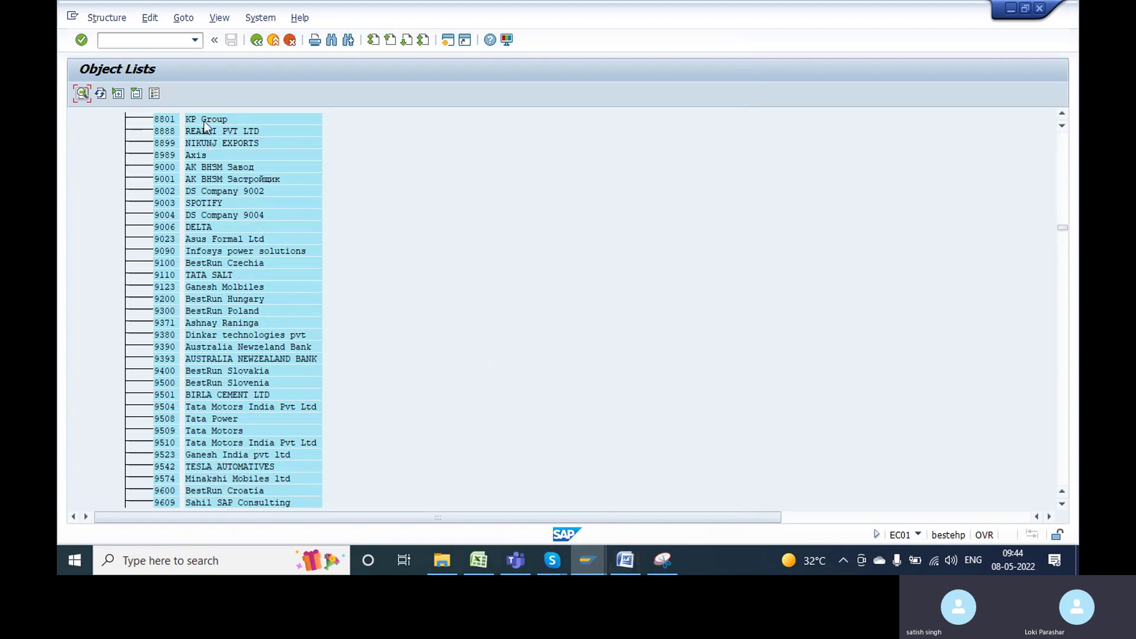
double_click(203, 120)
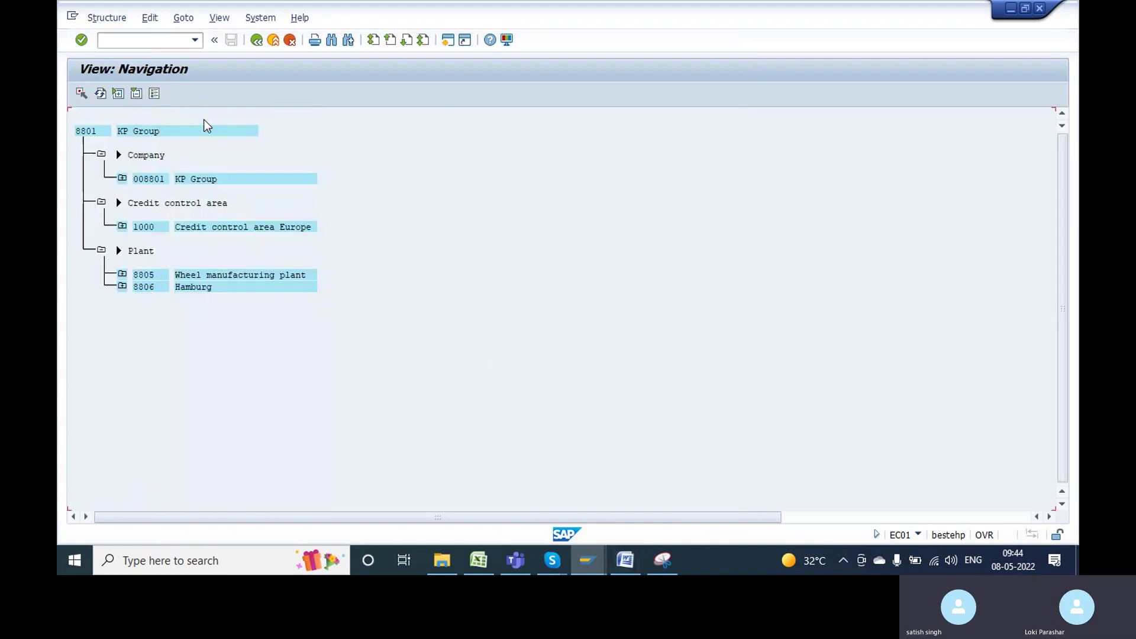
click(663, 561)
Snip the SAP navigation view and highlight 8801 KP Group in yellow
click(117, 126)
mouse_move(608, 396)
mouse_down()
mouse_move(147, 236)
mouse_move(58, 59)
mouse_move(59, 37)
mouse_up()
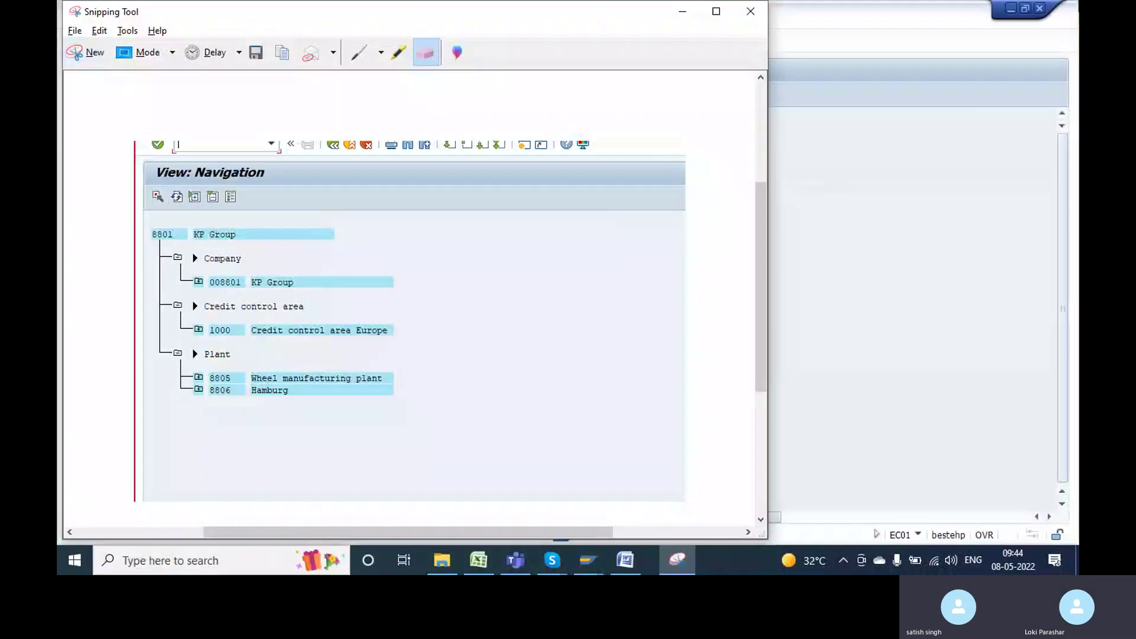
click(399, 58)
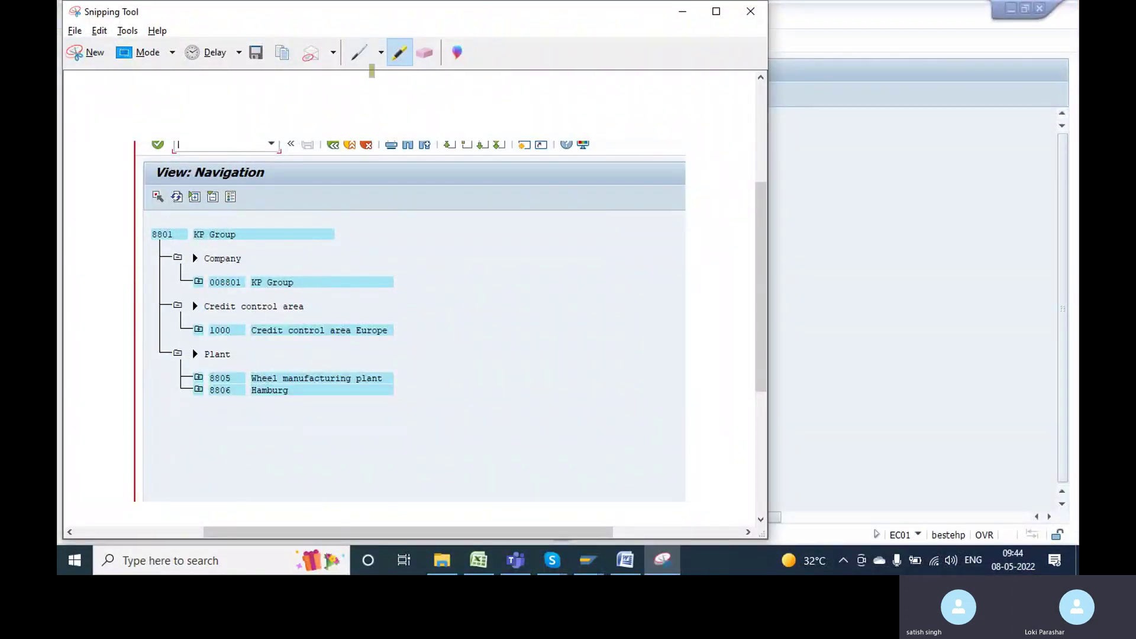
mouse_move(161, 239)
mouse_down()
mouse_move(263, 233)
mouse_move(168, 241)
mouse_move(148, 255)
mouse_up()
Circle plants 8805 and 8806 in red, tick Hamburg, and erase stray marks
click(358, 53)
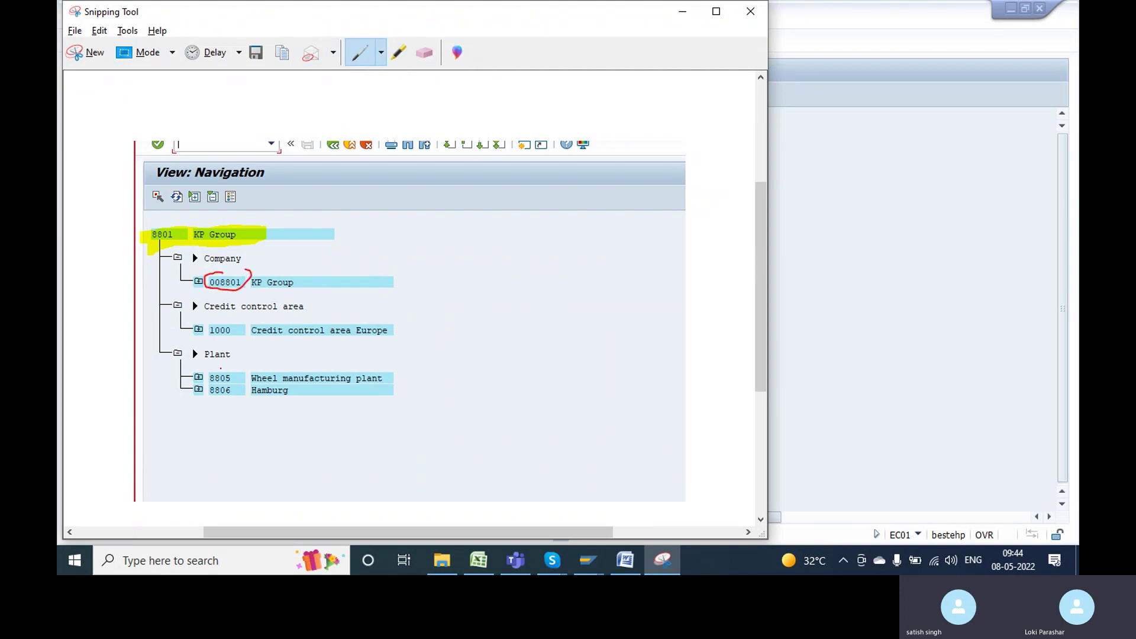
drag(213, 403, 223, 370)
drag(298, 398, 330, 383)
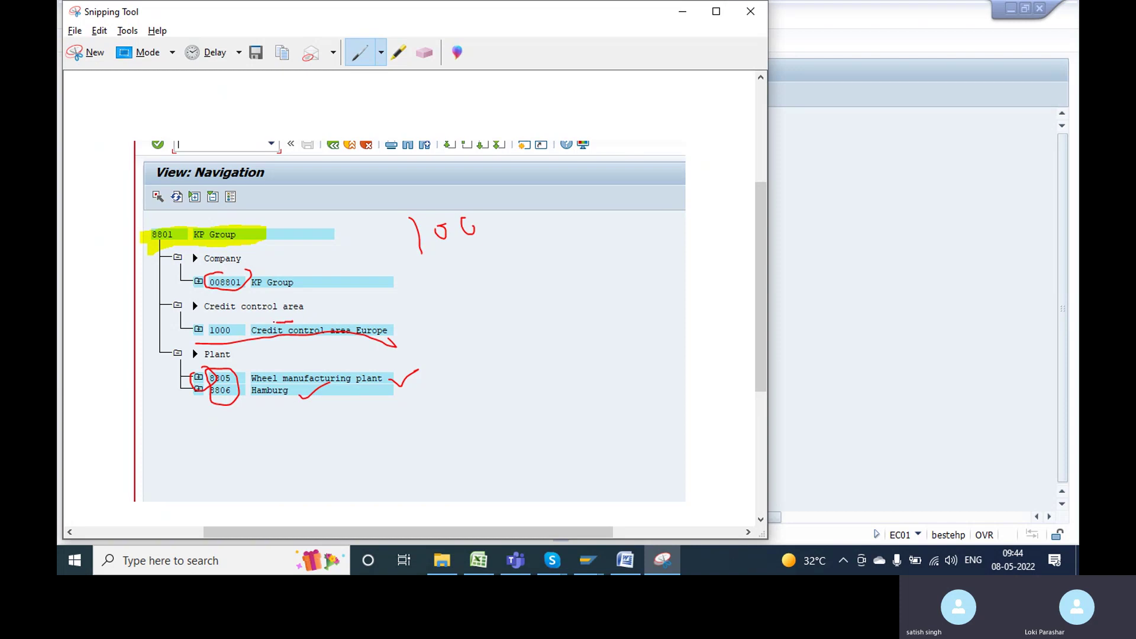
drag(243, 353, 286, 353)
click(424, 53)
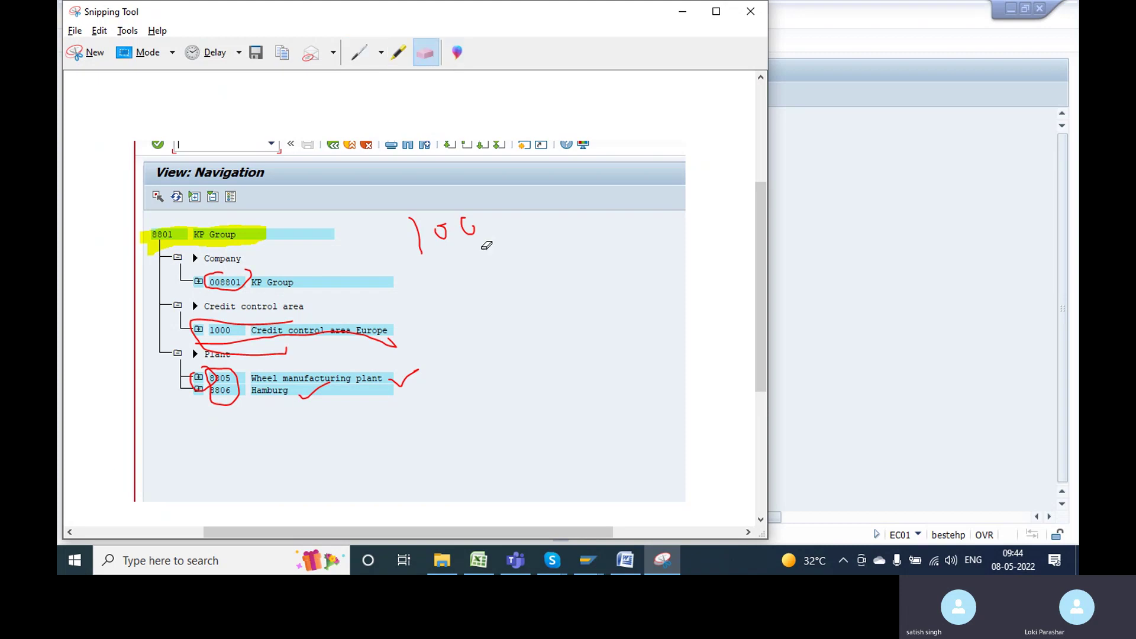
drag(290, 332, 255, 333)
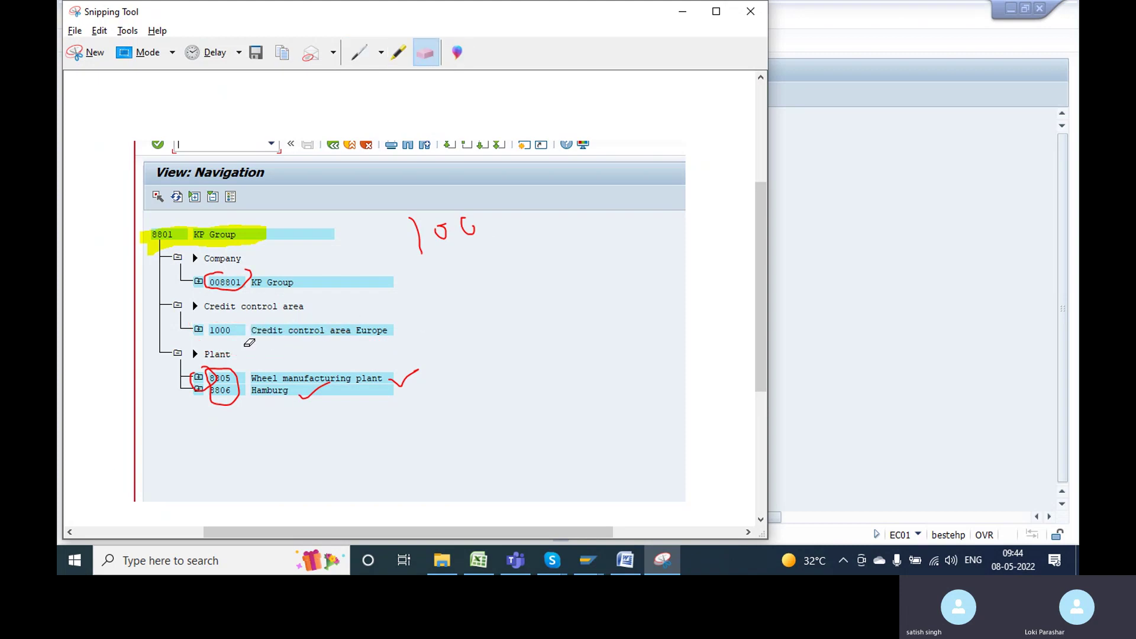
click(359, 53)
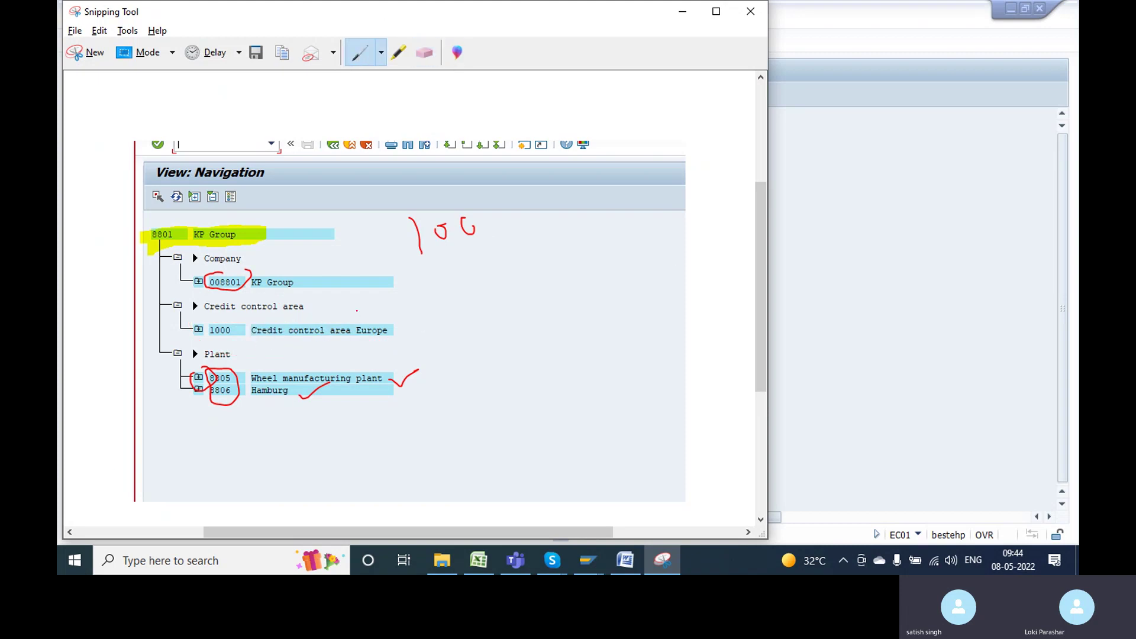
click(810, 238)
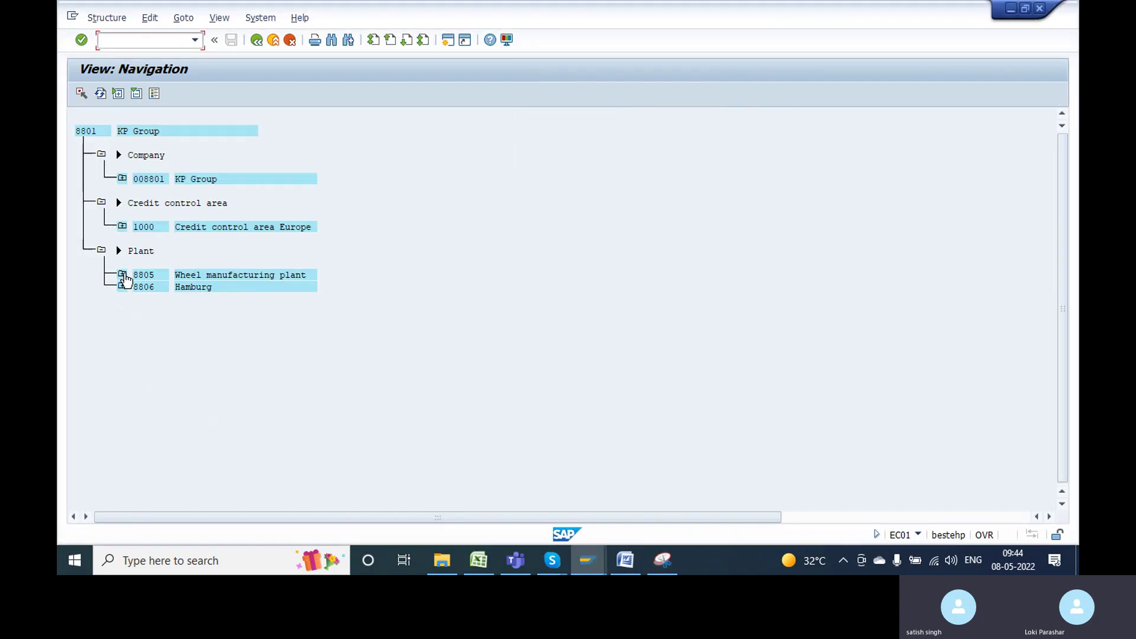
Expand plants 8805 and 8806 and browse entries like Warehouse W1 and External Repair
click(122, 274)
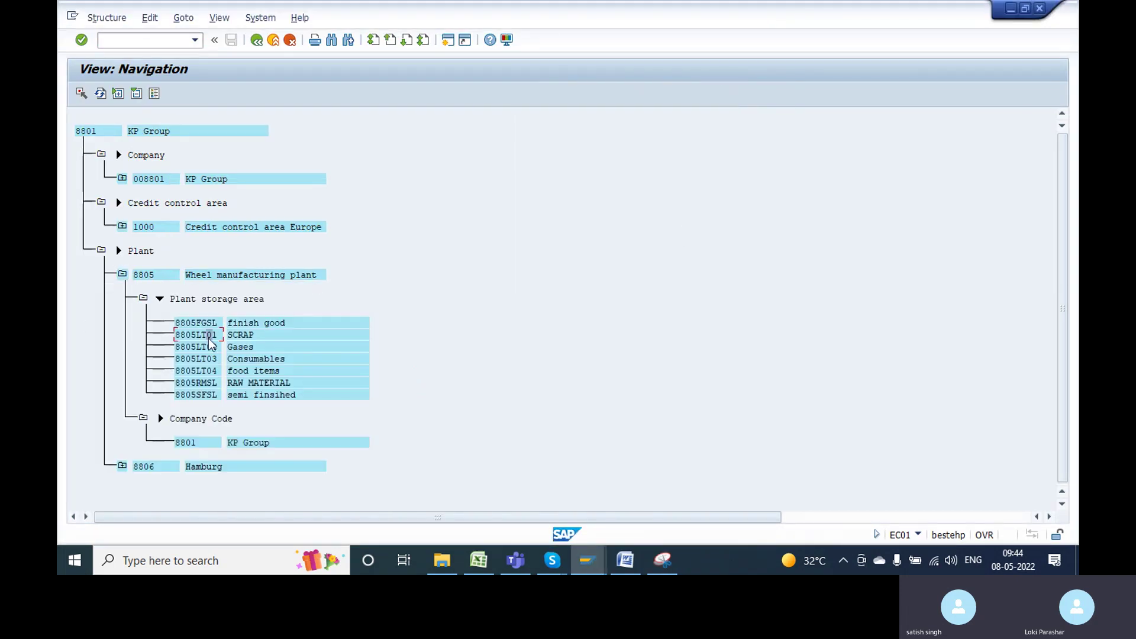
click(208, 372)
click(122, 466)
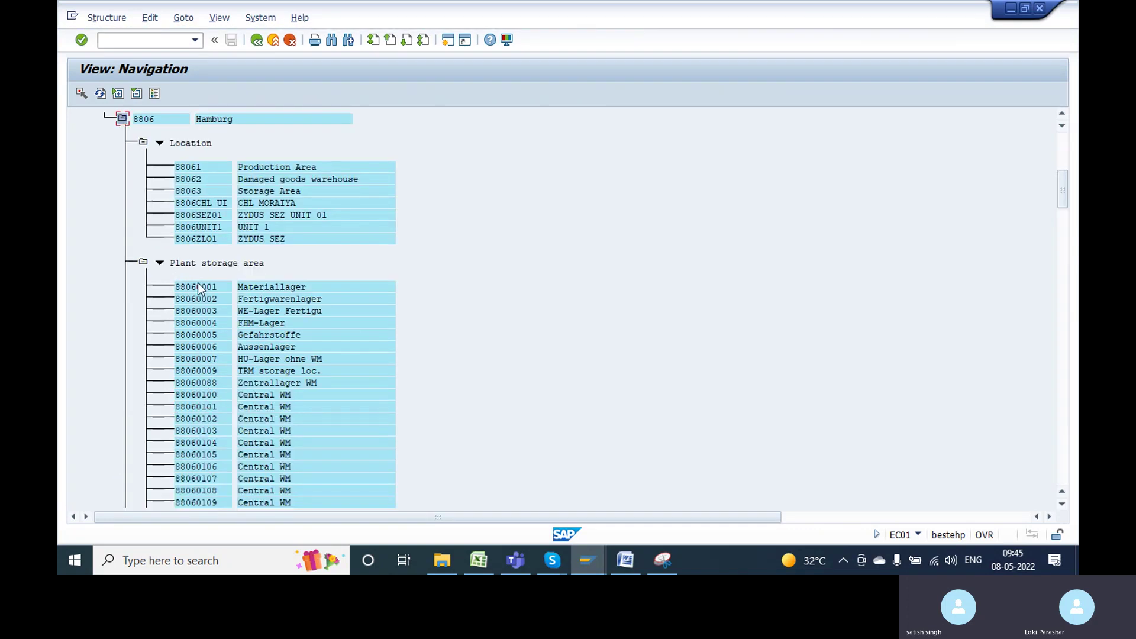
scroll(220, 370, down, 2)
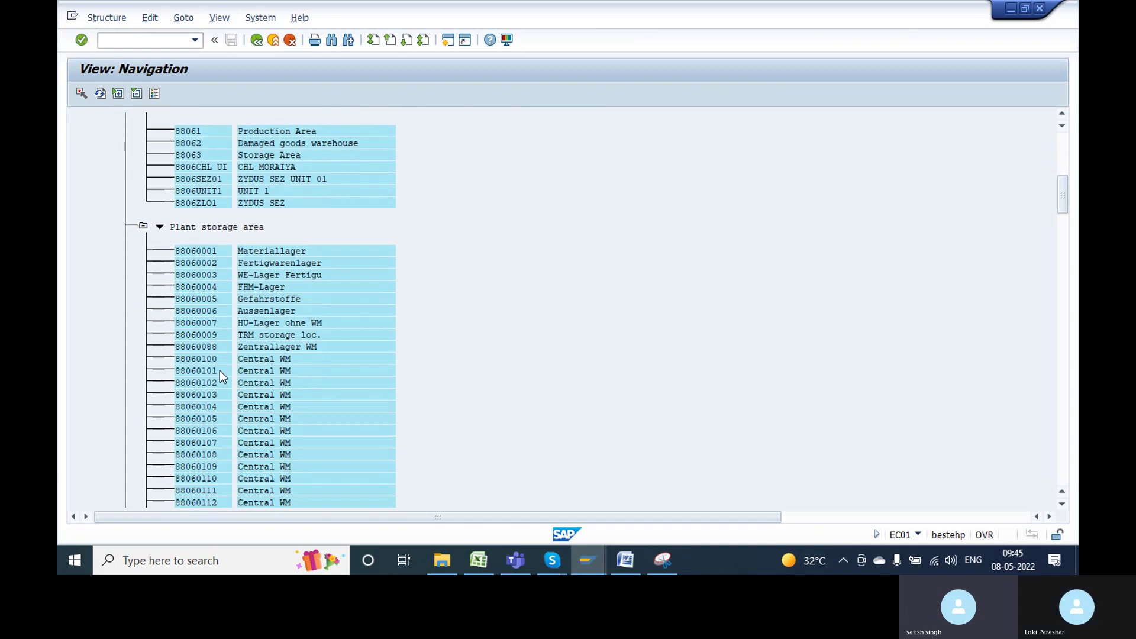
drag(1063, 204, 1063, 395)
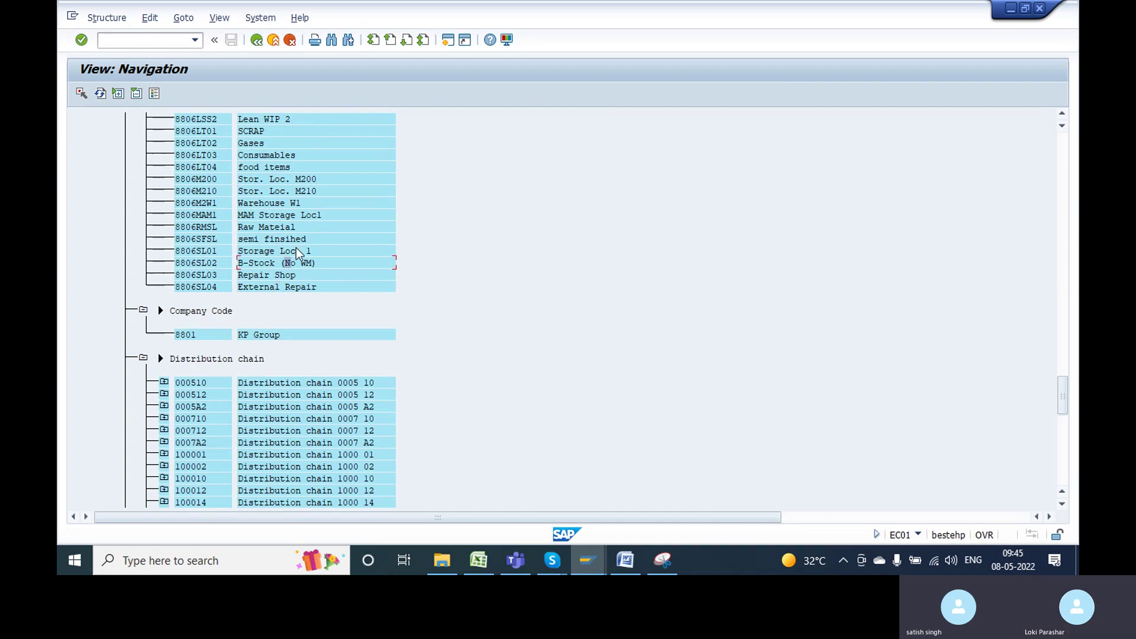
click(290, 203)
click(284, 240)
click(294, 288)
drag(1068, 391, 1050, 172)
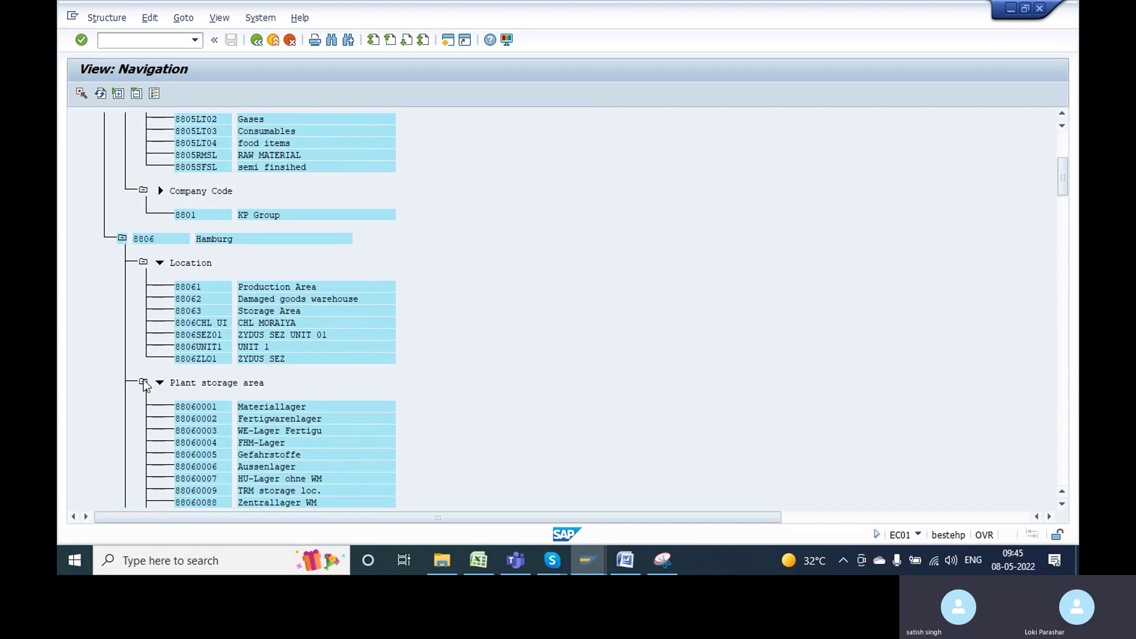
Collapse Hamburg's Plant storage area, Distribution chain, Shipping point and Company Code nodes
click(144, 383)
click(144, 441)
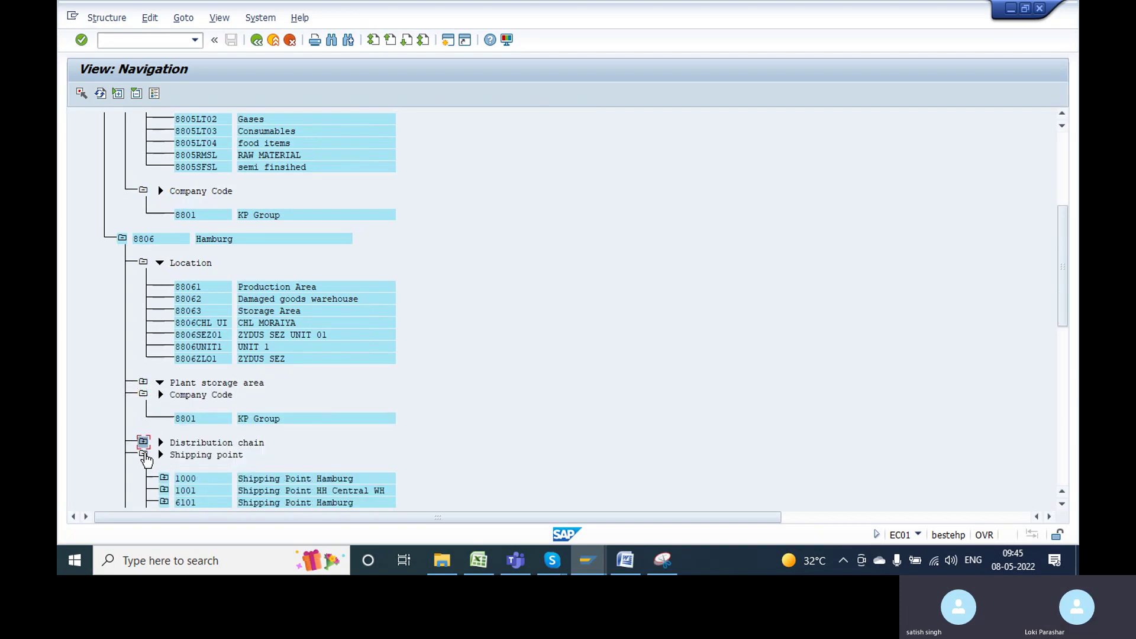
click(143, 454)
click(144, 393)
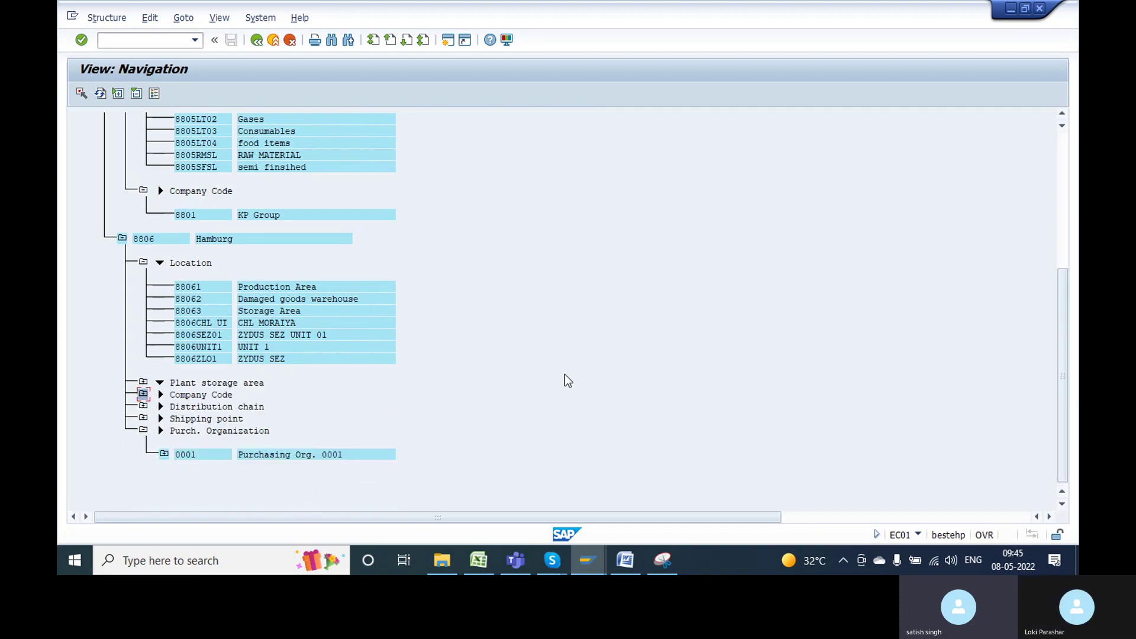
click(662, 559)
click(664, 566)
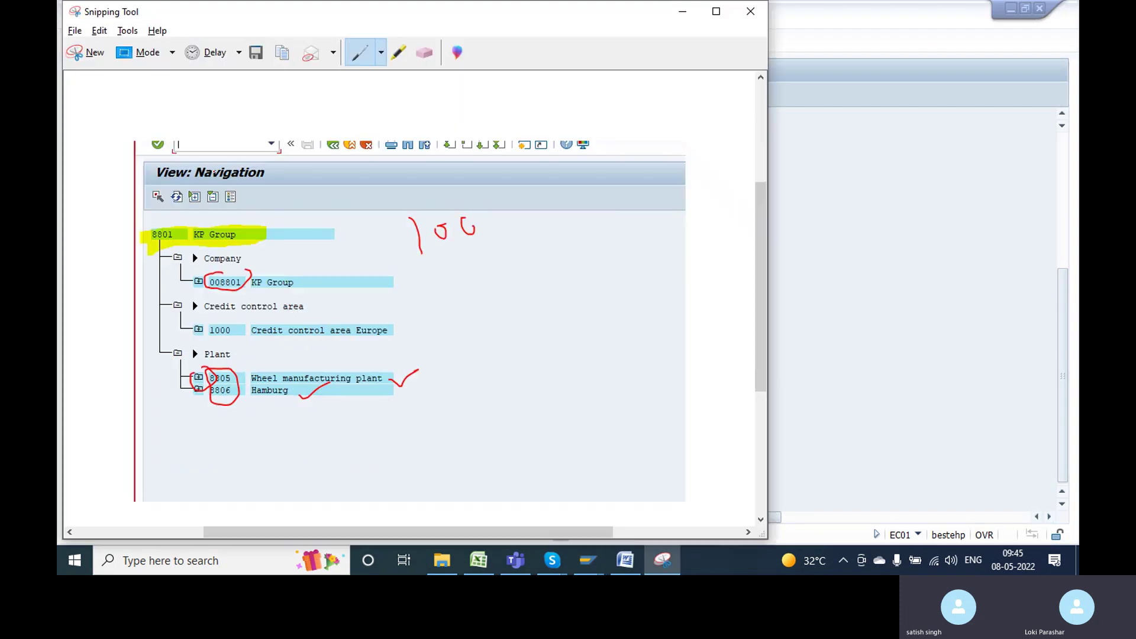
Snip Hamburg's sub-nodes and highlight Distribution chain, Shipping point and Purch. Organization
click(86, 52)
drag(488, 132, 59, 503)
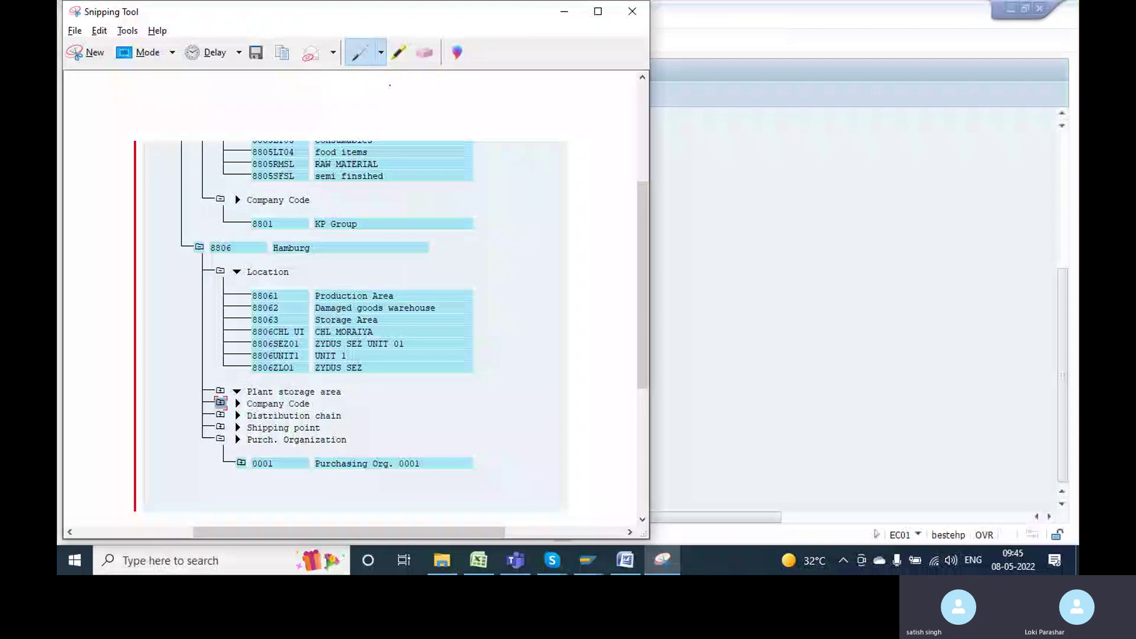
click(399, 53)
drag(256, 415, 323, 427)
drag(250, 440, 349, 440)
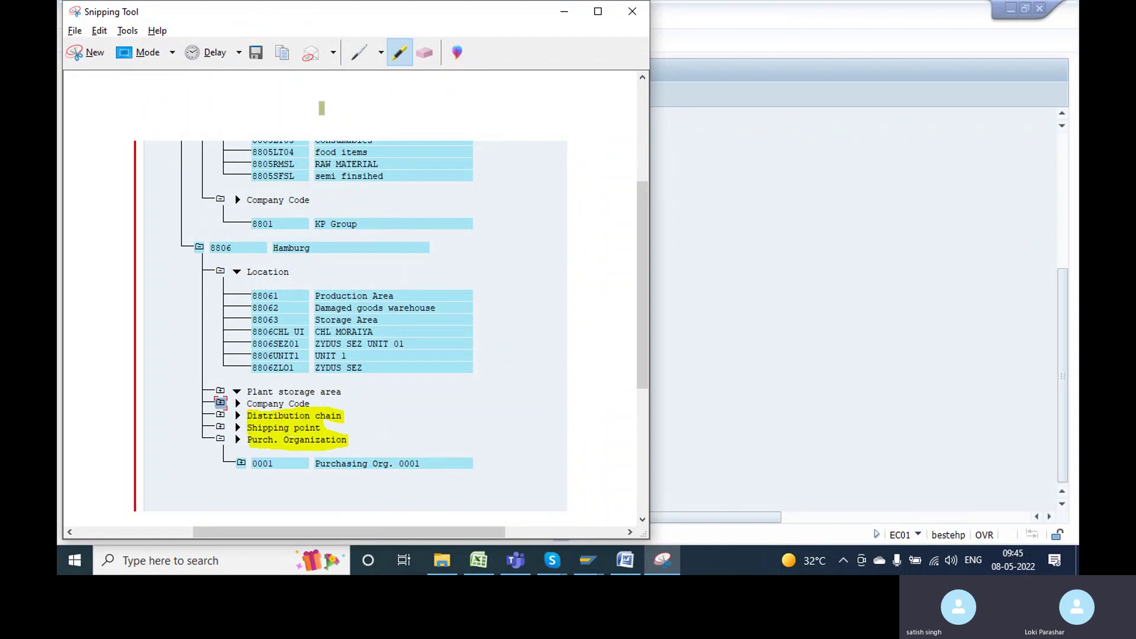
Add handwritten red notes beside KP Group, then collapse Hamburg's Location node in SAP
click(359, 54)
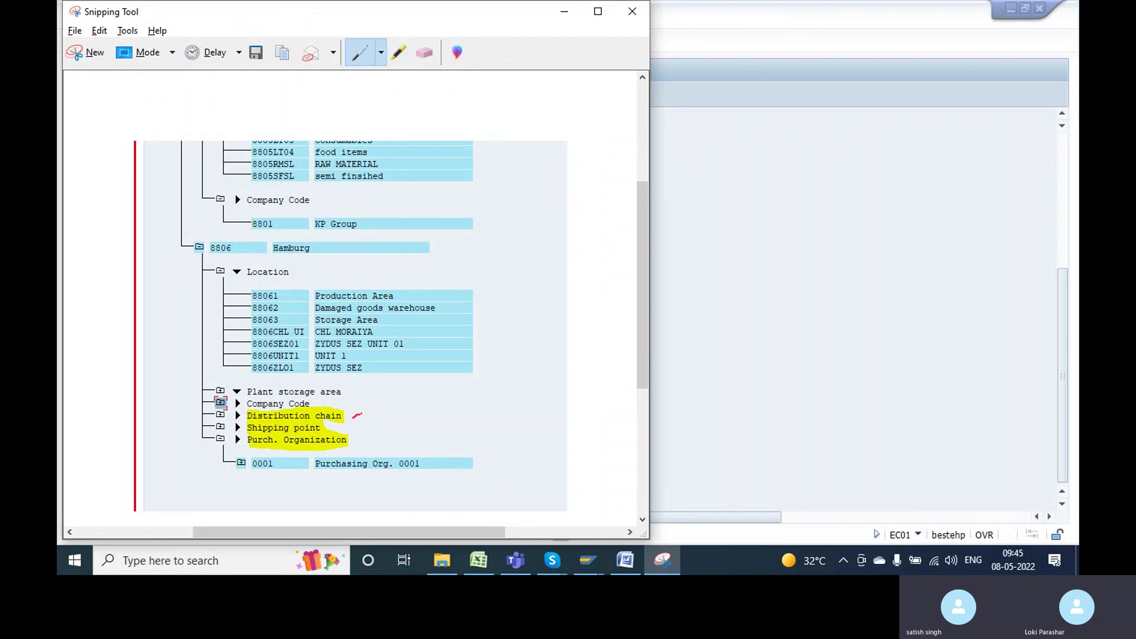
drag(462, 251, 517, 217)
mouse_move(516, 202)
mouse_down()
mouse_move(436, 204)
mouse_move(514, 269)
mouse_move(512, 201)
mouse_up()
drag(517, 265, 522, 277)
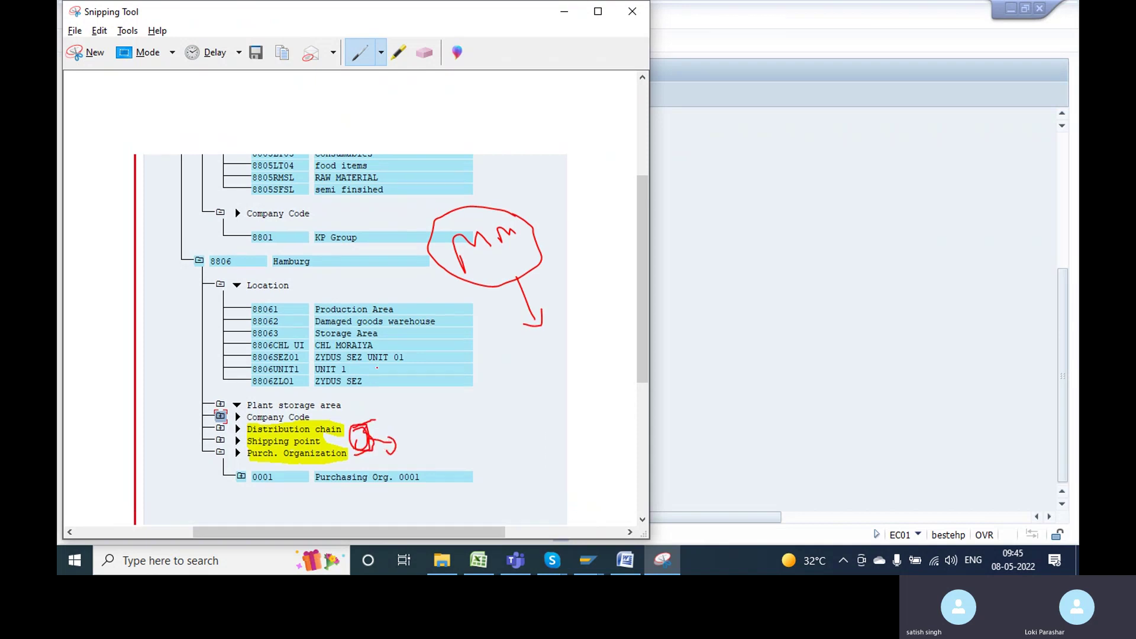
click(893, 197)
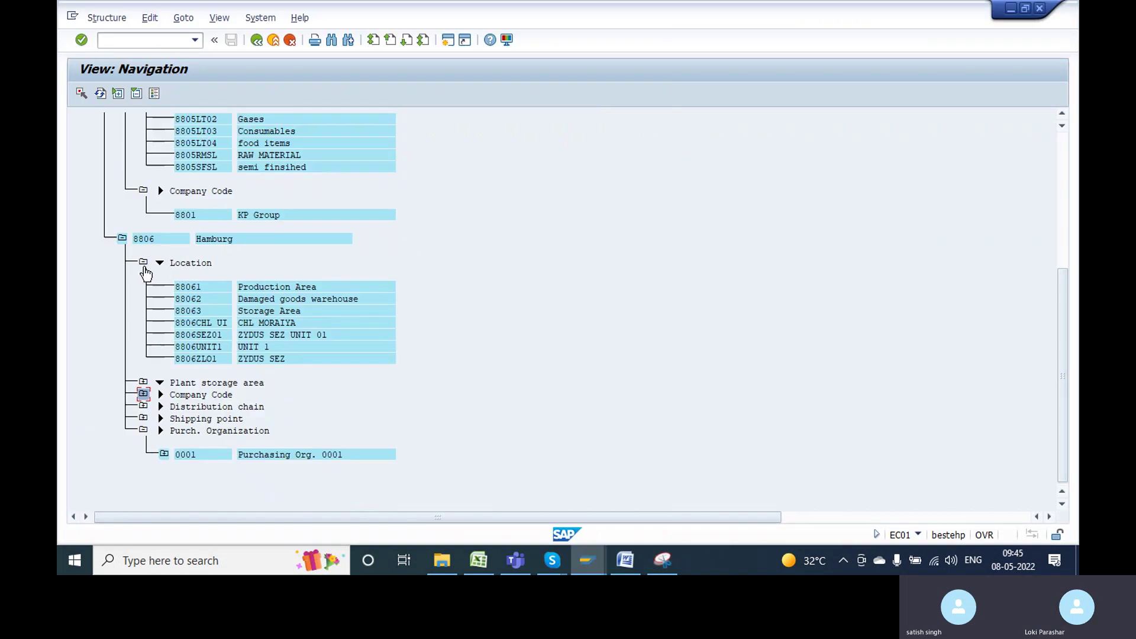
click(143, 263)
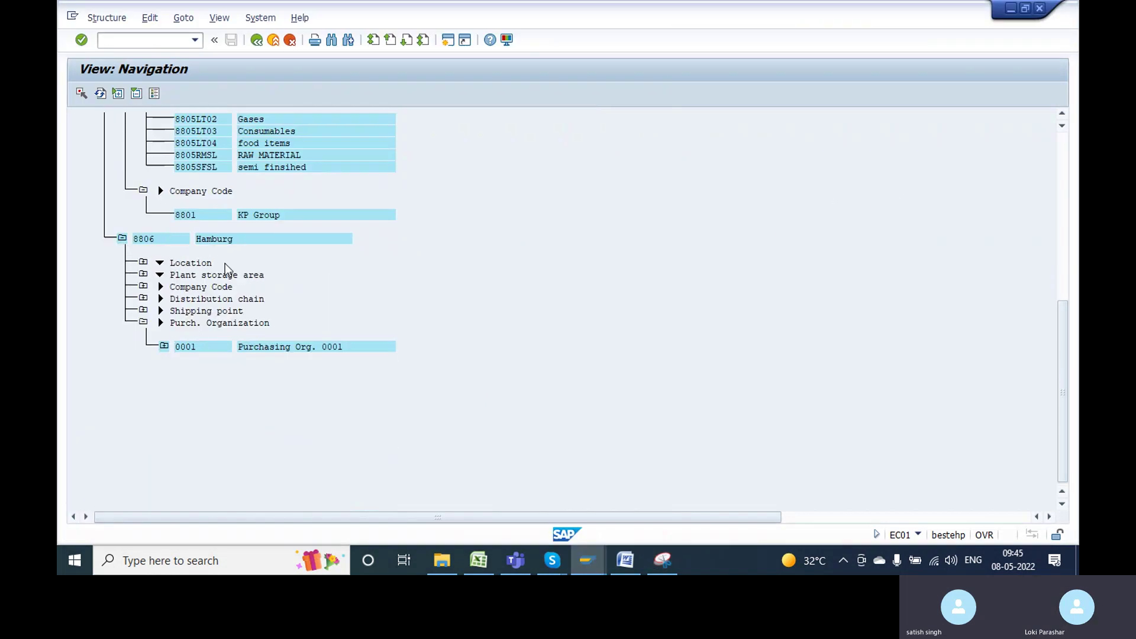
scroll(225, 268, up, 2)
Collapse 8805's Company Code node, snip the subtree, and highlight 8805's storage location codes
click(143, 238)
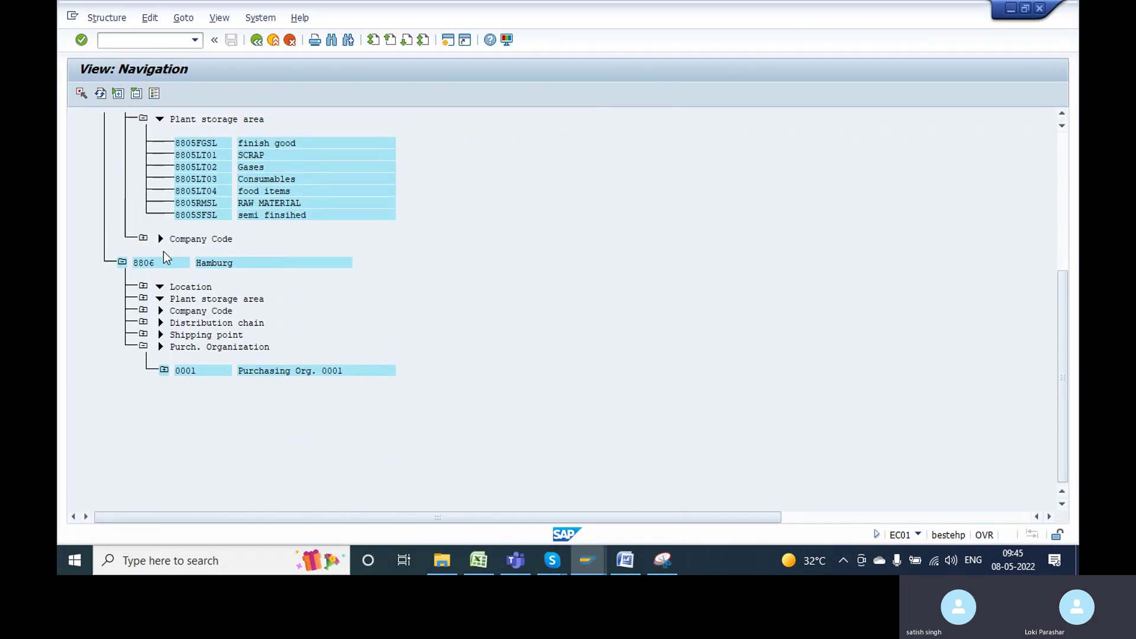
scroll(268, 208, up, 1)
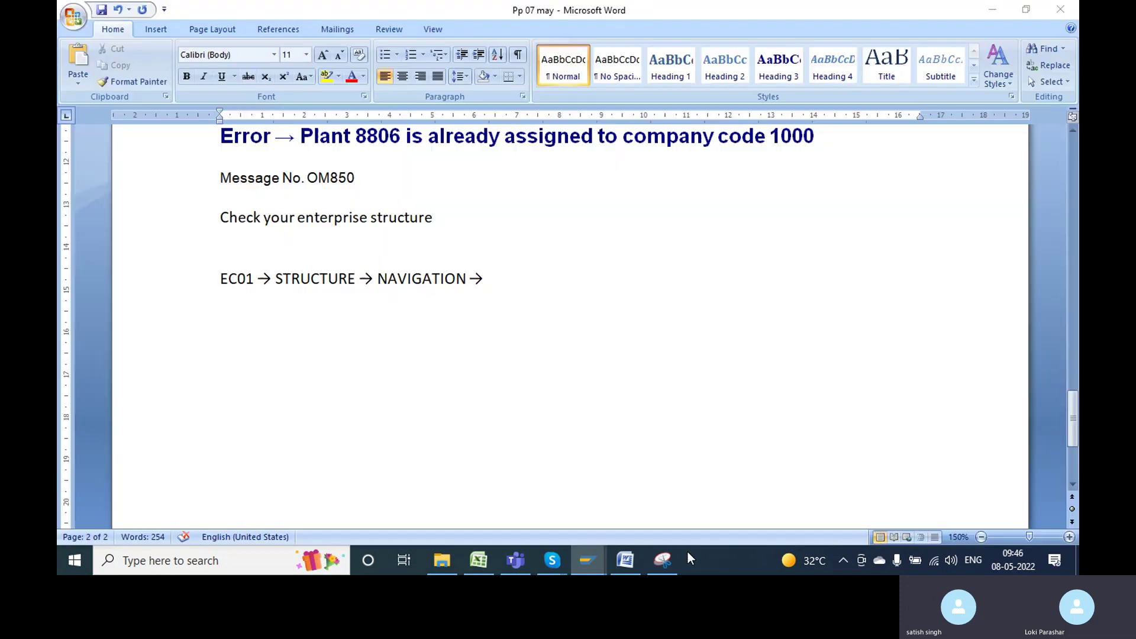
click(669, 562)
click(669, 562)
click(999, 17)
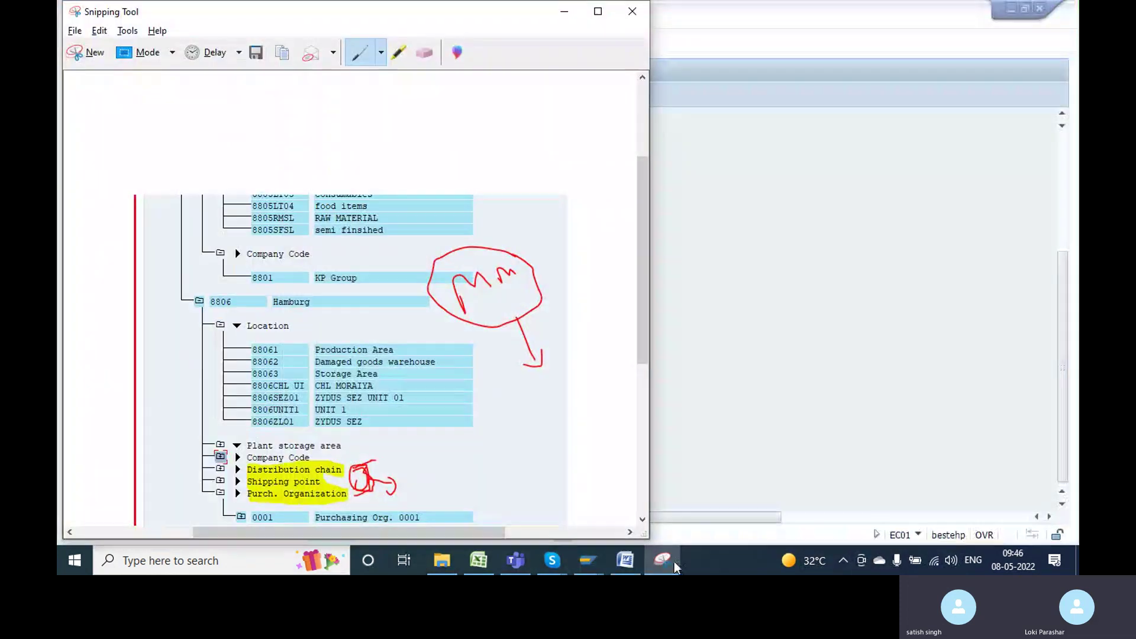
click(89, 57)
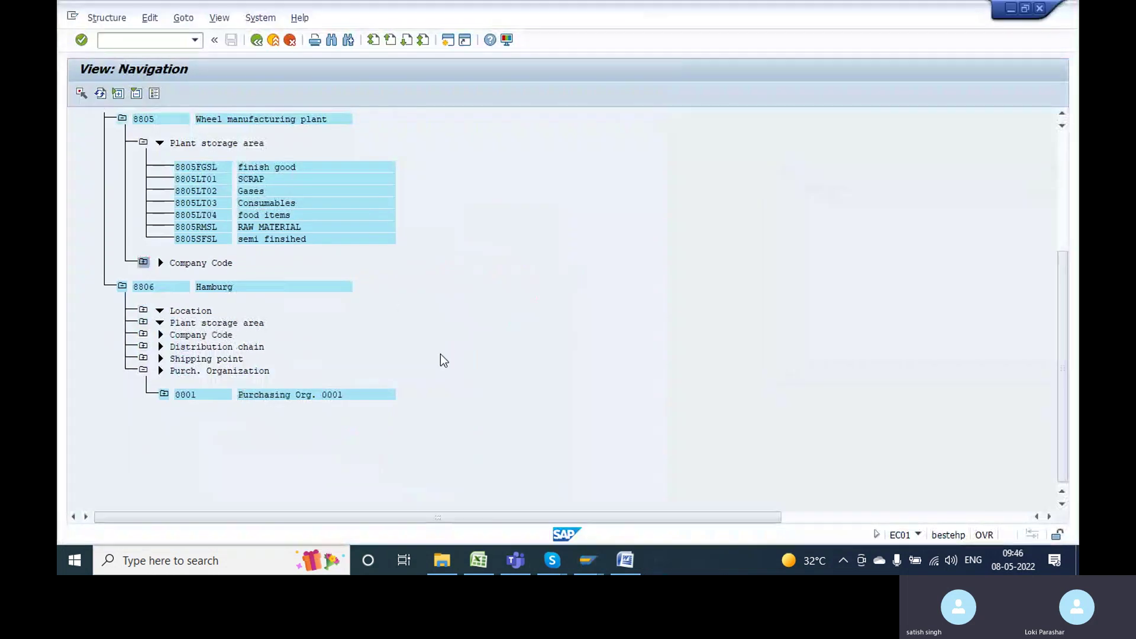
drag(534, 442, 84, 105)
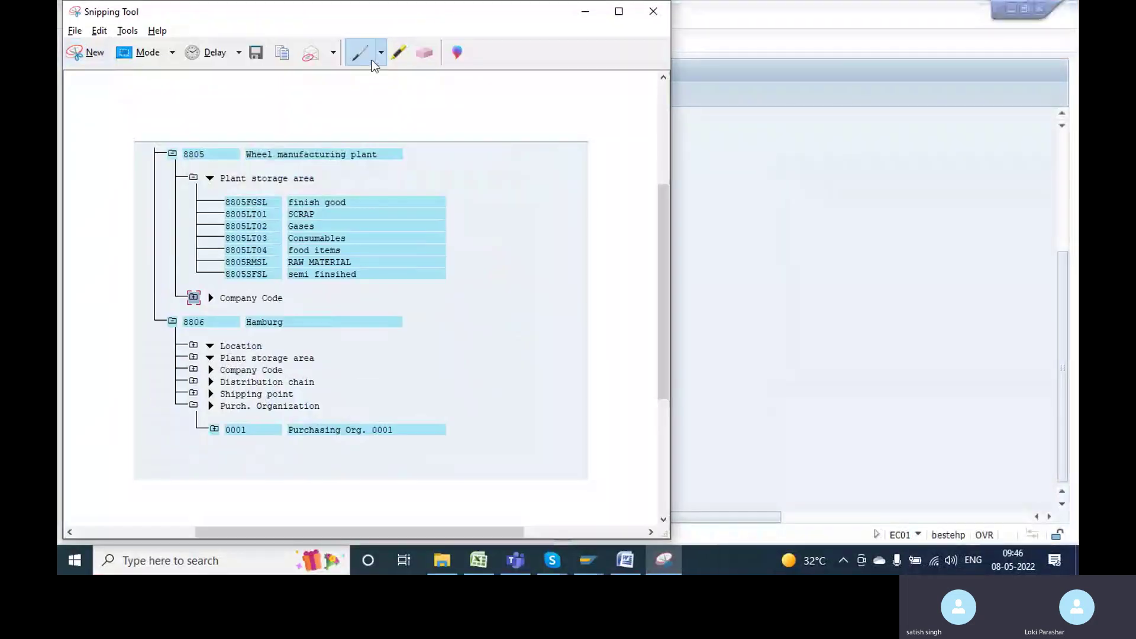
click(399, 52)
mouse_move(221, 204)
mouse_down()
mouse_move(227, 225)
mouse_move(270, 238)
mouse_move(220, 255)
mouse_move(277, 276)
mouse_move(269, 238)
mouse_up()
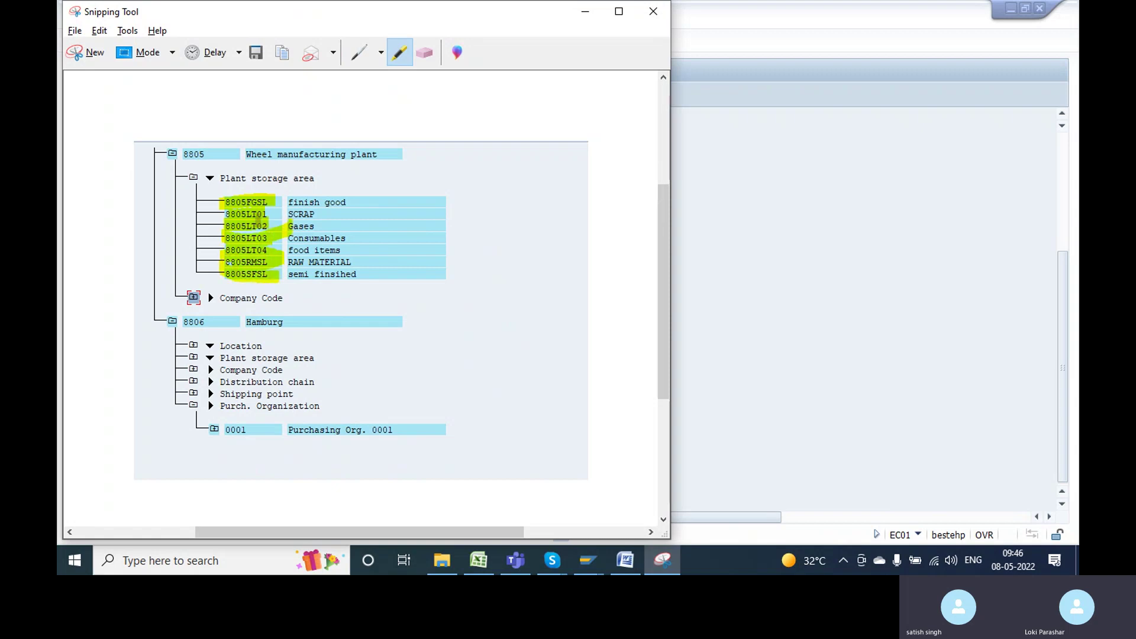
Collapse 8805's Plant storage area, then plants 8805 and 8806 Hamburg
click(836, 223)
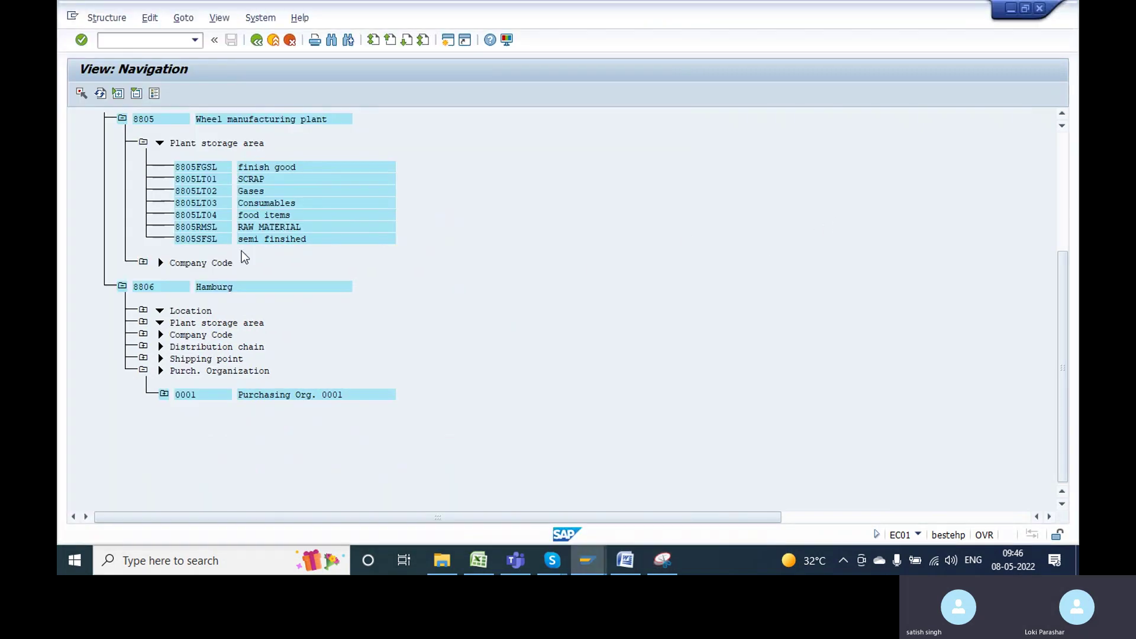
scroll(242, 251, up, 1)
click(666, 561)
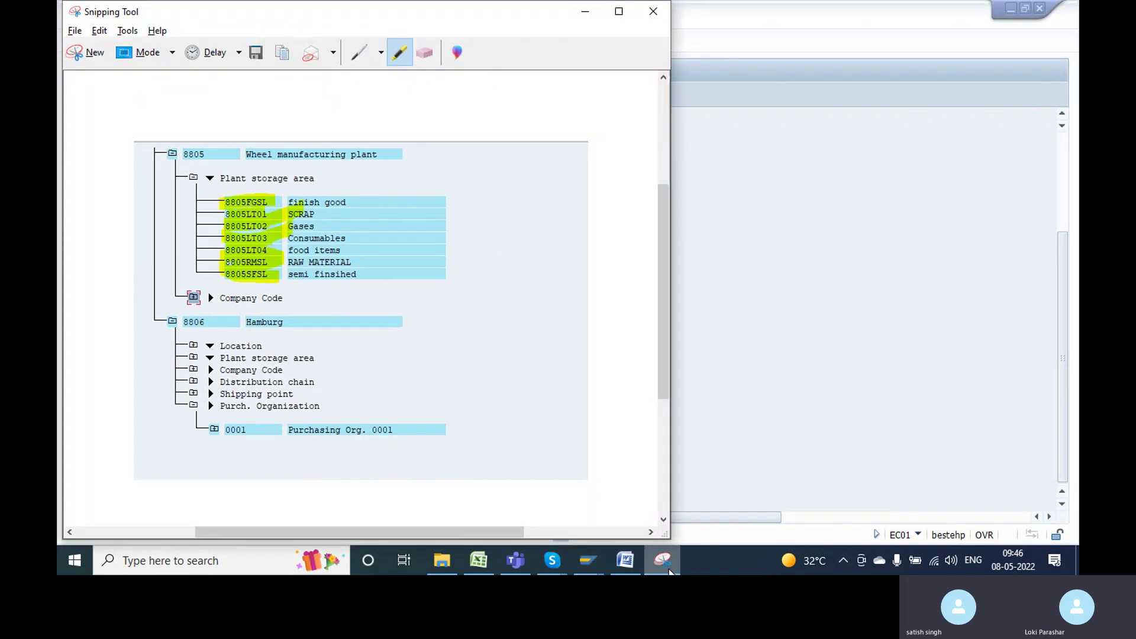
click(779, 258)
click(143, 166)
click(121, 143)
click(122, 155)
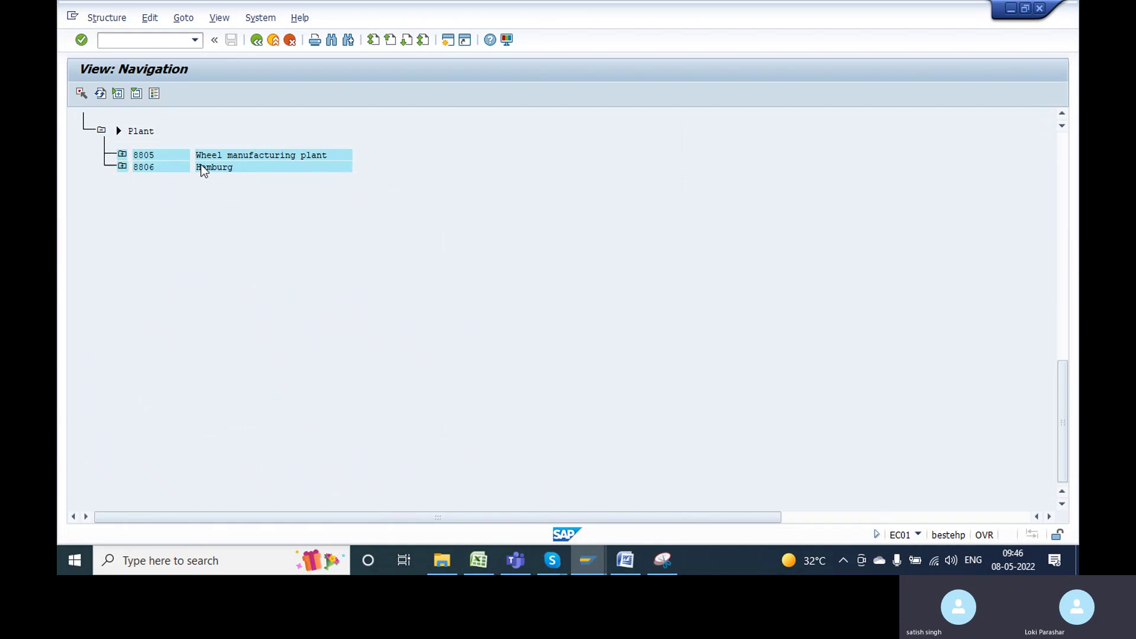
Collapse the Credit control area, Plant and Company nodes of the 8801 KP Group tree
scroll(201, 169, up, 3)
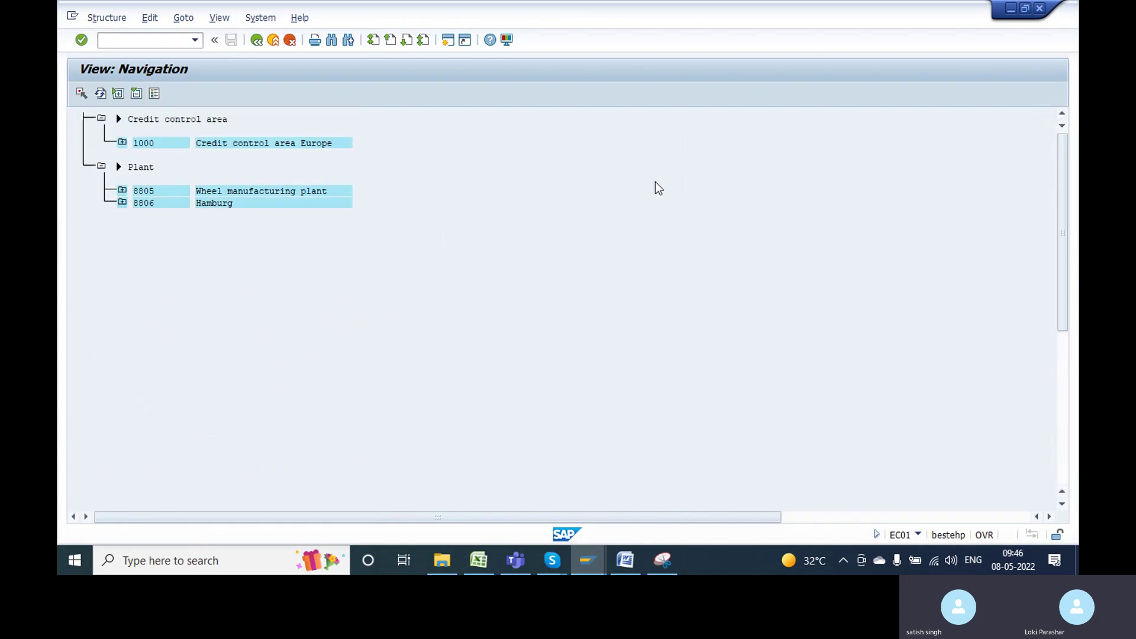
scroll(996, 146, up, 2)
click(161, 287)
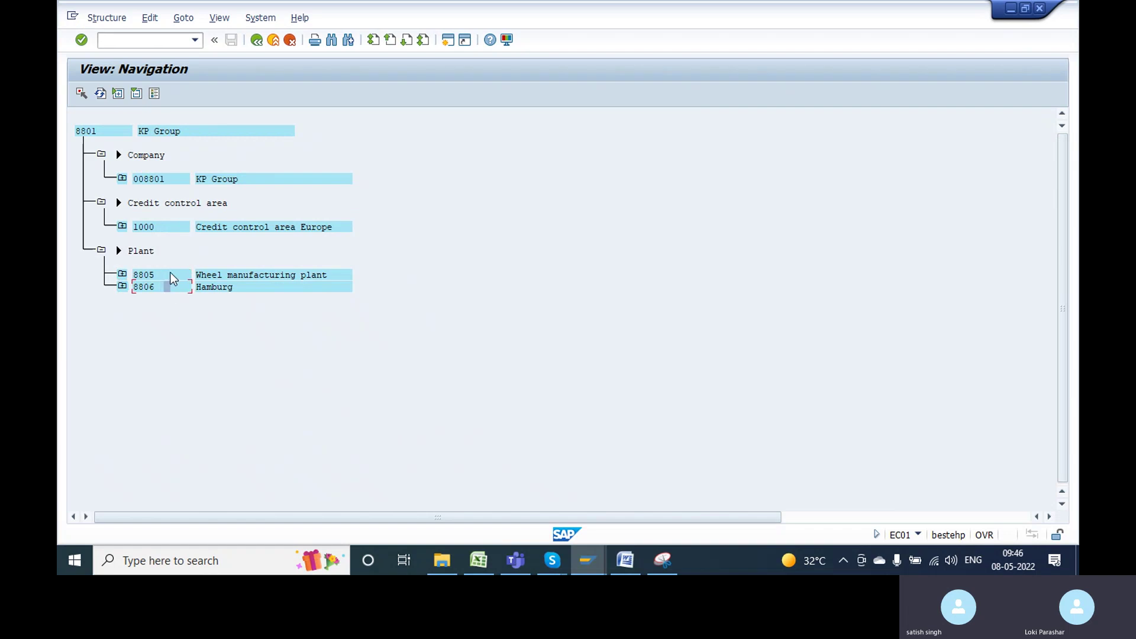
click(107, 211)
click(102, 203)
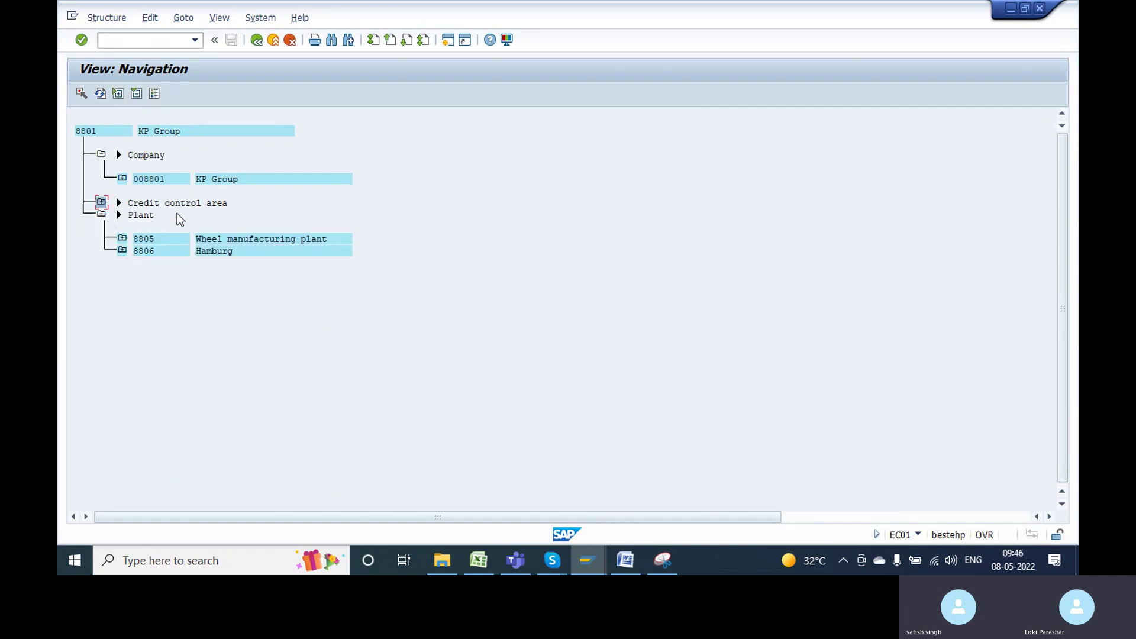
click(102, 214)
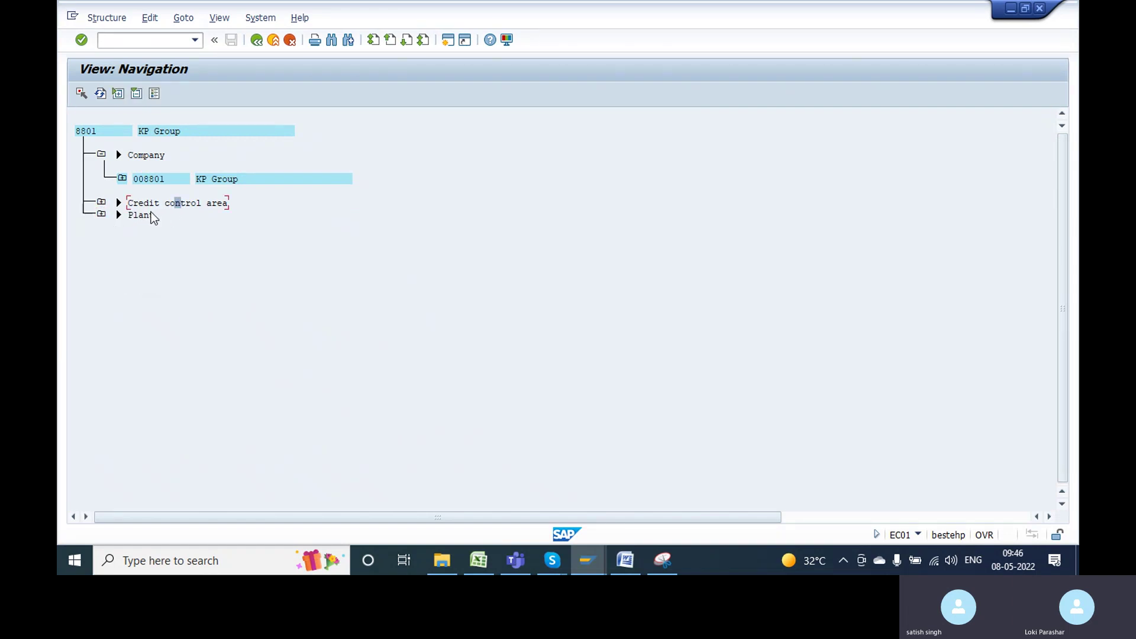
click(102, 154)
click(135, 180)
click(166, 132)
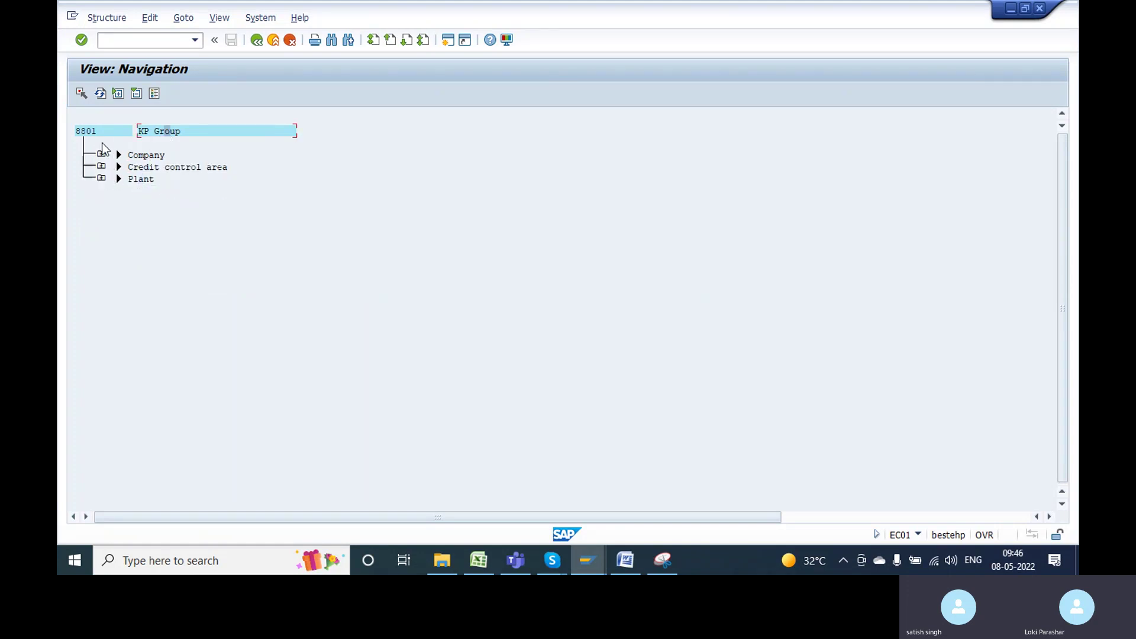
Re-expand Company 008801 down to company code 8801 KP Group
click(101, 154)
click(122, 179)
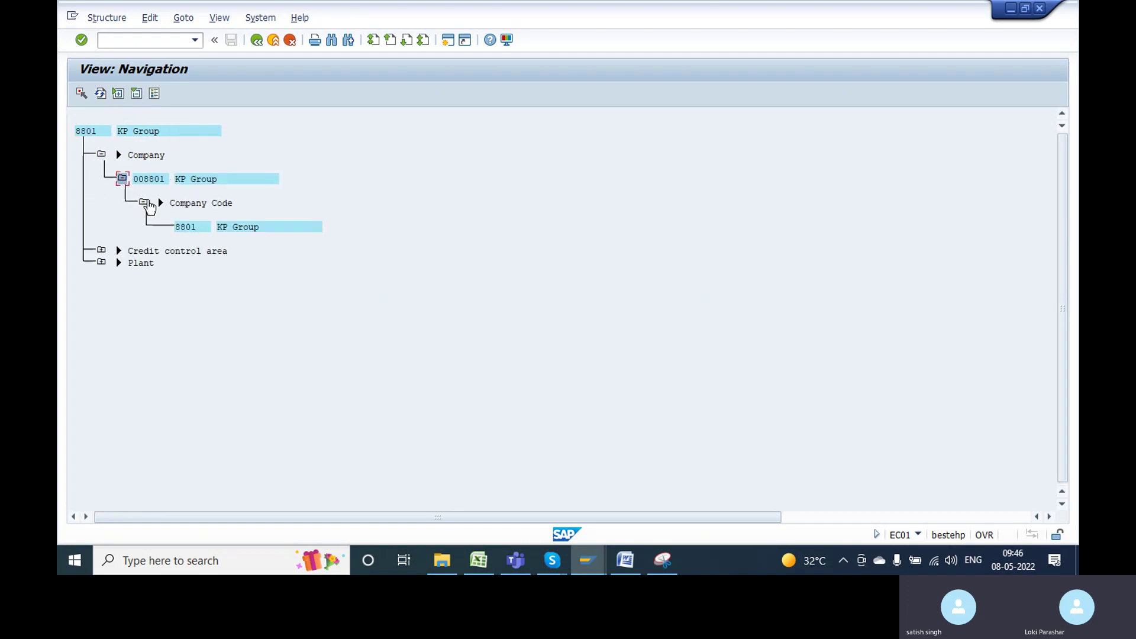
click(143, 201)
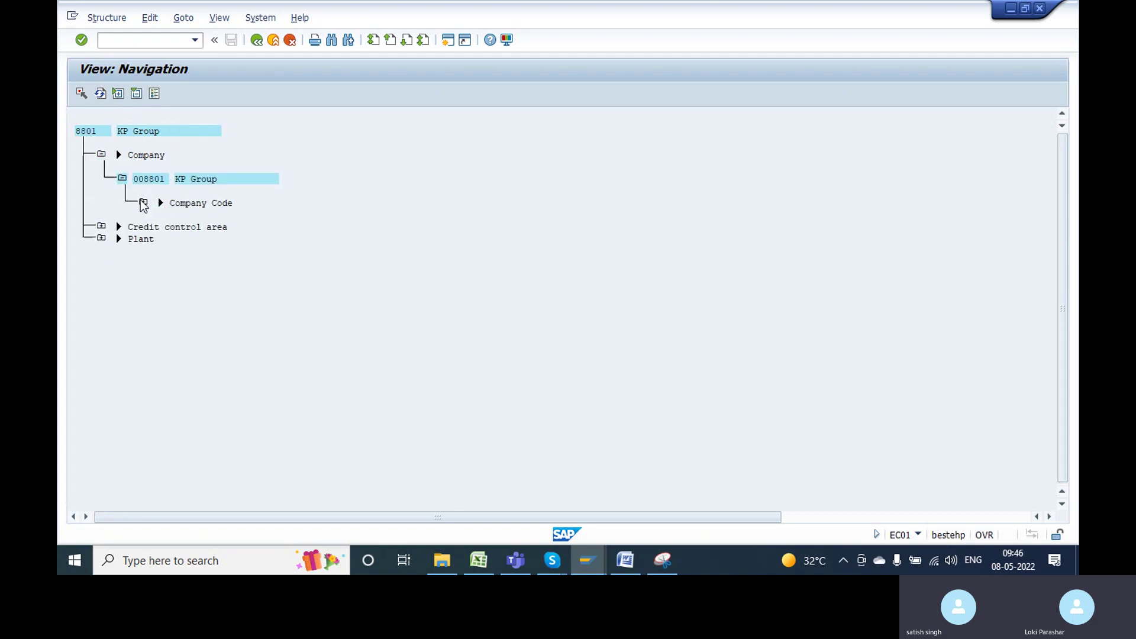
click(144, 202)
Open credit control area 1000 Credit control area Europe, browse company code 0001, then fold it
click(101, 251)
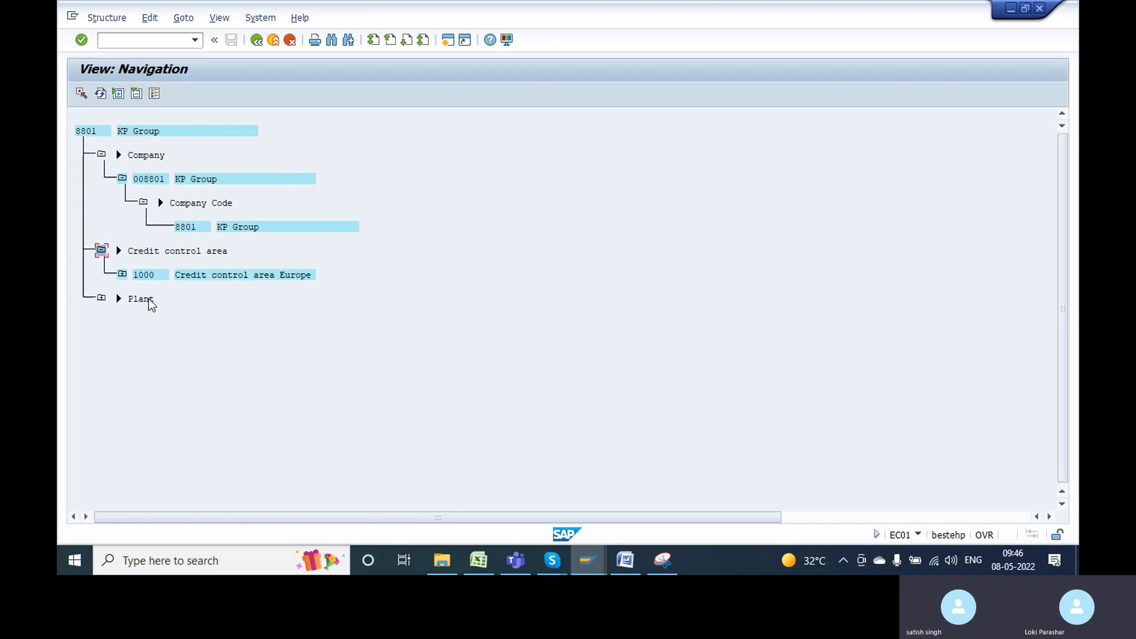
double_click(252, 275)
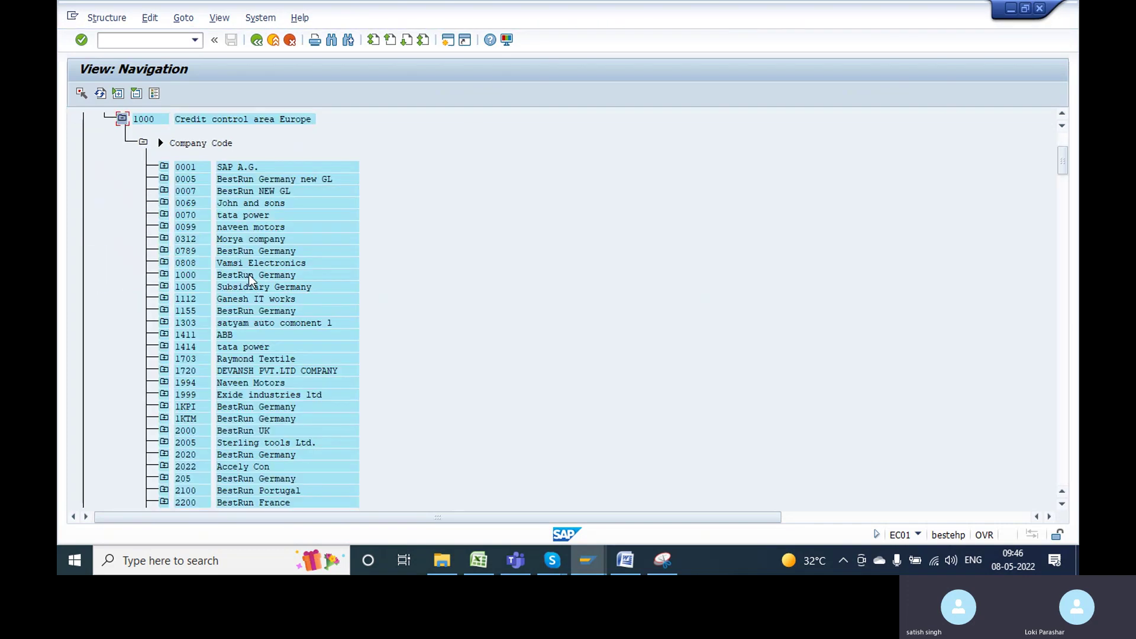
click(256, 226)
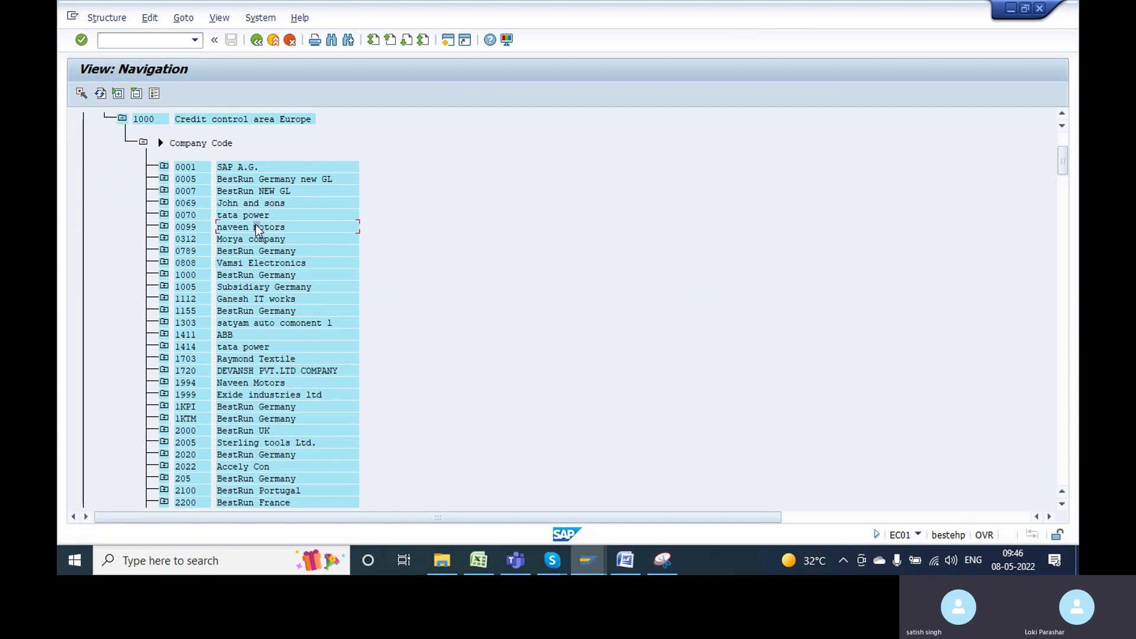
click(164, 167)
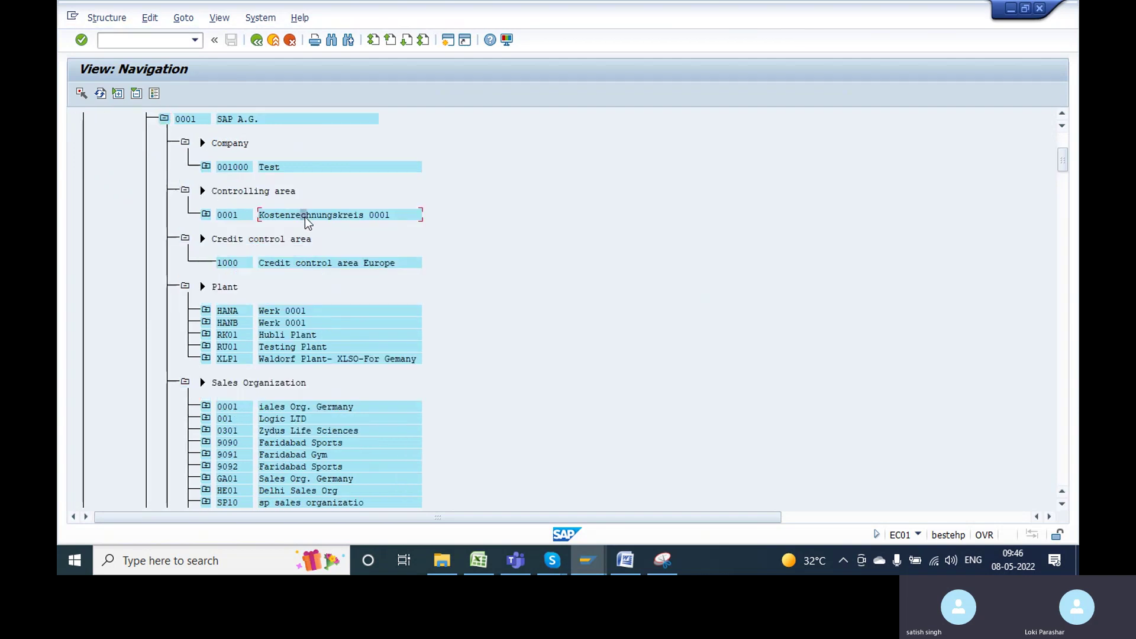
click(303, 262)
click(163, 119)
scroll(153, 190, up, 1)
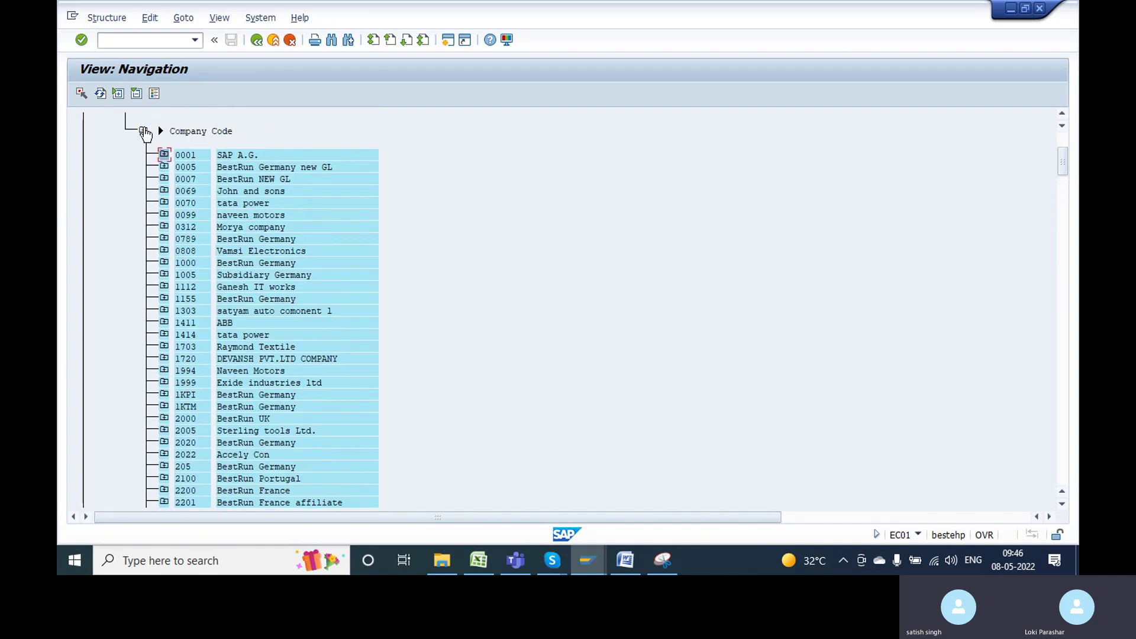
click(144, 130)
scroll(152, 219, up, 3)
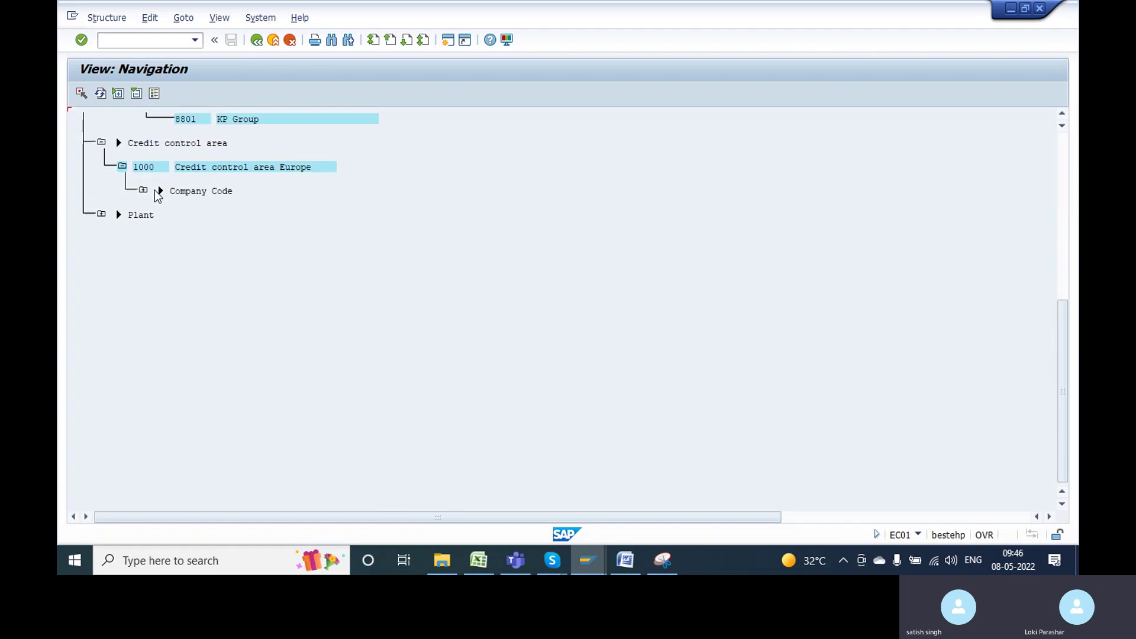
Expand Plant and plant 8805 to show its storage locations and company code 8801 KP Group
click(123, 180)
click(236, 179)
click(266, 179)
click(99, 204)
click(122, 226)
click(215, 264)
click(143, 249)
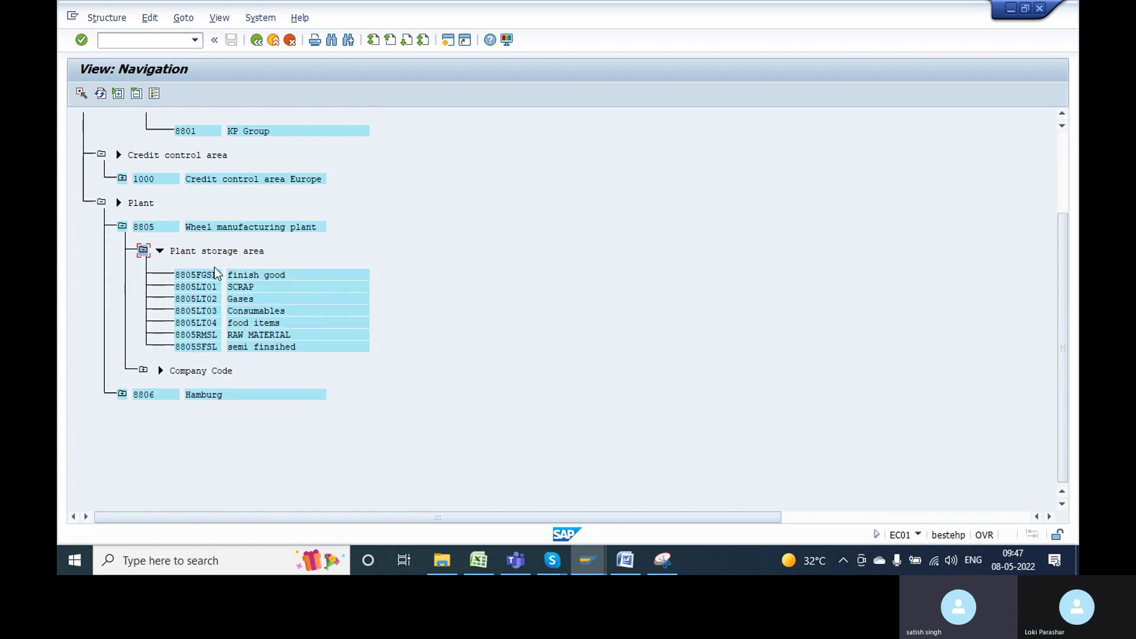
click(143, 370)
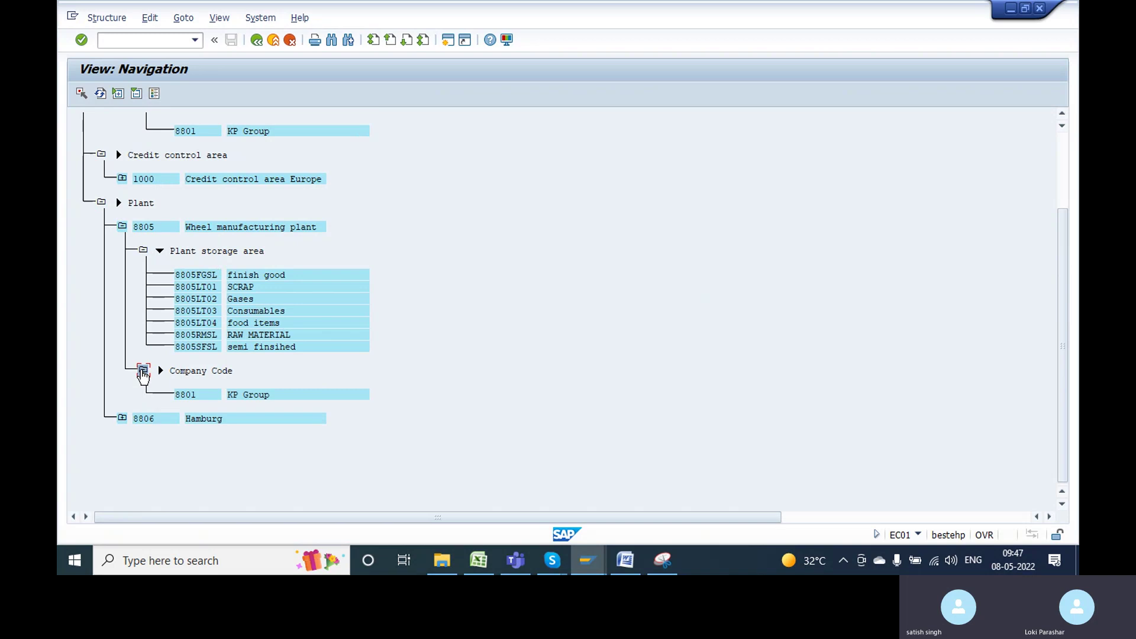
Inspect plant 8806 Hamburg's location, storage-area and distribution-chain nodes, then collapse it and return to Excel
click(123, 418)
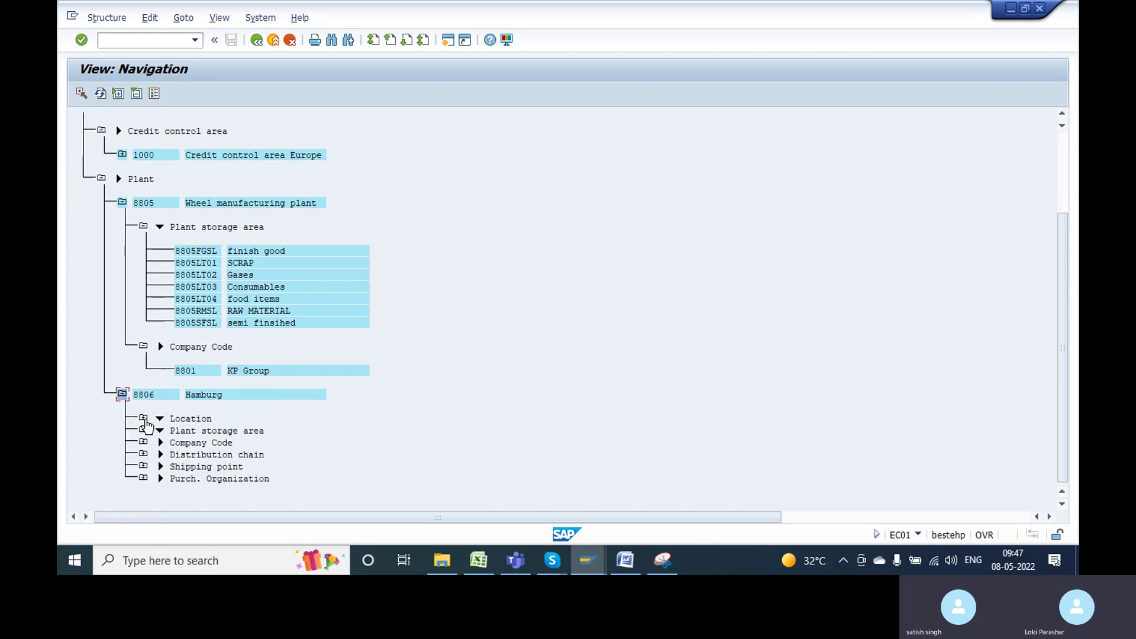
click(146, 419)
click(143, 382)
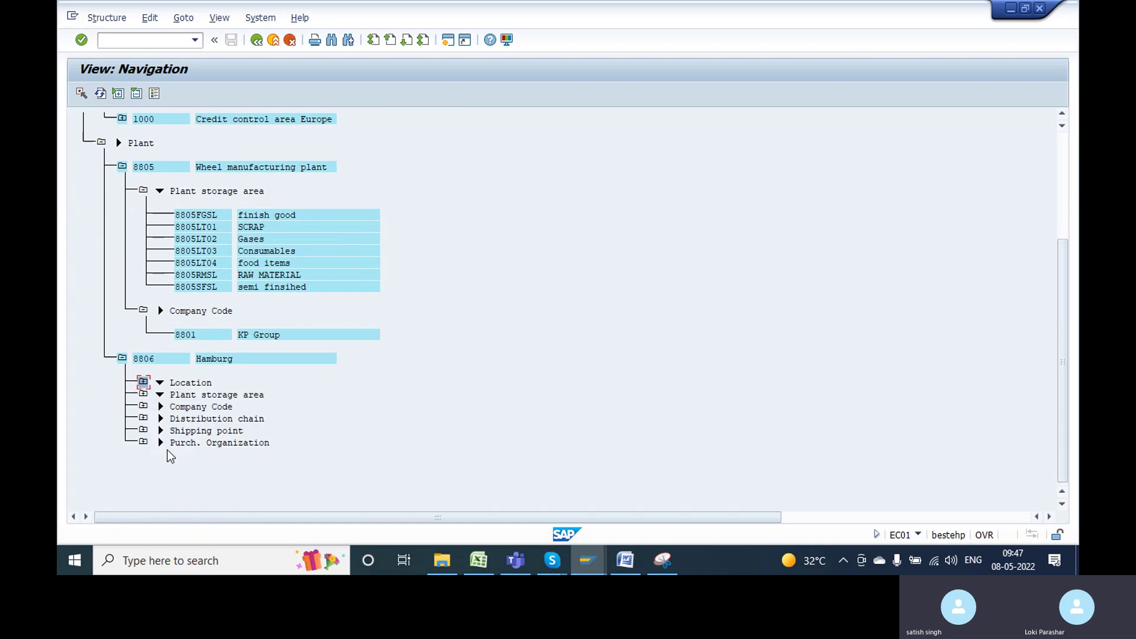
click(143, 394)
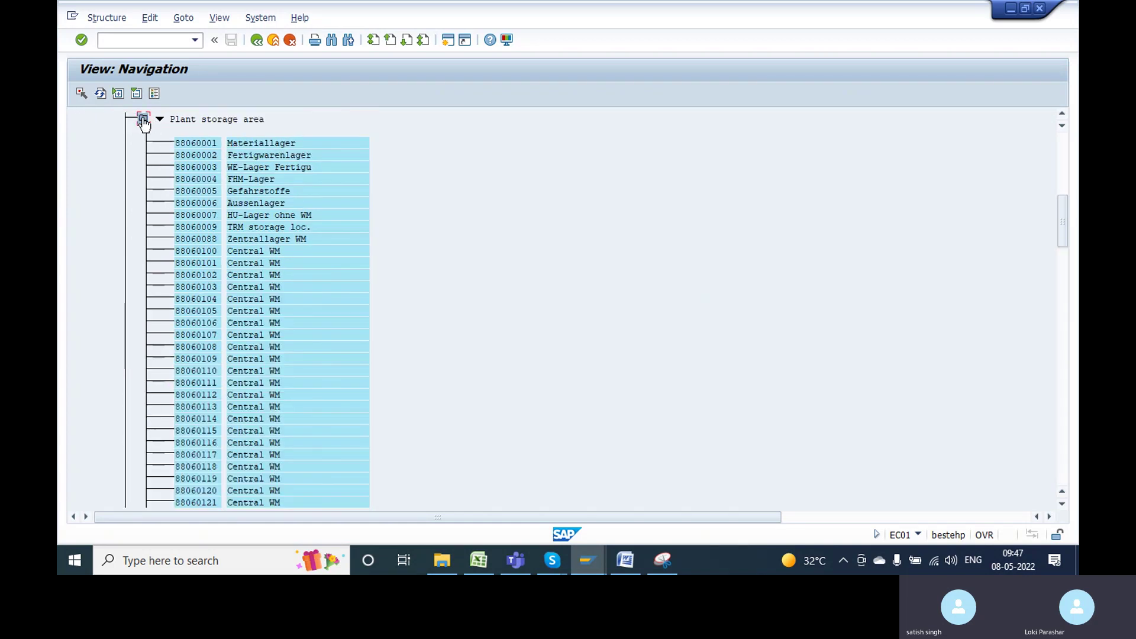
click(143, 119)
click(143, 143)
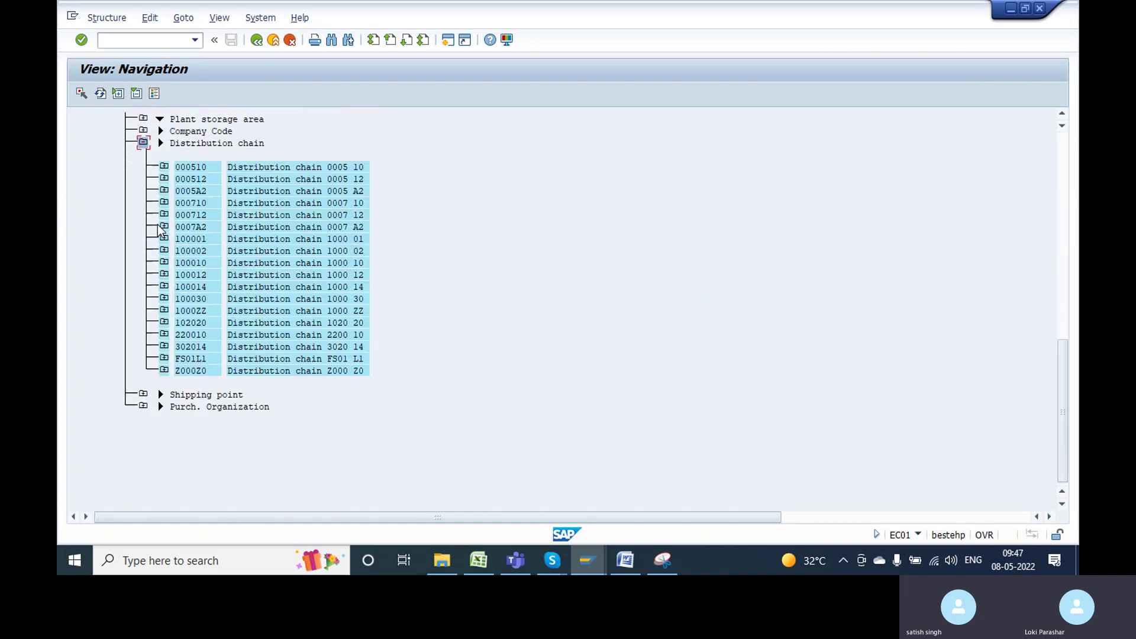
click(143, 155)
scroll(206, 416, up, 2)
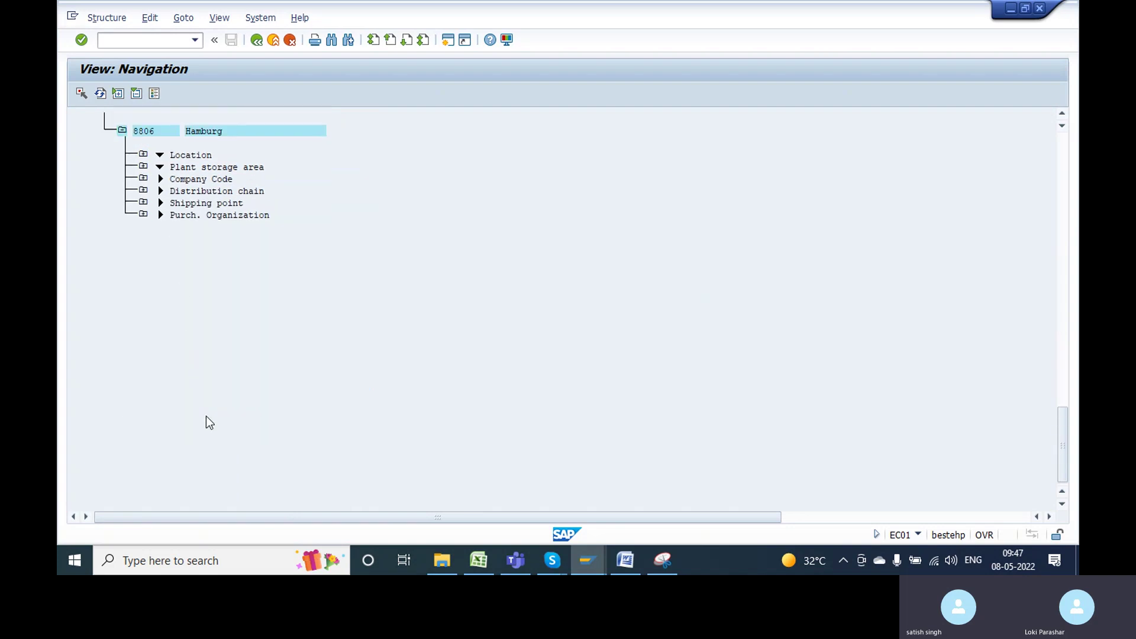
scroll(225, 363, up, 1)
click(122, 166)
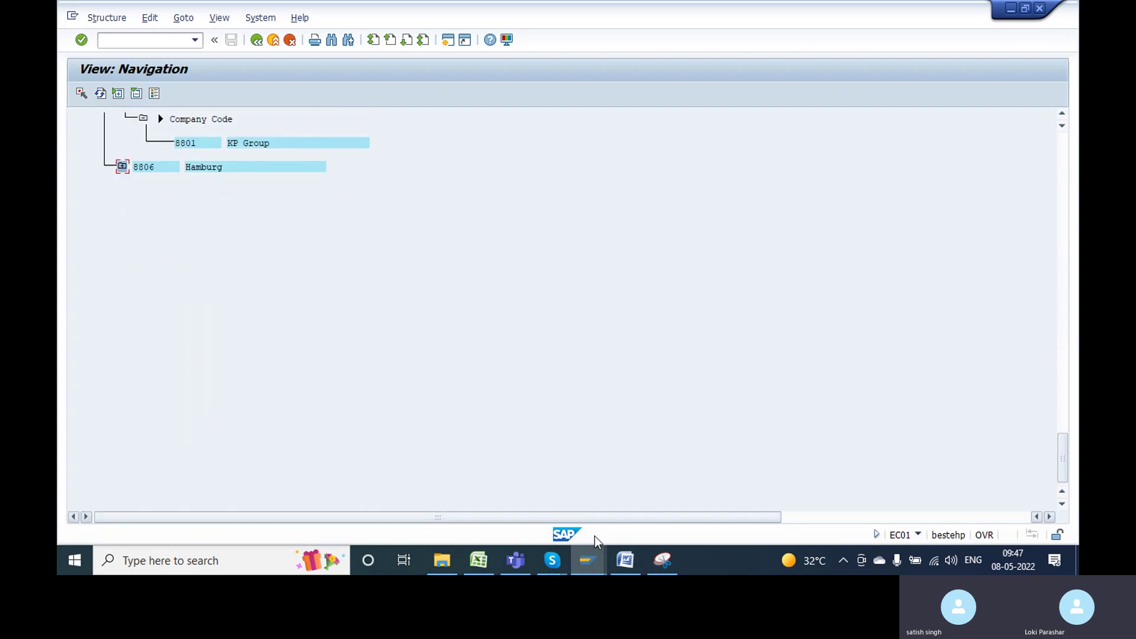
click(478, 560)
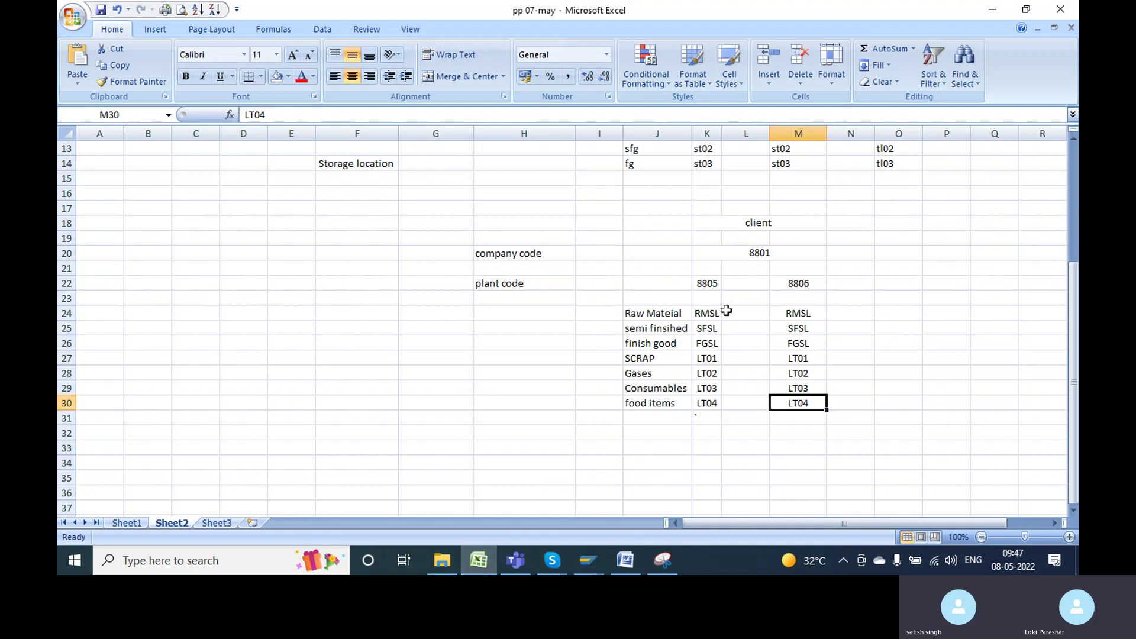
Fill plant code cells K22 (8805) and M22 (8806) with yellow
click(712, 284)
click(288, 76)
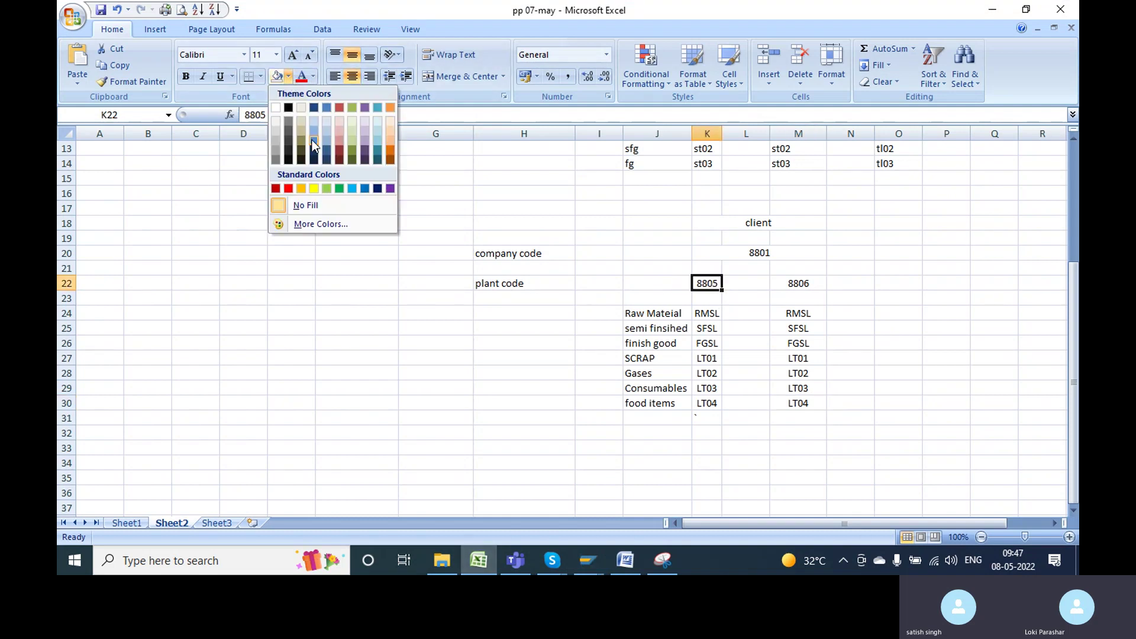
click(319, 191)
click(813, 283)
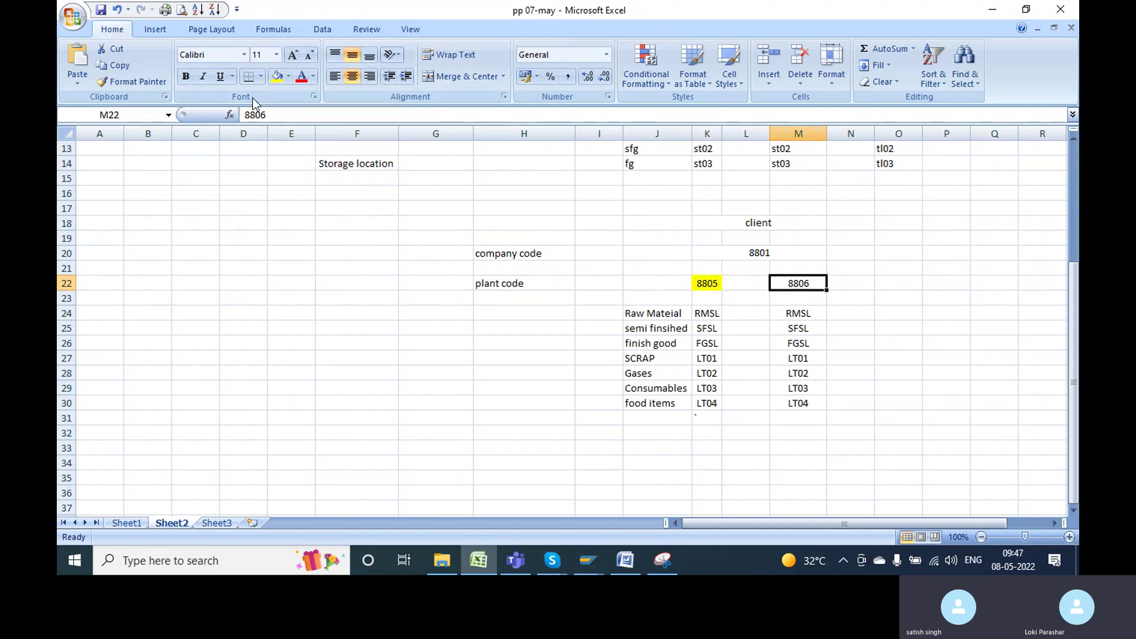
click(278, 76)
Select cells among the storage location codes listed below the plant codes
click(626, 298)
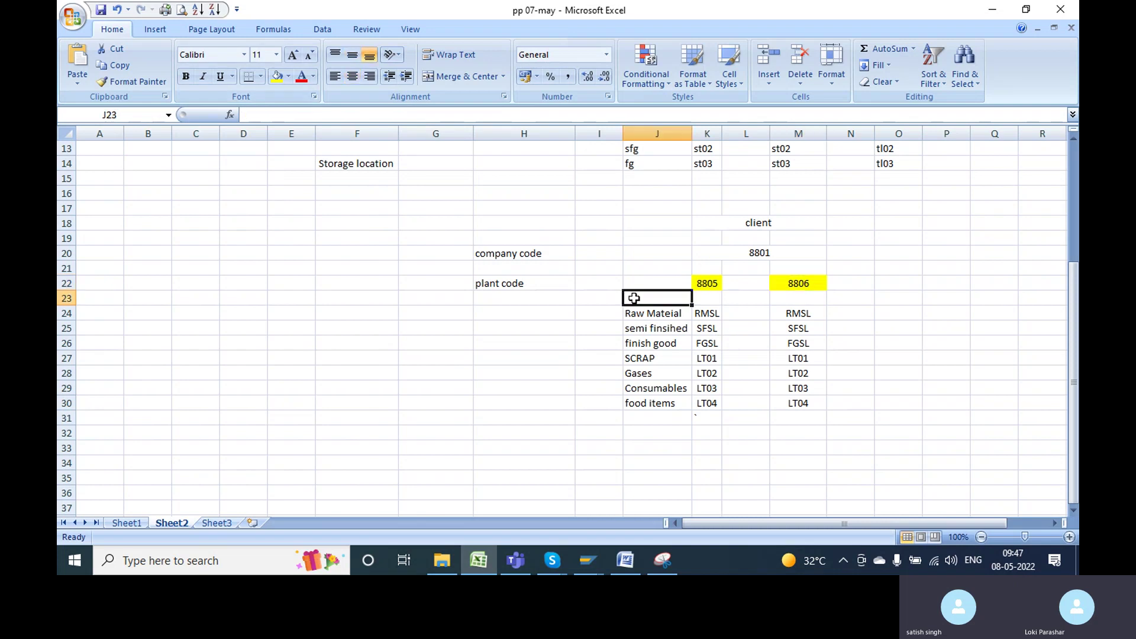
click(864, 299)
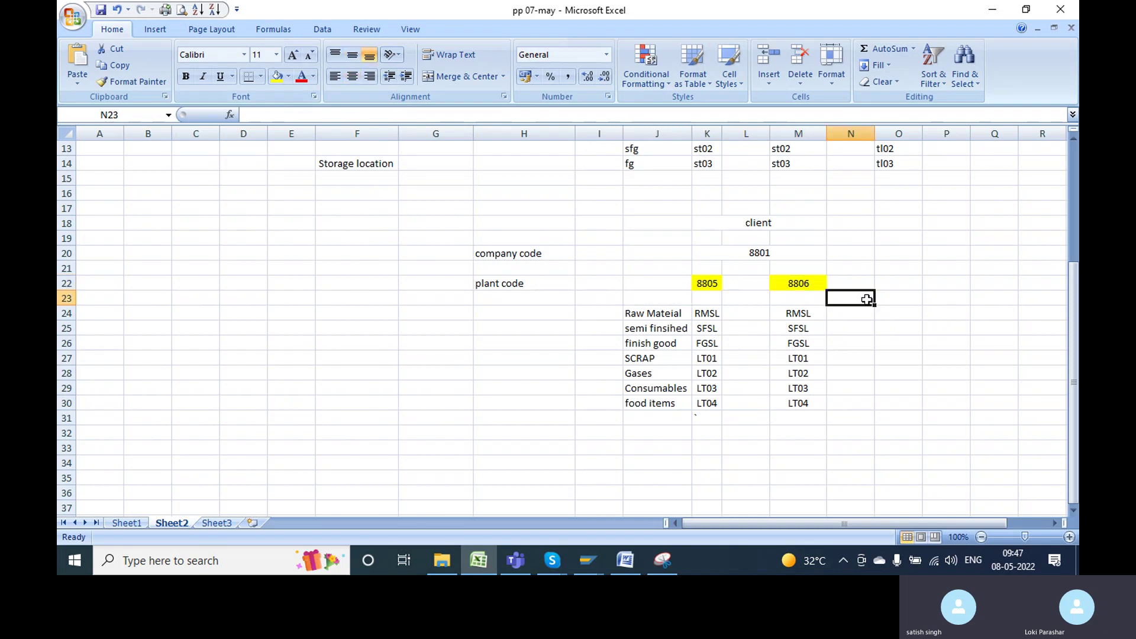
click(706, 314)
click(794, 314)
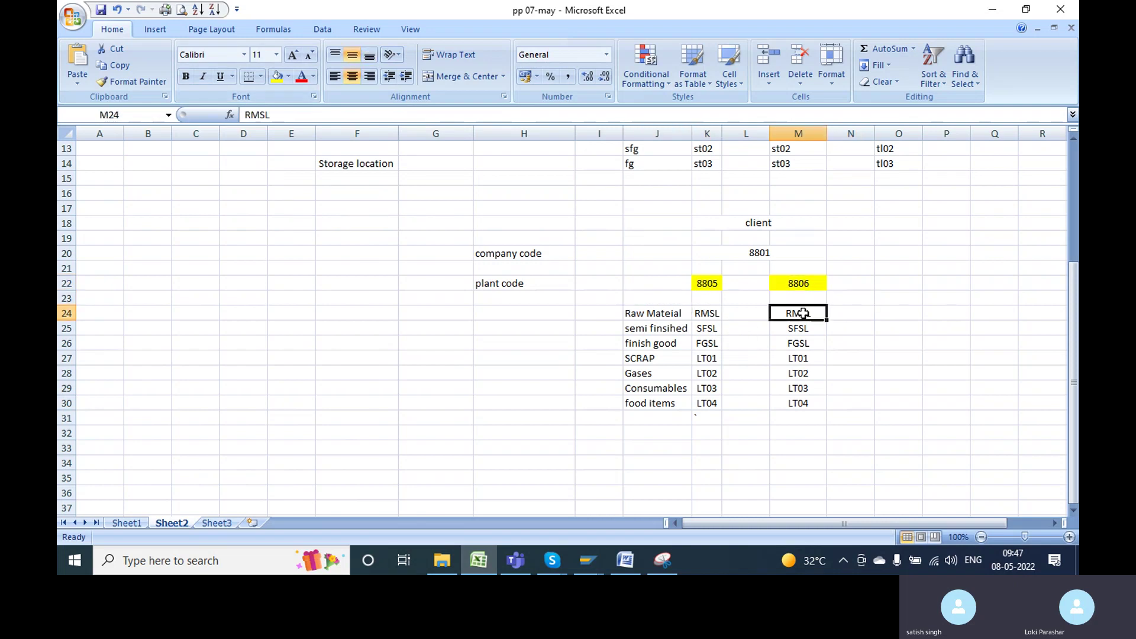
click(705, 310)
click(662, 294)
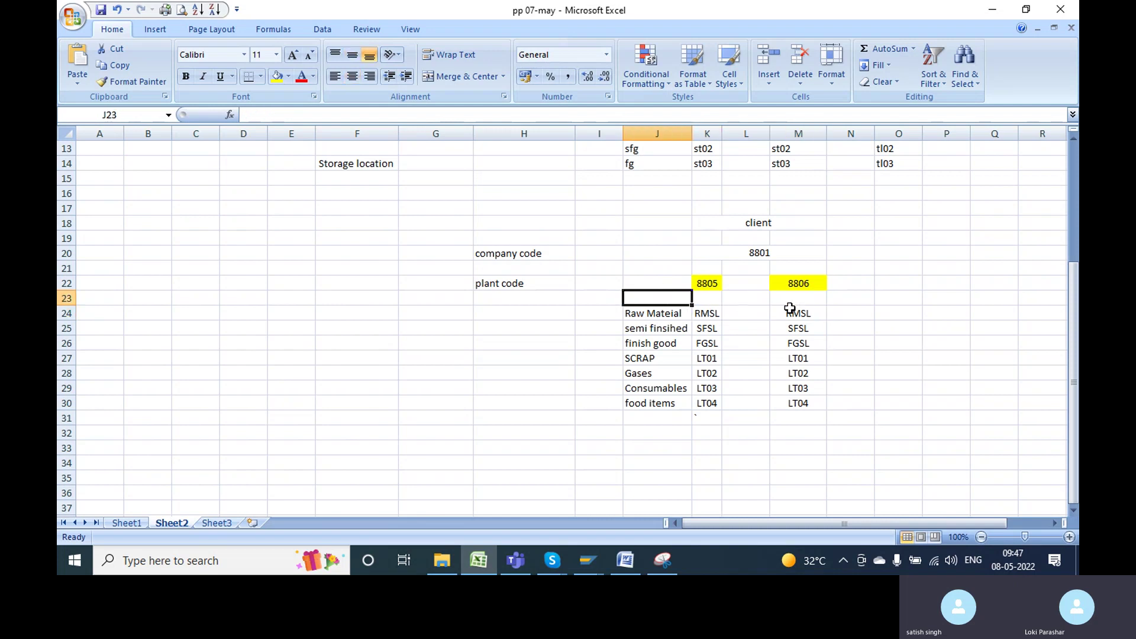
click(806, 311)
click(847, 297)
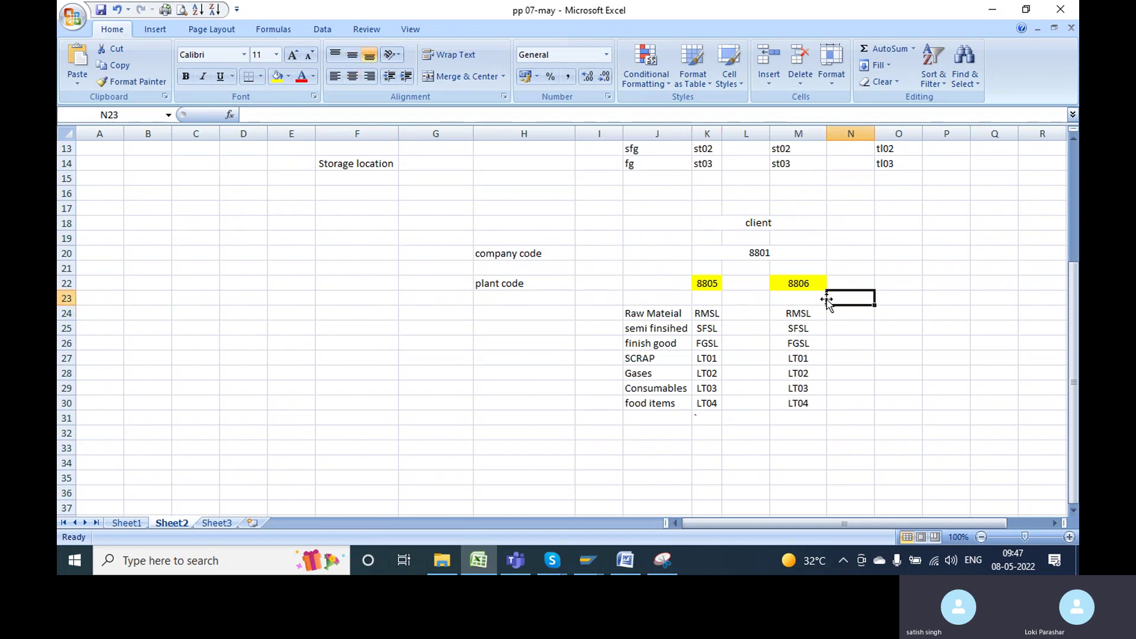
Minimize Excel and collapse plant 8805's company code and storage area nodes in SAP
click(993, 10)
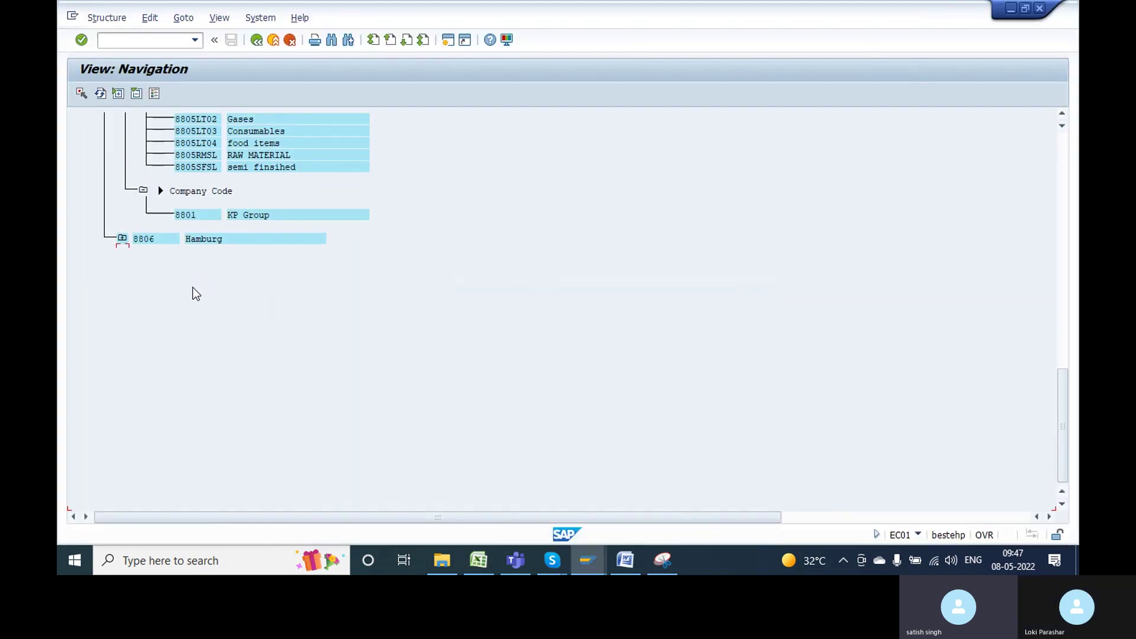
click(142, 251)
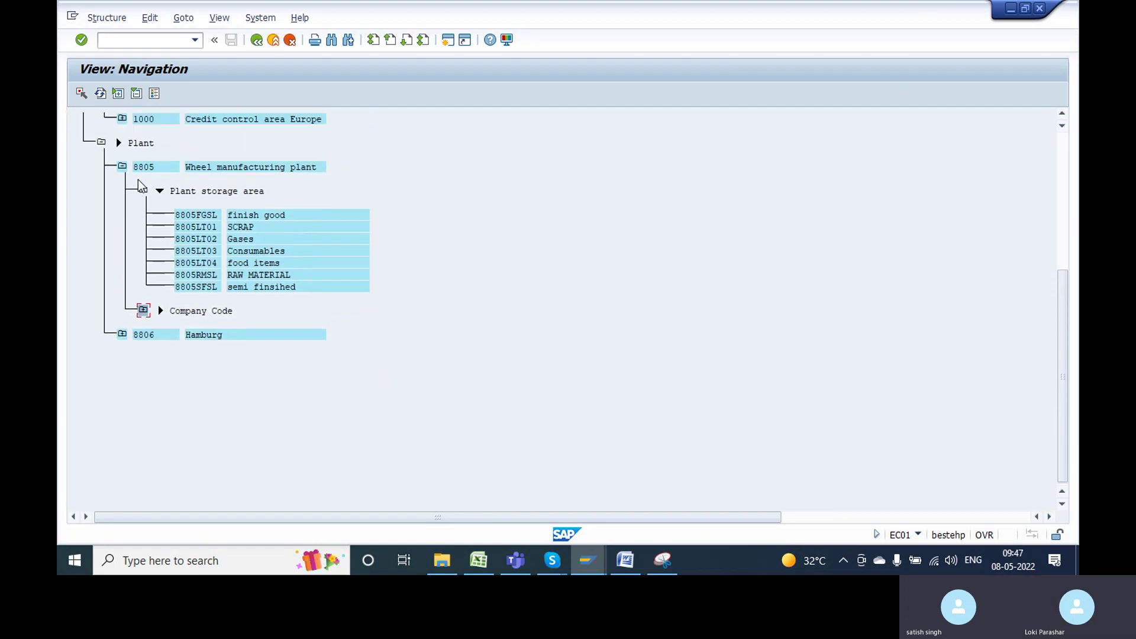
click(143, 191)
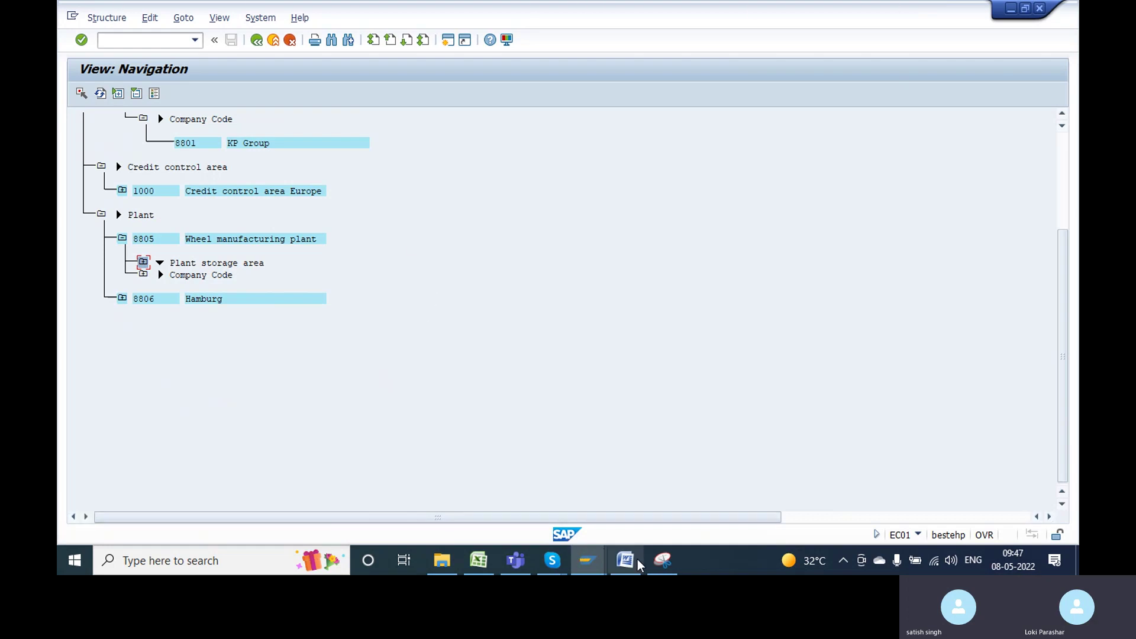
Delete the unfinished 'EC01 → STRUCTURE → NAVIGATION' line in the Word notes and save
click(620, 550)
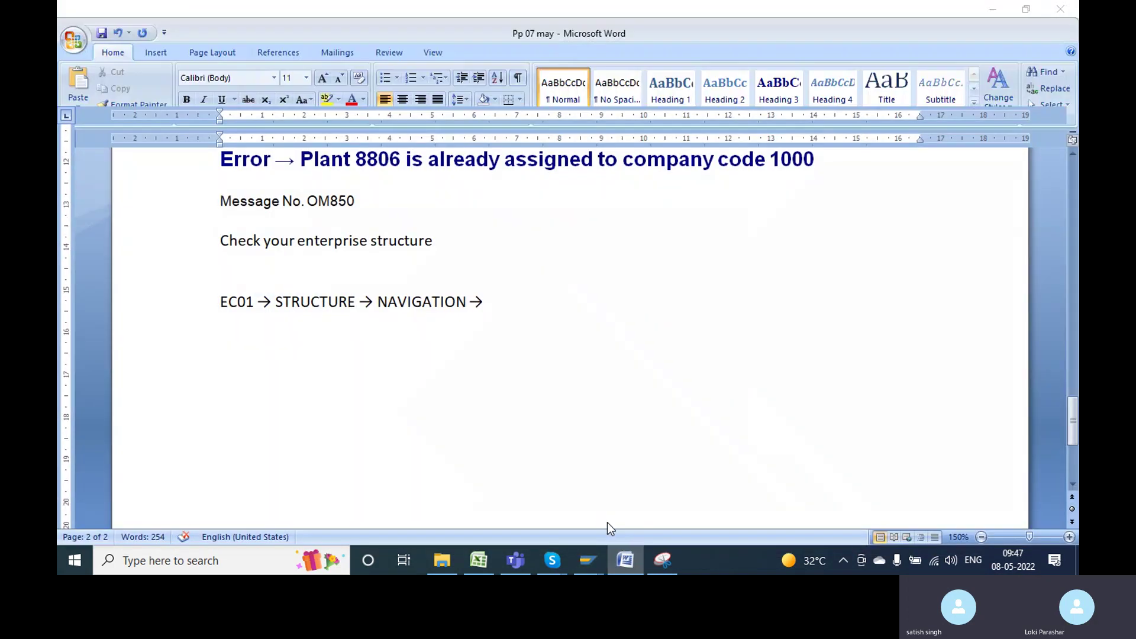
key(BackSpace)
key(BackSpace)
key(BackSpace)
key(BackSpace)
key(BackSpace)
key(BackSpace)
key(BackSpace)
key(BackSpace)
key(BackSpace)
key(BackSpace)
key(BackSpace)
key(BackSpace)
key(BackSpace)
key(BackSpace)
key(BackSpace)
key(BackSpace)
key(BackSpace)
key(BackSpace)
key(BackSpace)
key(BackSpace)
key(BackSpace)
key(BackSpace)
key(BackSpace)
key(BackSpace)
key(BackSpace)
key(BackSpace)
key(BackSpace)
key(BackSpace)
key(BackSpace)
key(BackSpace)
key(BackSpace)
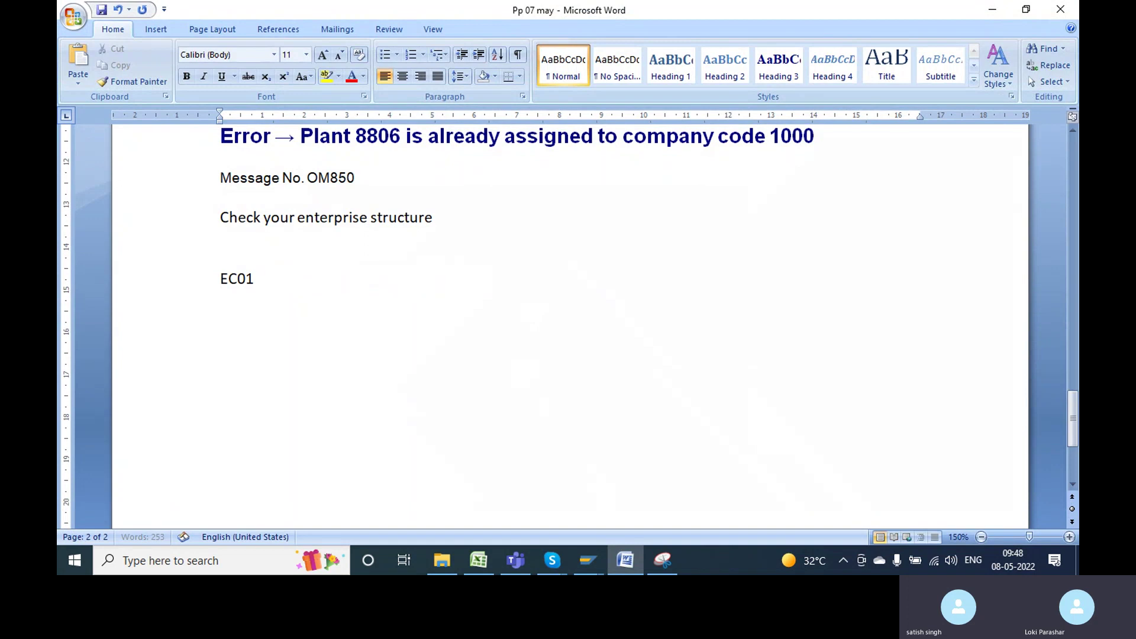
key(ctrl+s)
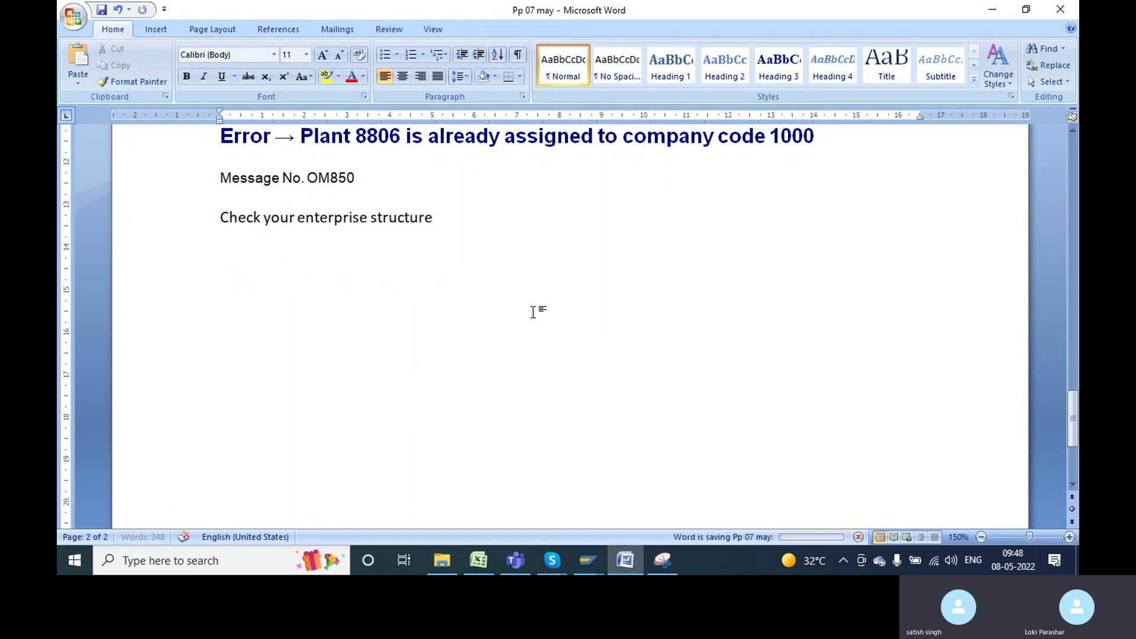
Select the Step-2 Maintain Company code notes higher up in the document
scroll(464, 402, up, 15)
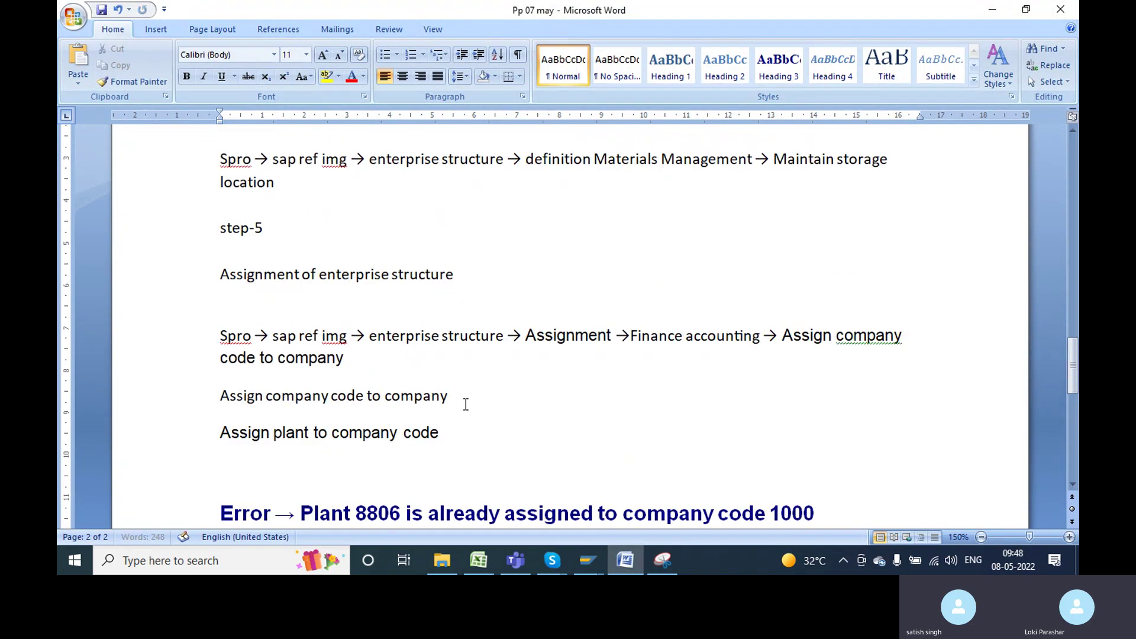
scroll(336, 260, up, 4)
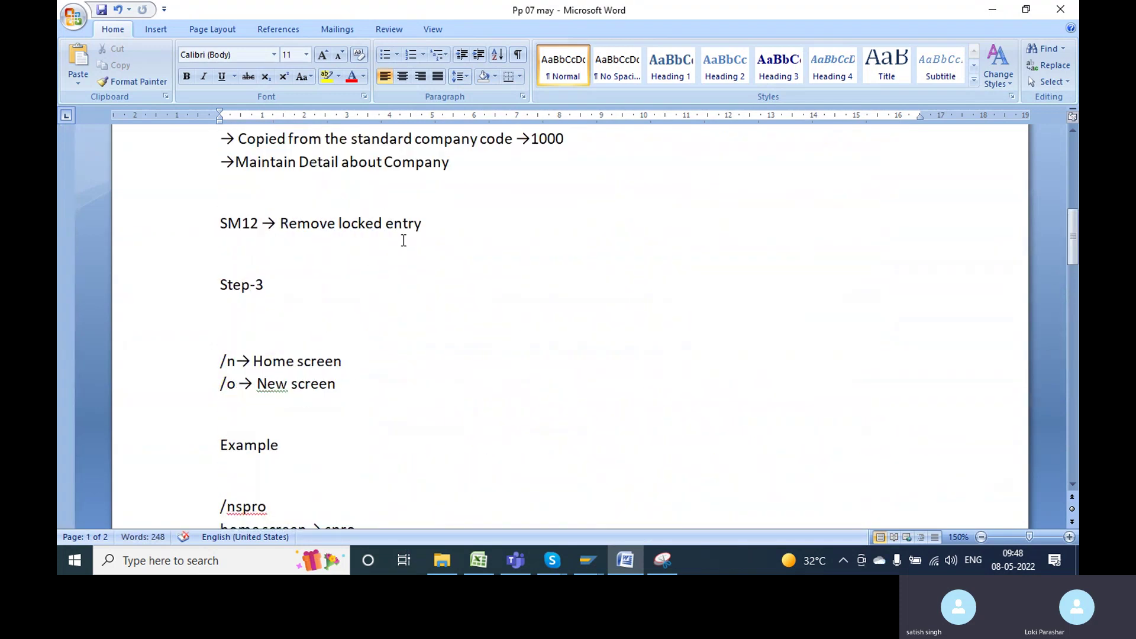
drag(465, 269, 216, 202)
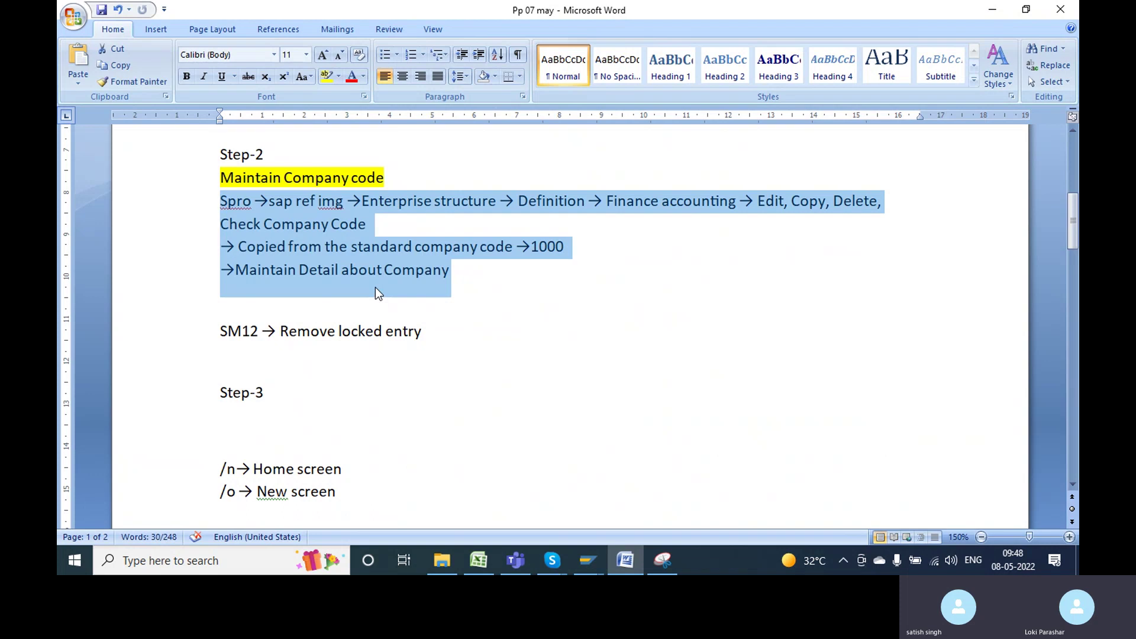
Scroll the Word notes, select the storage location description text, then clear the selection
scroll(292, 344, down, 20)
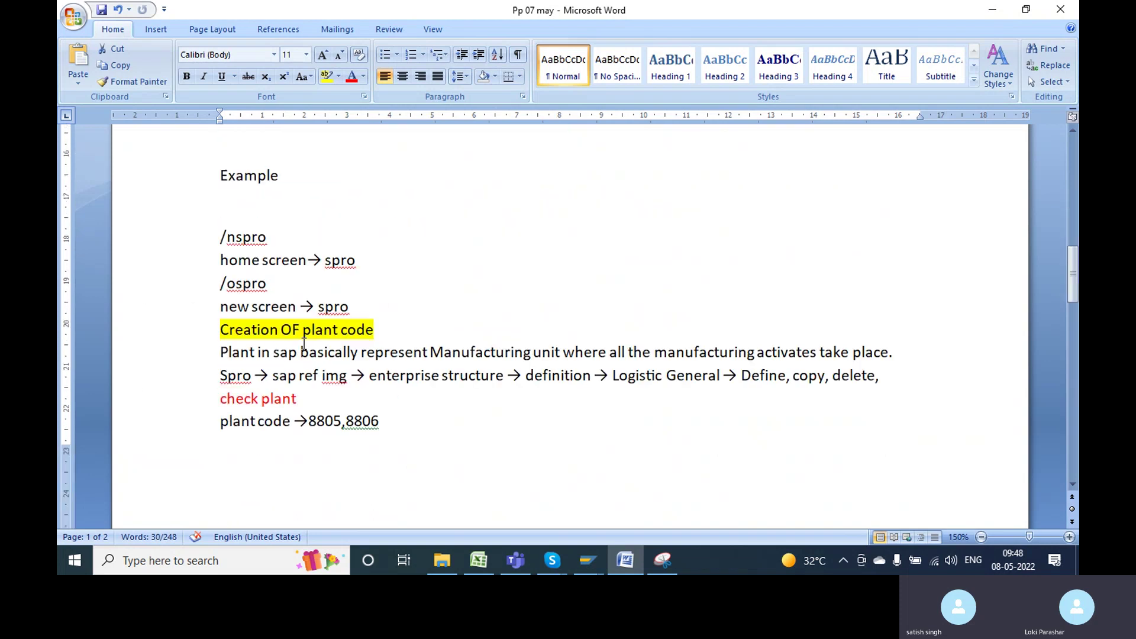
scroll(317, 336, up, 6)
drag(443, 382, 189, 175)
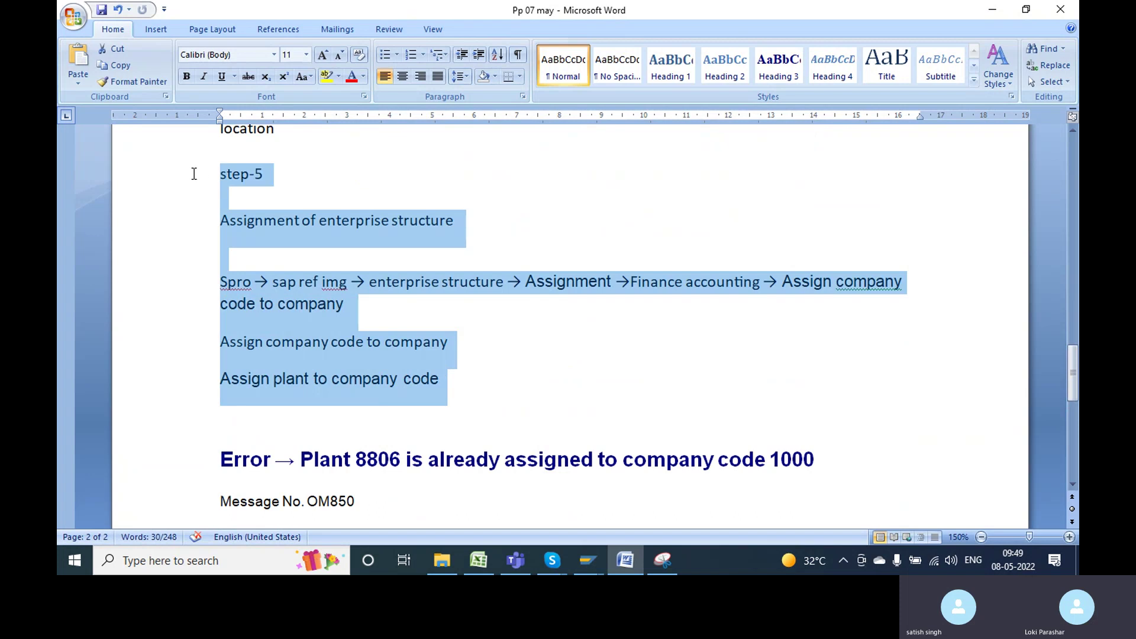
scroll(324, 375, up, 5)
drag(223, 315, 317, 401)
click(347, 430)
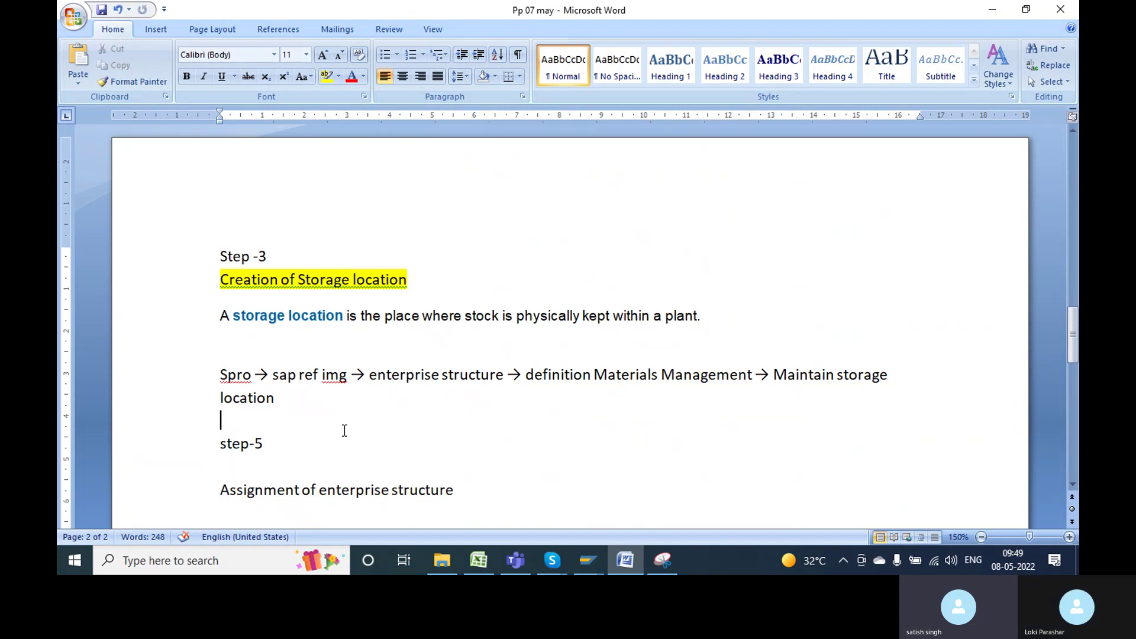
Bring up the Skype call 'Sap PP 07-may' and minimize it to reveal the desktop
mouse_move(537, 560)
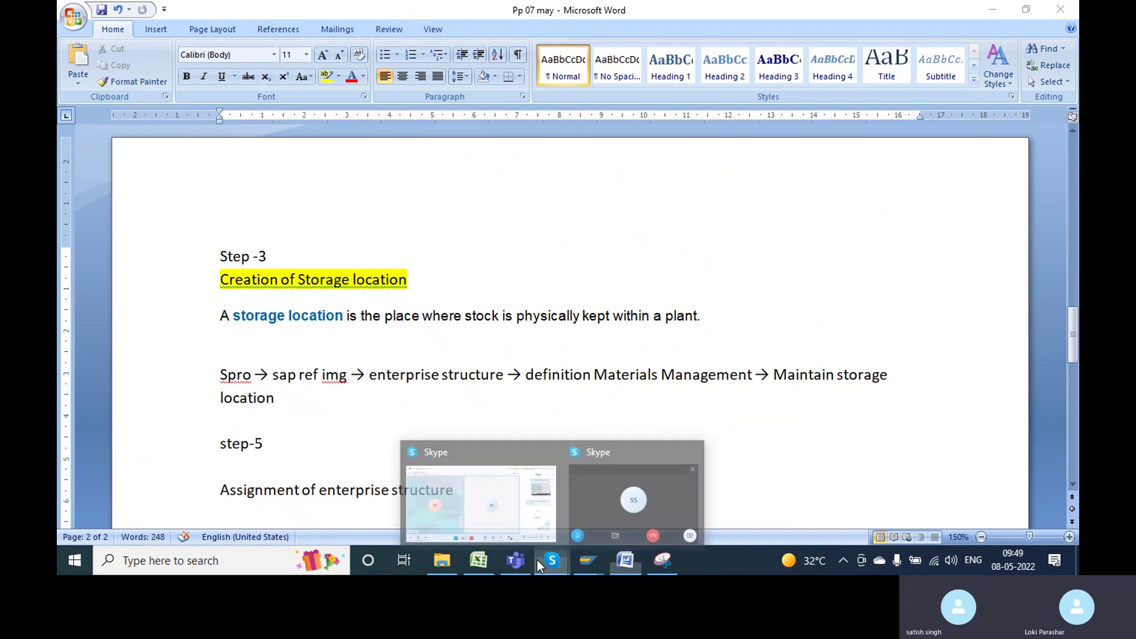
click(511, 487)
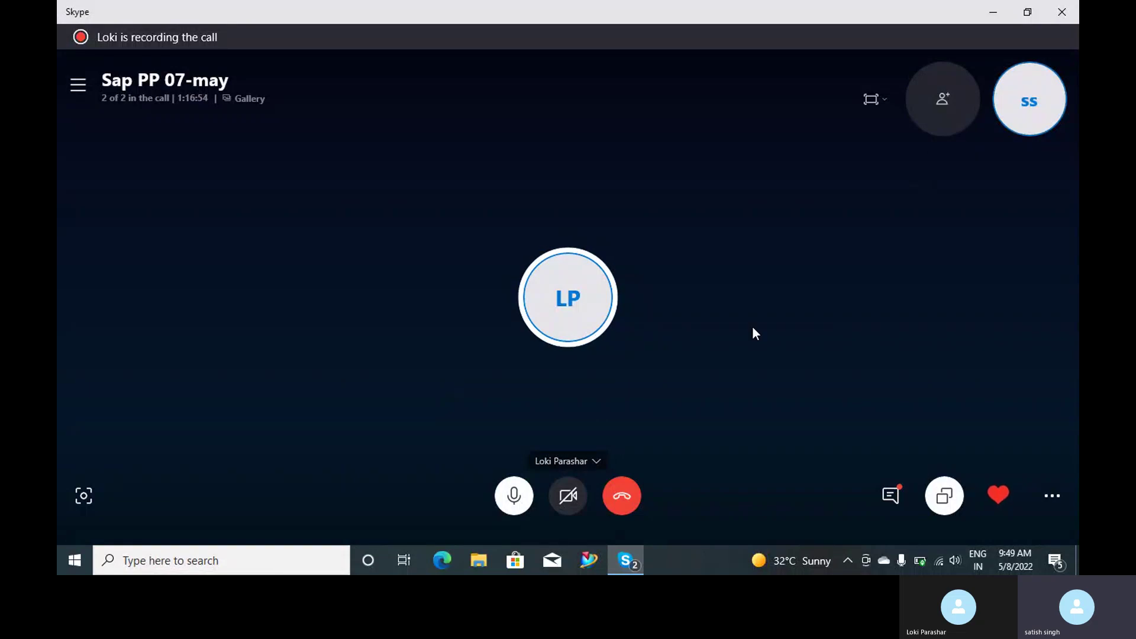
mouse_move(516, 502)
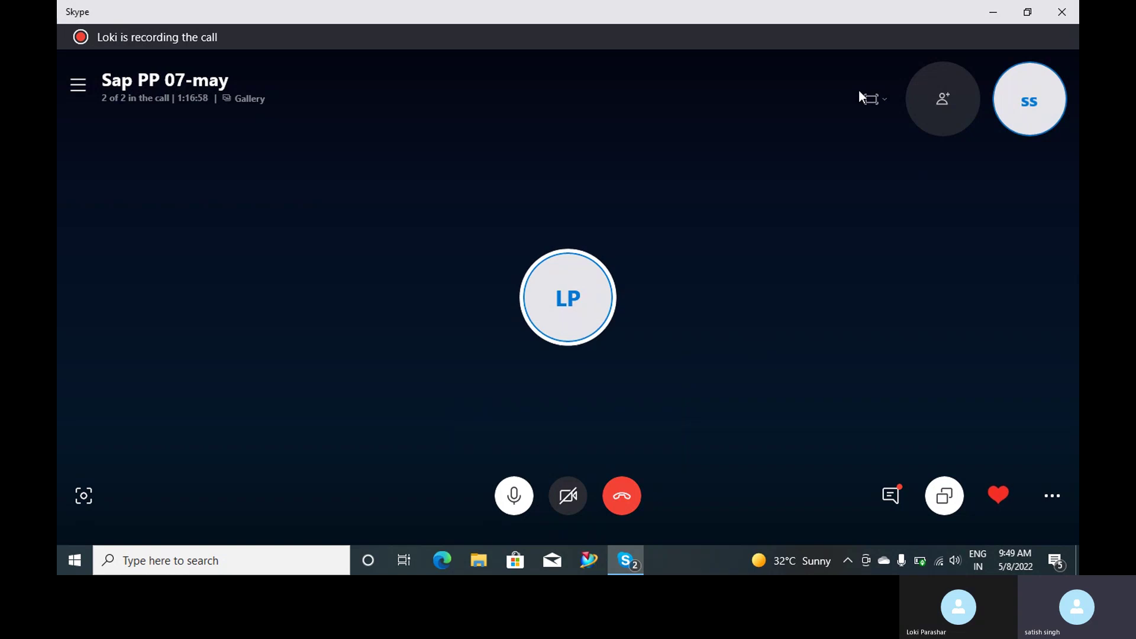
click(996, 12)
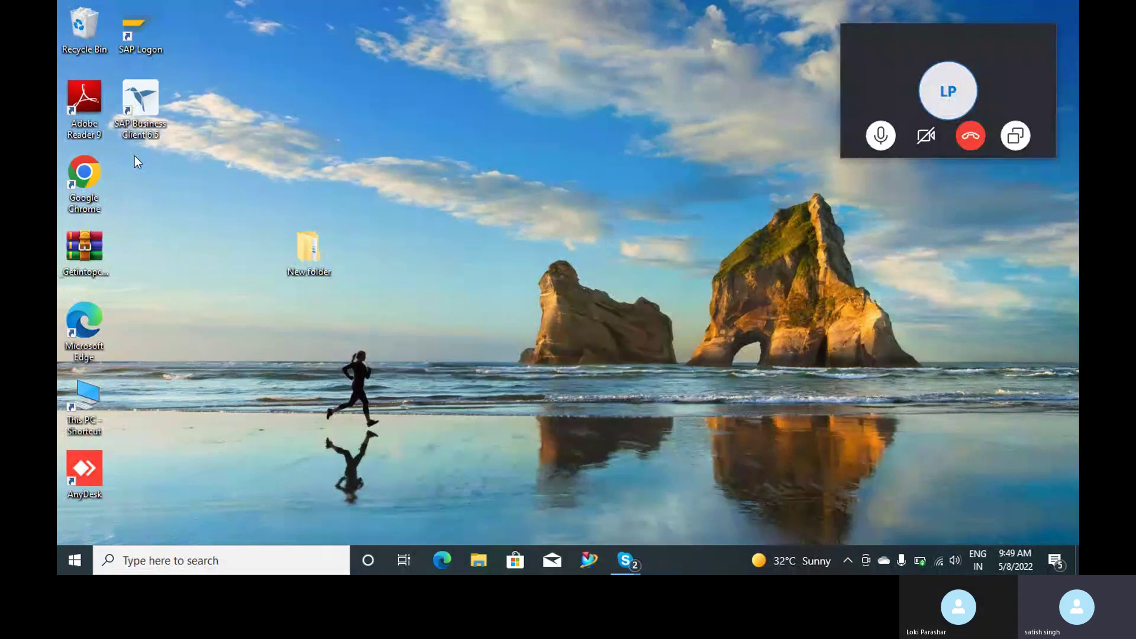
Find and launch the SAP Logon app from the Windows search
click(208, 559)
text(sa)
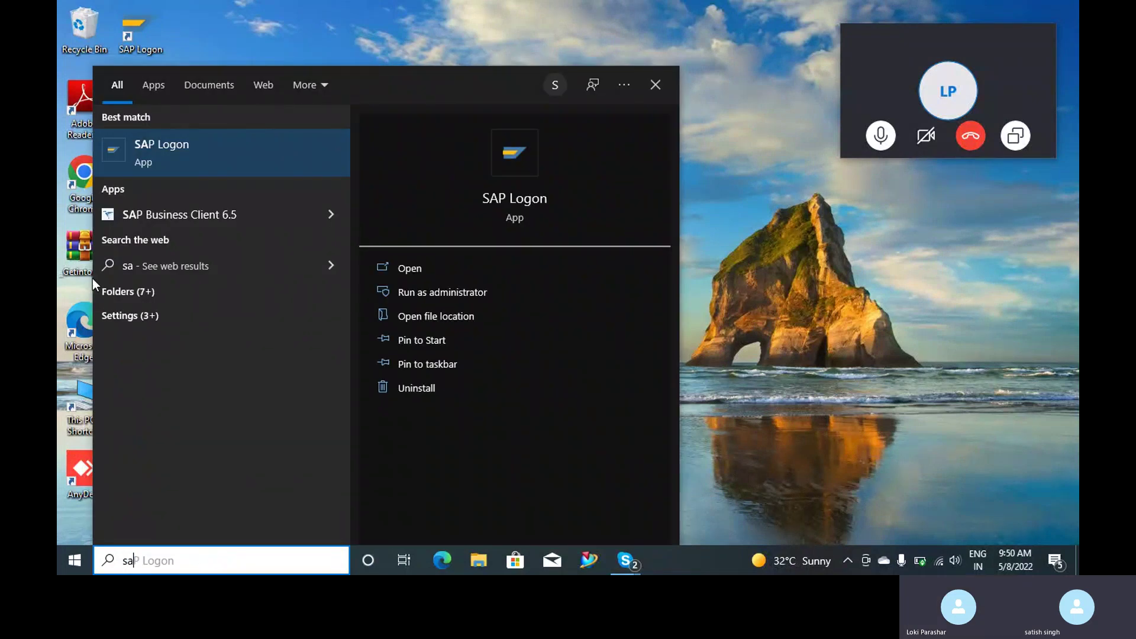
click(196, 172)
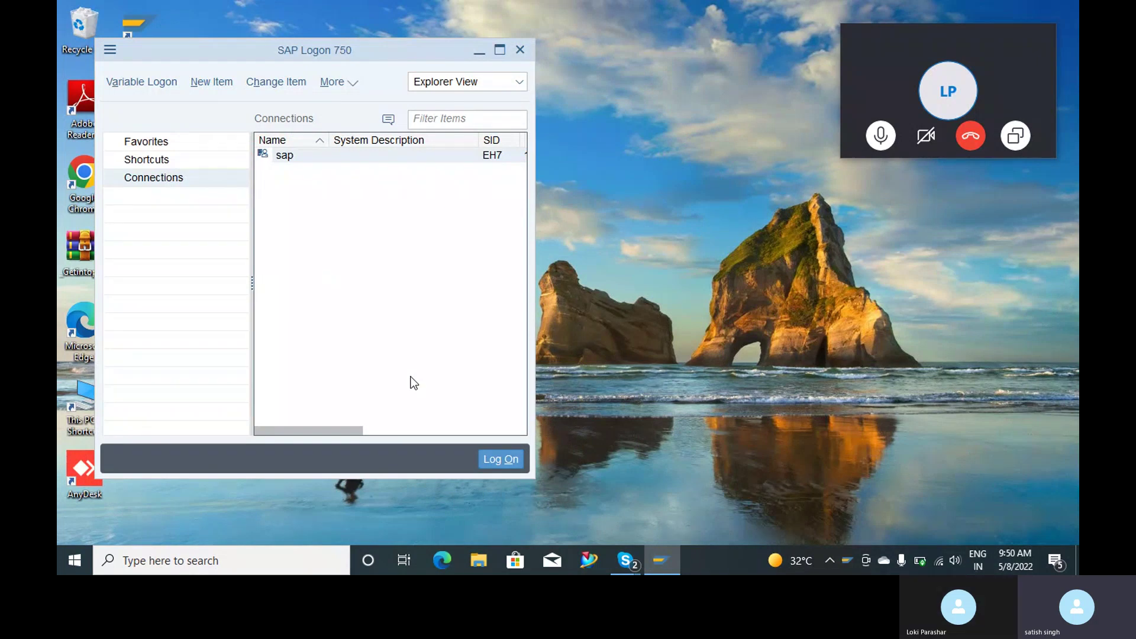
Log on to the sap connection in client 800, continuing without ending other logons
double_click(285, 155)
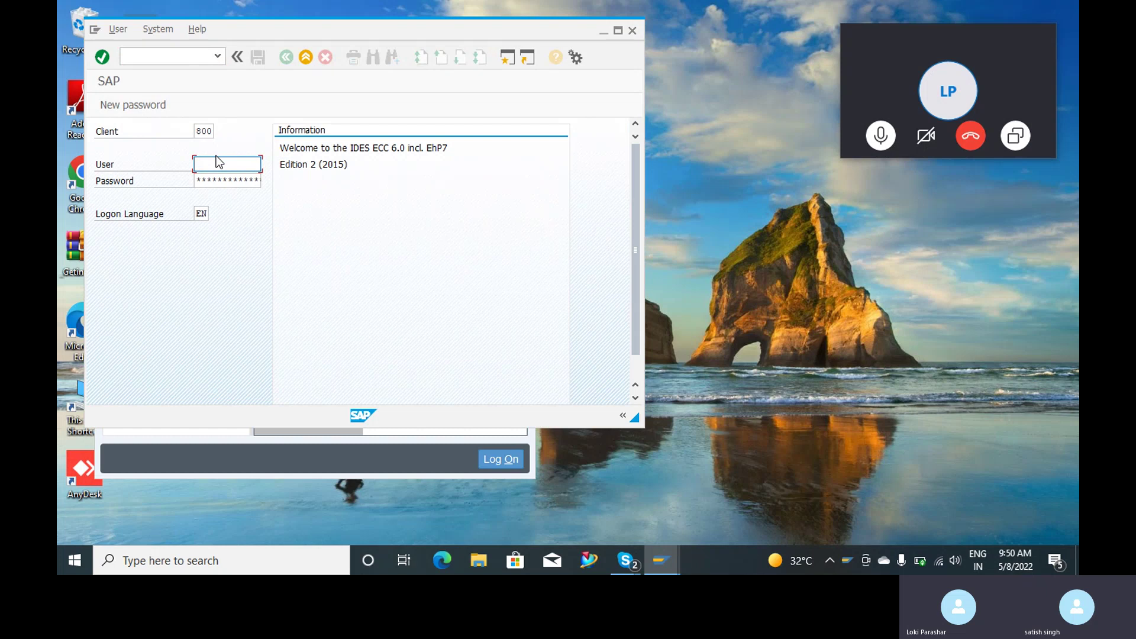
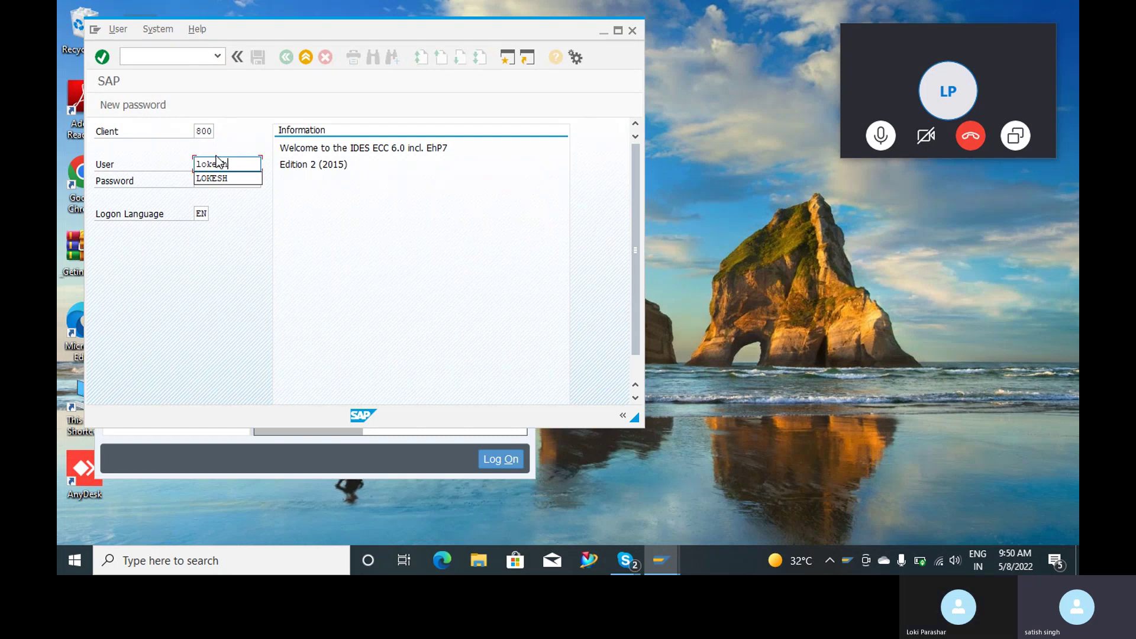
click(240, 208)
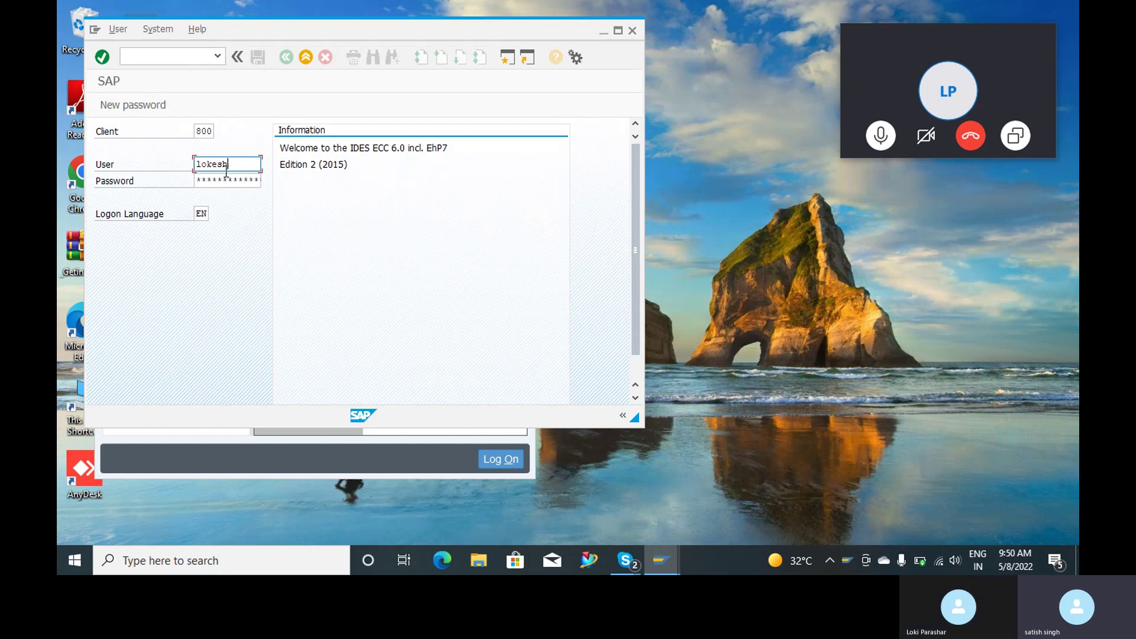
key(Tab)
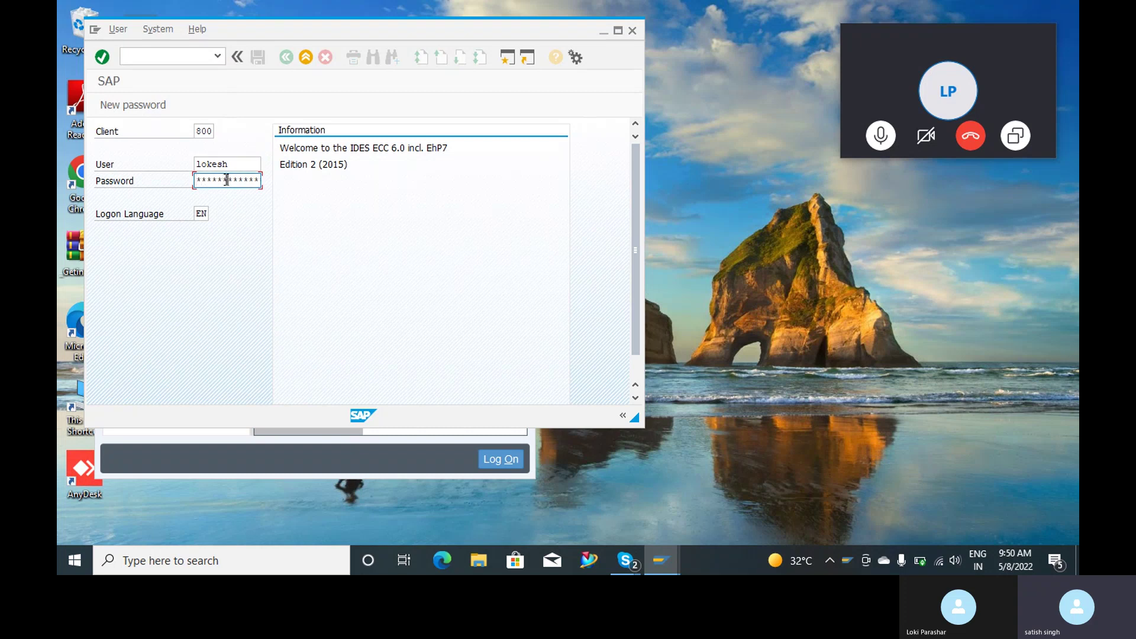
key(Return)
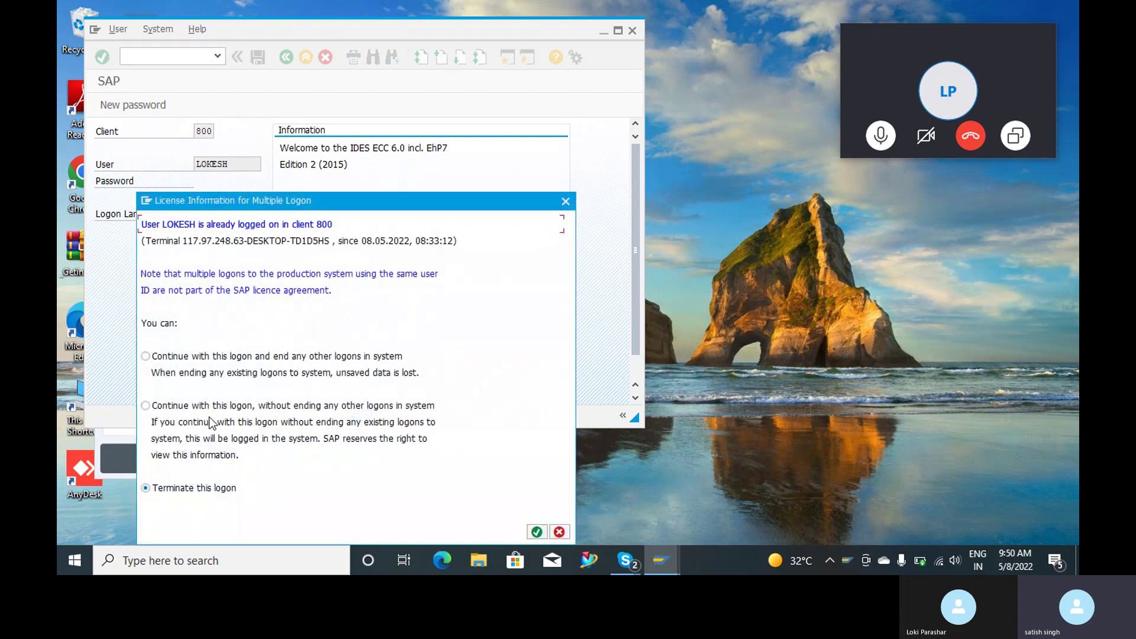
click(151, 414)
click(146, 406)
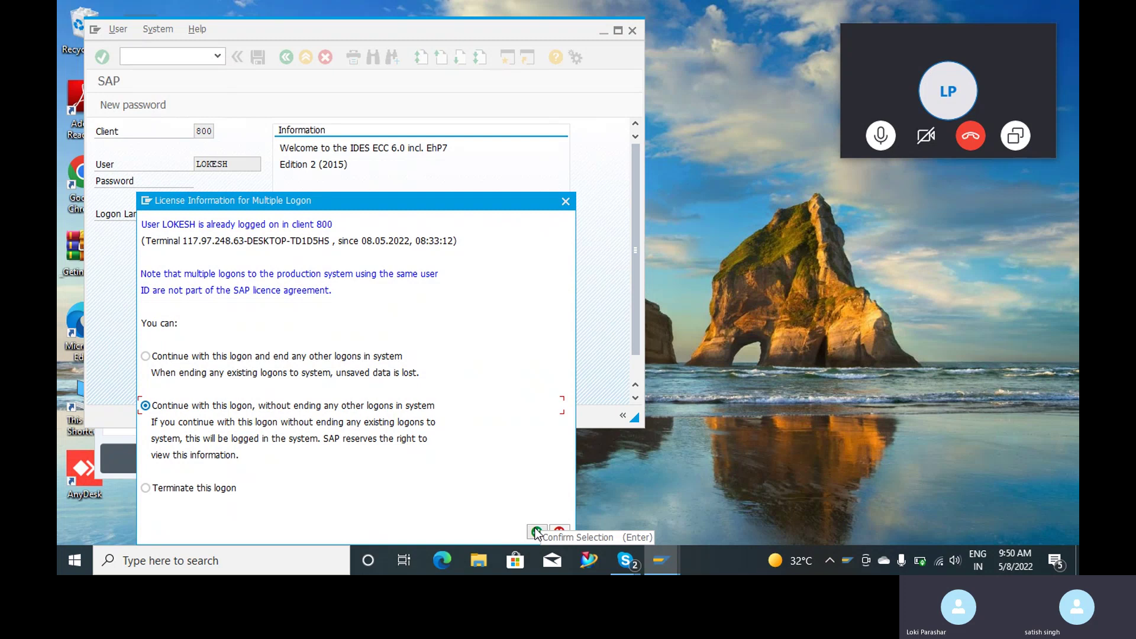
click(536, 531)
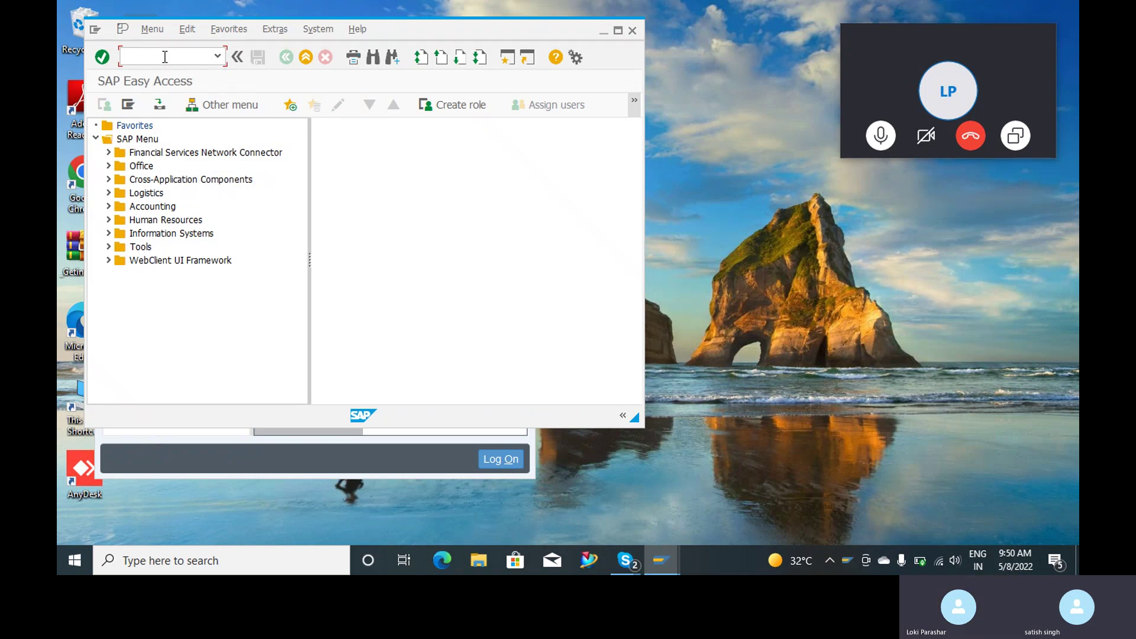
Run transaction SPRO and open the SAP Reference IMG
text(spro)
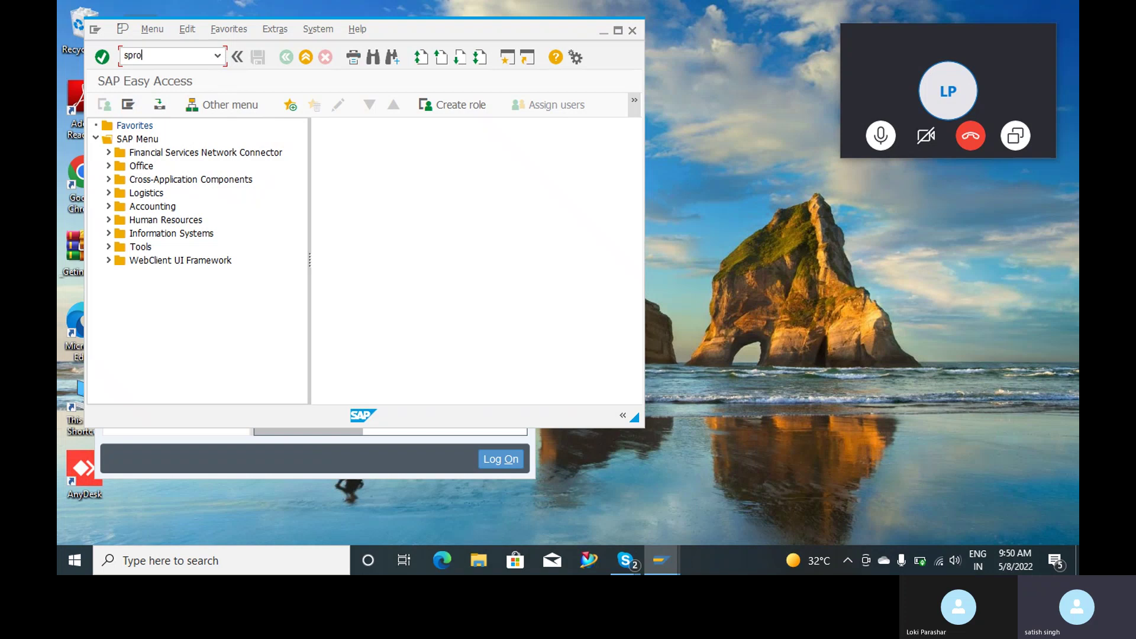
key(Return)
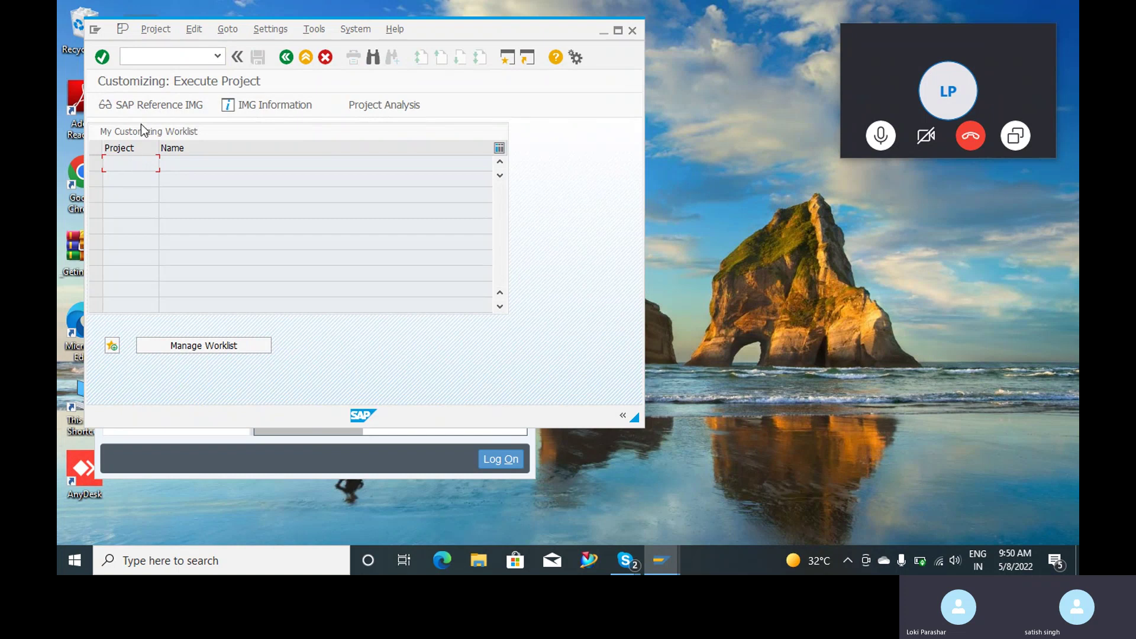
click(143, 104)
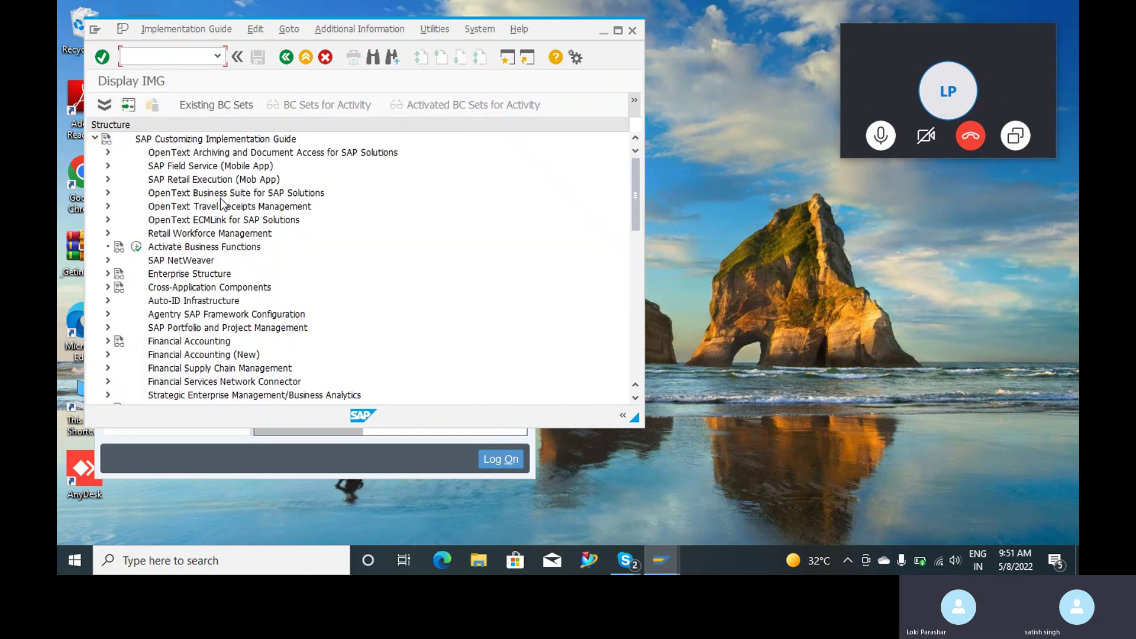
Expand Enterprise Structure › Definition › Financial Accounting and select Define company
click(107, 274)
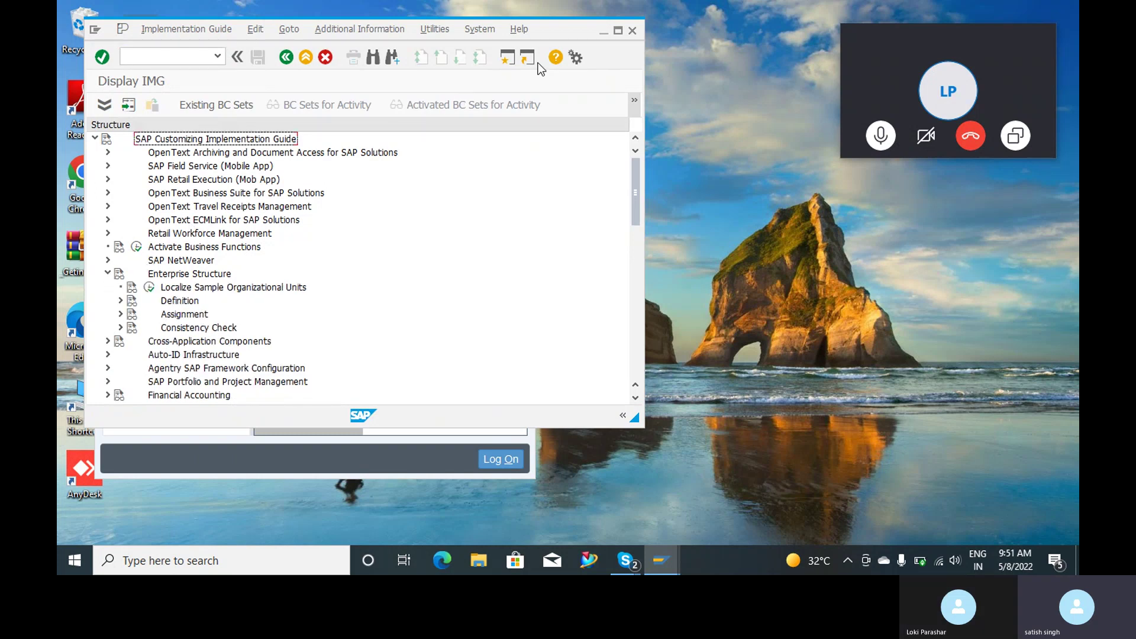
click(618, 32)
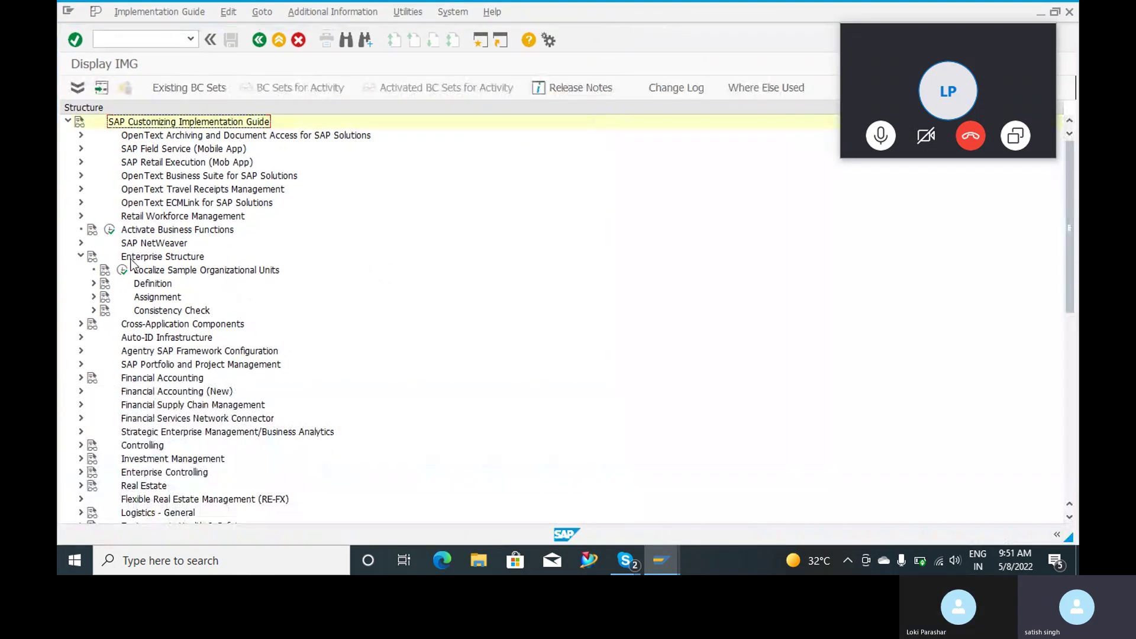
click(149, 286)
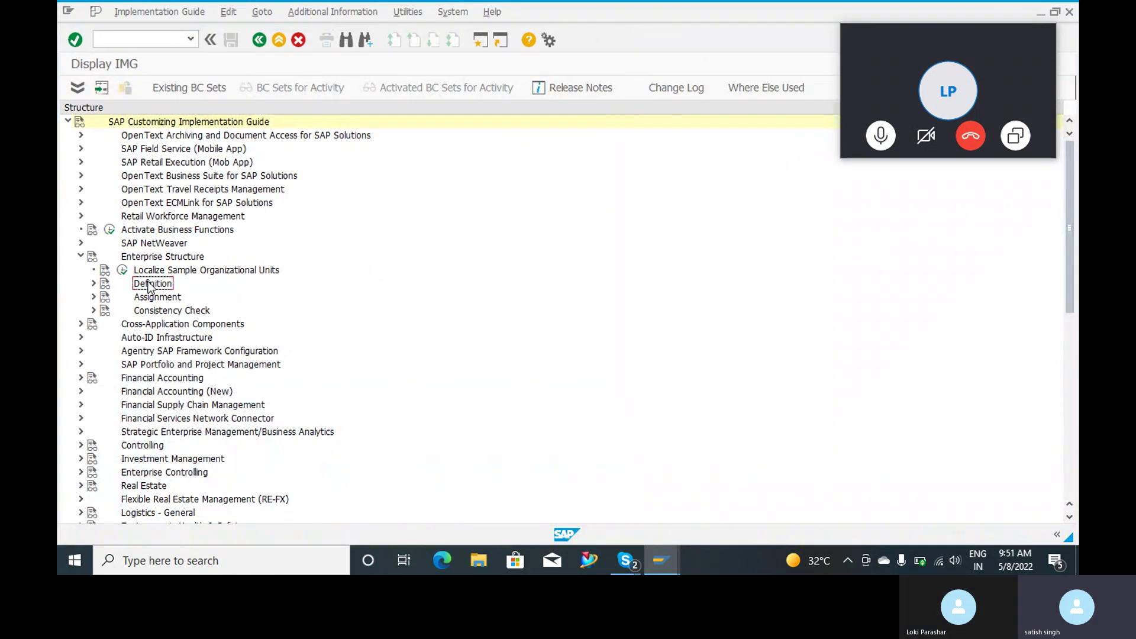
click(93, 283)
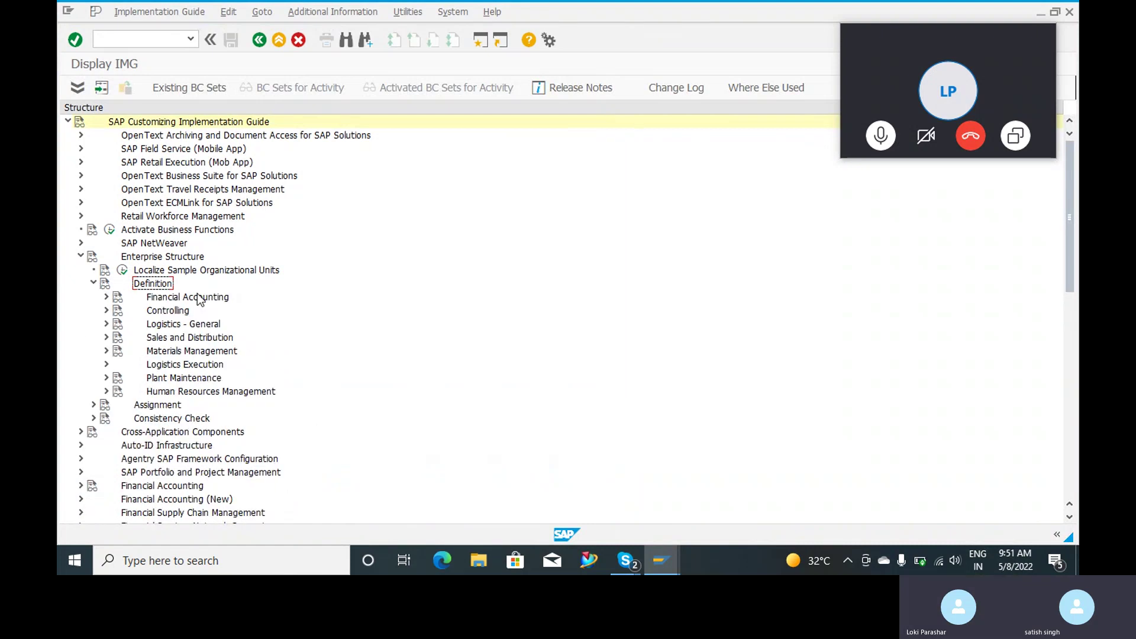
click(199, 298)
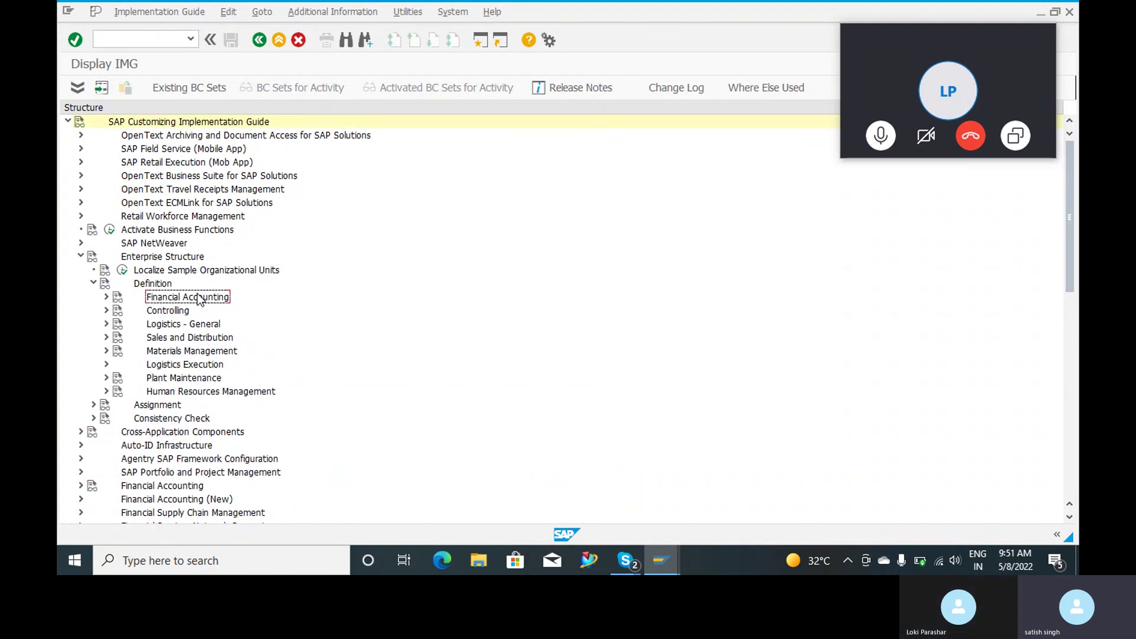
click(107, 298)
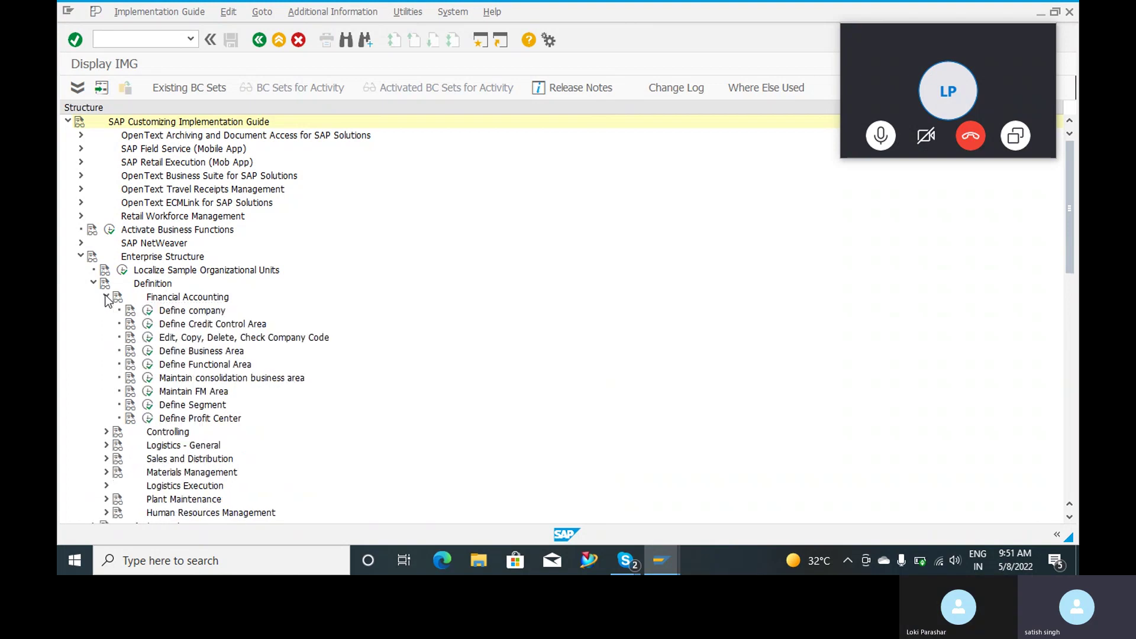
click(200, 314)
Check the Define company documentation, then open its company list and start a New Entries form
click(148, 311)
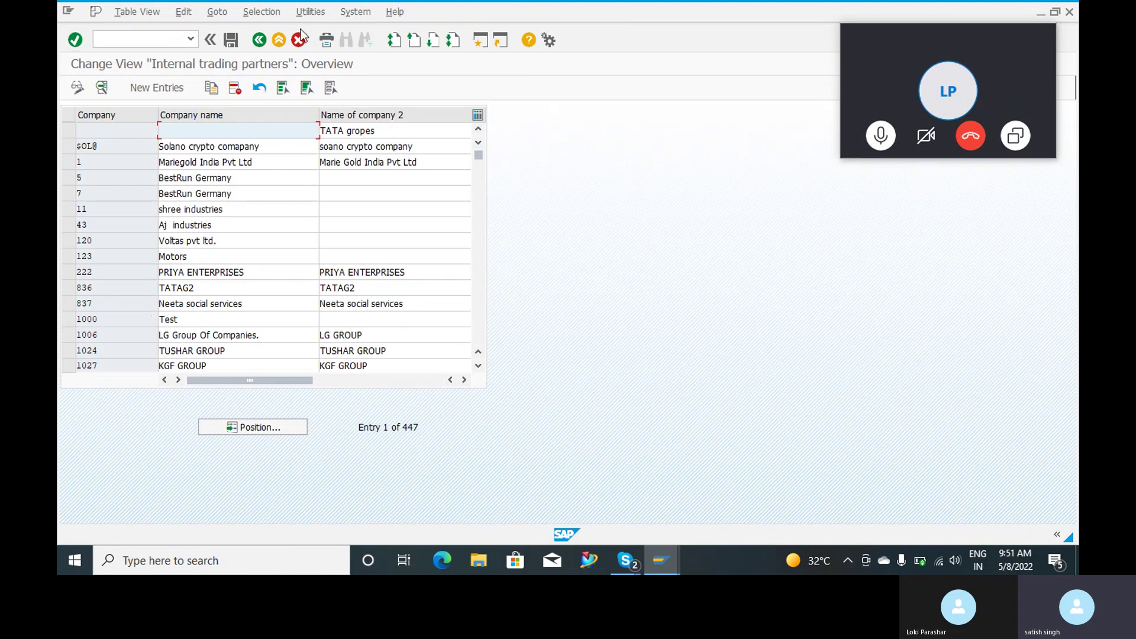
click(259, 39)
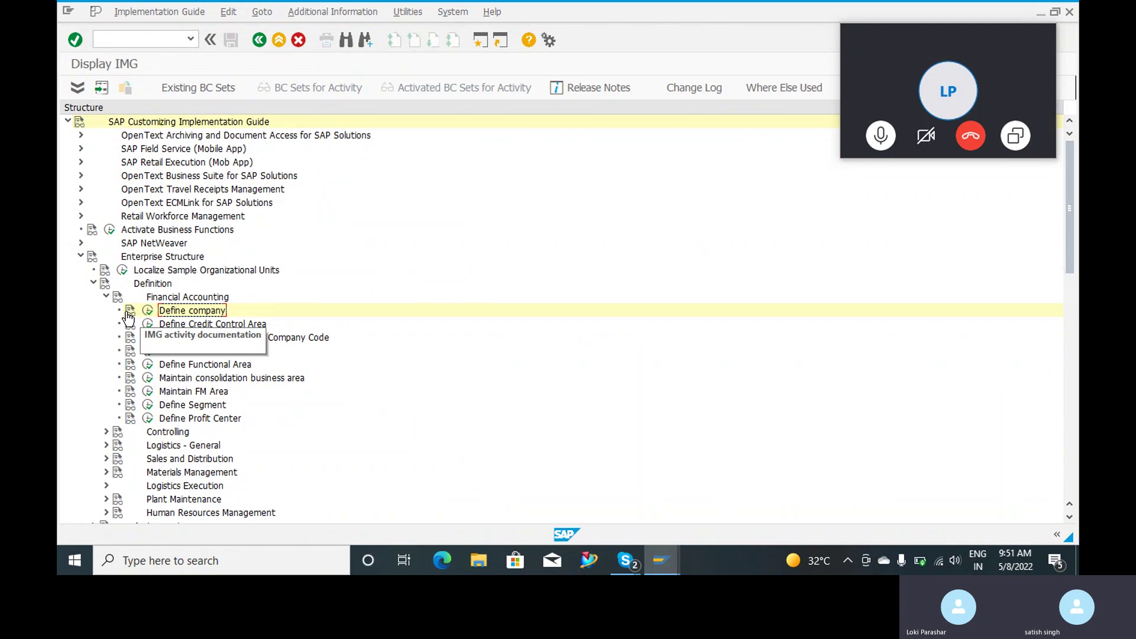
click(128, 313)
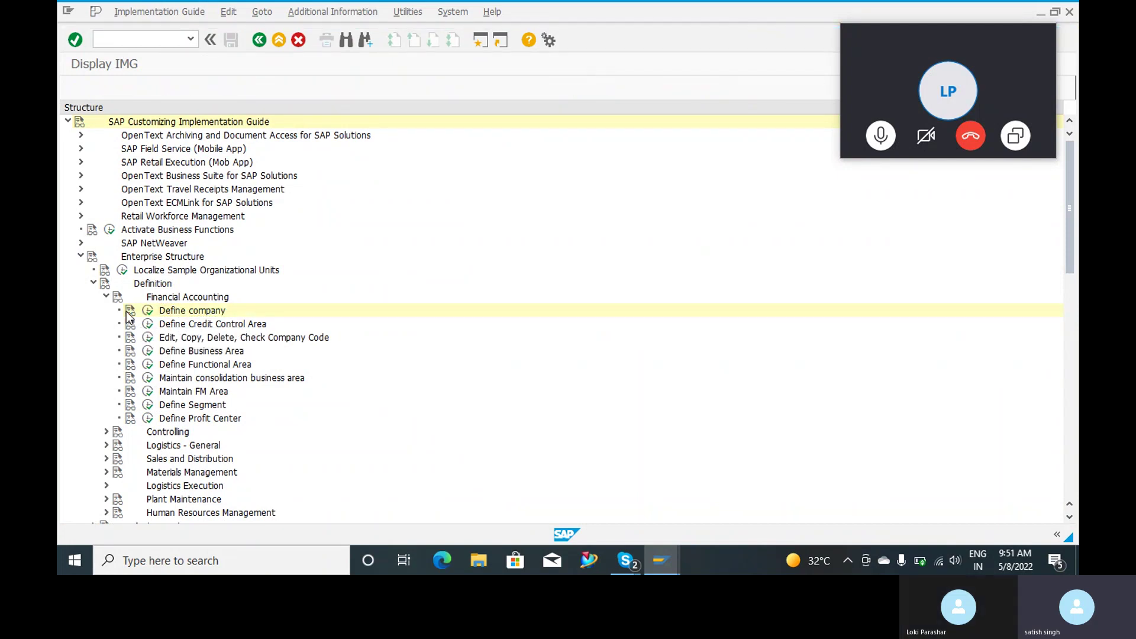
click(194, 312)
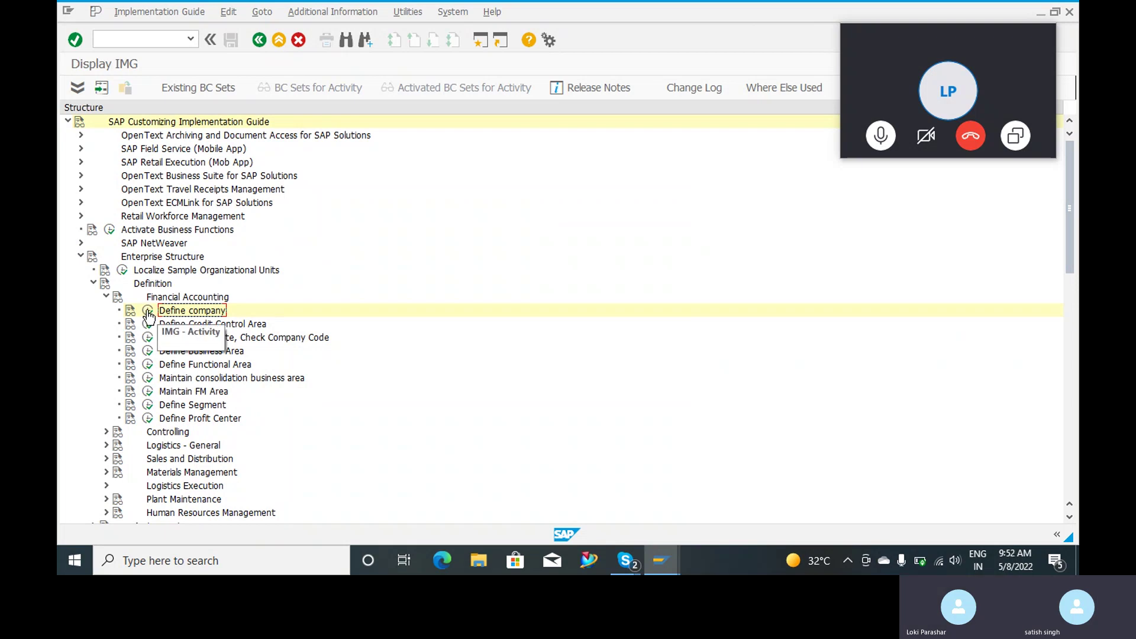
click(148, 314)
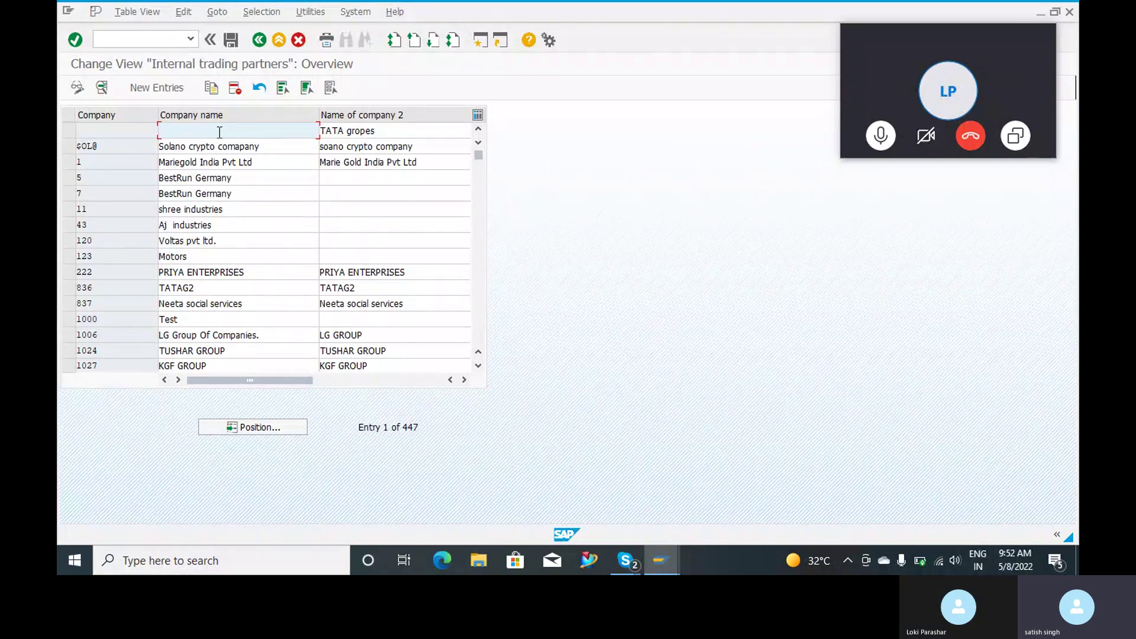
click(151, 88)
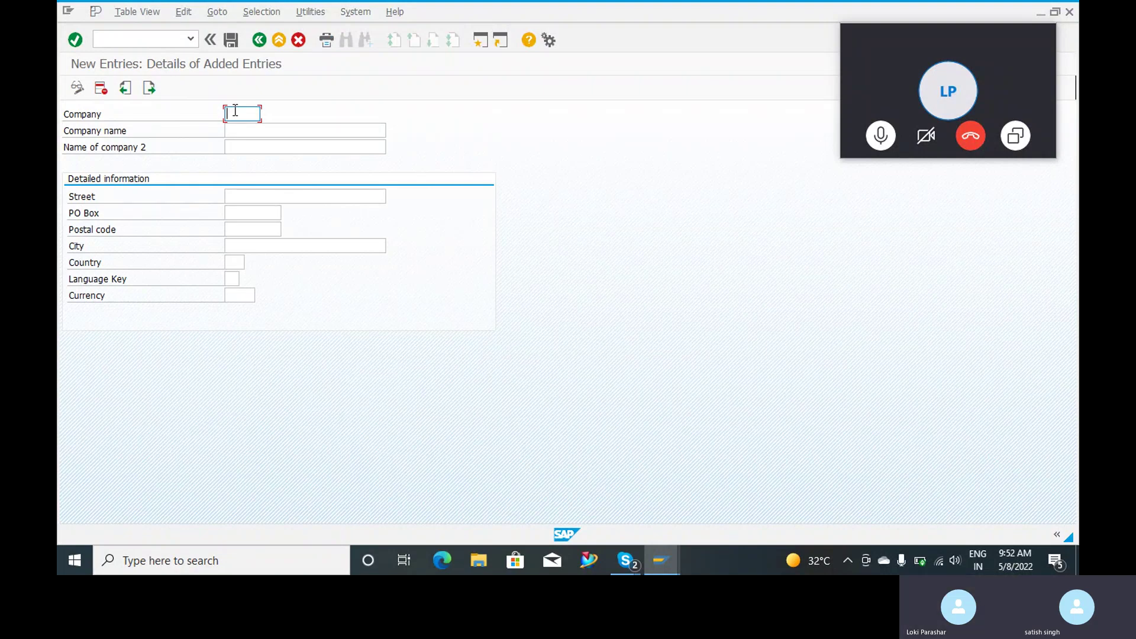
Enter company 5501 named tata with street 123, PO box 365 and postal code 121005
text(5301)
click(259, 133)
text(tata)
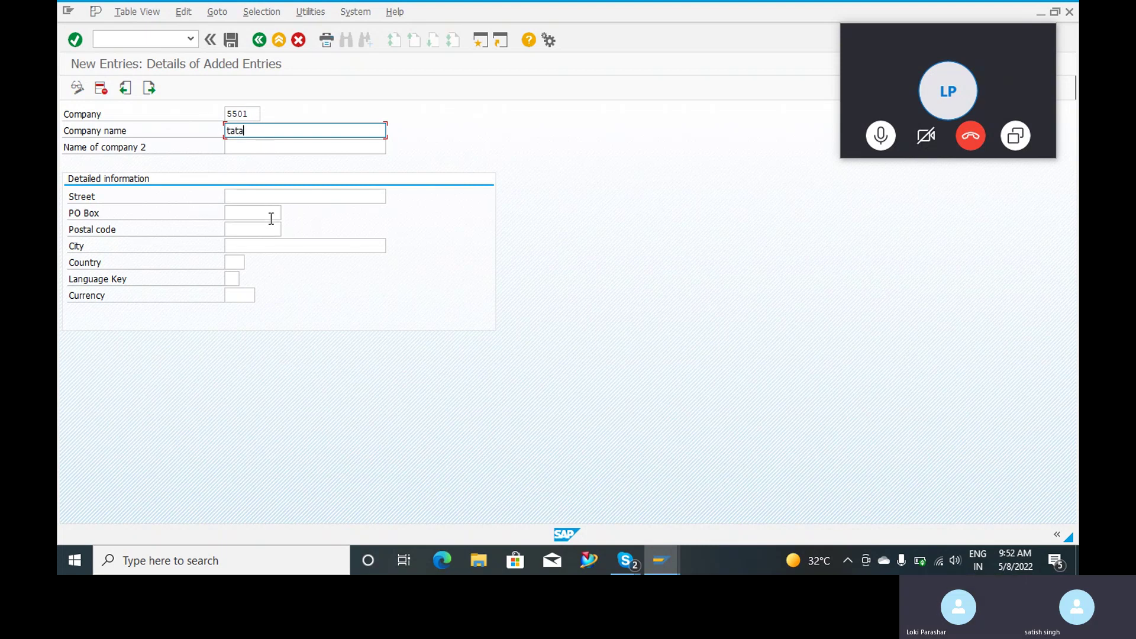
click(265, 194)
text(123)
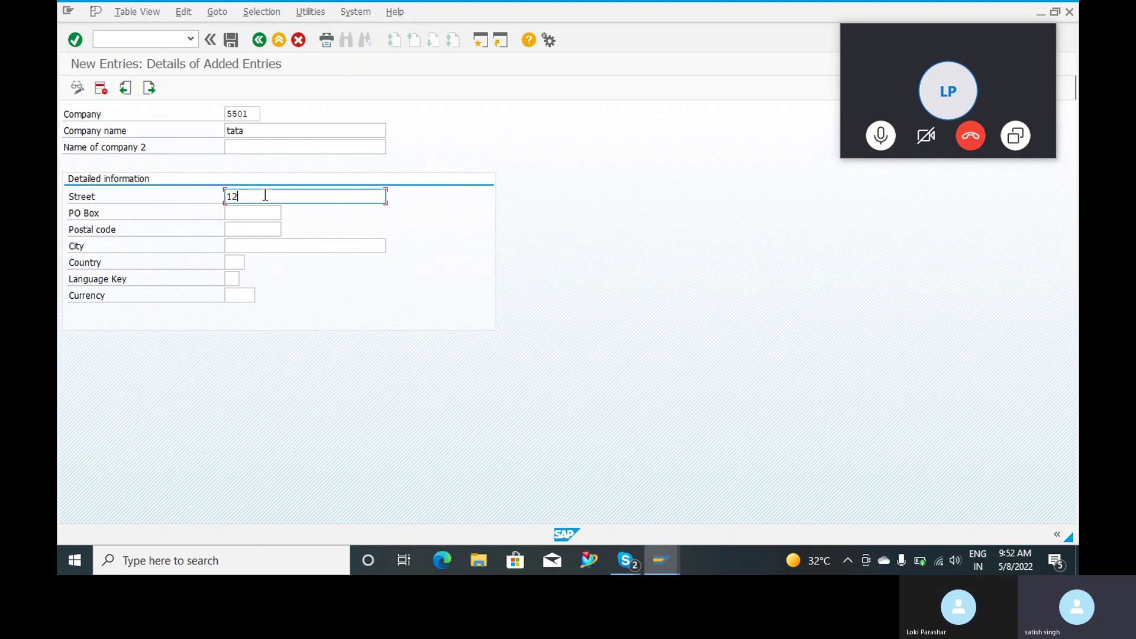
click(254, 213)
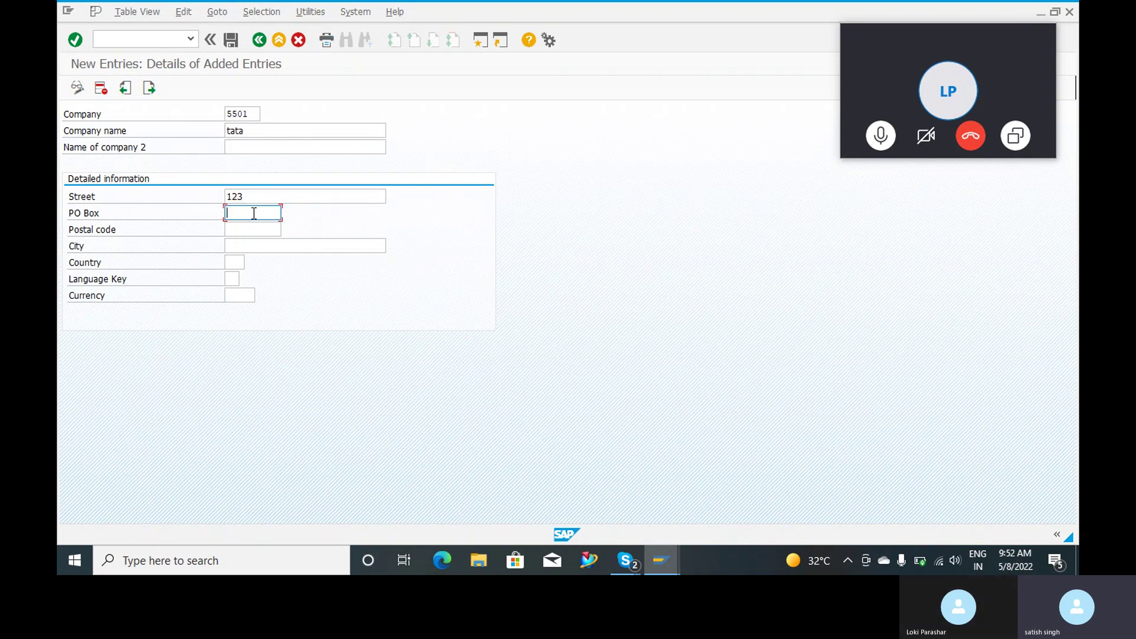
text(365)
click(249, 230)
text(121005)
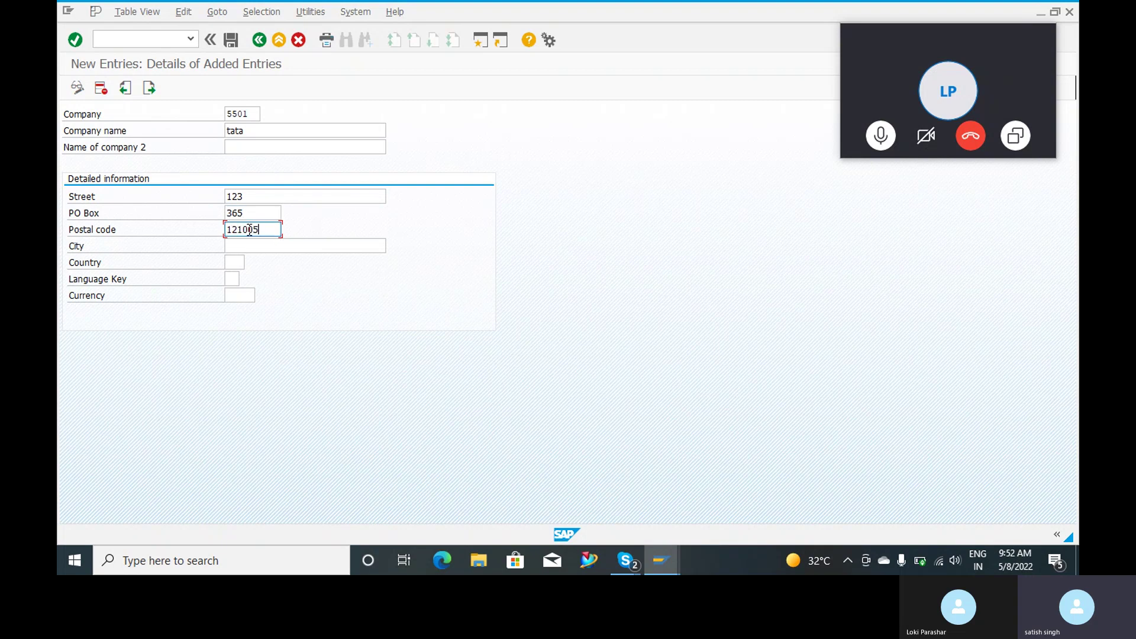
Set city Faridabad, country India (IN), language EN and currency INR, then validate
click(249, 245)
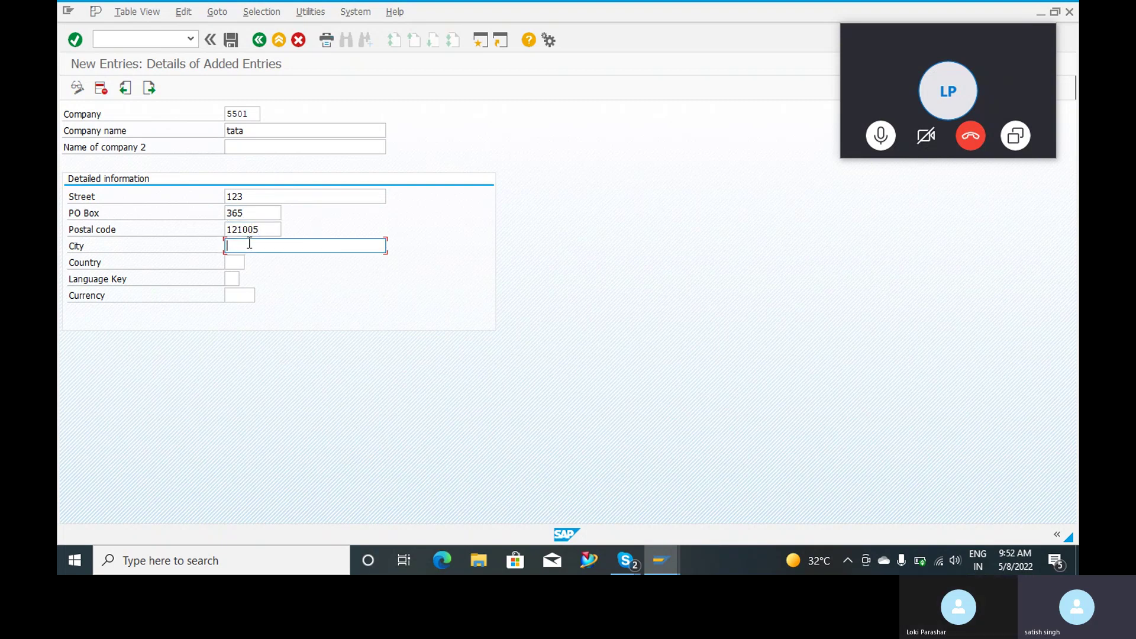
text(faridabad)
click(233, 260)
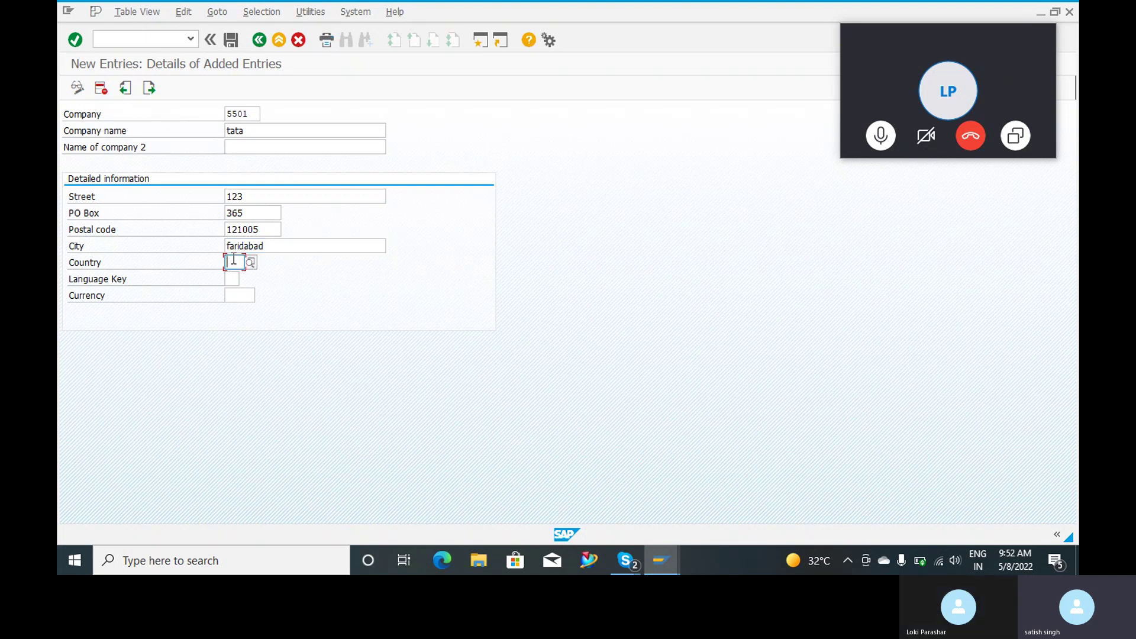
text(in)
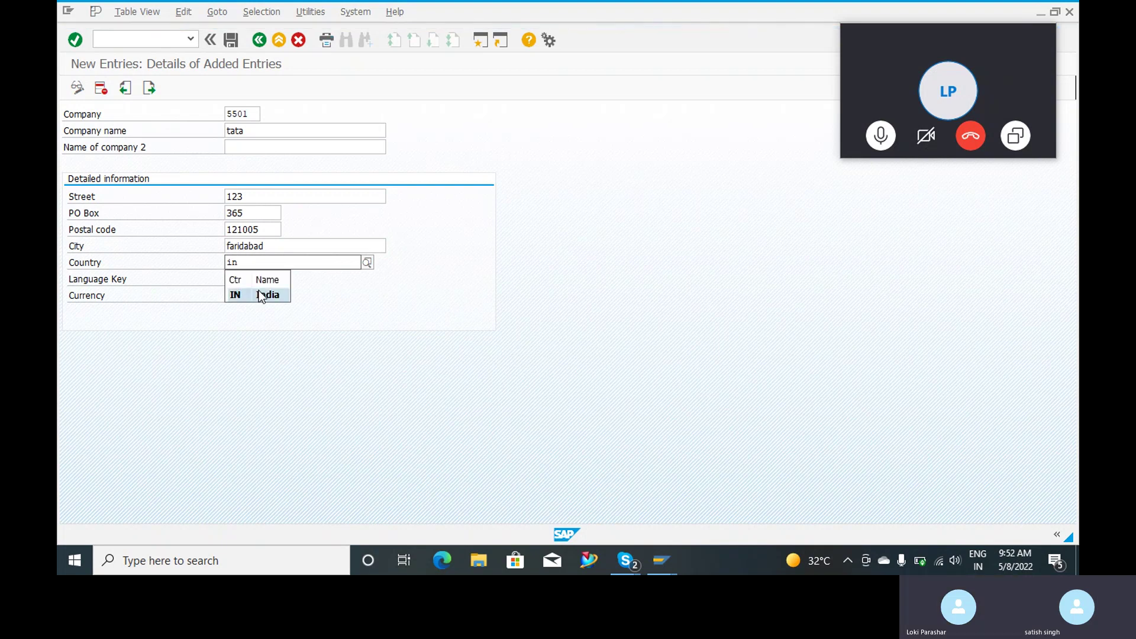
click(259, 294)
click(231, 278)
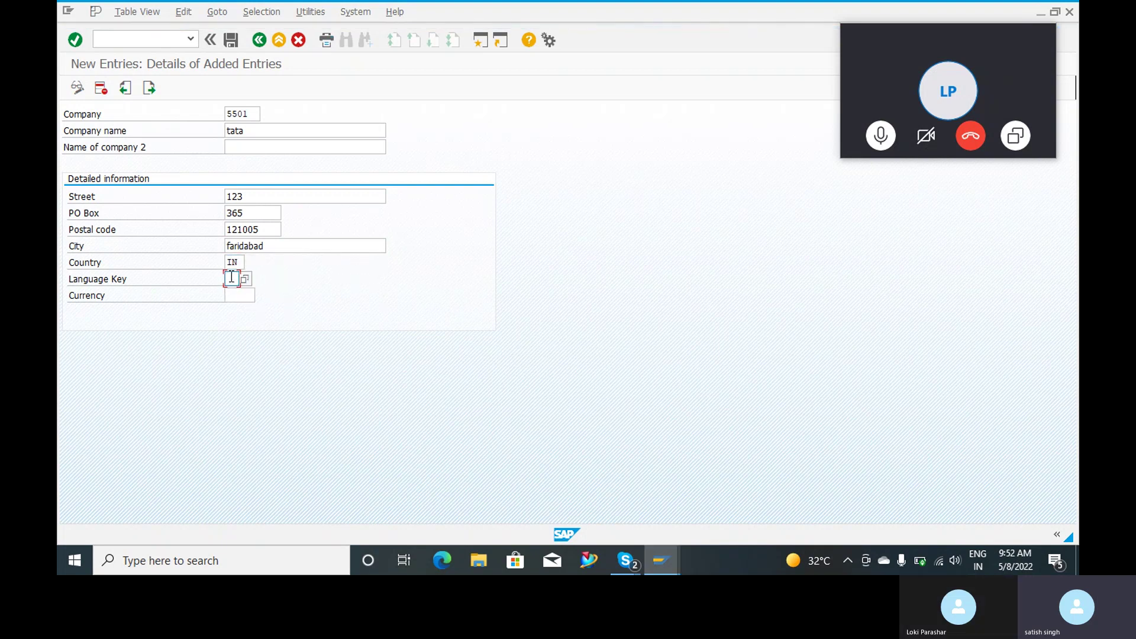
text(en)
click(238, 292)
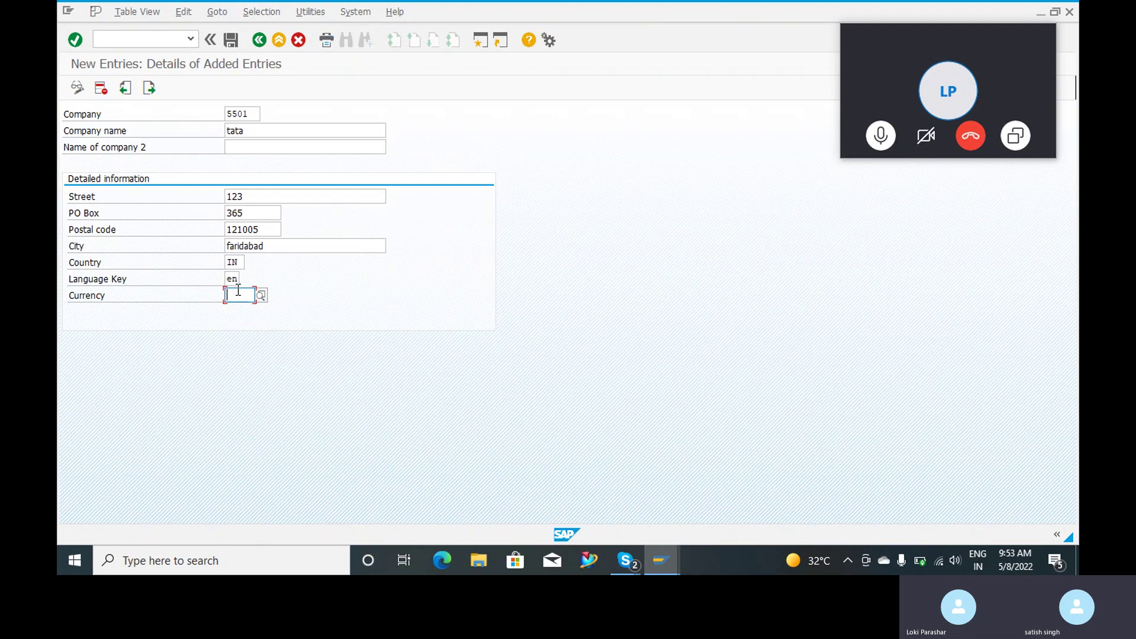
text(inr)
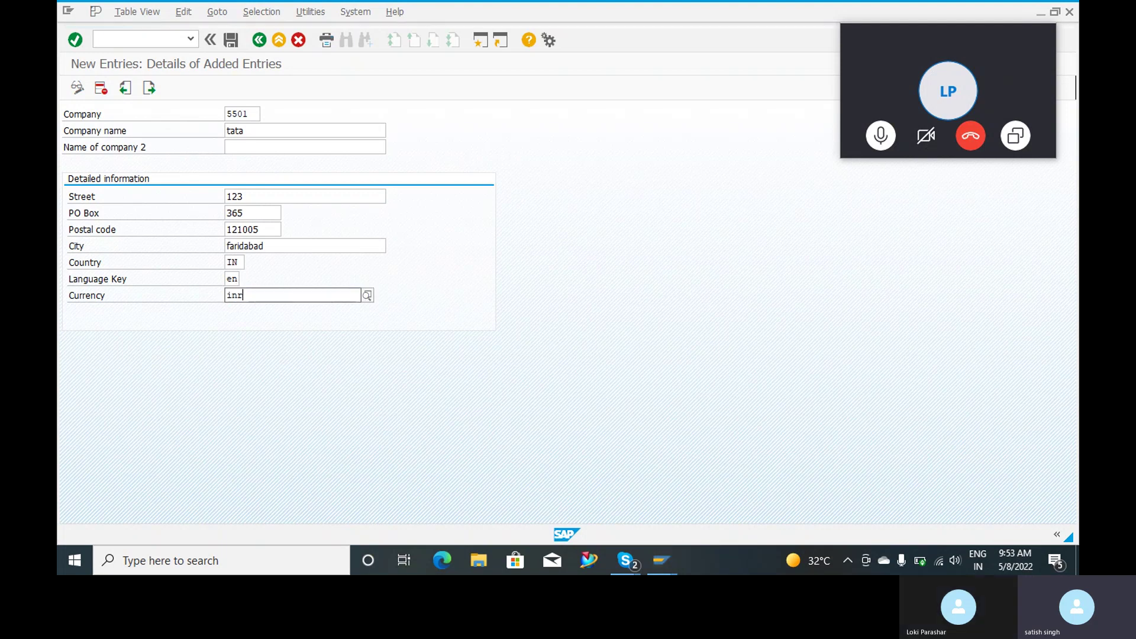
key(Return)
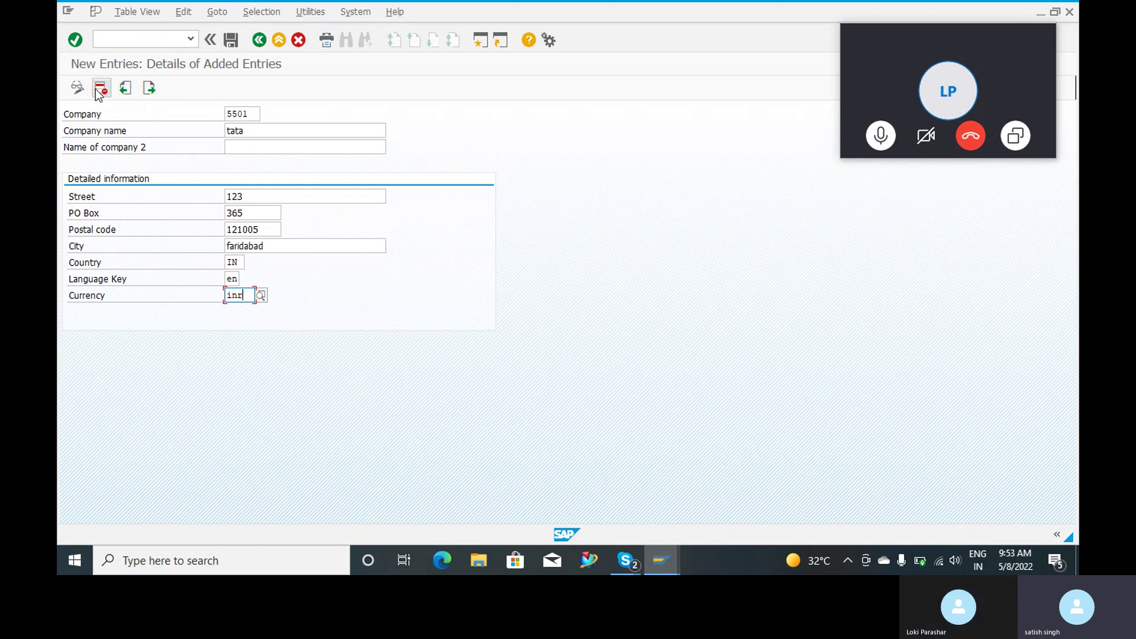
Save company 5501 under the customizing request and dismiss the low-battery notice
click(231, 42)
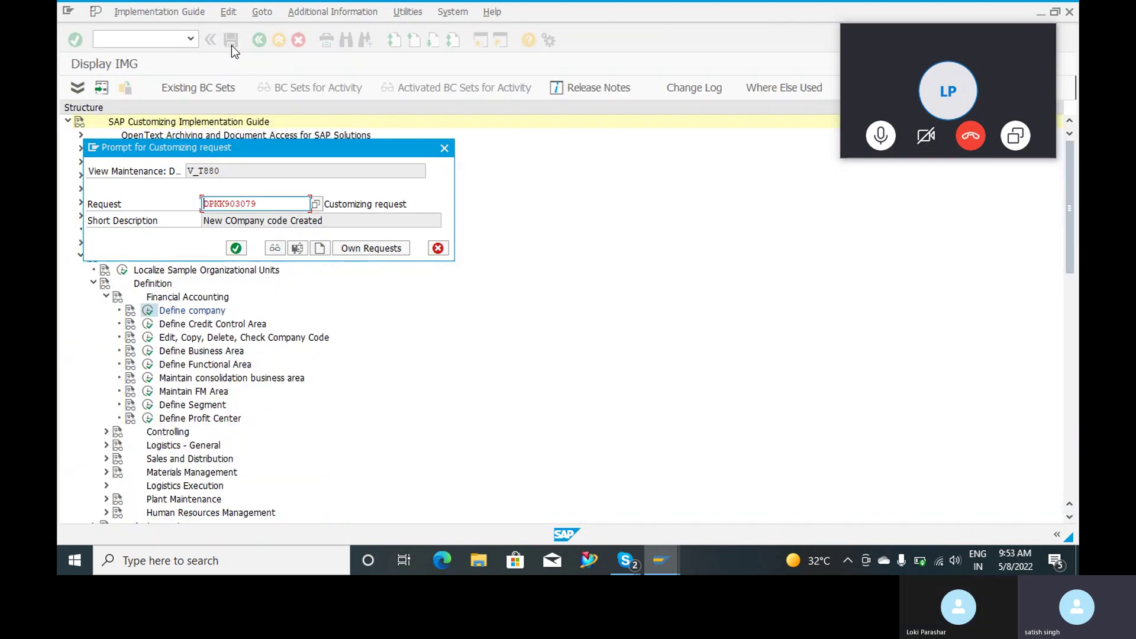
click(235, 248)
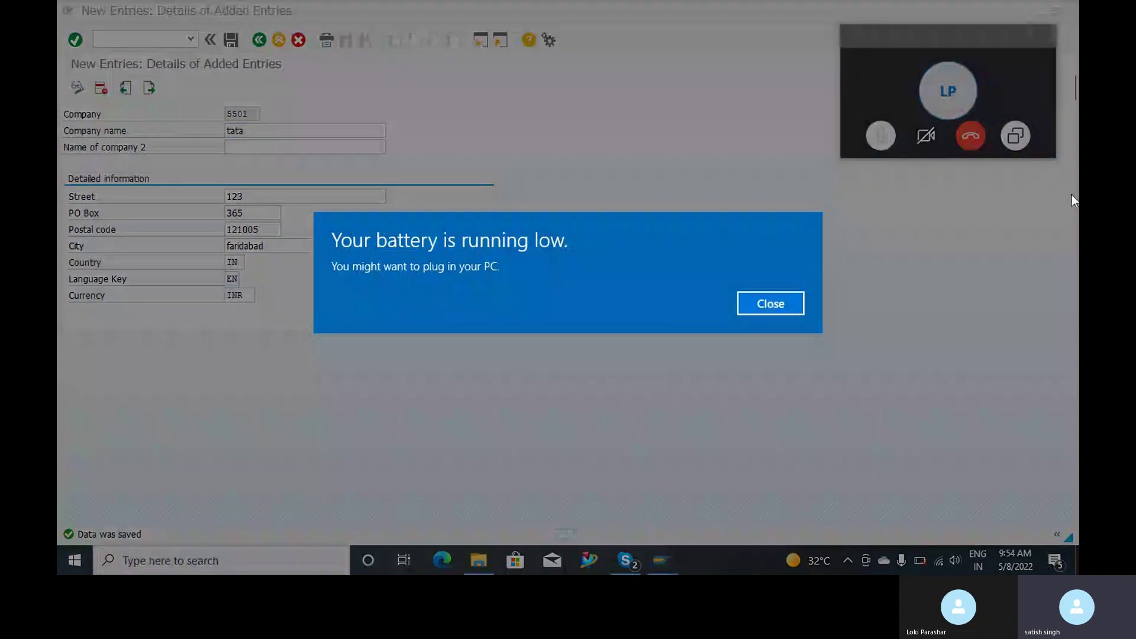
click(772, 303)
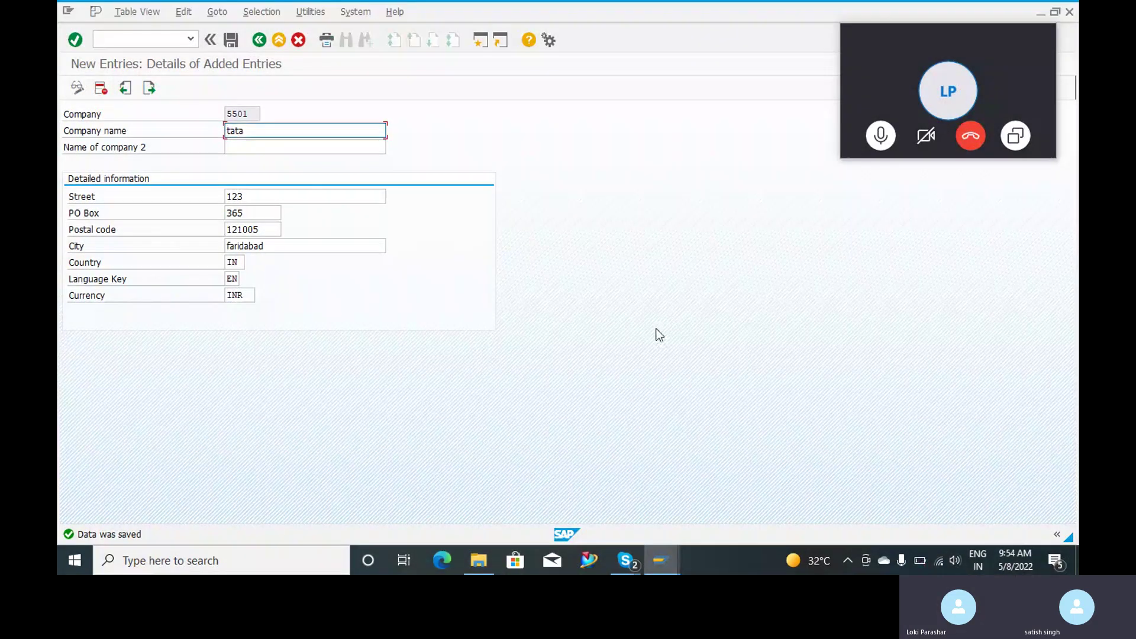